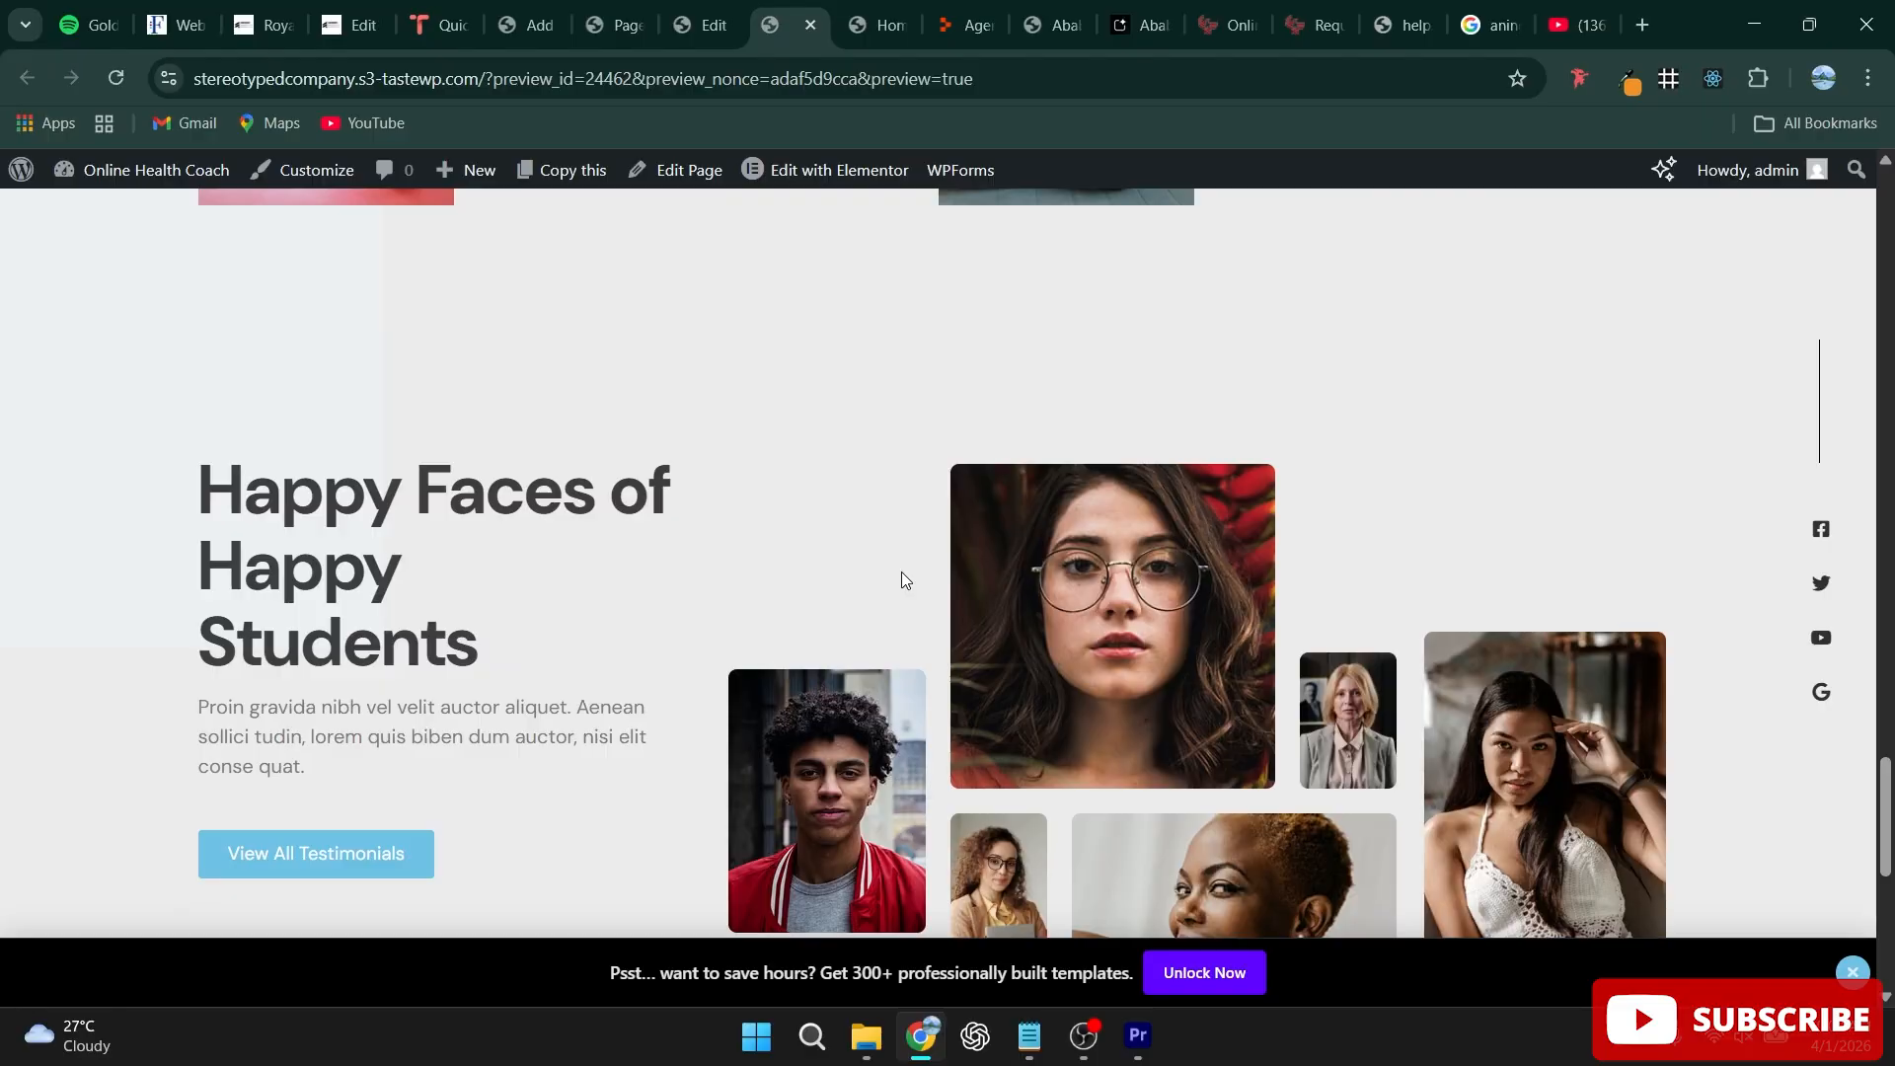
Step: Look through the page preview's testimonials and newsletter sections, then return towards its beginning
scroll(924, 543, "down", 1)
scroll(977, 520, "down", 5)
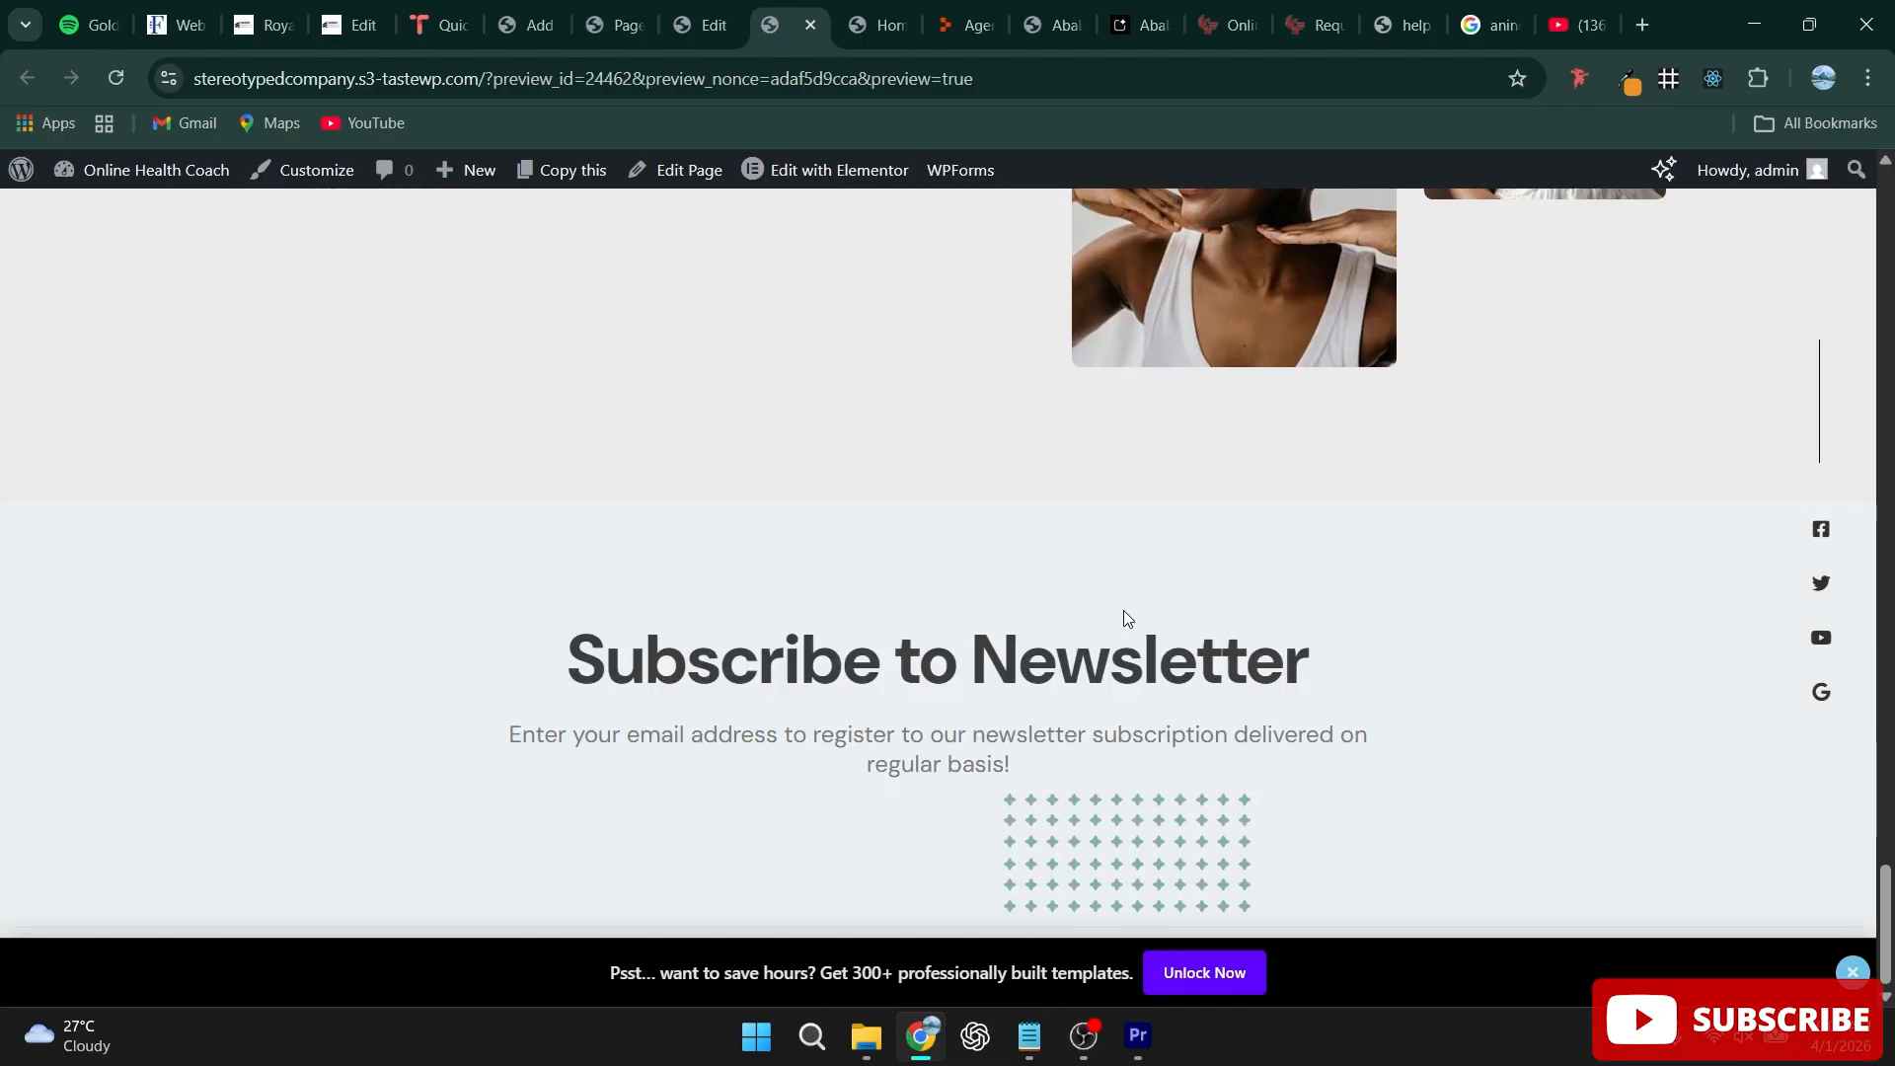
scroll(1123, 608, "up", 20)
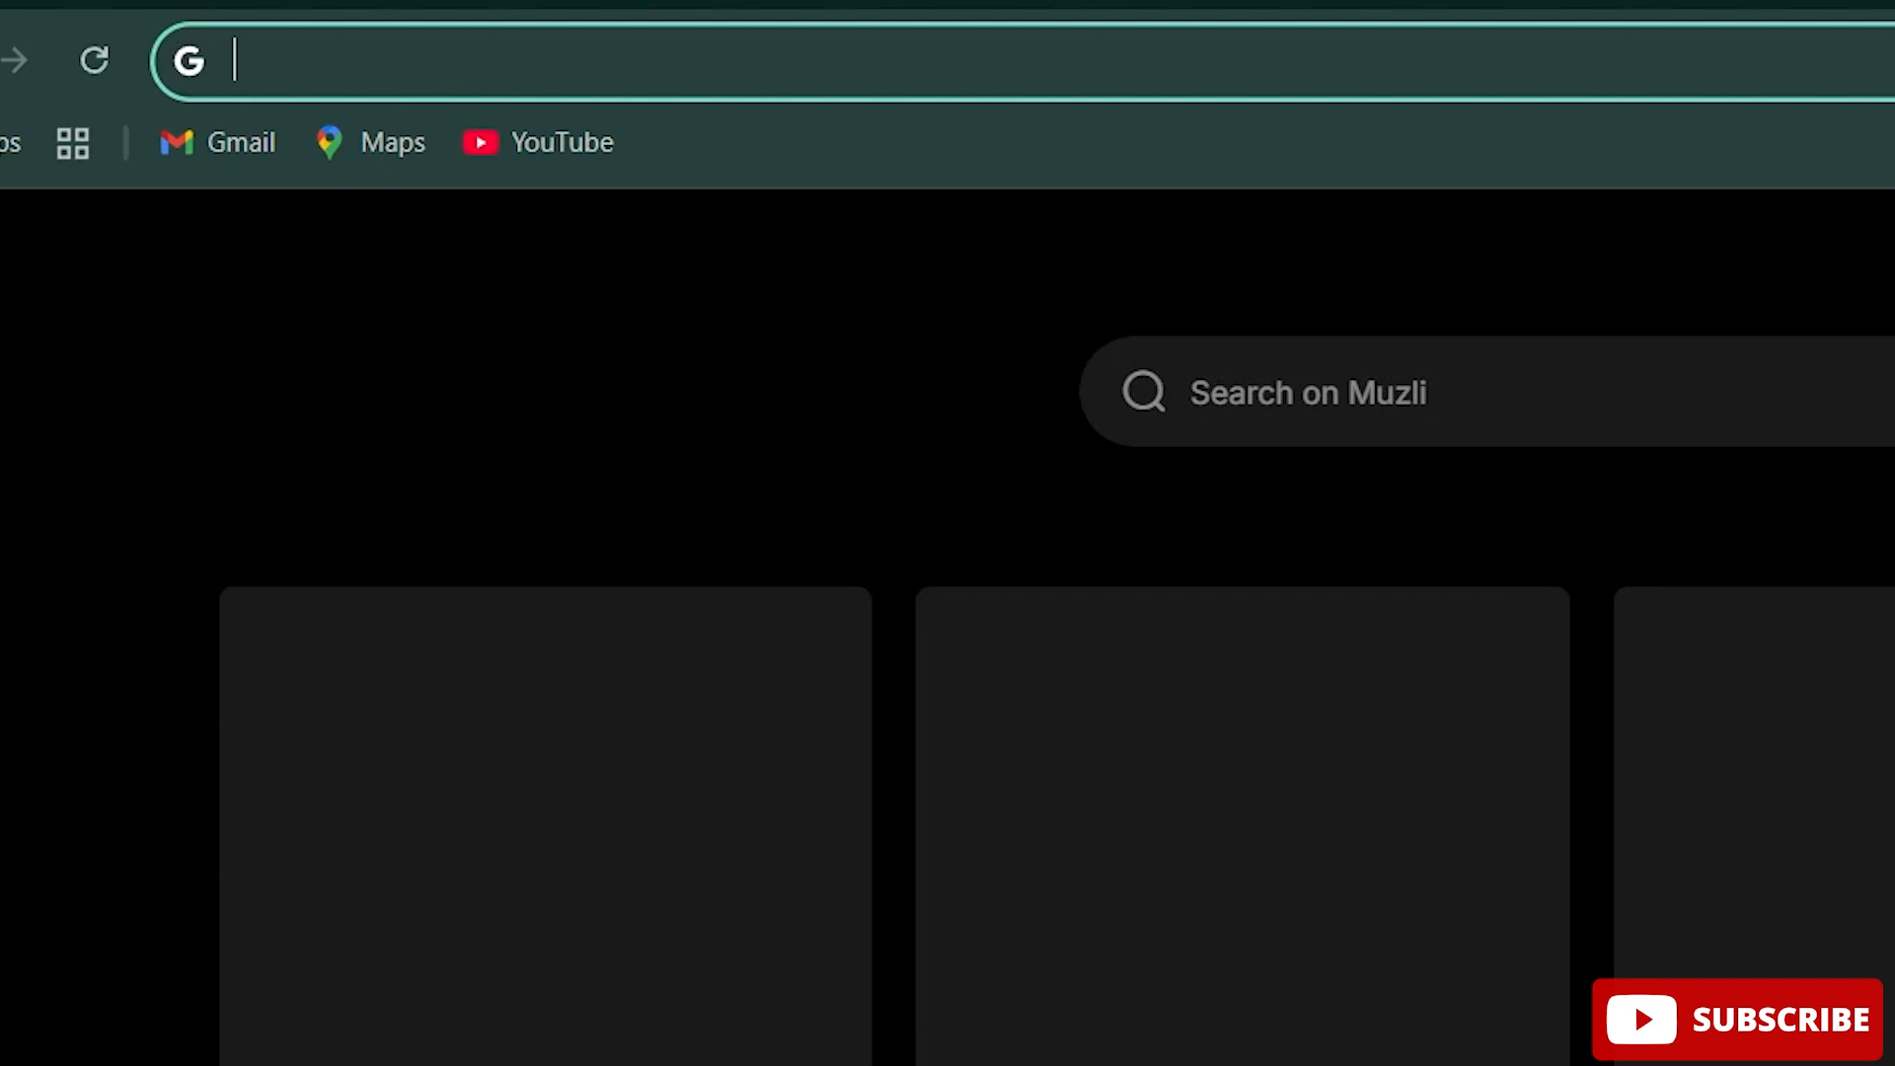
Step: Open tastewp.com in the browser and switch to the new WordPress site's admin dashboard
type("ta")
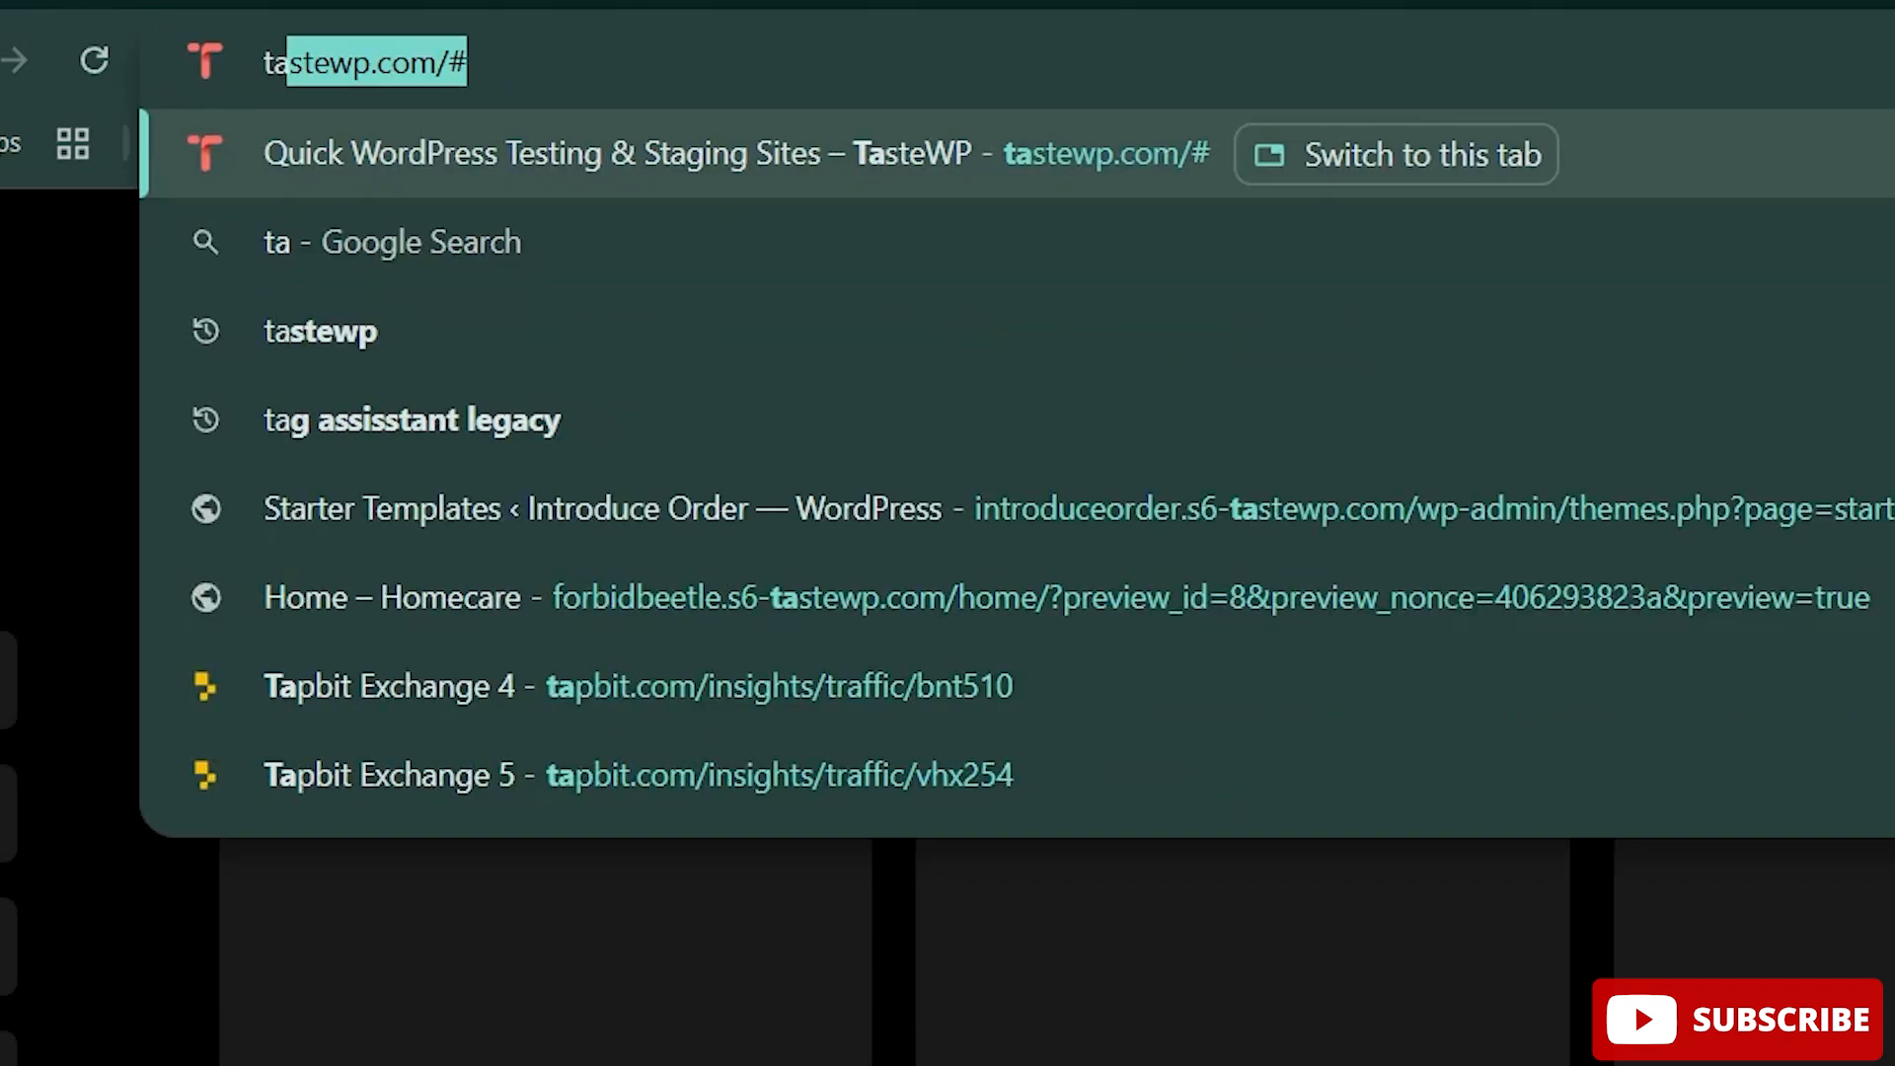
type("st")
key("Return")
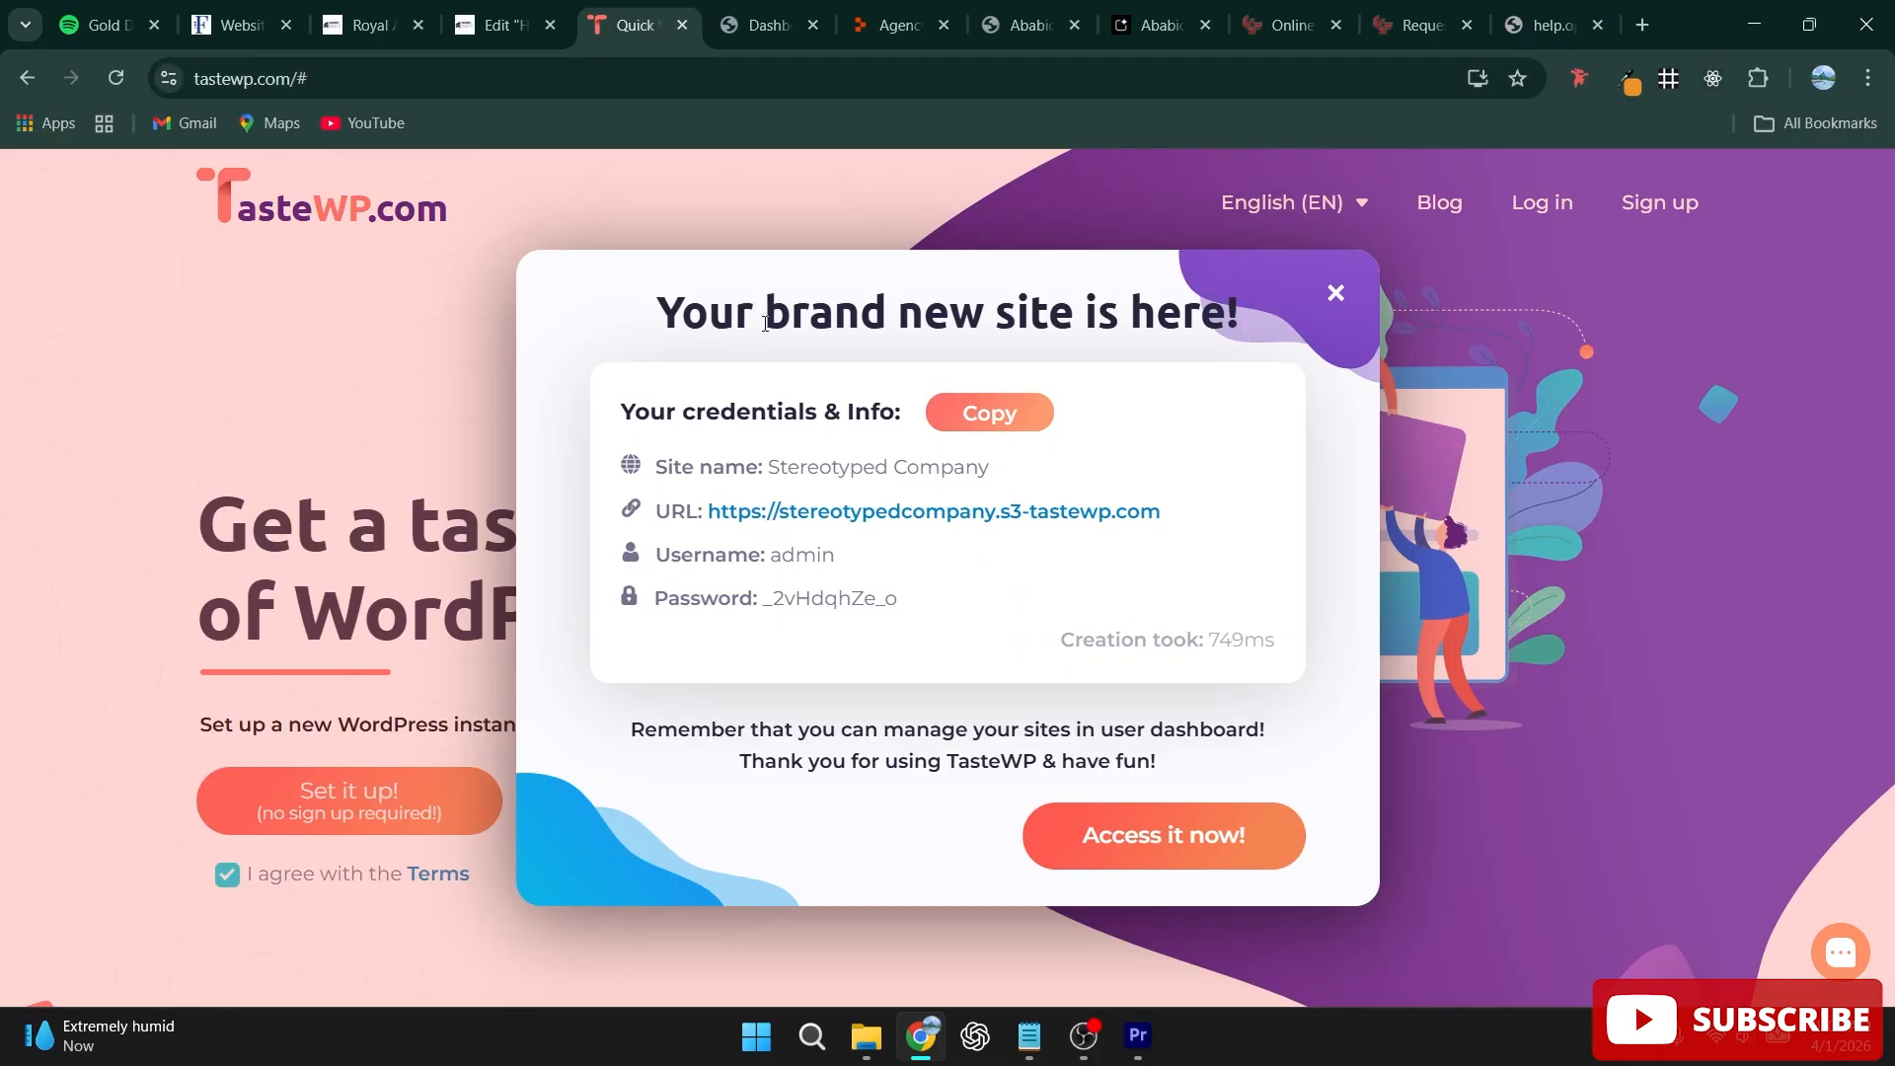
left_click(765, 25)
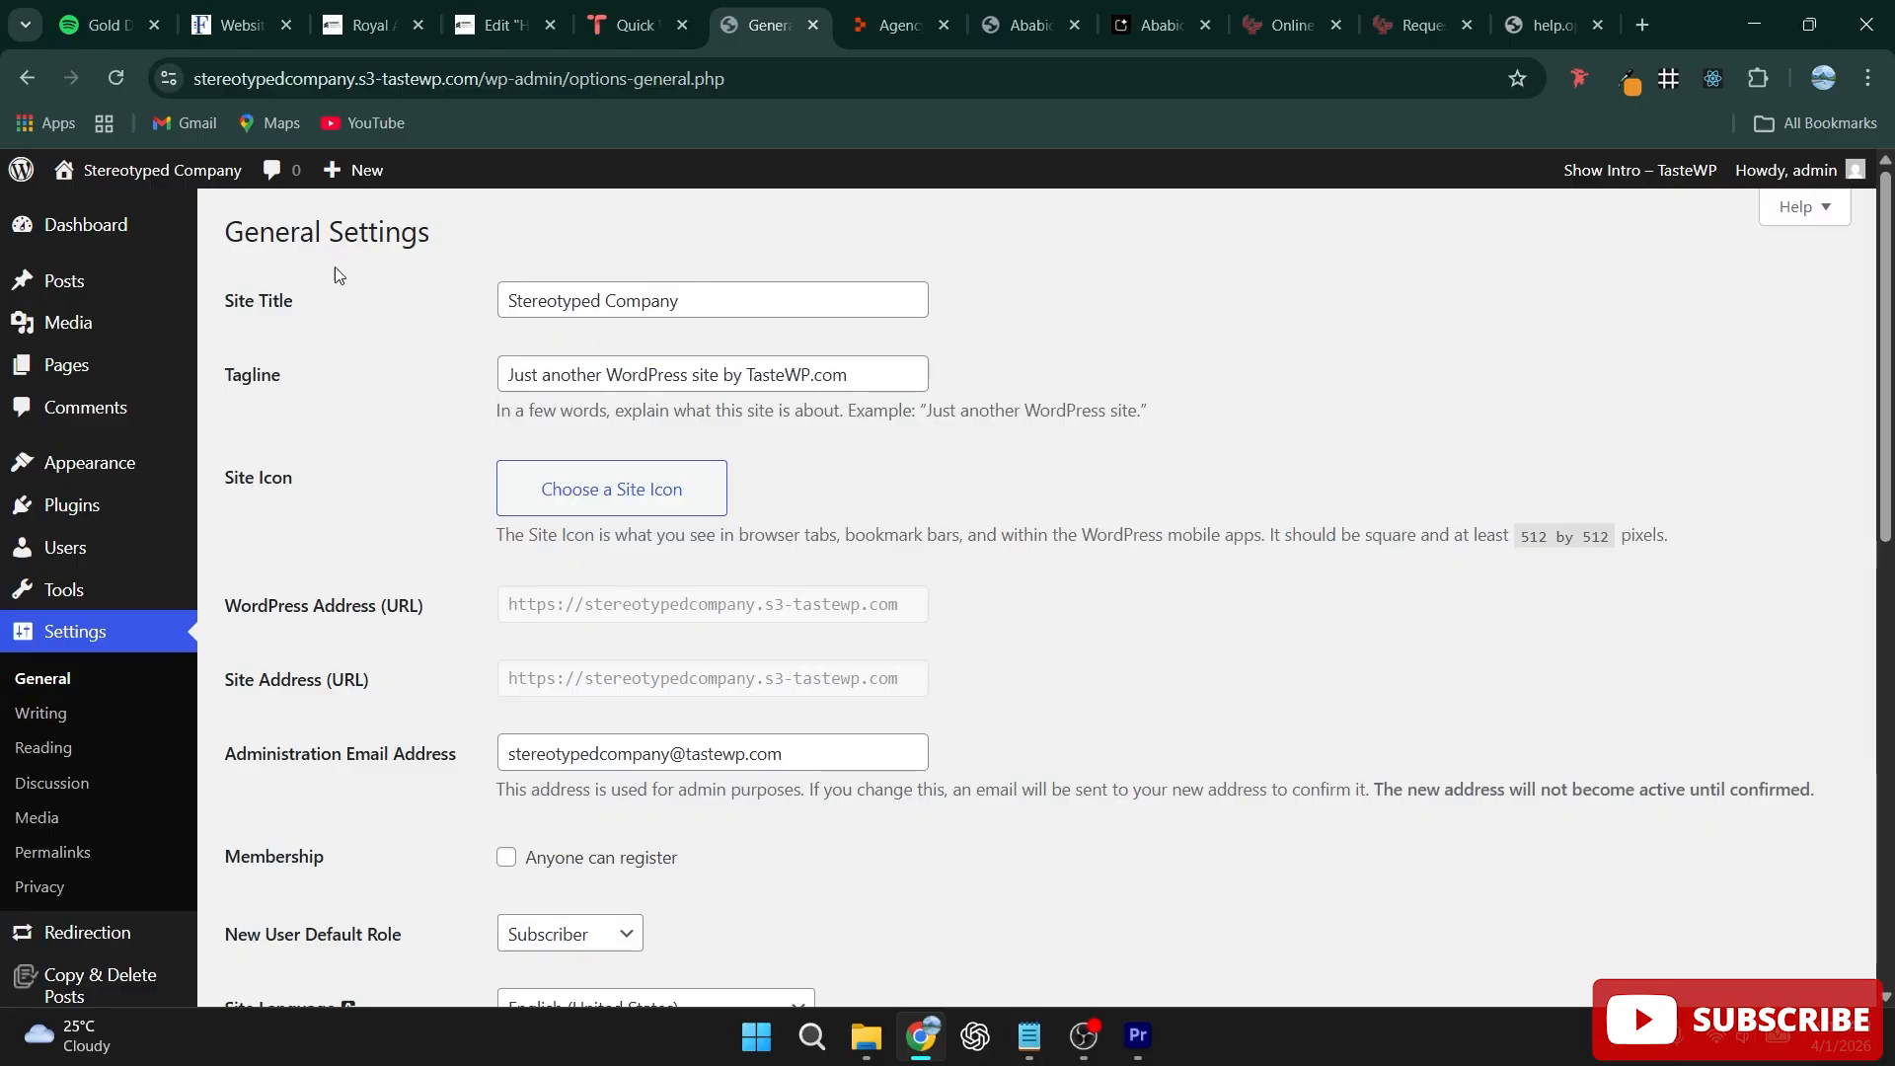
Step: Set the site title to "Medme" in the general settings
left_click_drag(203, 303, 452, 296)
left_click(683, 305)
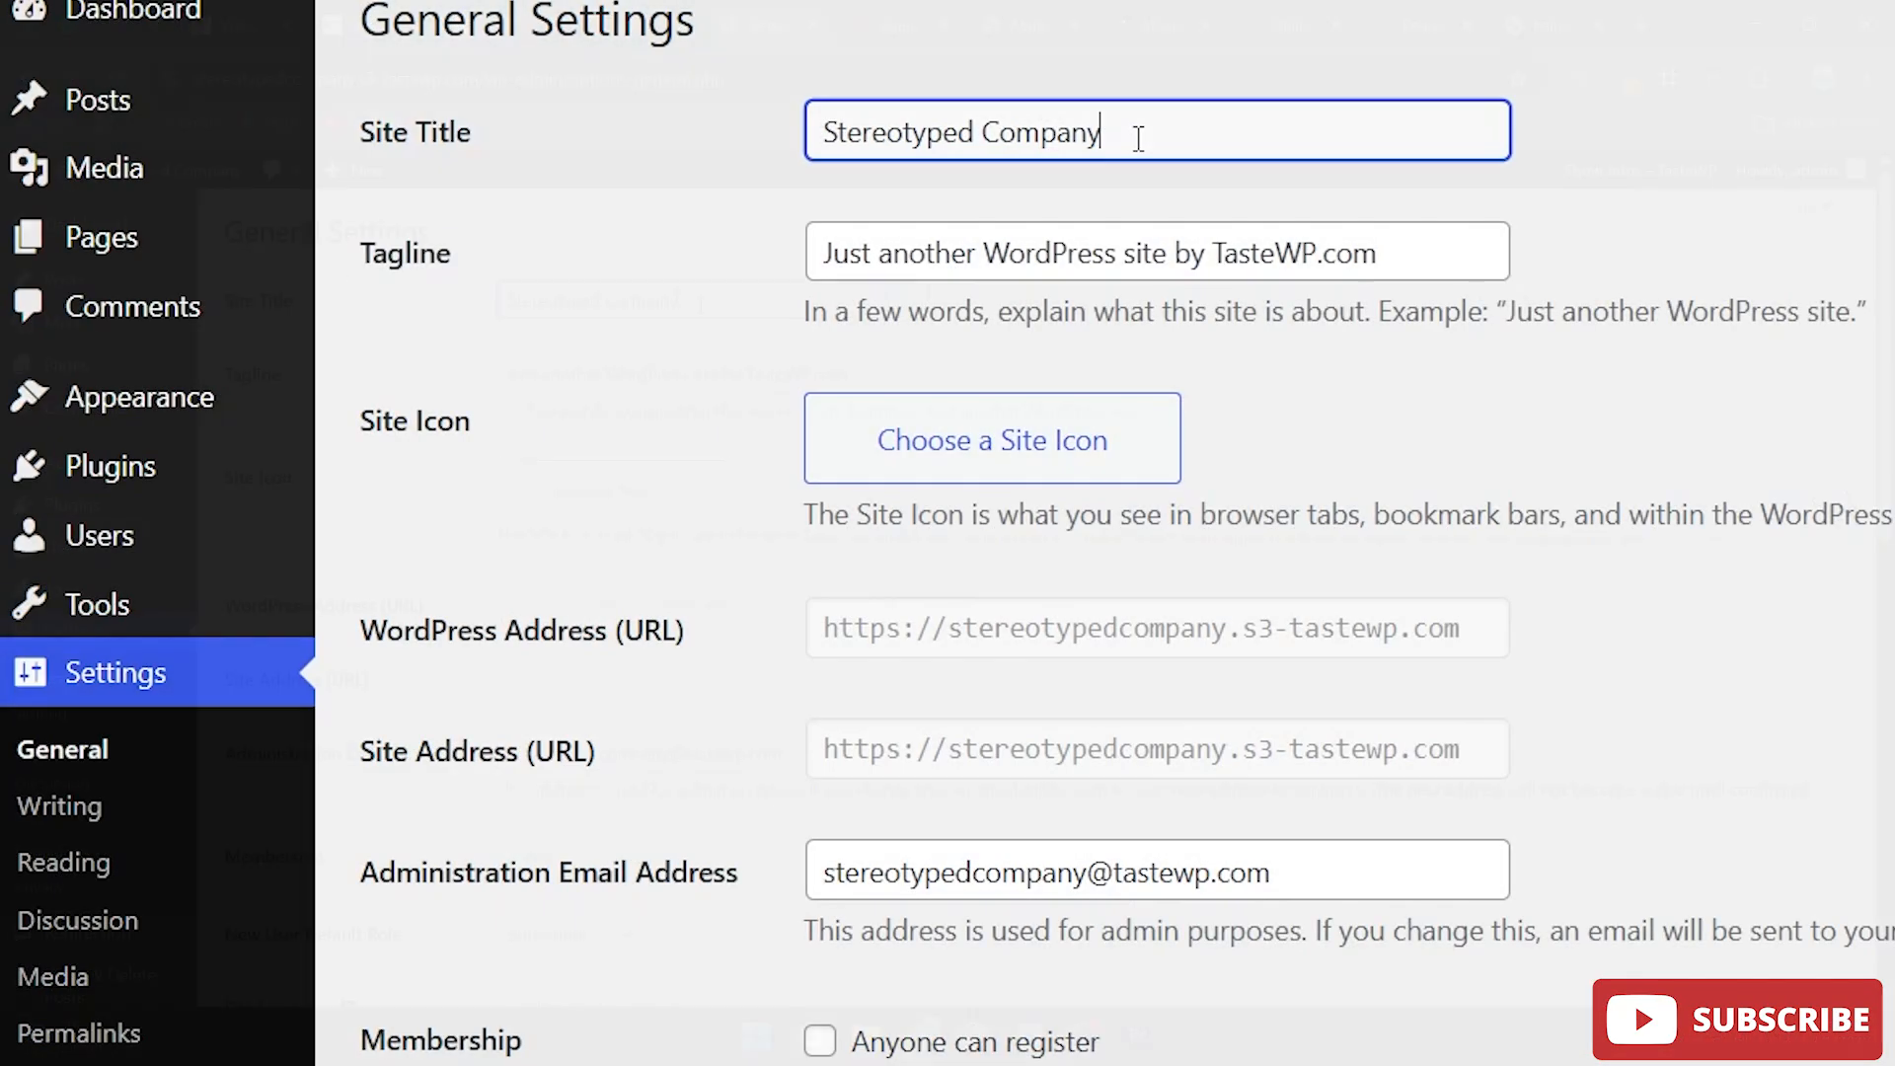
left_click_drag(683, 305, 450, 314)
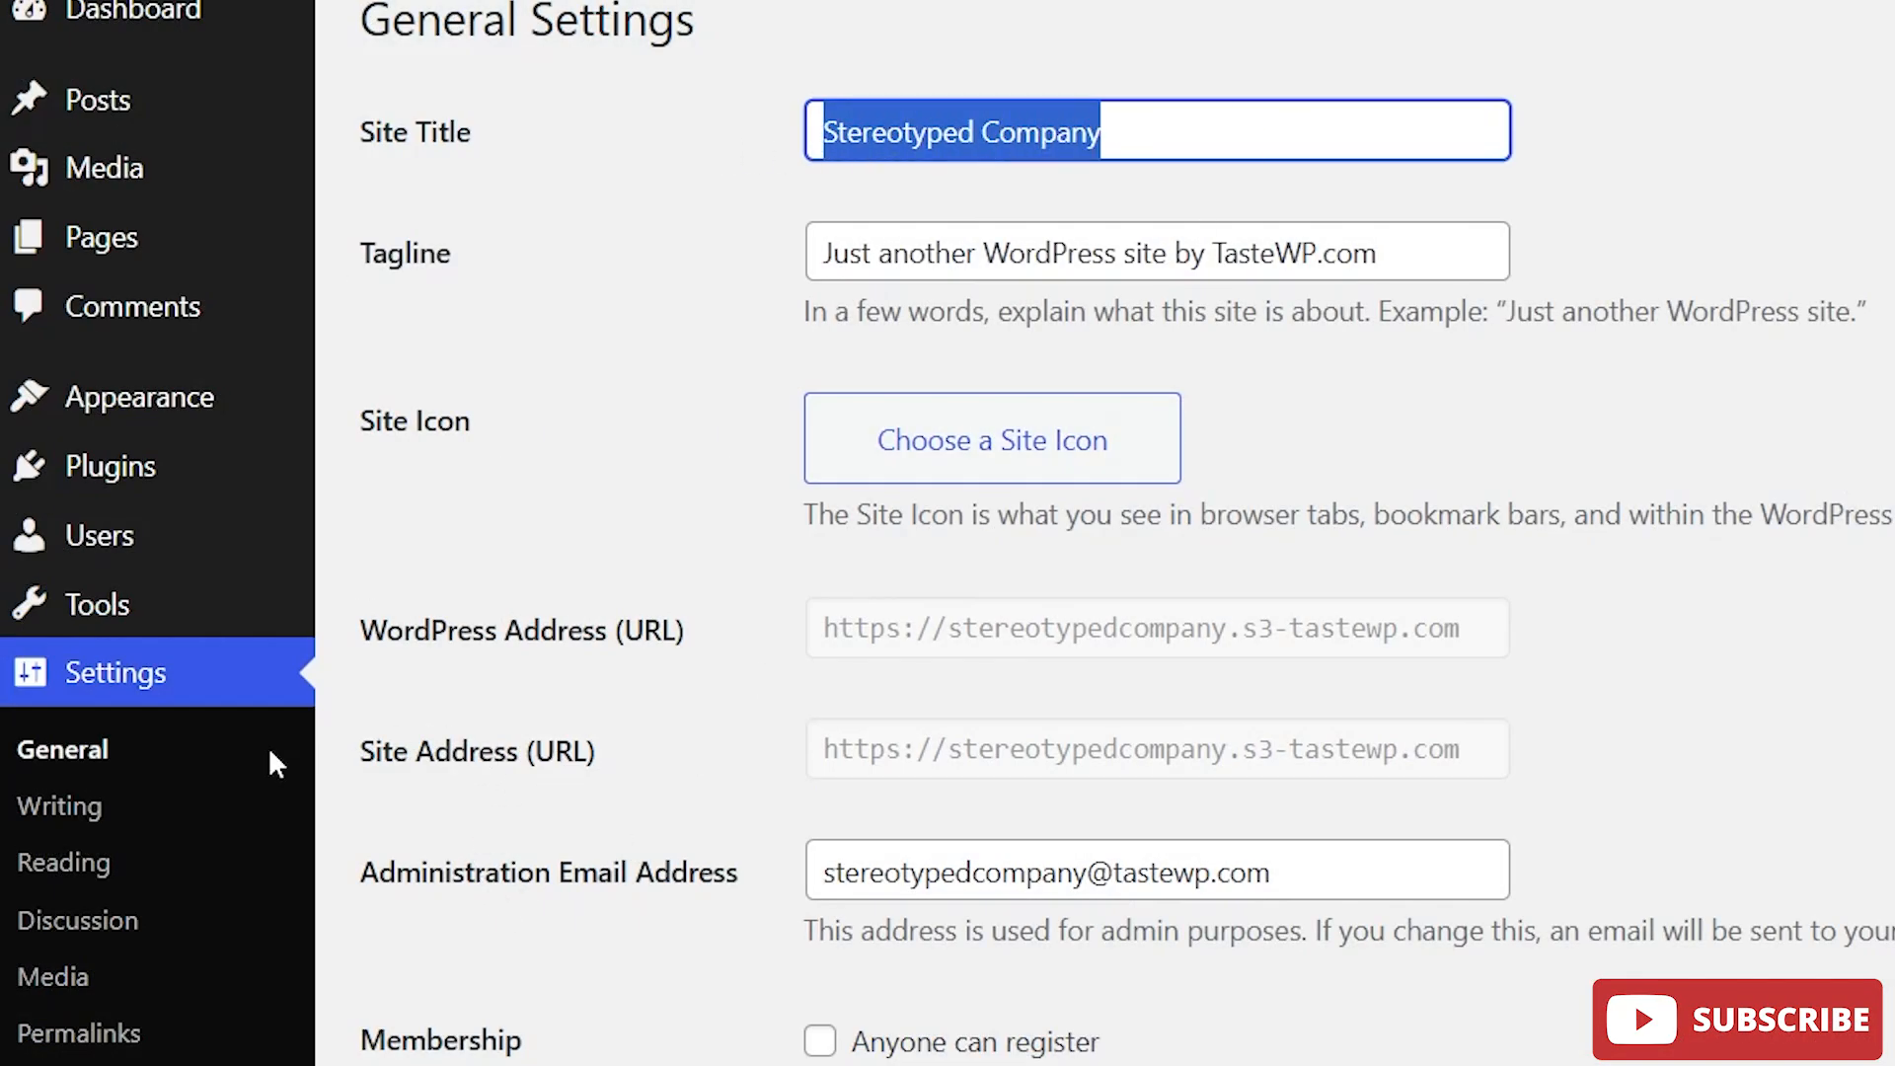
left_click(56, 671)
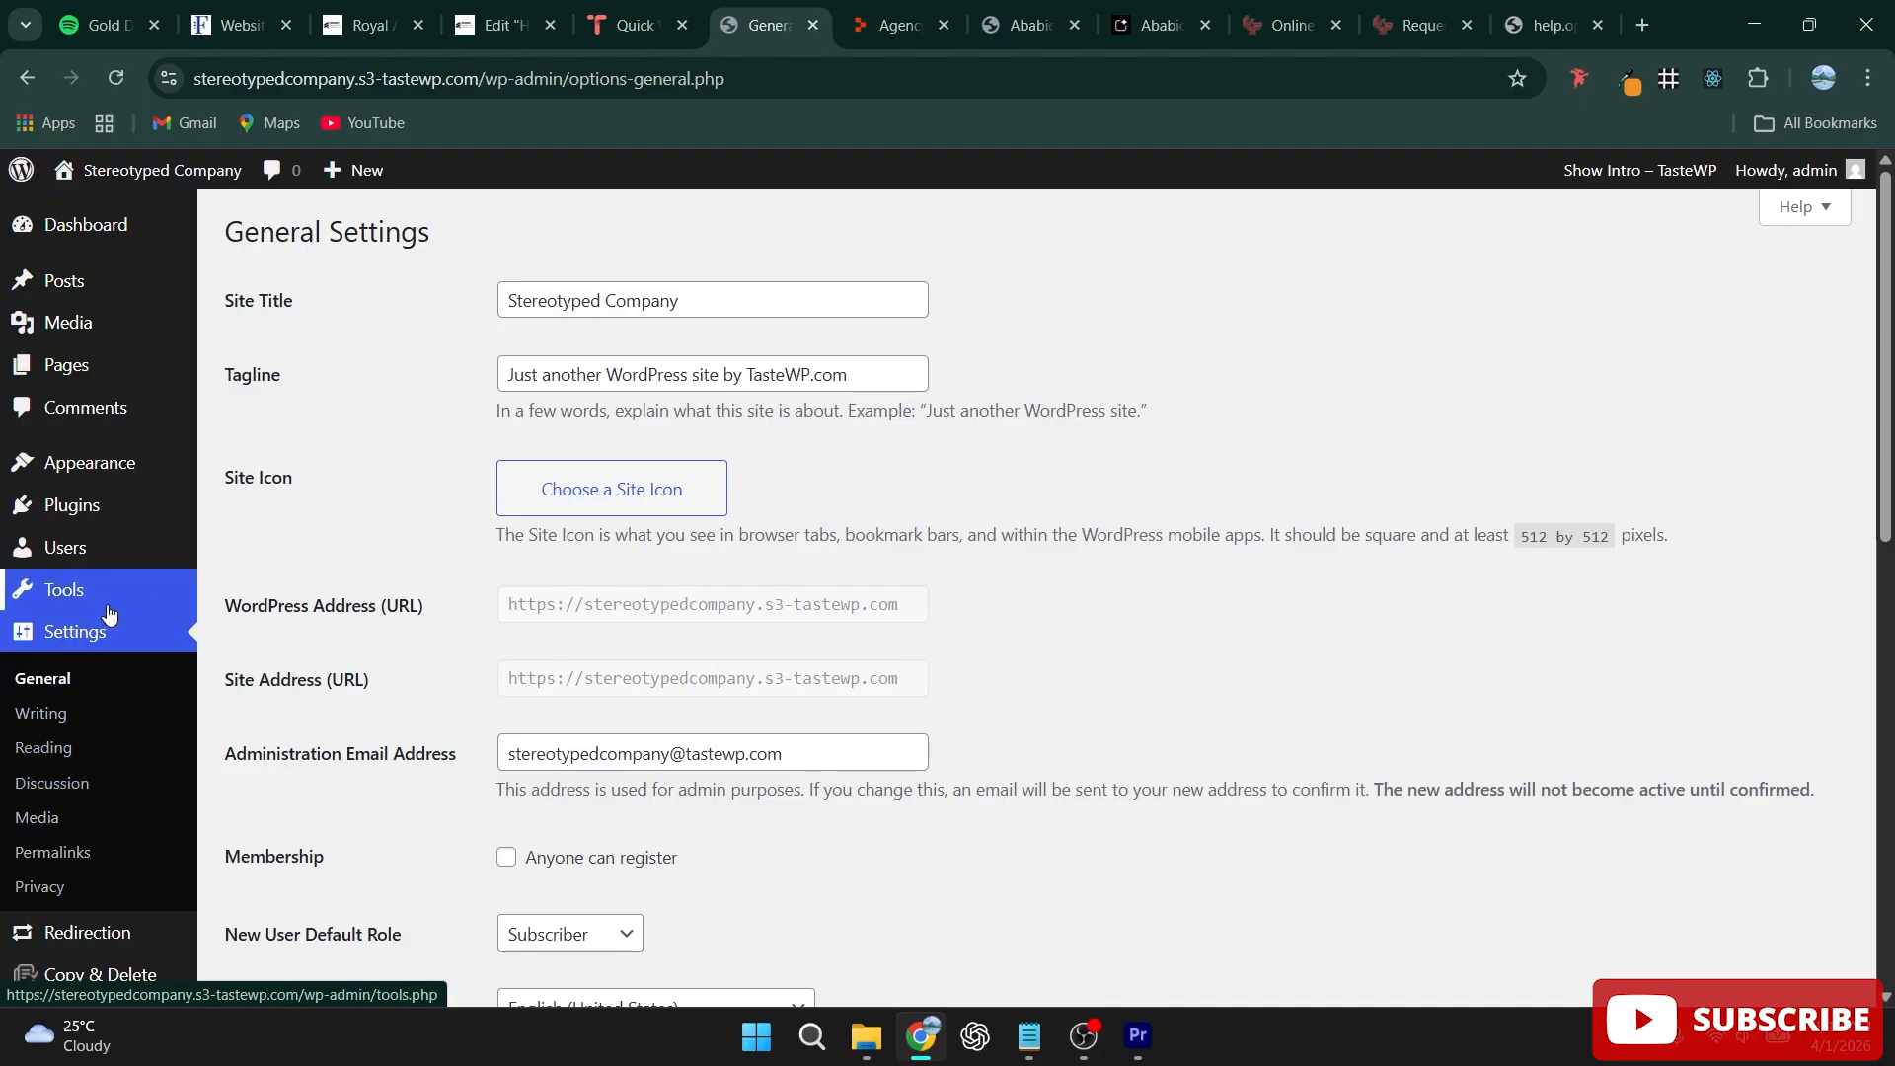
triple_click(667, 299)
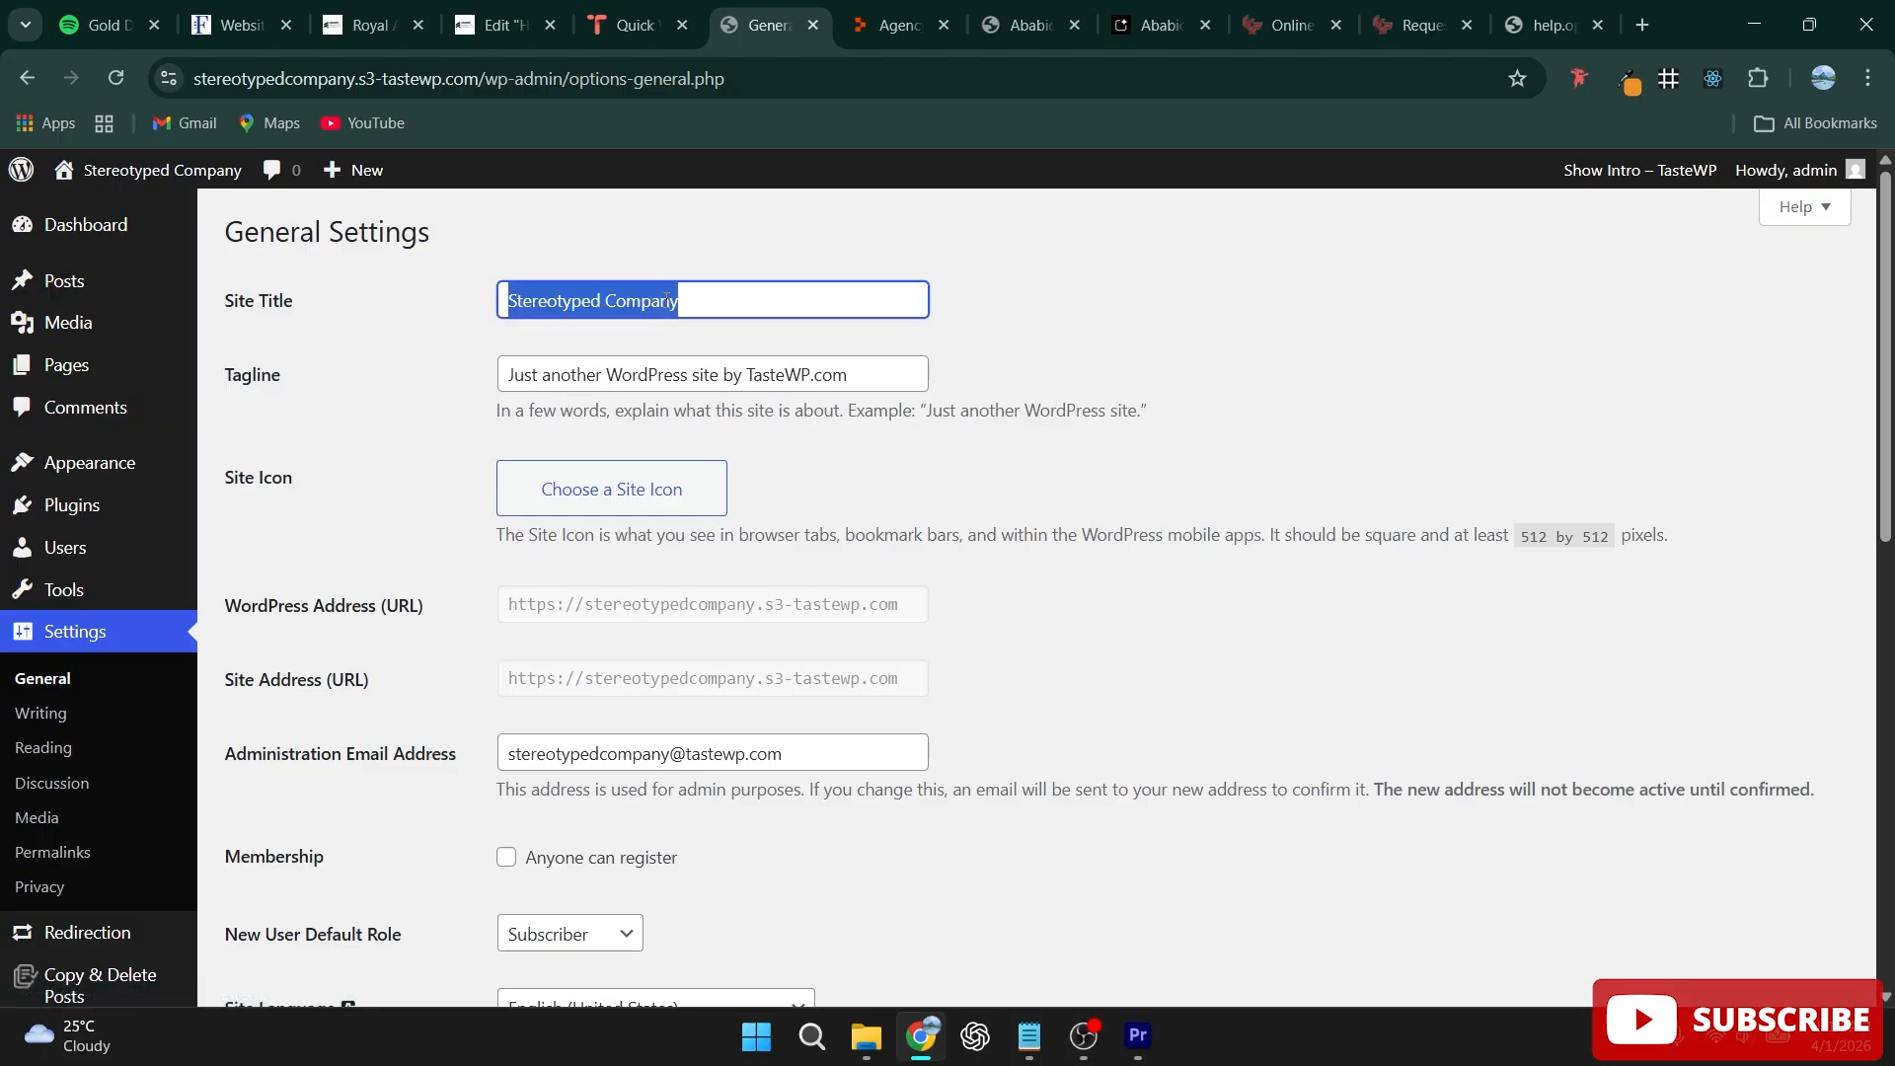
type("Med")
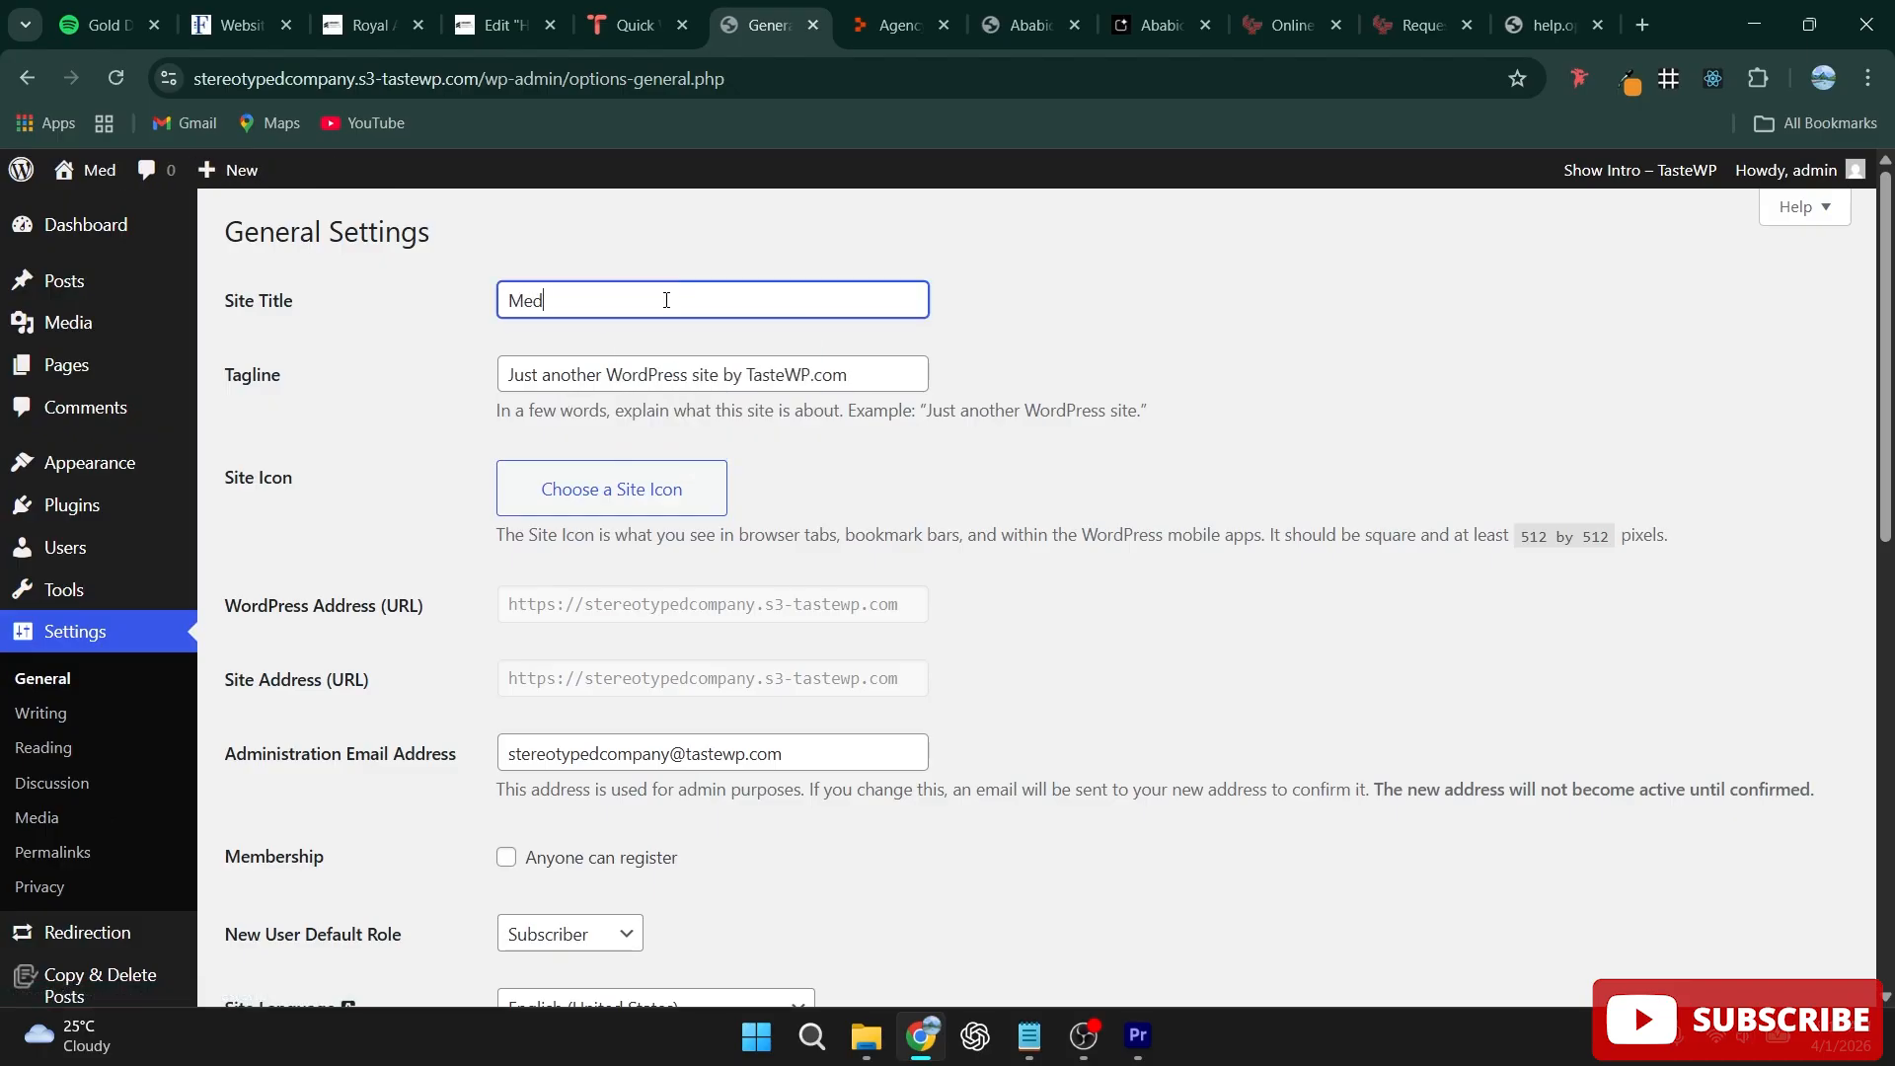
type("me")
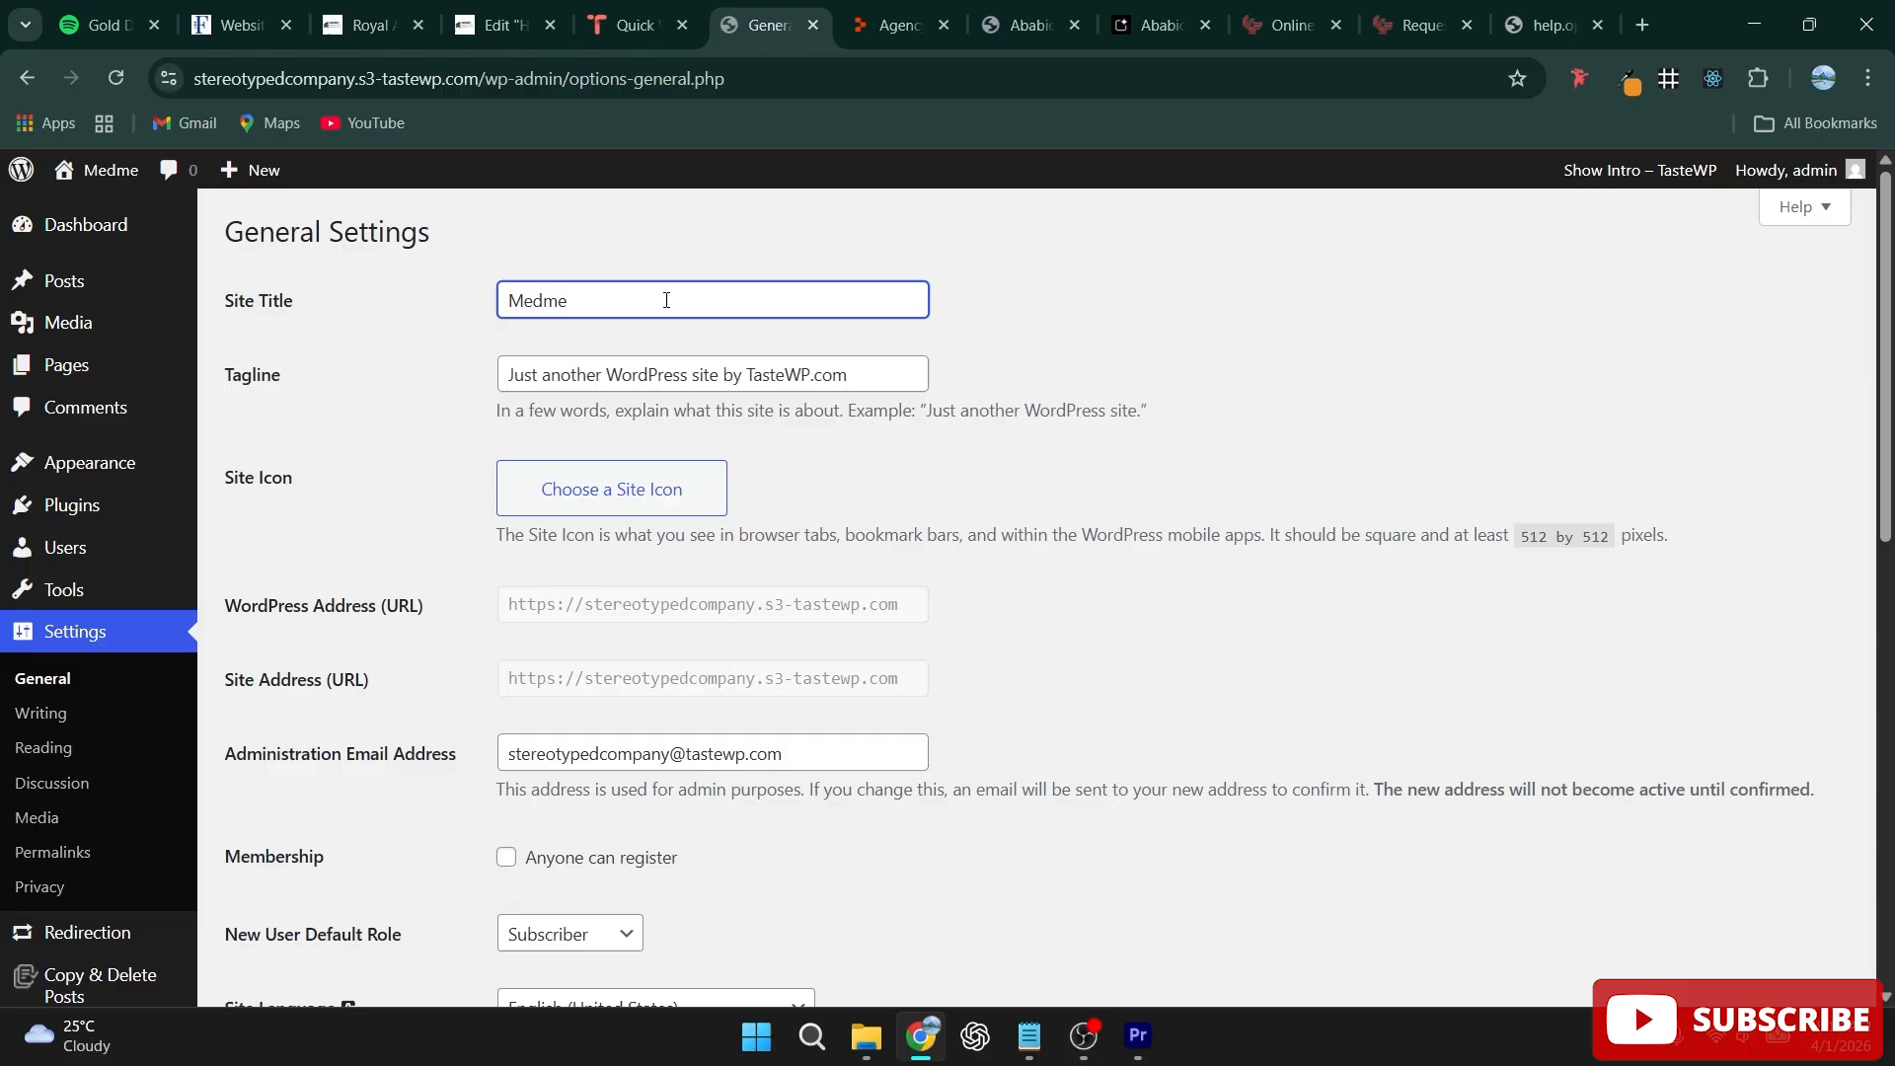
double_click(706, 374)
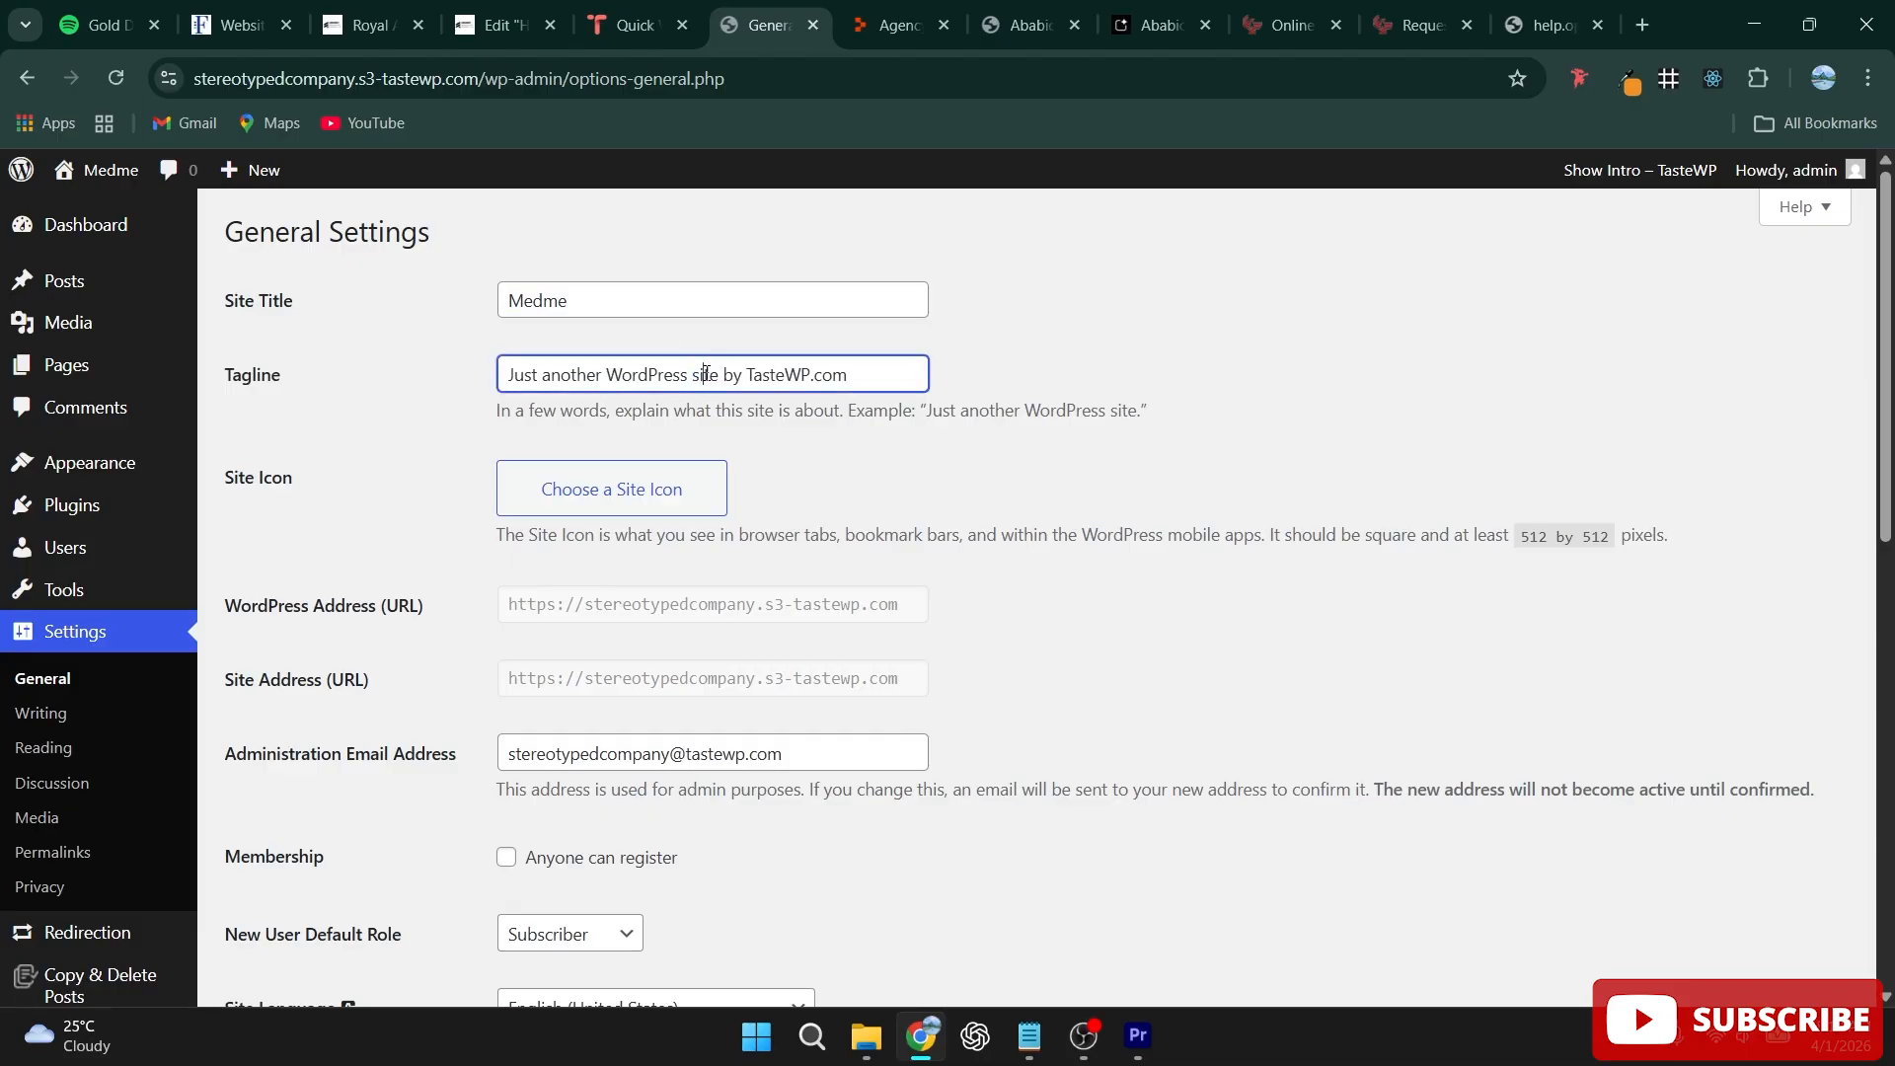
triple_click(706, 374)
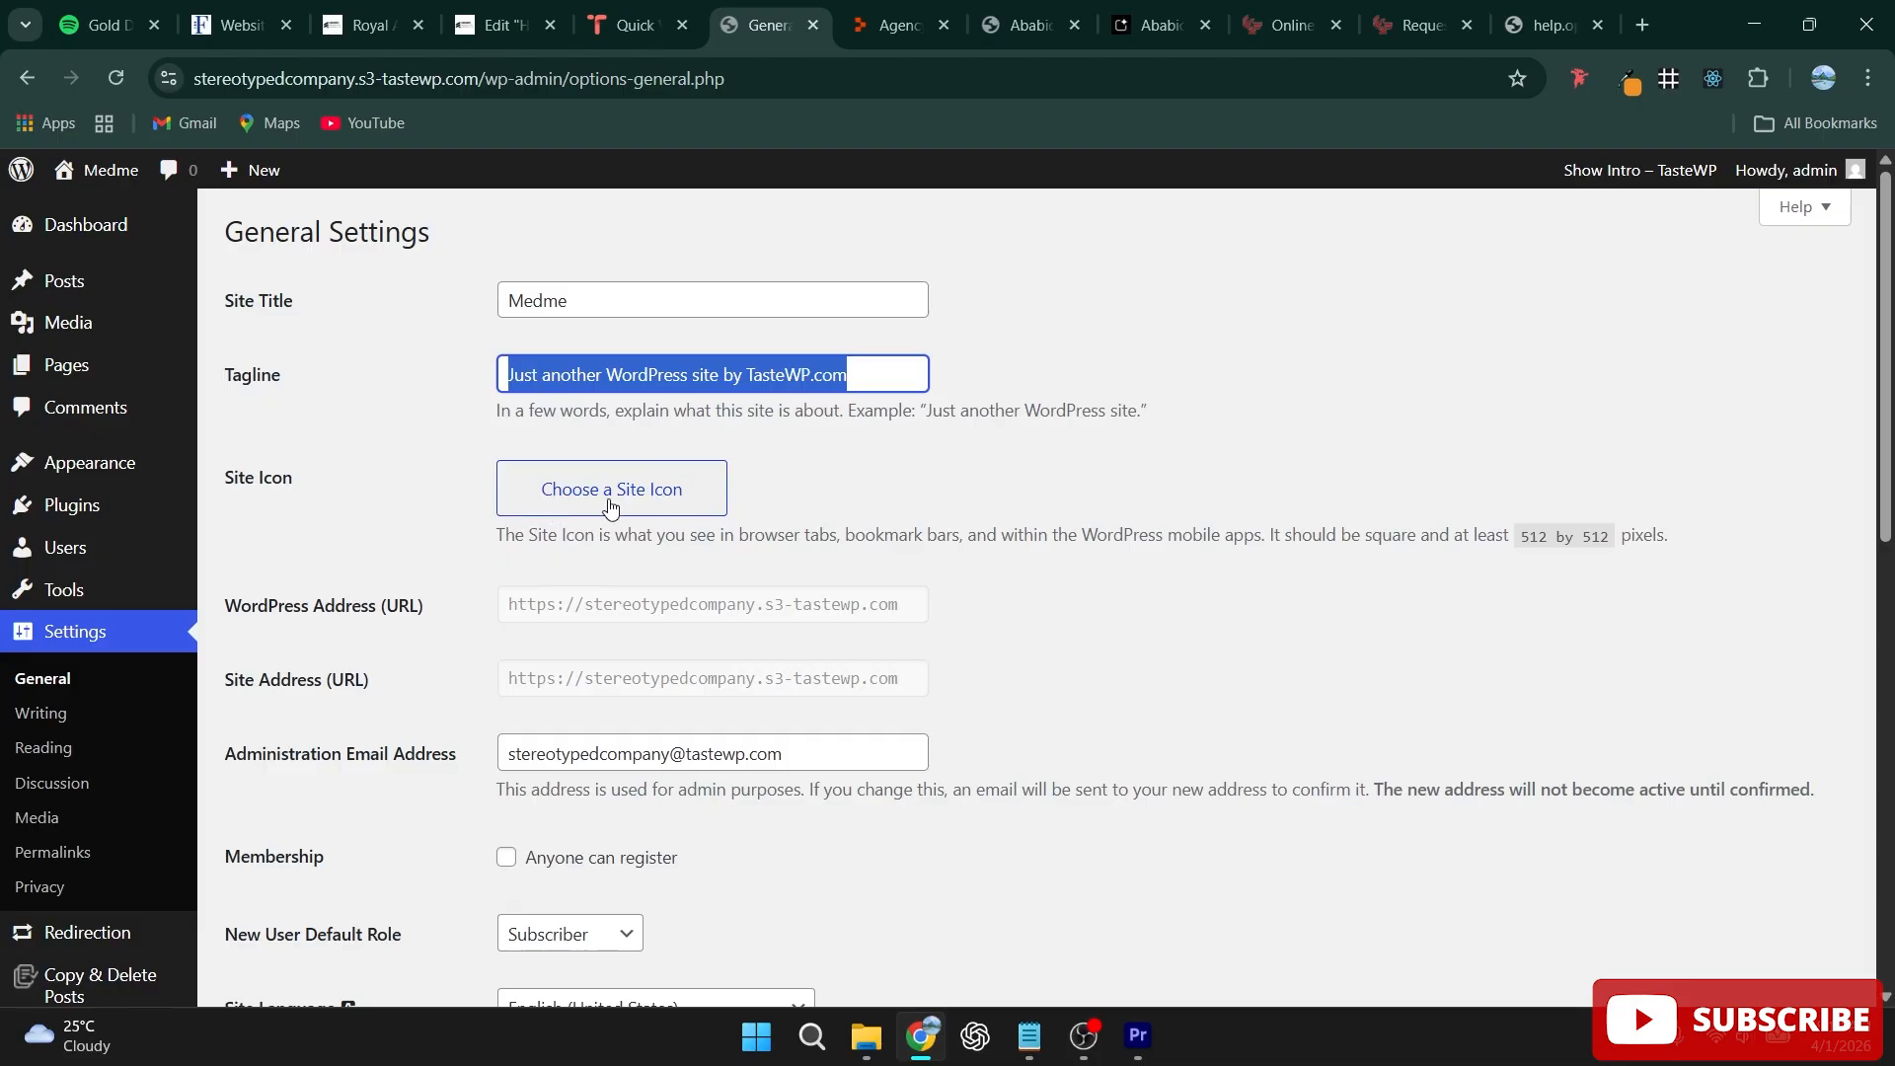
left_click(609, 505)
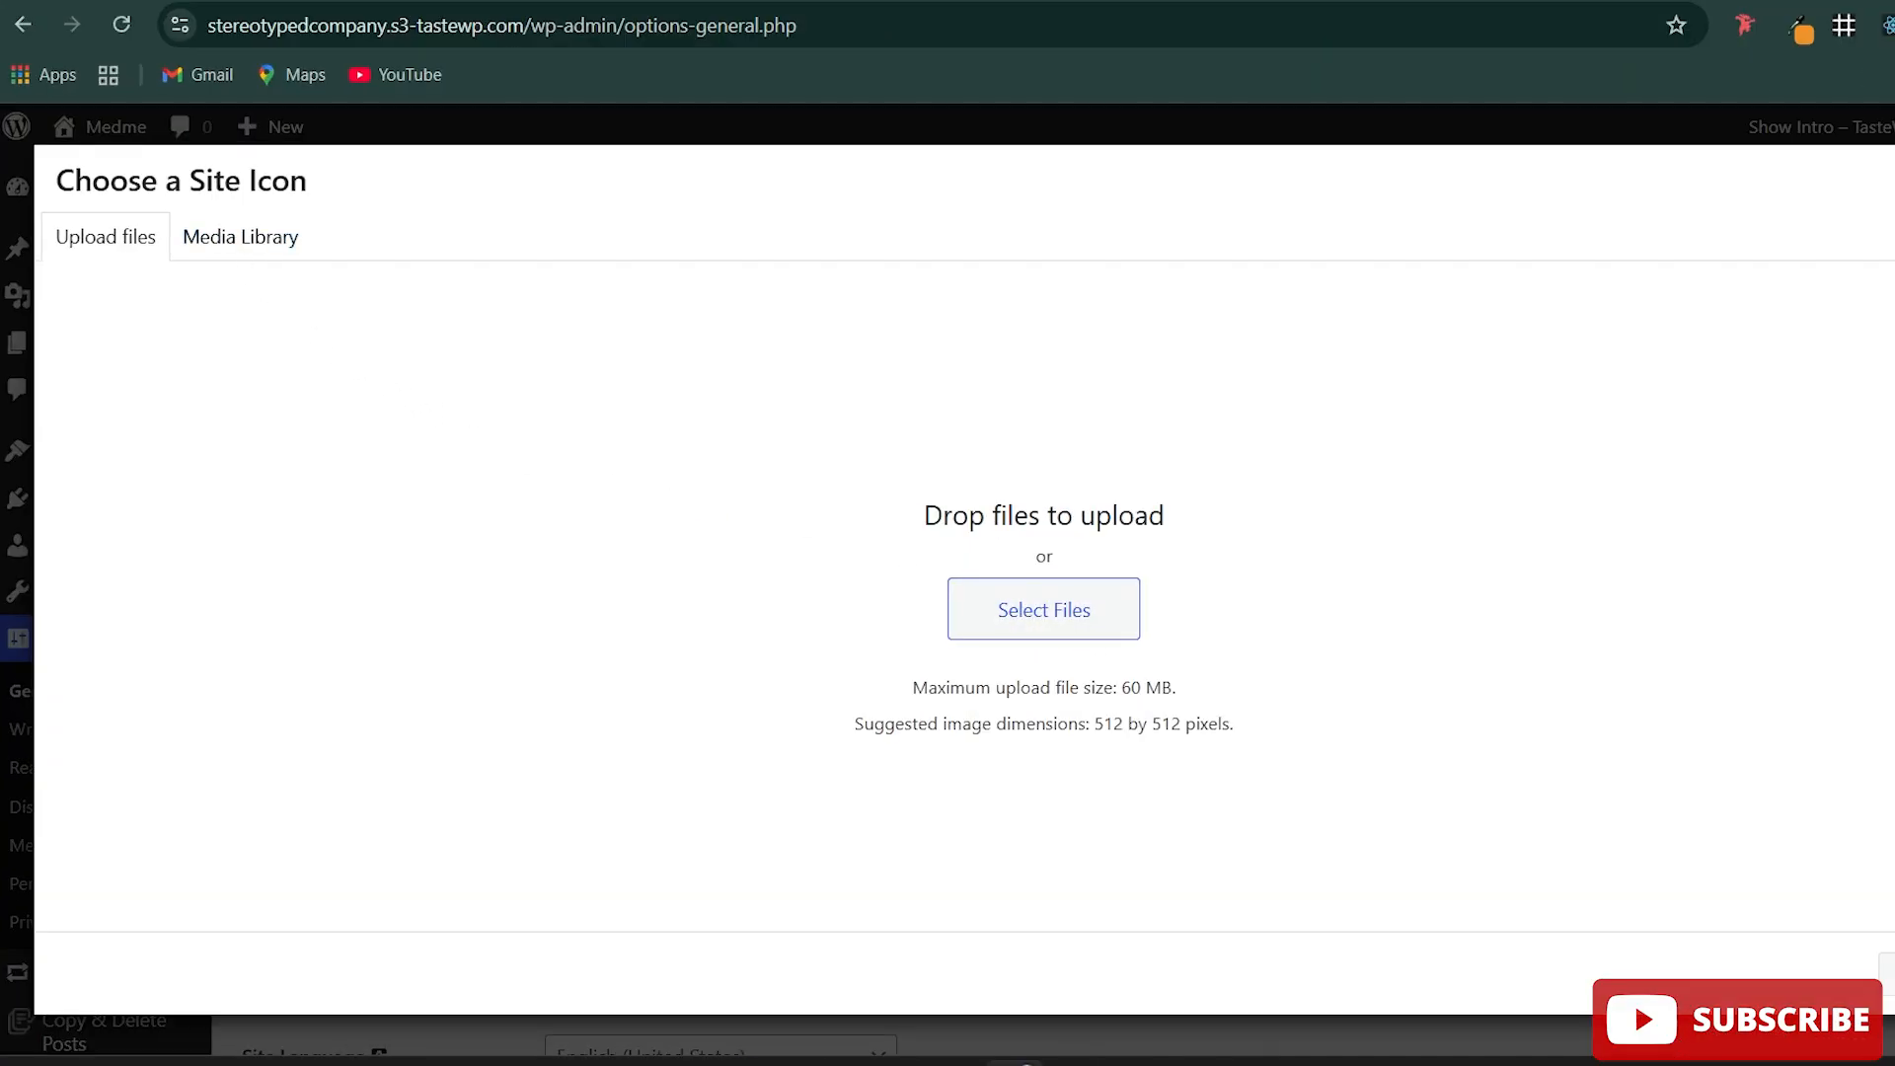
key("Escape")
Step: Review the language, timezone, date and time format options and save the general settings
scroll(695, 654, "down", 7)
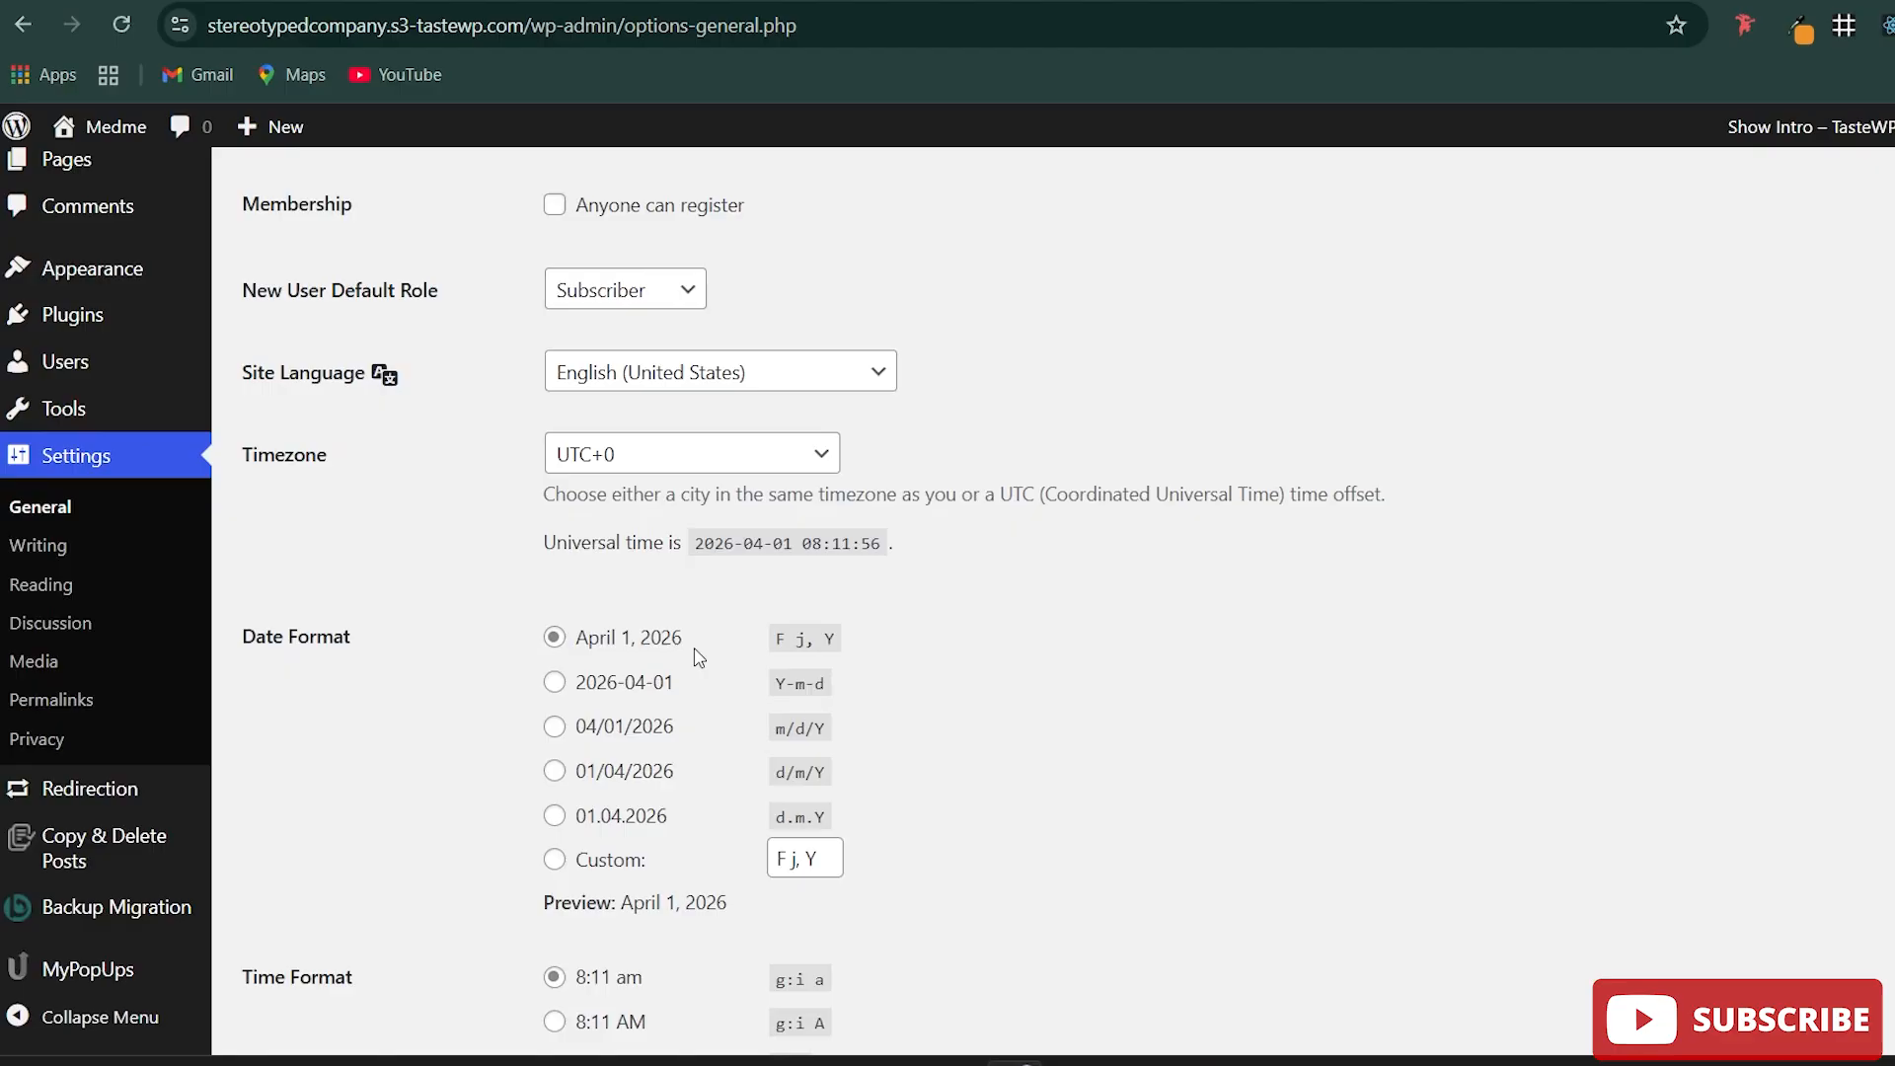
scroll(698, 658, "down", 5)
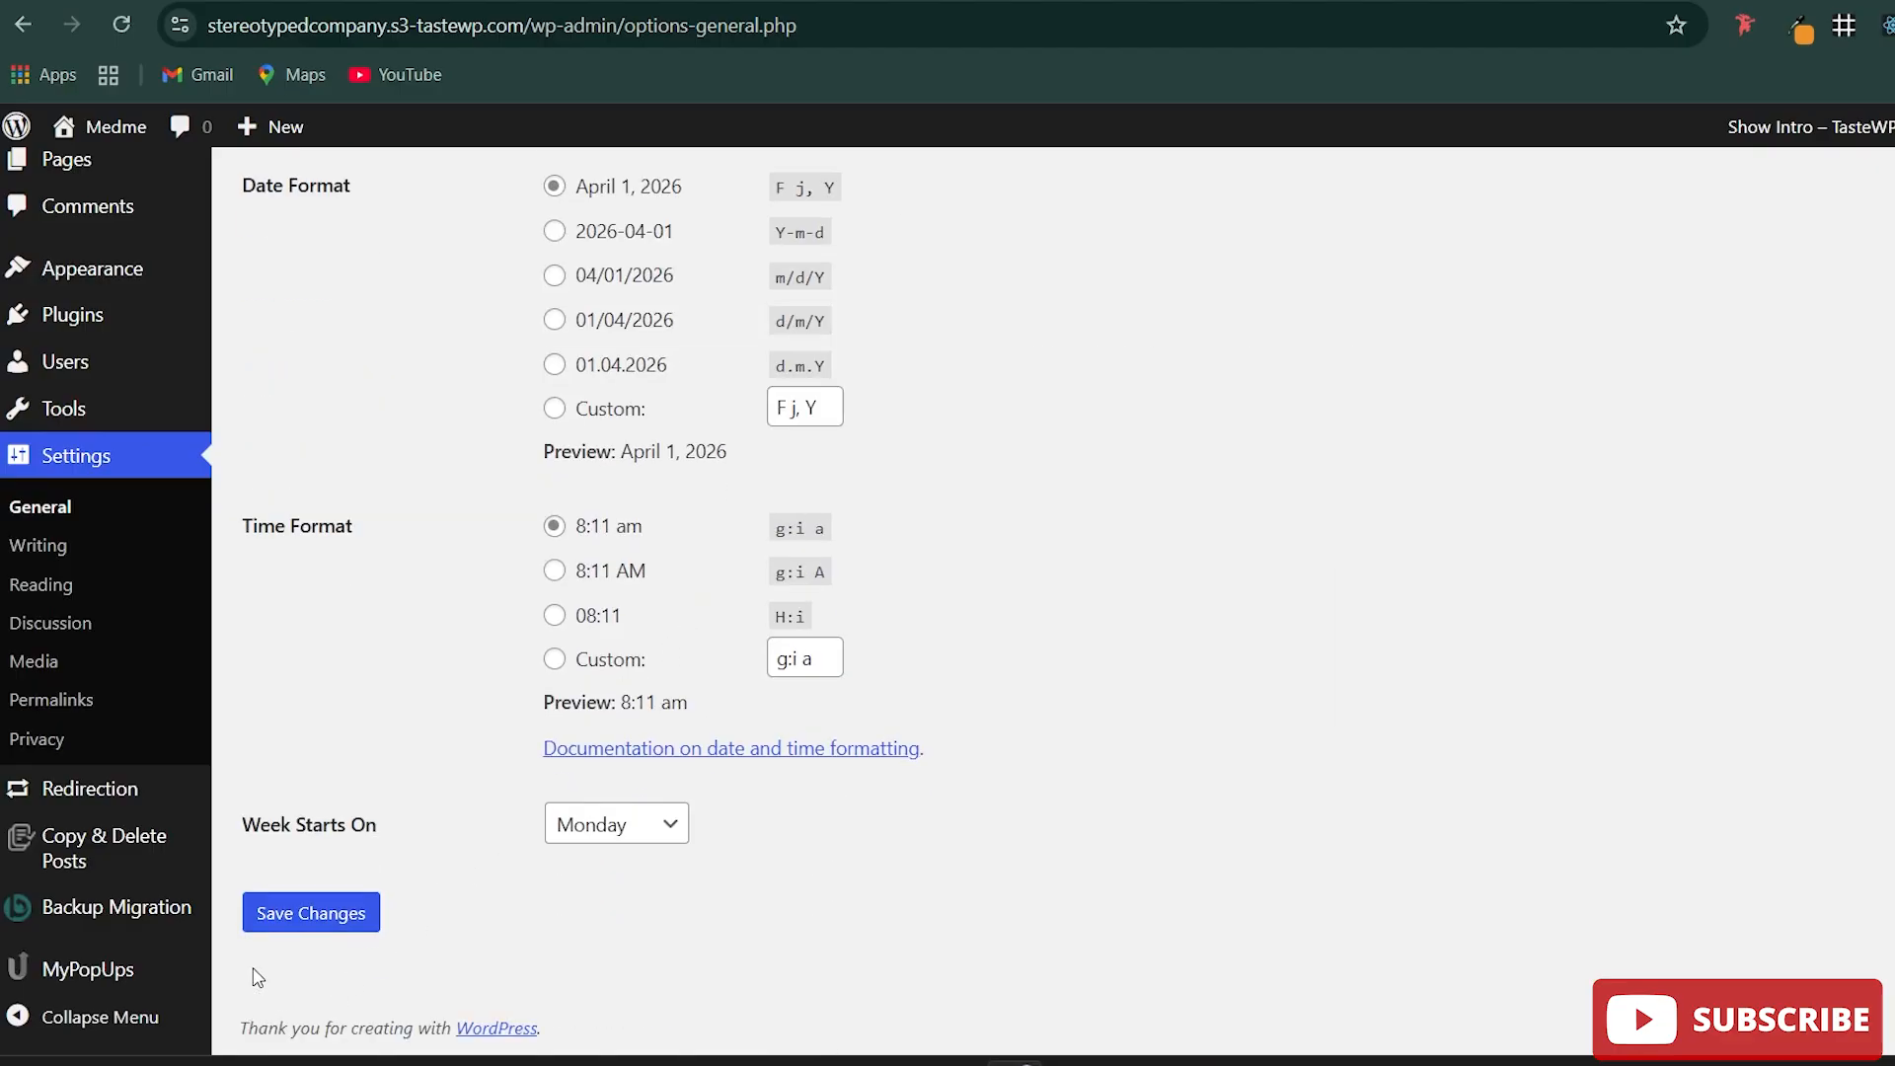
scroll(550, 507, "up", 3)
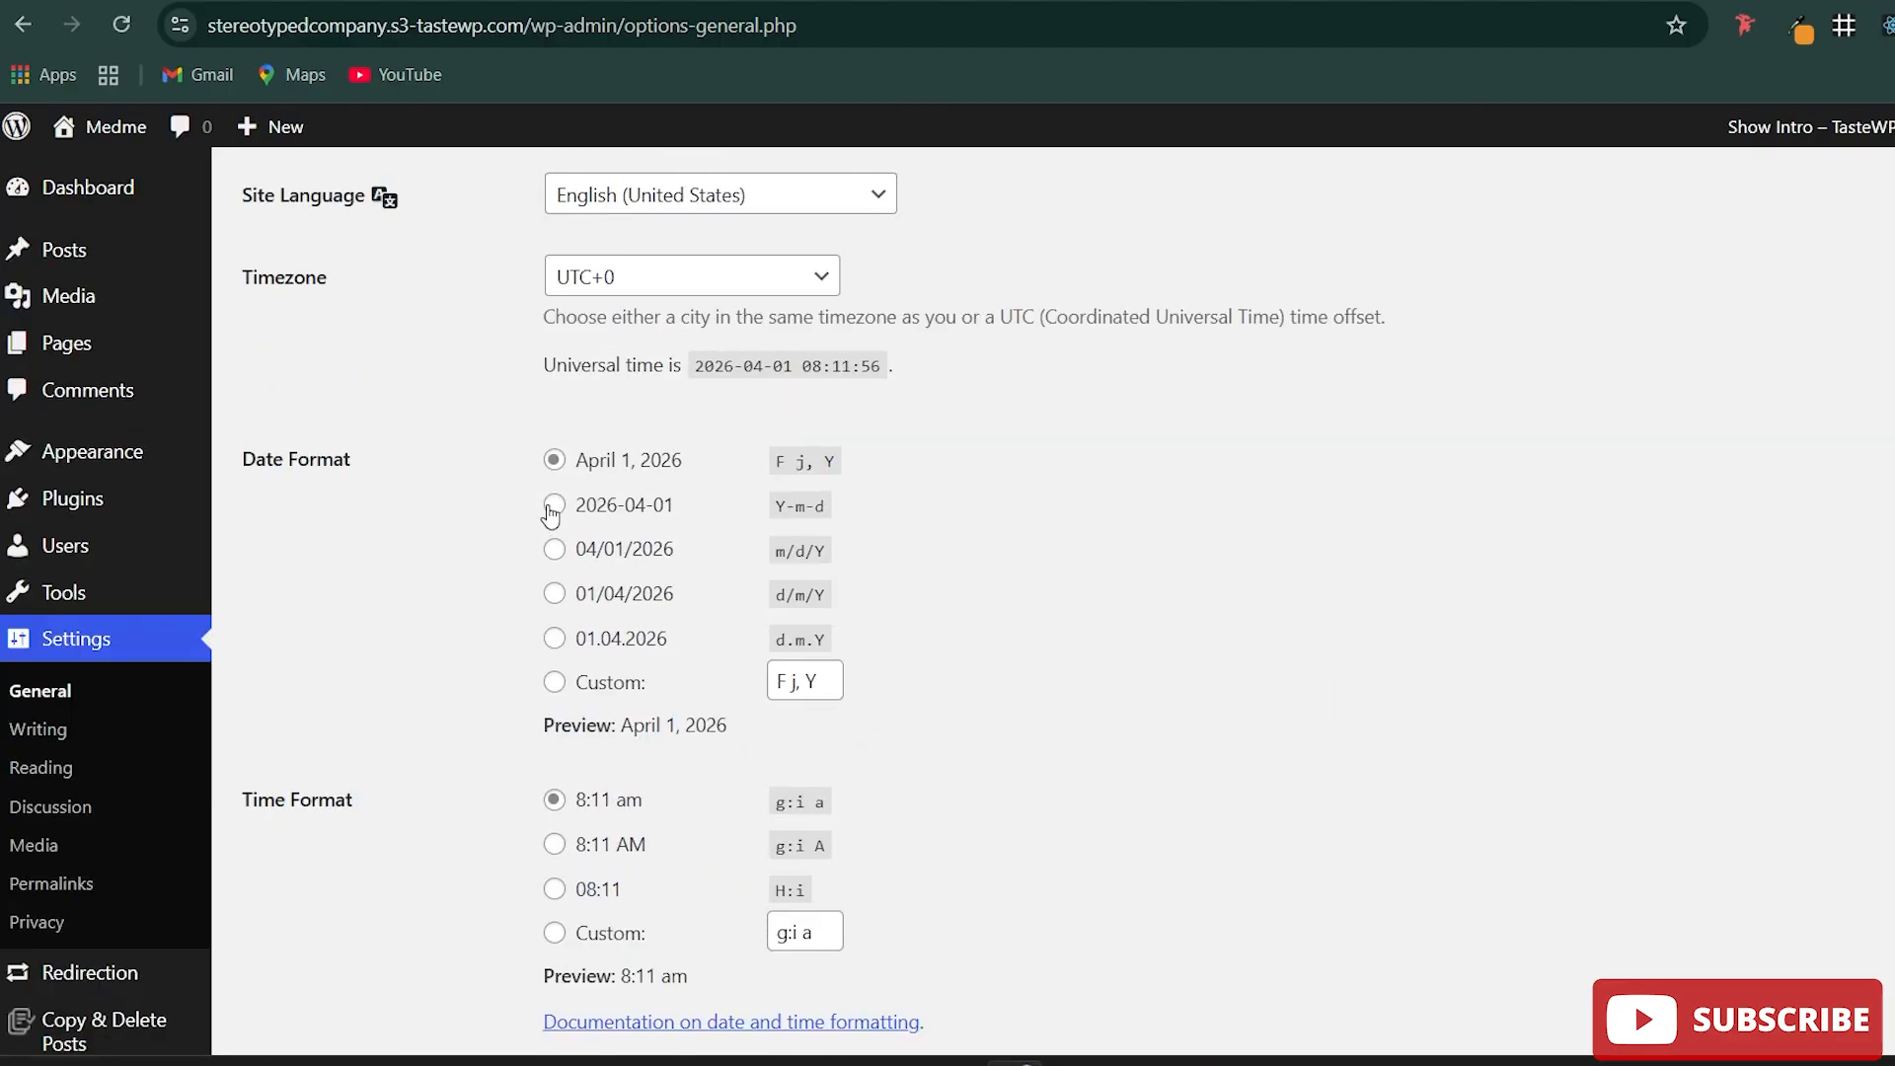
scroll(552, 494, "down", 3)
left_click(329, 915)
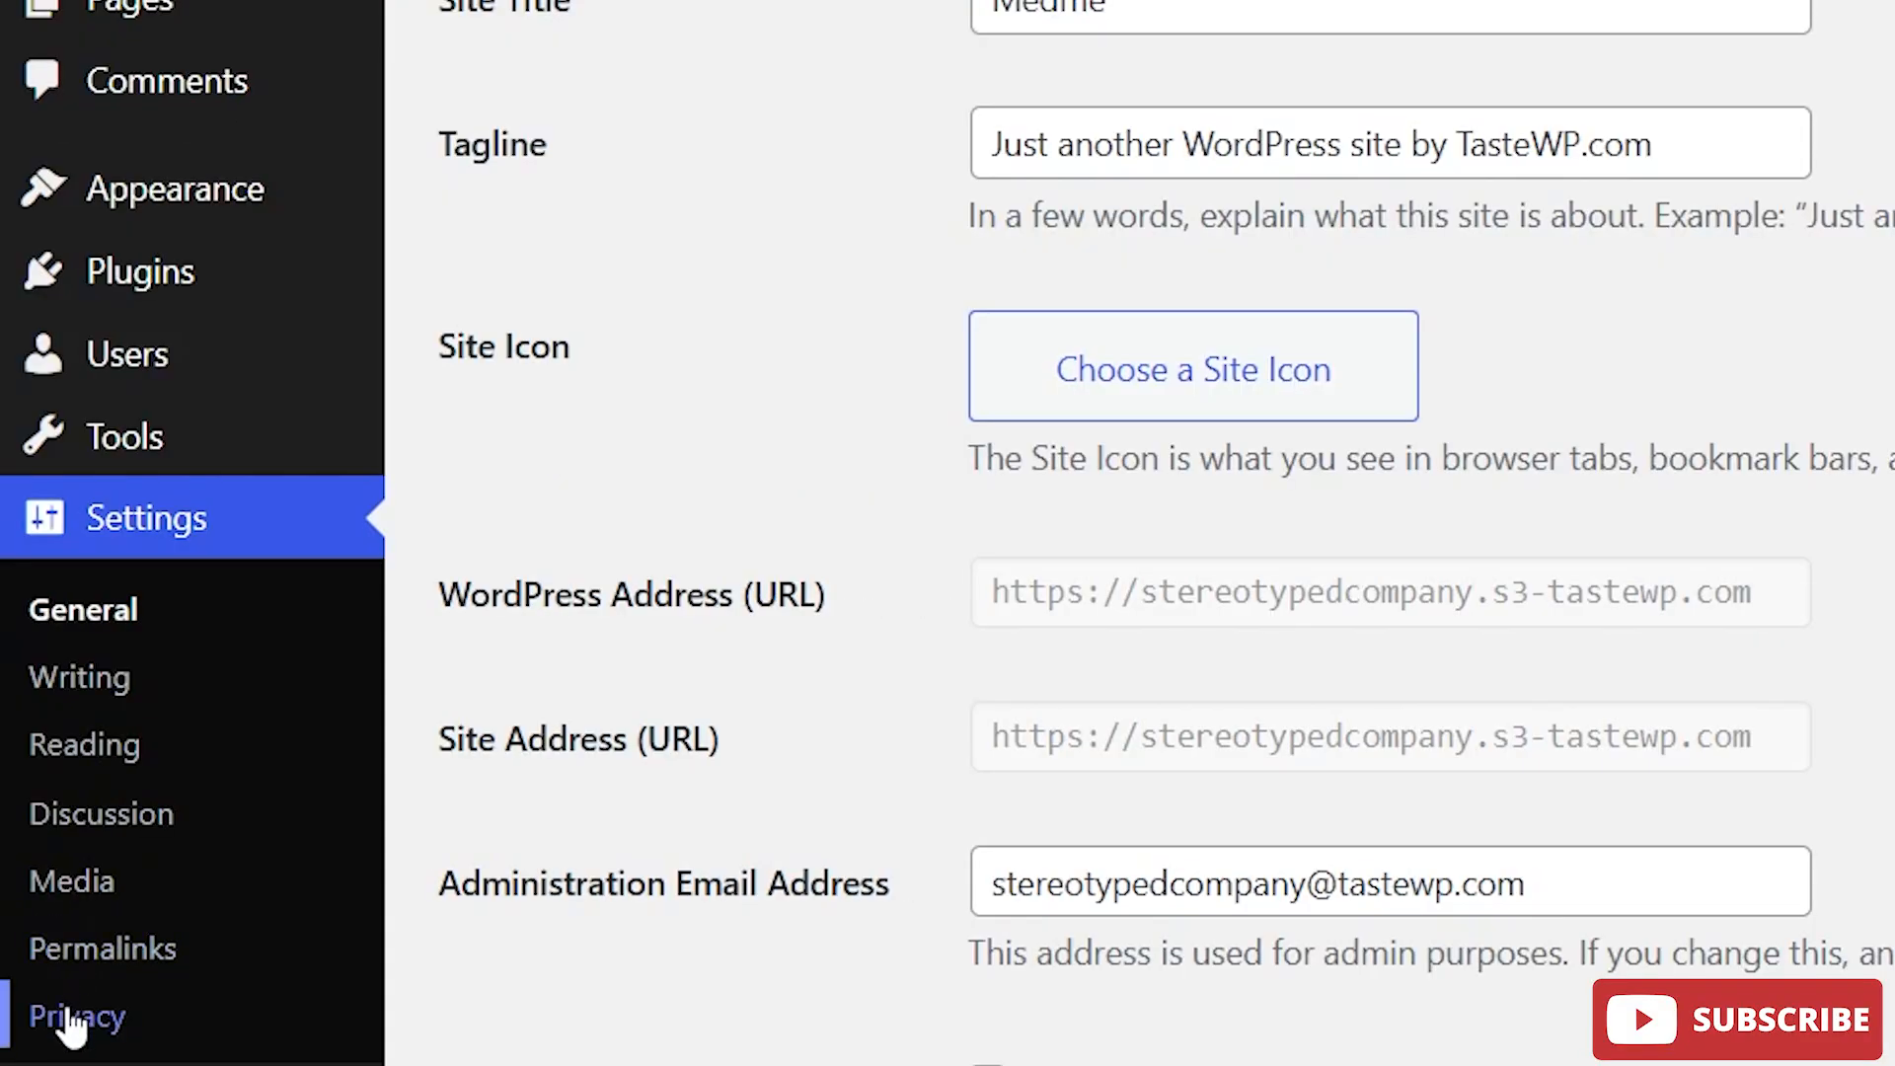
Step: Open the permalink settings and choose the Post name structure
left_click(88, 962)
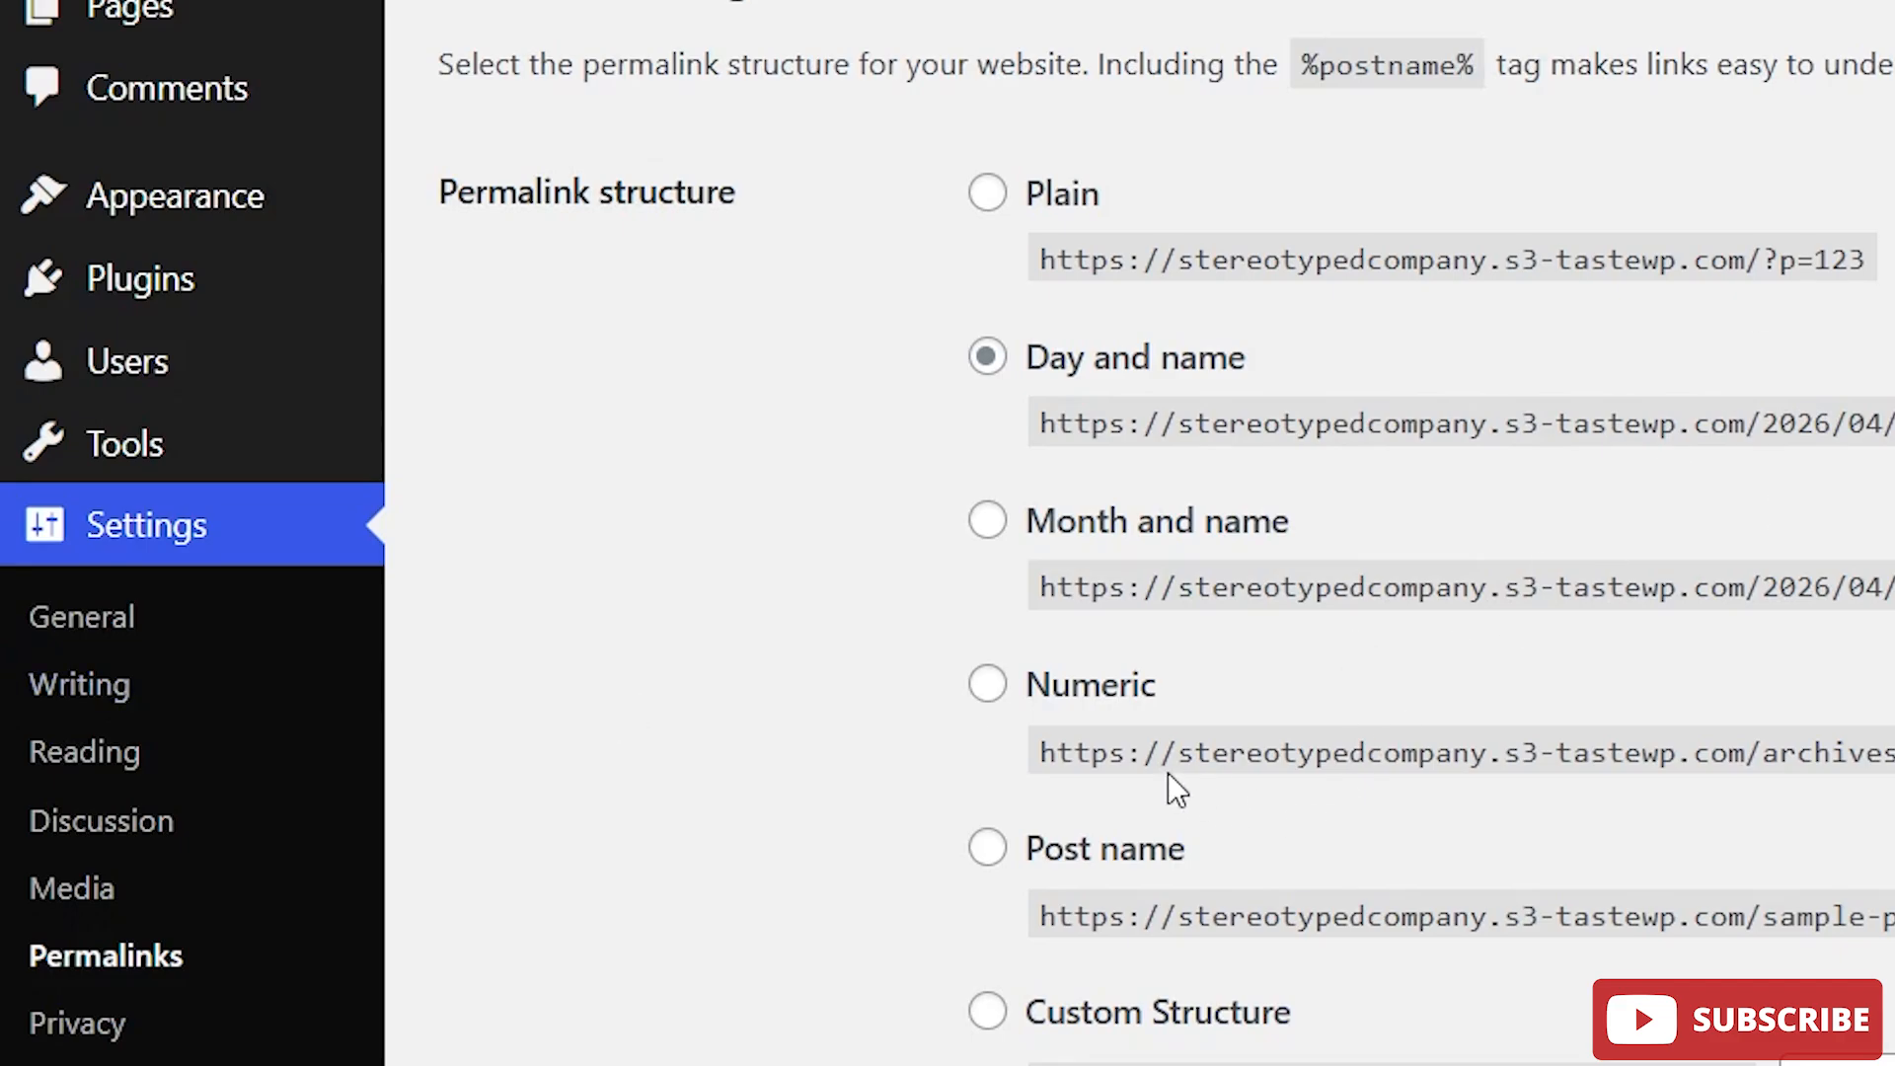
scroll(1323, 306, "down", 3)
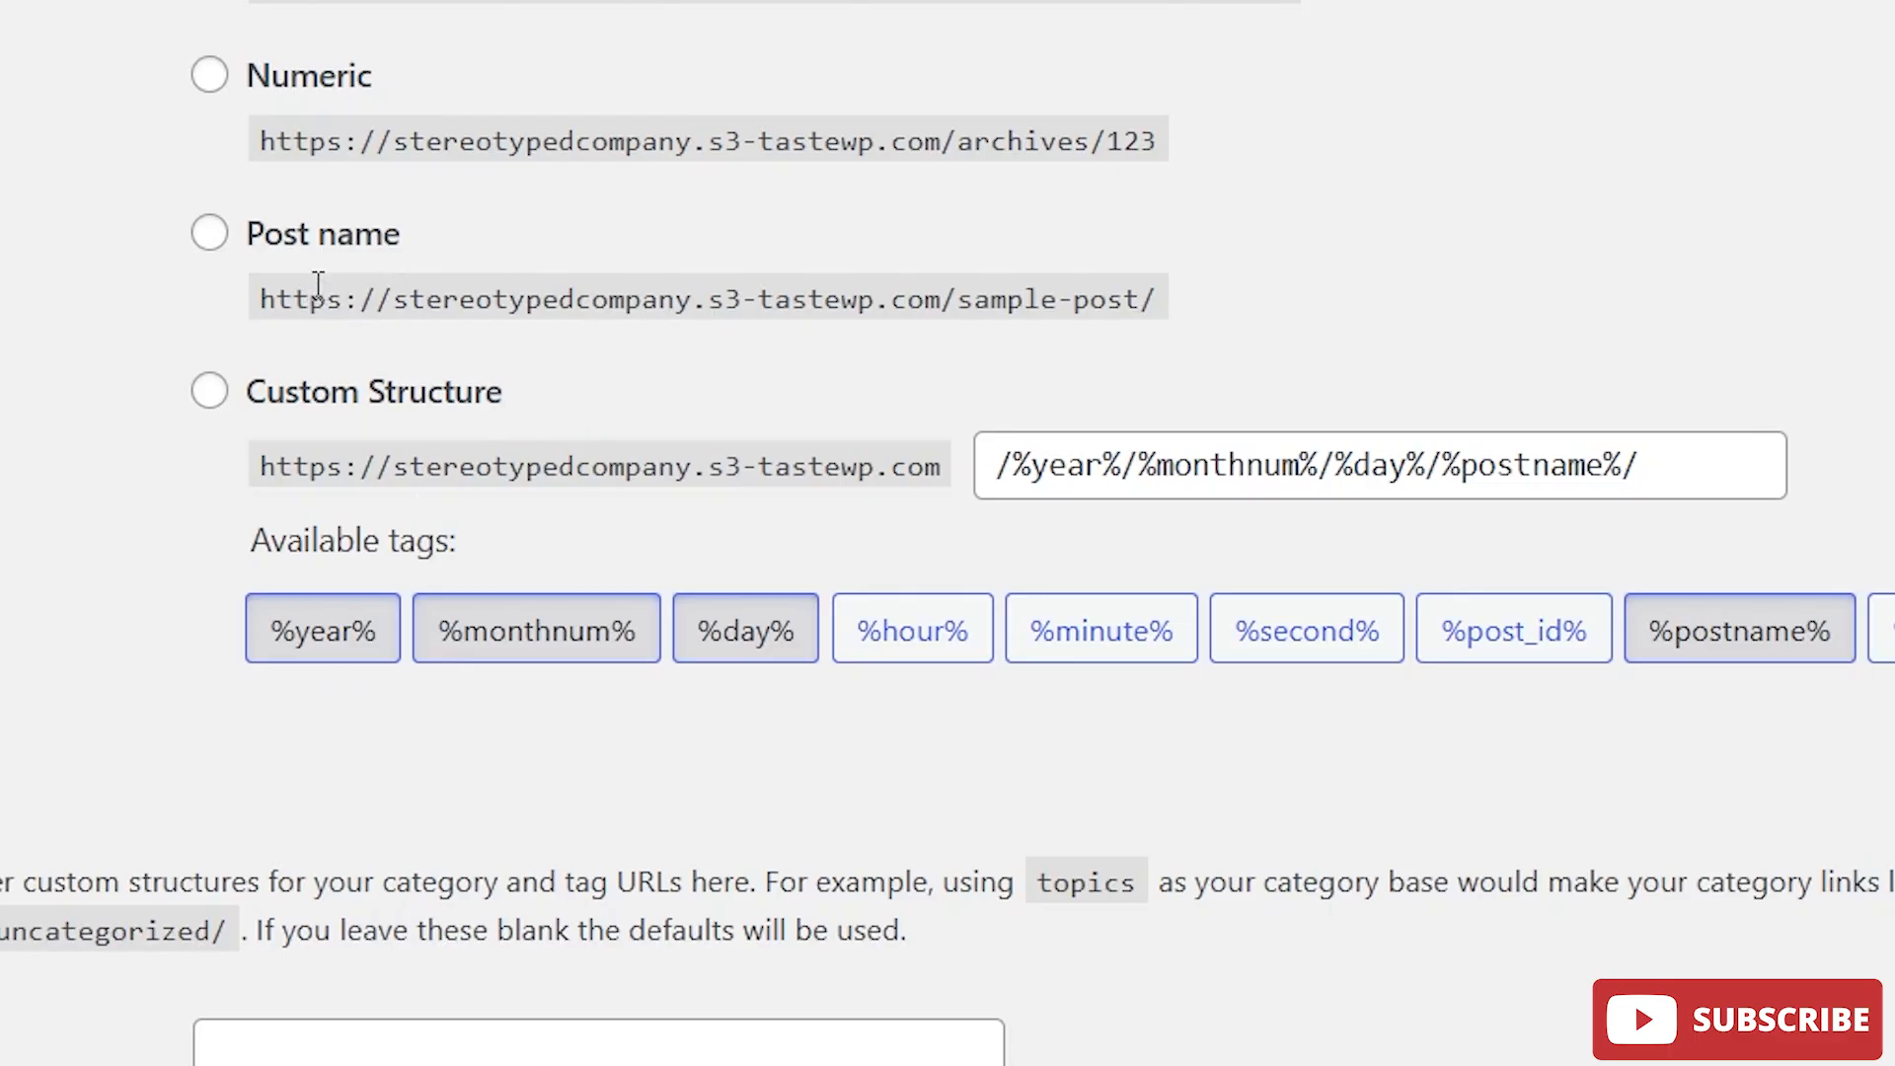
left_click(210, 234)
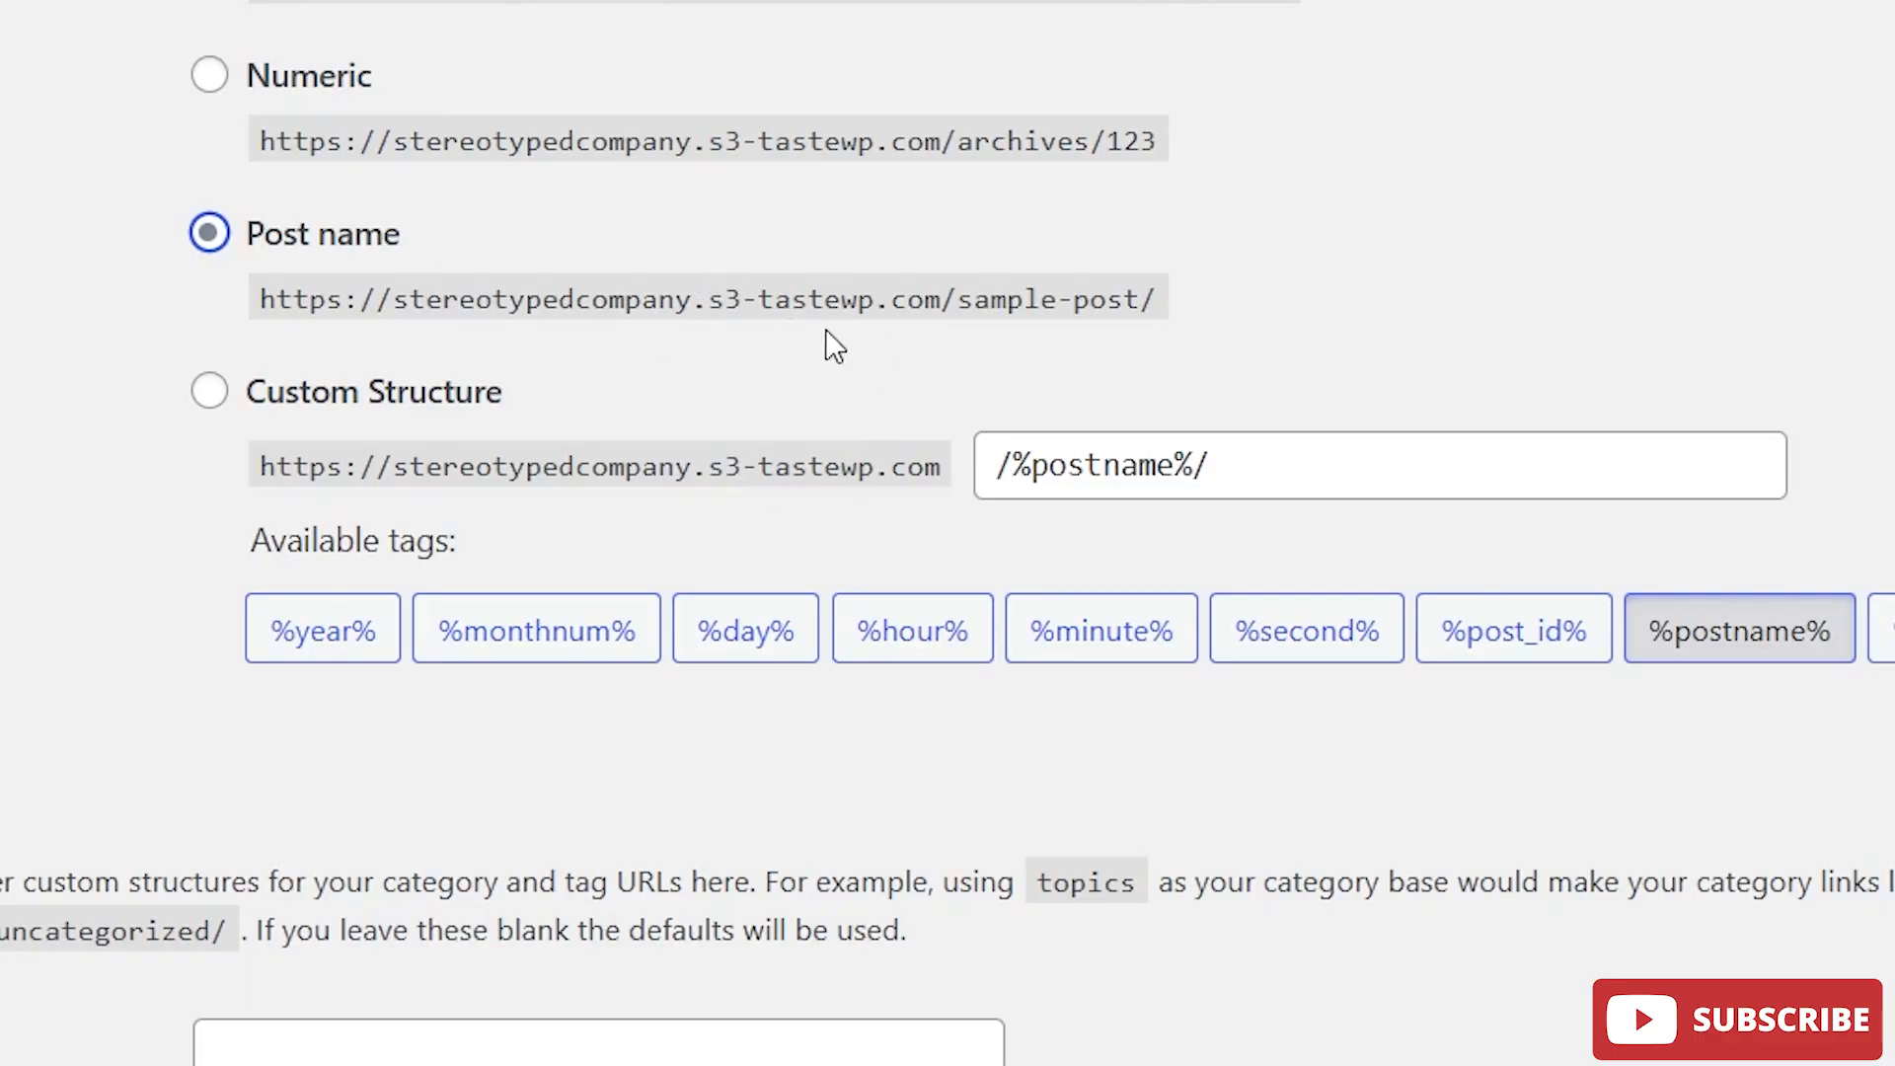
left_click(1273, 466)
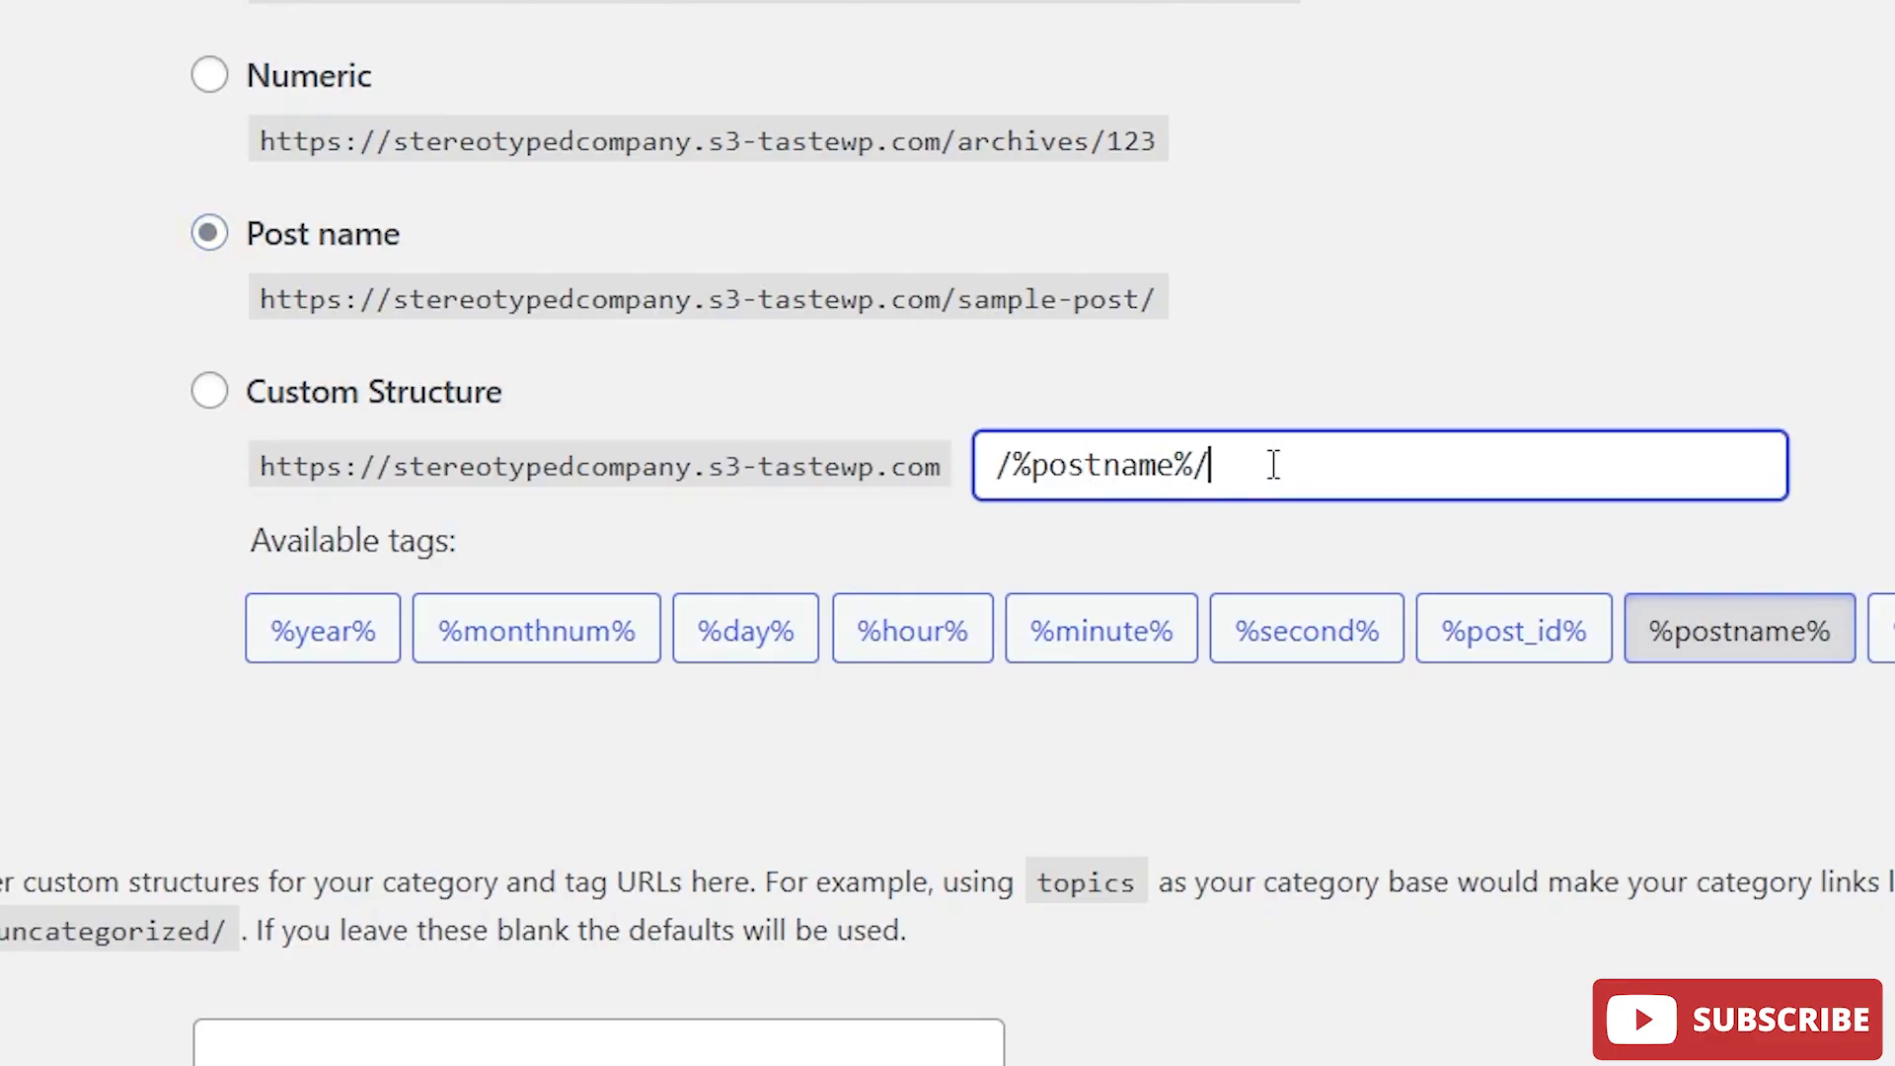
left_click(1651, 466)
scroll(879, 435, "up", 5)
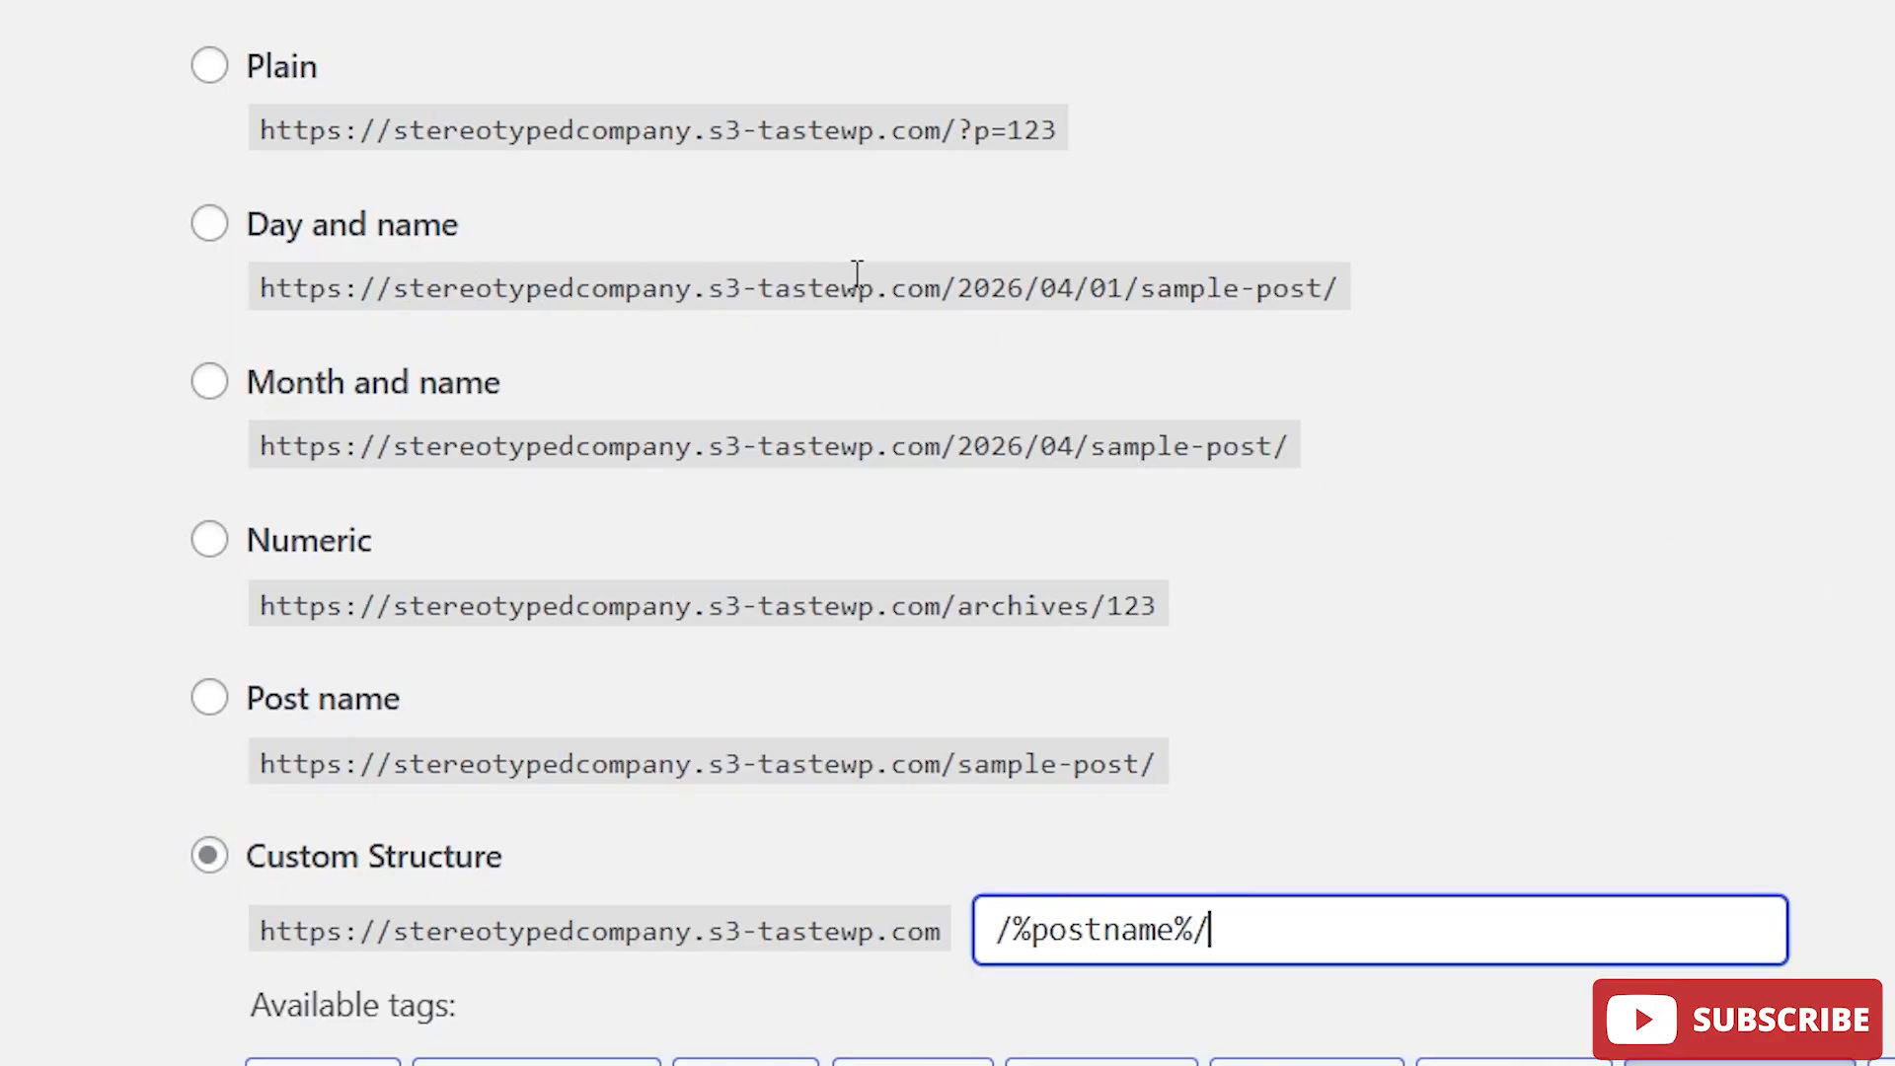
left_click_drag(956, 287, 1412, 309)
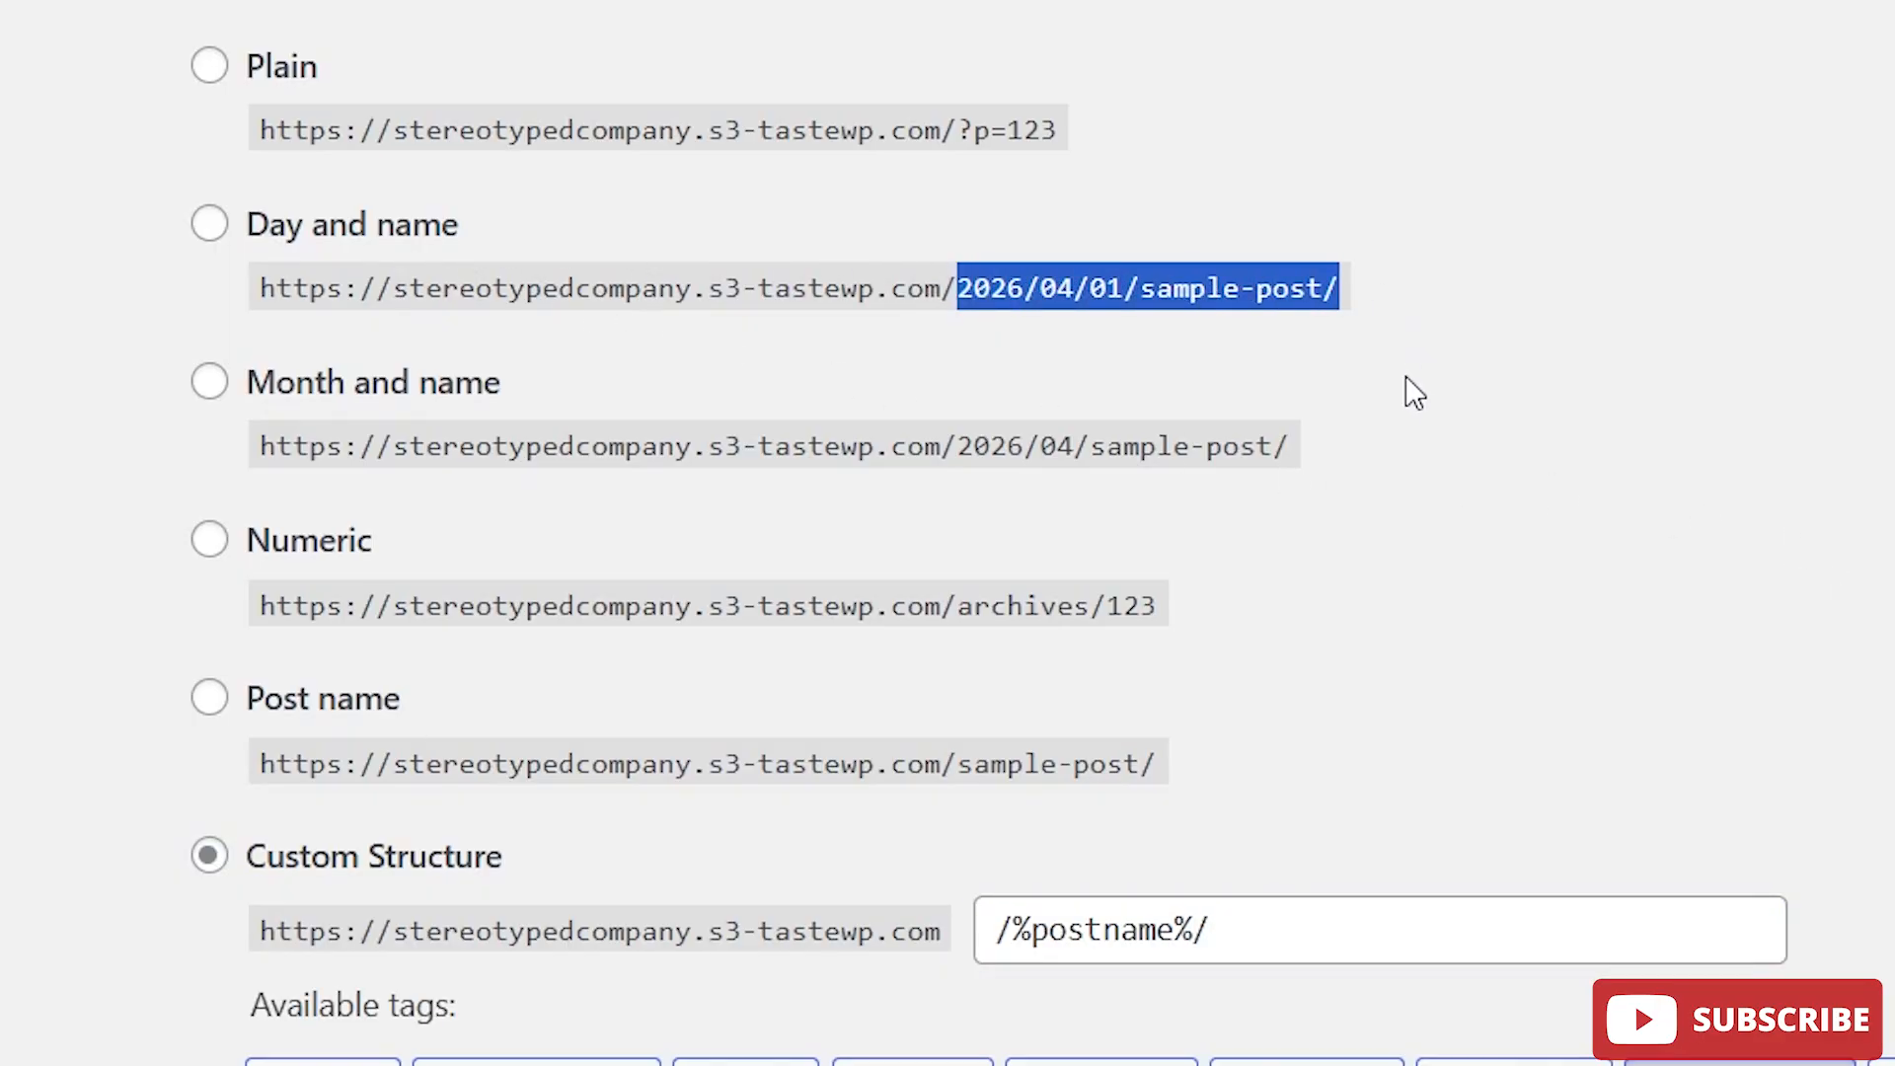
scroll(1408, 392, "down", 2)
left_click(1305, 689)
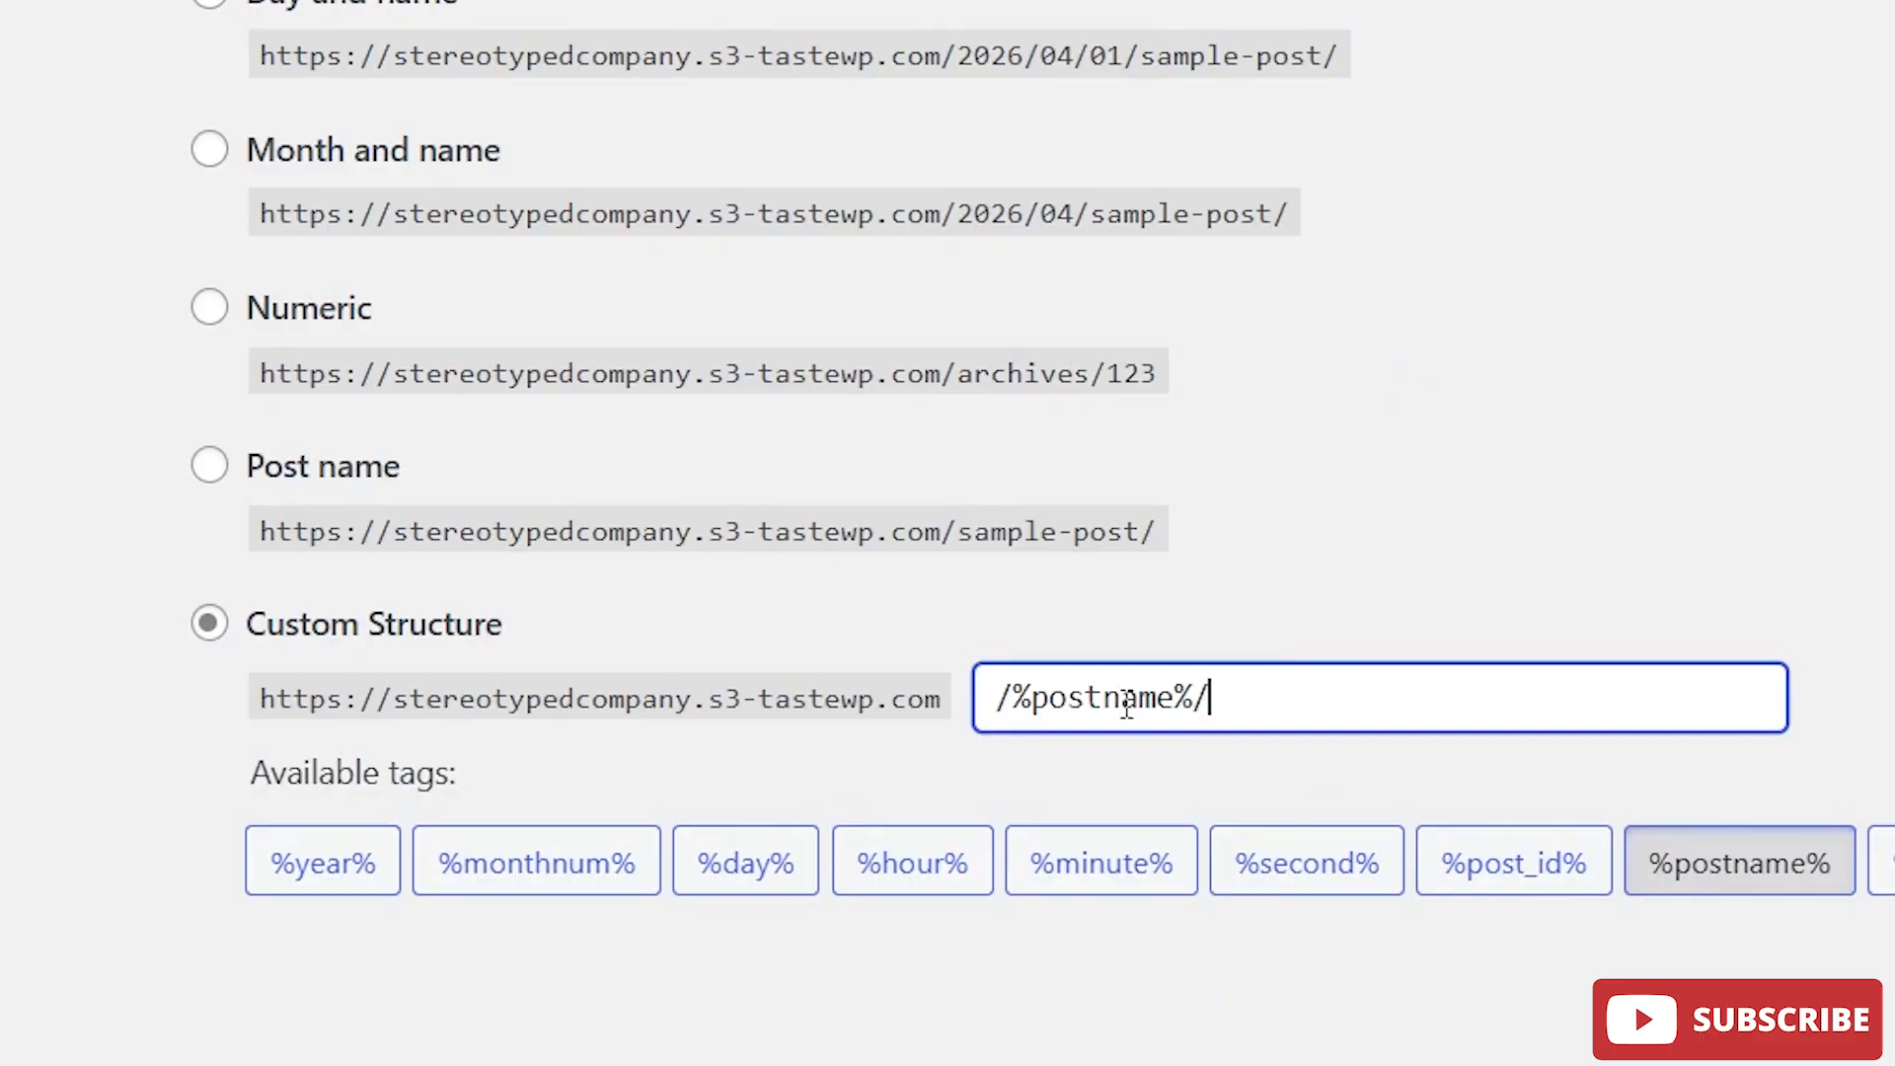
left_click_drag(999, 697, 1245, 681)
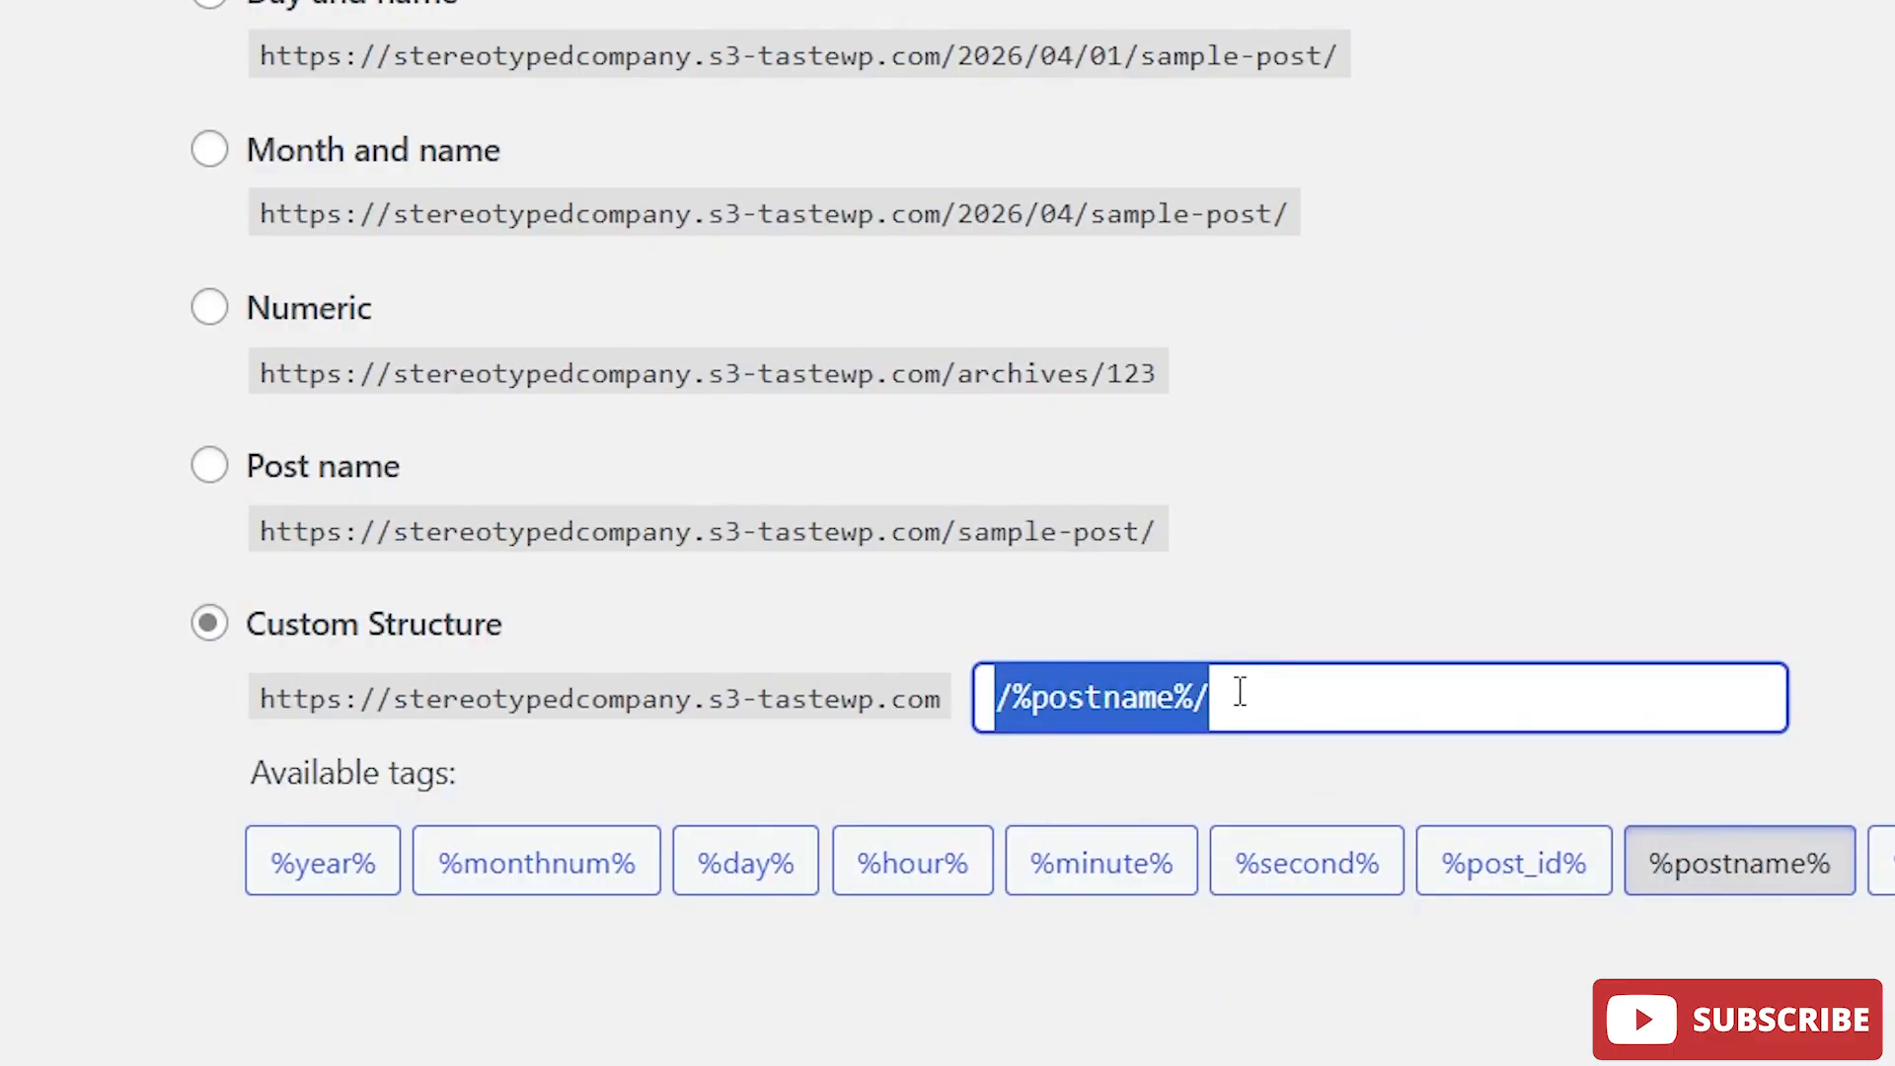
left_click(1239, 691)
left_click(1198, 753)
left_click(1220, 704)
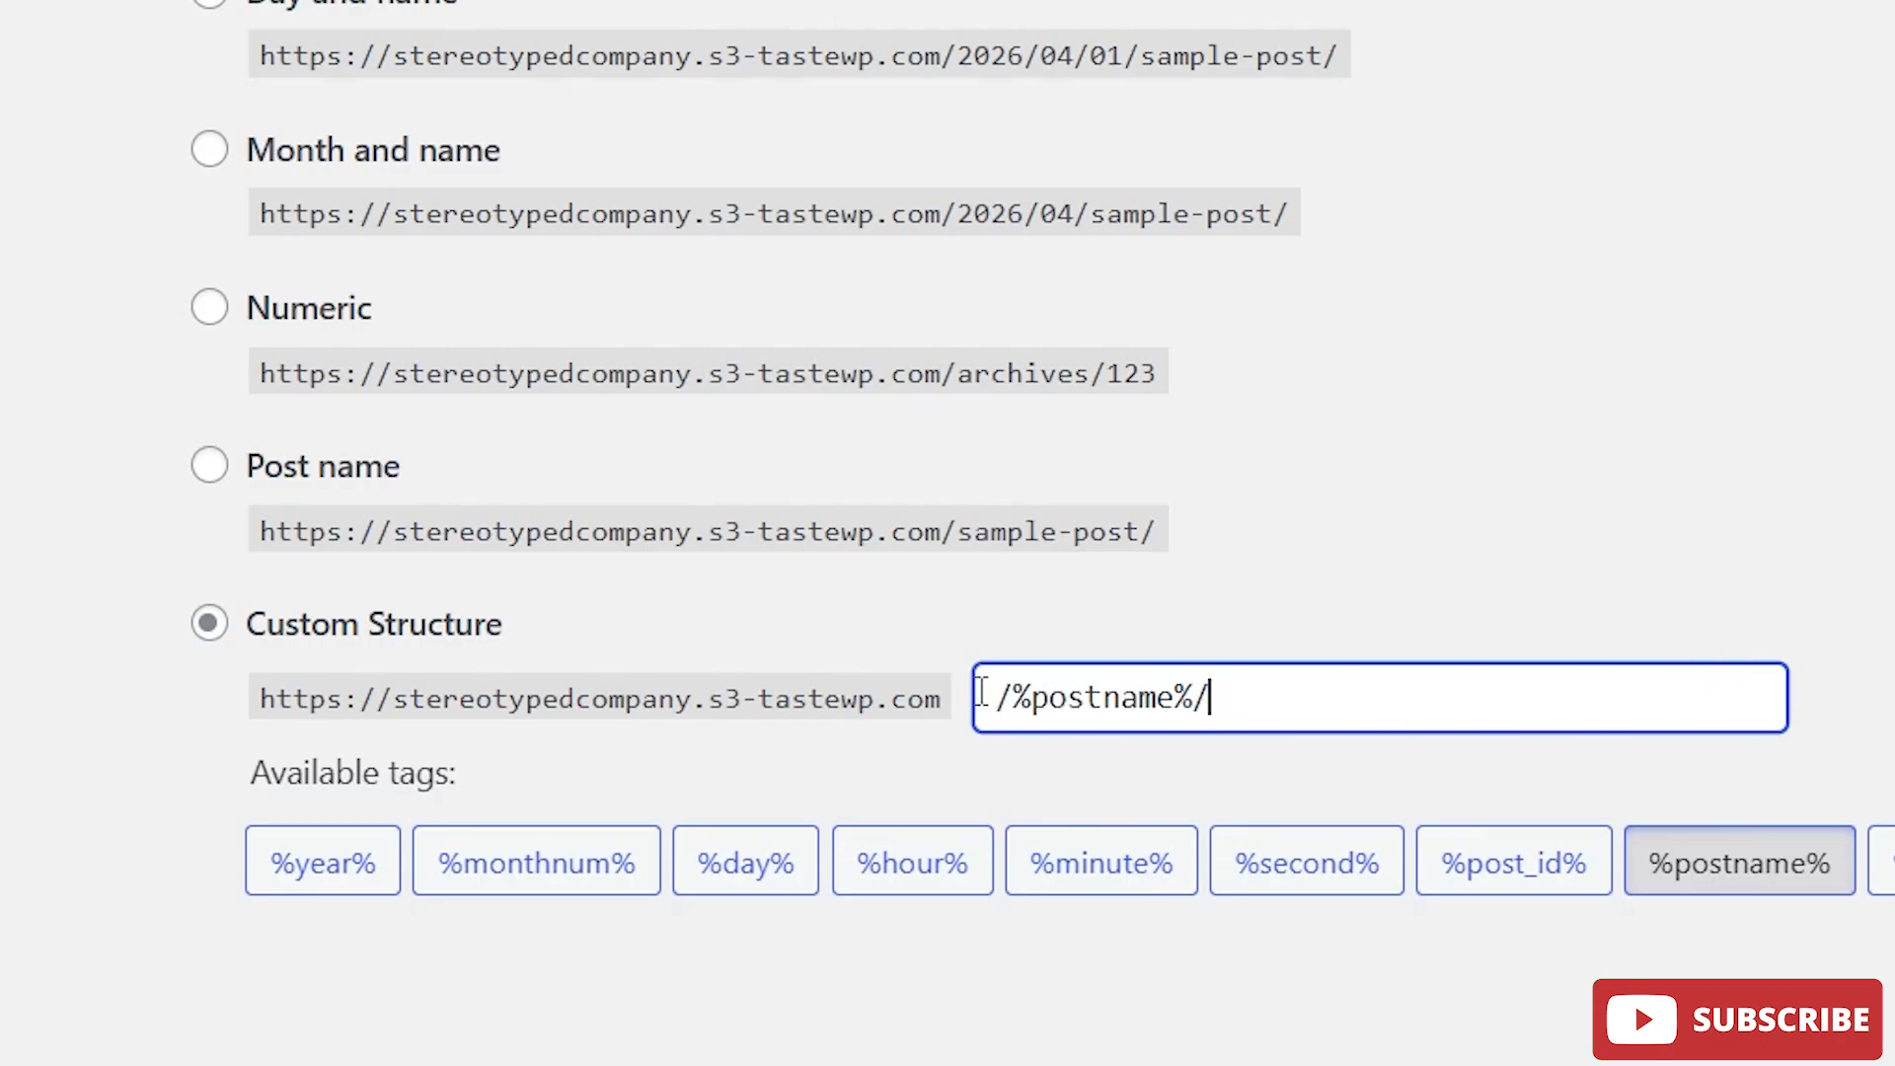
Step: Switch the permalink structure from Custom Structure back to Post name and save the permalink settings
left_click(210, 465)
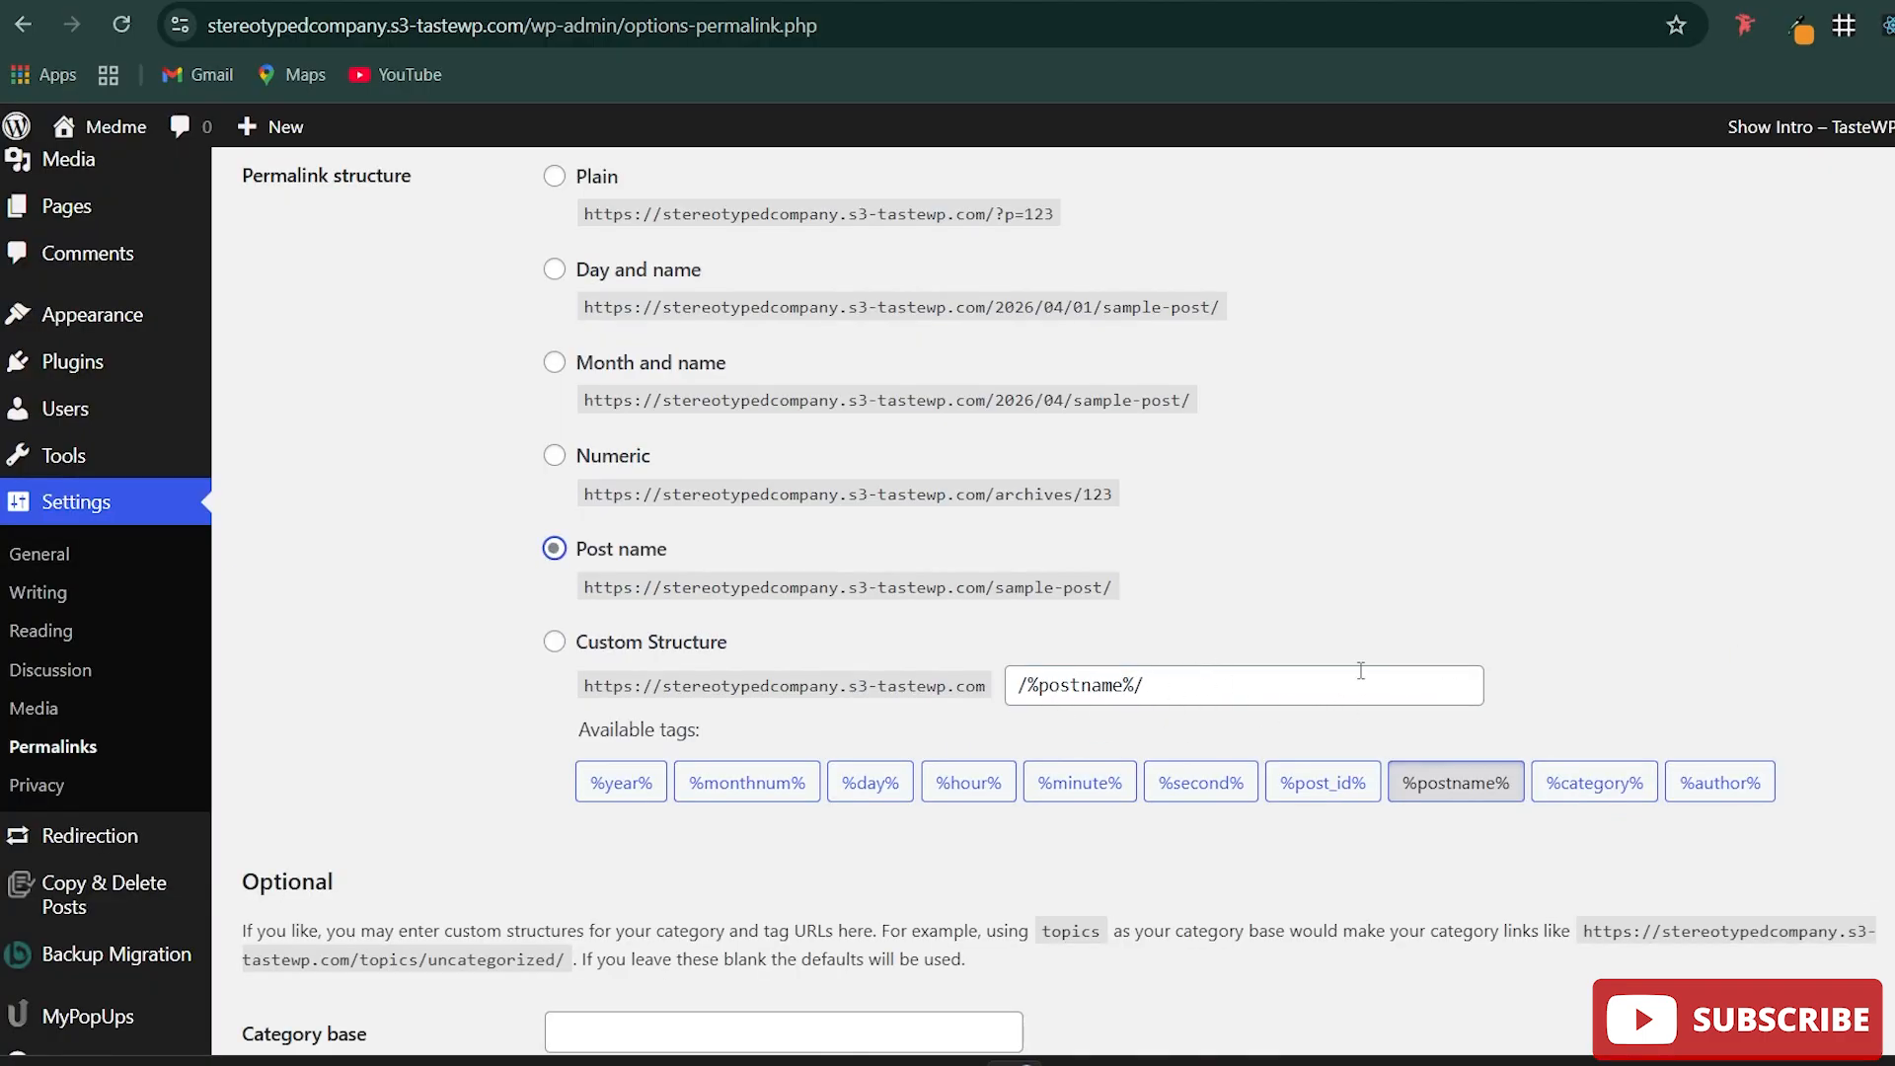
scroll(1206, 626, "down", 3)
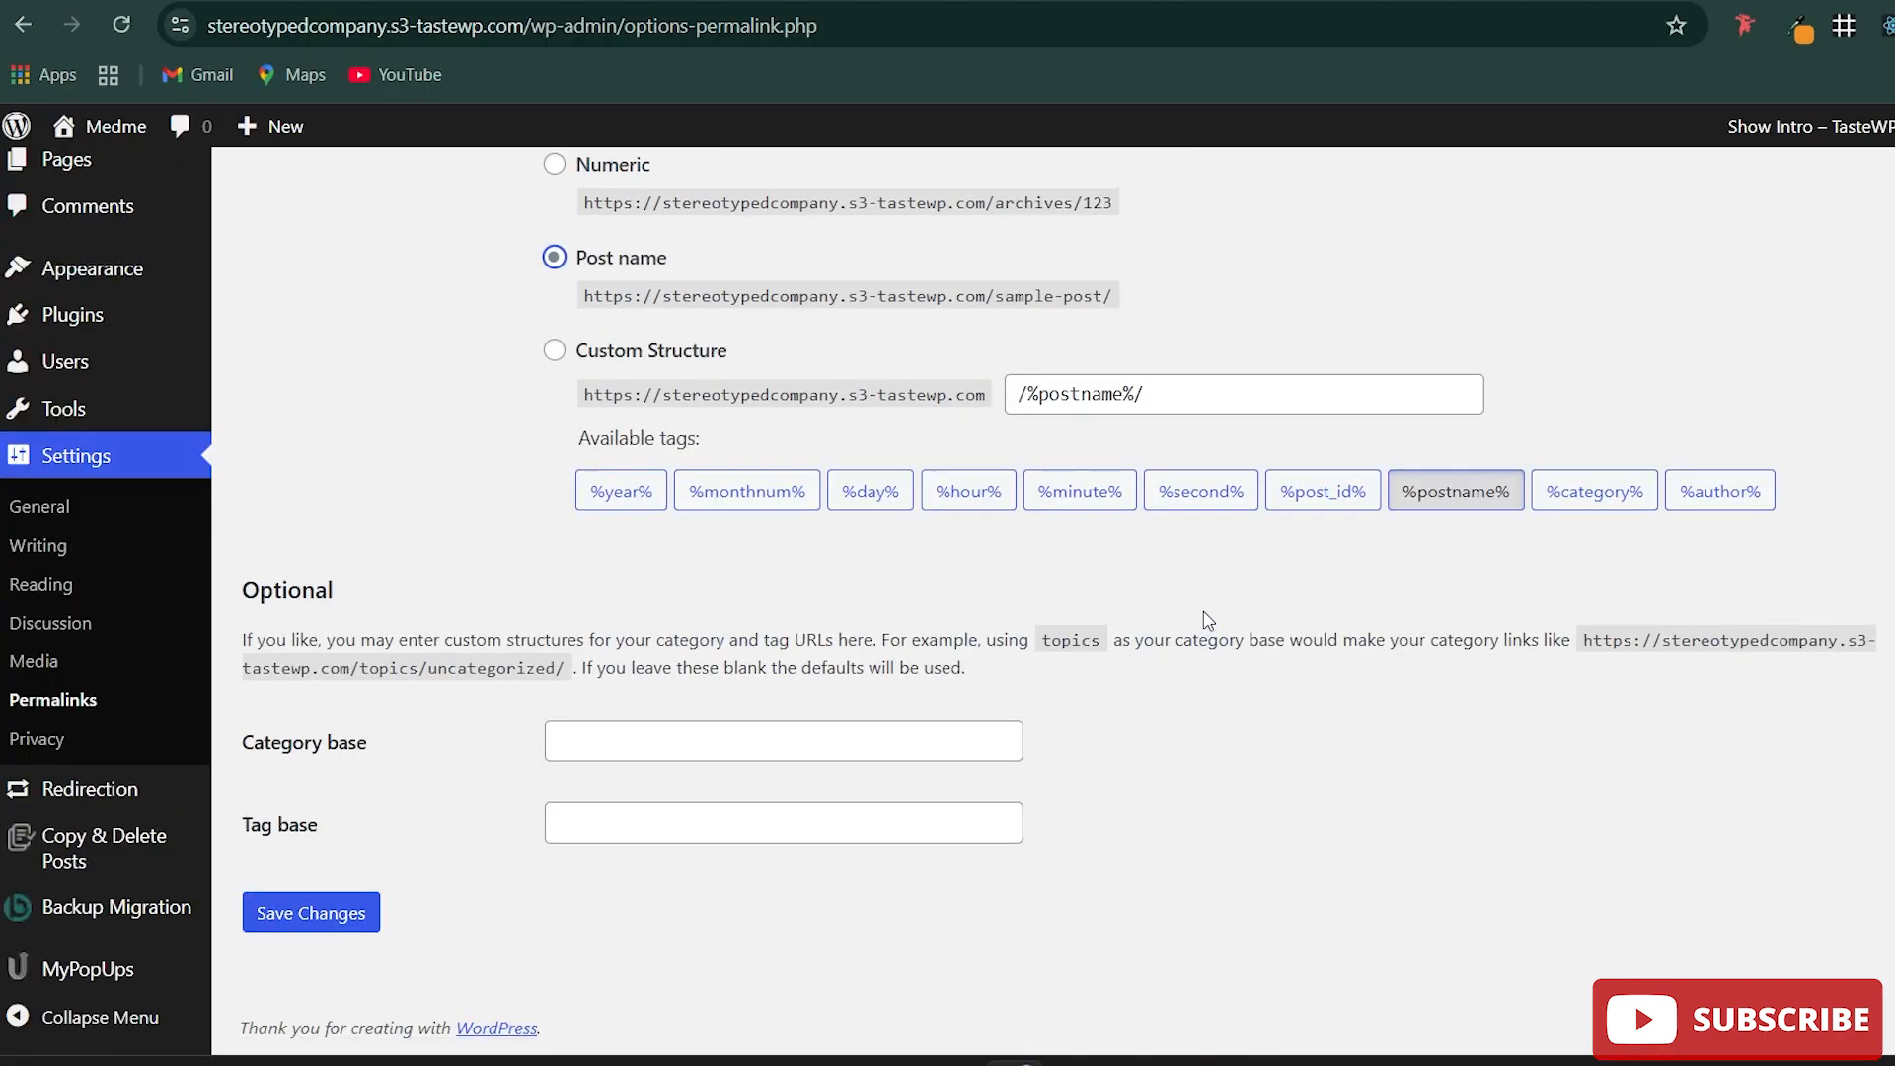
left_click(308, 916)
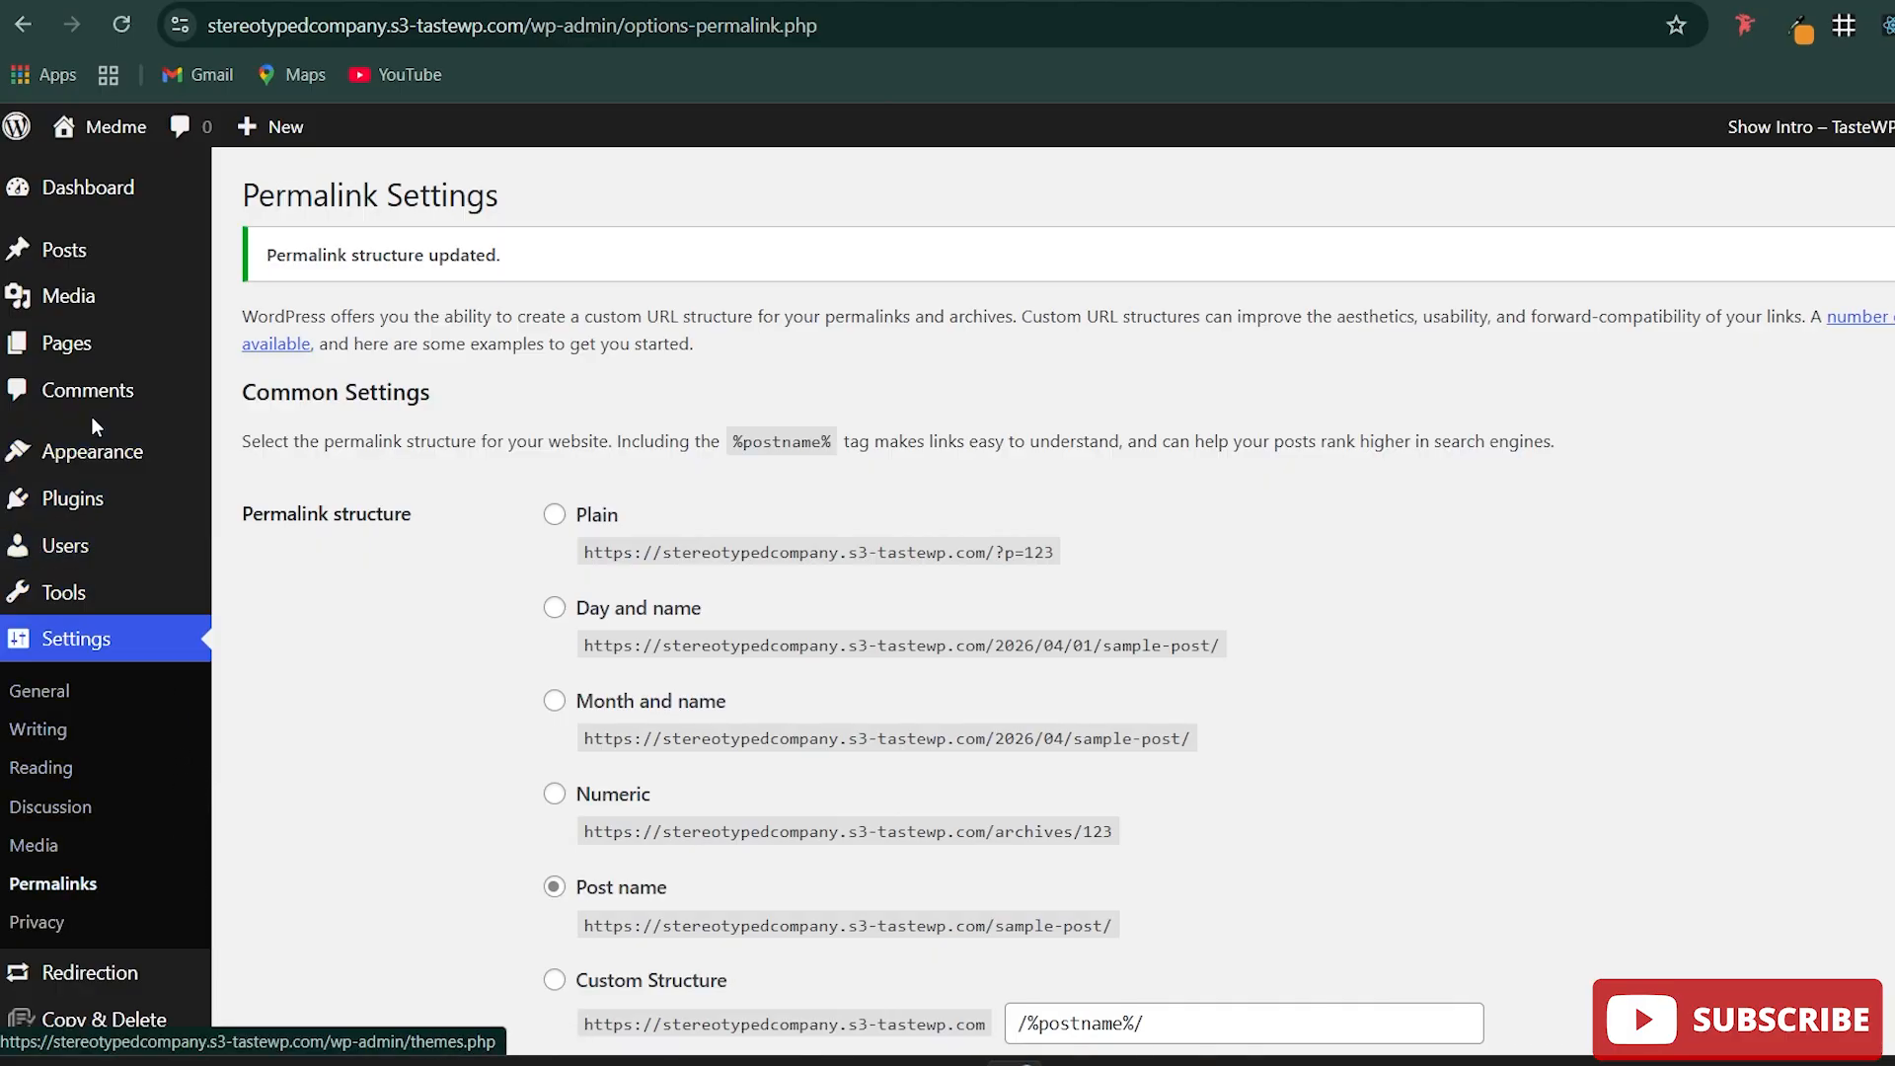
Step: Open the installed themes page and view the active theme's details
mouse_move(92, 476)
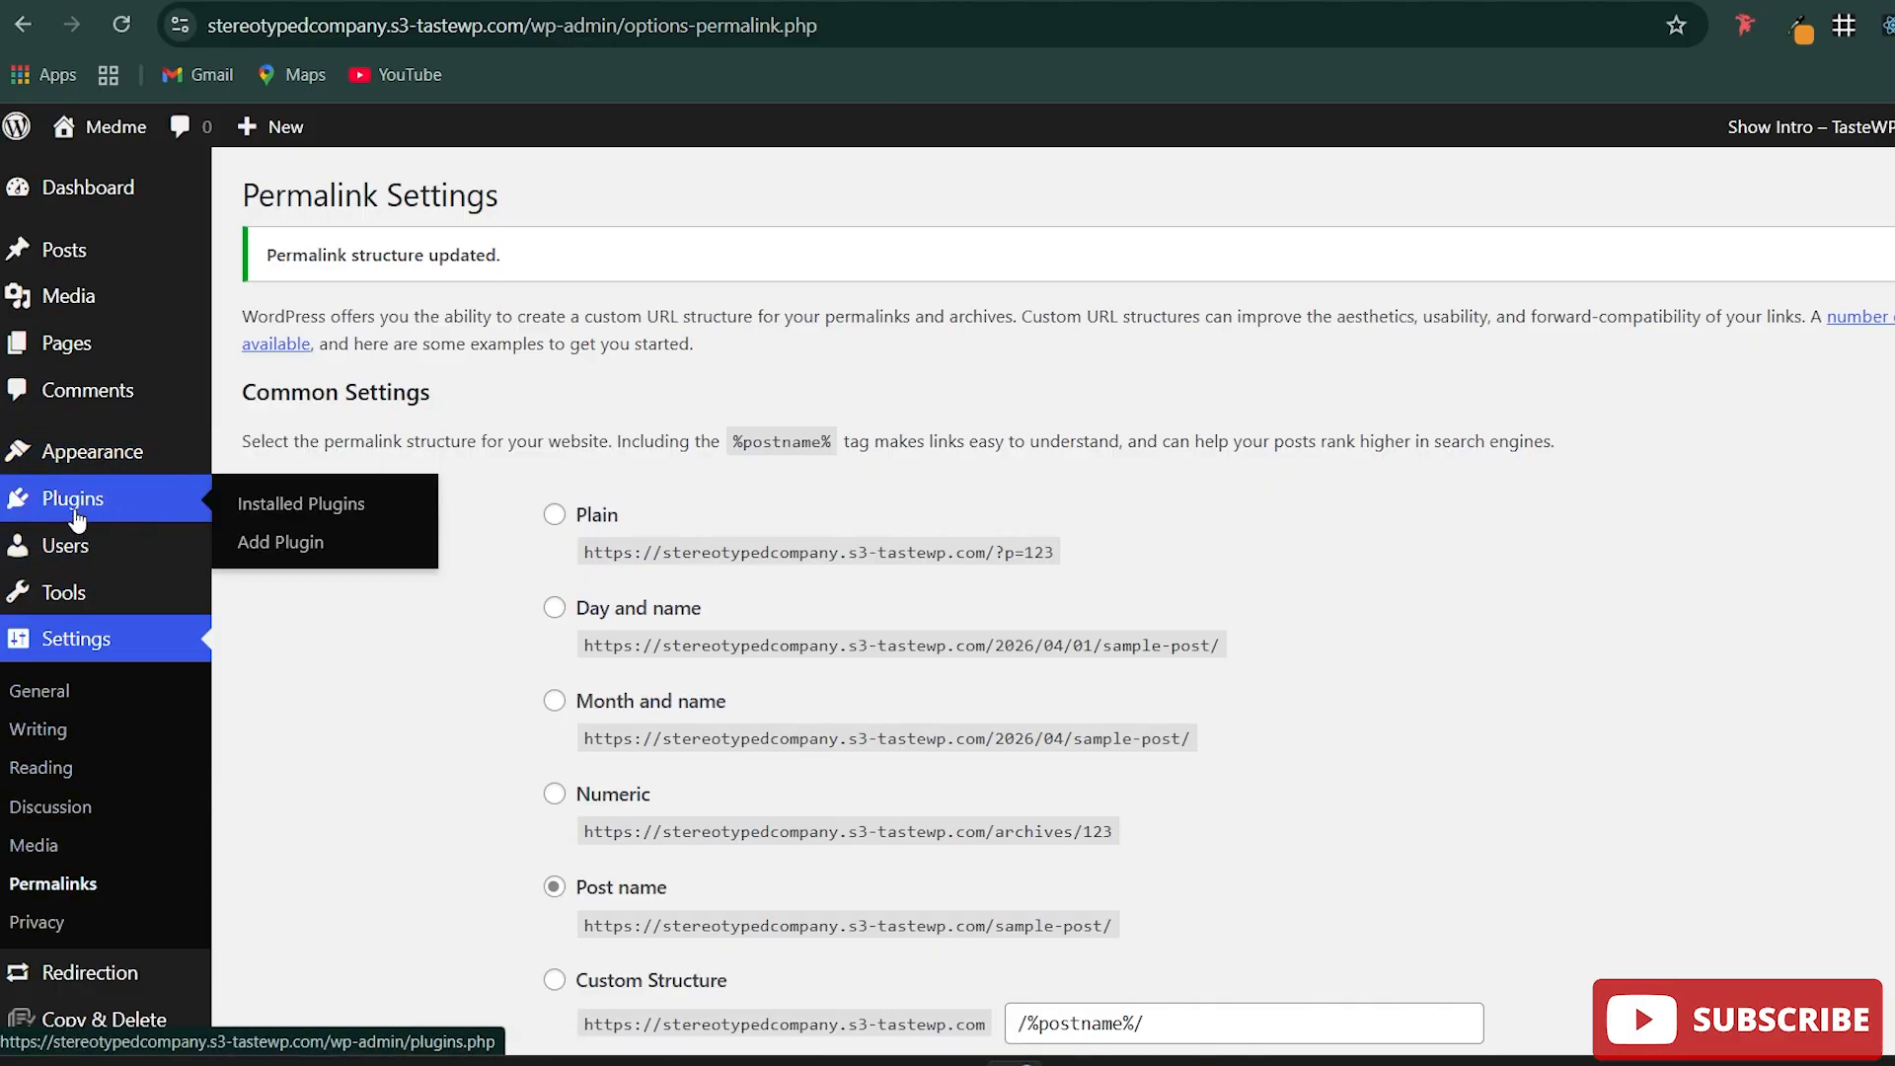
scroll(56, 656, "down", 1)
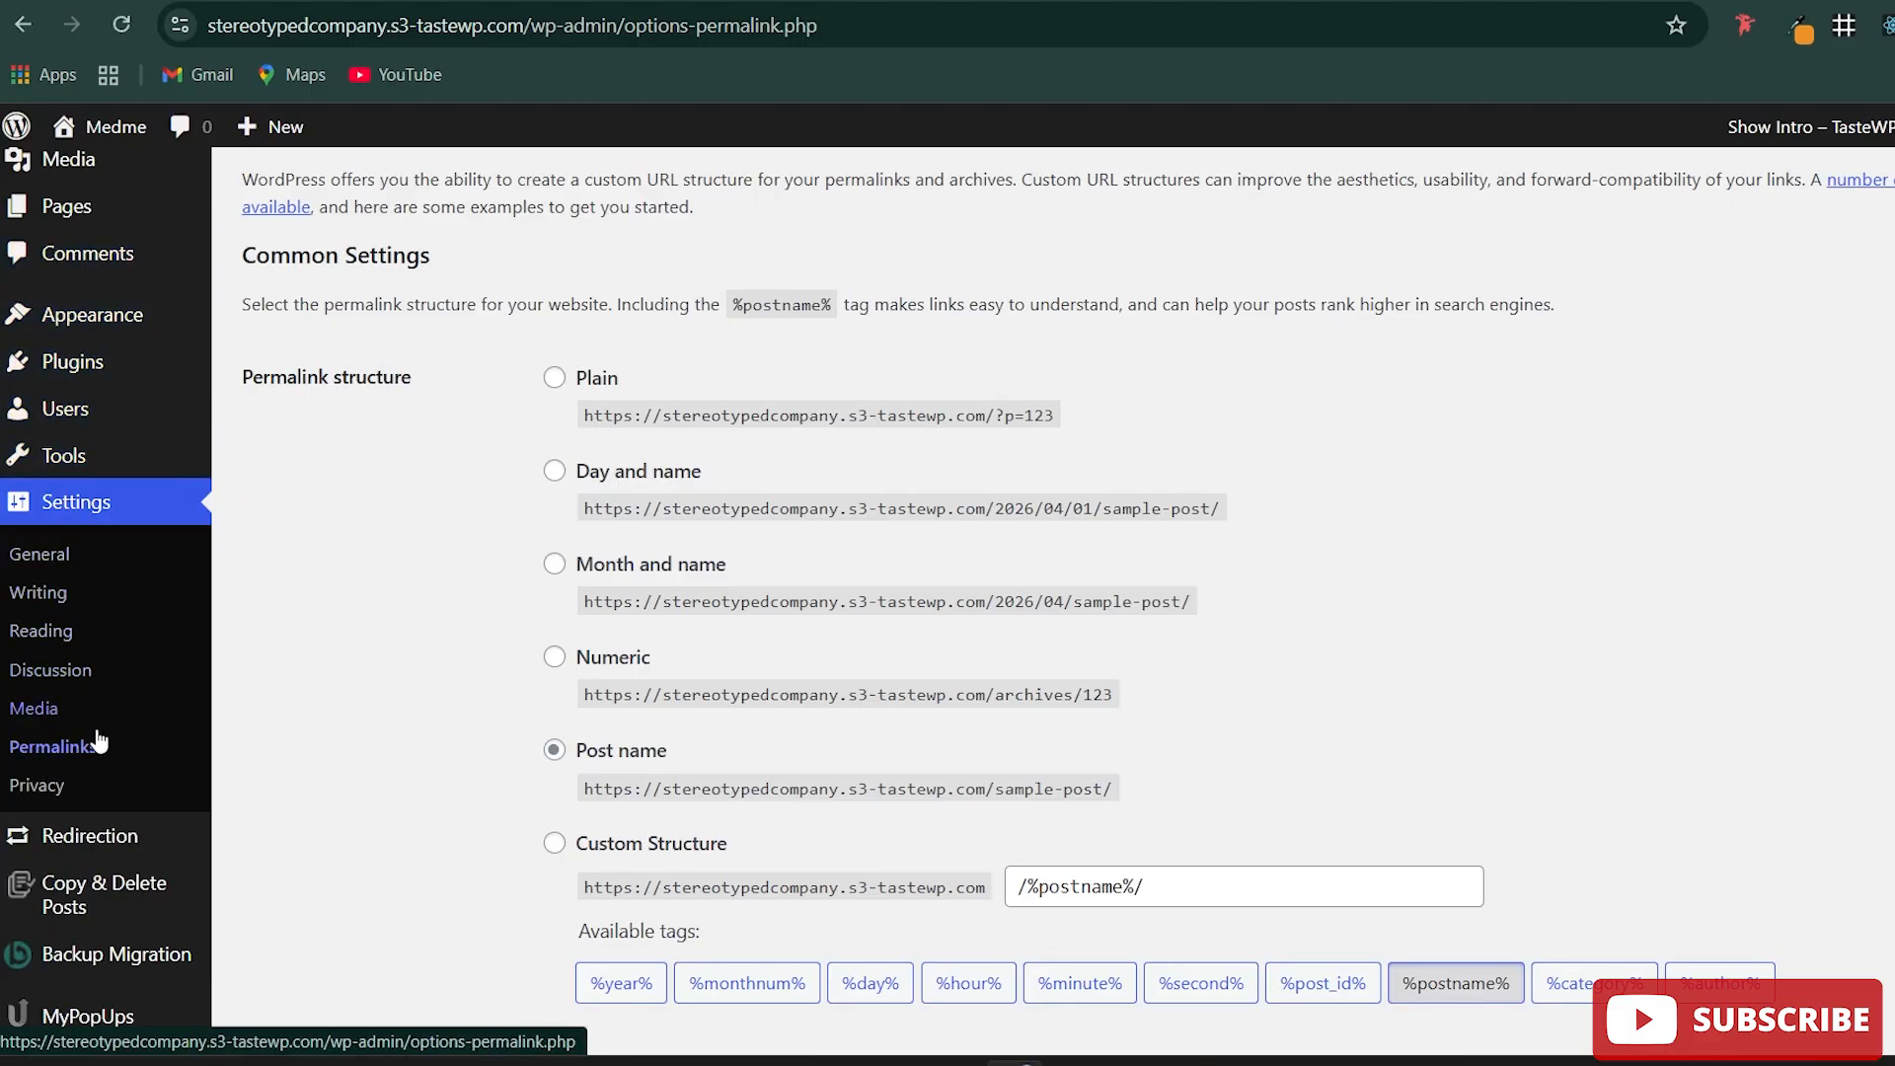
scroll(94, 651, "up", 1)
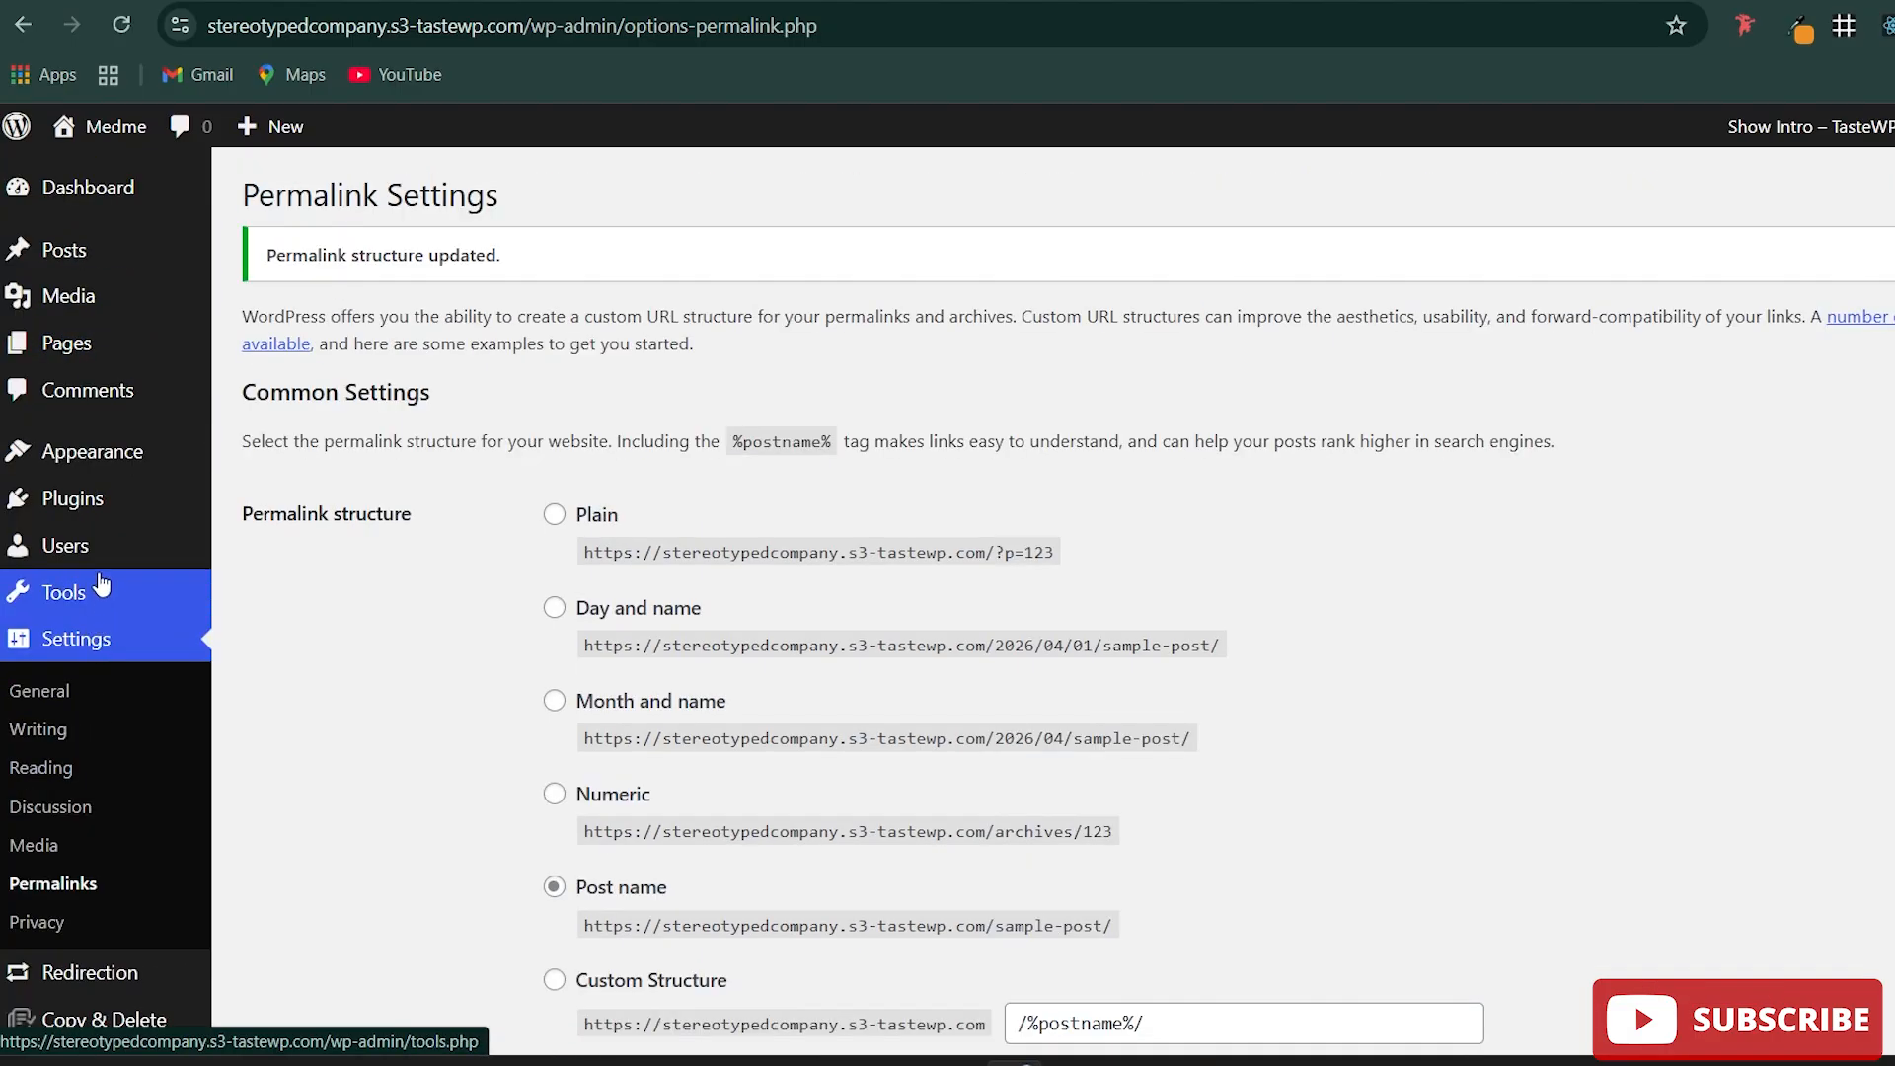
mouse_move(131, 452)
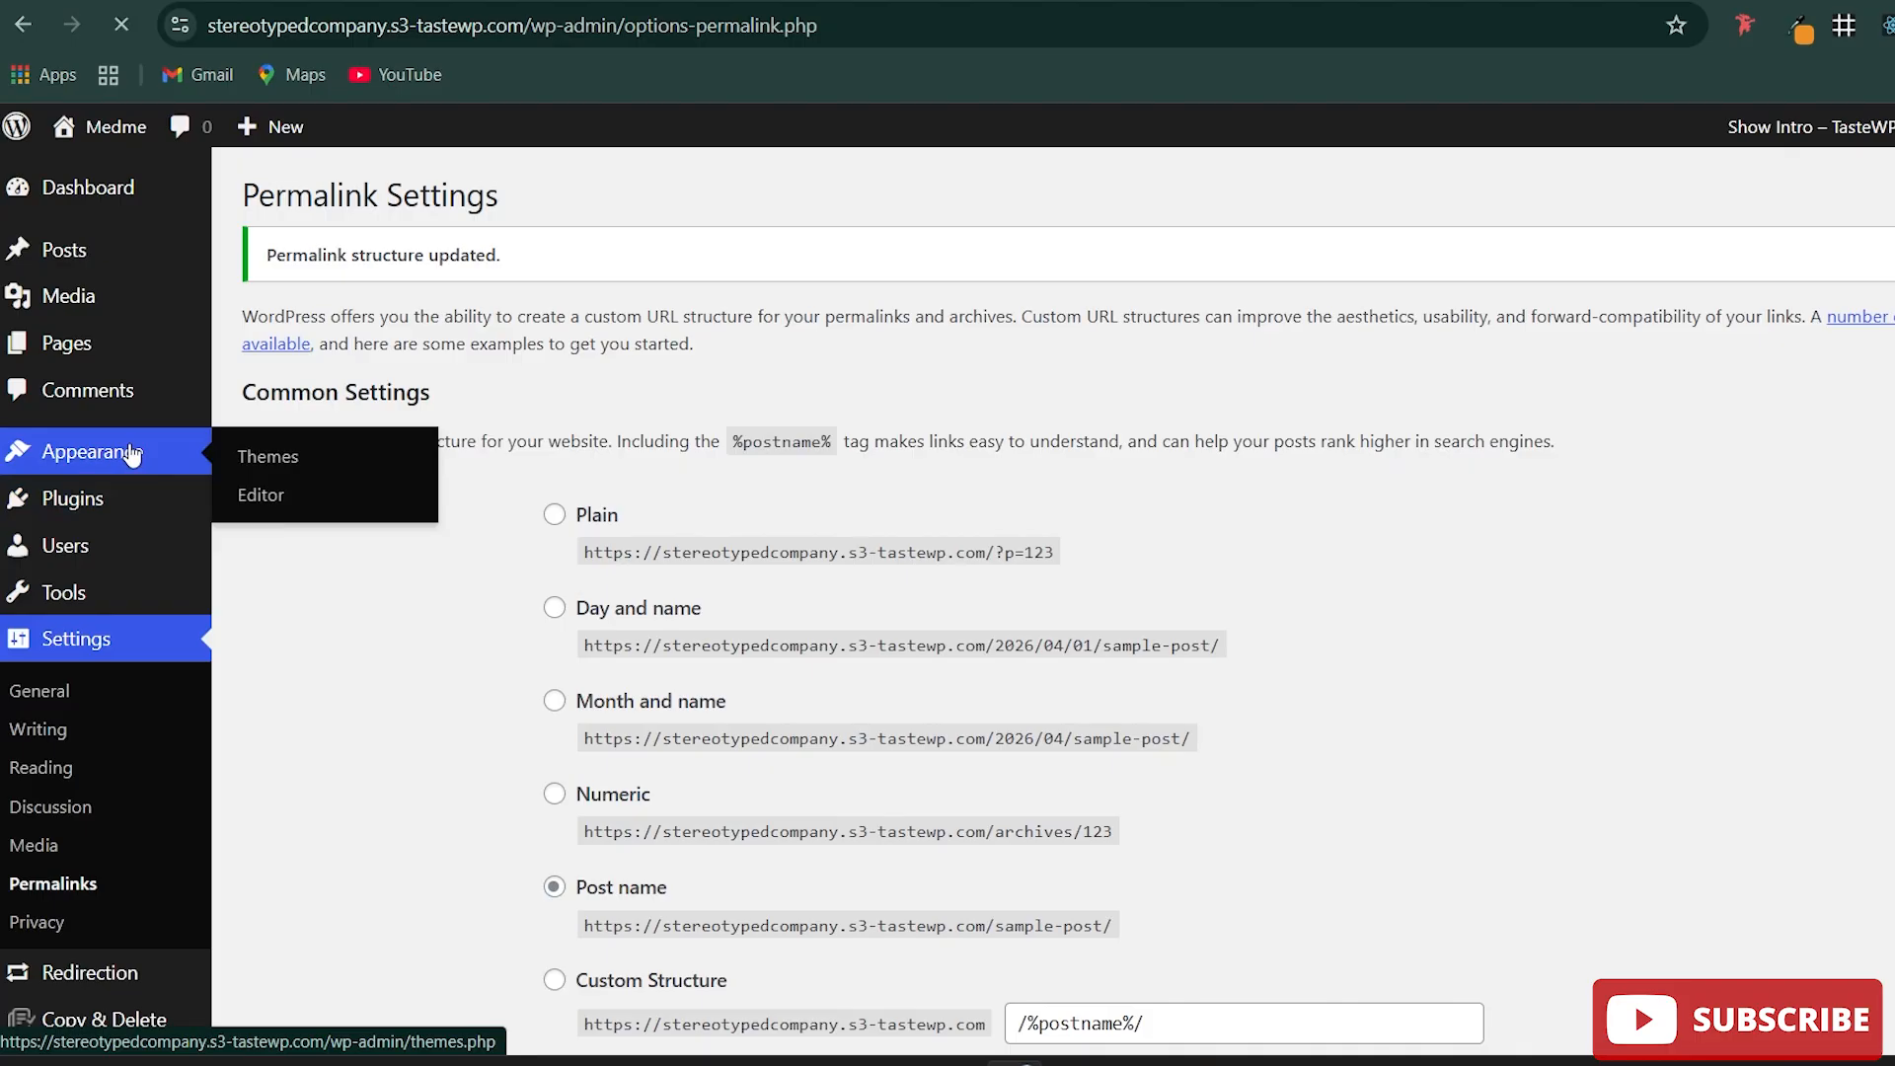
scroll(129, 442, "down", 1)
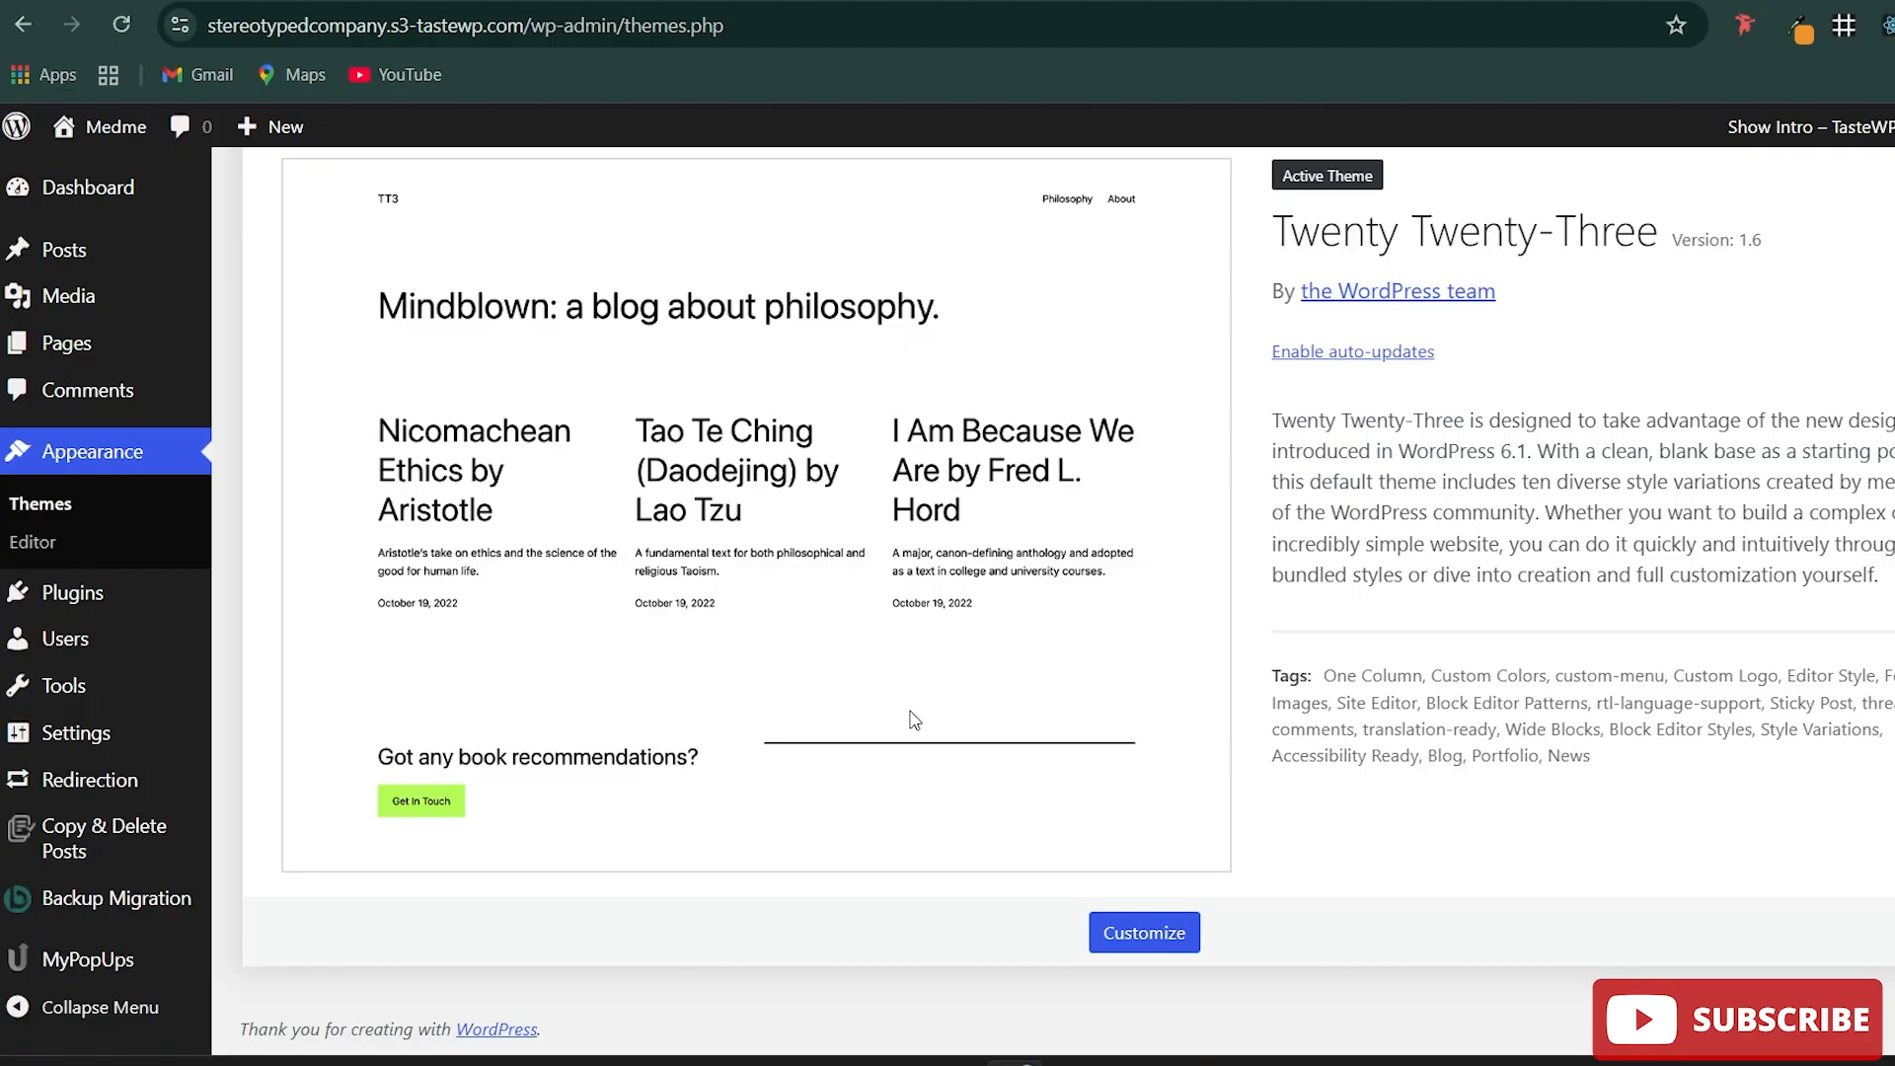
Step: Open the live site in a separate tab and review its homepage under the active Twenty Twenty-Three theme
scroll(914, 721, "up", 1)
scroll(592, 345, "down", 1)
scroll(650, 465, "up", 1)
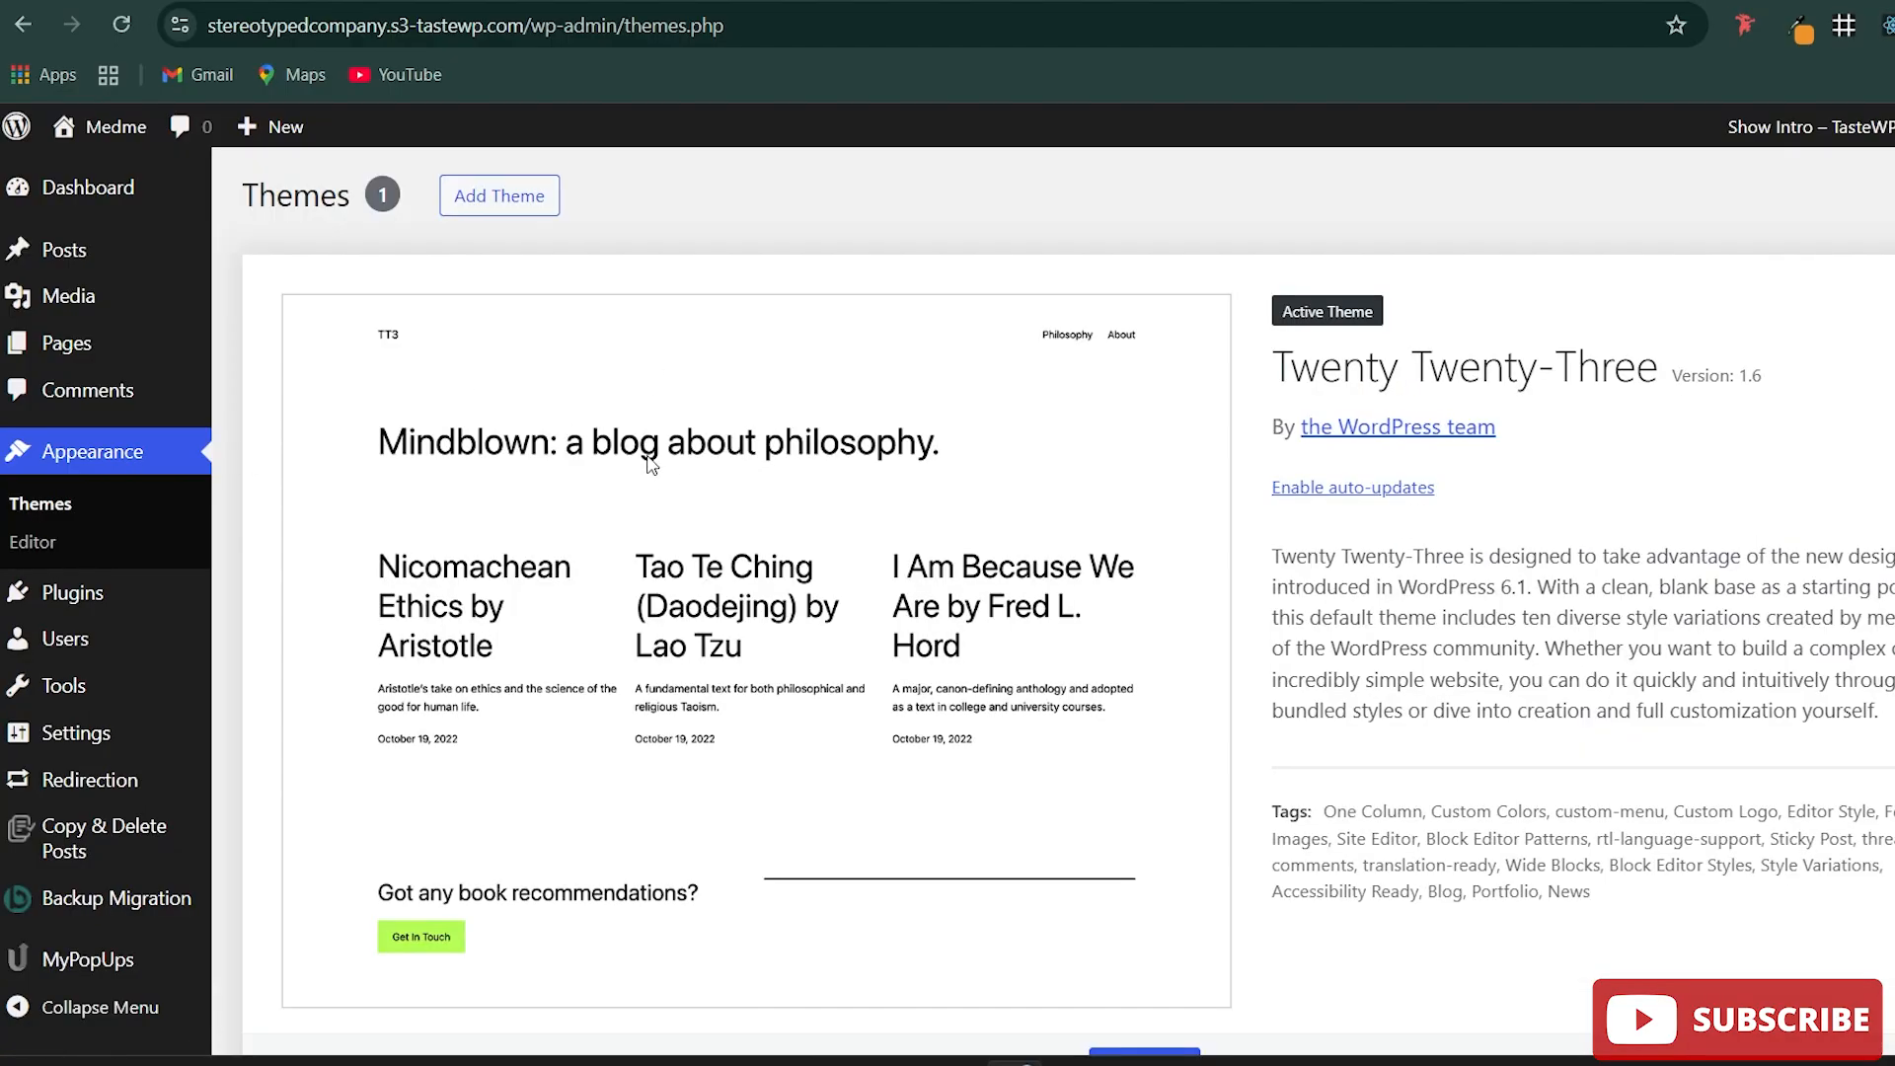
right_click(128, 140)
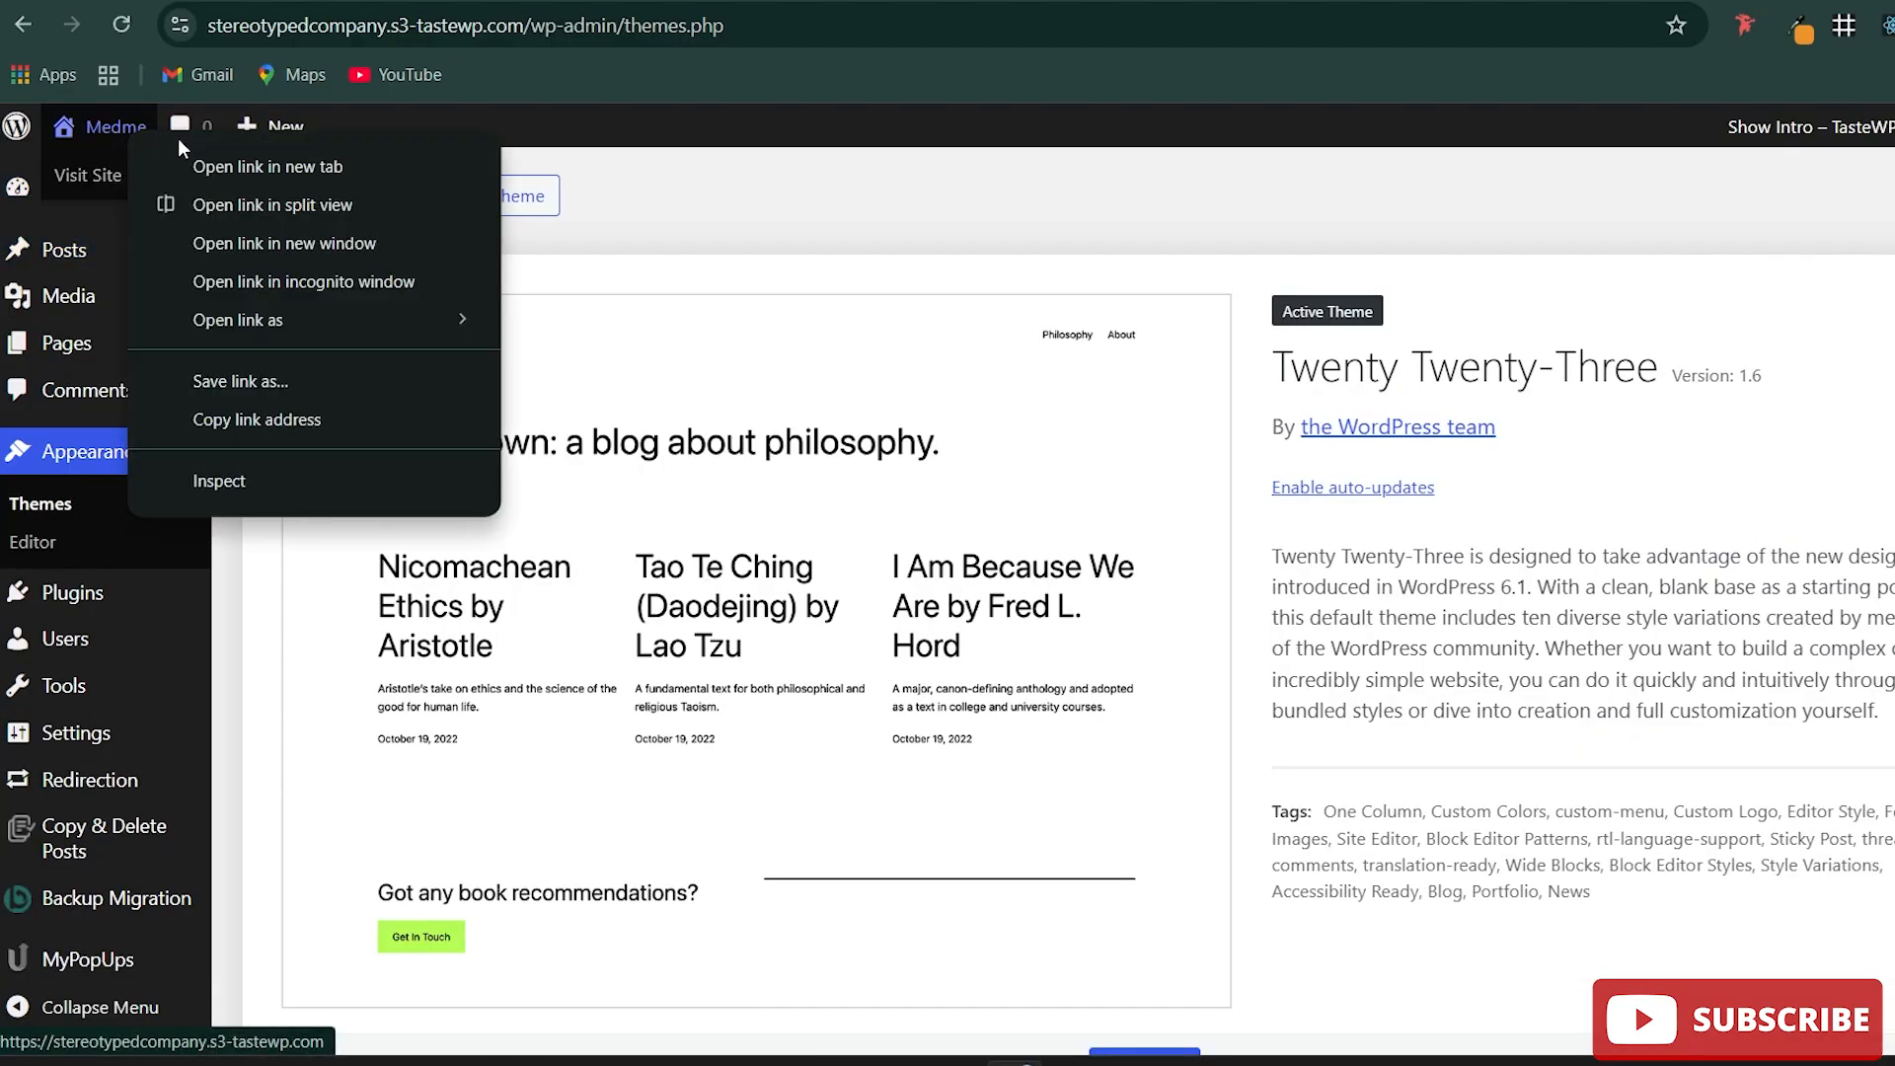
left_click(247, 168)
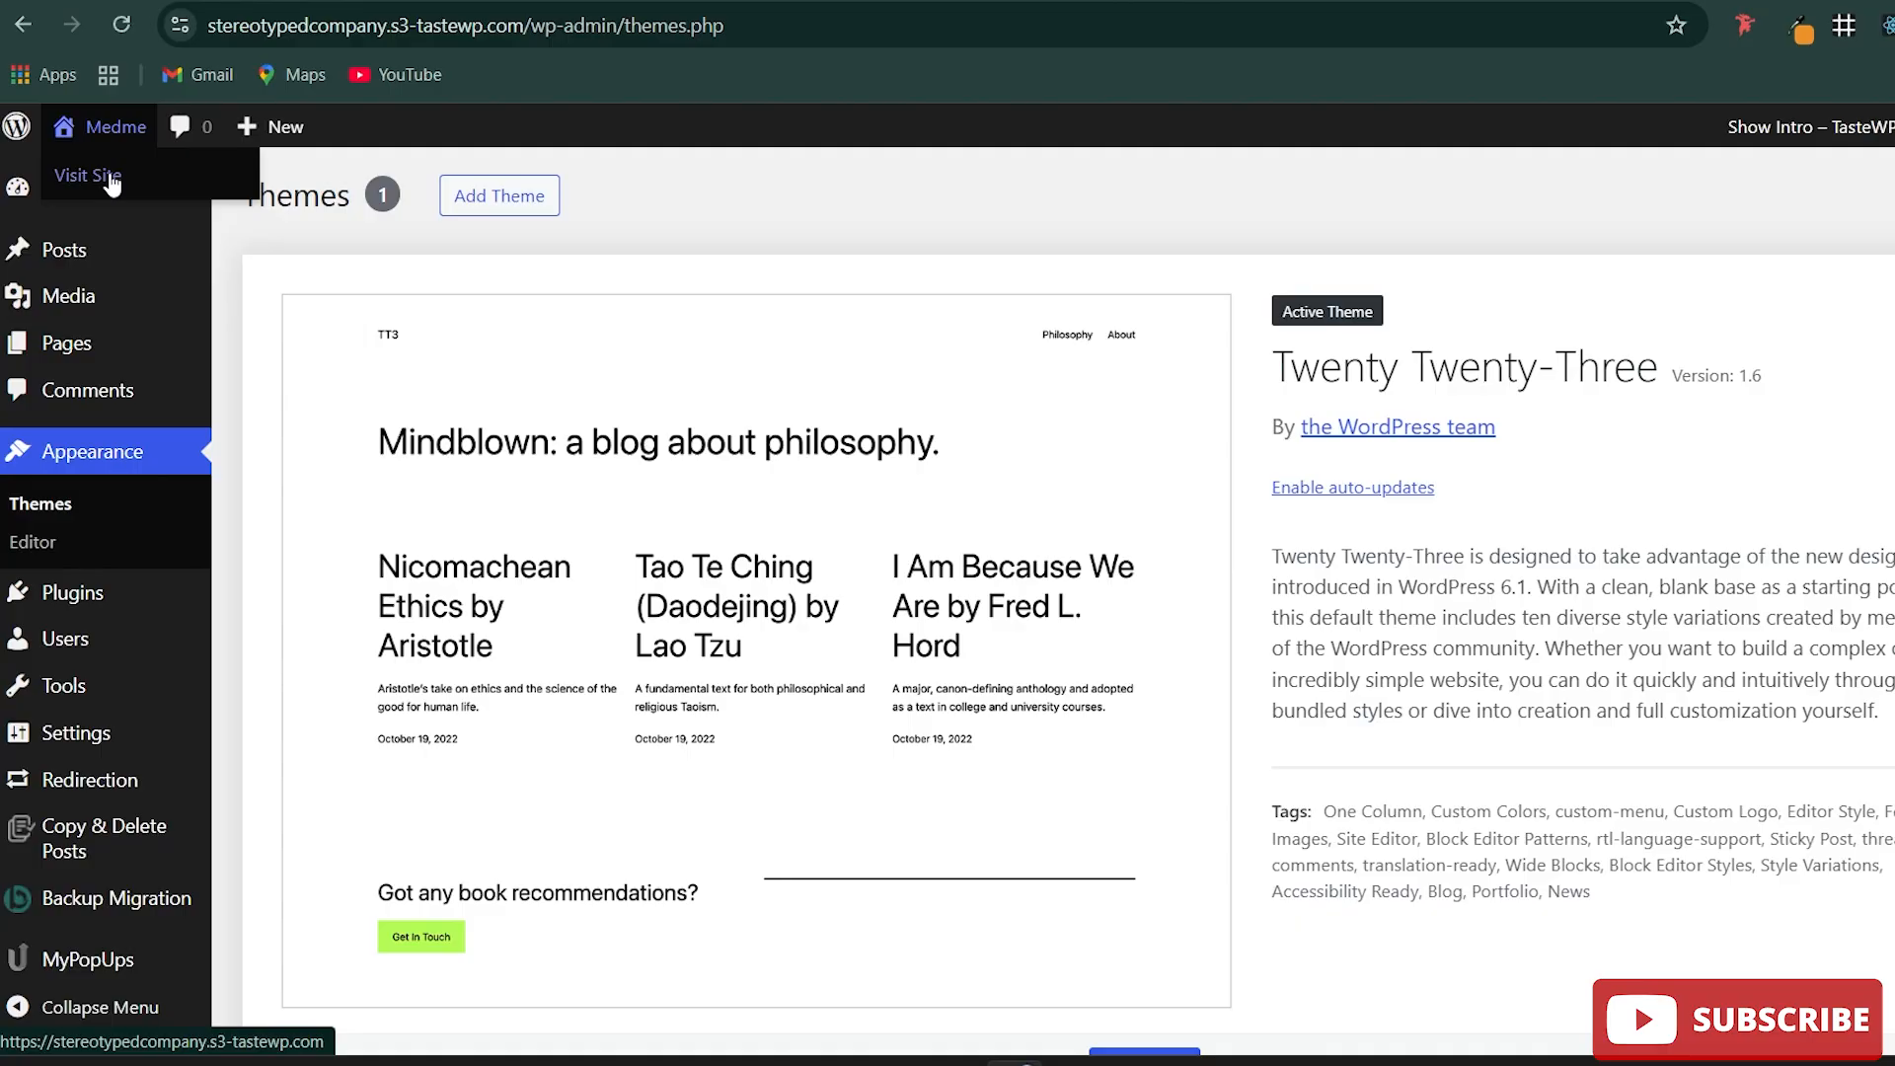
left_click(99, 176)
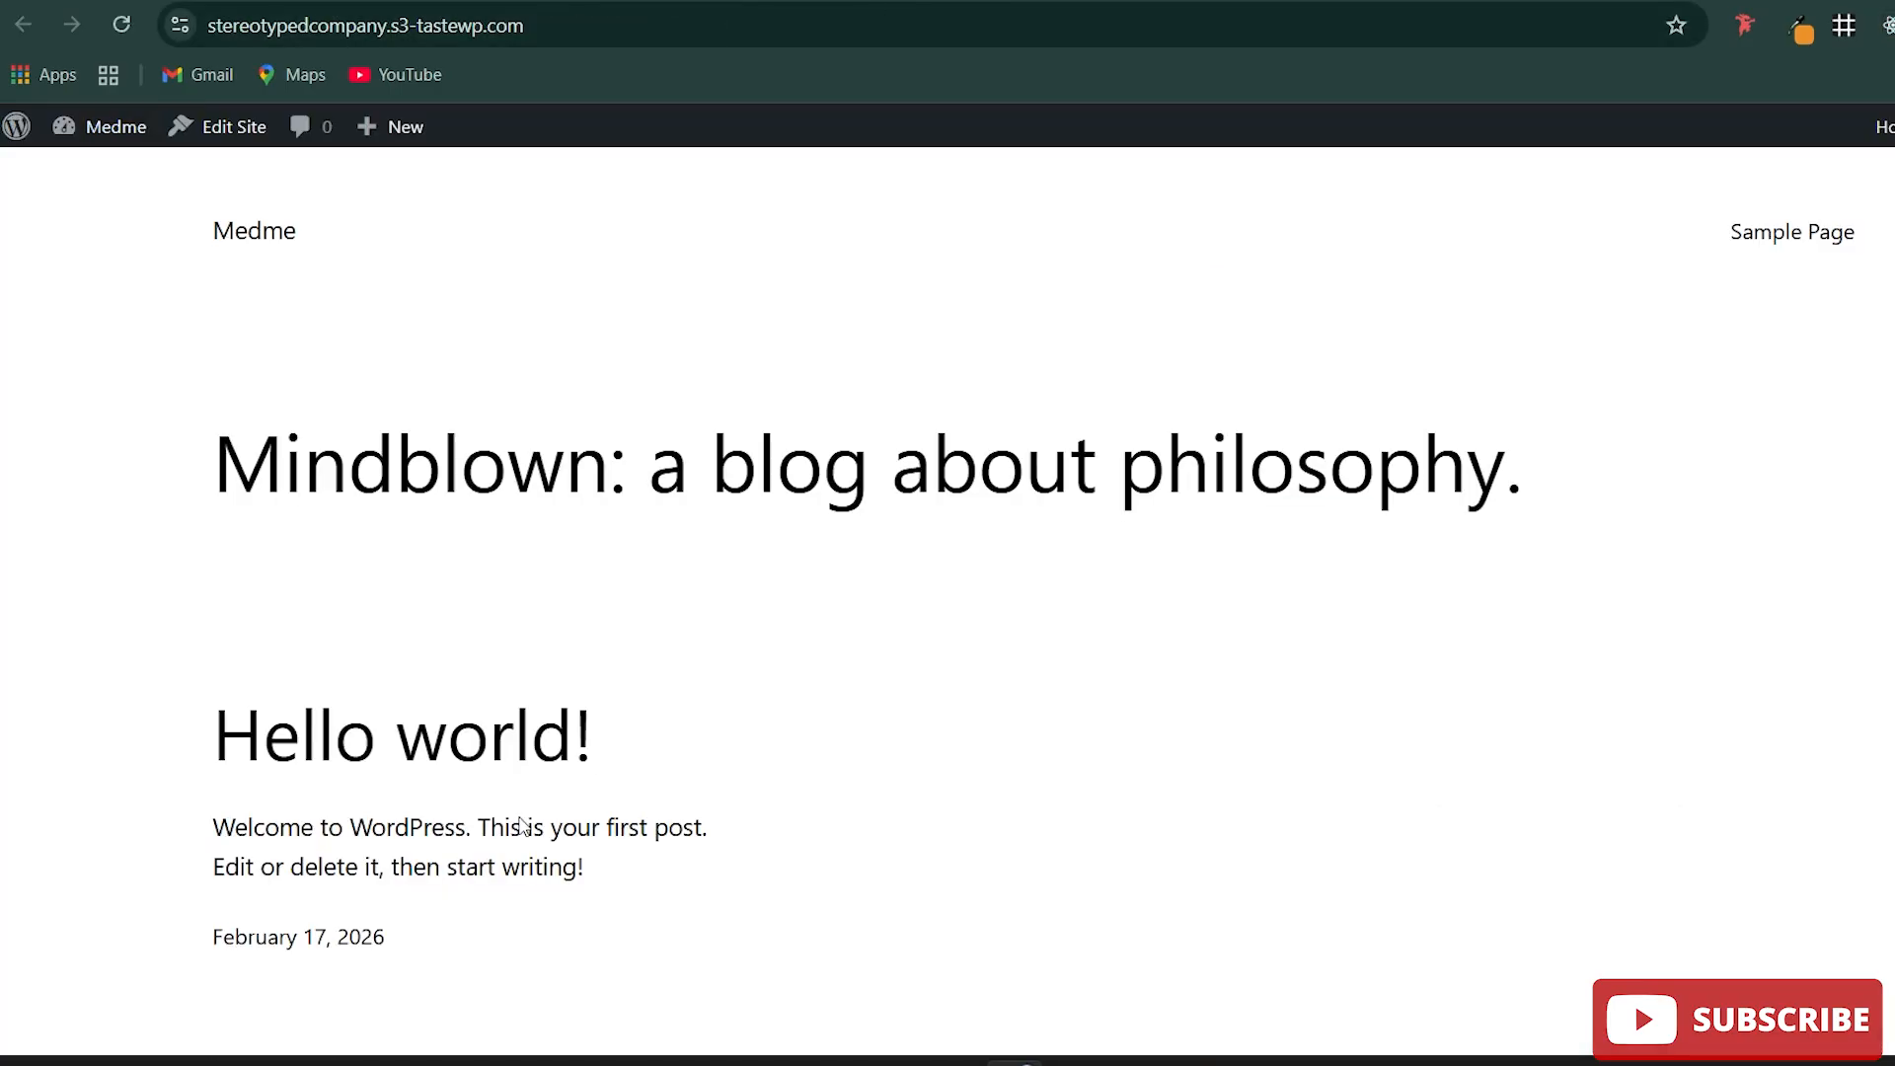
scroll(523, 824, "down", 5)
scroll(537, 773, "up", 5)
left_click(811, 2)
Step: Open the page for adding a new theme and browse the popular themes
scroll(634, 647, "down", 2)
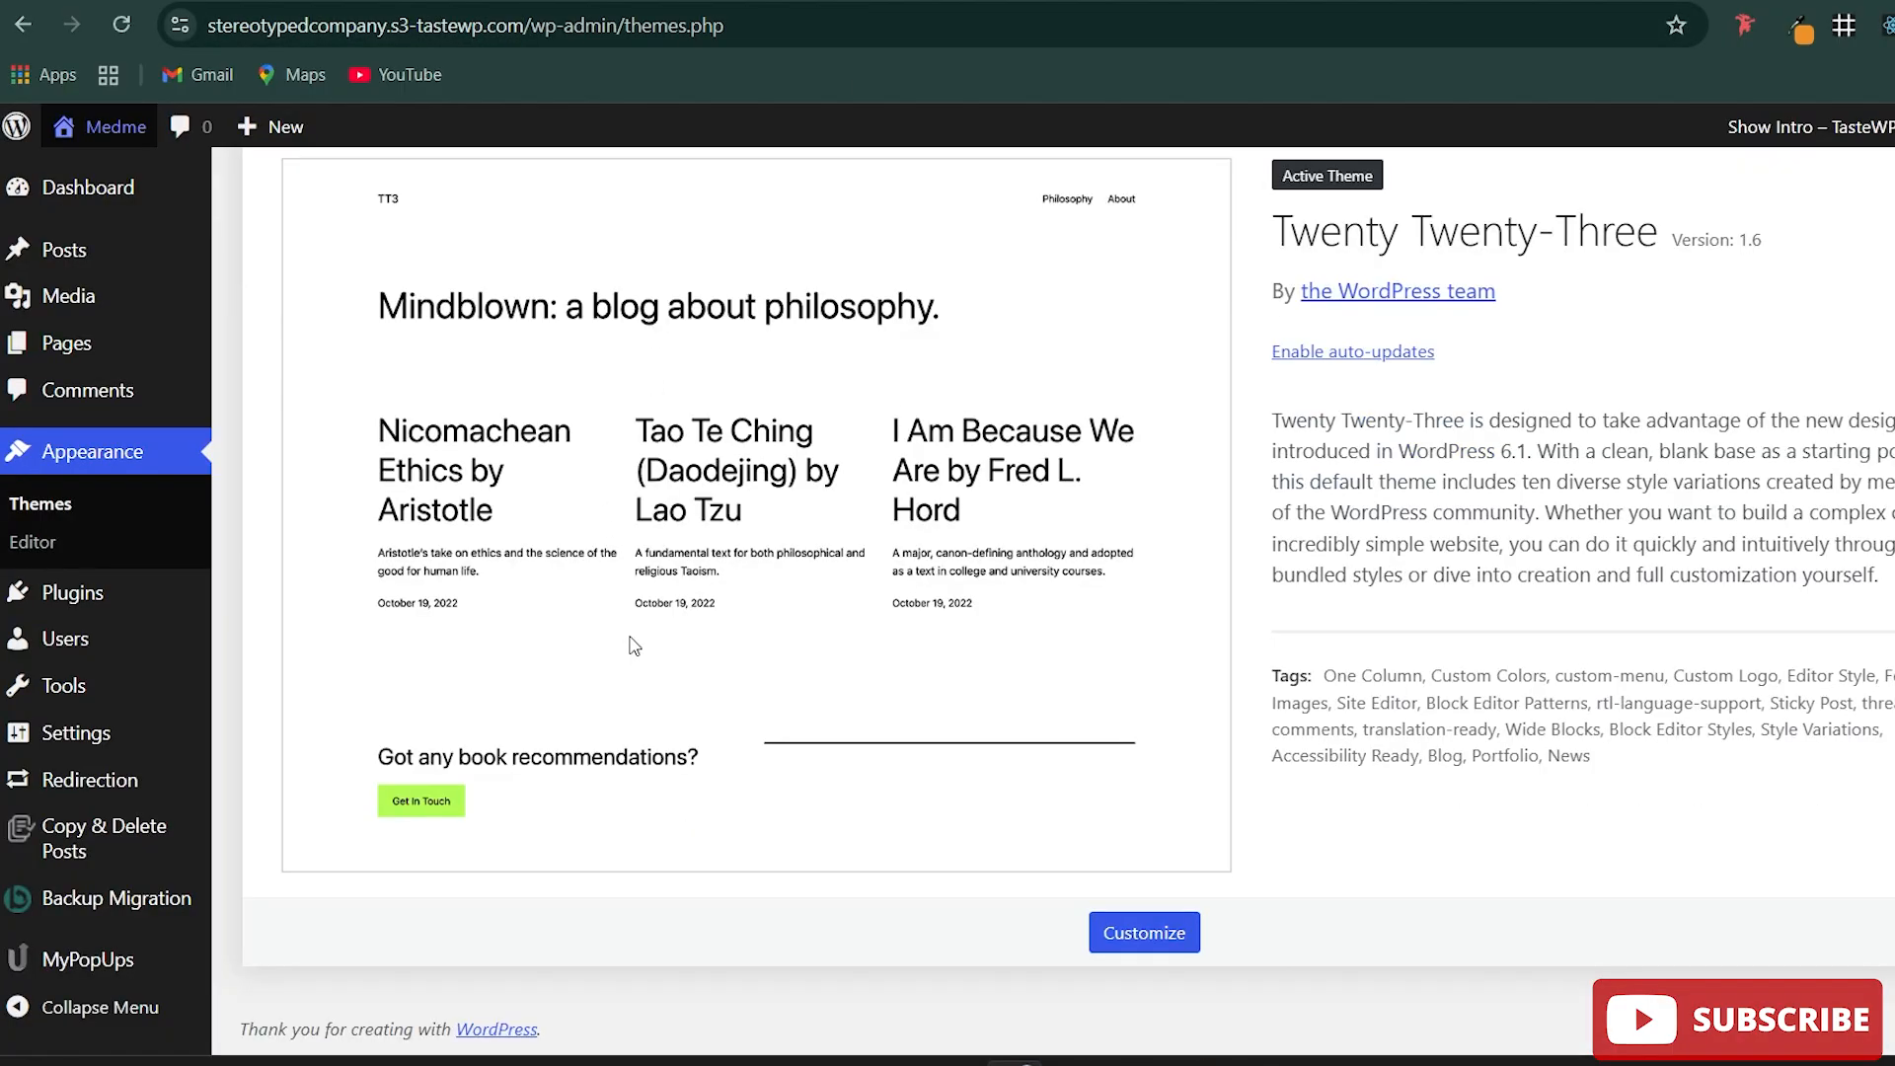
scroll(922, 658, "up", 2)
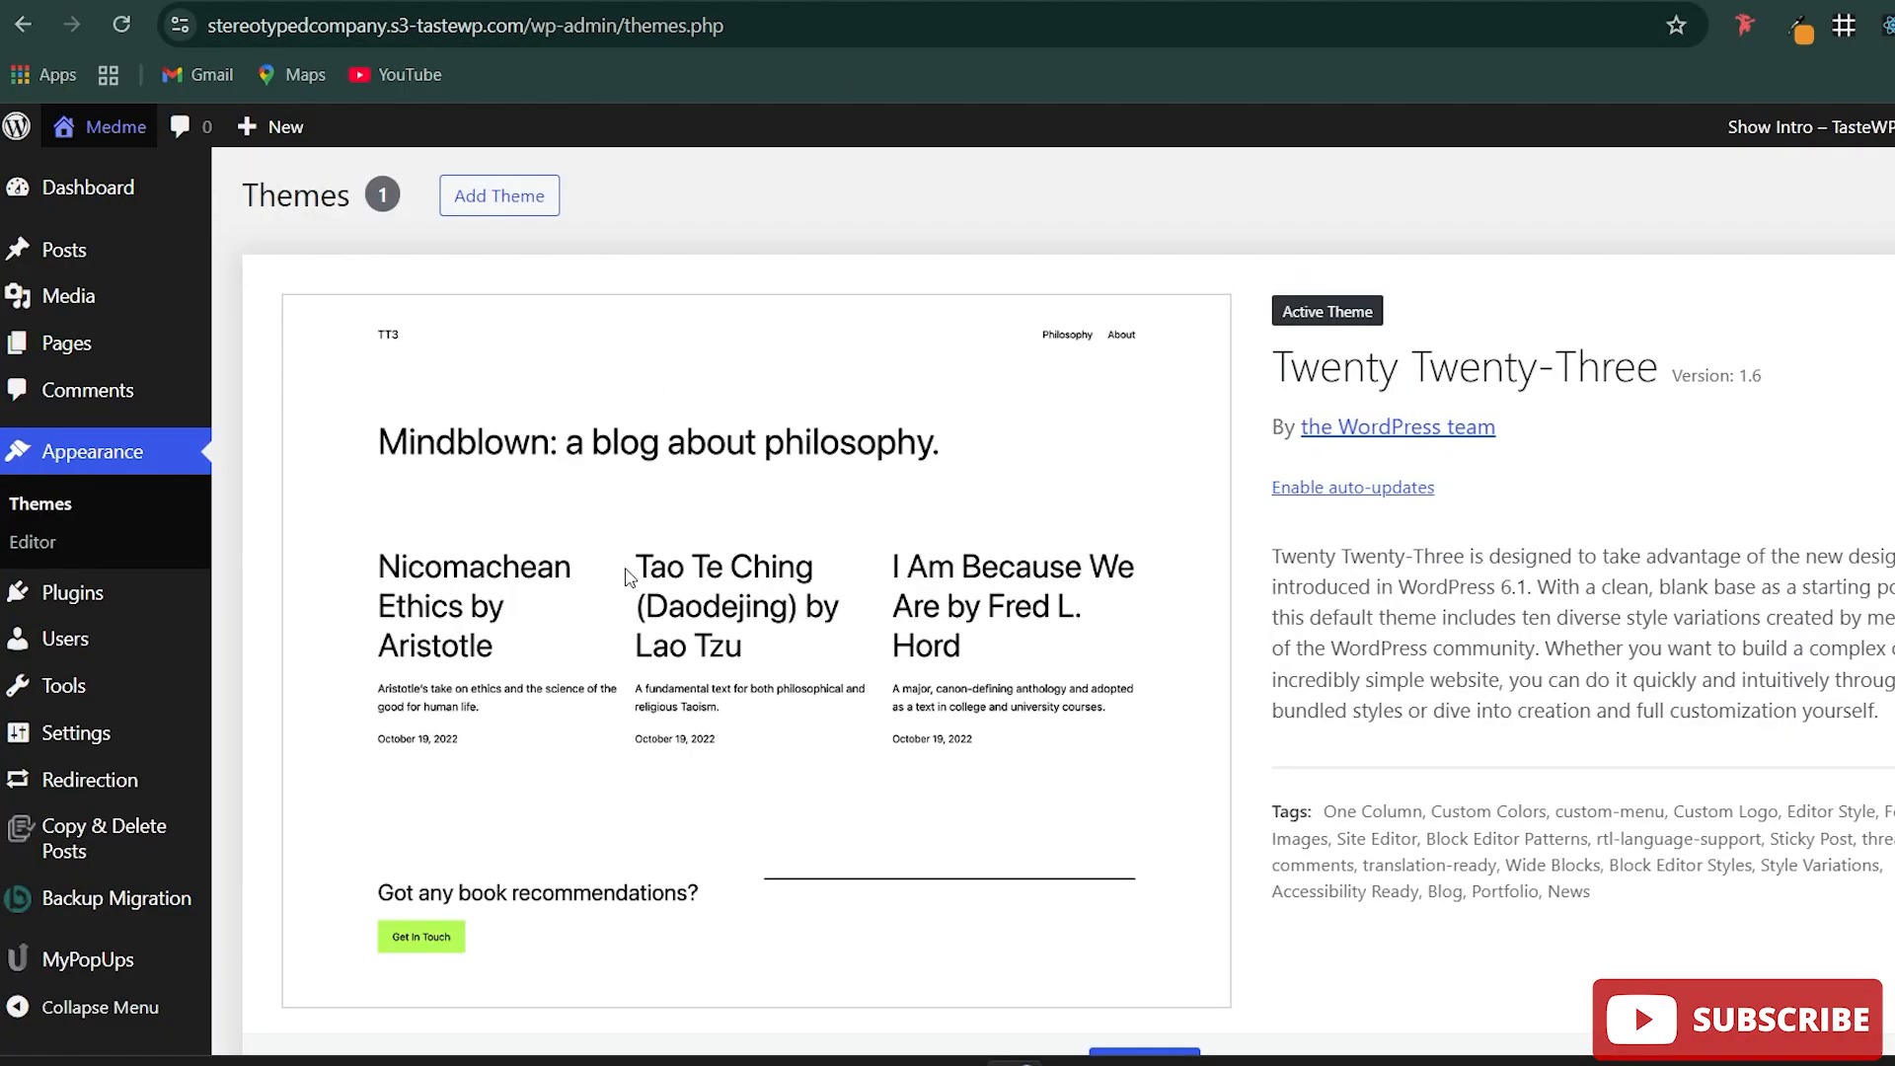
scroll(630, 576, "down", 2)
scroll(804, 698, "up", 2)
left_click(521, 210)
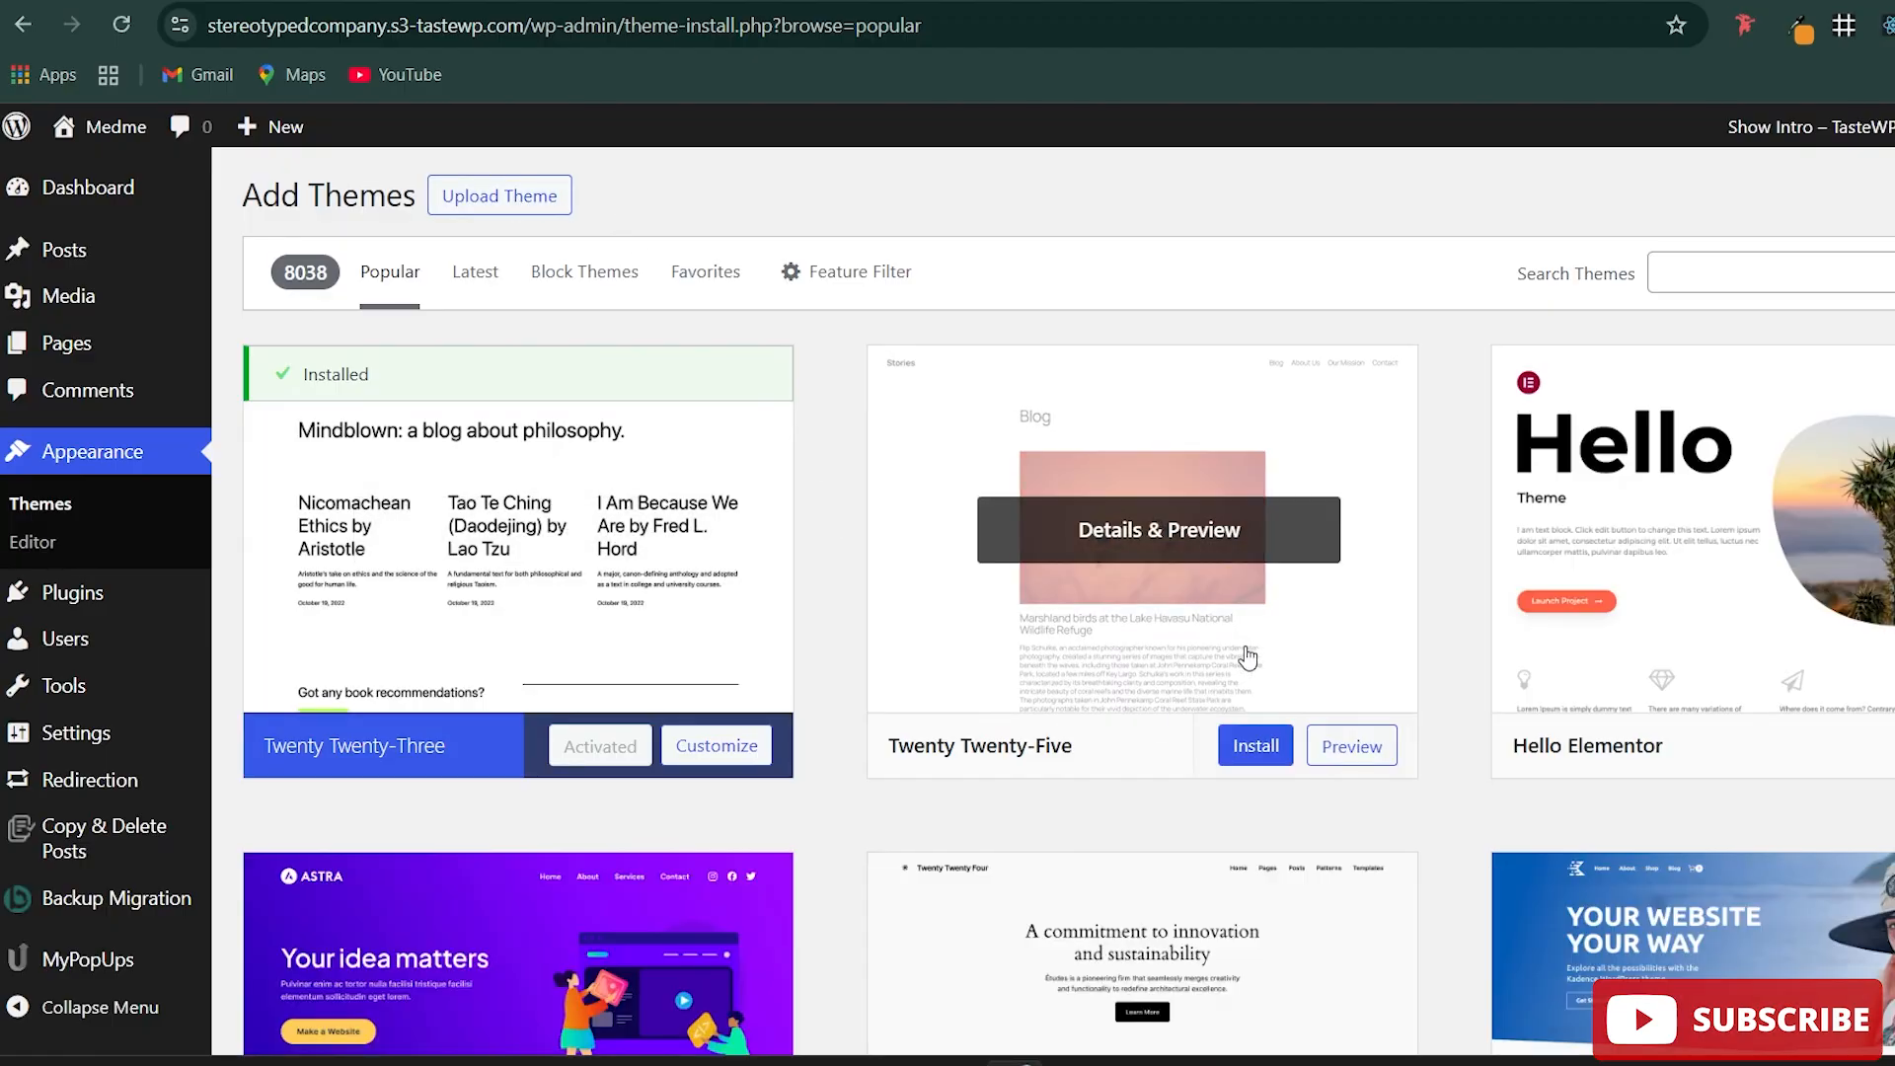
scroll(842, 721, "down", 3)
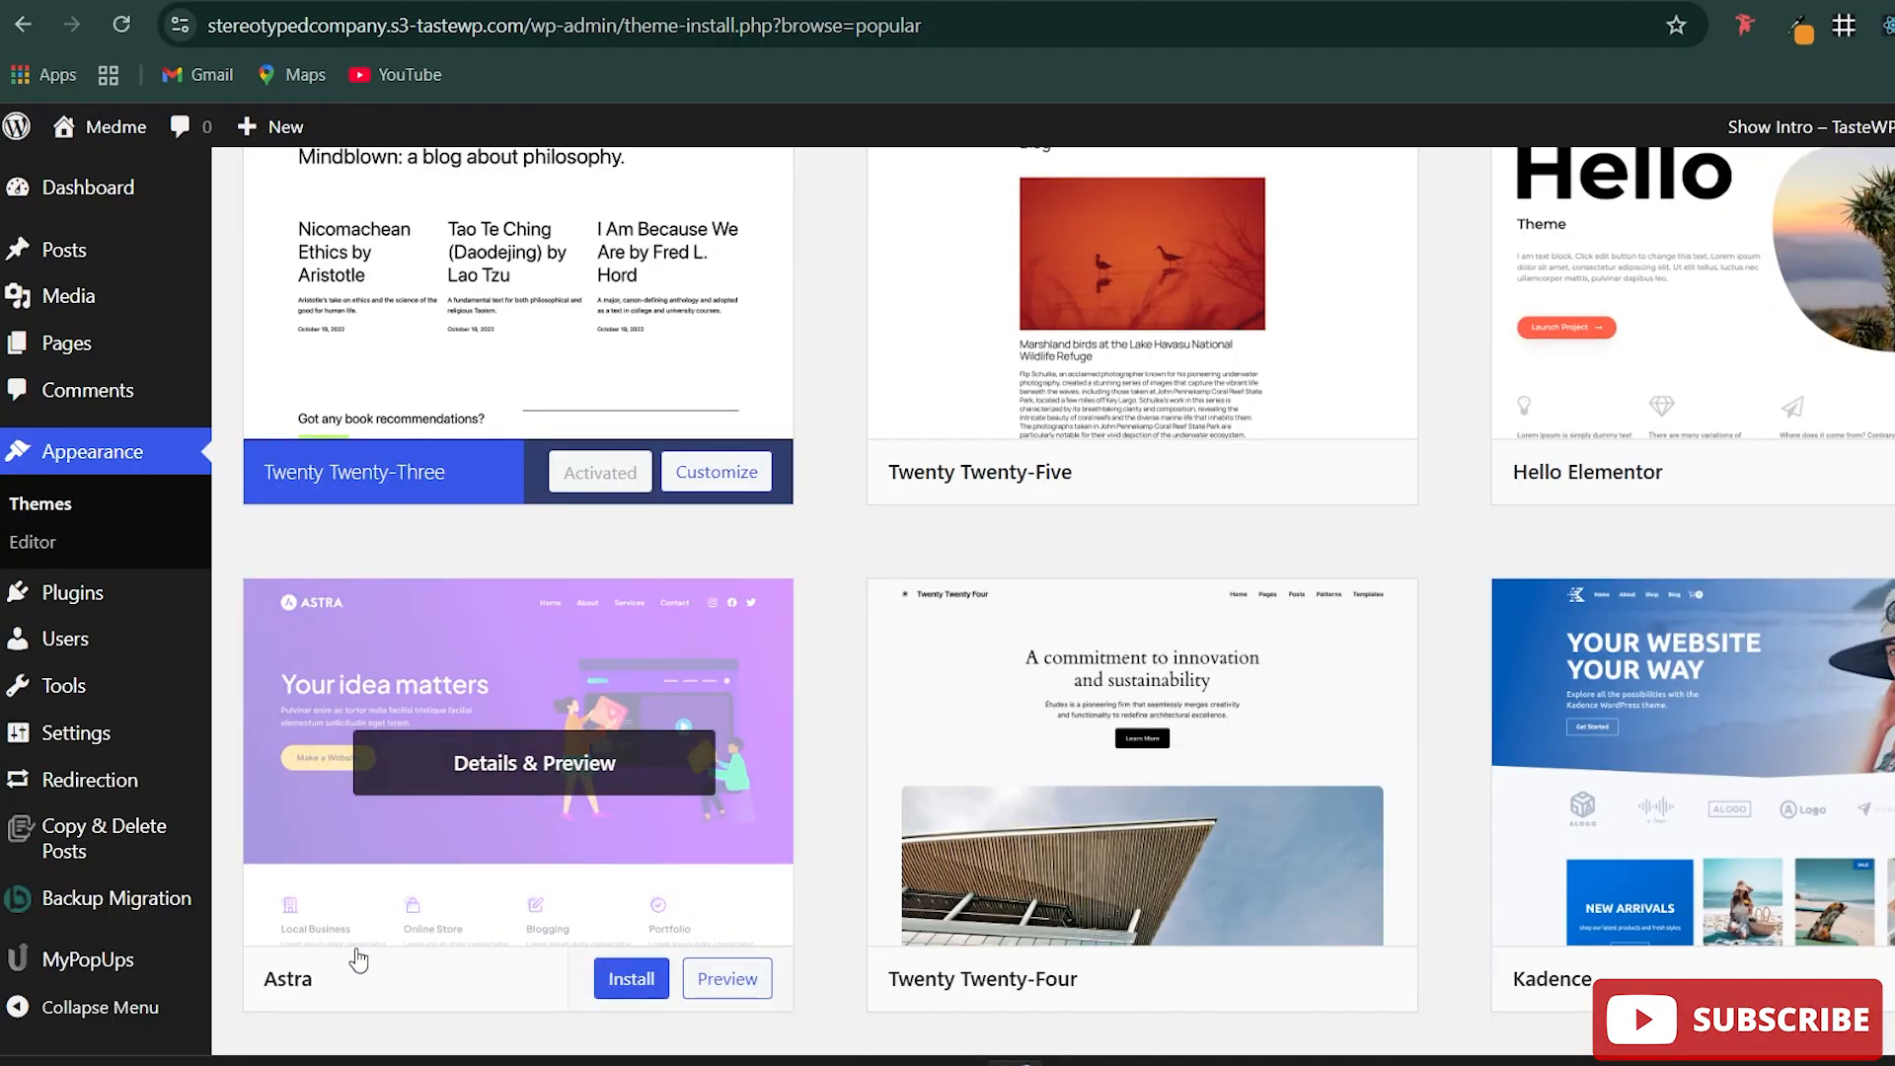
scroll(1206, 728, "down", 10)
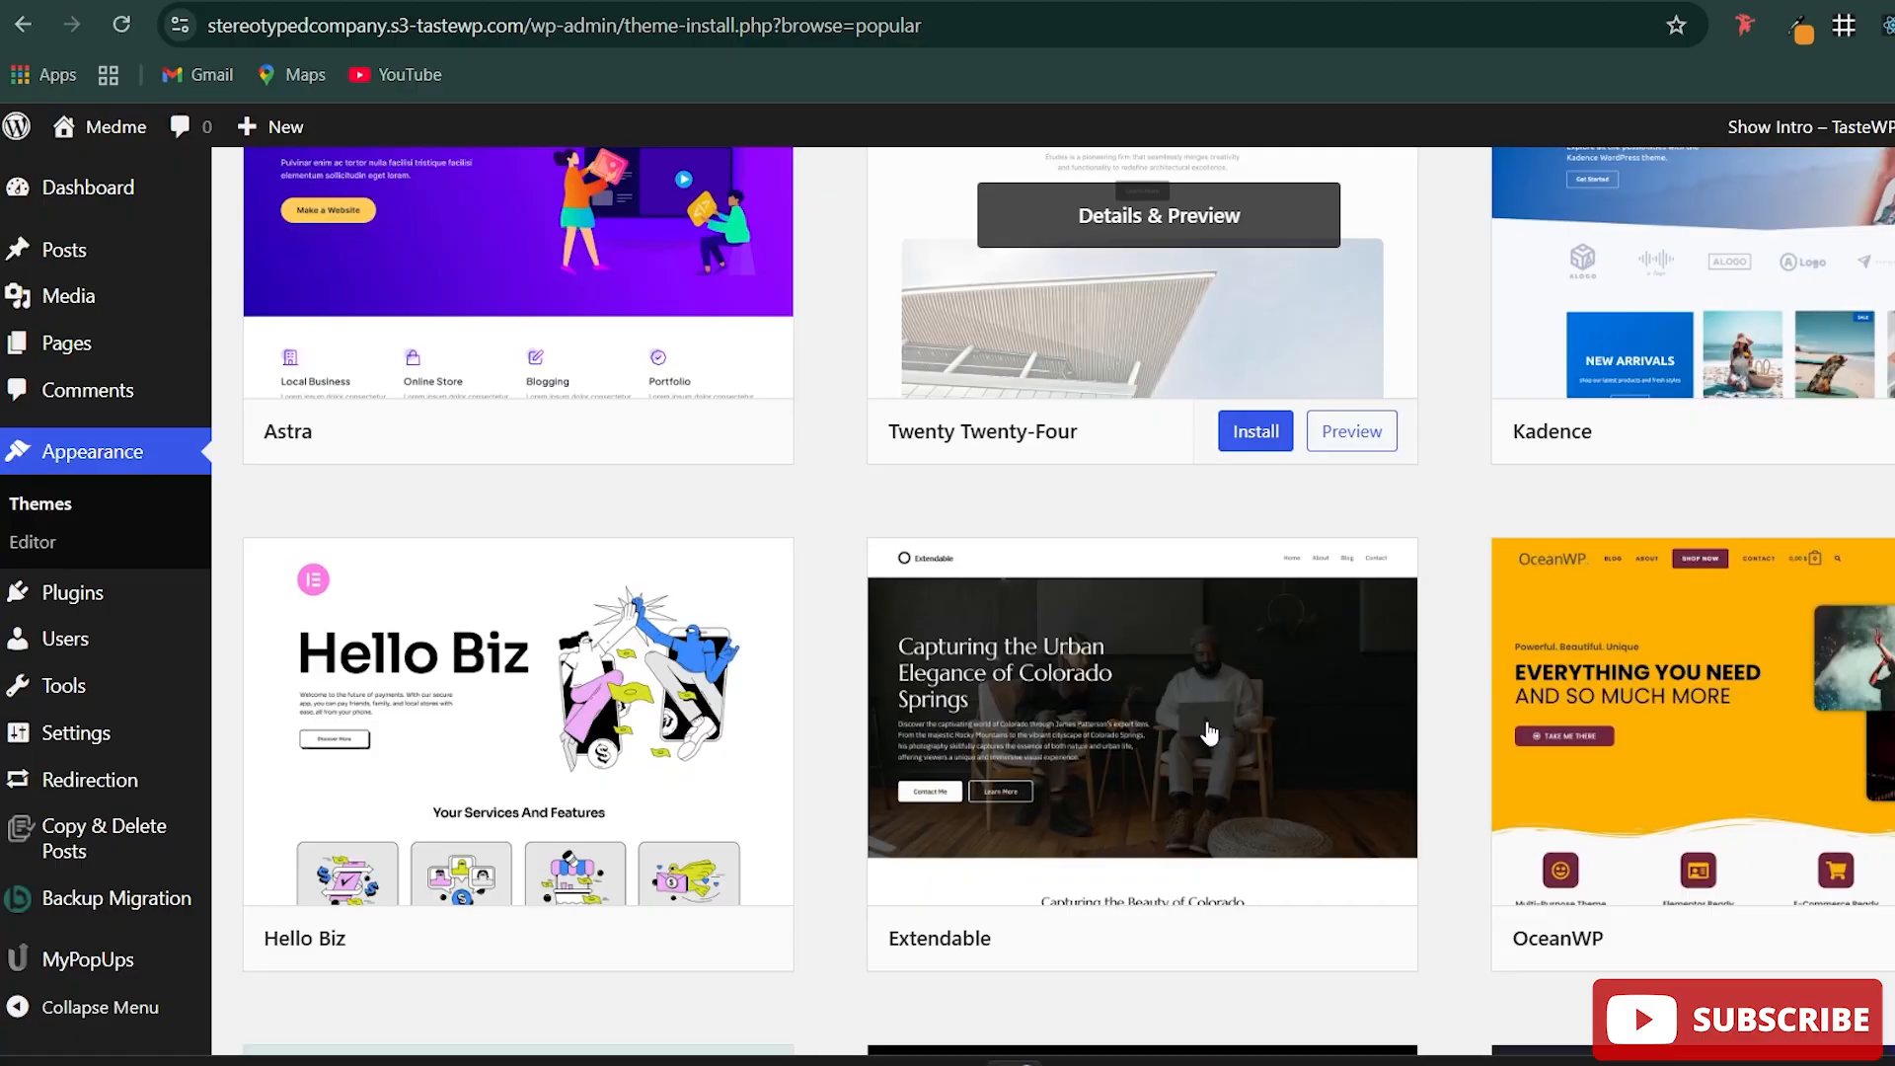
scroll(1205, 727, "up", 14)
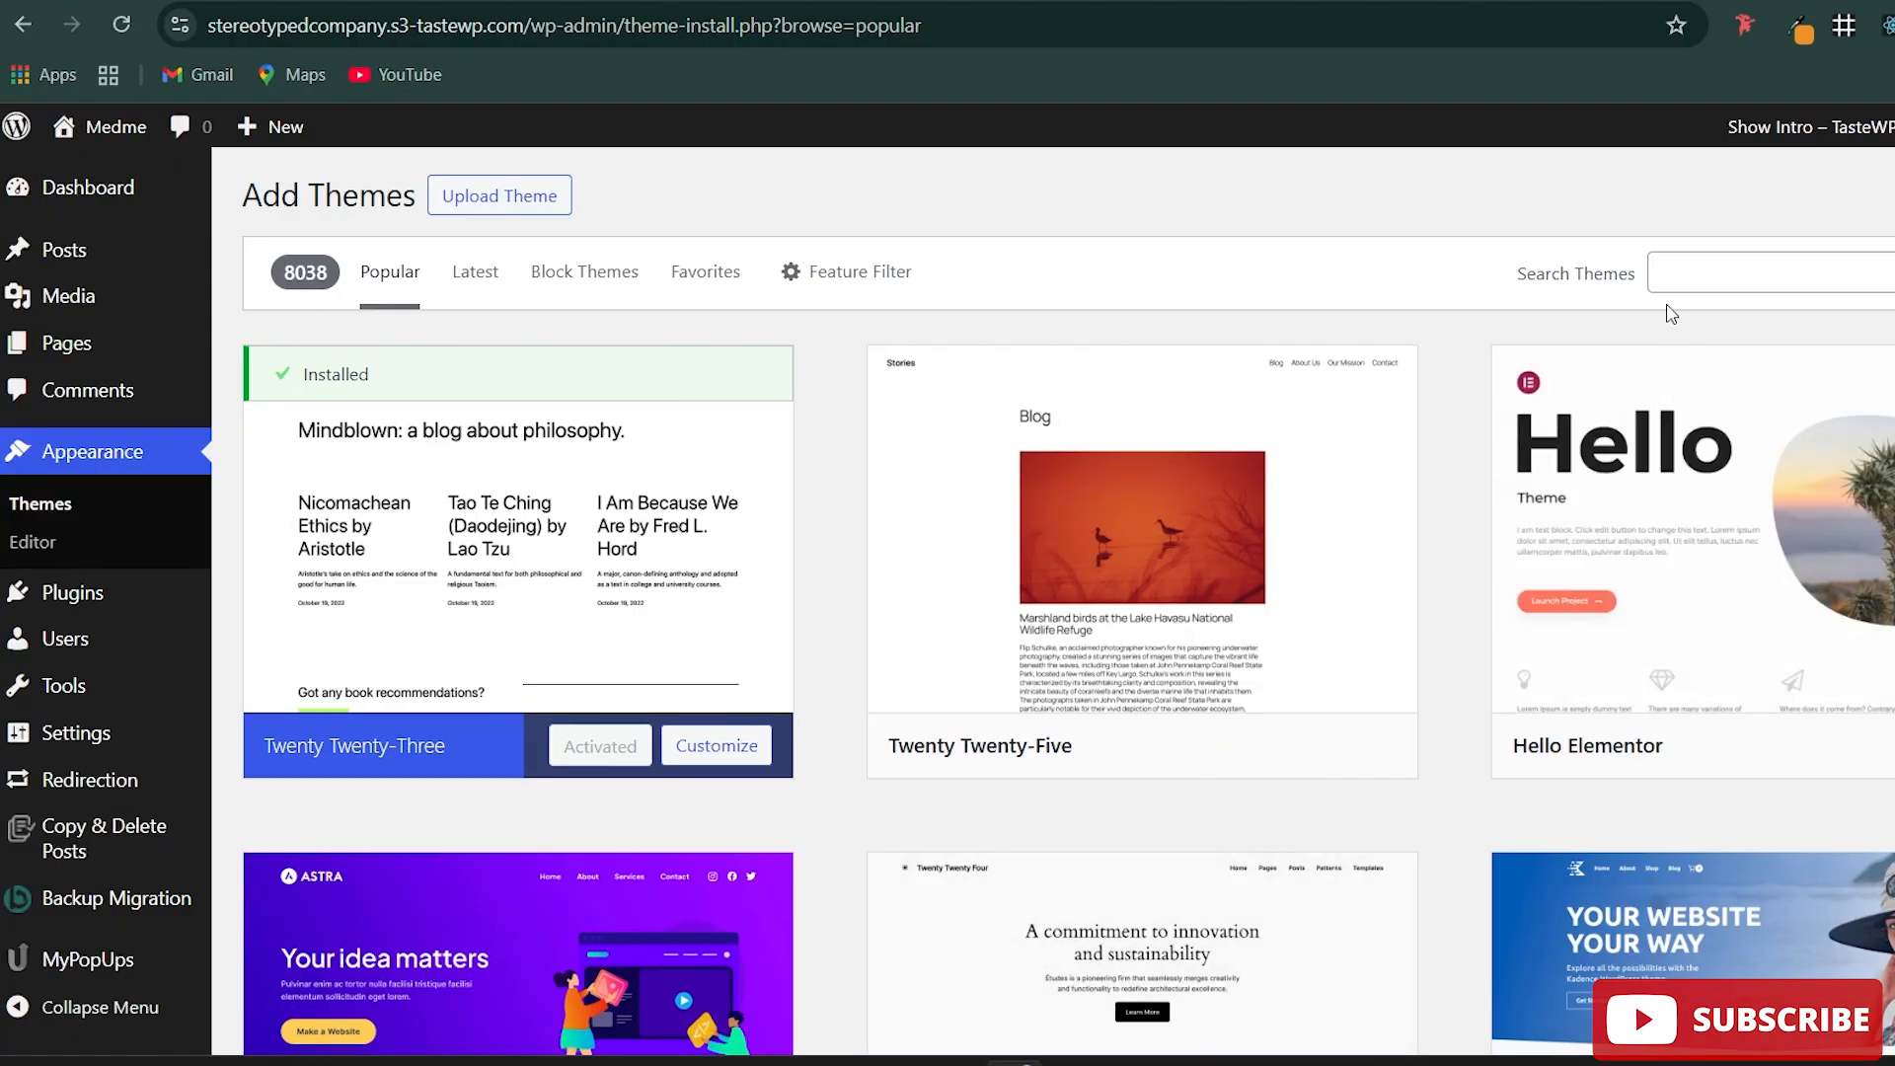
Step: Search the theme directory for "solace", then install and activate the Solace theme
left_click(1671, 273)
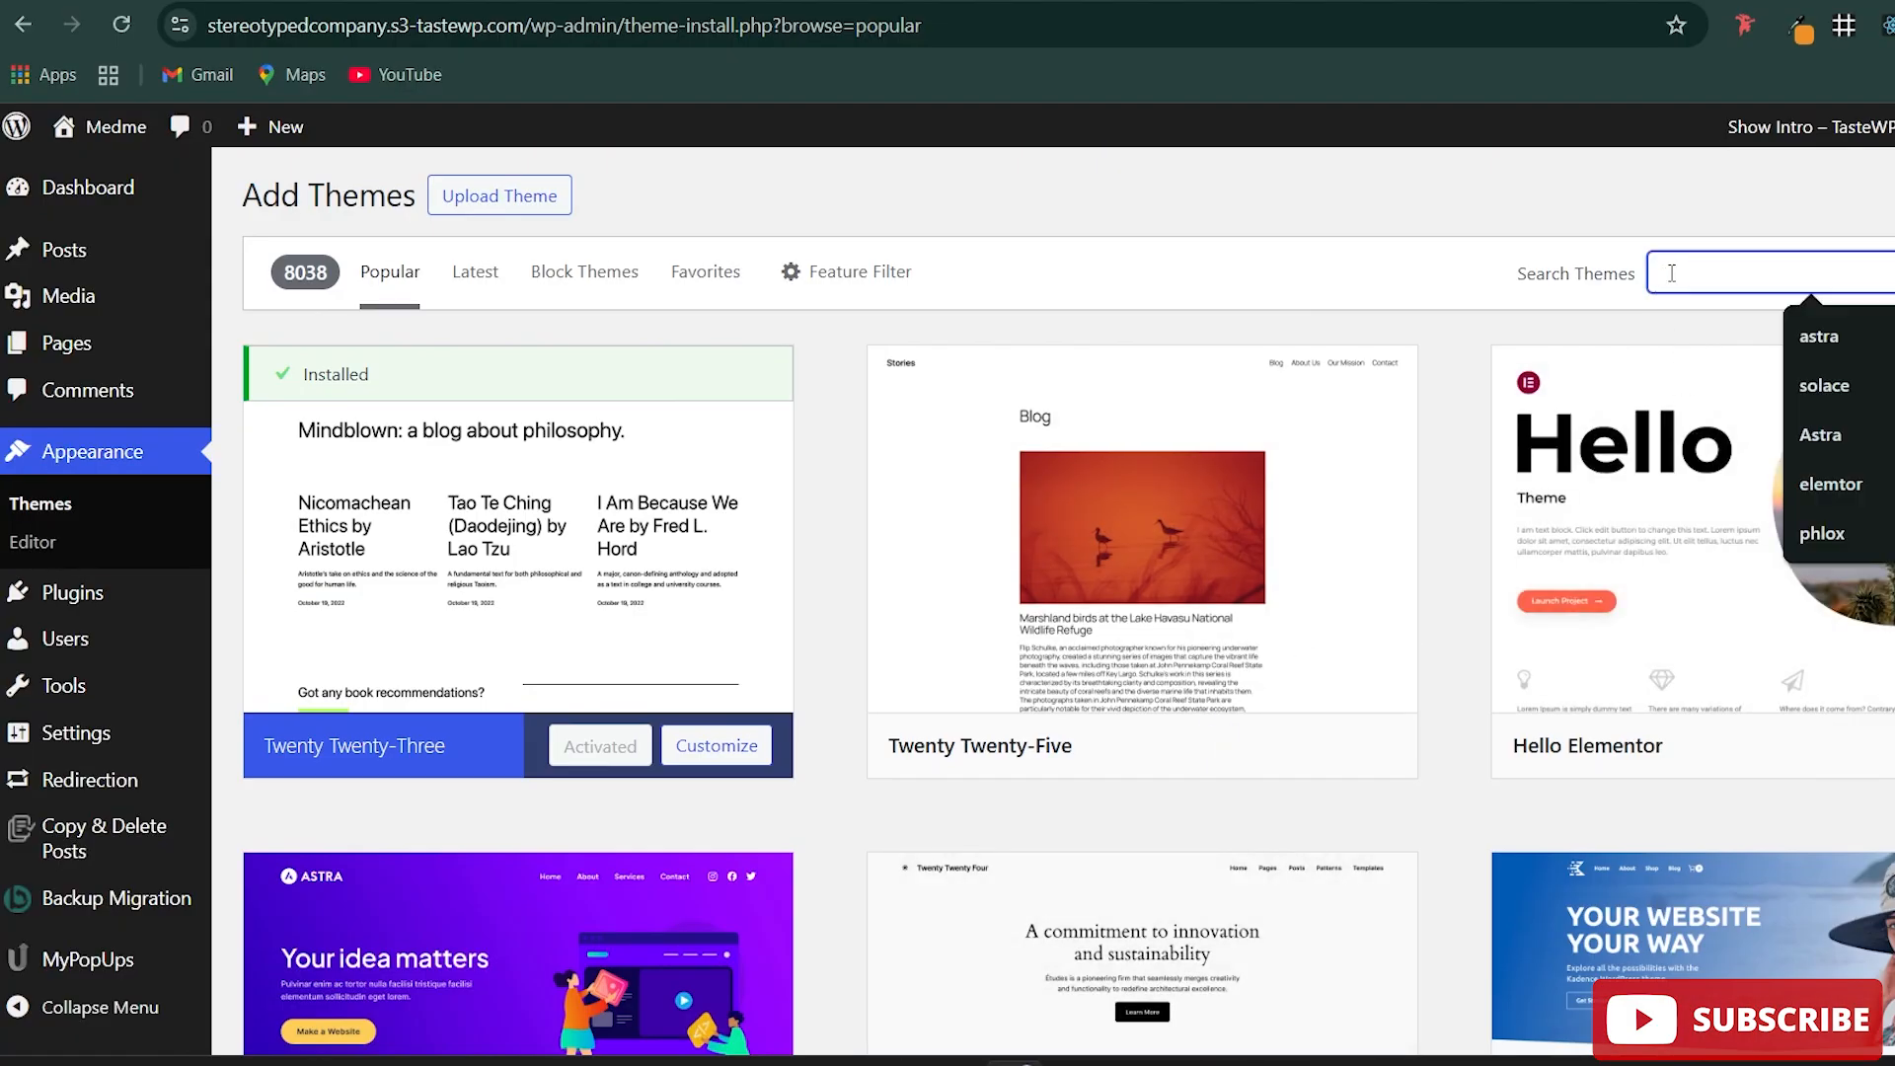
type("sol")
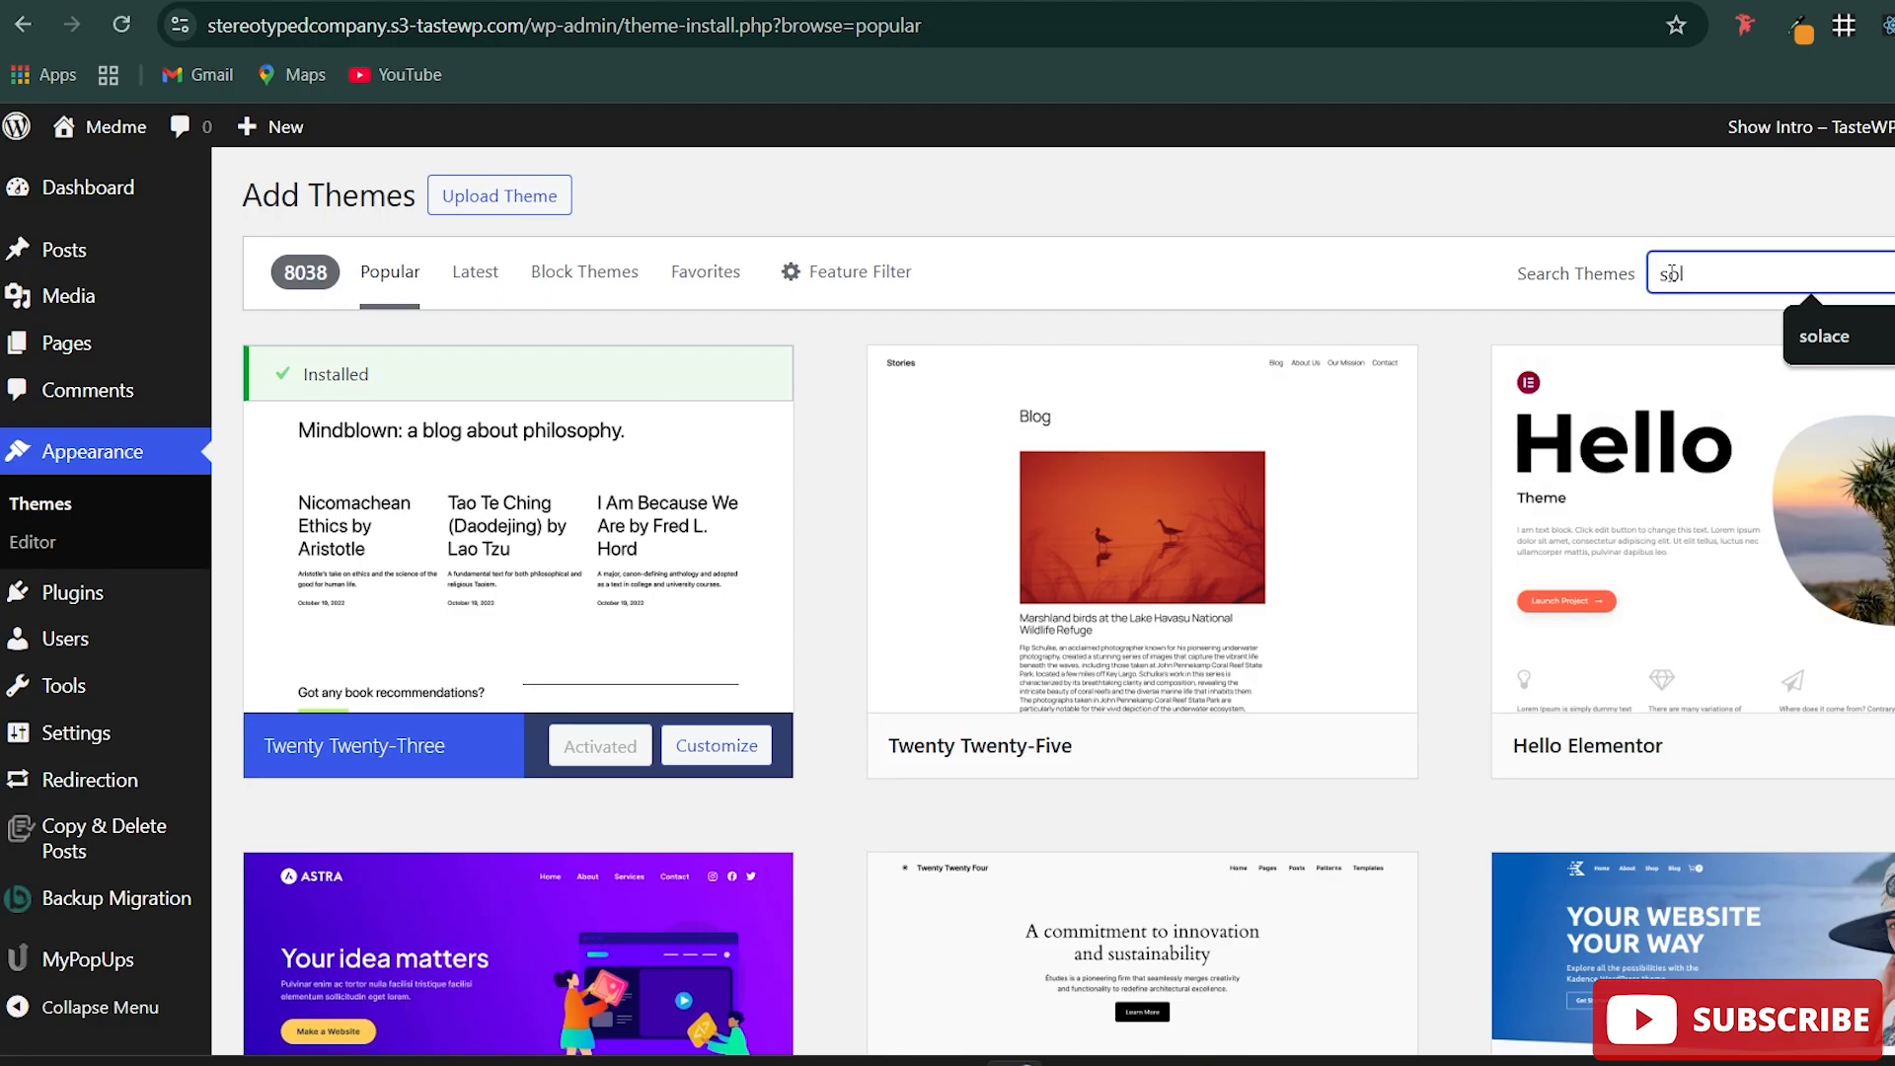
type("ace")
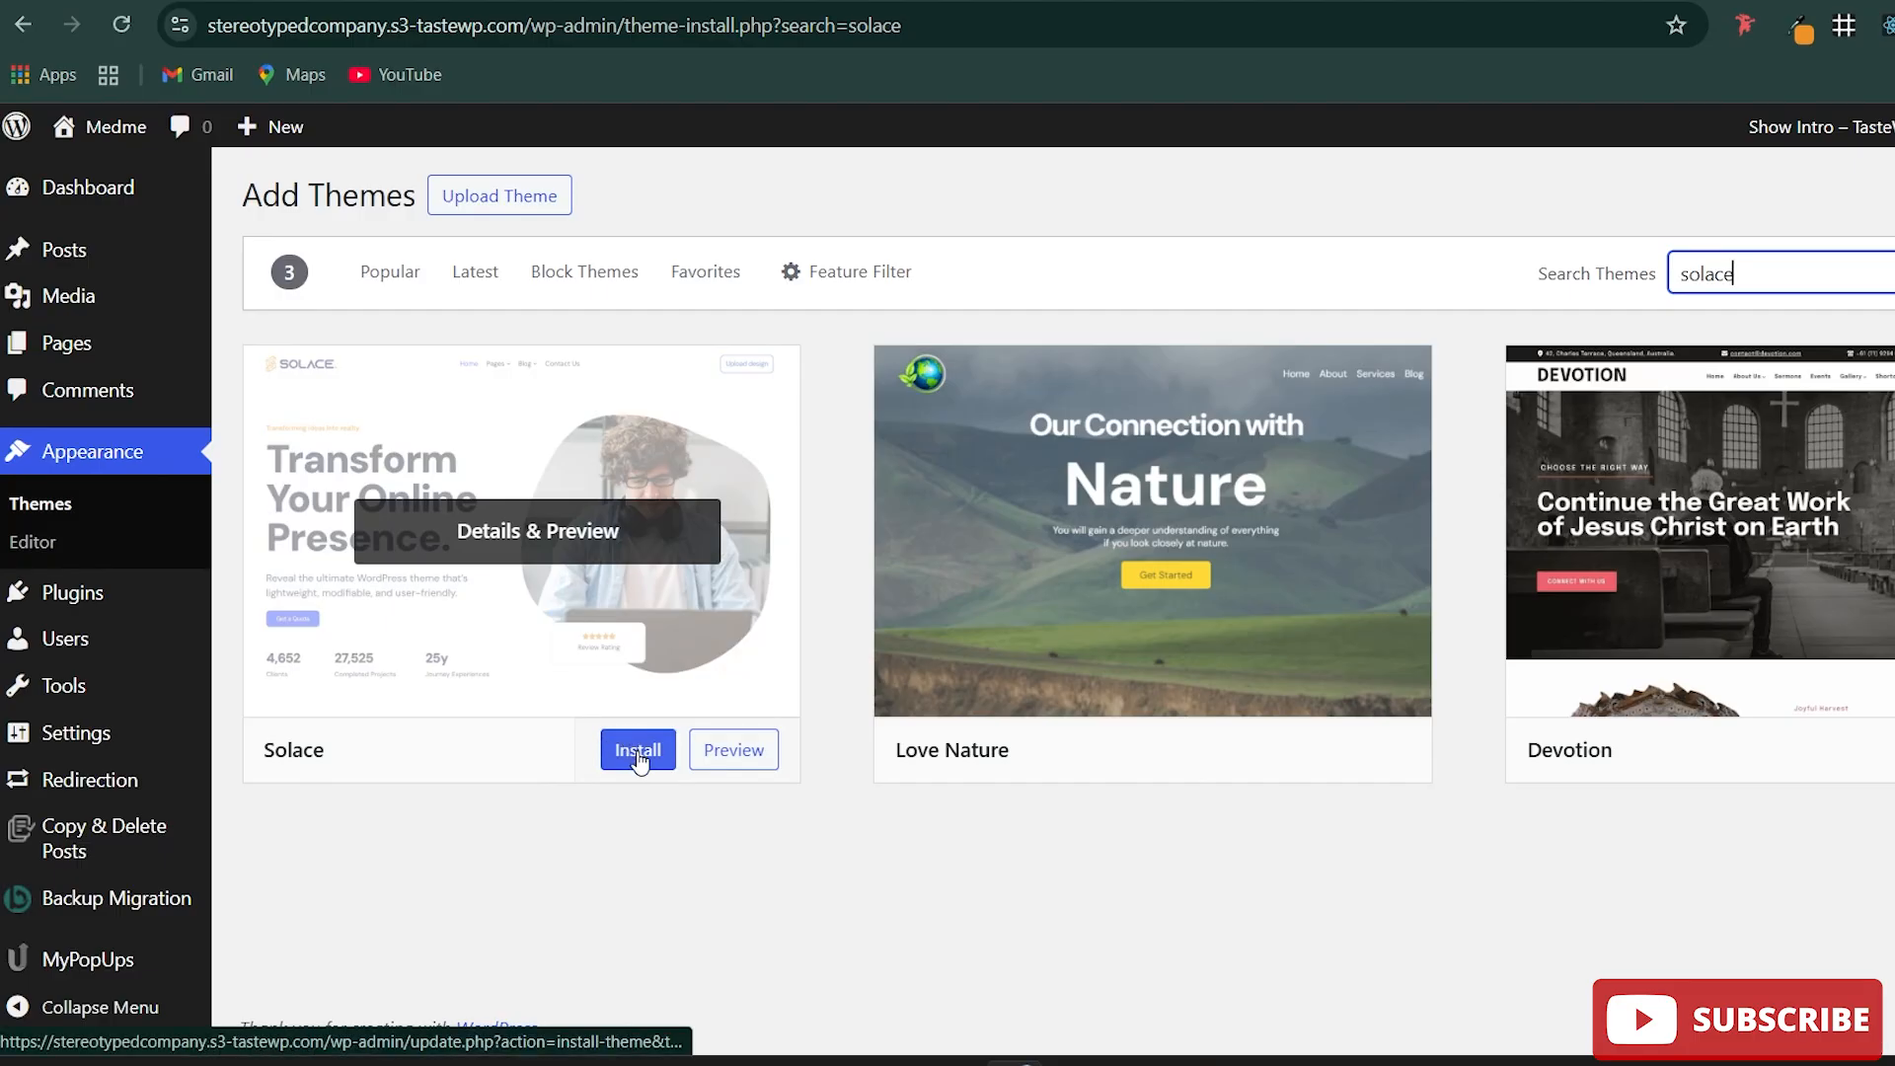
left_click(633, 753)
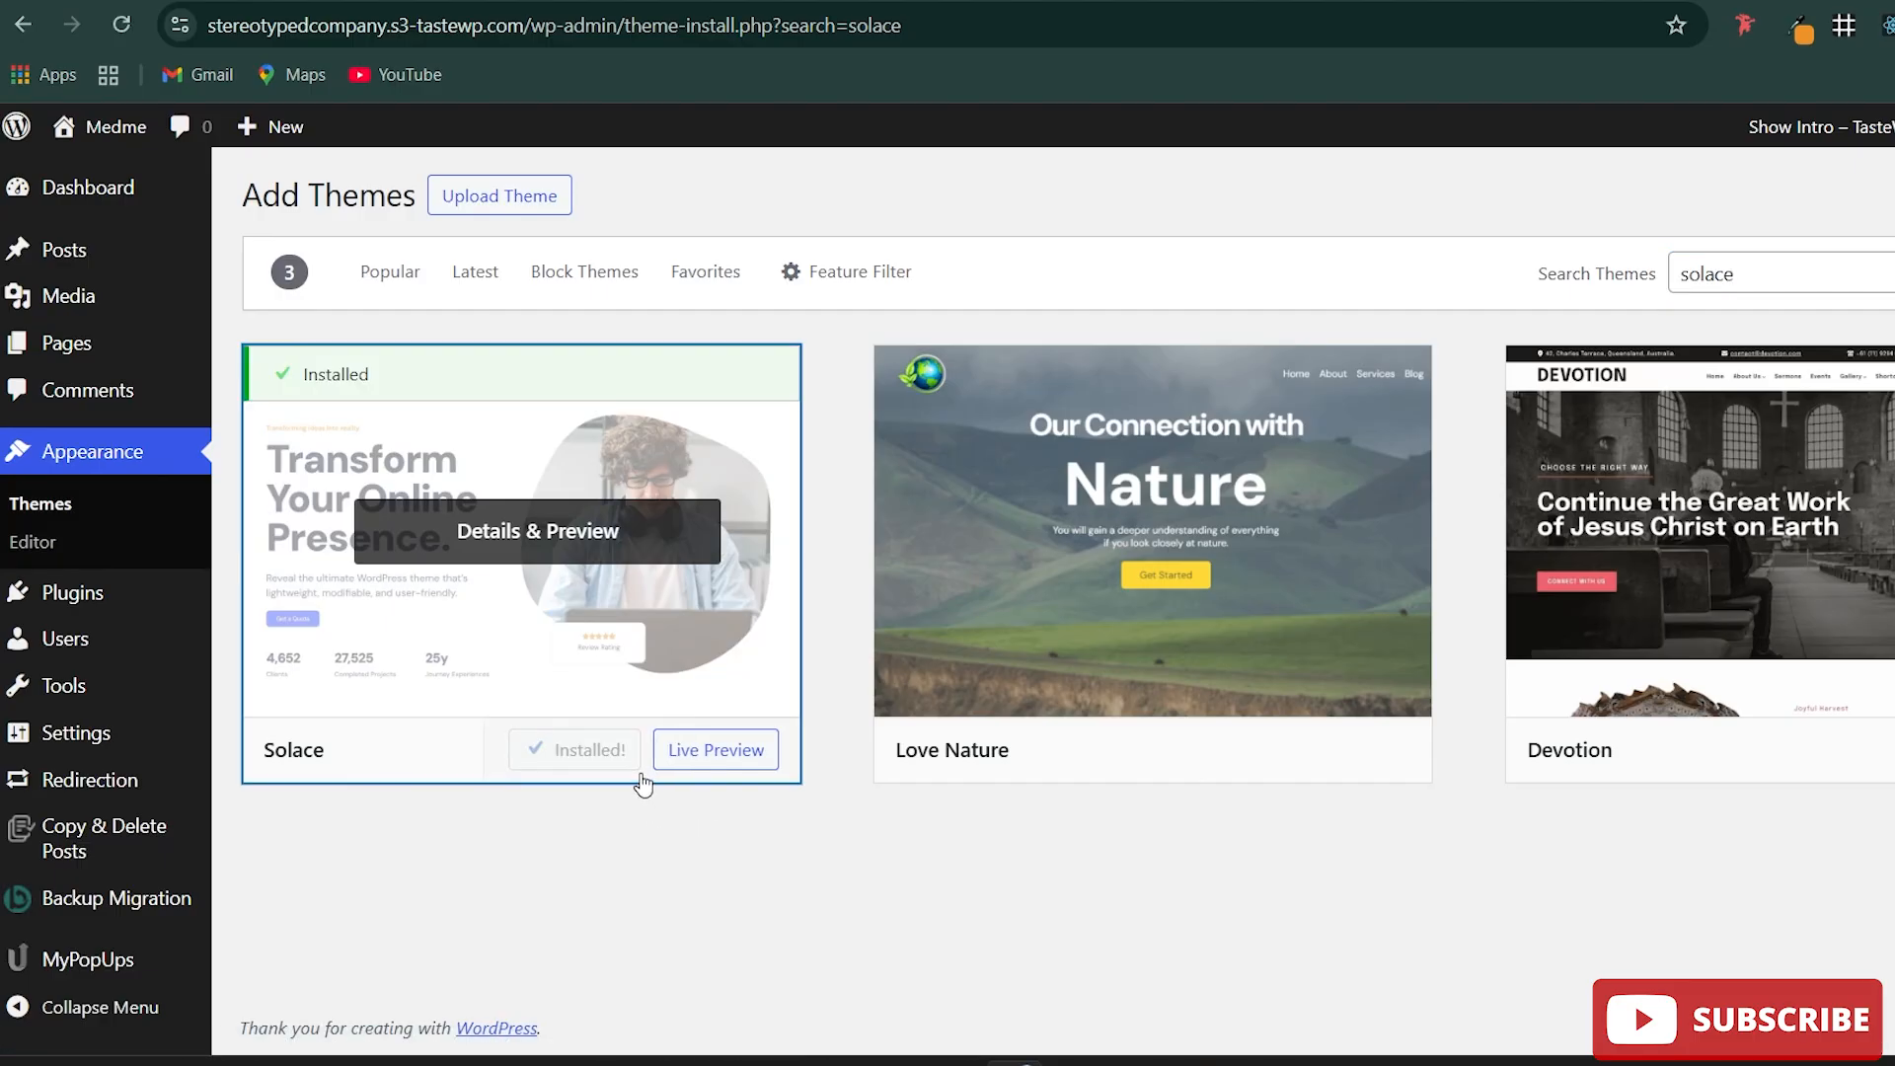
left_click(600, 772)
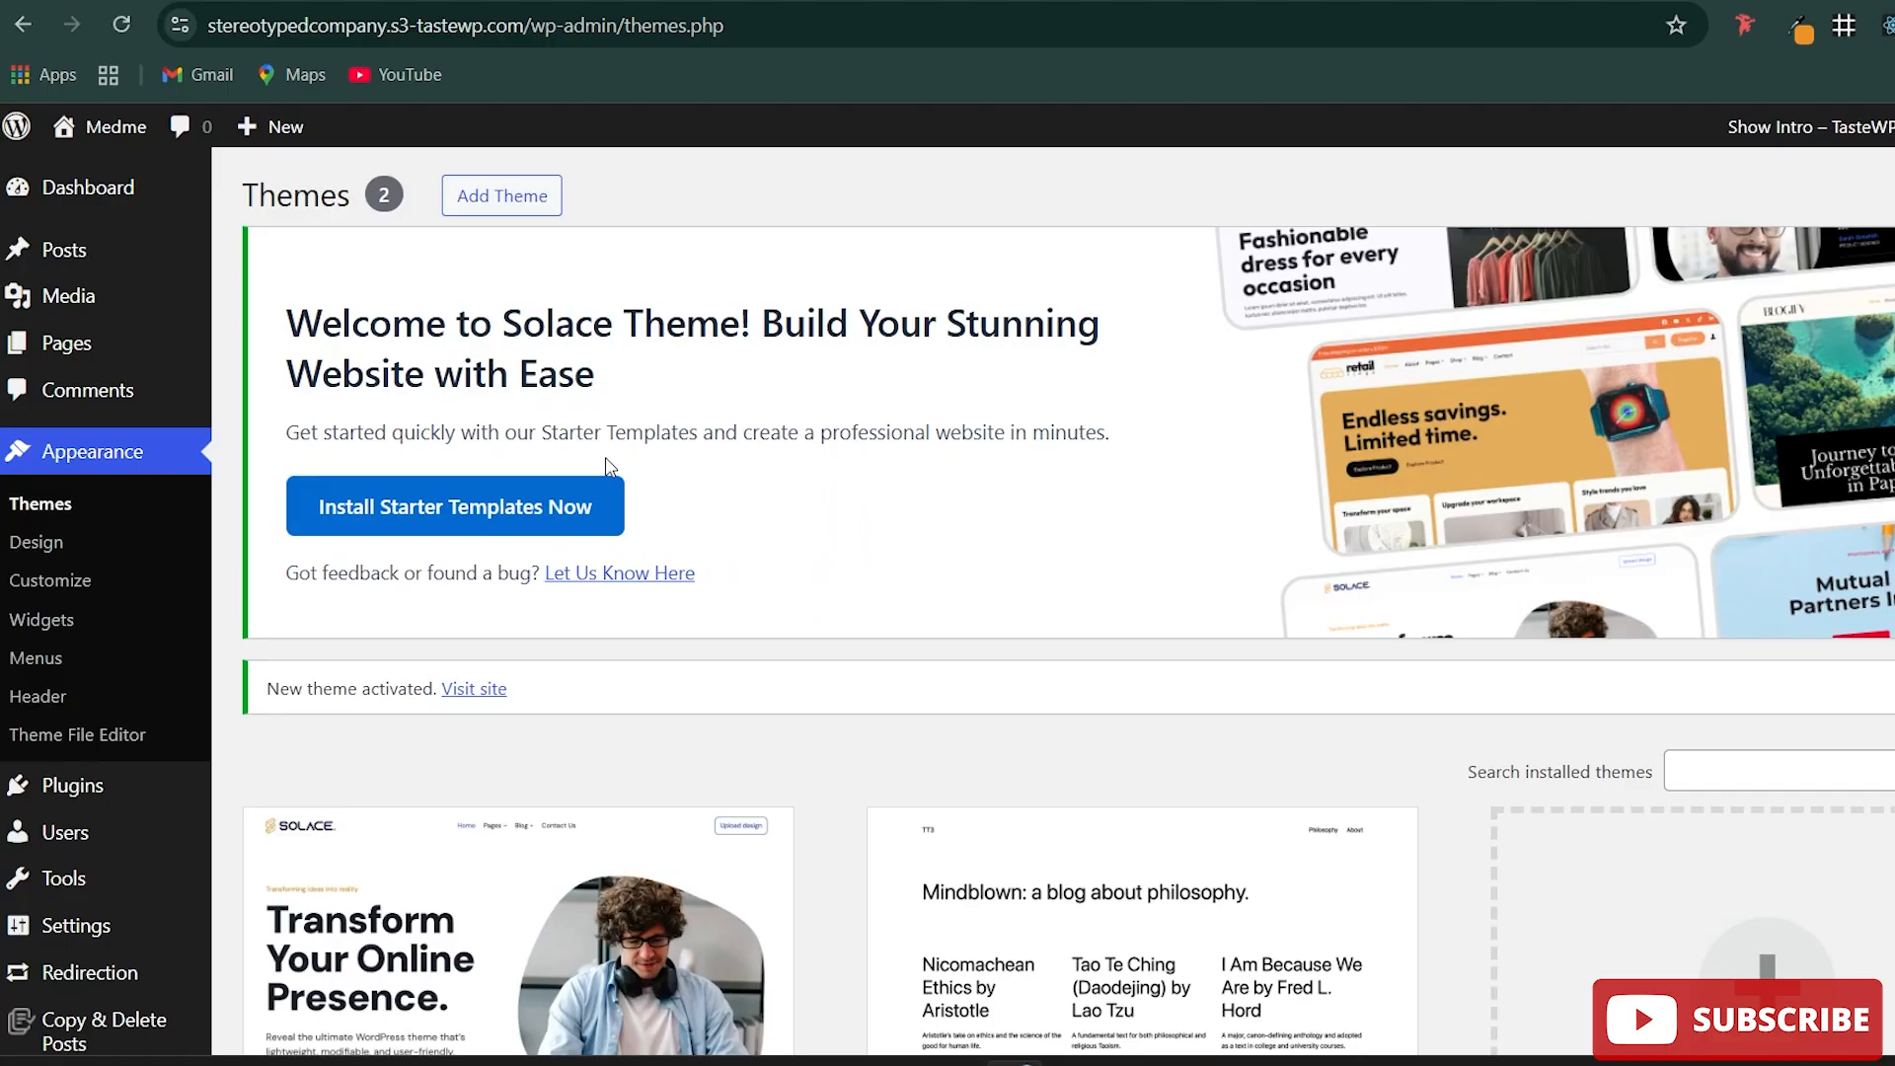
Step: Open the live site in a separate tab, review its homepage under the Solace theme, and return to the admin area
right_click(129, 140)
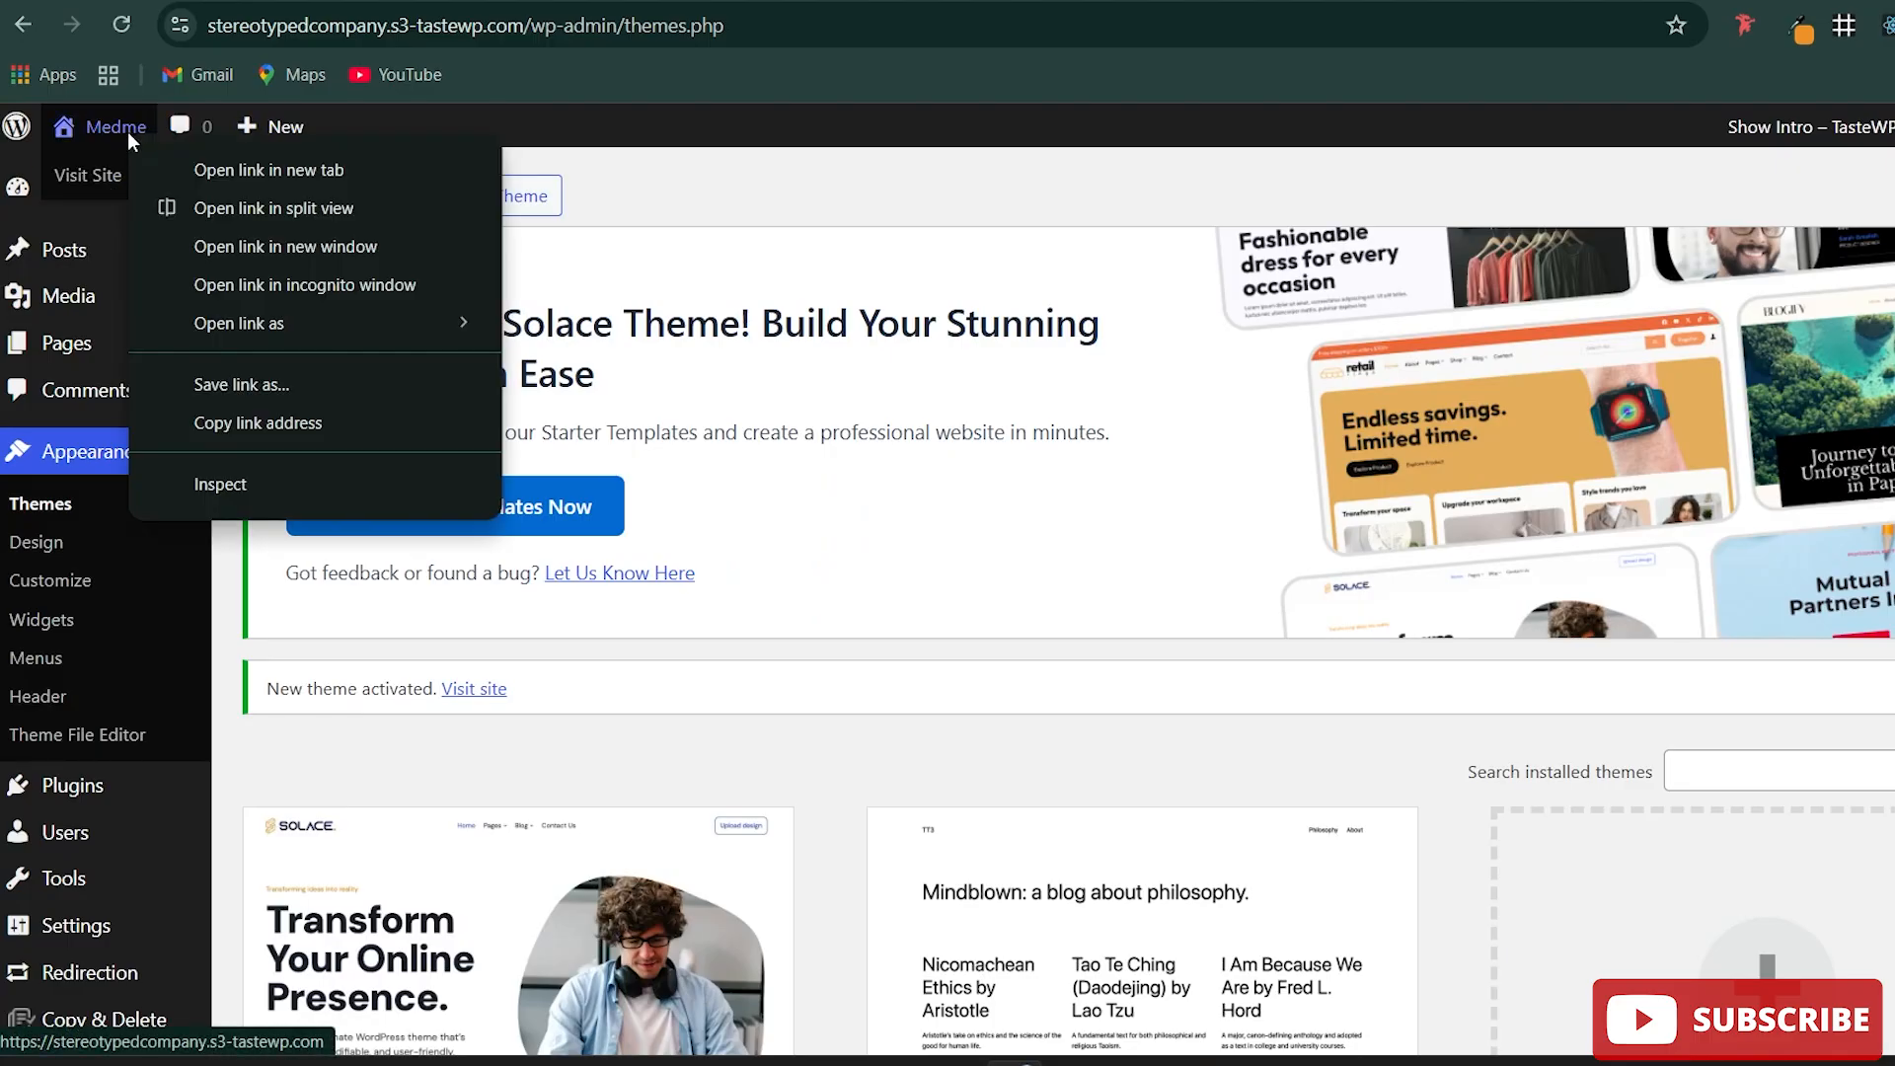
left_click(213, 158)
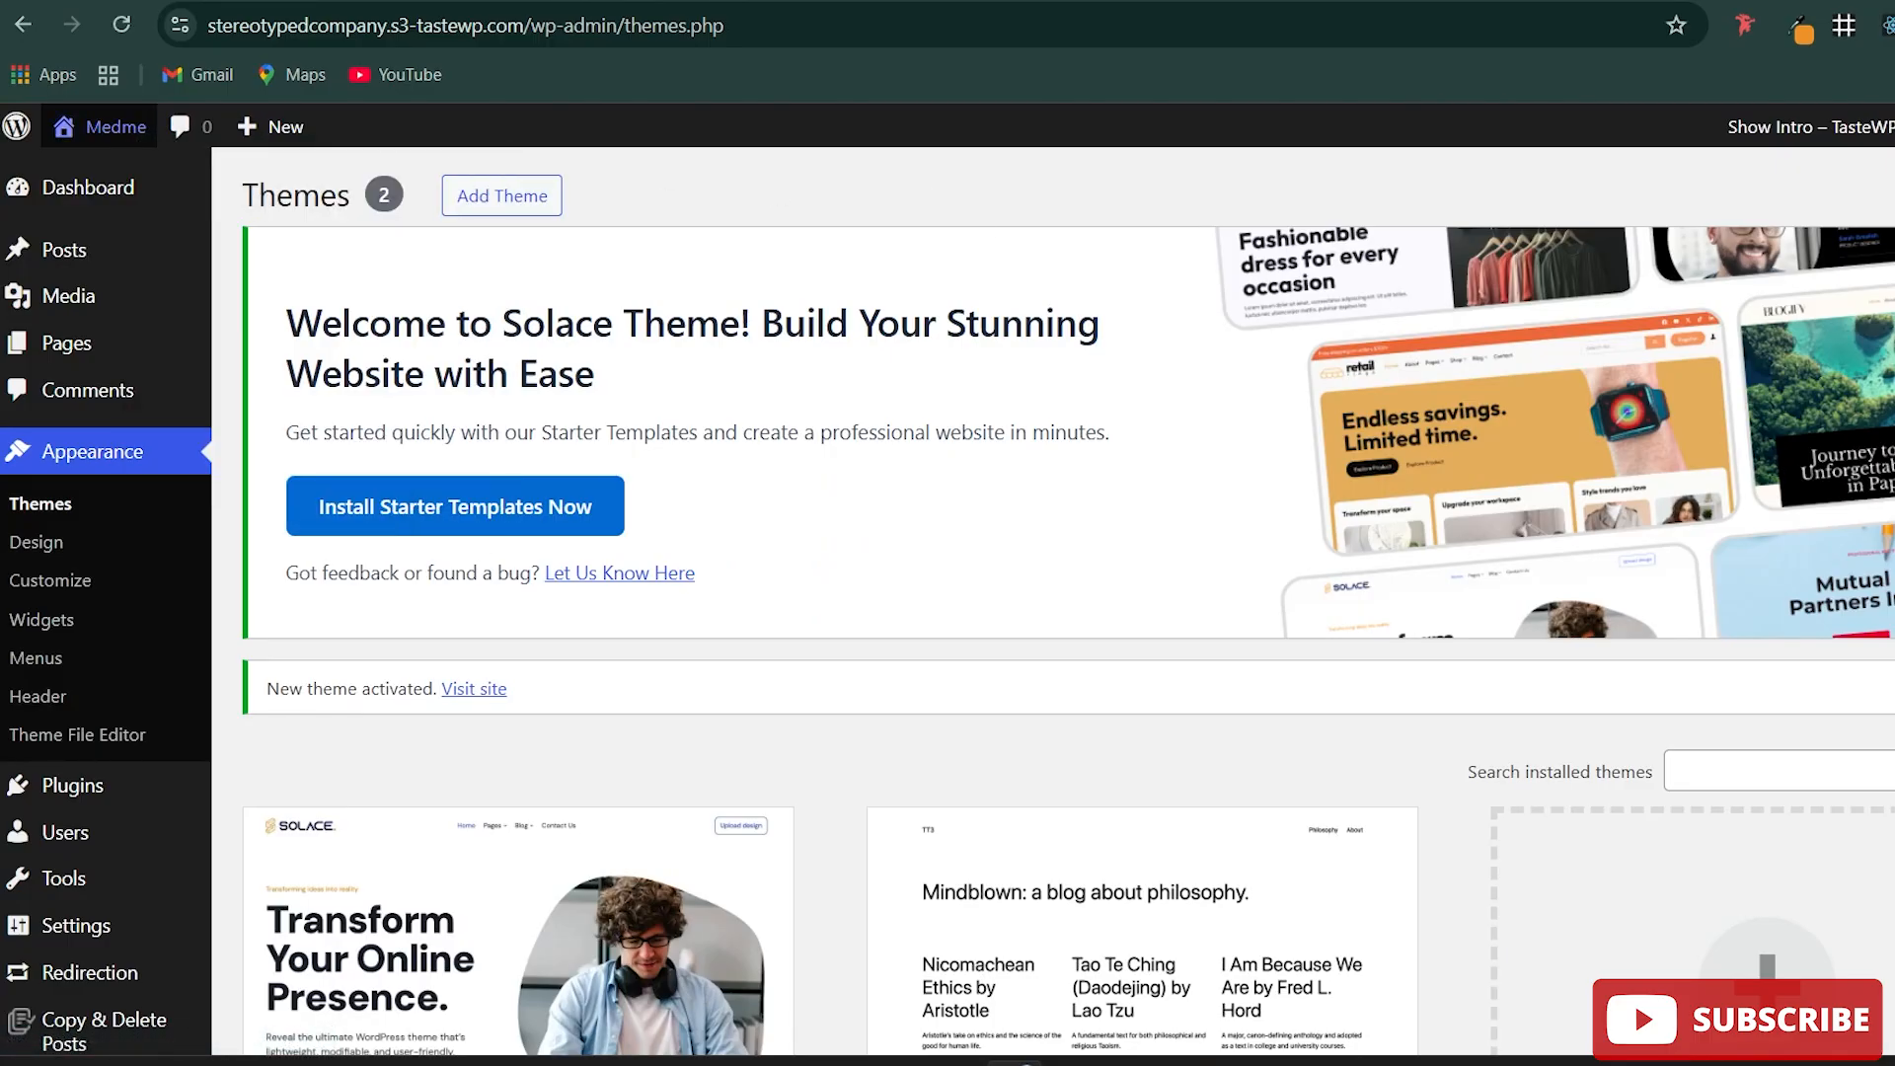
key("ctrl+Tab")
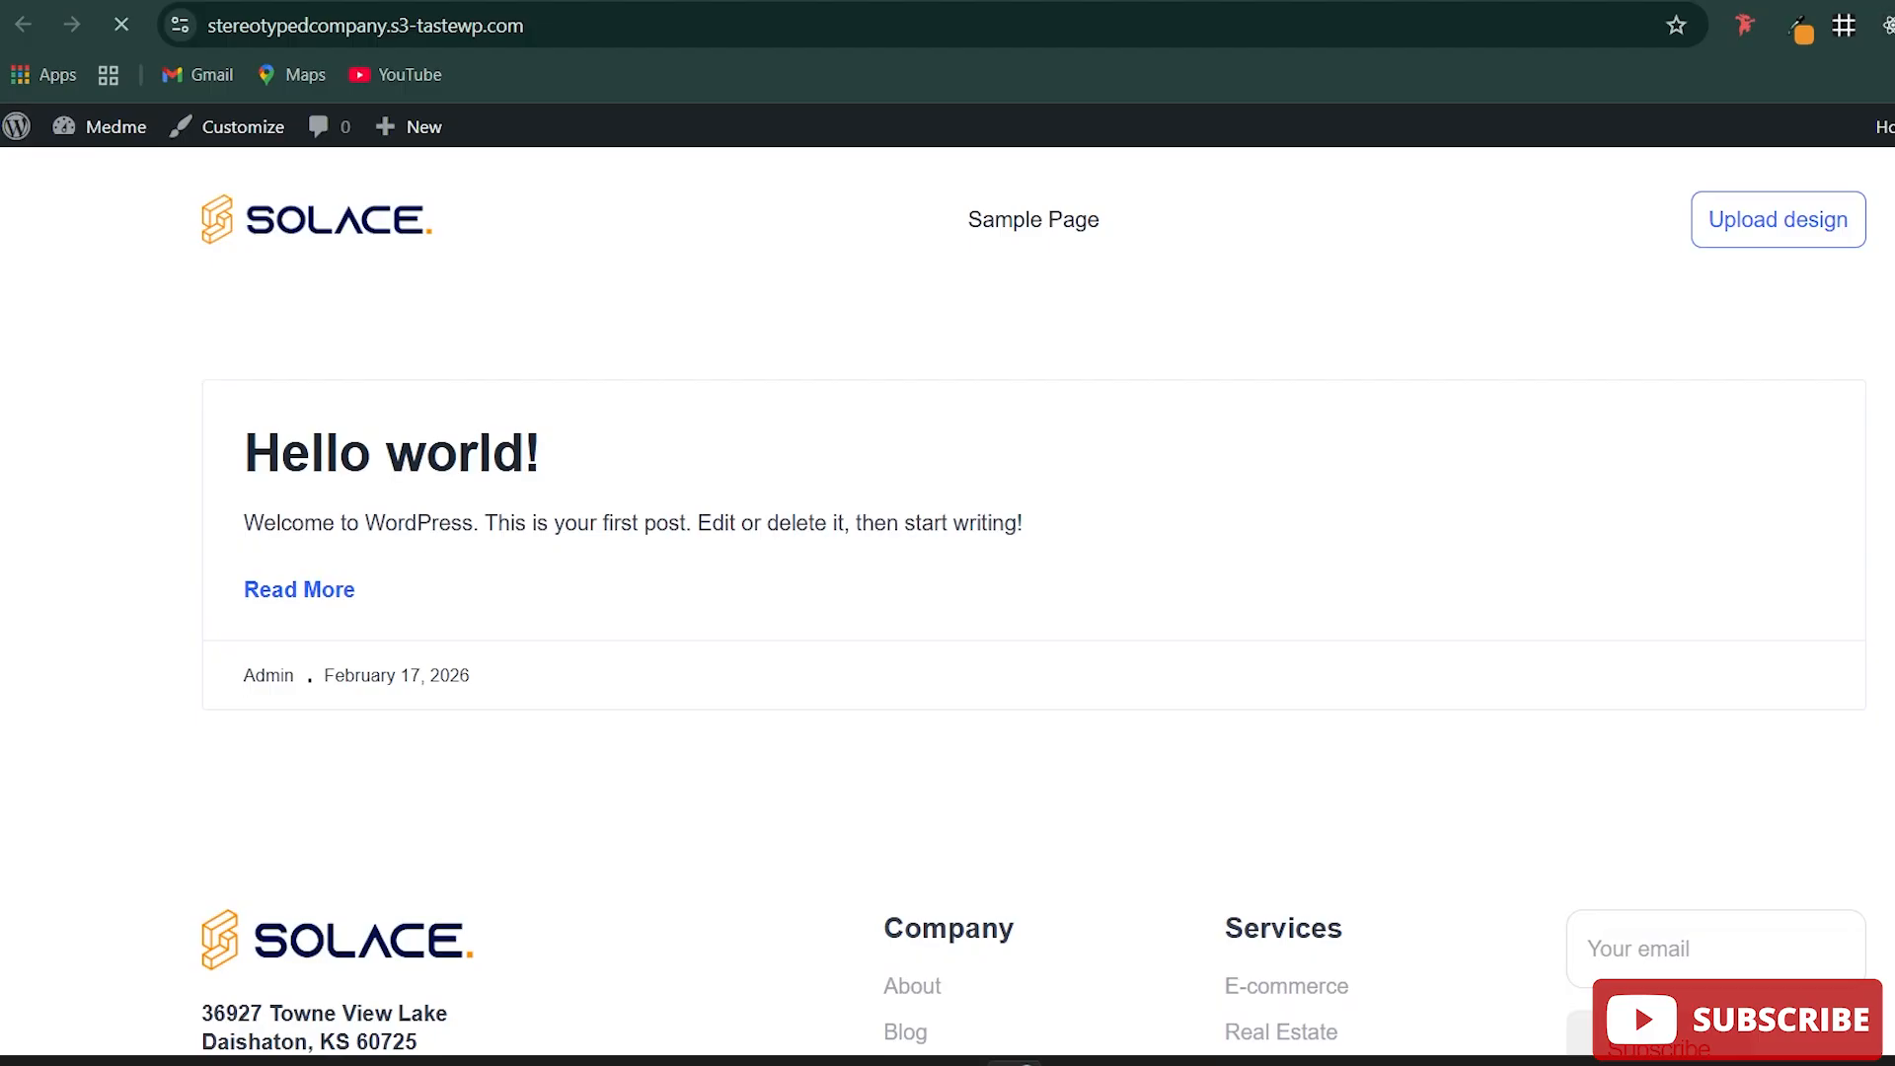
scroll(905, 421, "down", 3)
scroll(905, 420, "up", 3)
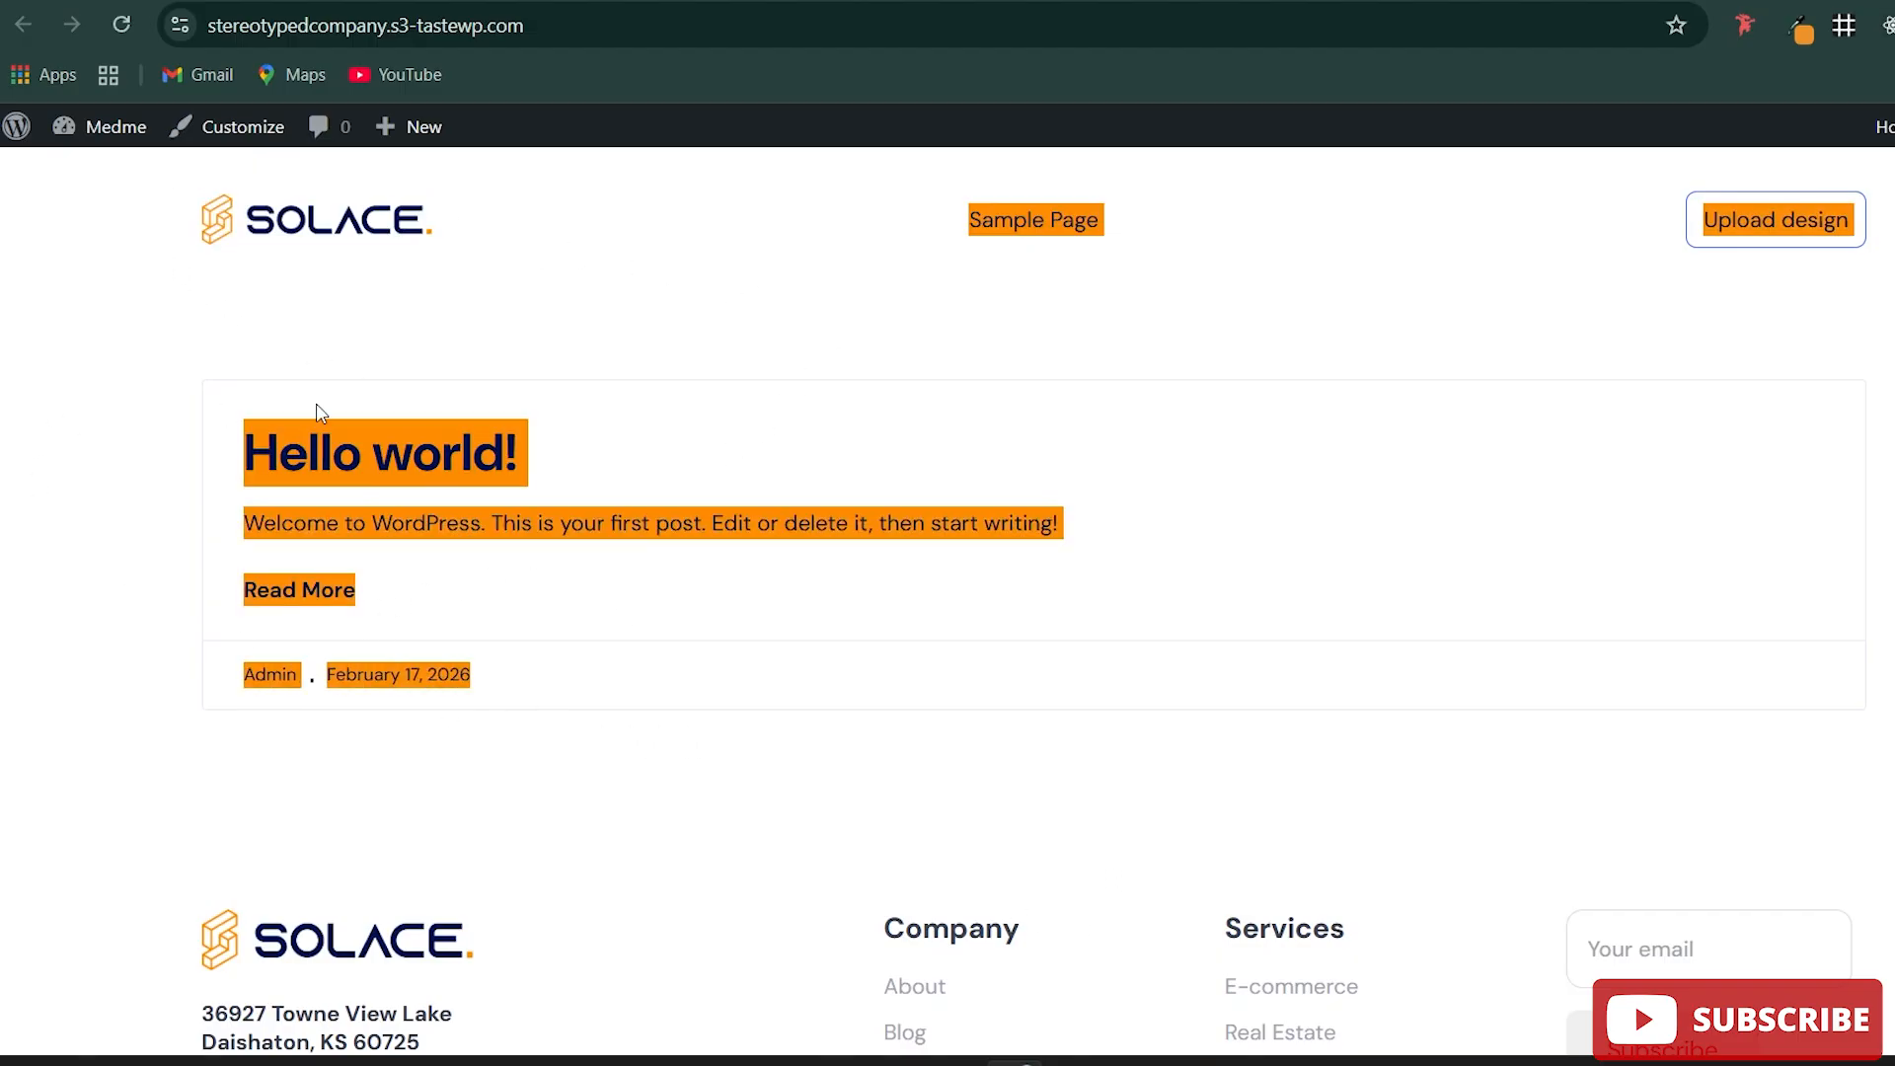
left_click(689, 865)
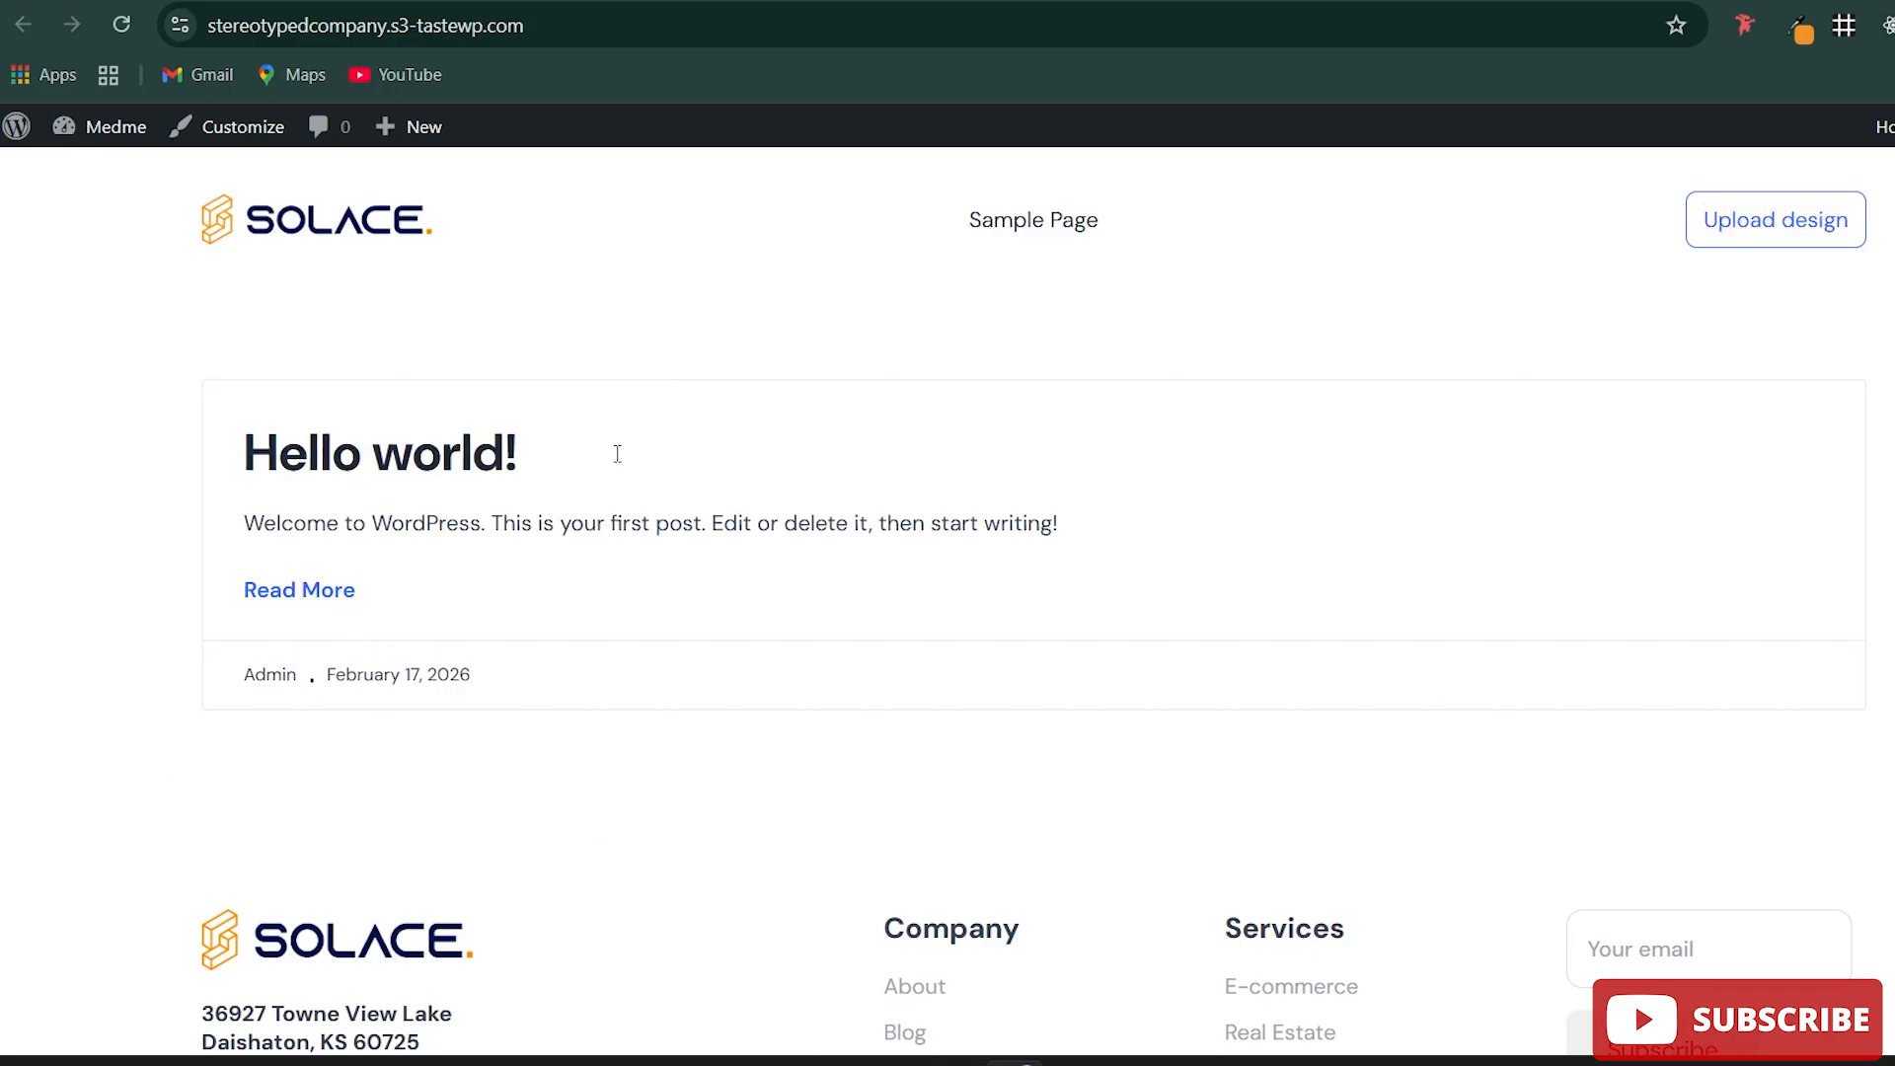
left_click(772, 2)
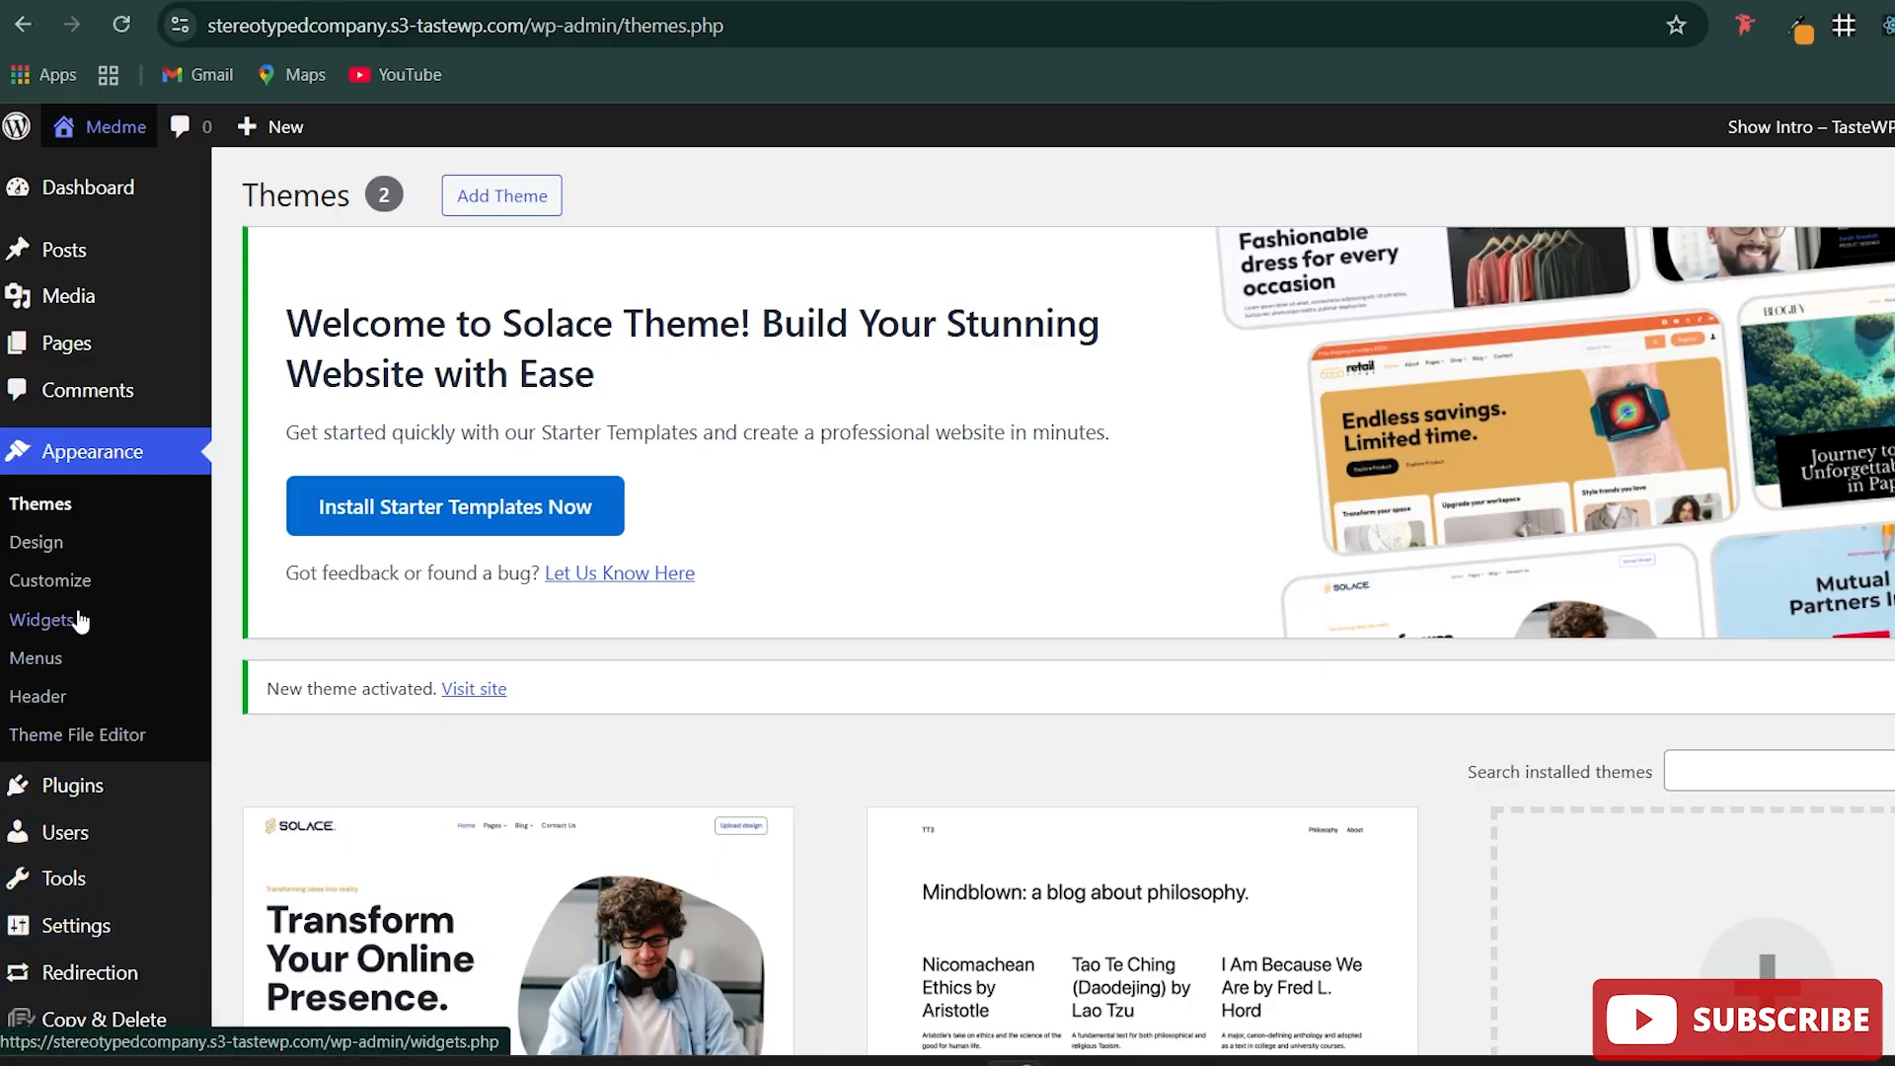
Step: Review the installed plugins and search the plugin directory for "star"
left_click(69, 827)
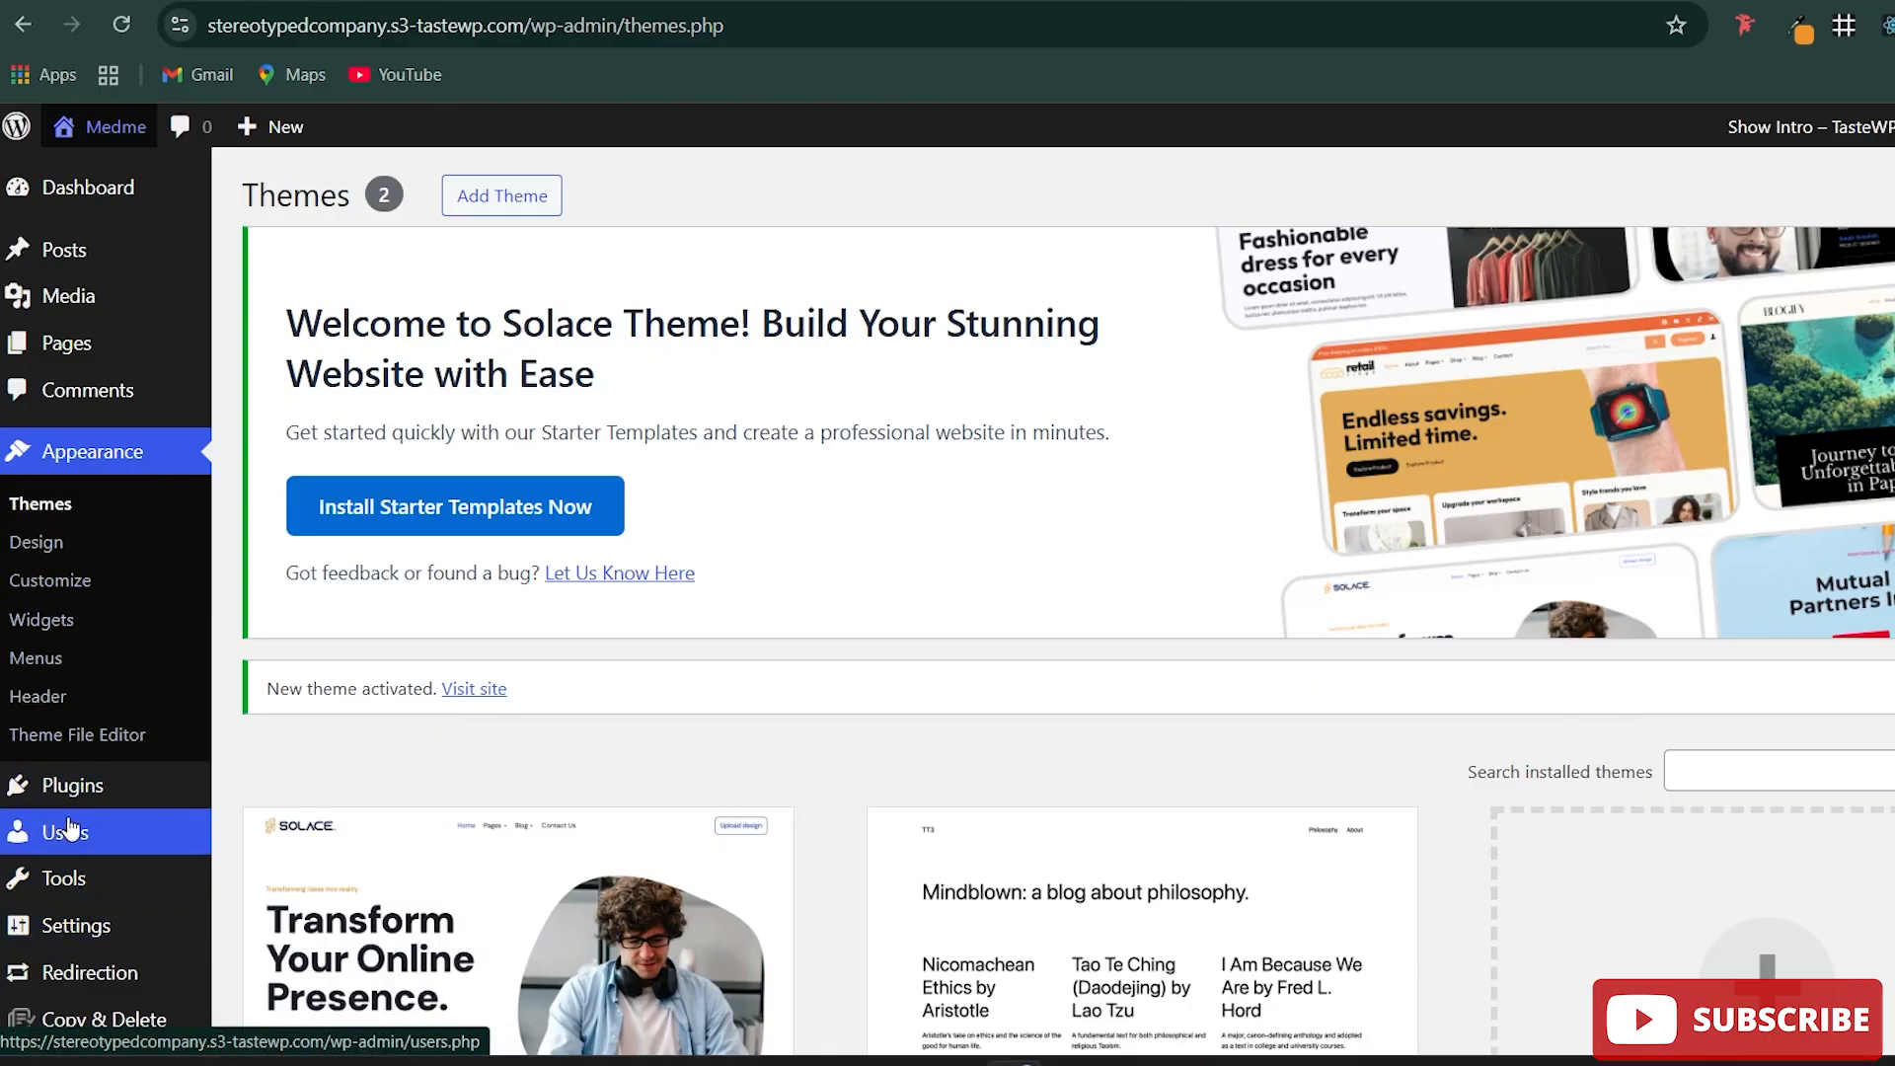
left_click(99, 786)
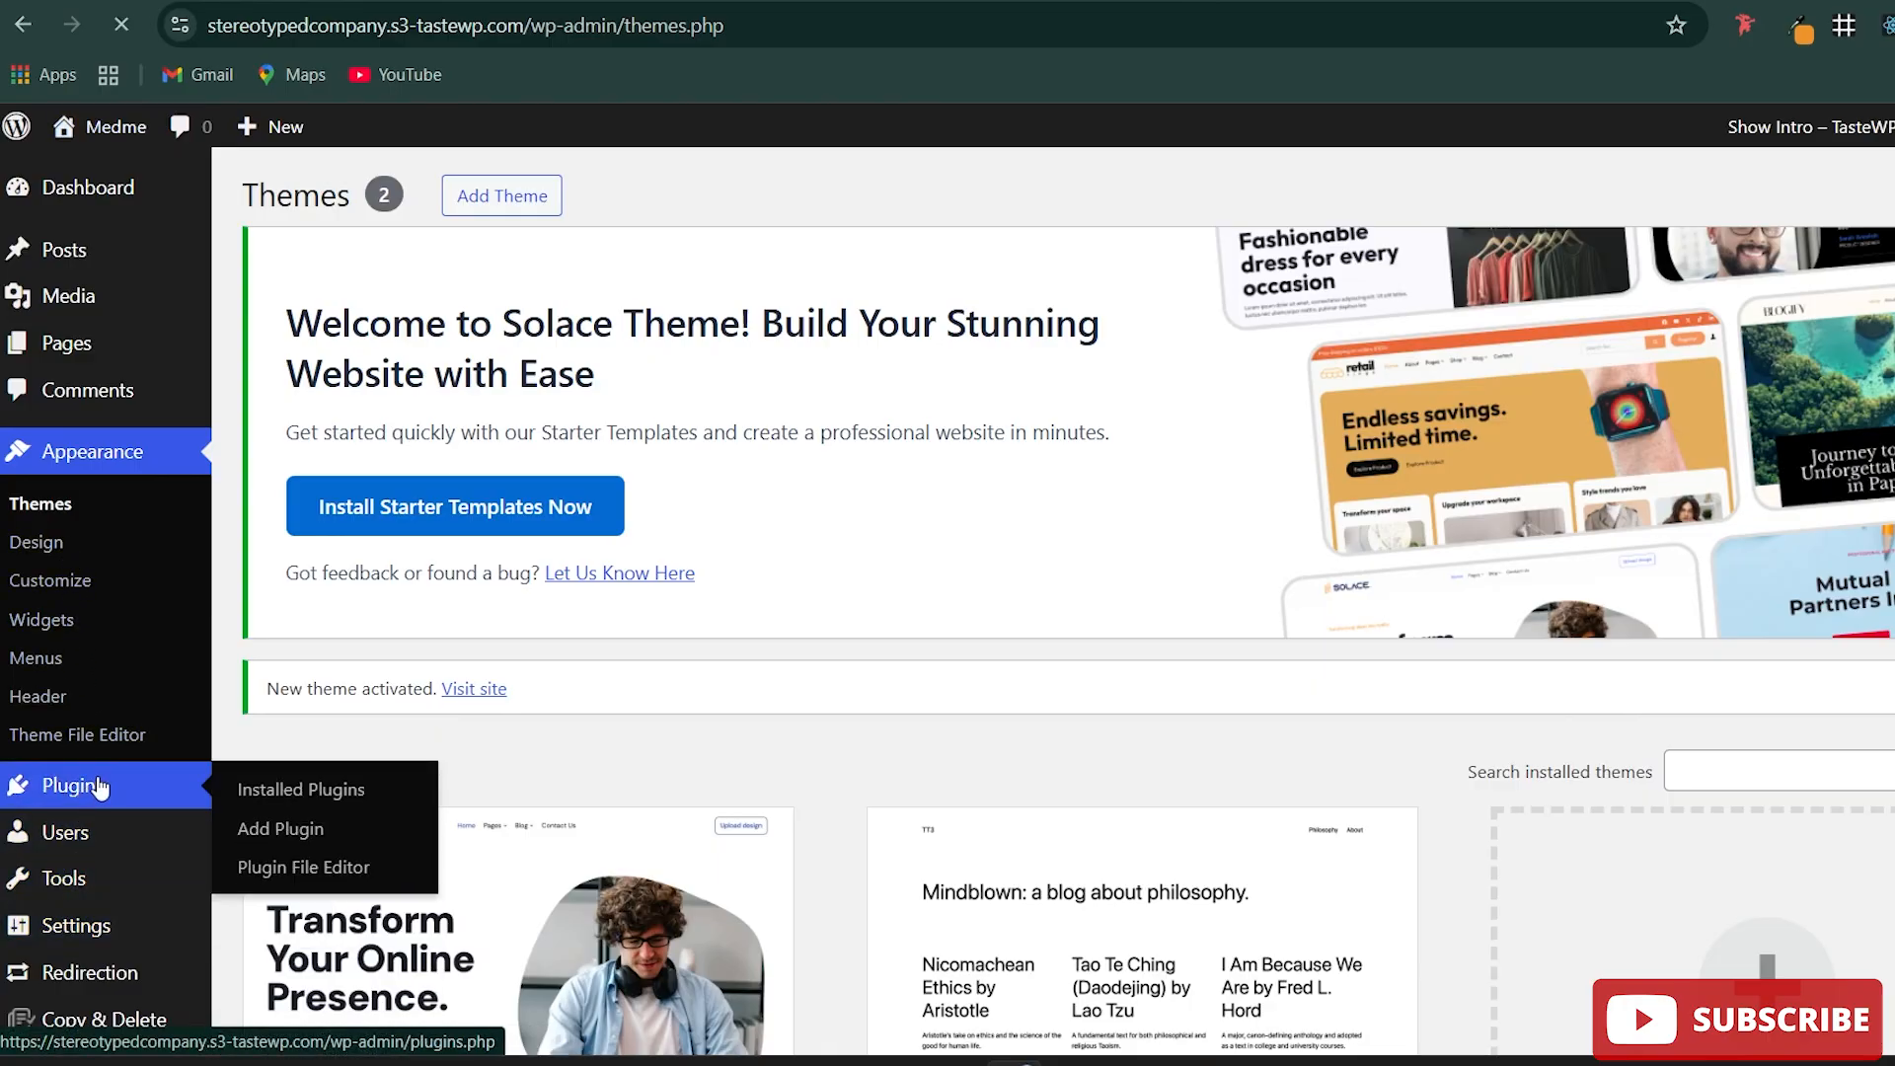
scroll(569, 688, "down", 5)
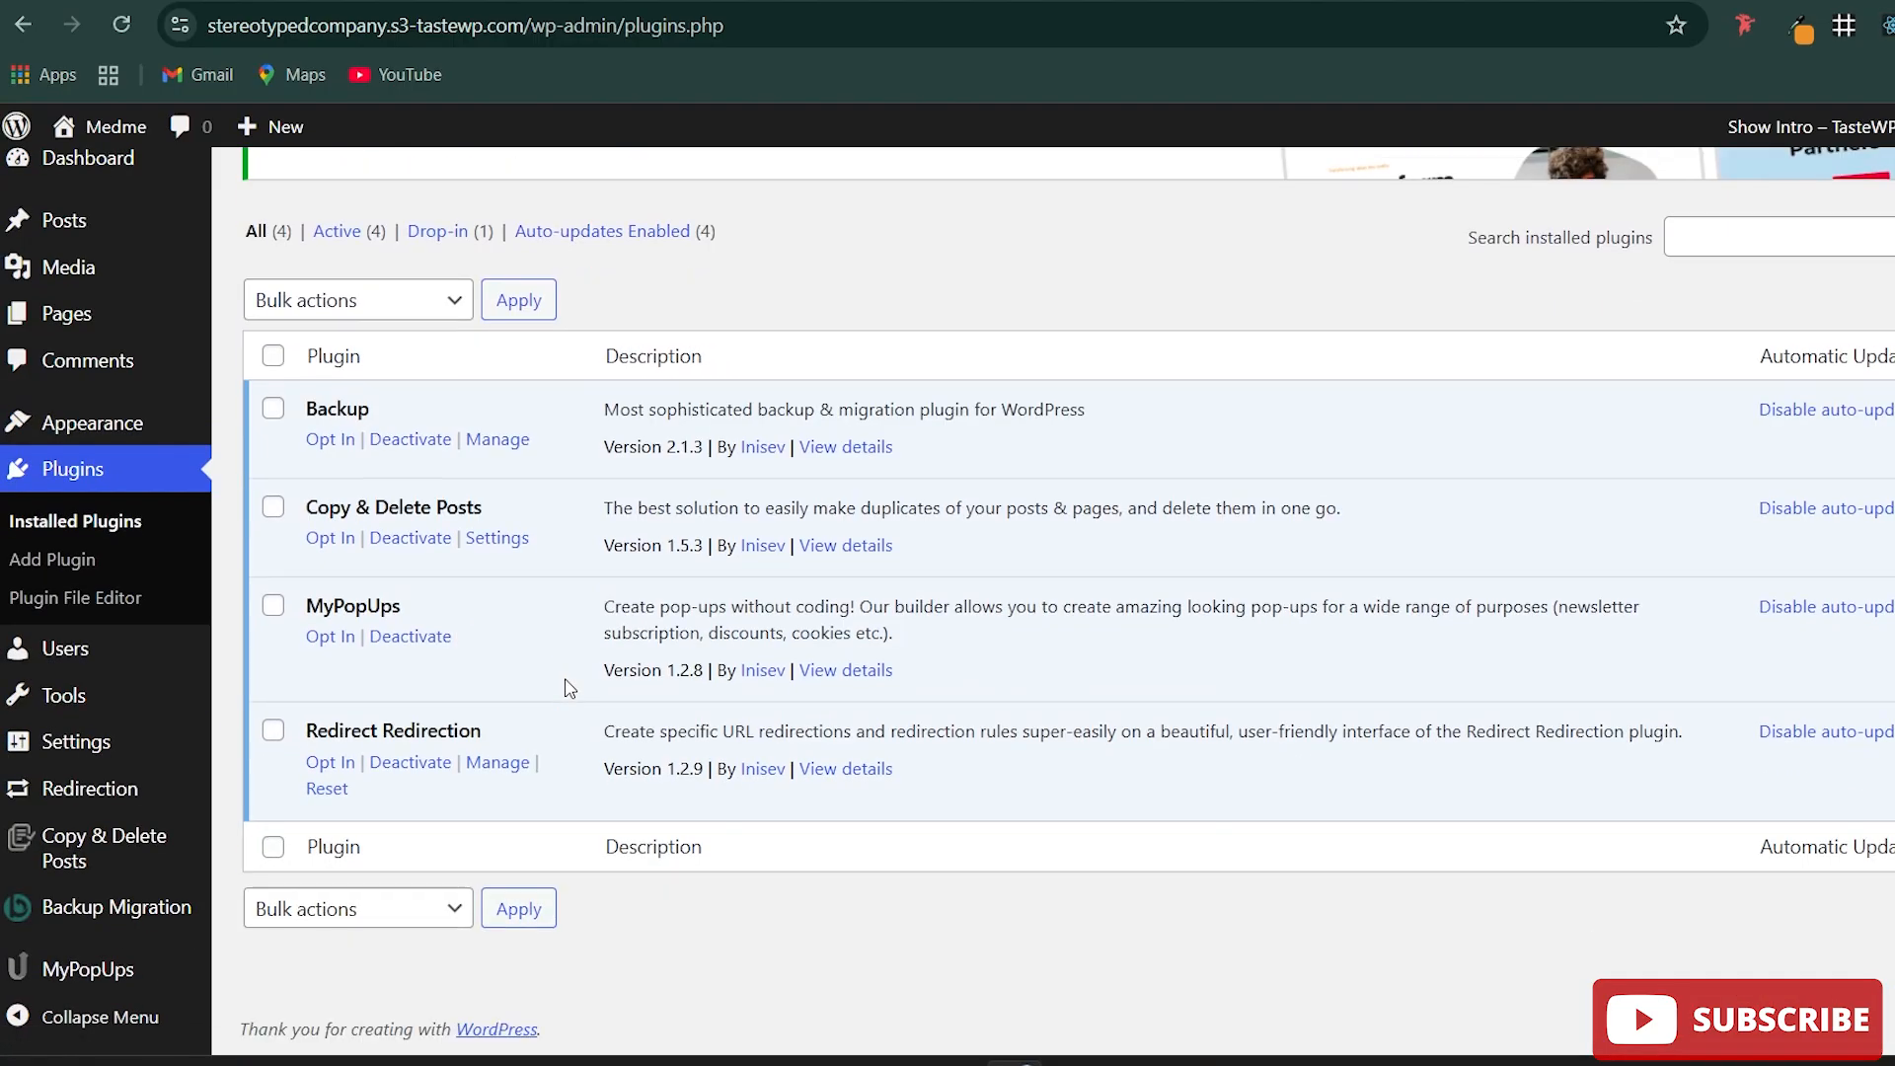
scroll(635, 675, "up", 5)
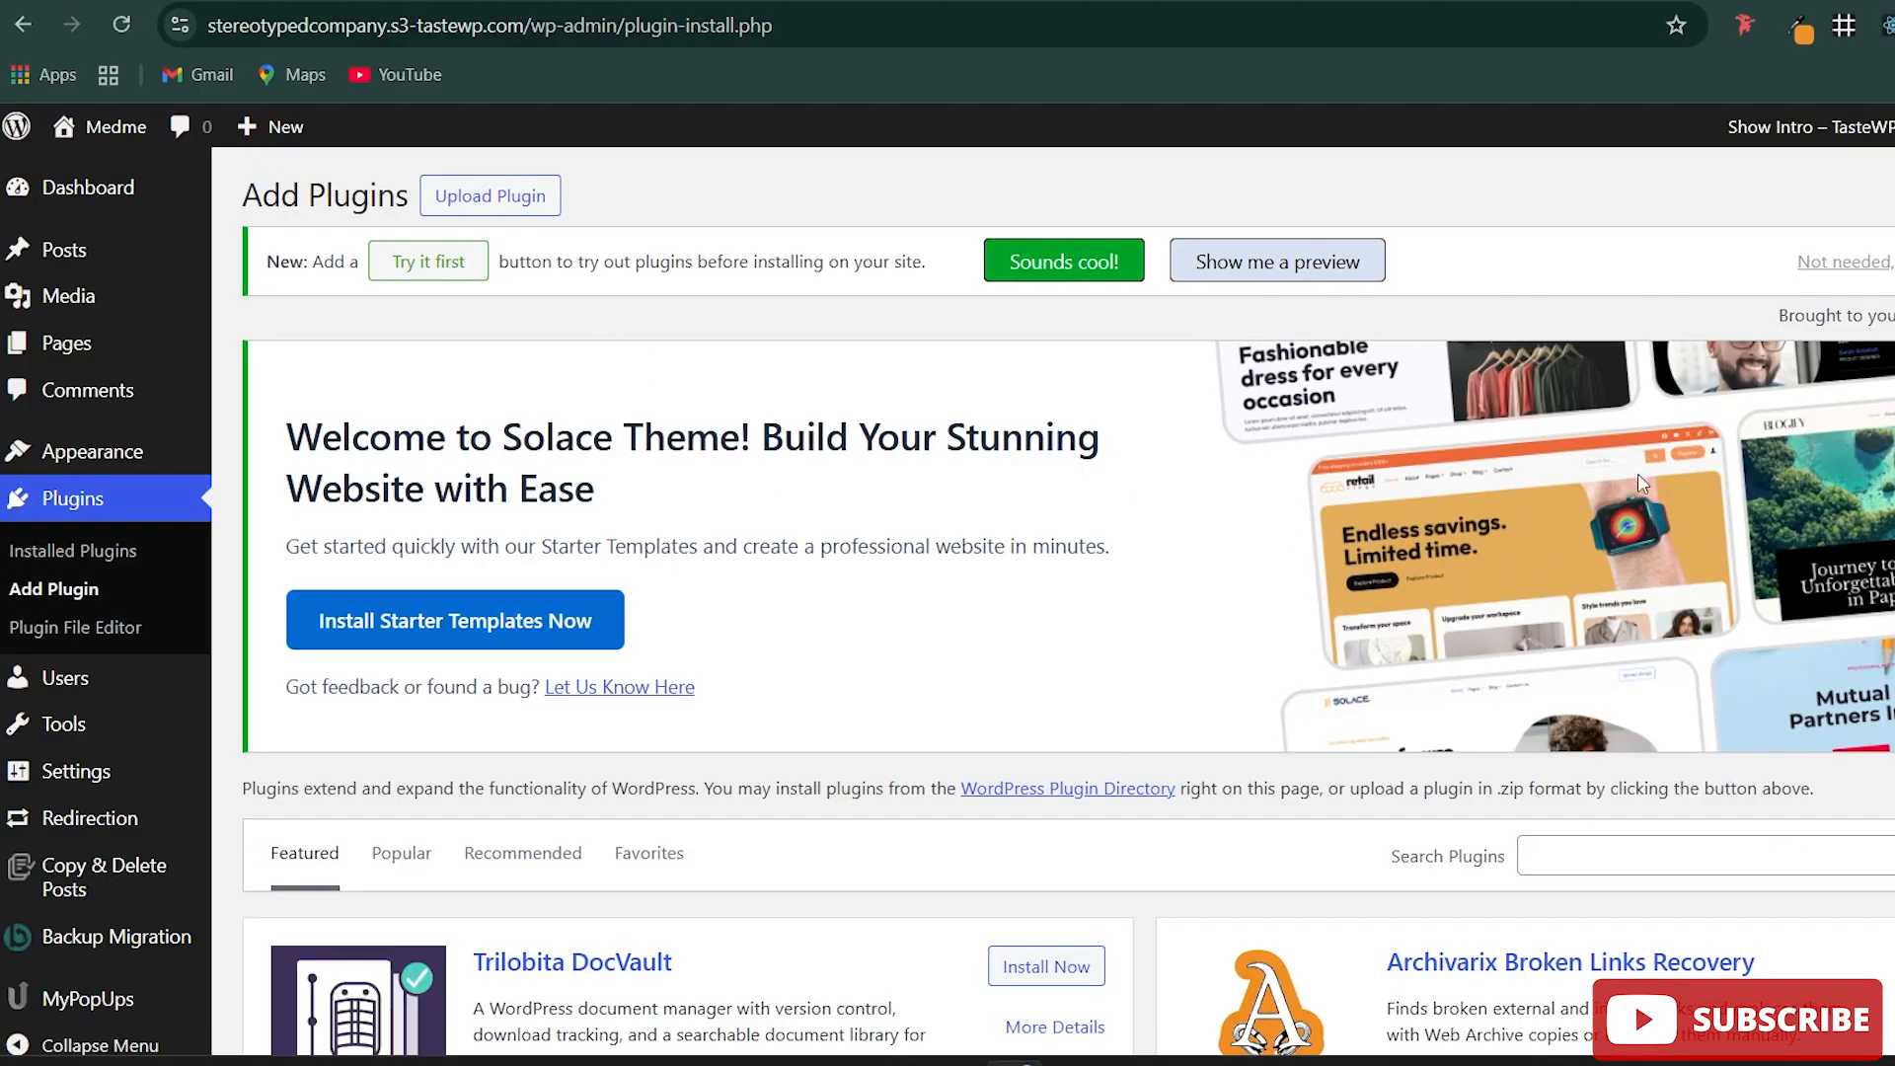
left_click(1563, 854)
type("star")
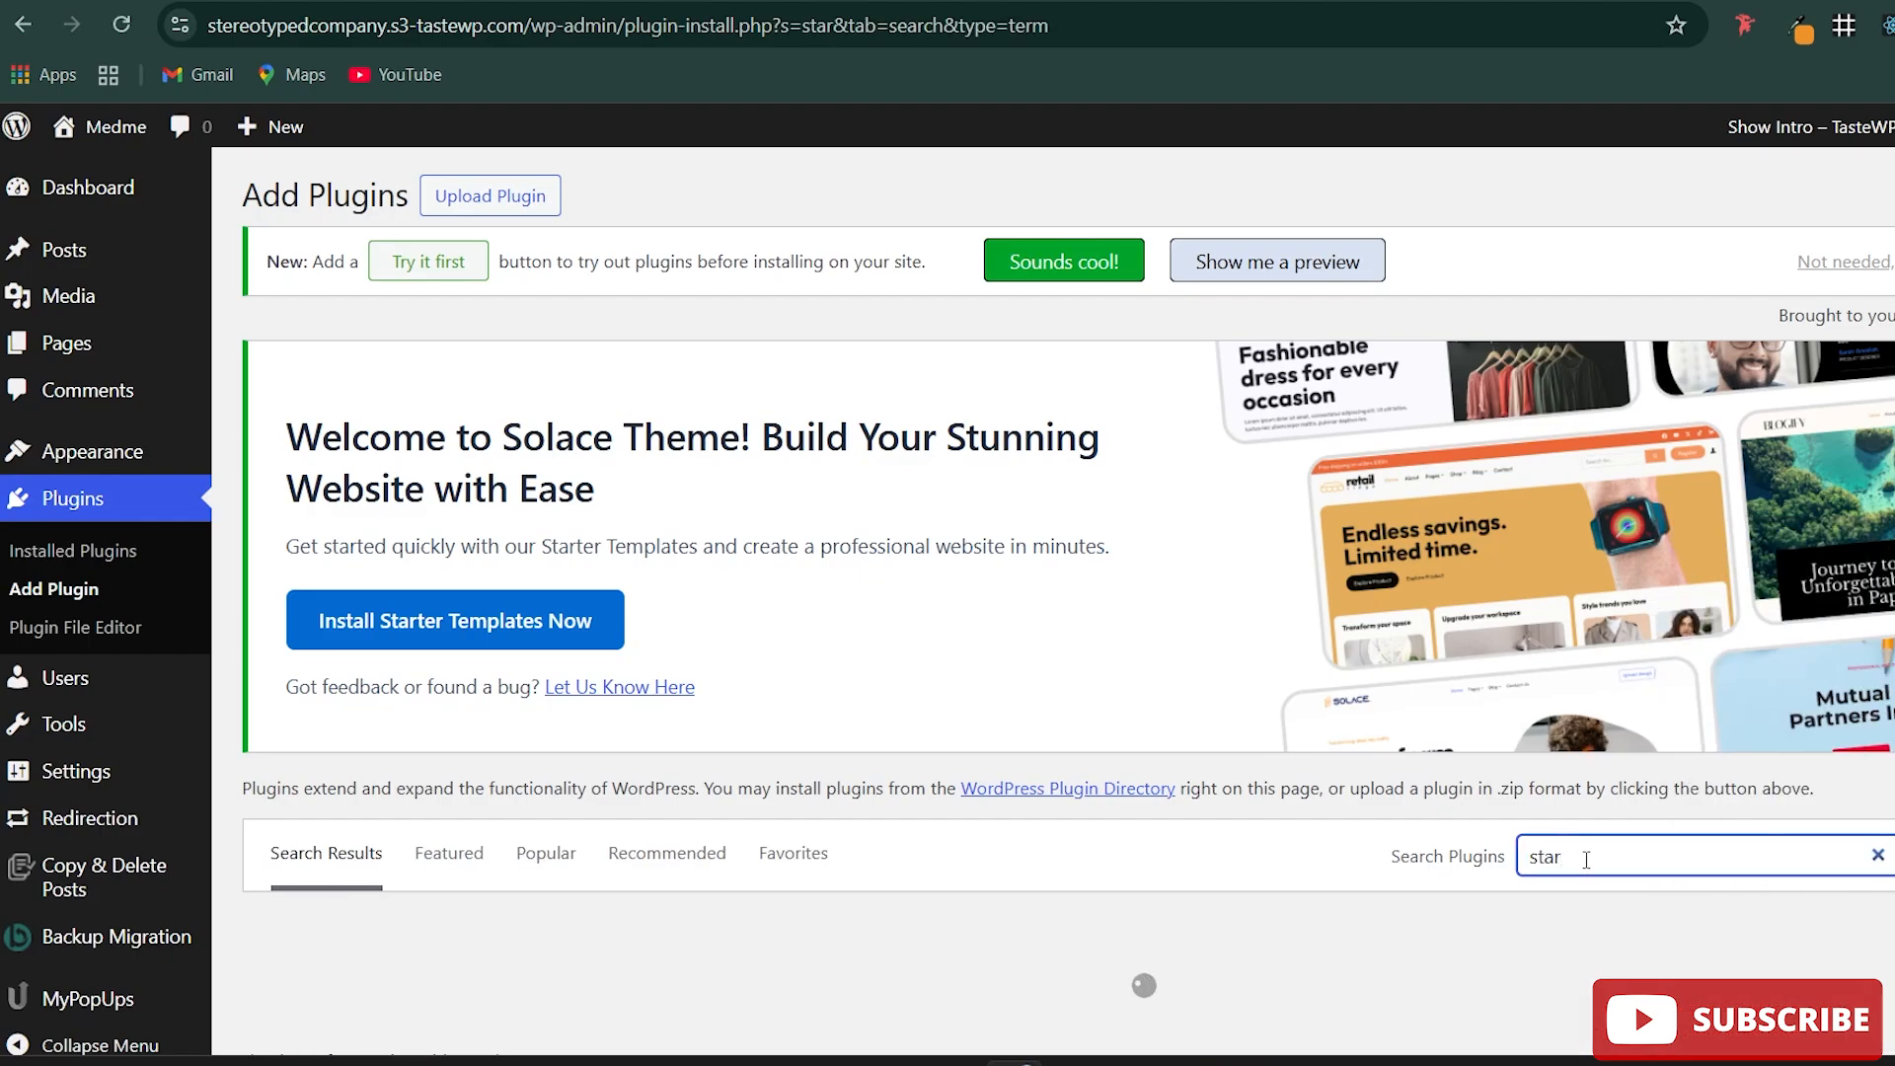
scroll(1586, 859, "down", 3)
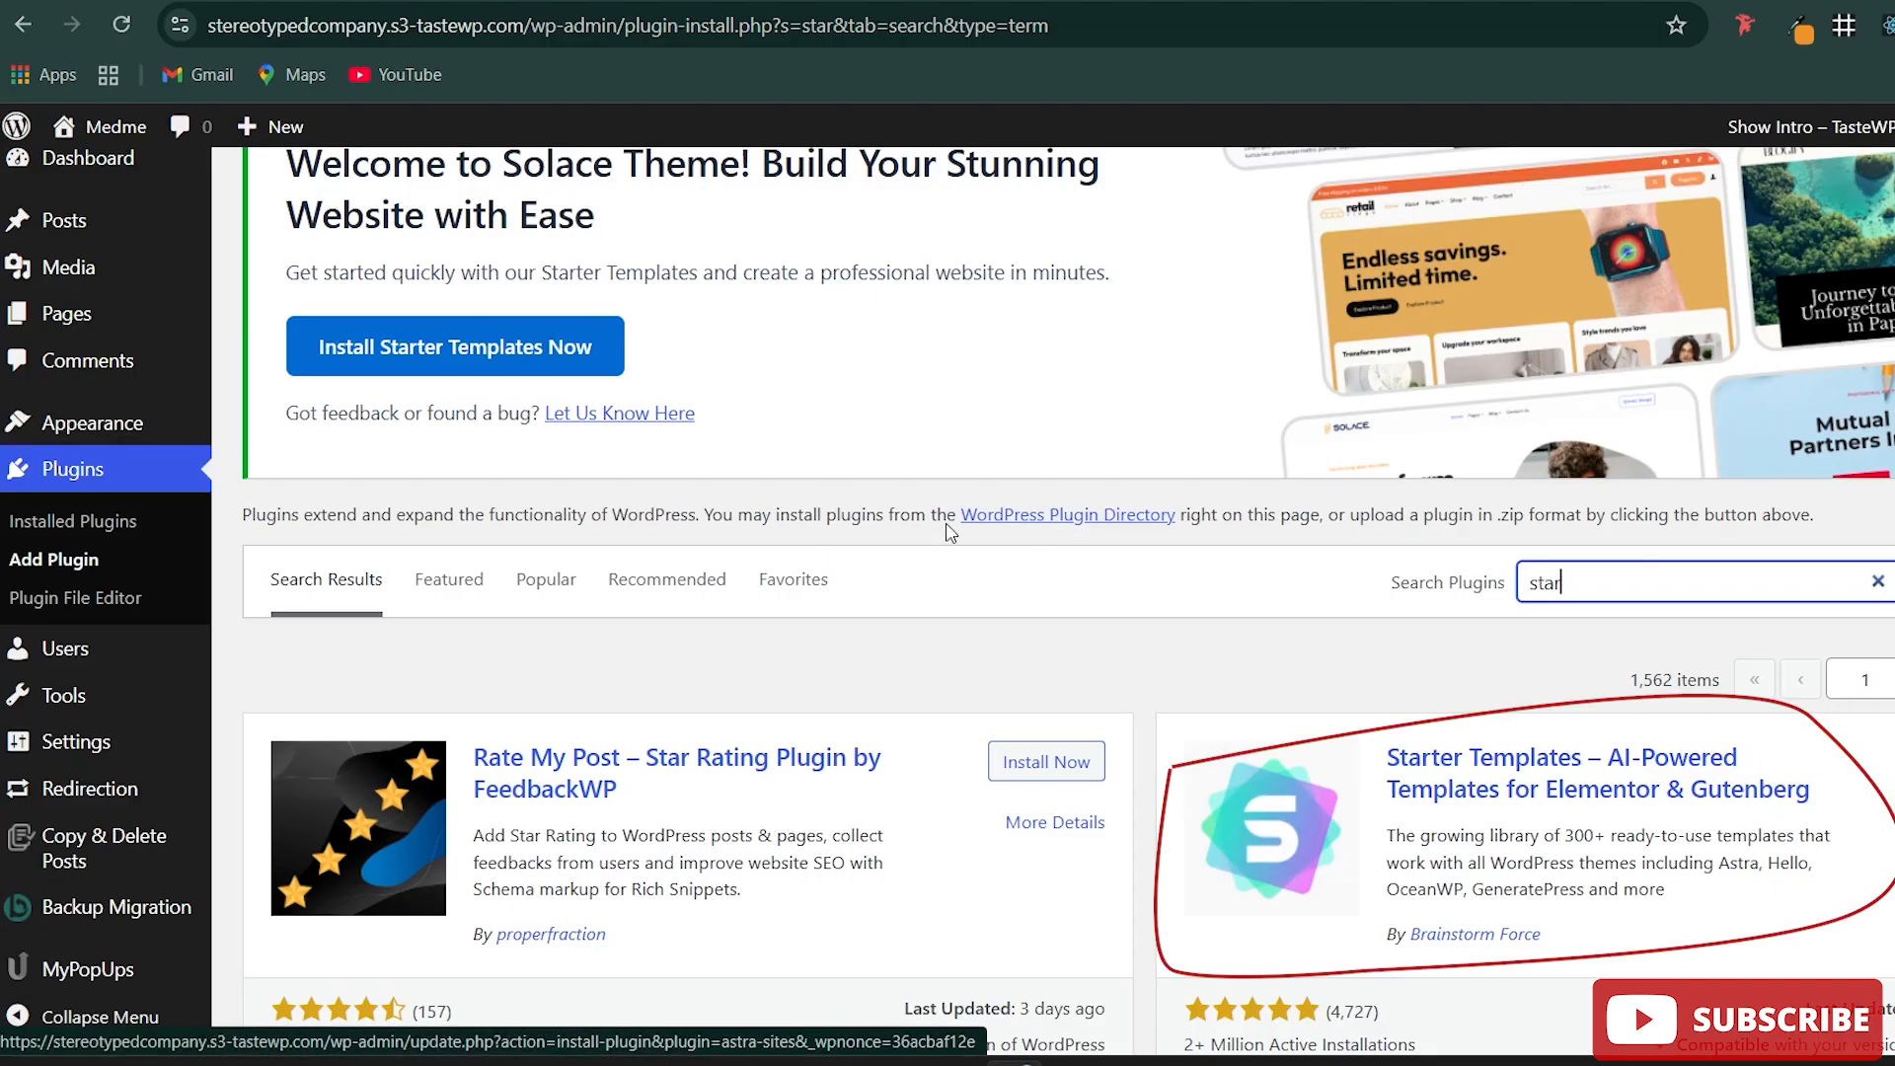
Step: Install the starter templates offered in the Solace welcome banner and open the Solace starter template library
left_click(486, 359)
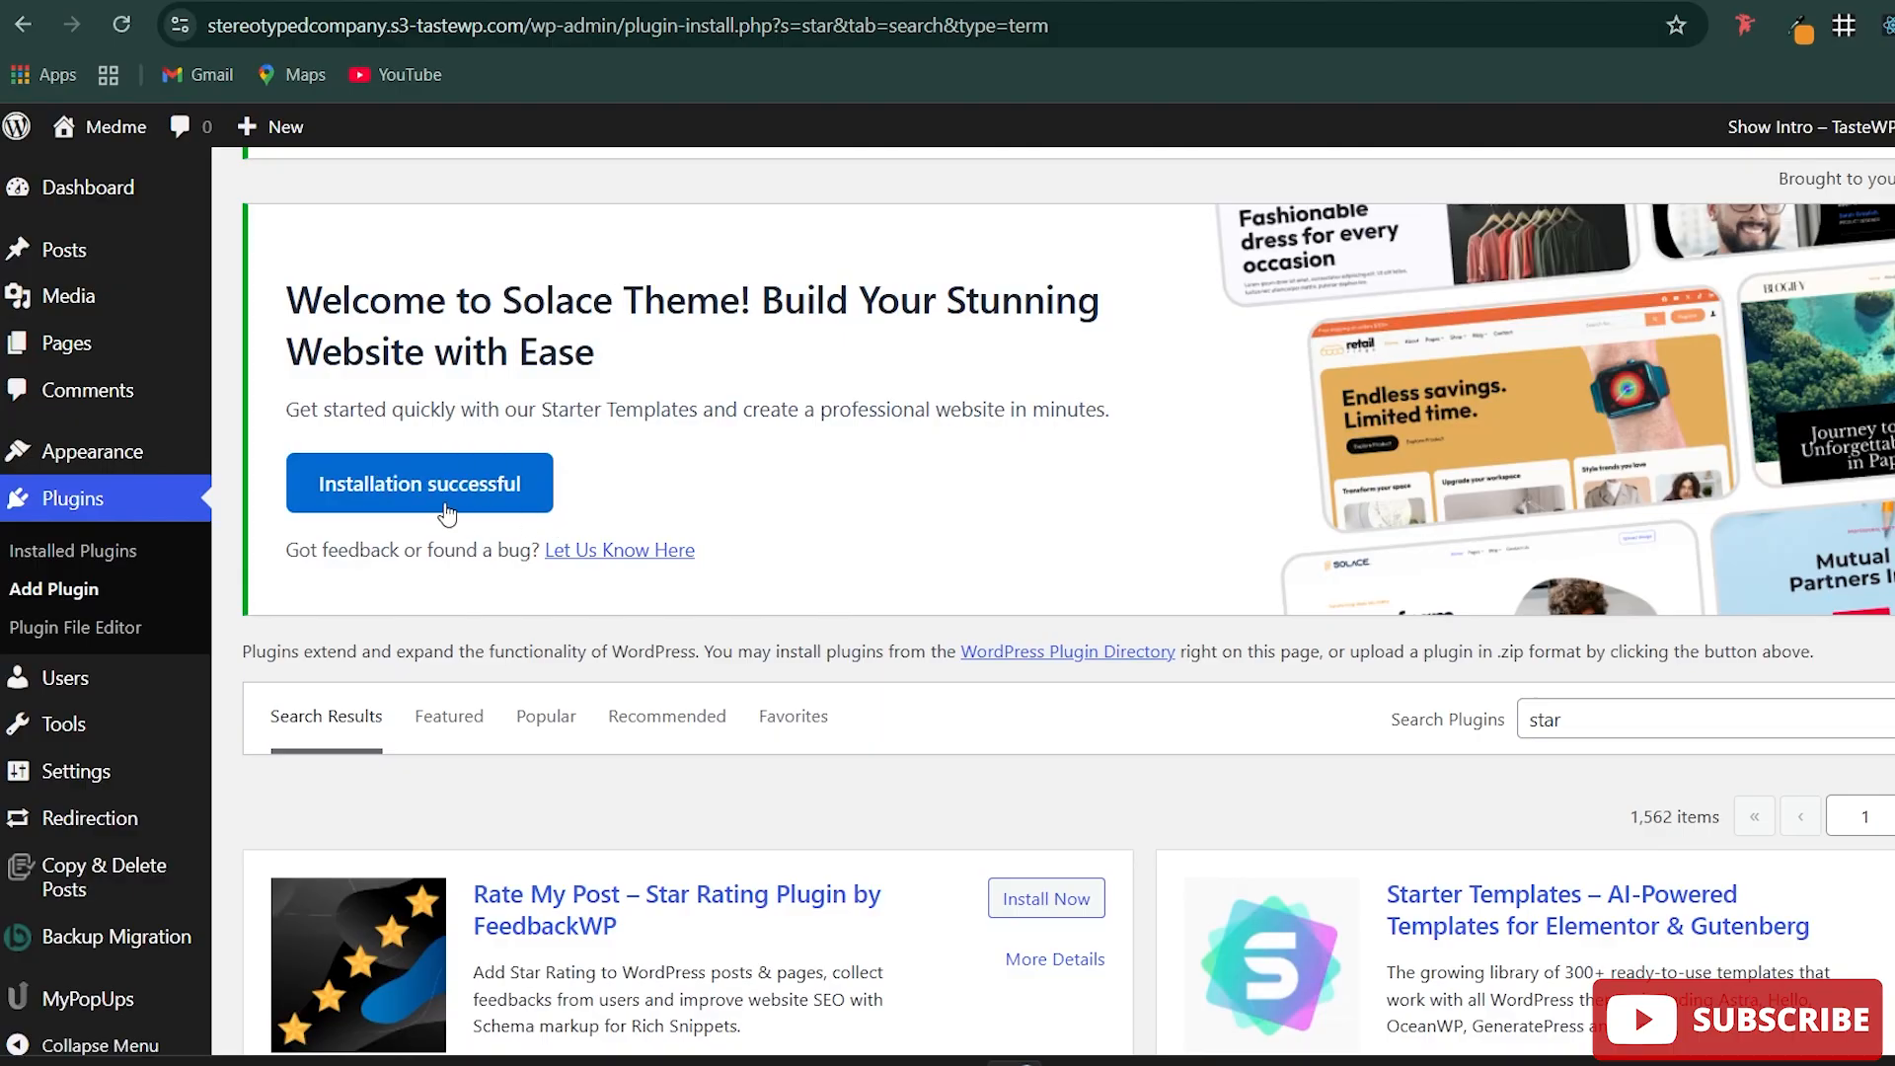
left_click(451, 494)
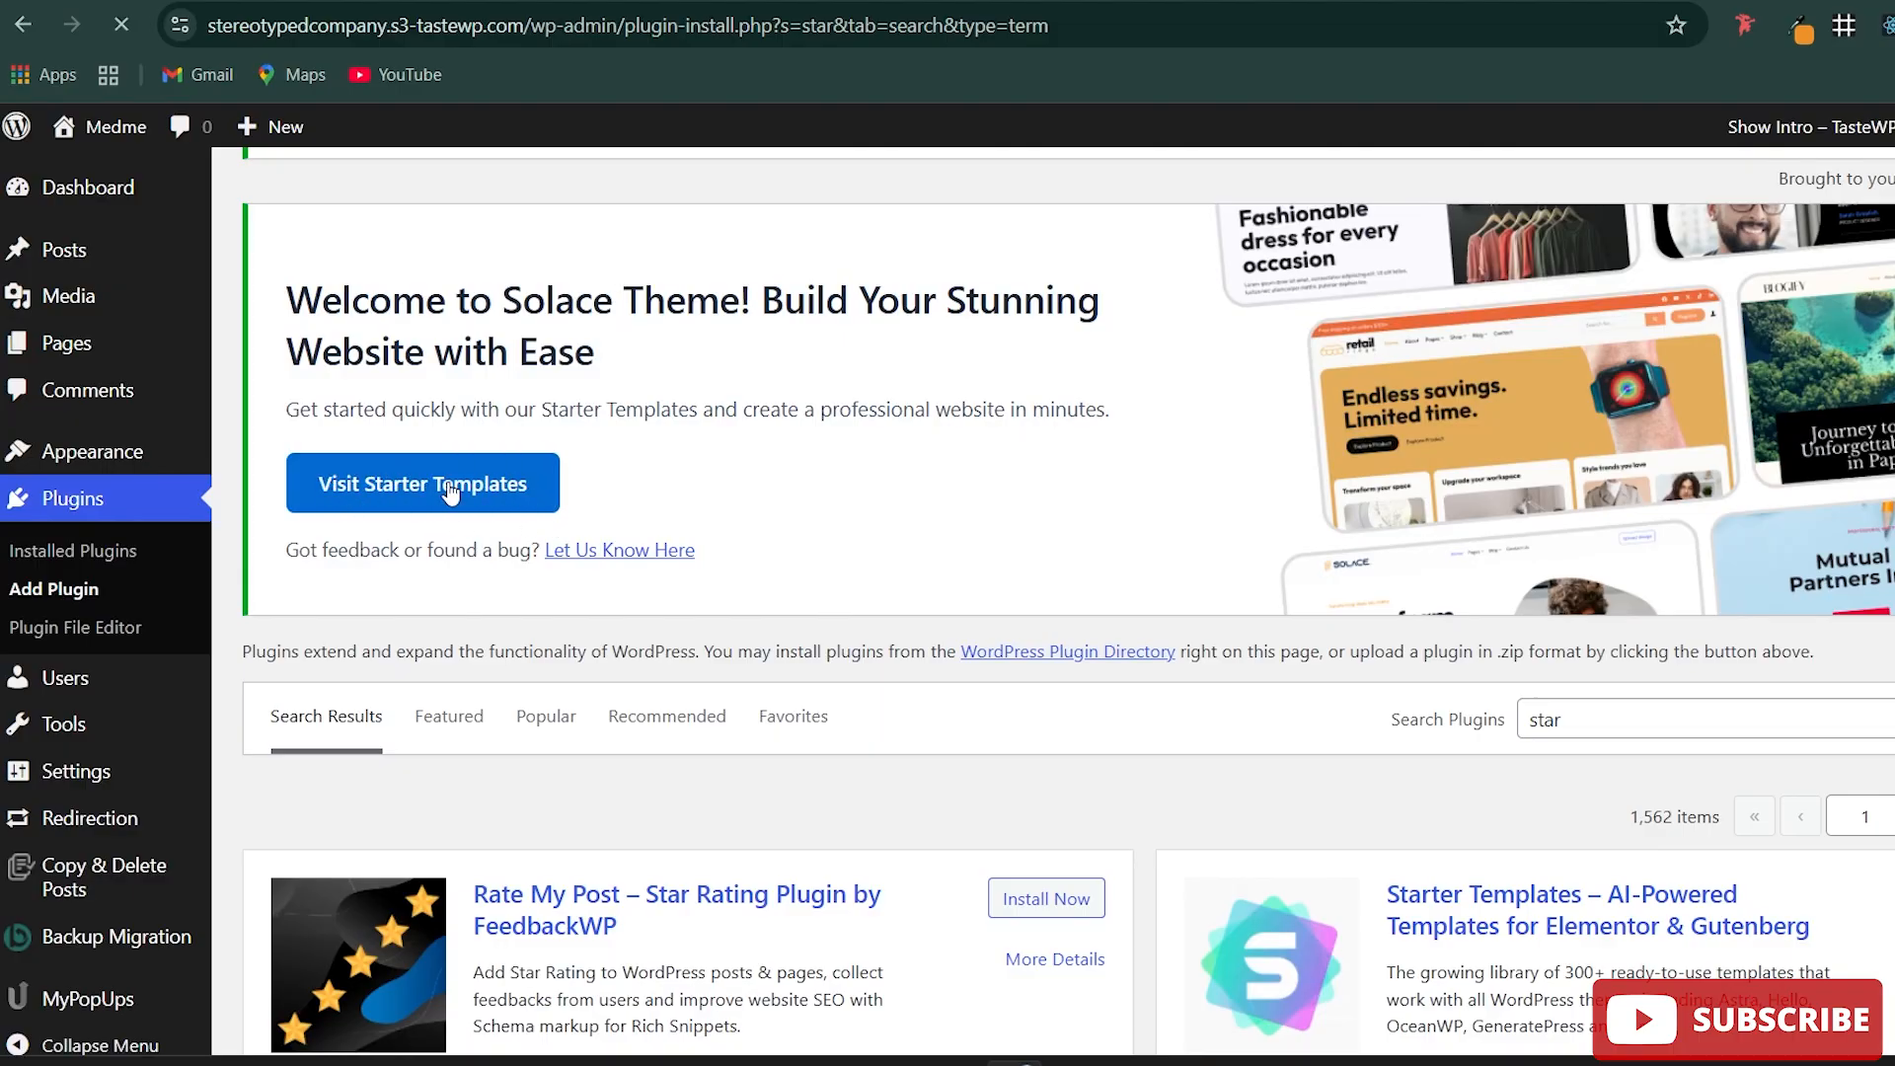
scroll(933, 562, "down", 3)
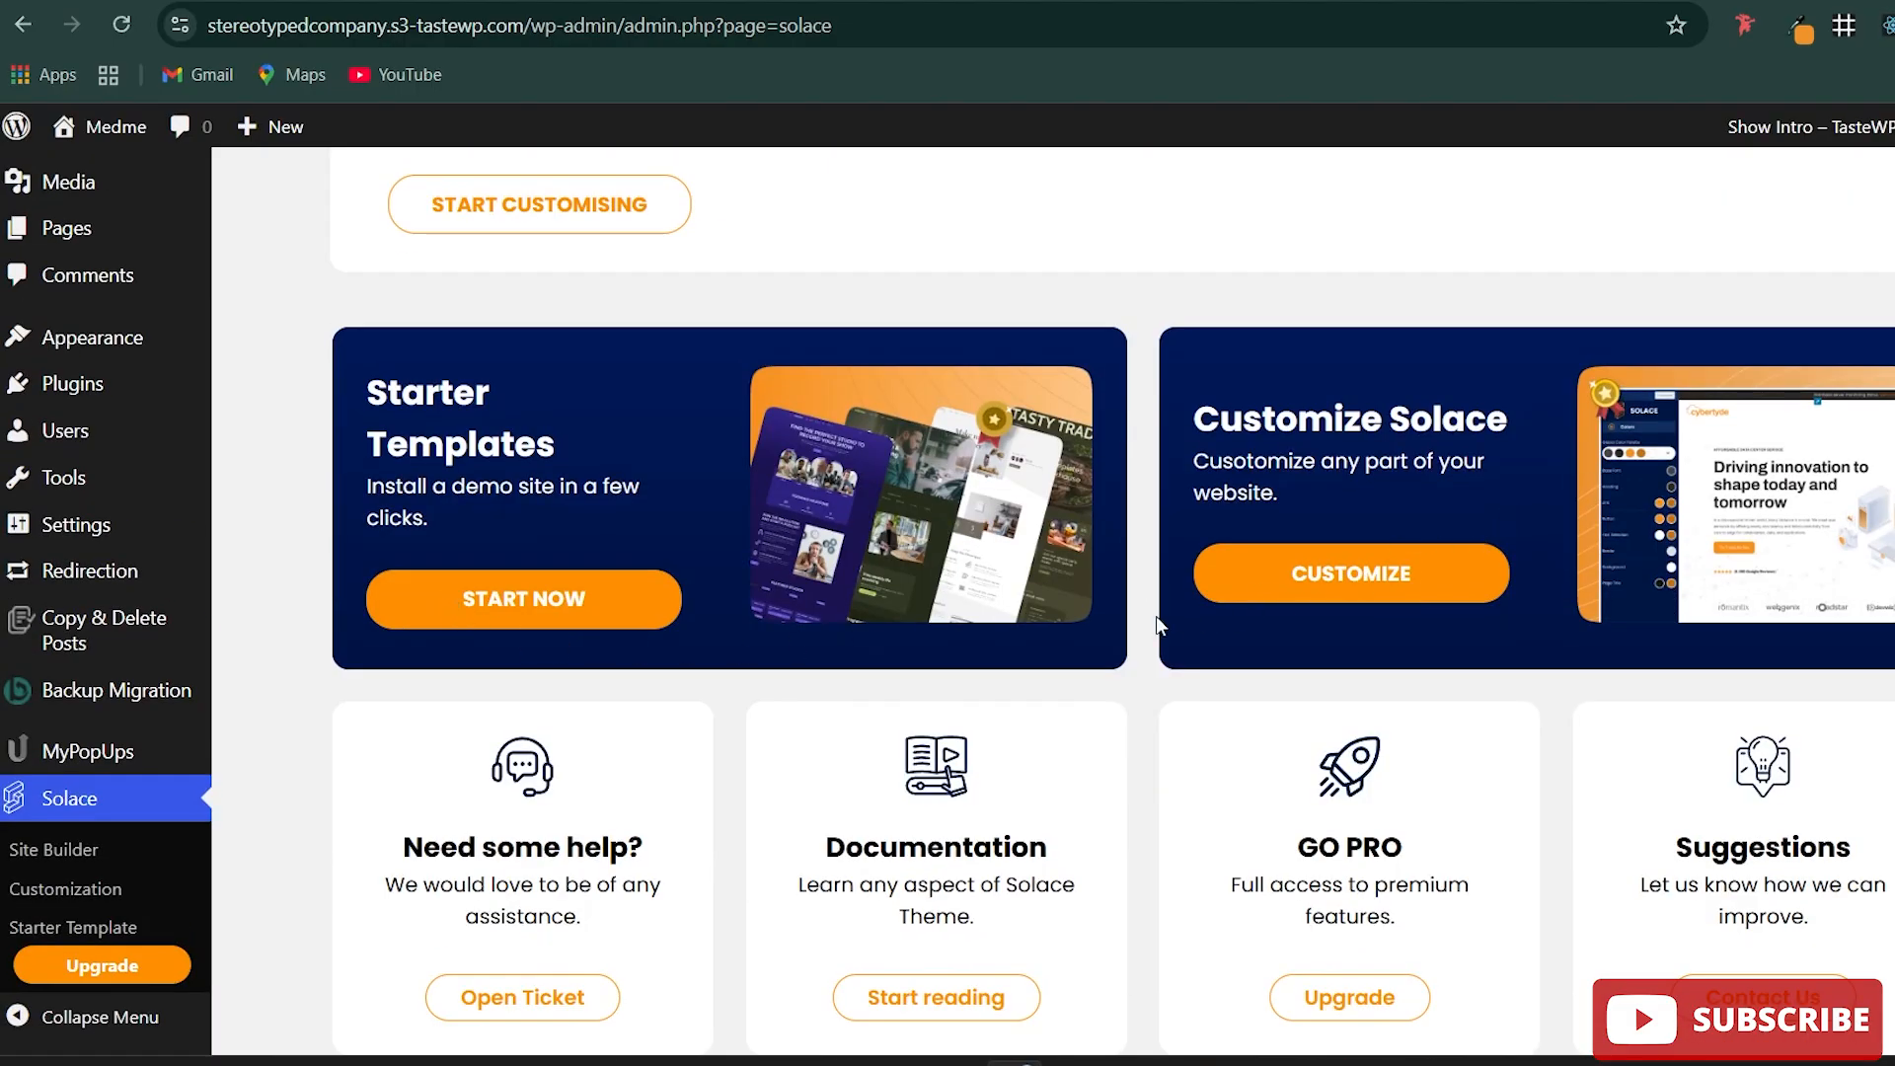
left_click(533, 612)
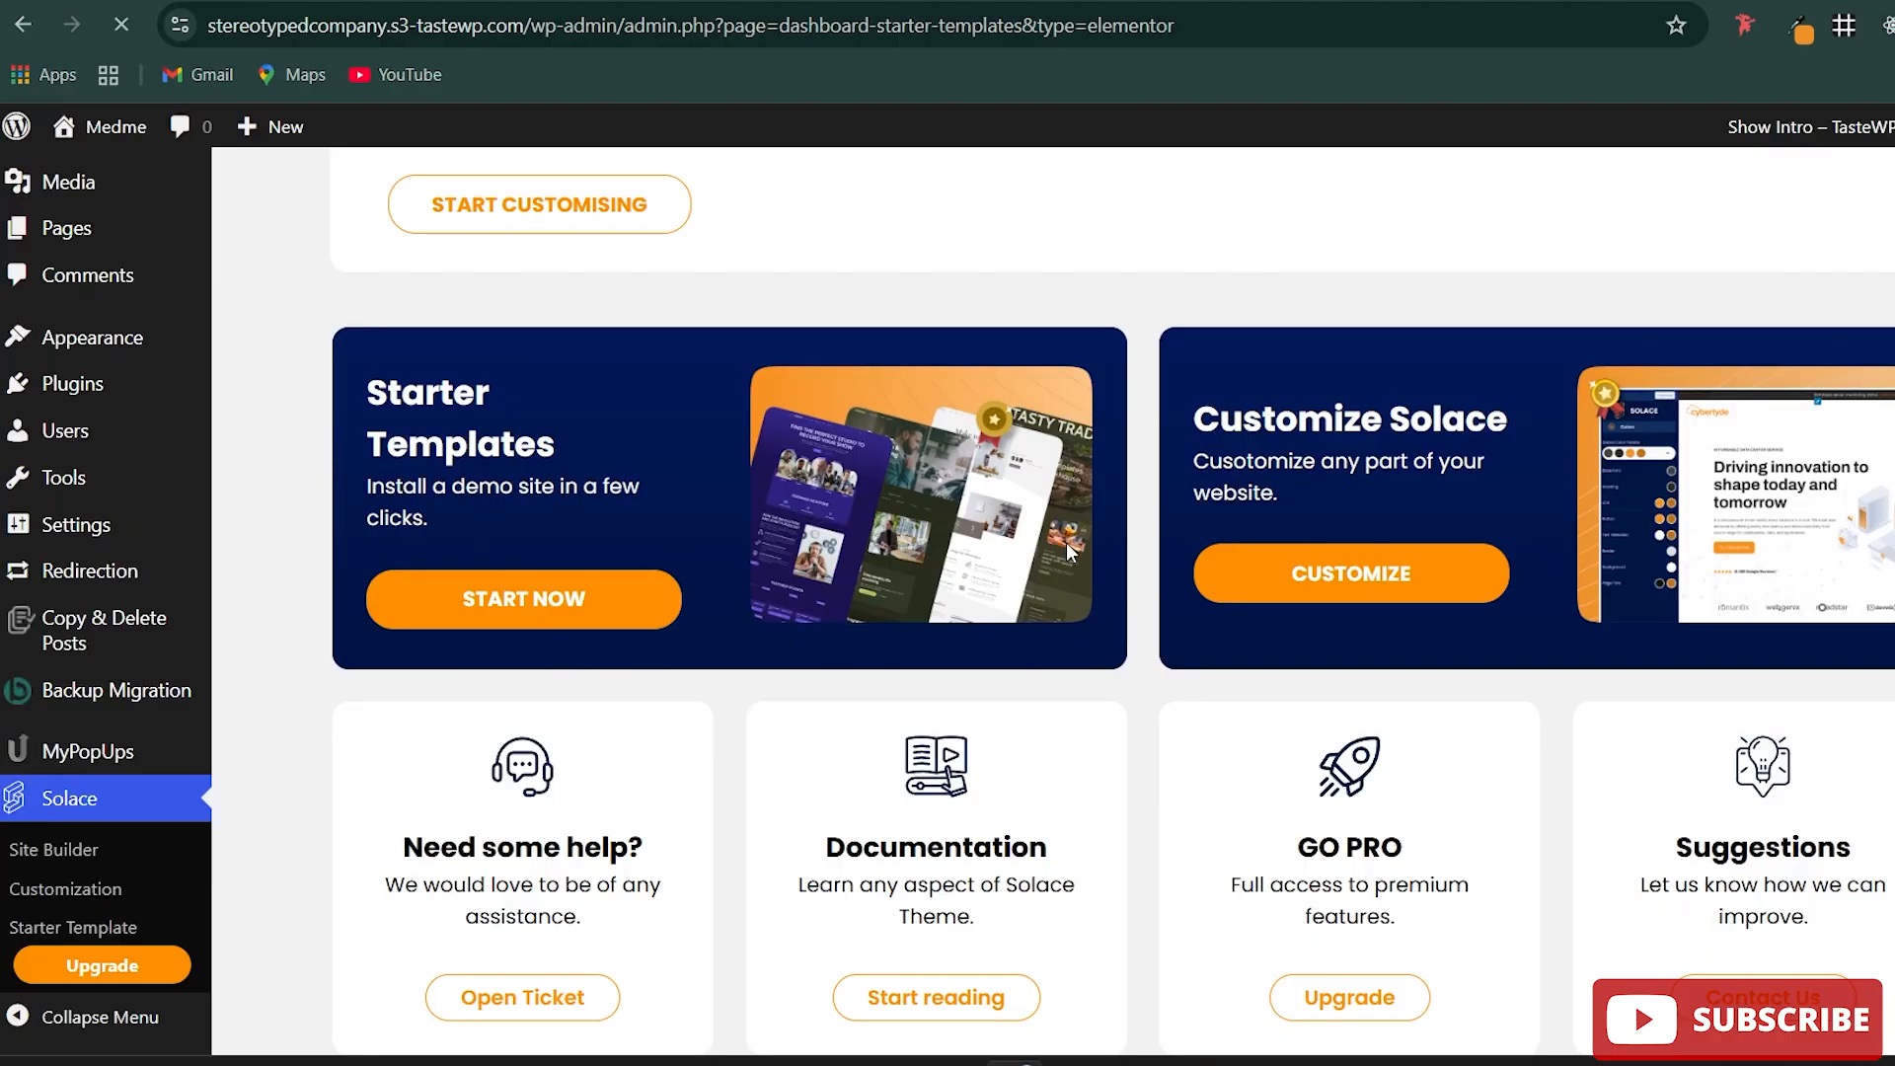
Step: Browse the Solace starter template library and filter it by the Health category
scroll(1096, 609, "down", 7)
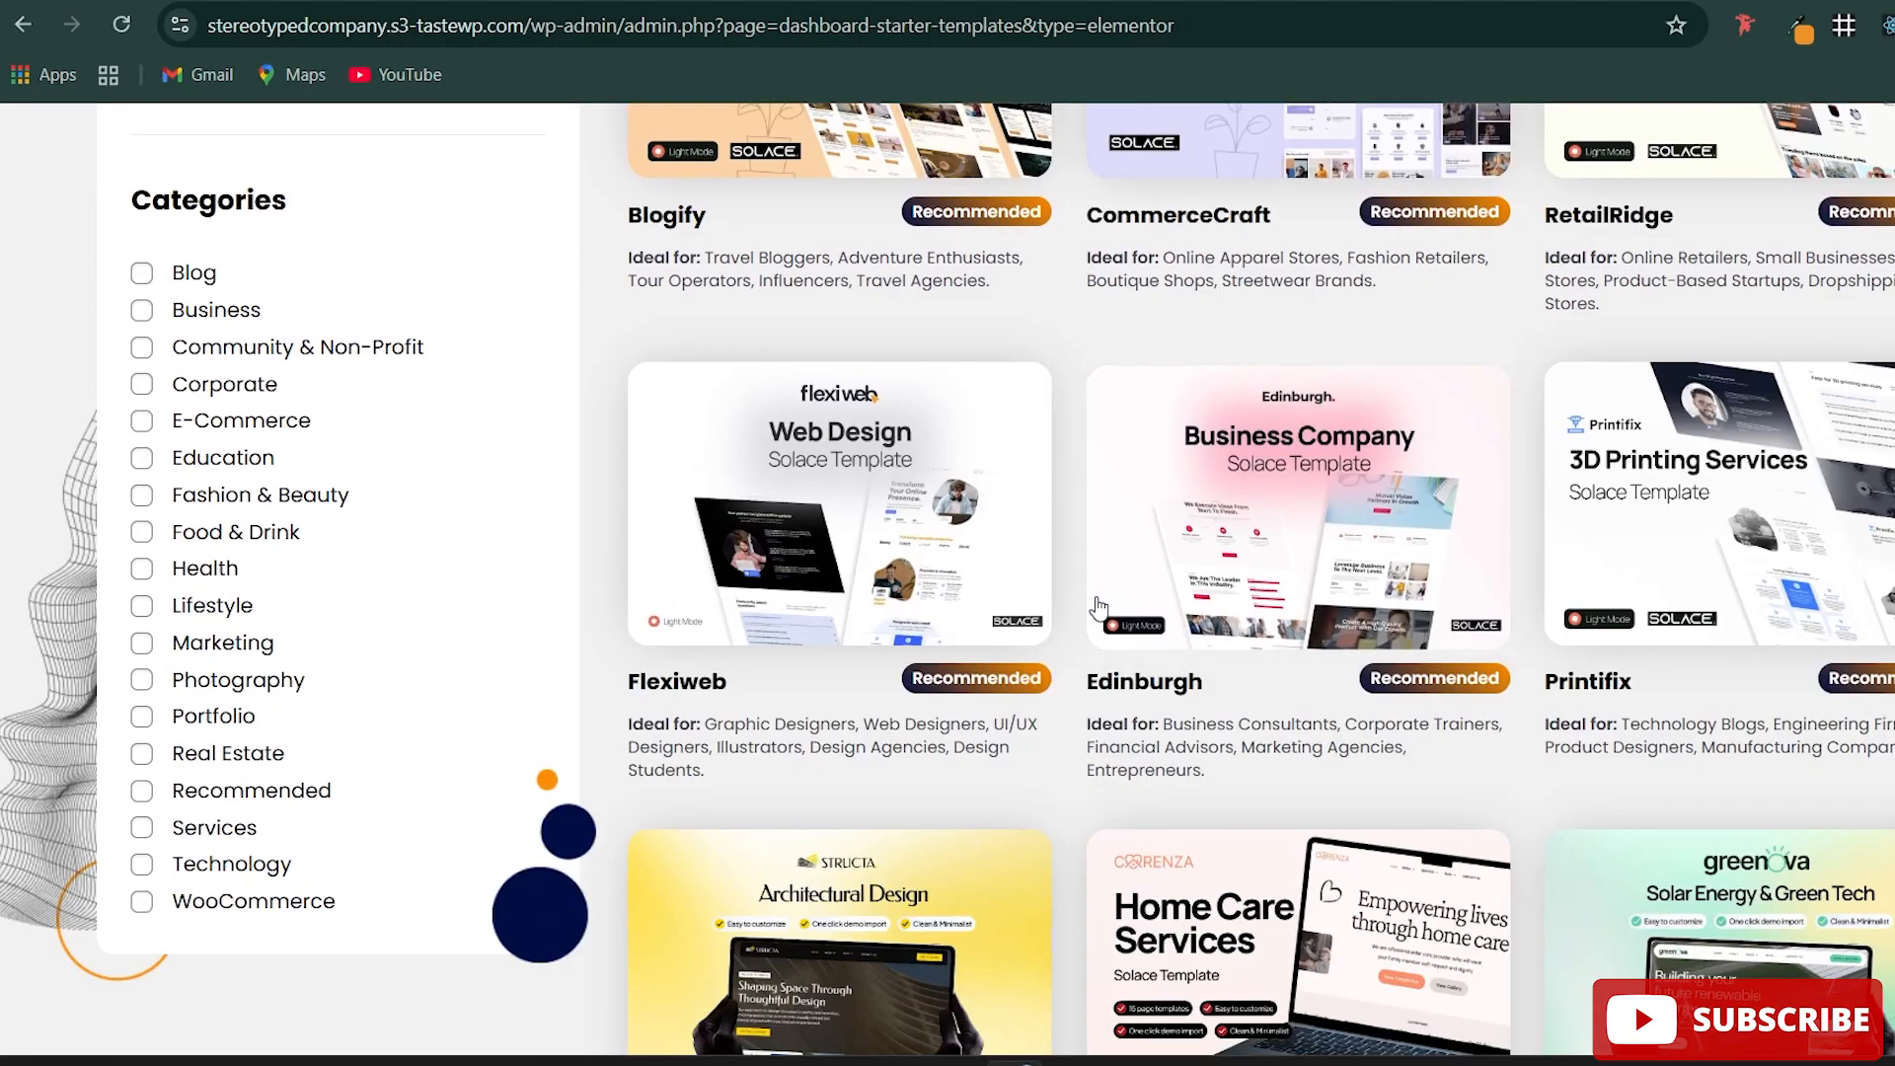
scroll(1097, 609, "up", 5)
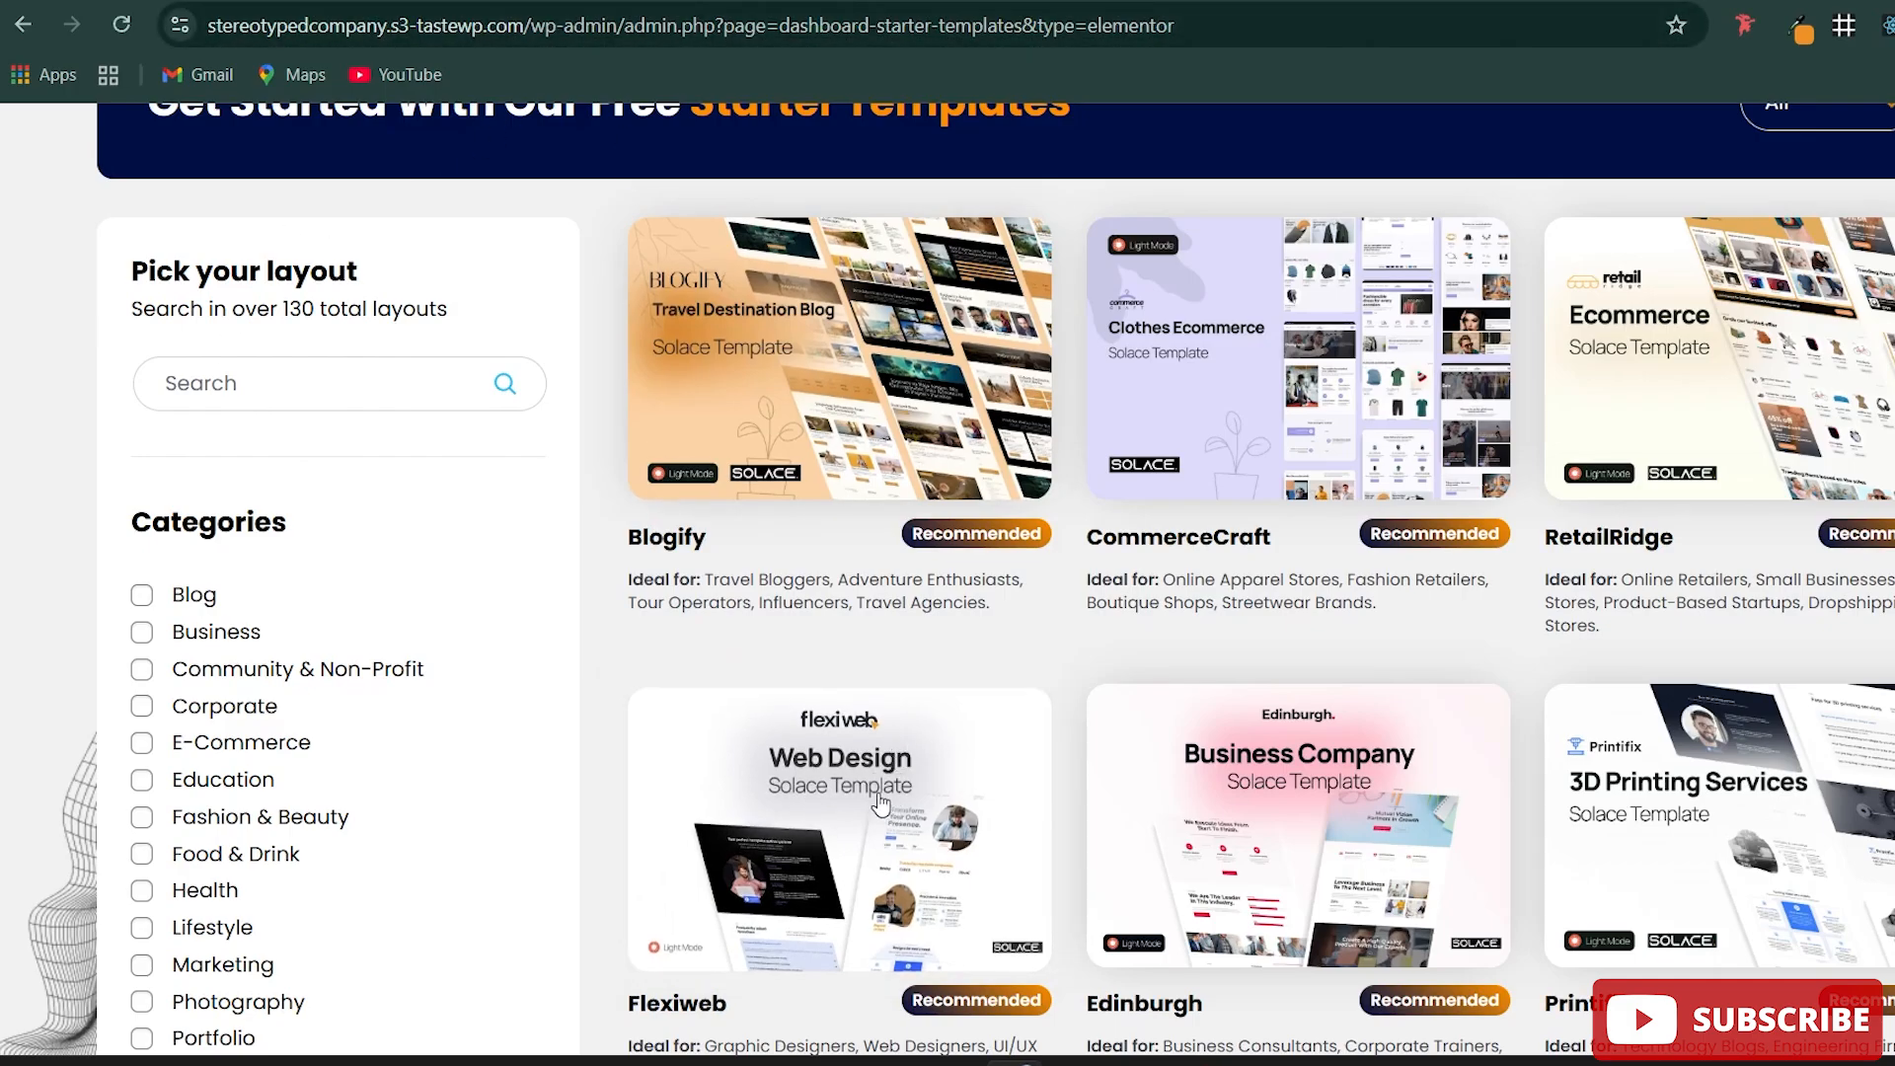
scroll(893, 769, "up", 3)
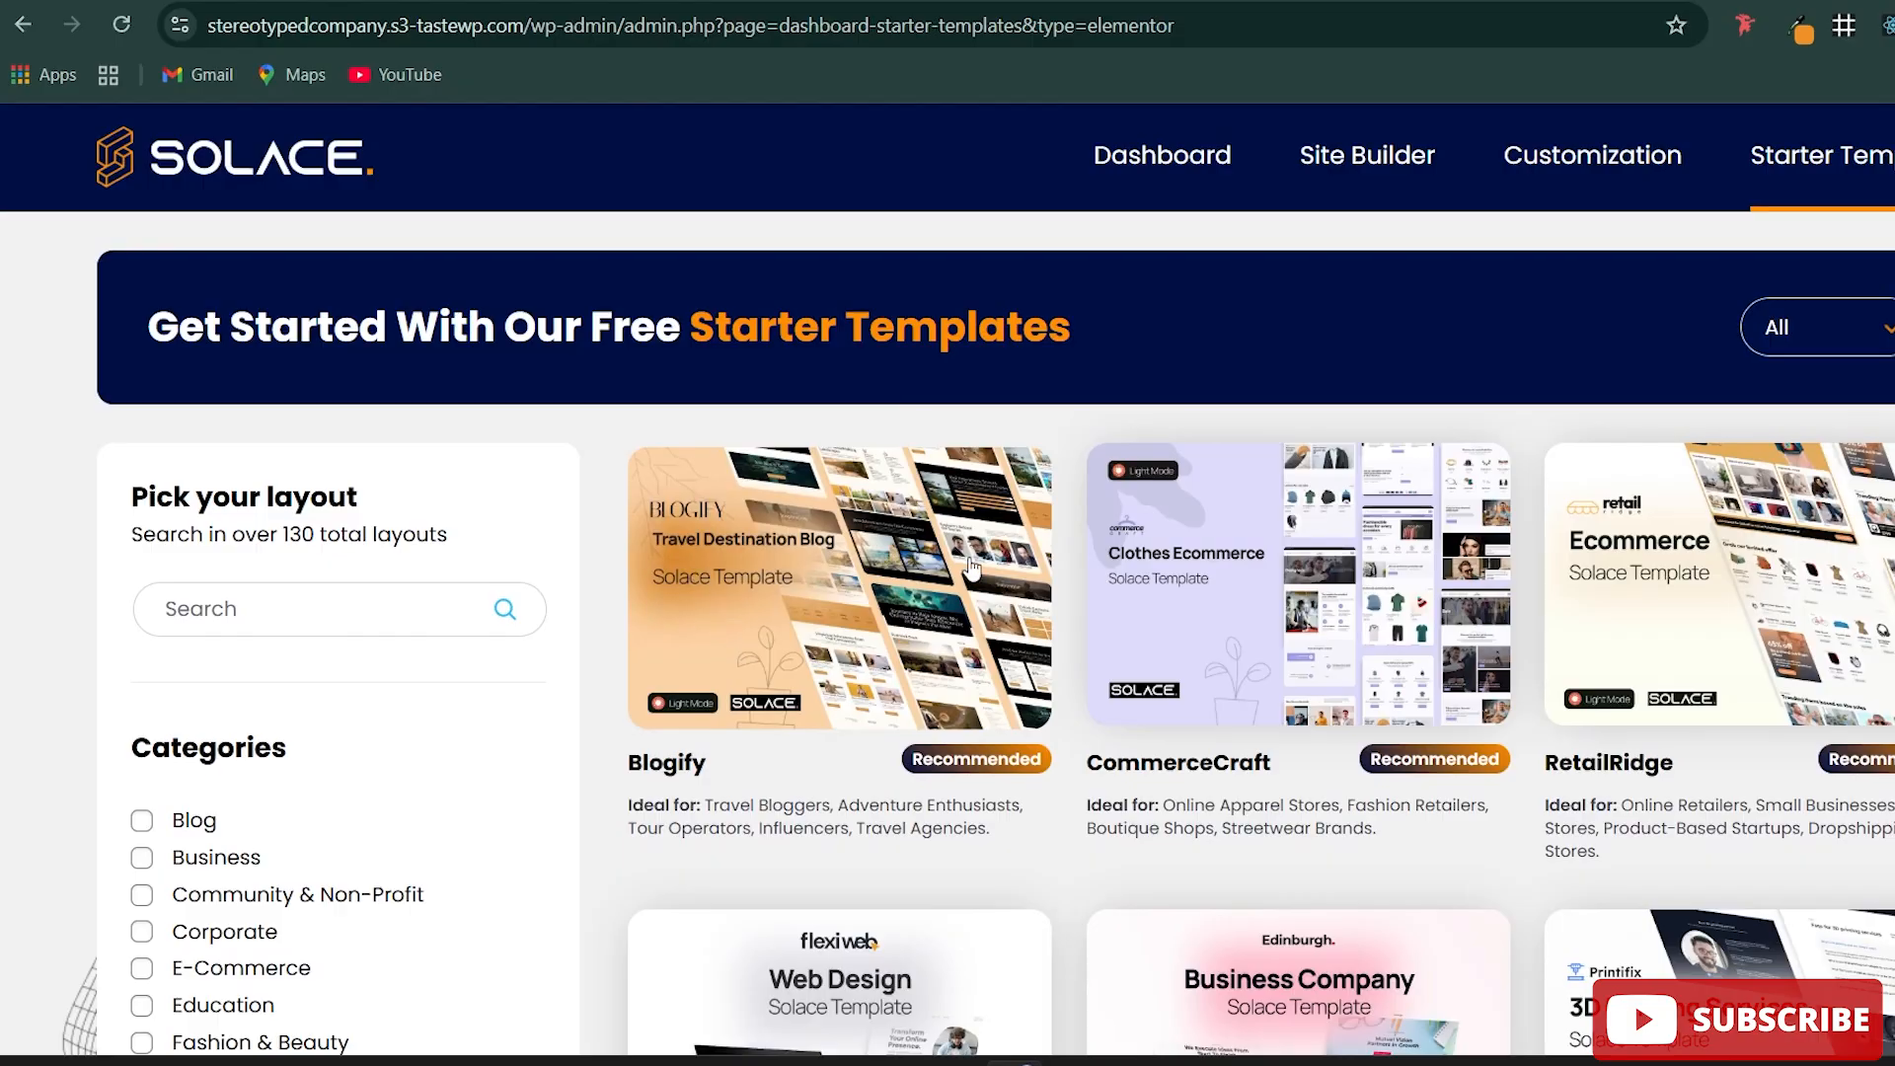
scroll(970, 566, "down", 3)
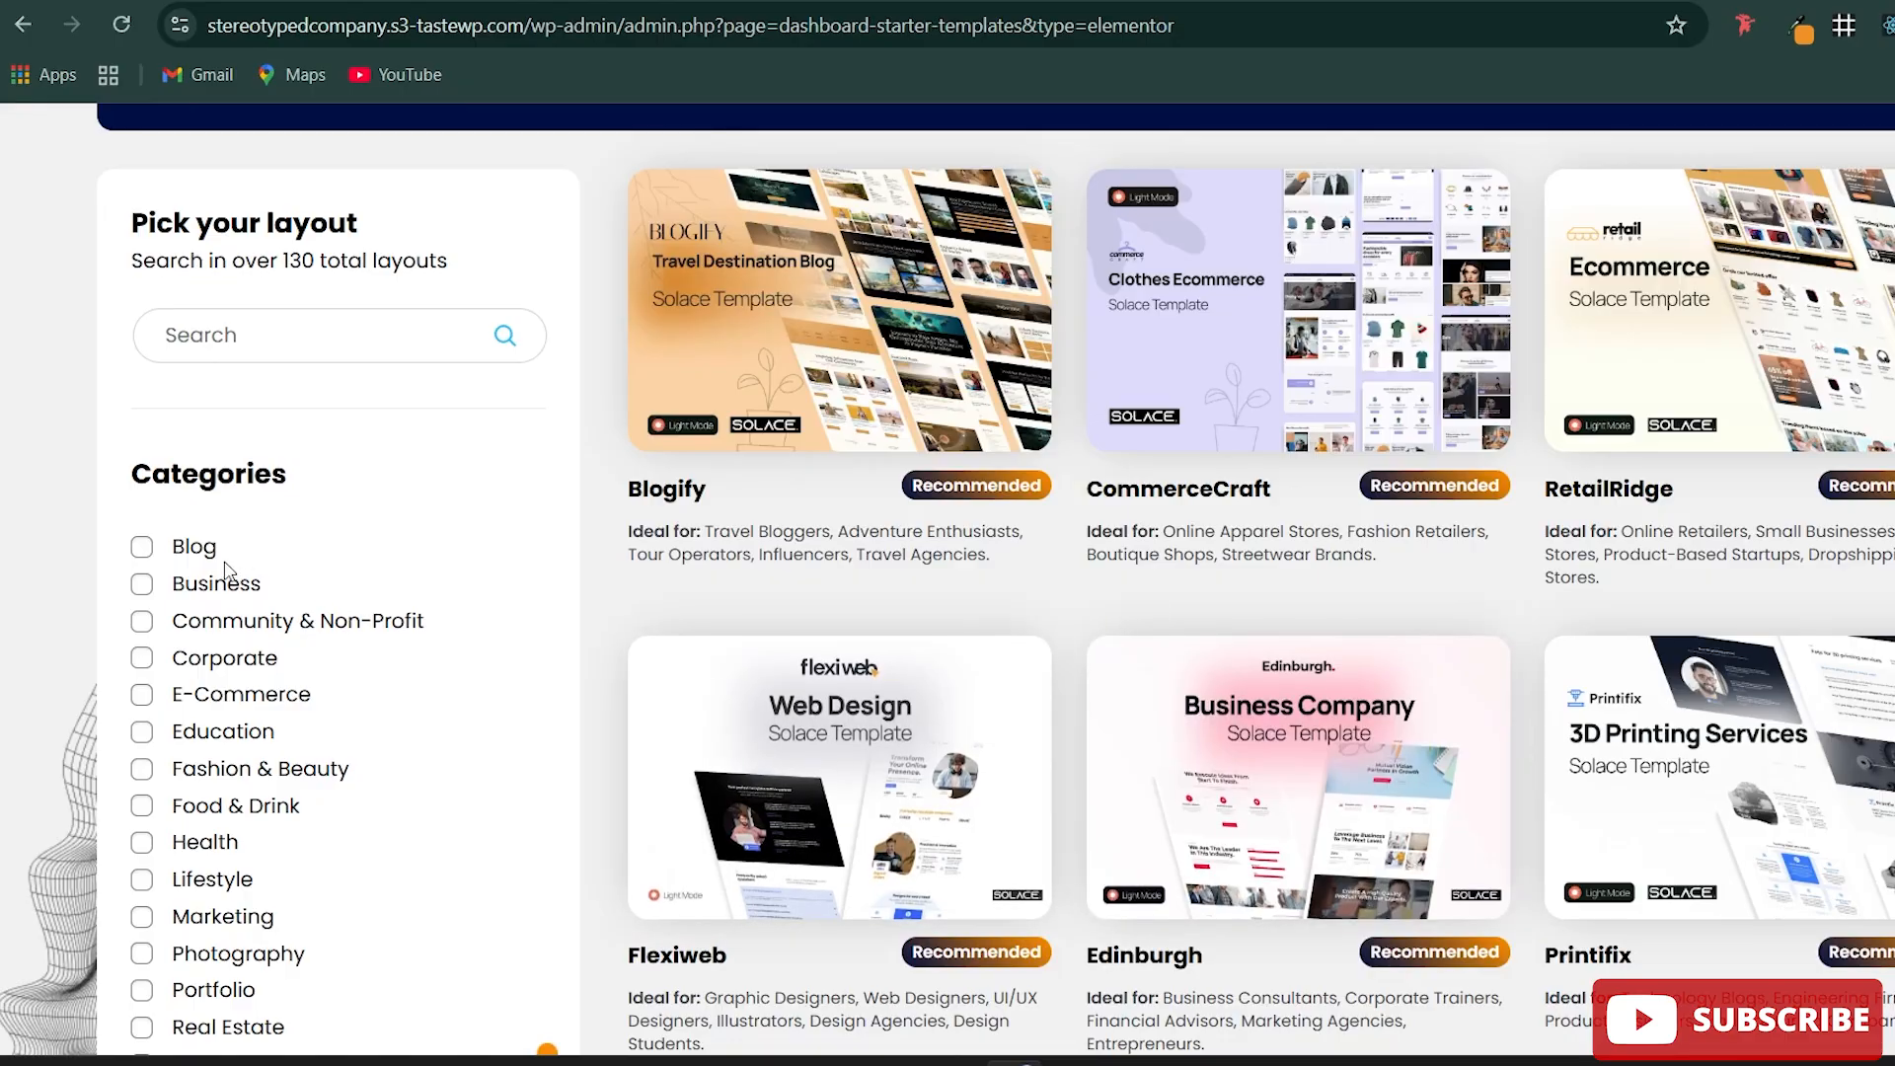
left_click(141, 842)
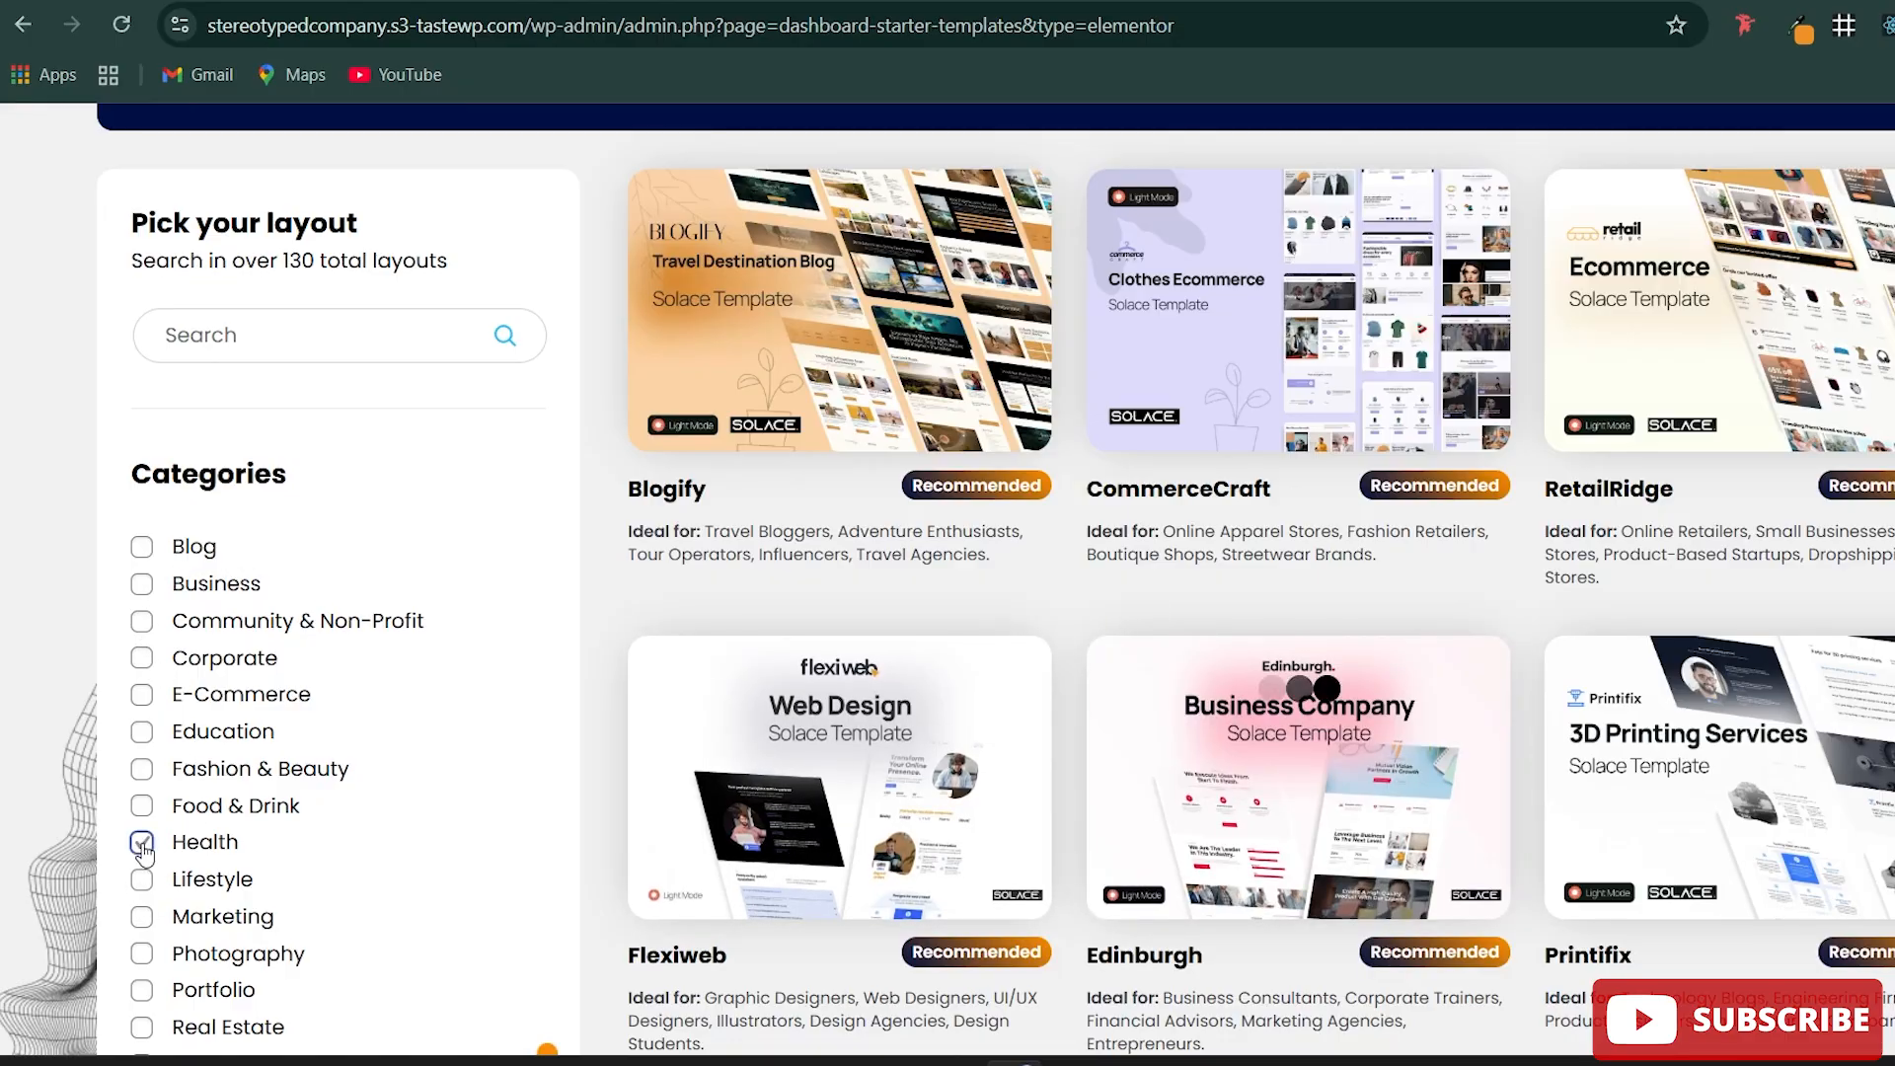
Step: Review the Health category templates and limit the list to free ones
scroll(148, 572, "down", 3)
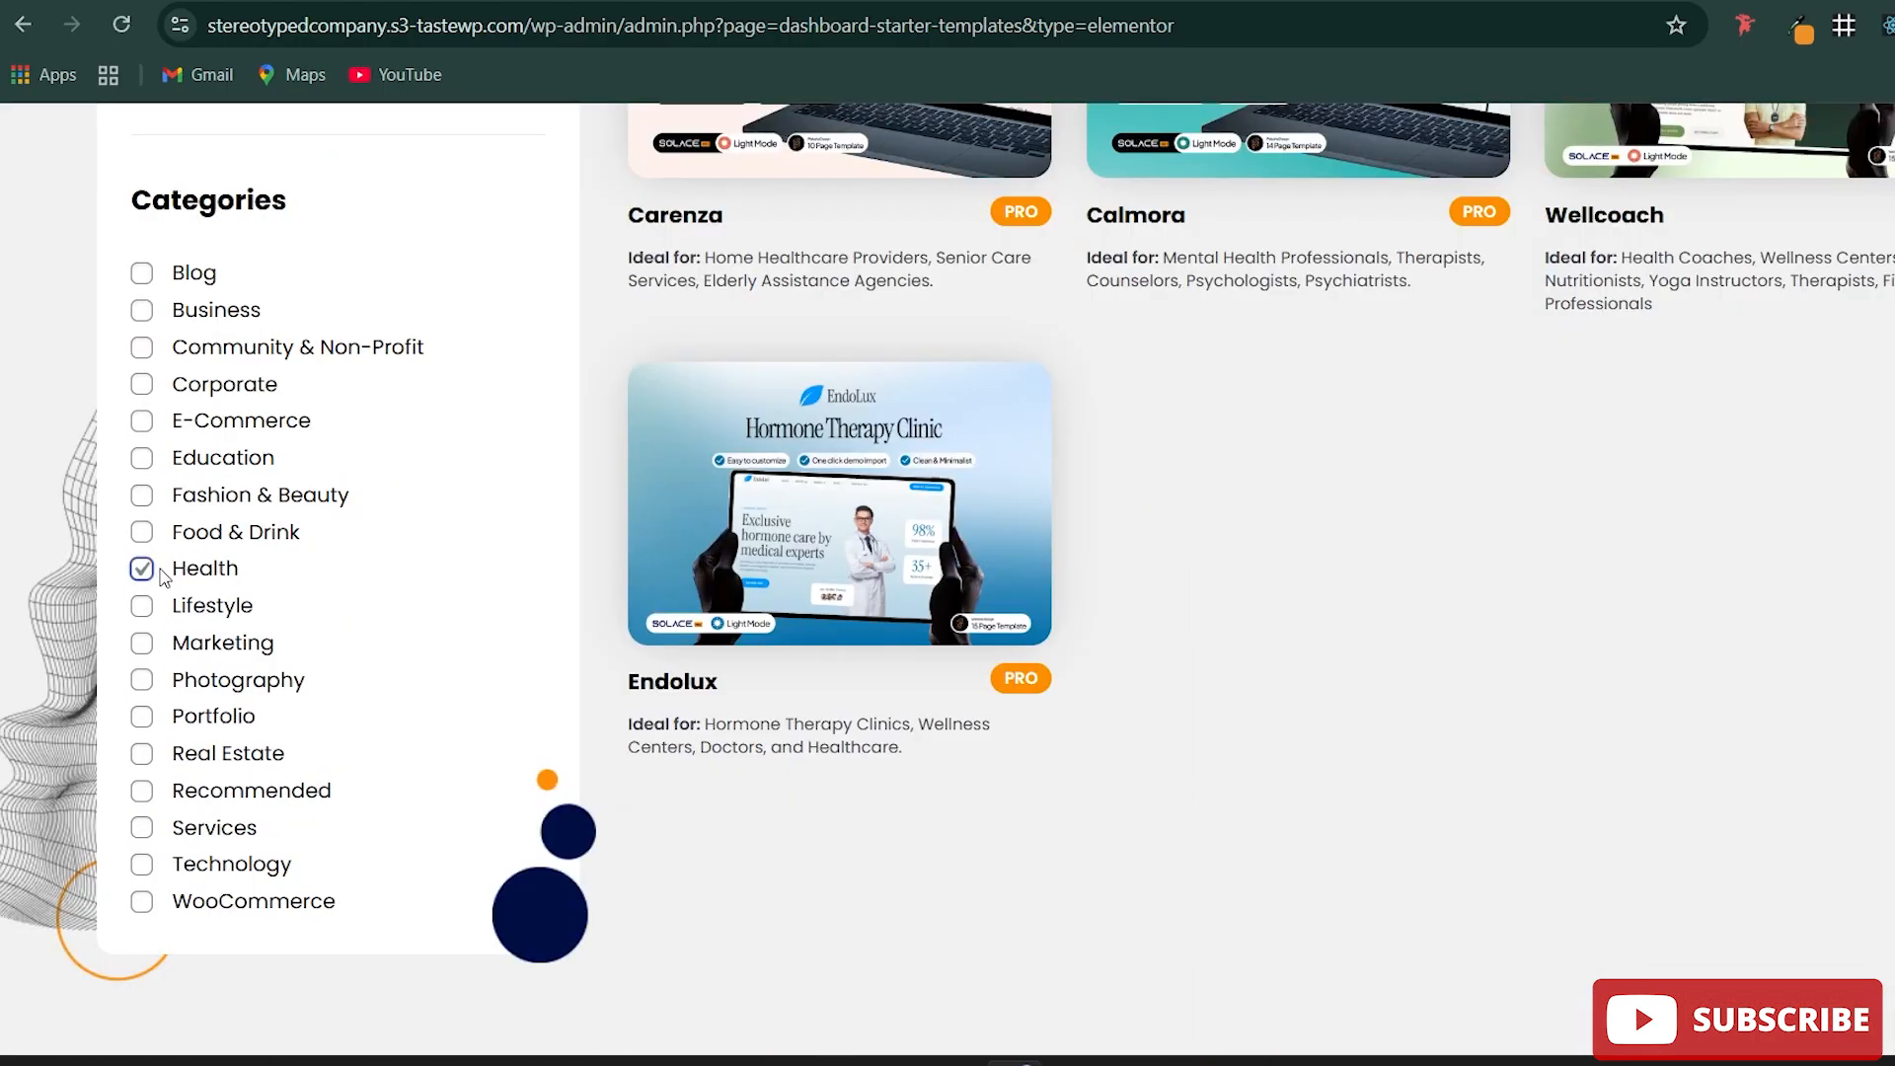
scroll(556, 605, "up", 5)
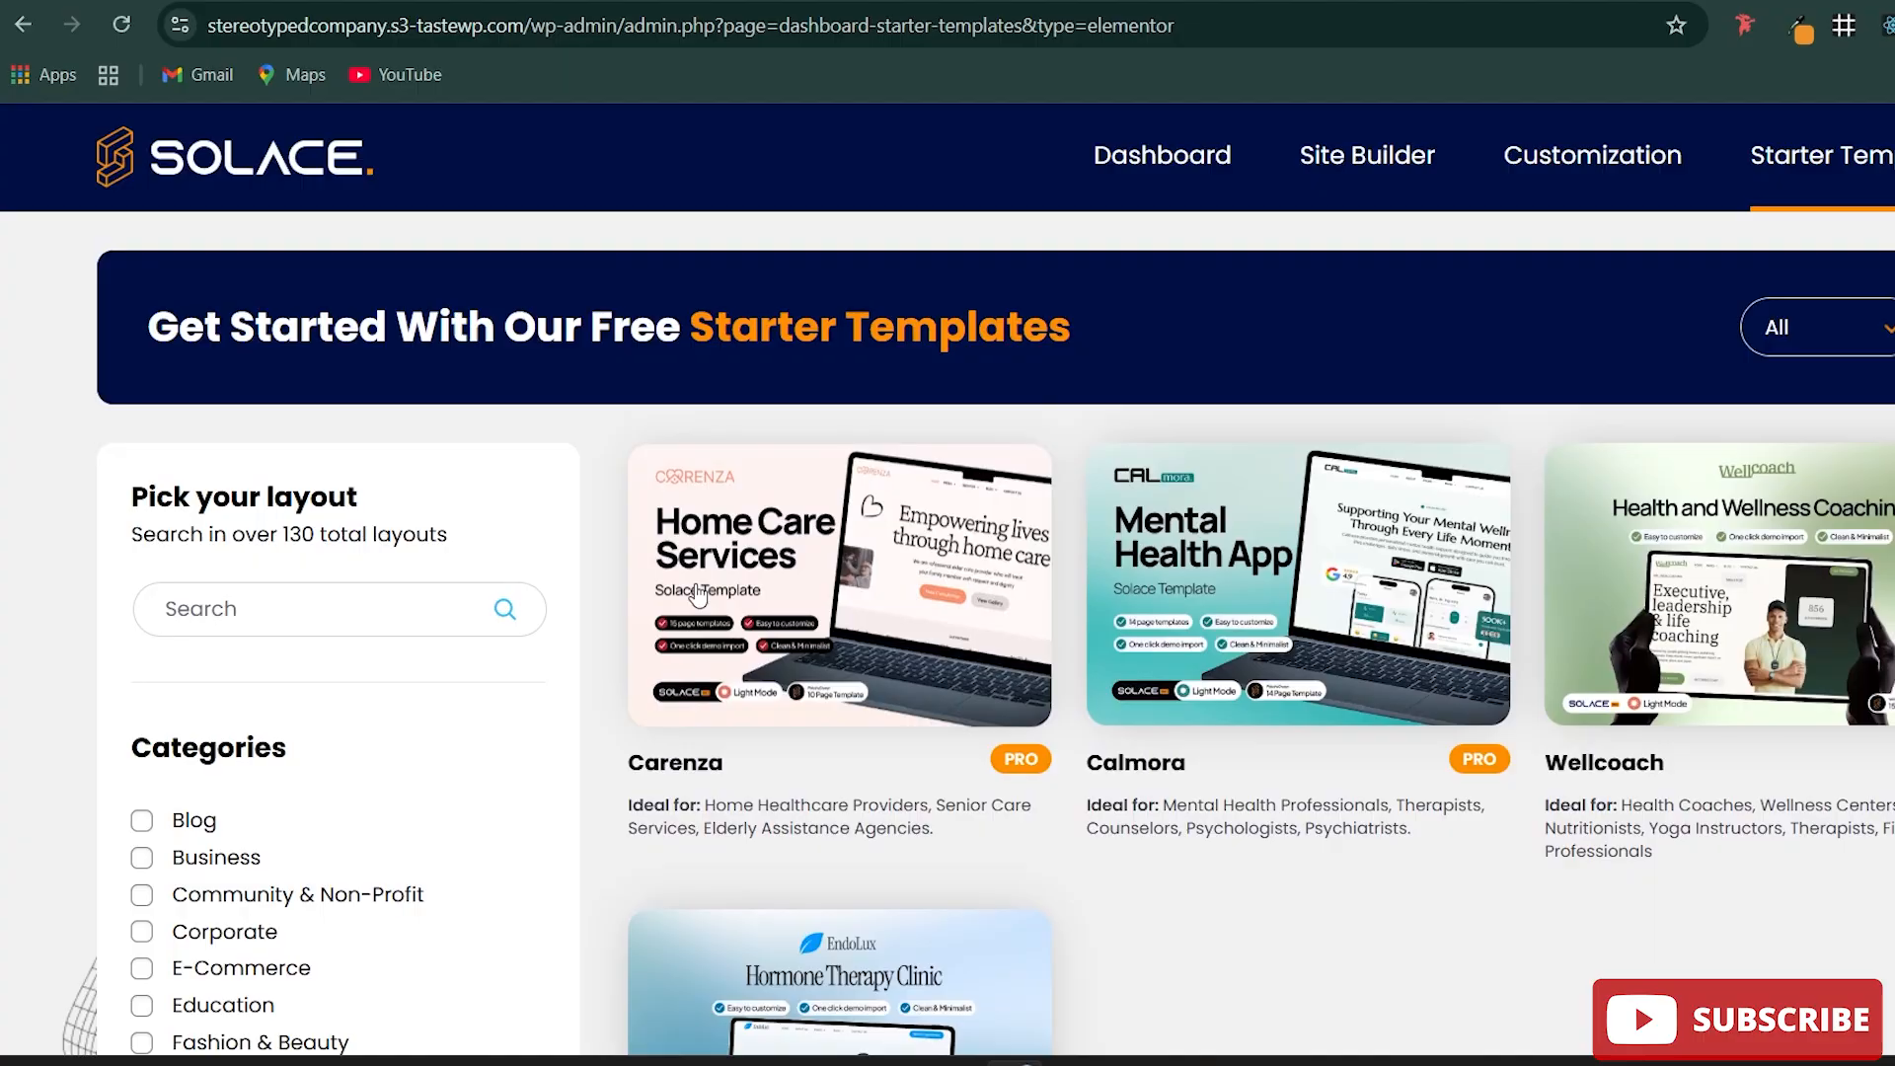
scroll(1210, 520, "down", 1)
scroll(1210, 521, "down", 1)
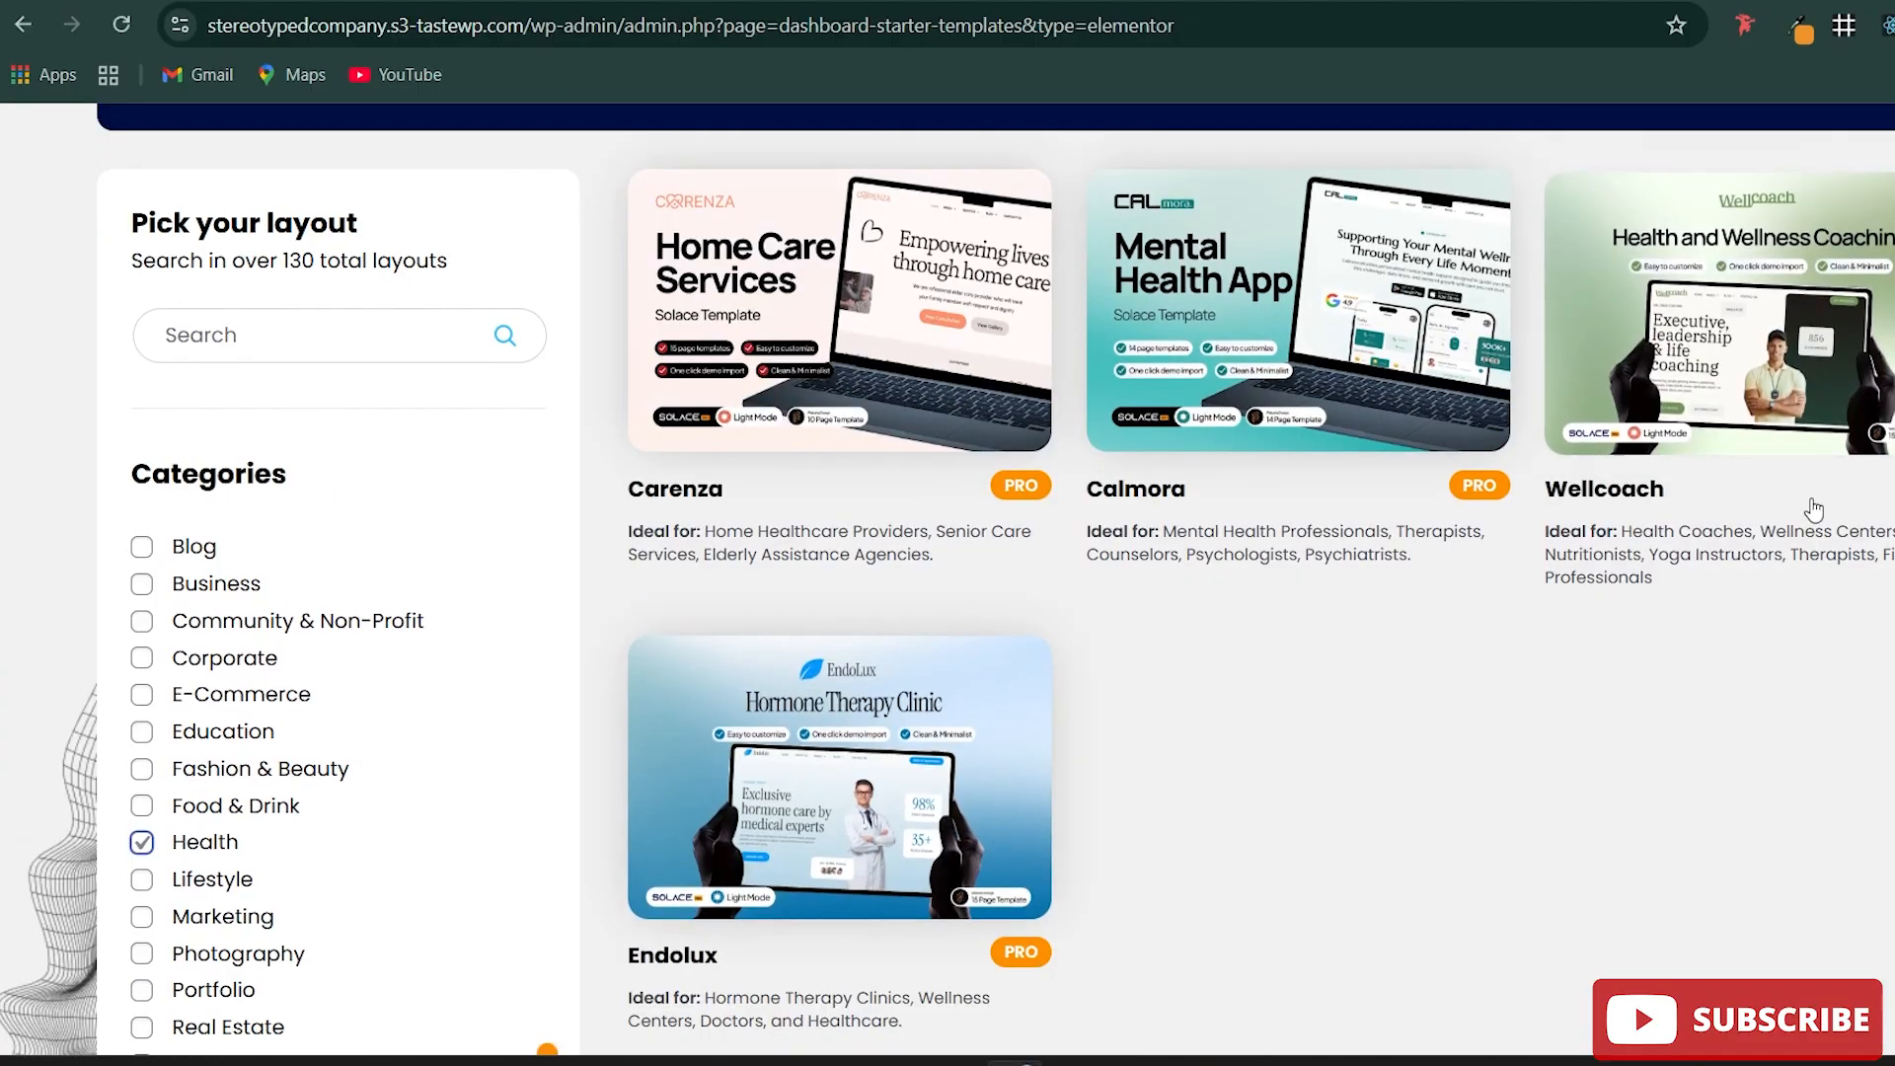
scroll(1708, 716, "up", 3)
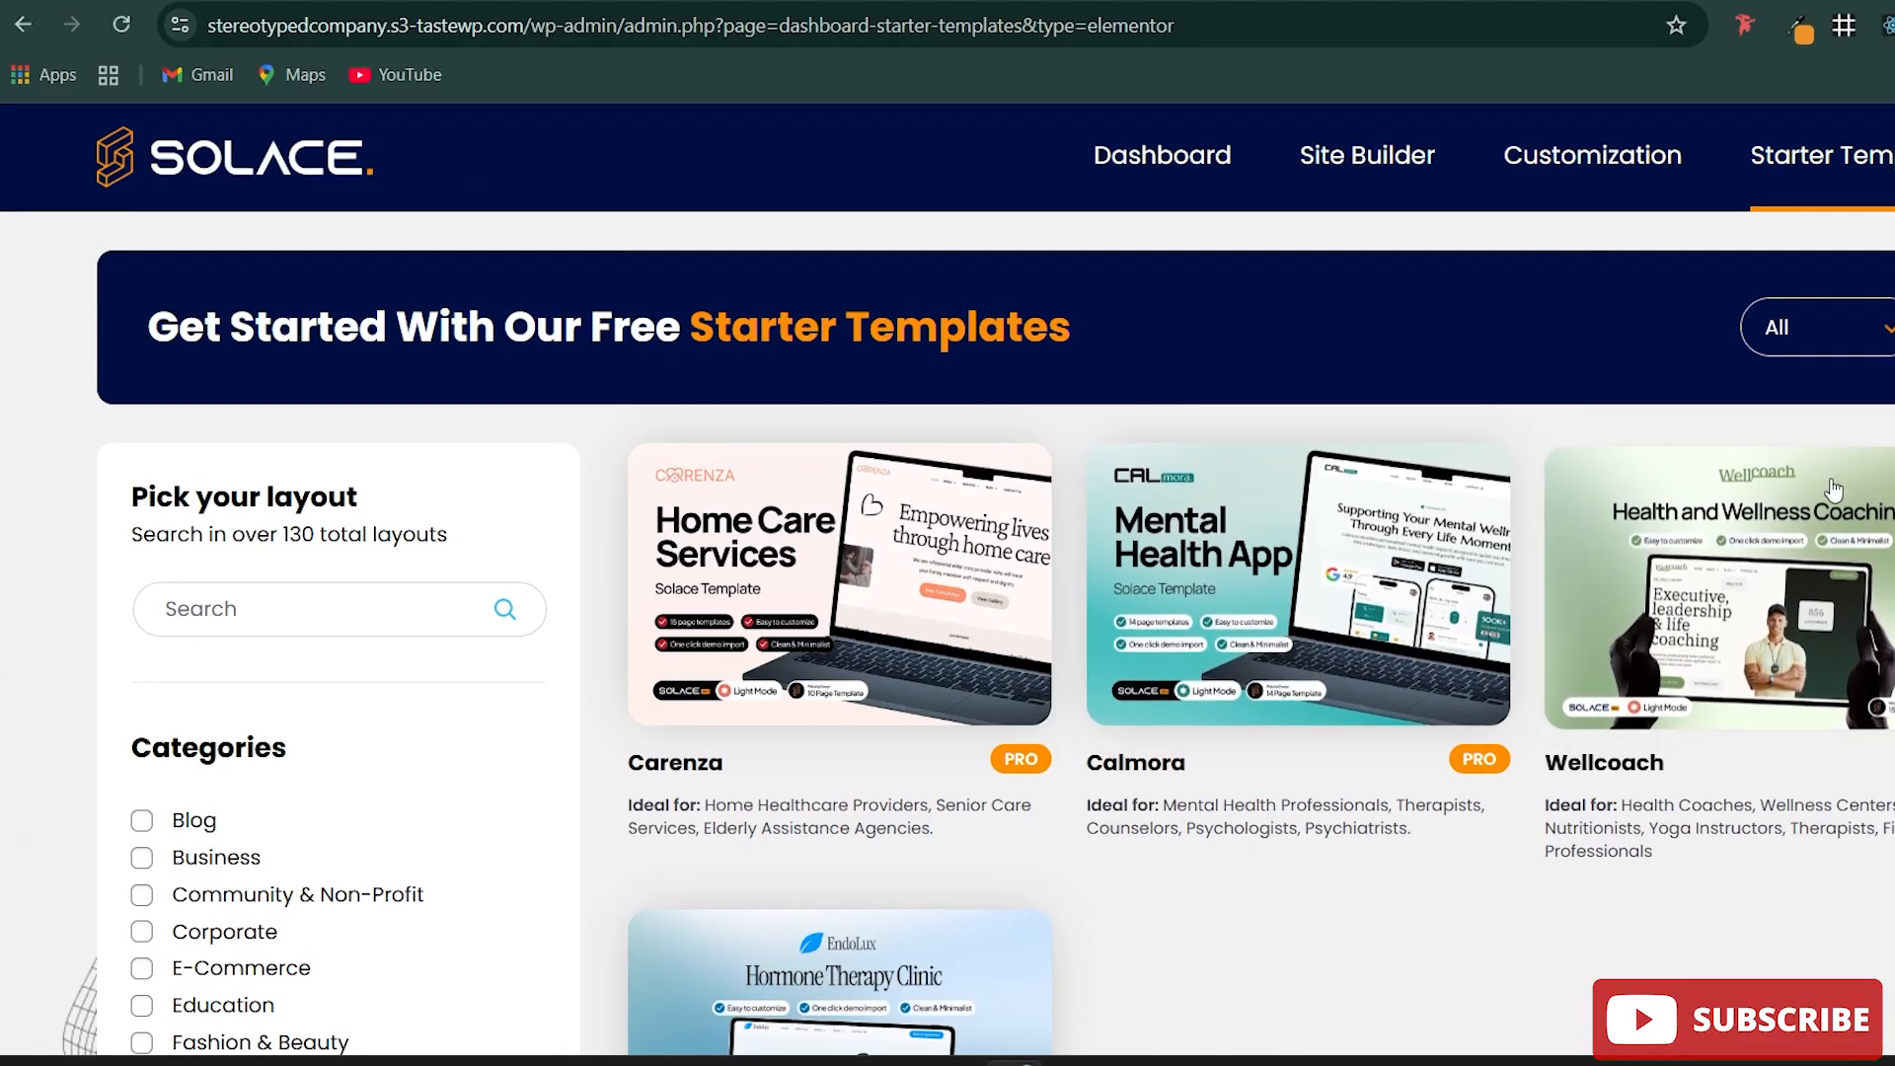
left_click(1865, 348)
left_click(1757, 418)
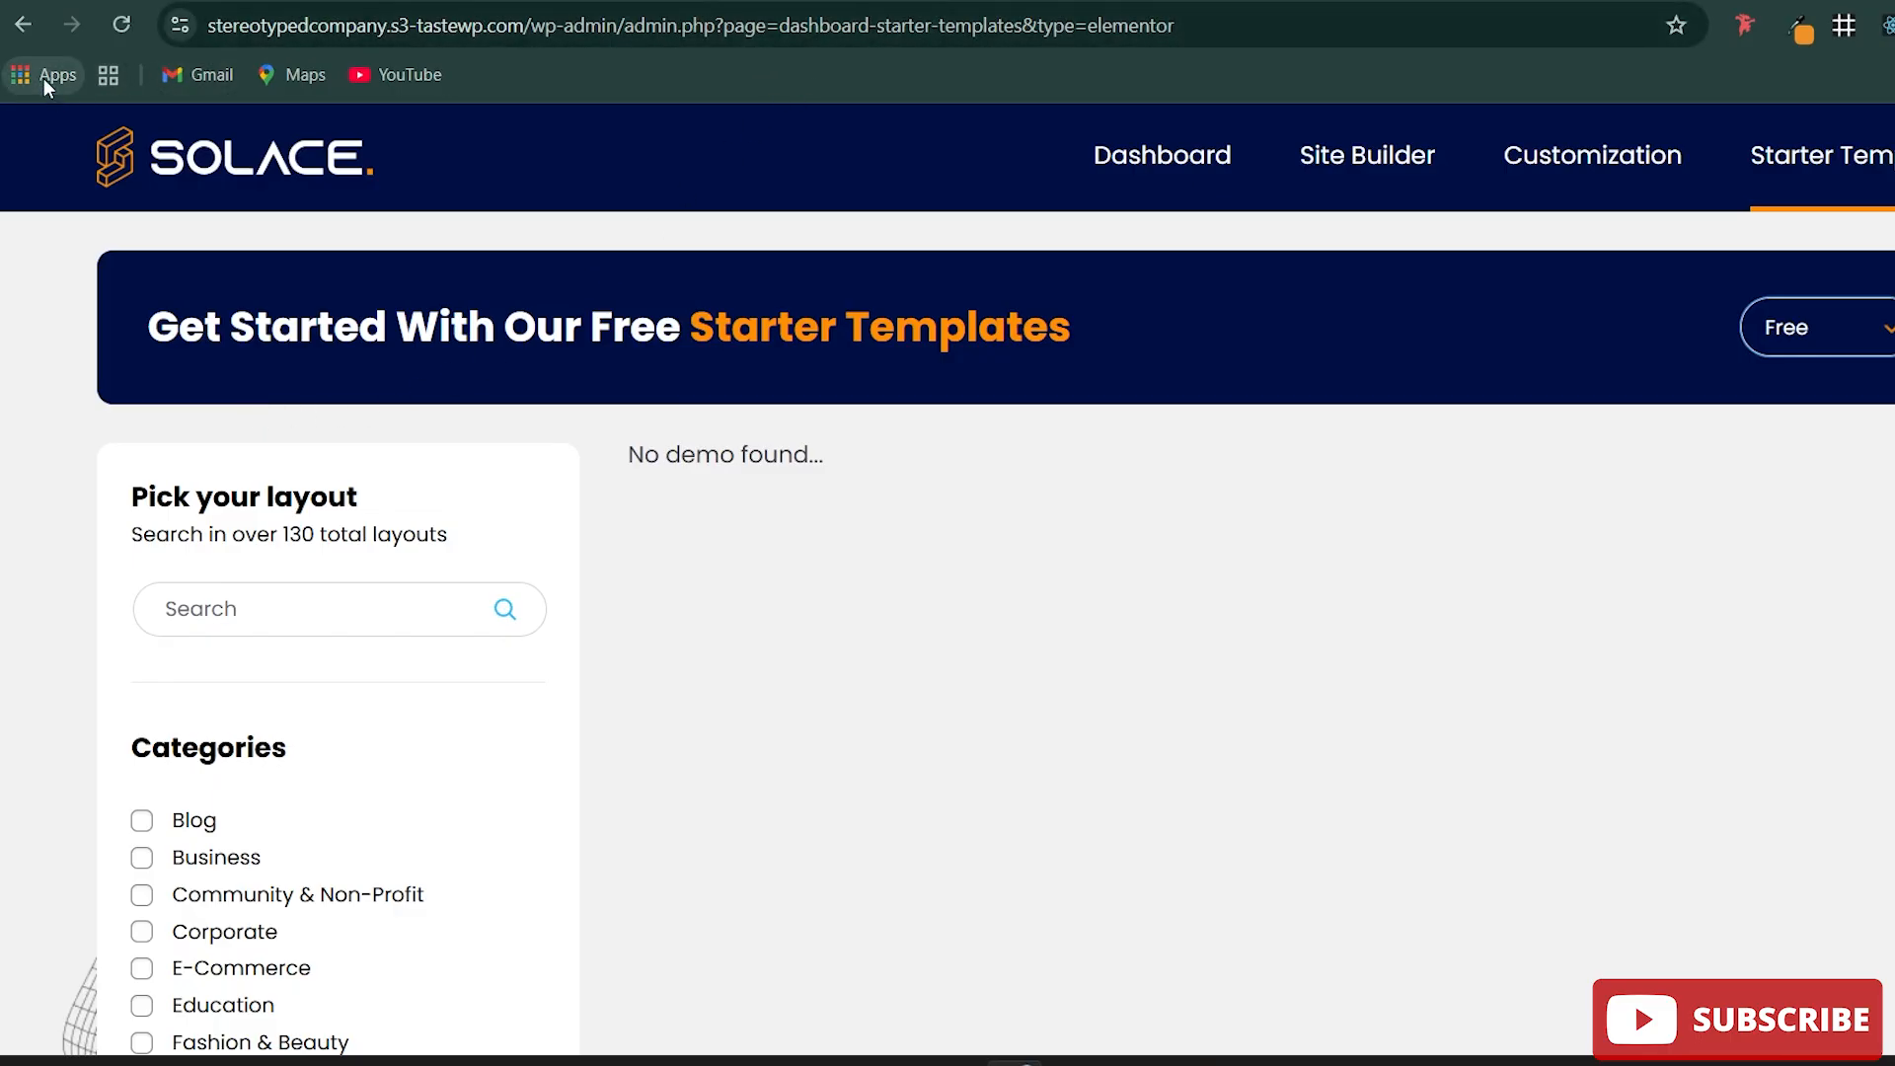
Step: Return to the admin area, search the plugin directory for "star", then install and activate the Starter Templates plugin by Brainstorm Force
left_click(22, 28)
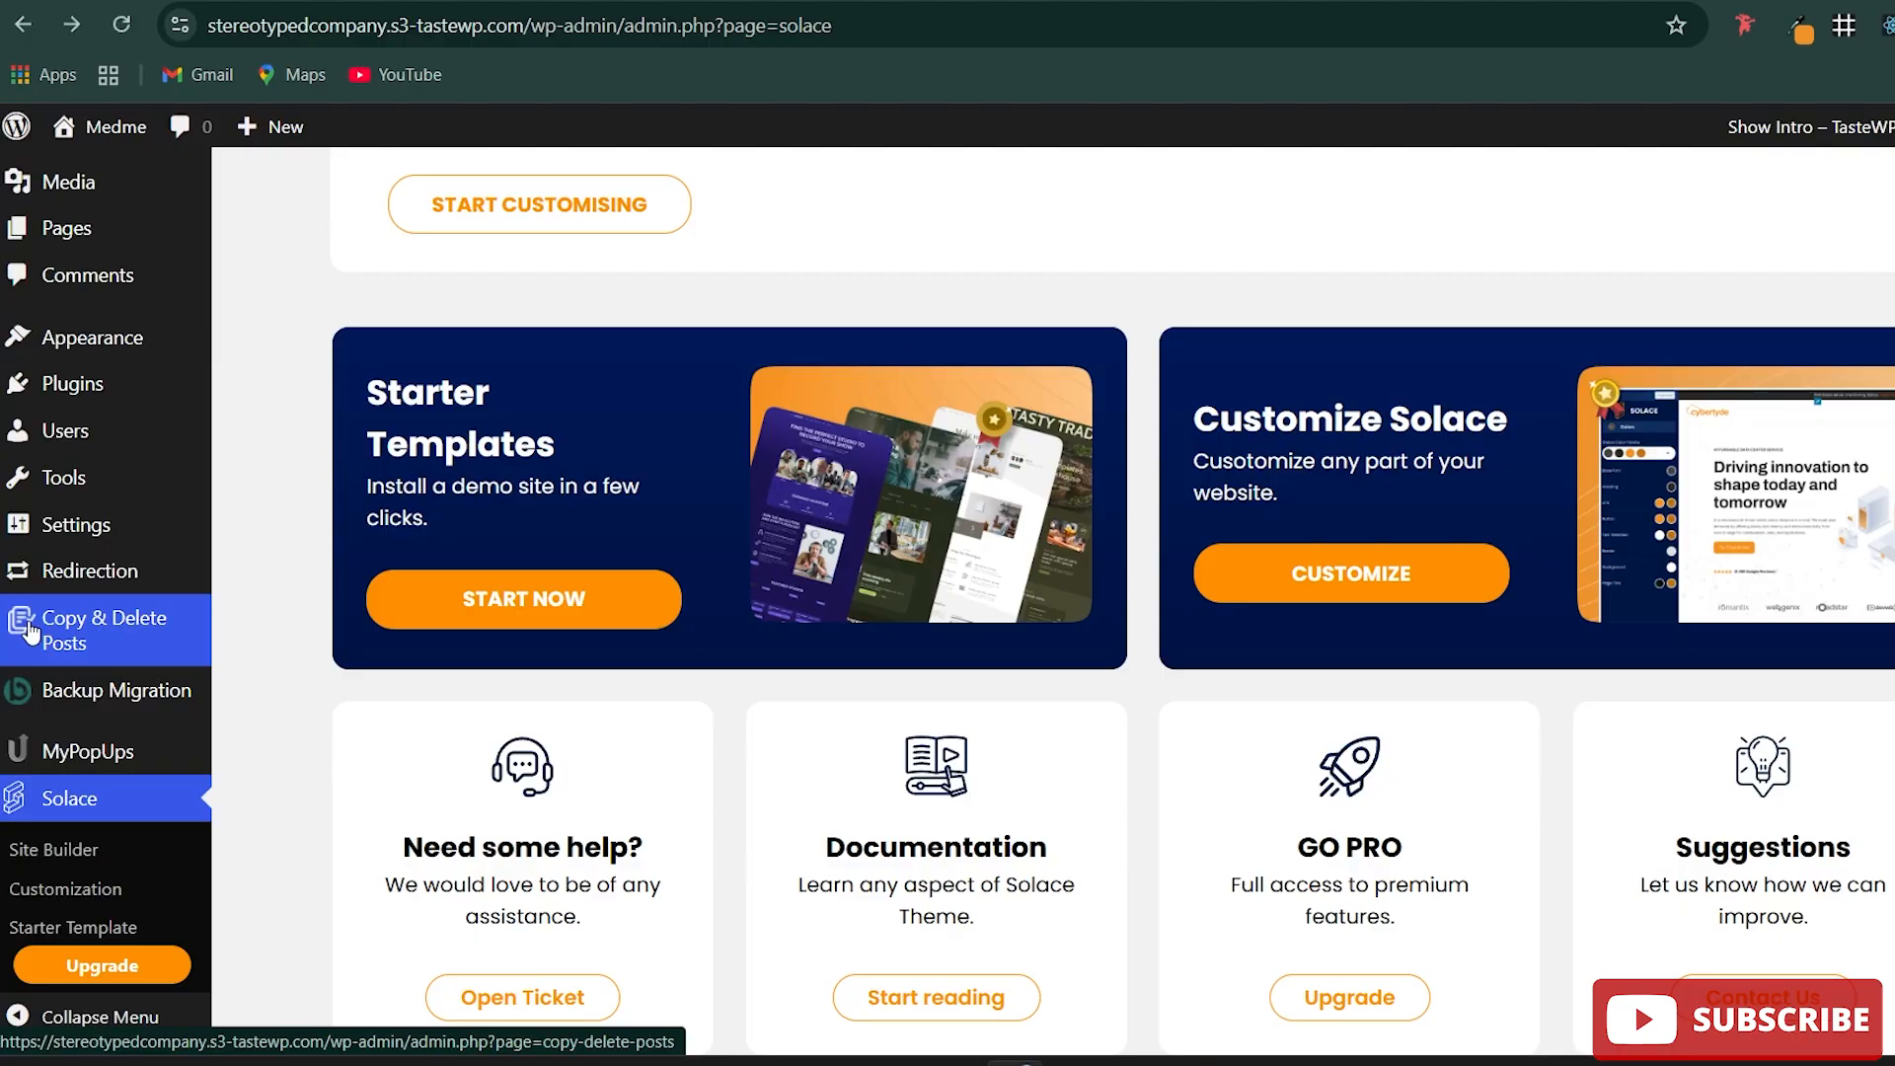
mouse_move(101, 395)
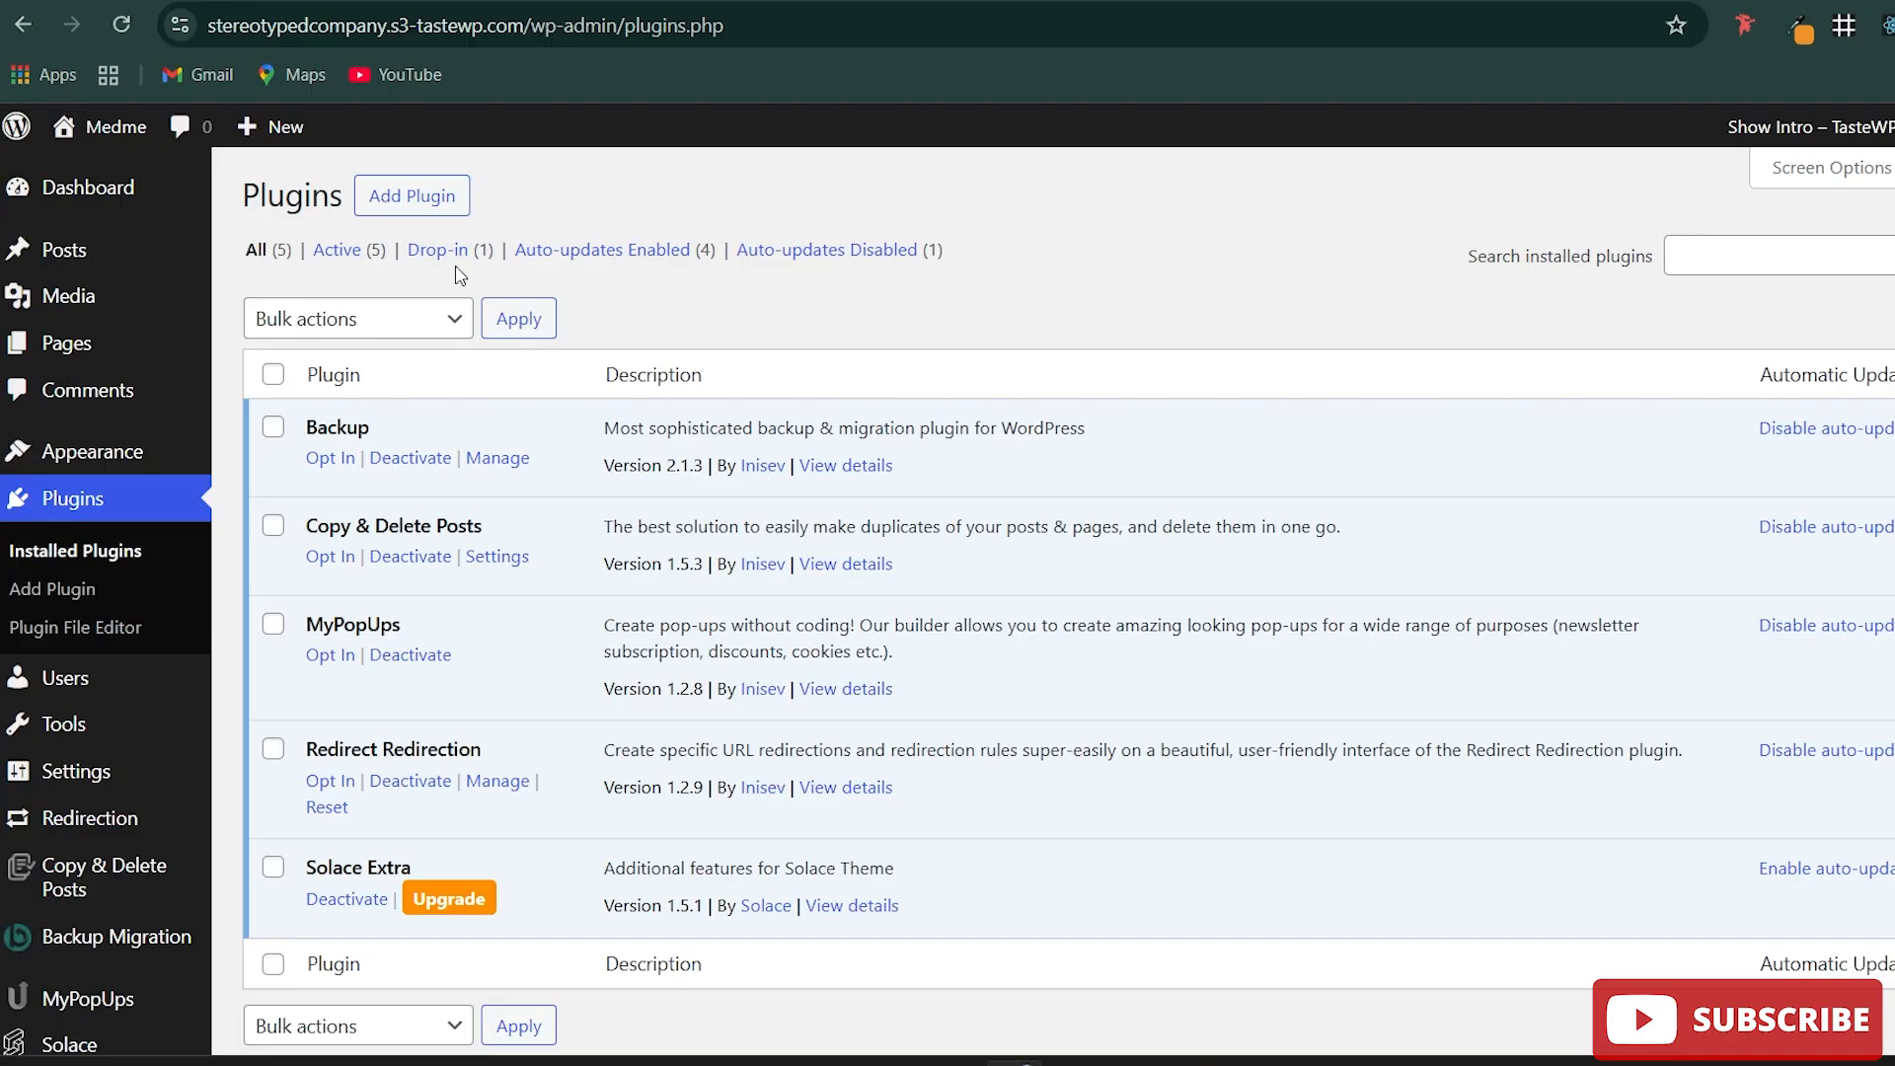
left_click(421, 200)
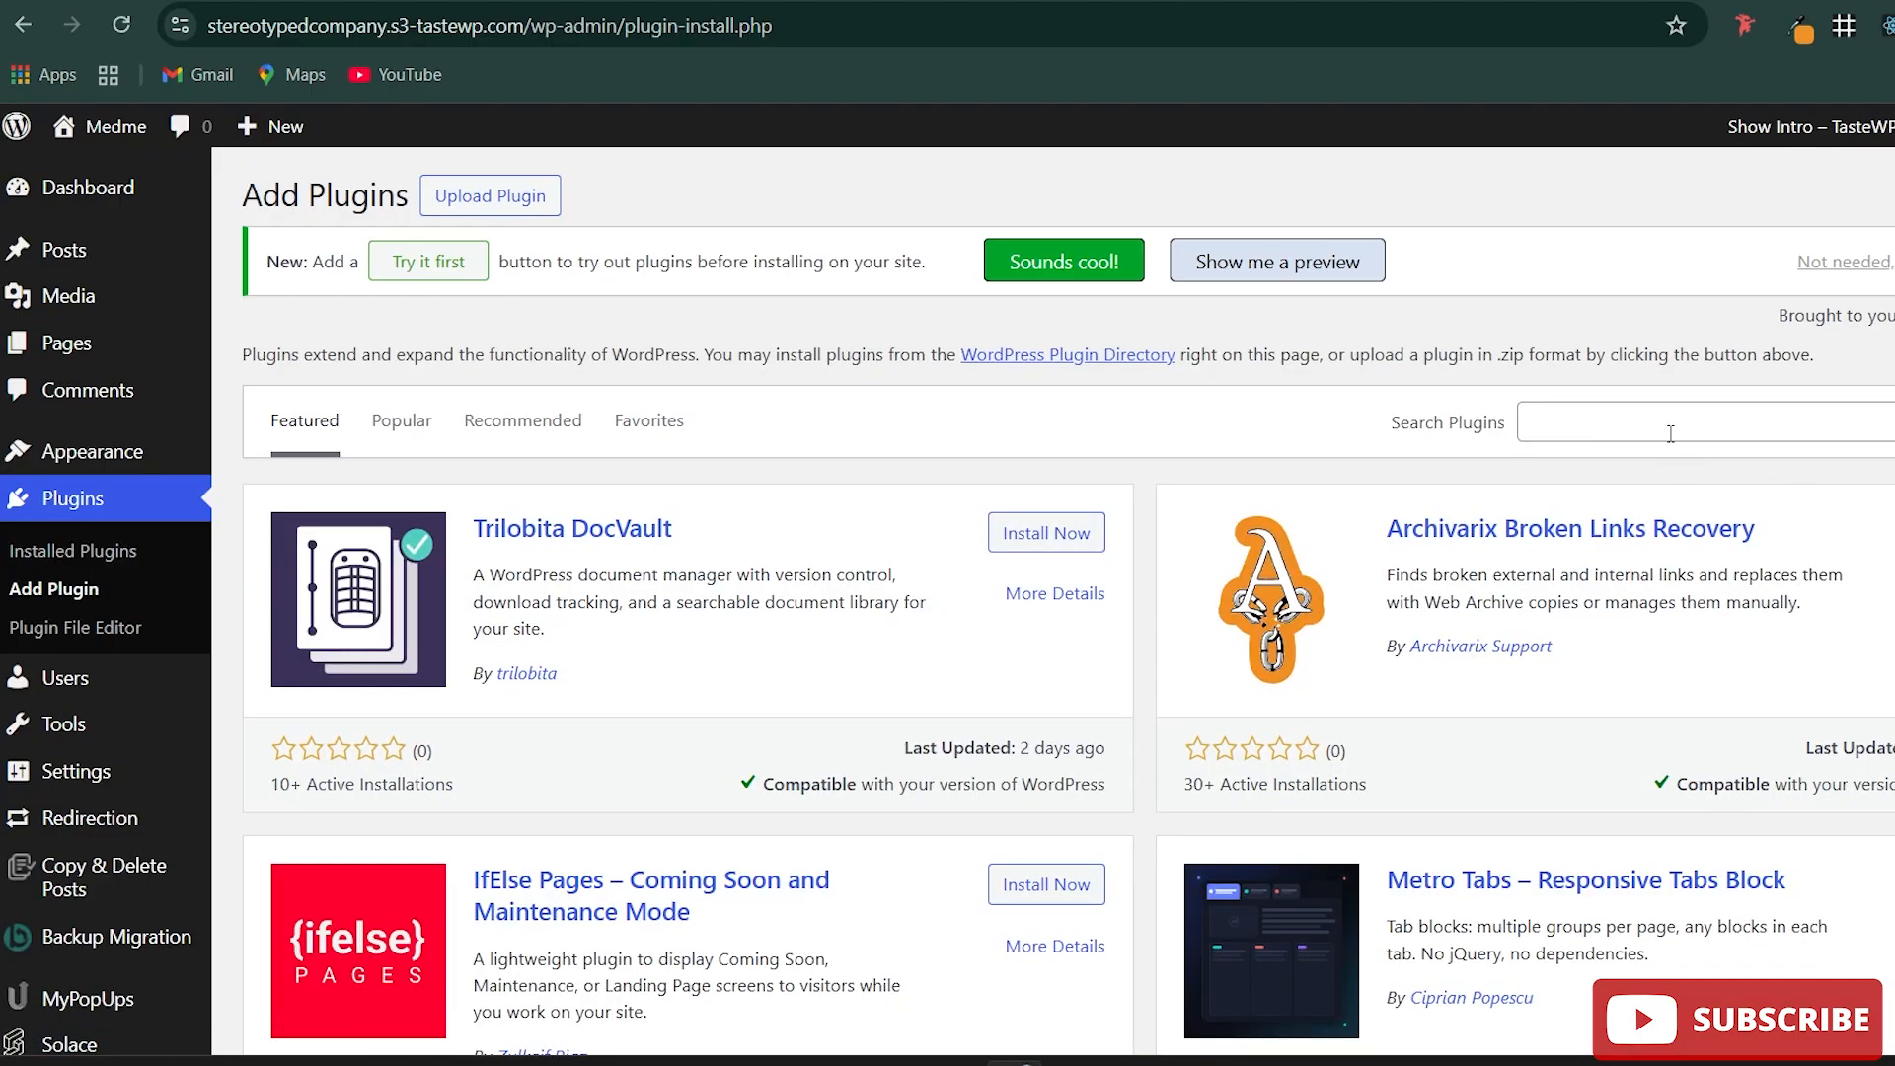
left_click(1670, 434)
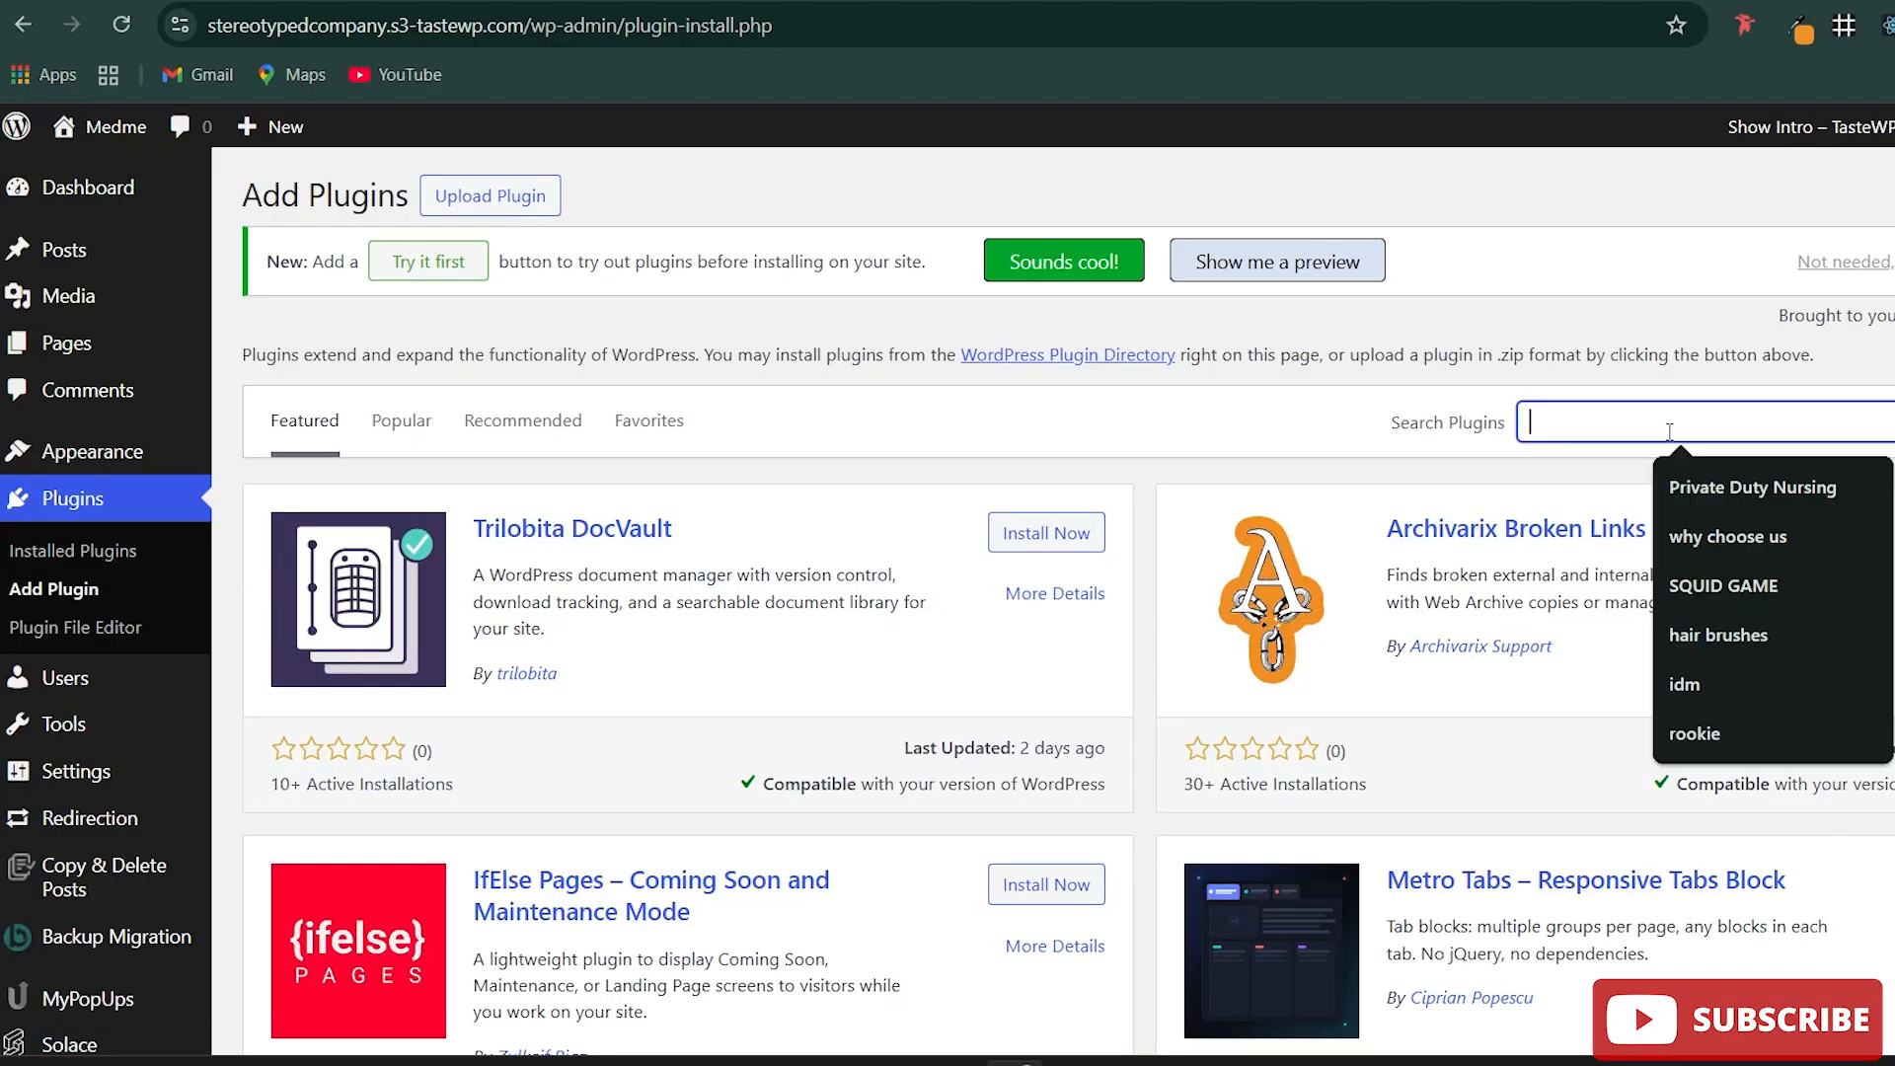
type("star")
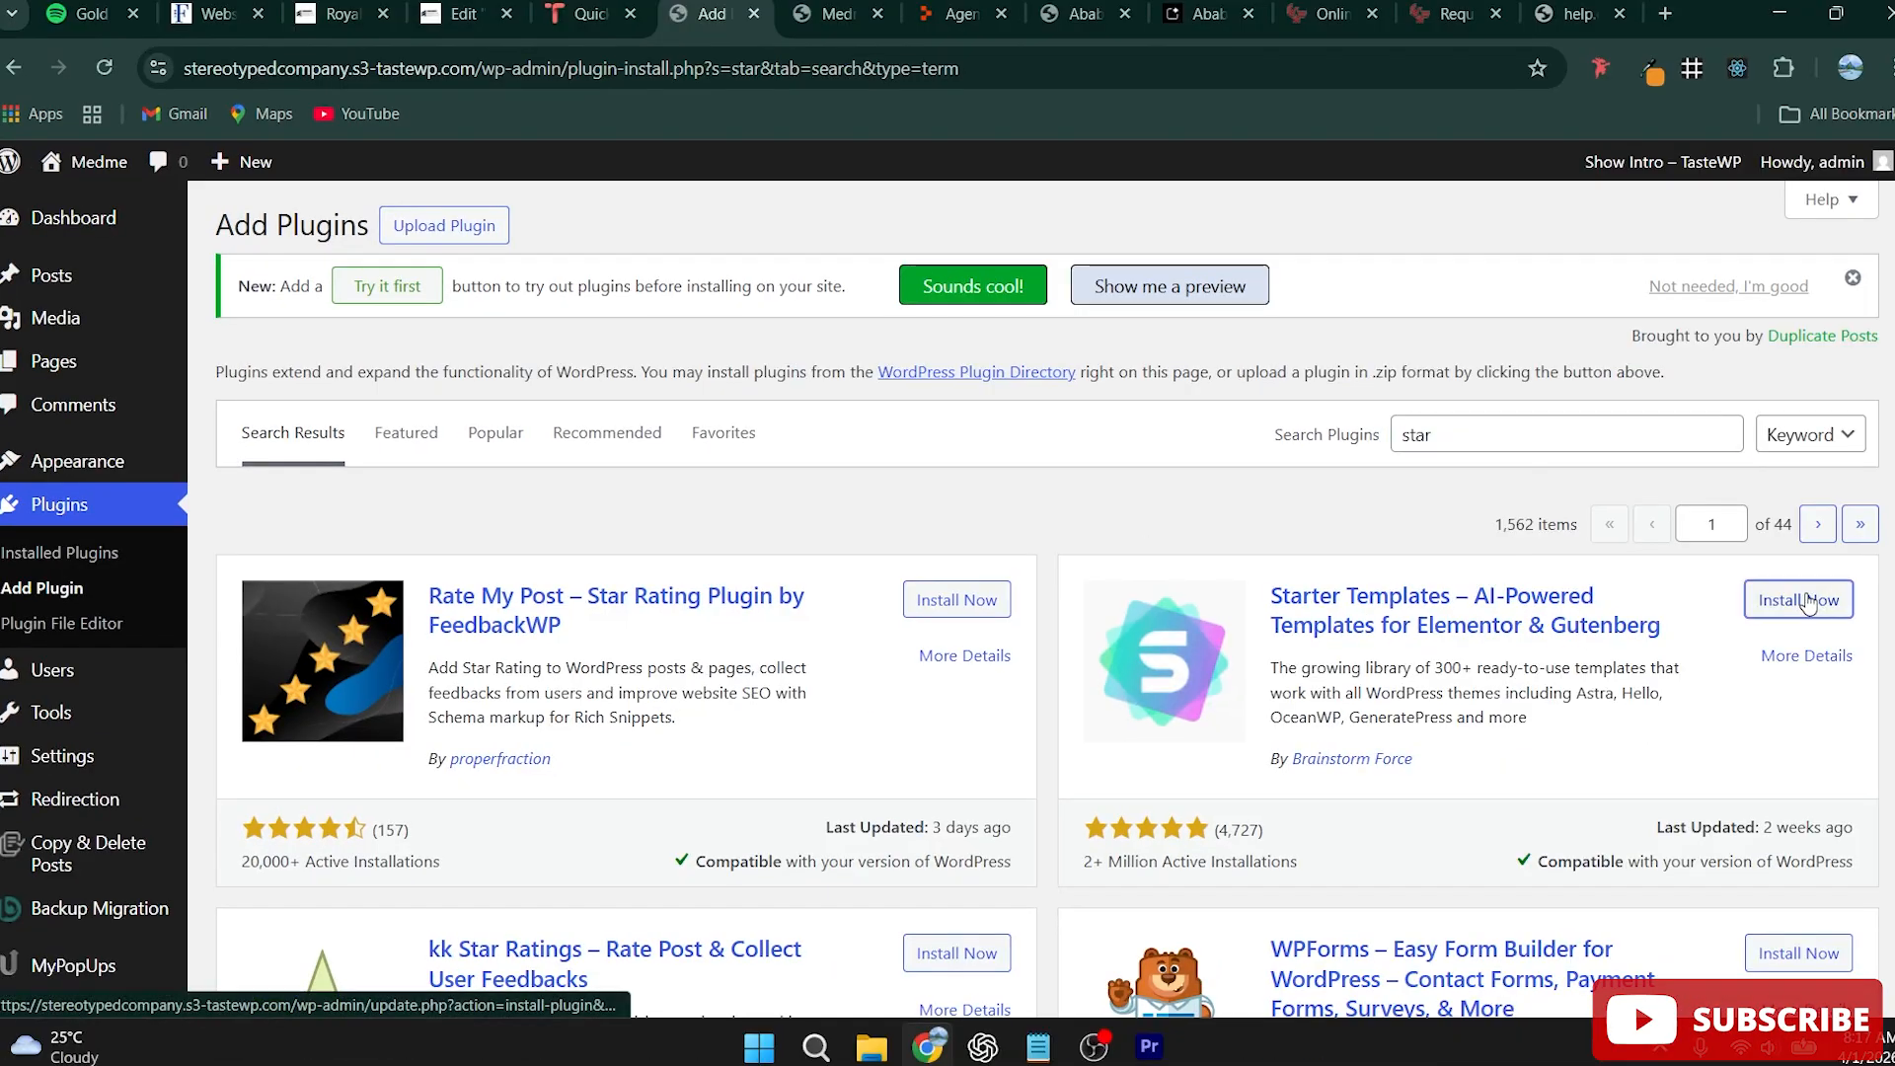
left_click(1806, 597)
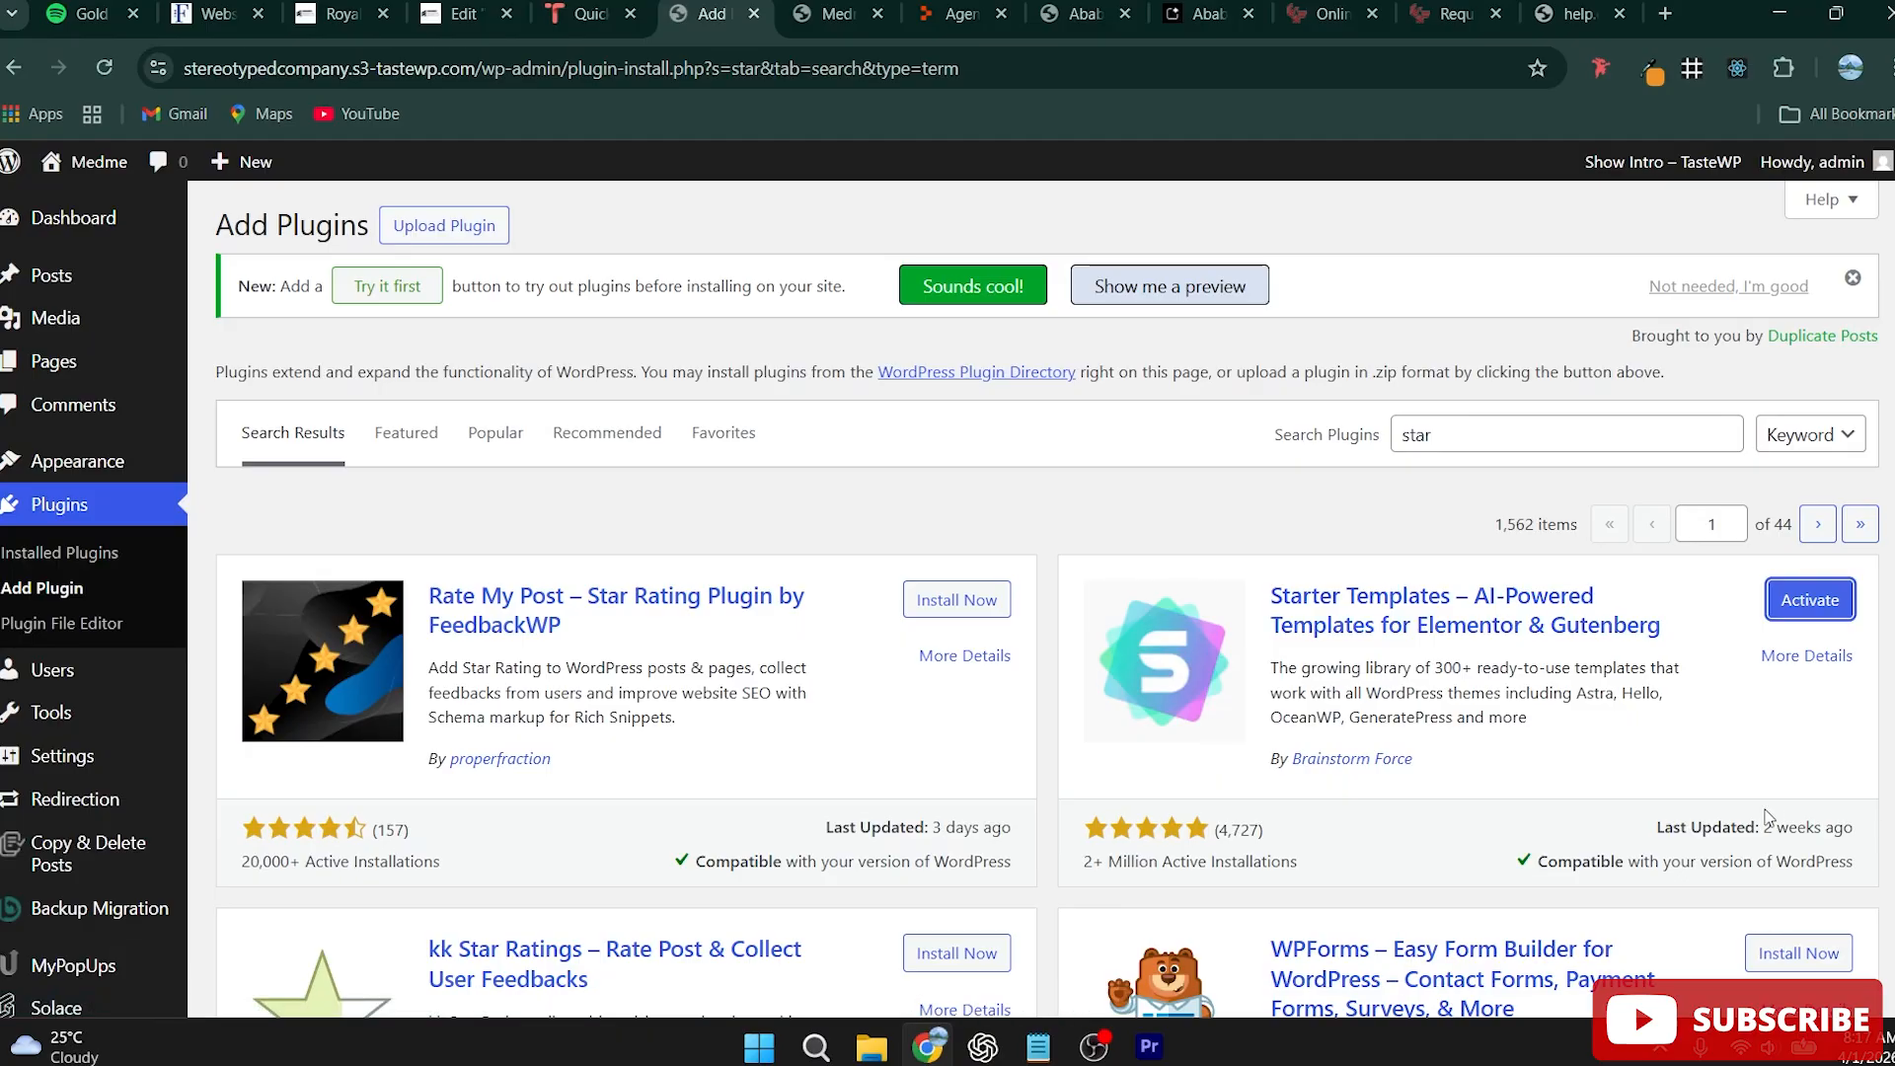
left_click(1812, 599)
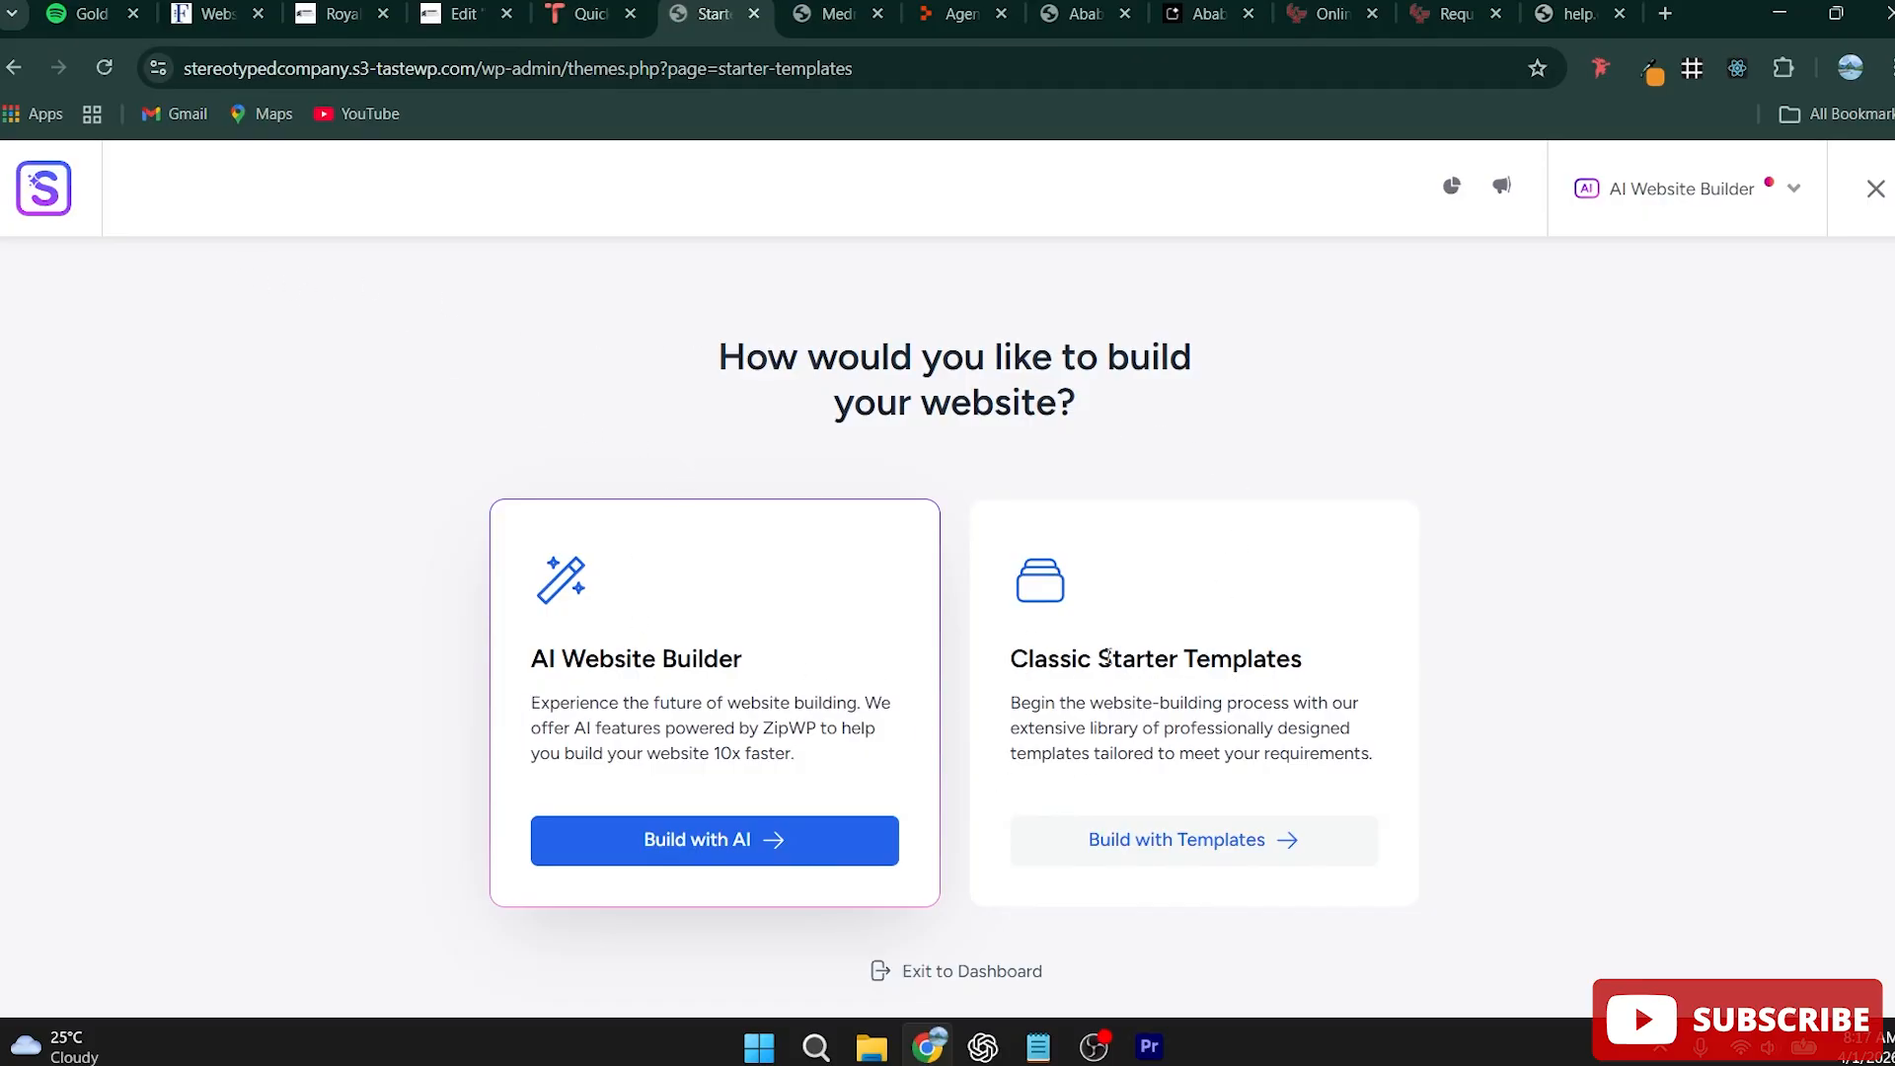
Step: Choose to build the website with Classic Starter Templates and select Elementor as the page builder
left_click_drag(1329, 670, 901, 656)
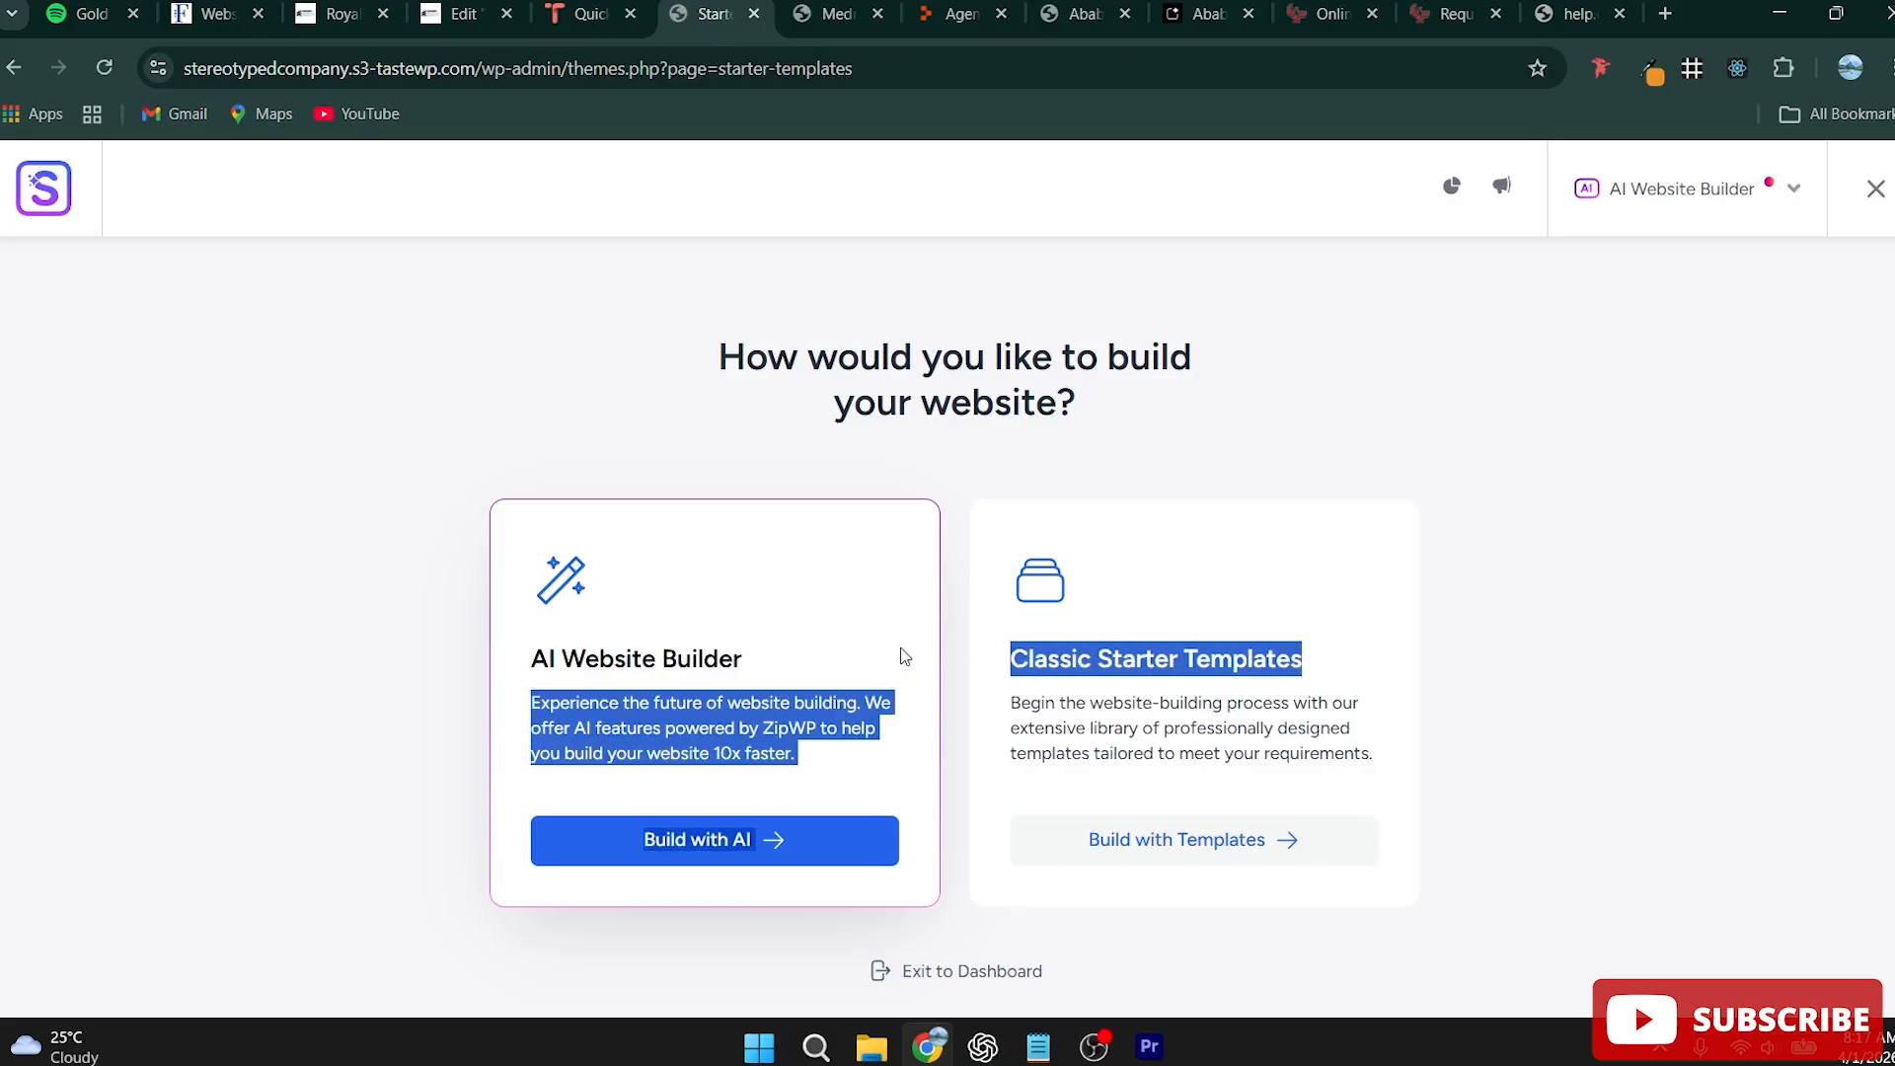
left_click(1008, 660)
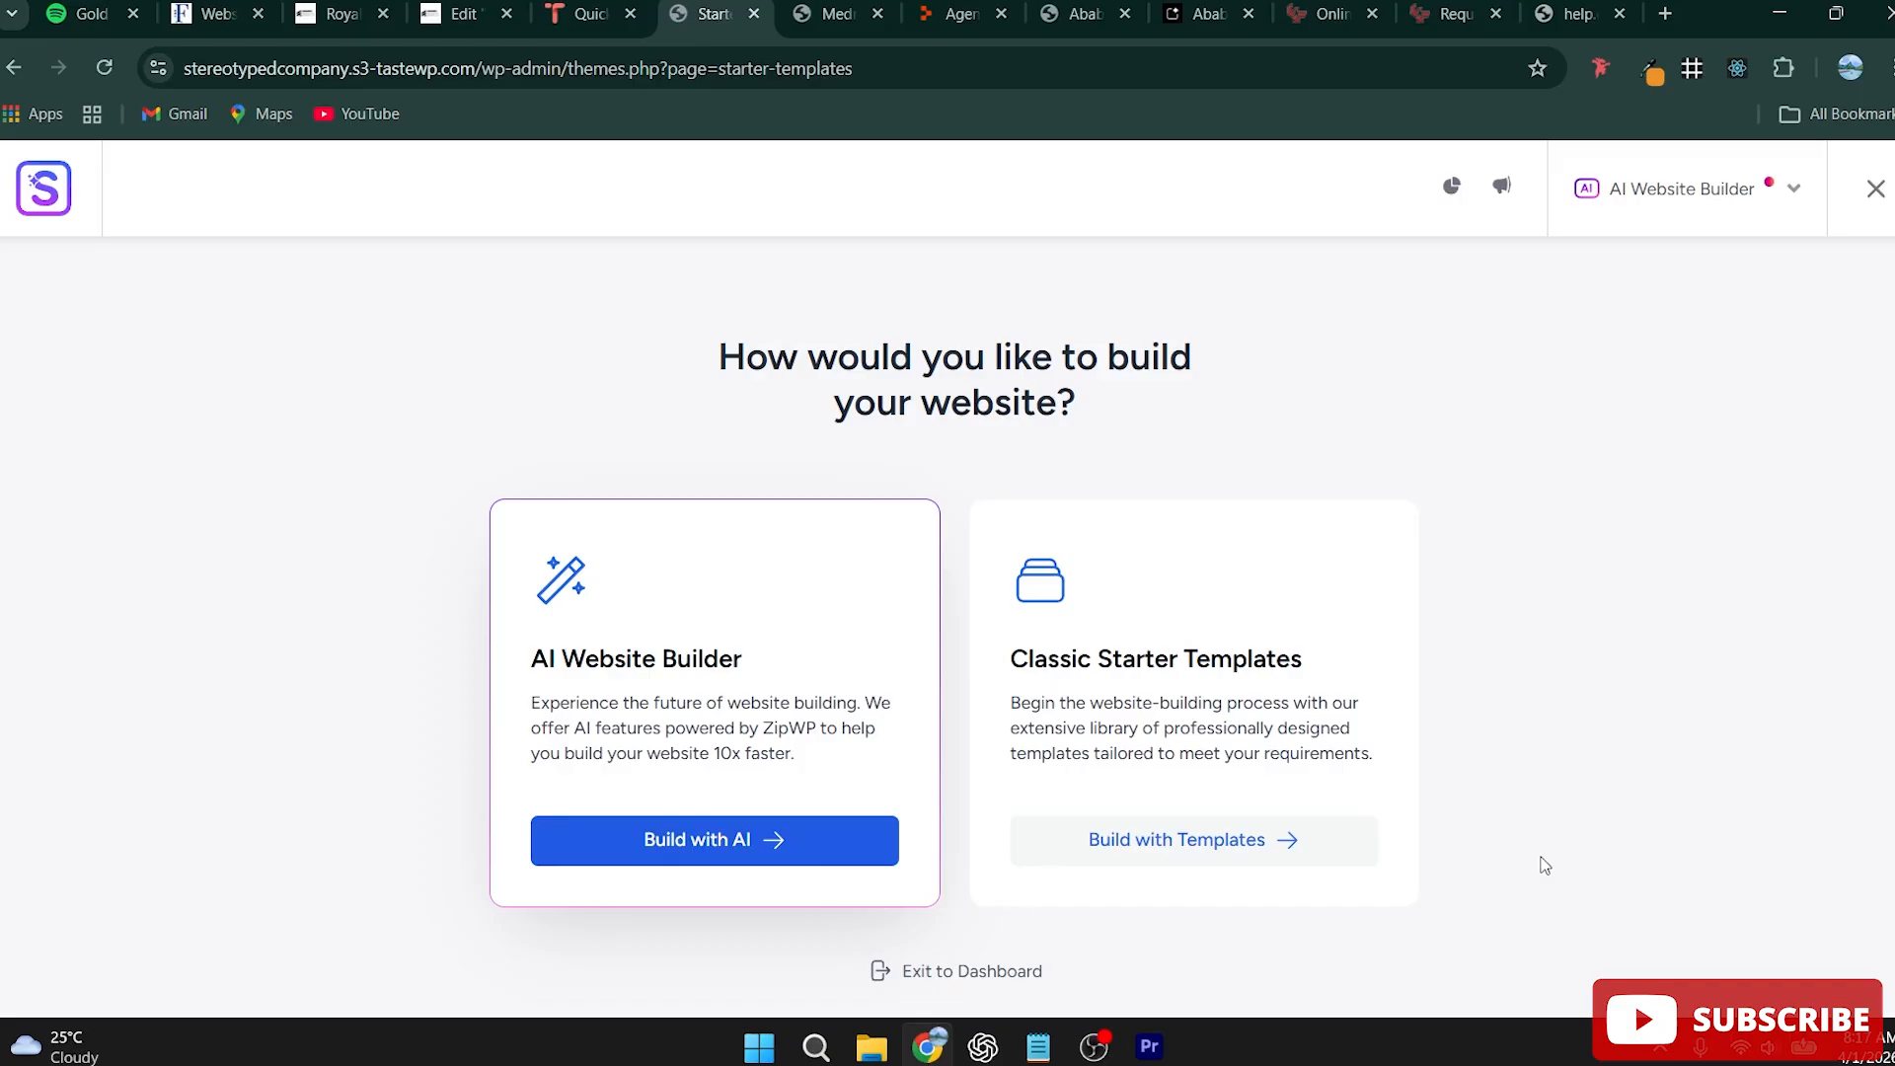
left_click(1193, 840)
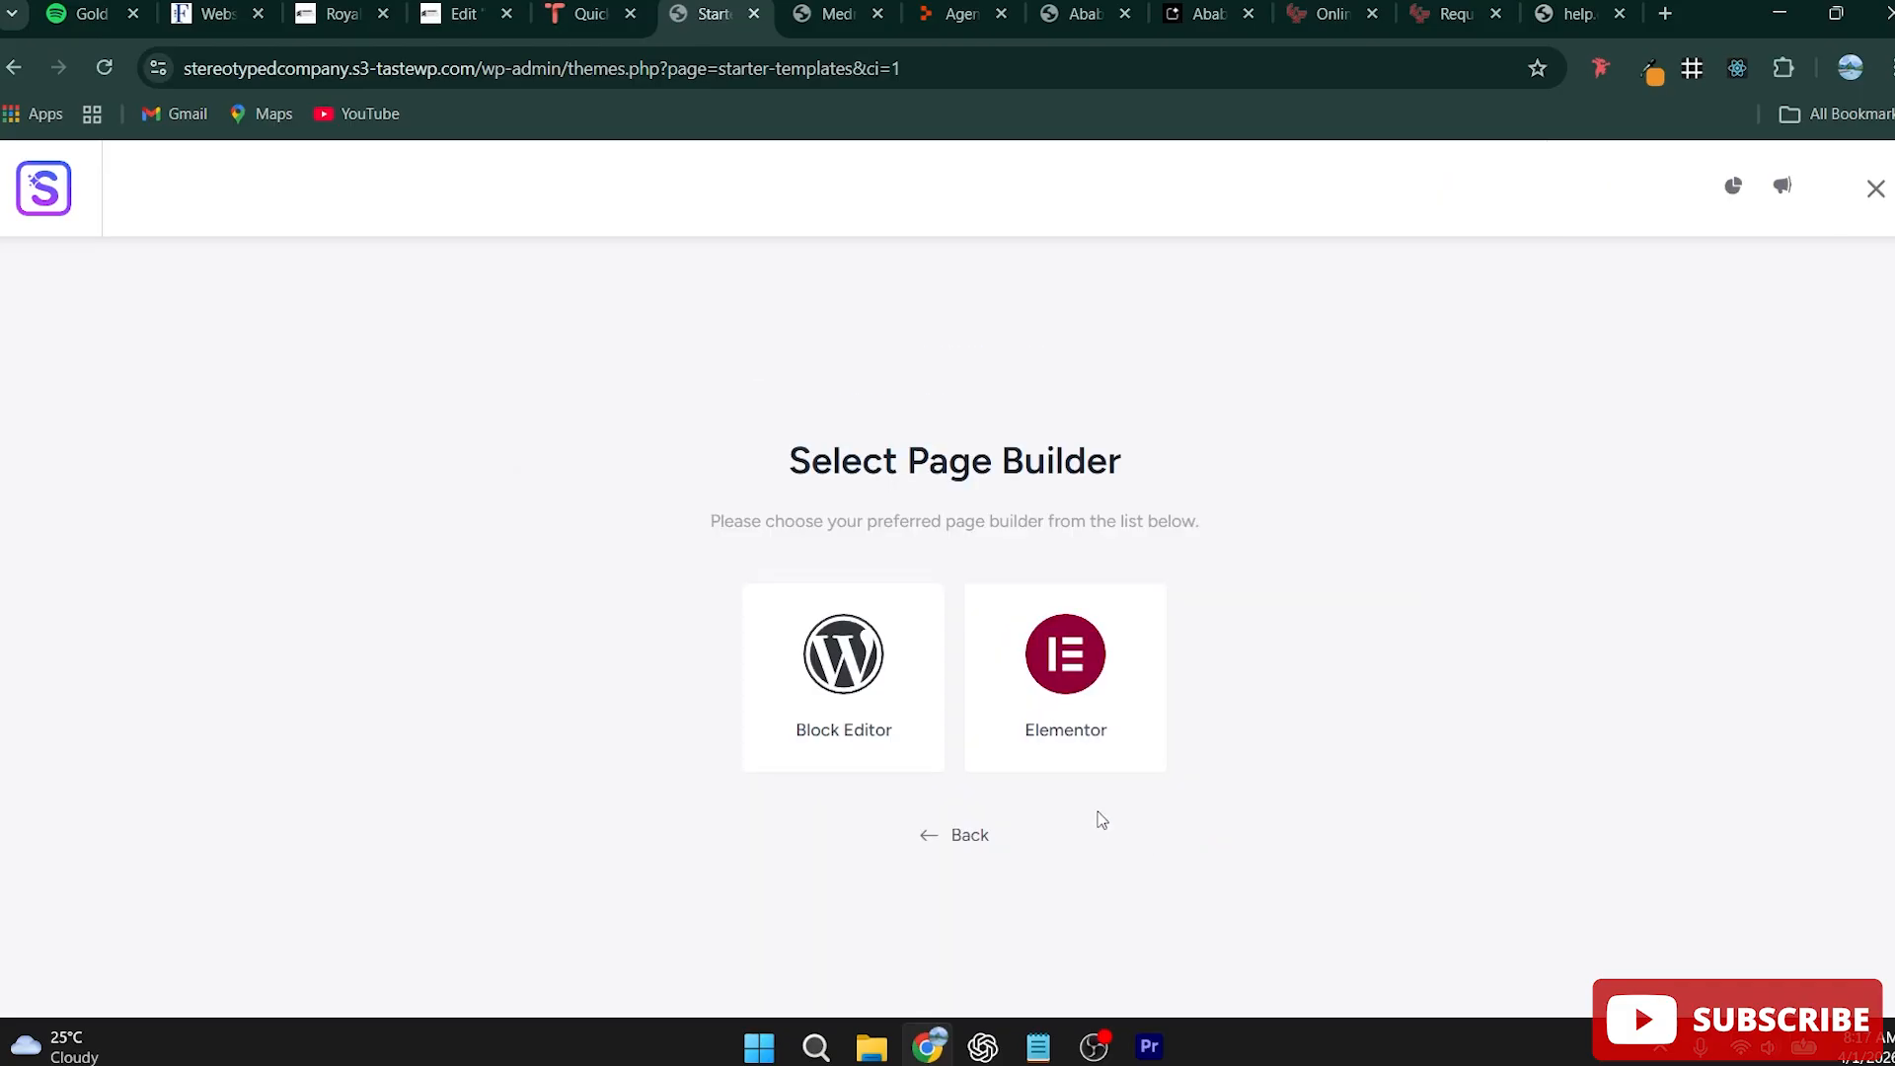
left_click(1059, 659)
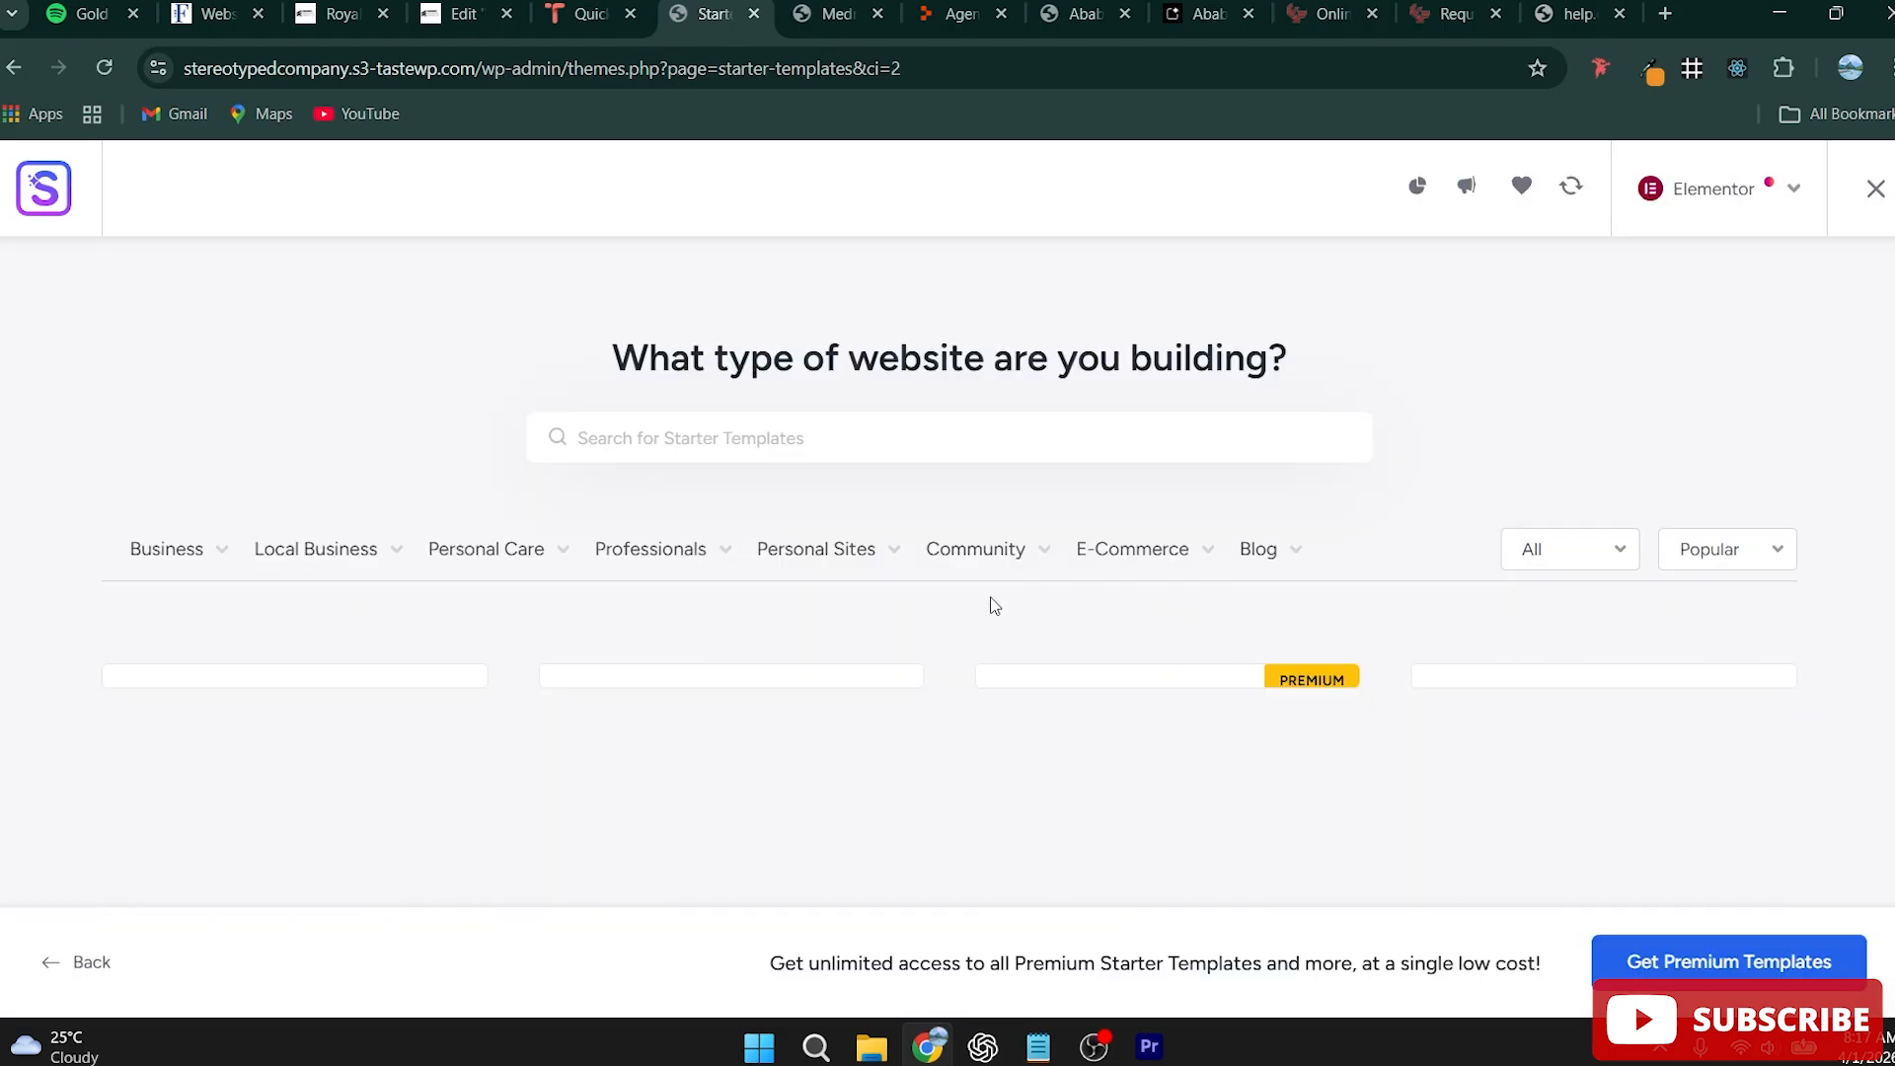
Step: Browse the Elementor starter templates and search them for "health"
scroll(845, 612, "down", 3)
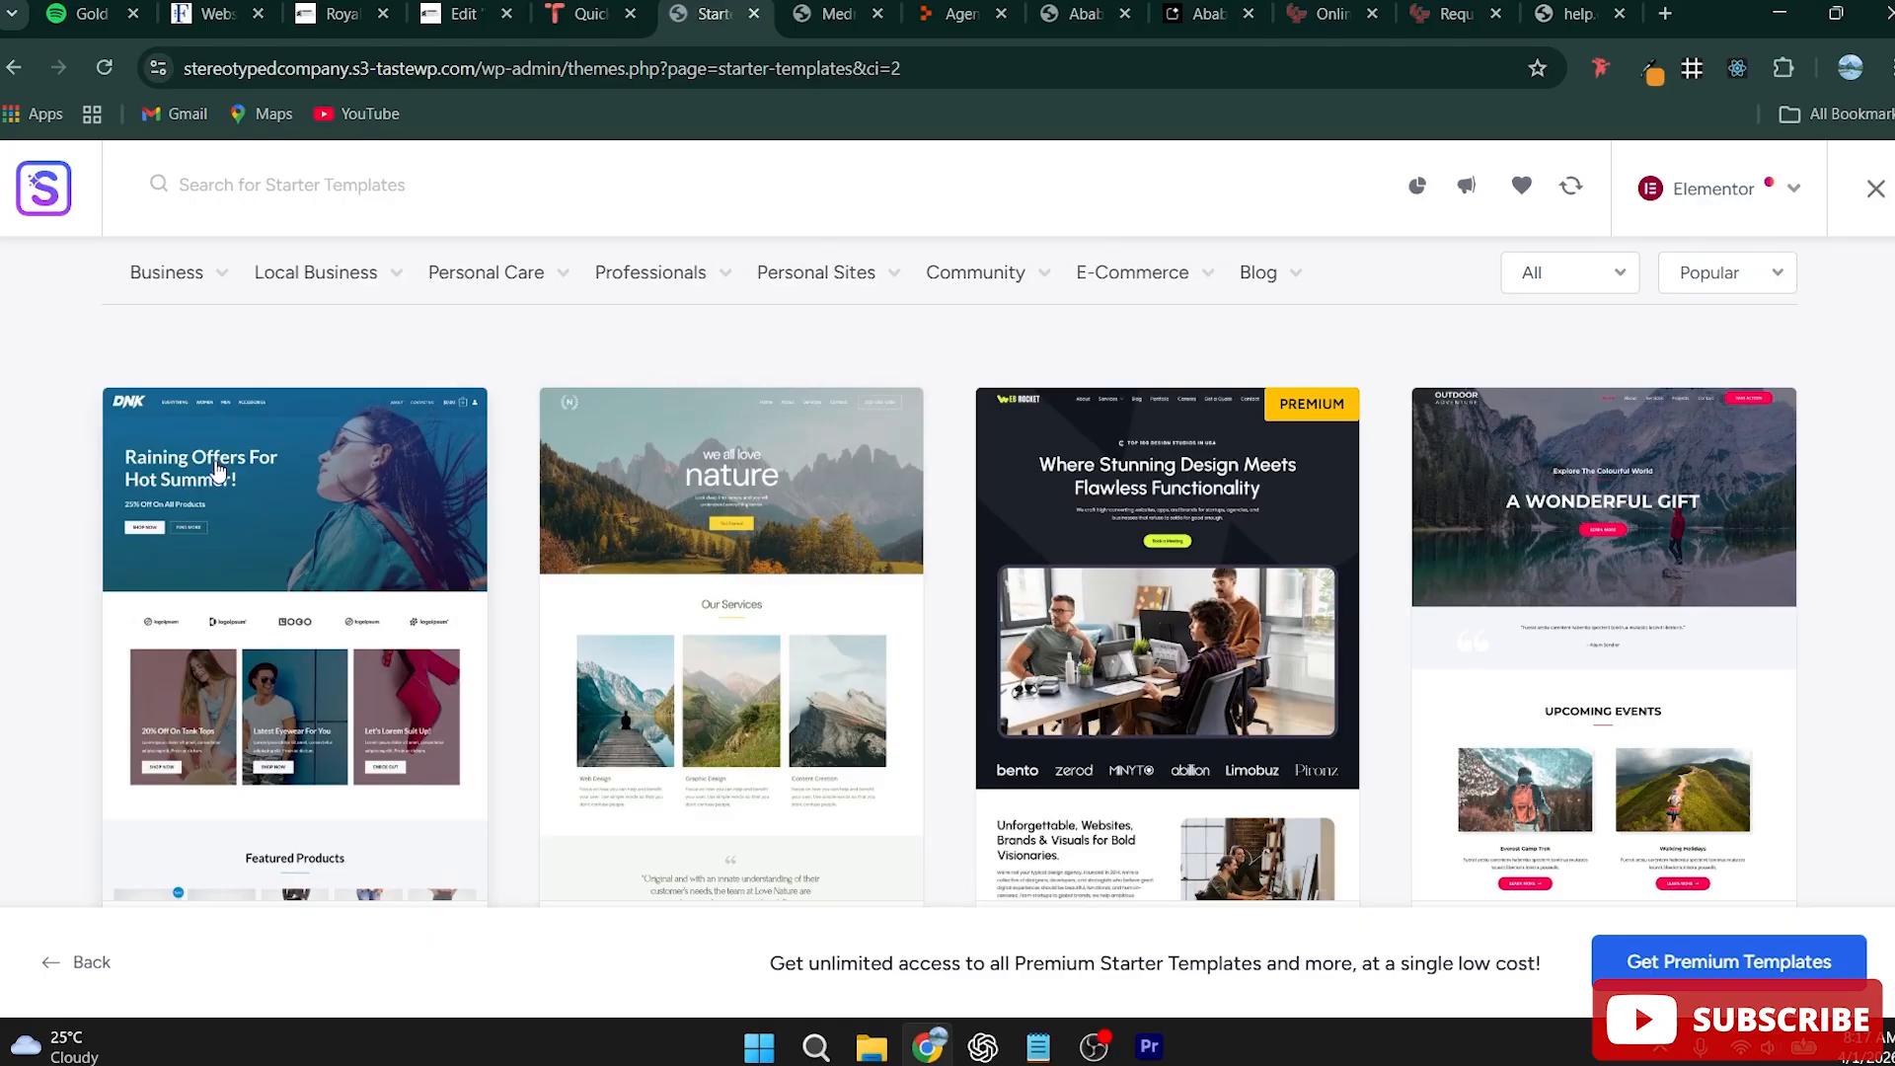
scroll(849, 425, "down", 5)
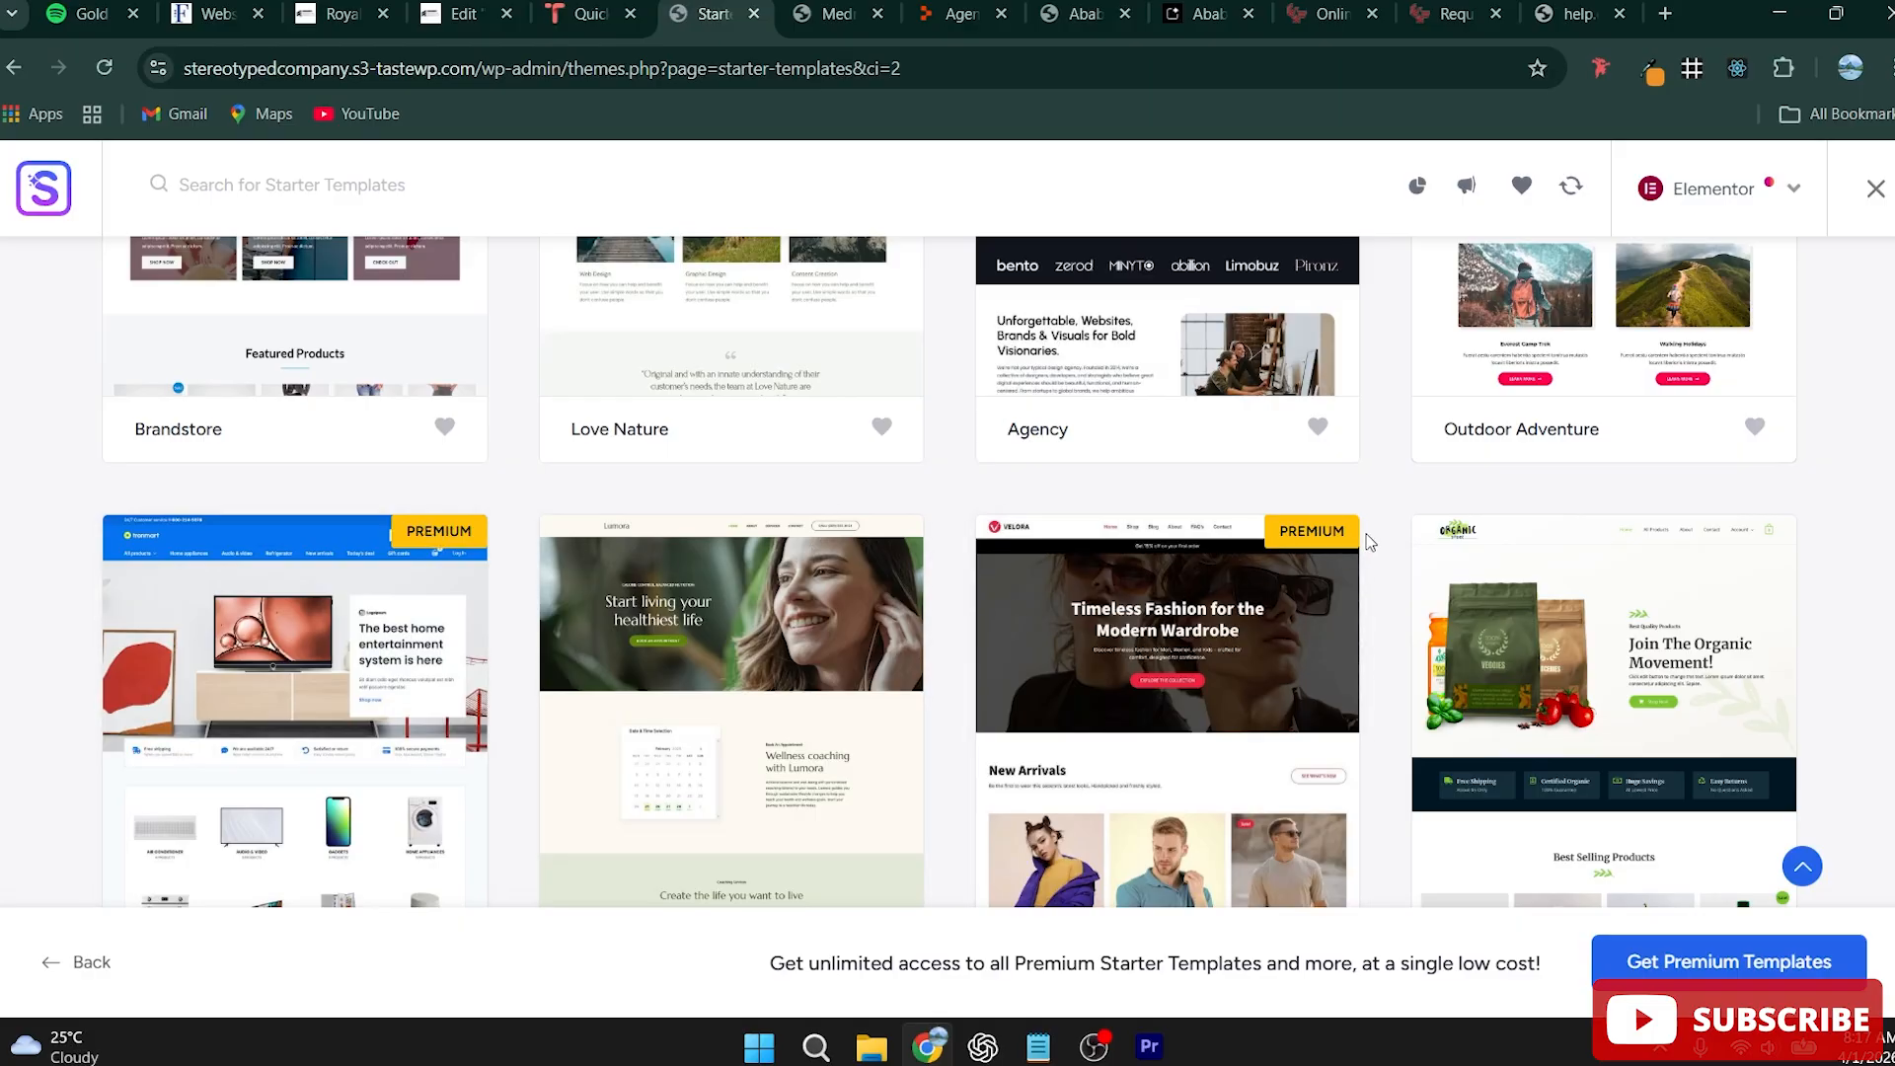
scroll(739, 505, "down", 1)
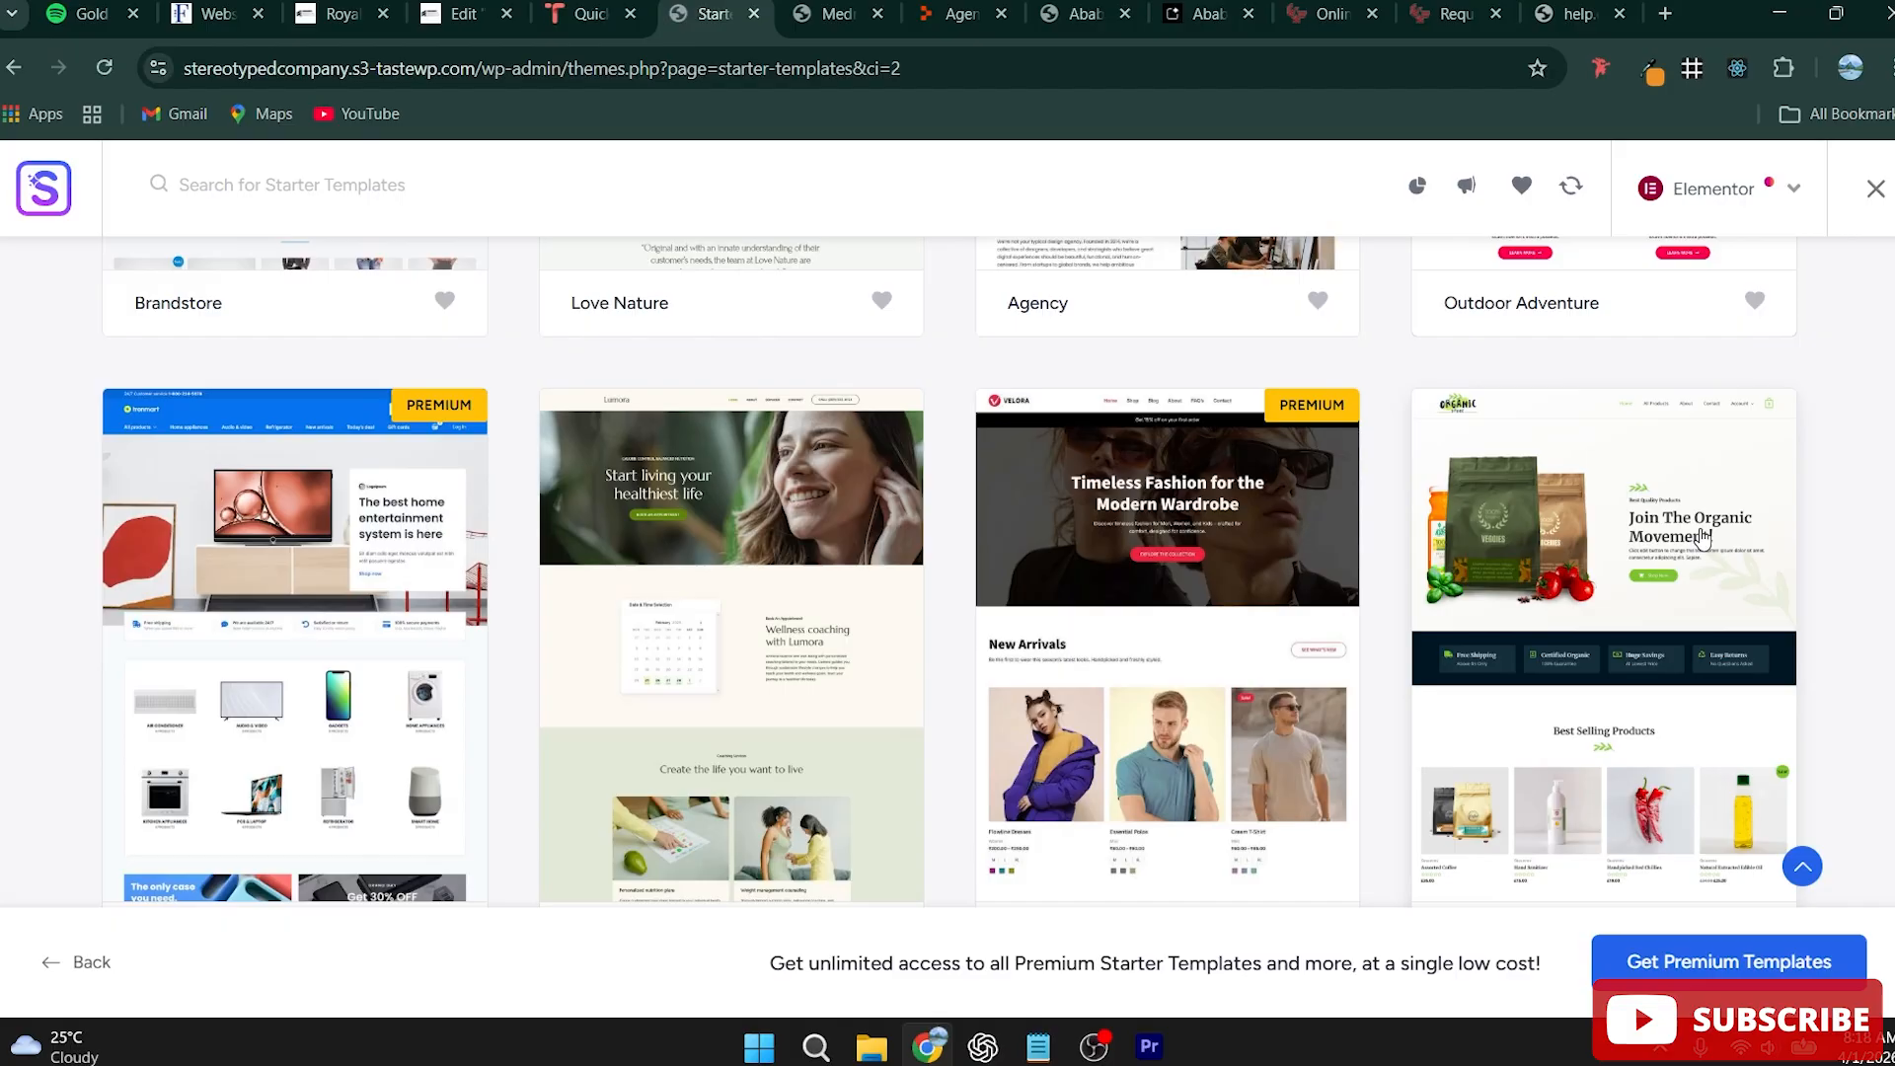
scroll(866, 554, "down", 2)
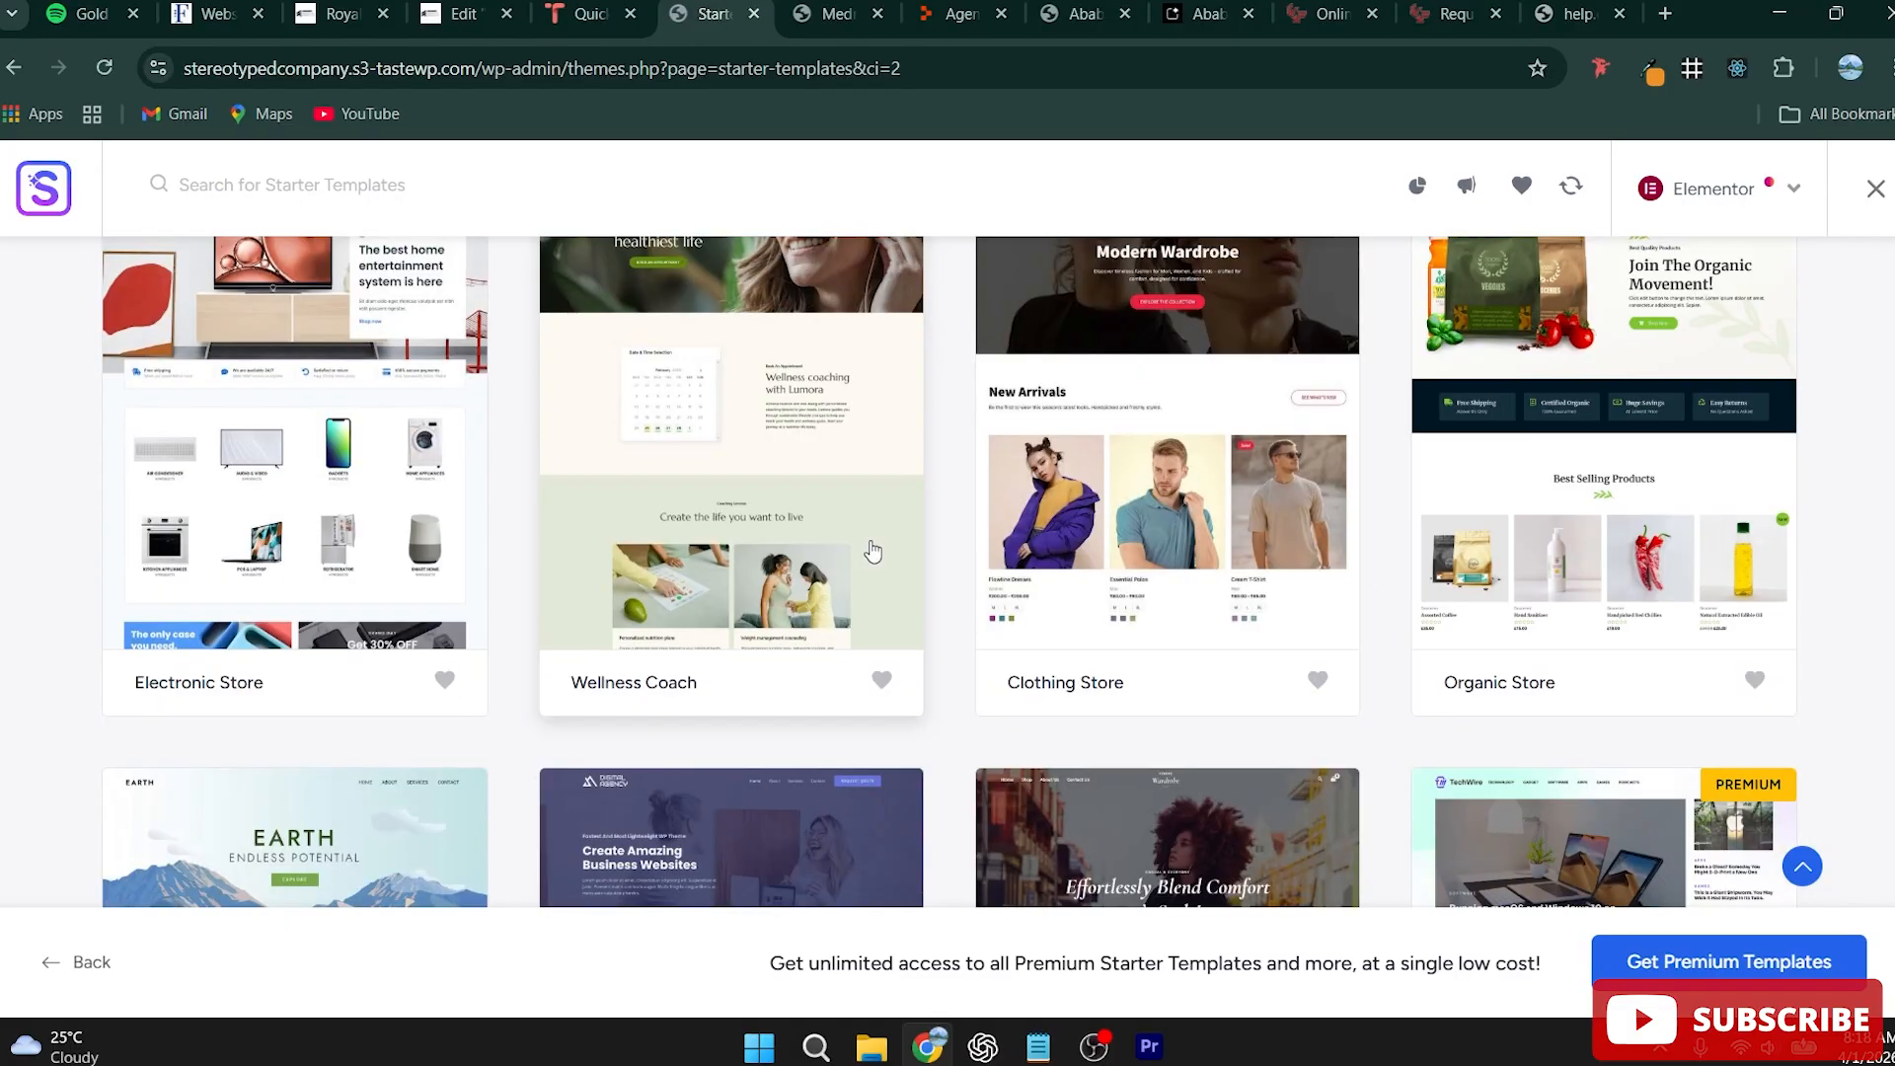
scroll(872, 551, "up", 2)
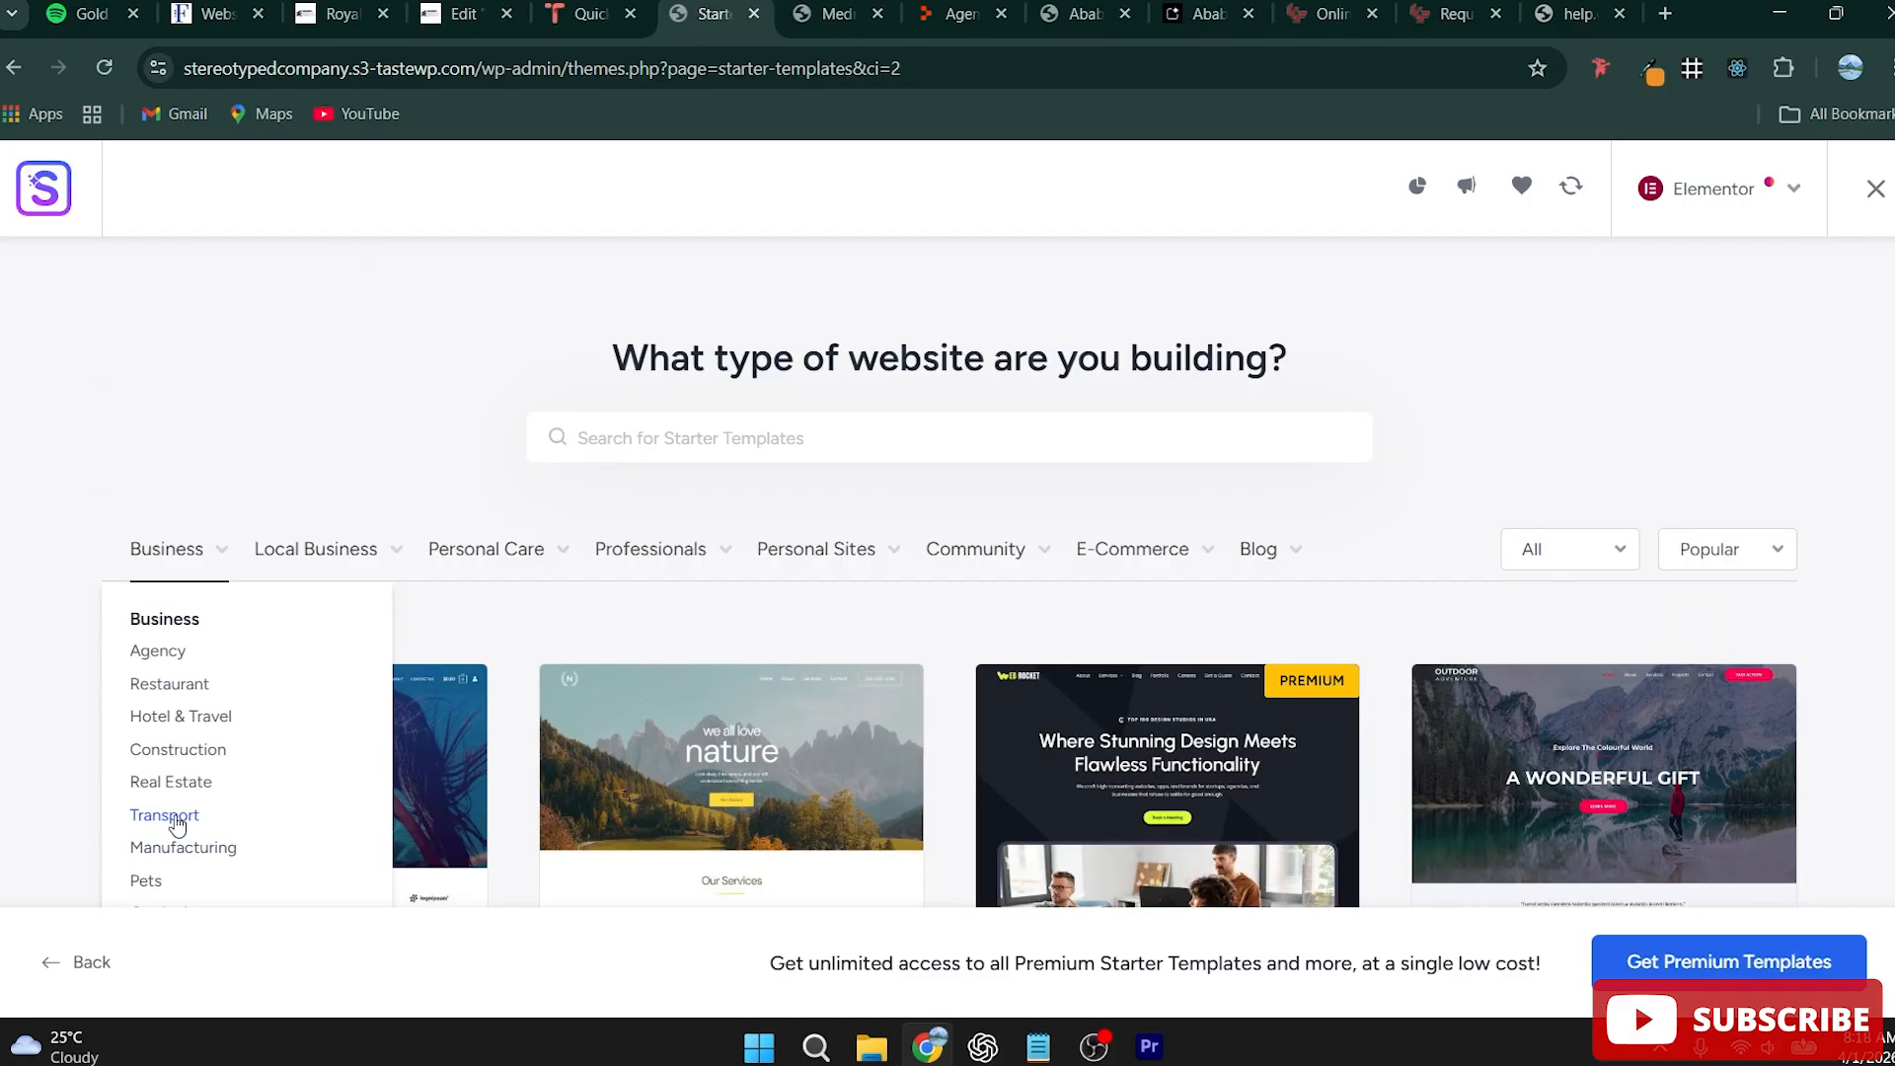
left_click(752, 437)
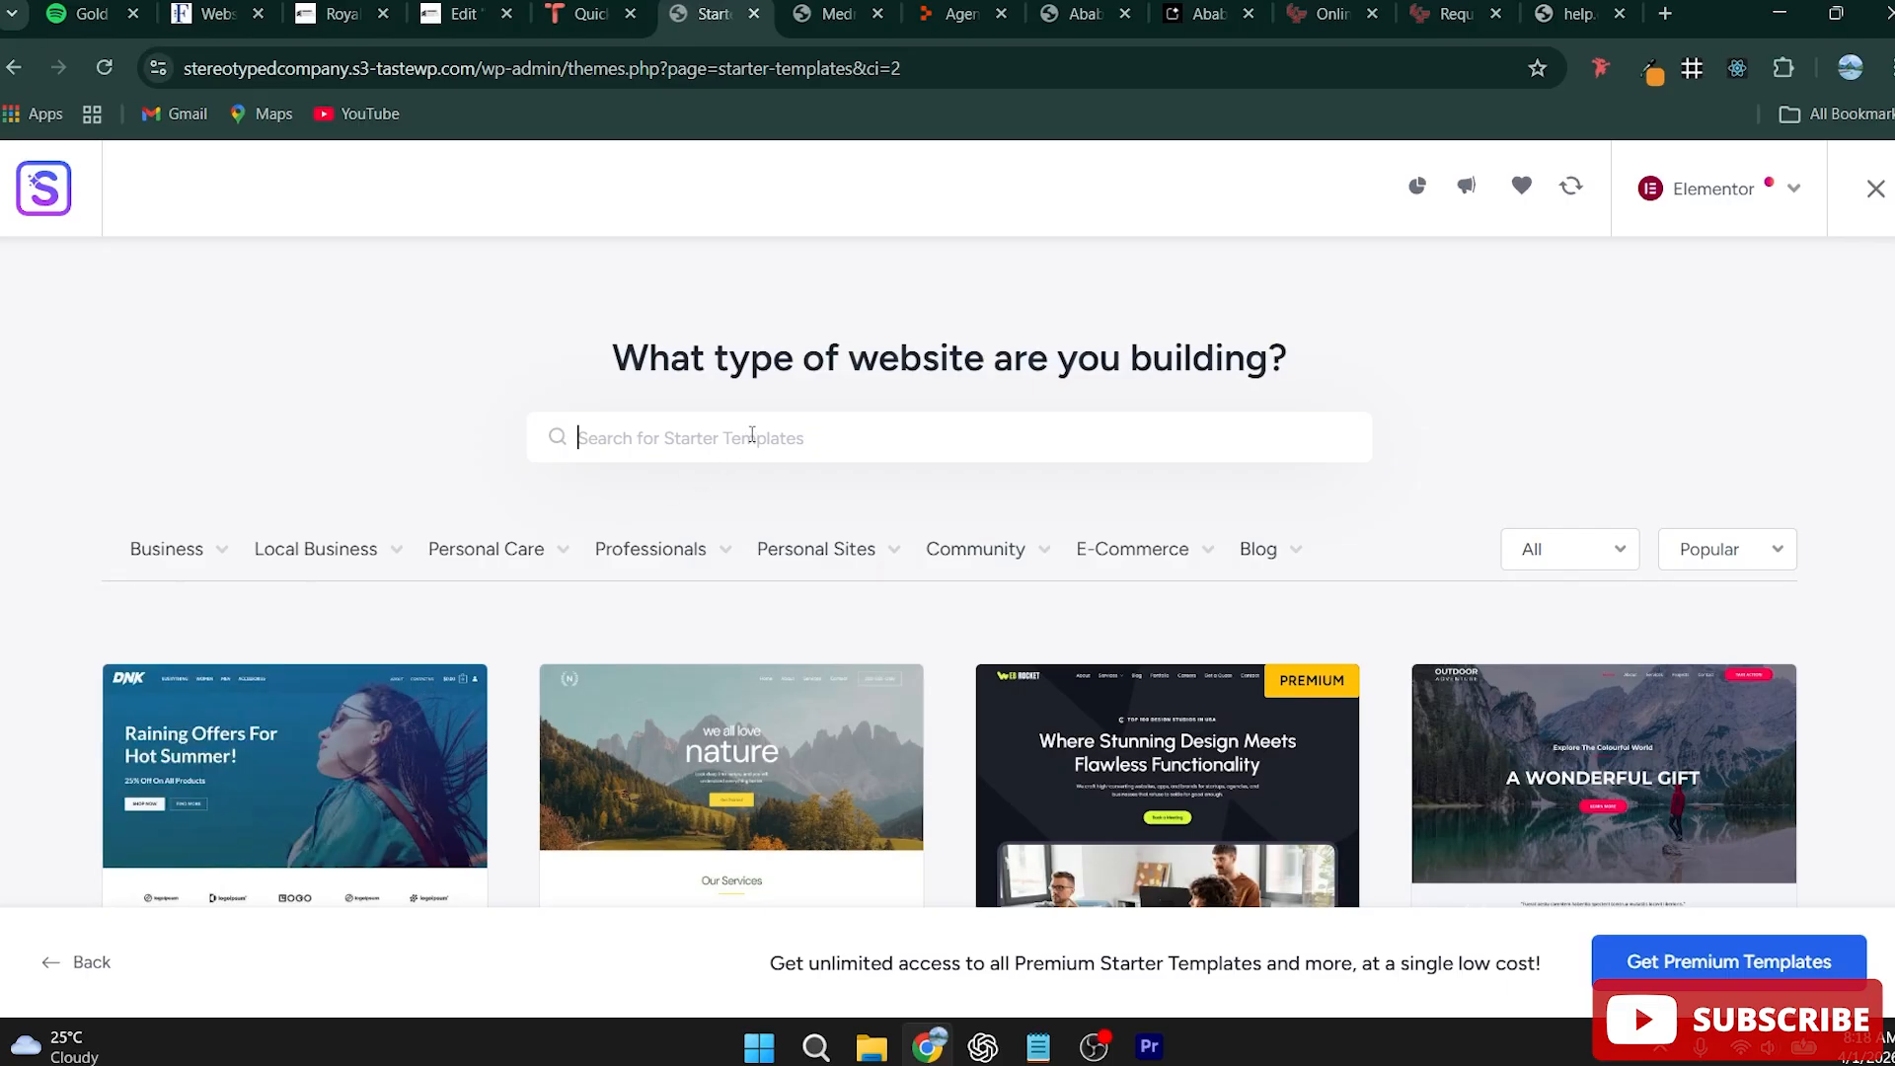
type("health")
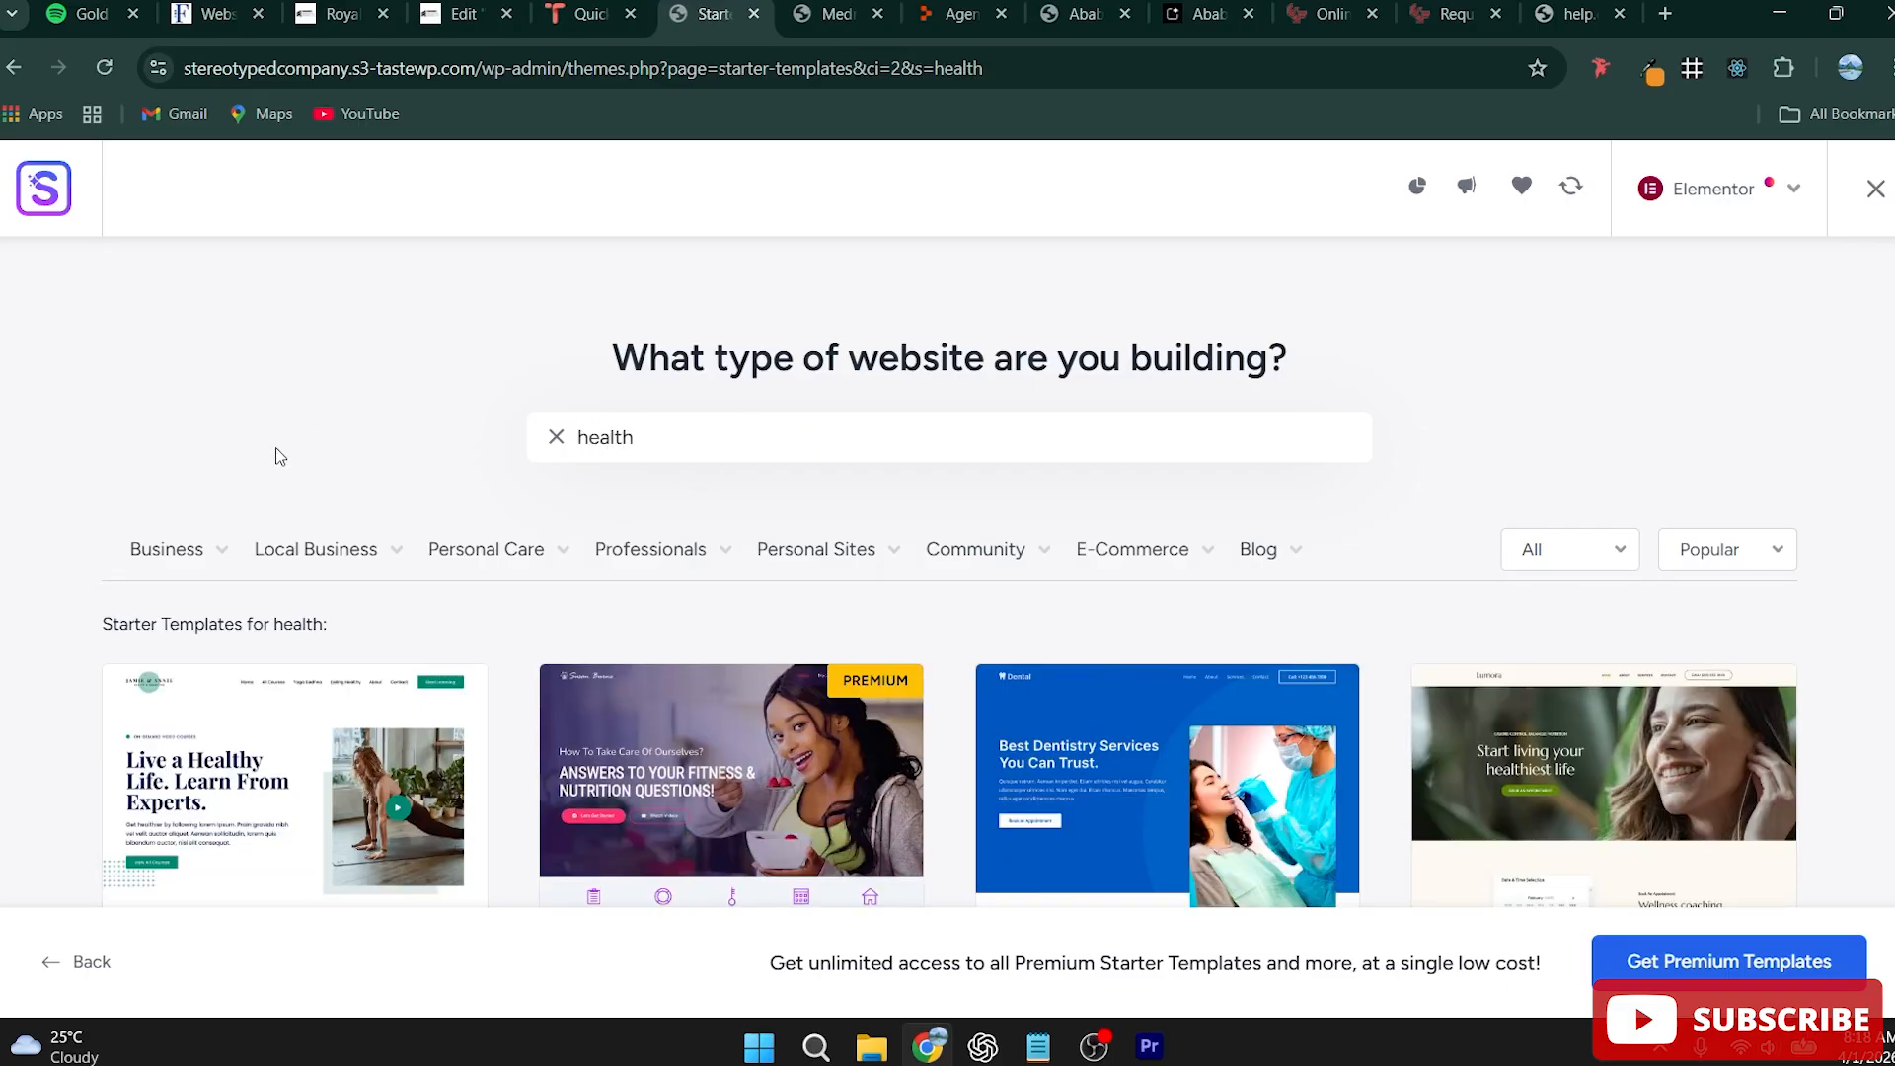
Step: Compare the health templates, select the Online Health Coach template and look through its preview
scroll(275, 453, "down", 3)
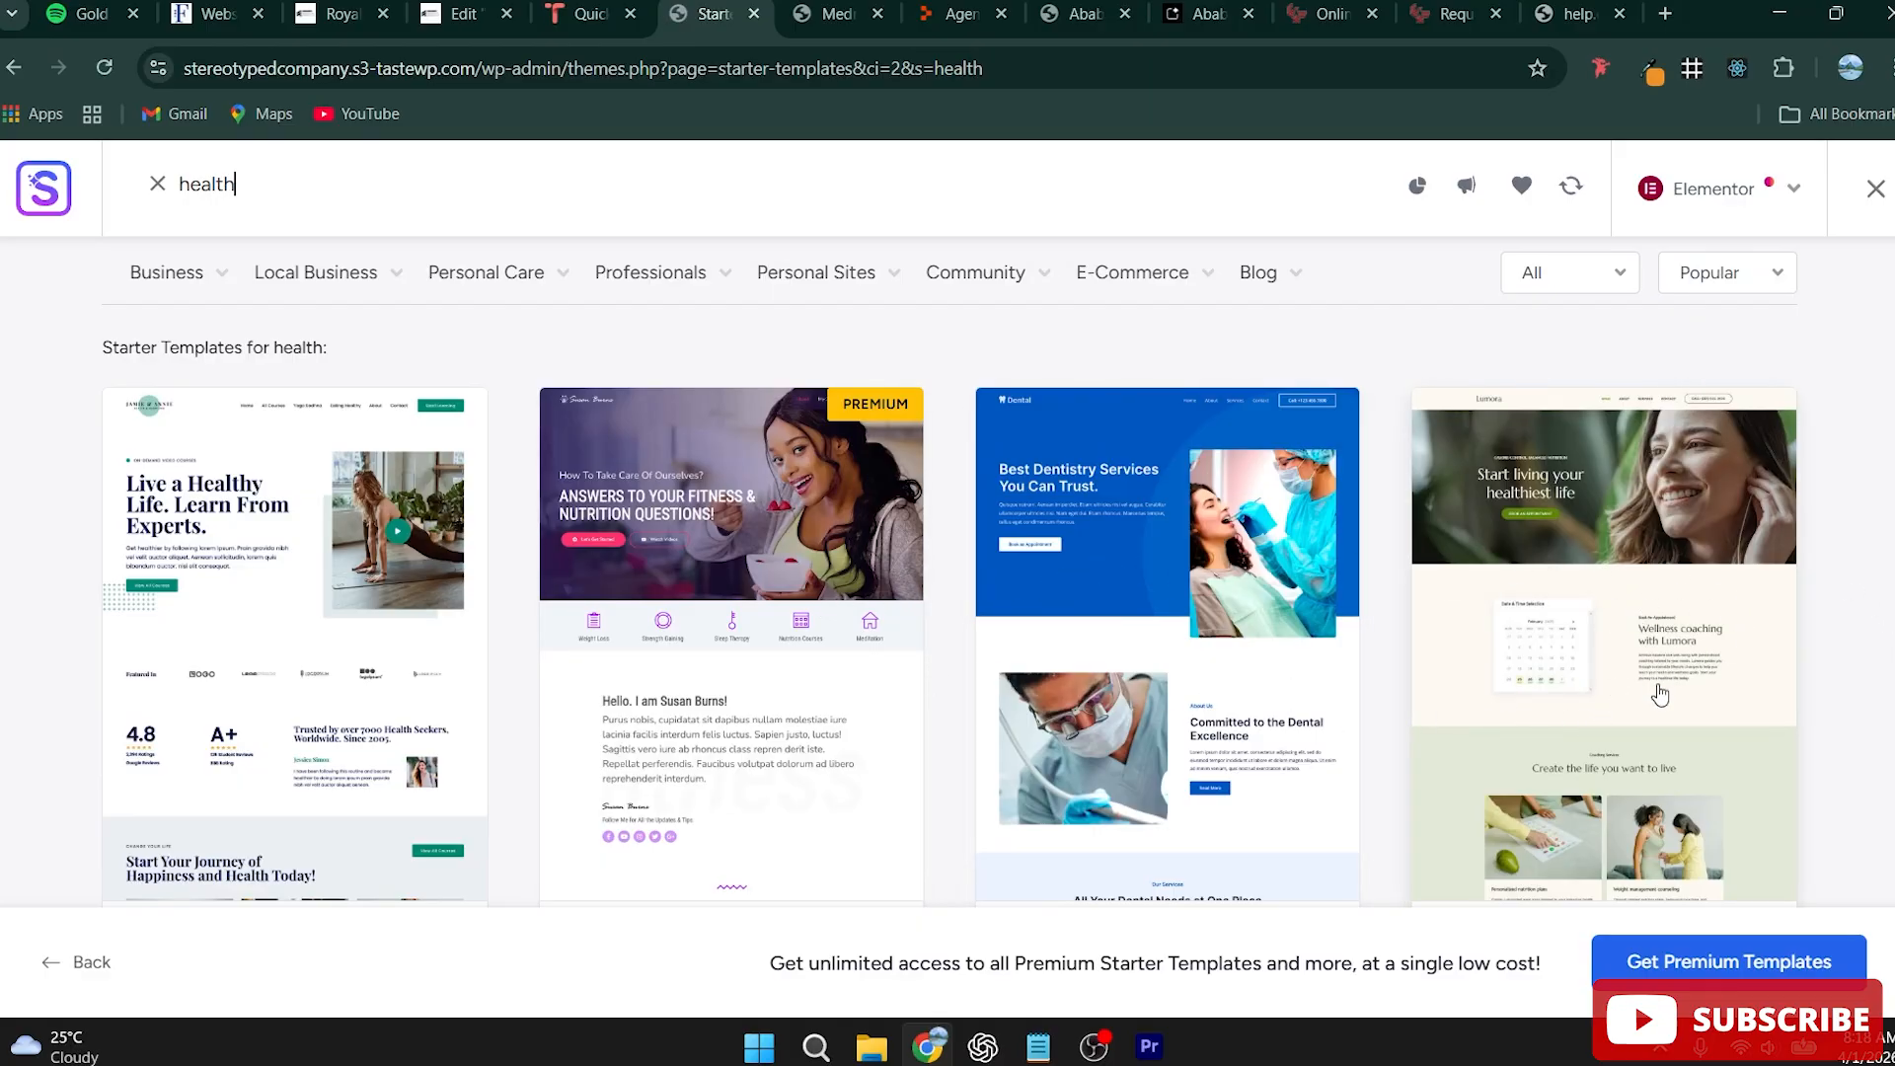
scroll(1661, 711, "down", 1)
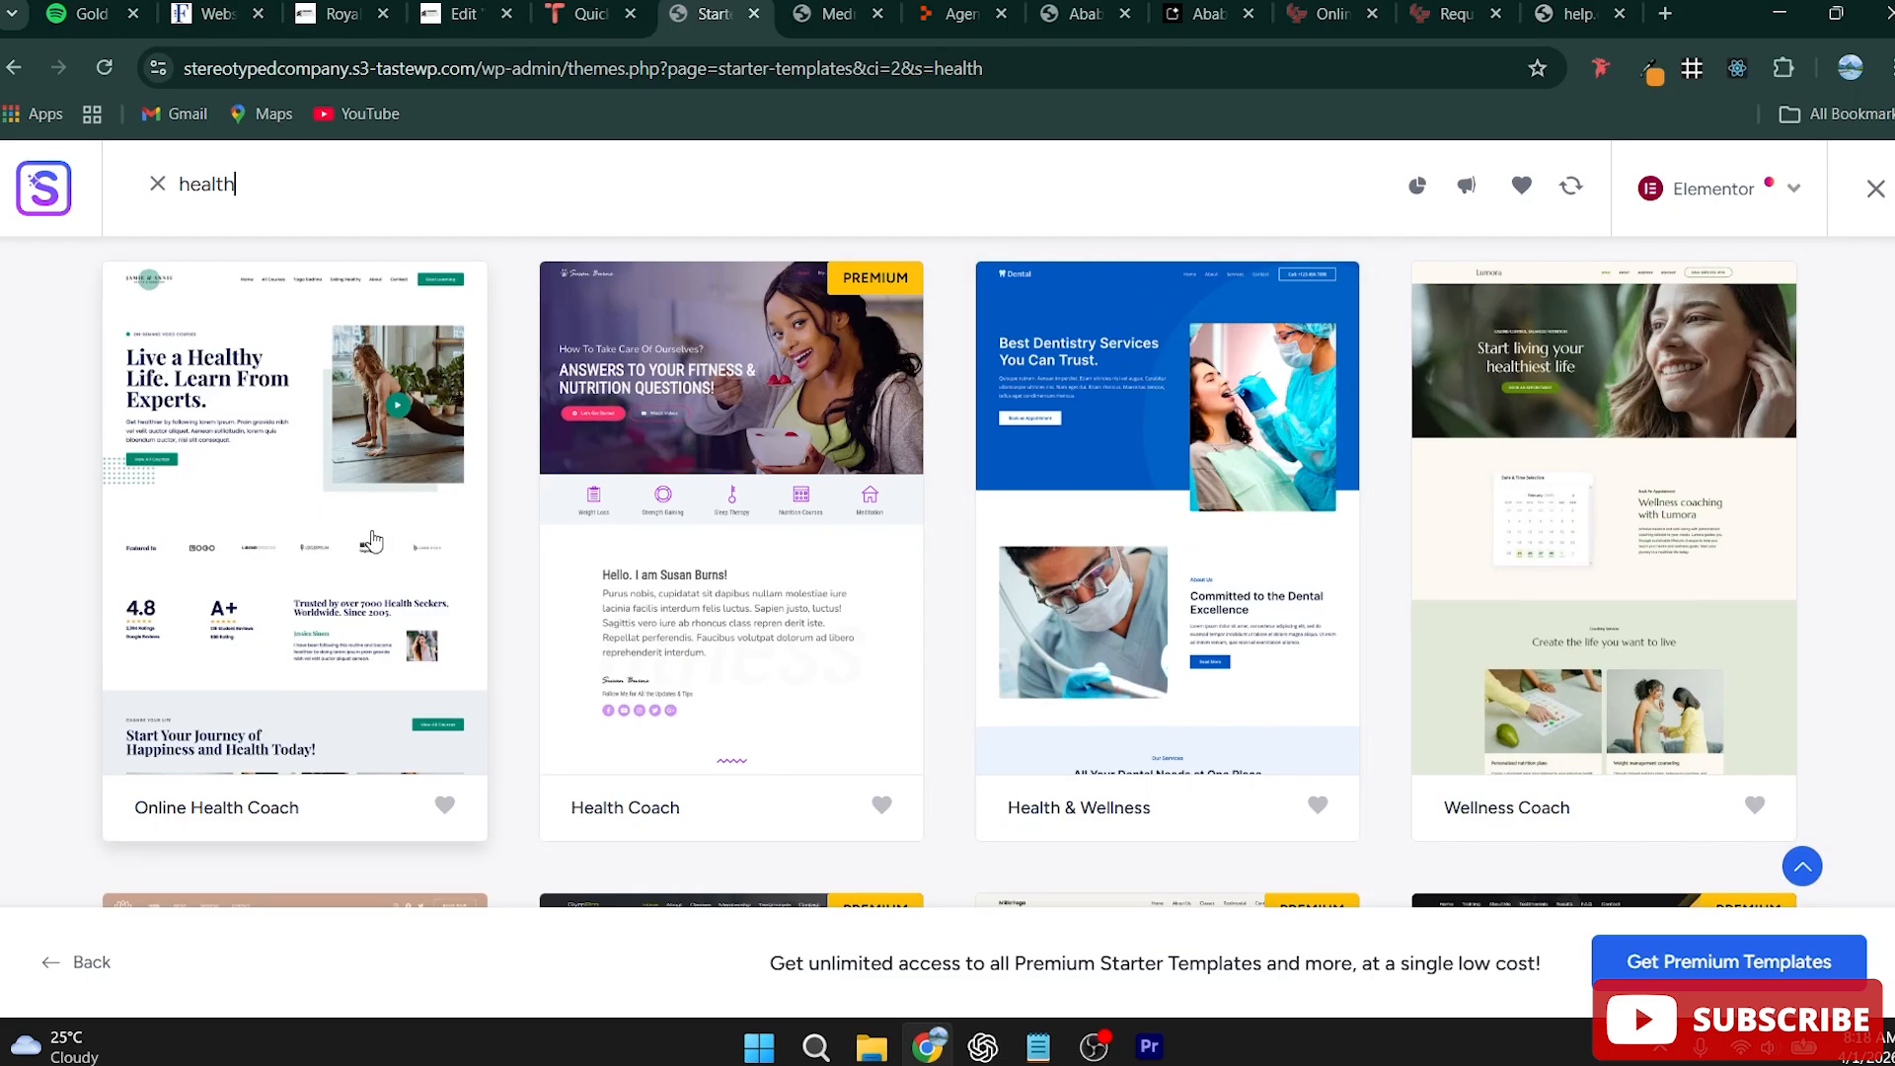
scroll(375, 533, "down", 6)
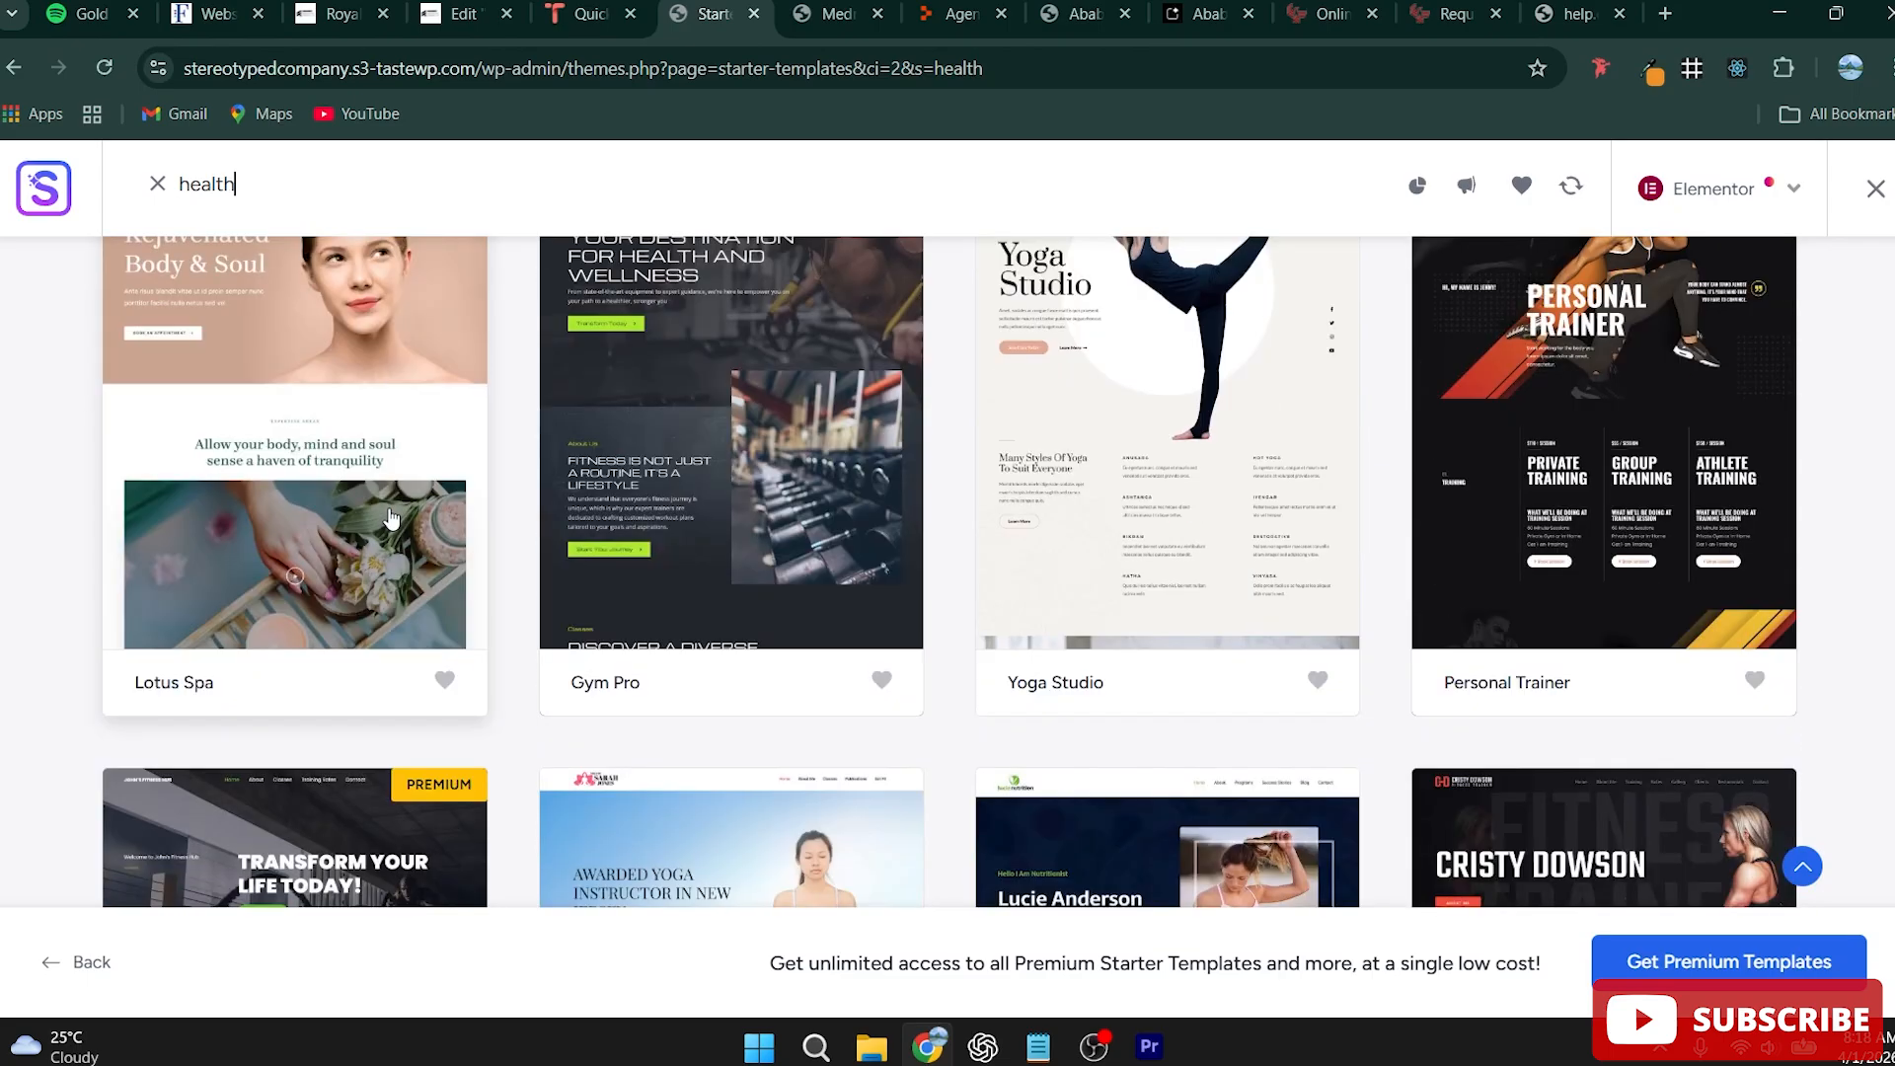
scroll(390, 520, "up", 8)
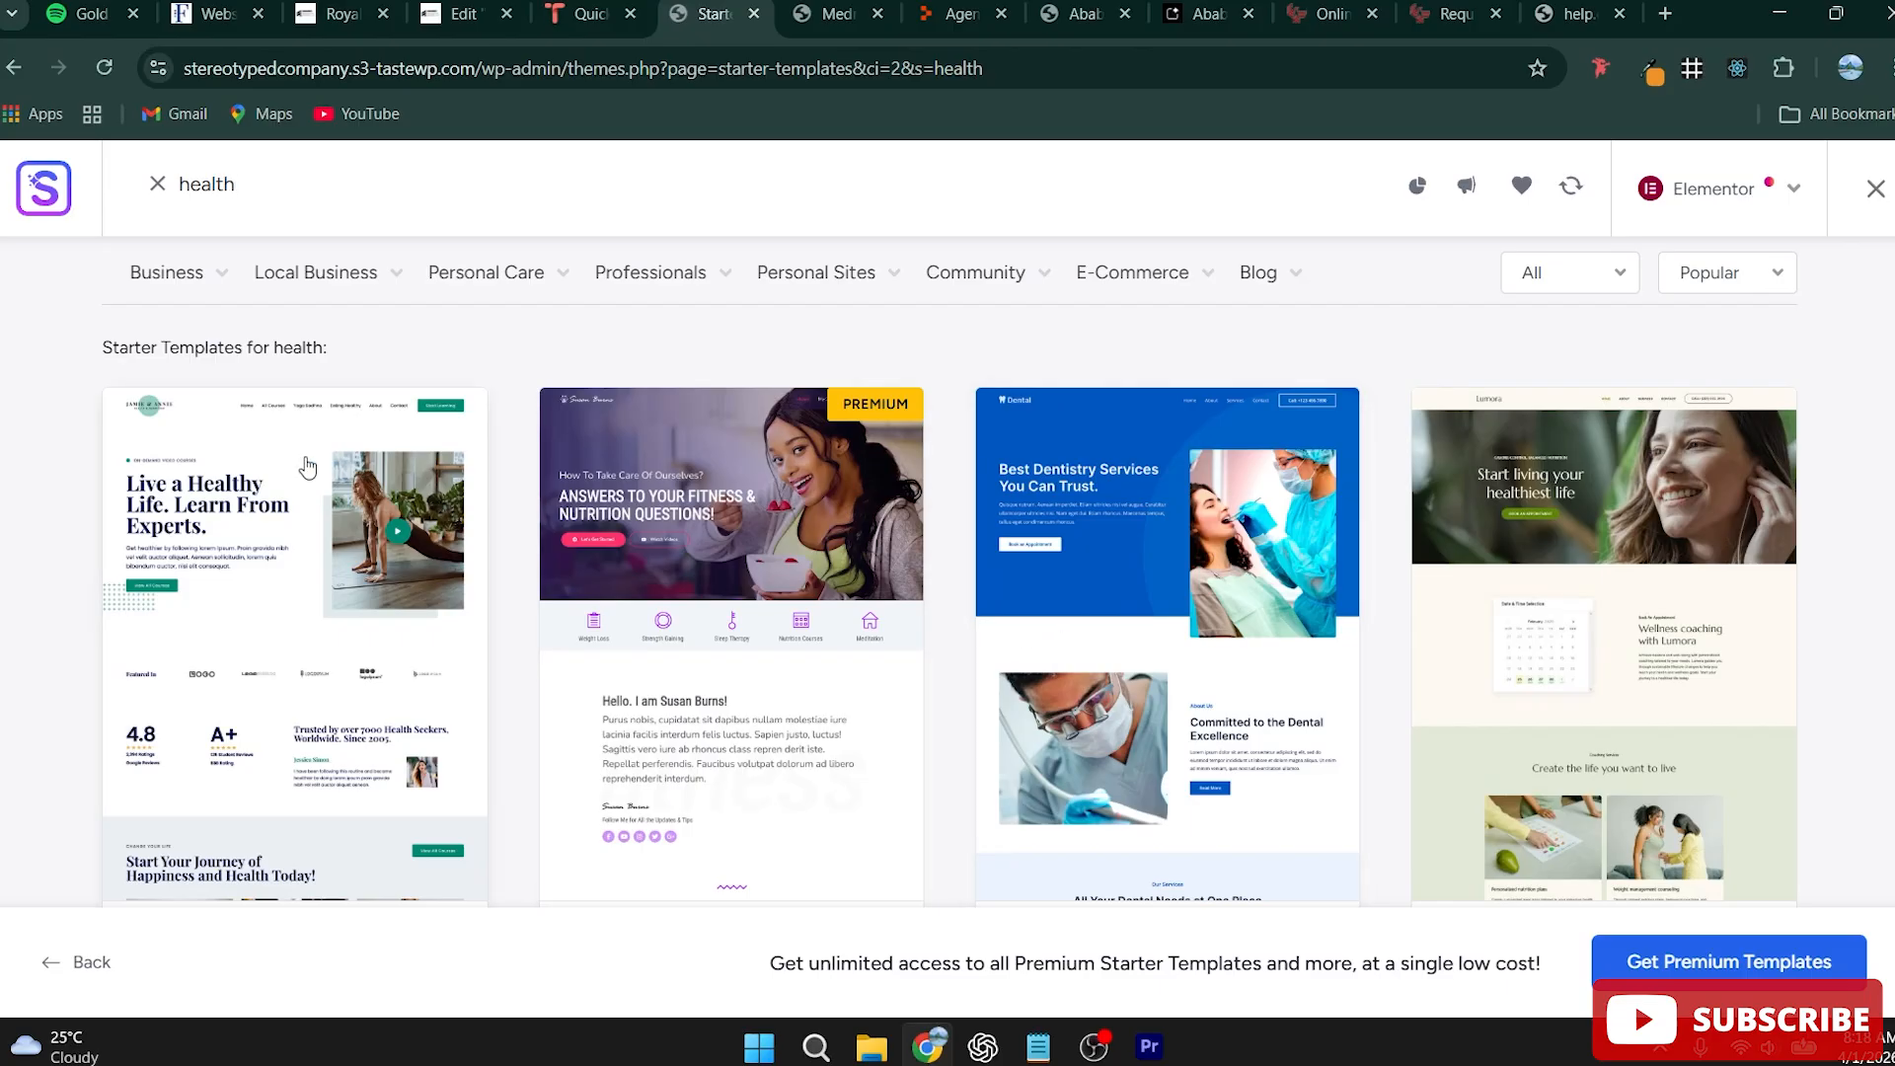
scroll(297, 570, "down", 1)
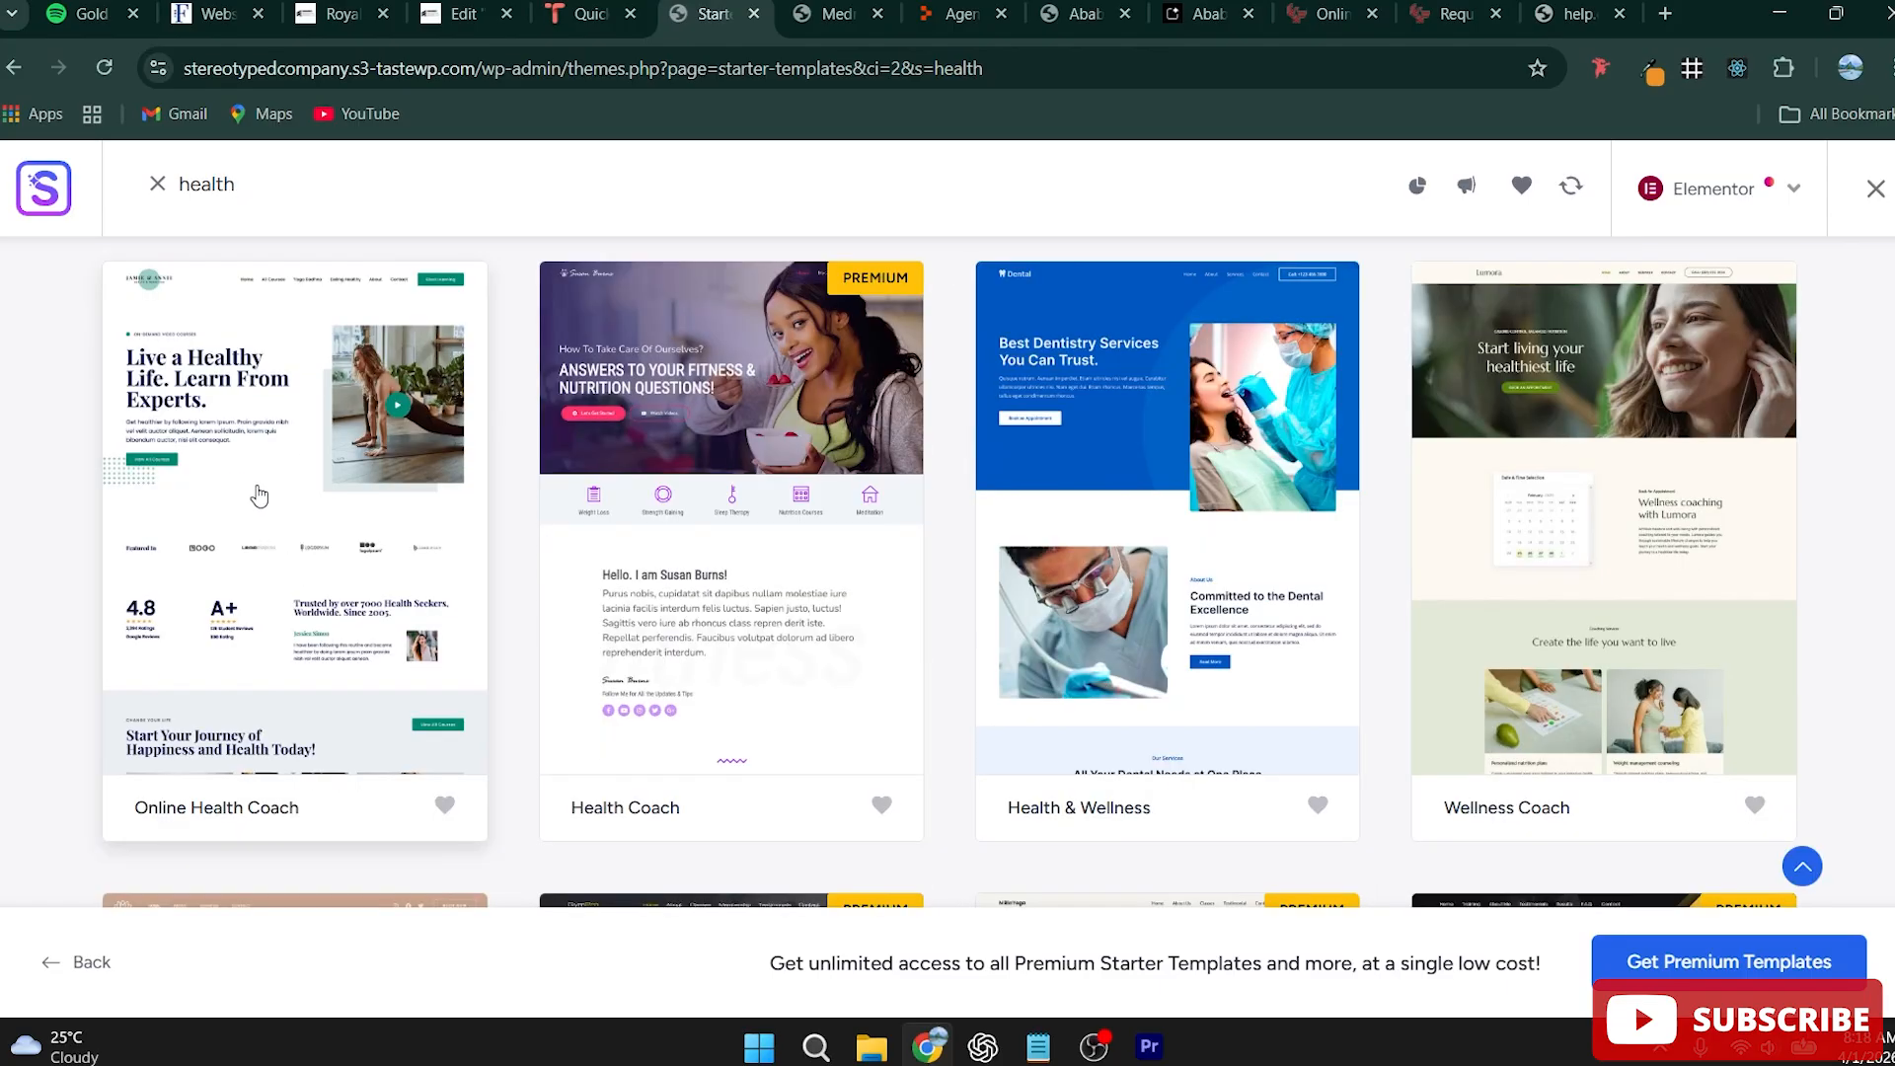
scroll(237, 496, "up", 1)
left_click(221, 491)
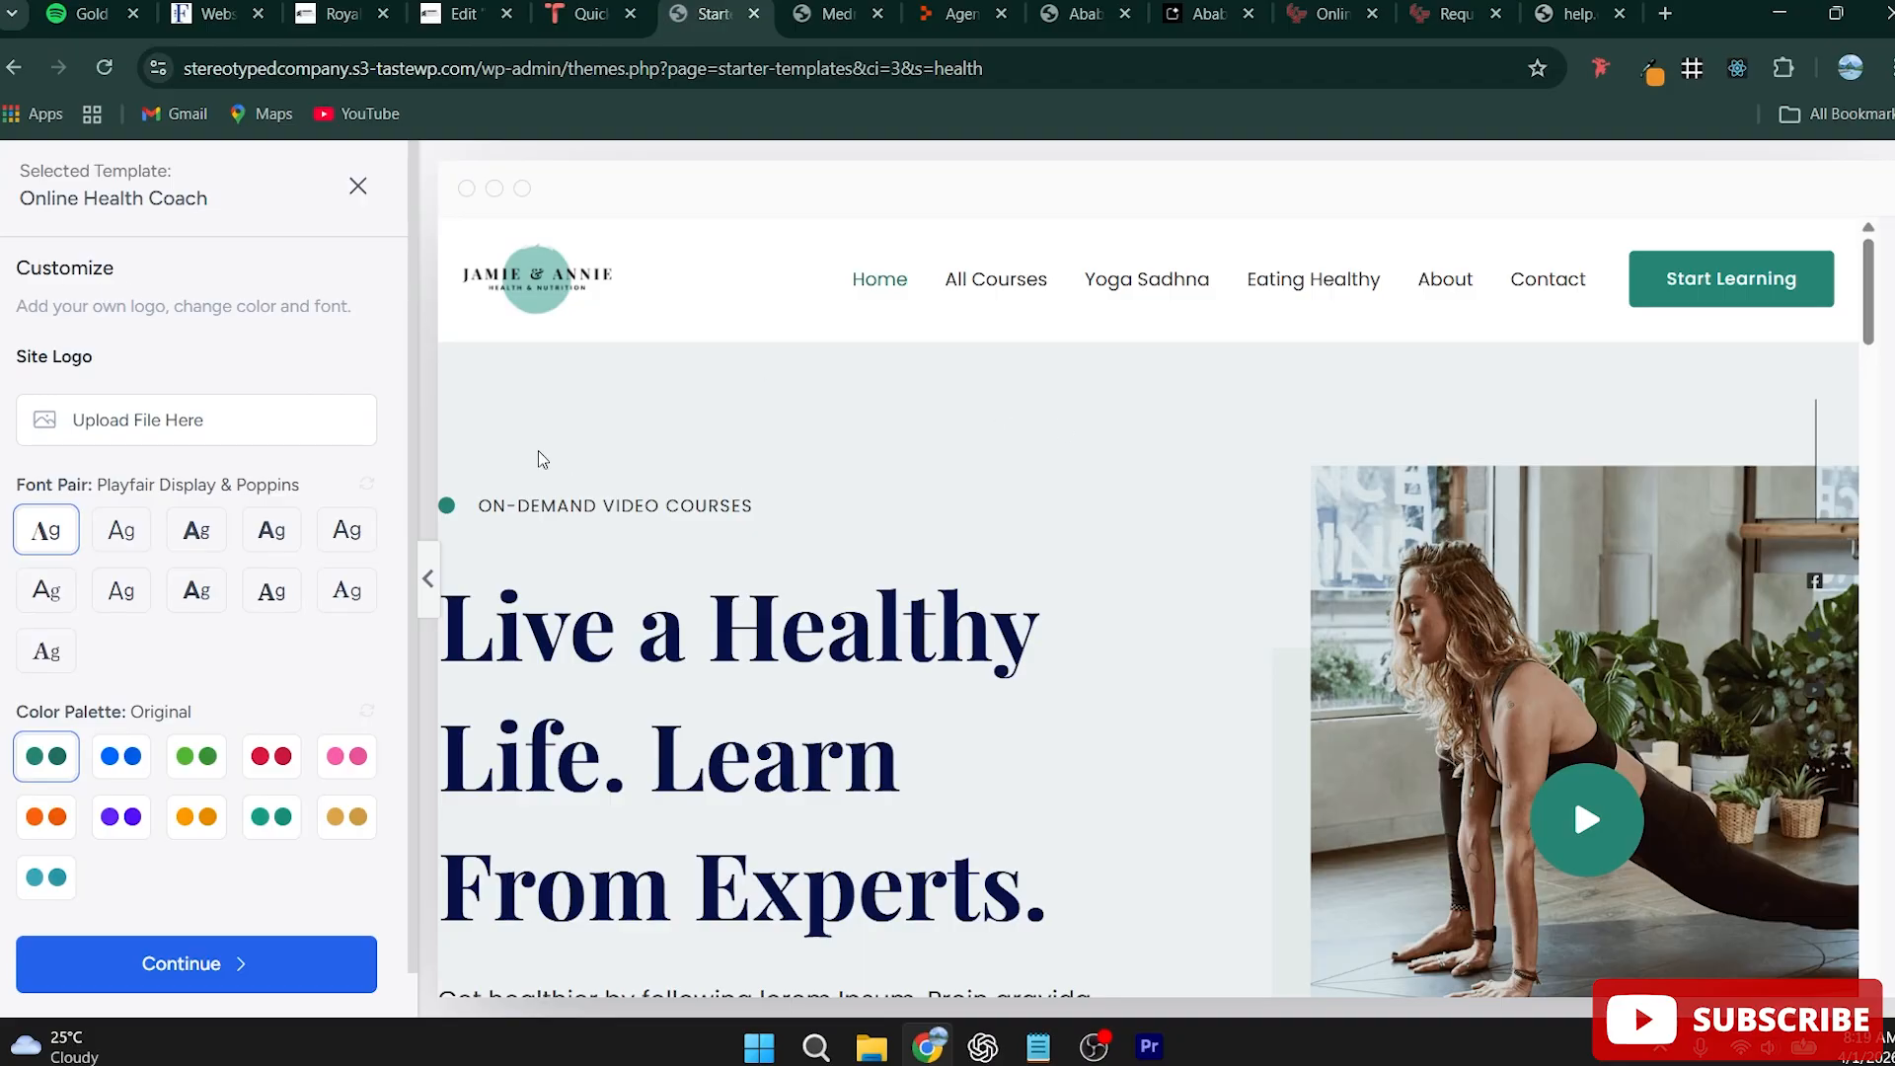
scroll(867, 537, "down", 8)
scroll(860, 543, "up", 4)
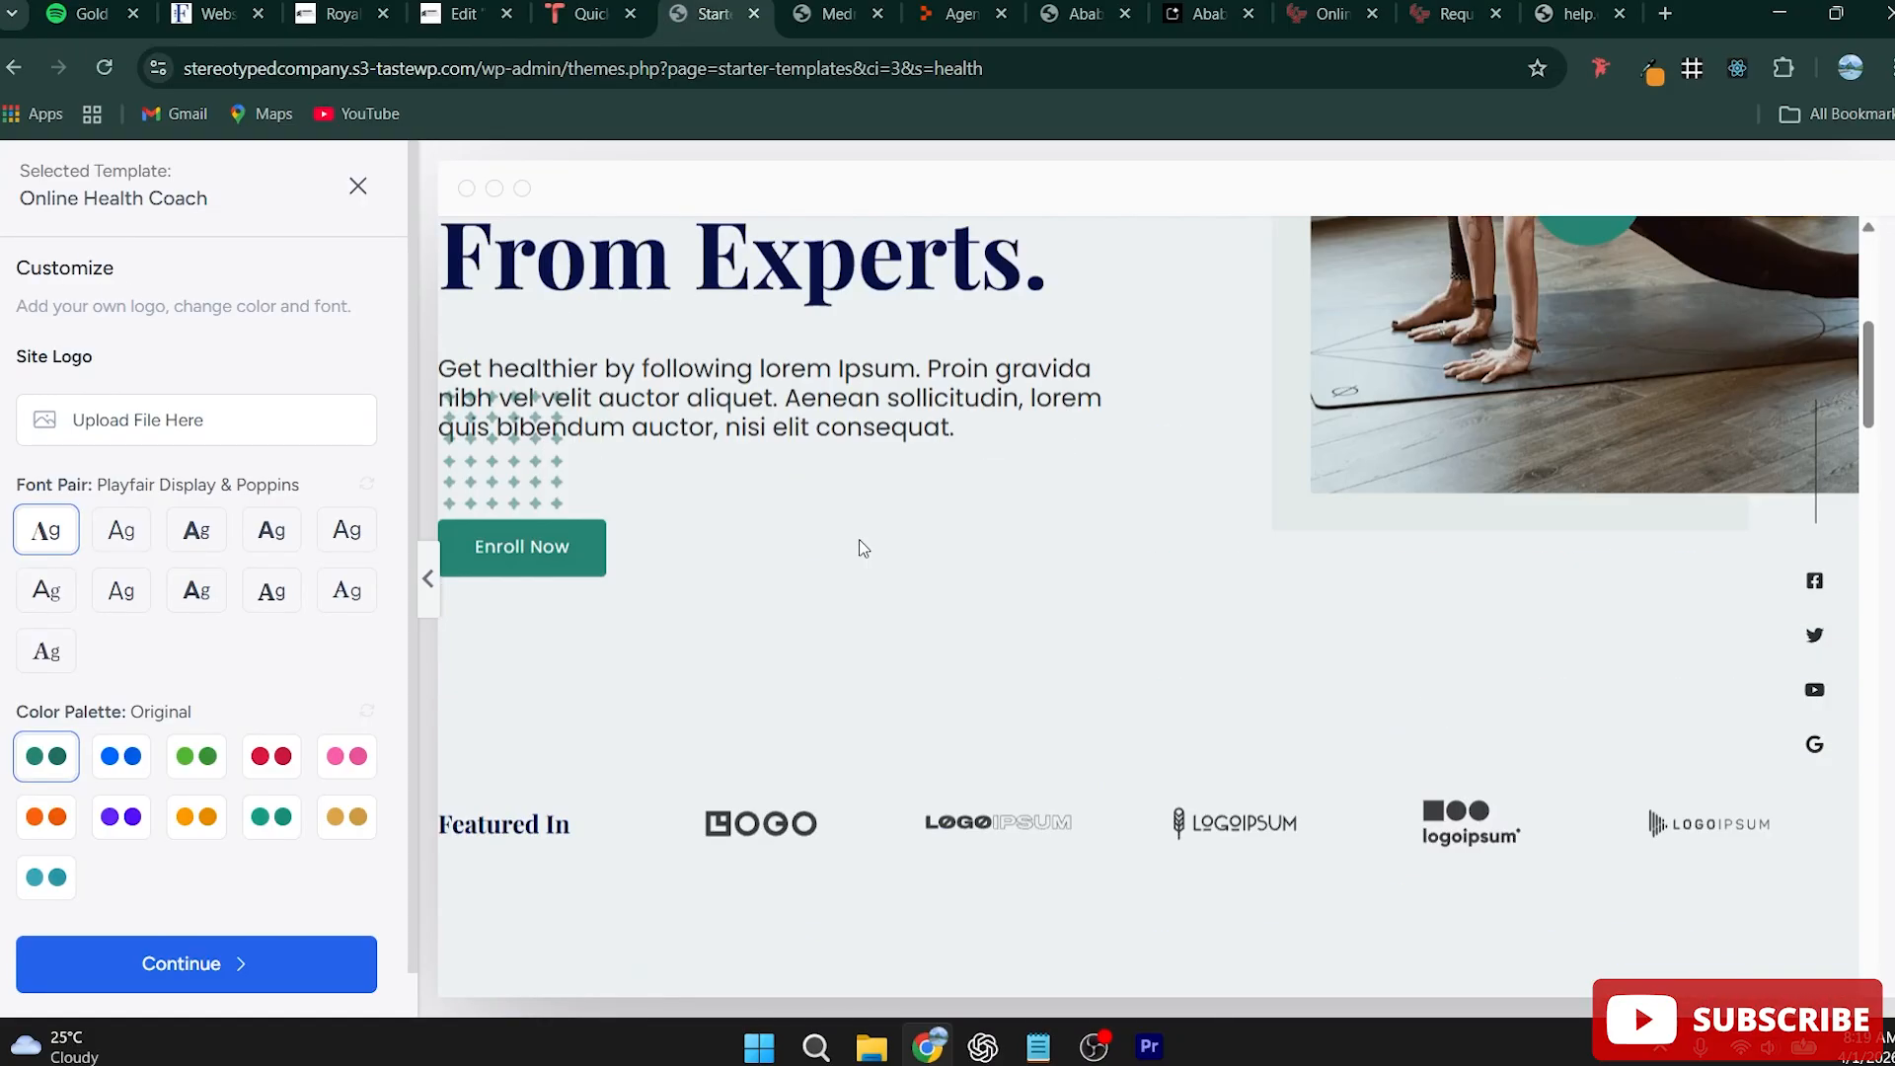
Step: Try the orange Style 7 color palette on the Online Health Coach template and settle on Style 8
scroll(119, 496, "down", 1)
scroll(177, 604, "up", 1)
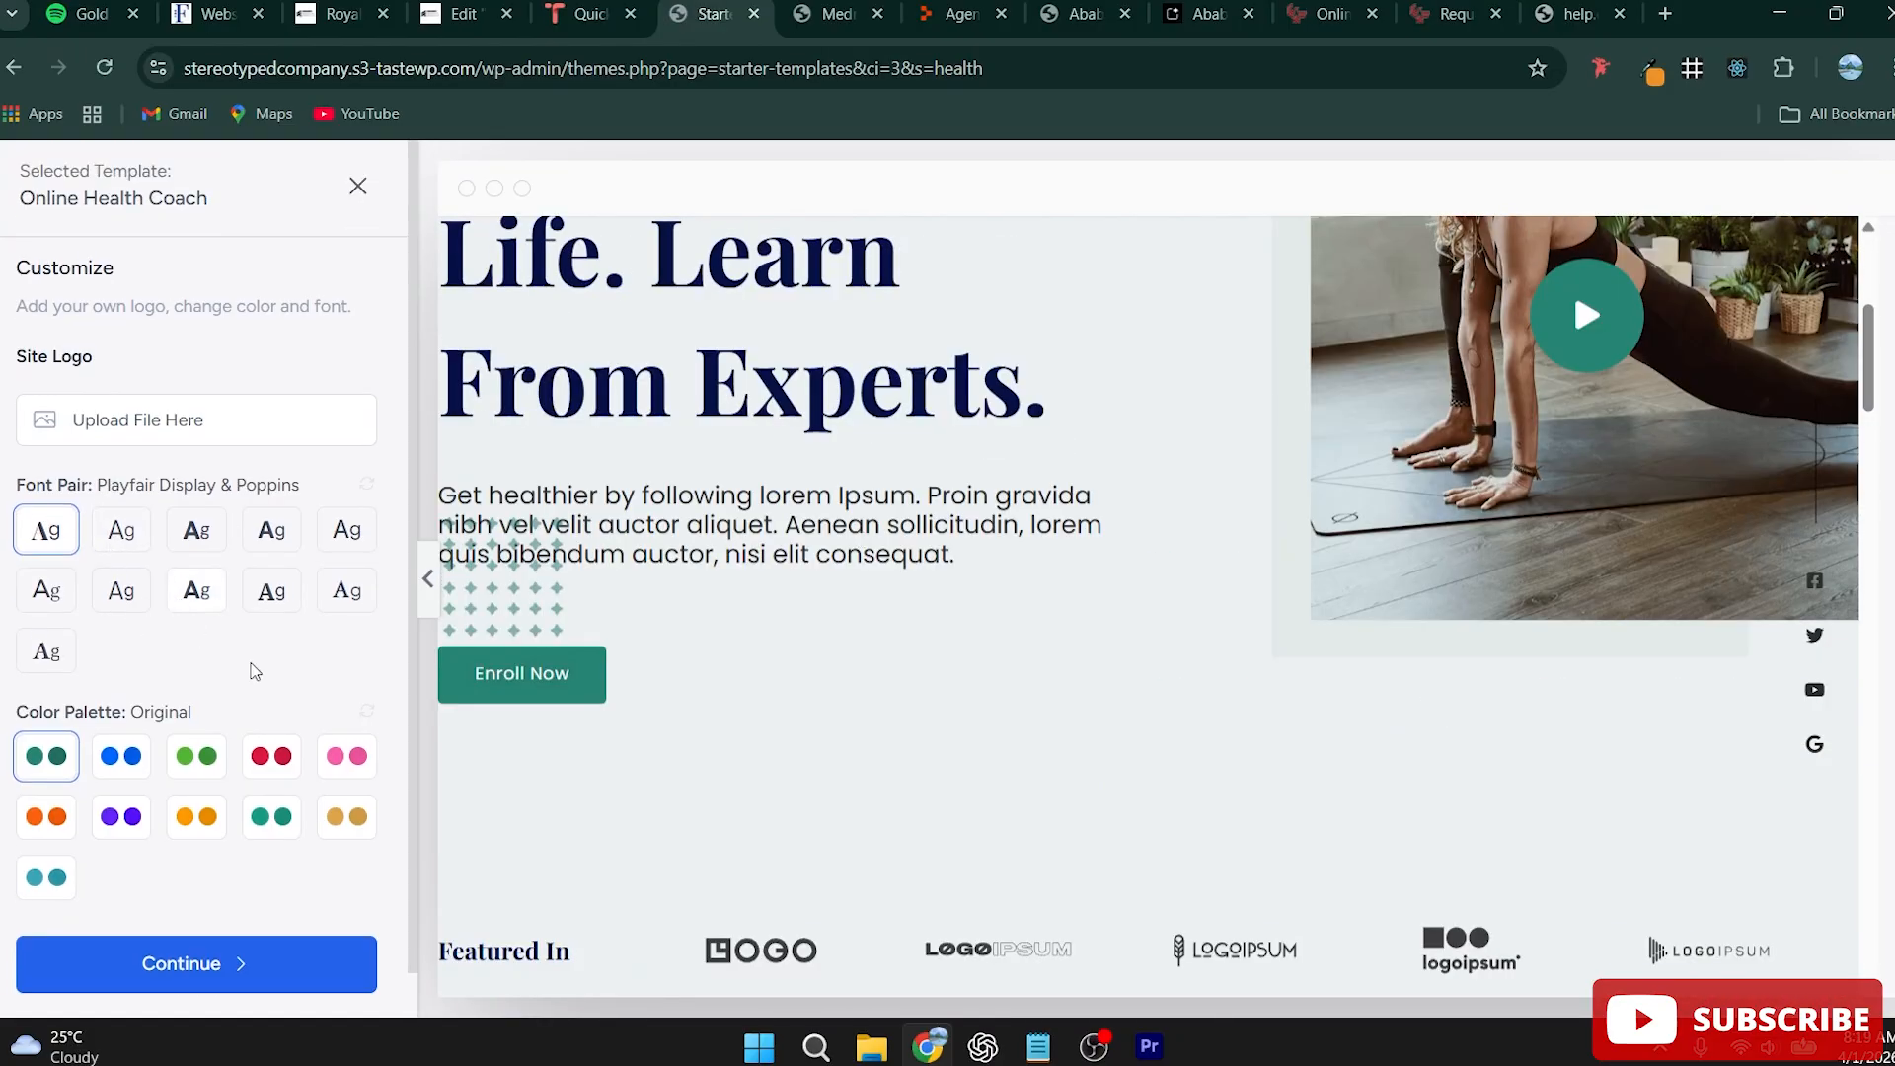
left_click(185, 838)
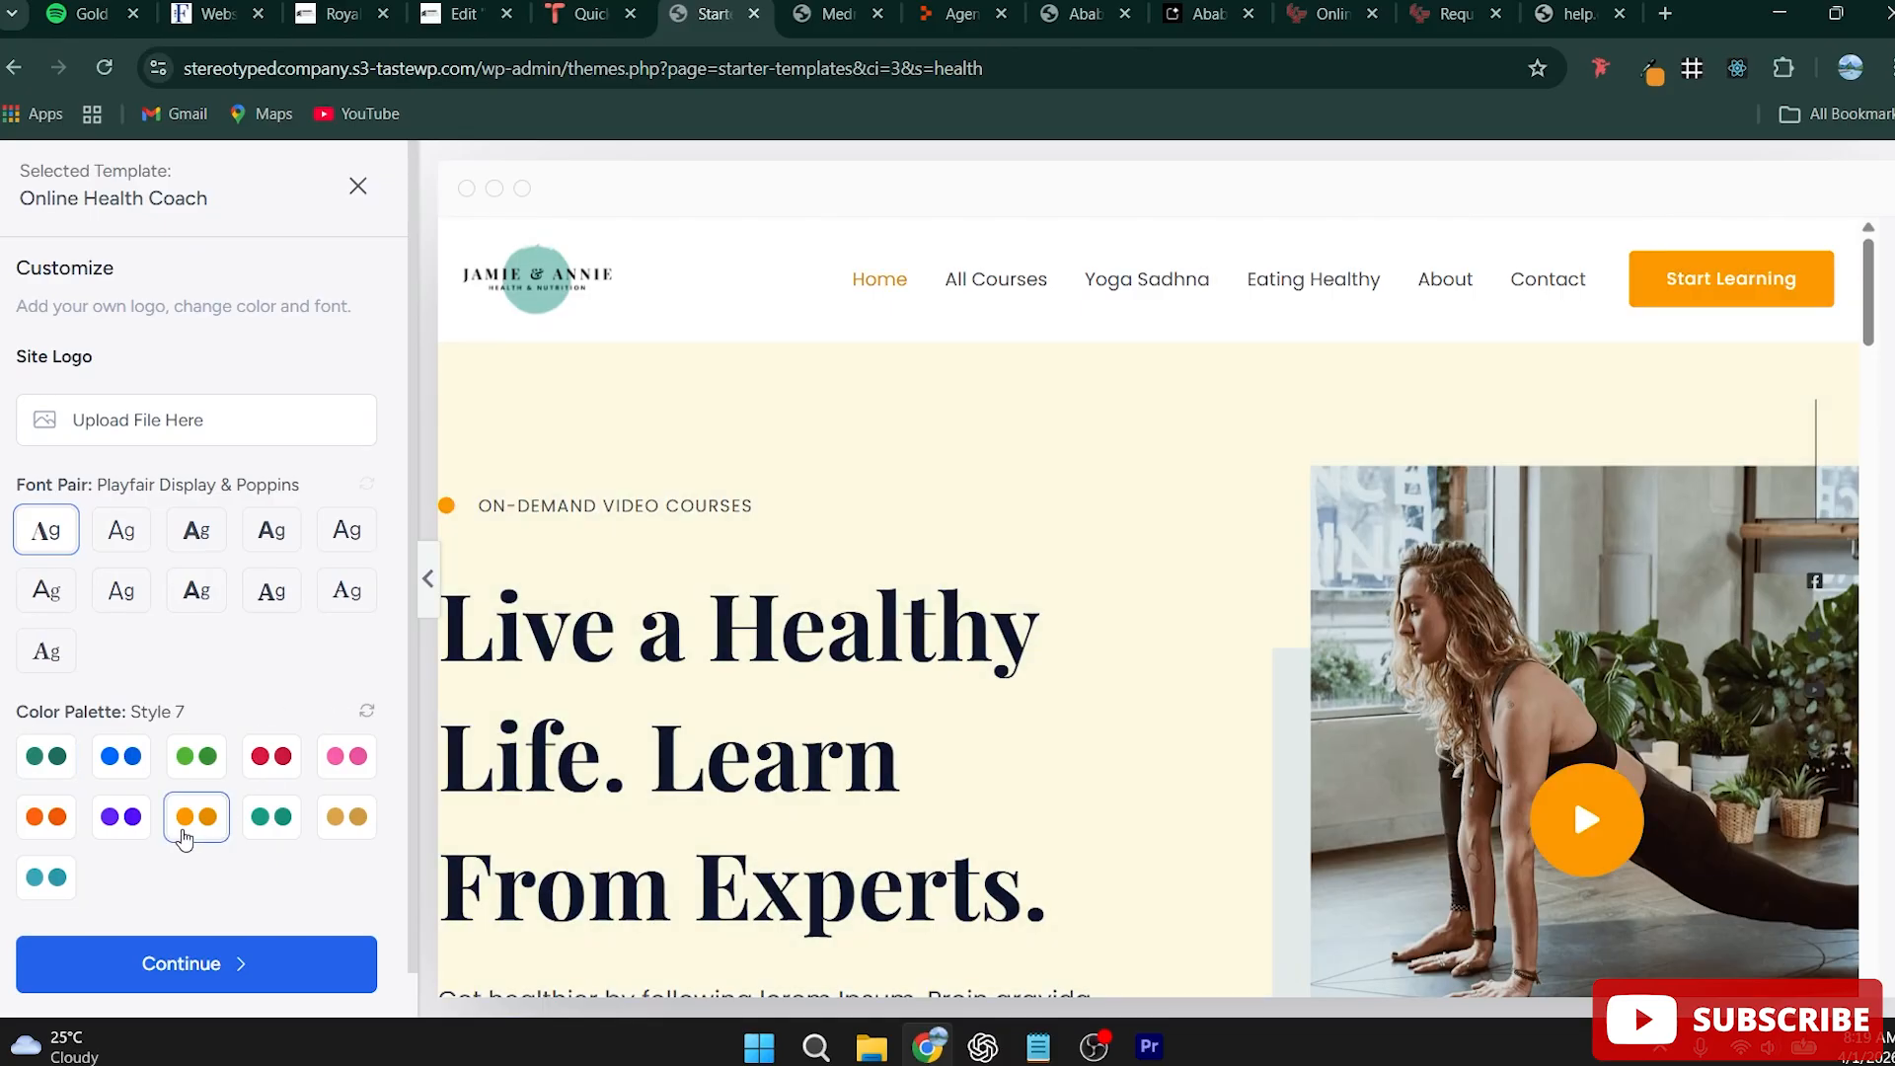
left_click(265, 817)
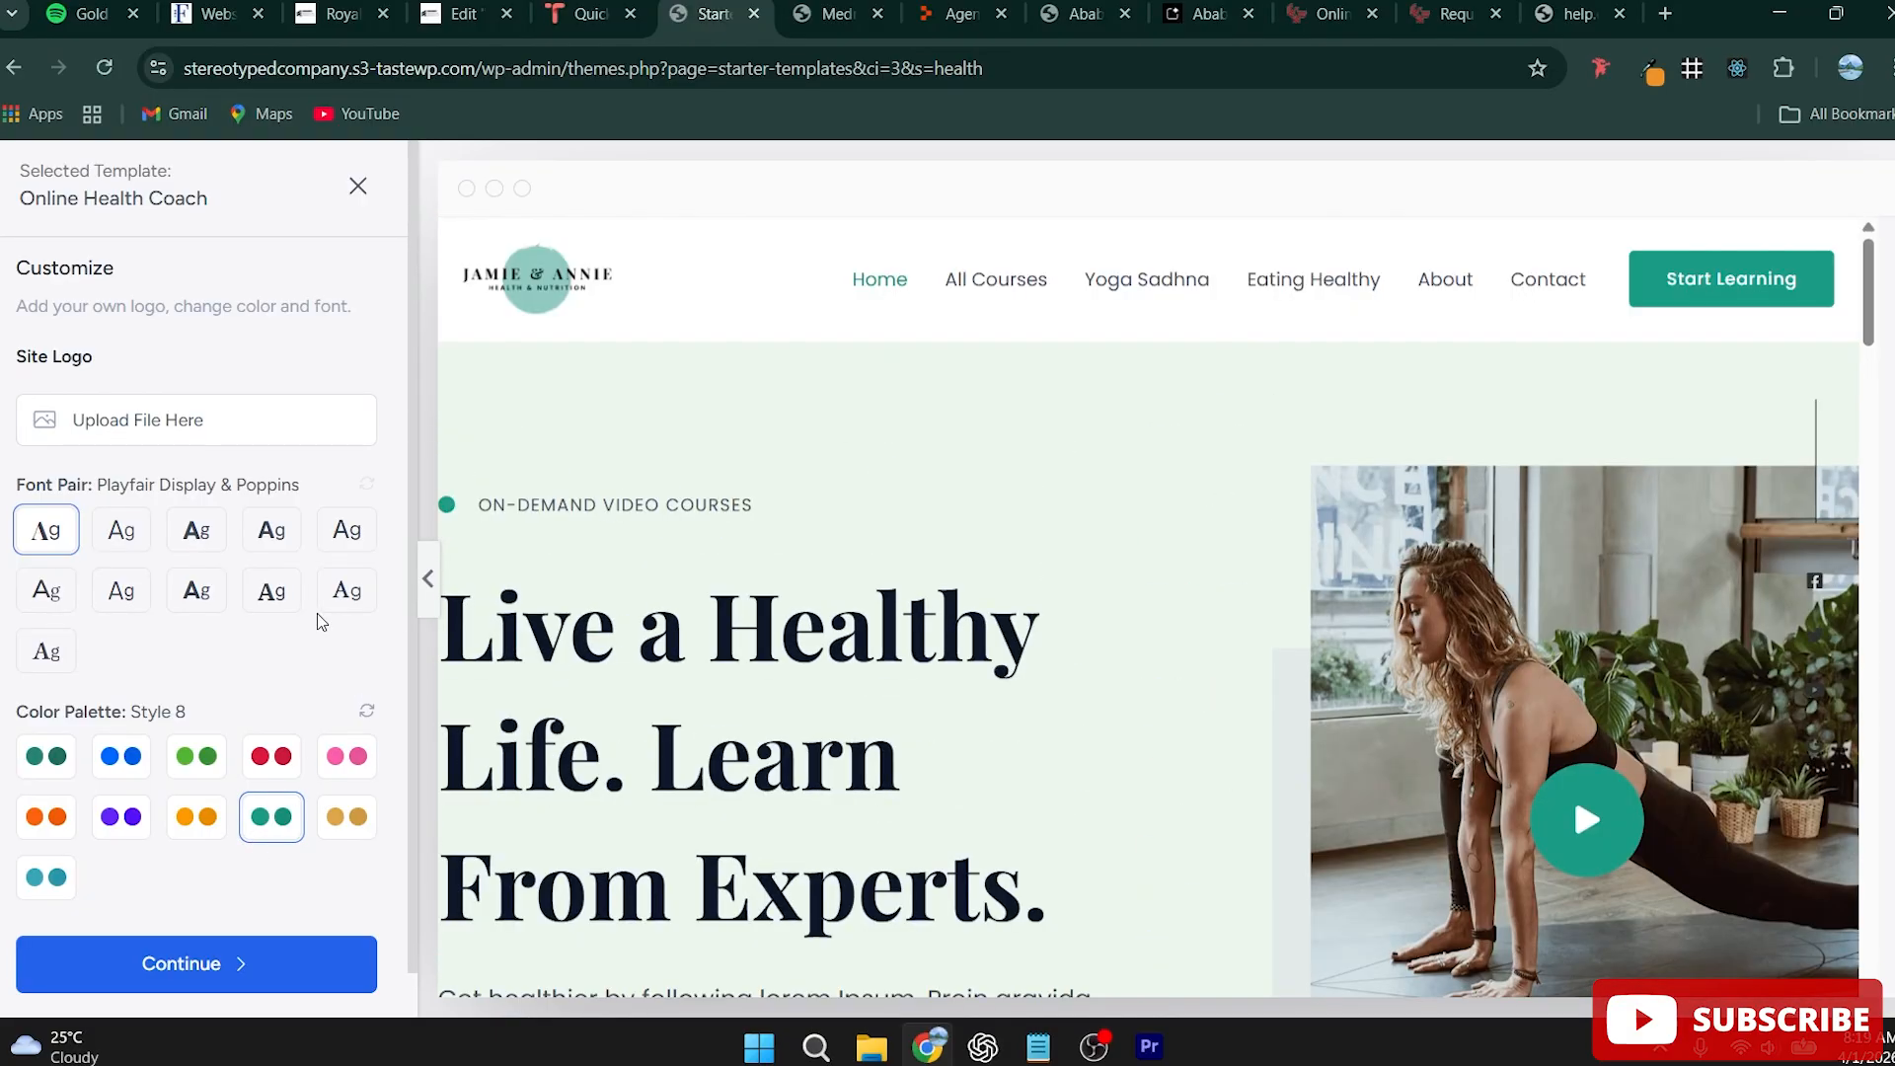
Step: Compare the template's font pairs, including Work Sans & Inter and Manrope & Inter, and choose EB Garamond & IBM Plex Sans
left_click(191, 531)
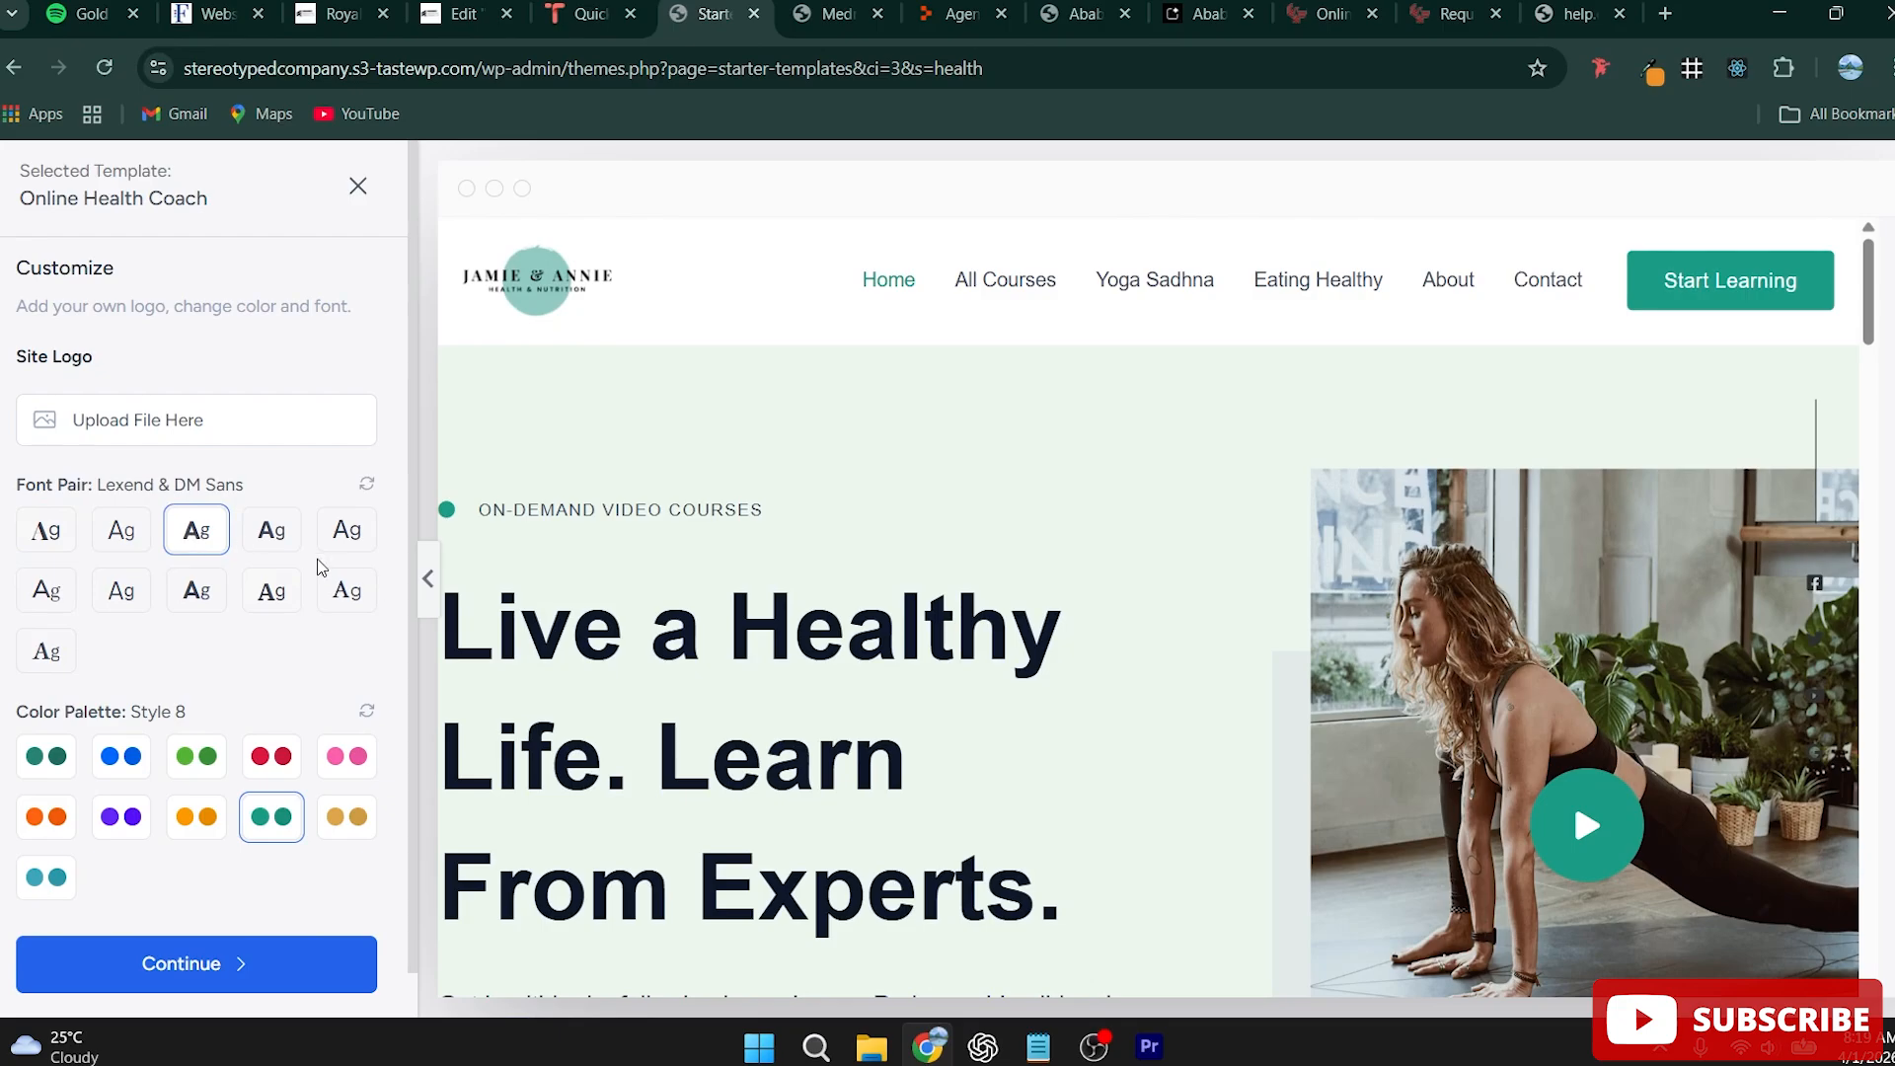
left_click(272, 543)
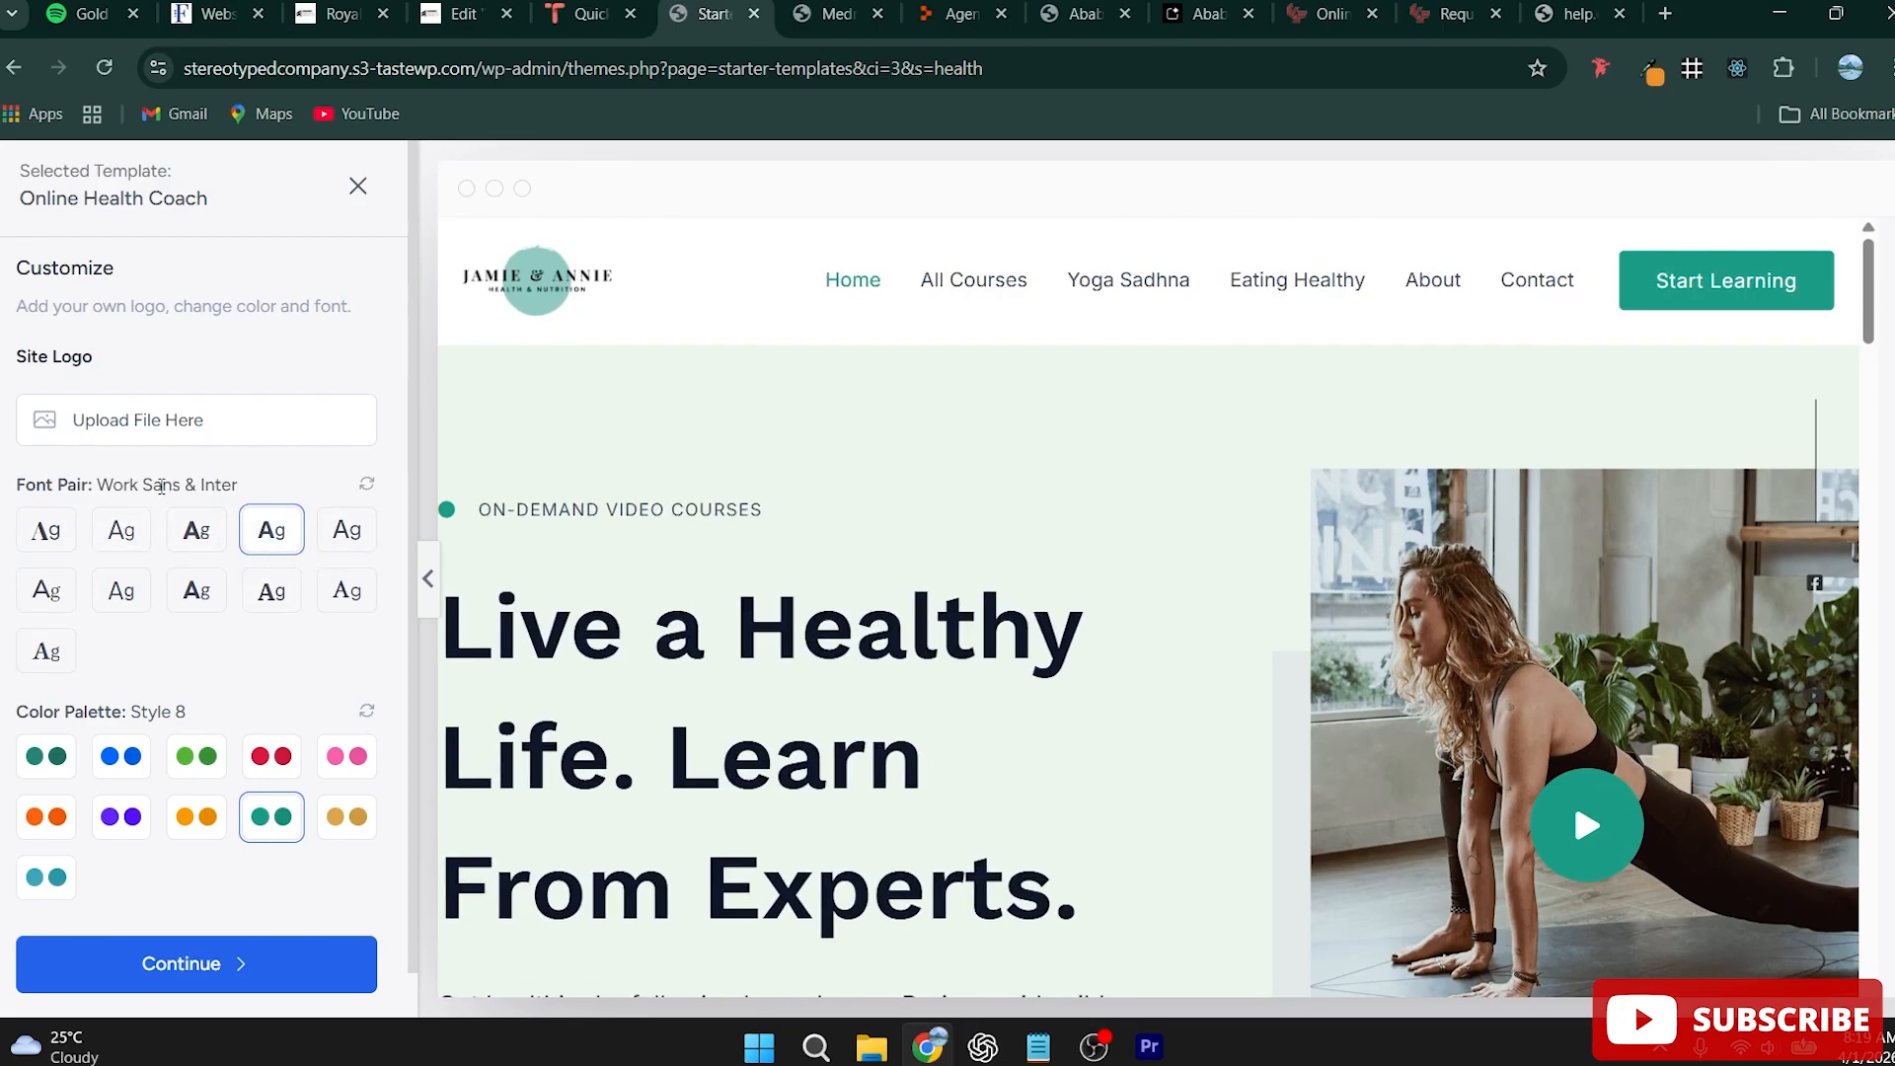
left_click(335, 538)
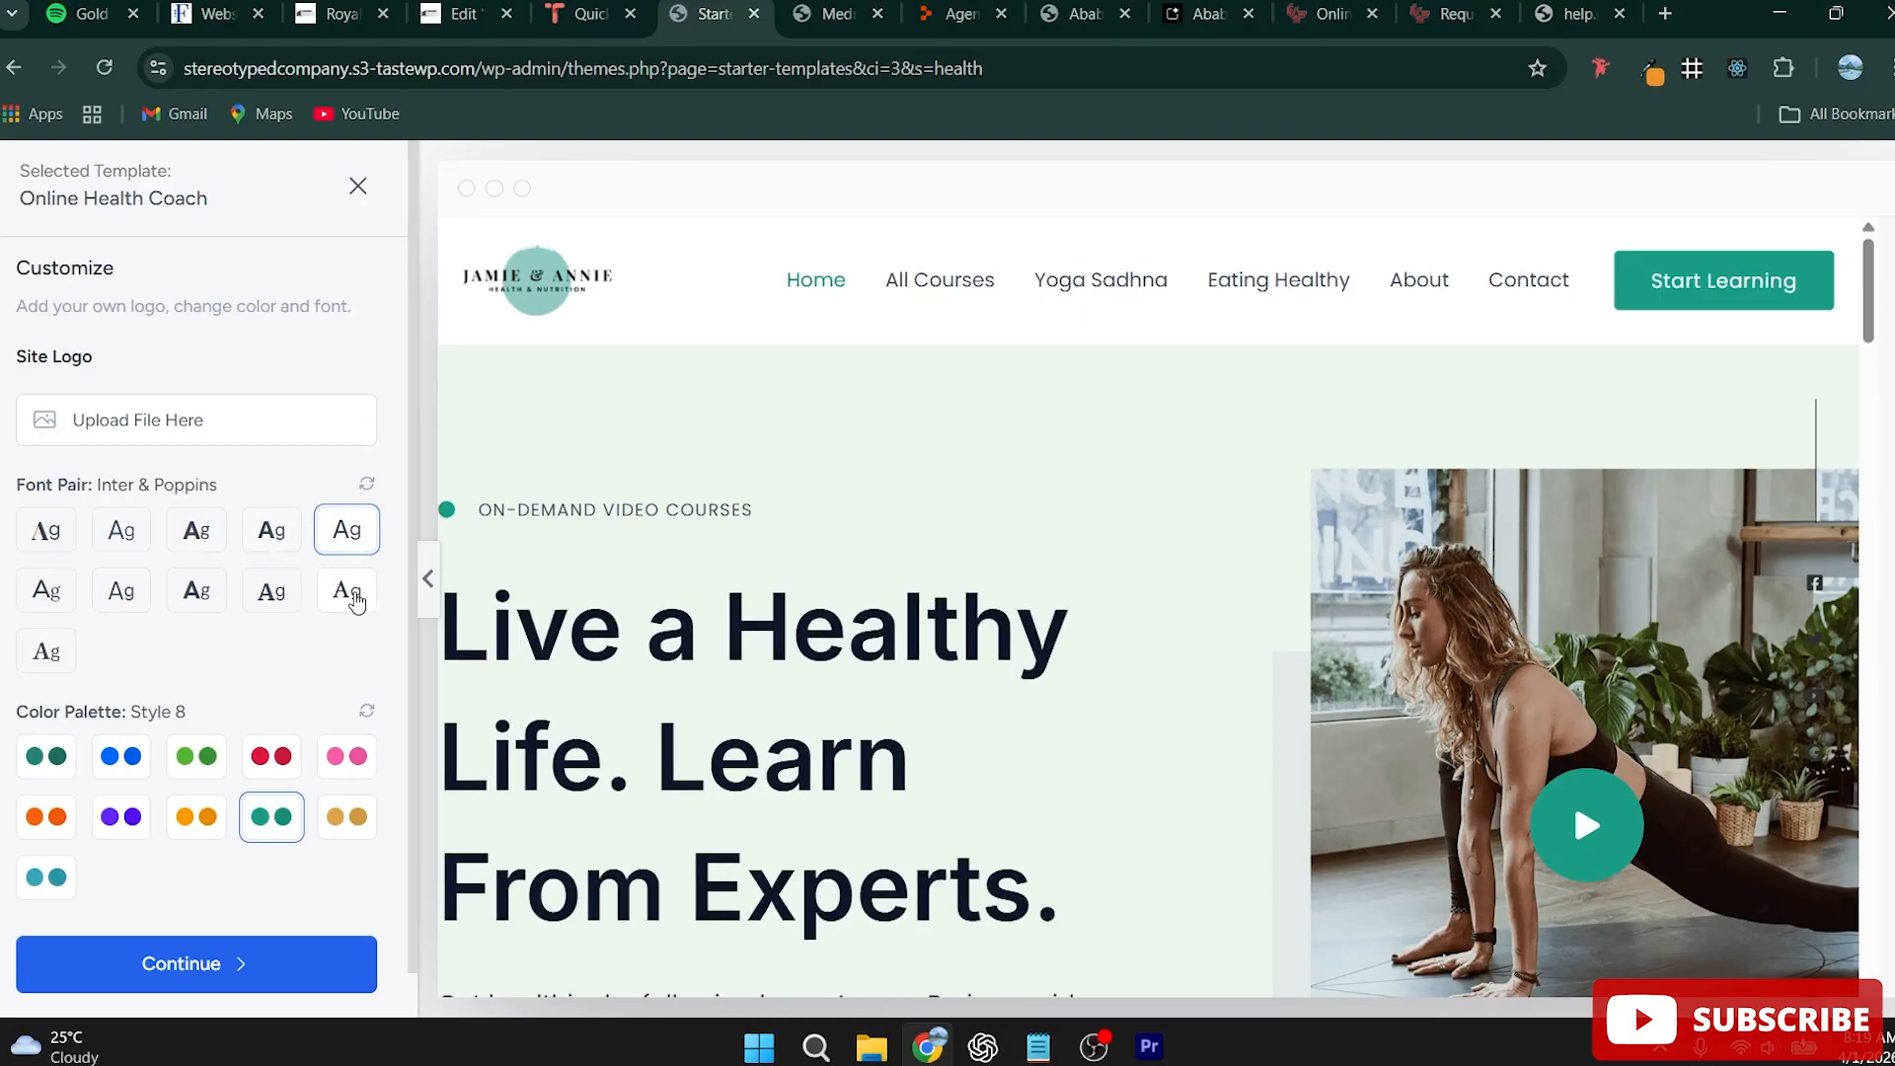
left_click(353, 599)
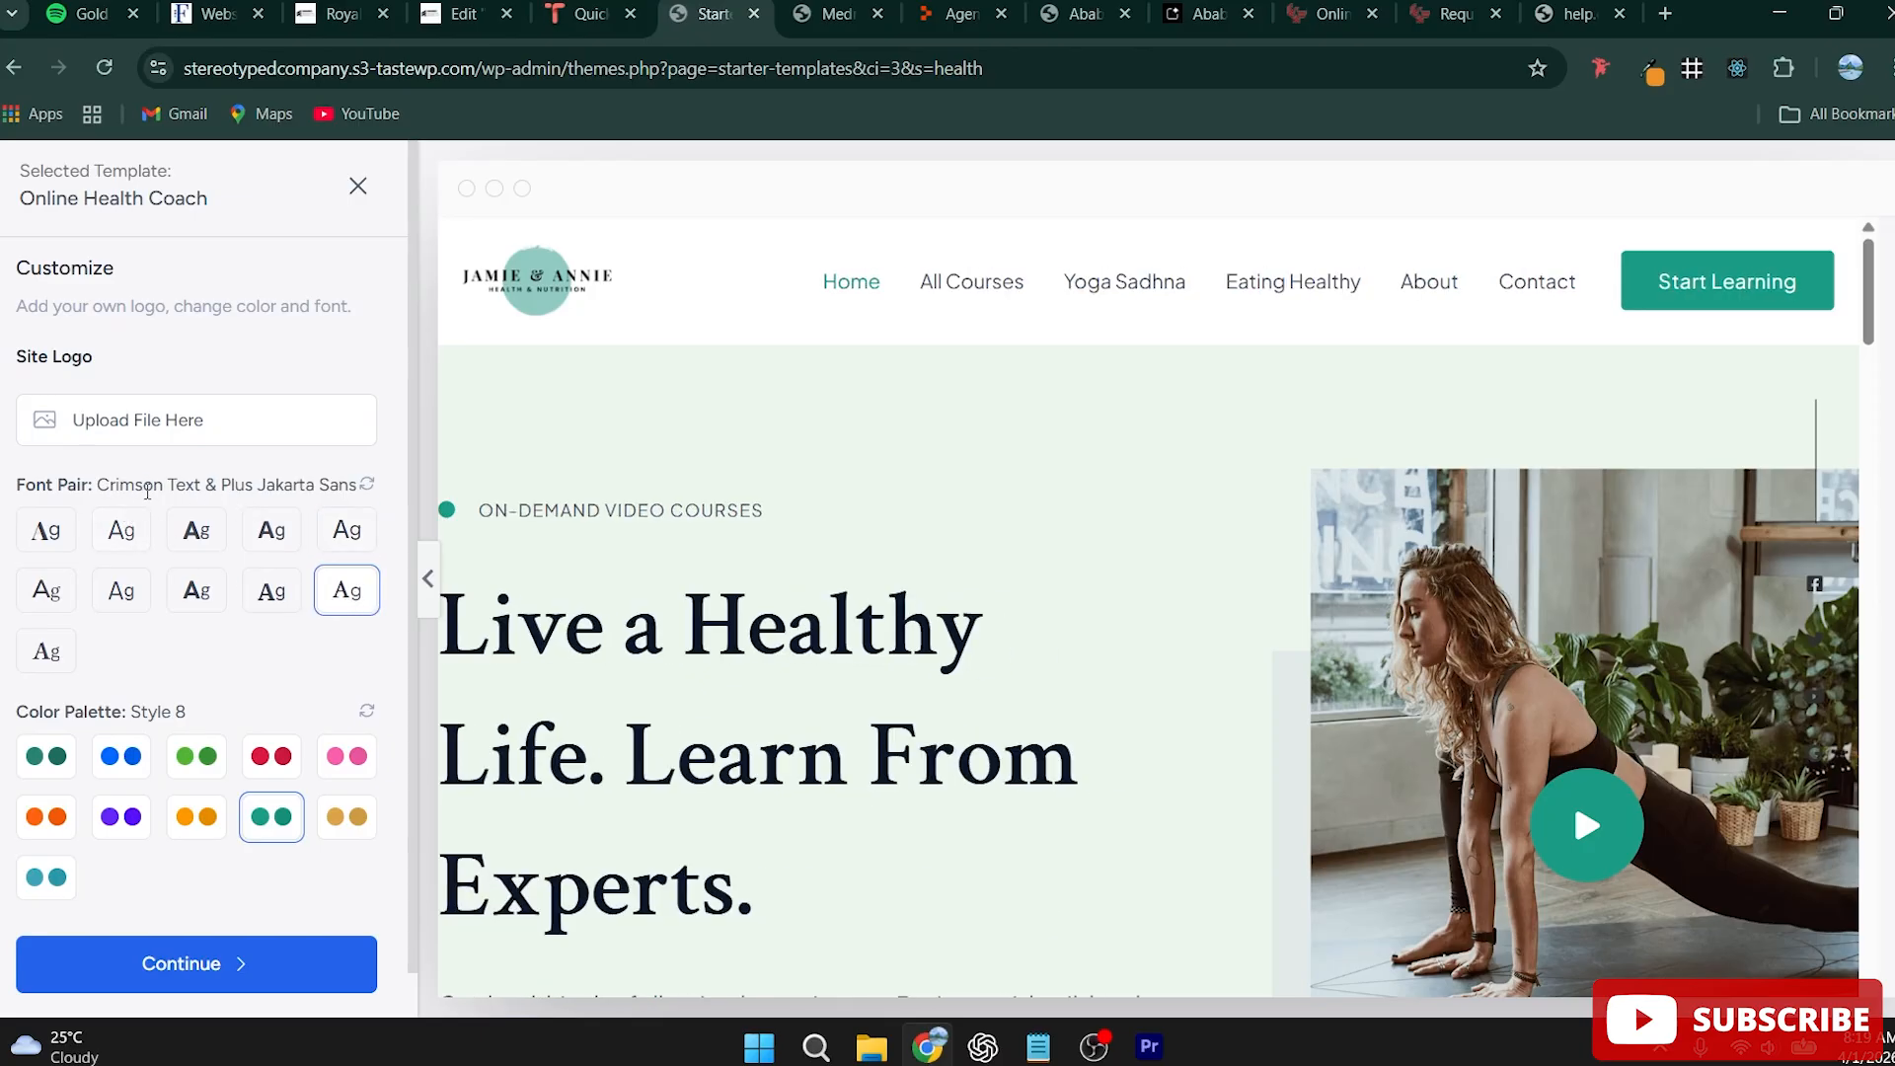
left_click(268, 592)
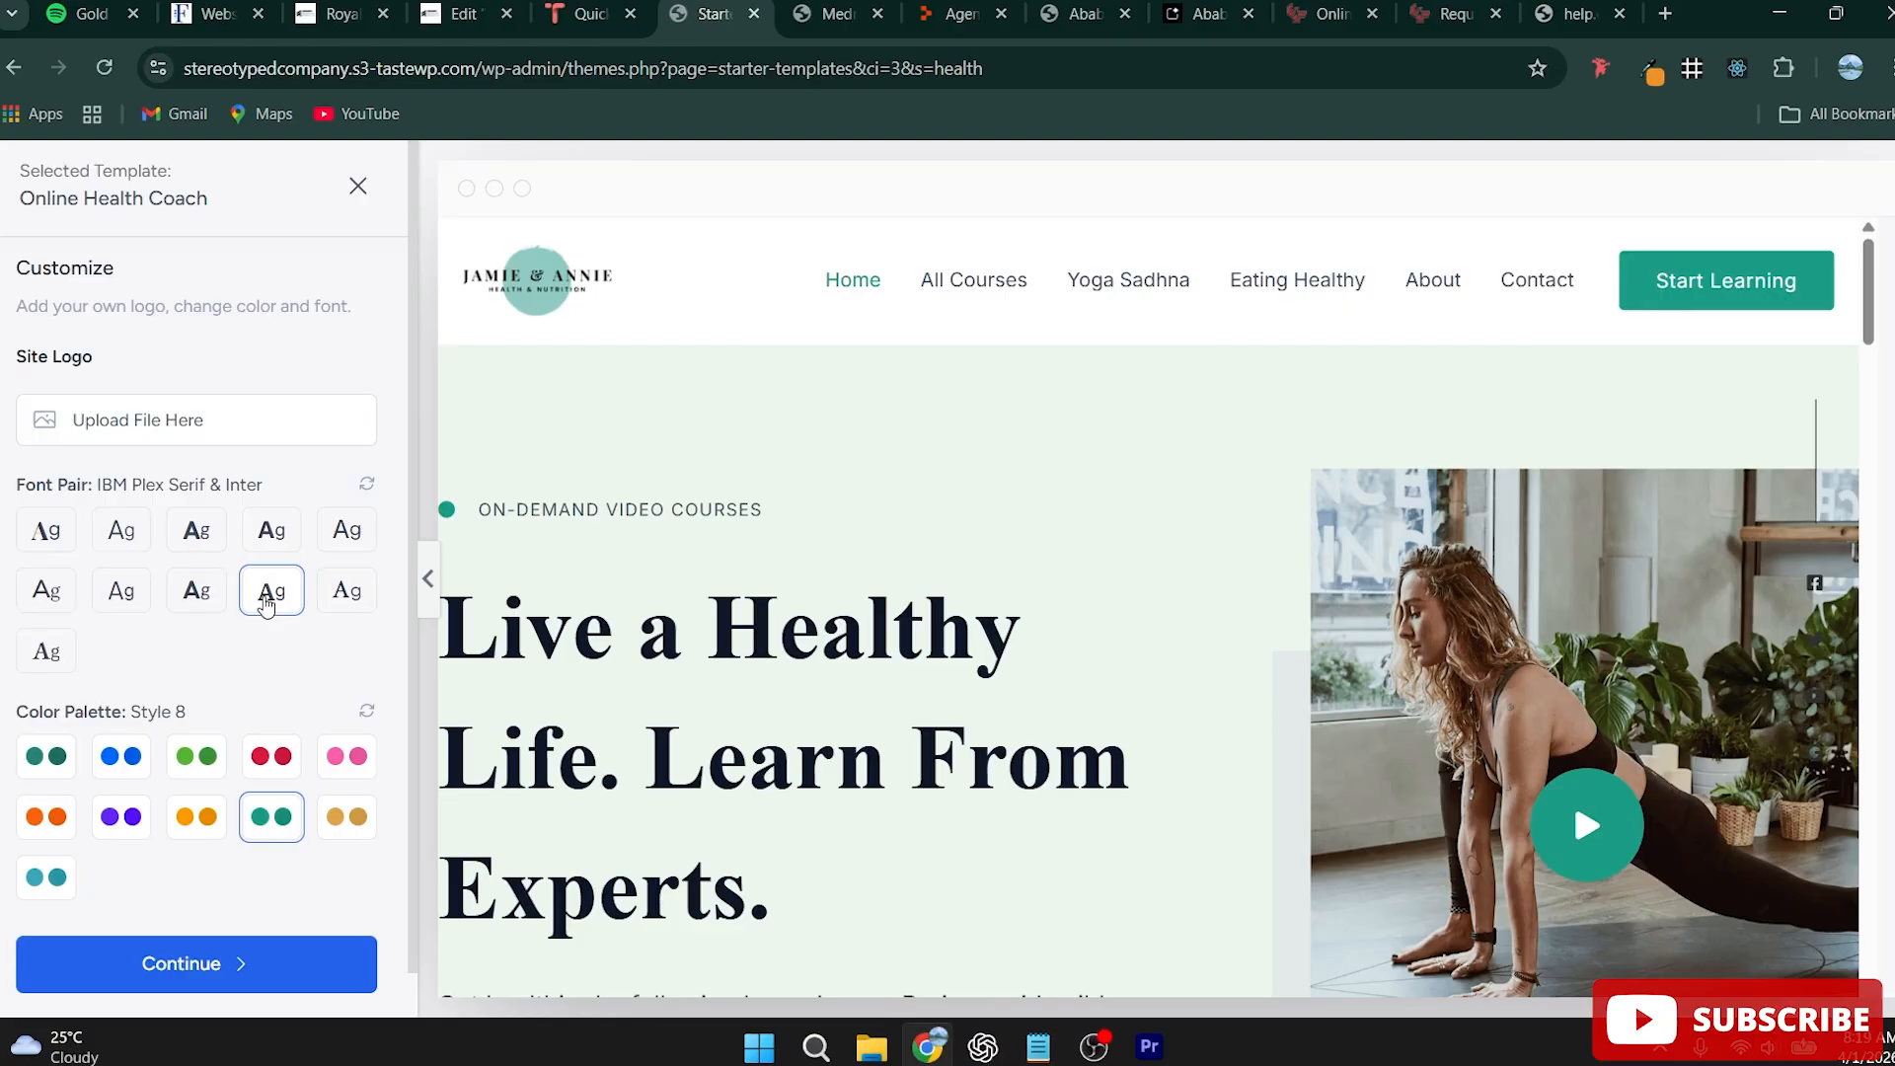
left_click(195, 593)
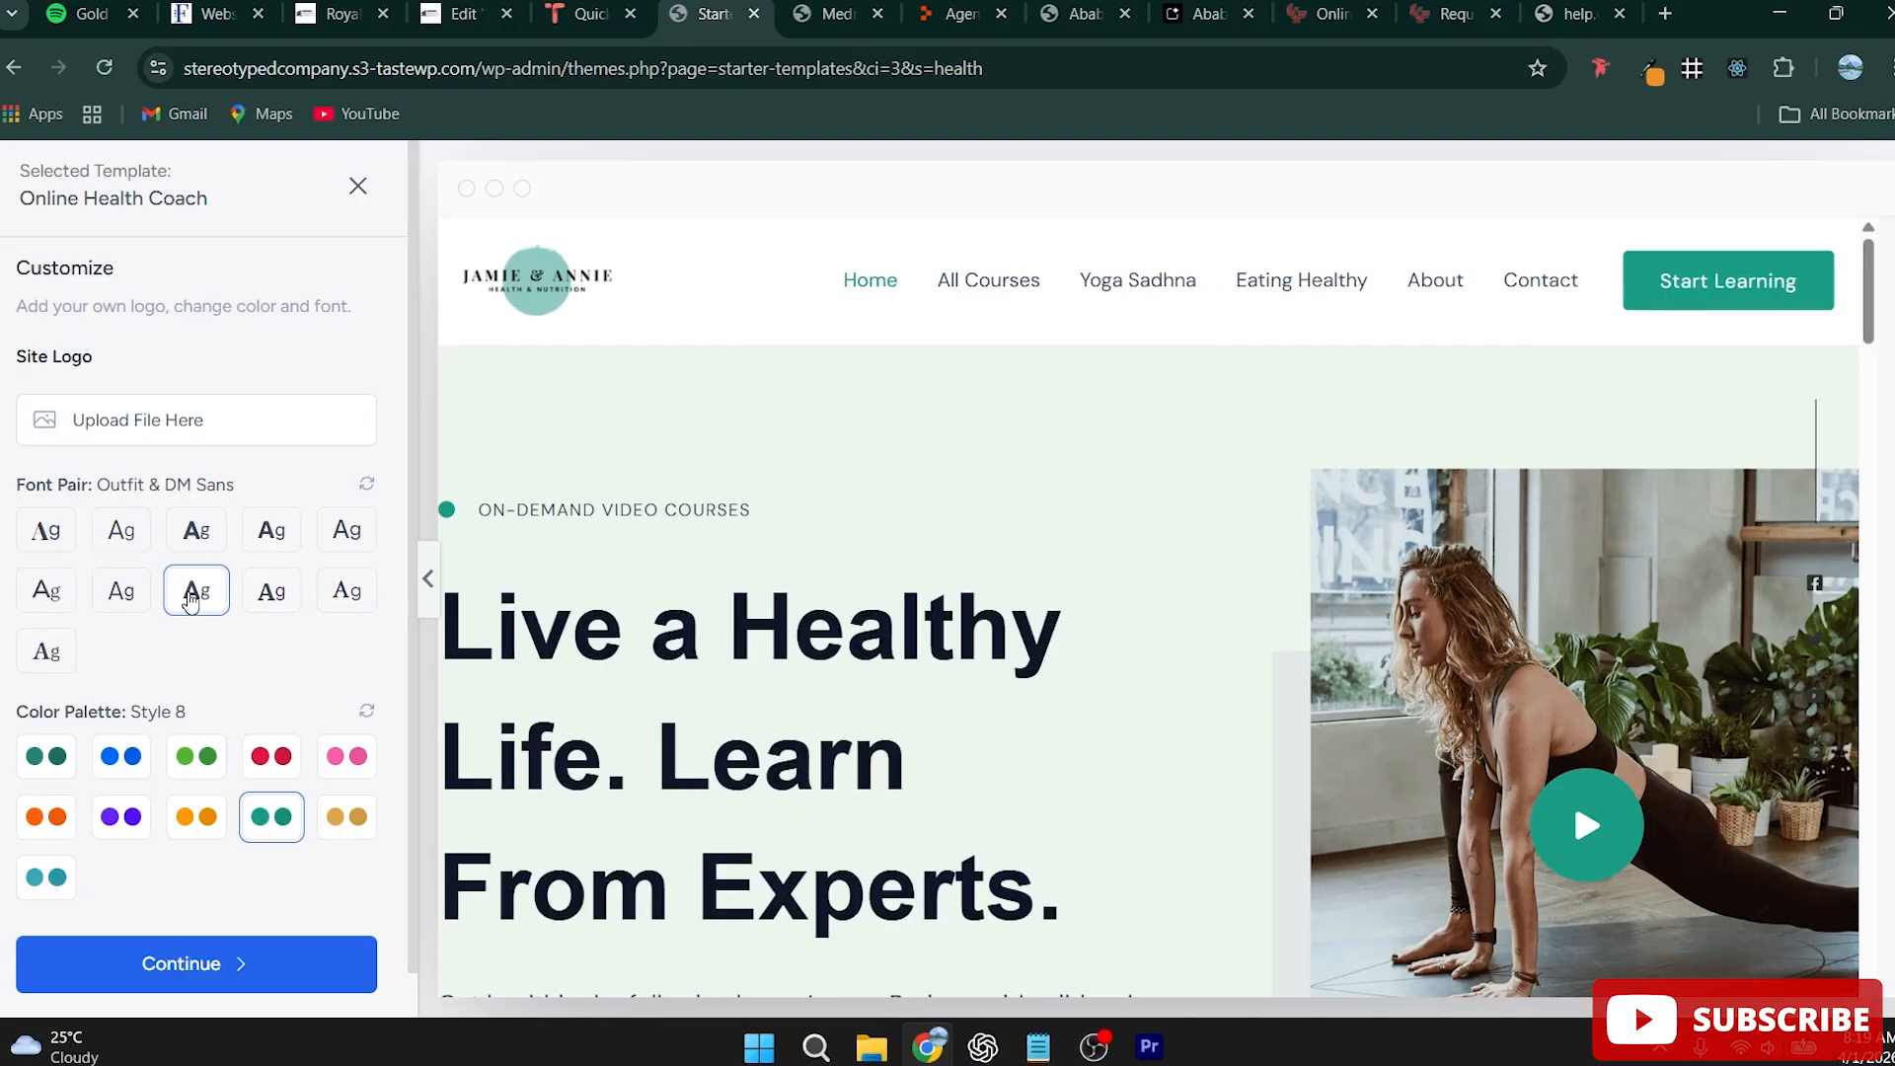
left_click(125, 595)
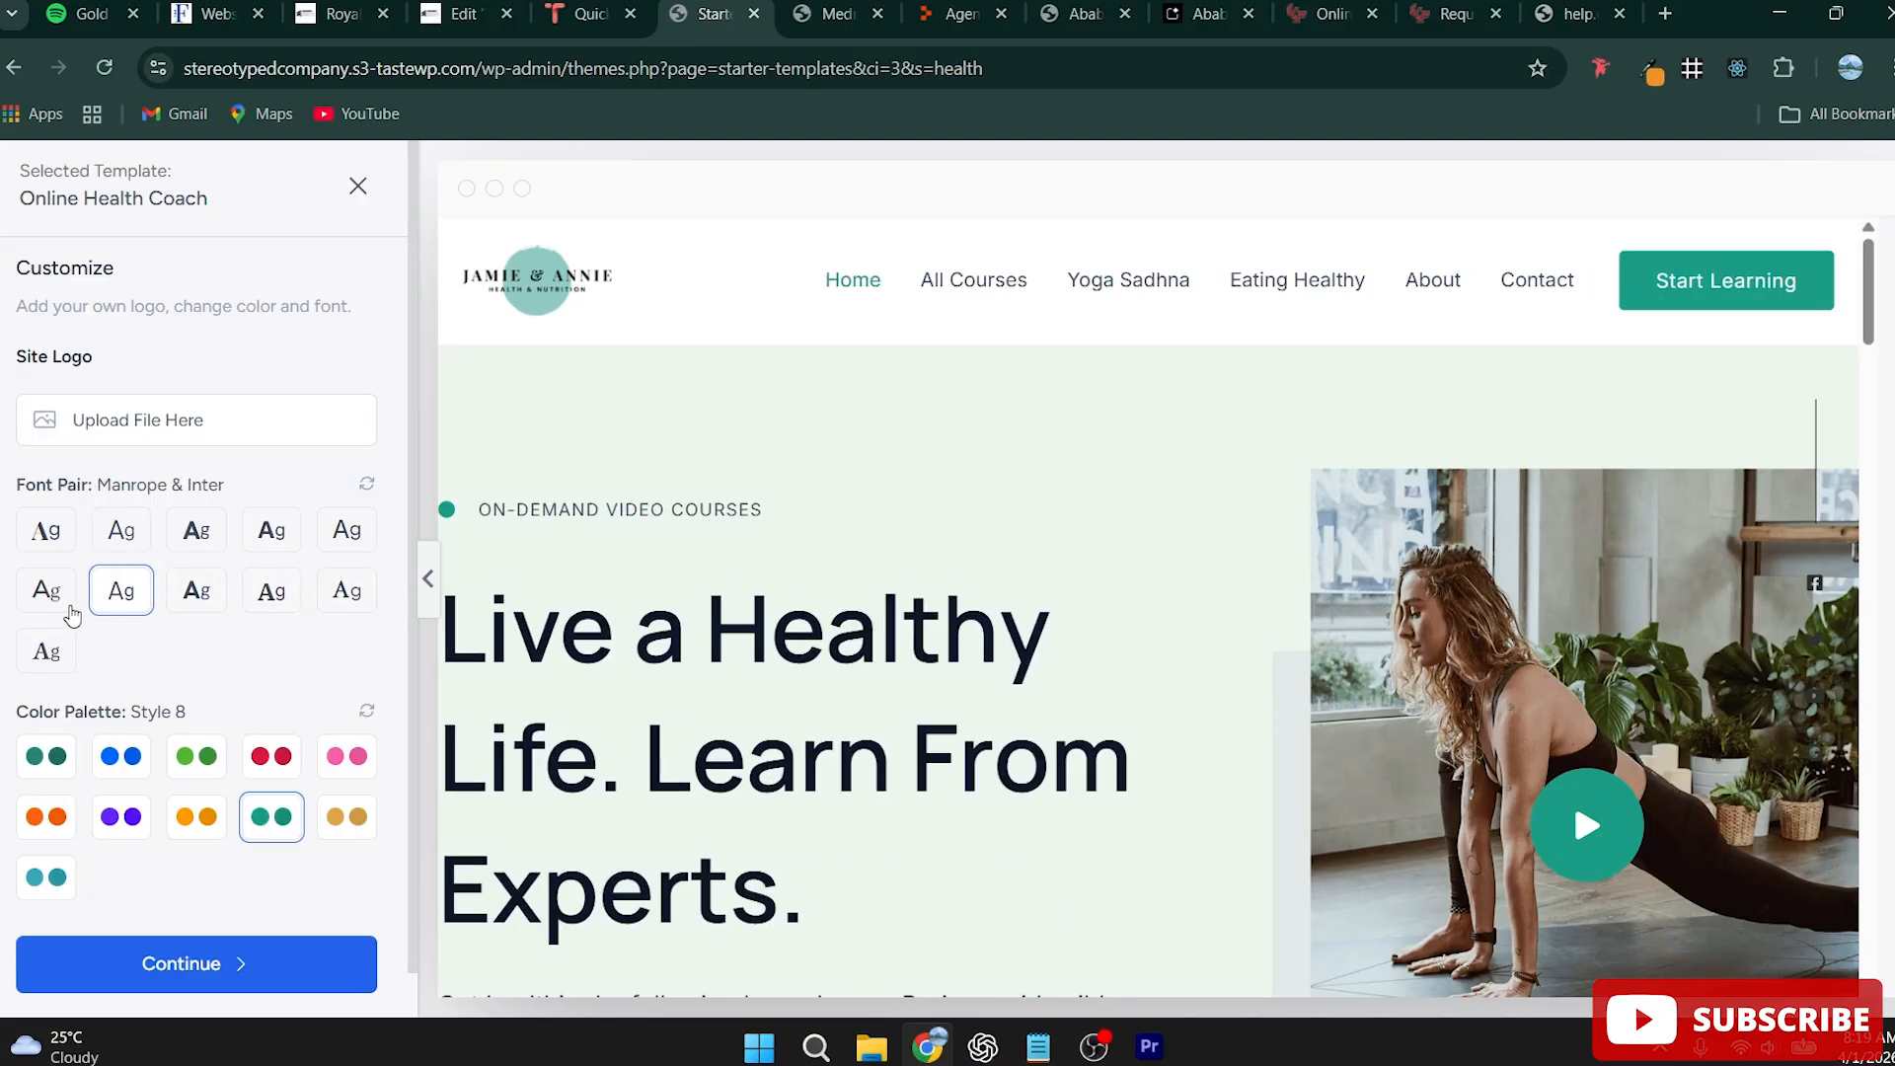
left_click(44, 602)
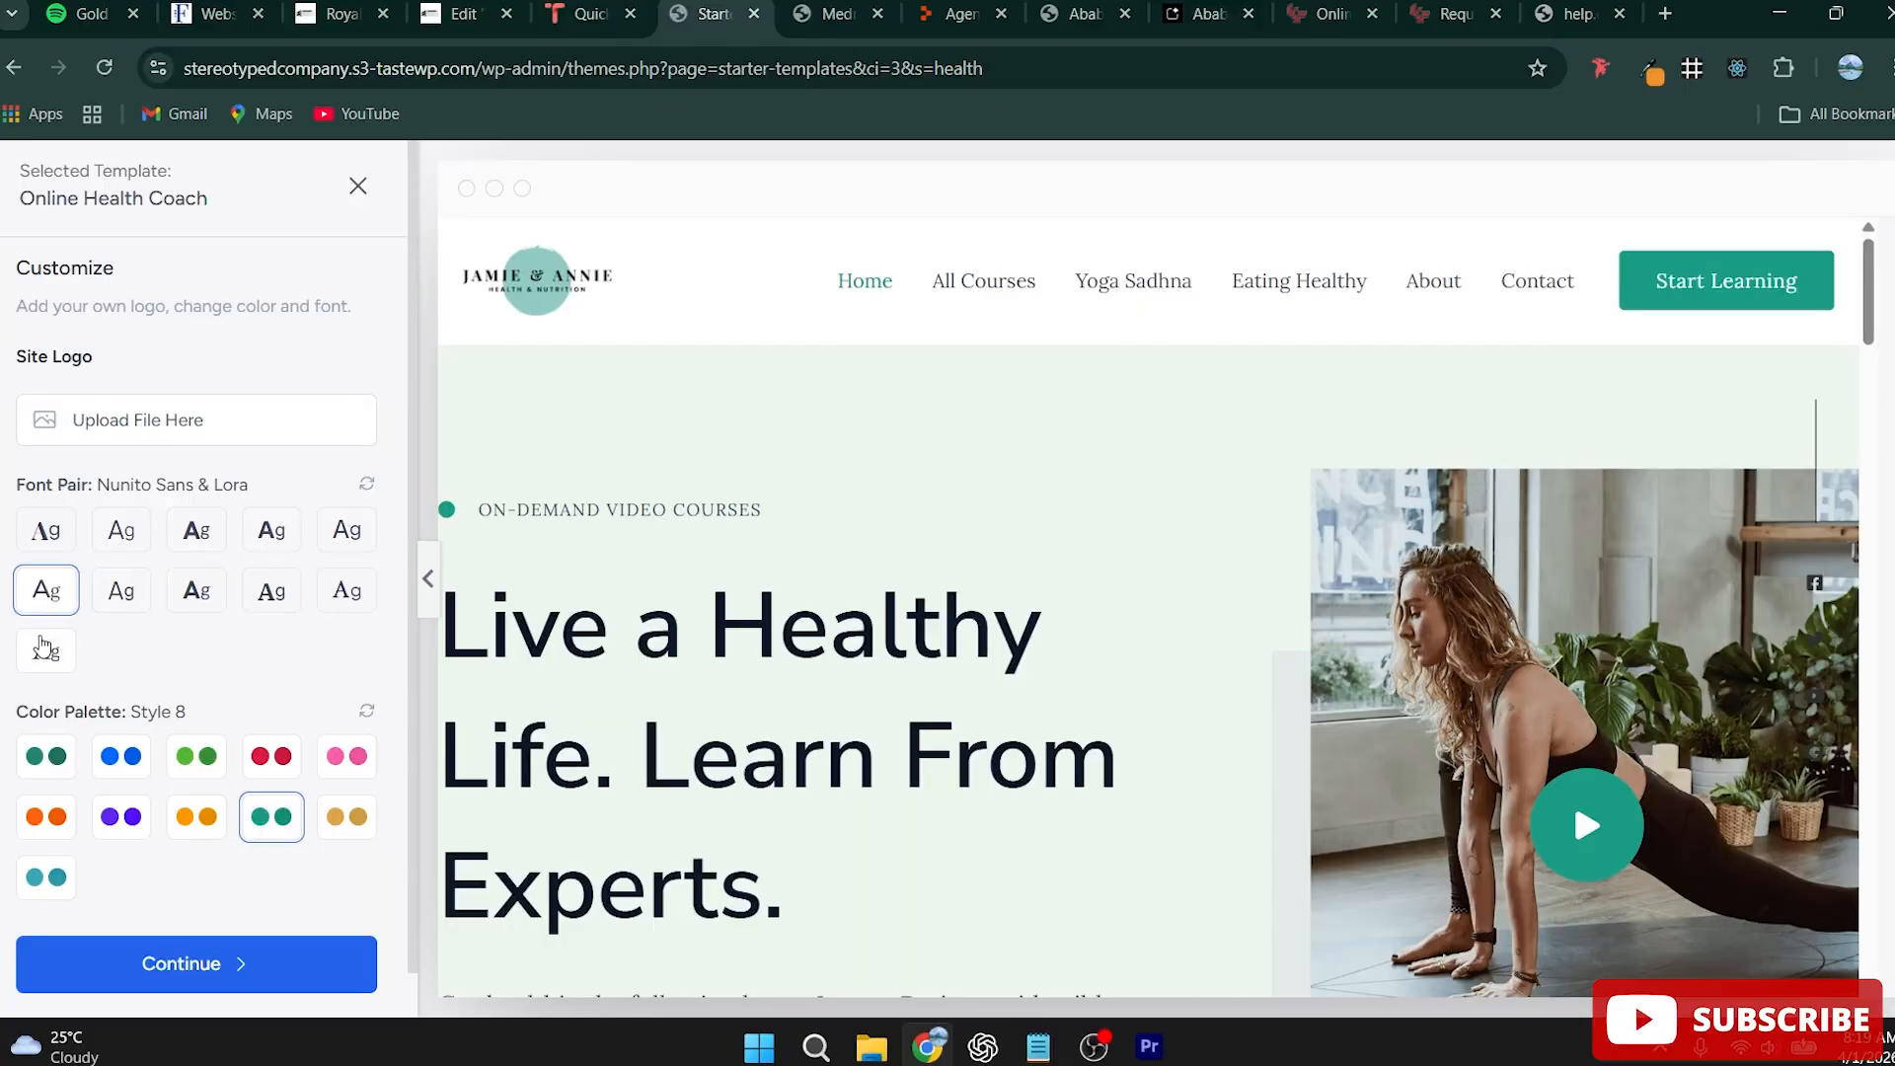
left_click(46, 651)
Step: Look through the template preview to check the chosen fonts and color palette against the header and homepage sections
scroll(1229, 681, "down", 5)
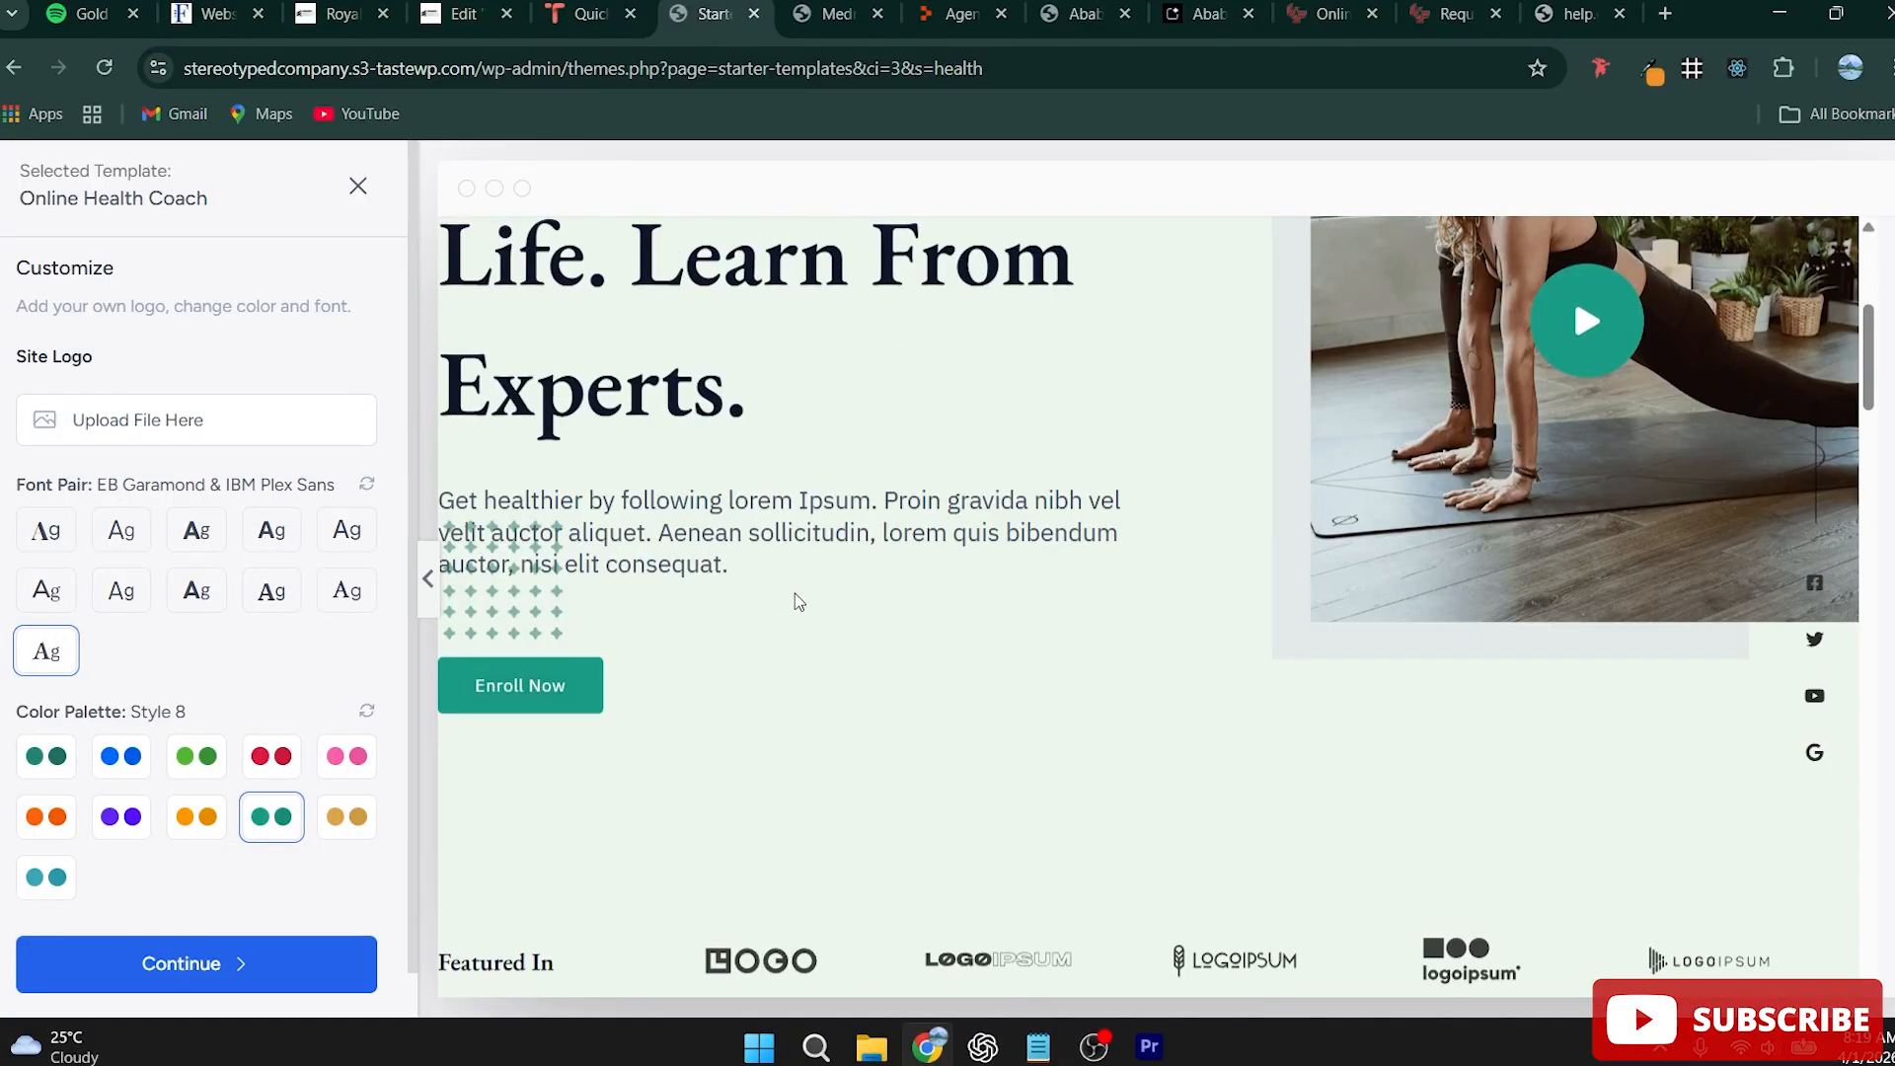
scroll(799, 600, "up", 4)
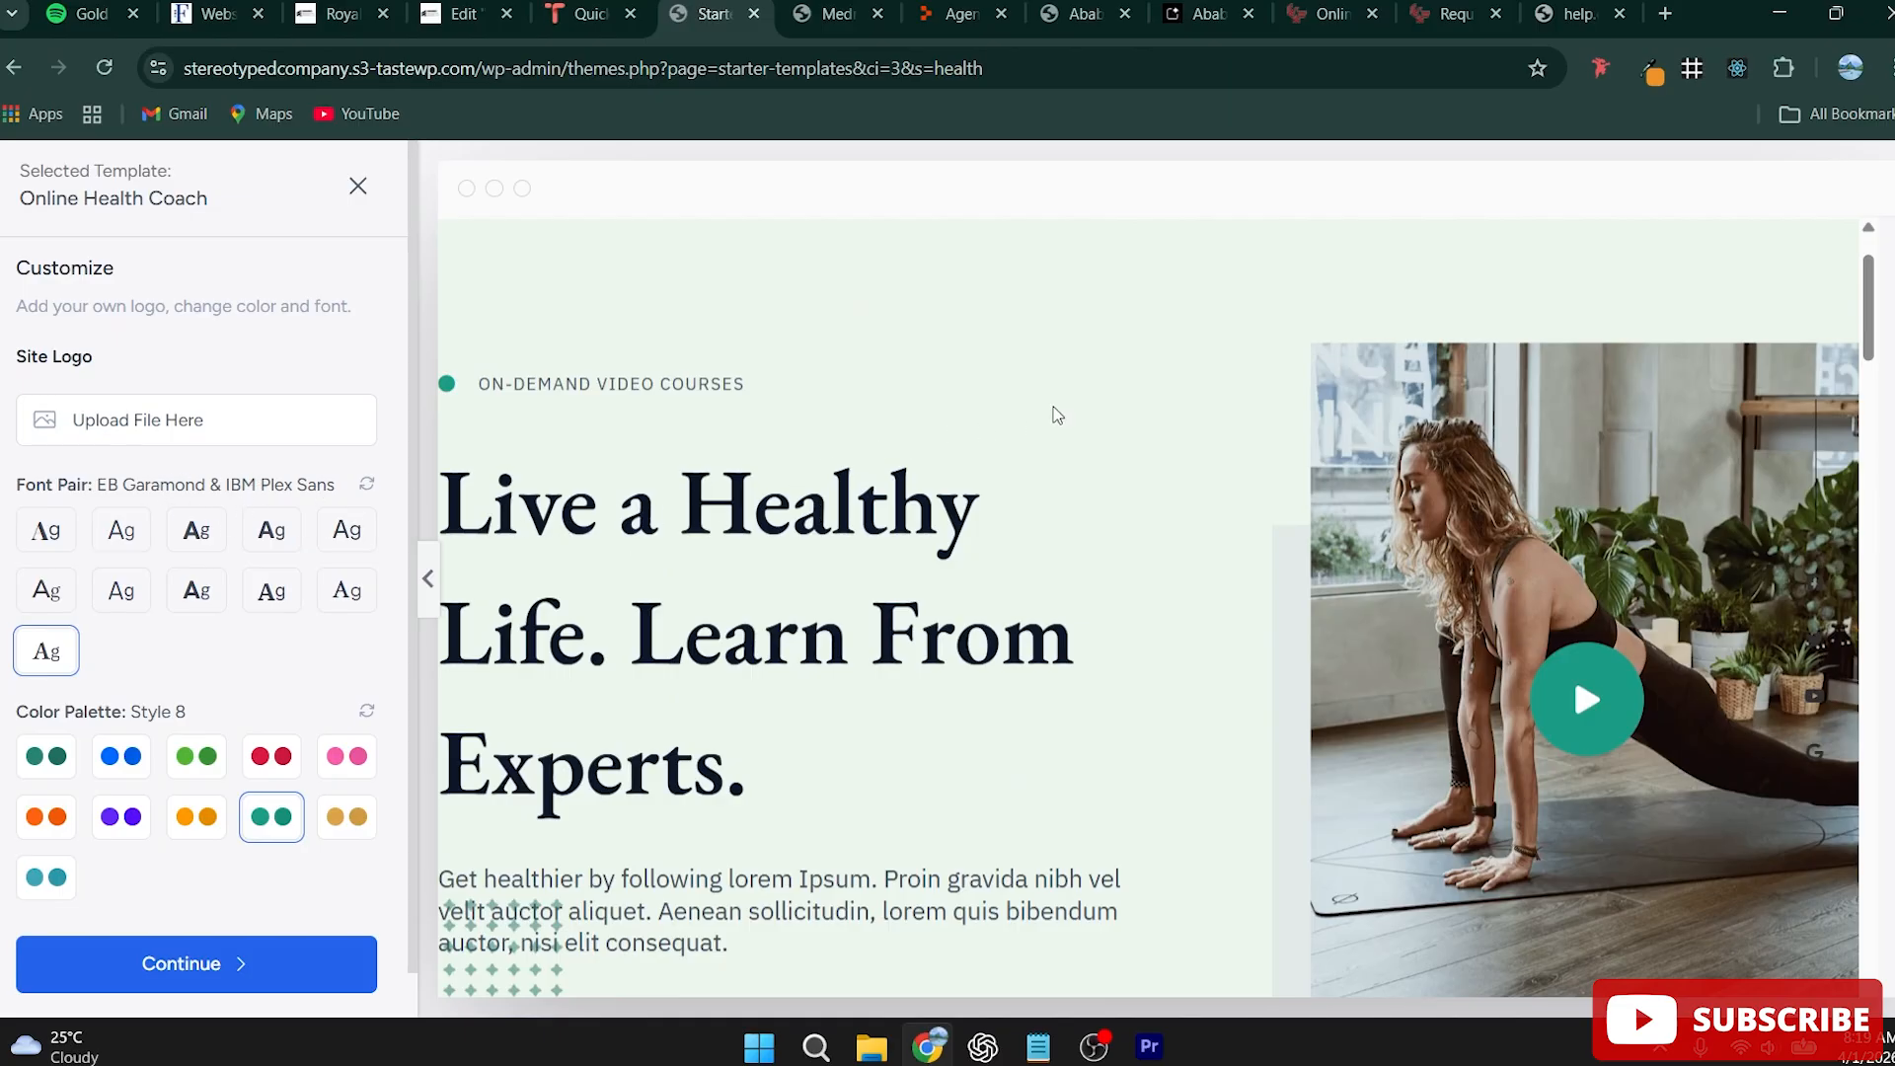
scroll(1193, 401, "down", 5)
scroll(207, 454, "down", 1)
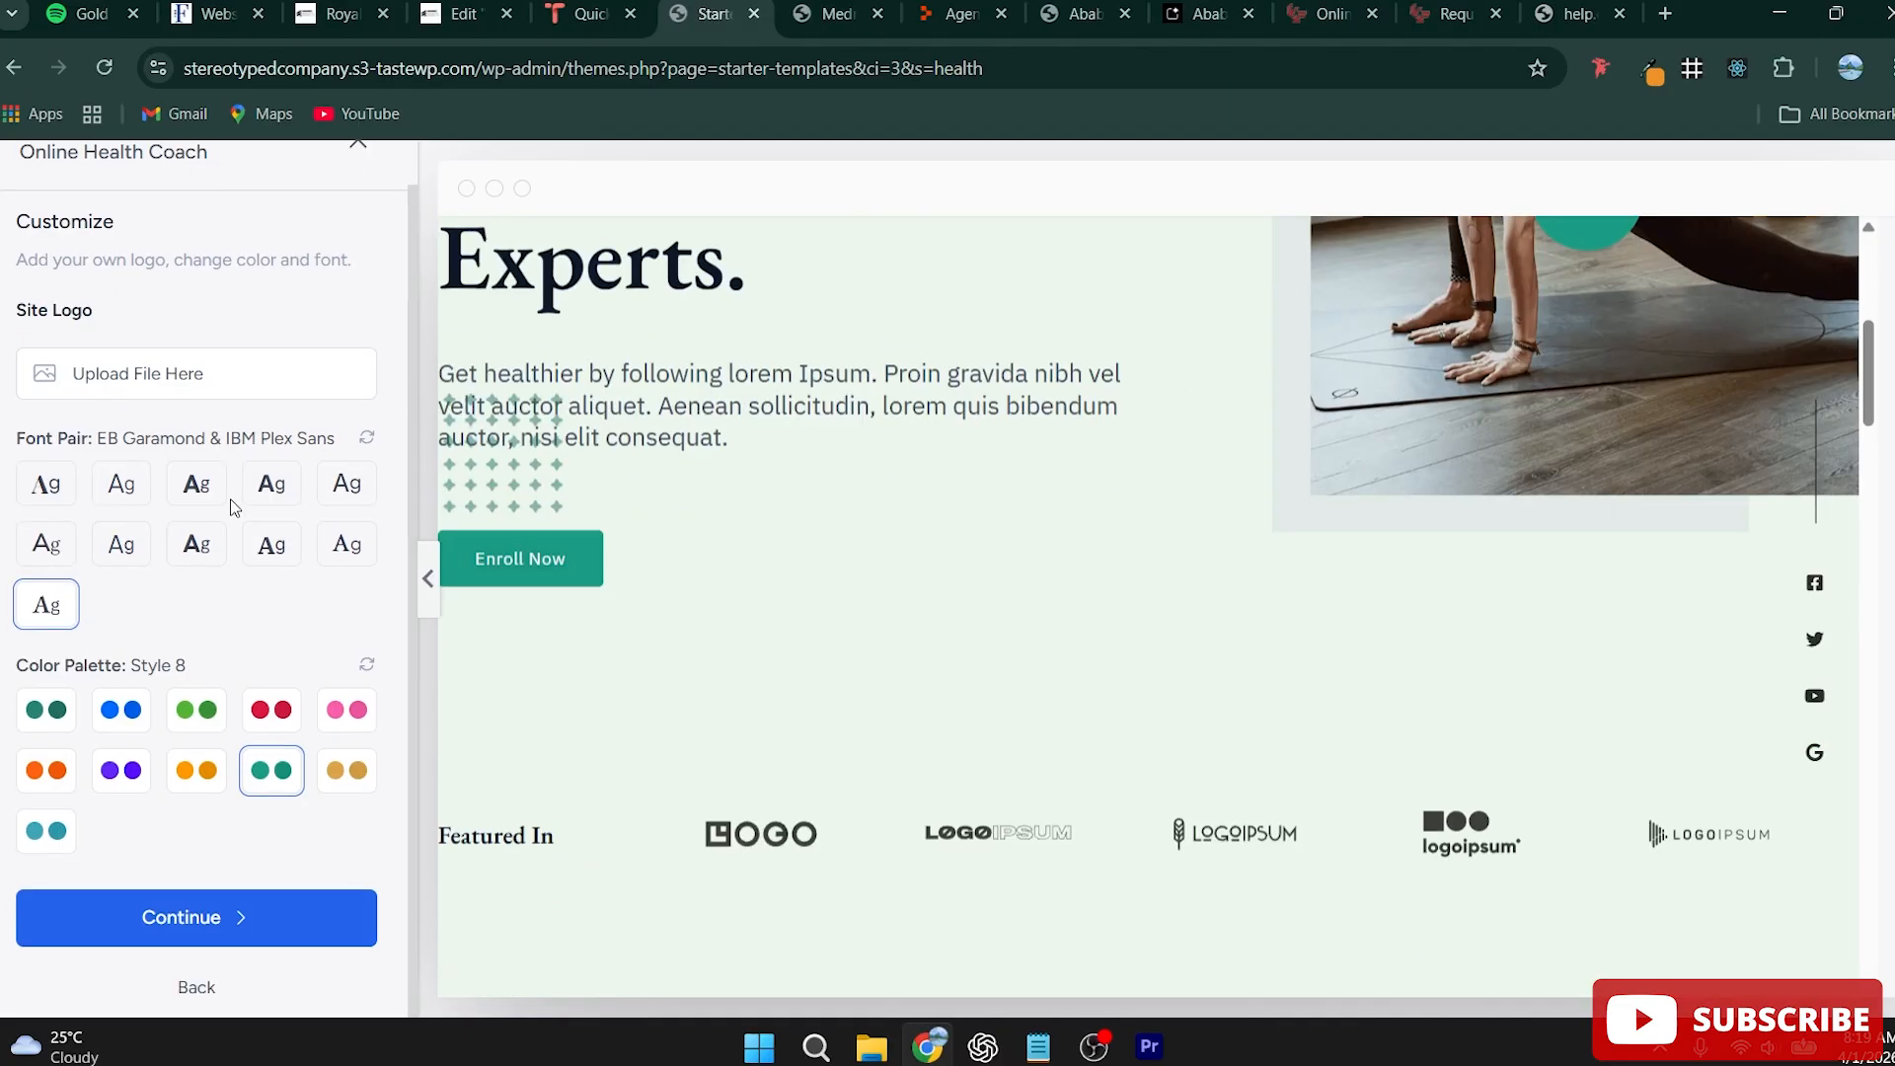
scroll(74, 395, "up", 1)
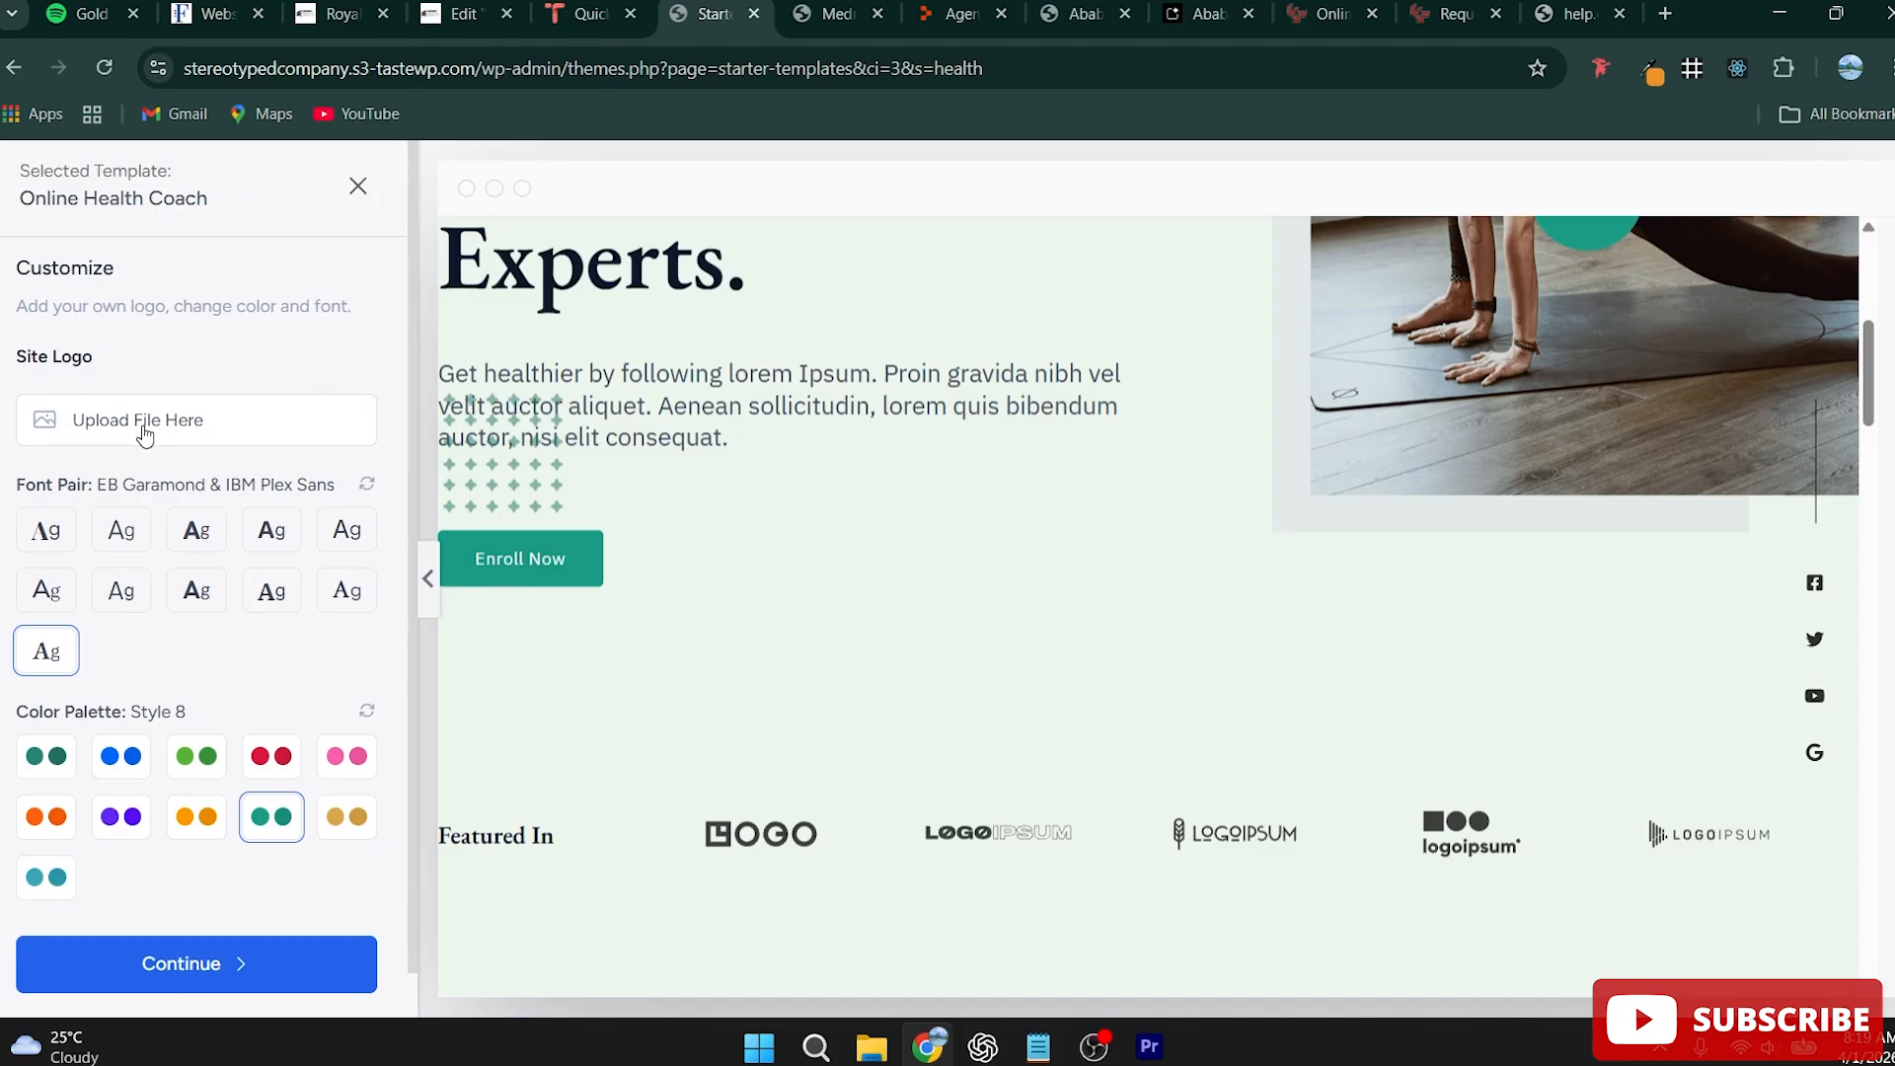
scroll(450, 342, "up", 5)
scroll(580, 261, "up", 2)
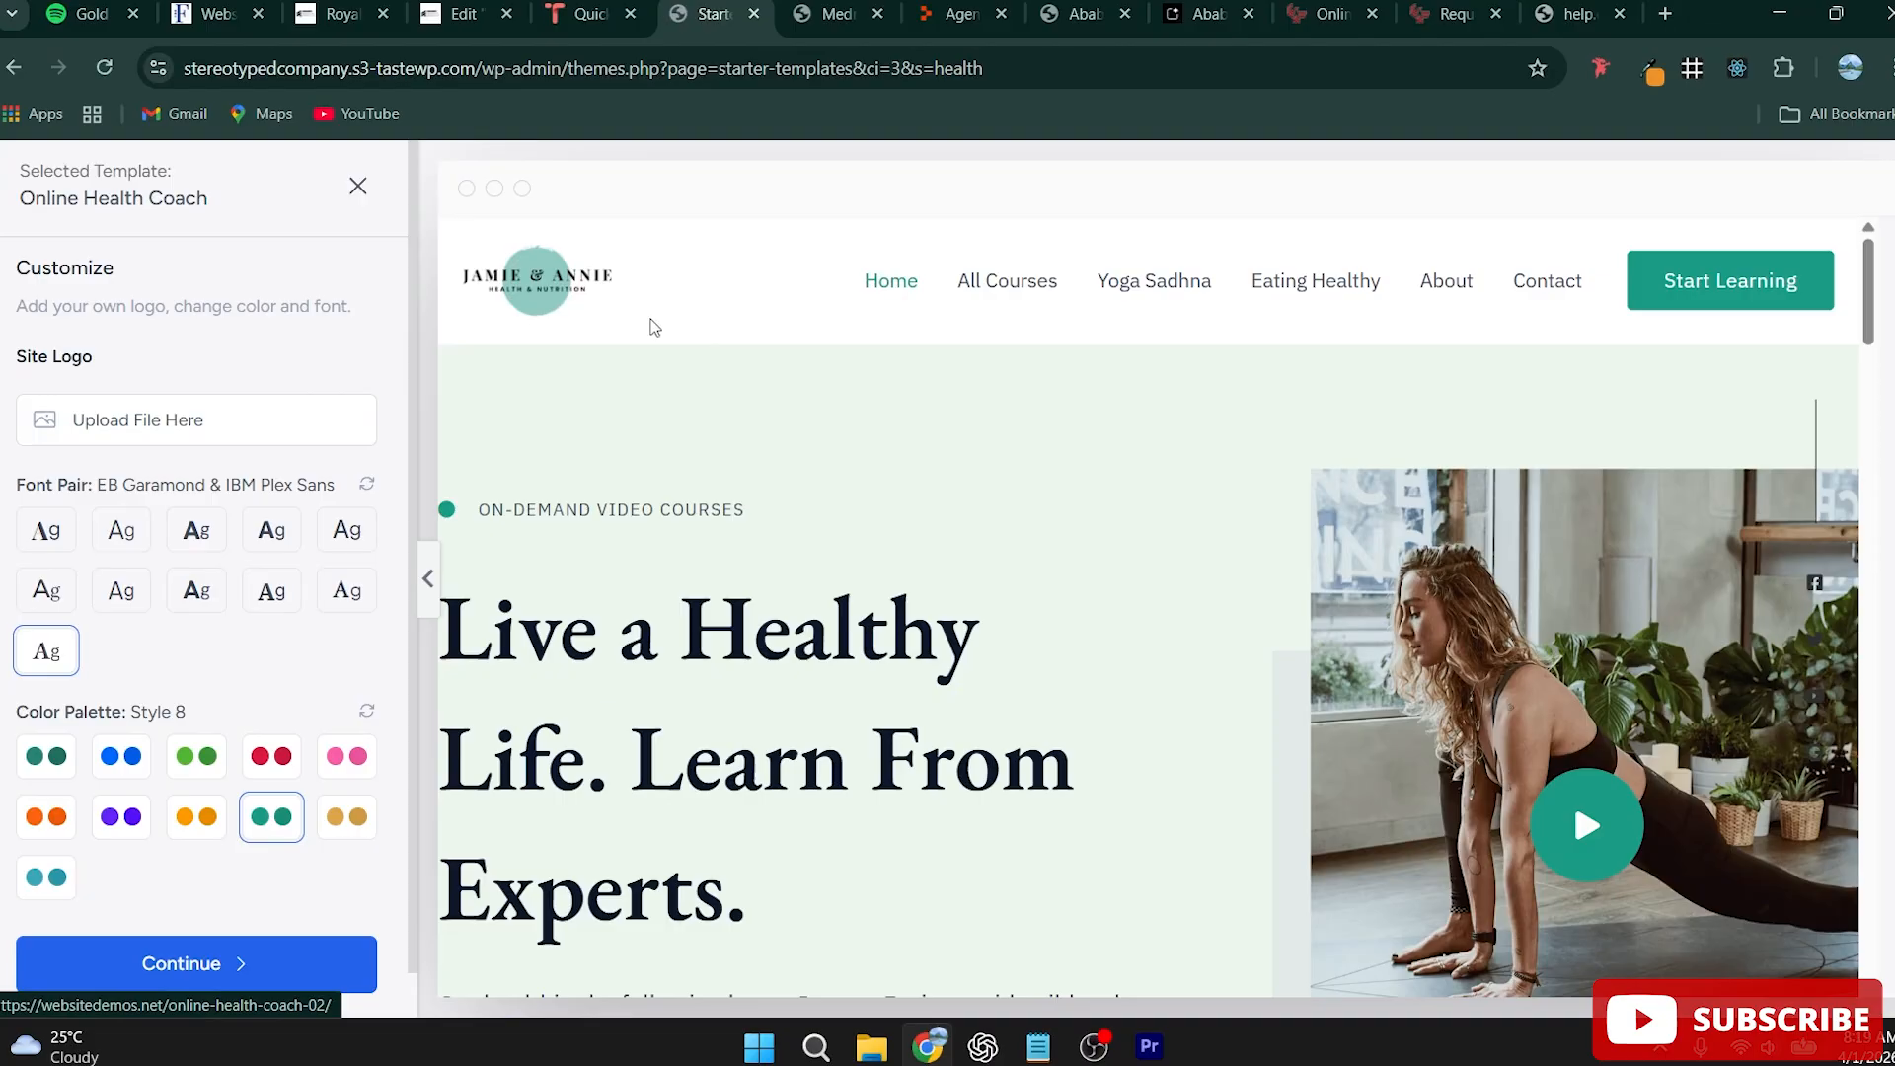
scroll(495, 398, "down", 6)
scroll(316, 612, "down", 1)
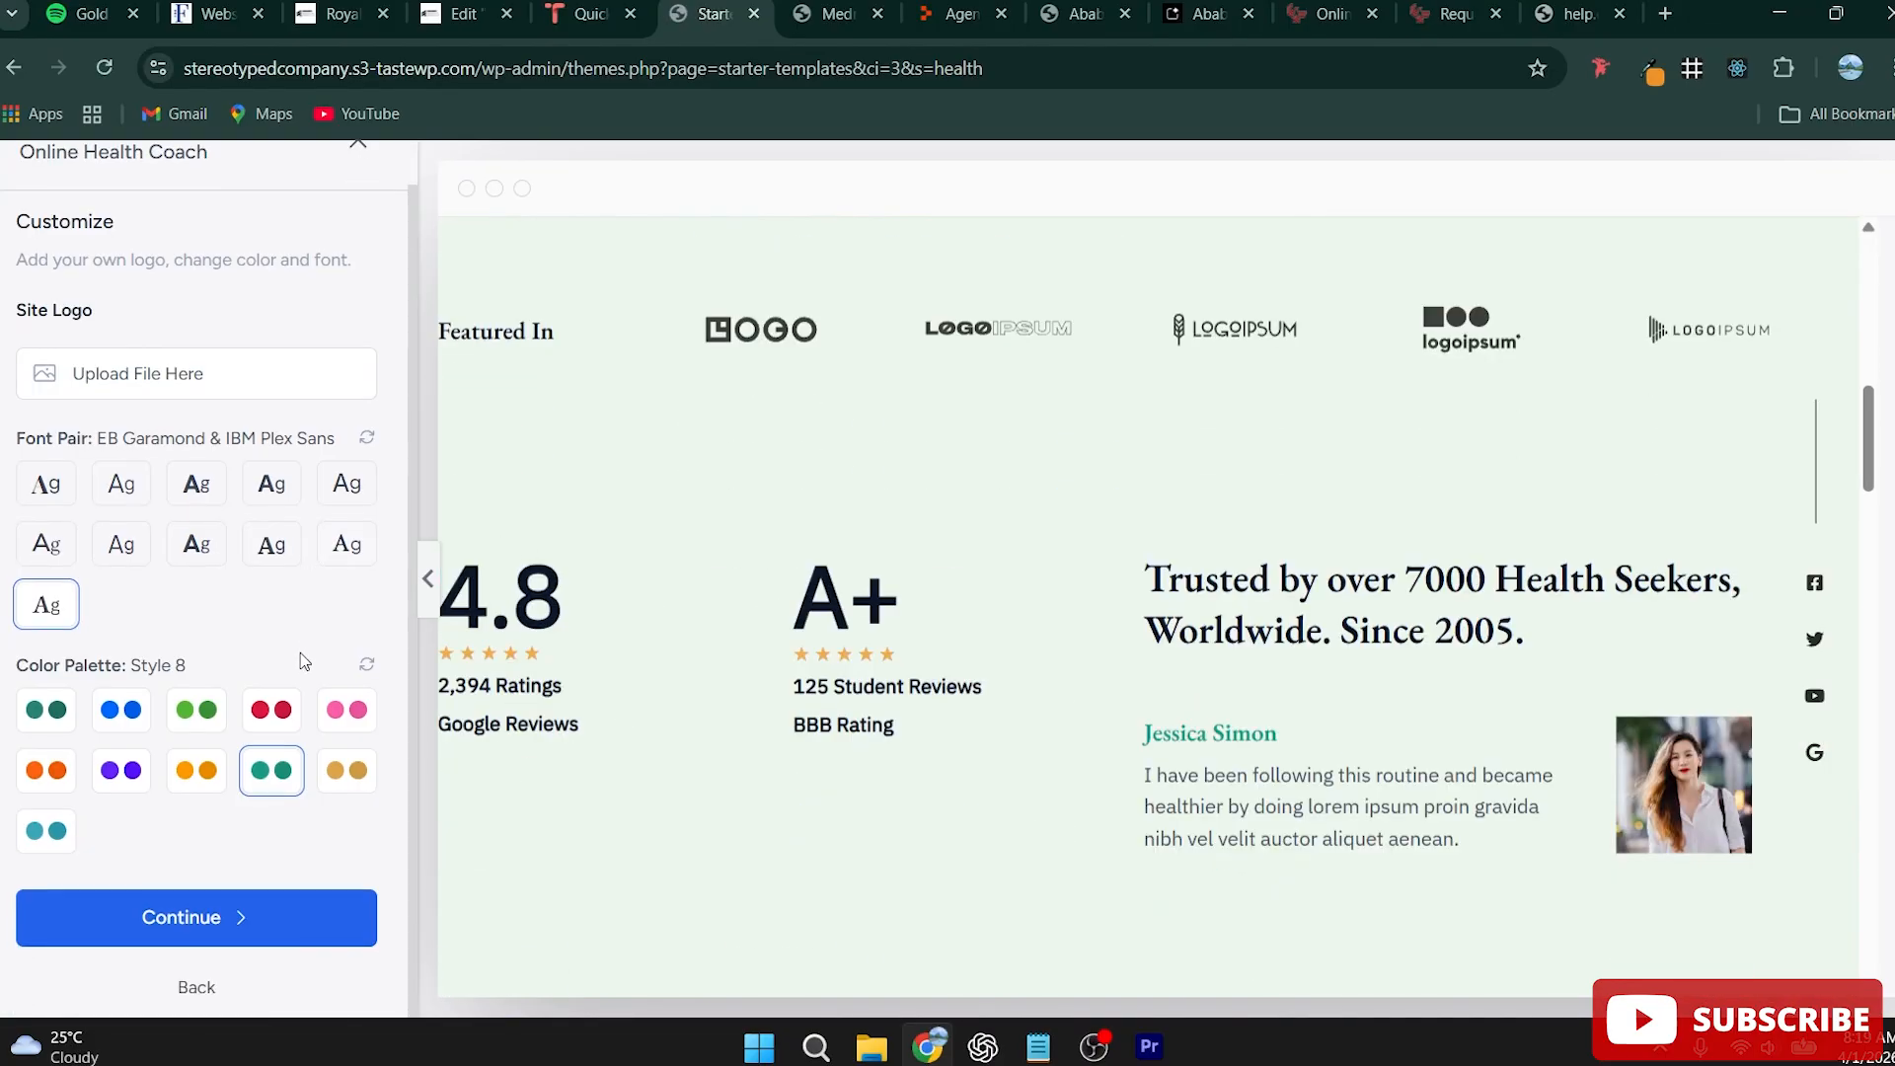
Step: Continue with the customized template, keep the preselected website features, and skip the missing LearnDash plugins to start importing
left_click(207, 937)
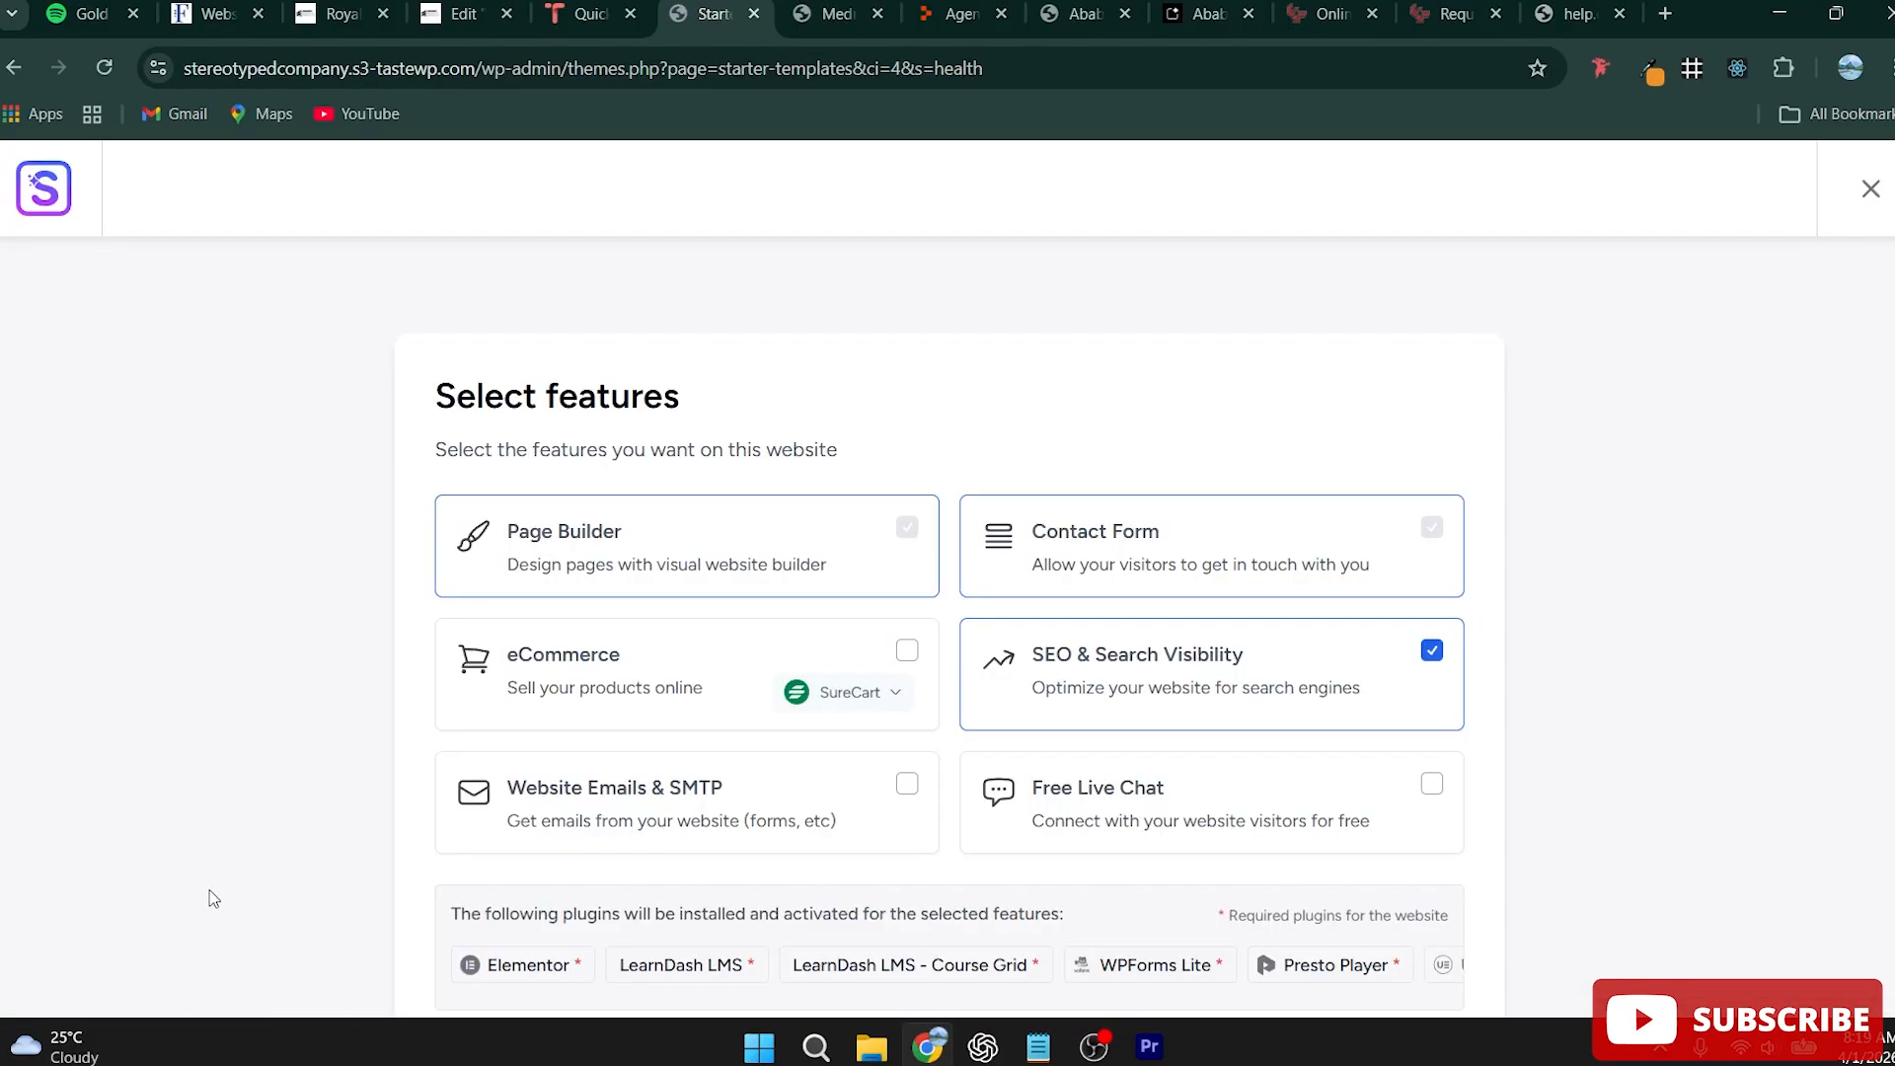
scroll(1000, 496, "down", 2)
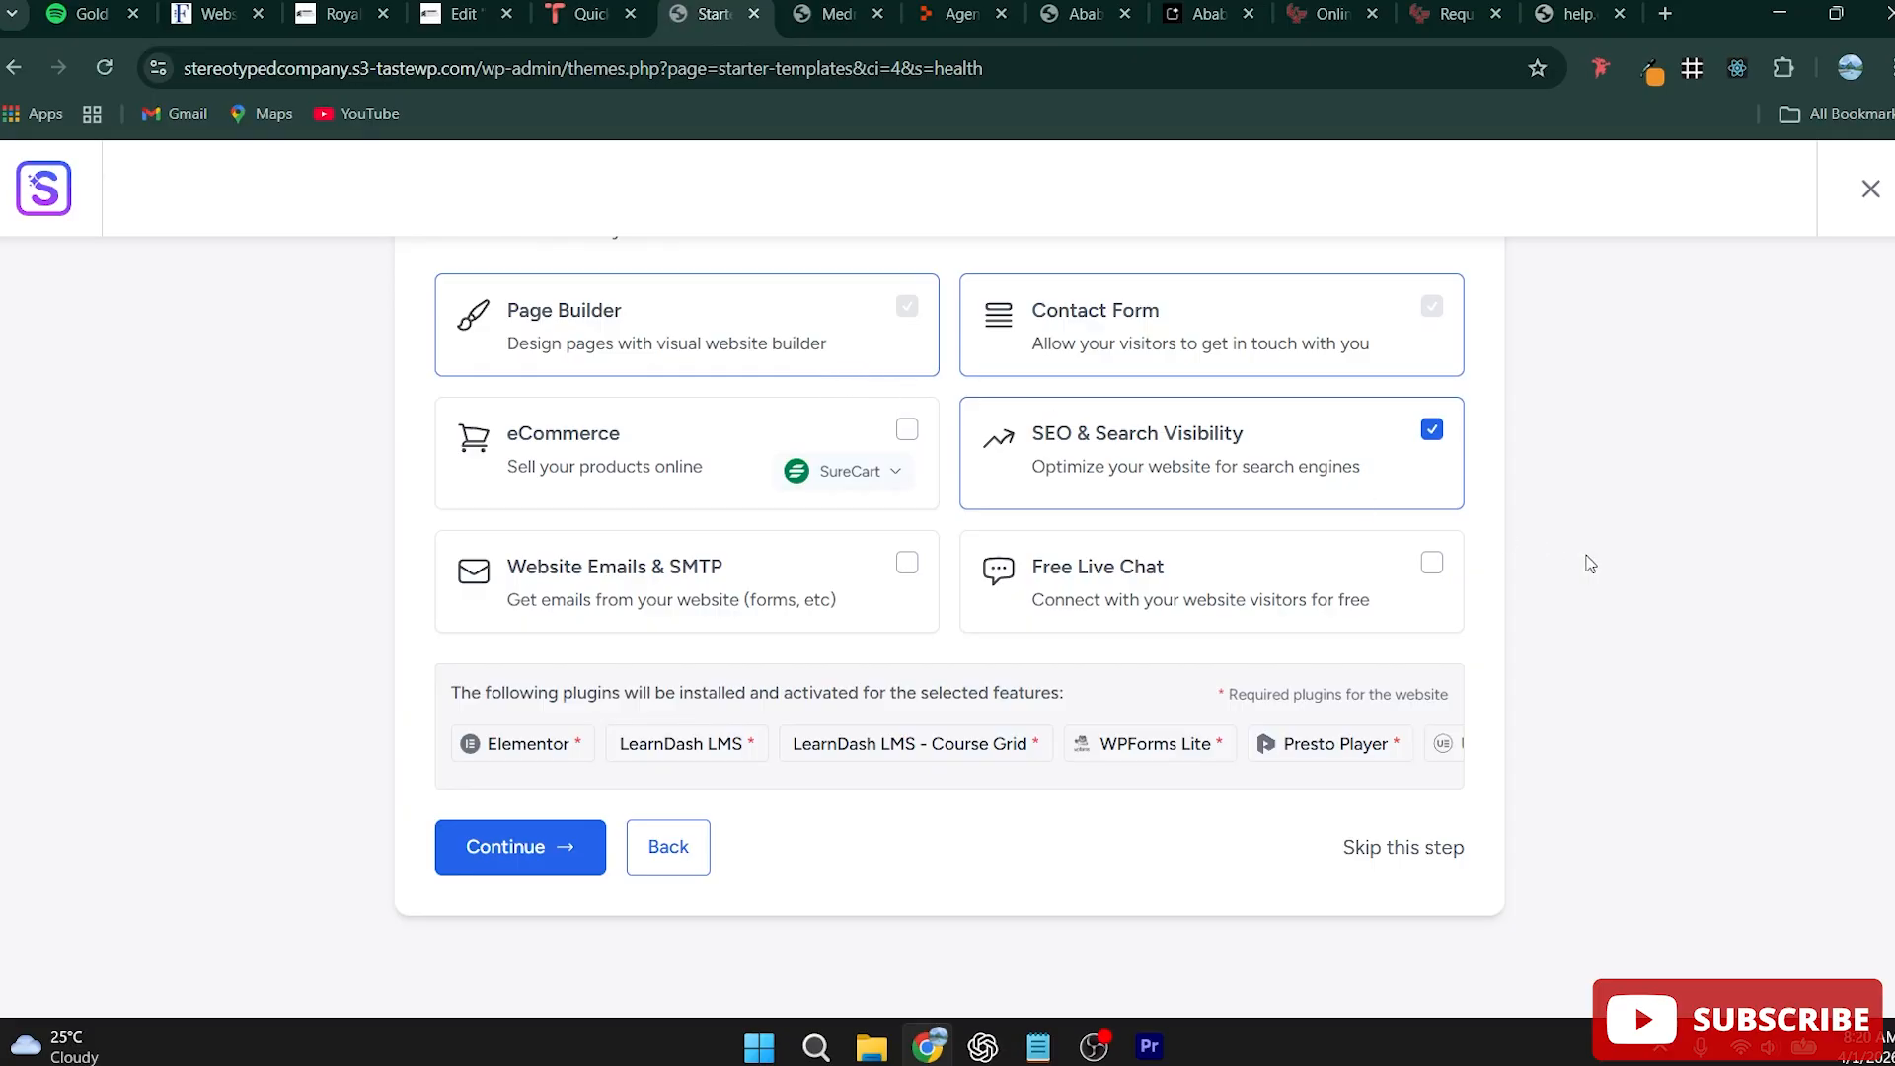
left_click(521, 847)
scroll(1105, 681, "down", 1)
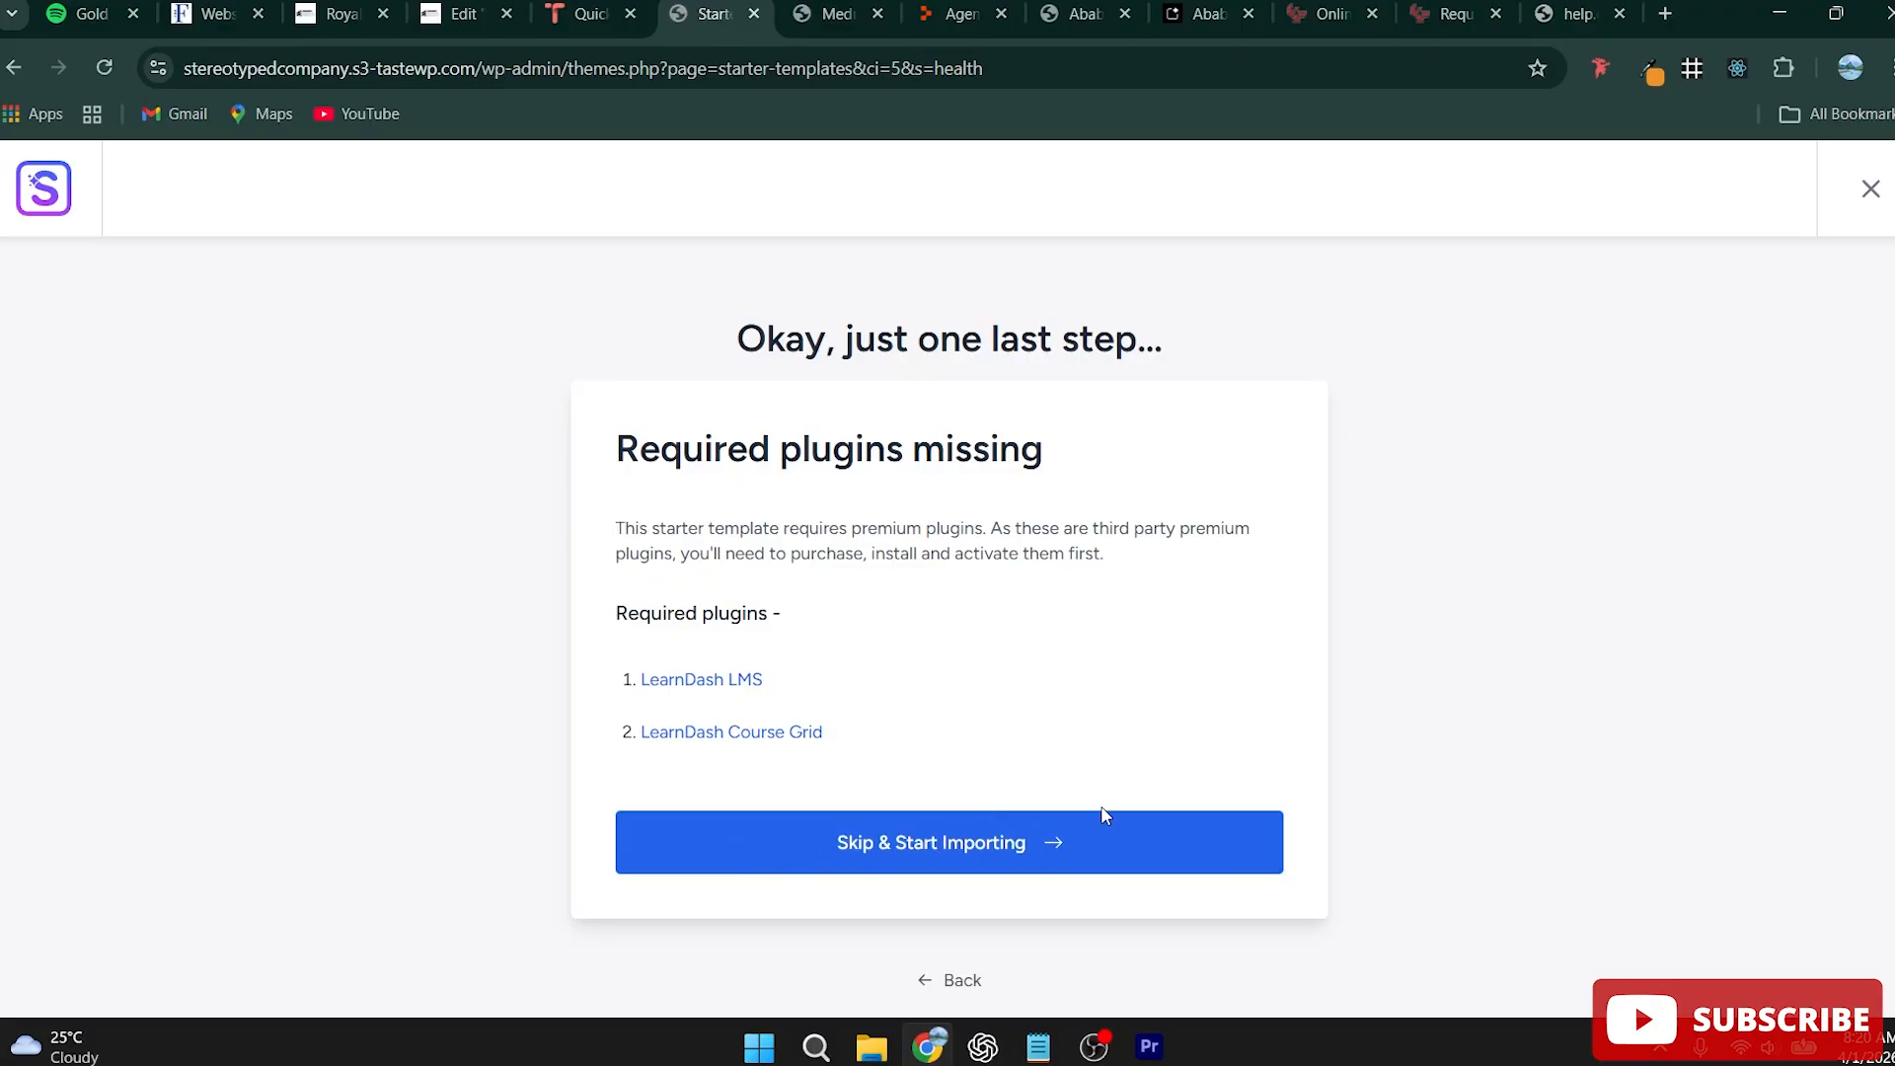
left_click(845, 839)
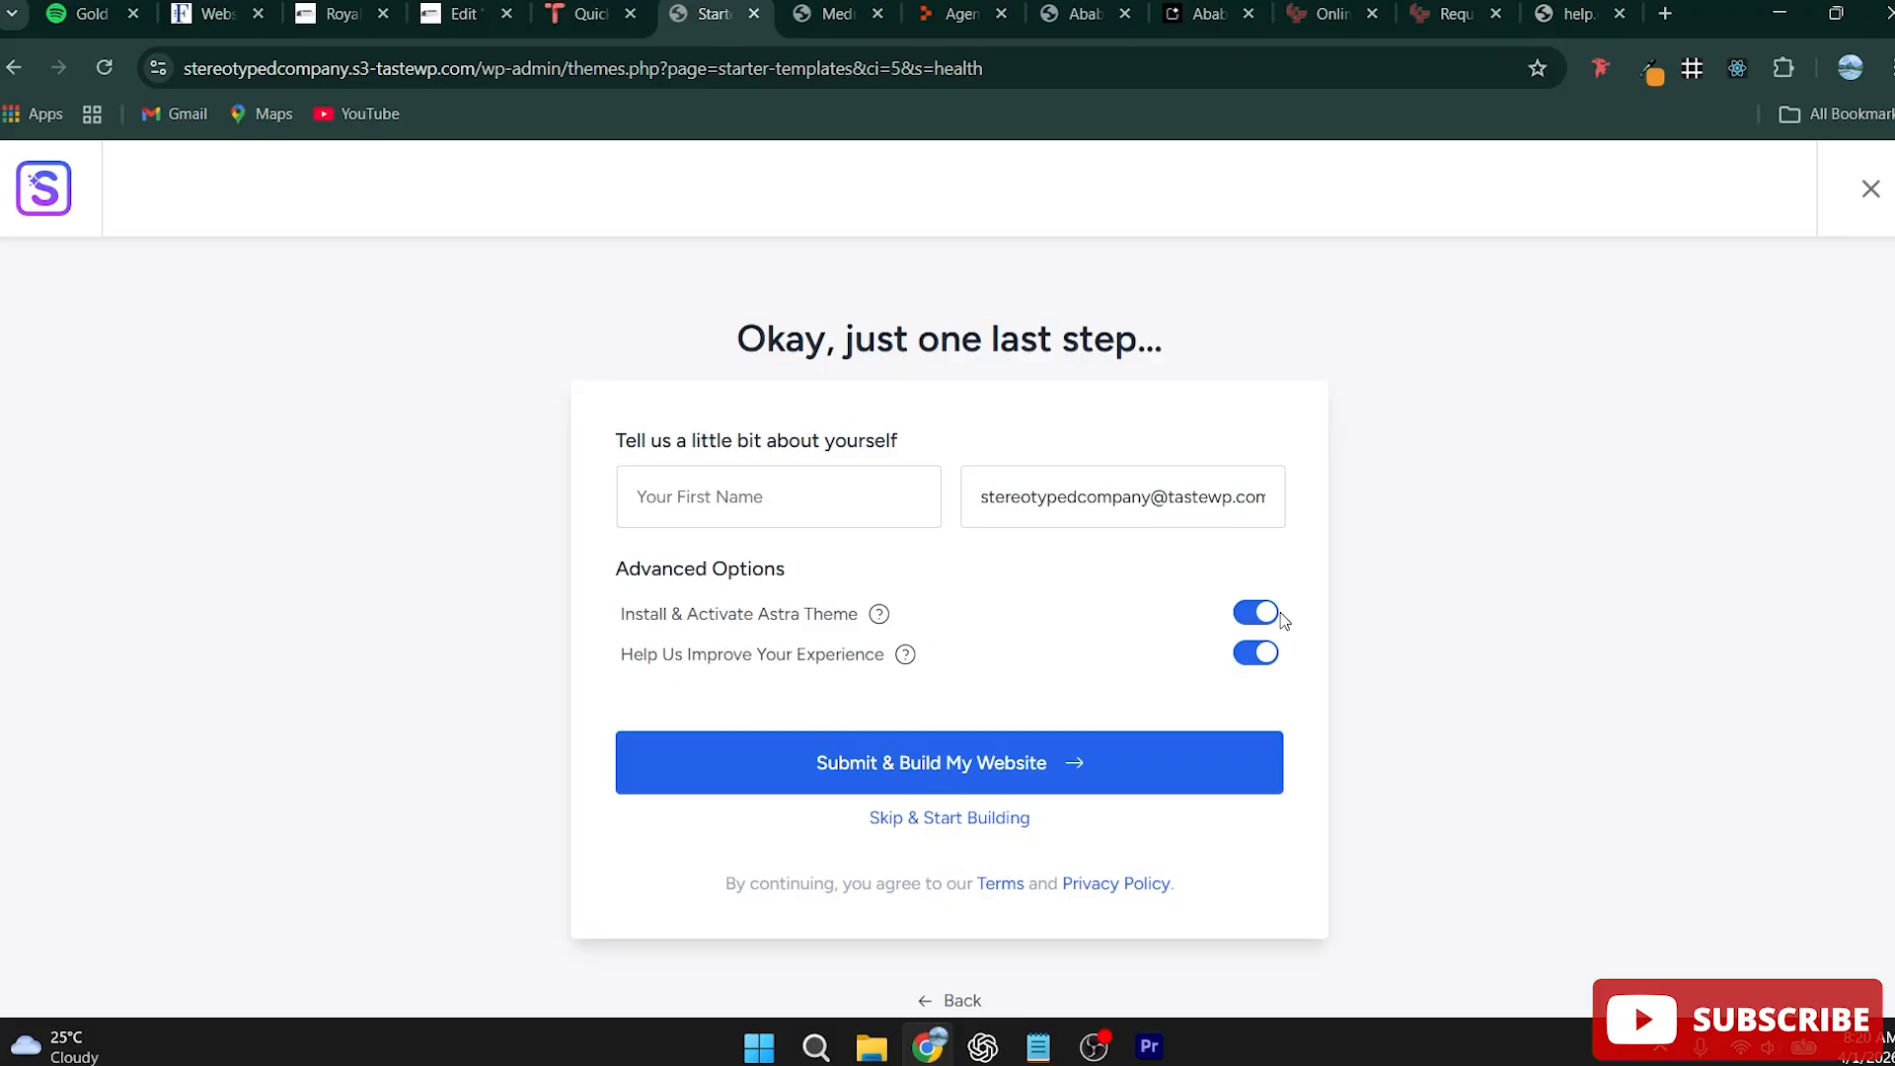
Step: Switch off the Astra theme installation and Help Us Improve Your Experience options, and start building without submitting personal details
left_click(1251, 616)
left_click(1255, 655)
left_click(966, 827)
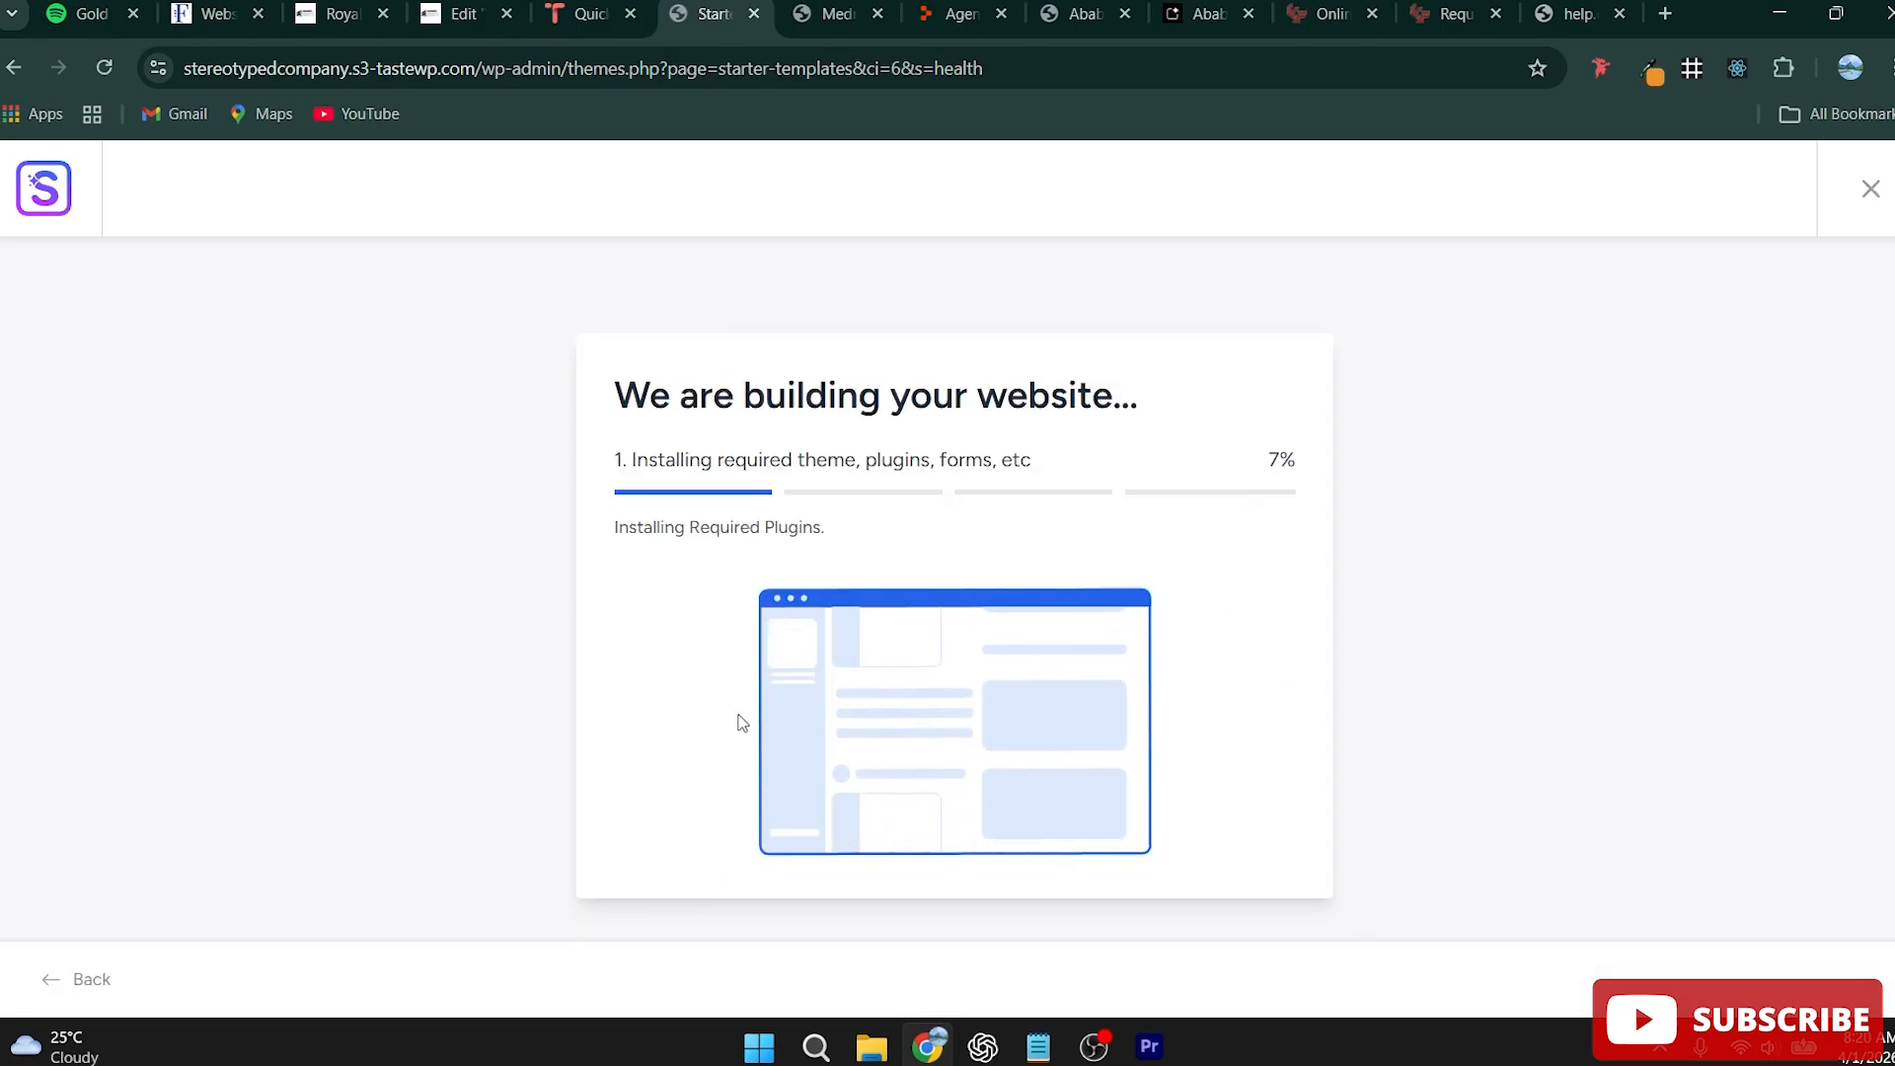
left_click_drag(533, 367, 1501, 855)
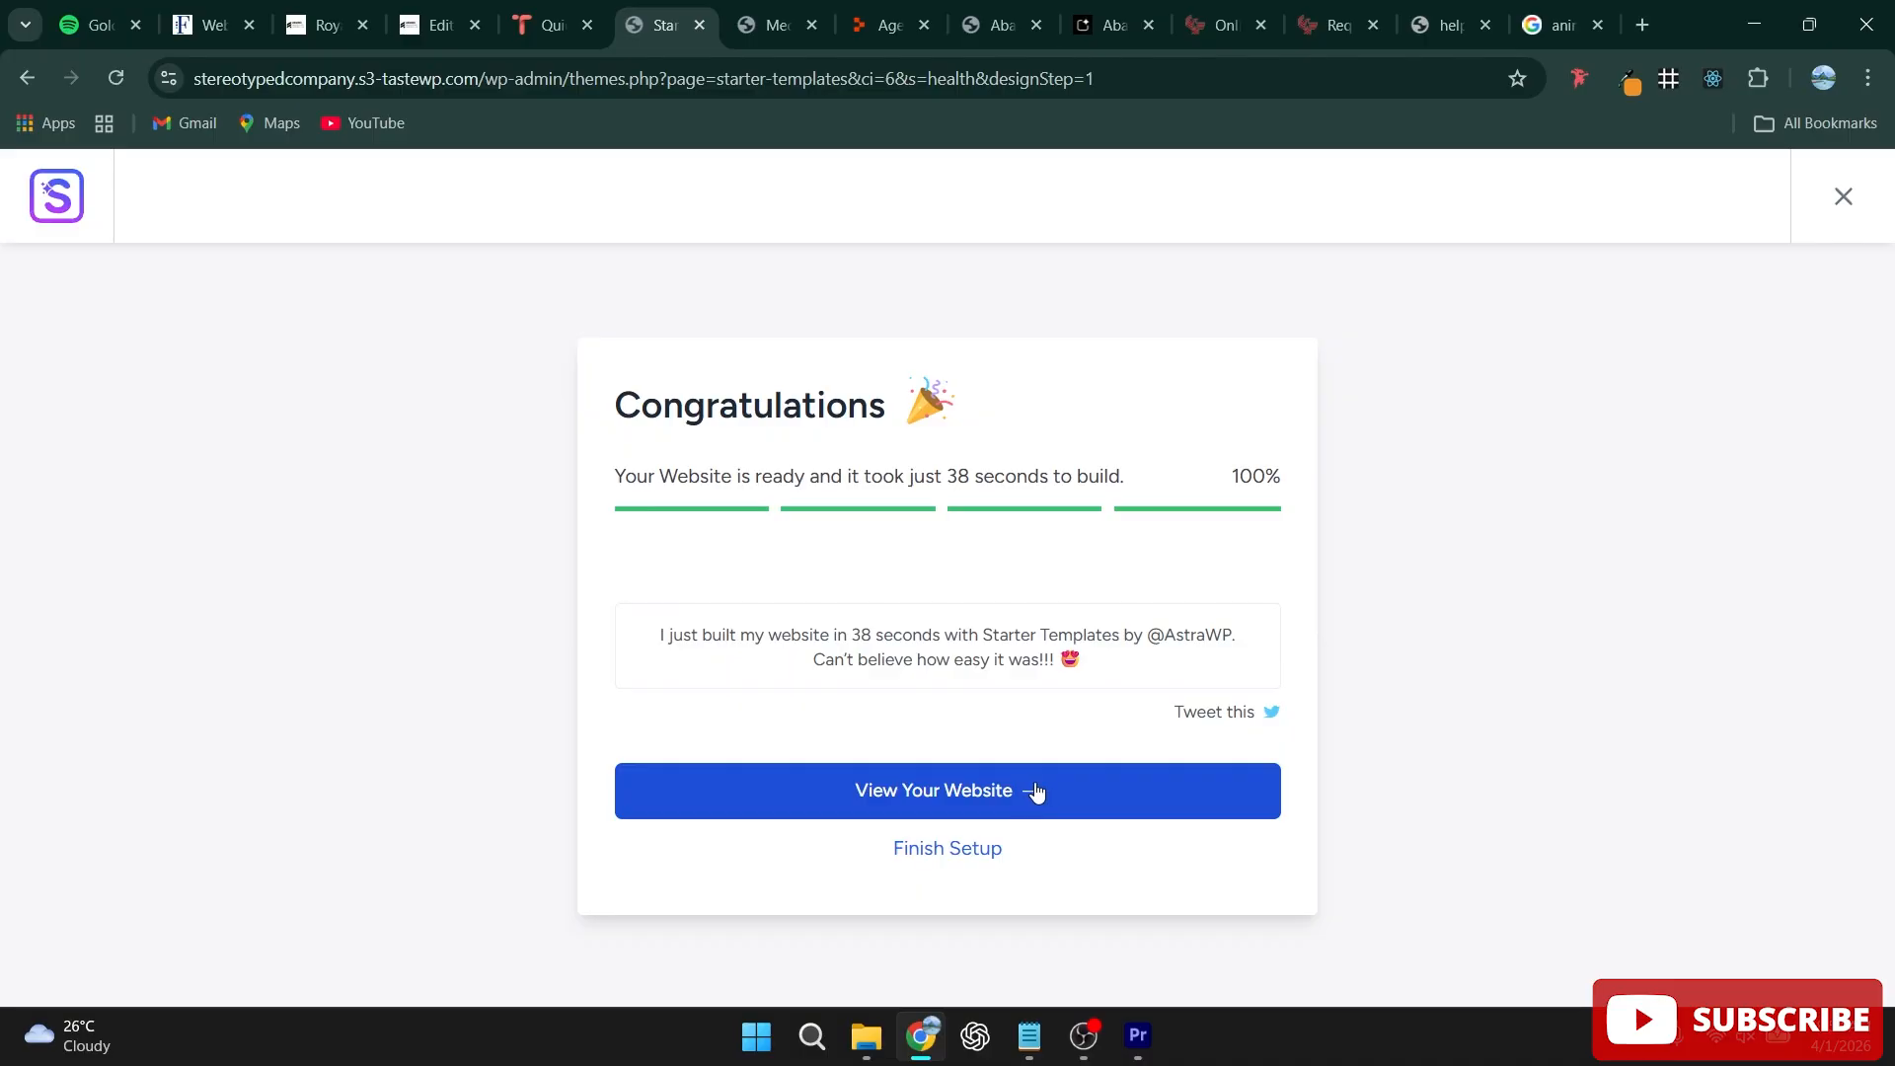
Step: View the finished website and look through its homepage from the hero section to the student testimonials
left_click(954, 792)
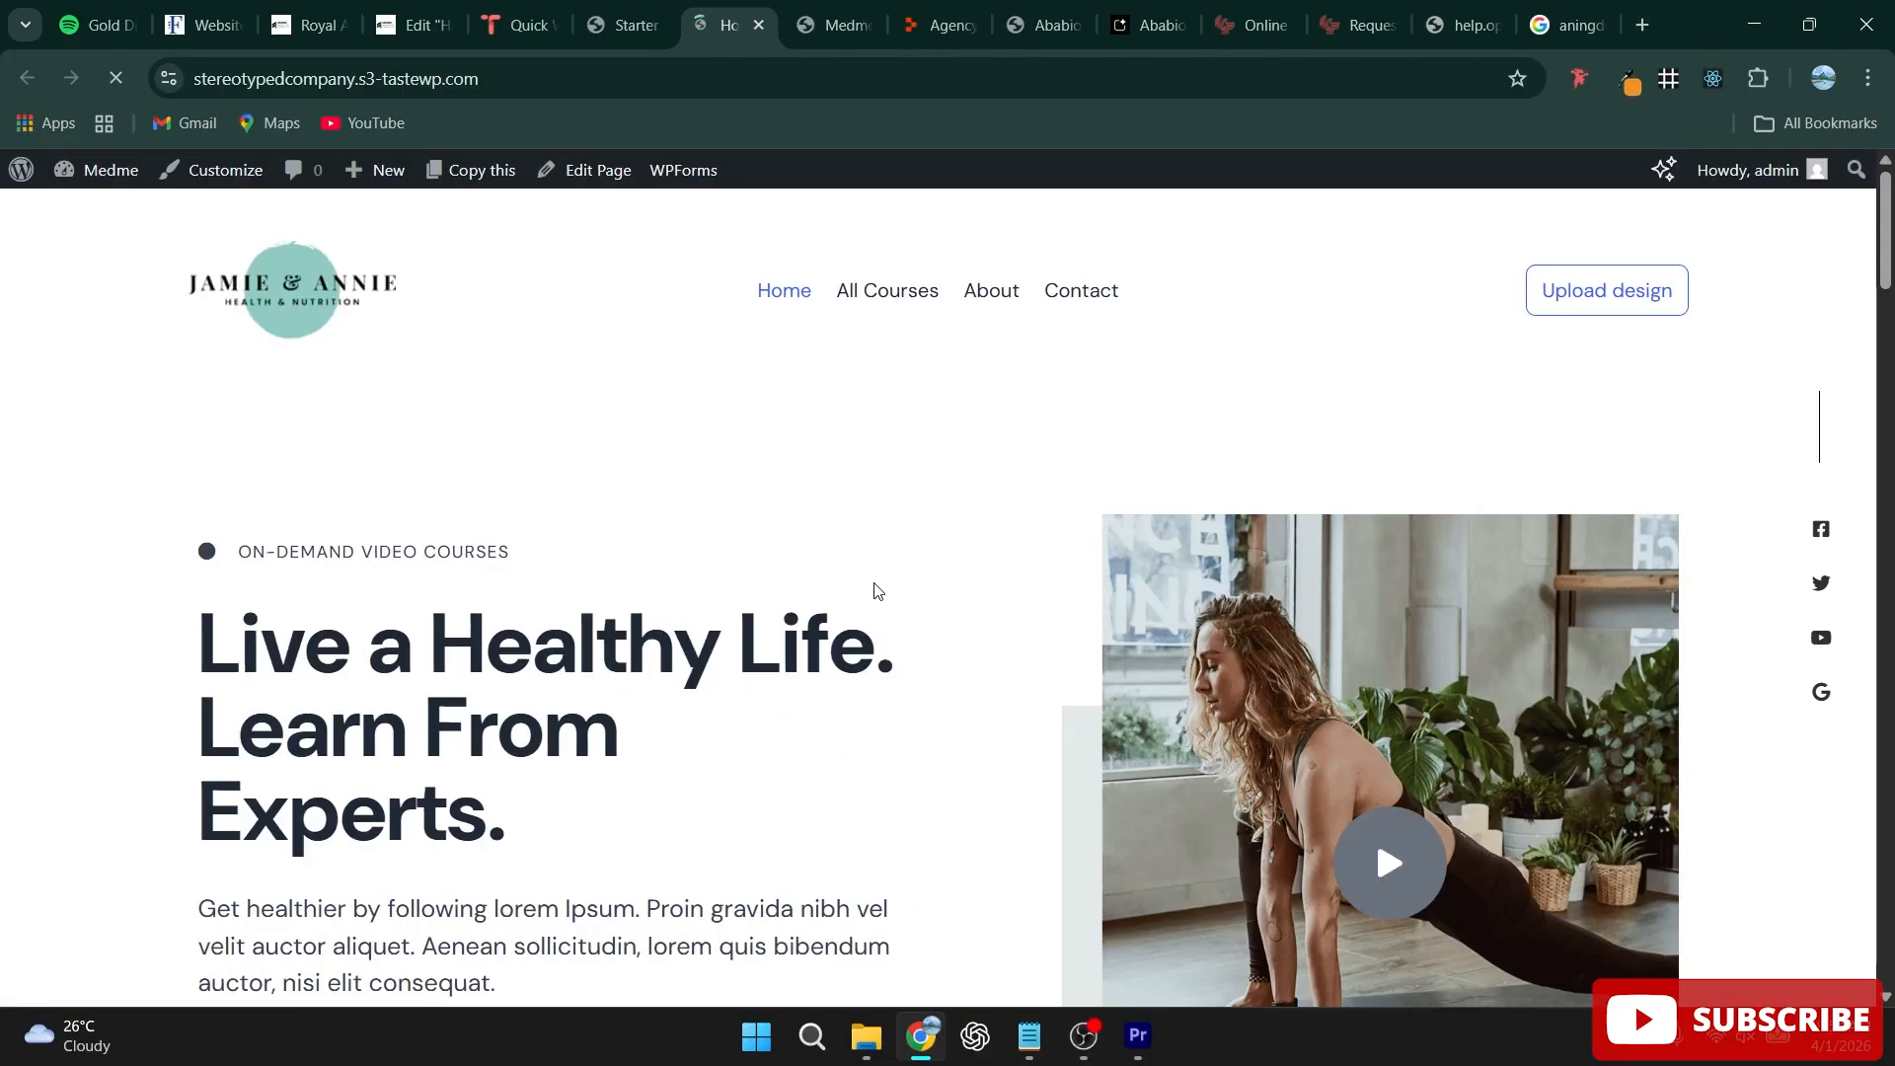
scroll(990, 562, "down", 12)
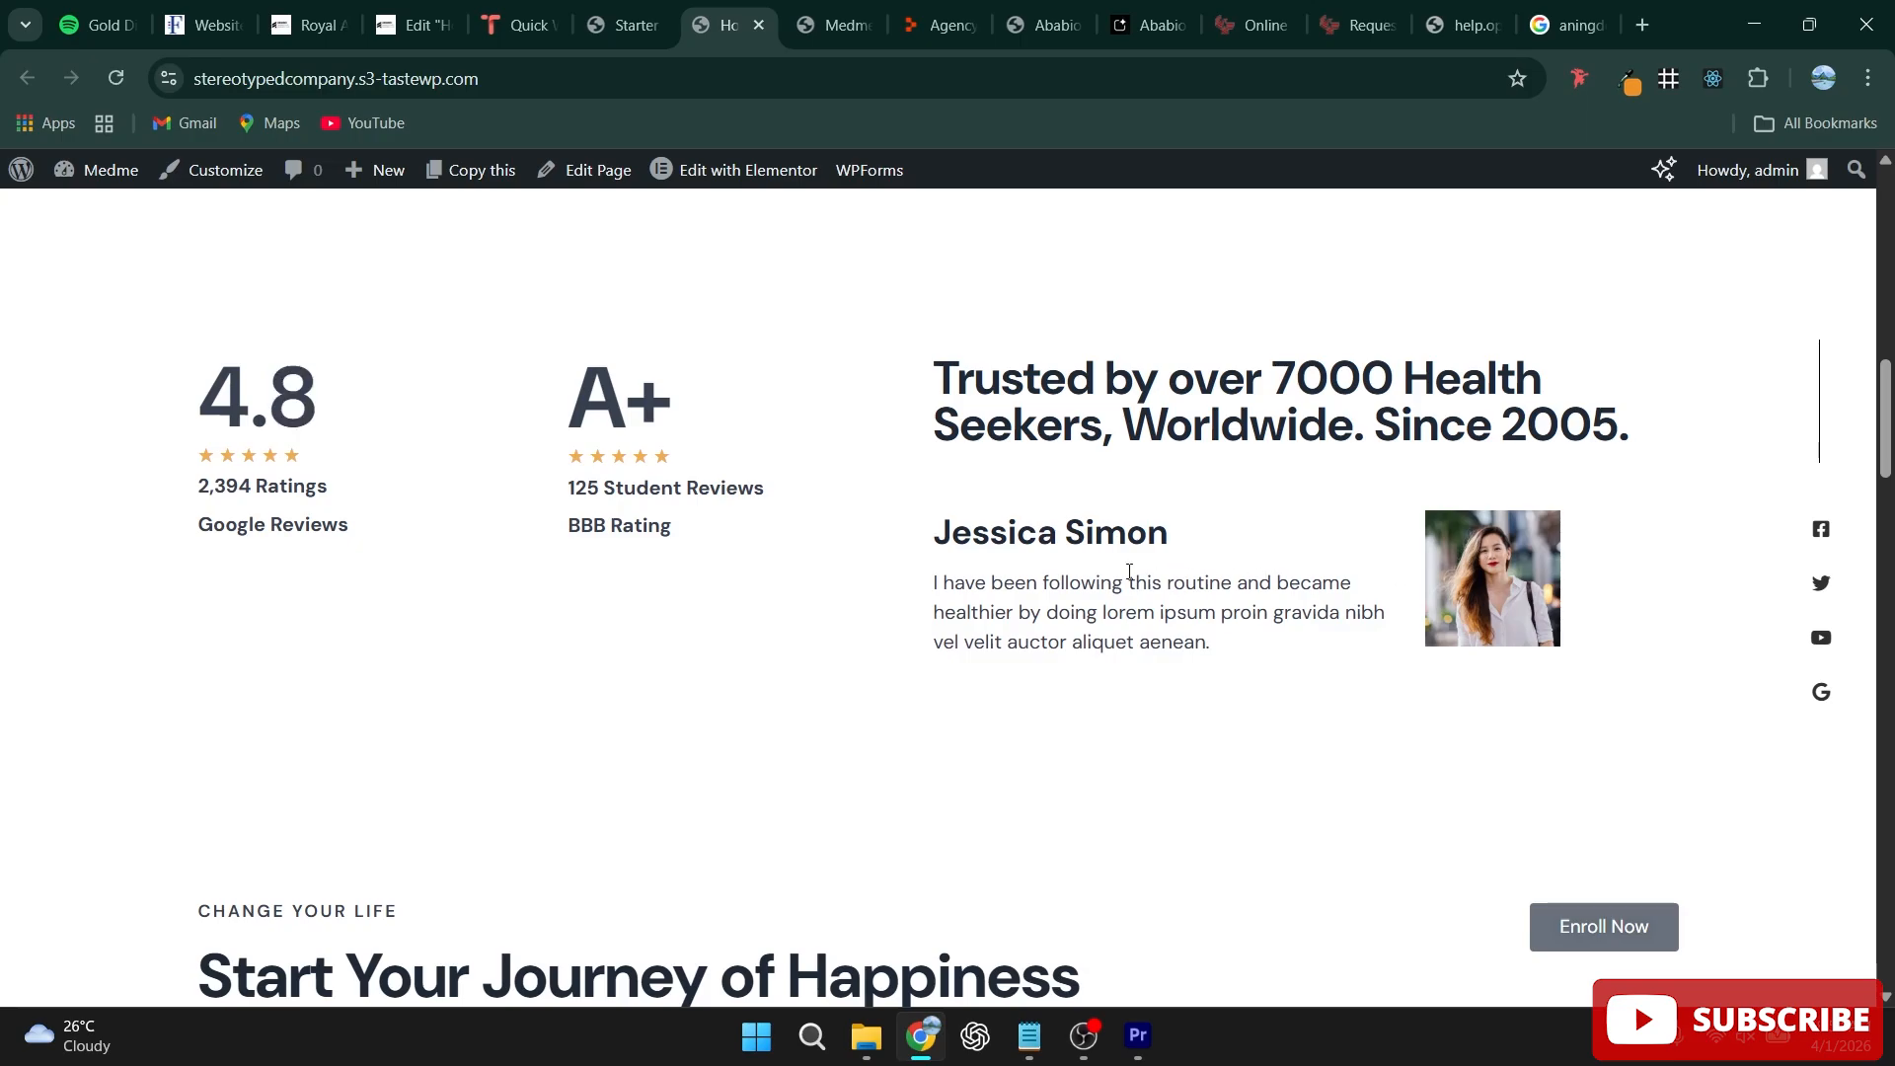
scroll(1135, 543, "down", 8)
scroll(1139, 517, "down", 20)
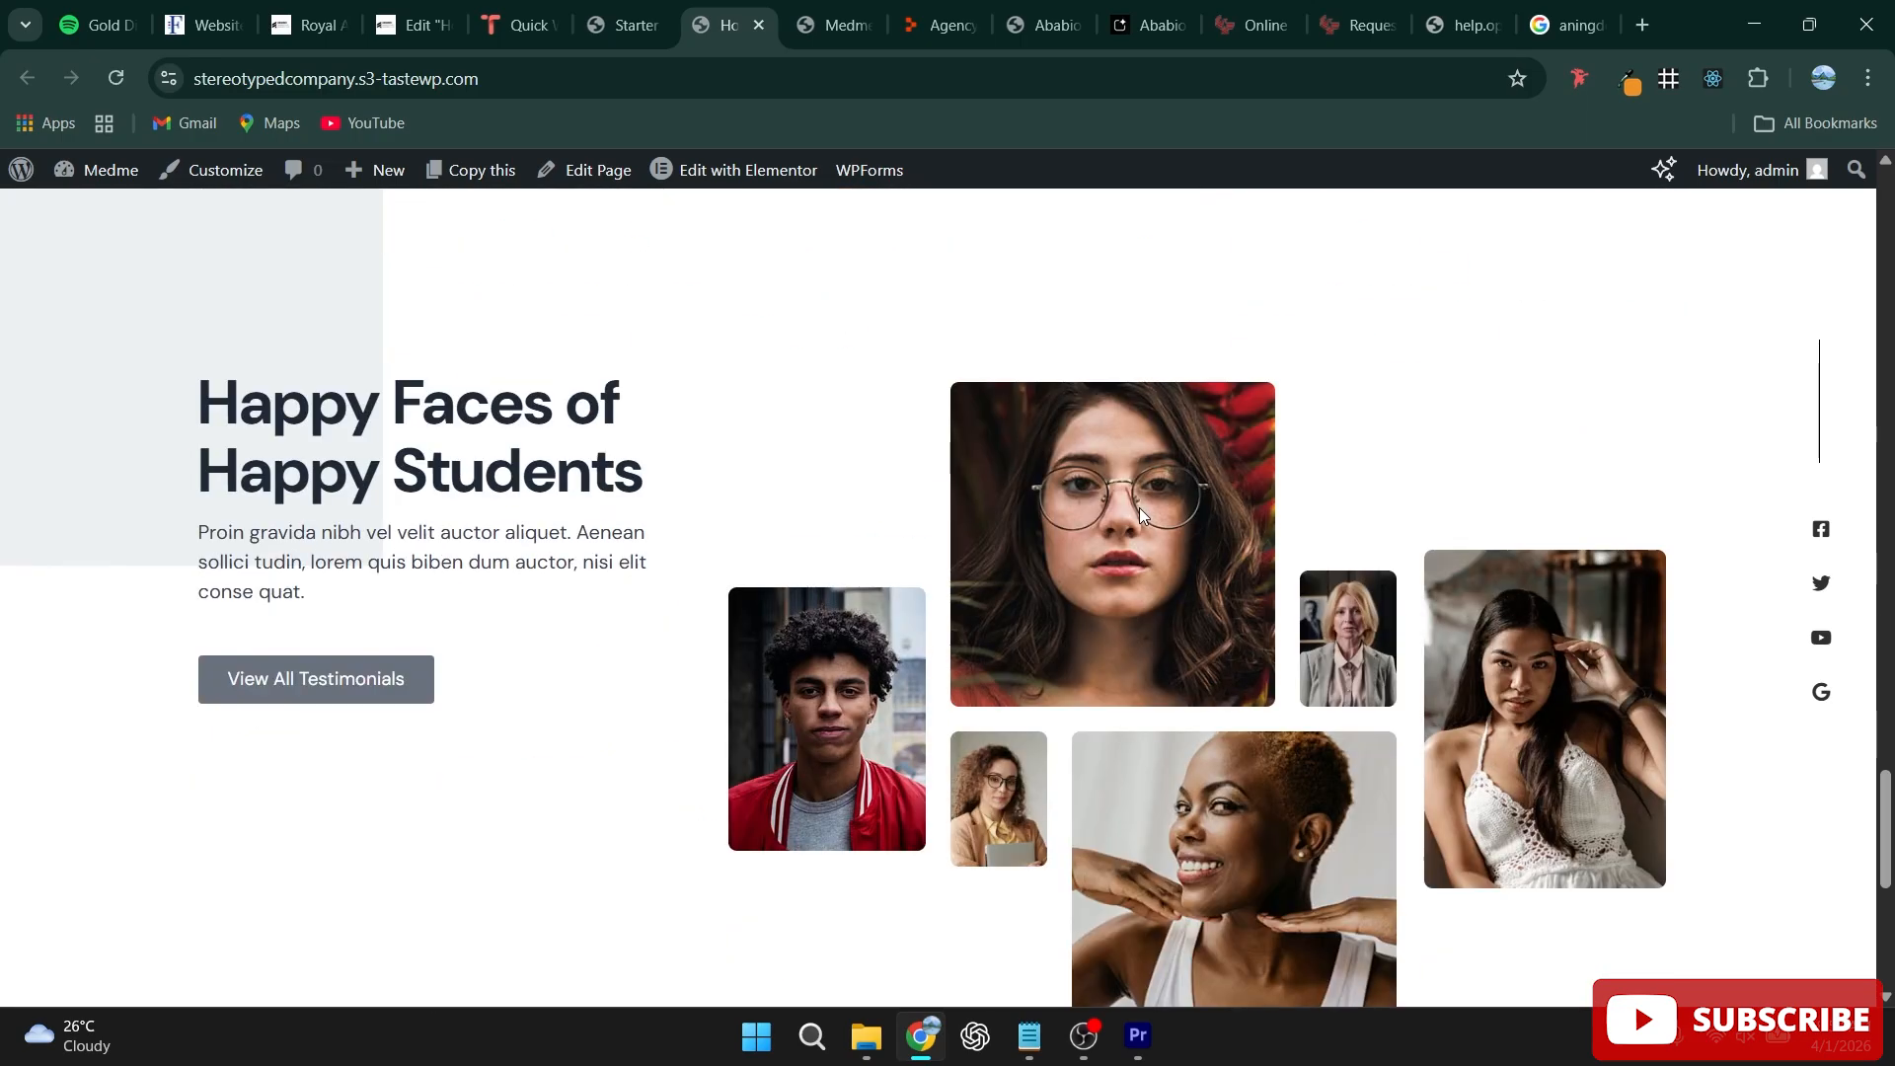
scroll(1141, 515, "up", 9)
scroll(1139, 514, "up", 15)
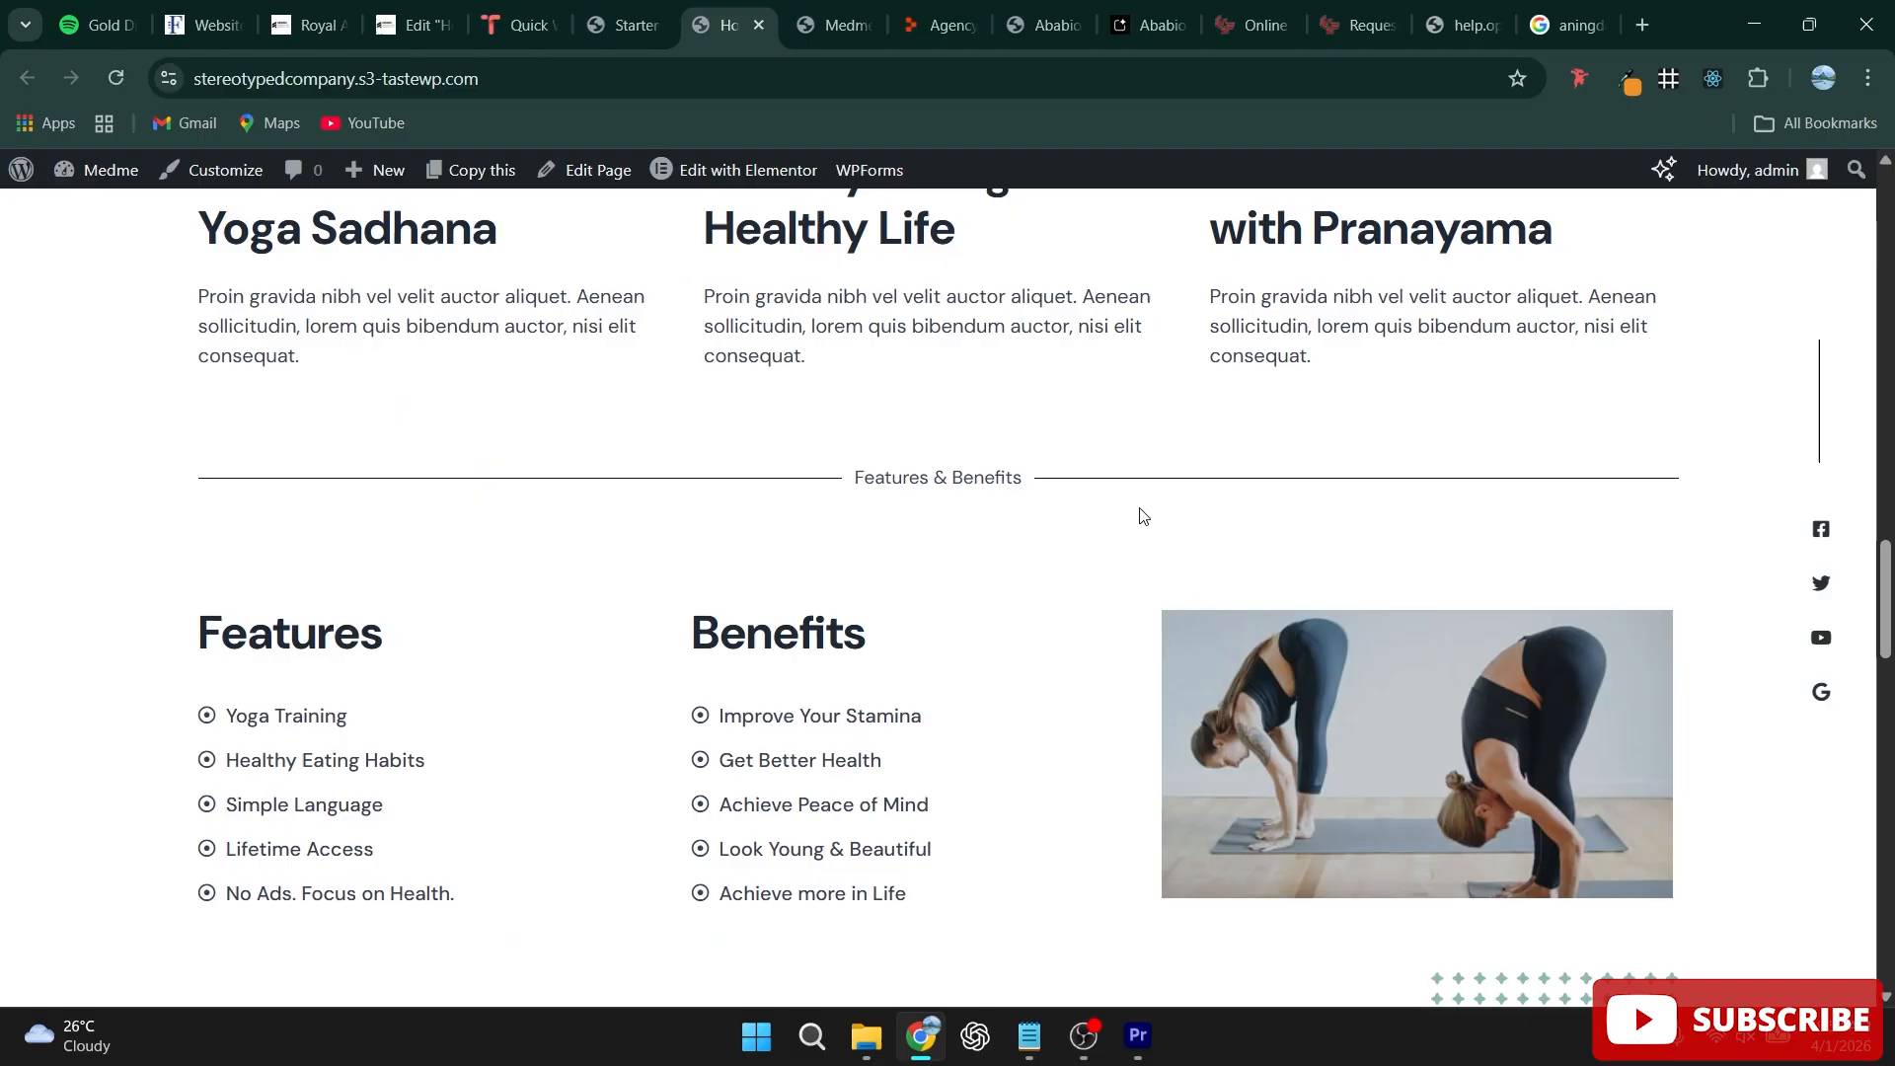
scroll(1125, 513, "up", 8)
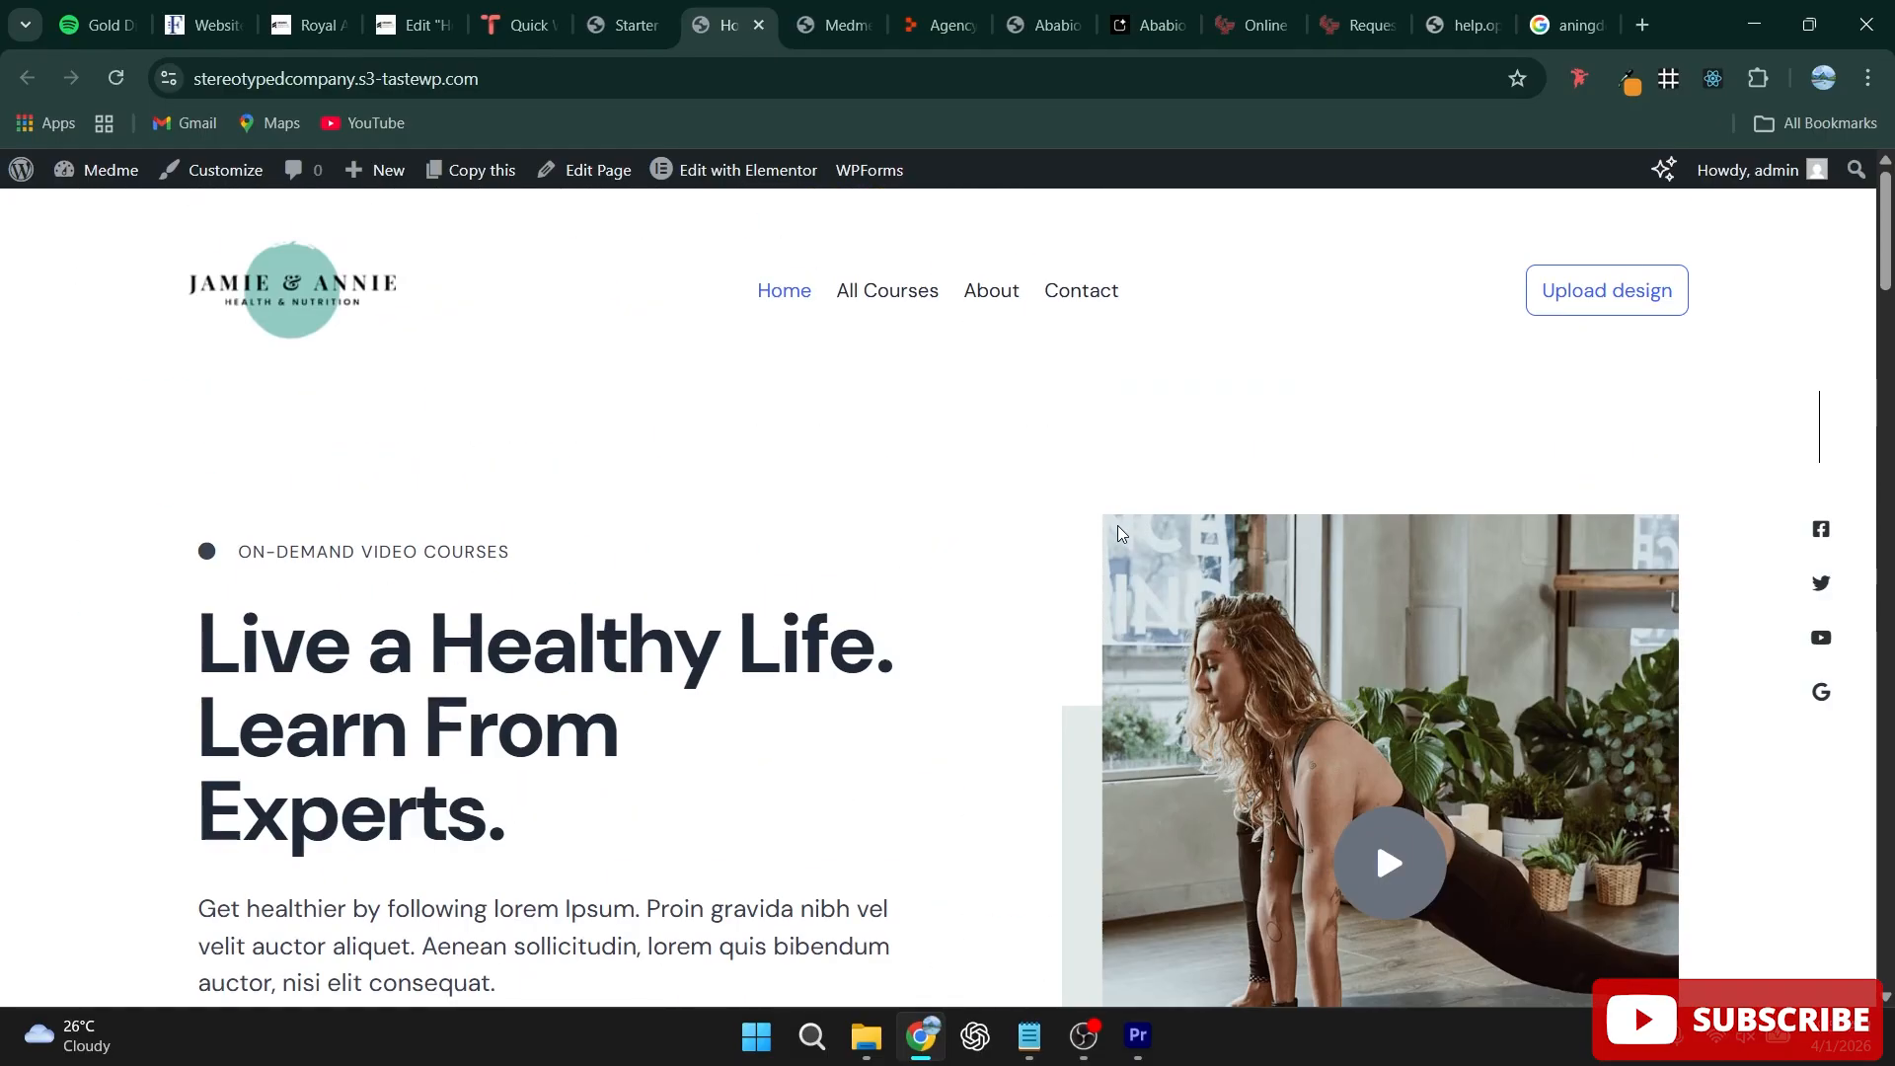
scroll(991, 526, "down", 2)
scroll(991, 526, "down", 5)
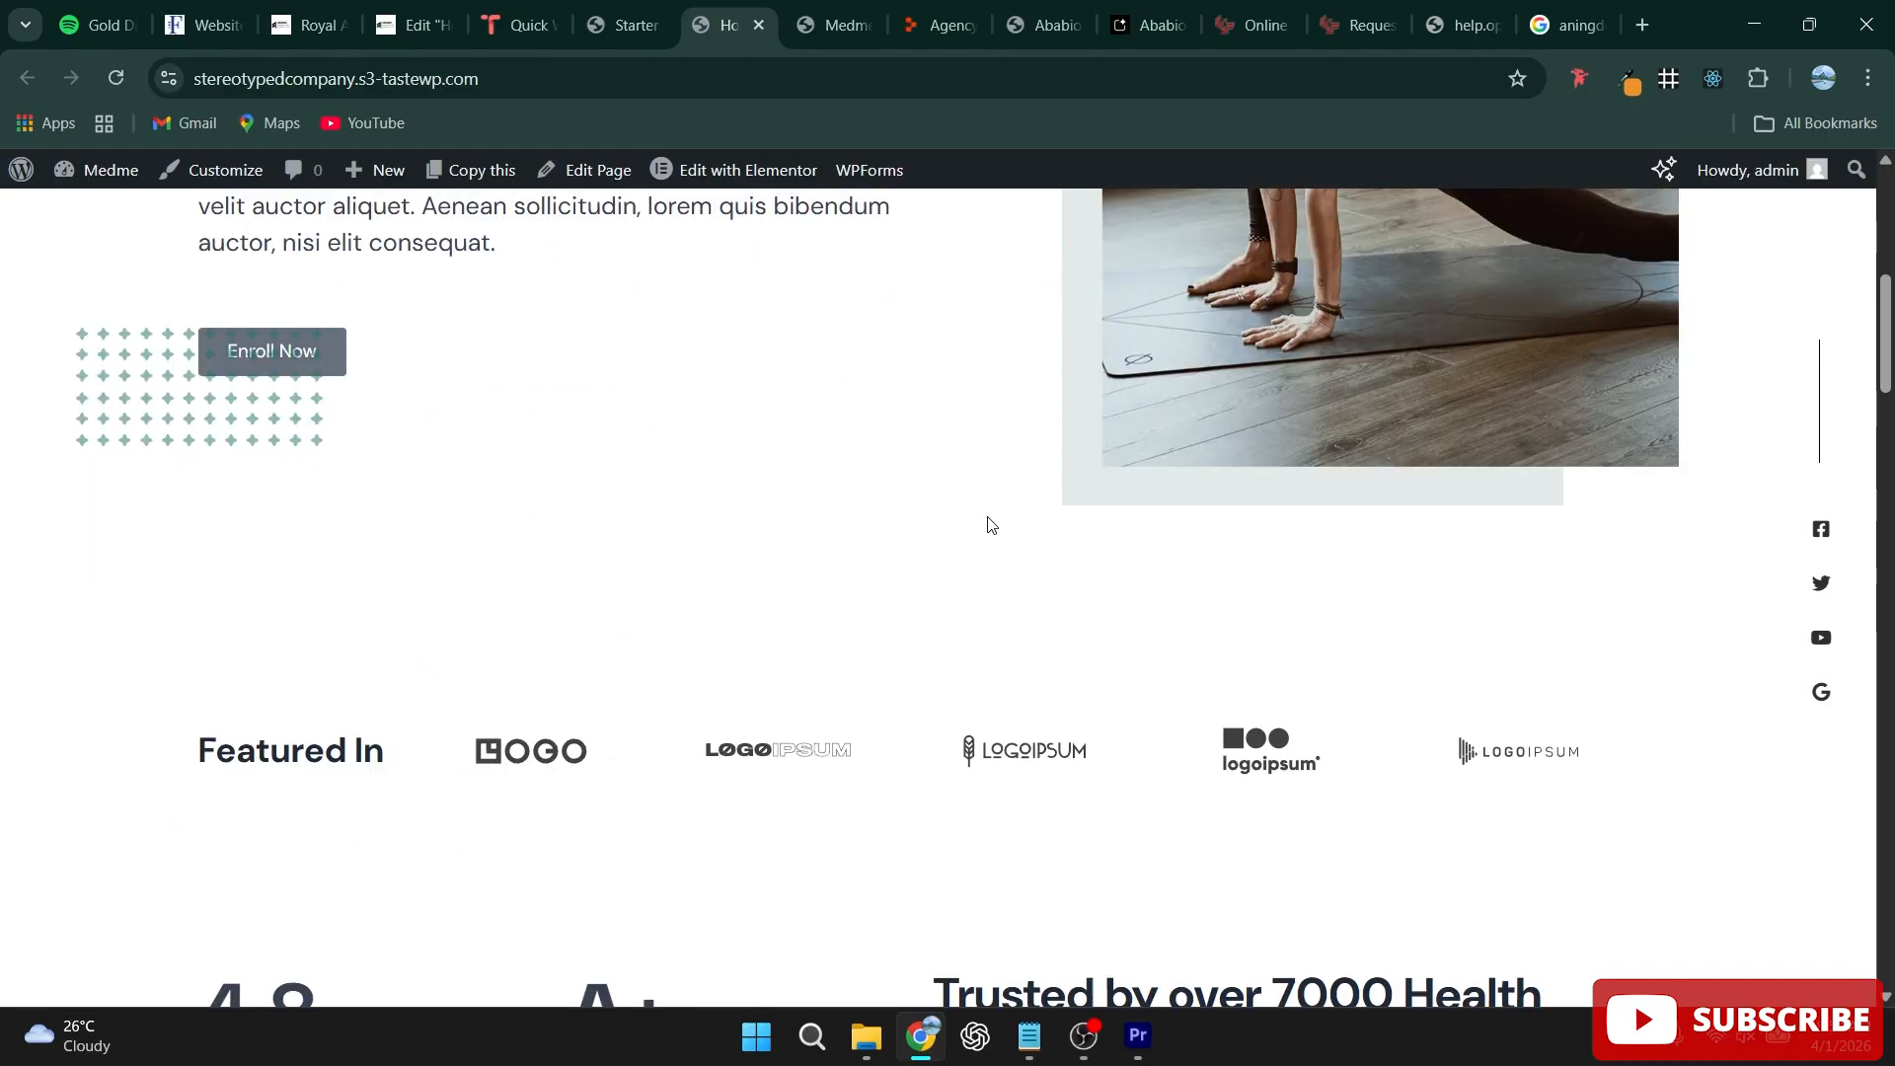
scroll(991, 526, "up", 5)
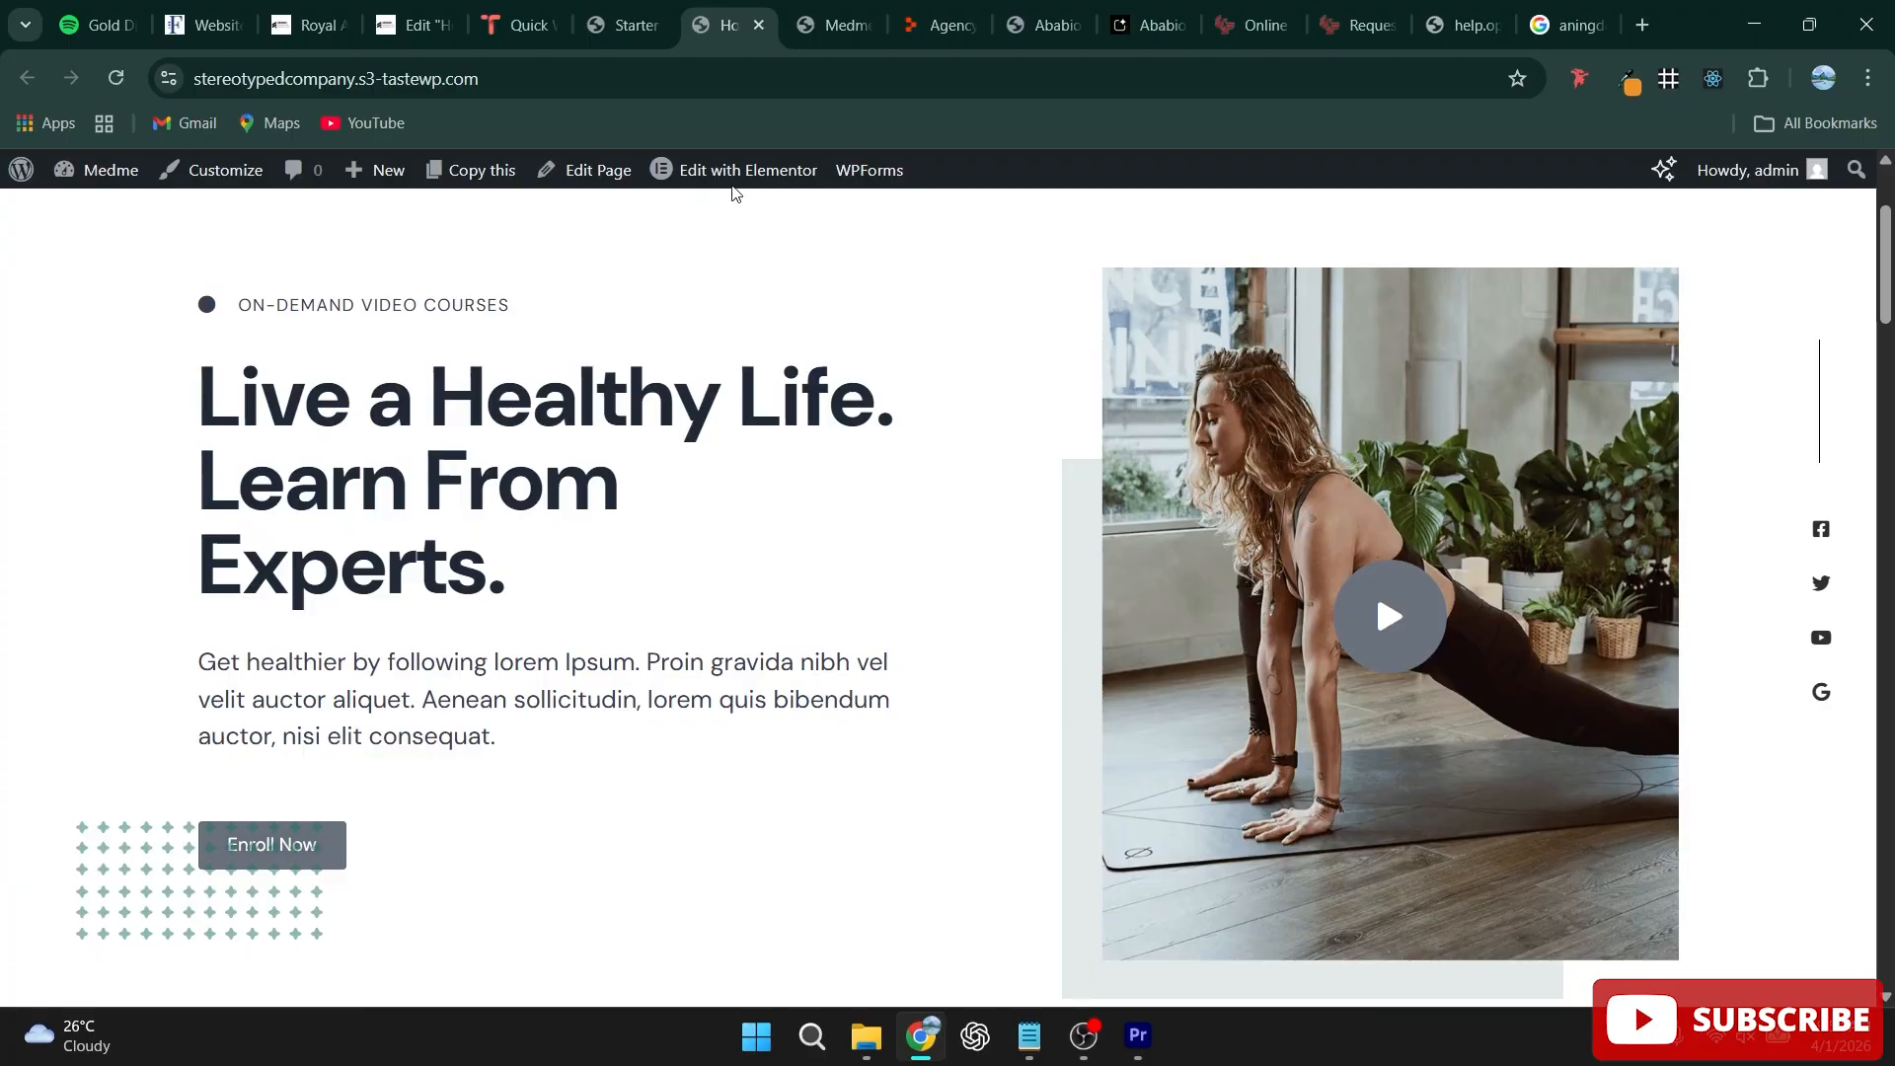
Step: Open the Finish Setup checklist from the import wizard, visiting the WordPress about page from the website meanwhile
left_click(621, 24)
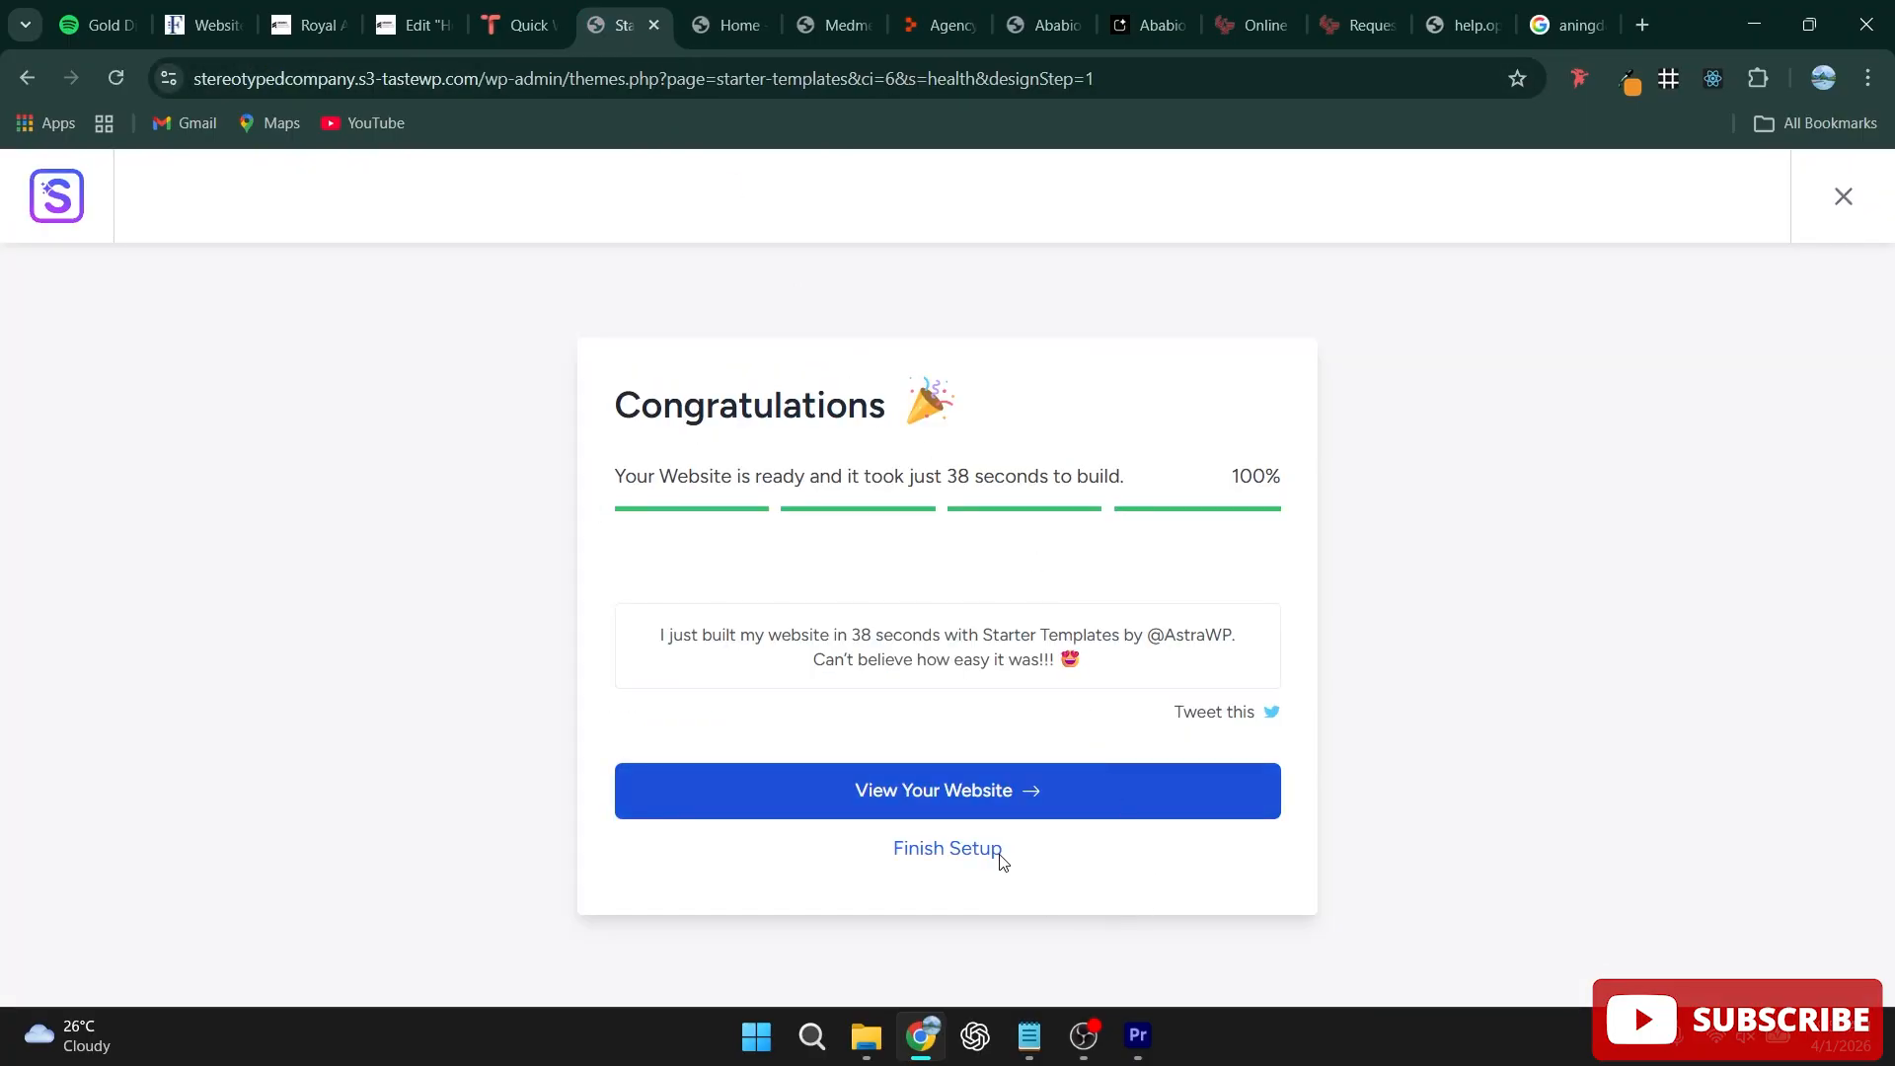
left_click(932, 851)
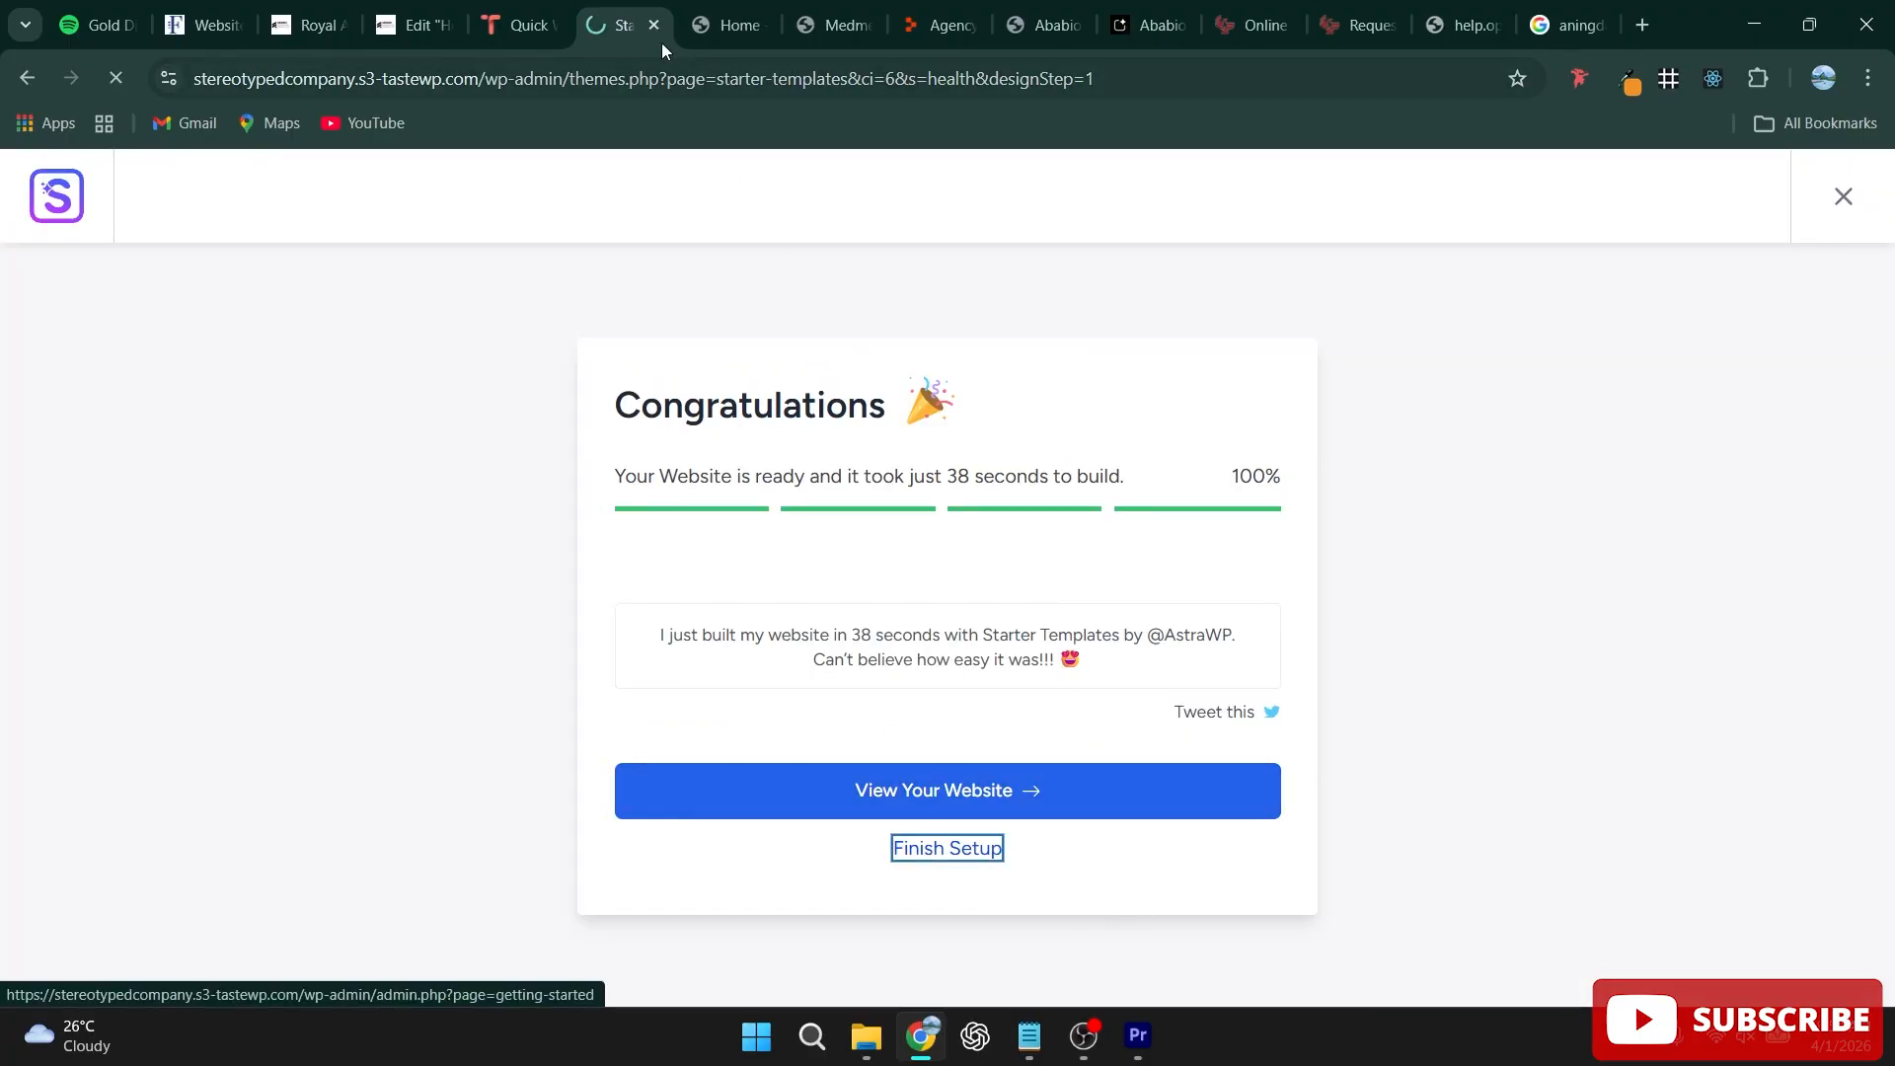
left_click(706, 26)
mouse_move(20, 183)
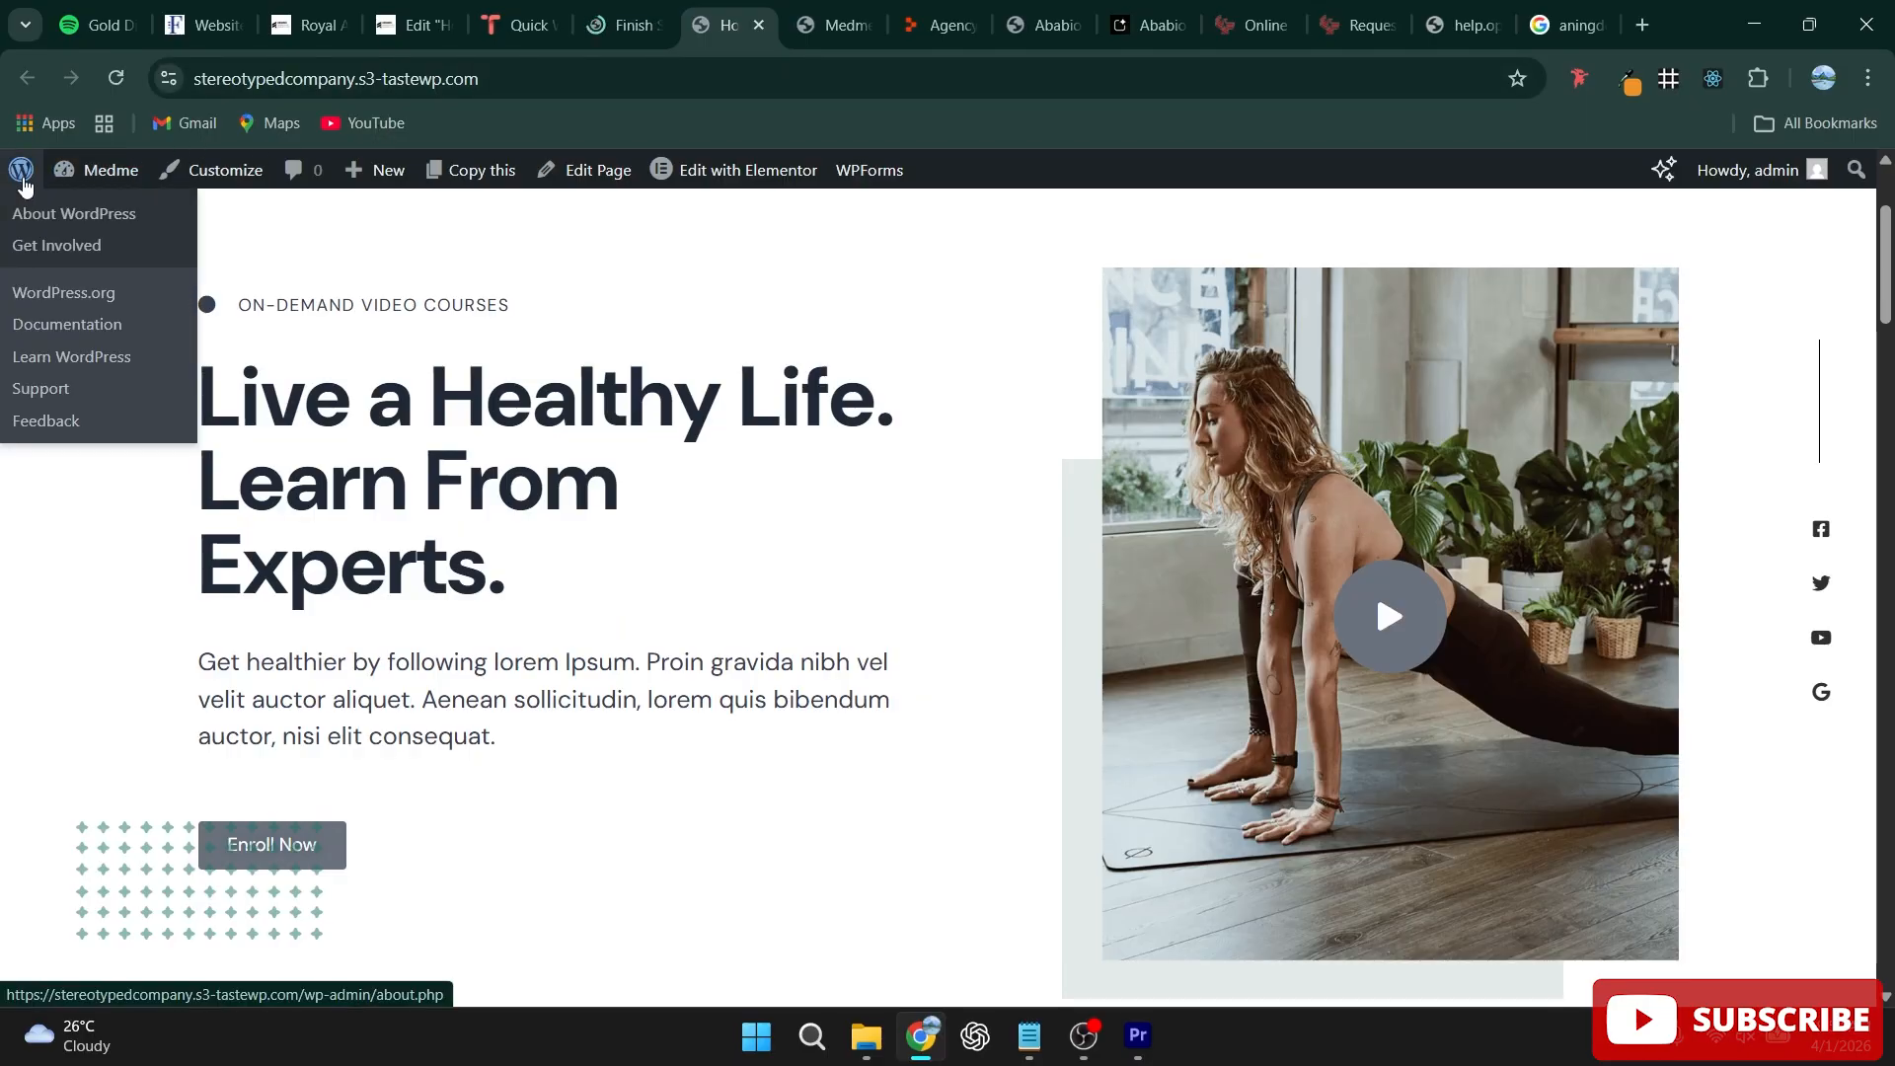
left_click(23, 184)
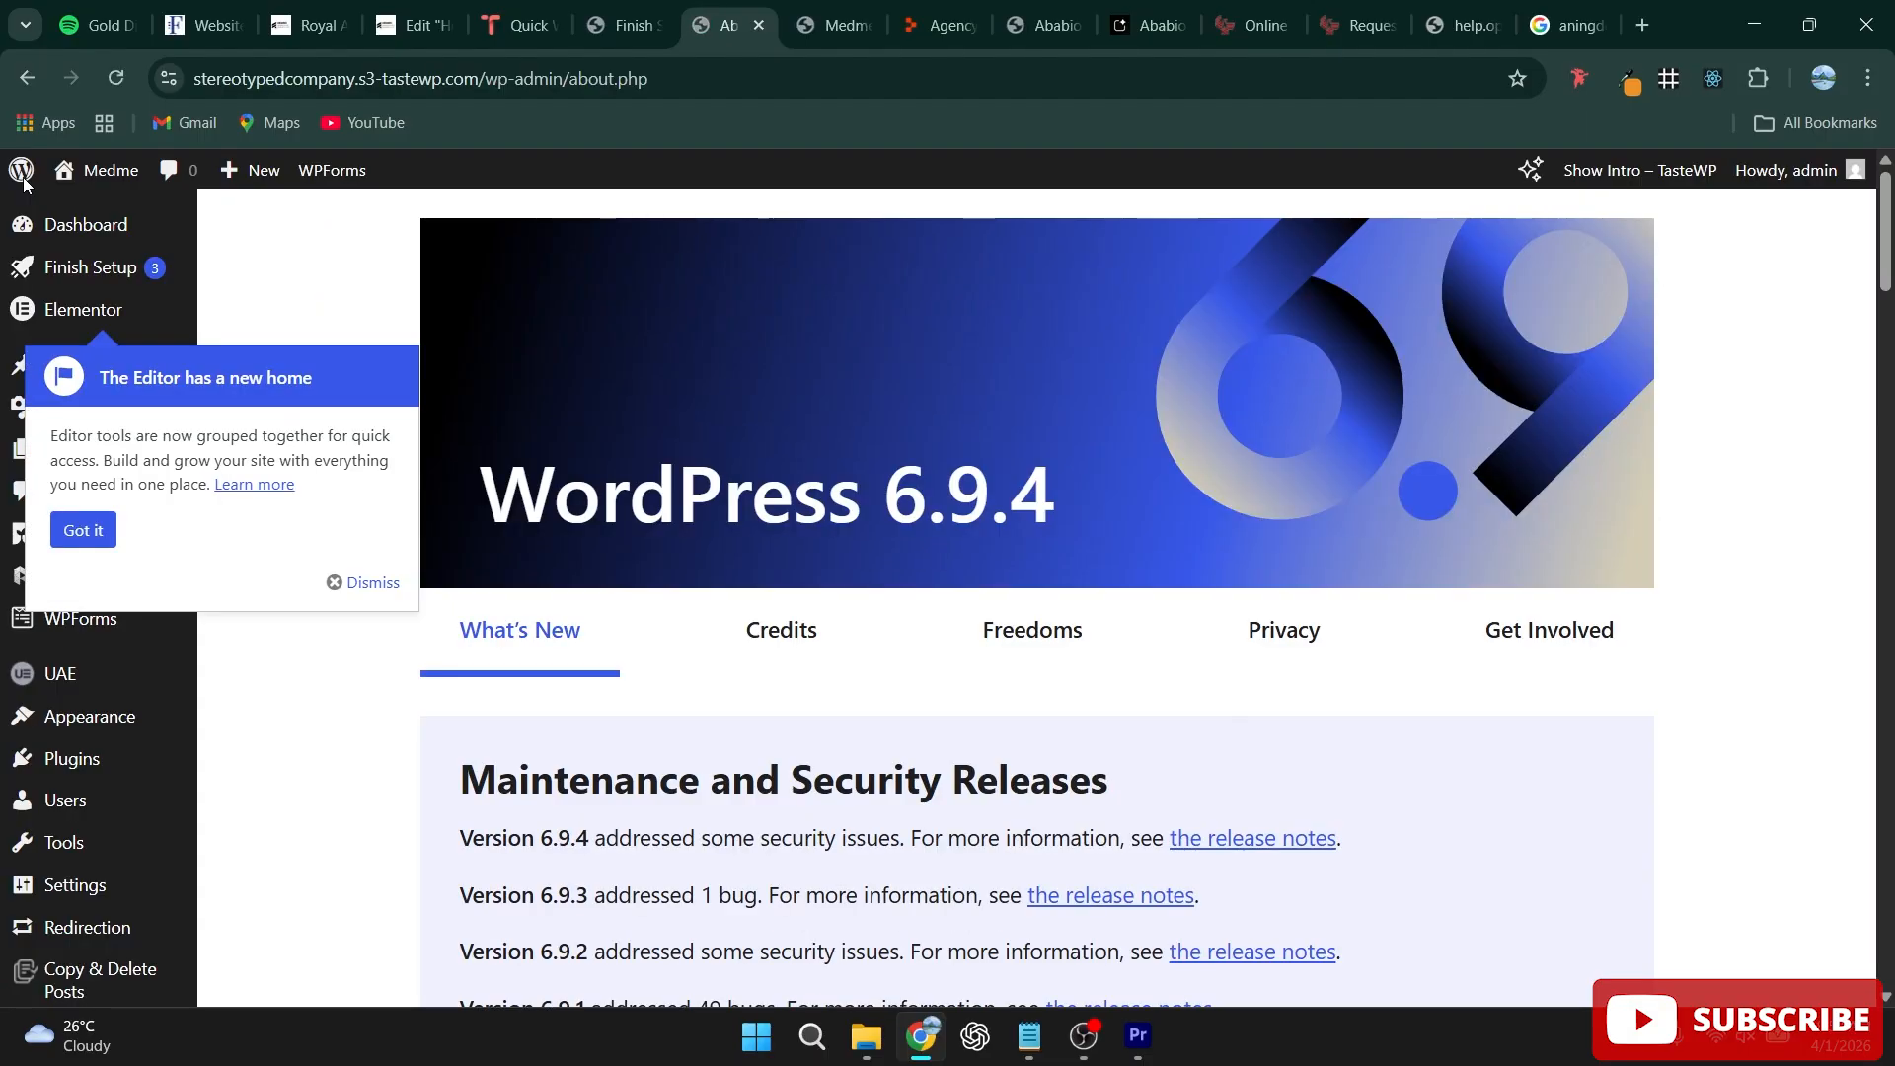
left_click(620, 16)
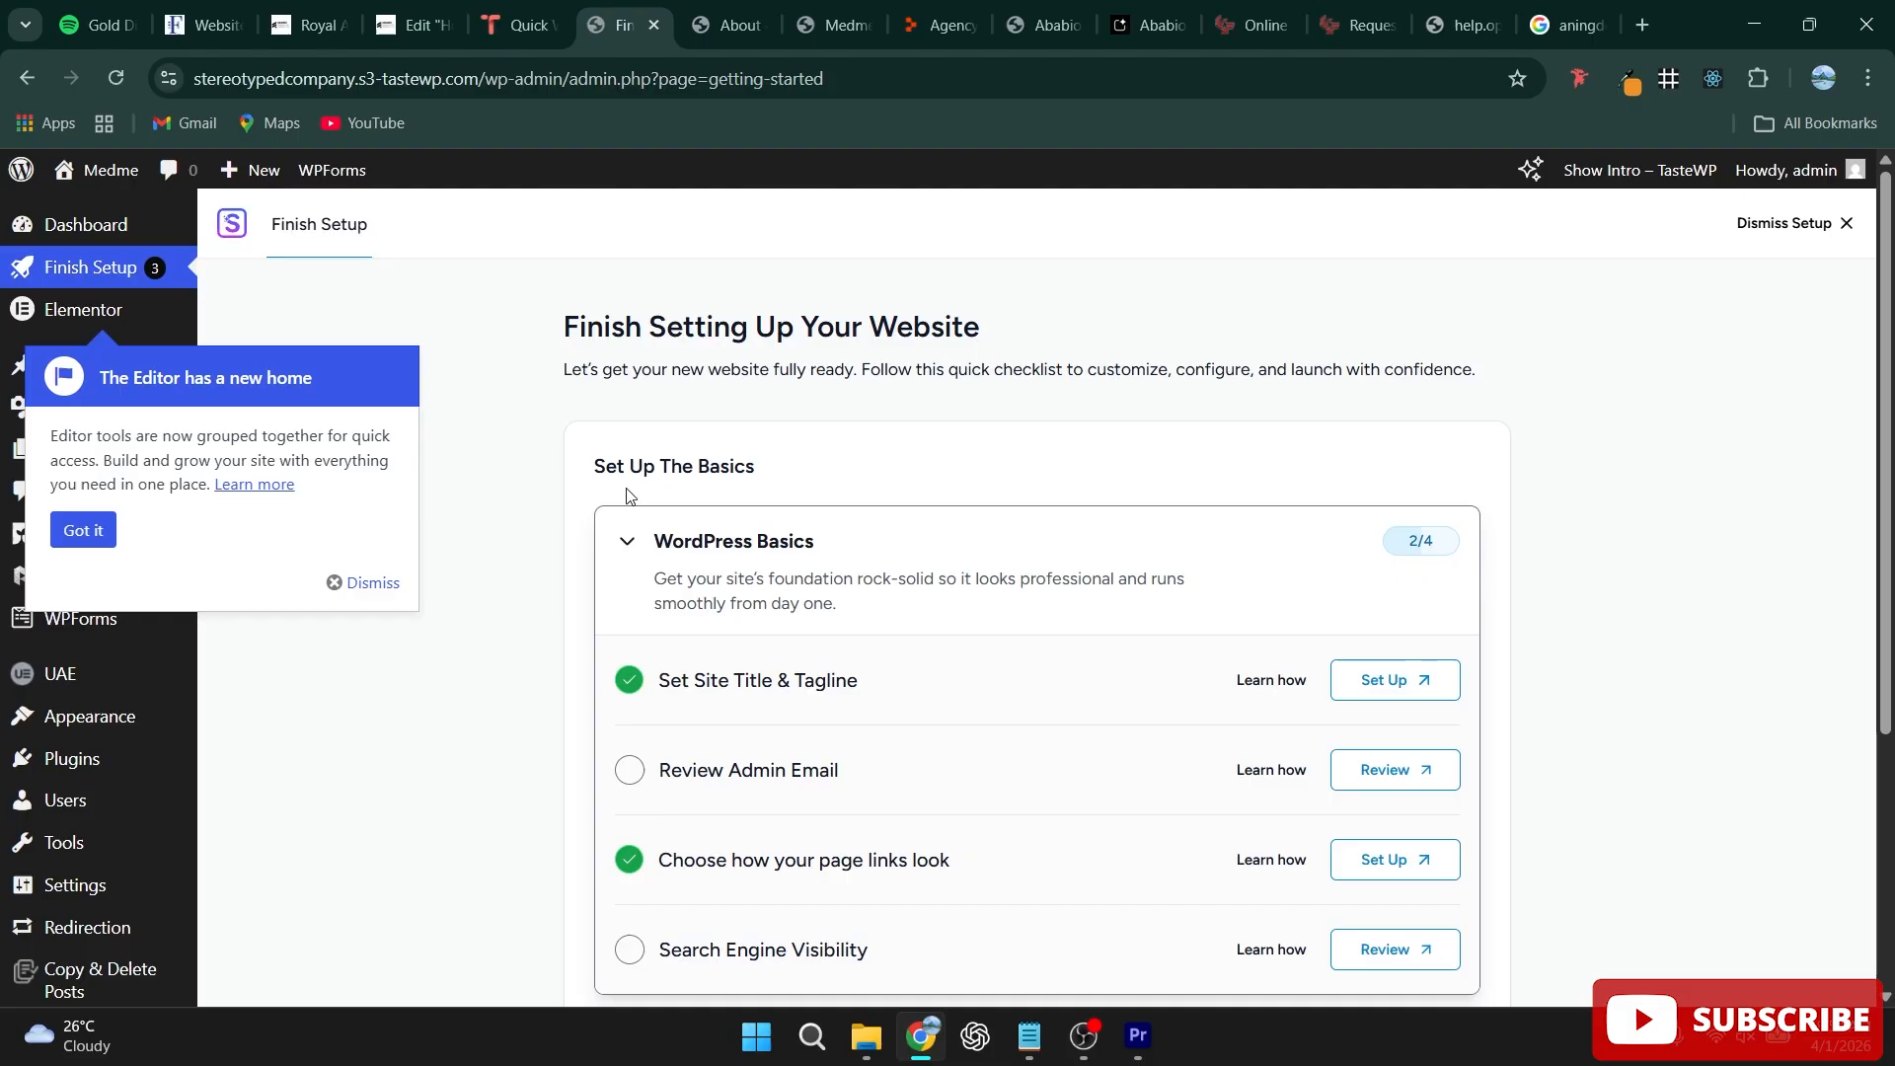
Step: Review the Finish Setup checklist, dismiss the setup, and dismiss the notice about the Editor's new home
scroll(632, 495, "down", 4)
scroll(288, 529, "up", 4)
scroll(871, 677, "down", 4)
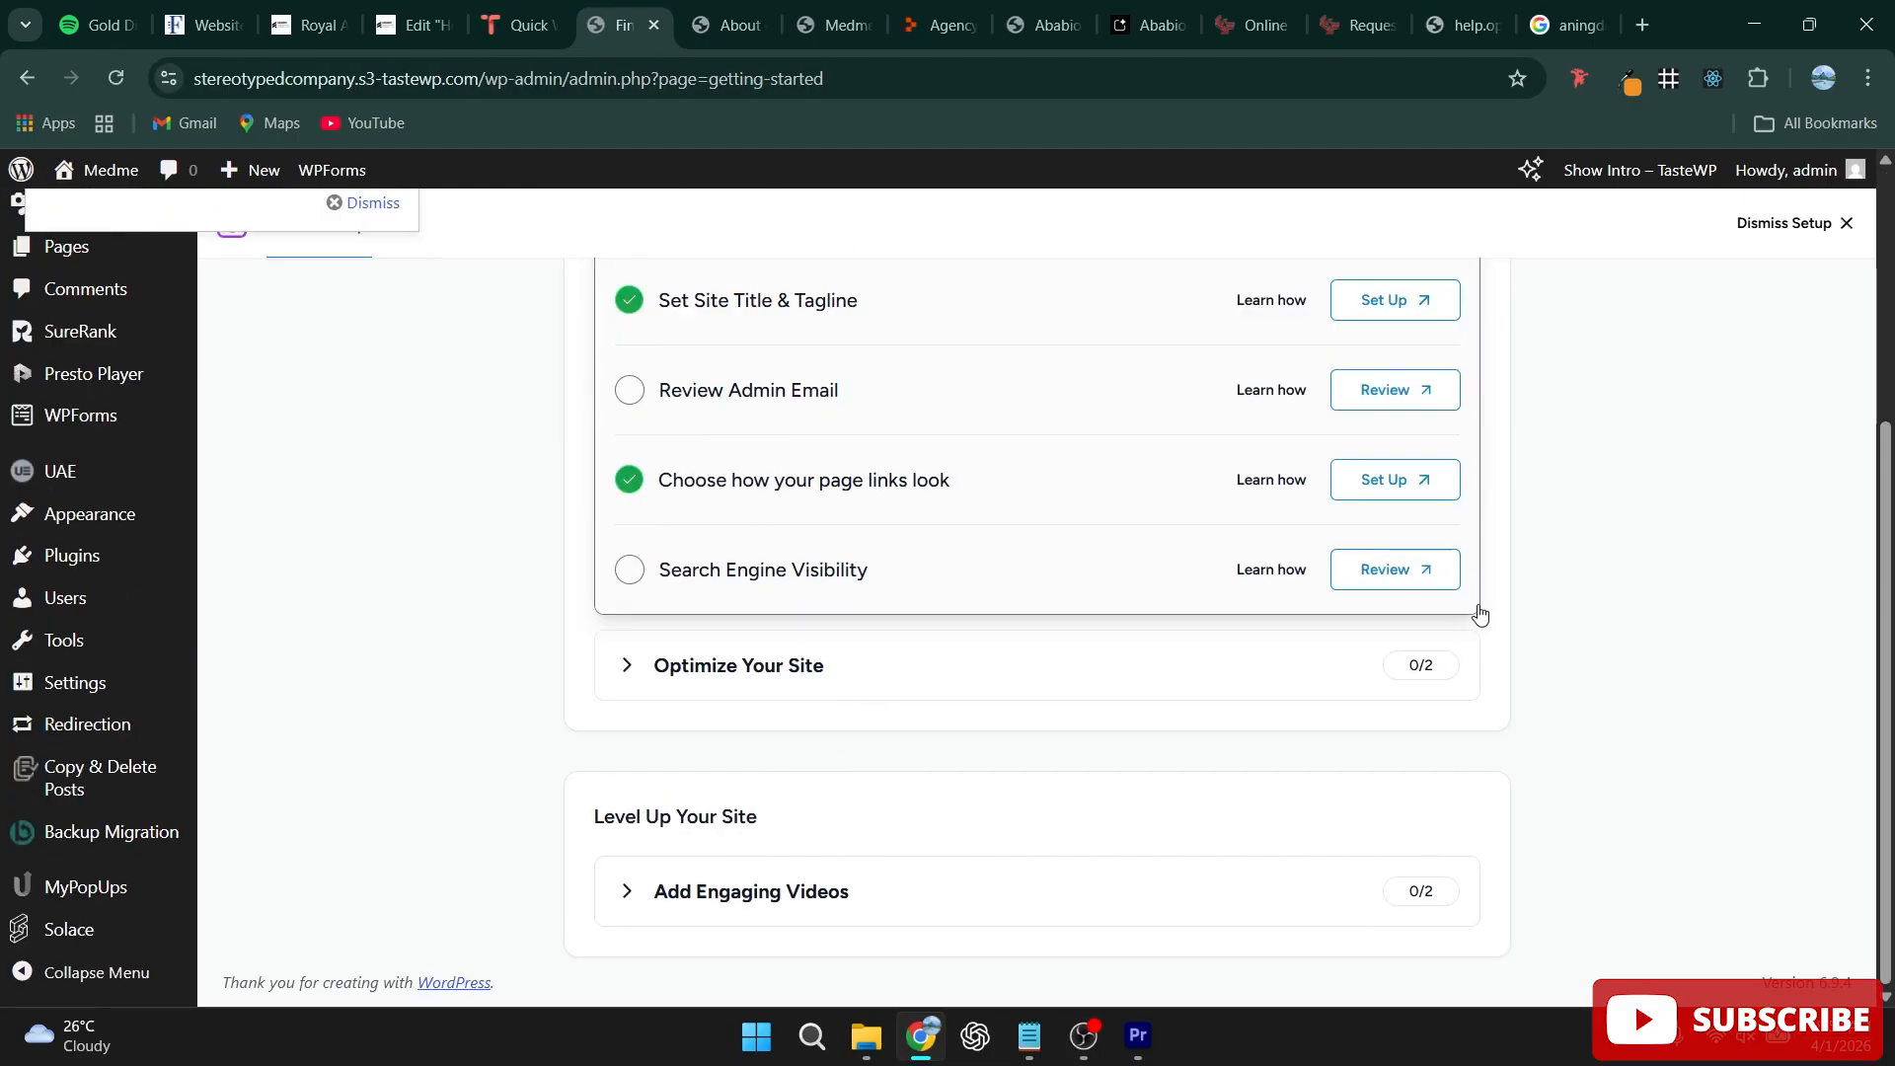
scroll(1480, 614, "up", 4)
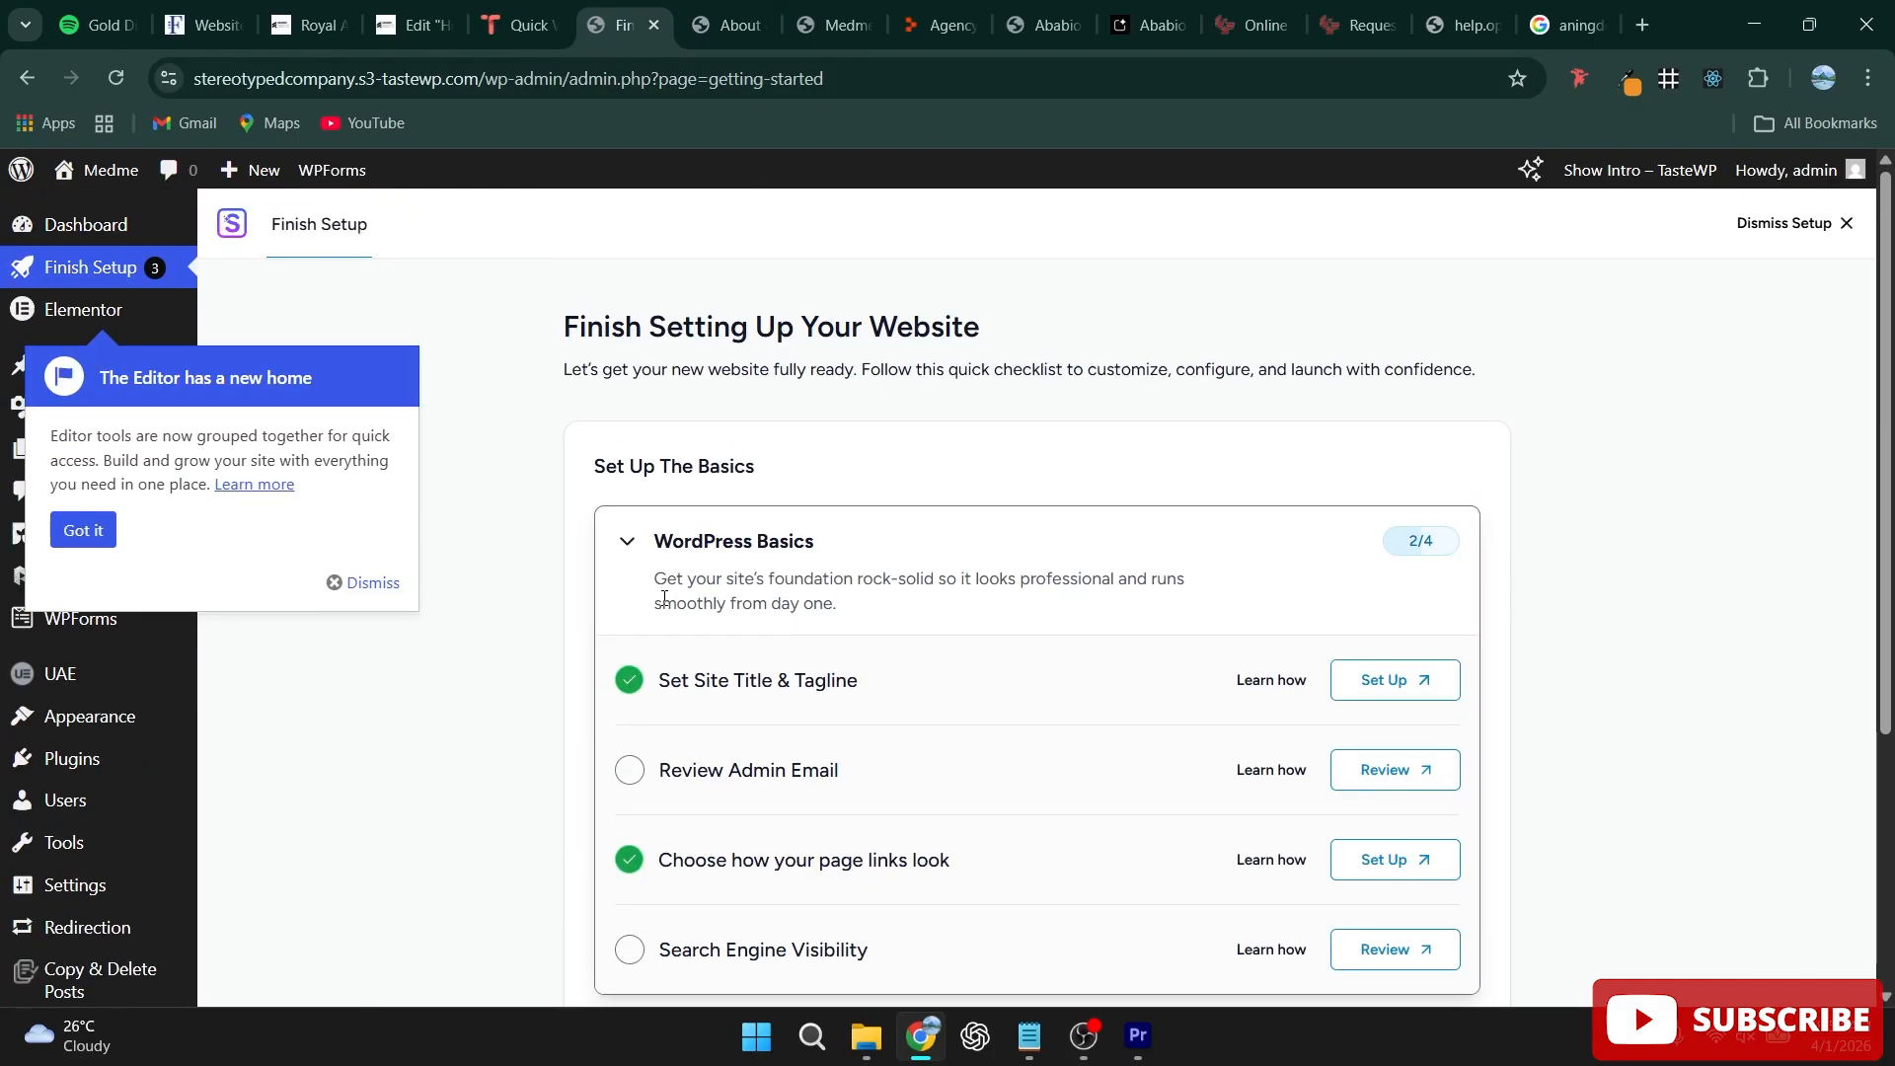
left_click(1849, 227)
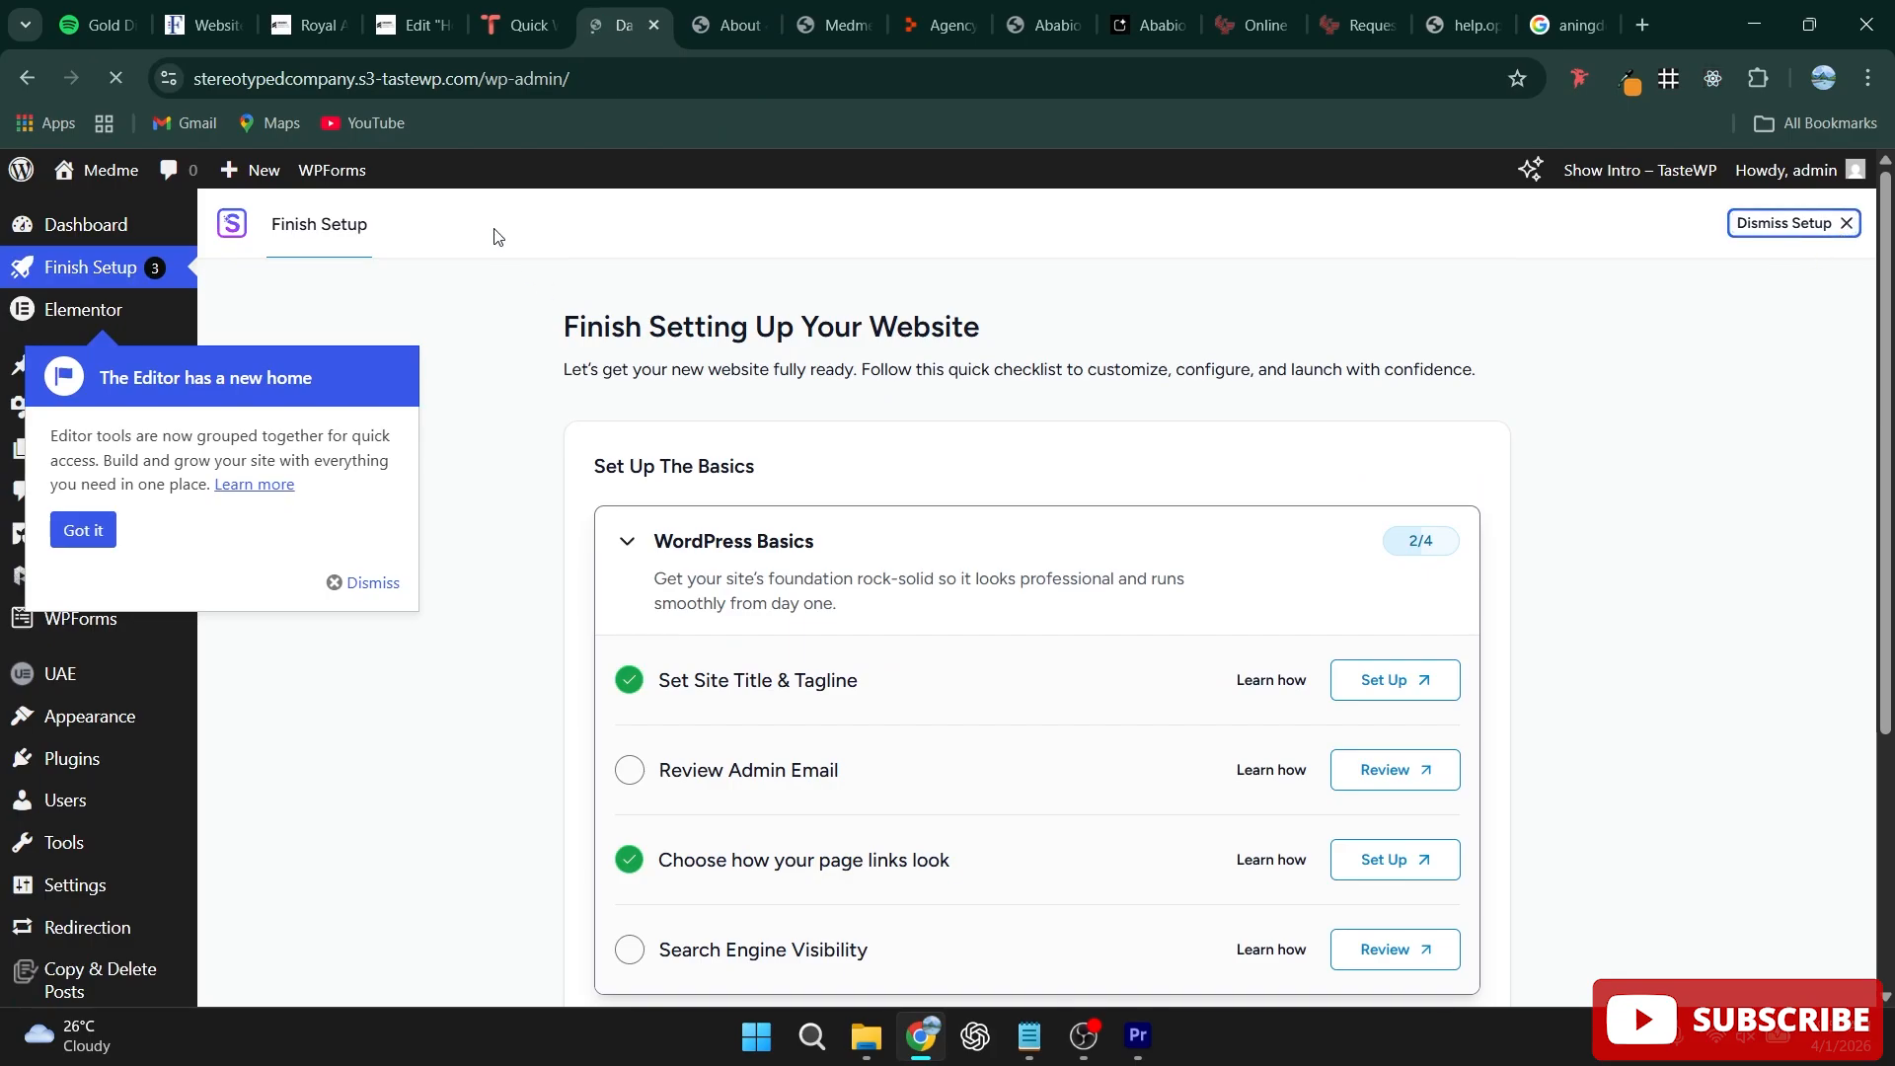
scroll(496, 577, "down", 1)
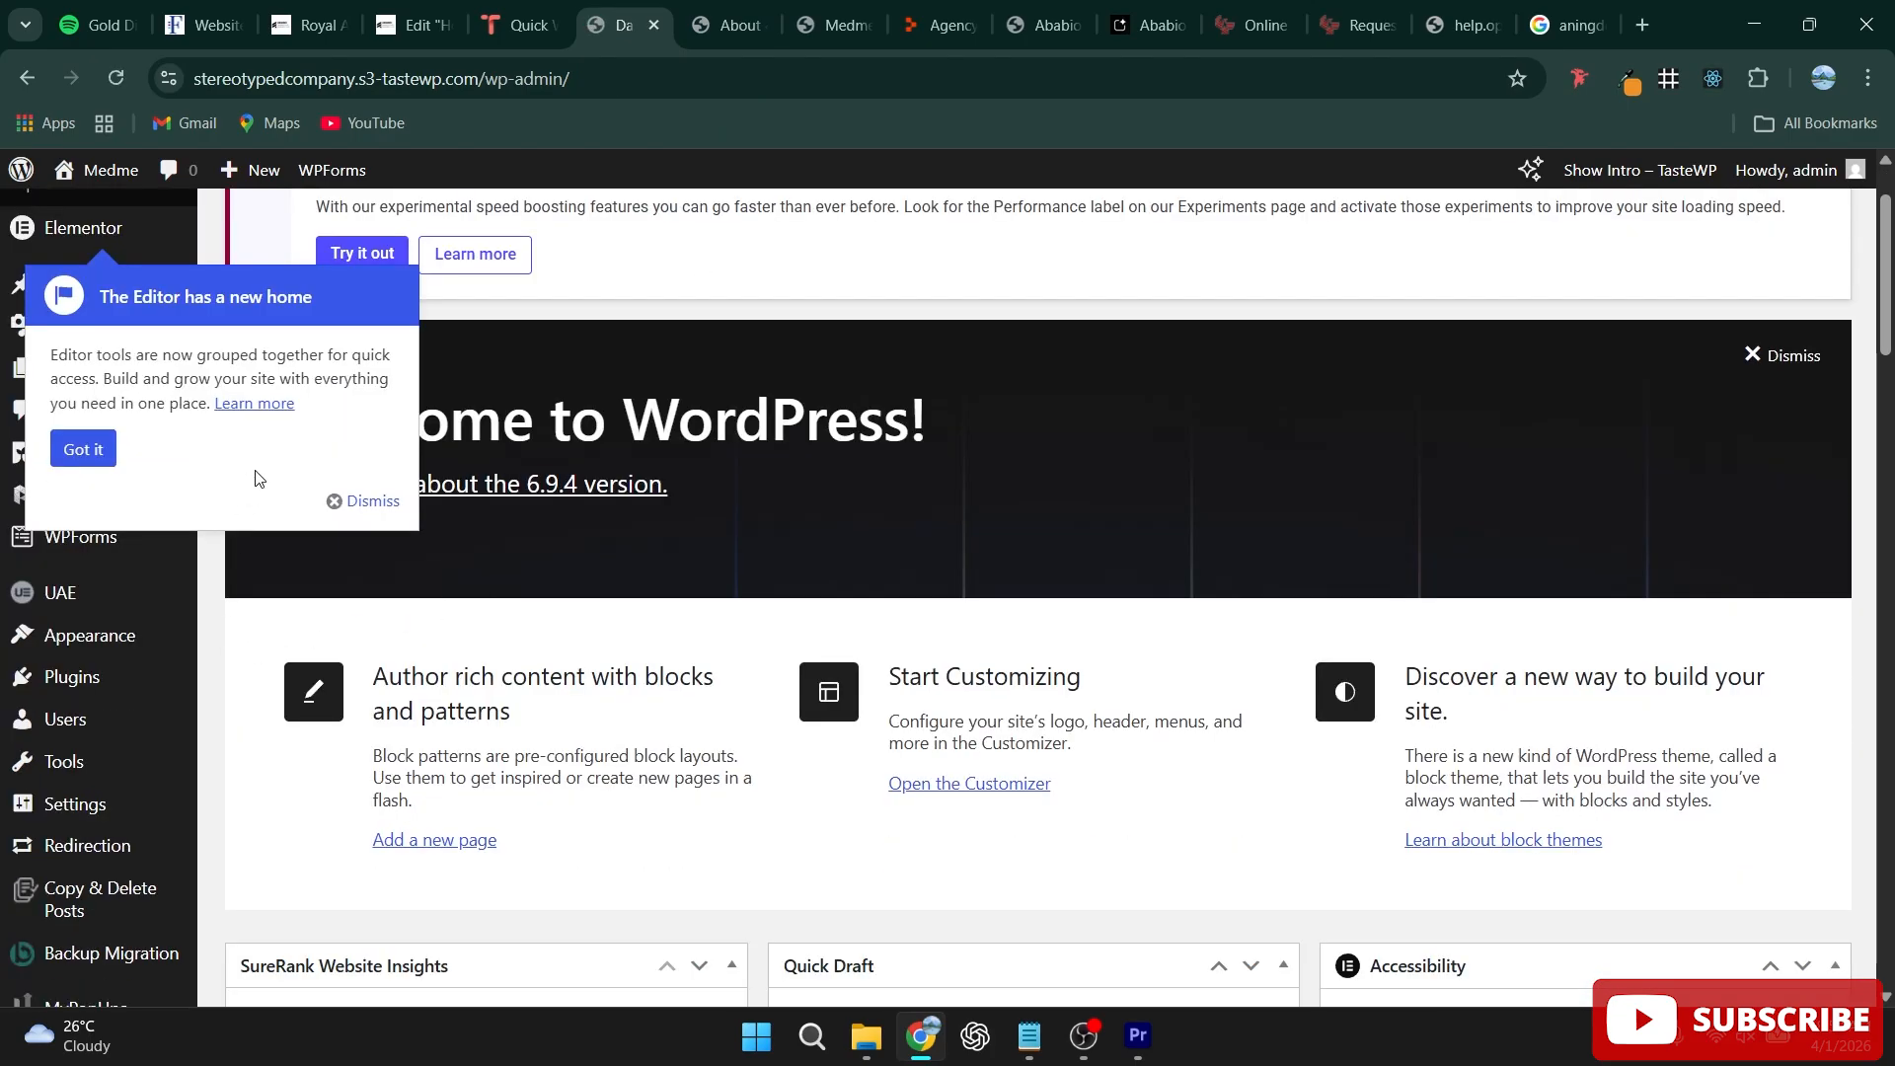
left_click(362, 501)
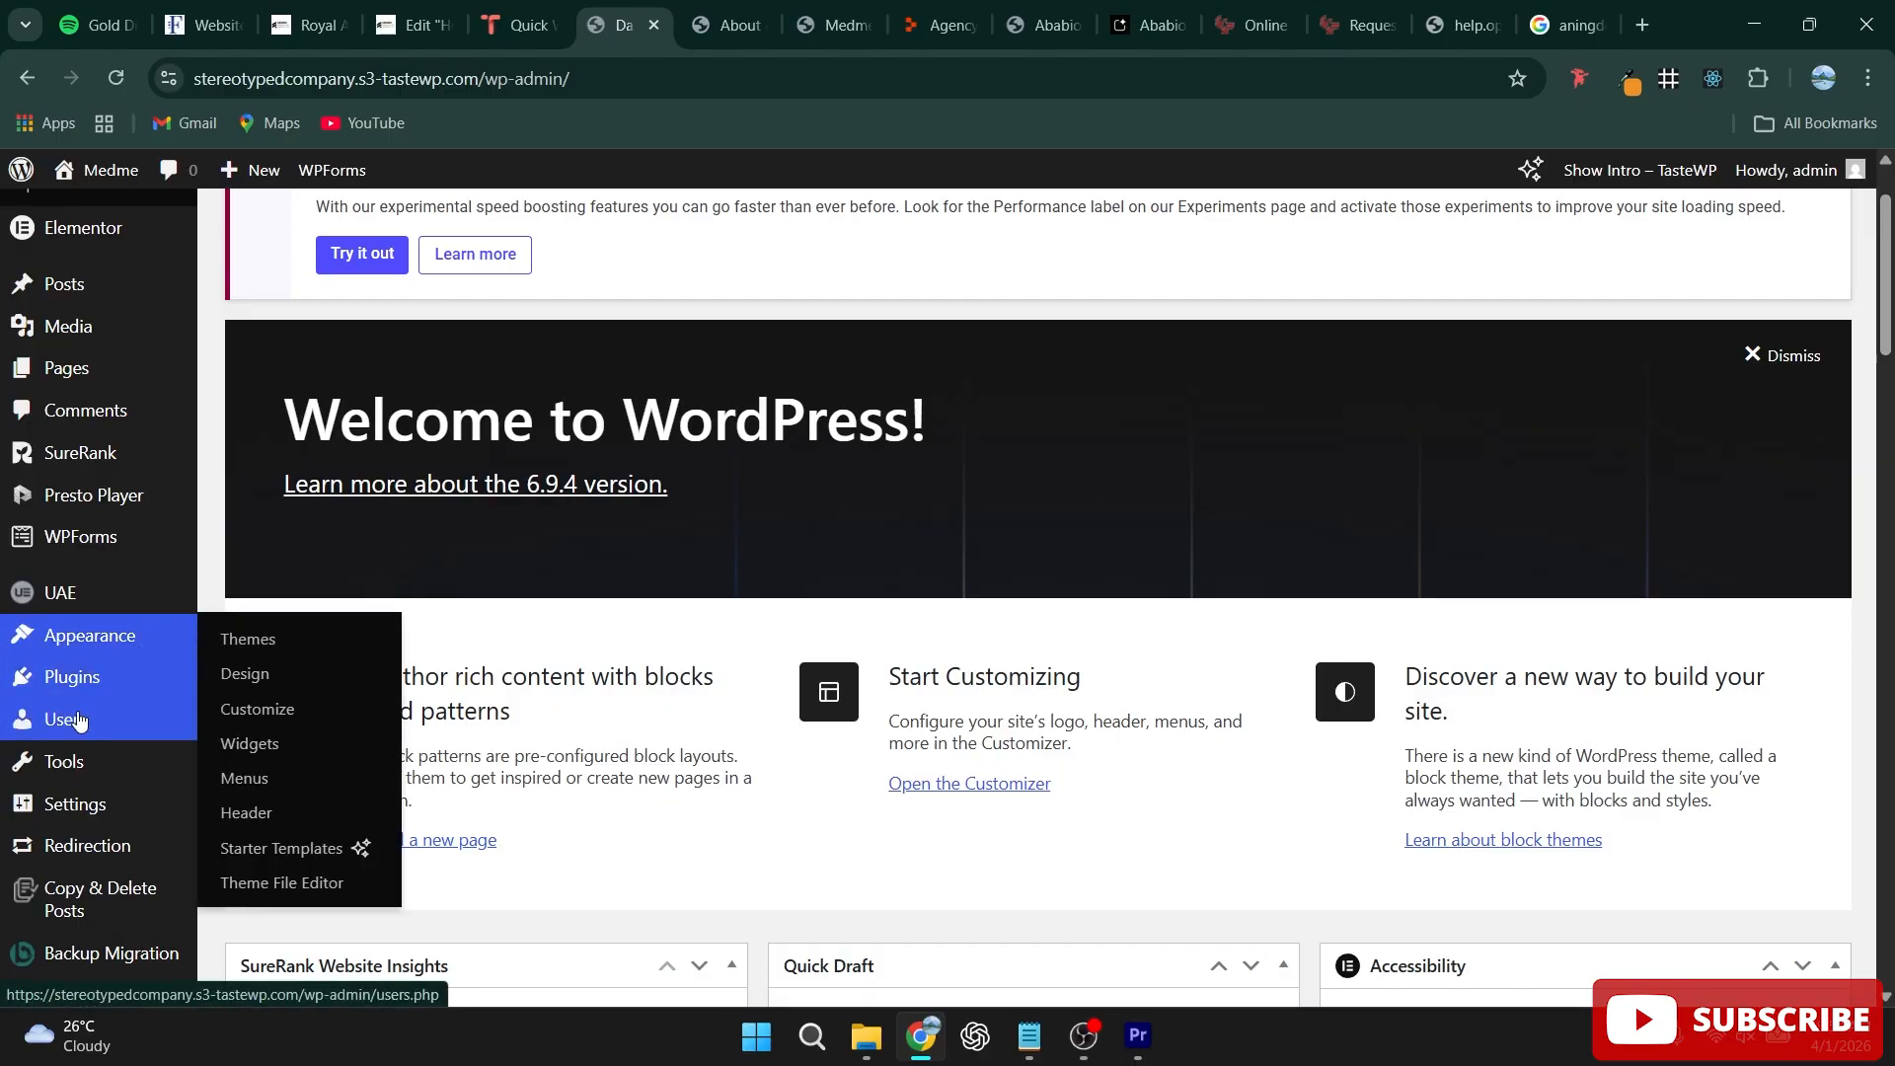
Step: Search the plugin directory for "elementor" to check whether the plugin is active, and clear the search
mouse_move(85, 739)
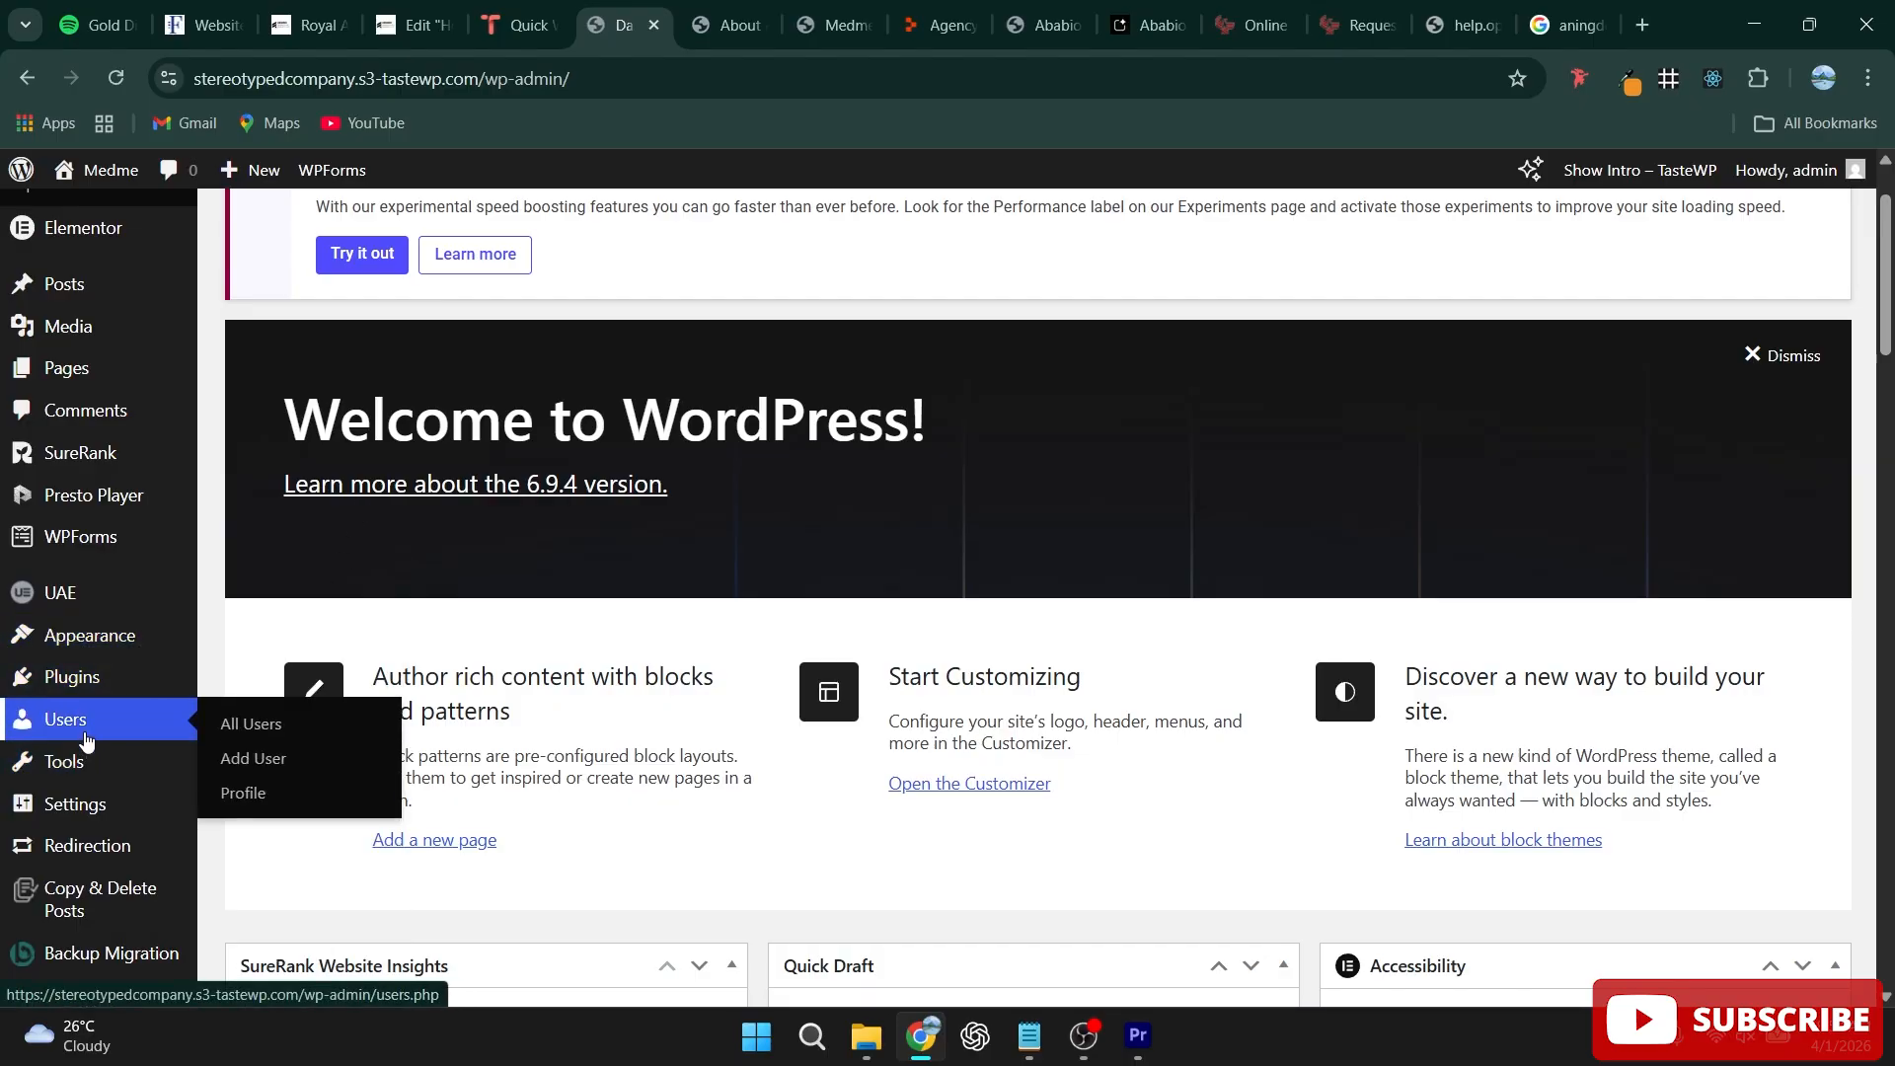
mouse_move(91, 819)
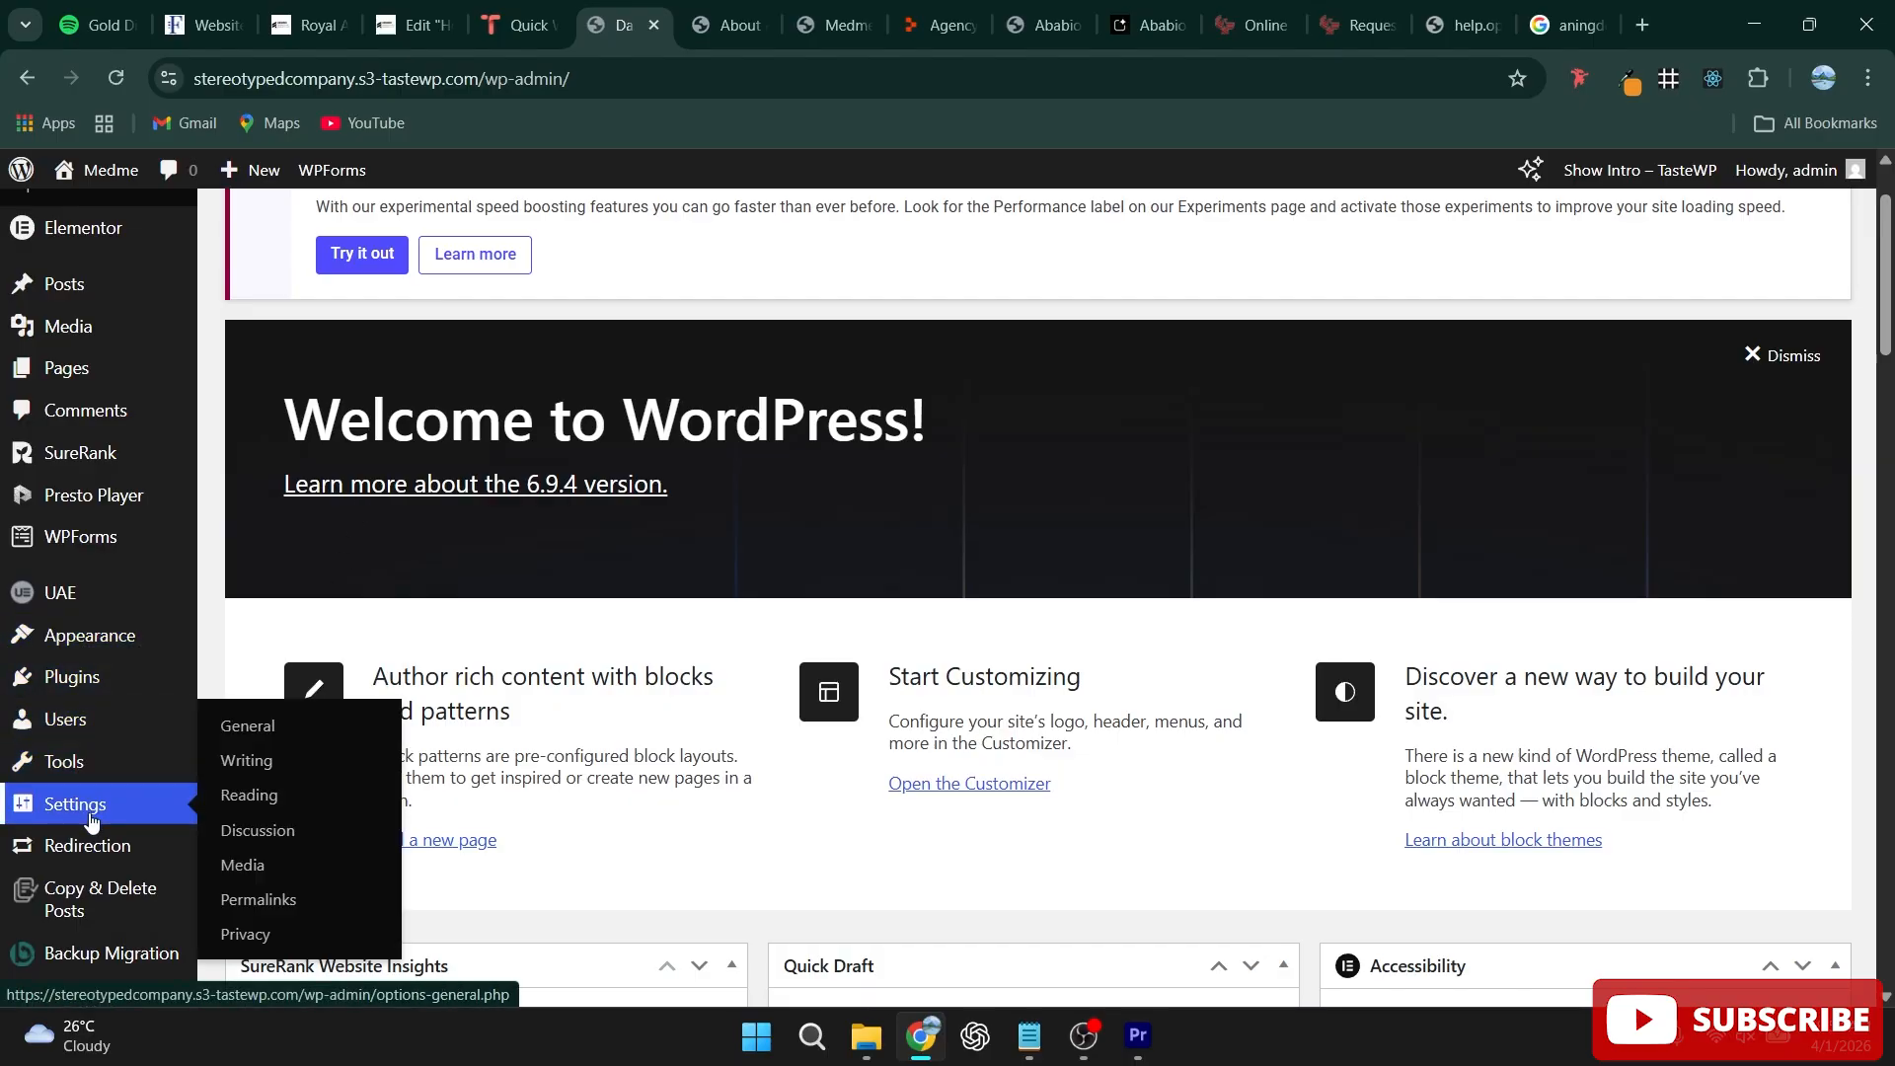
left_click(97, 681)
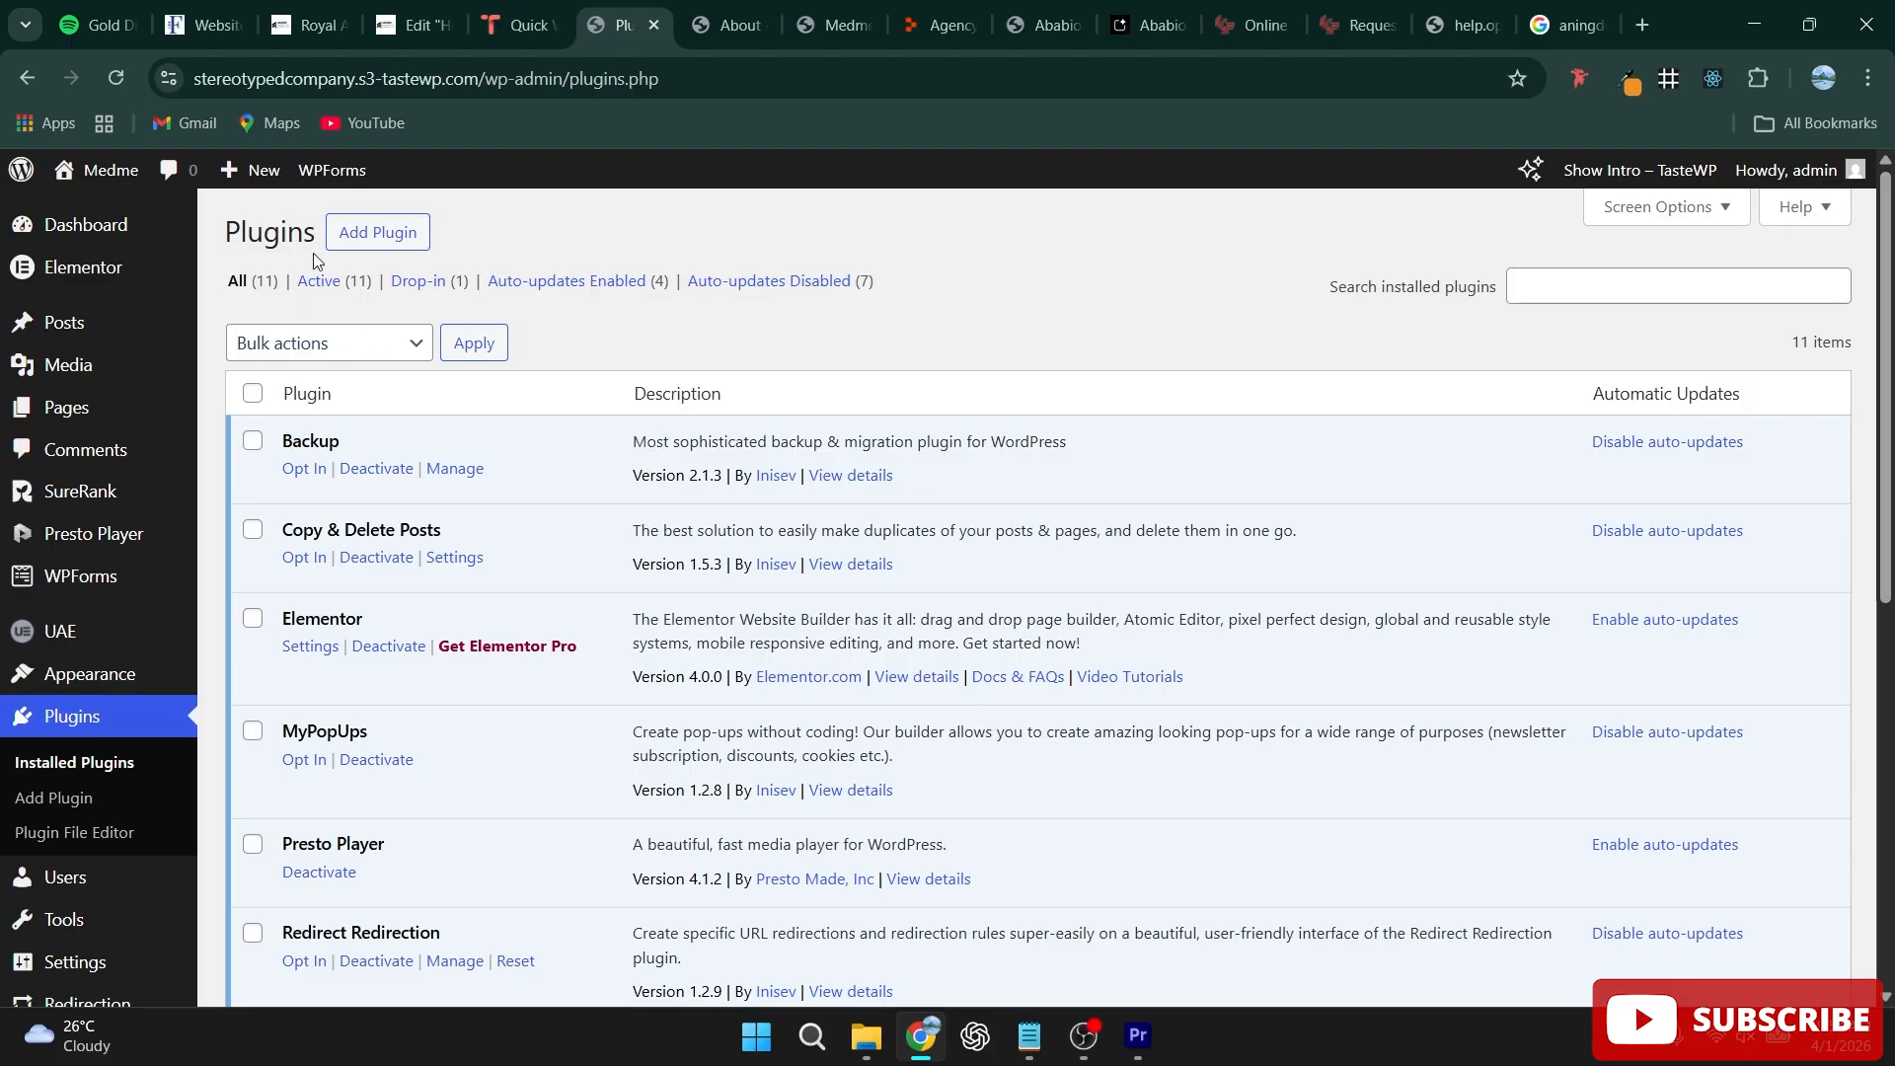
left_click(361, 242)
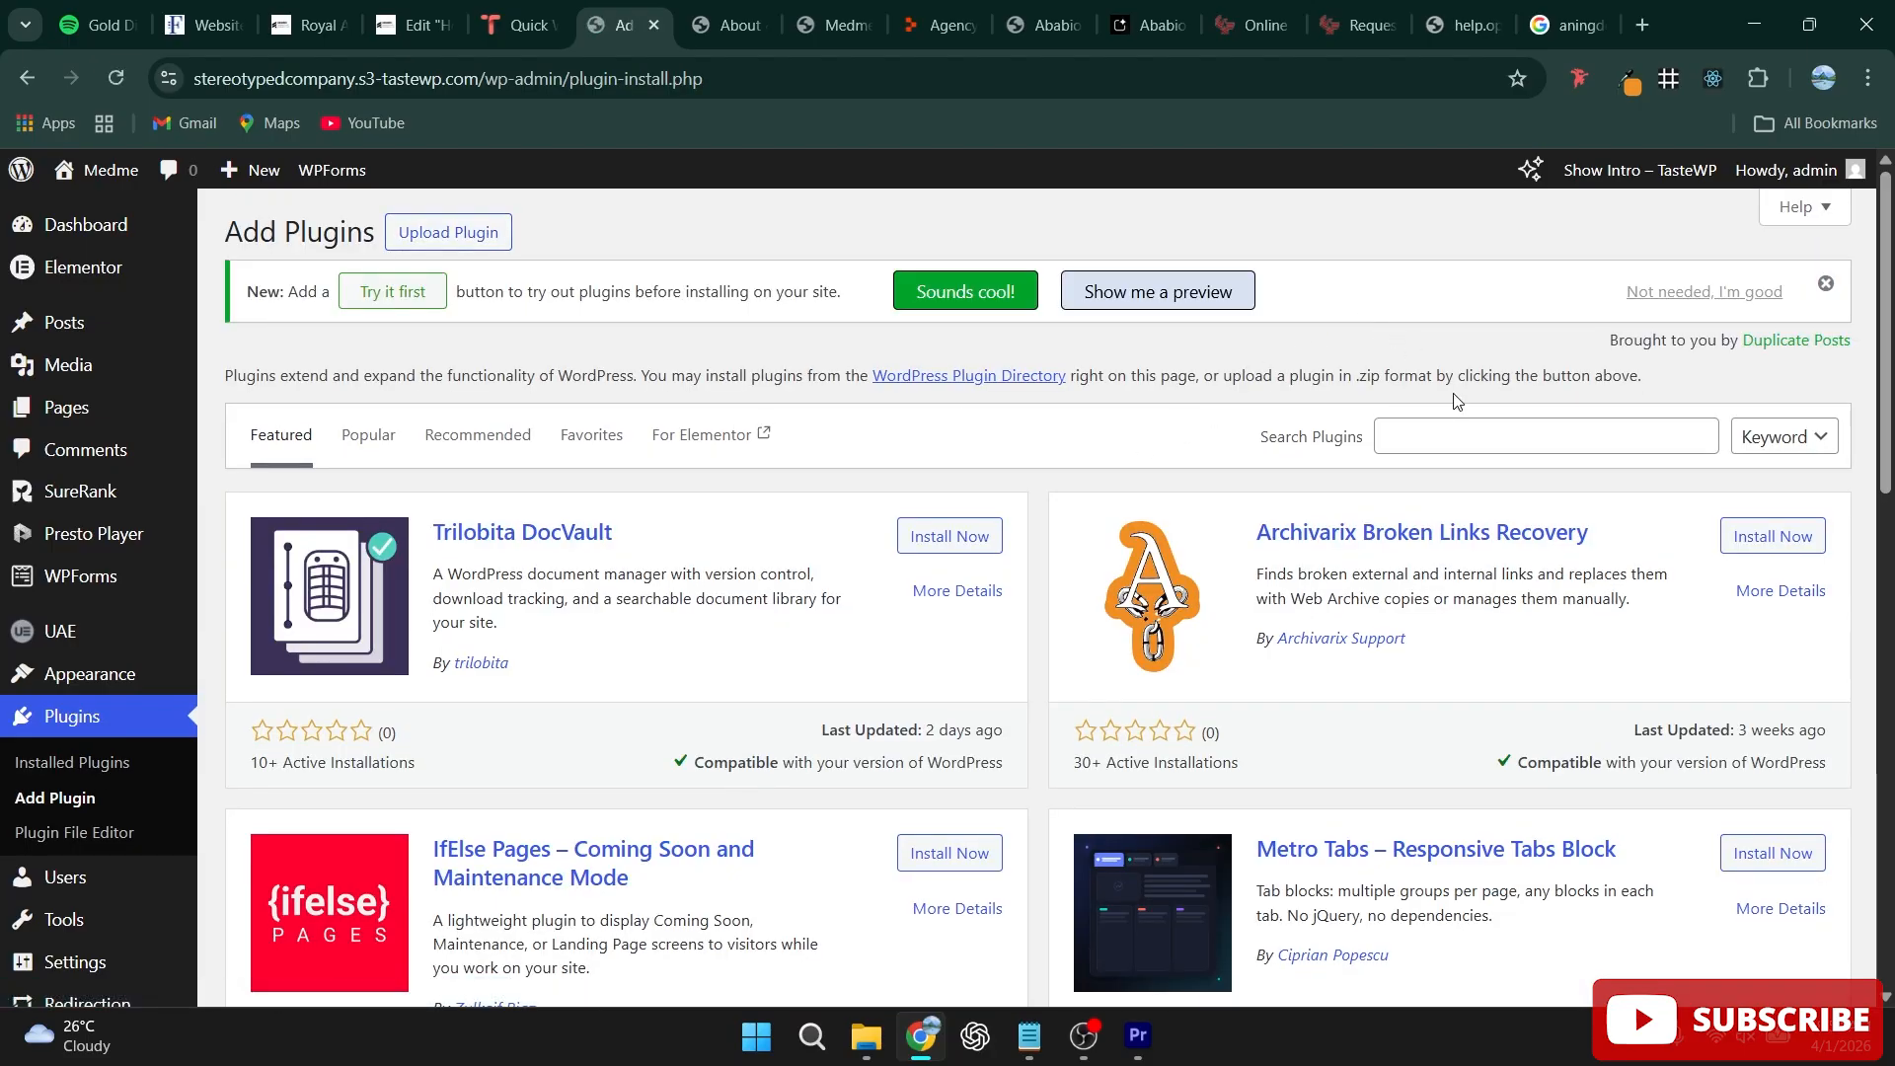
left_click(1443, 448)
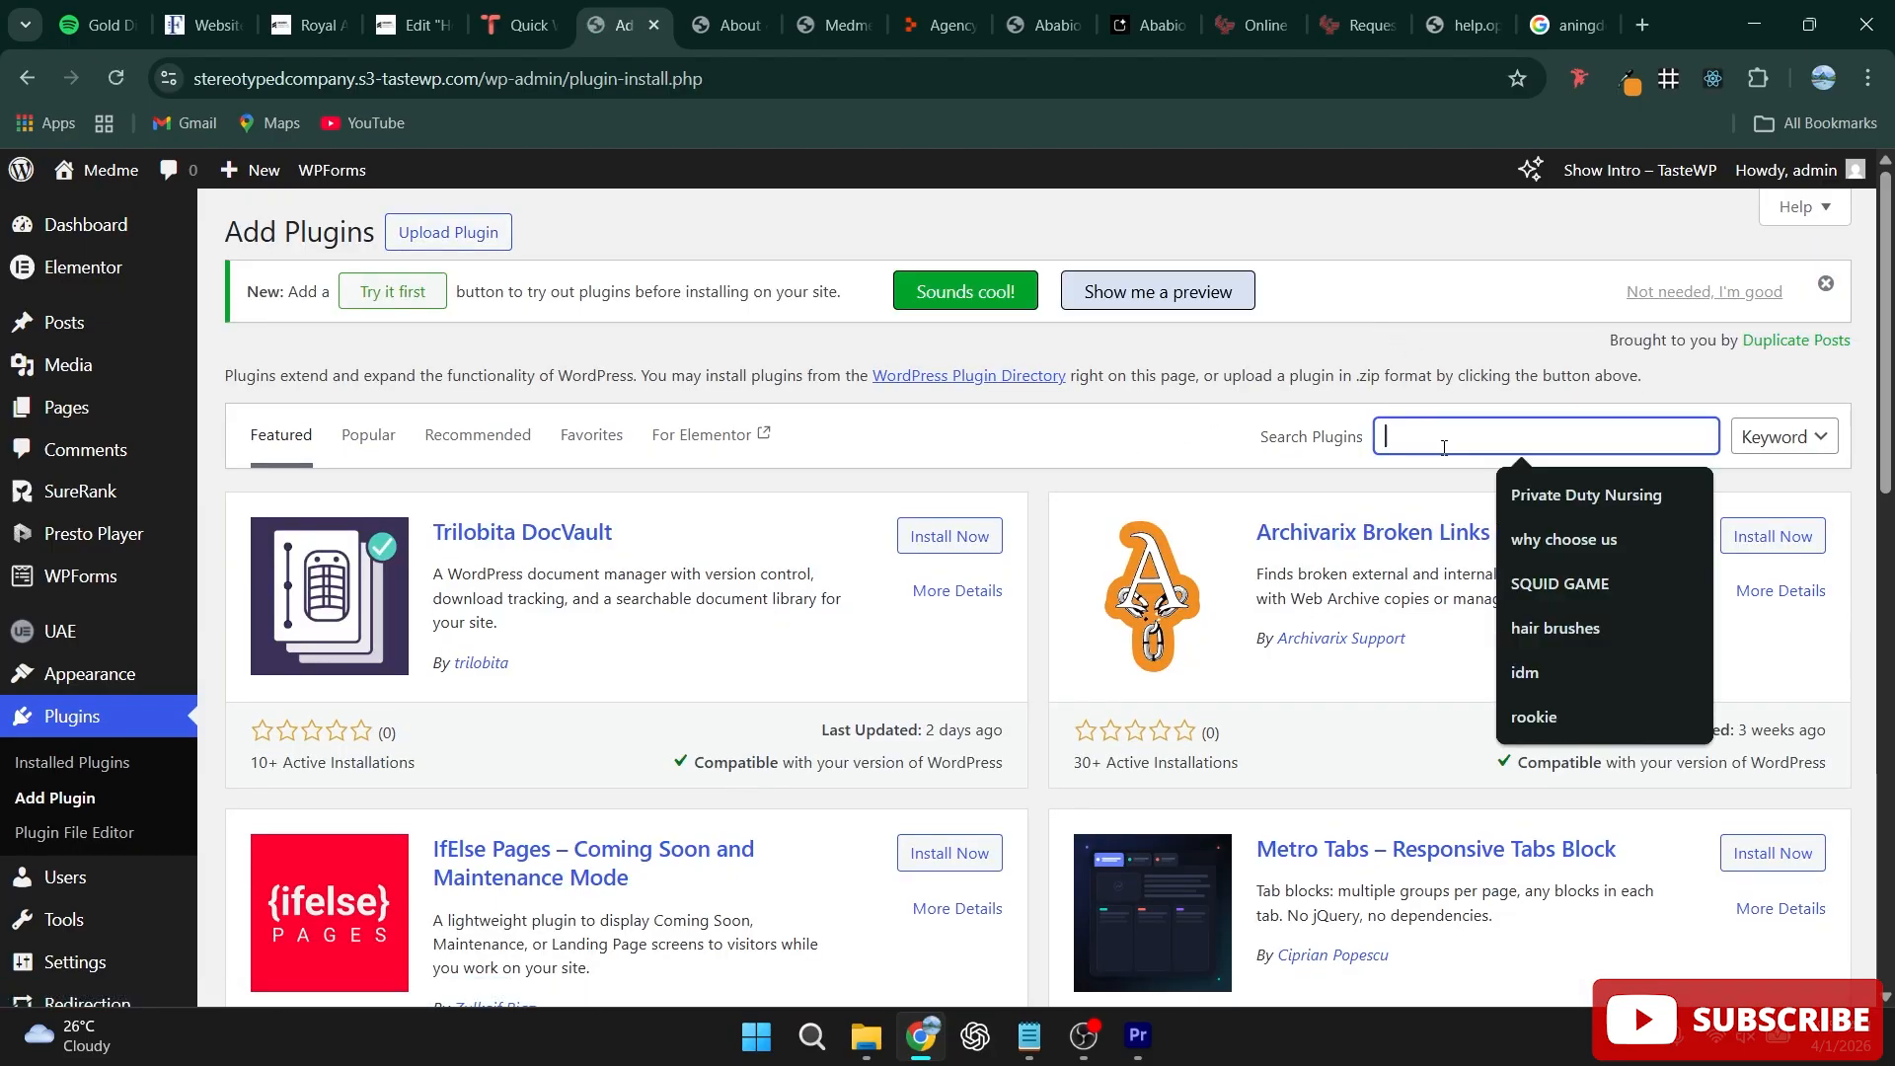
type("ele")
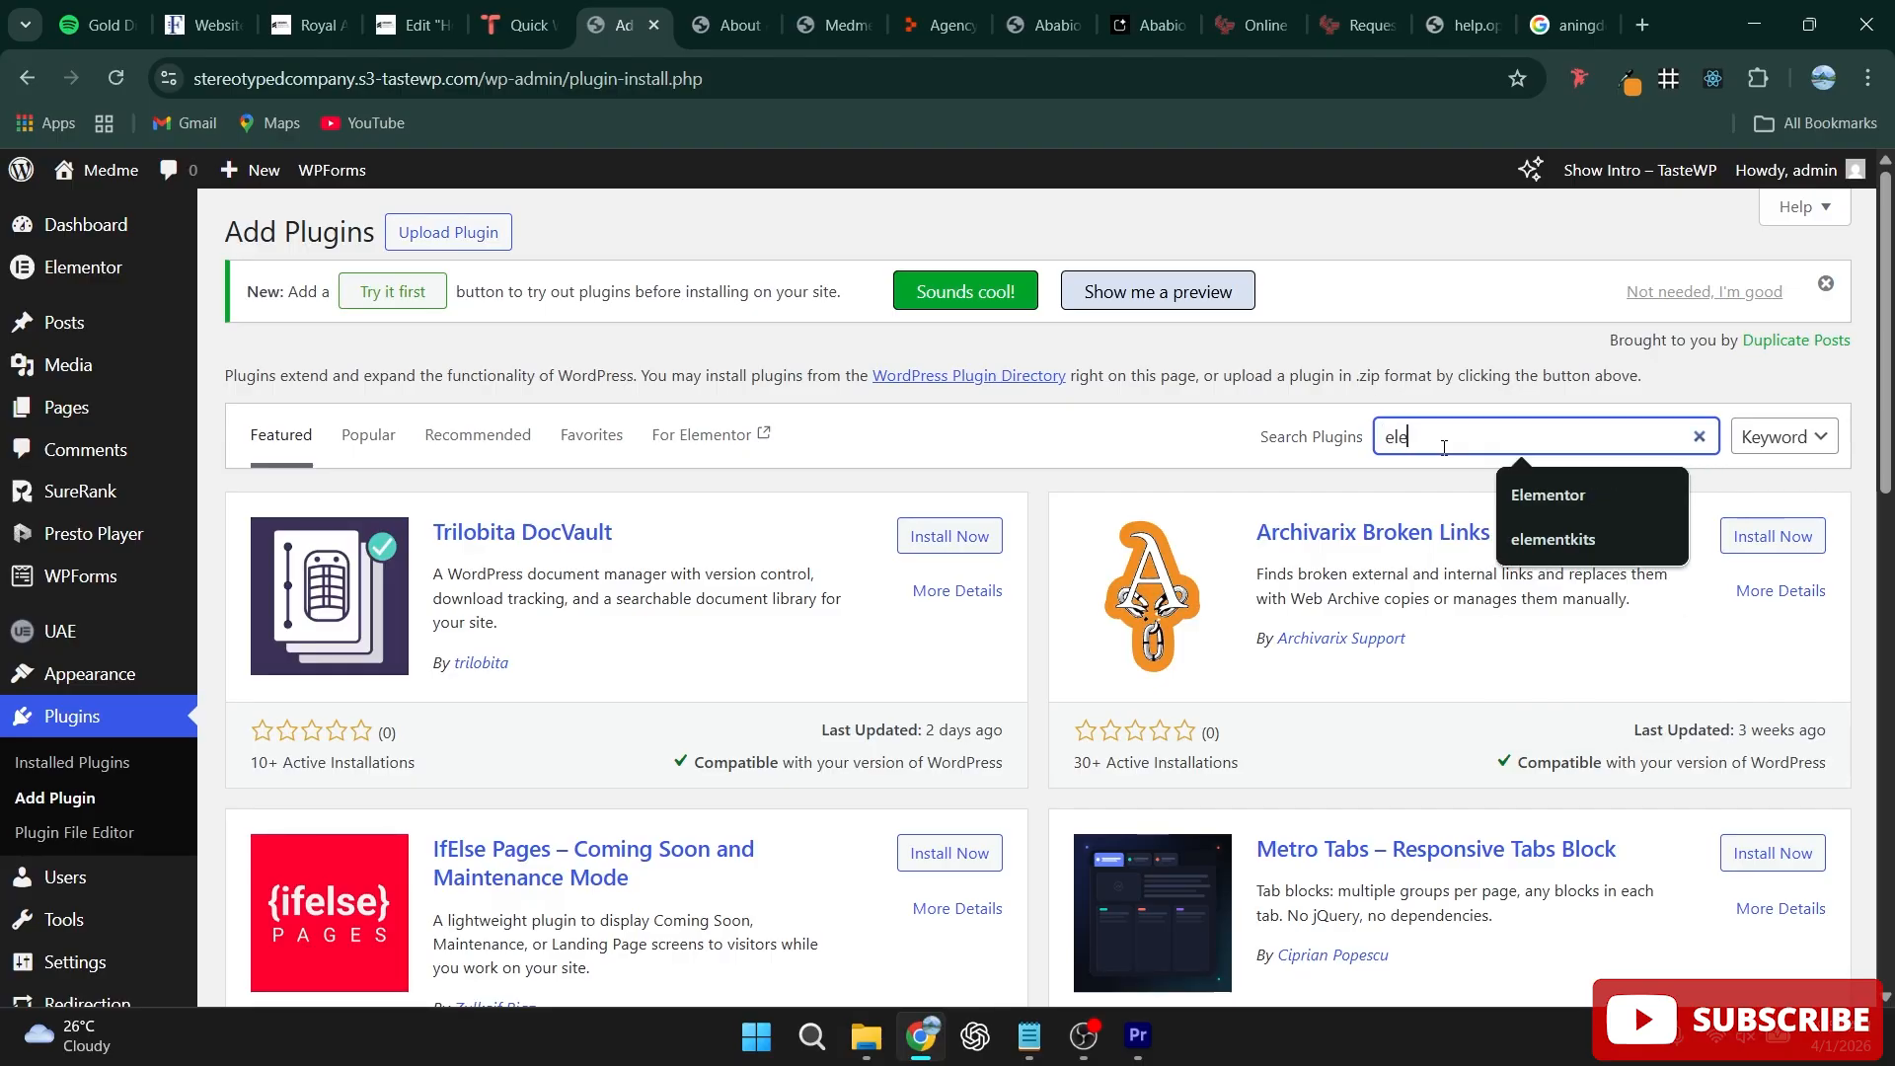
type("mento")
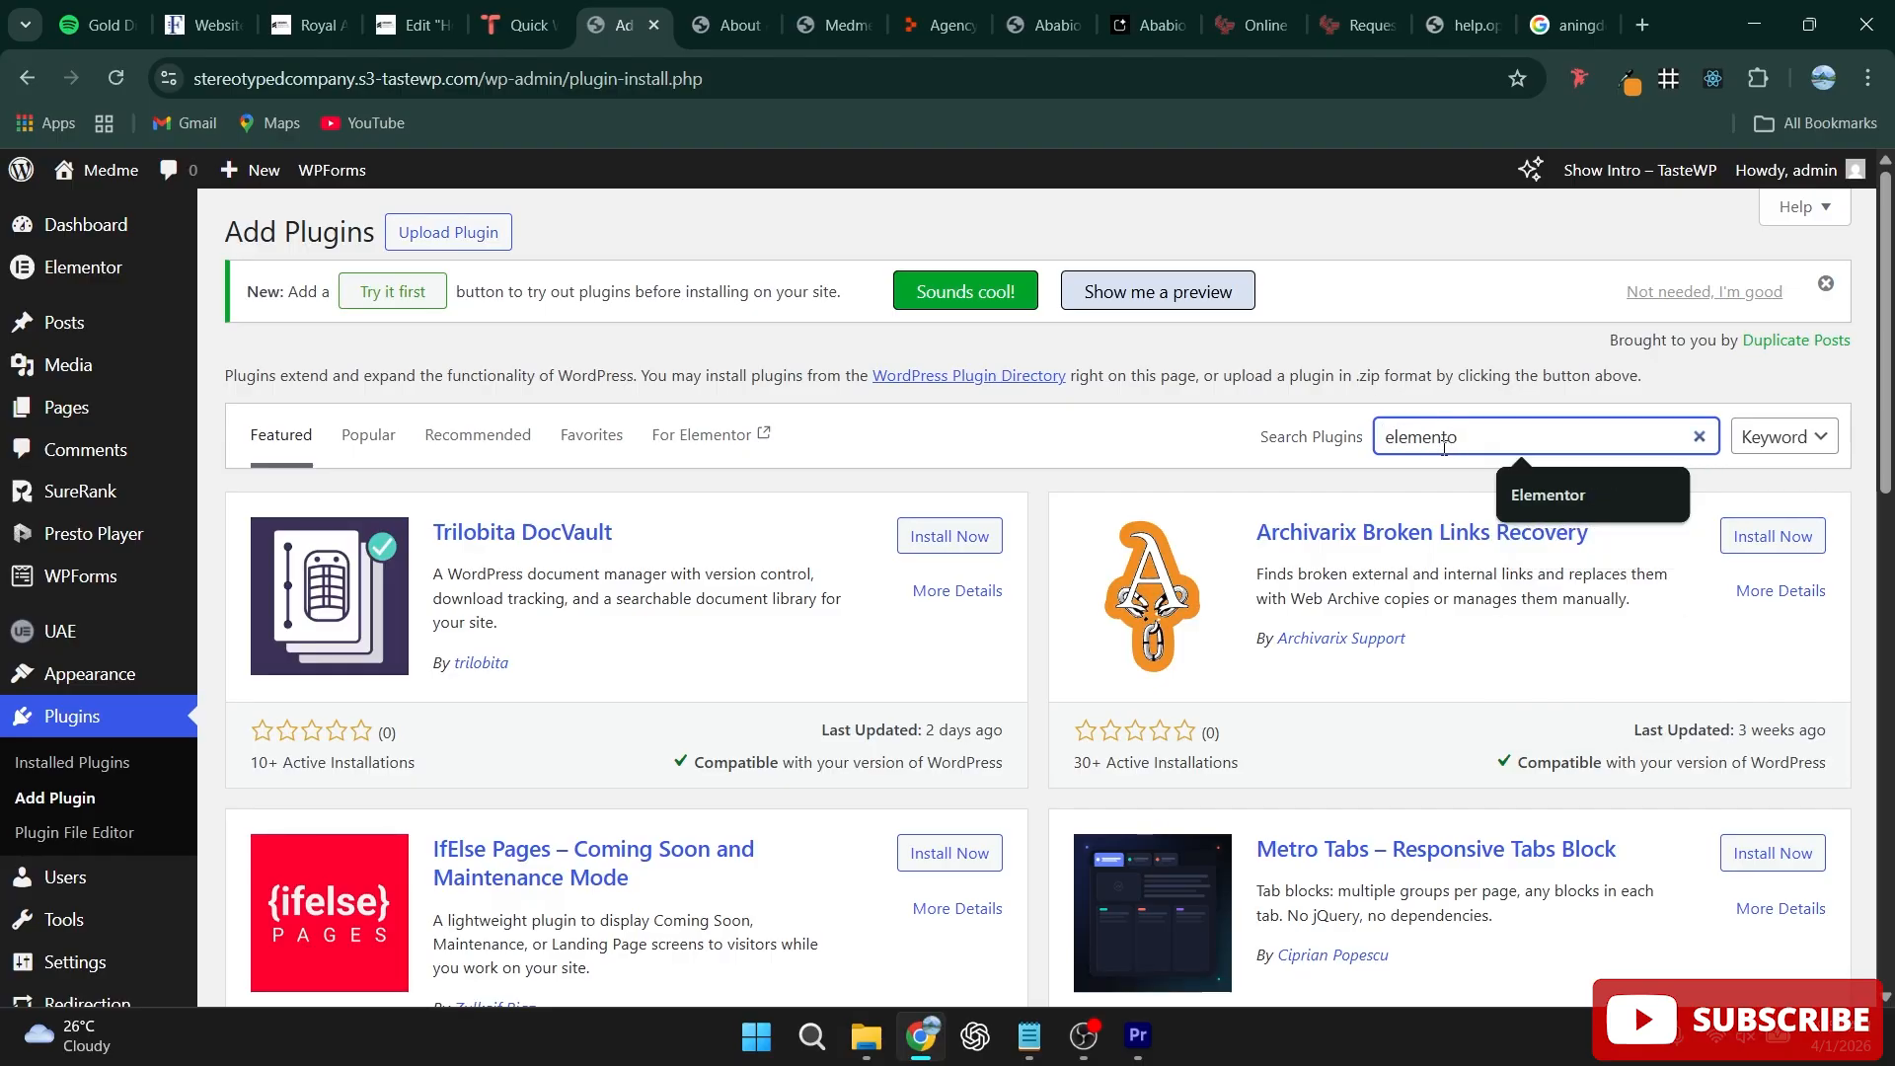
type("r")
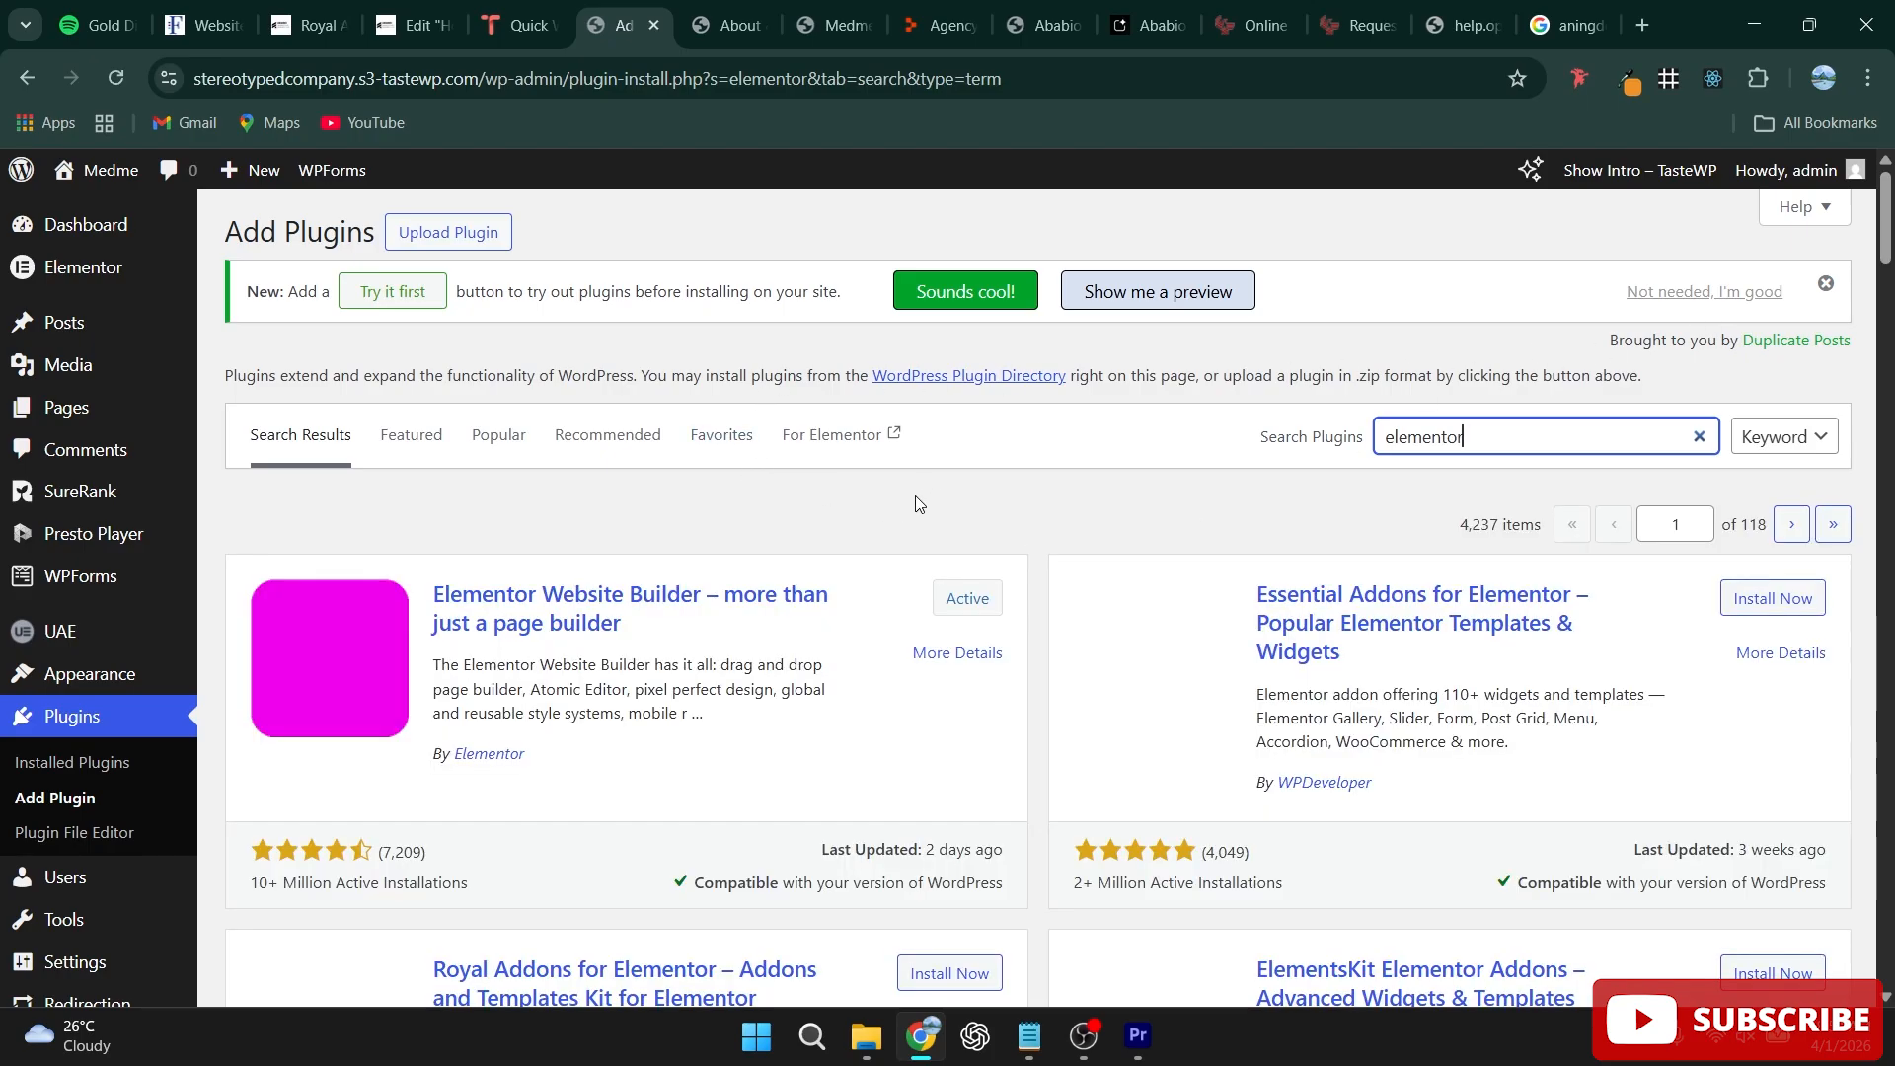
scroll(922, 484, "down", 1)
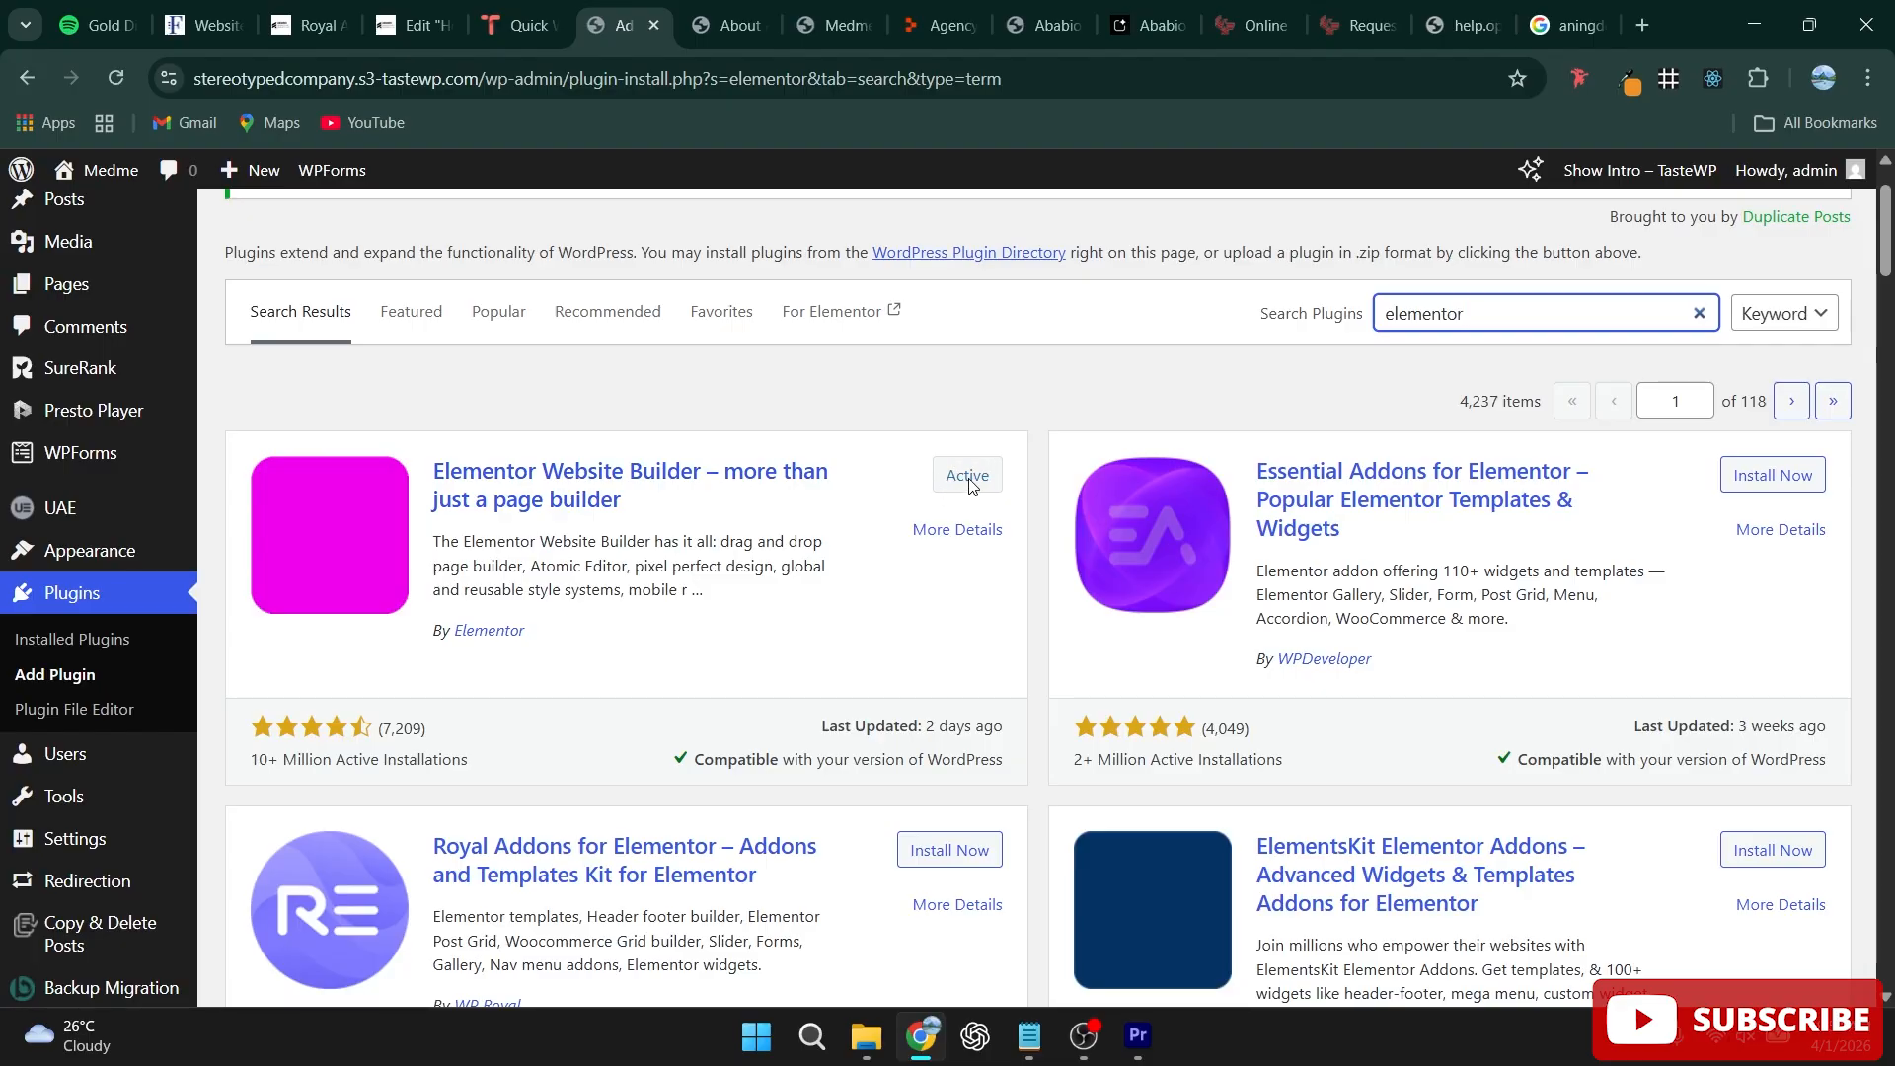
key("ctrl+a")
key("BackSpace")
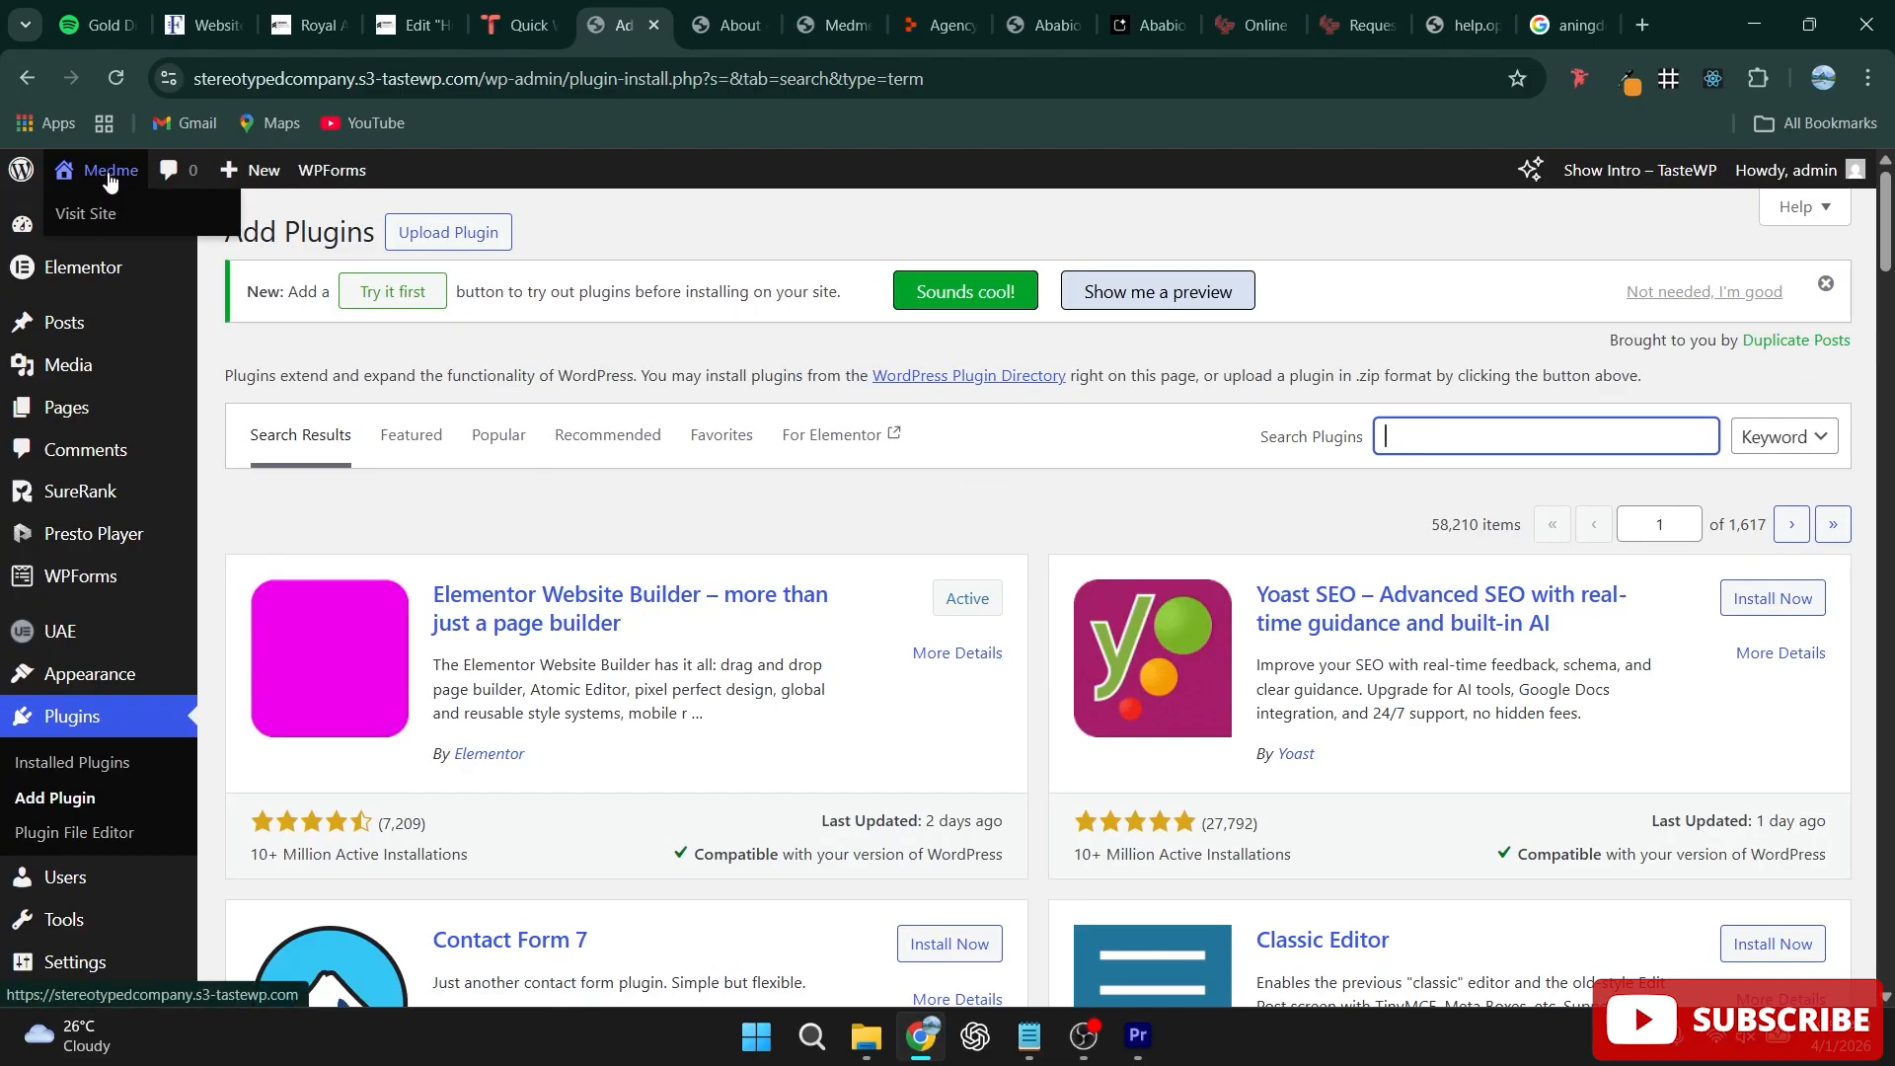
Step: Open the Medme website in a new browser tab and close the tab with the WordPress about page
right_click(163, 175)
left_click(205, 201)
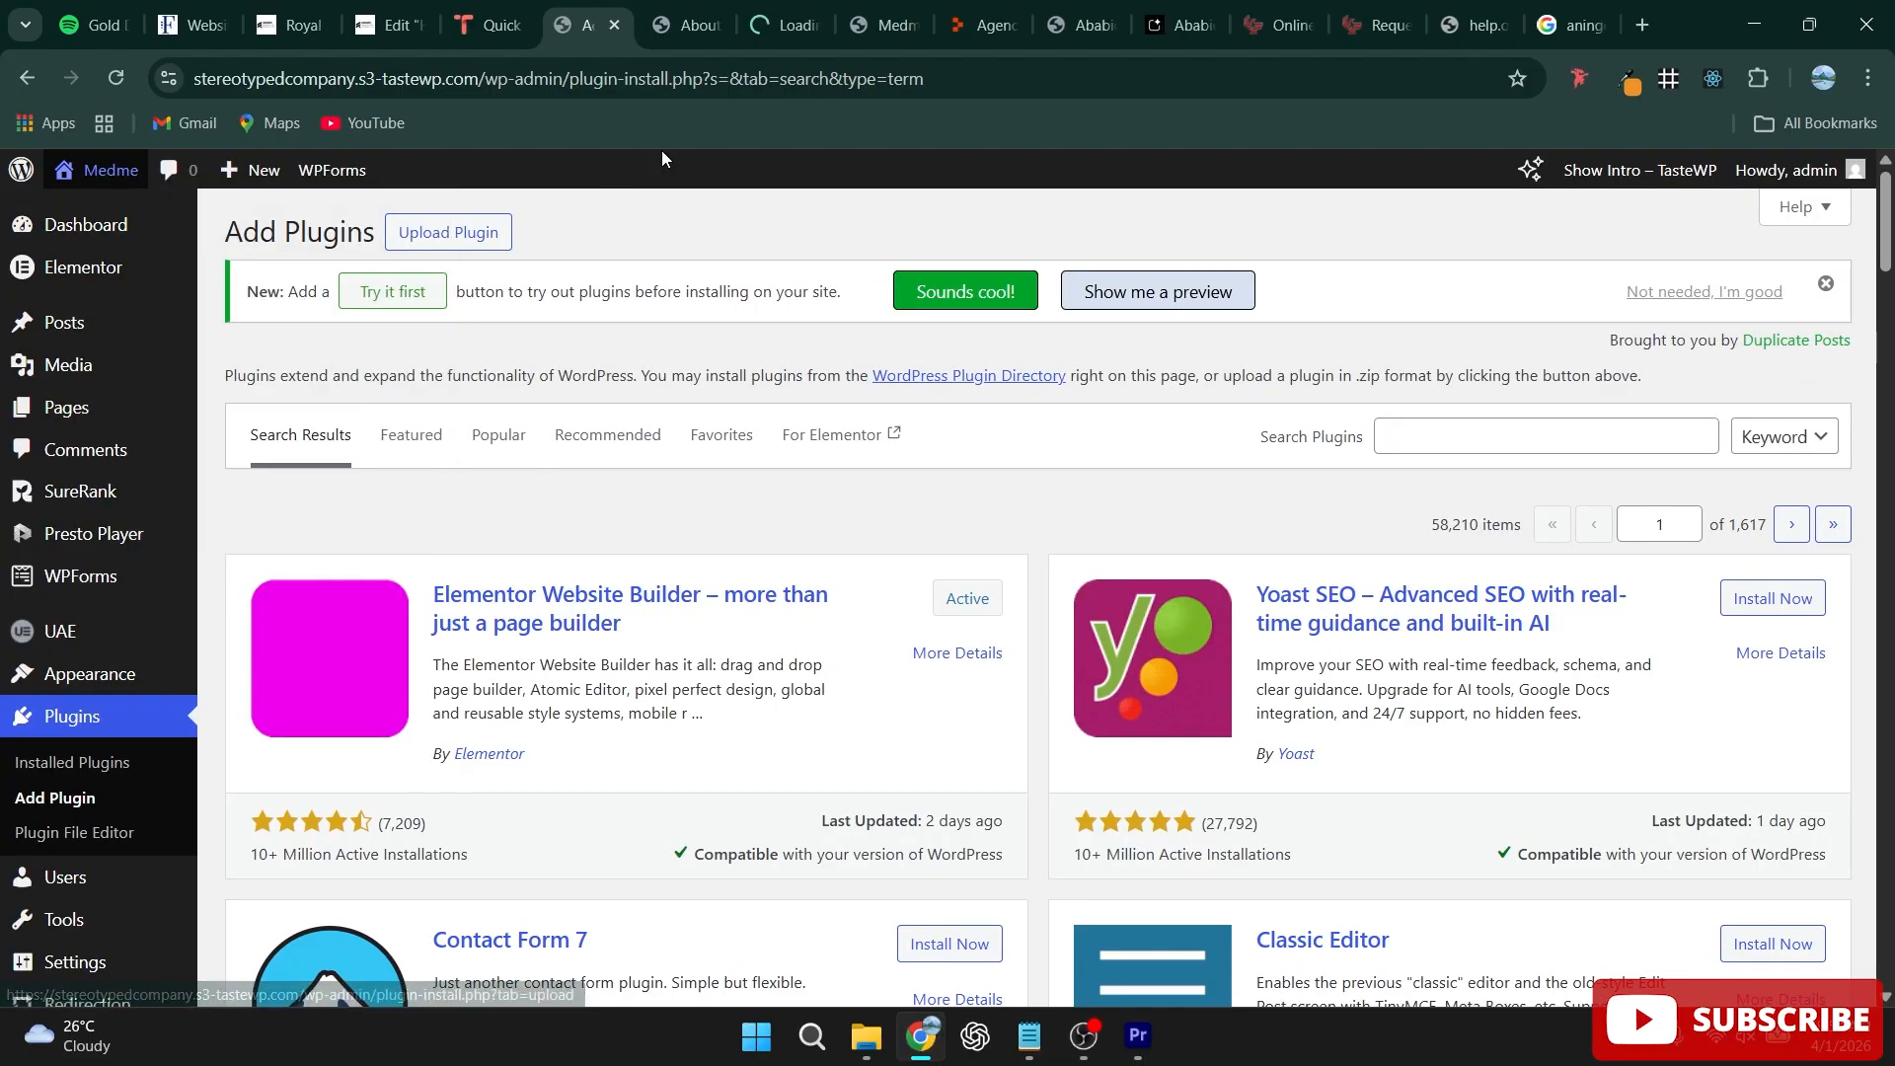
left_click(695, 25)
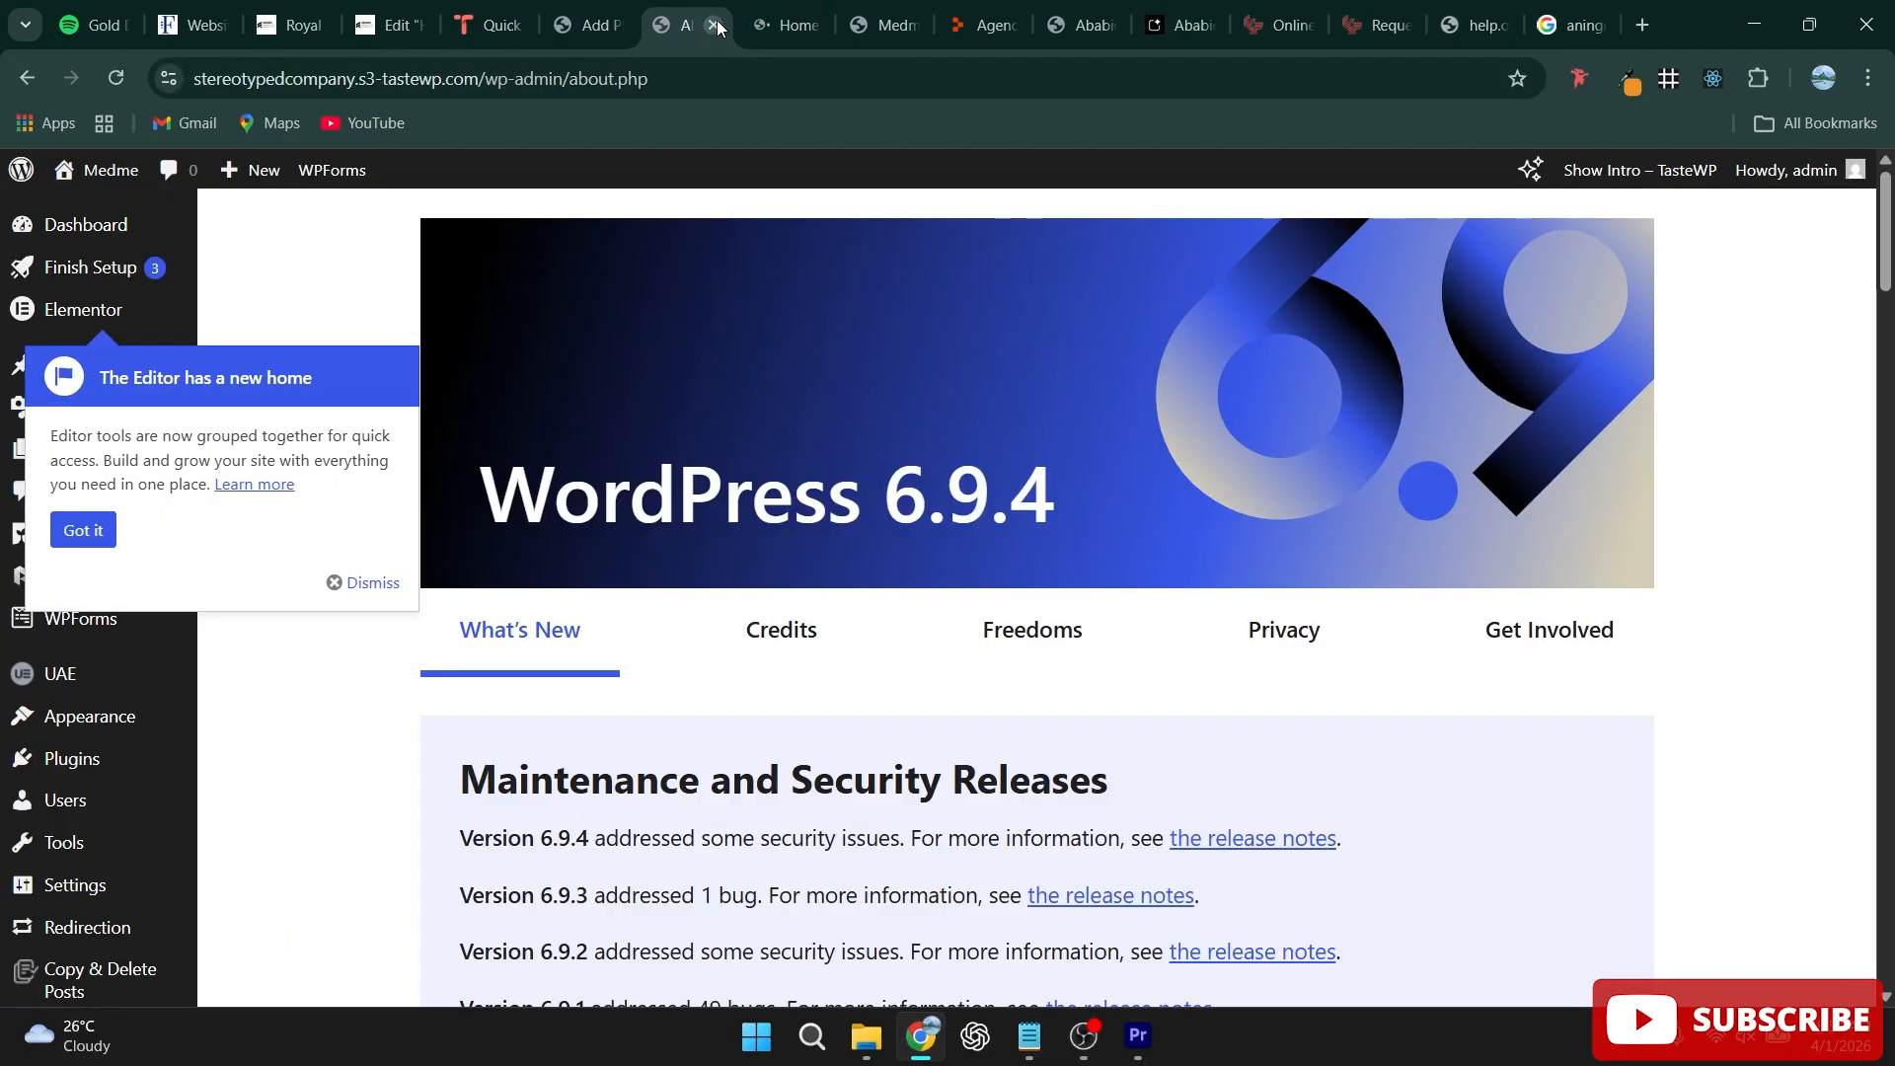
left_click(712, 25)
Step: Compare the outdated Solace homepage with the new homepage, close the outdated tab, and return to the new homepage
left_click(790, 26)
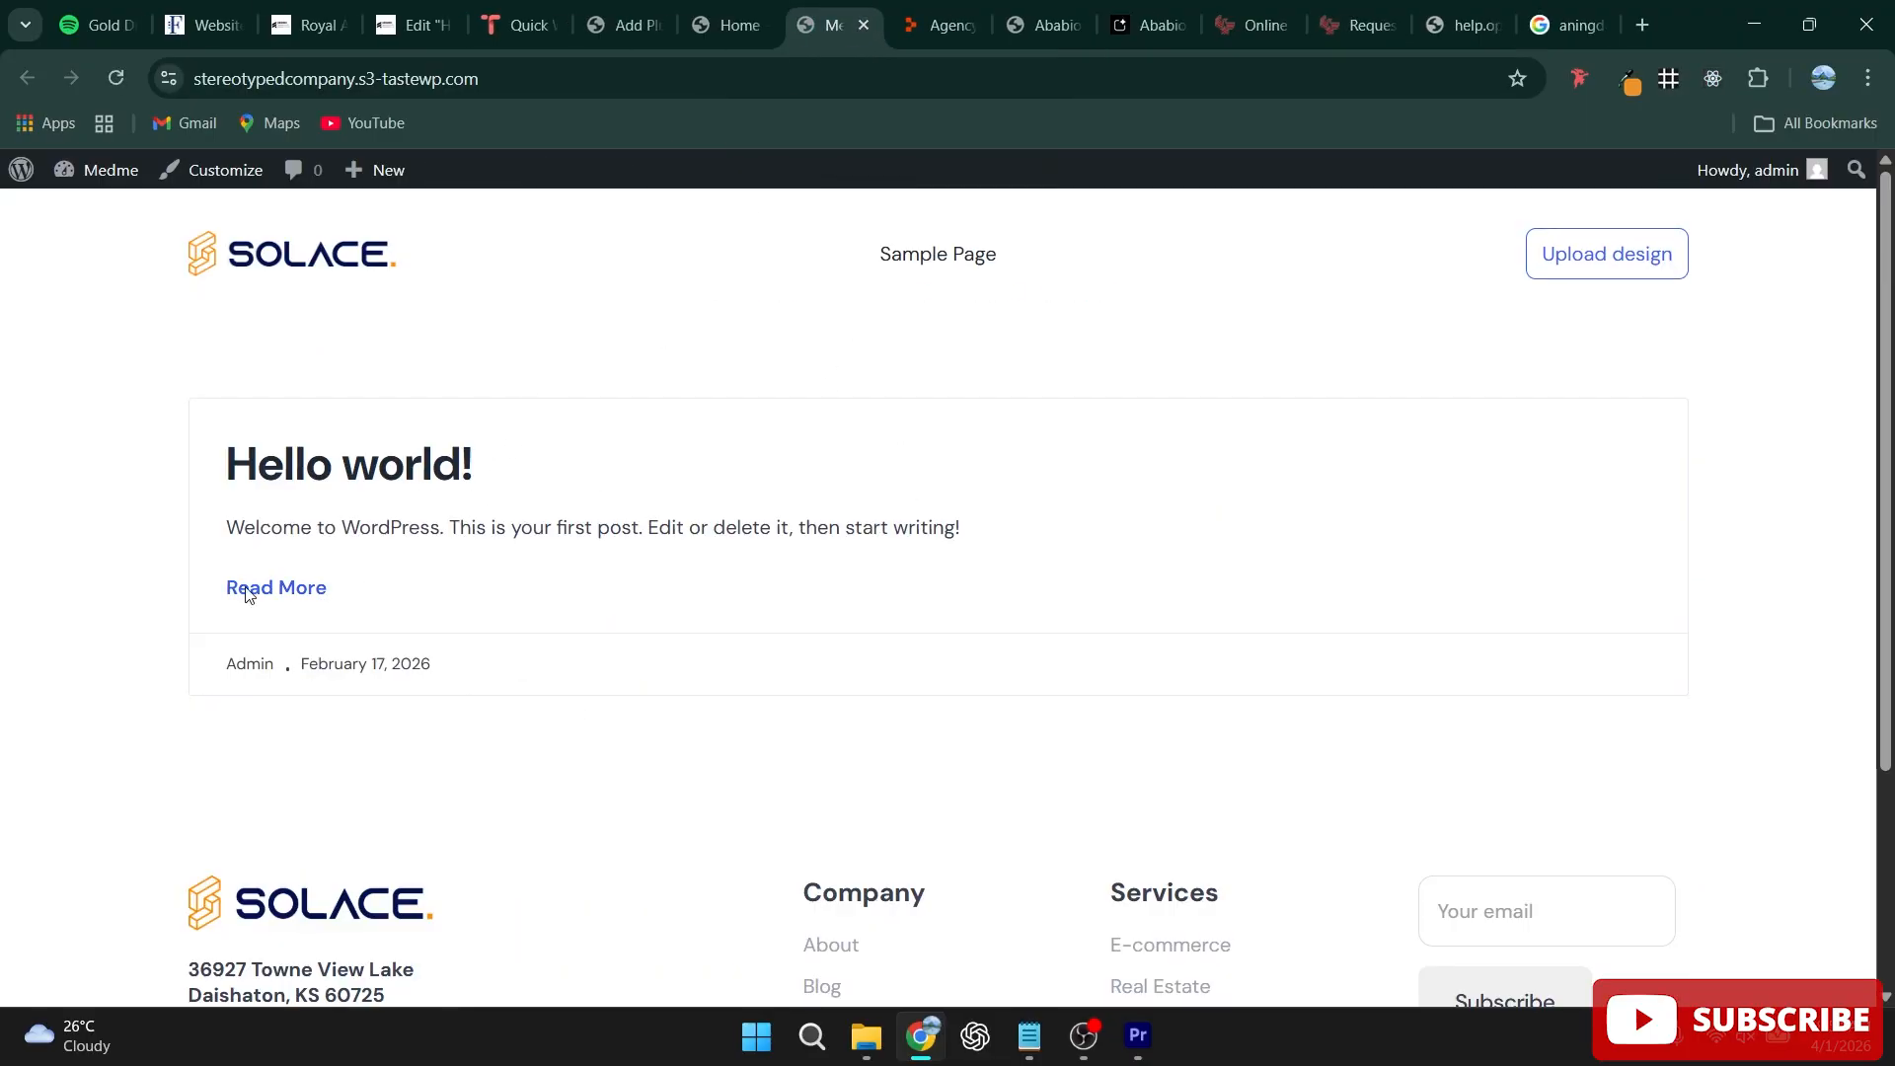
scroll(716, 561, "down", 3)
scroll(736, 478, "up", 3)
key("ctrl+shift+Tab")
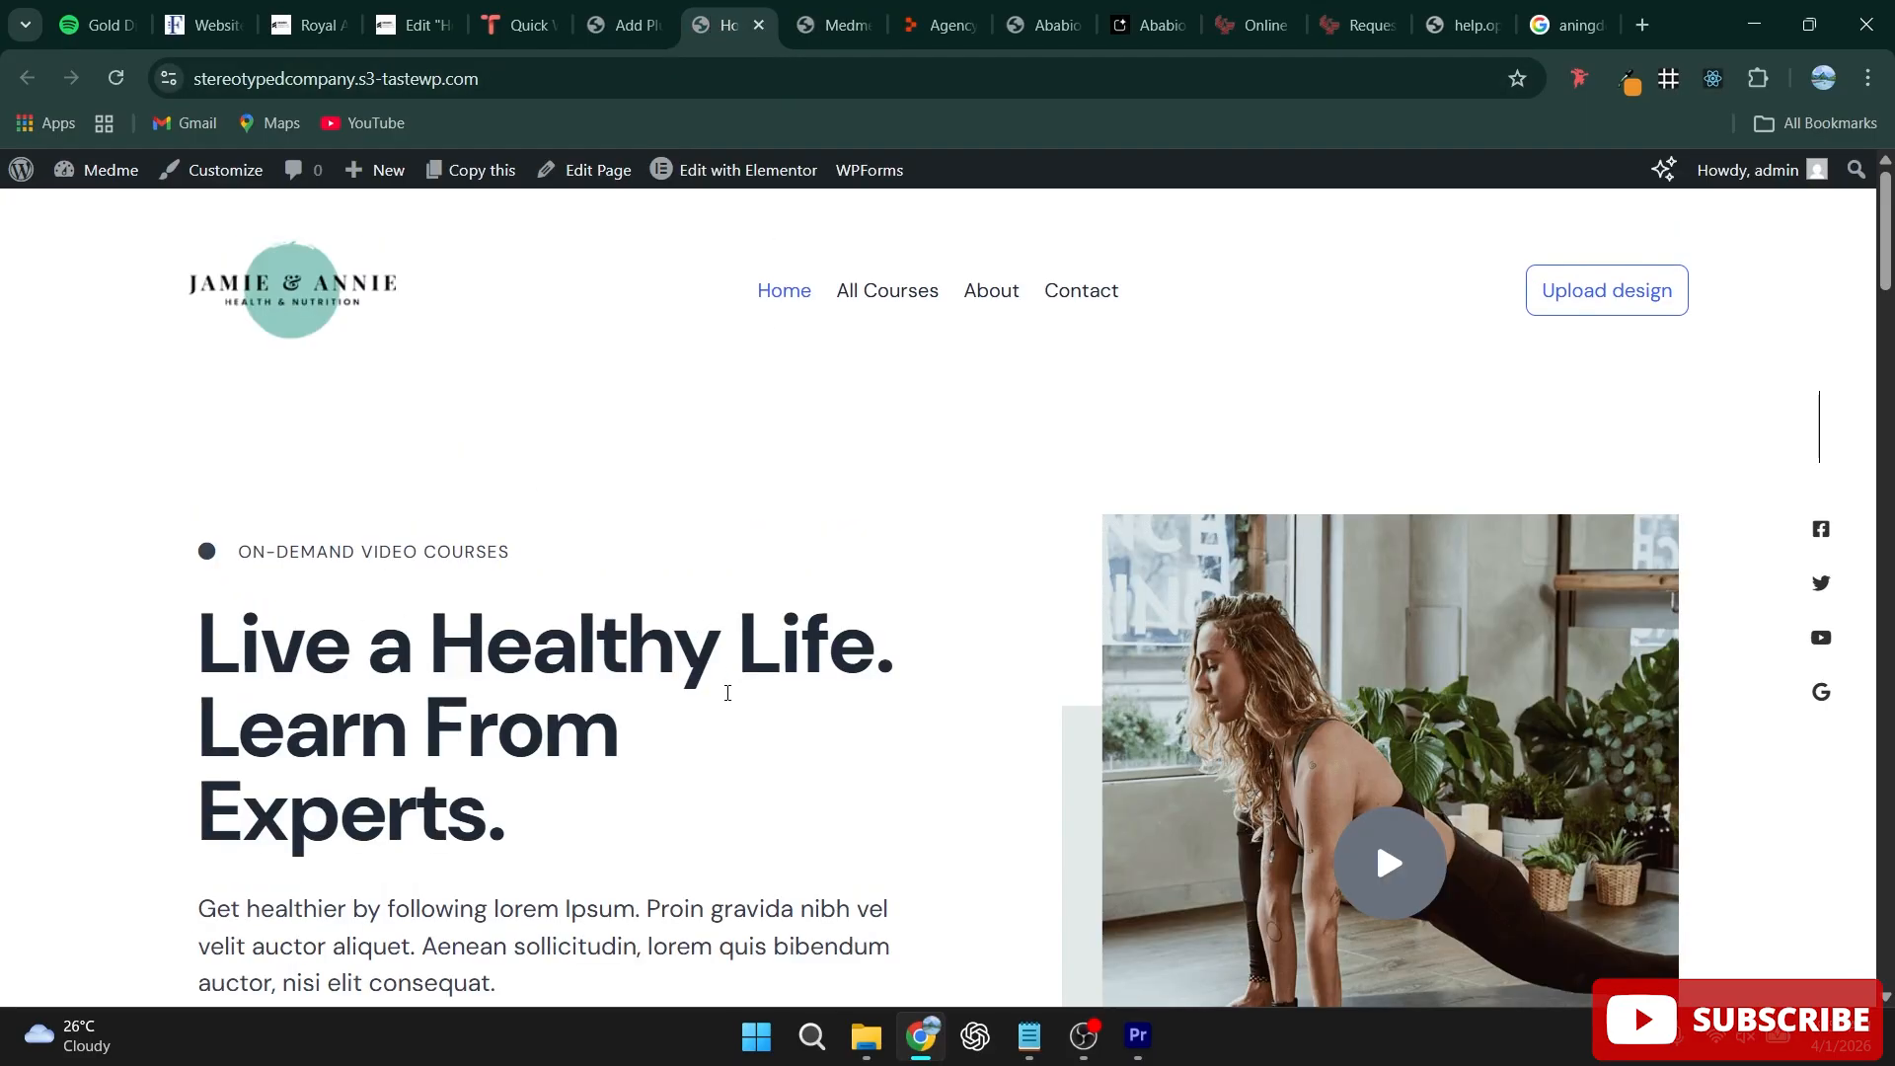
left_click(846, 25)
left_click(863, 25)
left_click(730, 30)
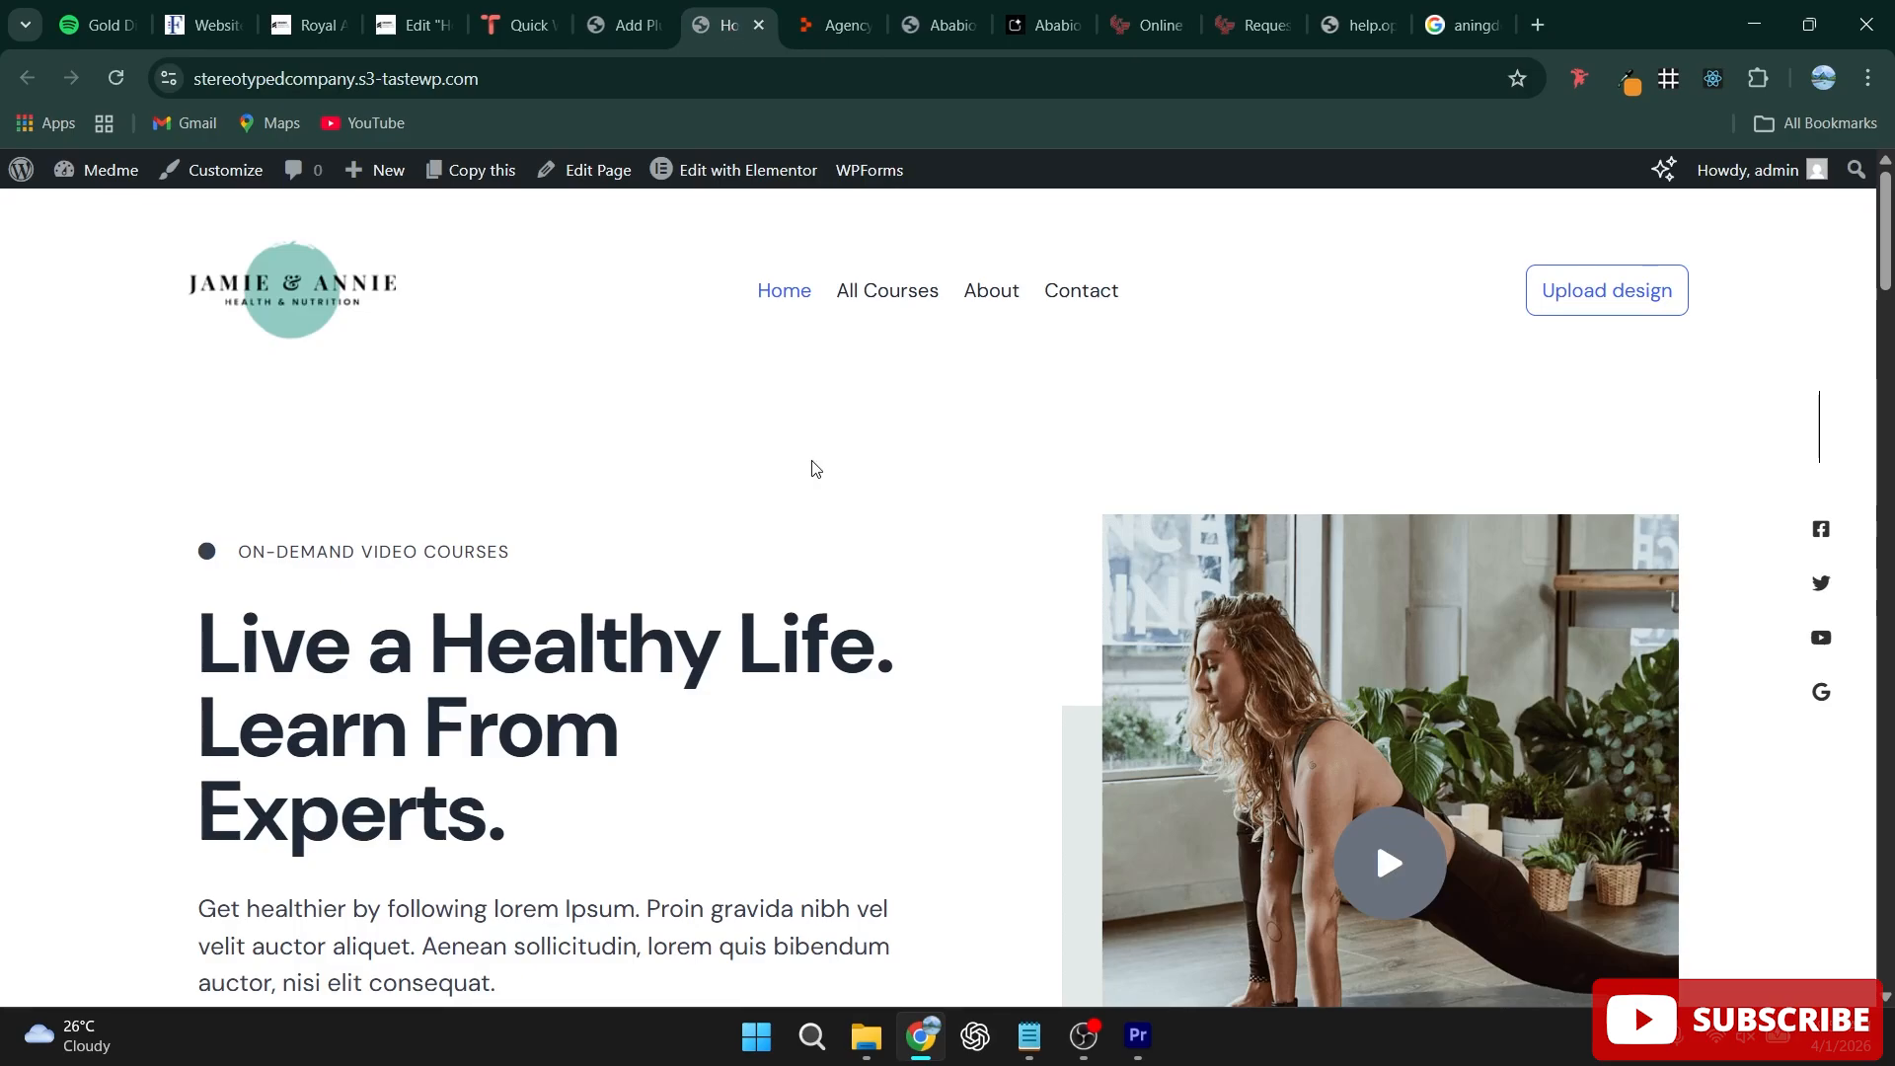
Step: Open the homepage for editing with Elementor and dismiss the Atomic Elements promotion
mouse_move(722, 173)
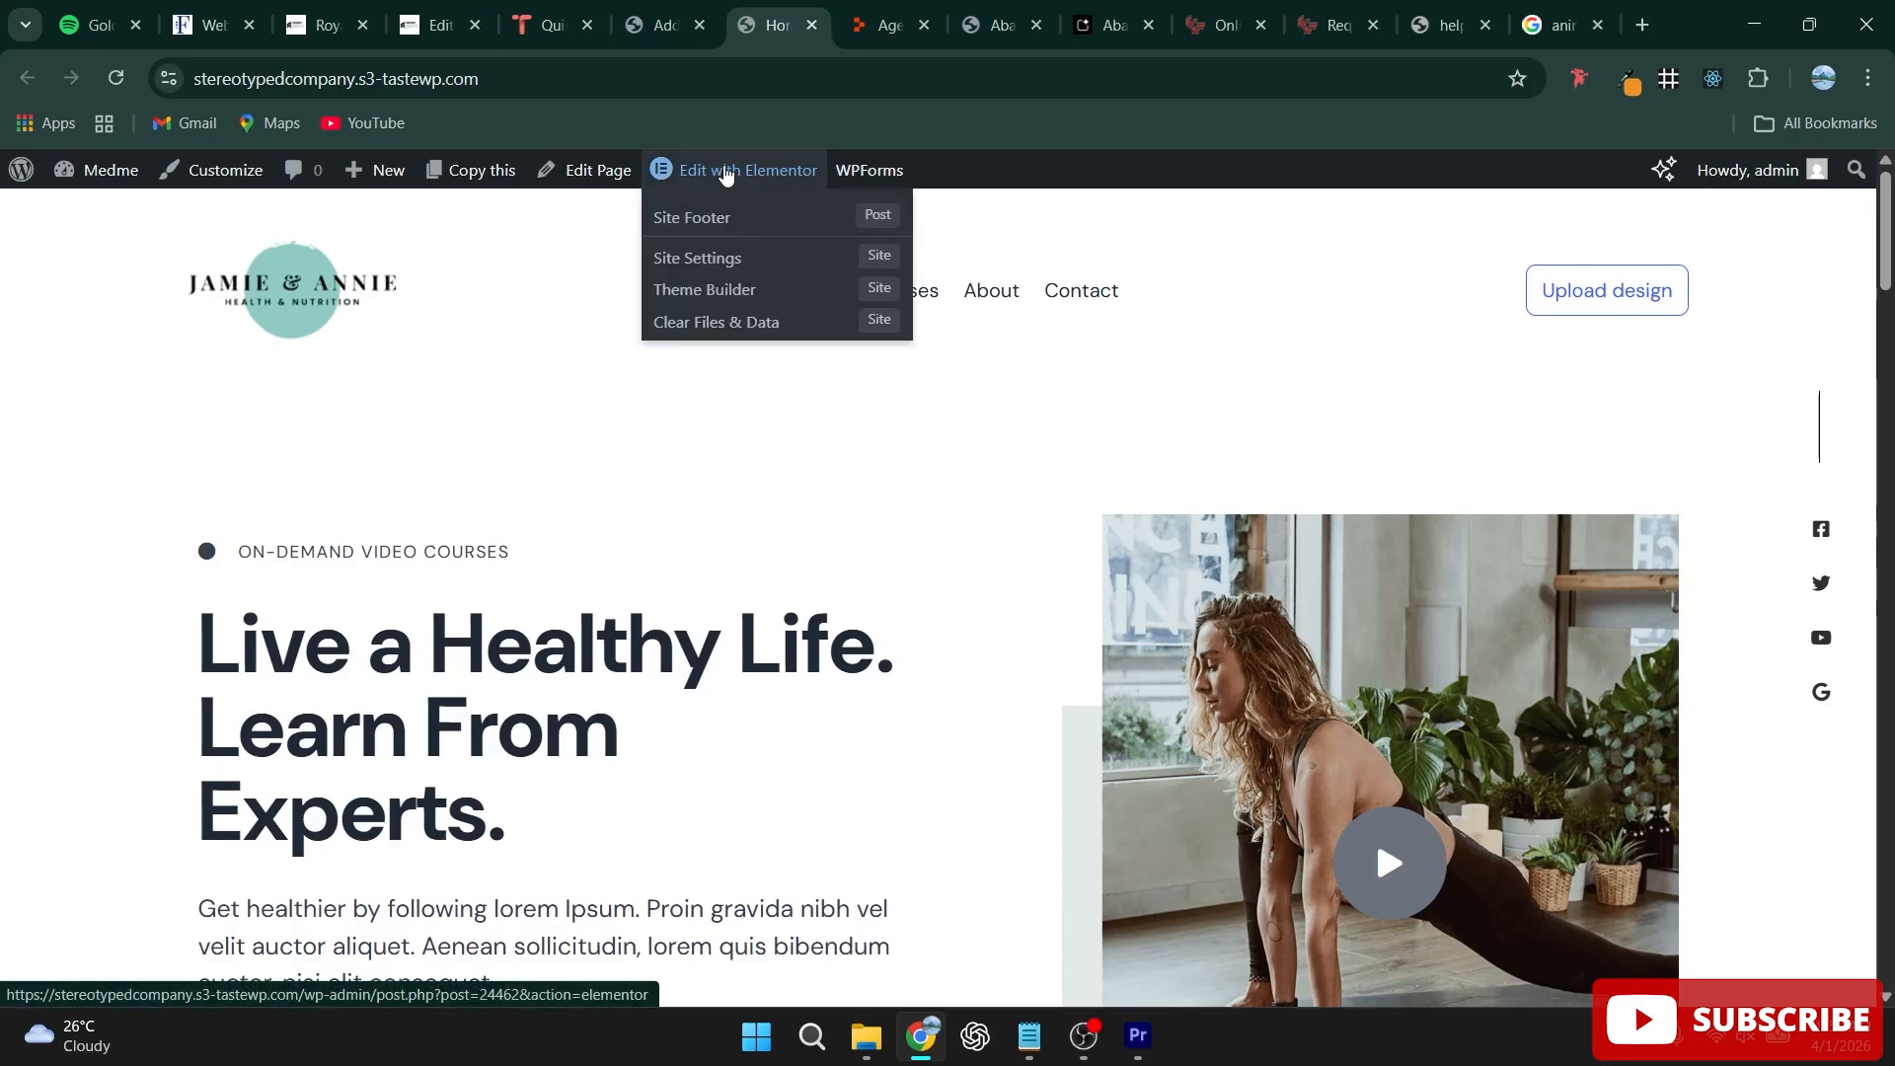
left_click(724, 173)
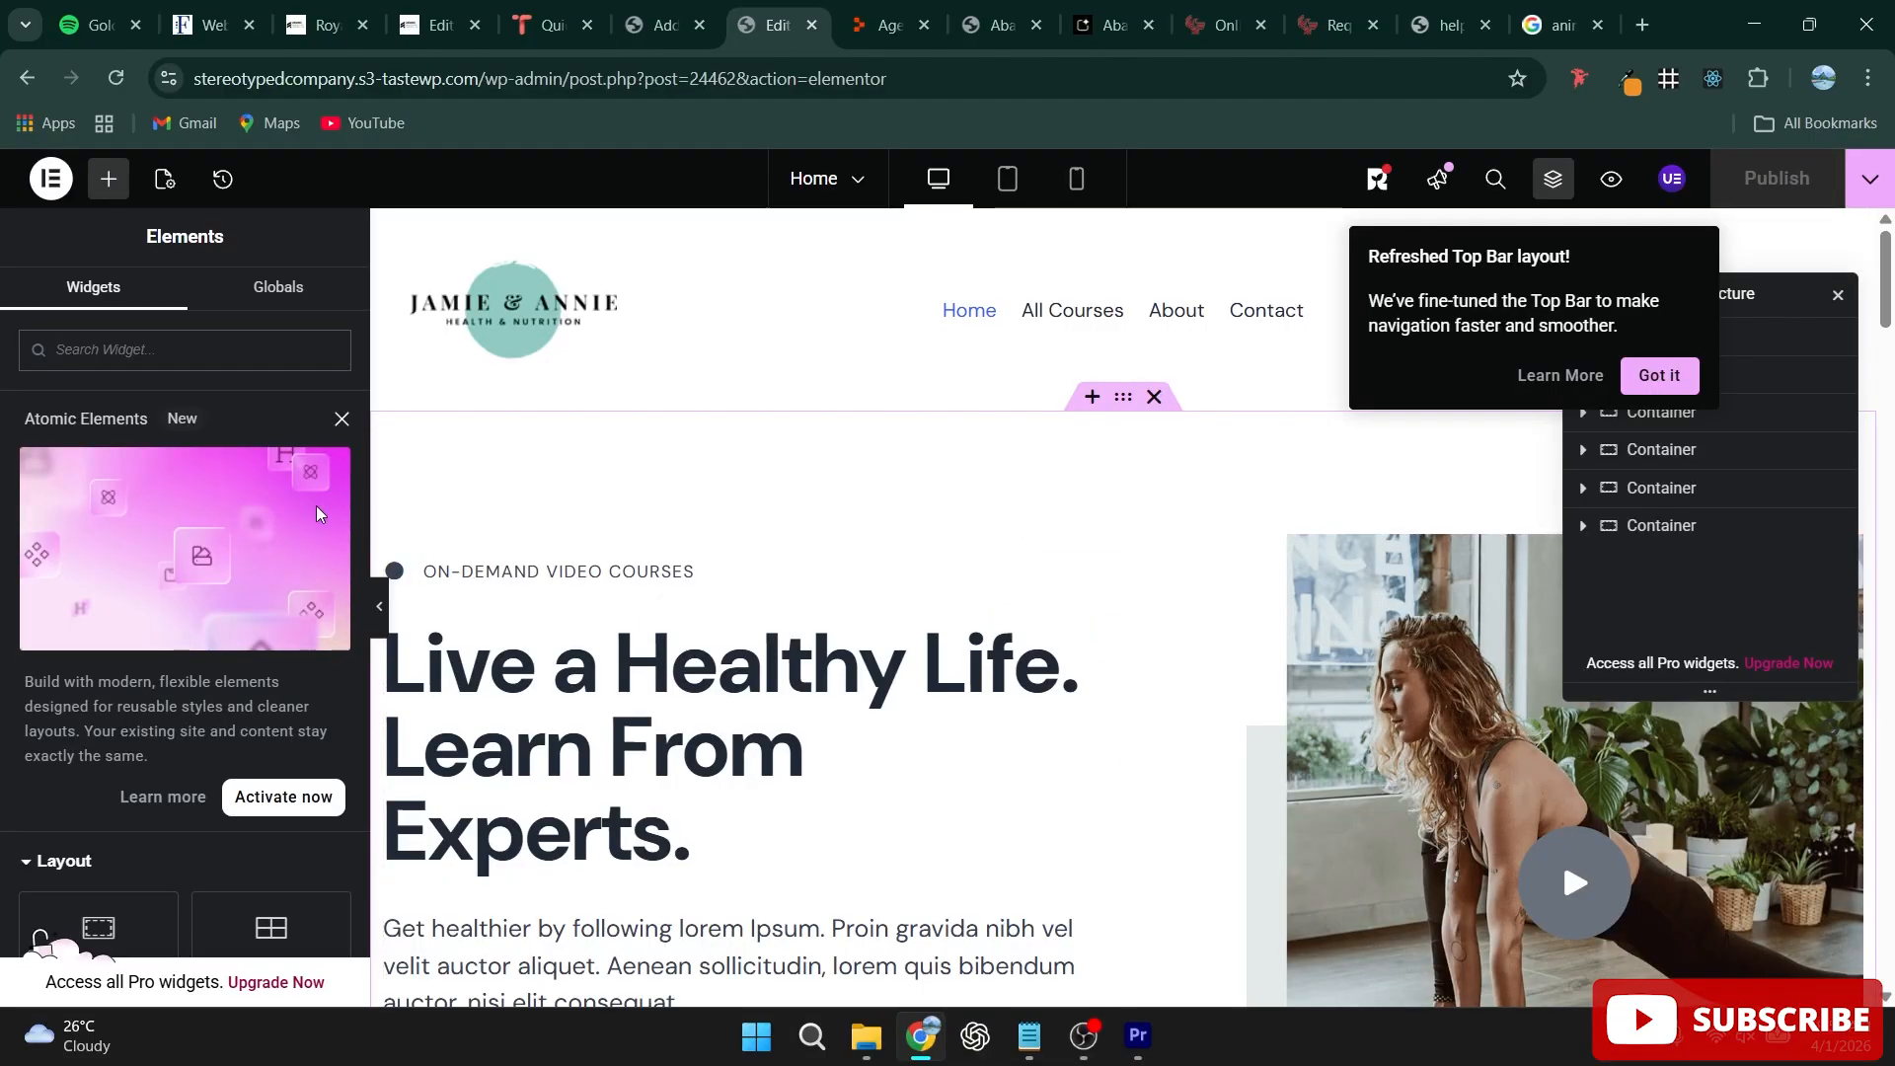
left_click_drag(34, 419, 147, 419)
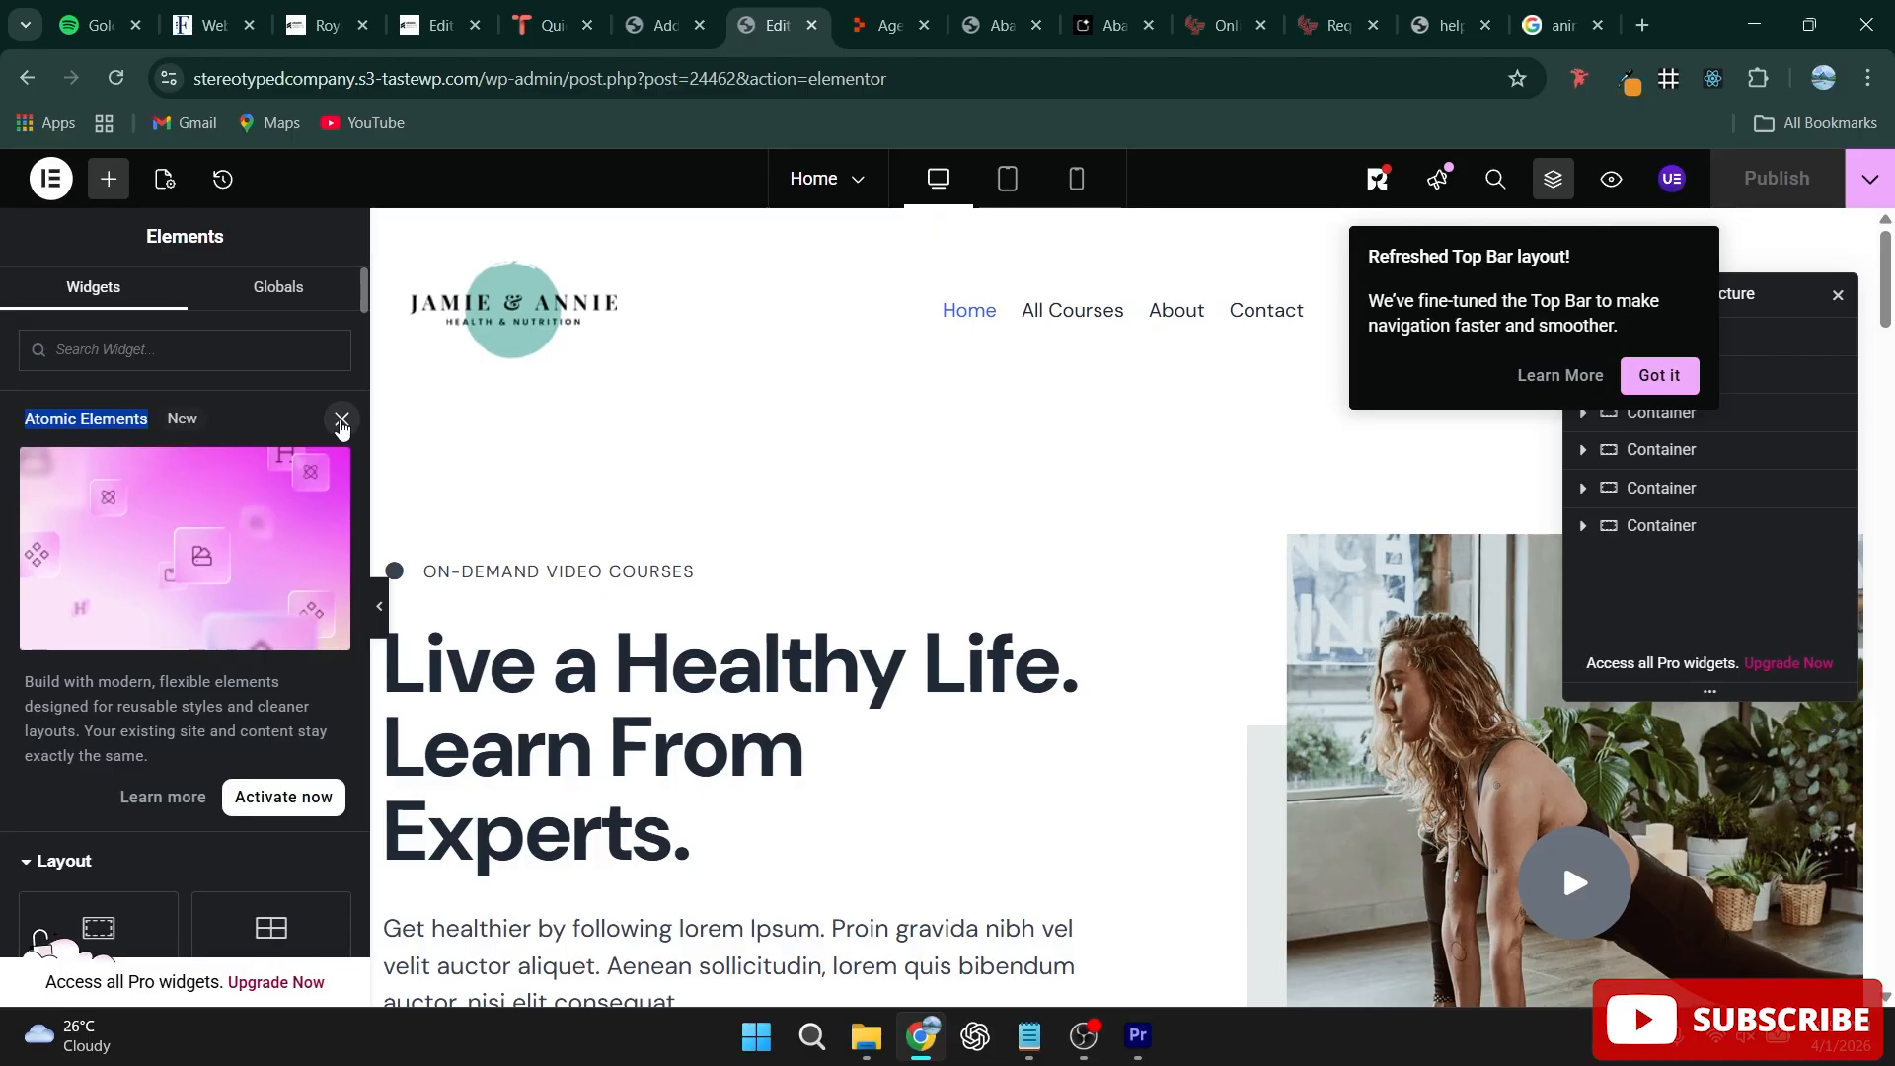
left_click(340, 420)
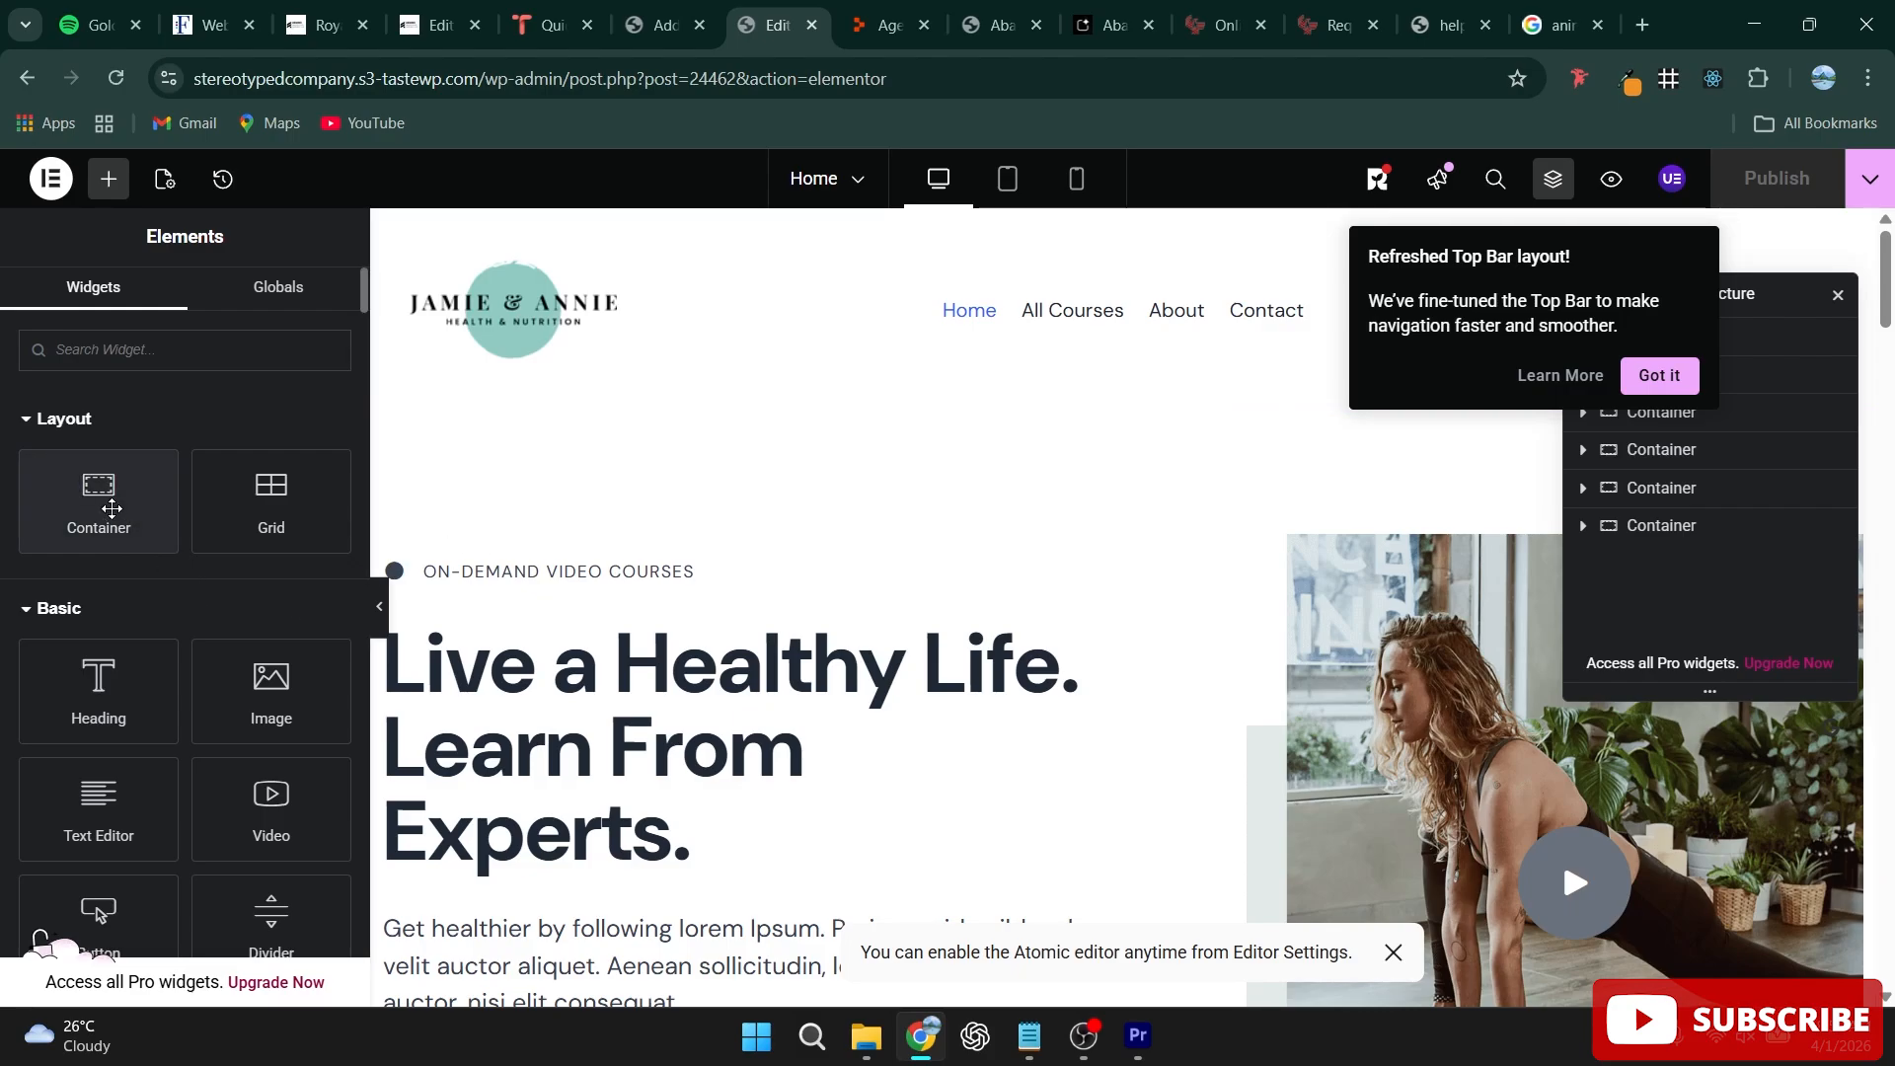
Step: Select the hero heading "Live a Healthy Life. Learn From Experts." and dismiss the Refreshed Top Bar layout notice
scroll(530, 597, "down", 2)
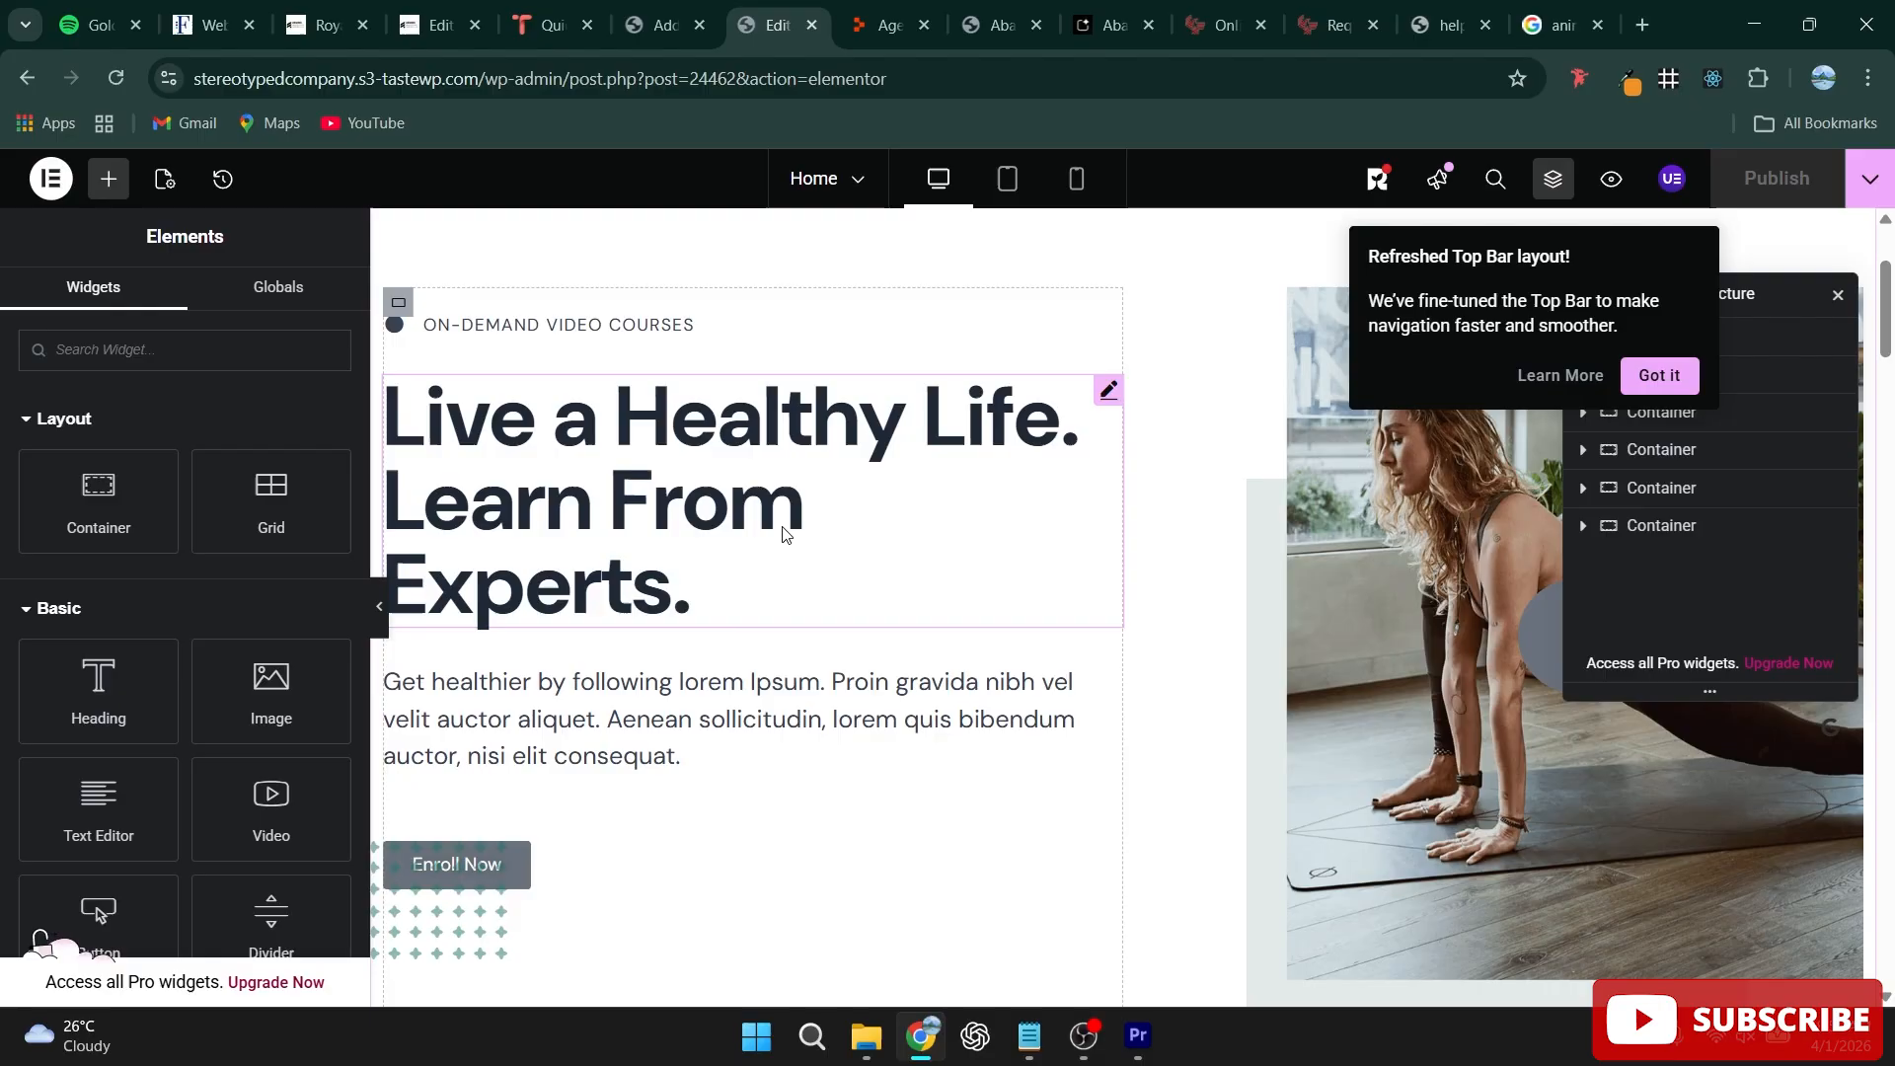
left_click(679, 590)
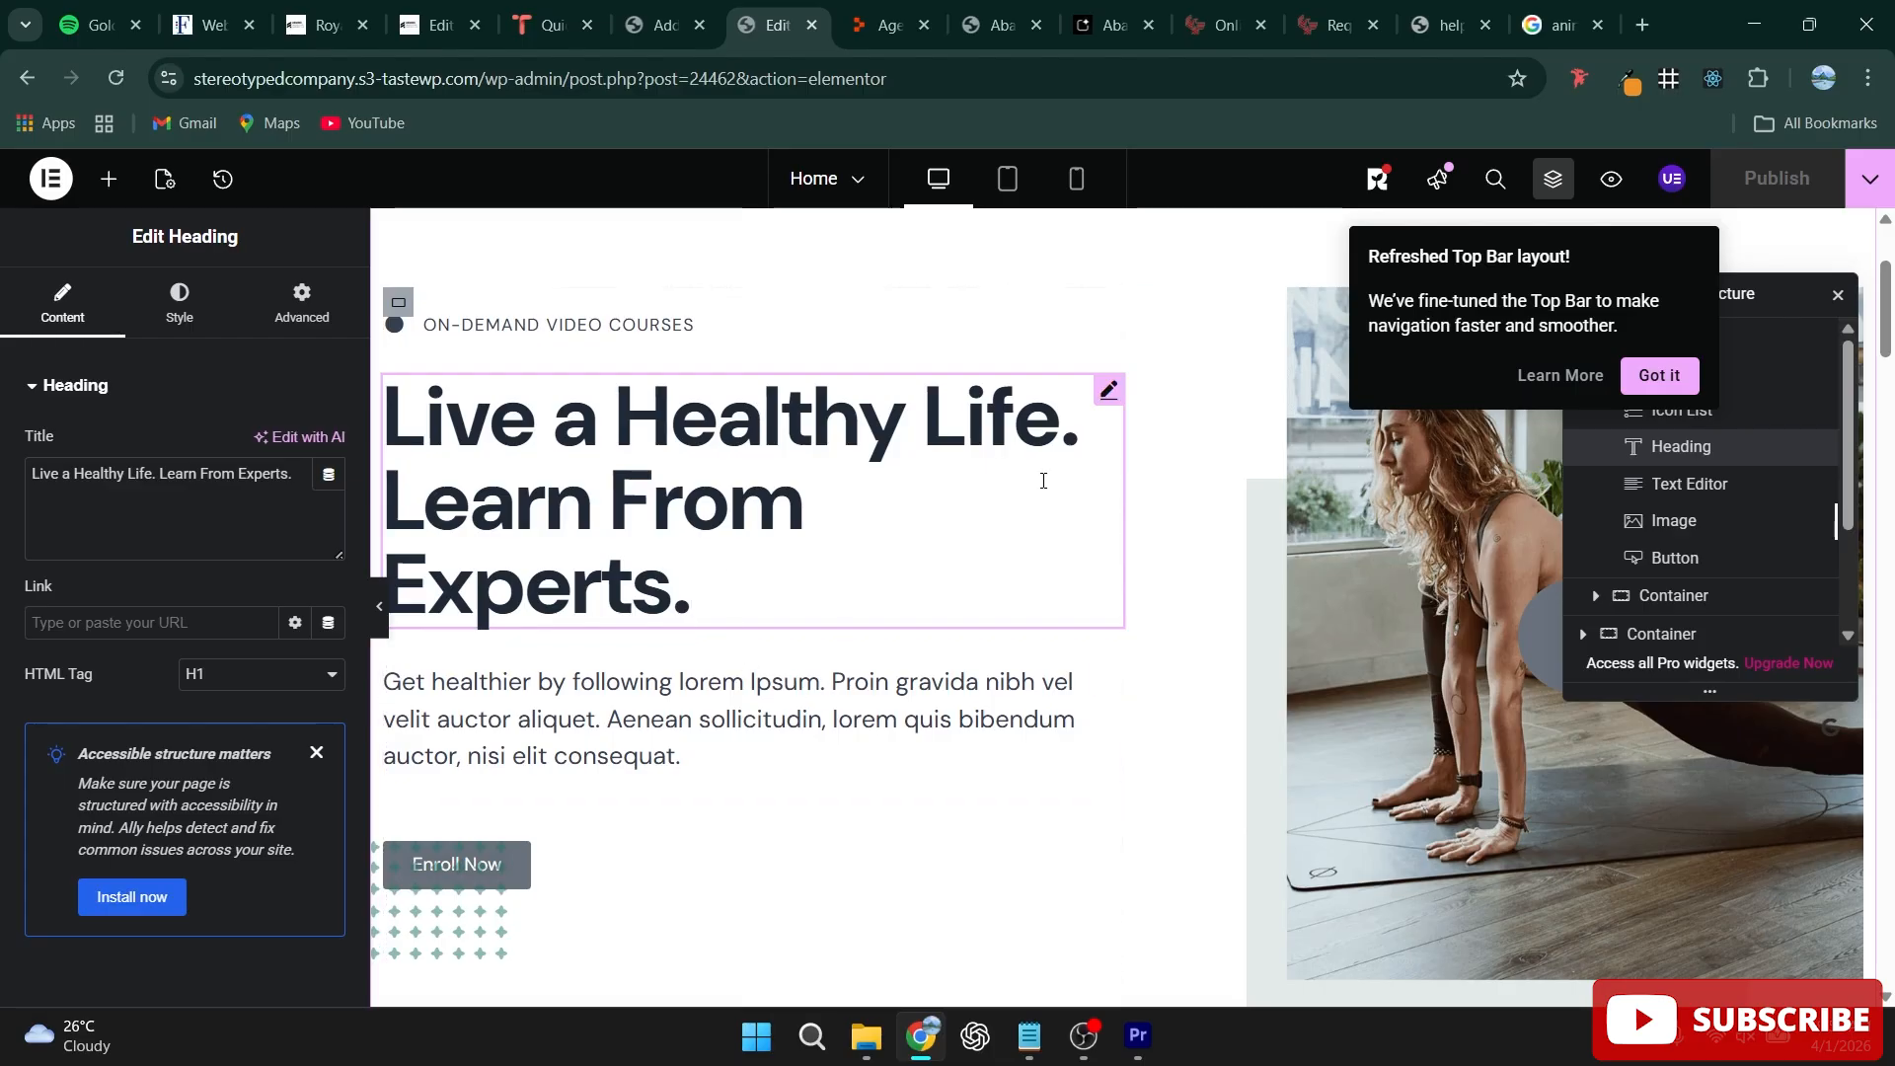
left_click(1671, 383)
Step: Inspect the hero section's inner and outer containers in the page structure, and place the Structure panel over the hero image
left_click_drag(1727, 292, 808, 357)
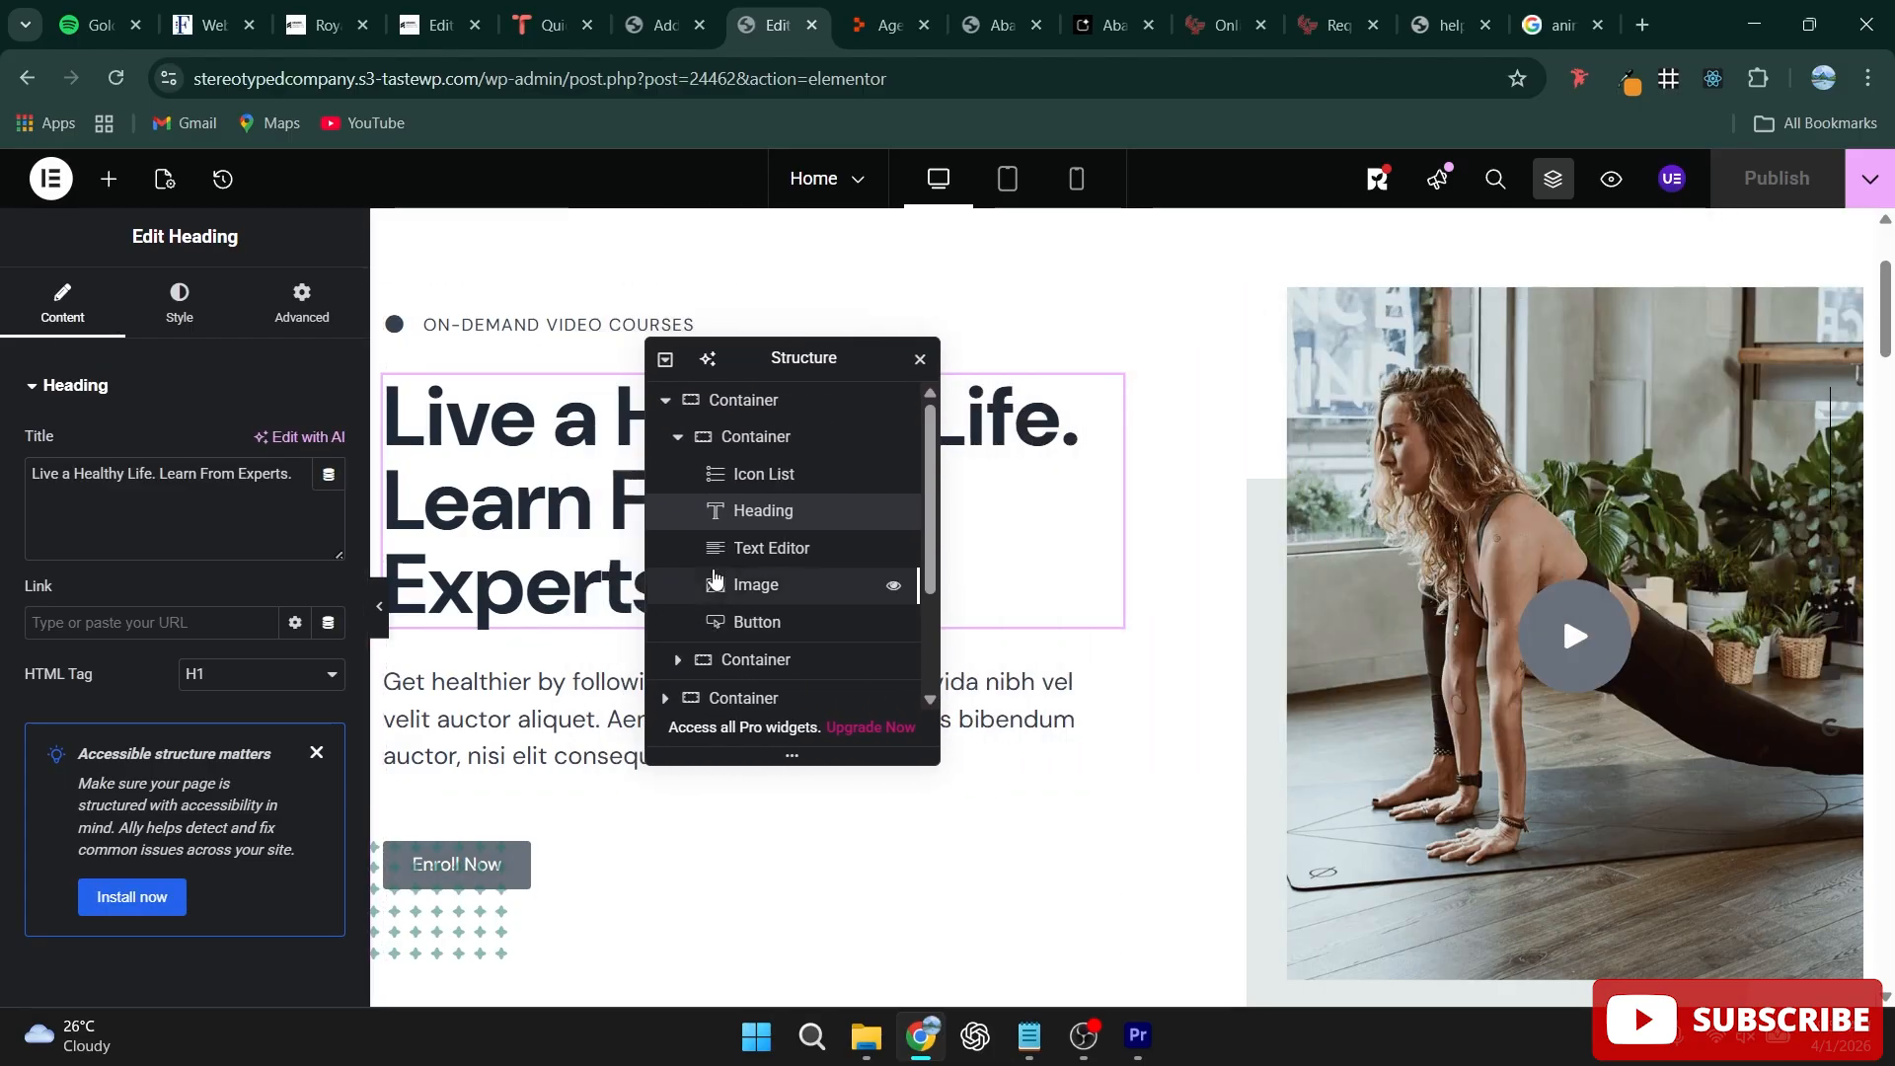
left_click(748, 437)
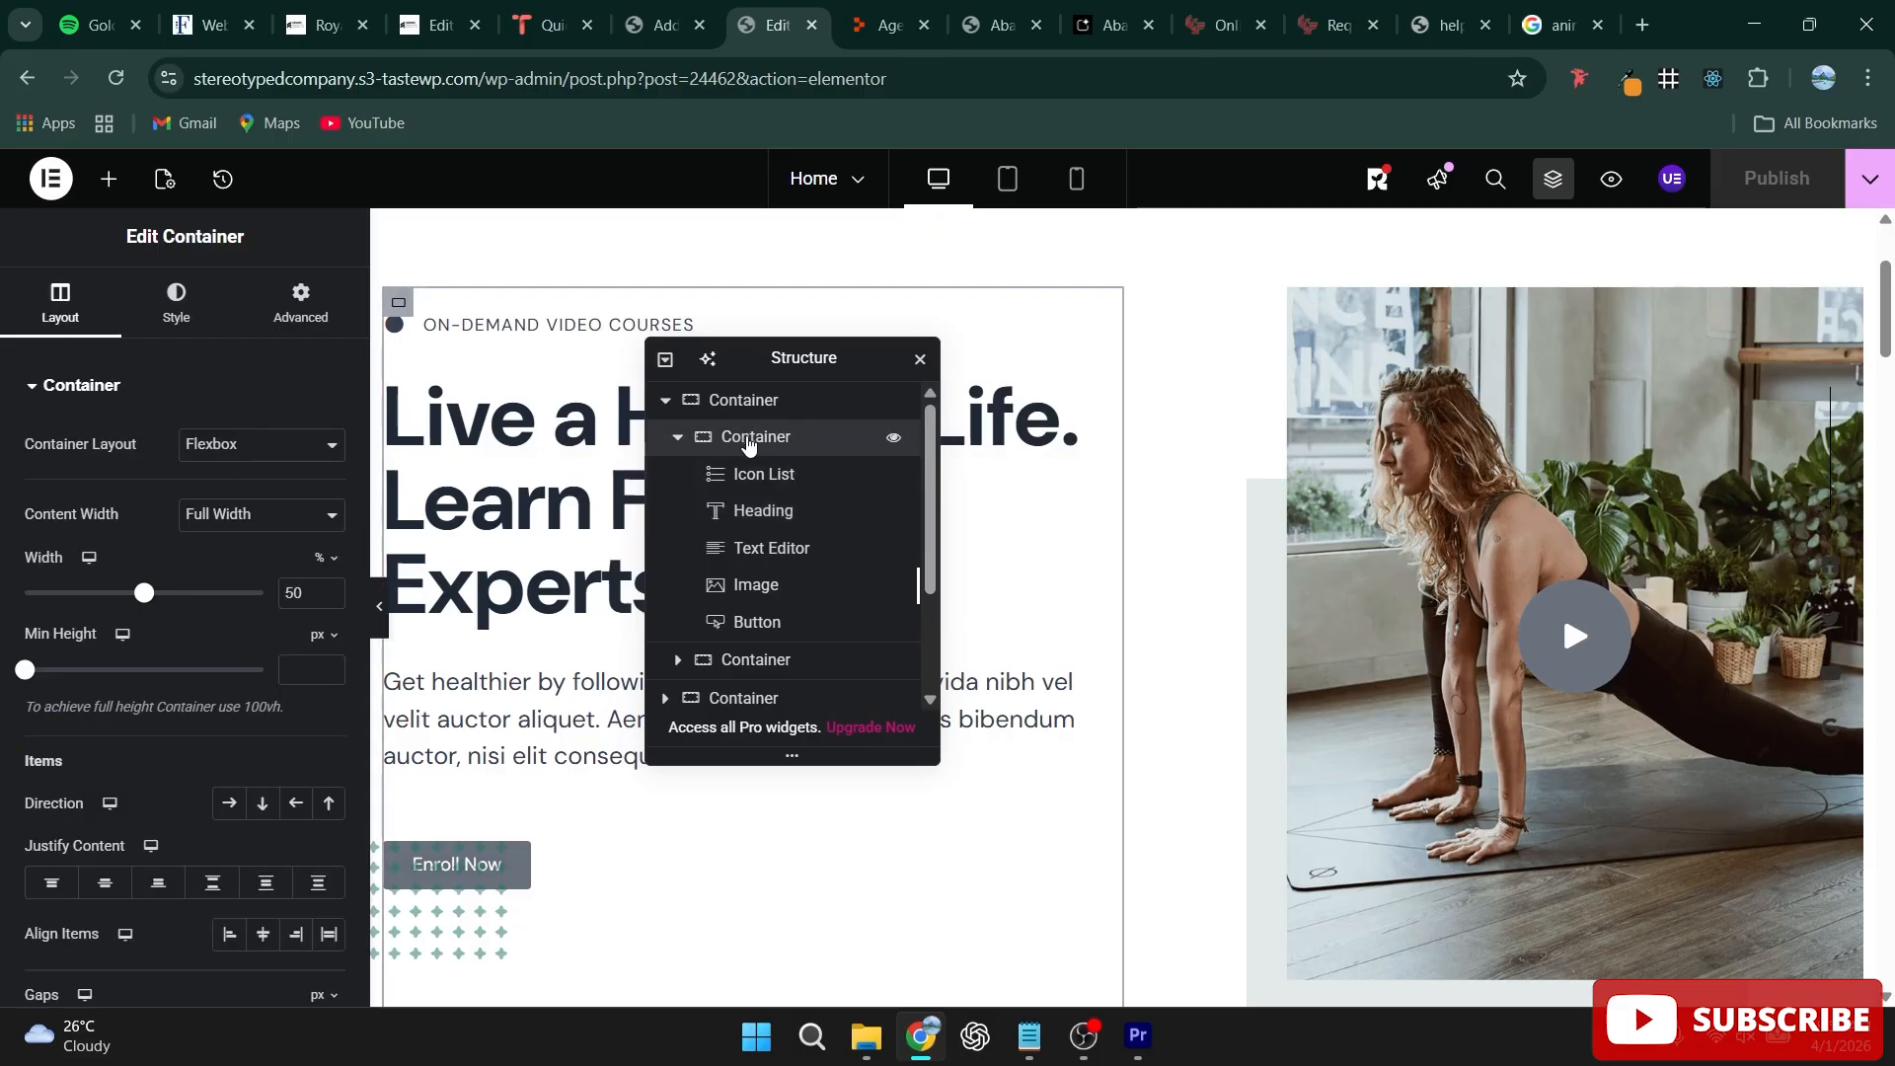
left_click(748, 400)
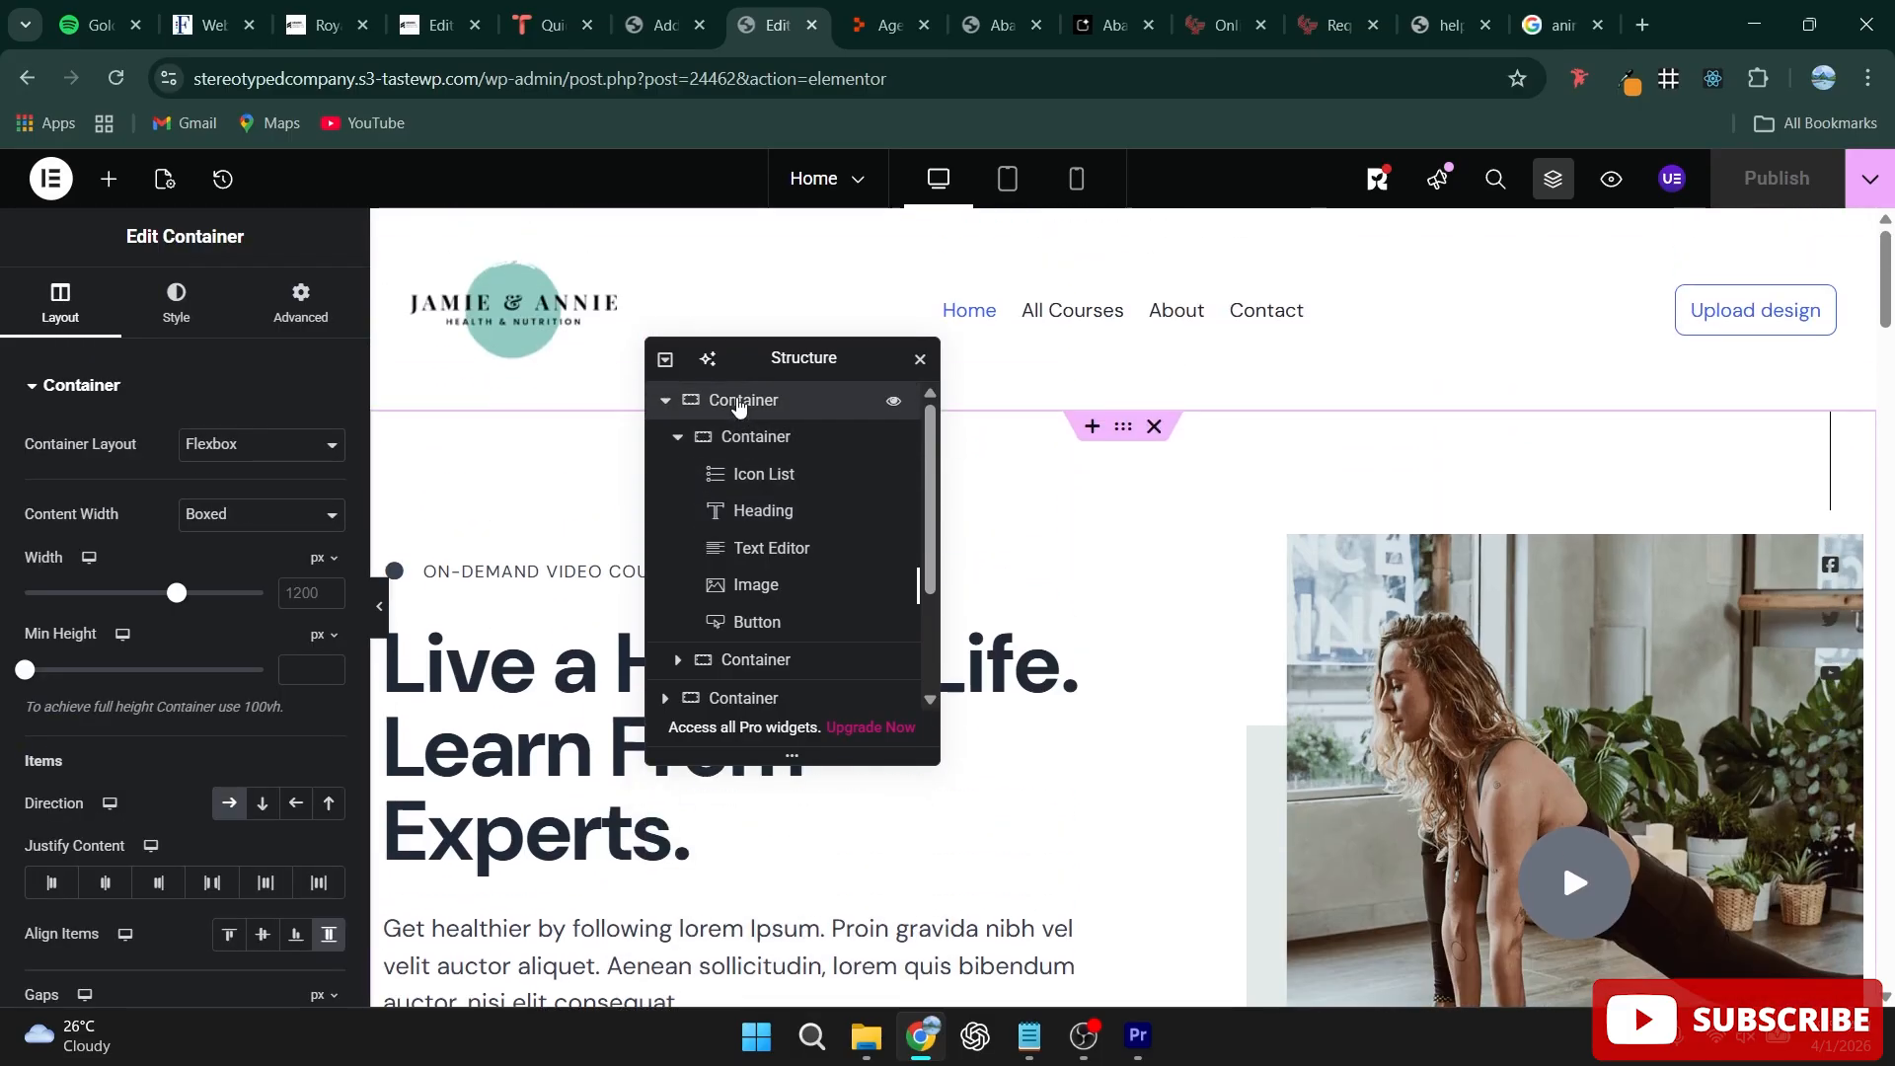
left_click_drag(836, 355, 1505, 444)
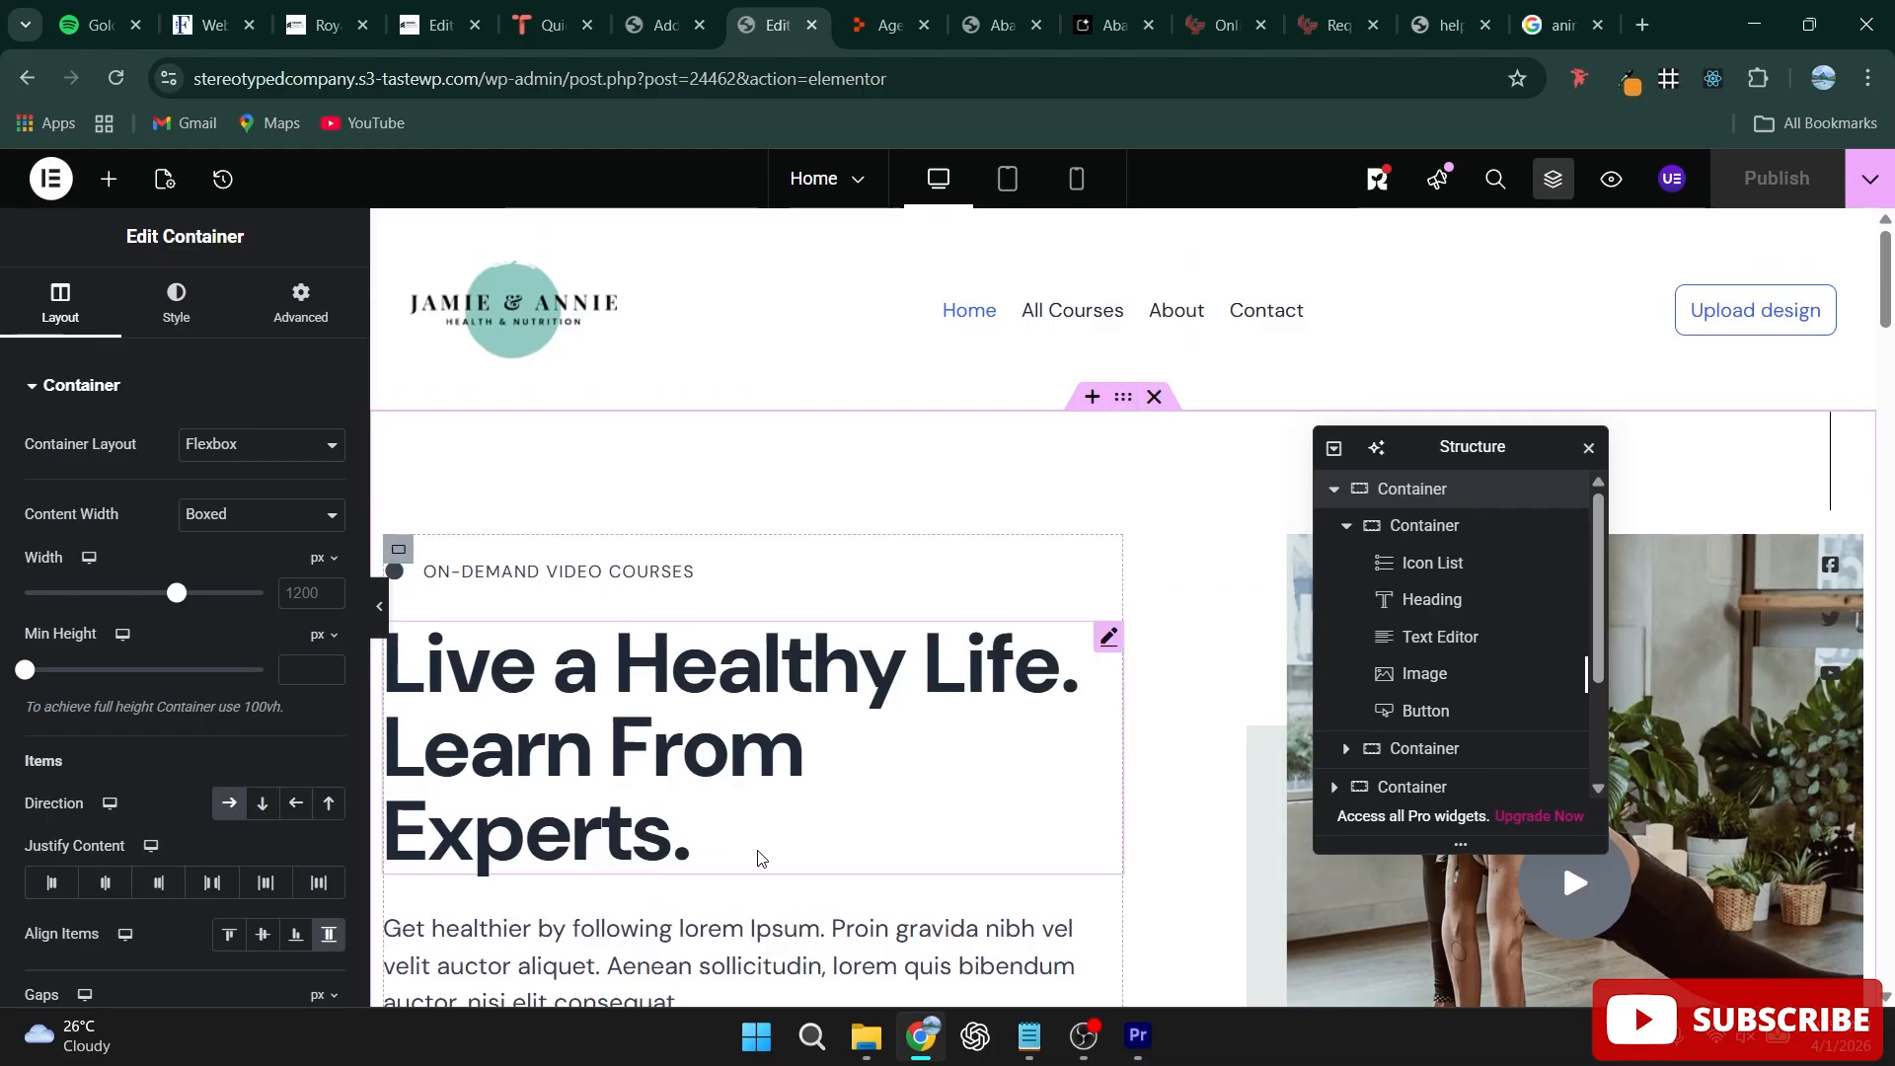
Step: Look over the hero section's content and select its inner container in the page structure
scroll(731, 825, "down", 7)
scroll(732, 826, "up", 4)
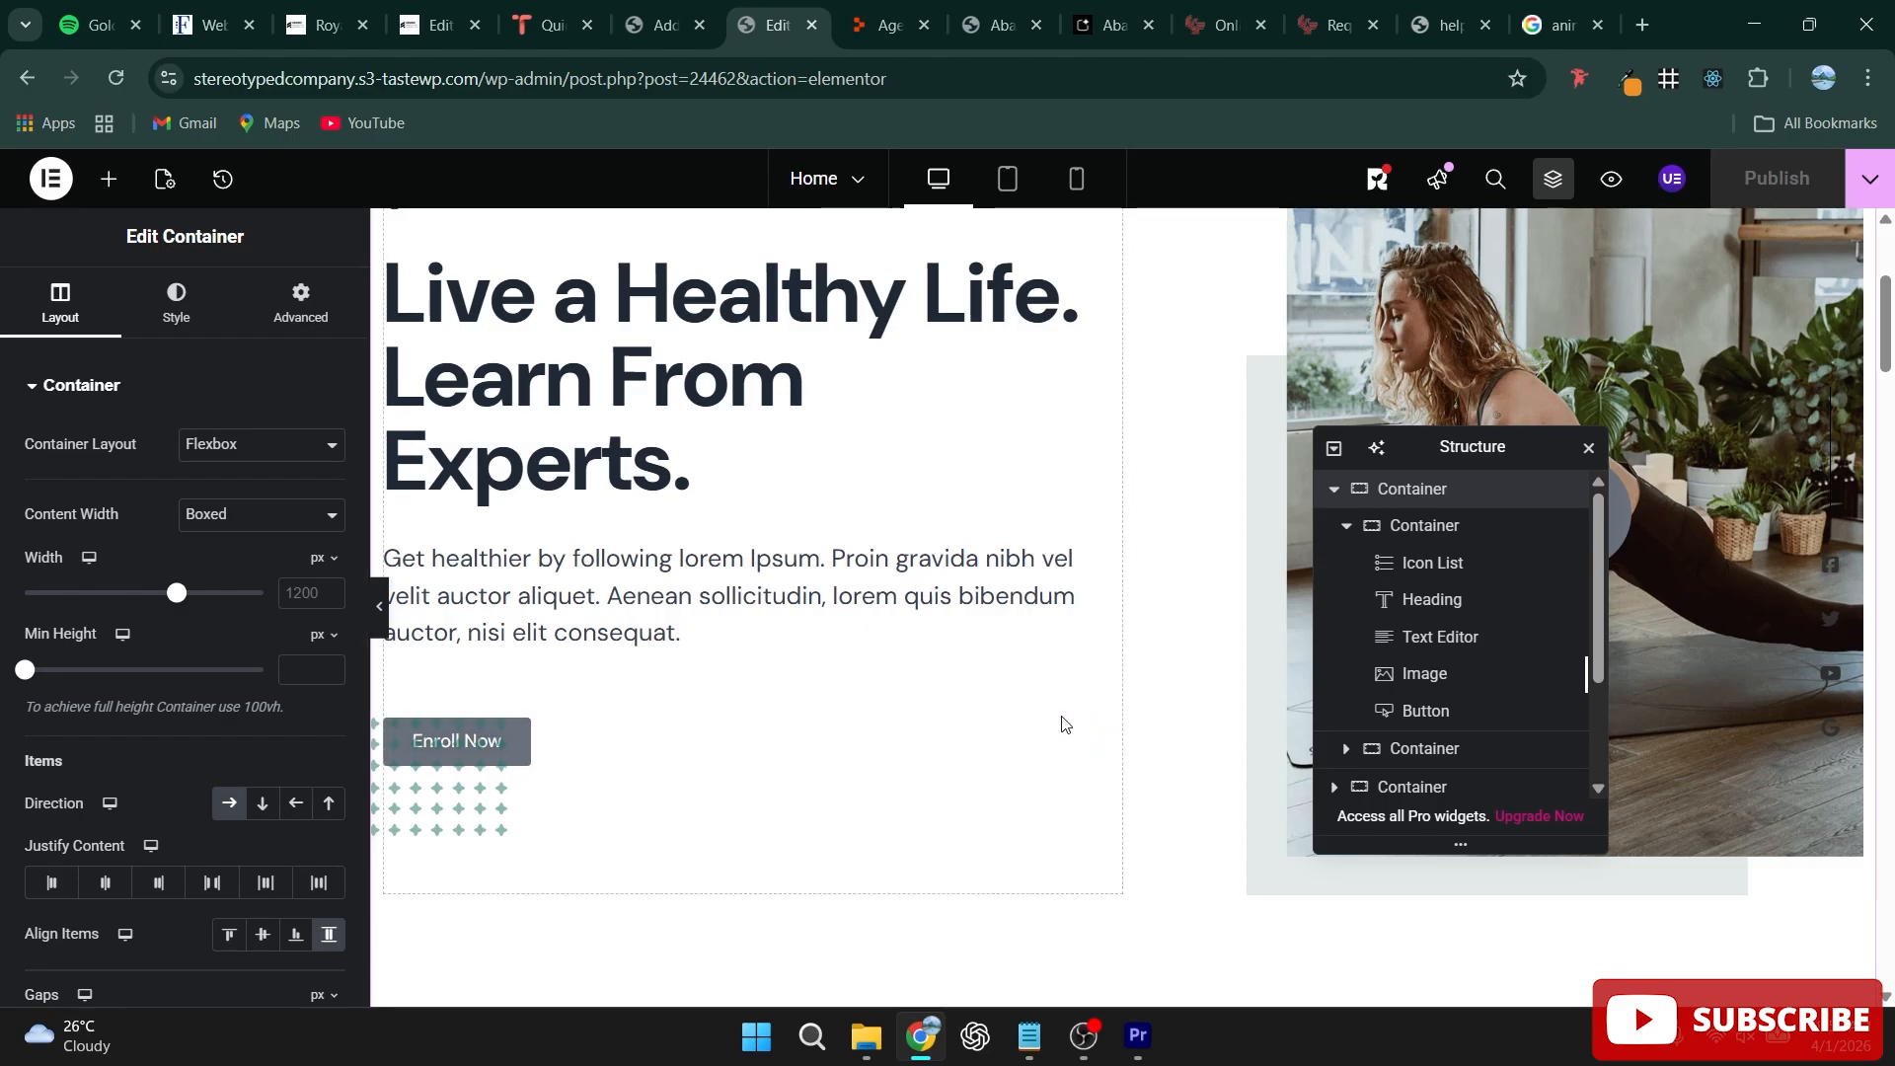
scroll(910, 683, "up", 3)
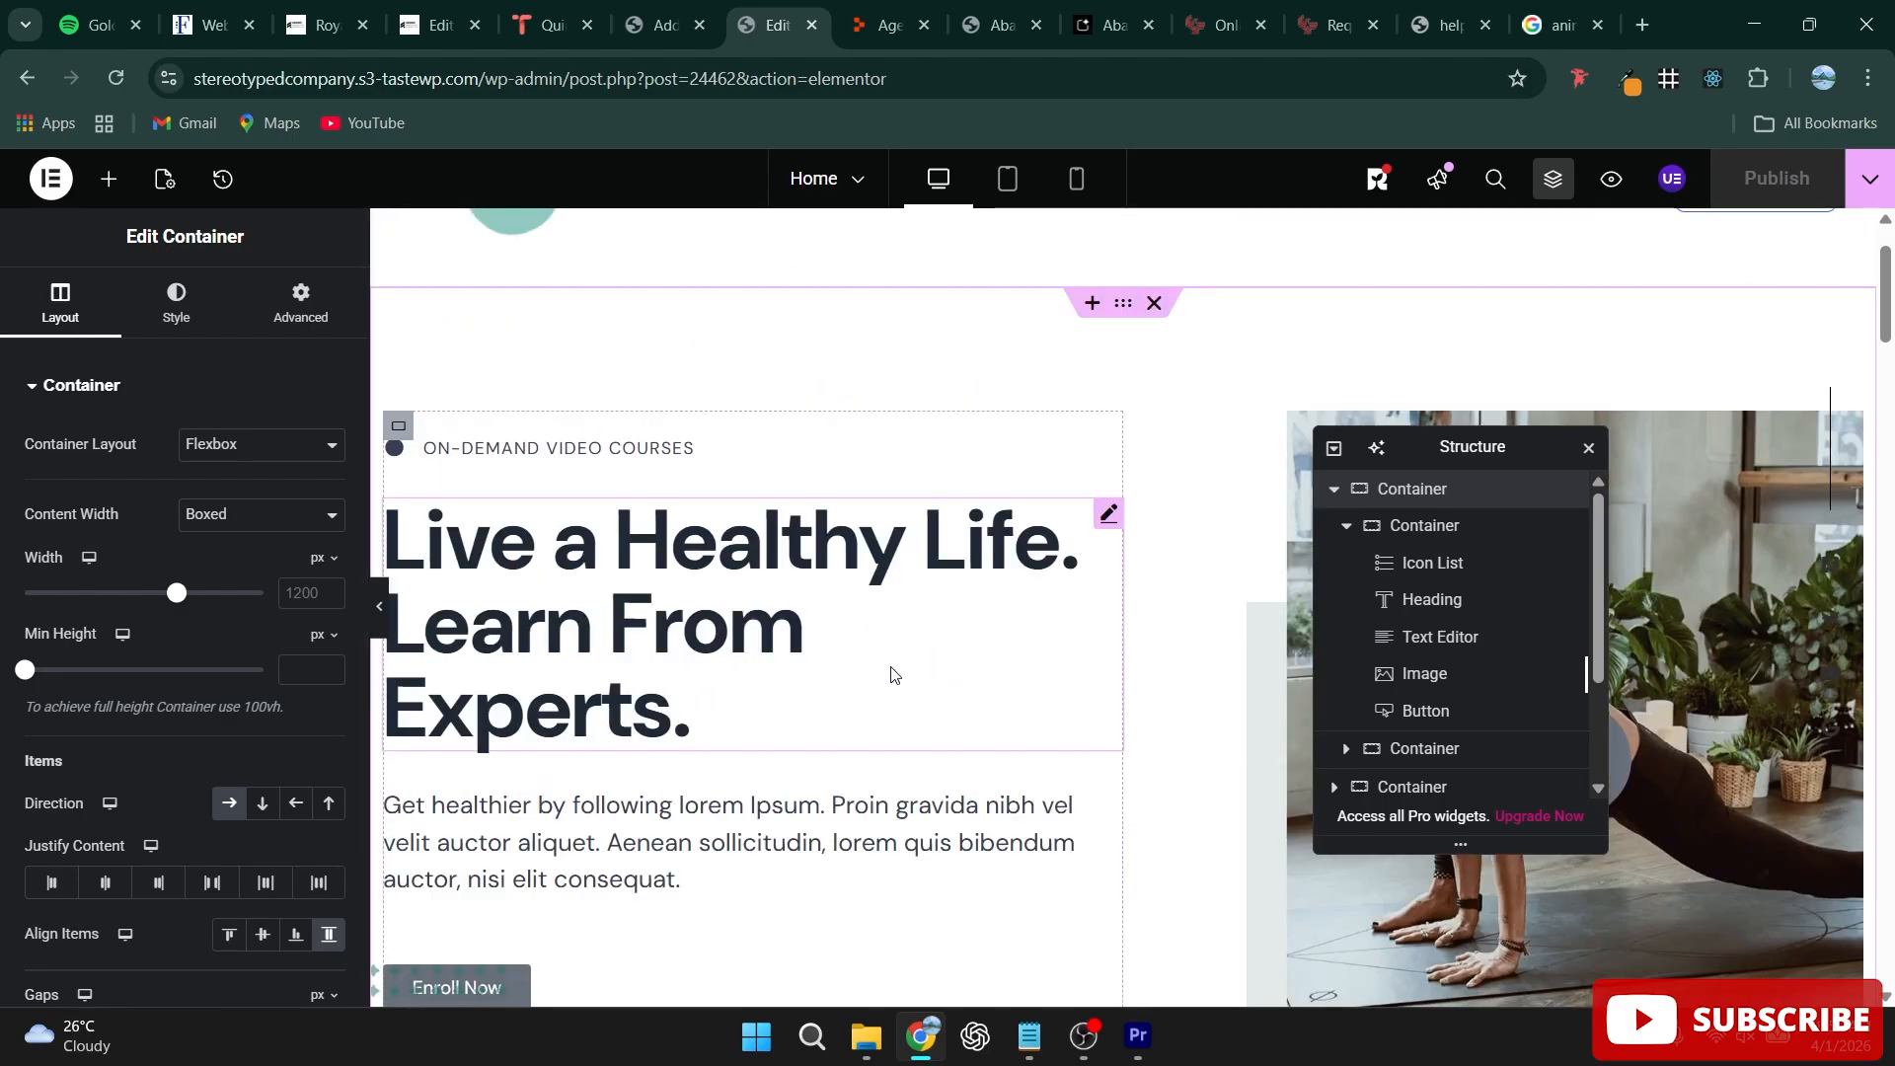
scroll(913, 659, "down", 1)
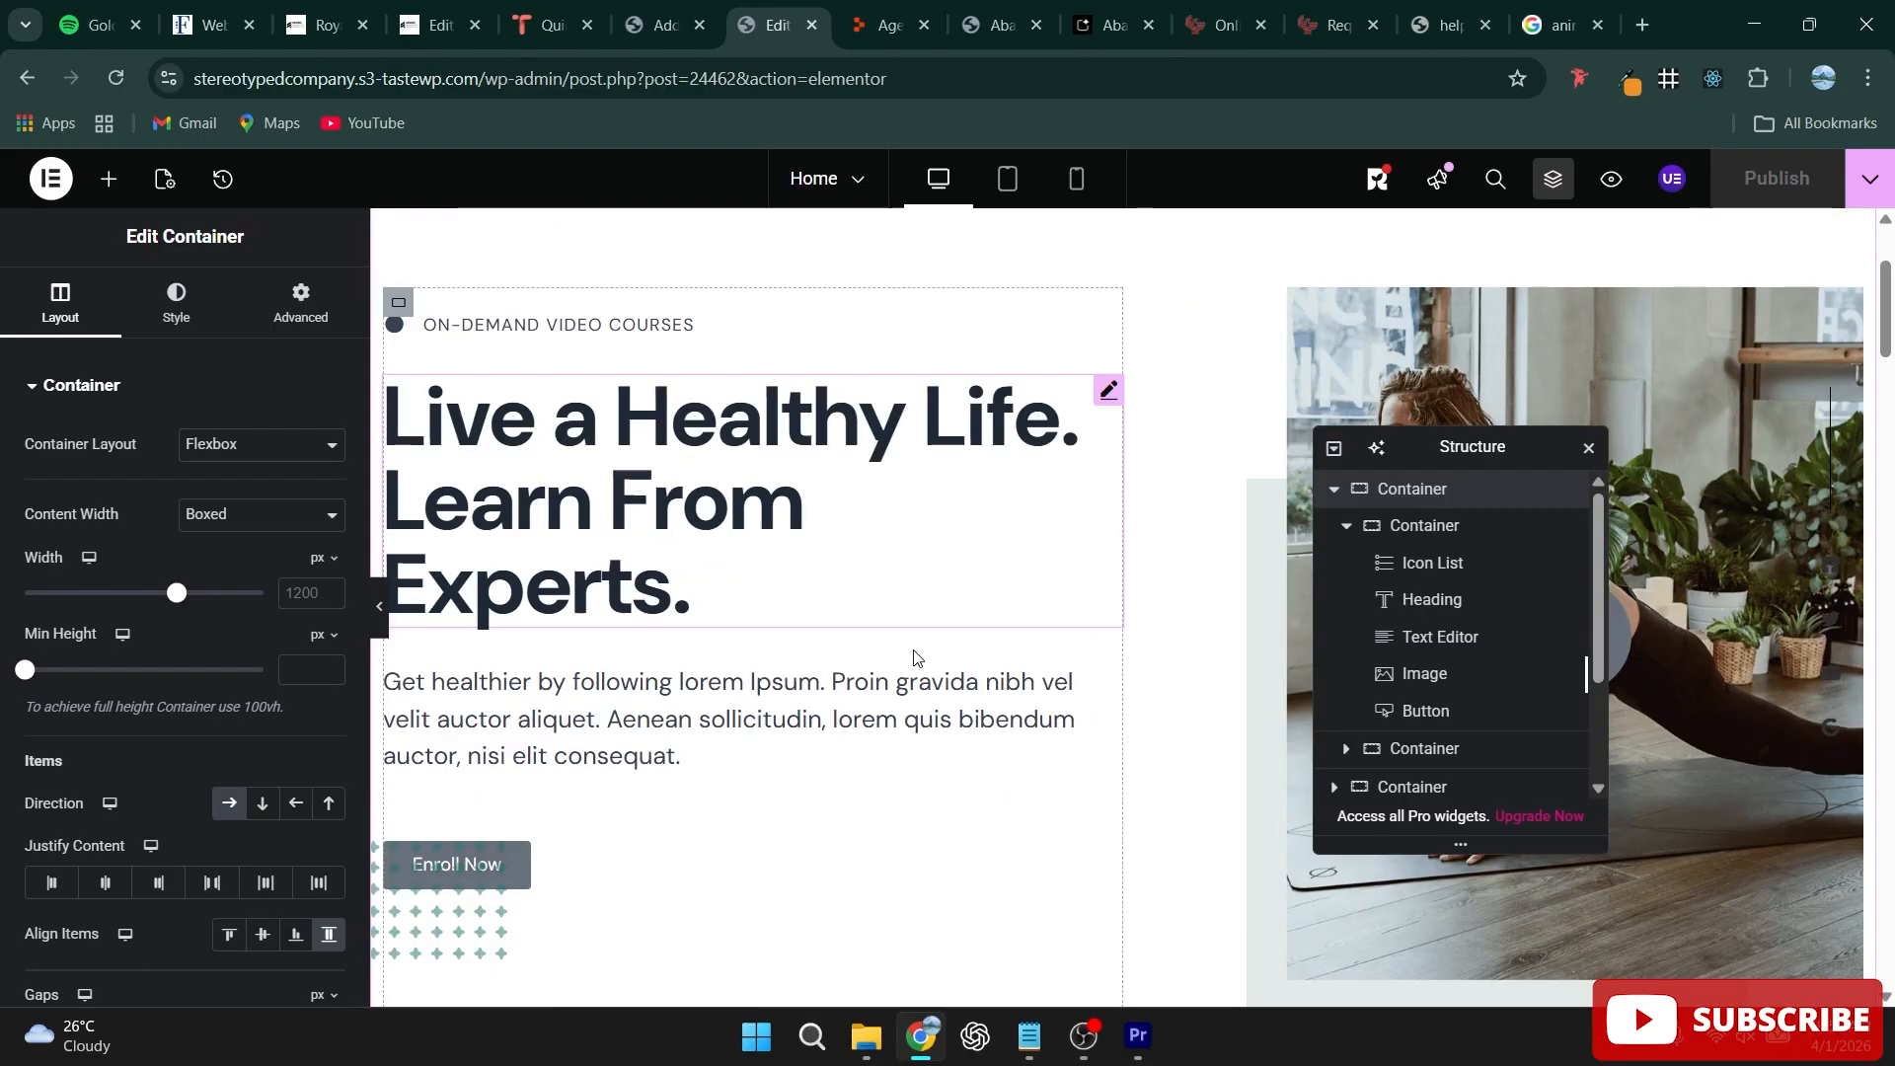
scroll(913, 657, "up", 2)
scroll(916, 660, "down", 2)
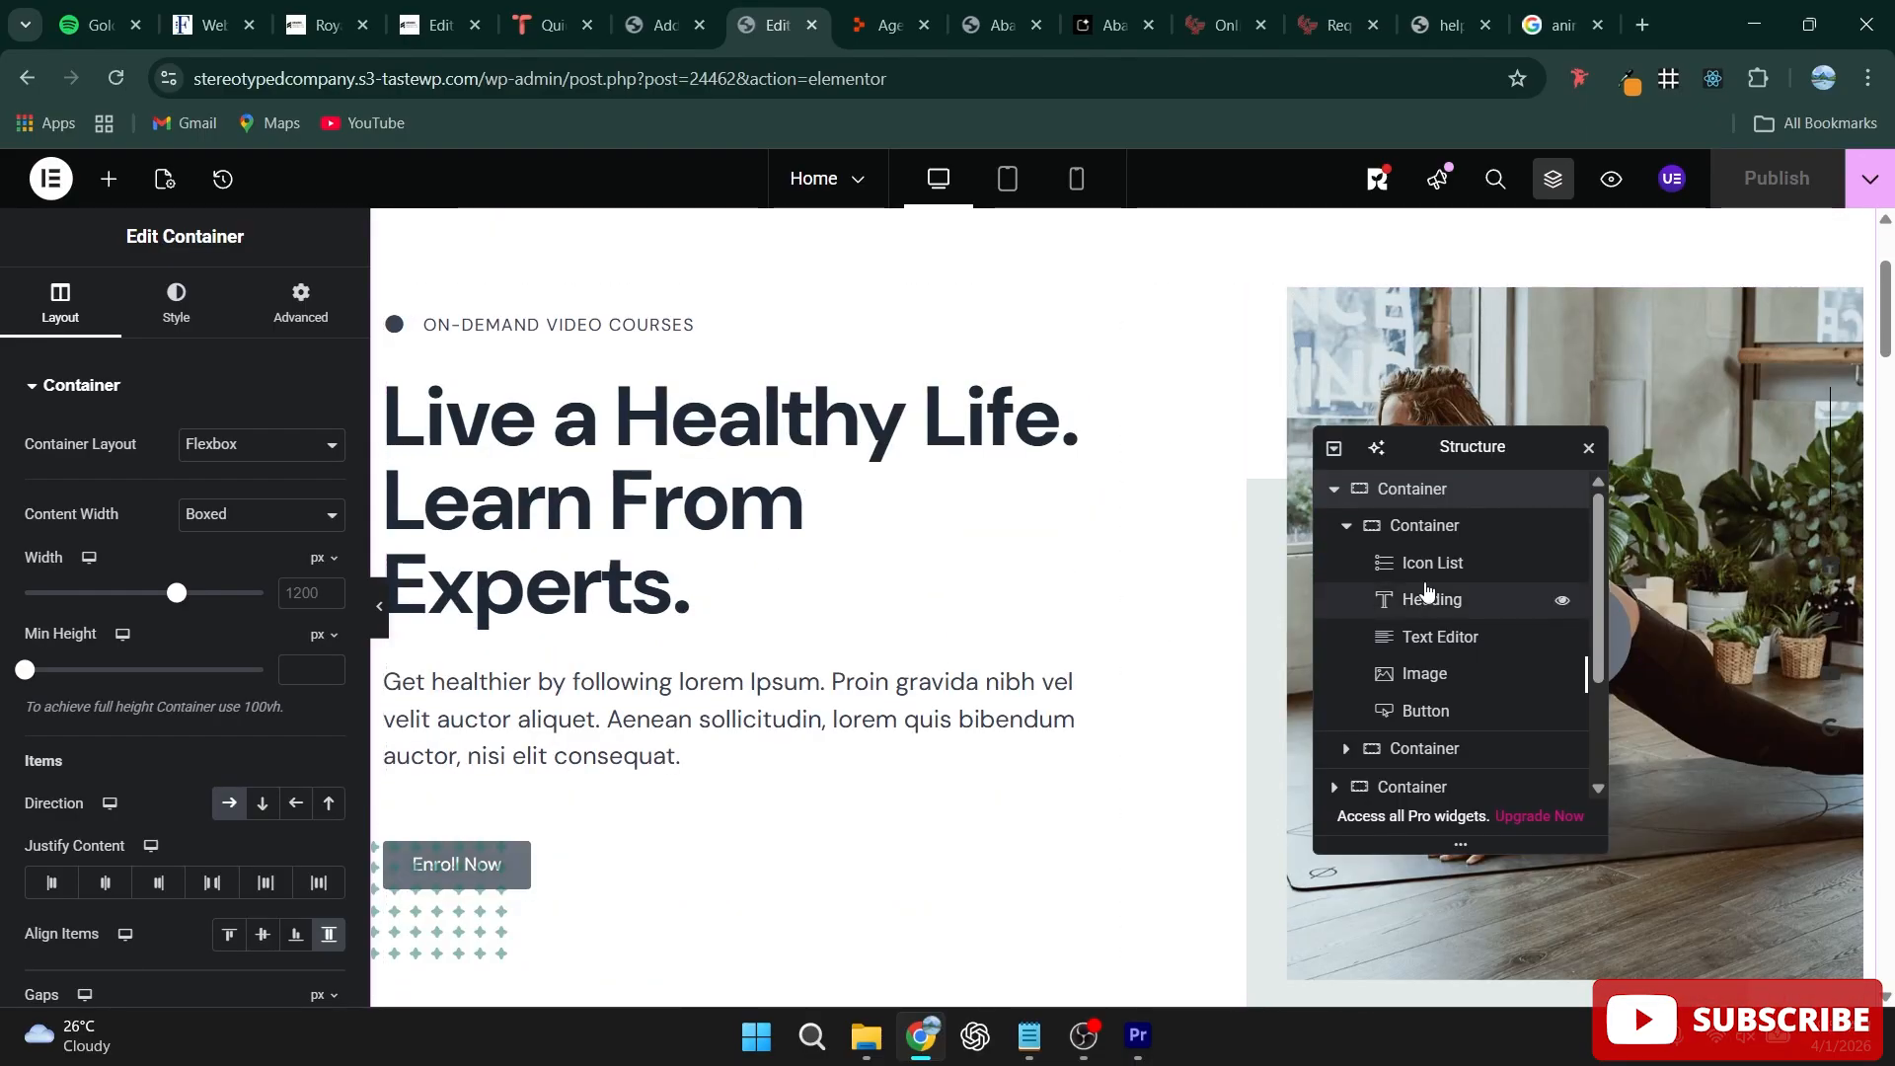
left_click(1388, 526)
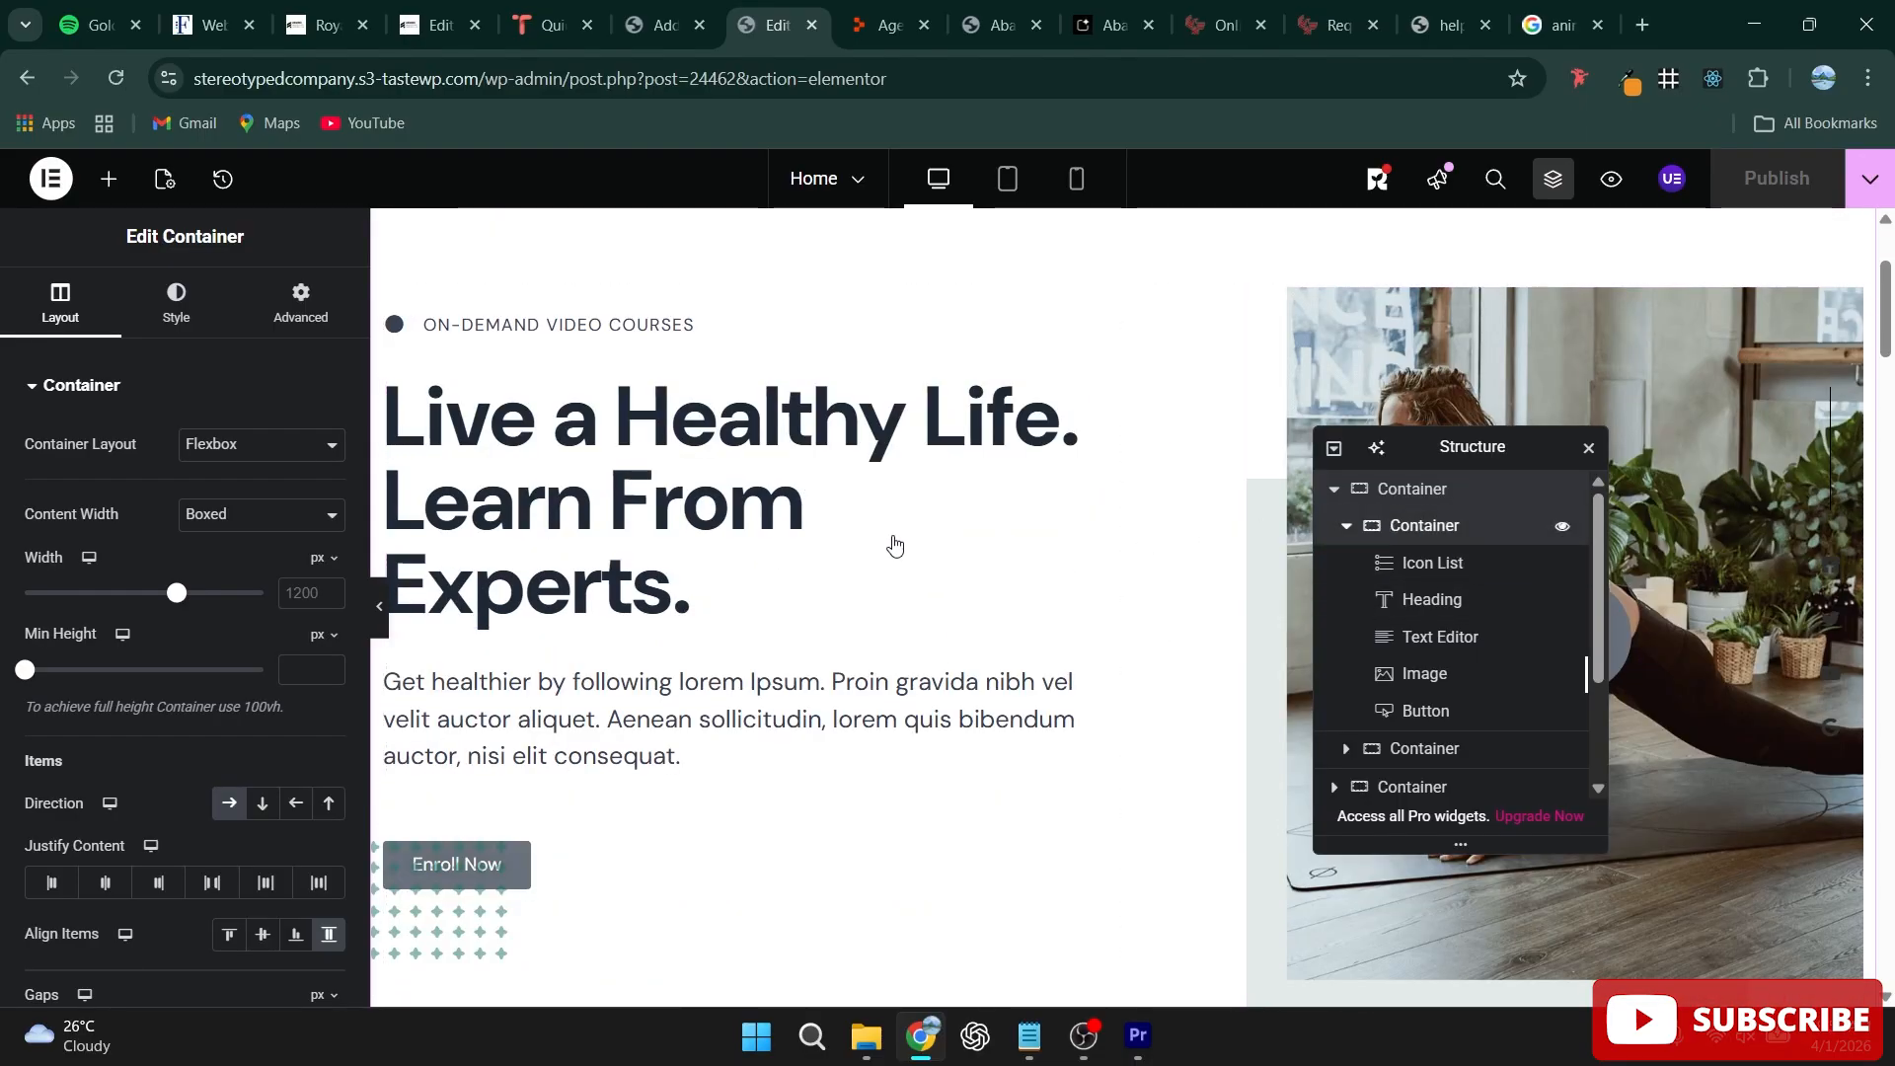
Step: Replace the hero heading's text with "The hospital that cares for life and humanity."
left_click(592, 469)
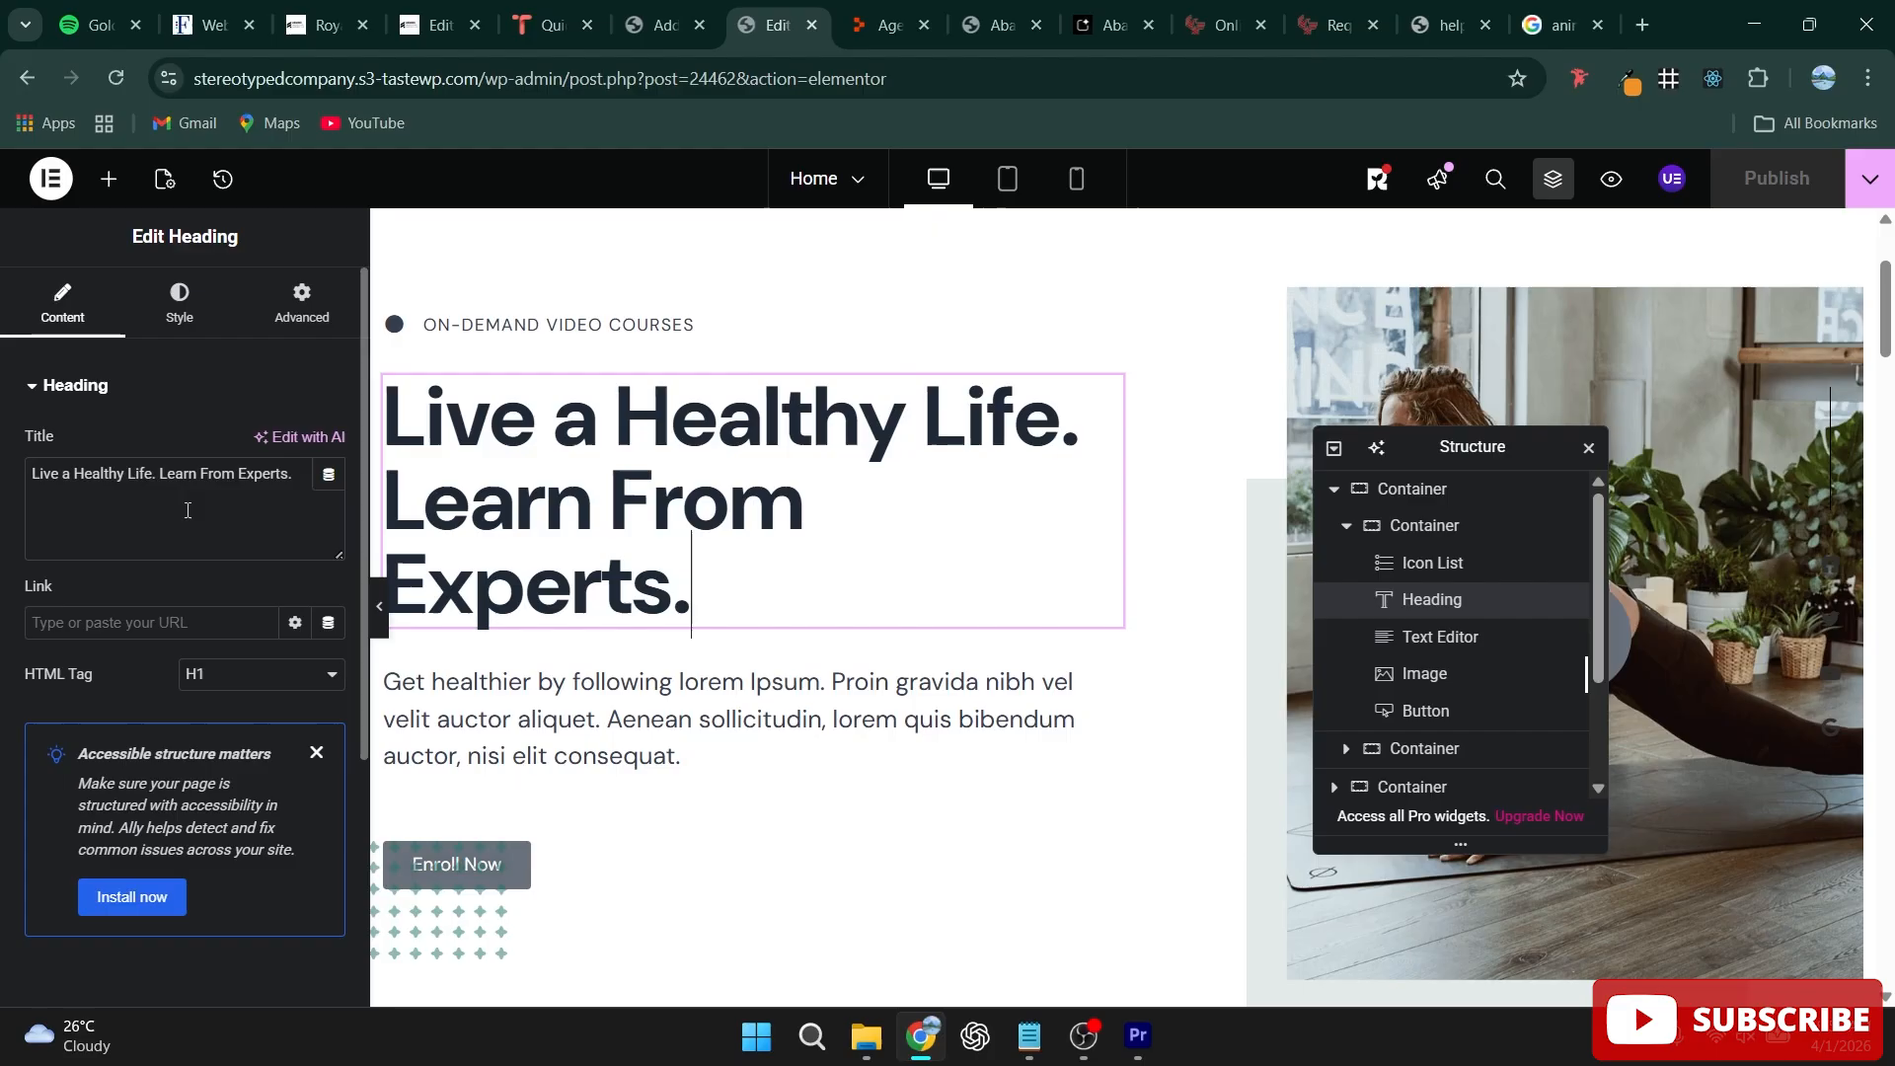
triple_click(203, 484)
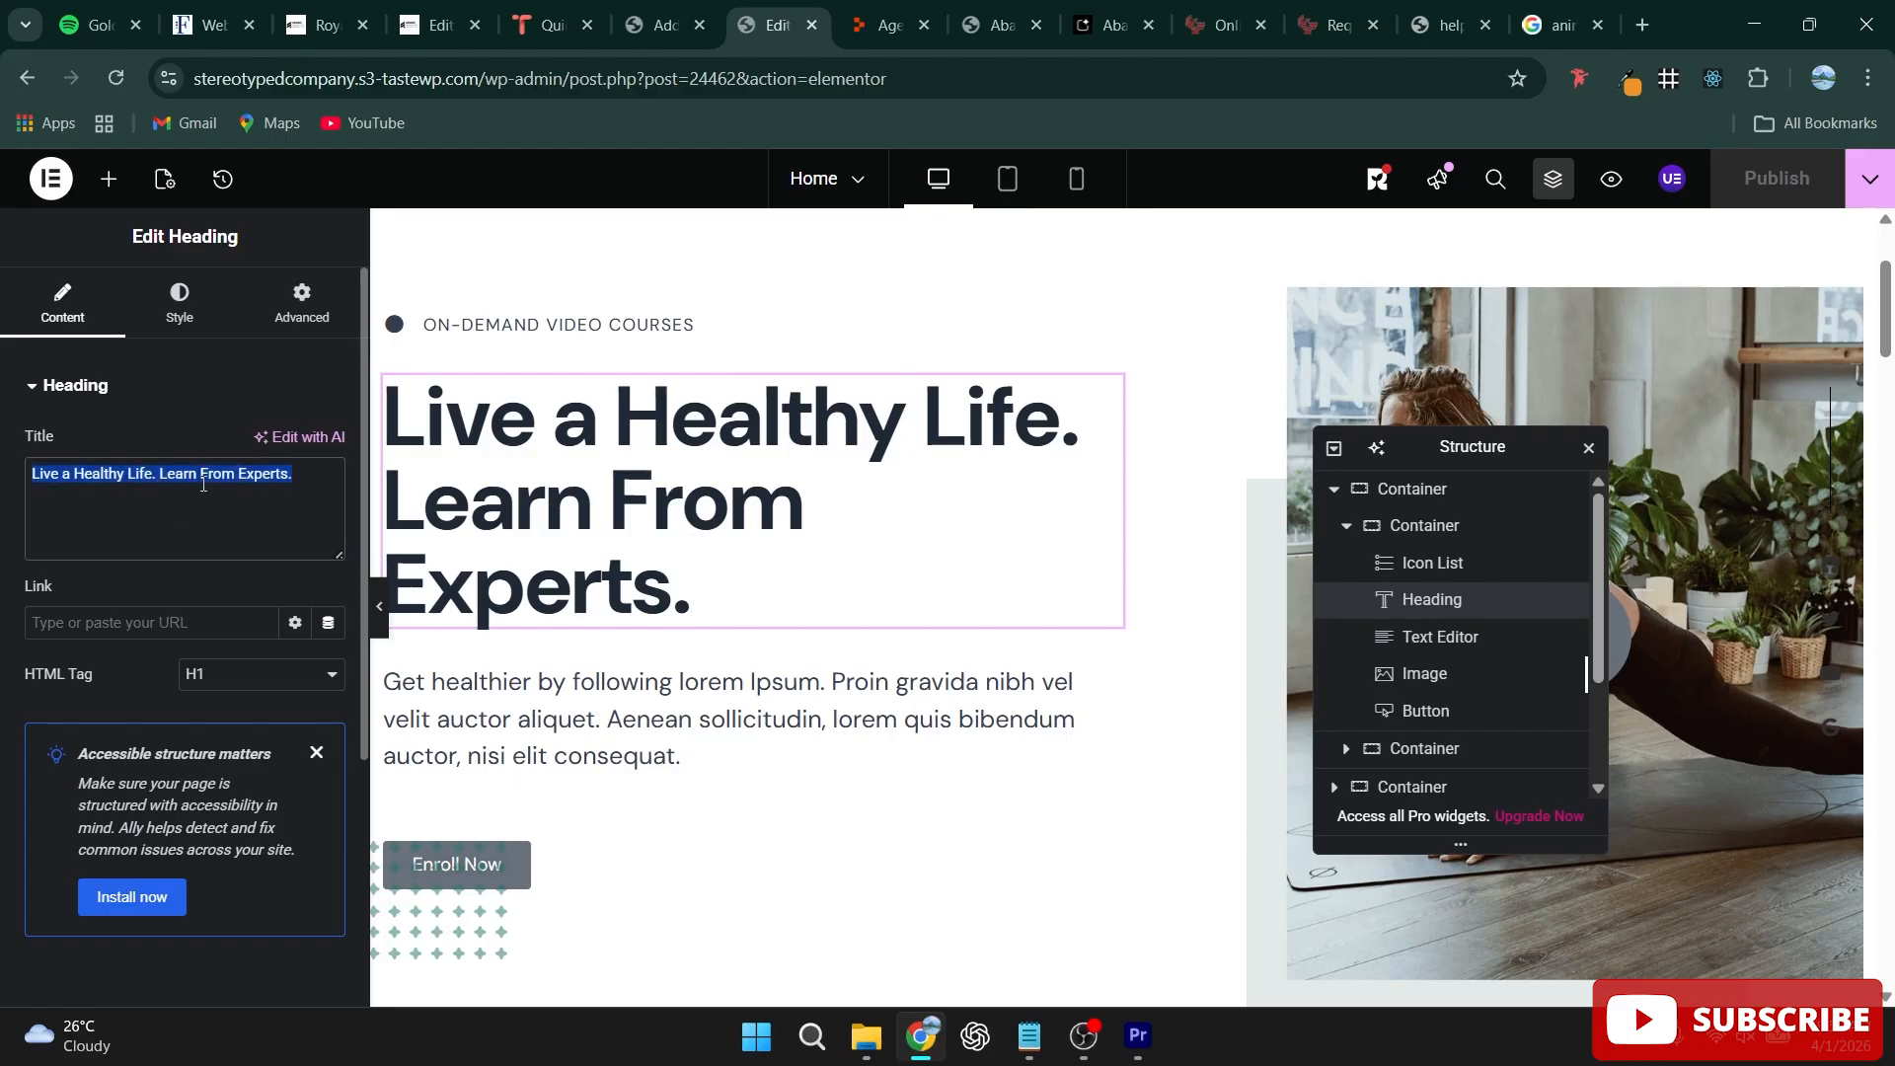
type("The hospital that cares for life and humani")
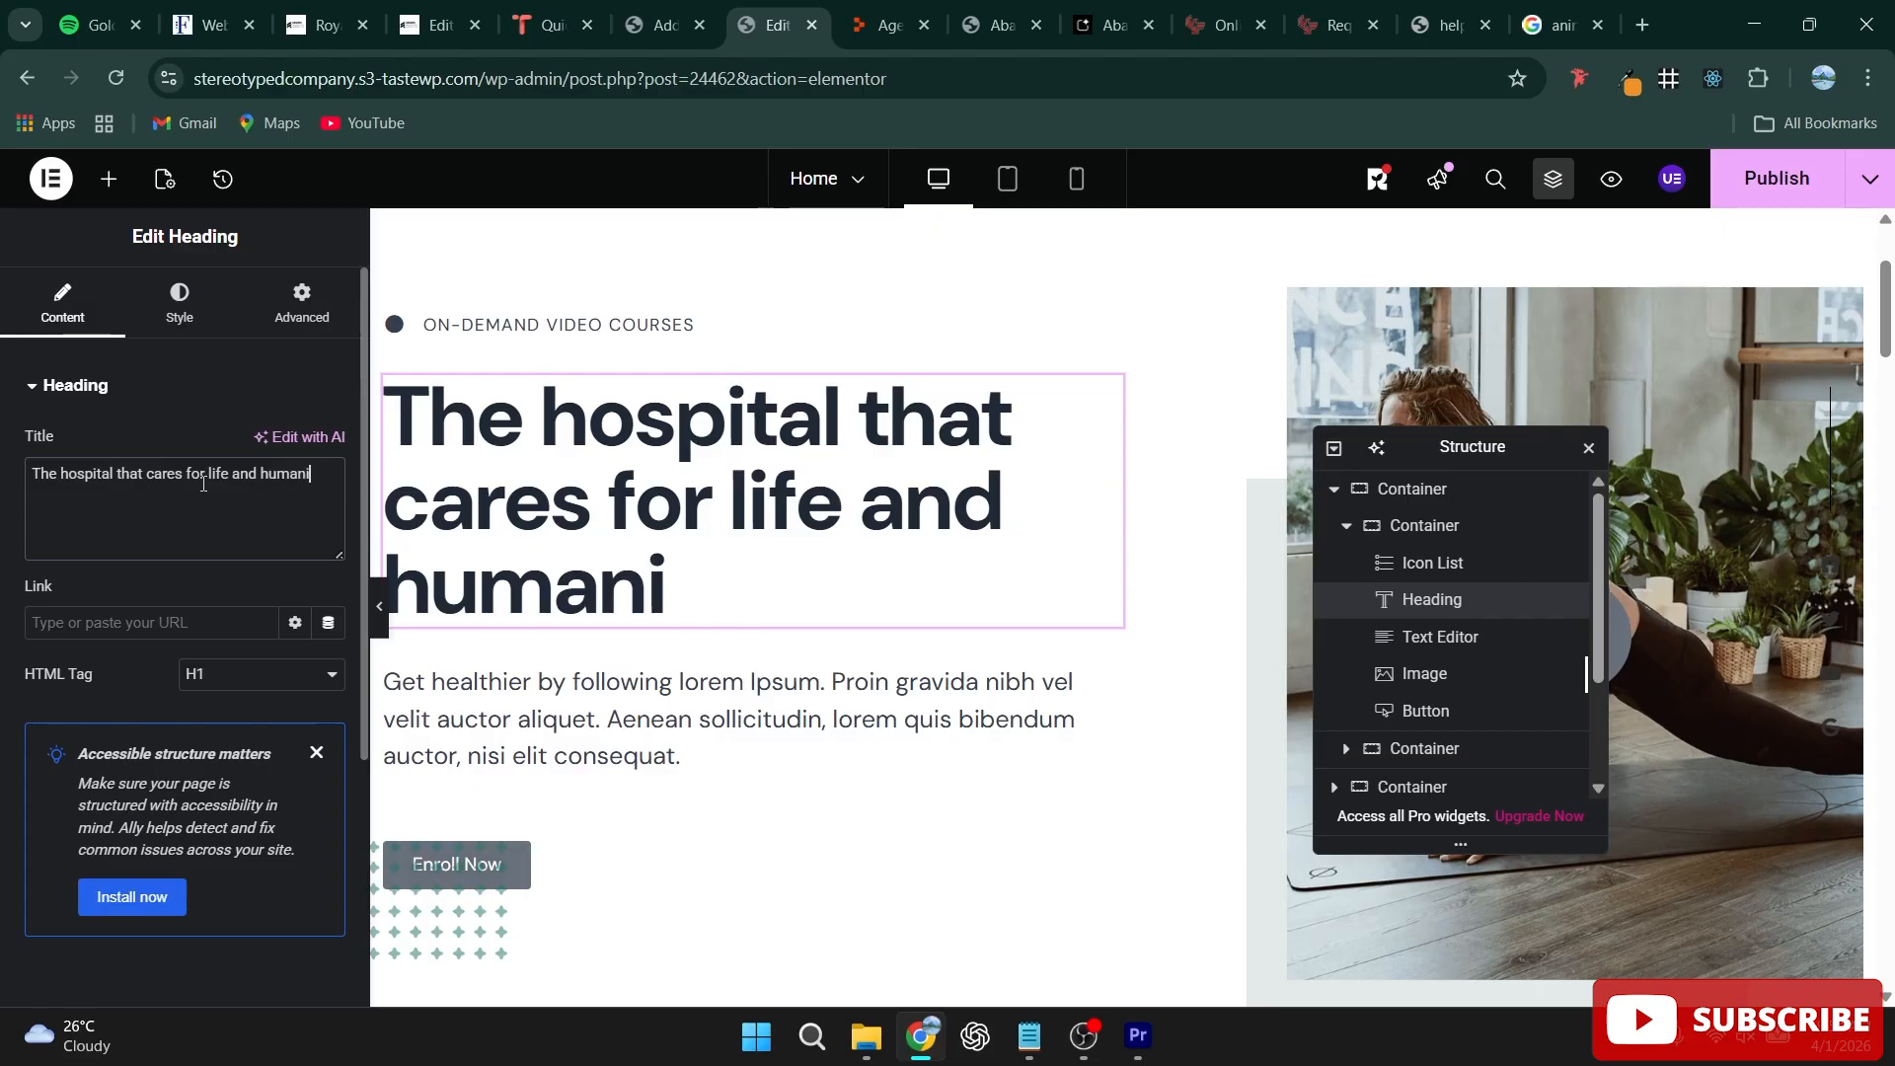
type("ty.")
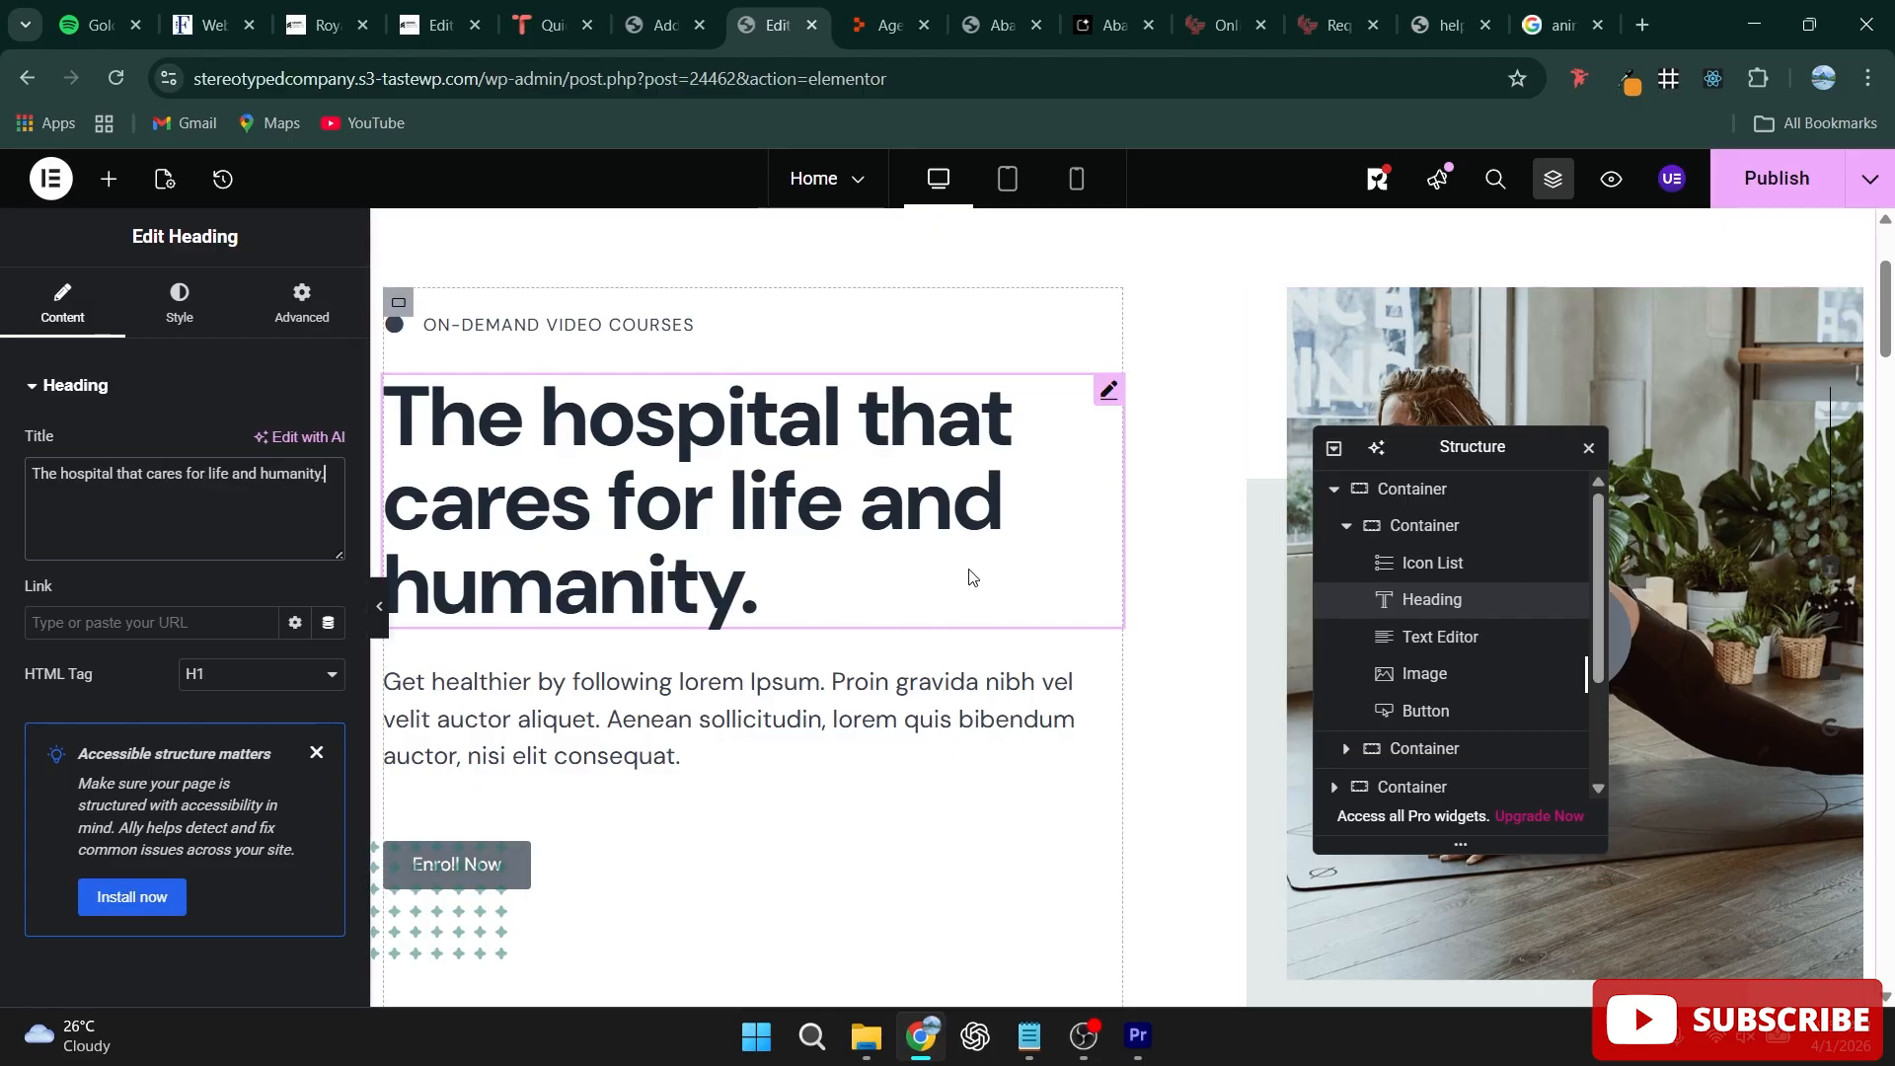
Step: Try the Solace Base global font on the hero heading and reset its typography to the default
left_click(172, 308)
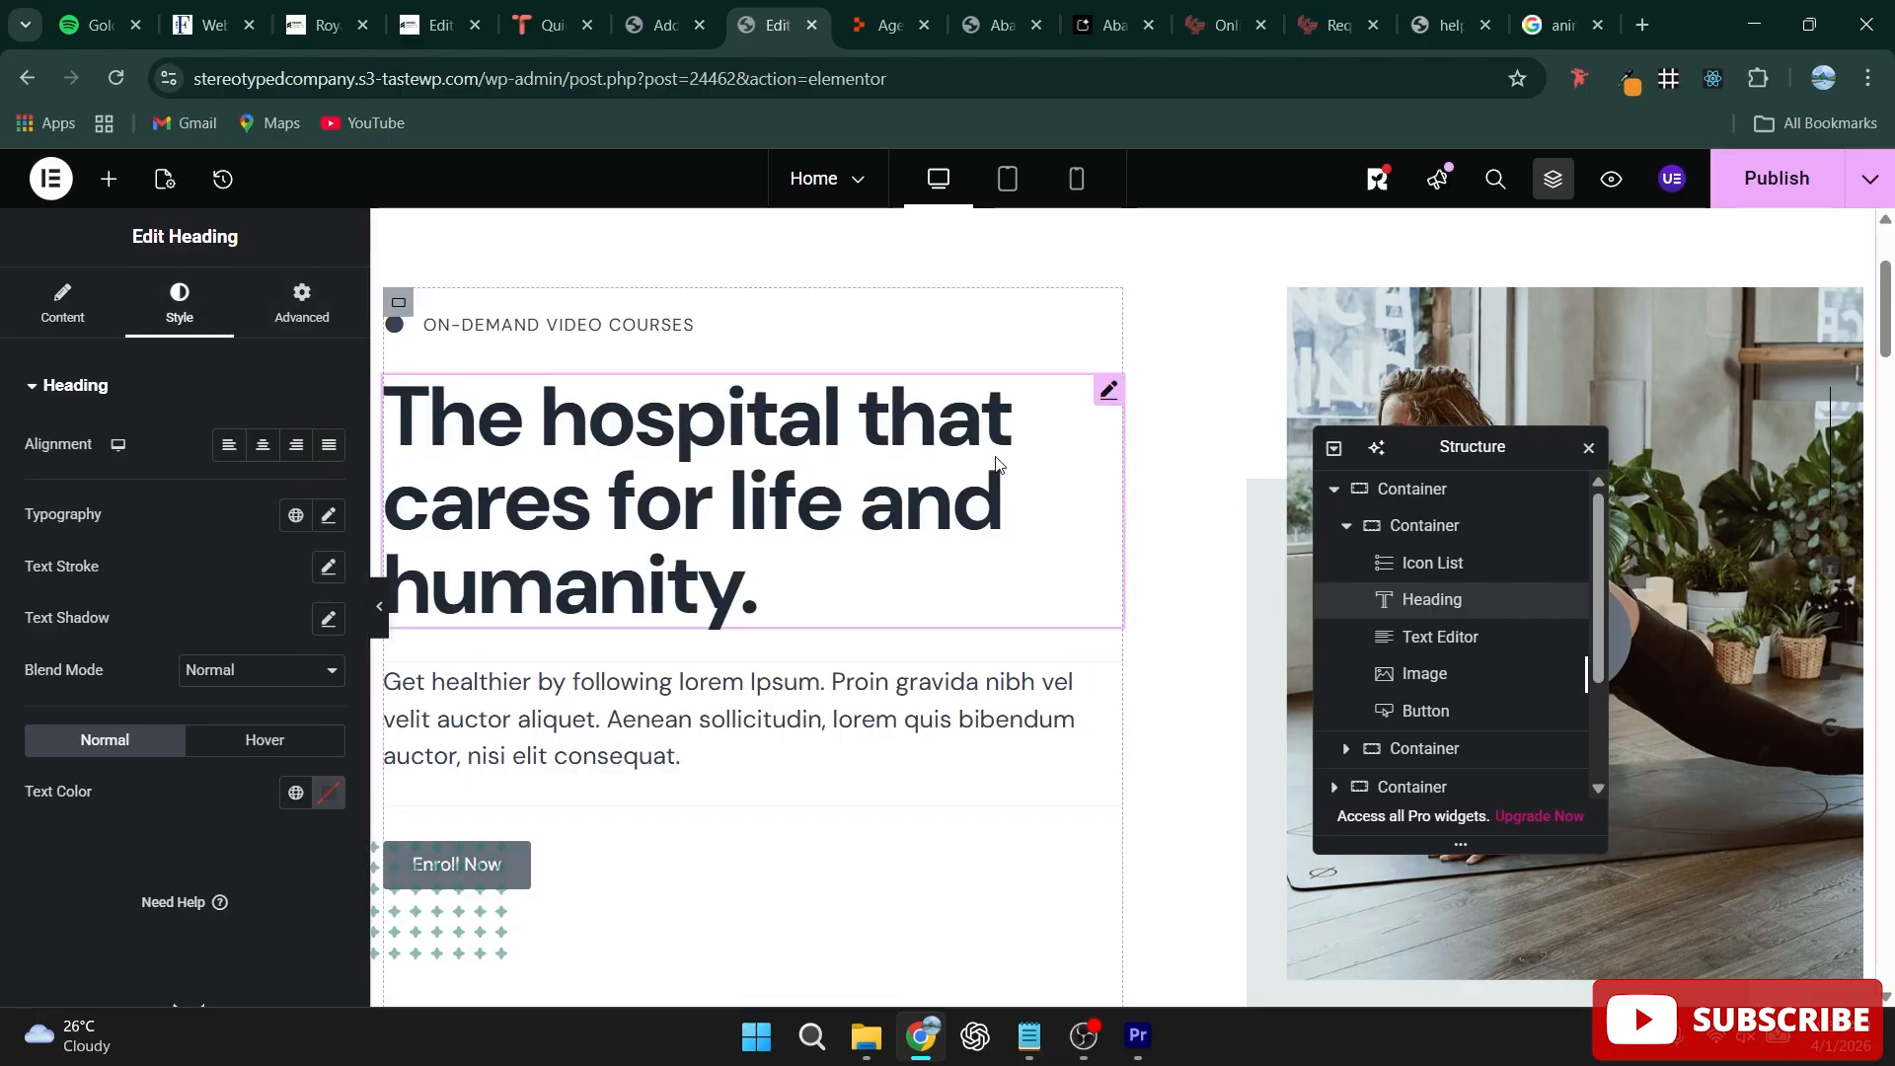
left_click(295, 515)
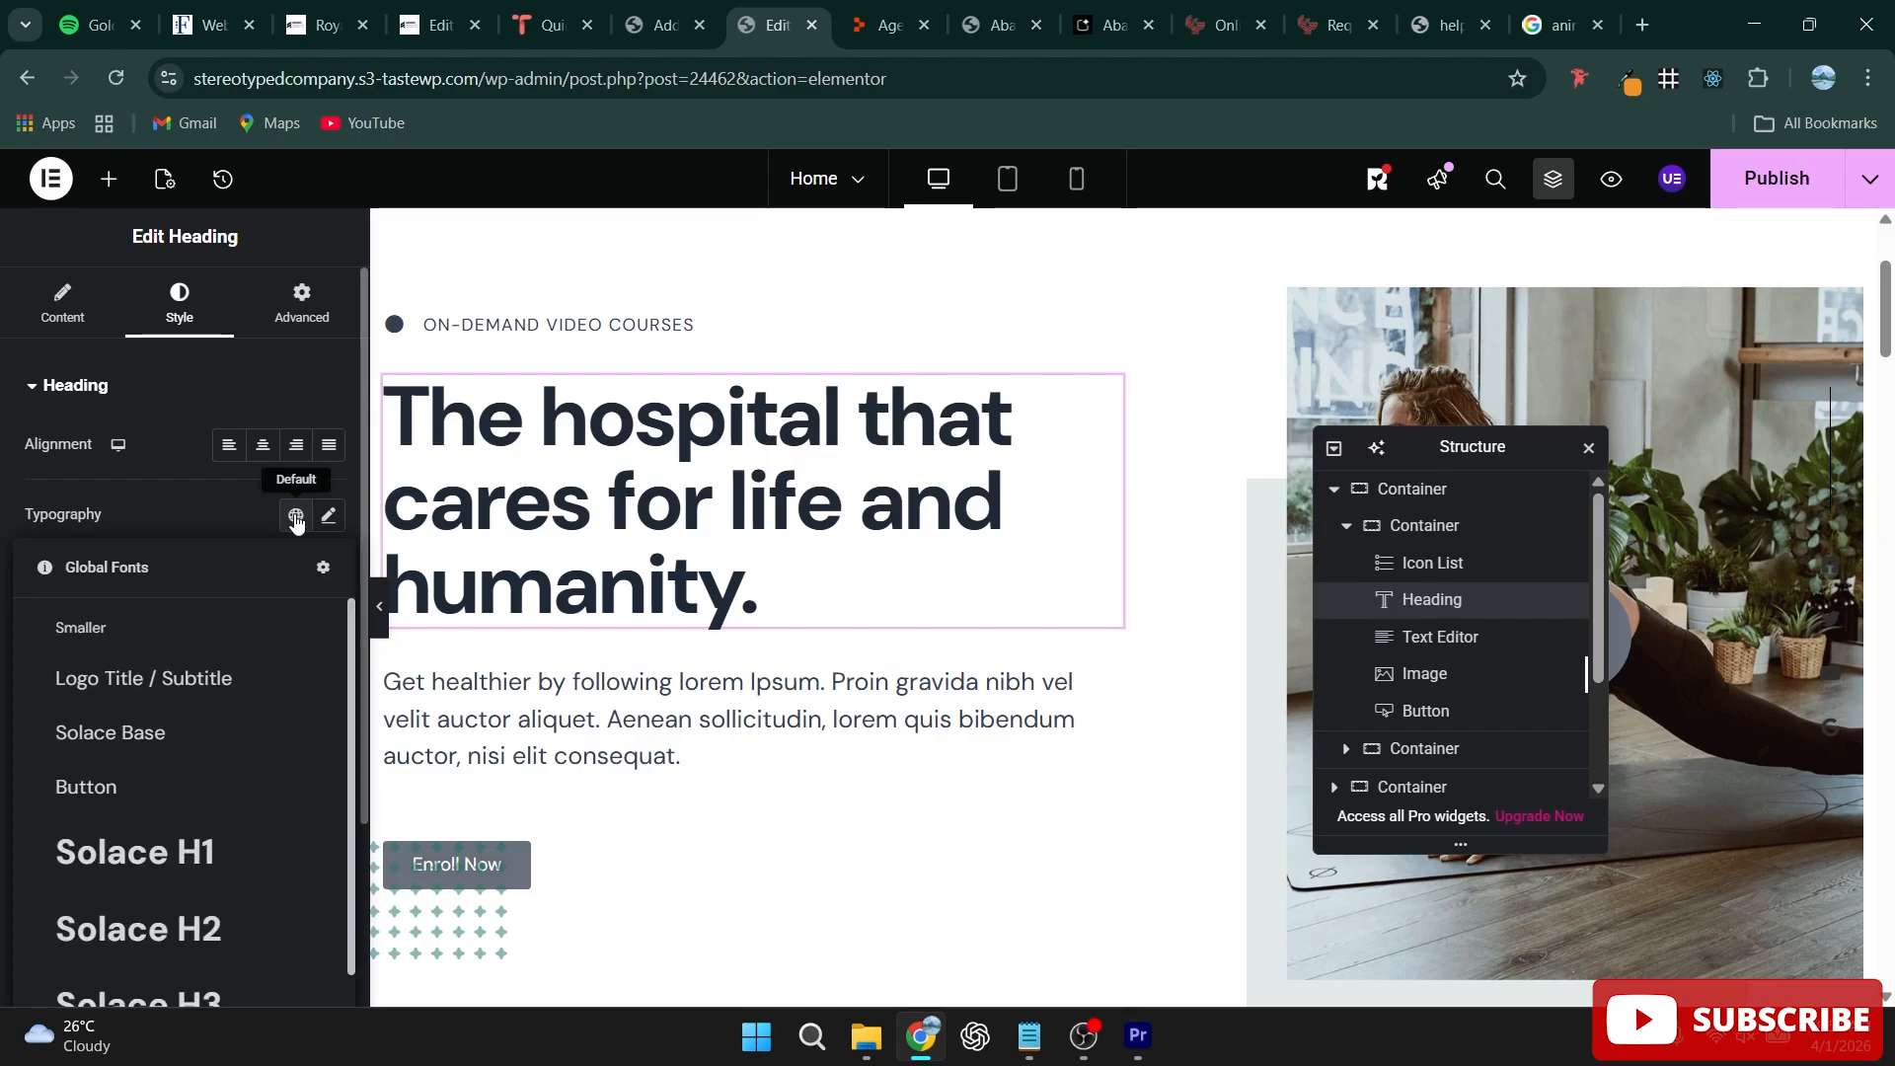
scroll(200, 858, "down", 2)
scroll(198, 848, "up", 2)
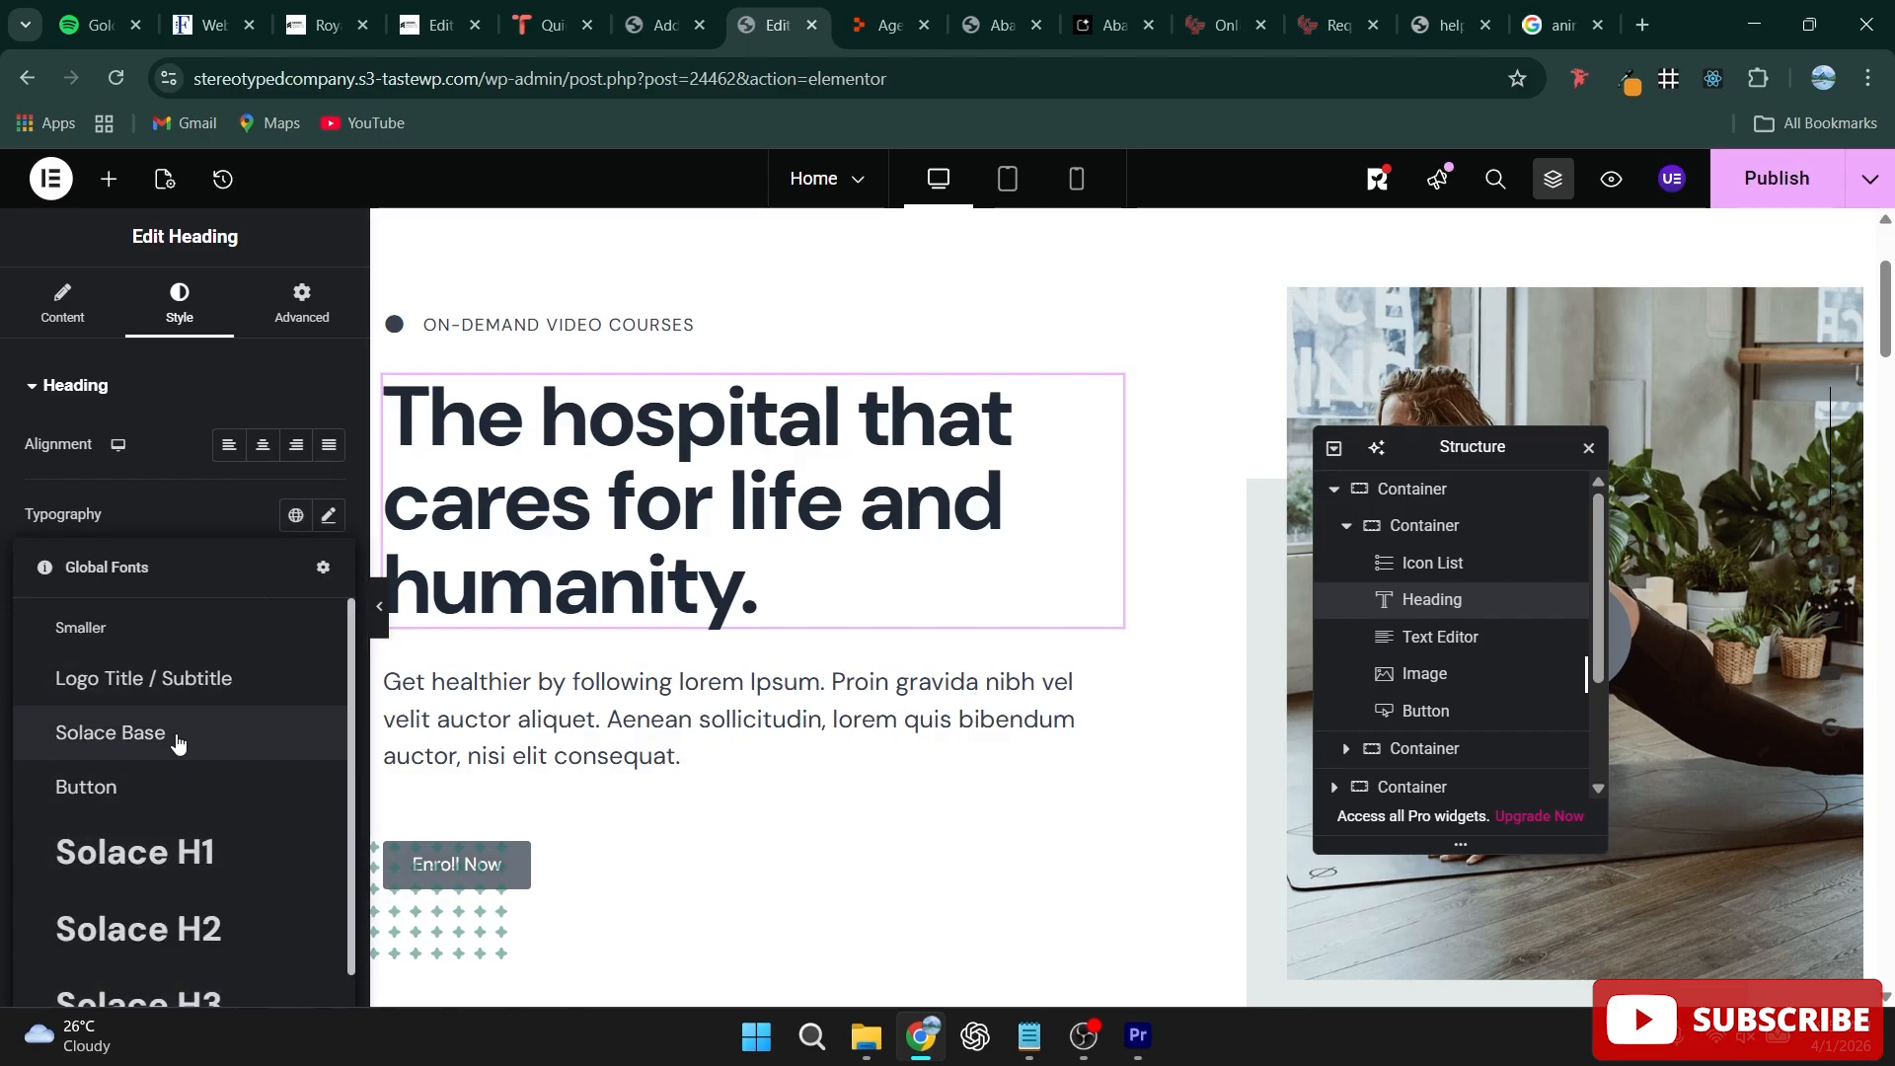
left_click(177, 742)
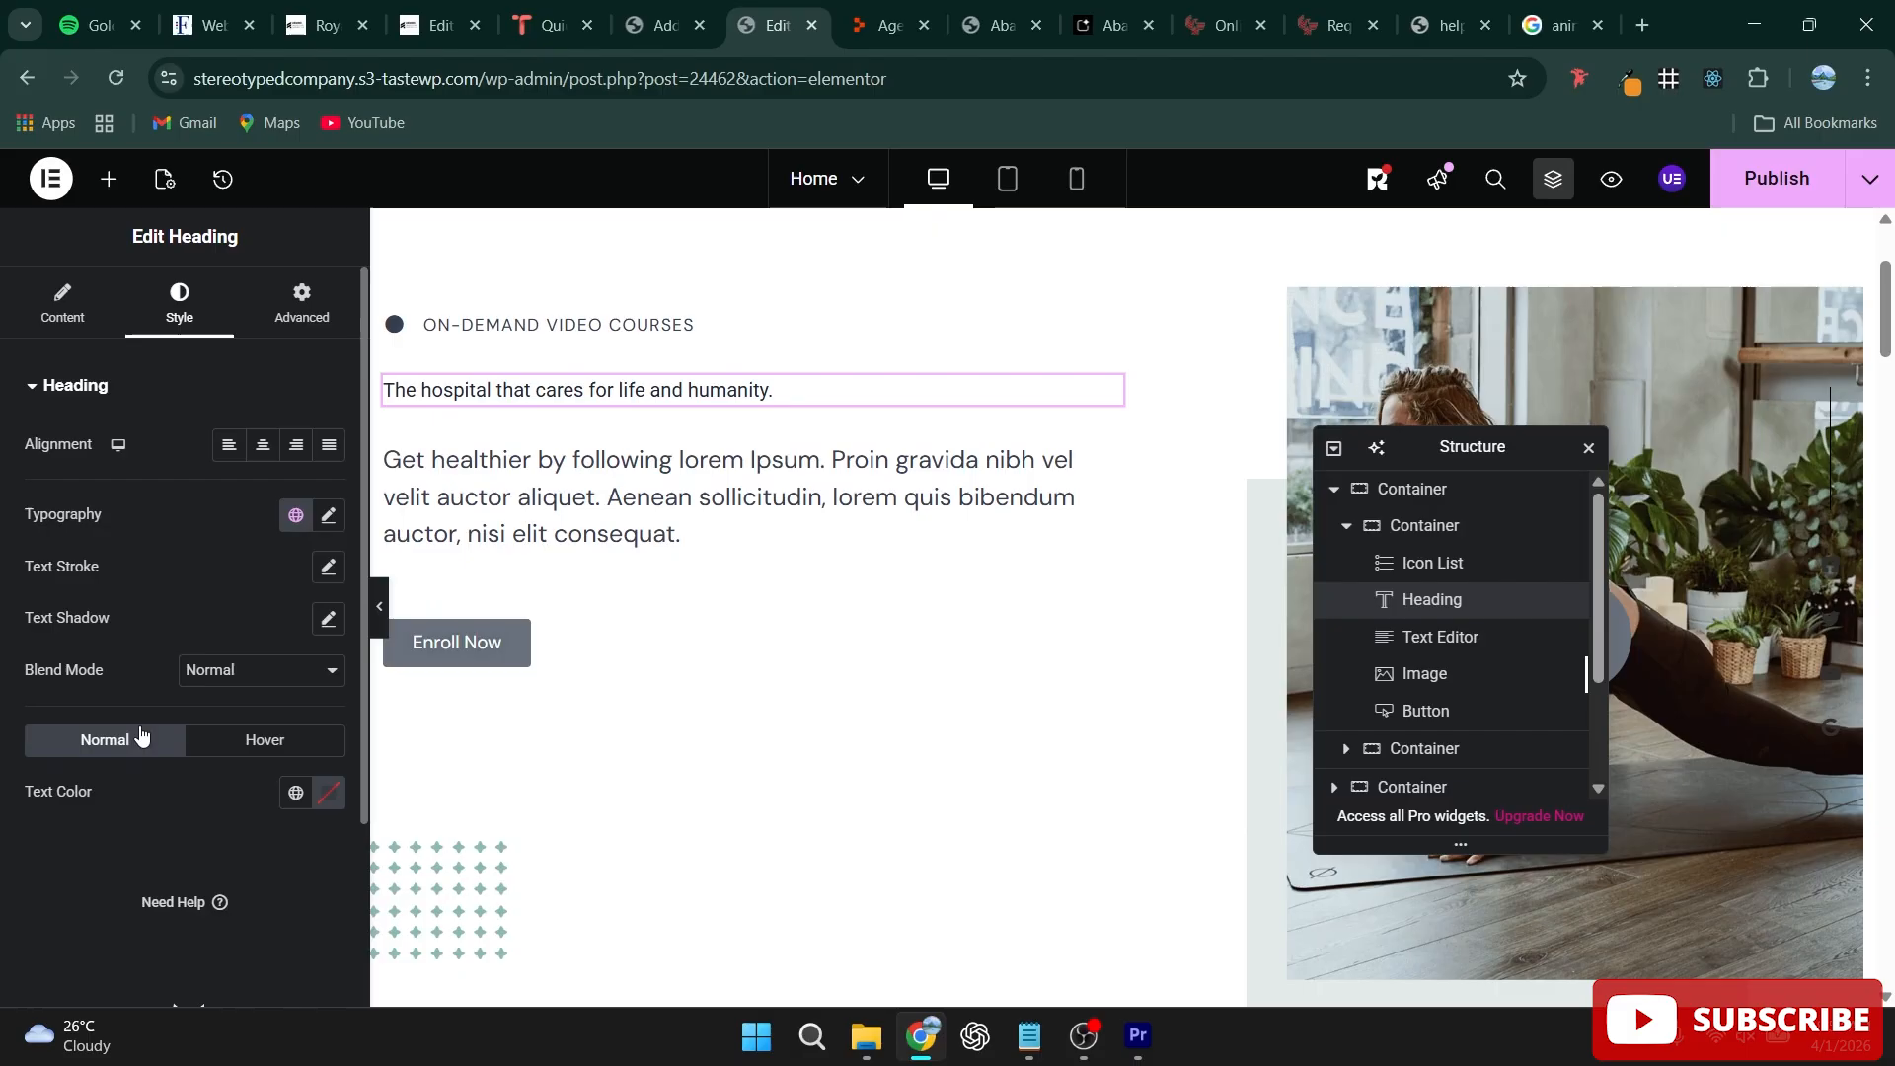
left_click(330, 515)
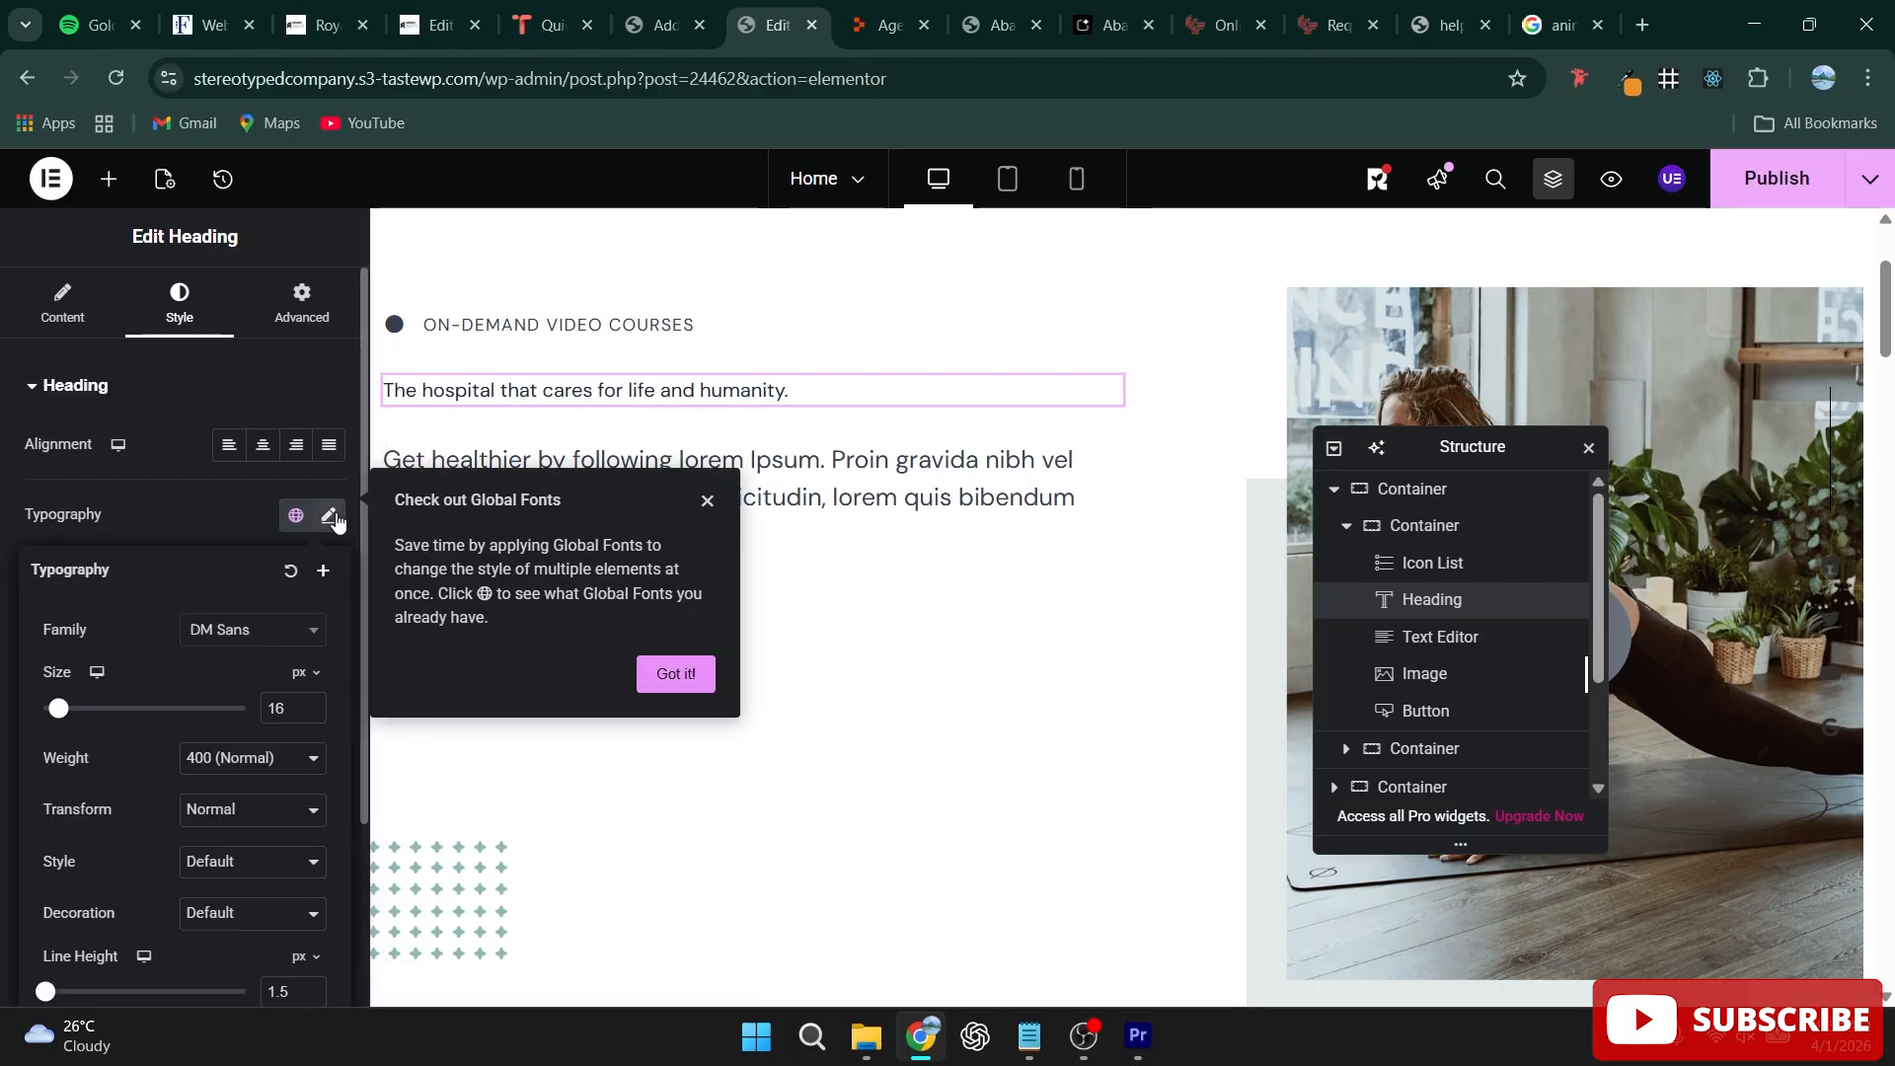
left_click(286, 578)
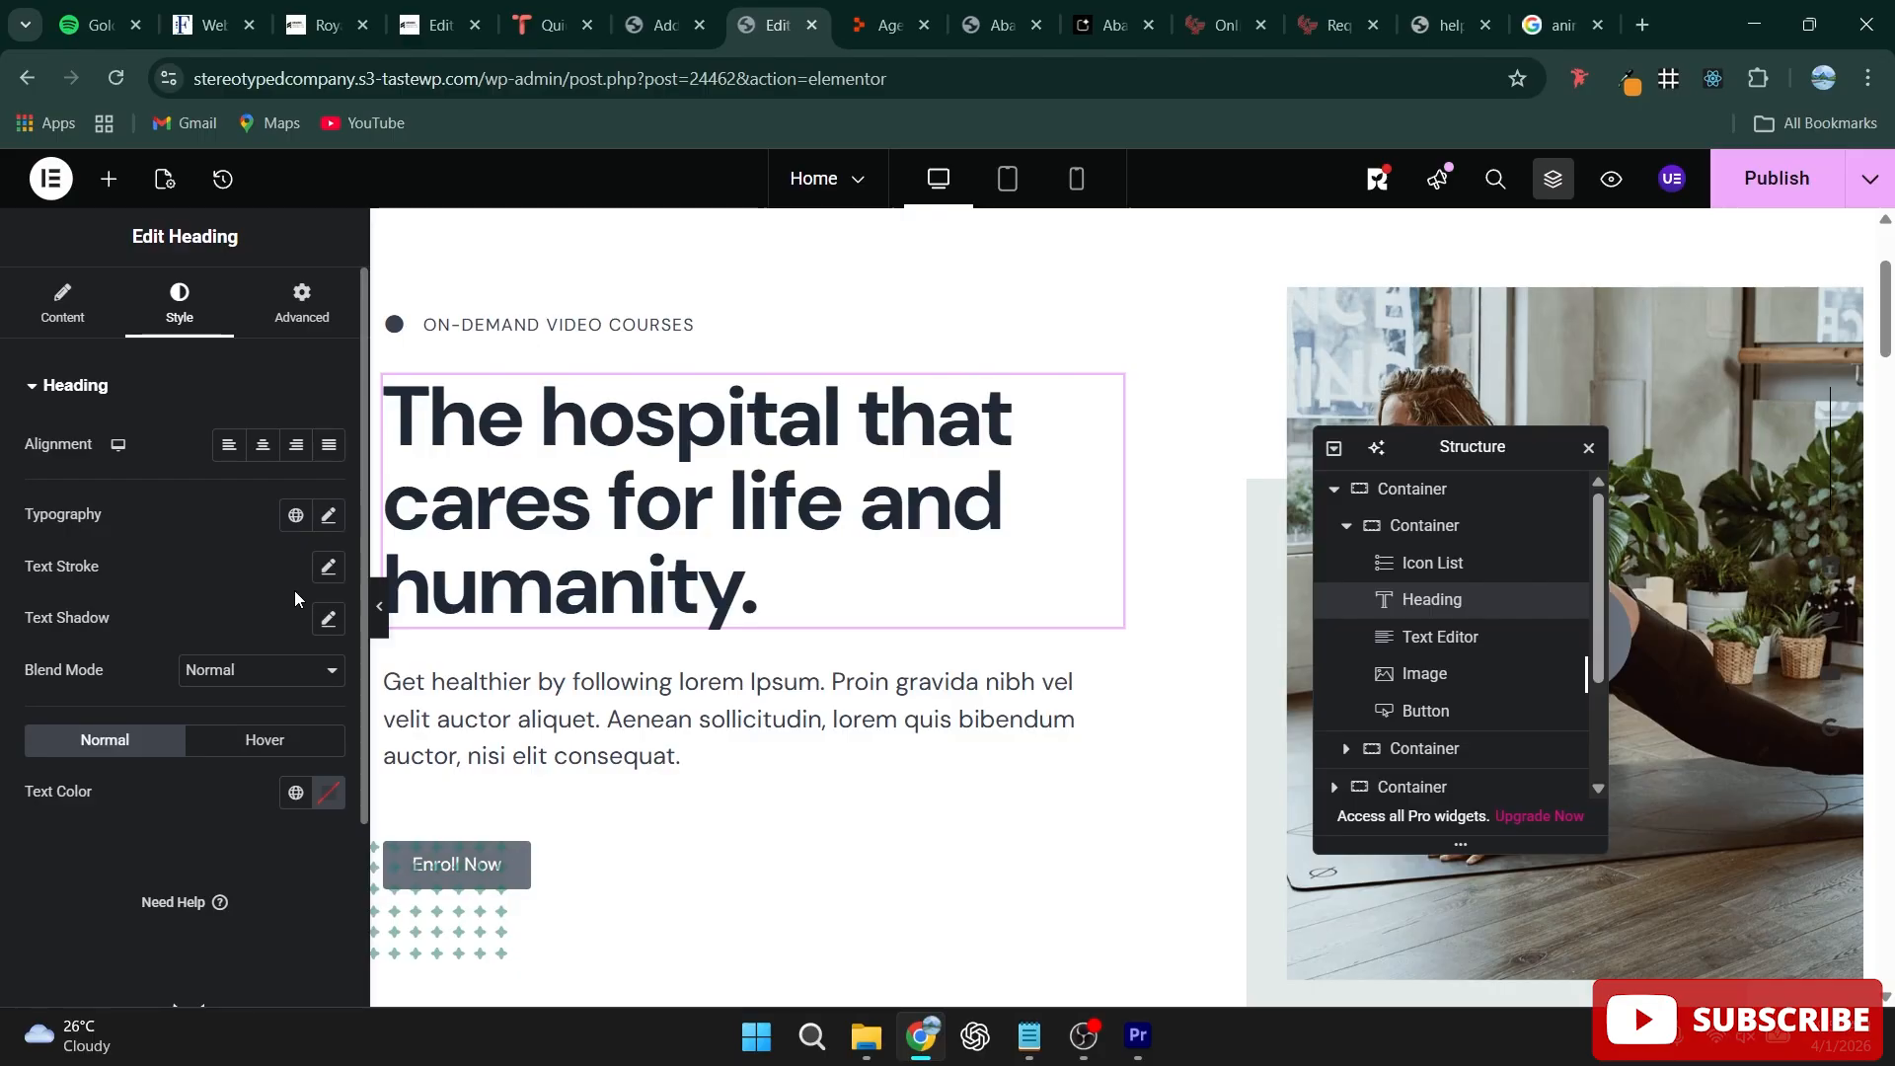
Step: Step back through the heading edits in the history to Editing Started and restore the latest version
left_click(223, 178)
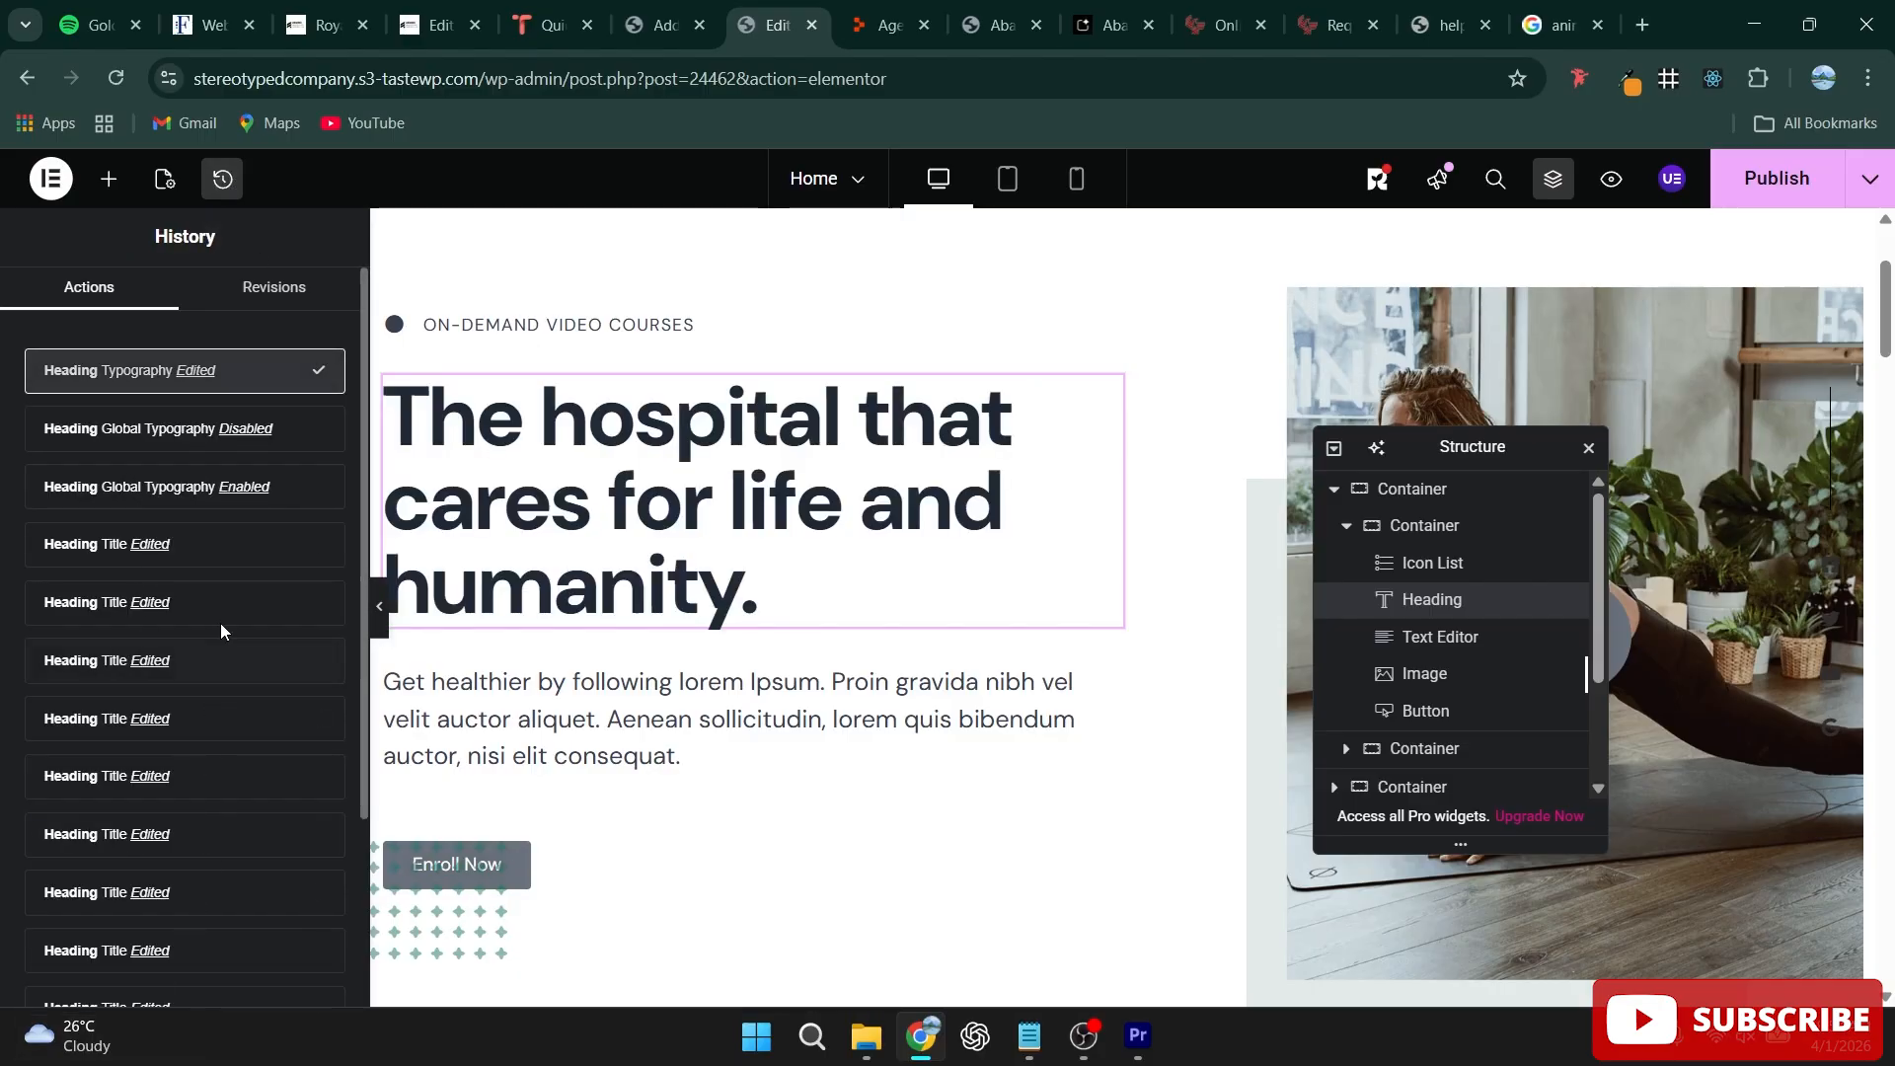
scroll(115, 841, "down", 3)
scroll(109, 842, "up", 3)
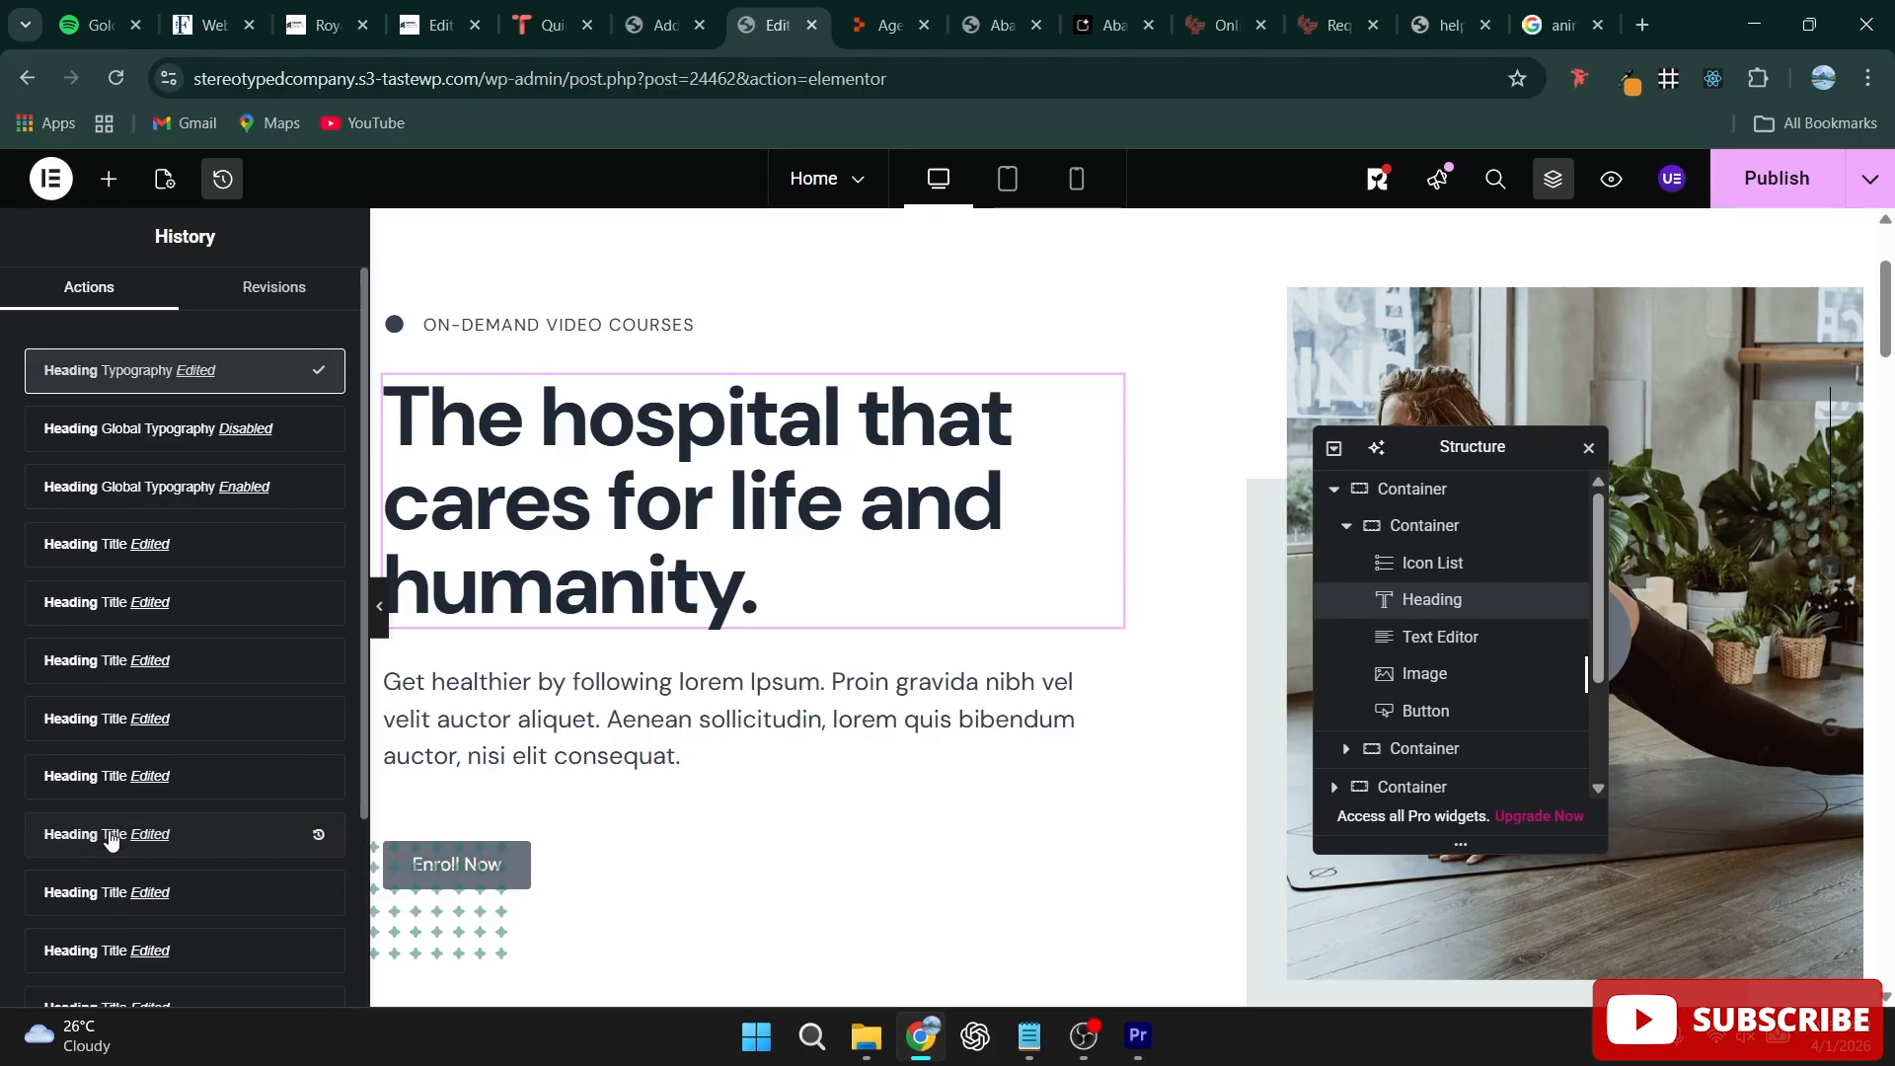
left_click(126, 660)
left_click(202, 837)
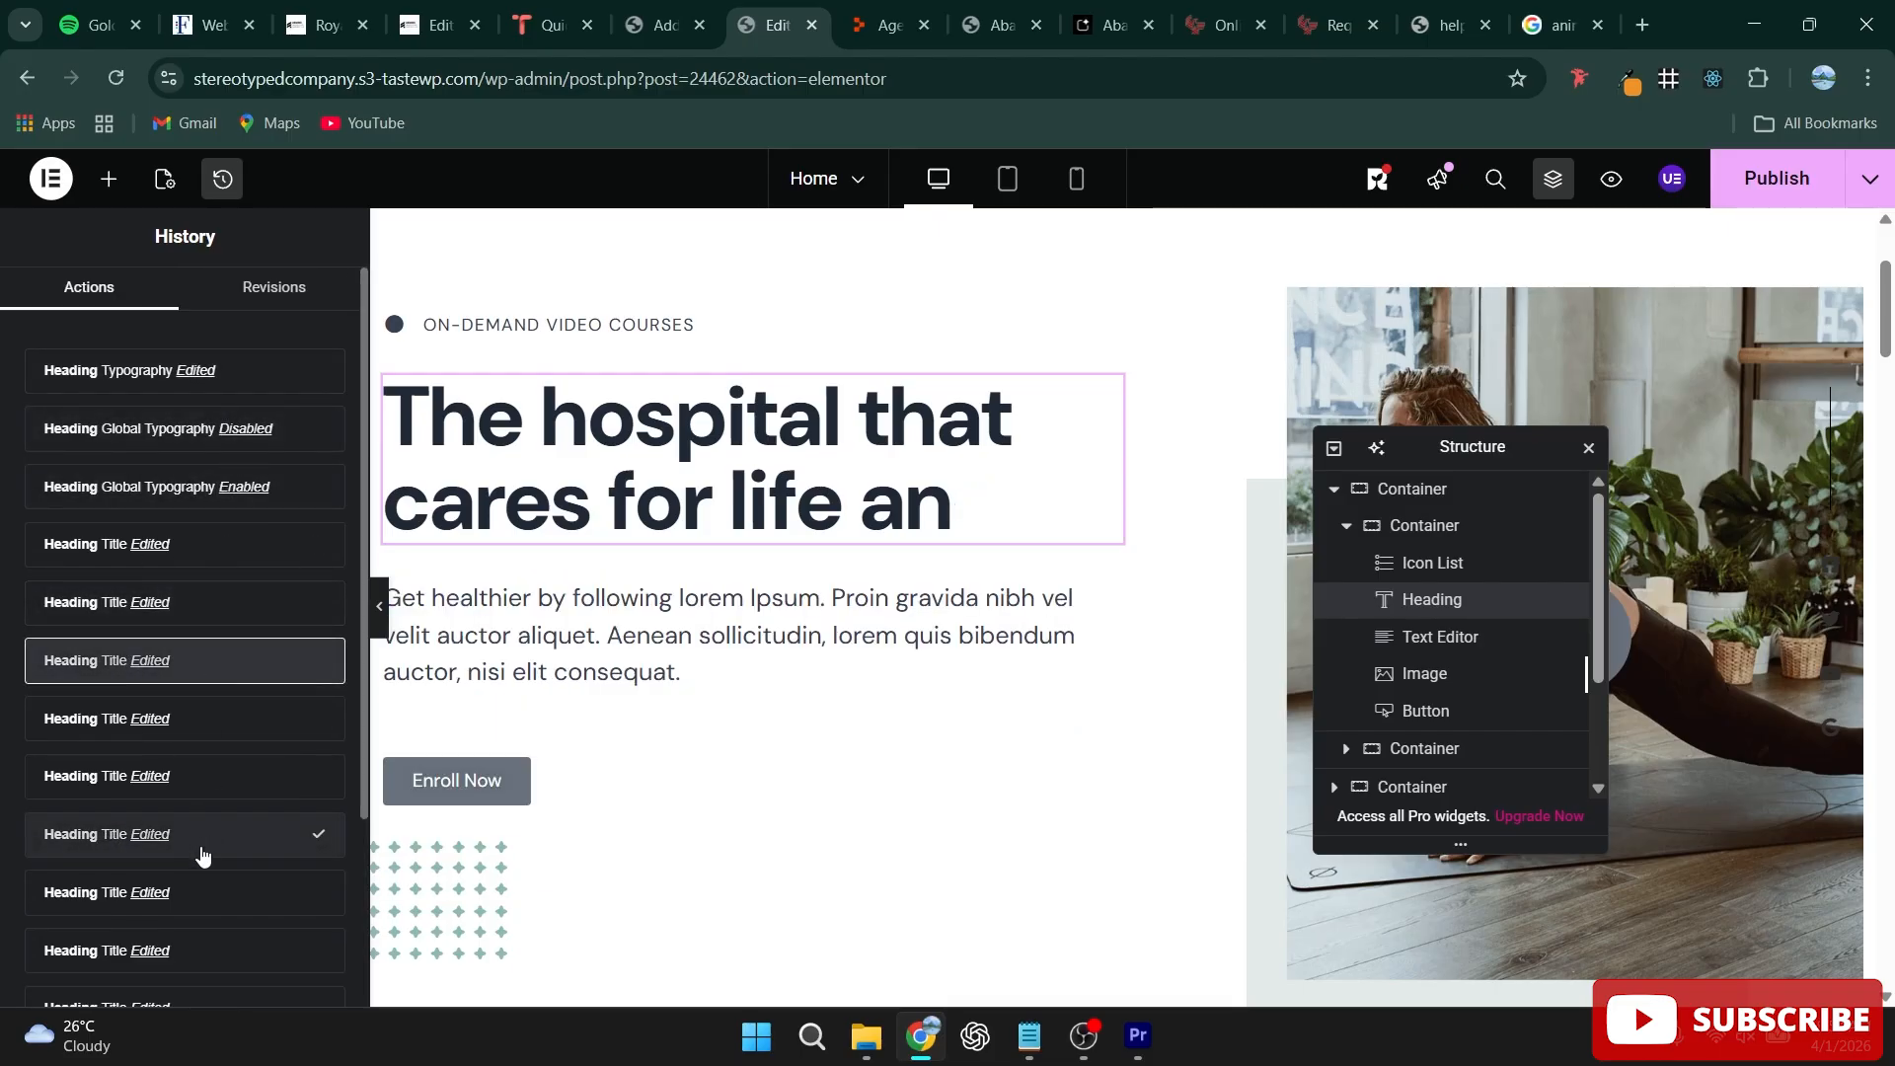
left_click(177, 942)
scroll(174, 938, "down", 3)
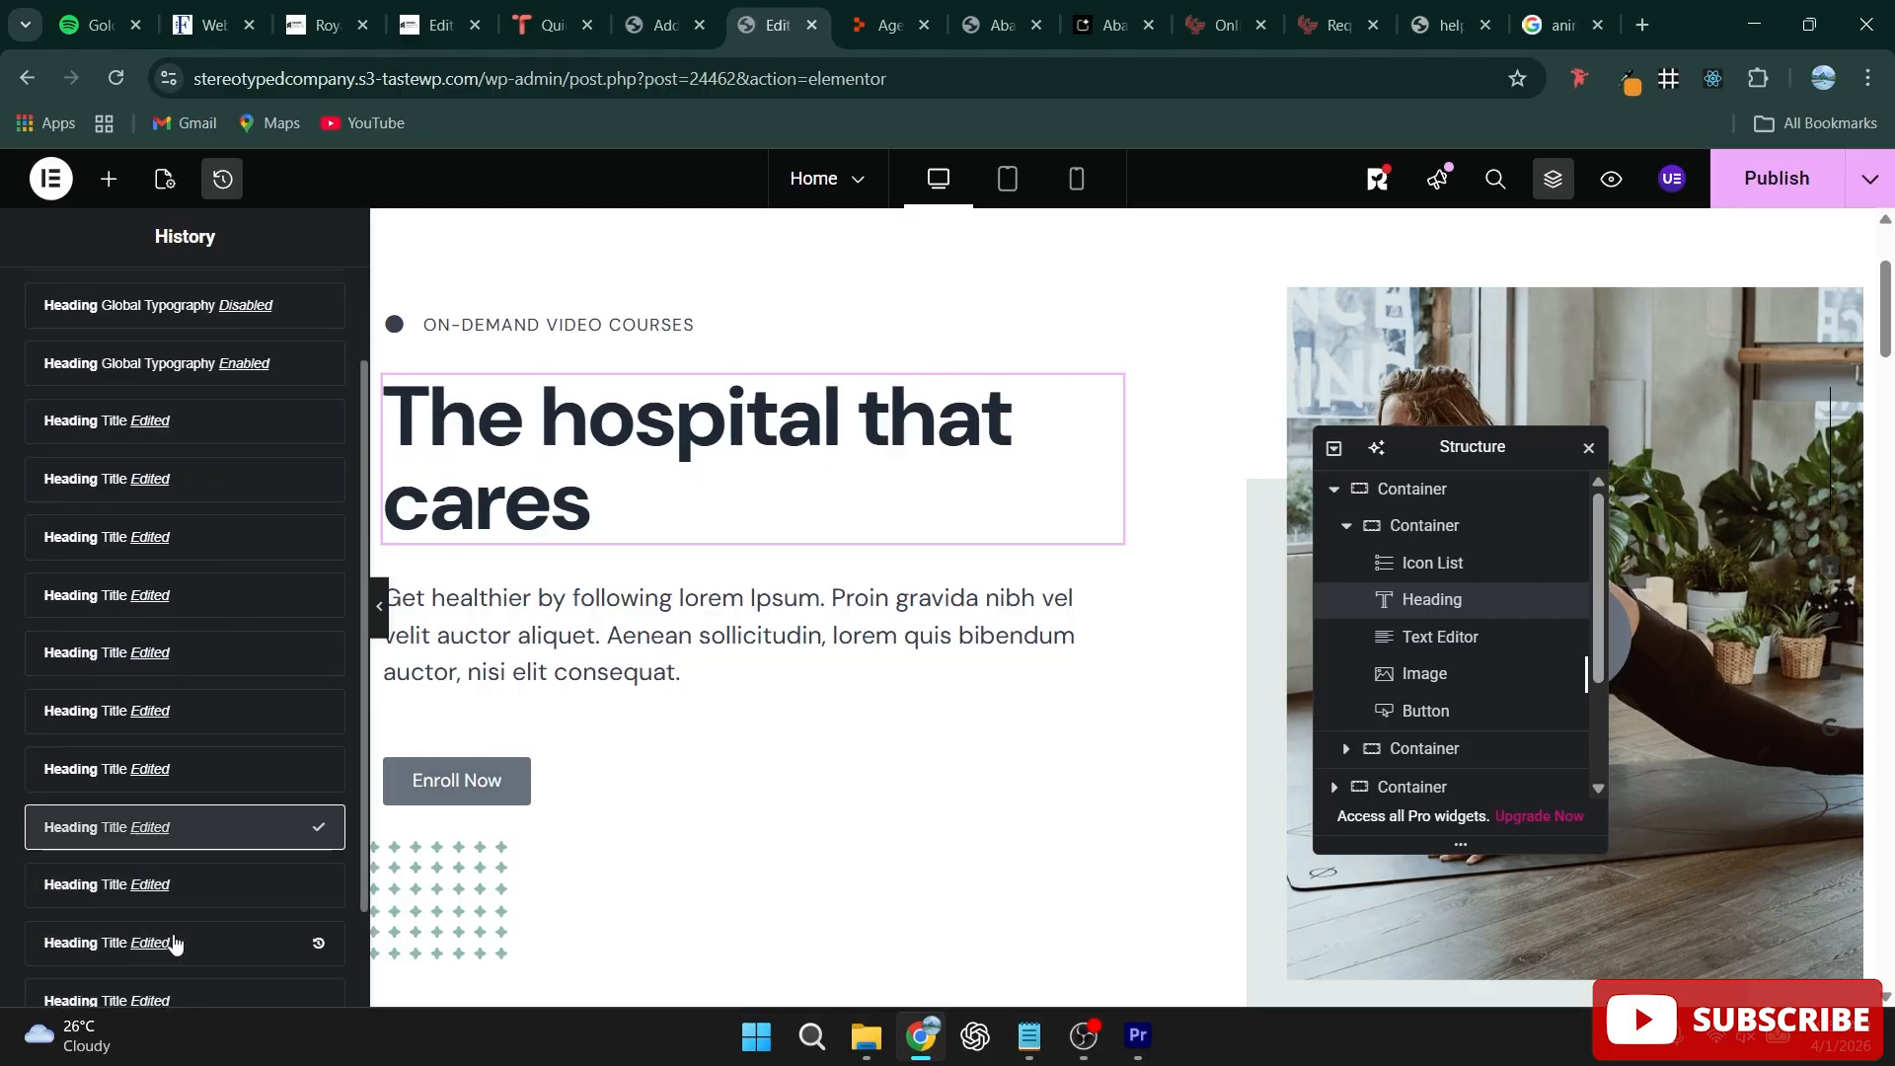
left_click(170, 939)
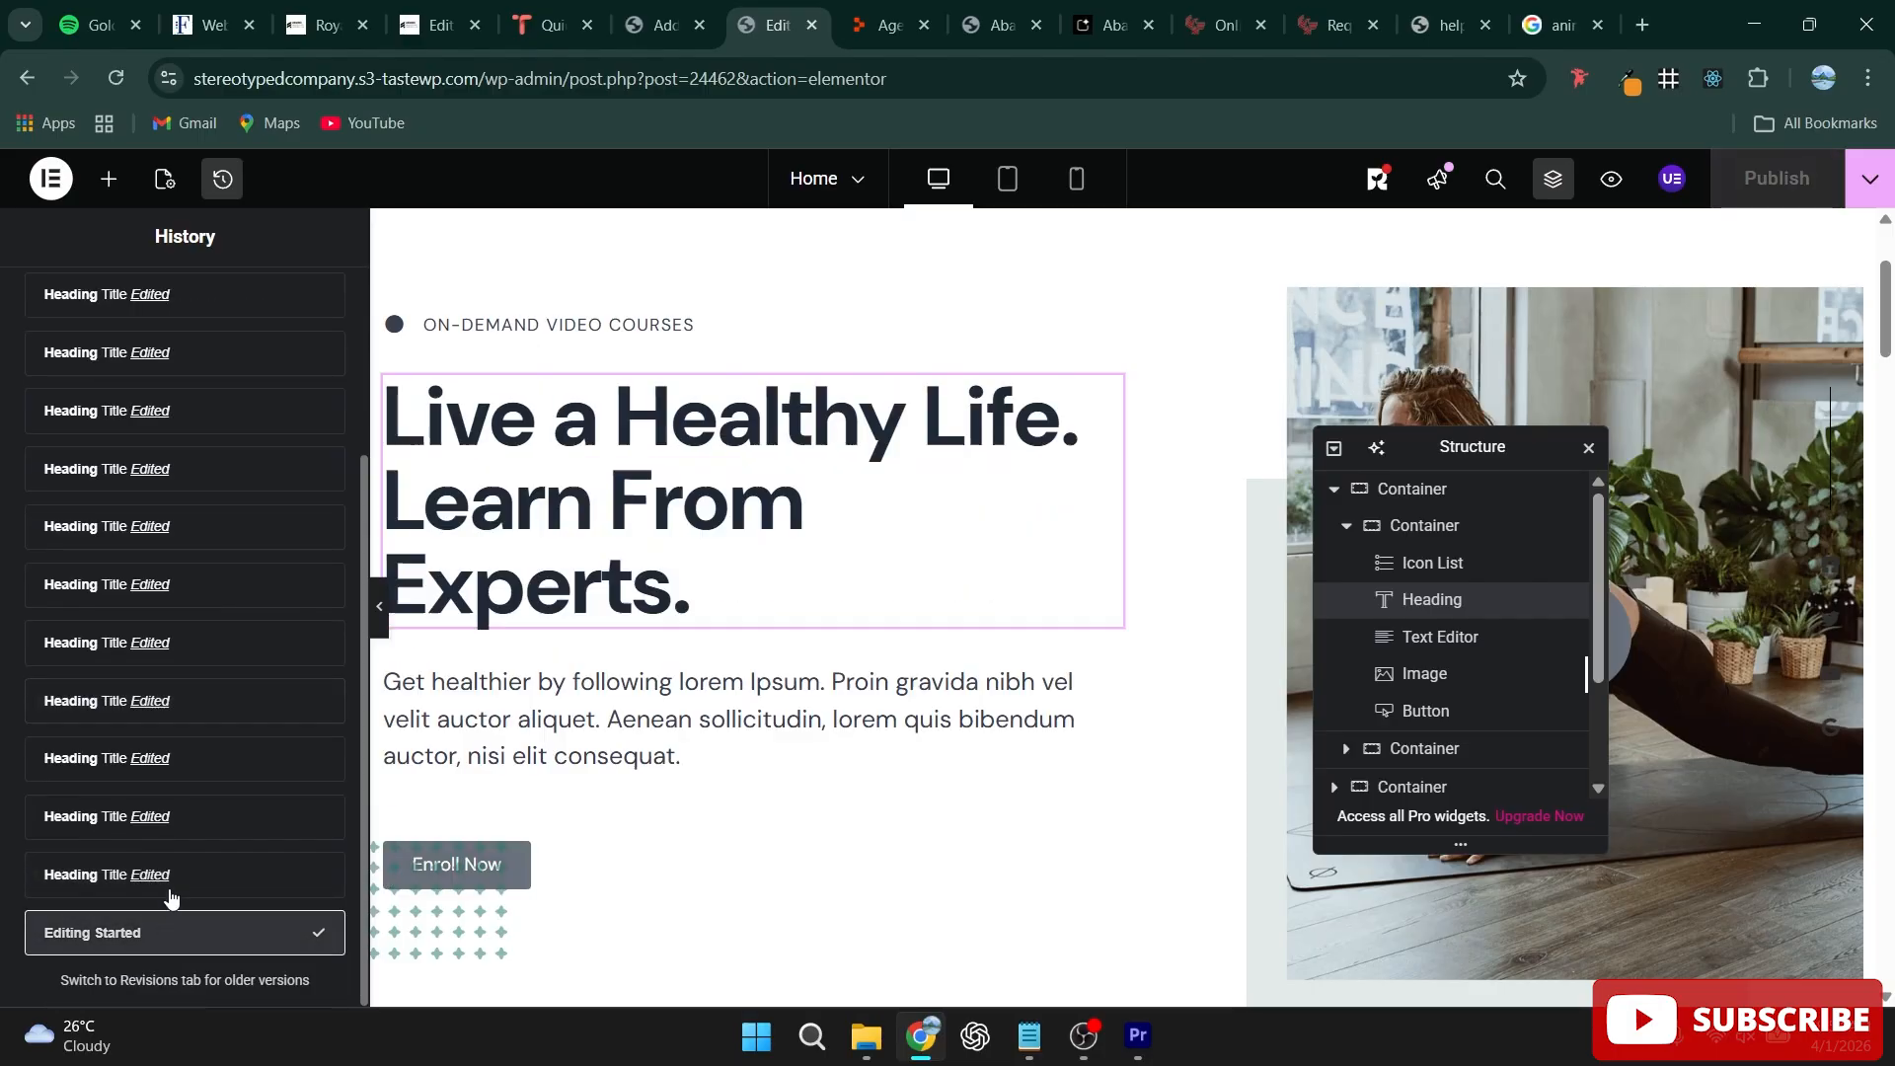
scroll(189, 765, "up", 2)
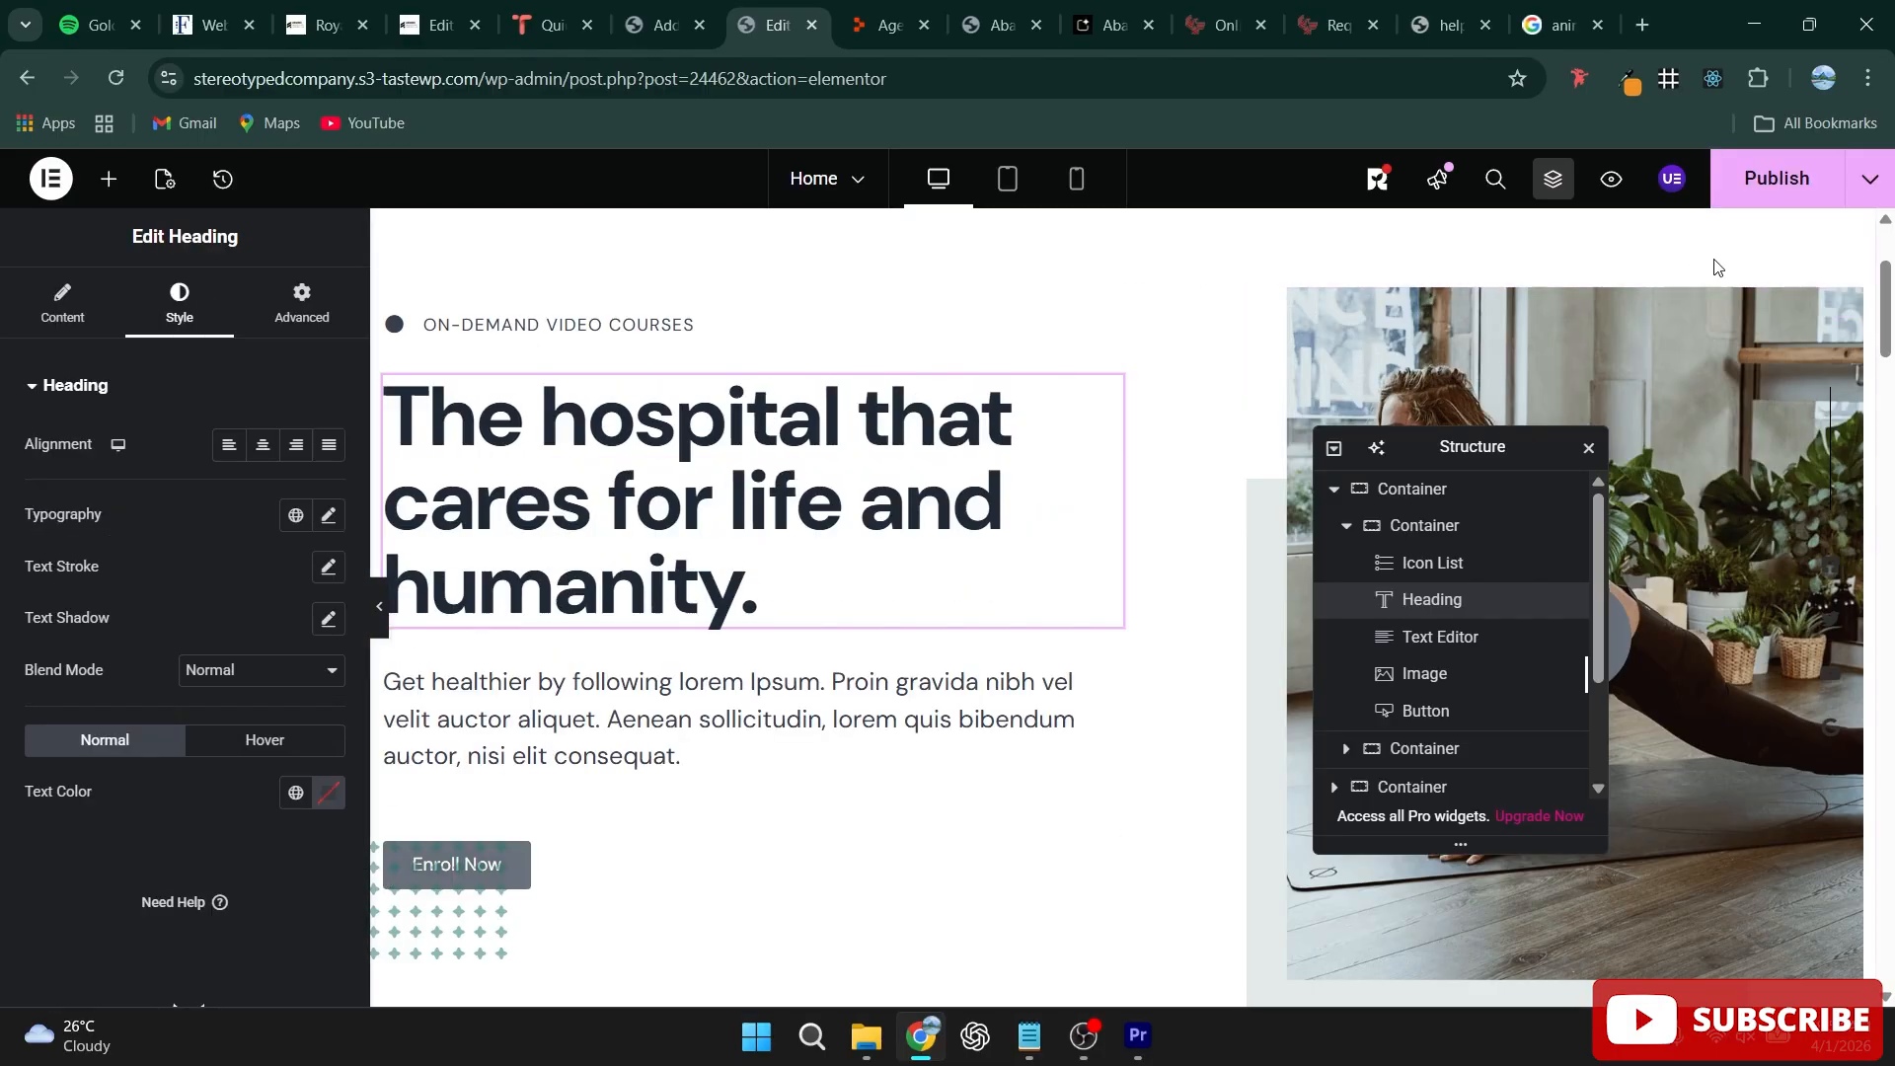
Step: Publish the homepage with the new hero heading
left_click(1776, 179)
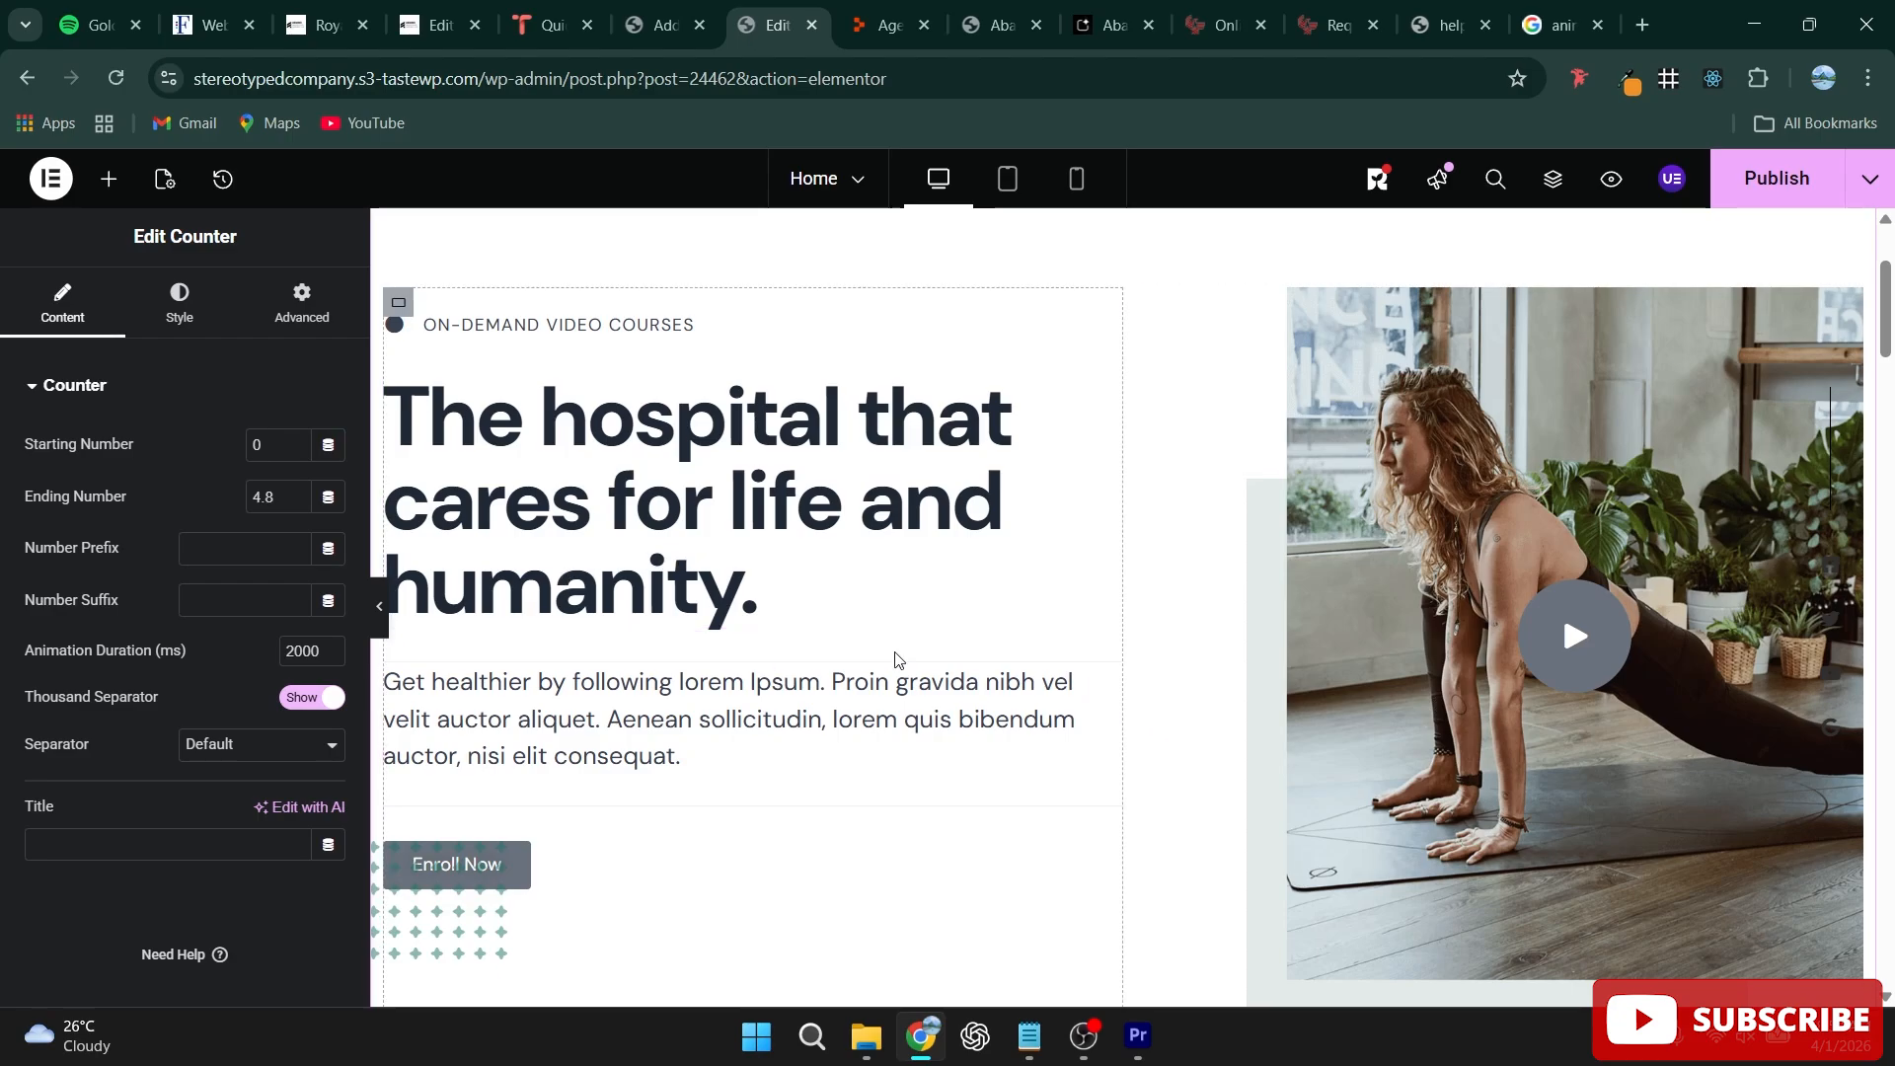
scroll(881, 741, "down", 3)
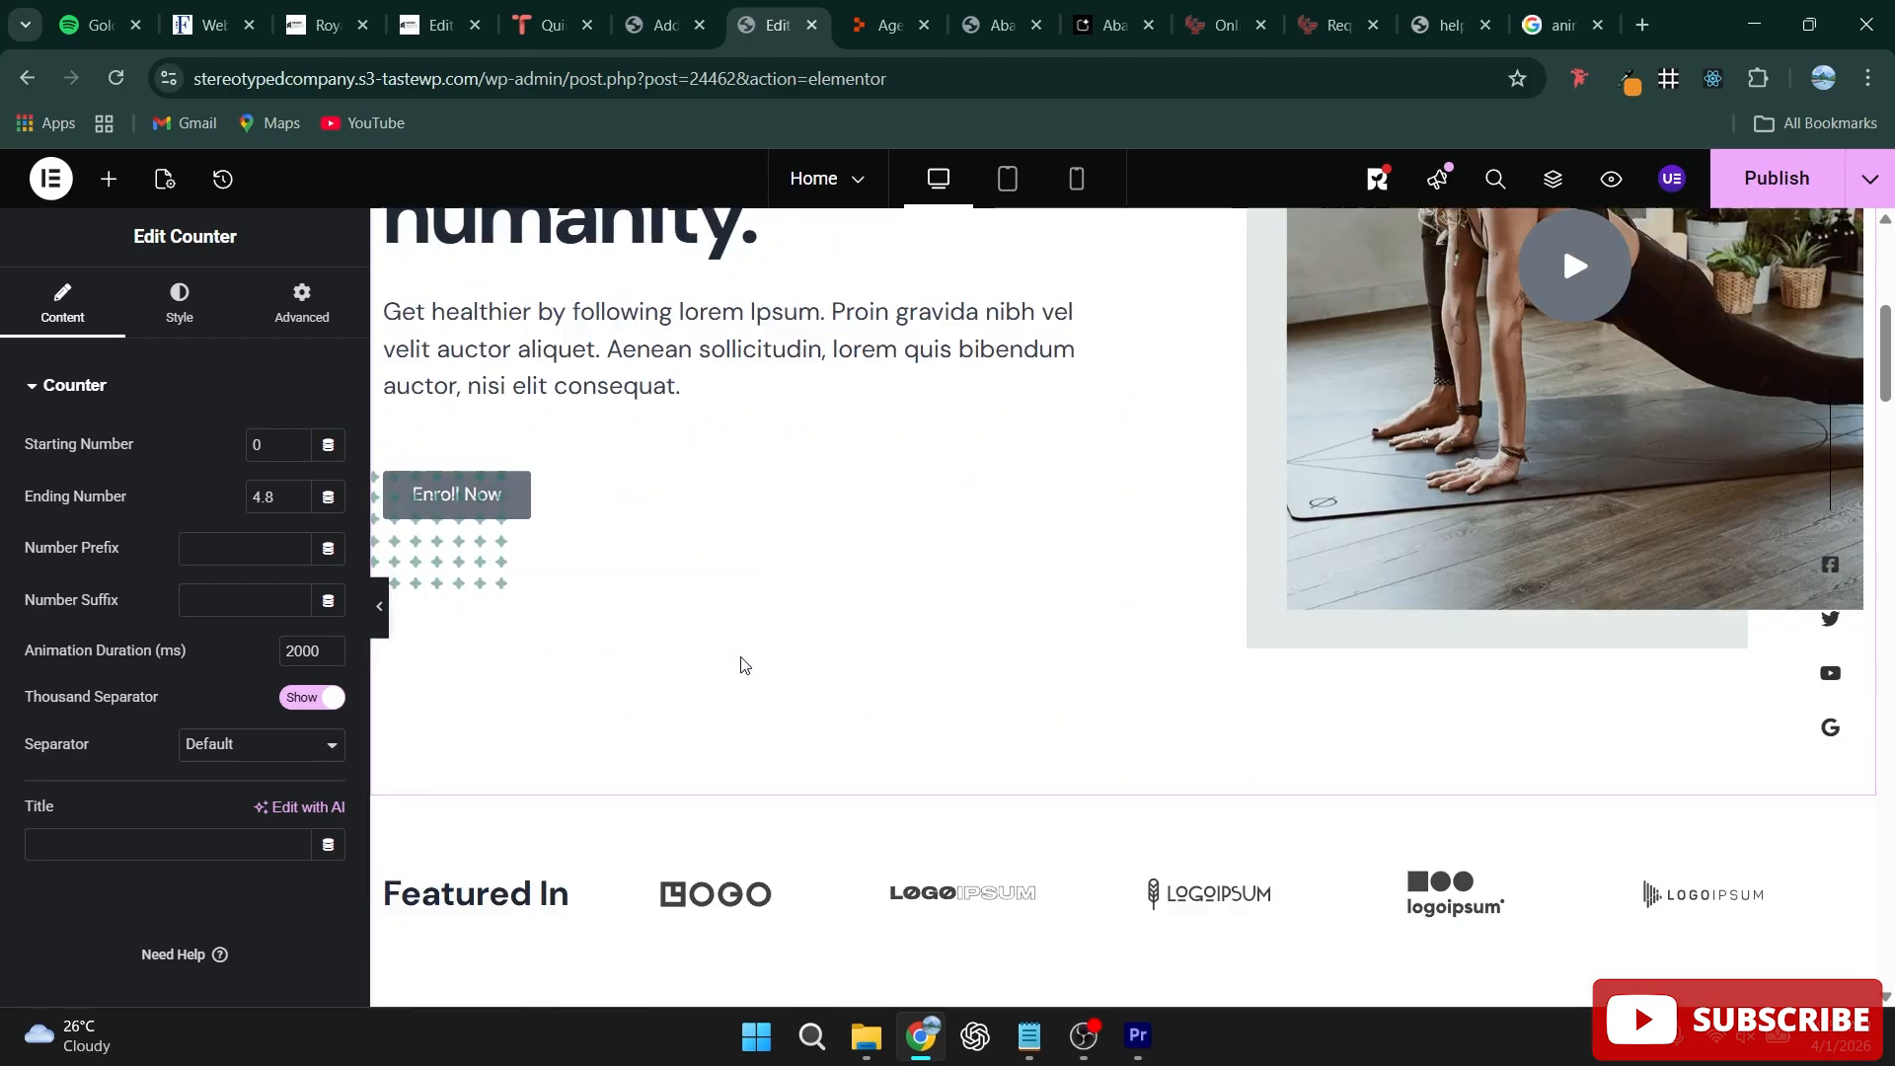
Step: View the page settings, and open the Global Colors in the site settings
left_click(164, 179)
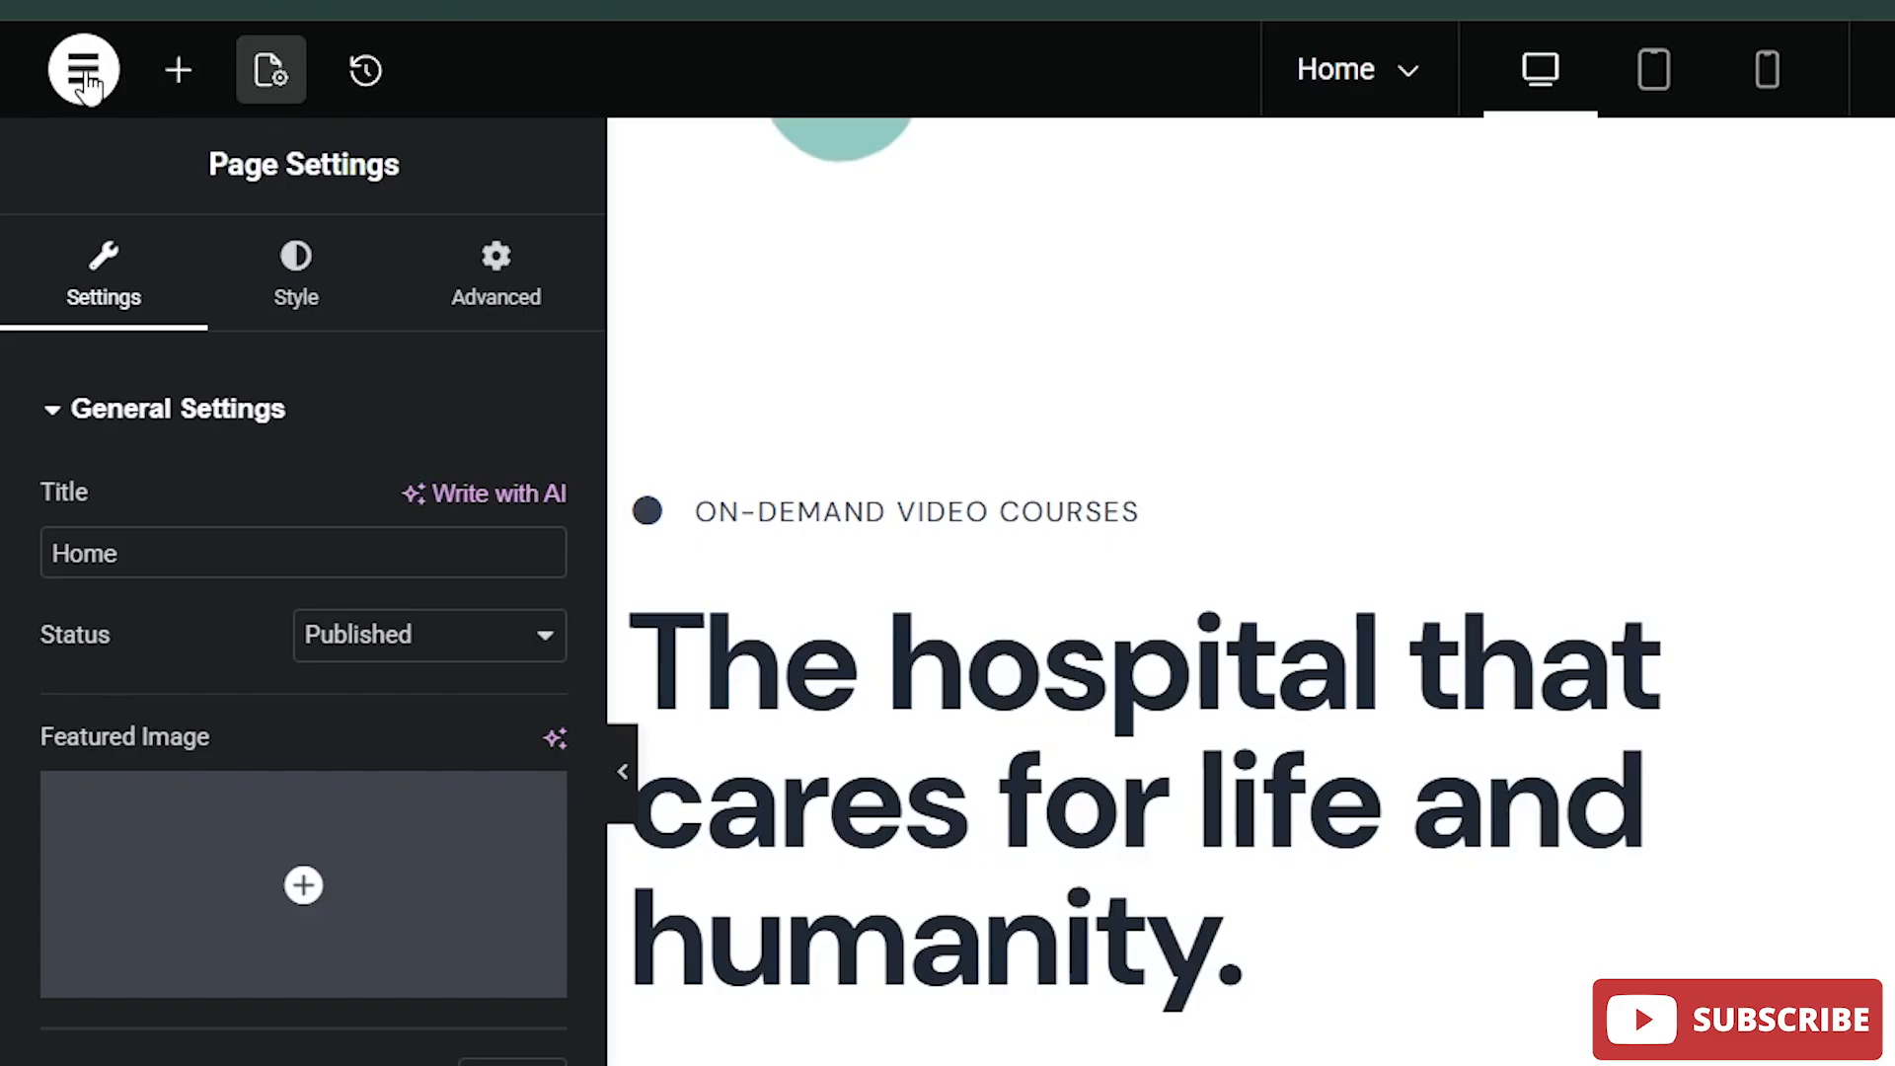
left_click(86, 79)
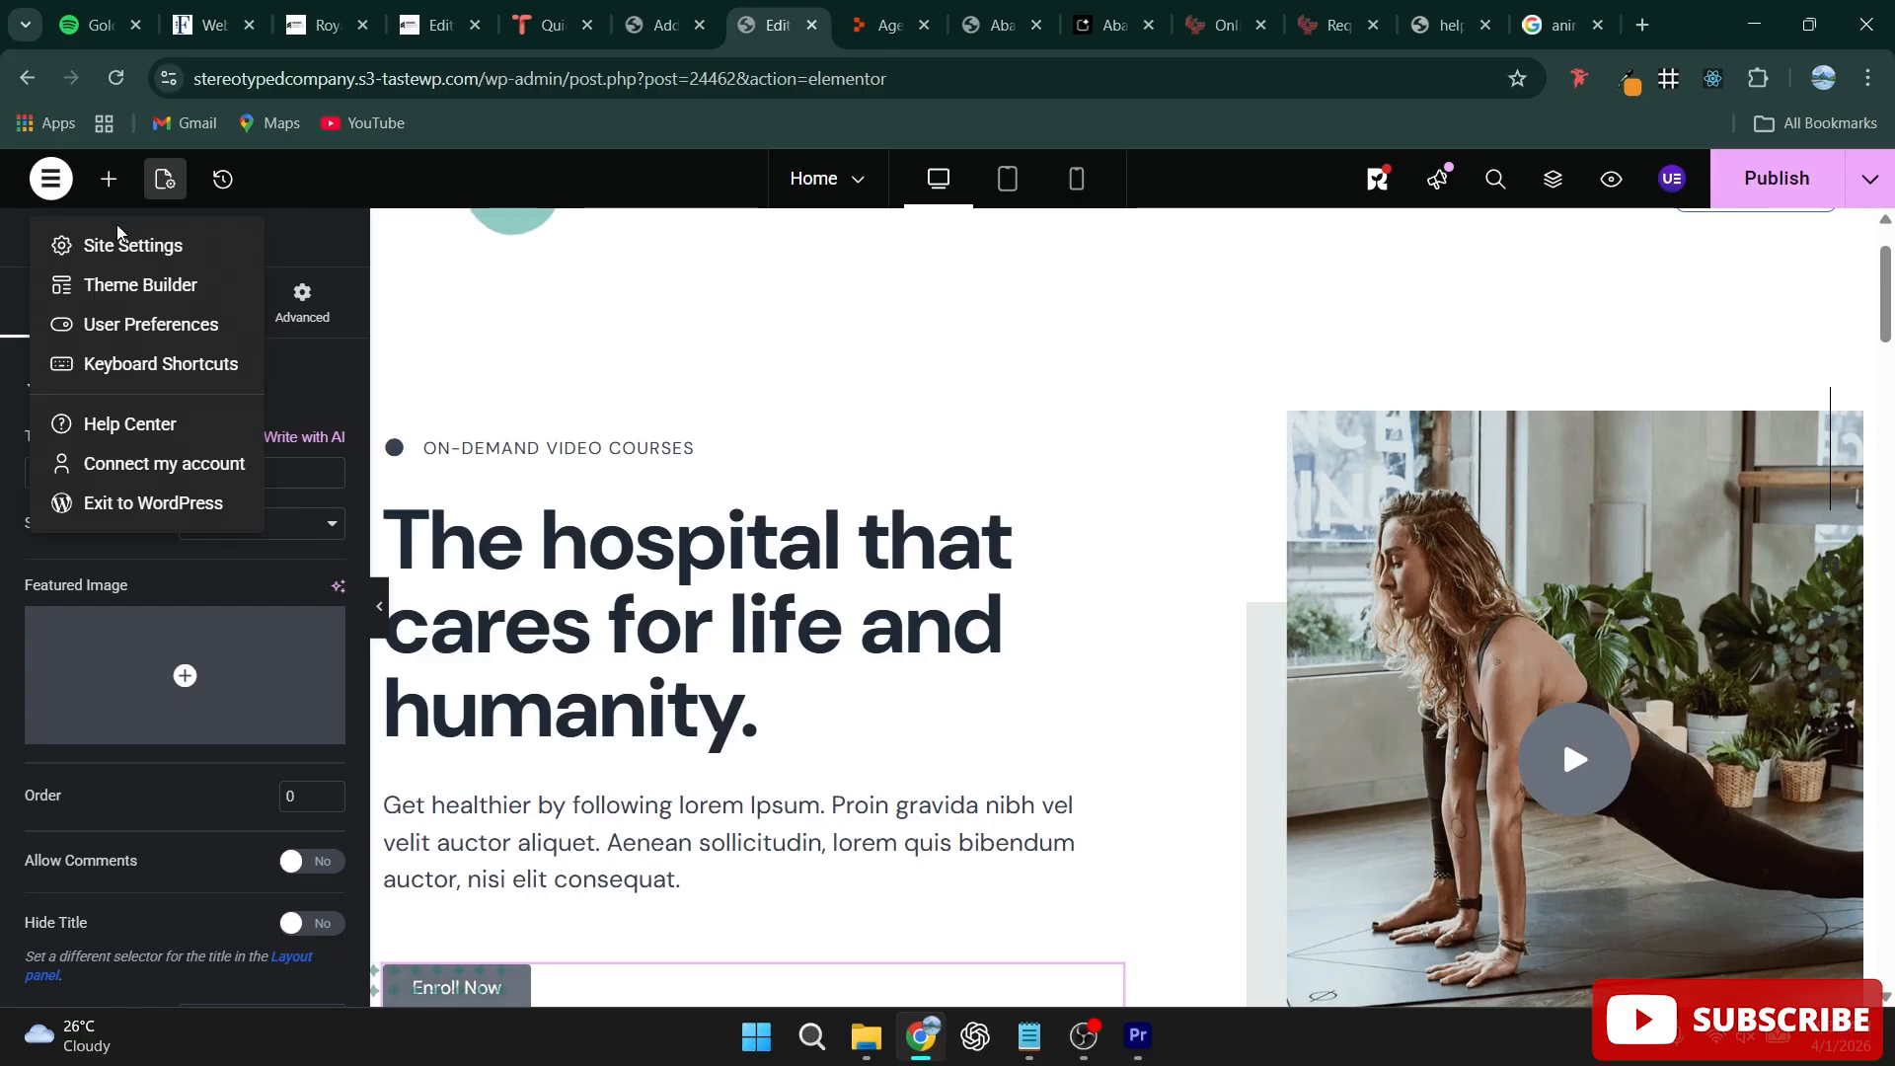
left_click(139, 254)
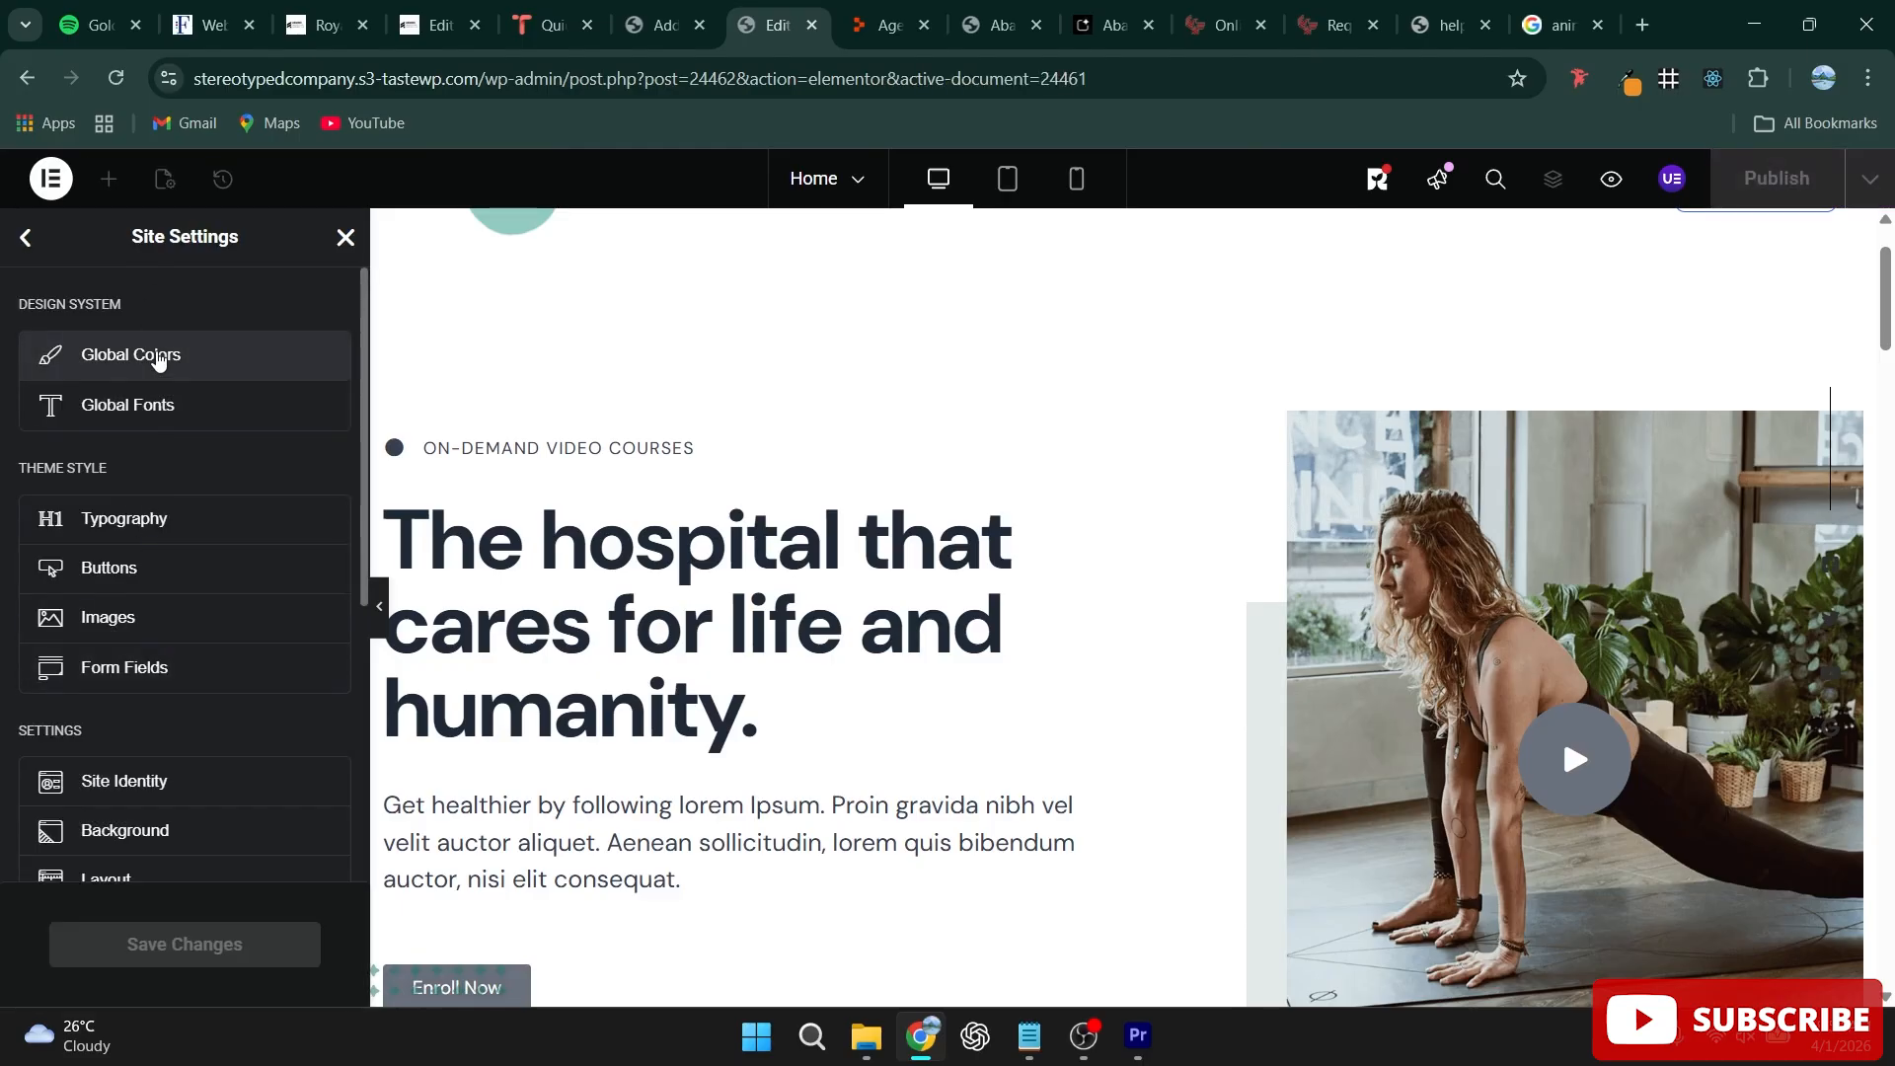
left_click(158, 358)
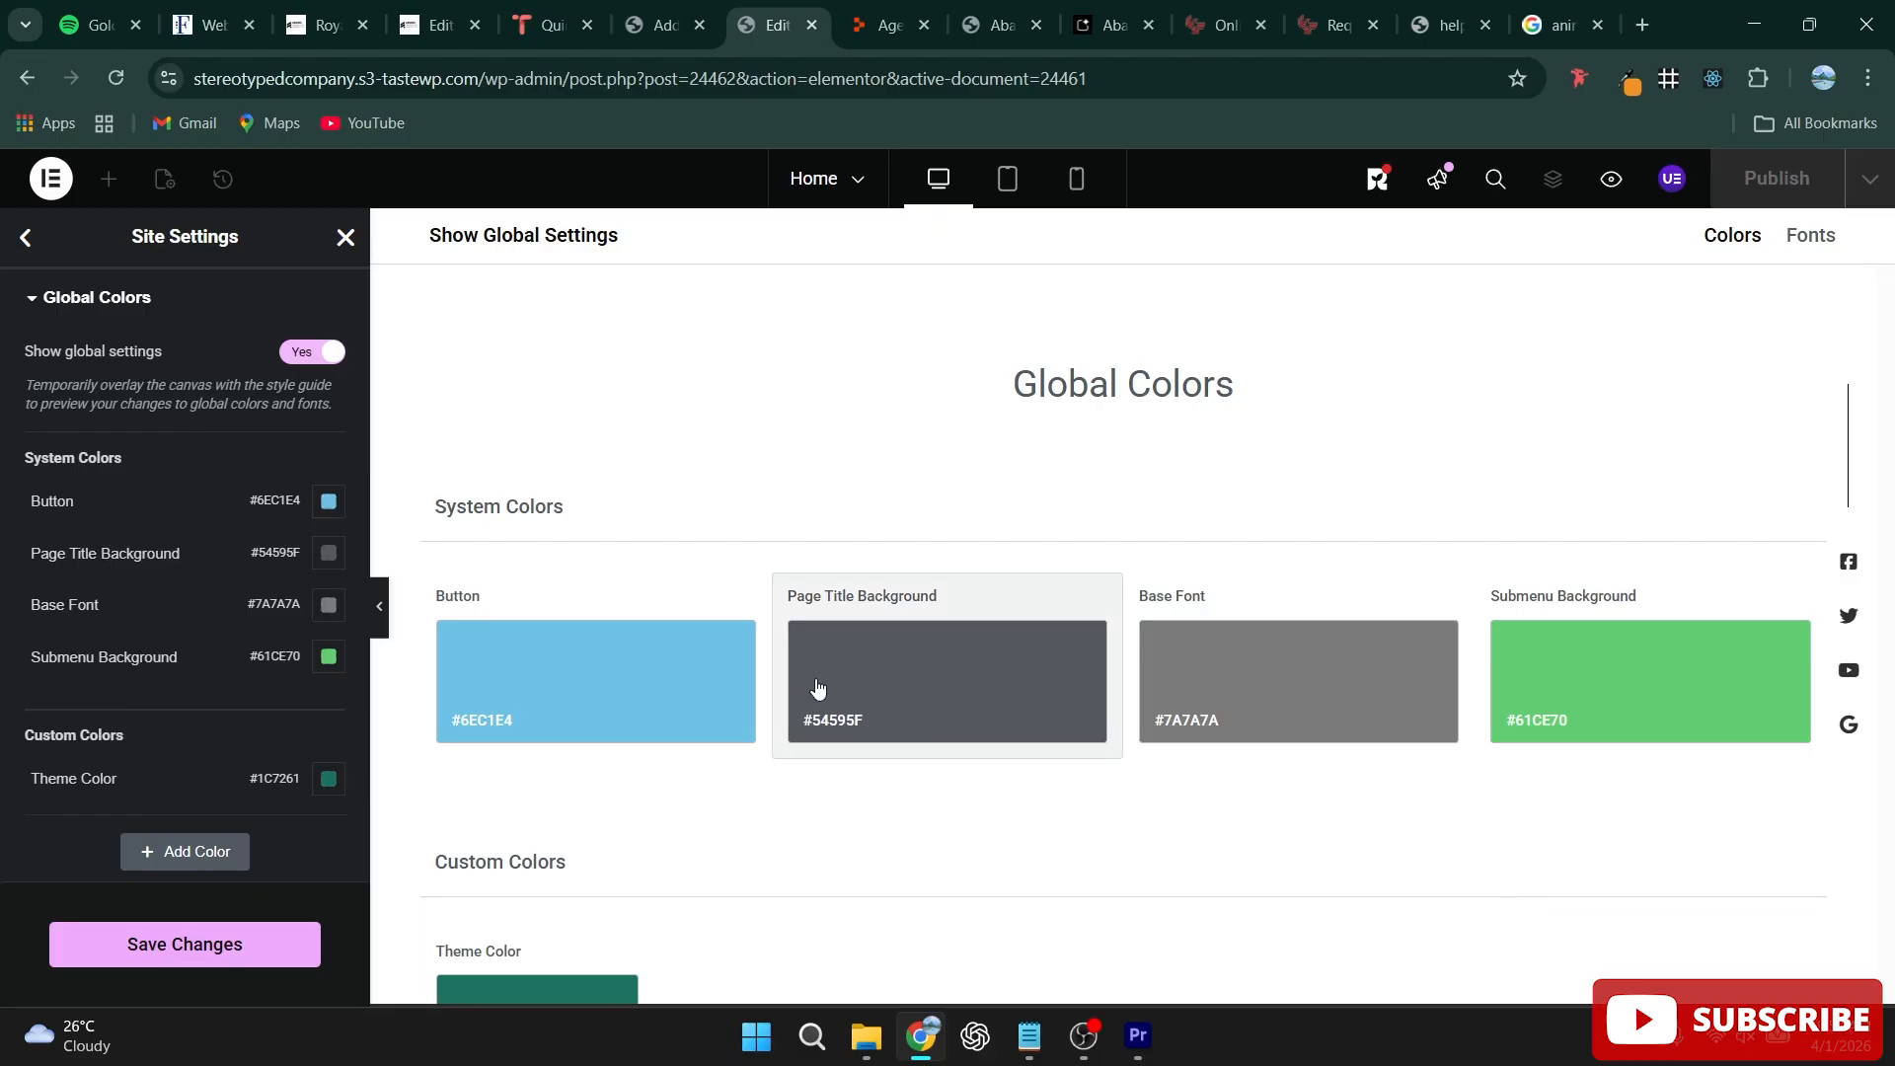
Step: Set the global Button color to the bright blue #00A7EE
left_click(328, 504)
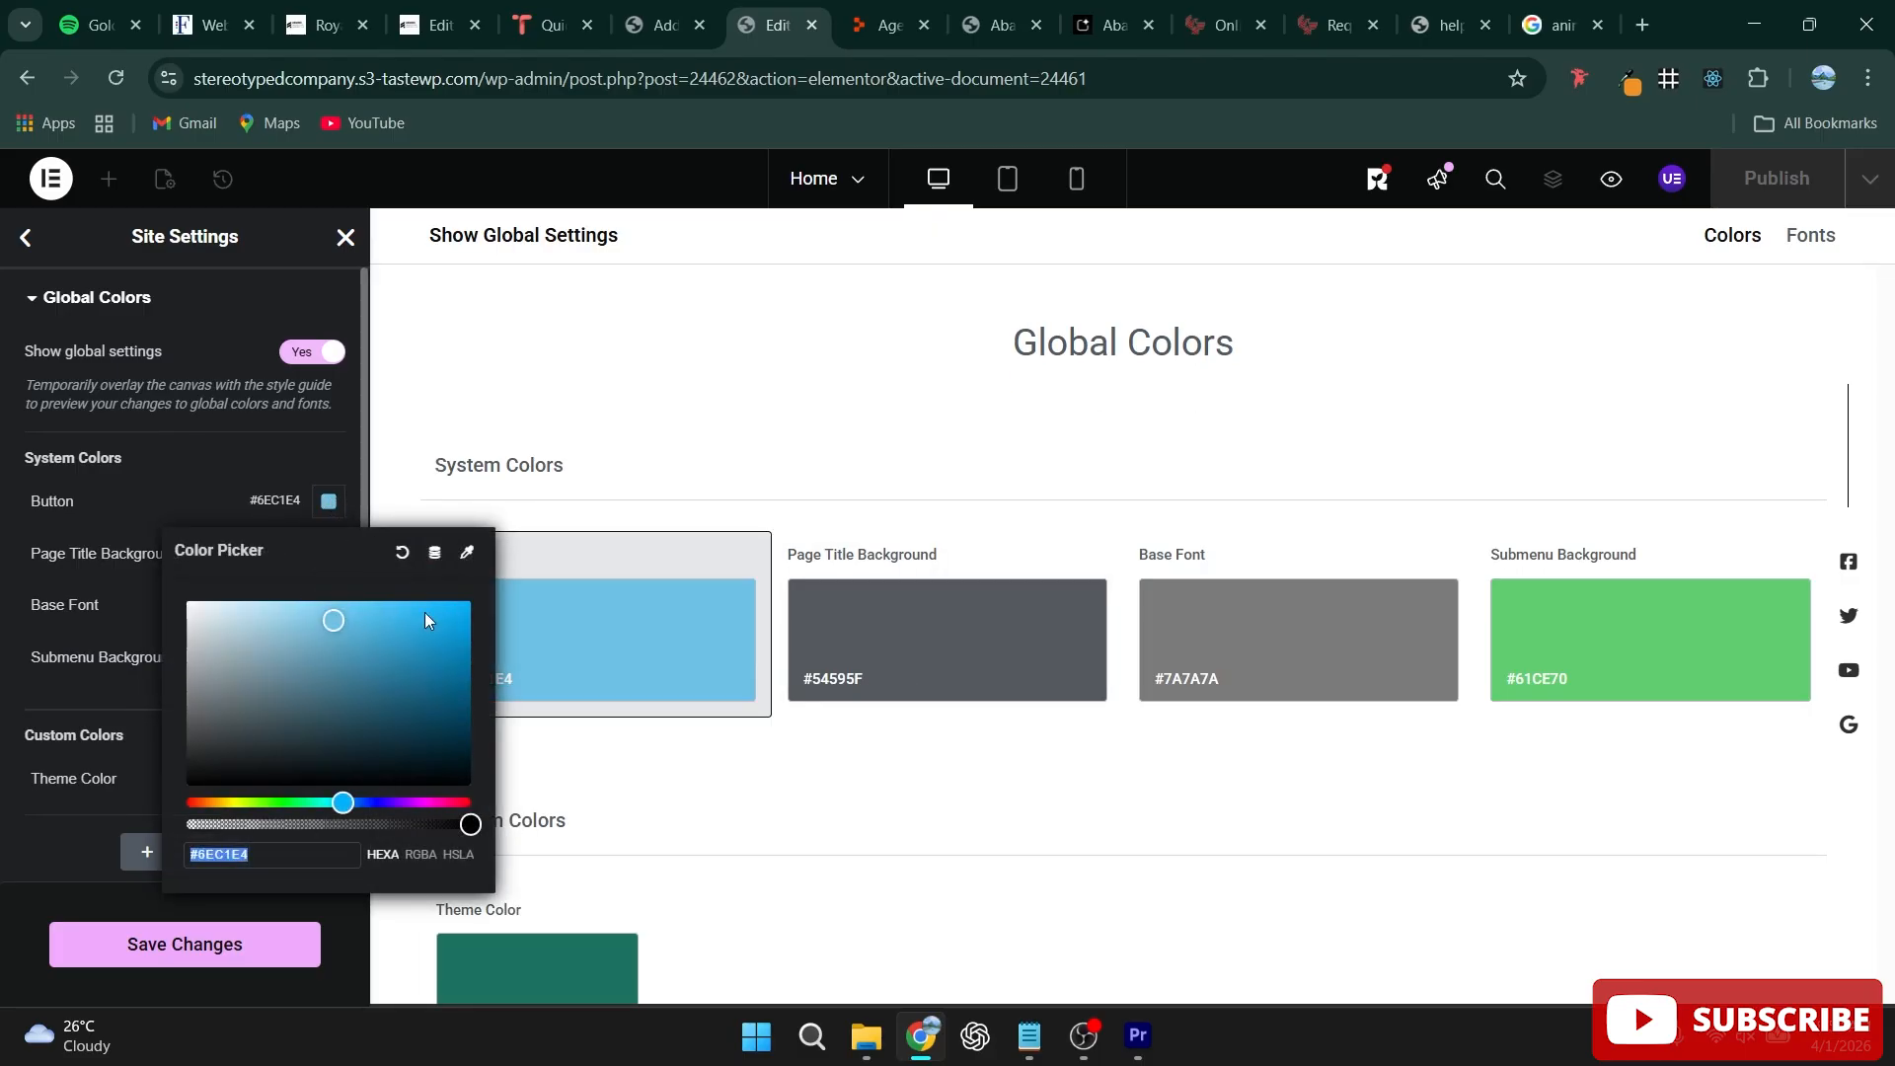
left_click(448, 659)
left_click_drag(457, 642, 471, 612)
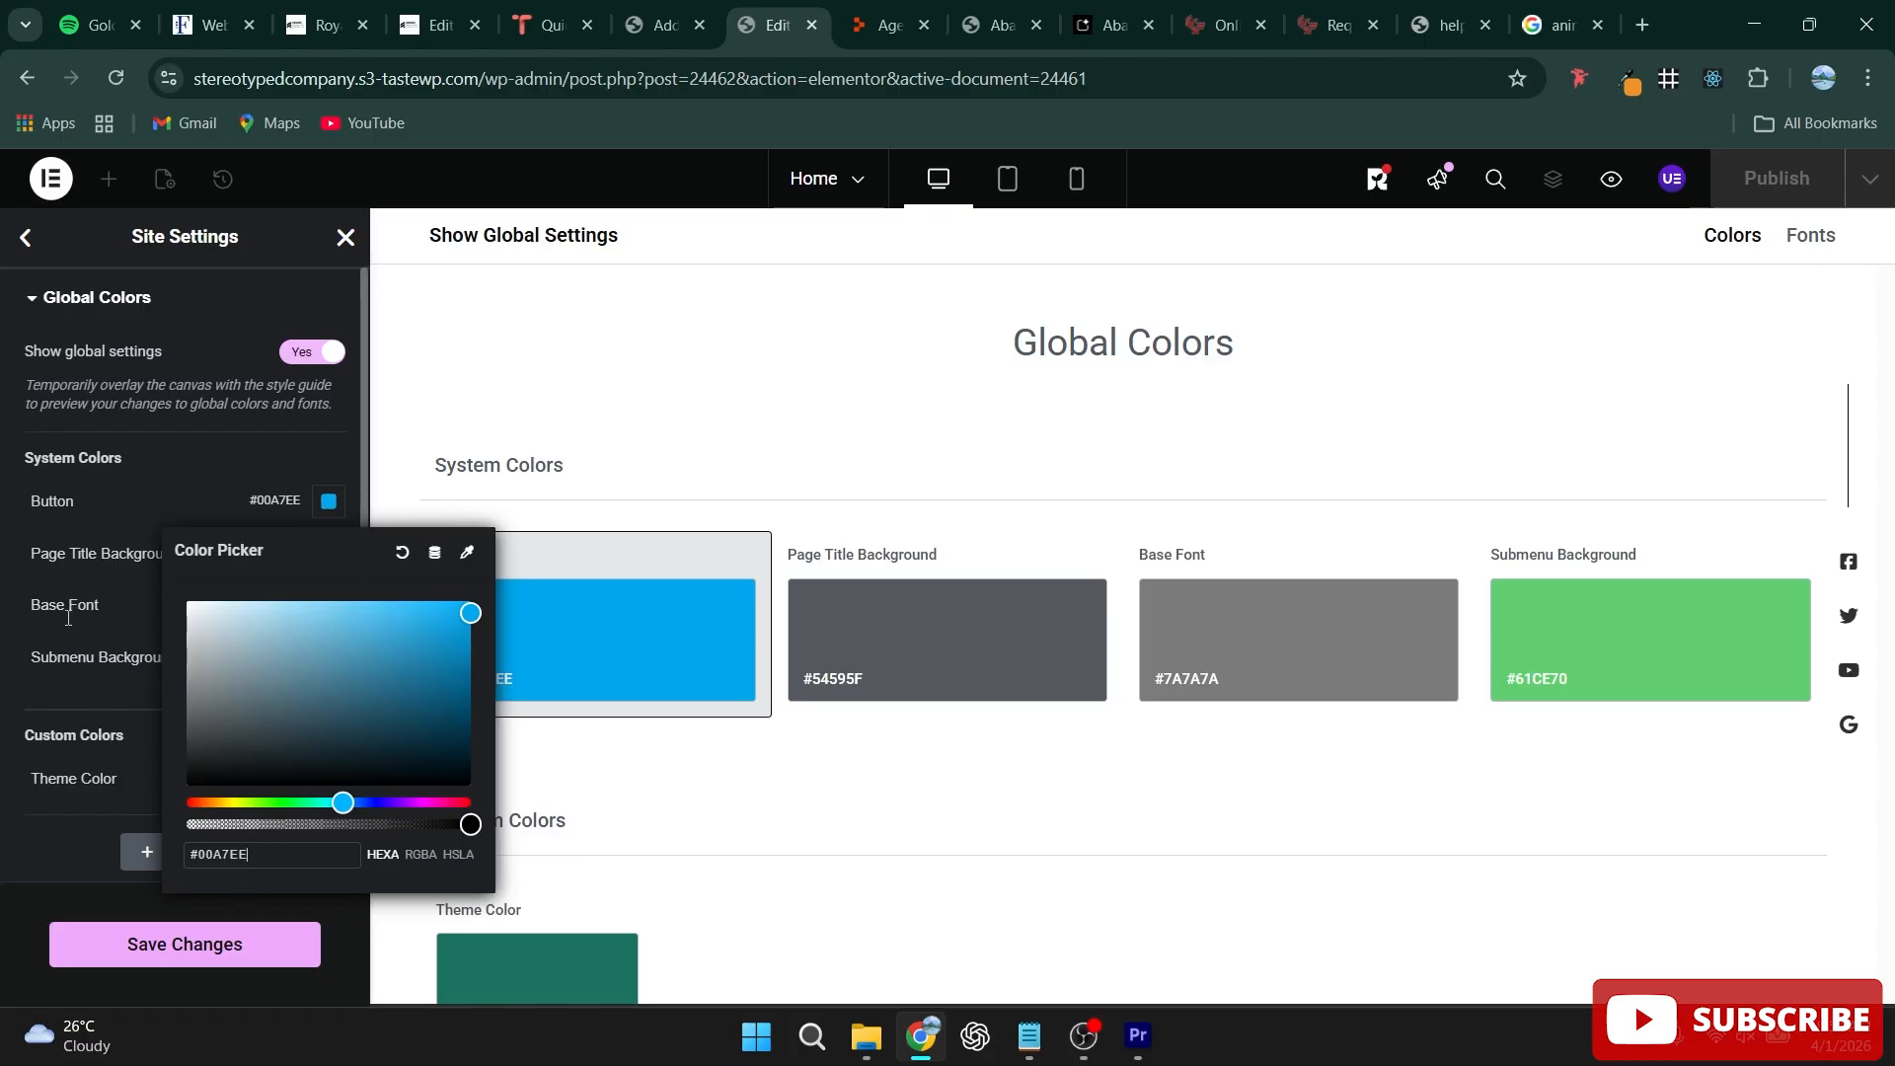
left_click(100, 512)
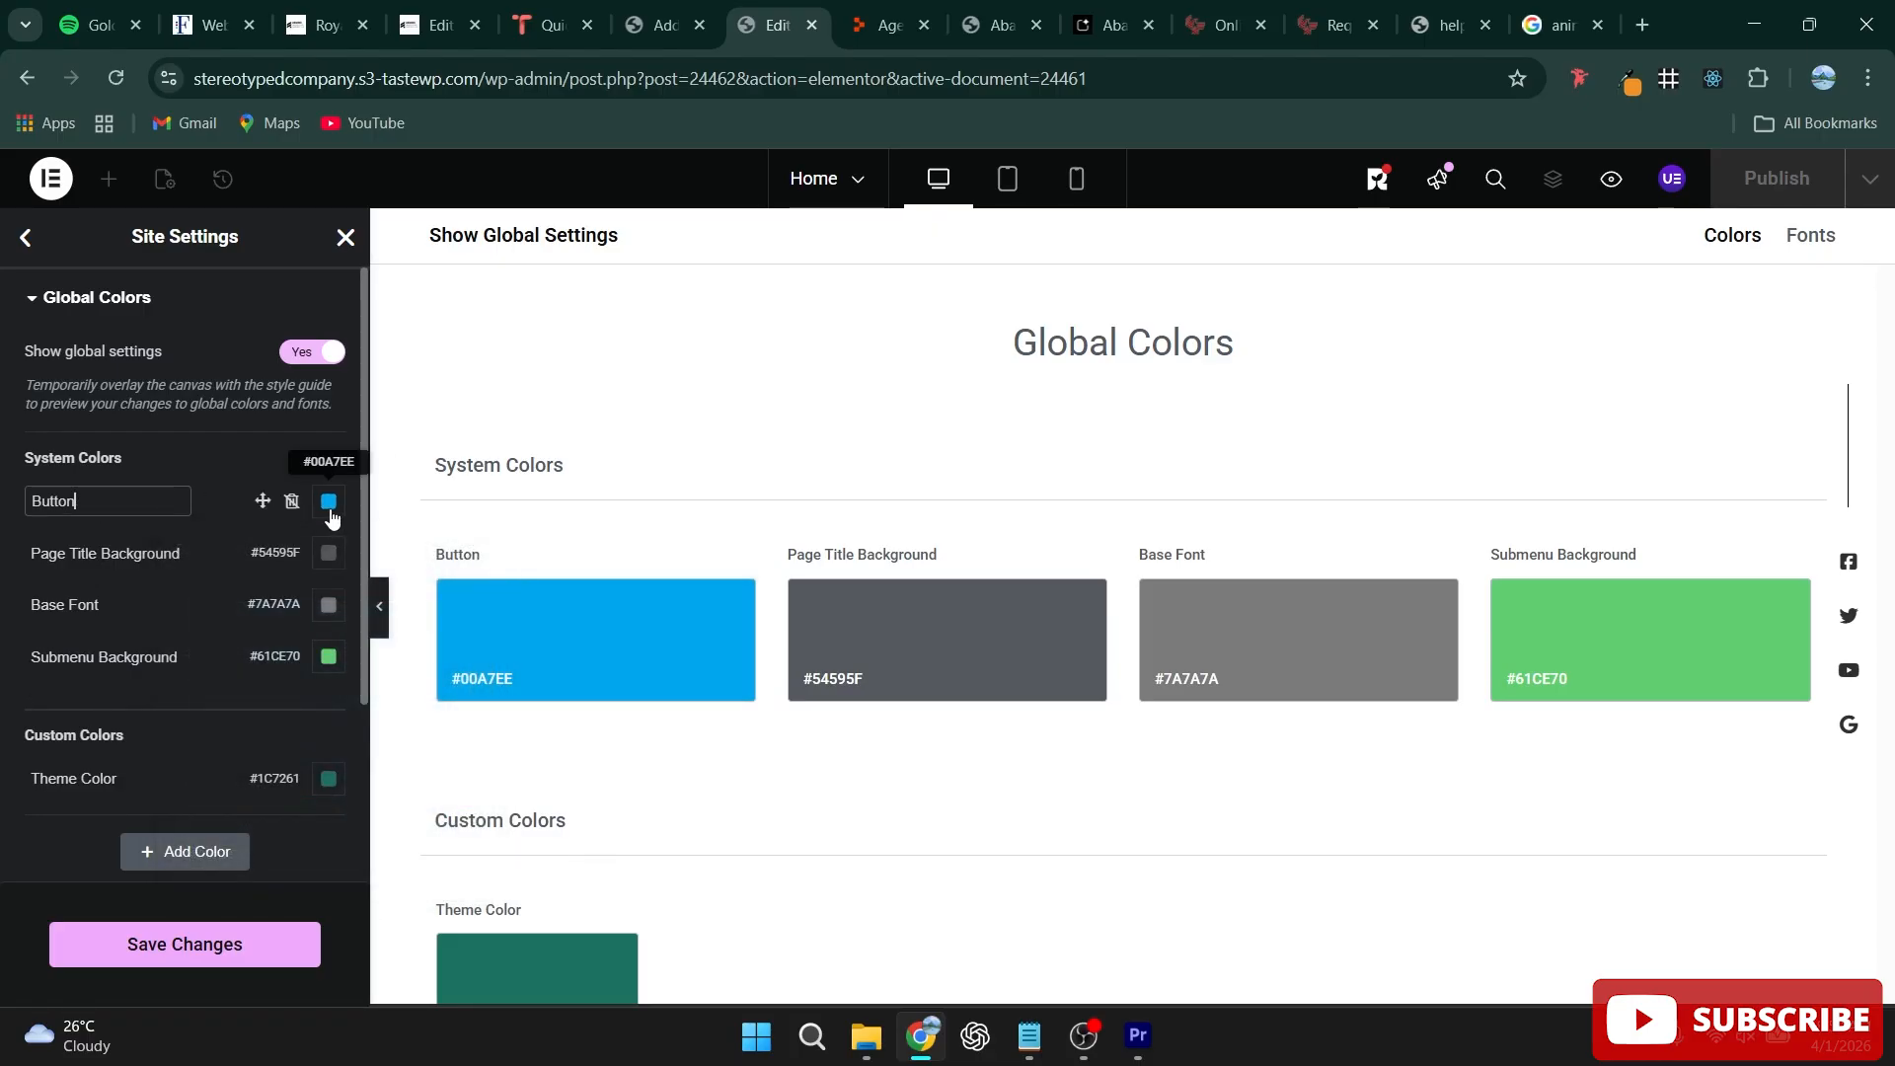
Step: Shift the hue of the global Page Title Background color to green, giving #545F56
left_click(329, 553)
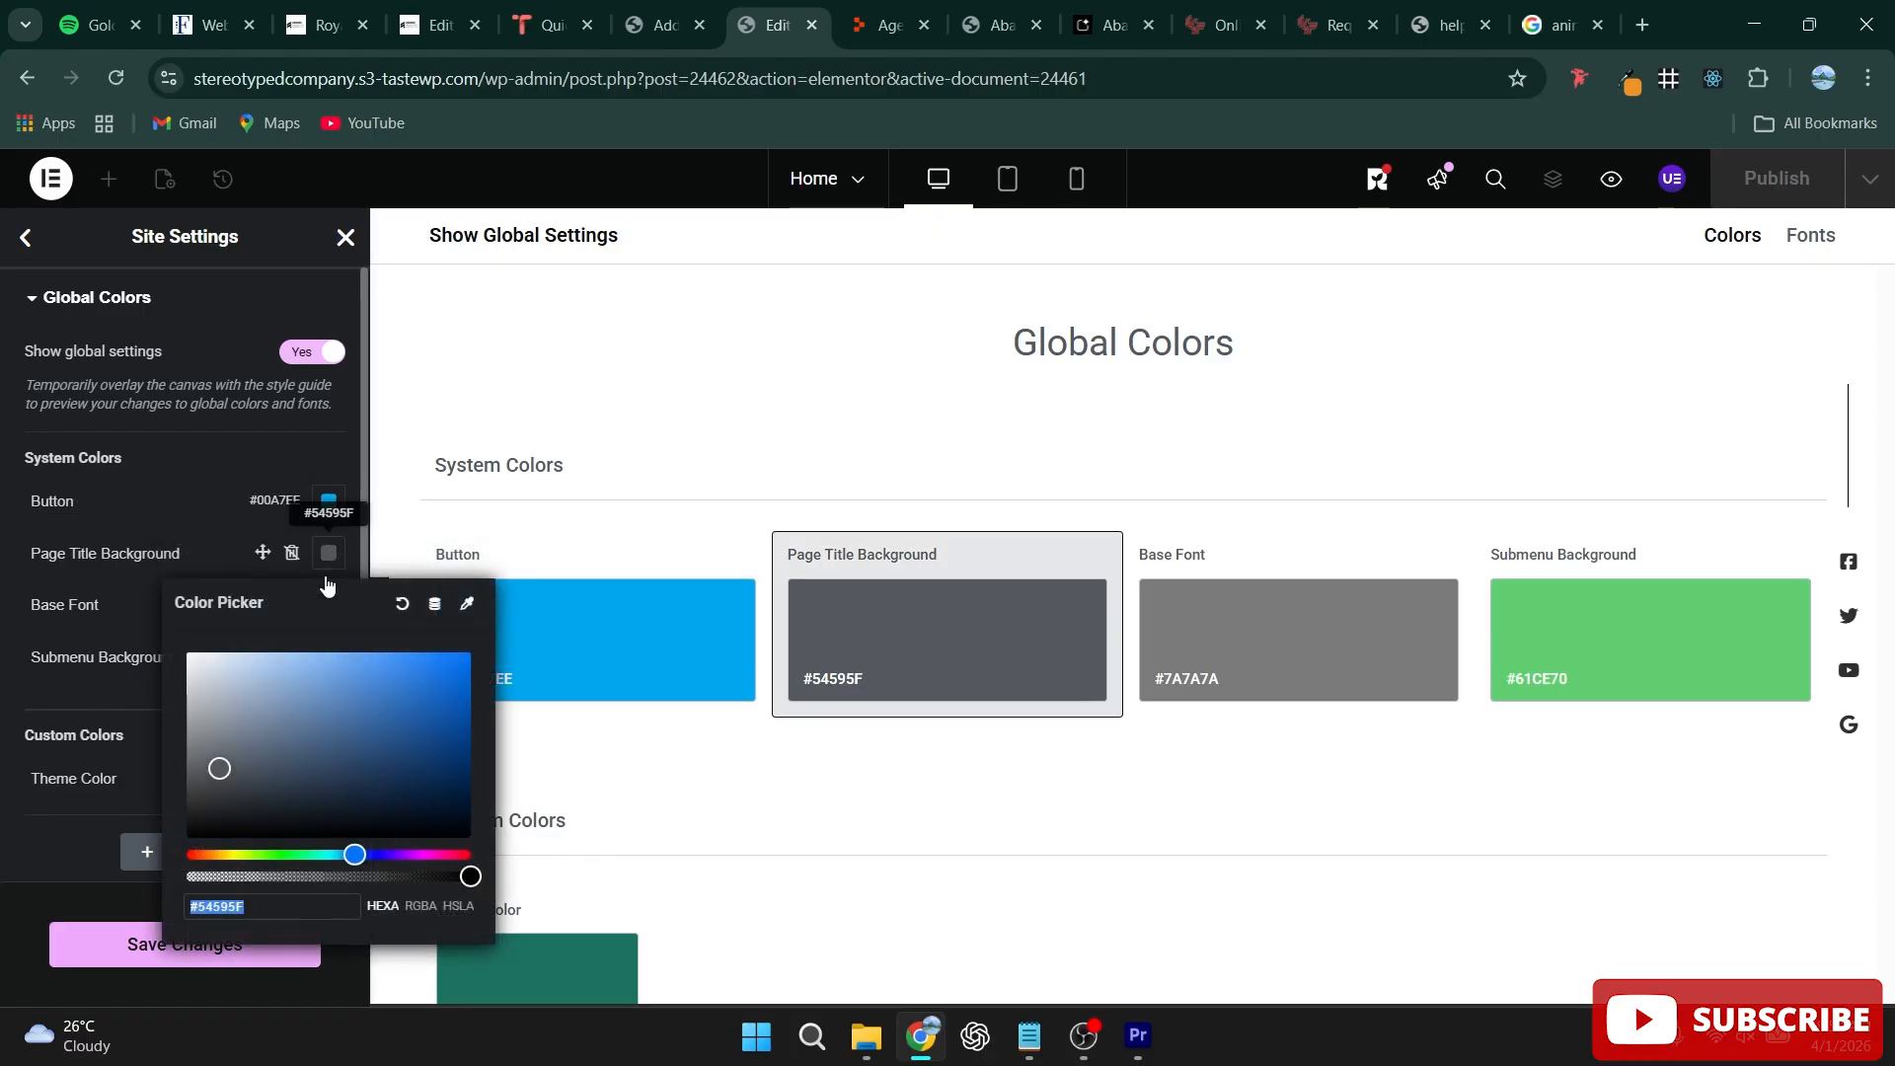
left_click_drag(355, 867, 290, 855)
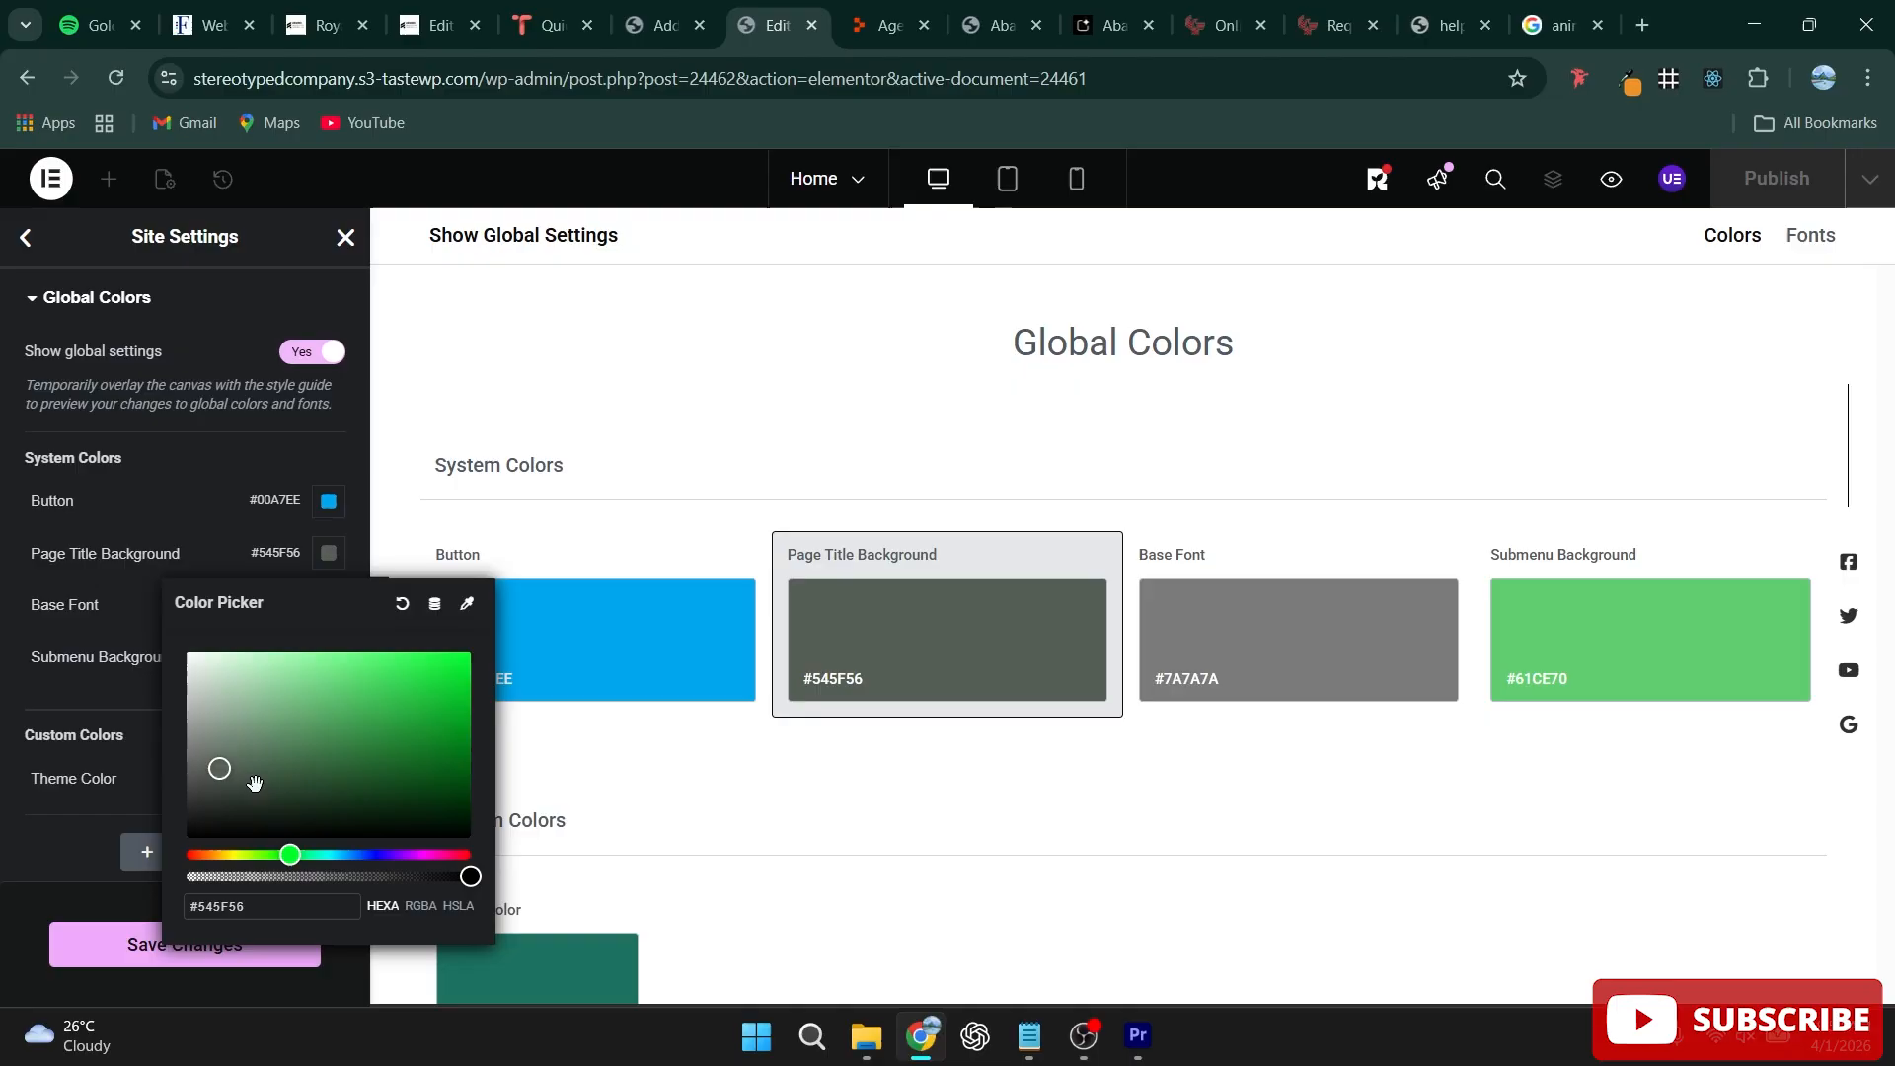
left_click(187, 478)
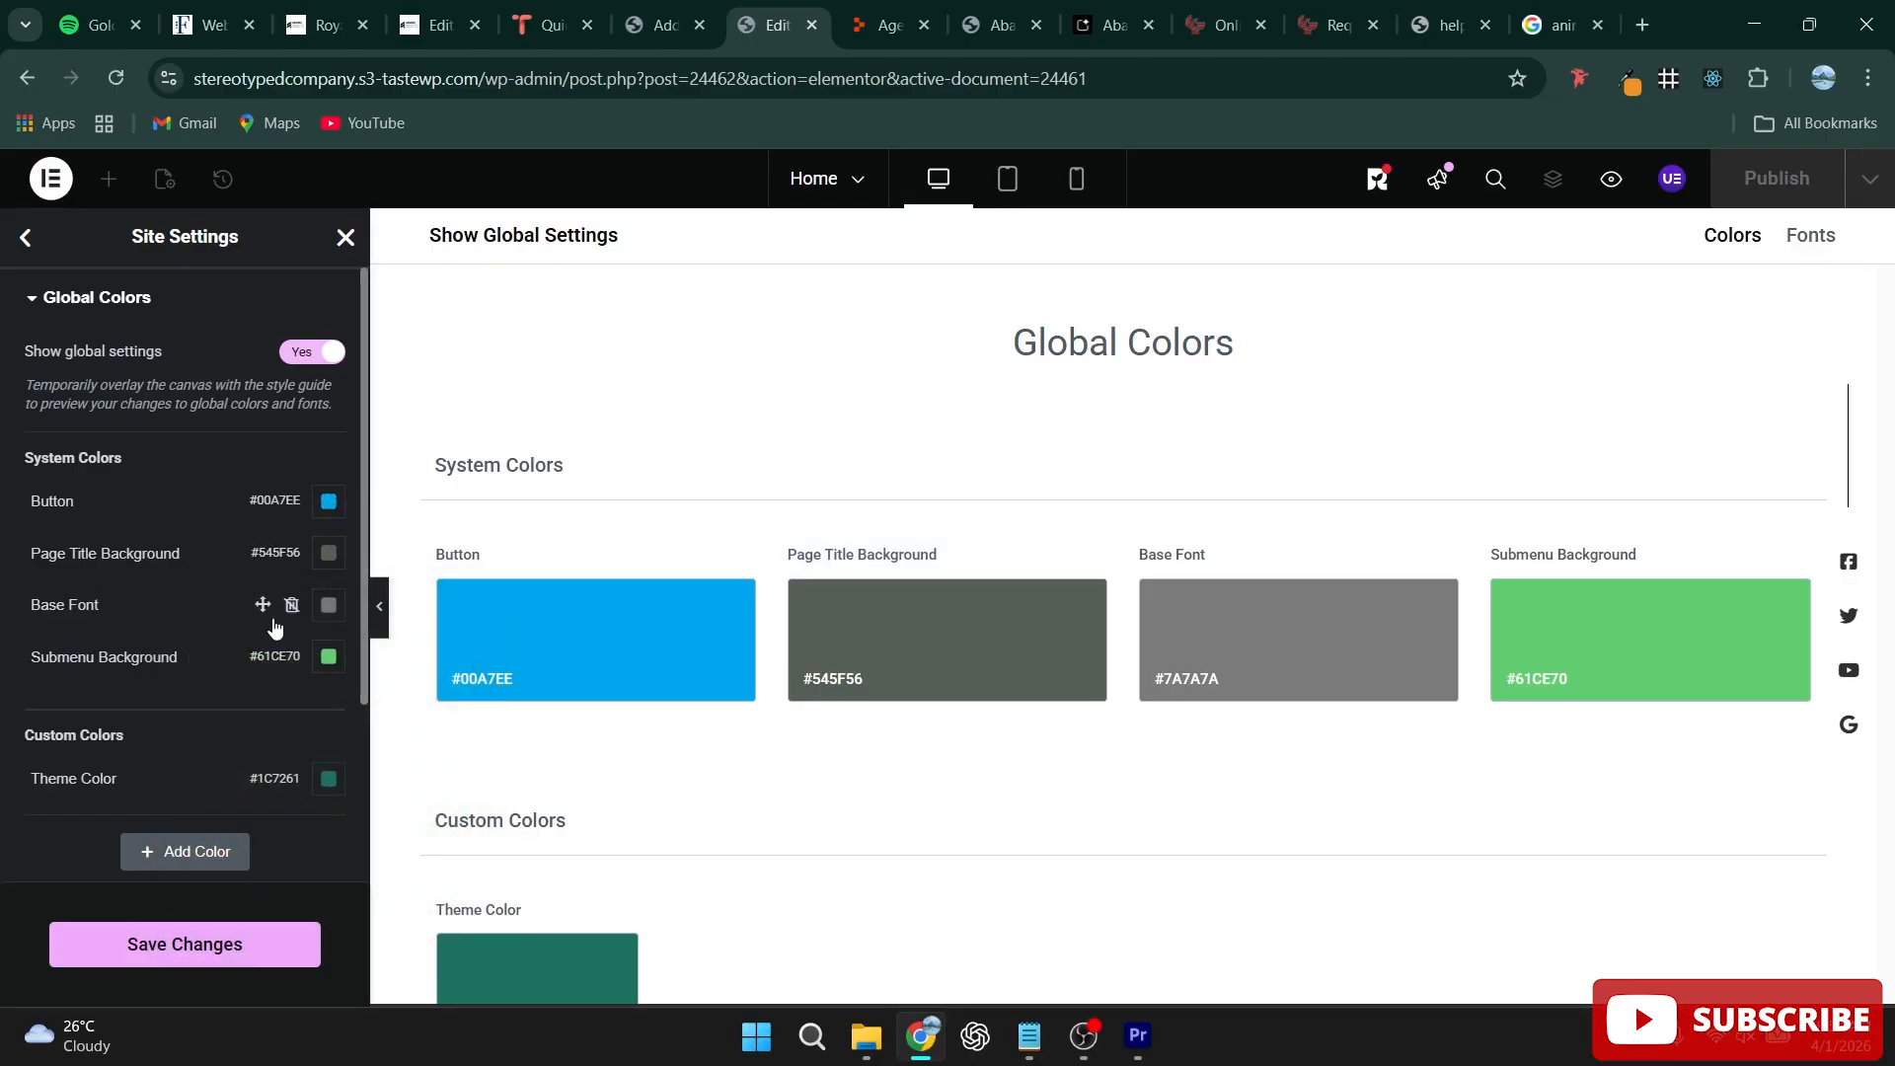
Step: Look over the remaining system colors and the custom Theme Color in the global colors
scroll(257, 631, "down", 3)
scroll(219, 478, "up", 3)
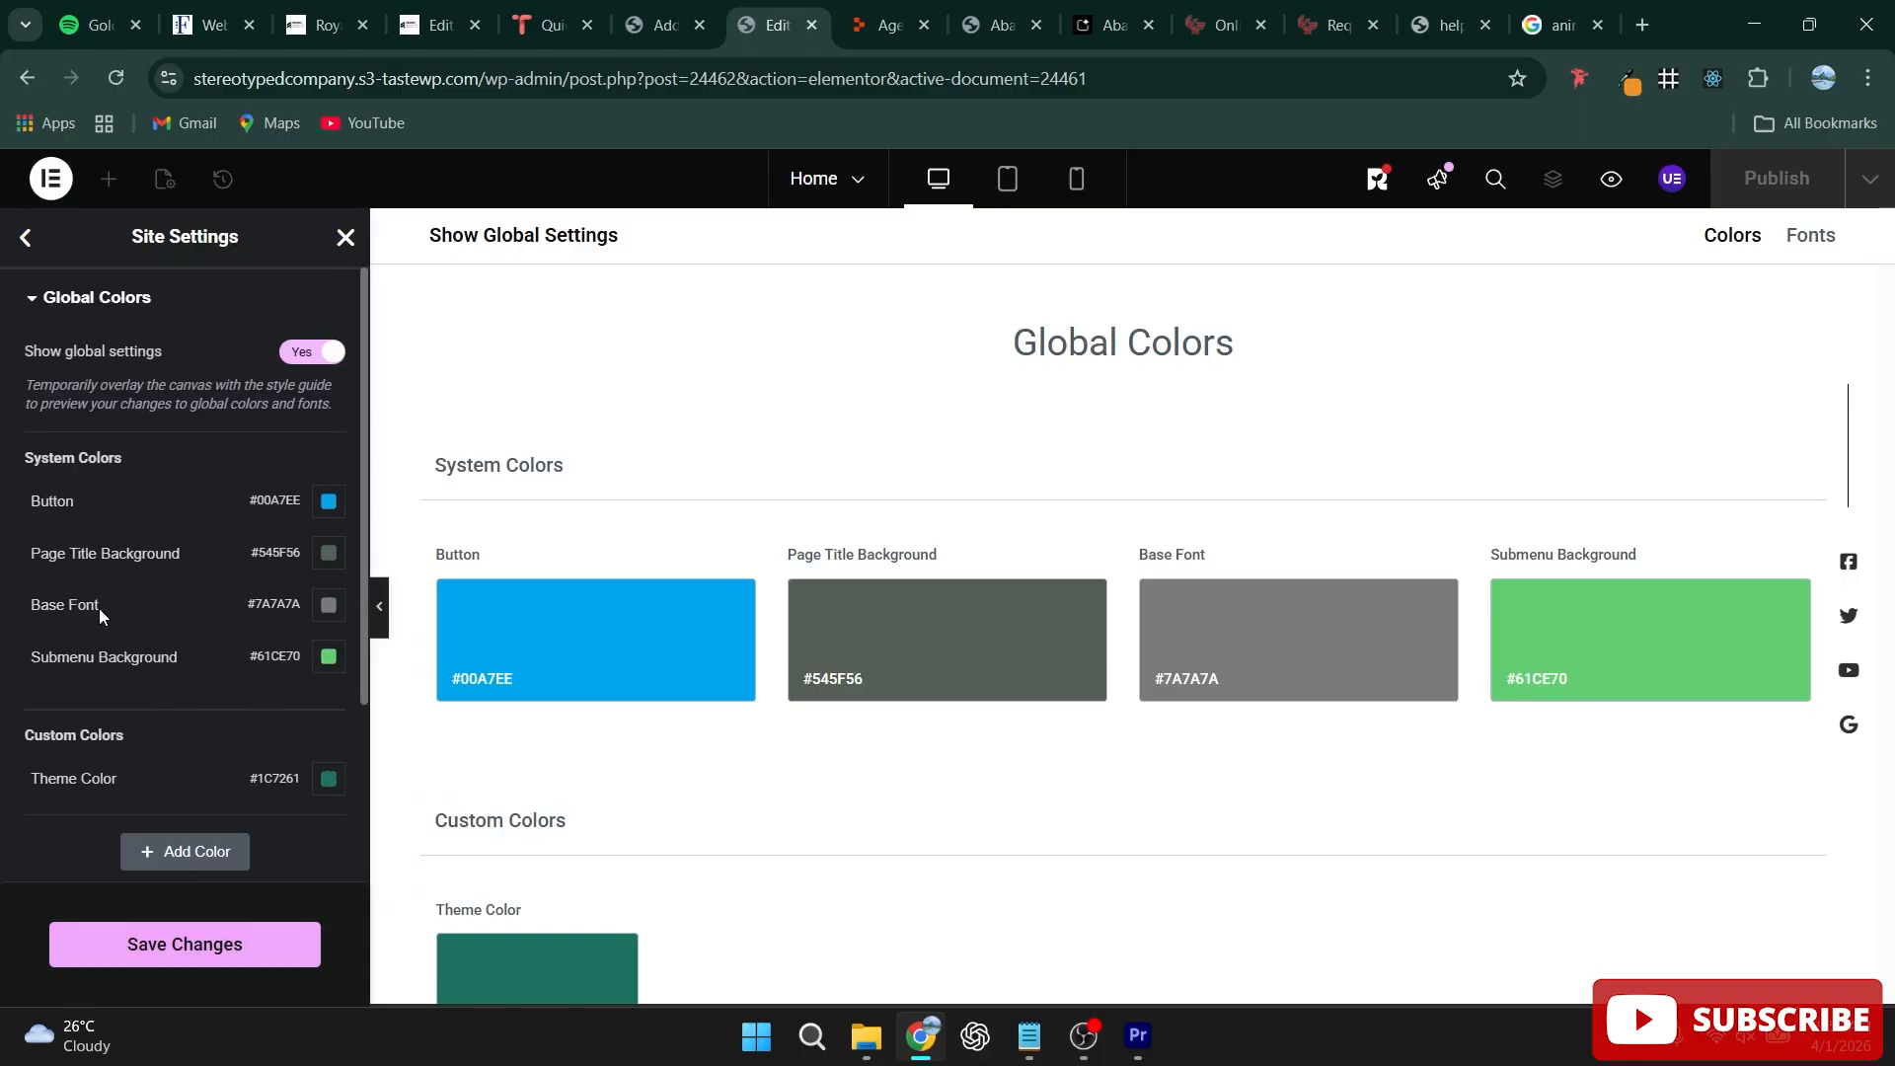
scroll(148, 525, "down", 3)
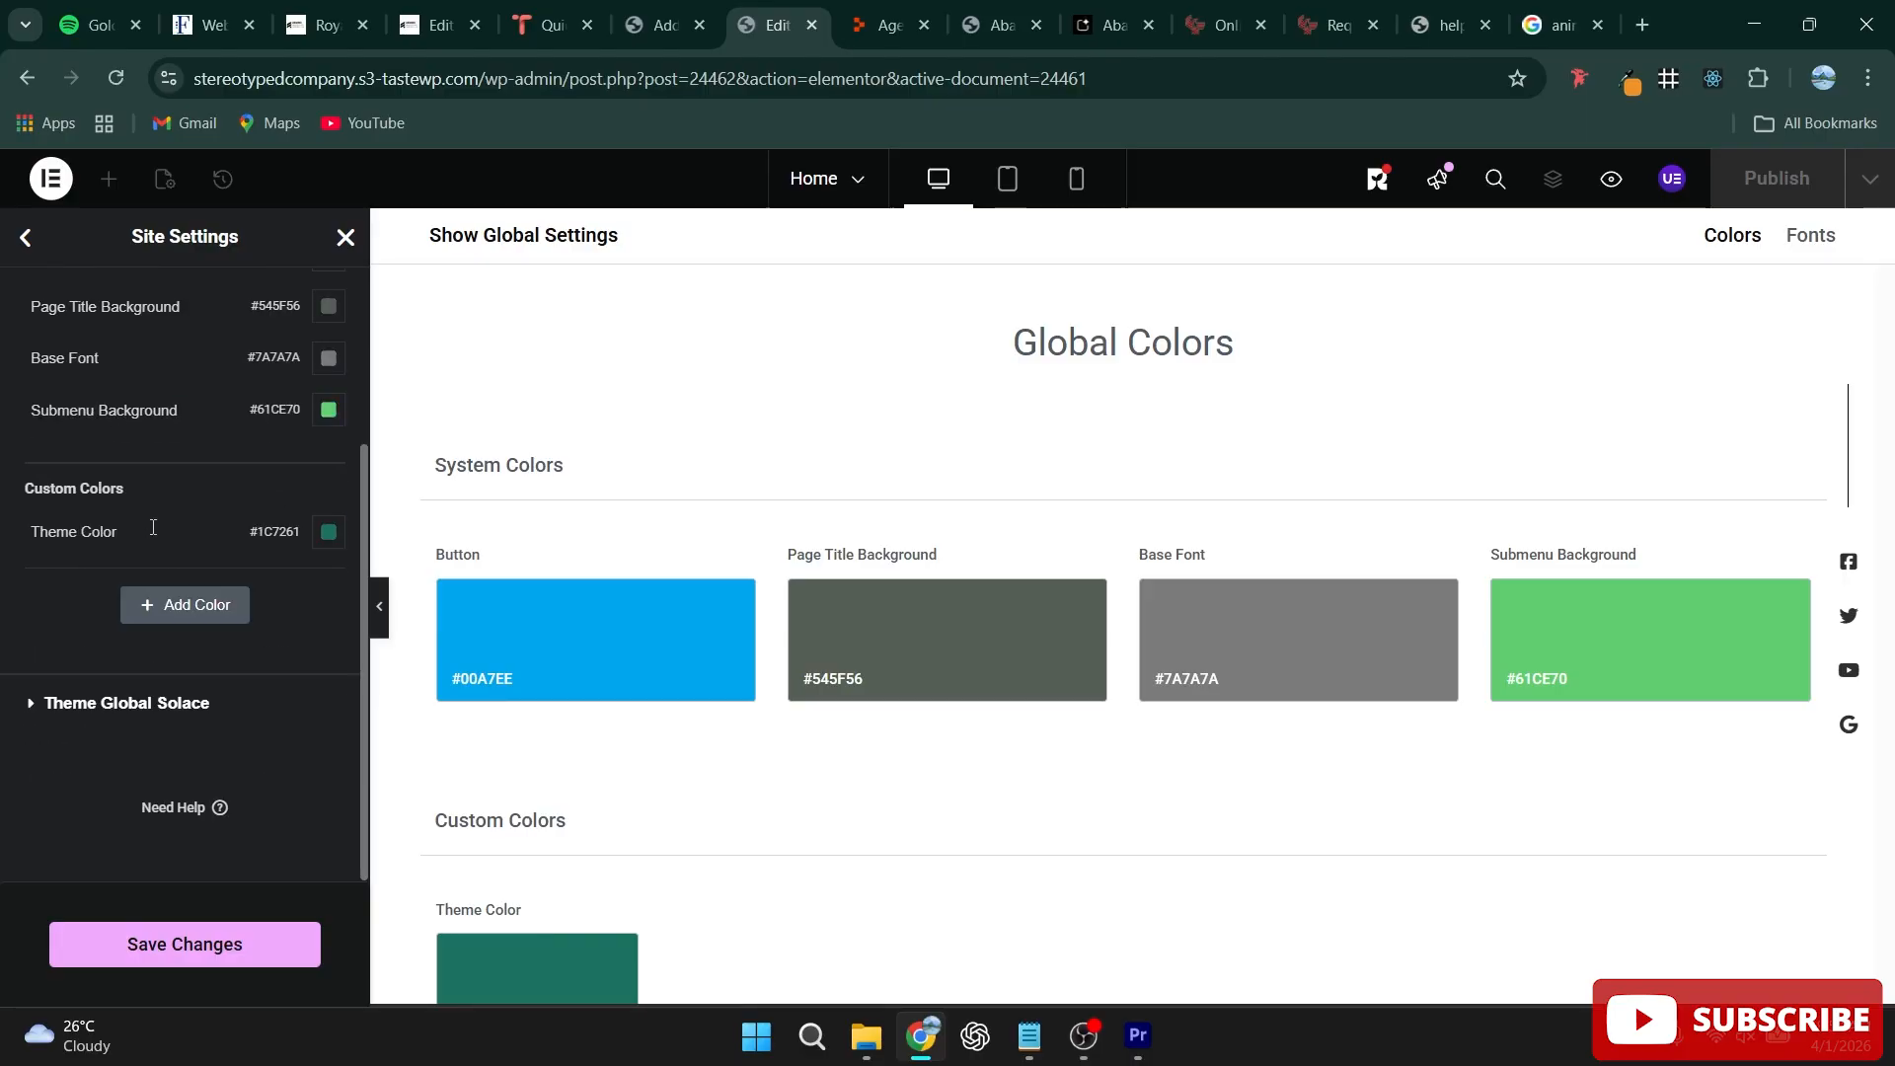
scroll(153, 527, "up", 3)
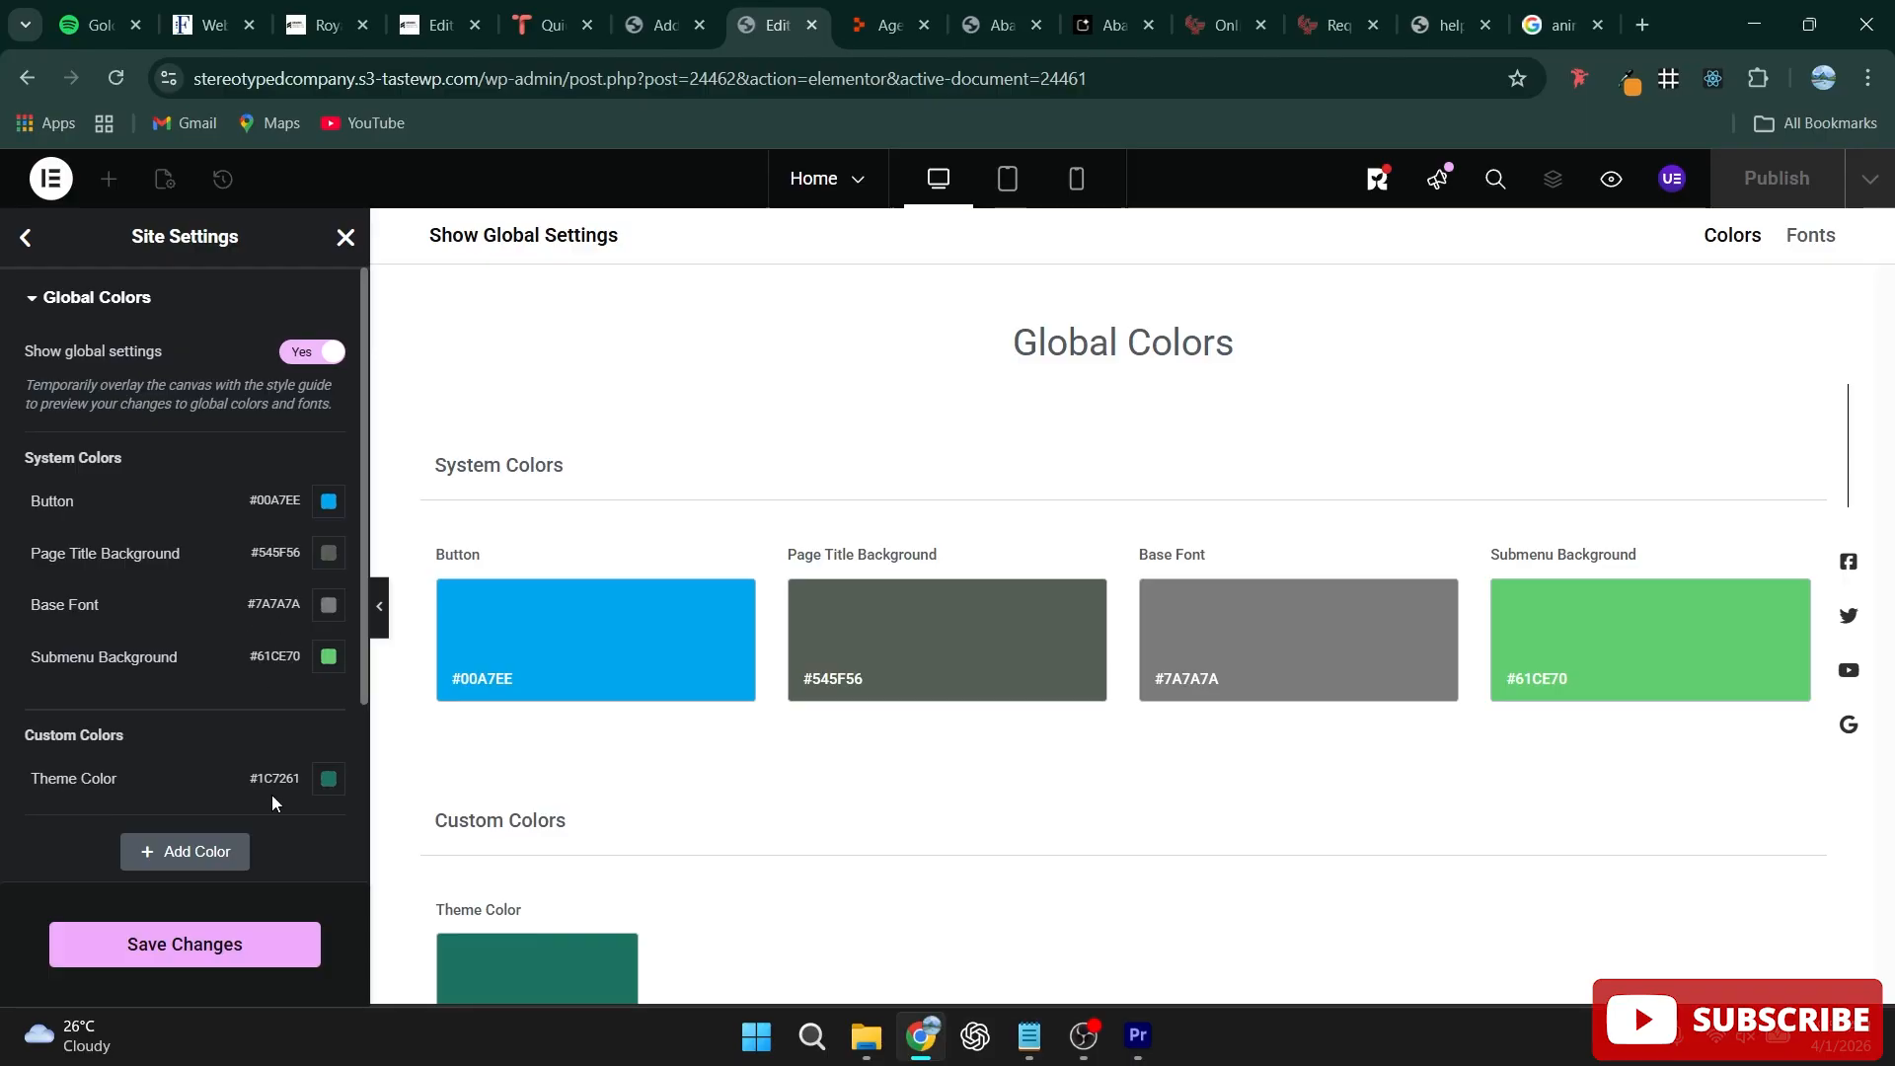
scroll(239, 725, "down", 3)
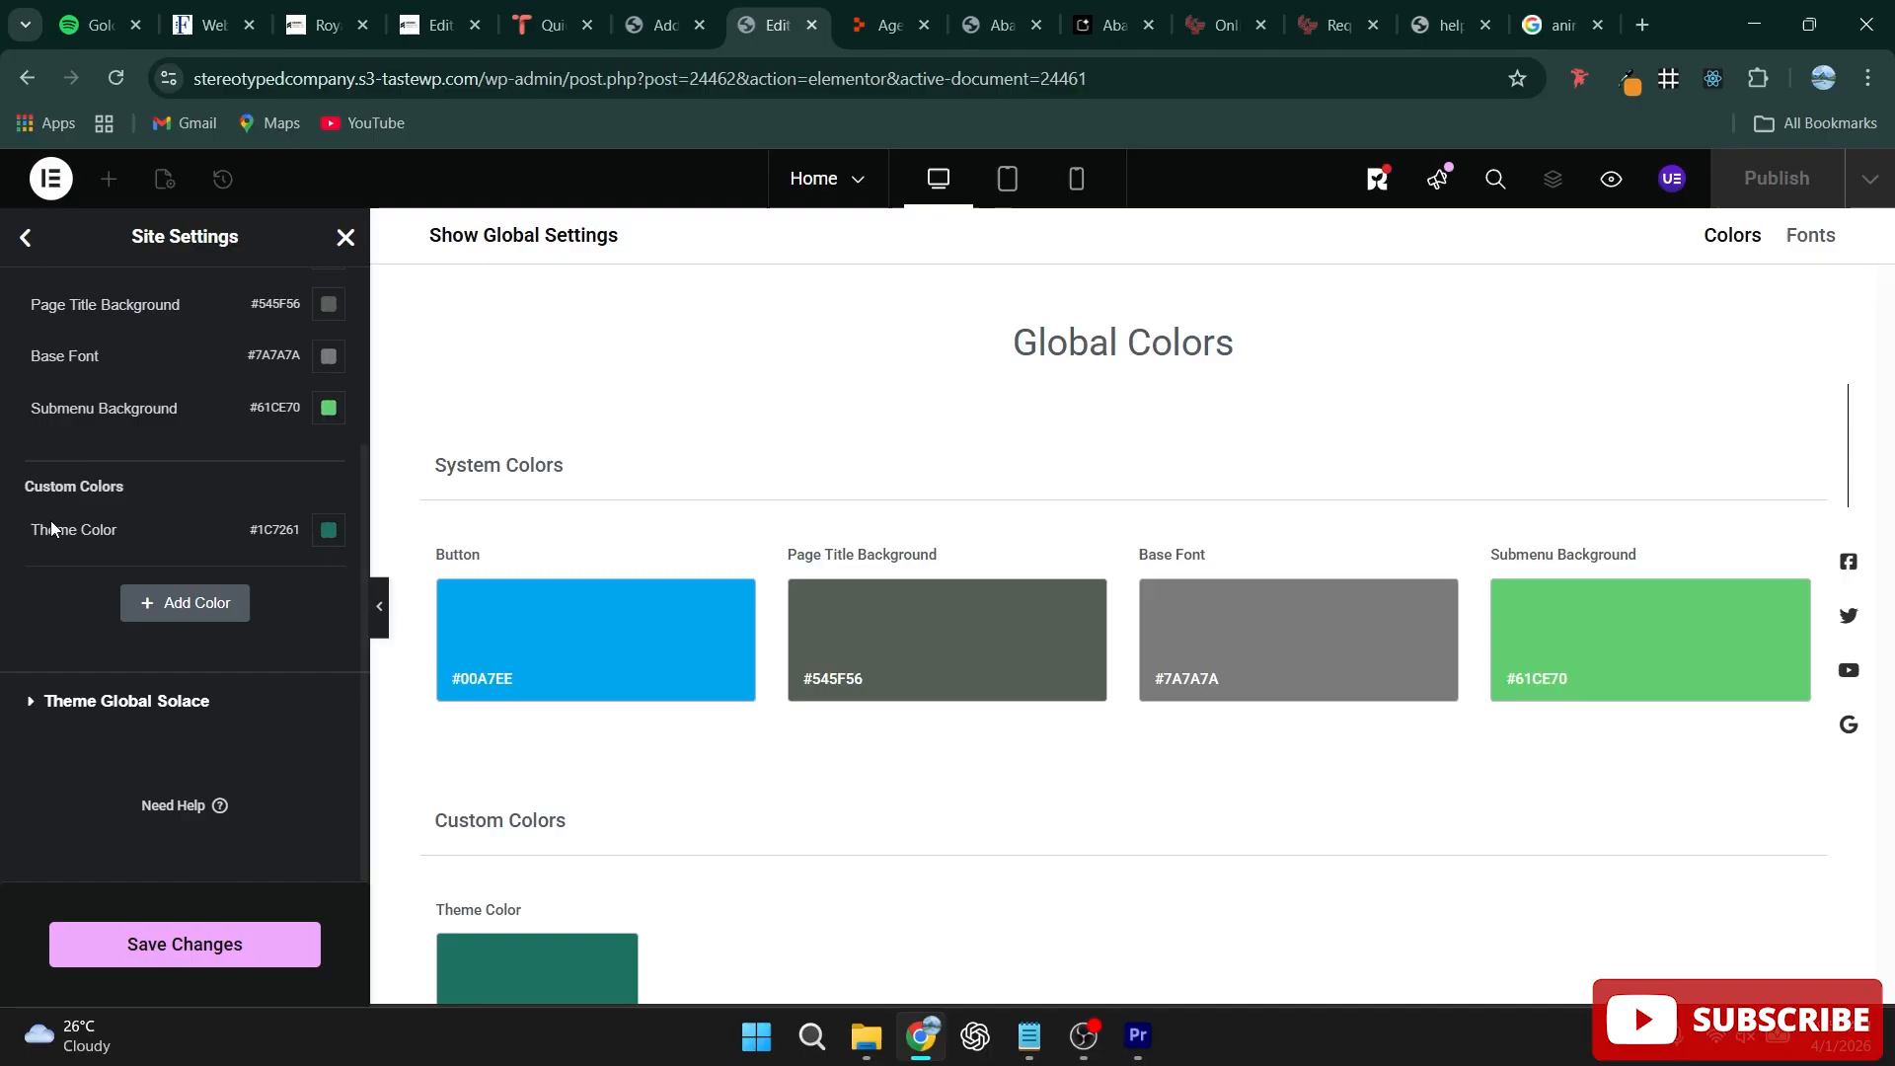
Step: Discard the global color changes and open the Global Fonts settings
left_click(30, 236)
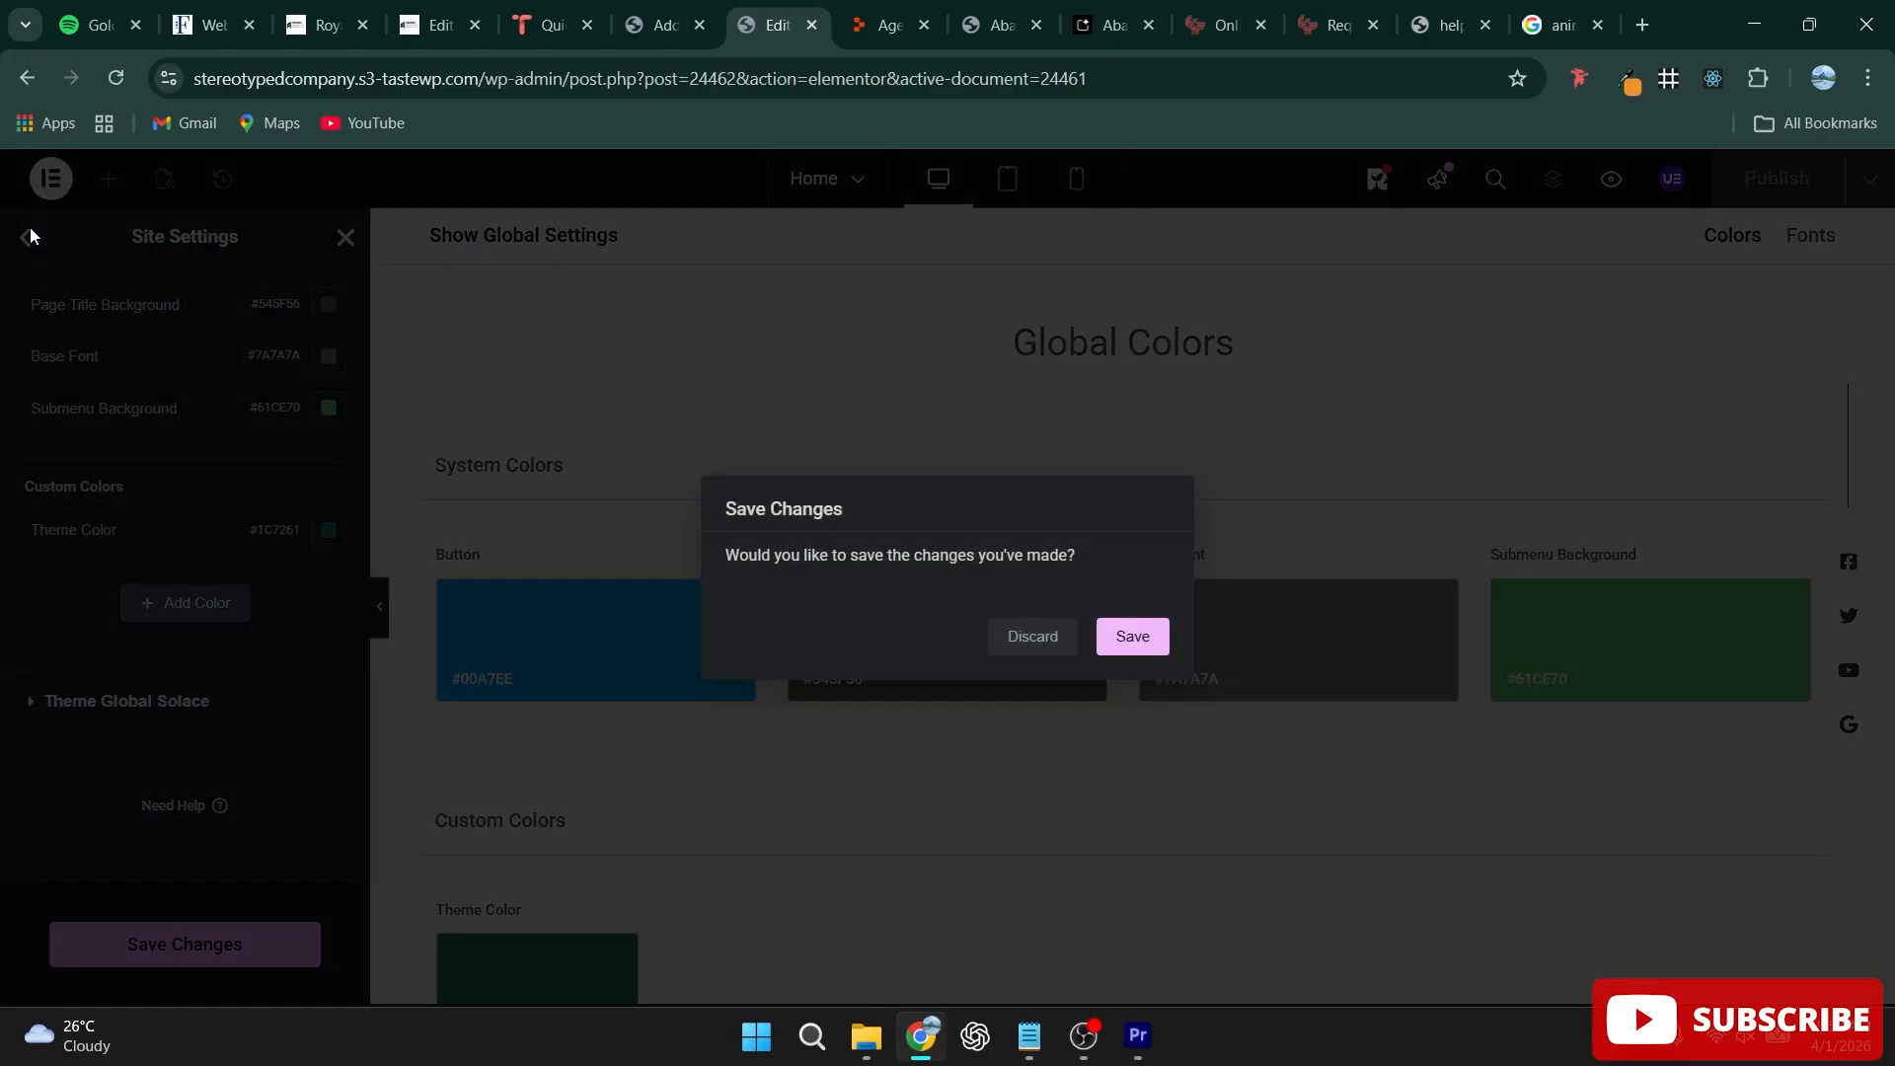
left_click(1029, 644)
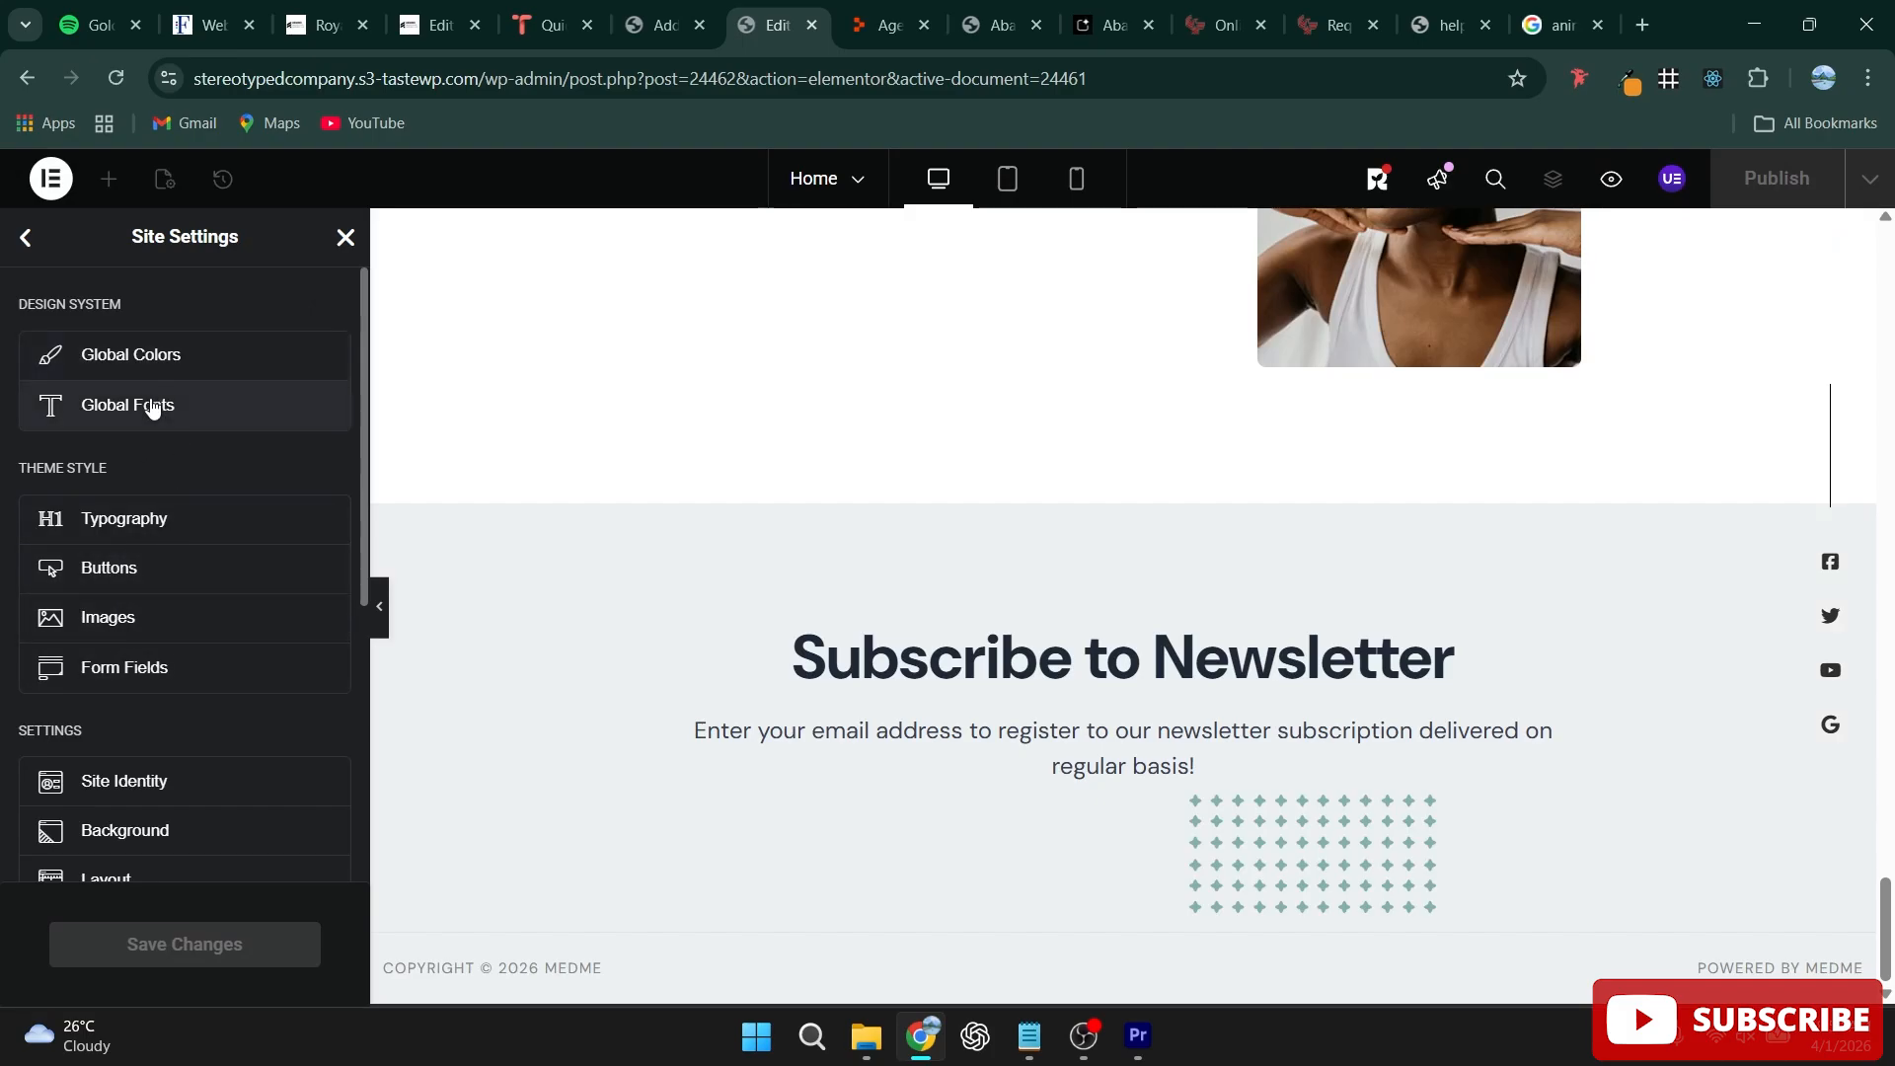
left_click(151, 409)
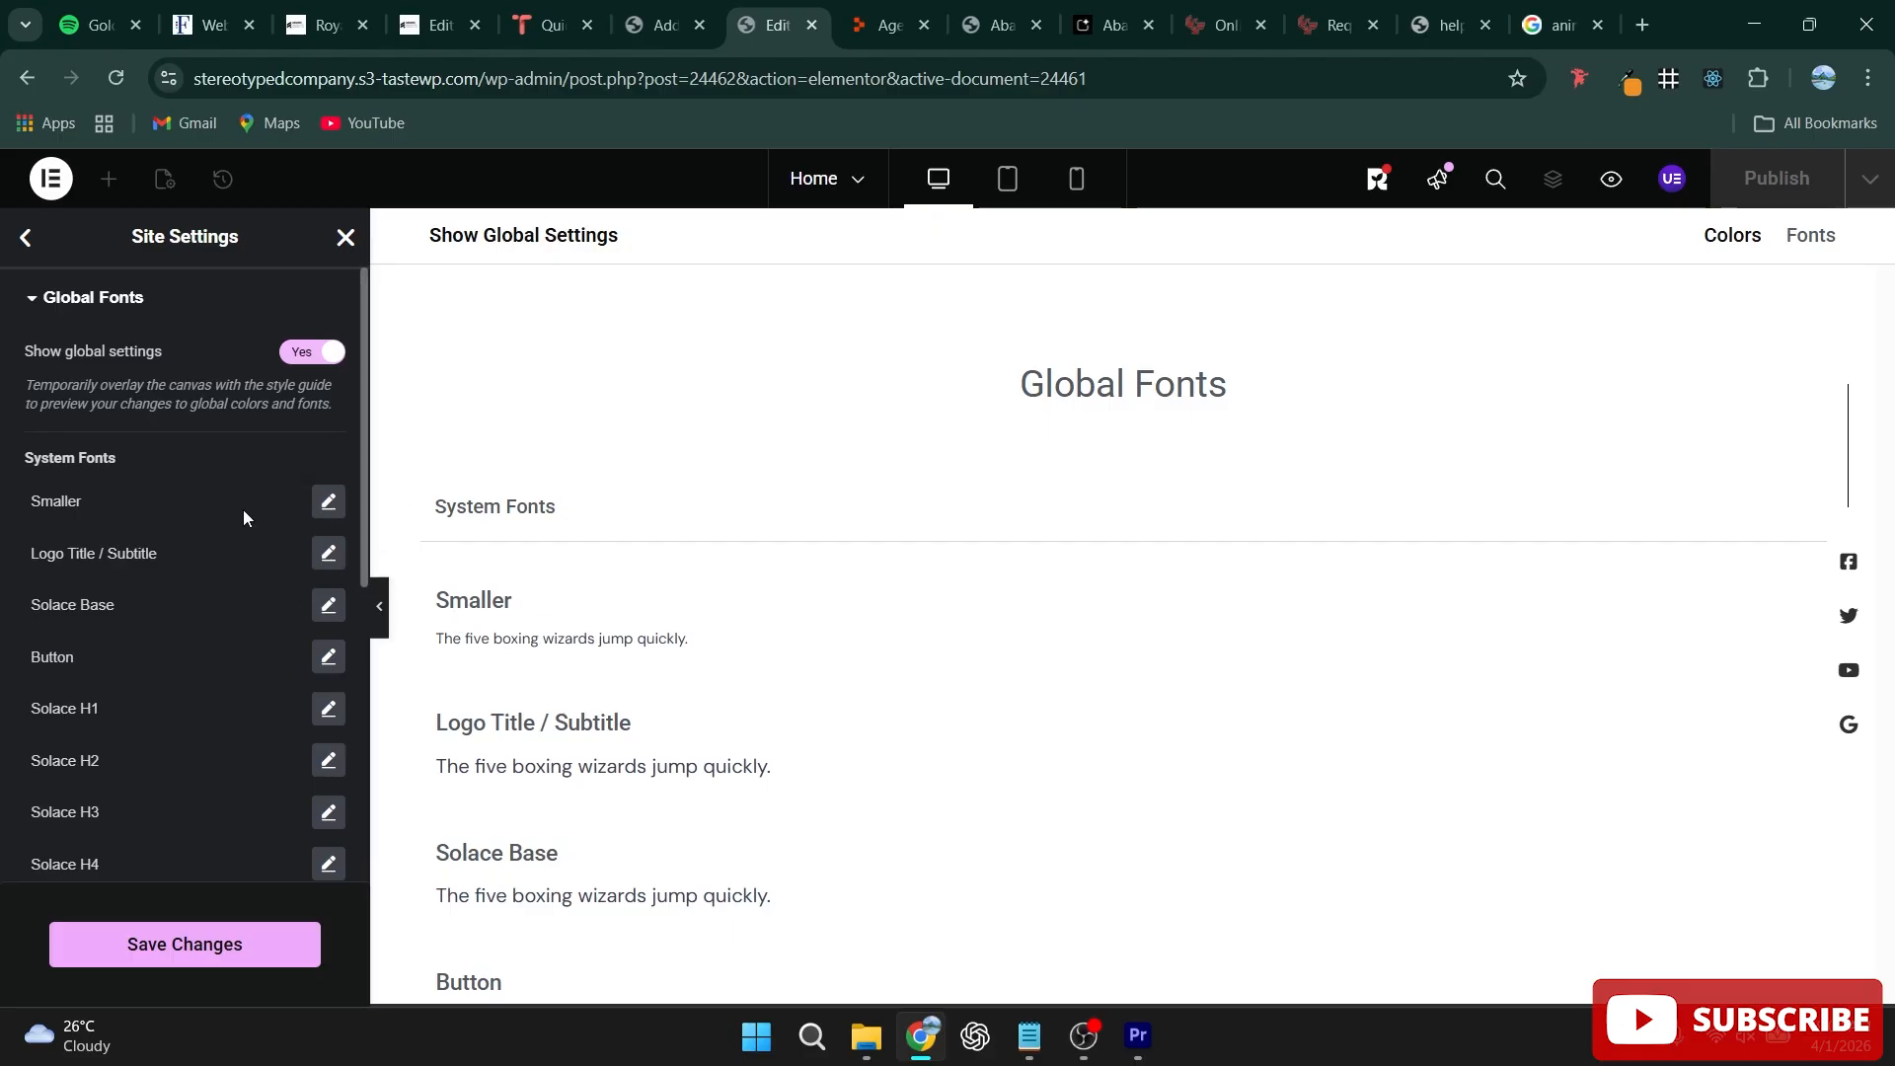
Step: Review the system fonts and set the Logo Title / Subtitle font family to Denk One
scroll(209, 632, "down", 4)
scroll(207, 641, "down", 2)
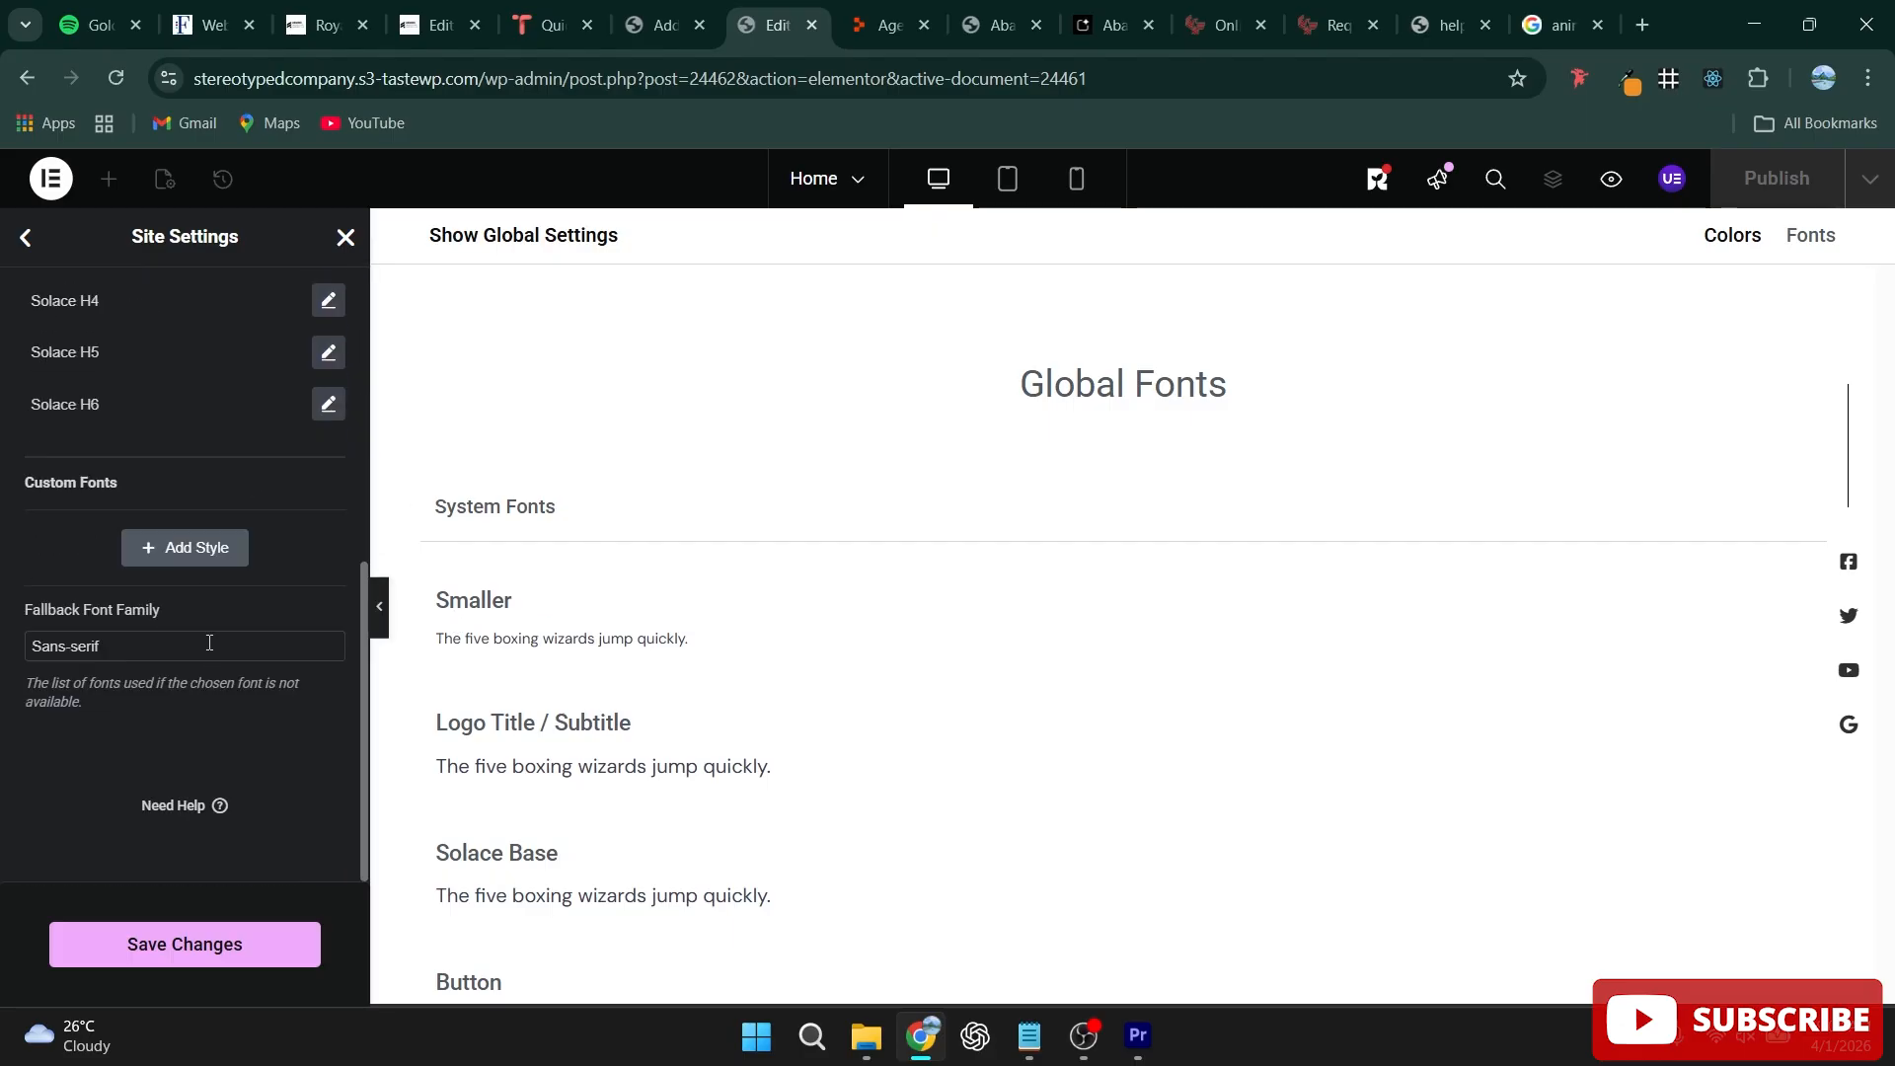
scroll(207, 642, "up", 6)
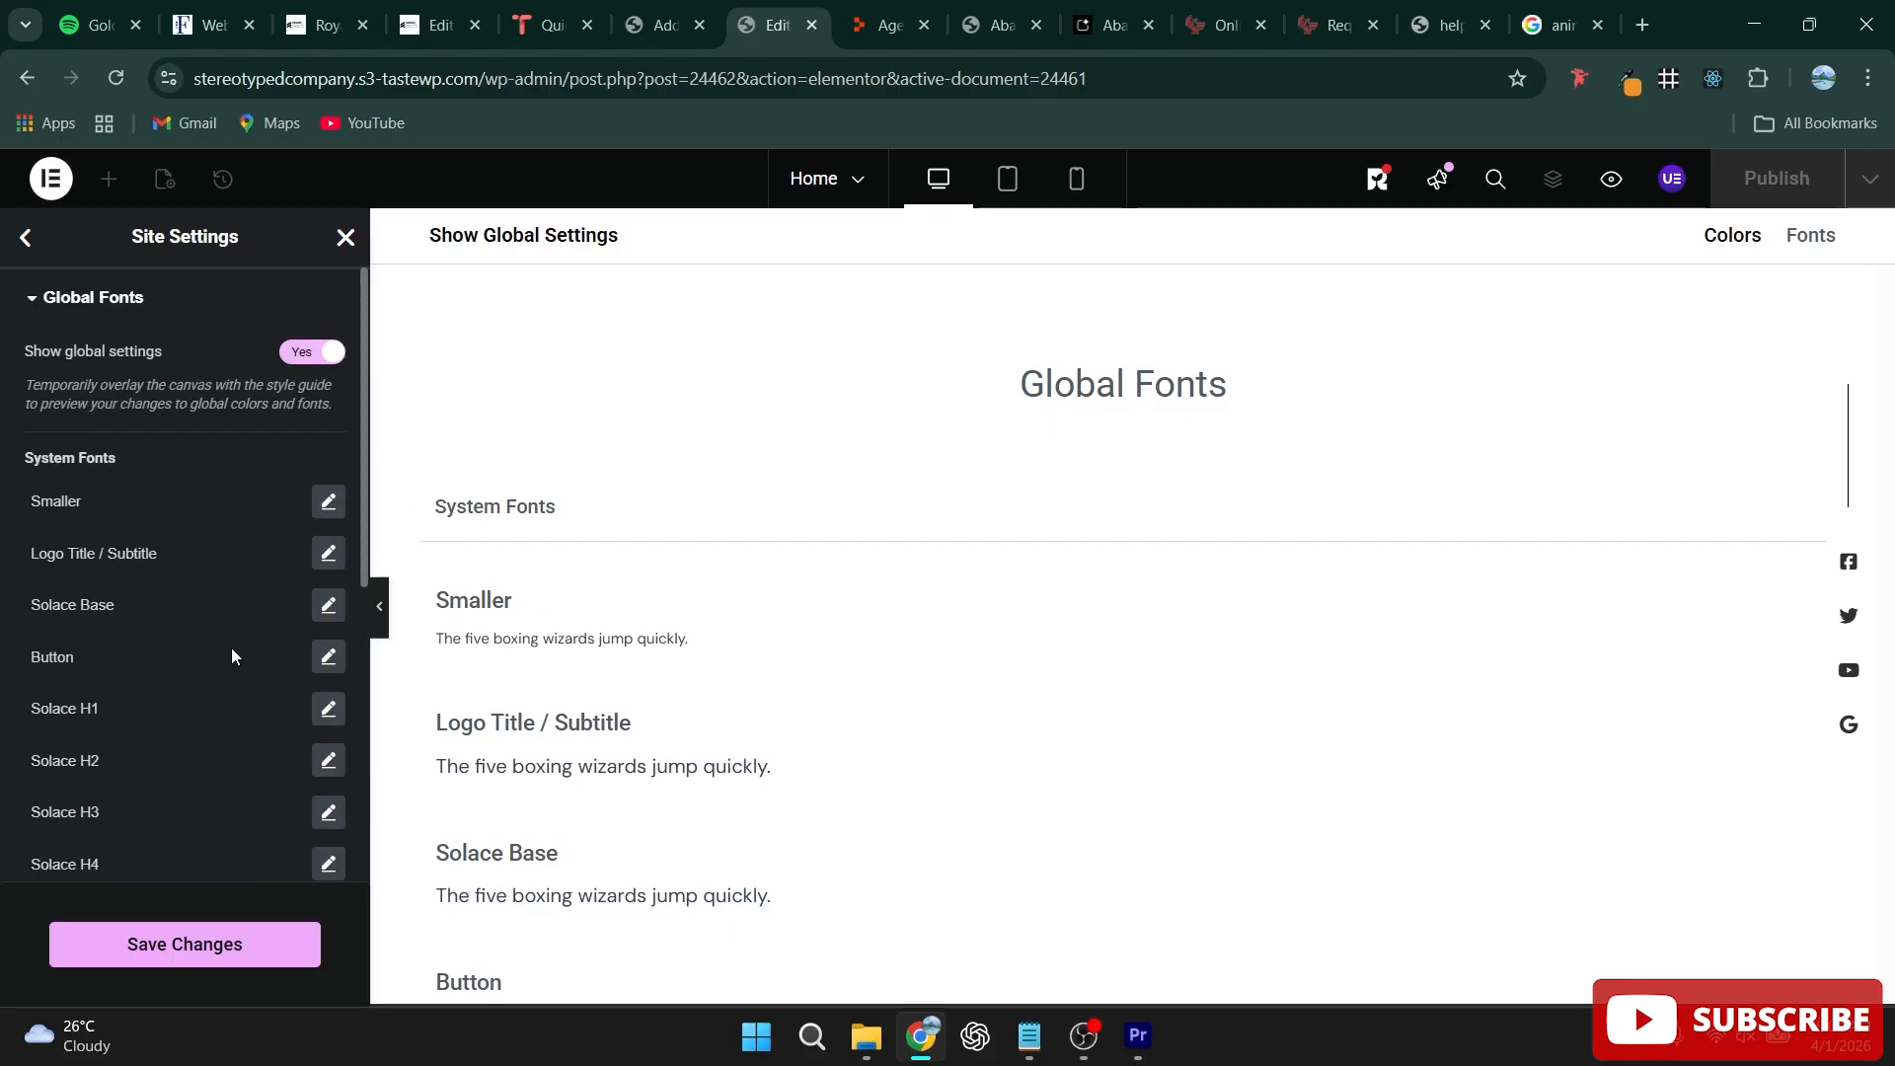
scroll(231, 656, "down", 3)
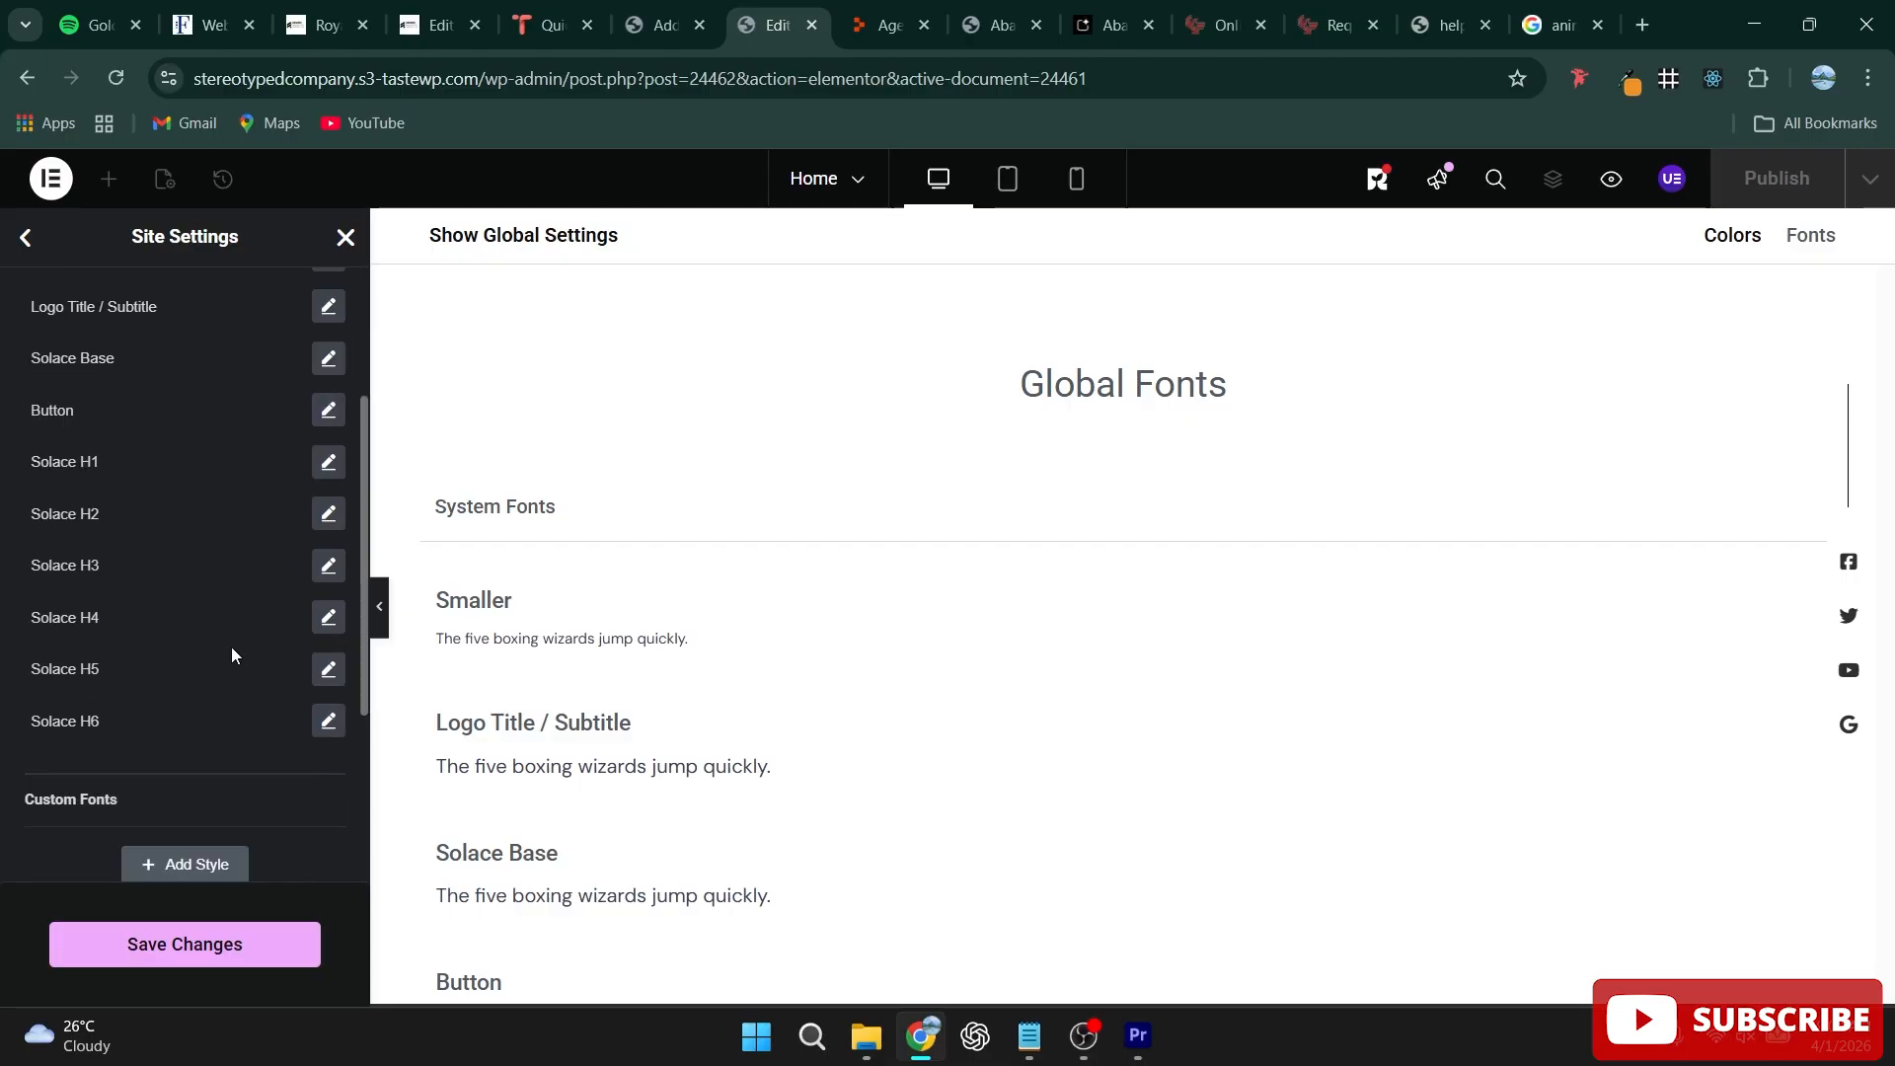
scroll(231, 657, "up", 3)
left_click(329, 554)
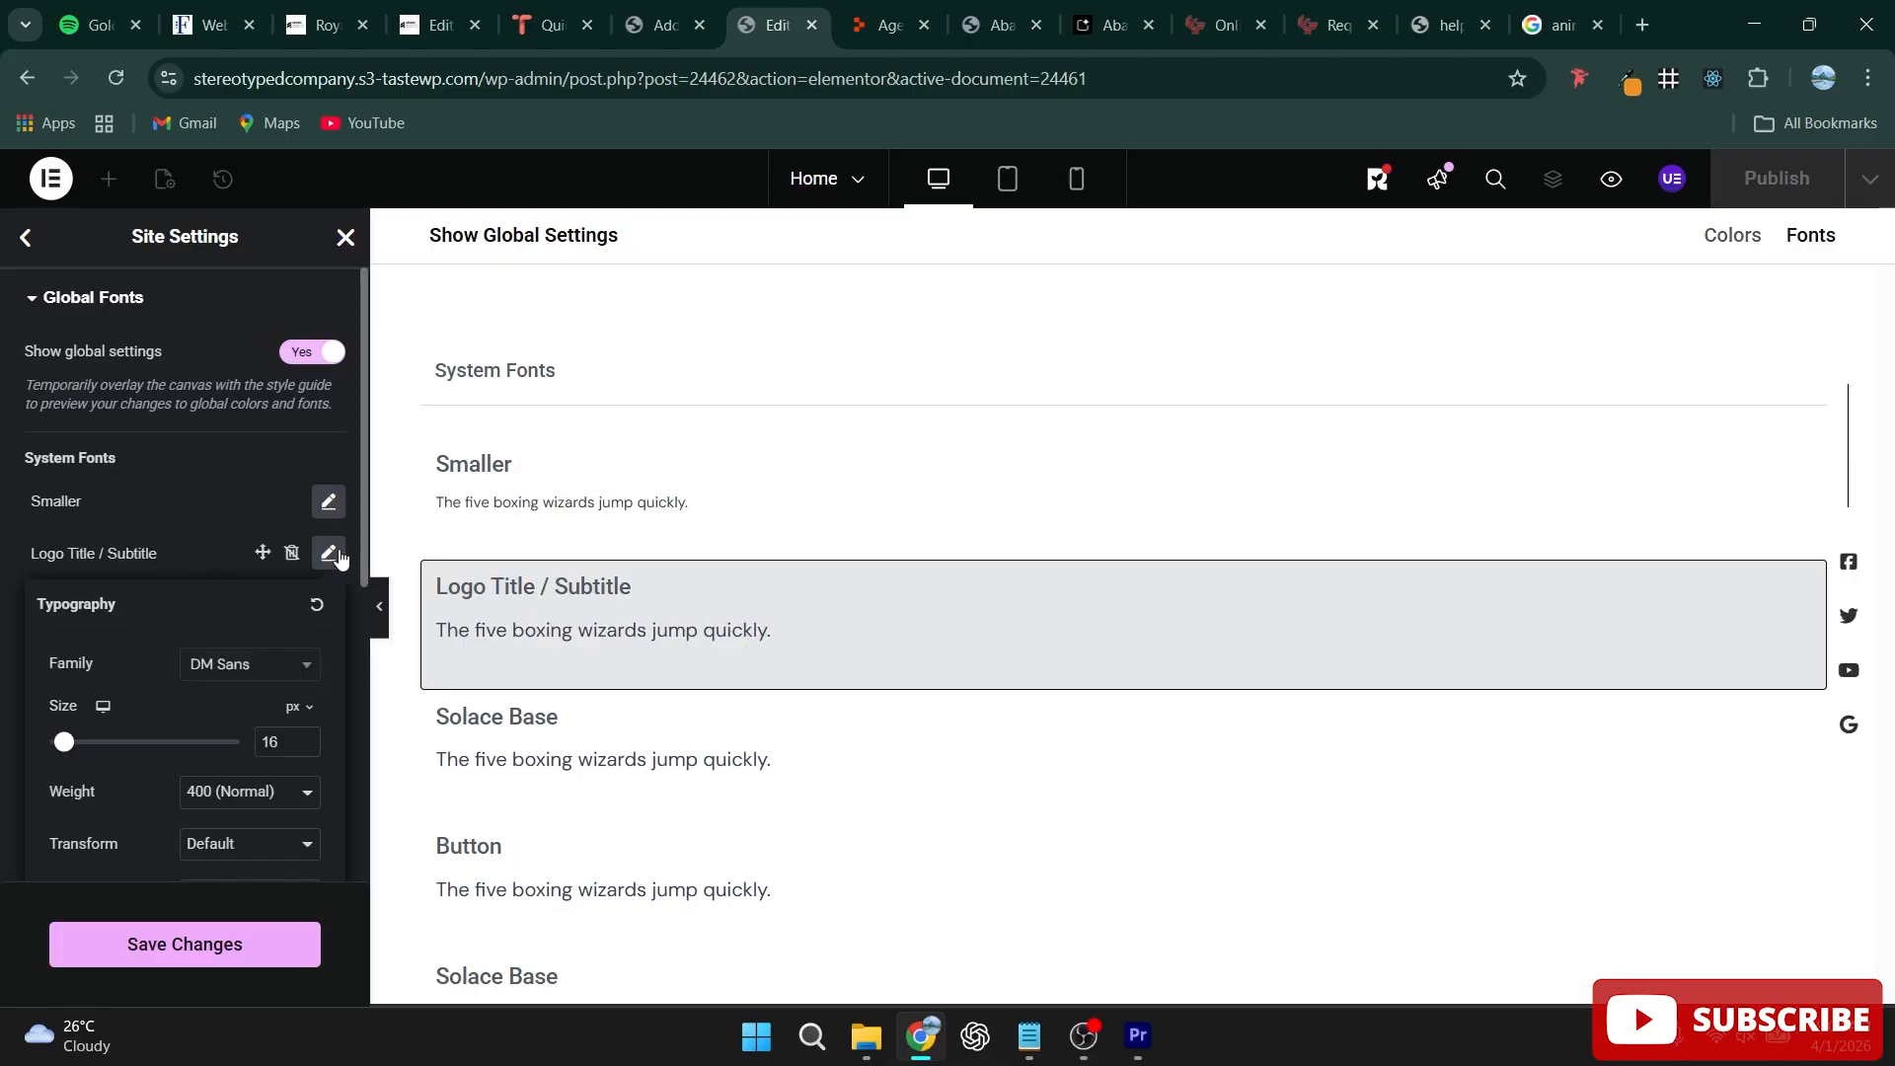
left_click(280, 663)
scroll(219, 886, "down", 3)
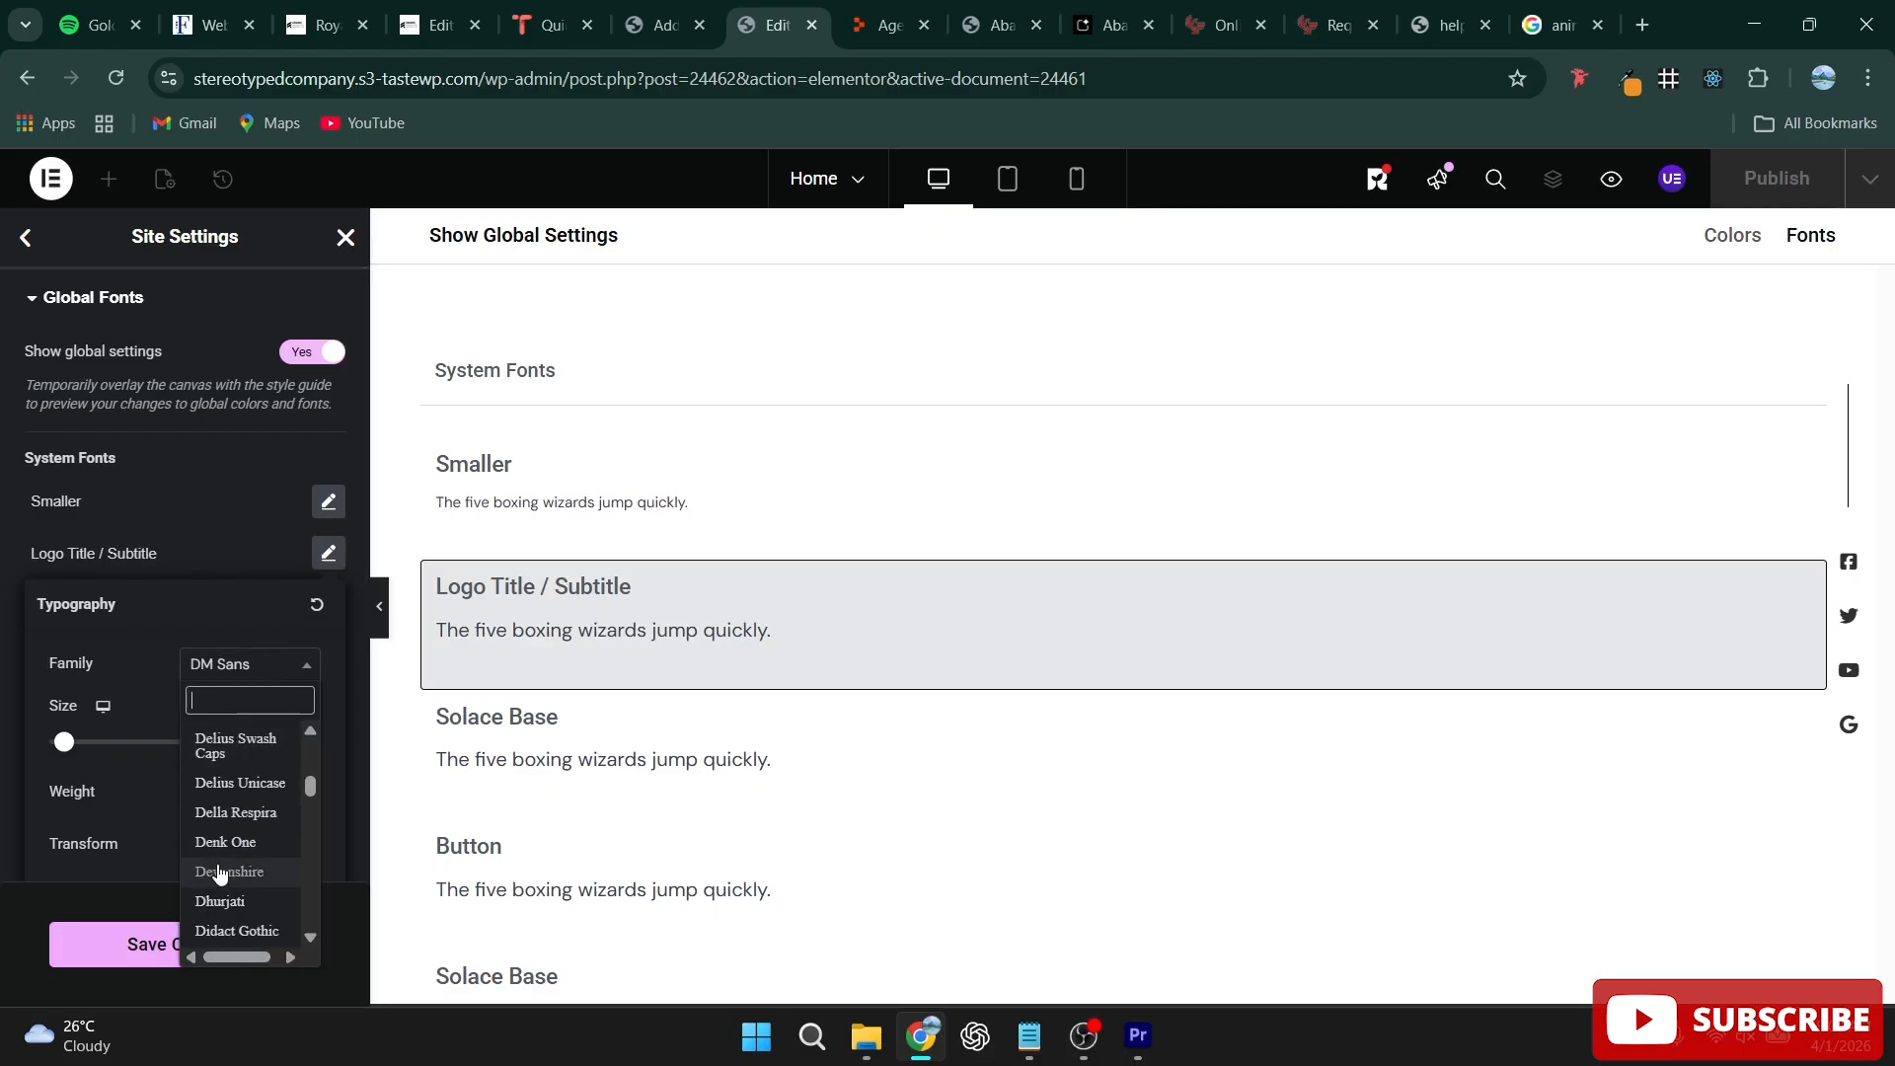
left_click(217, 855)
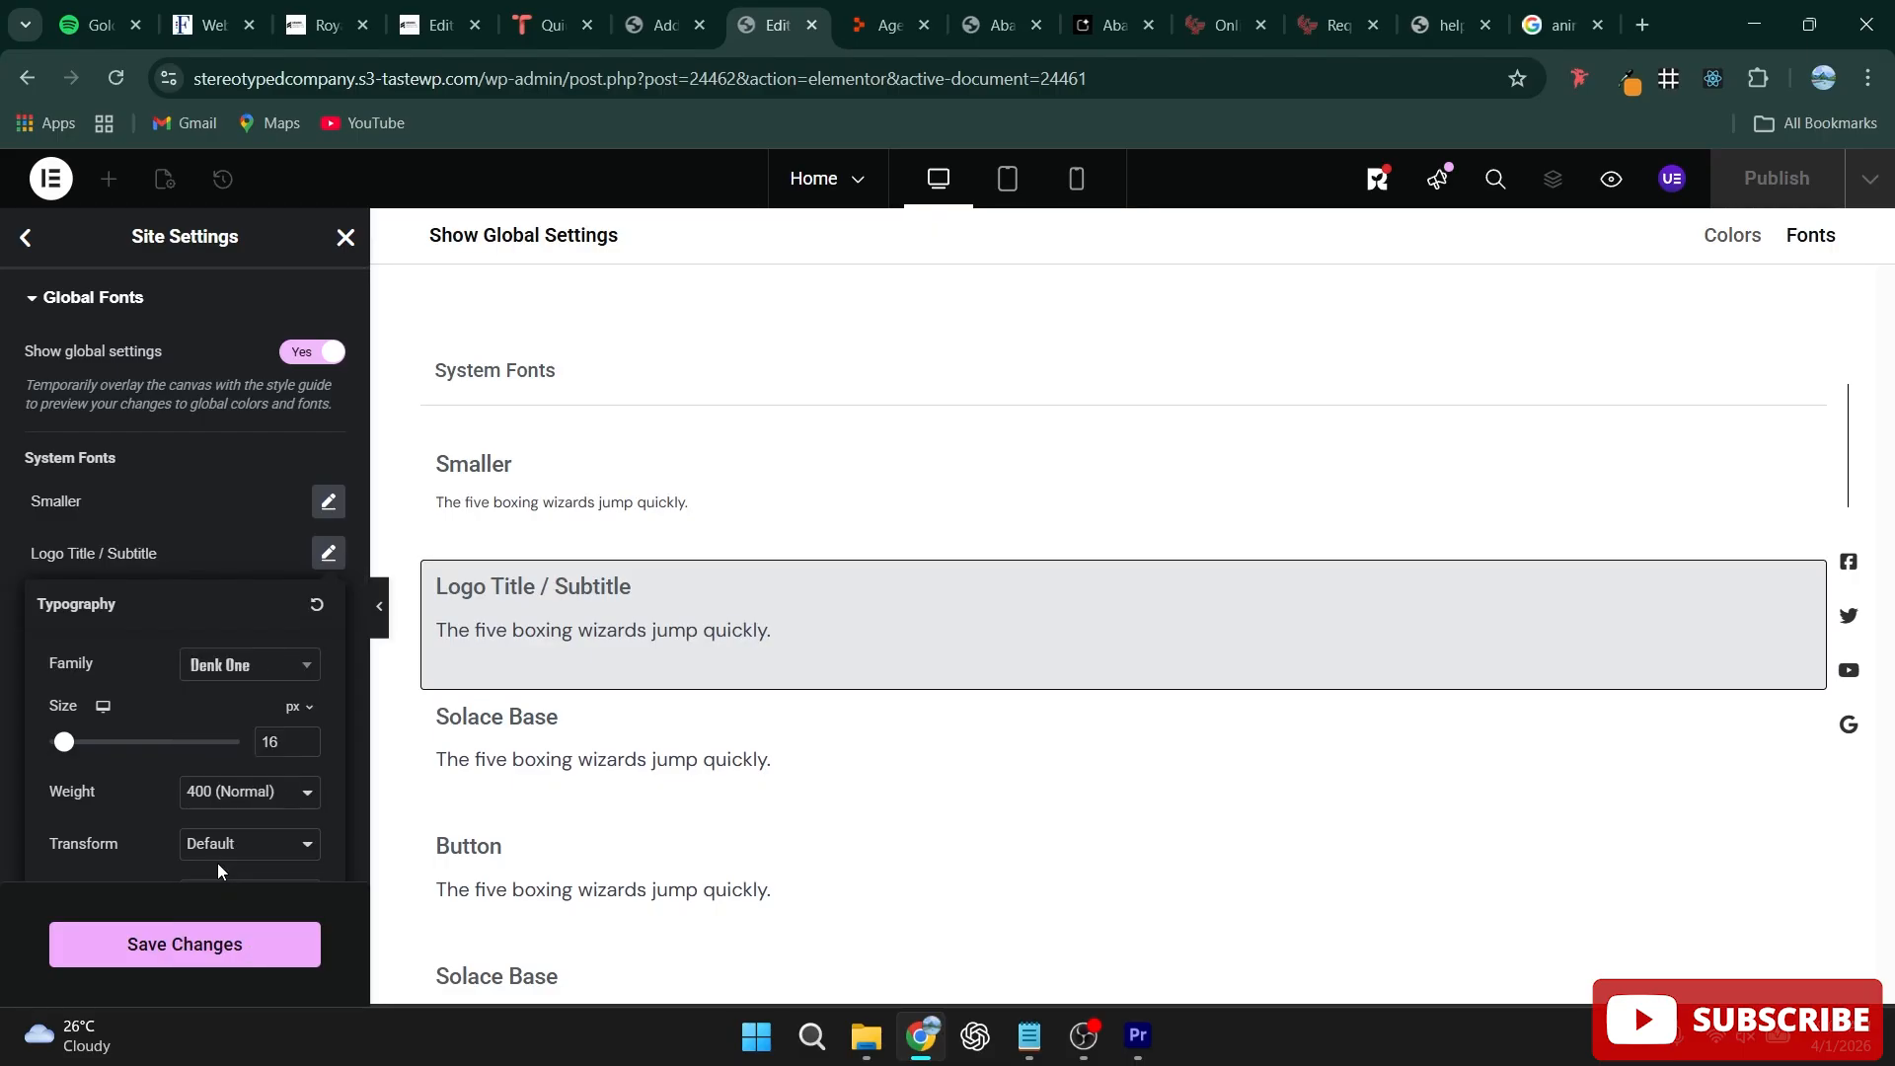
Step: Switch the Logo Title / Subtitle font family to DM Mono and close its typography options
left_click(259, 679)
scroll(242, 810, "up", 3)
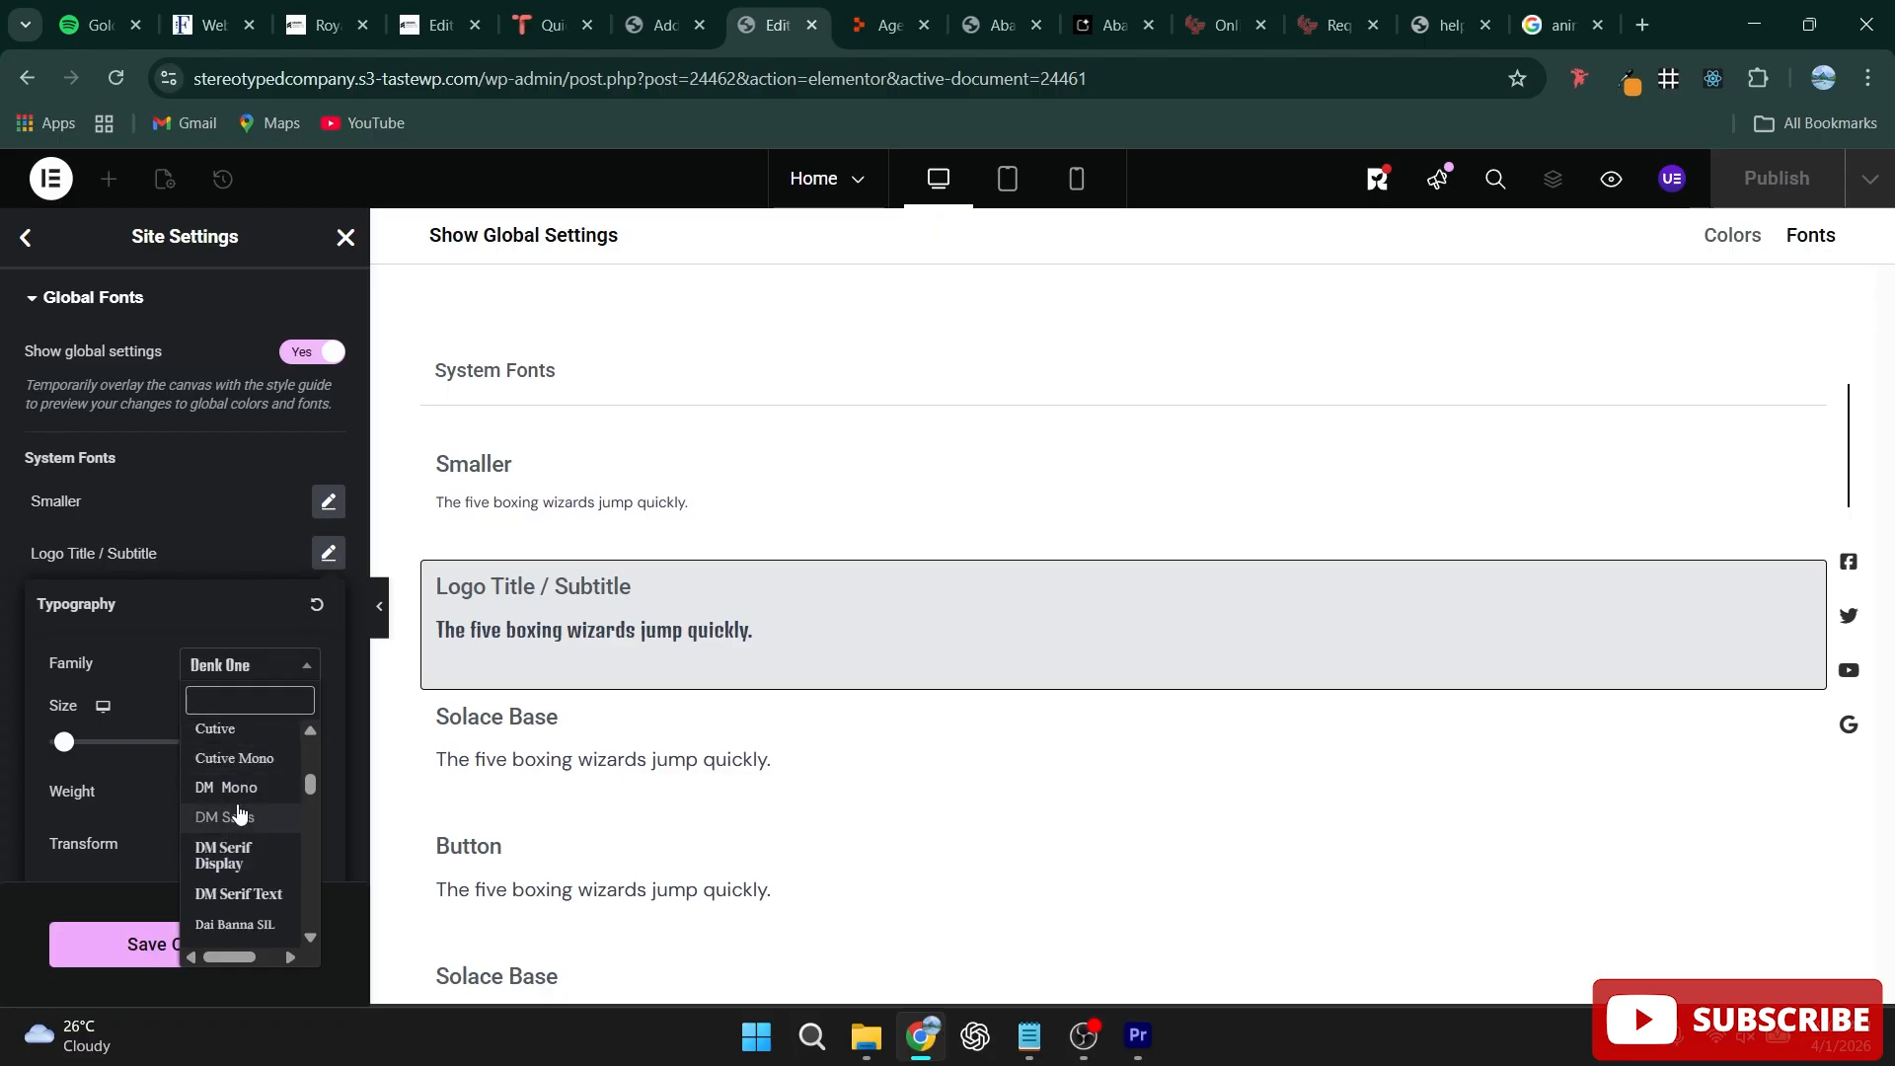
left_click(239, 787)
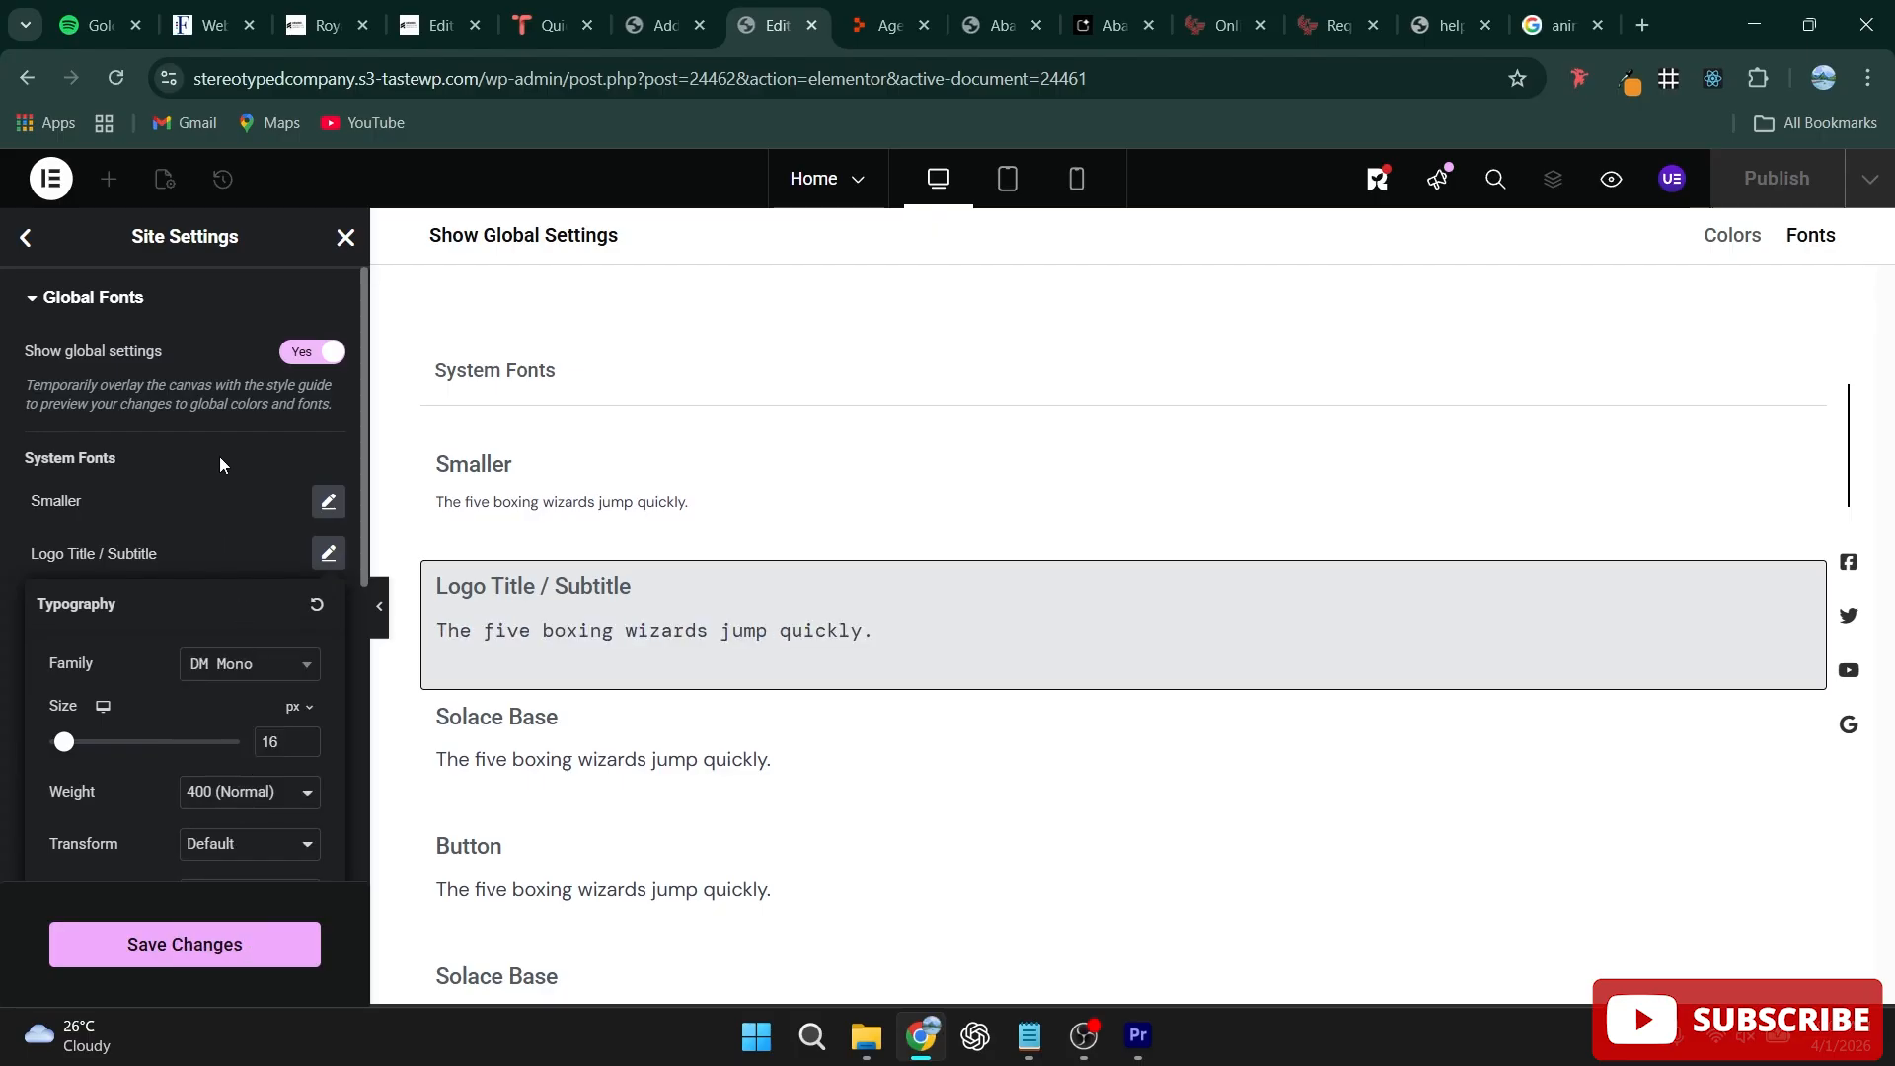
left_click(207, 495)
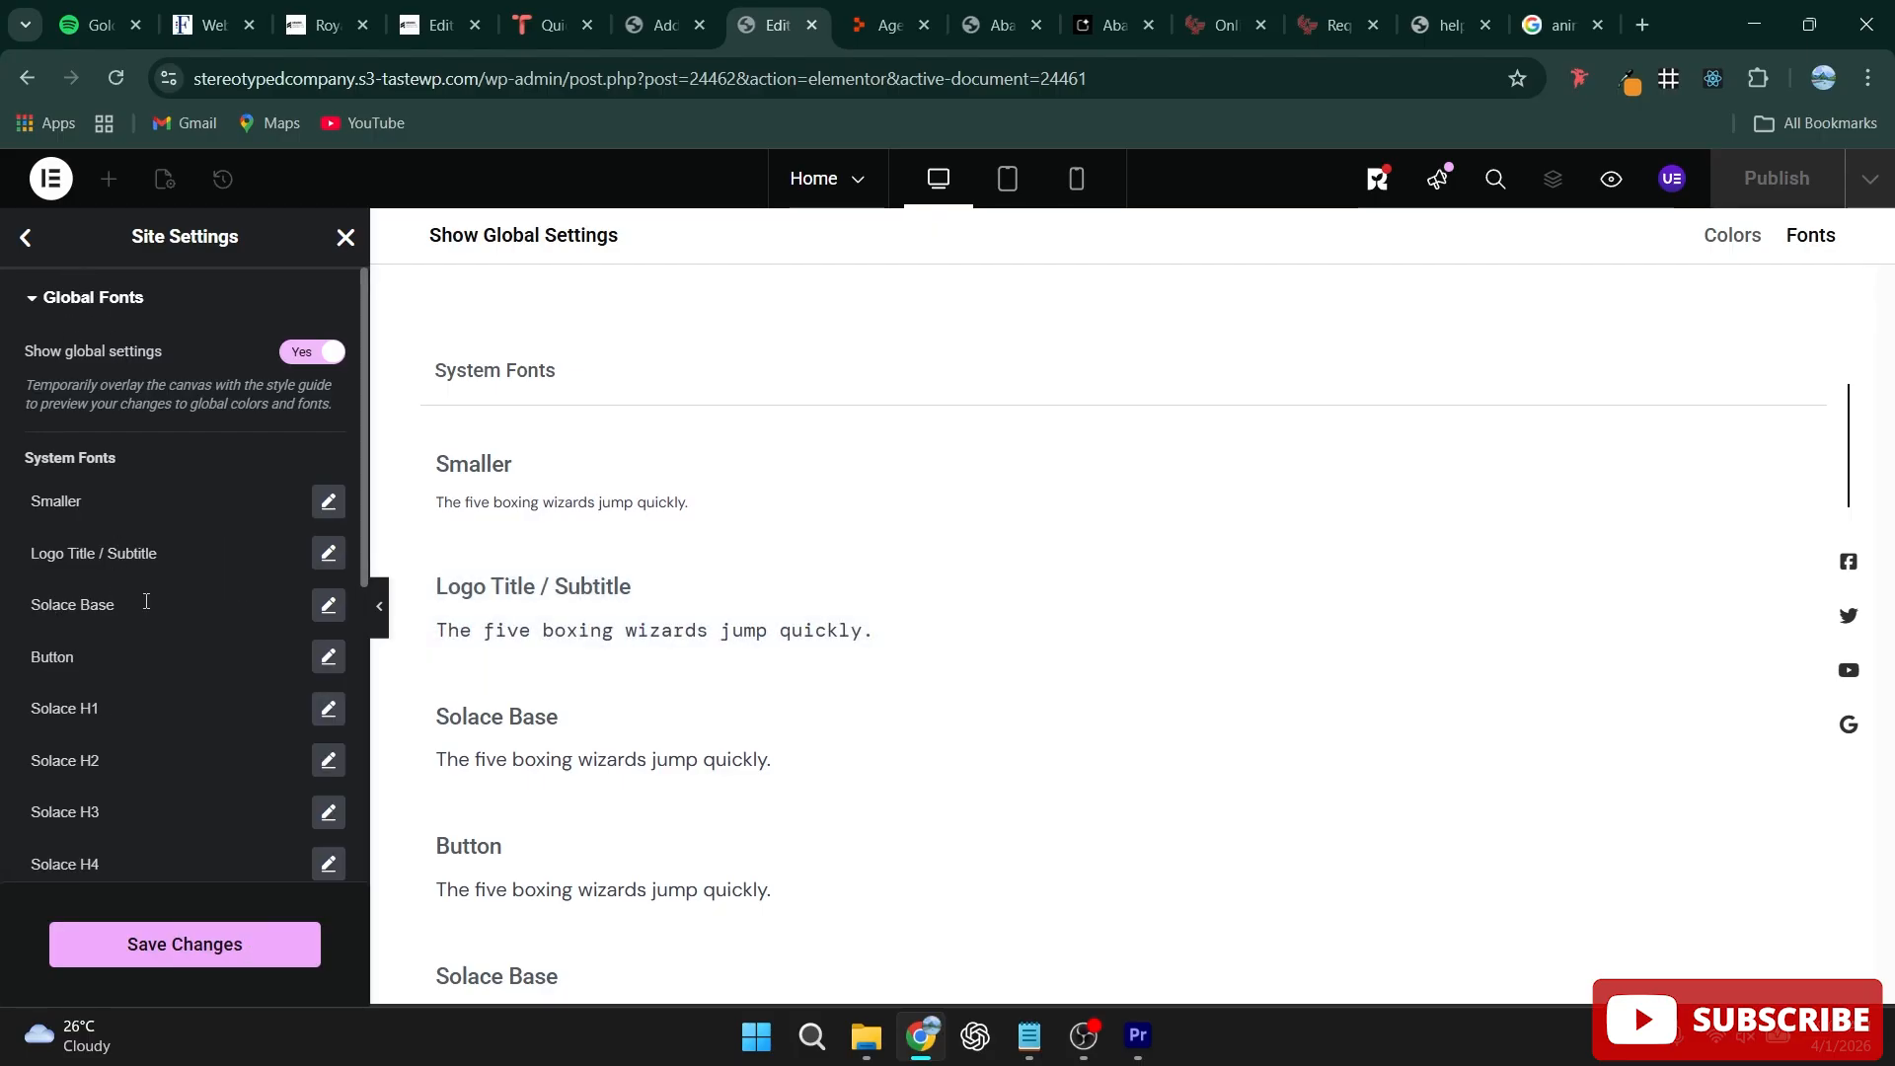
Step: Discard the global font changes and open the theme style Typography settings
left_click(23, 237)
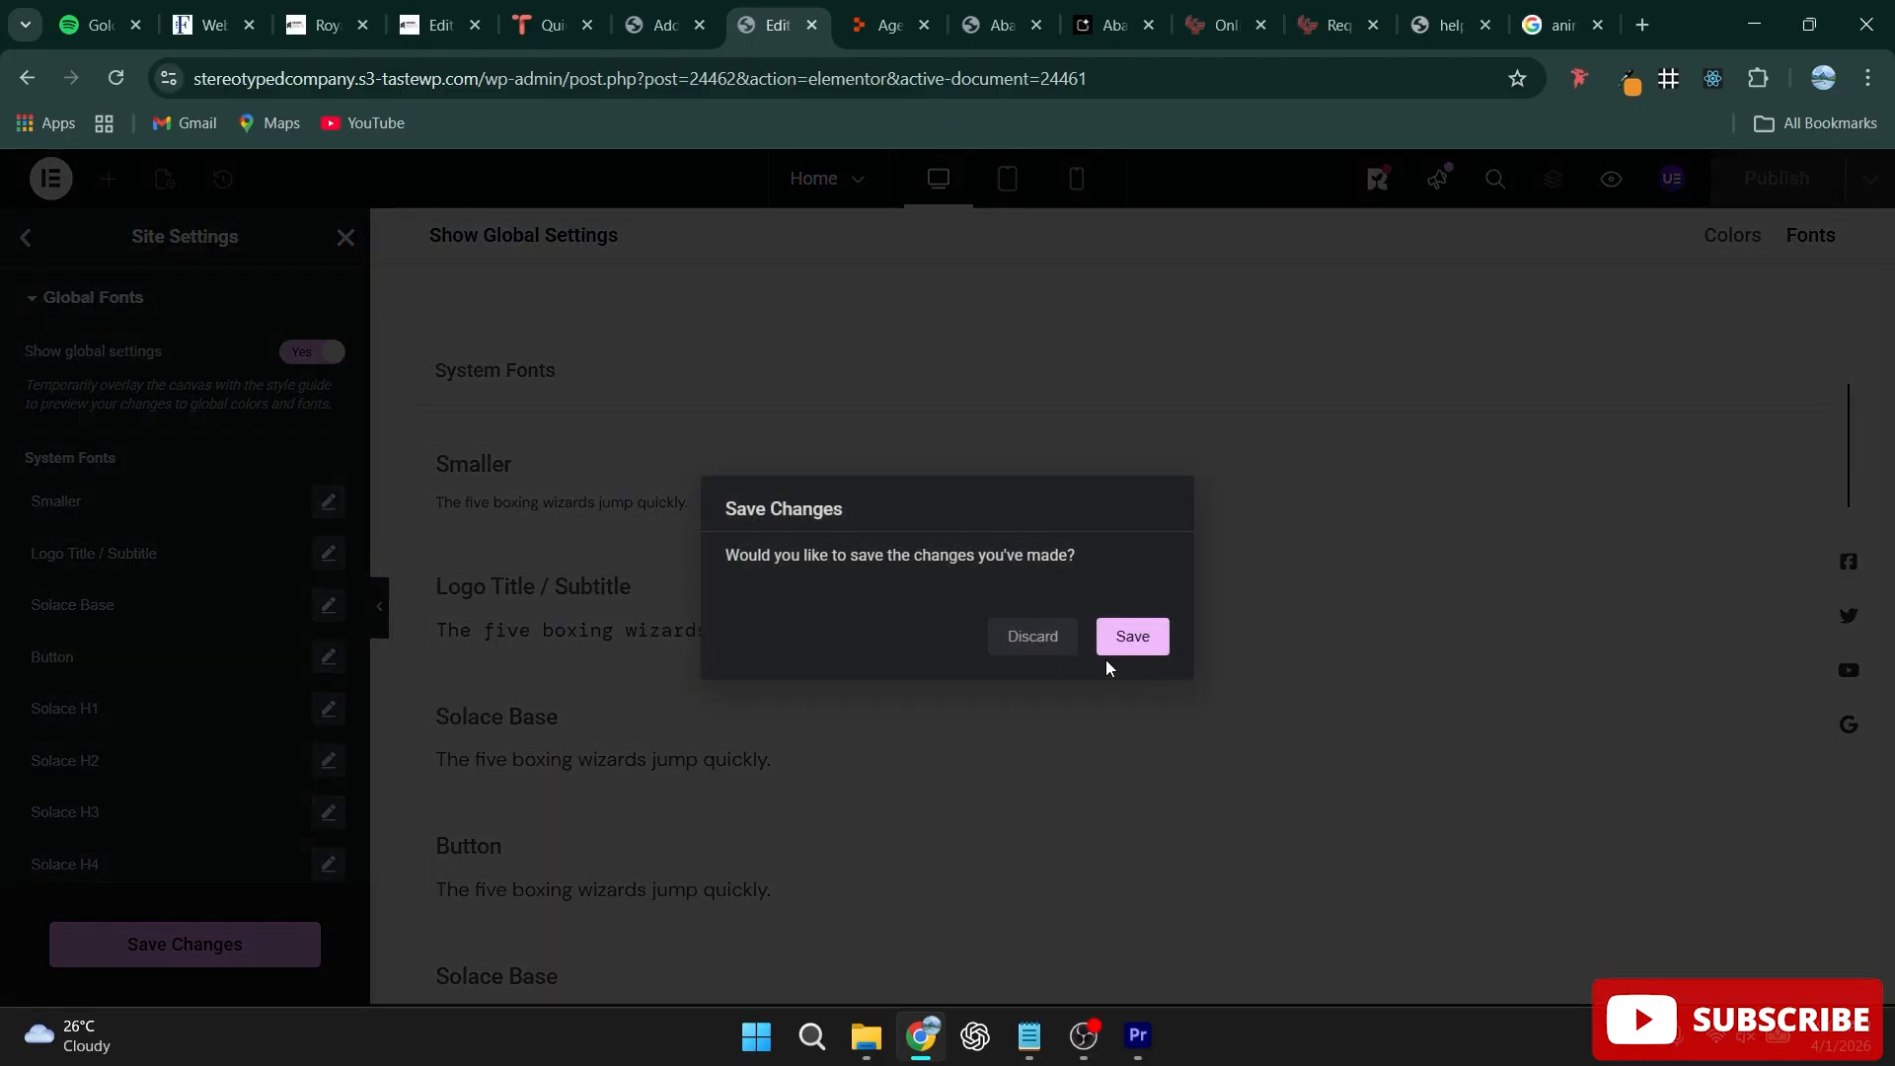
left_click(1033, 636)
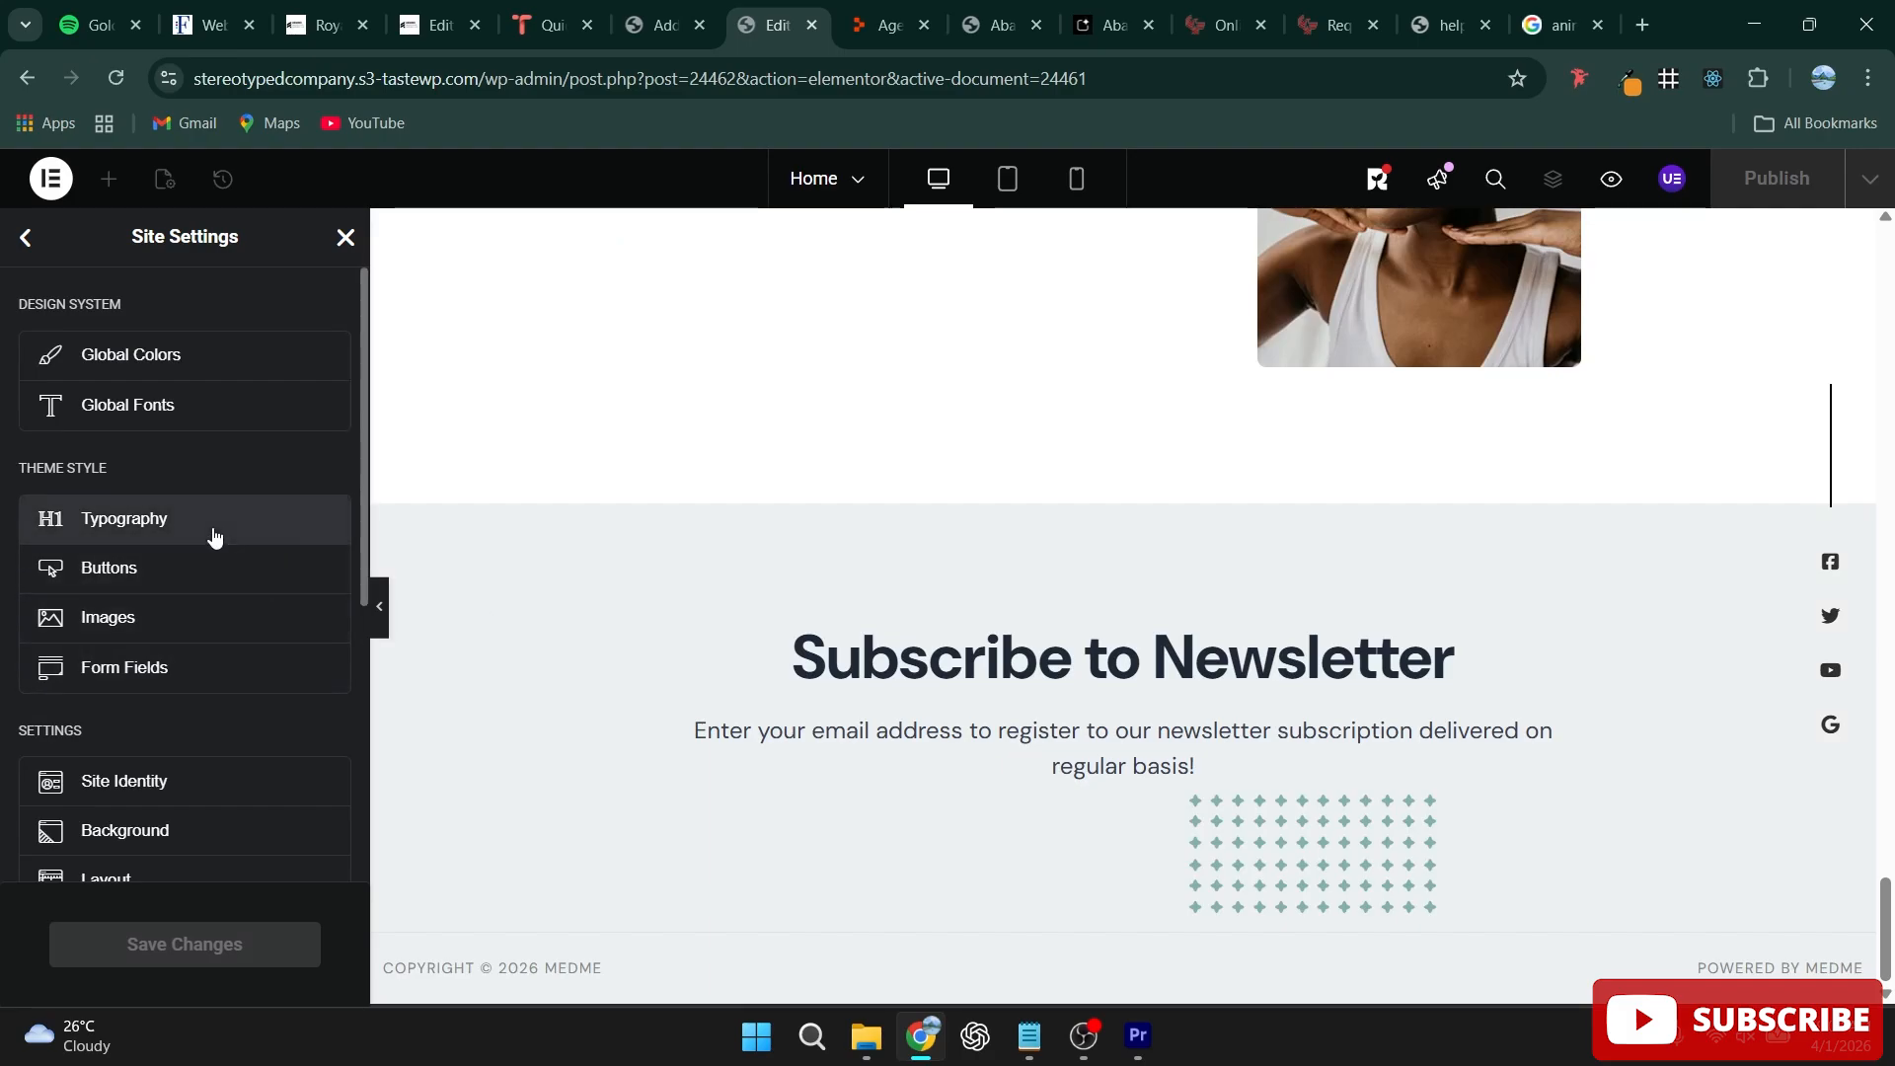
left_click(21, 530)
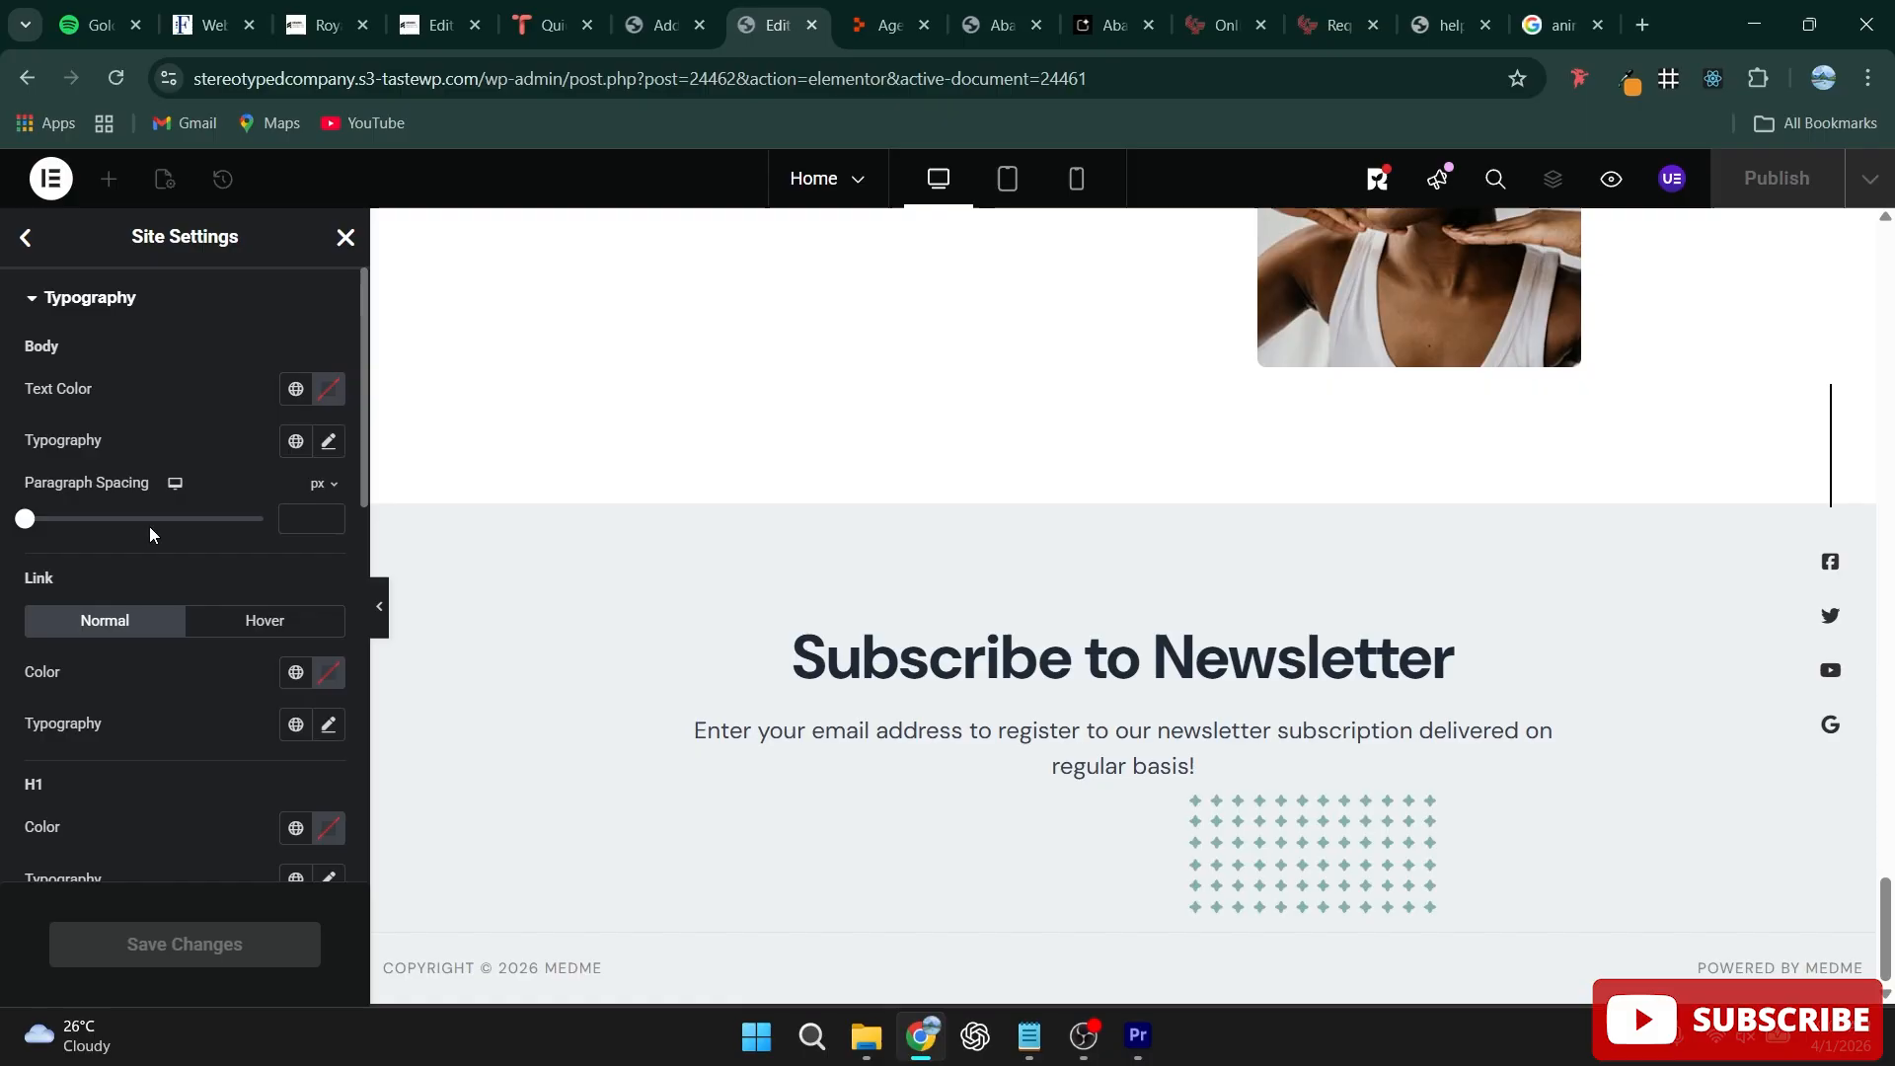
Step: Set the site-wide H1 typography size to 72 px
scroll(191, 606, "down", 5)
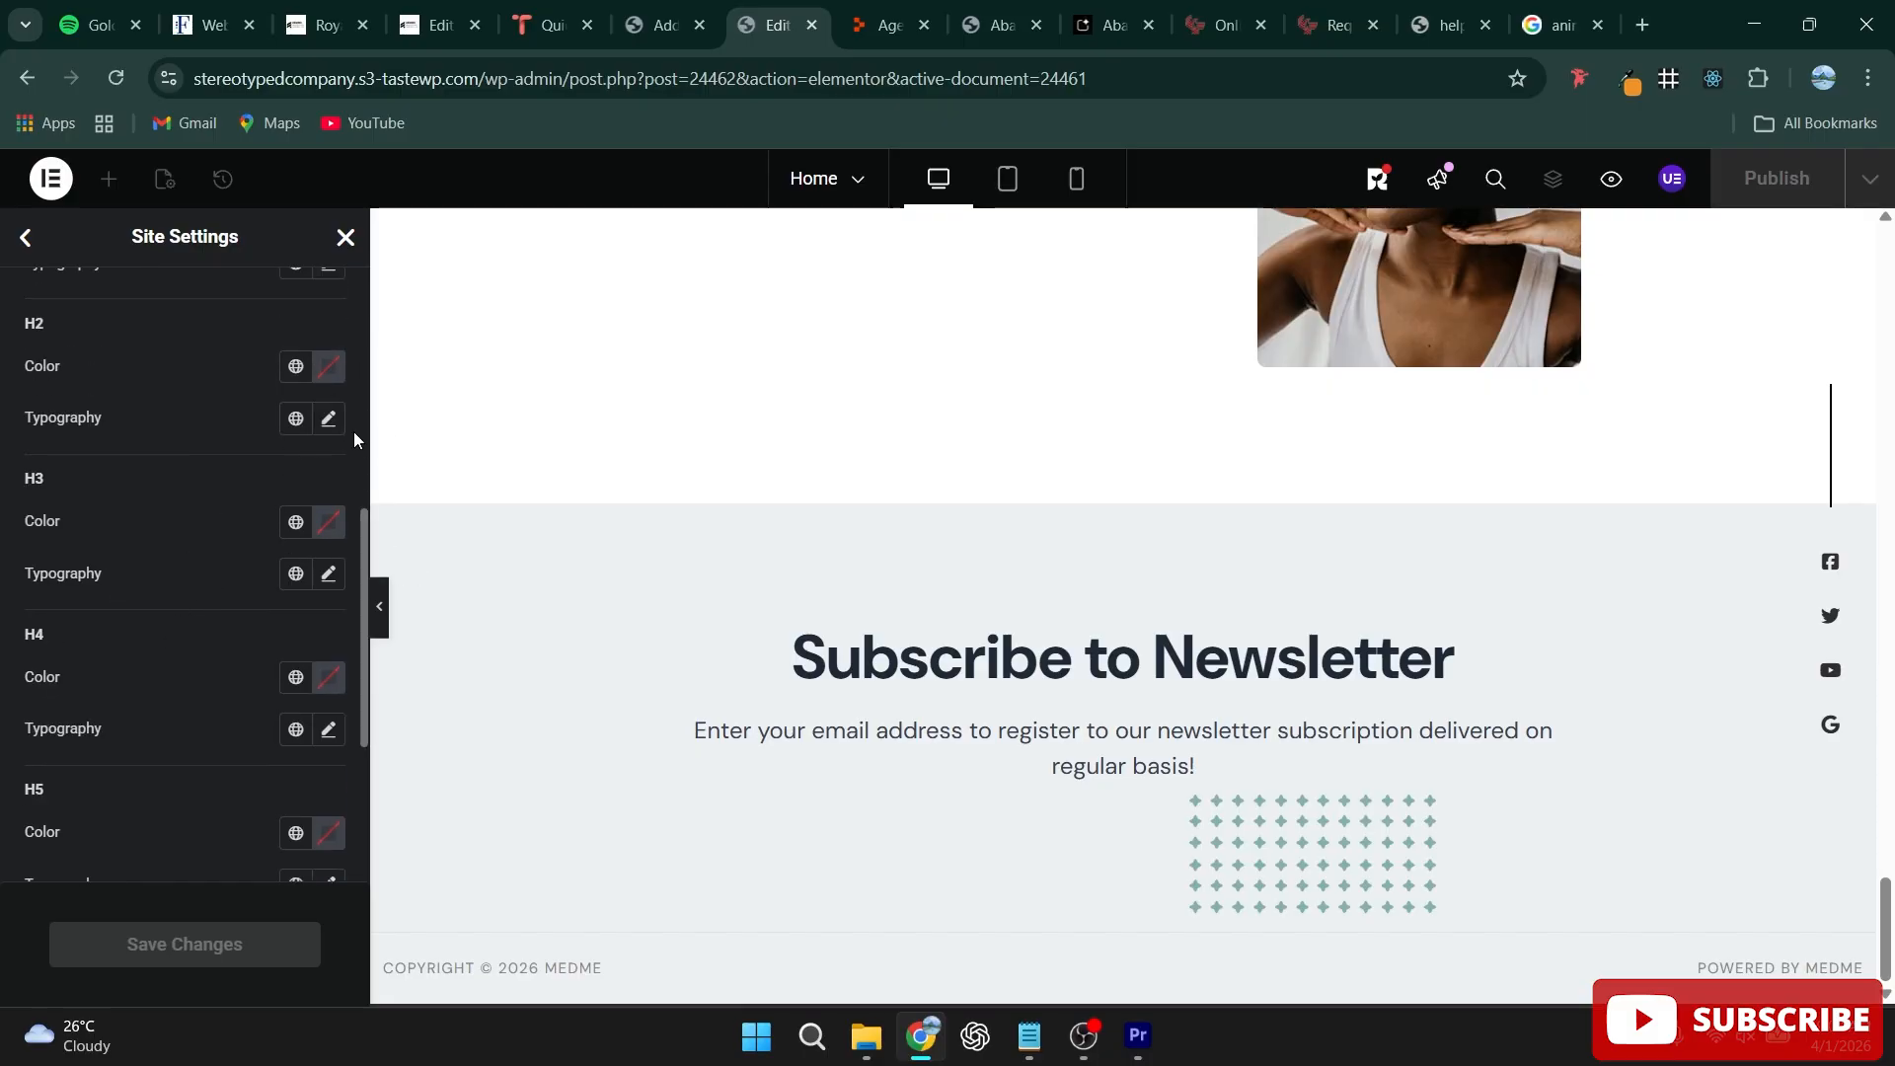
scroll(241, 601, "up", 4)
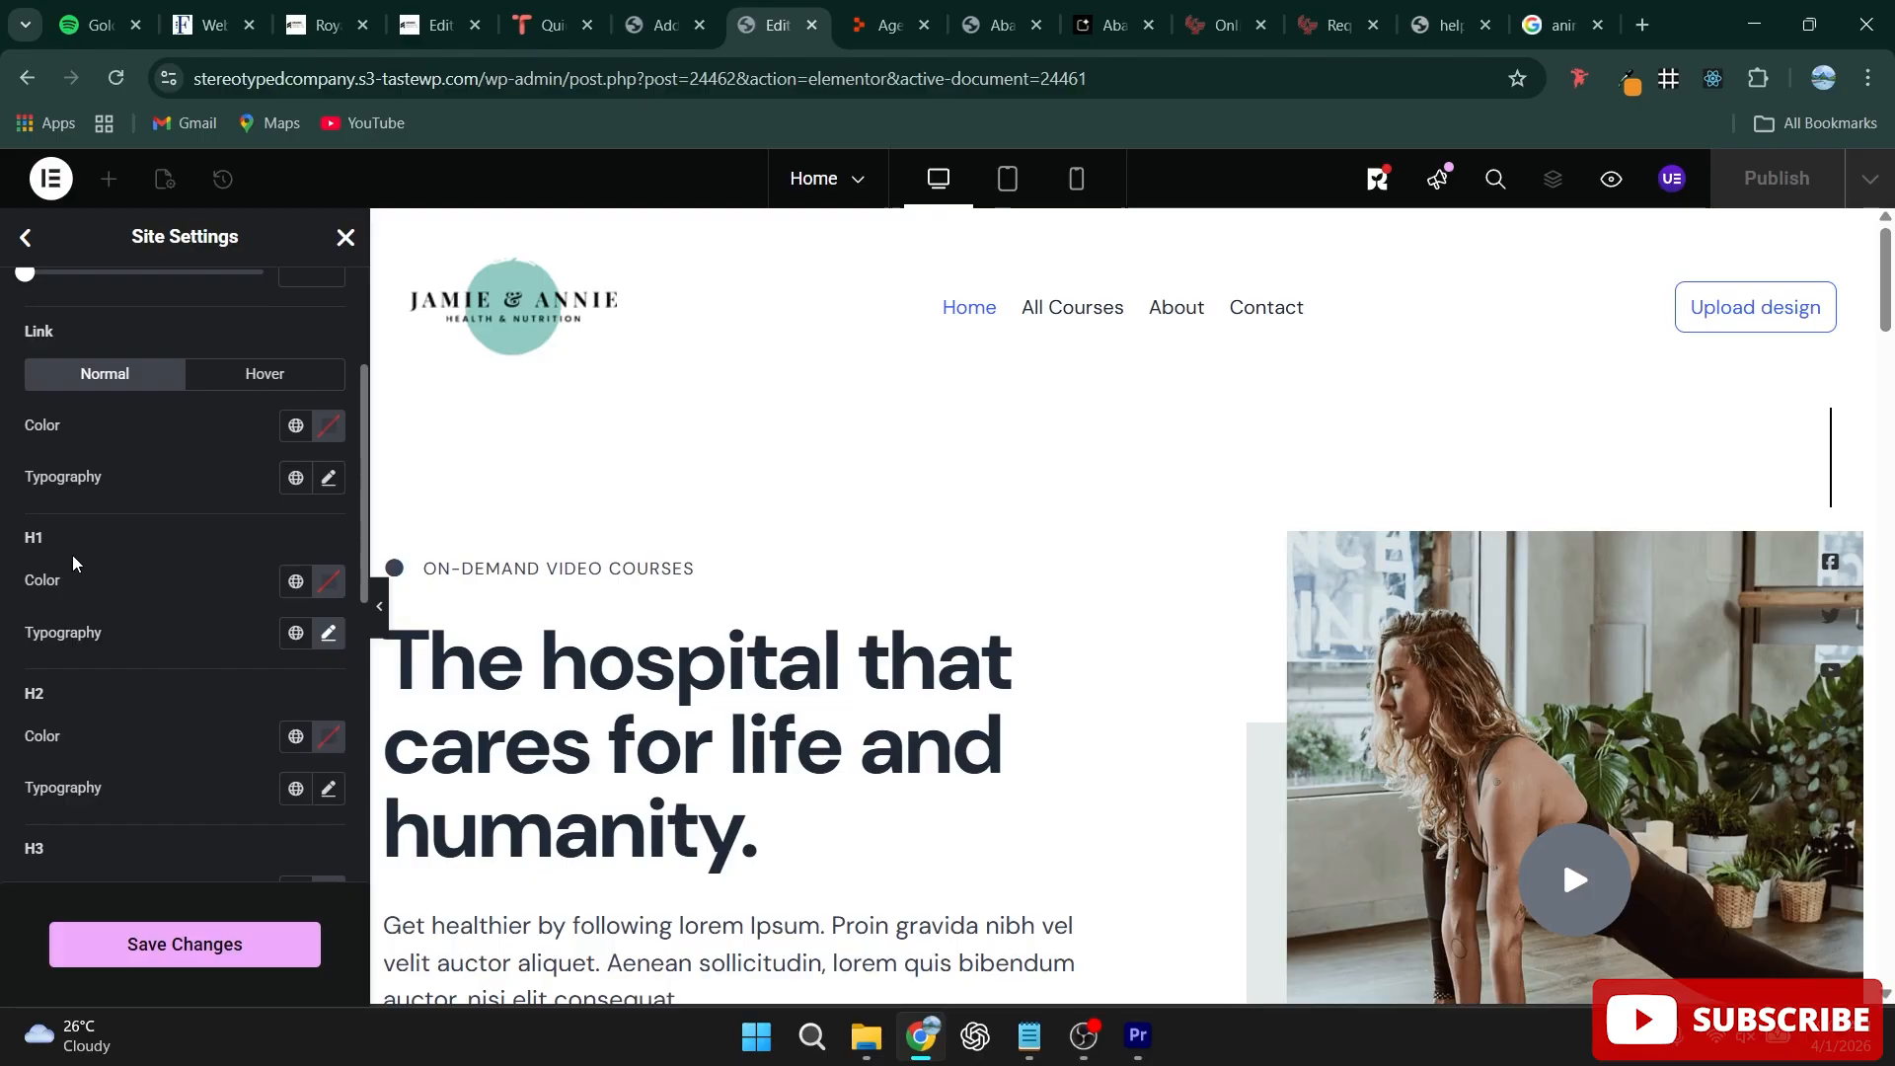
scroll(586, 617, "down", 1)
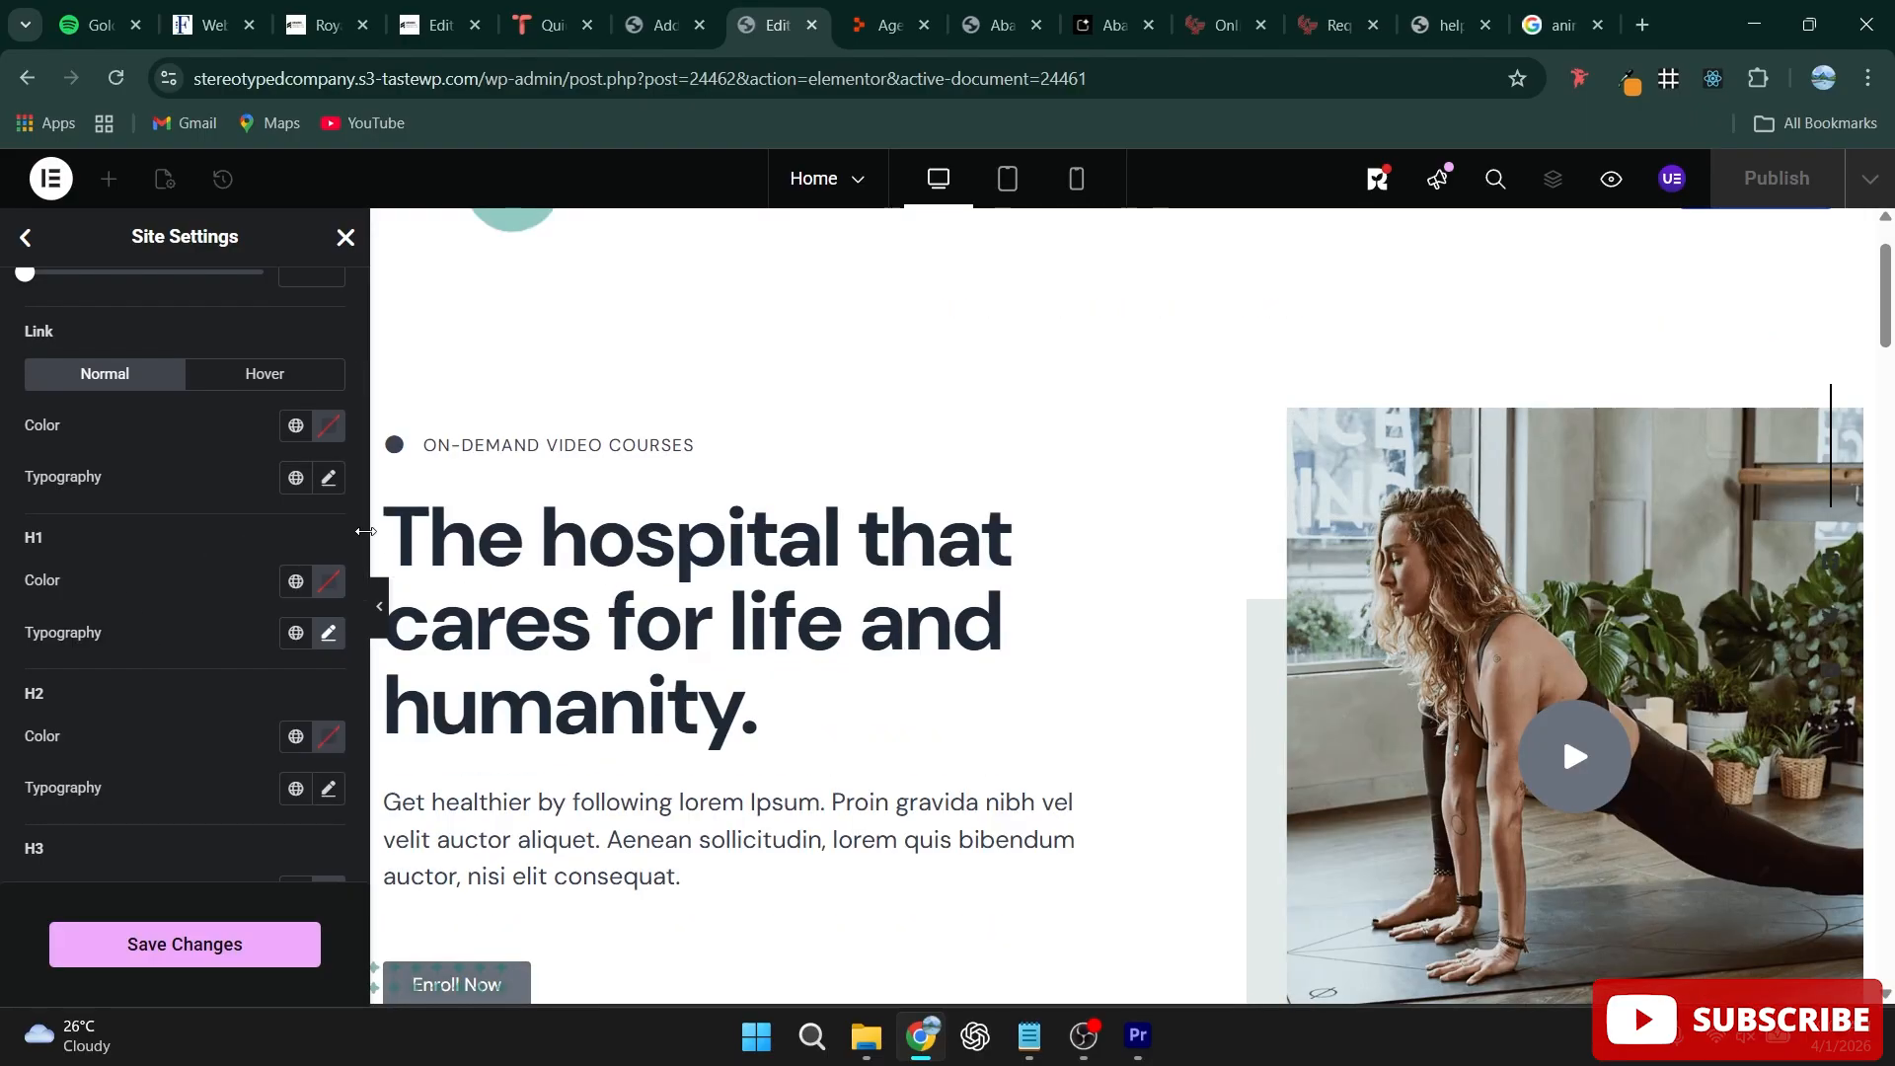
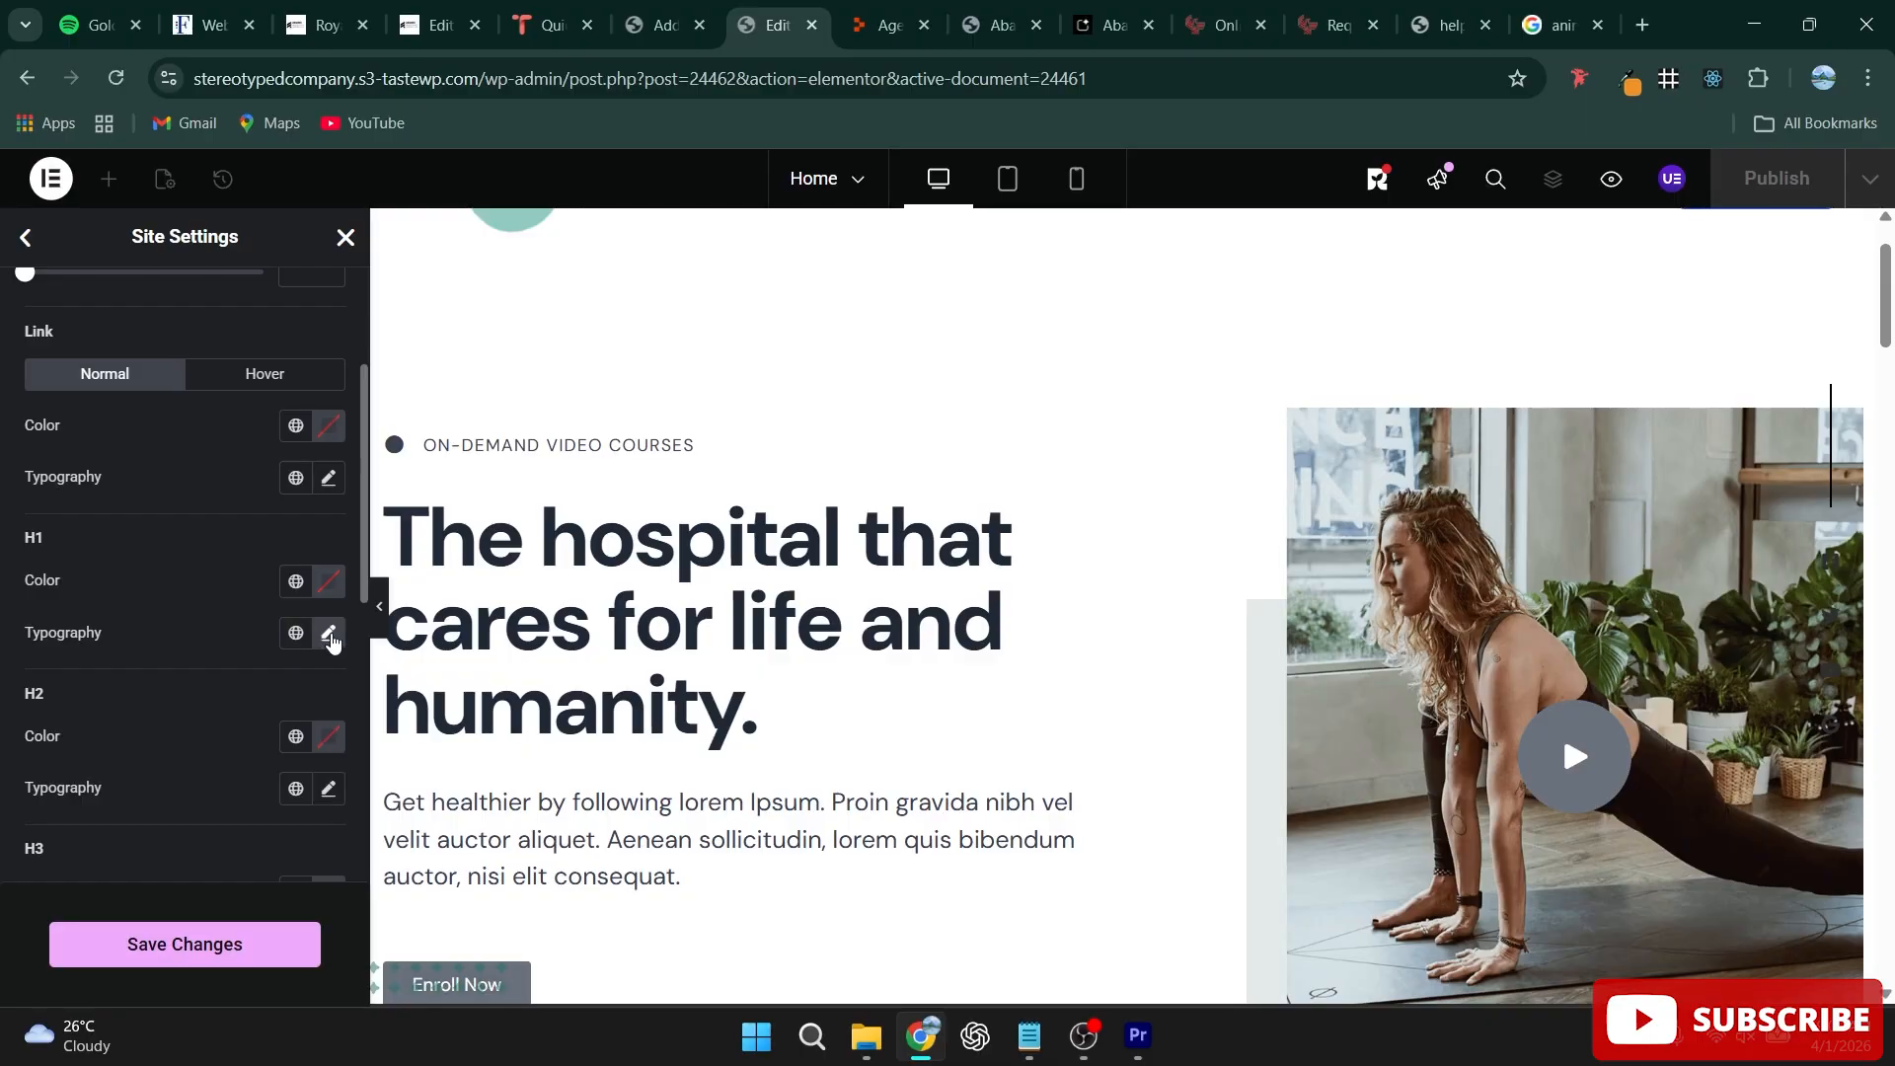
left_click(330, 635)
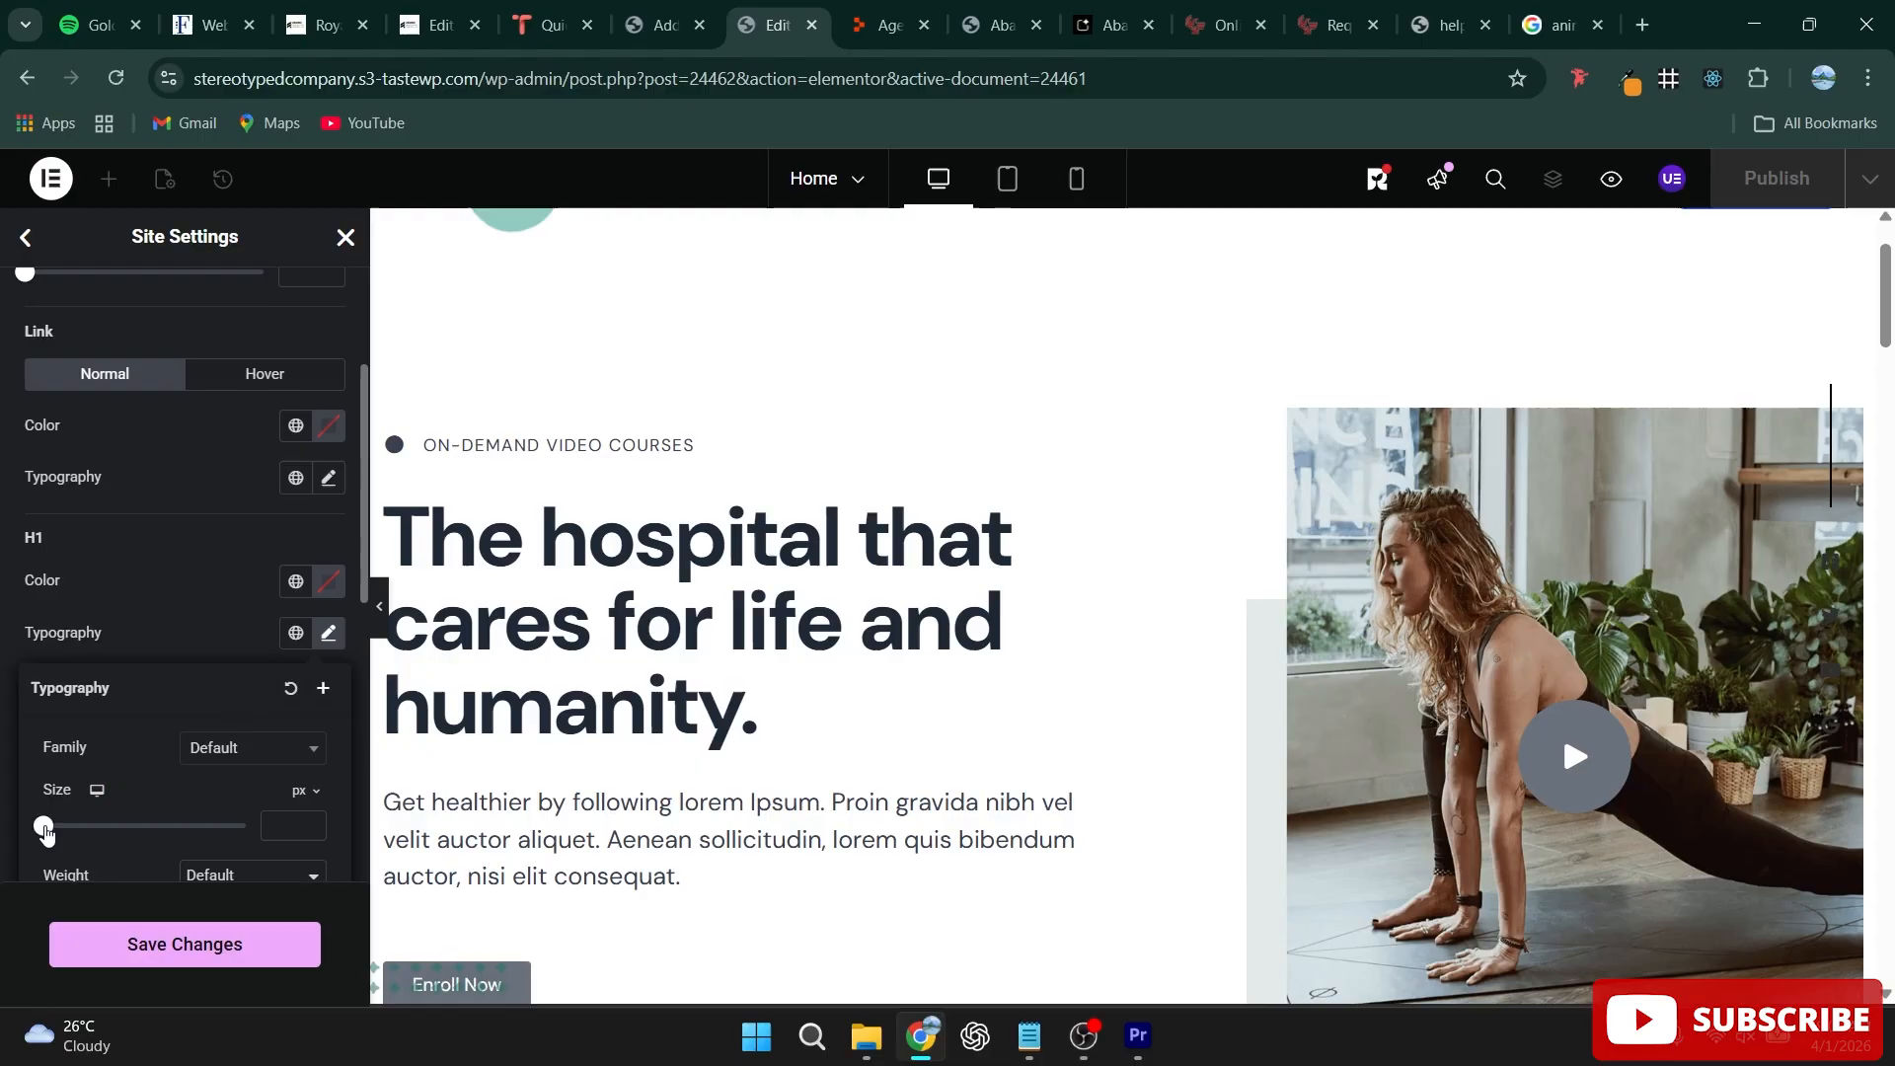
left_click_drag(43, 827, 118, 827)
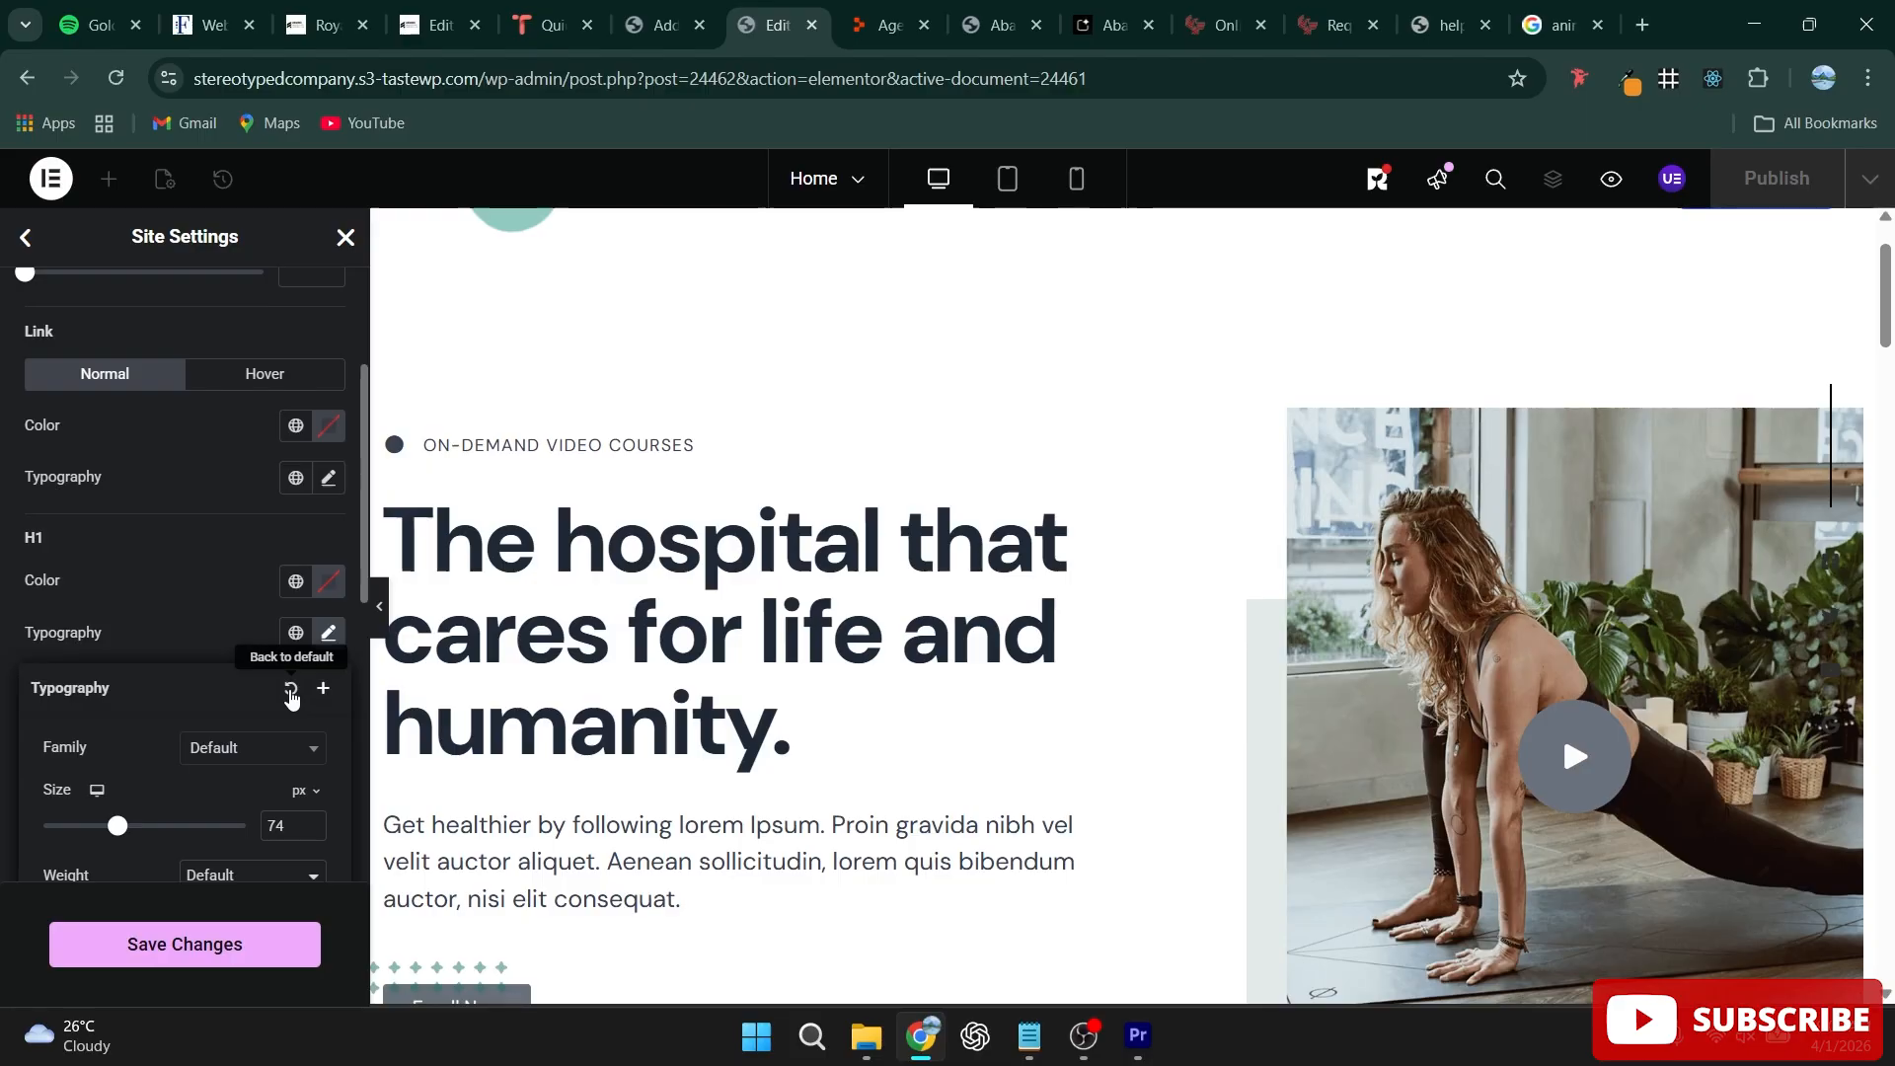
scroll(229, 697, "down", 4)
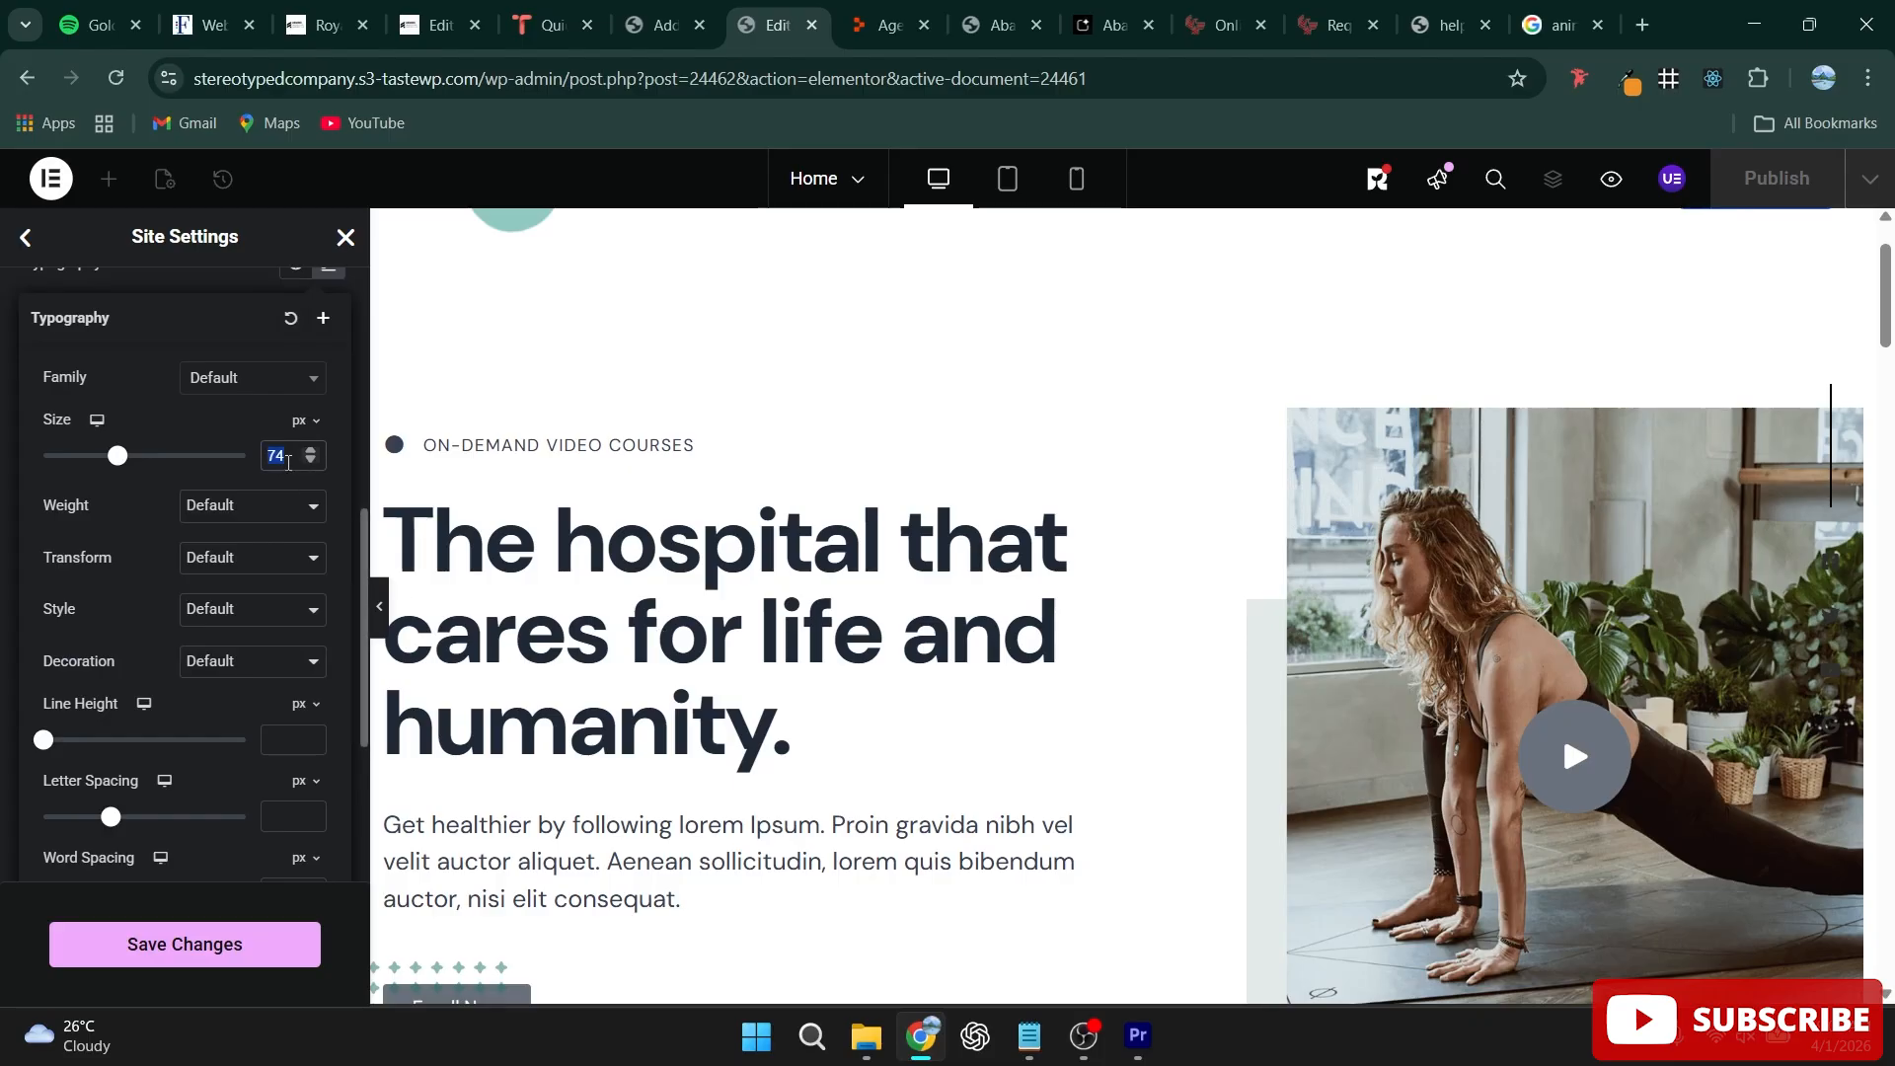
type("72")
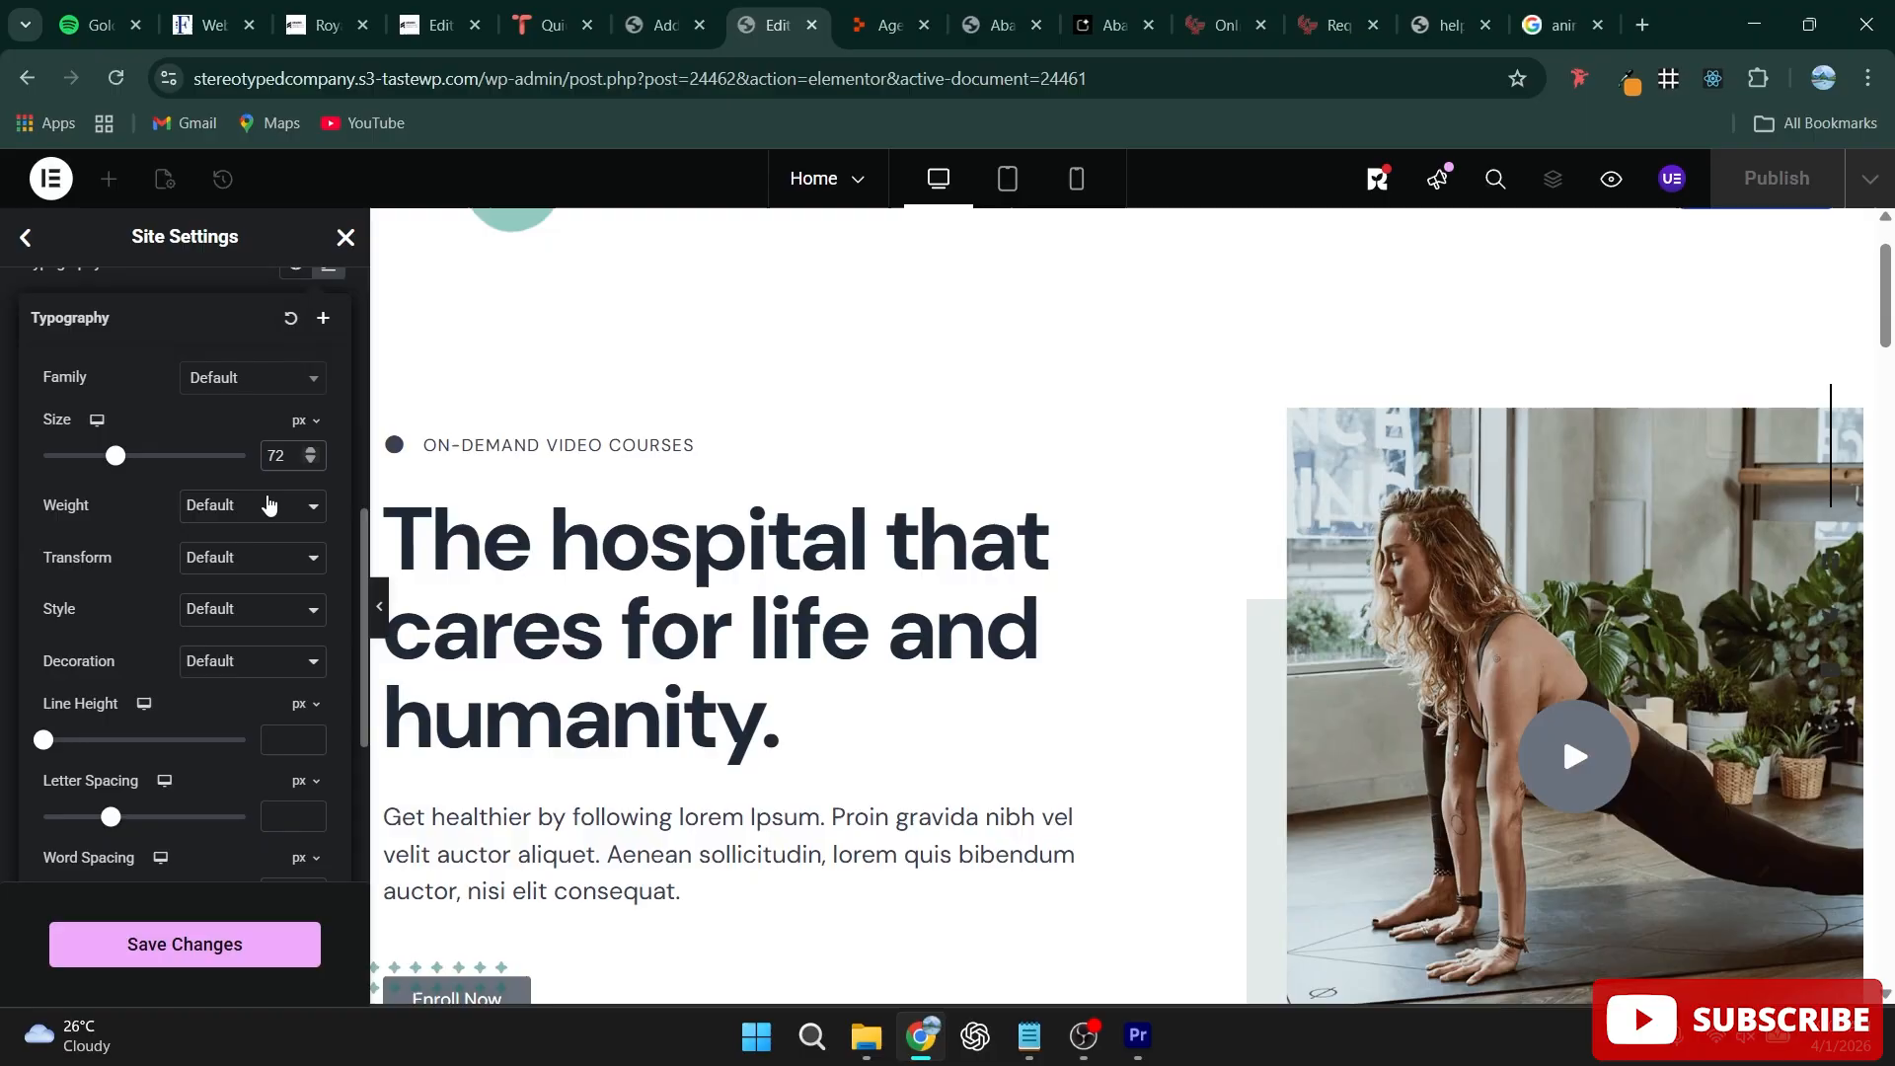
Step: Set the H1 font weight to 700 (Bold) and save the site settings
left_click(264, 502)
left_click(262, 718)
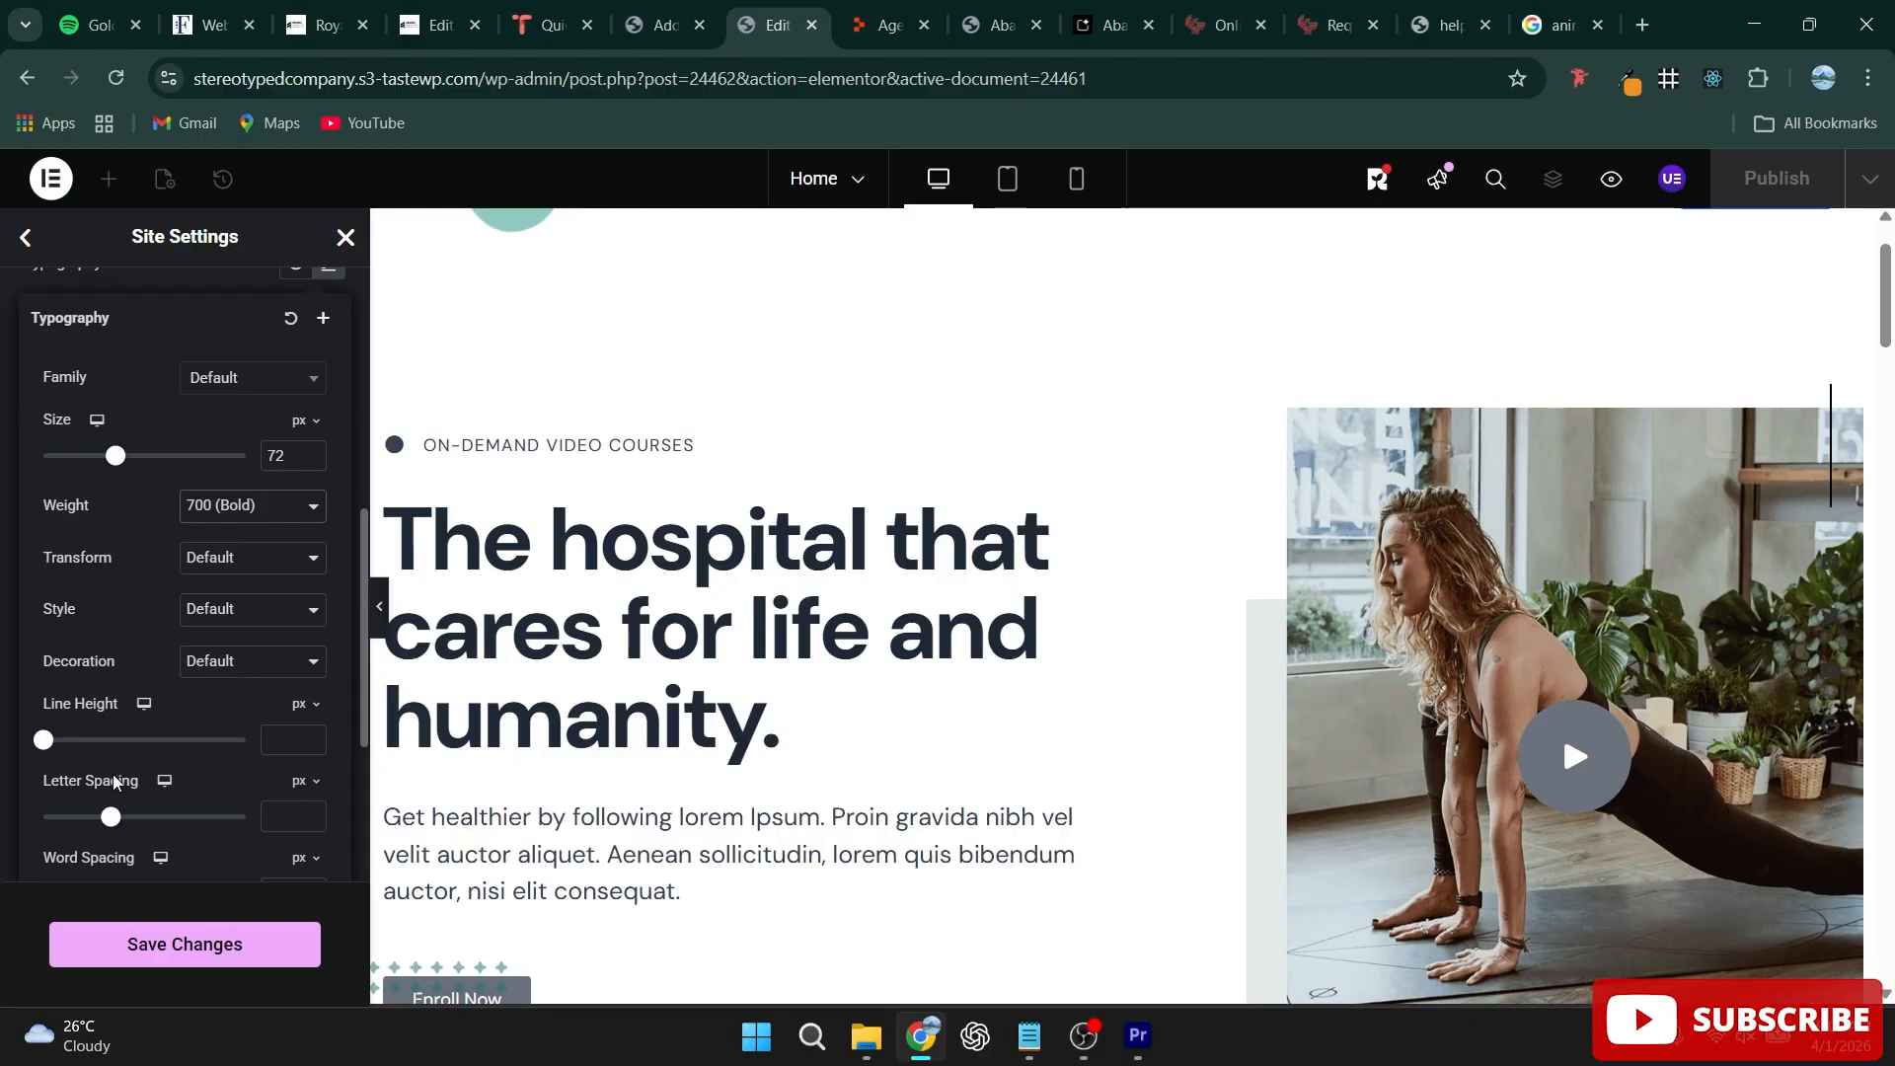
scroll(220, 698, "down", 3)
scroll(233, 787, "up", 5)
left_click(233, 950)
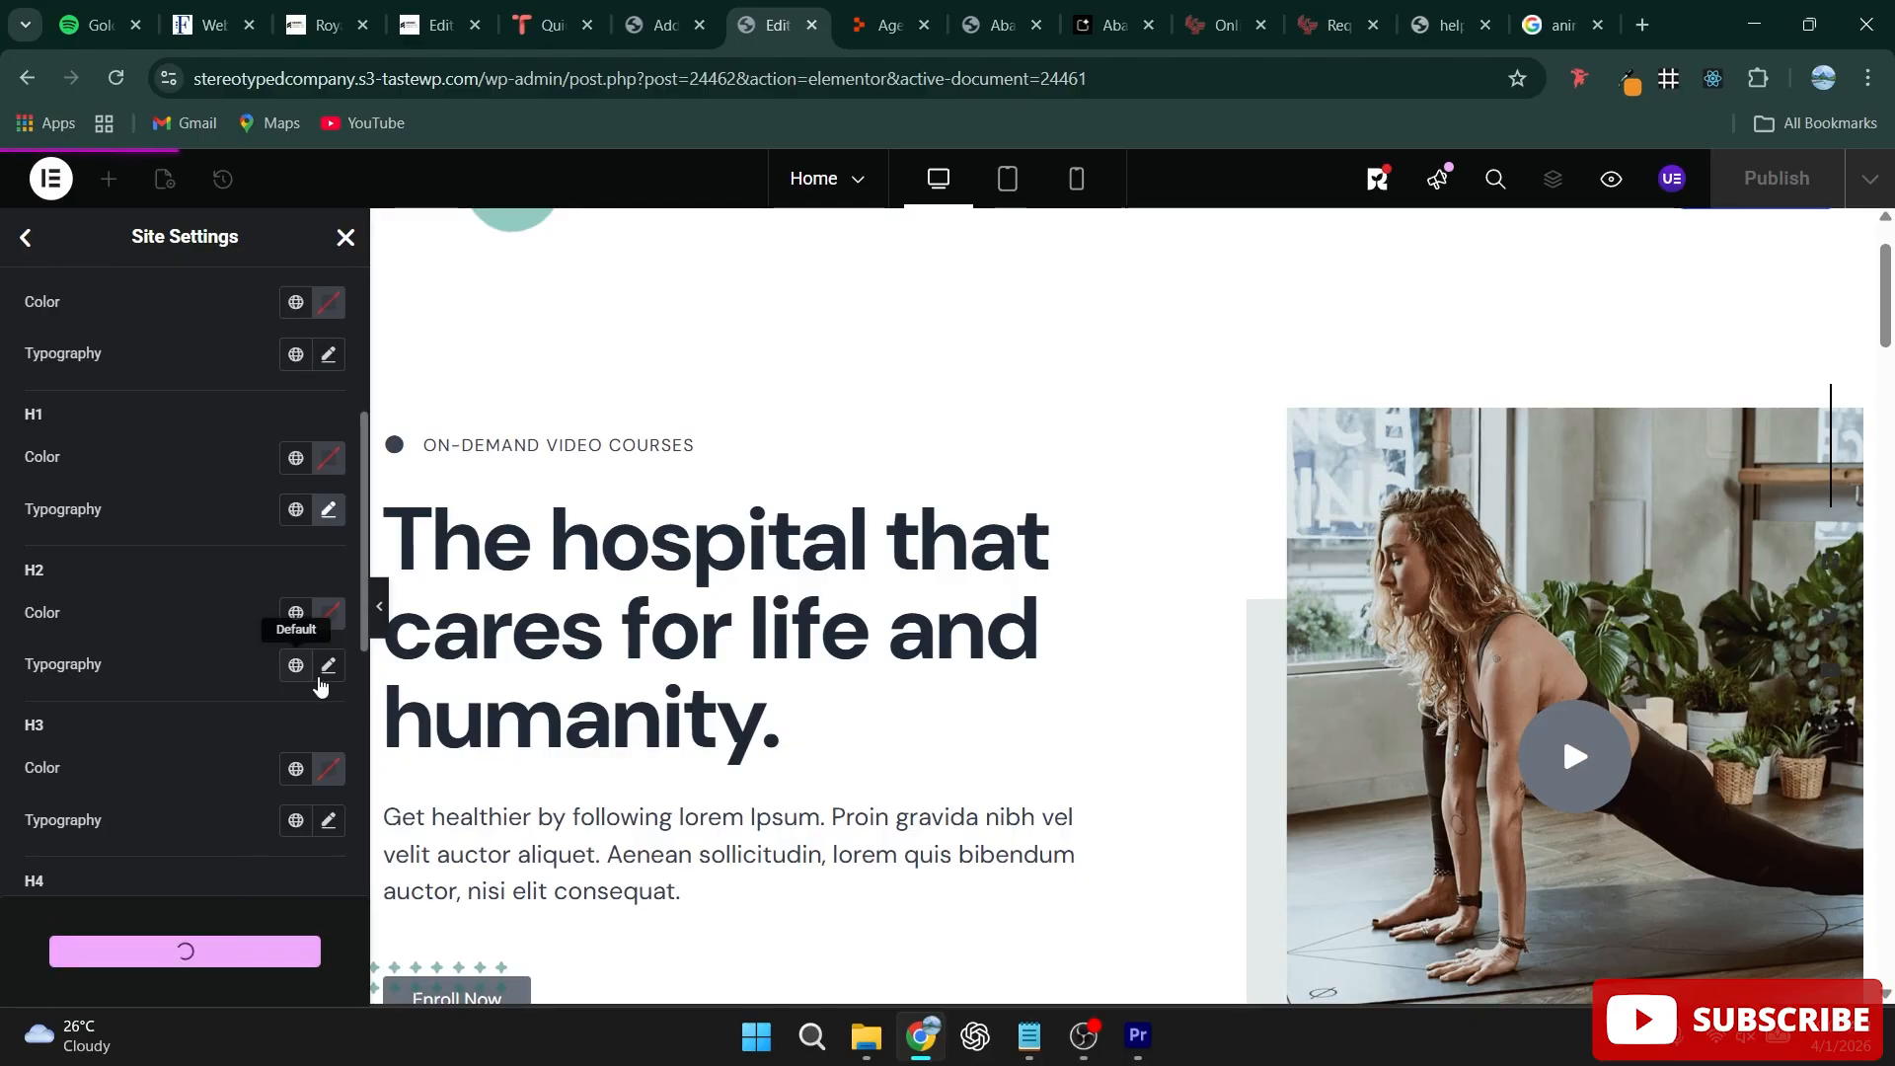
Step: Set the site-wide H2 typography size to 56 px, save the changes, and check the homepage preview
left_click(327, 665)
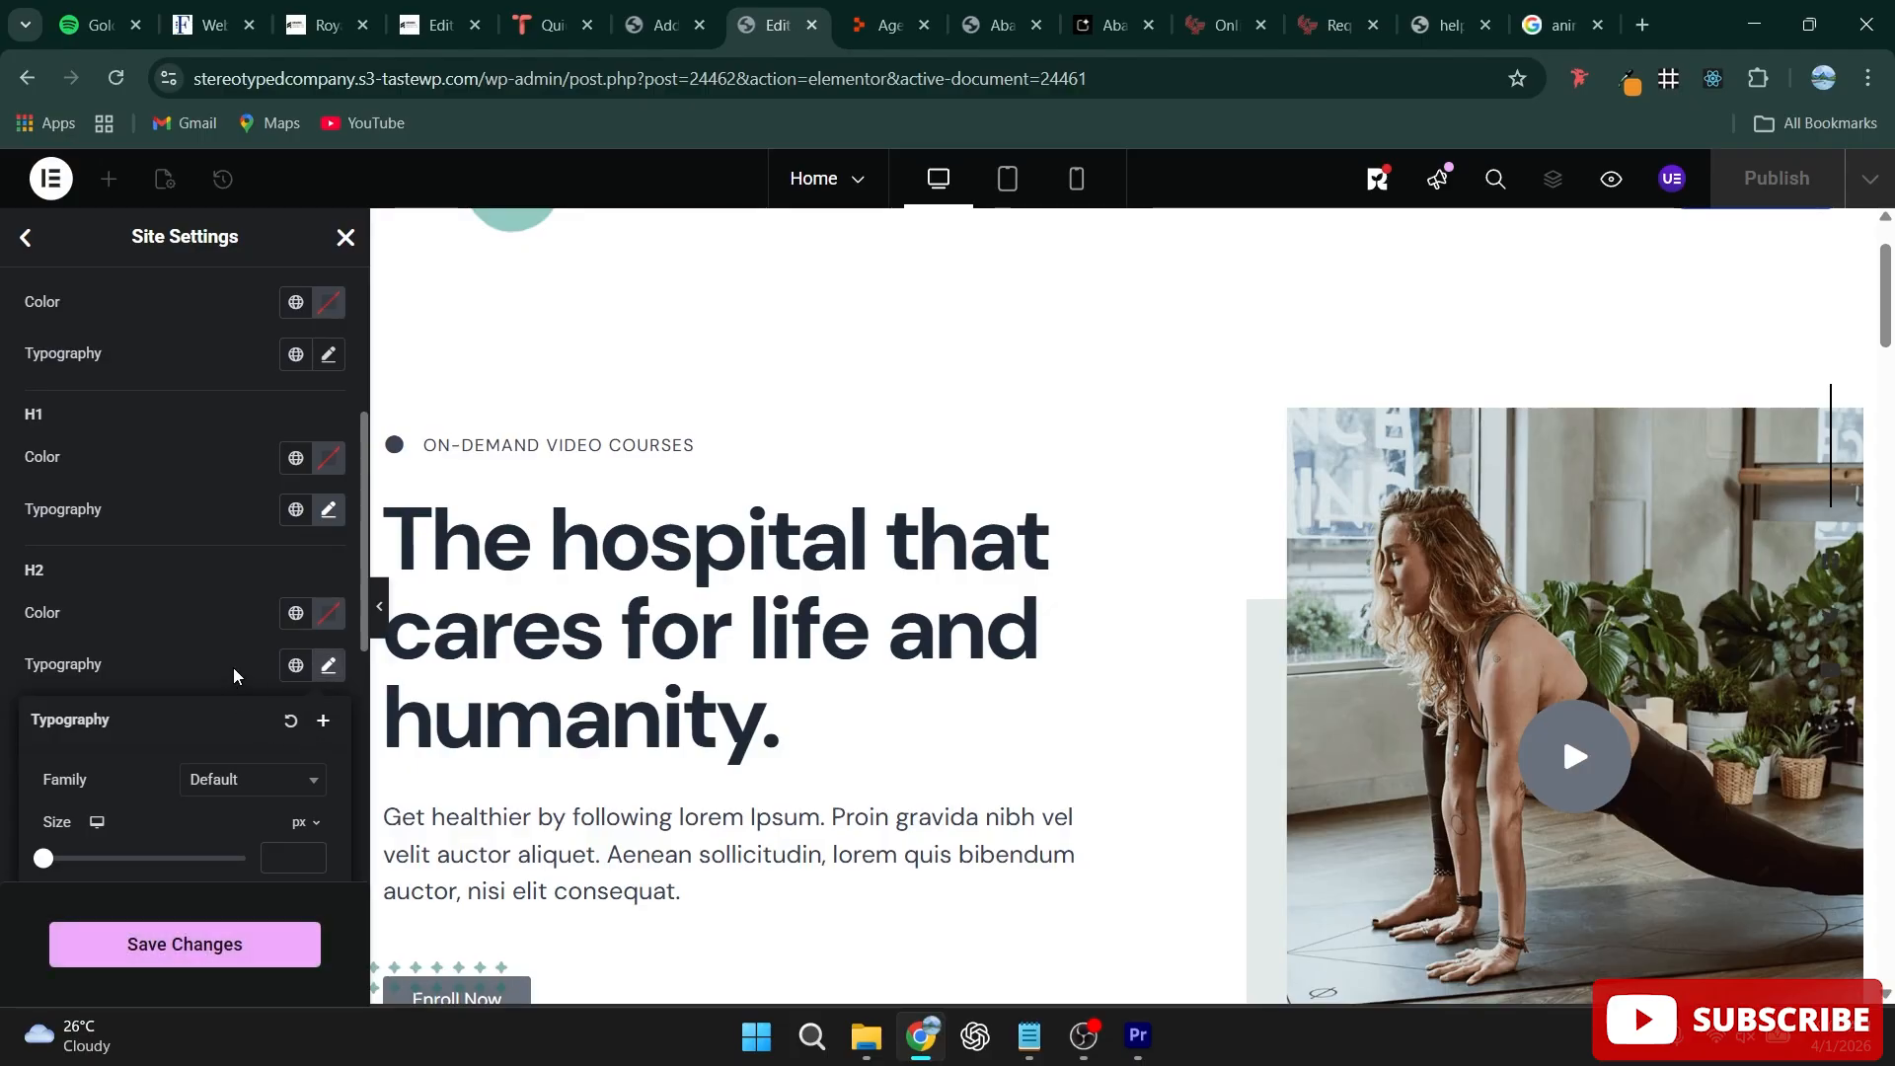
scroll(195, 648, "down", 3)
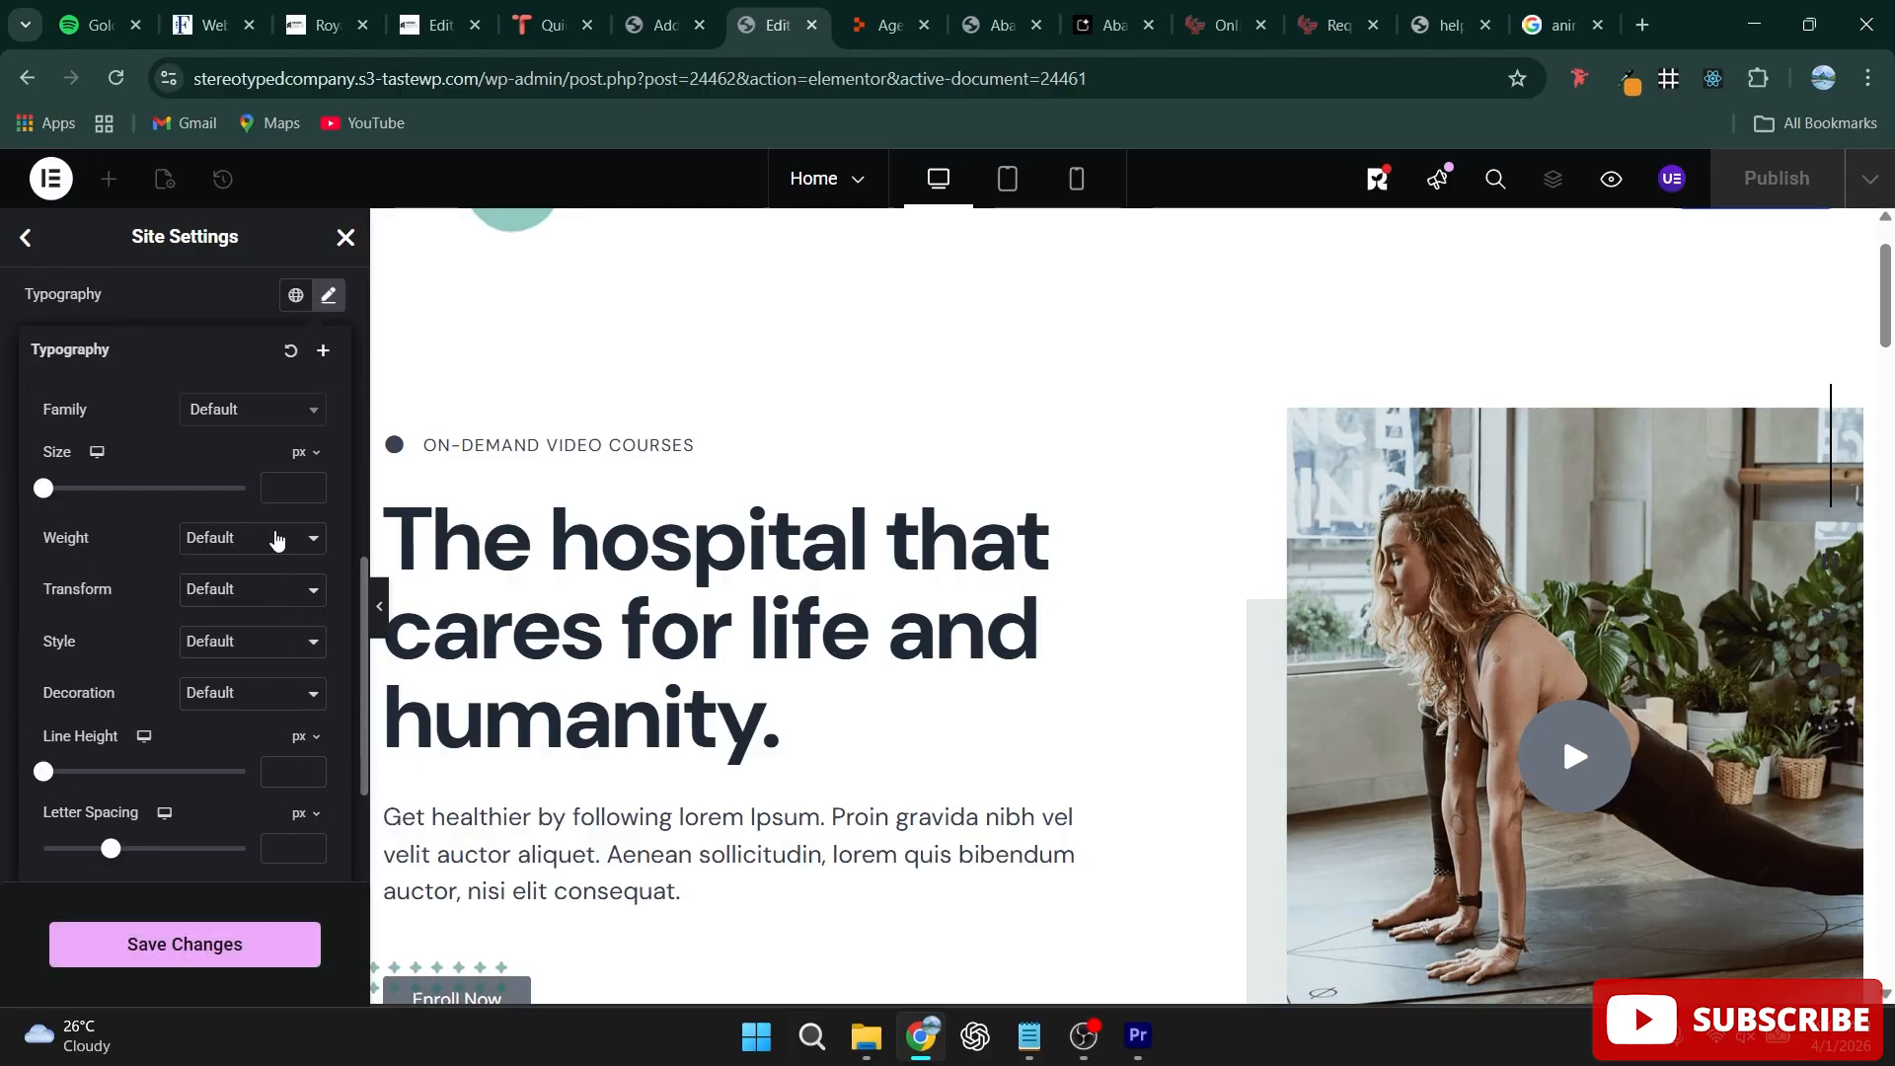
left_click(288, 488)
type("56")
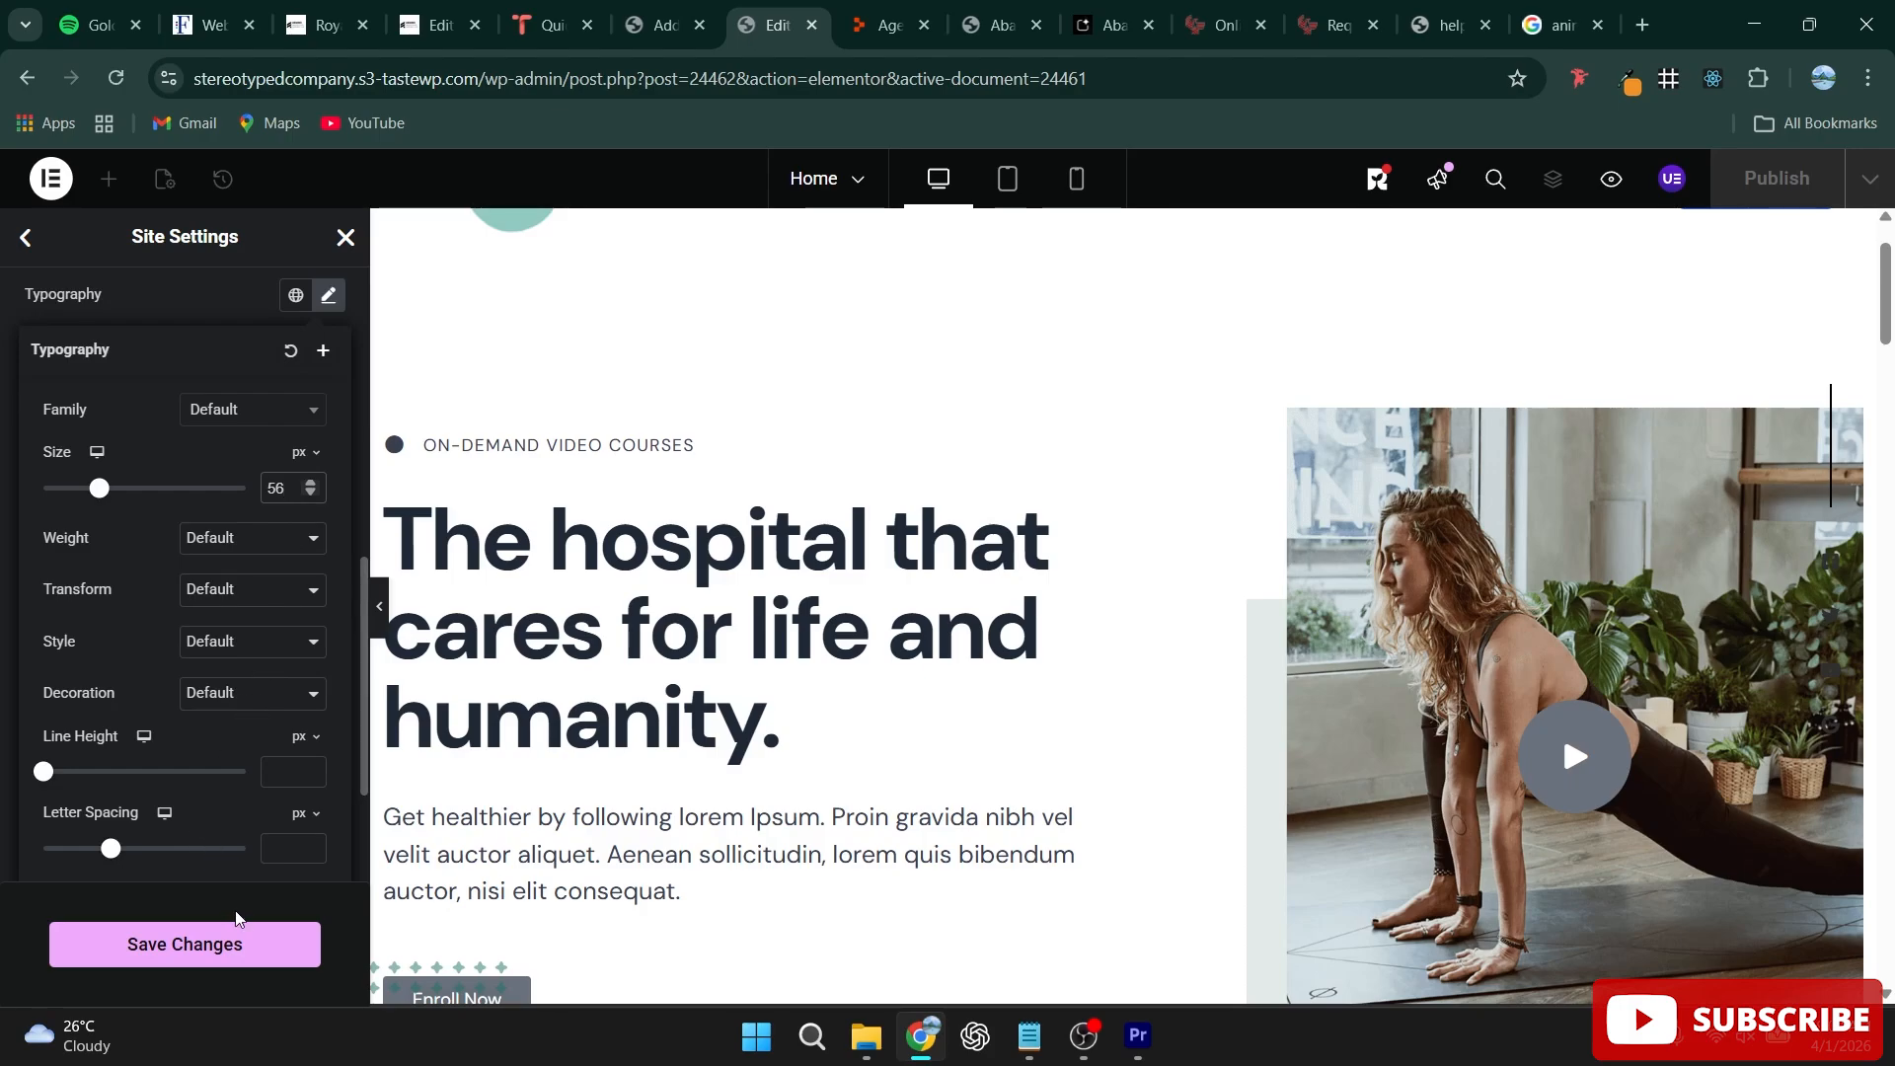
left_click(239, 947)
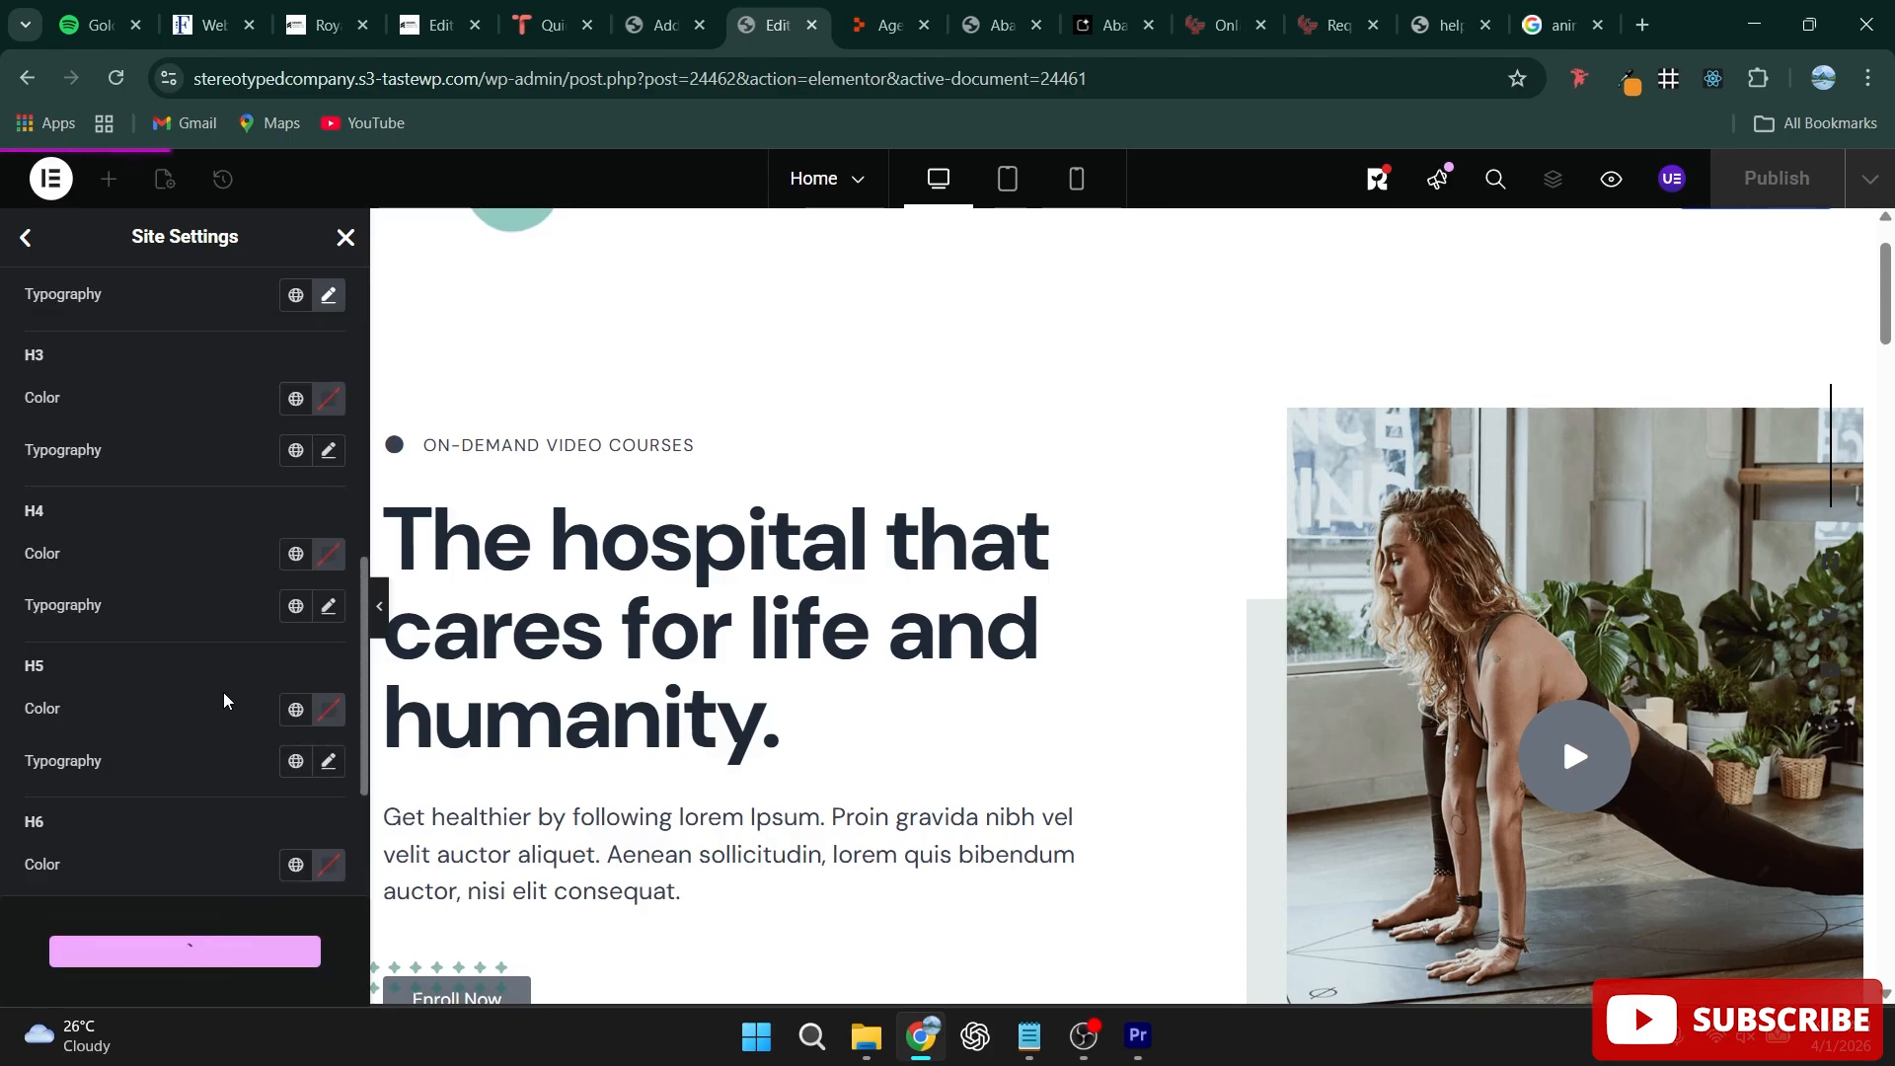
scroll(600, 622, "down", 6)
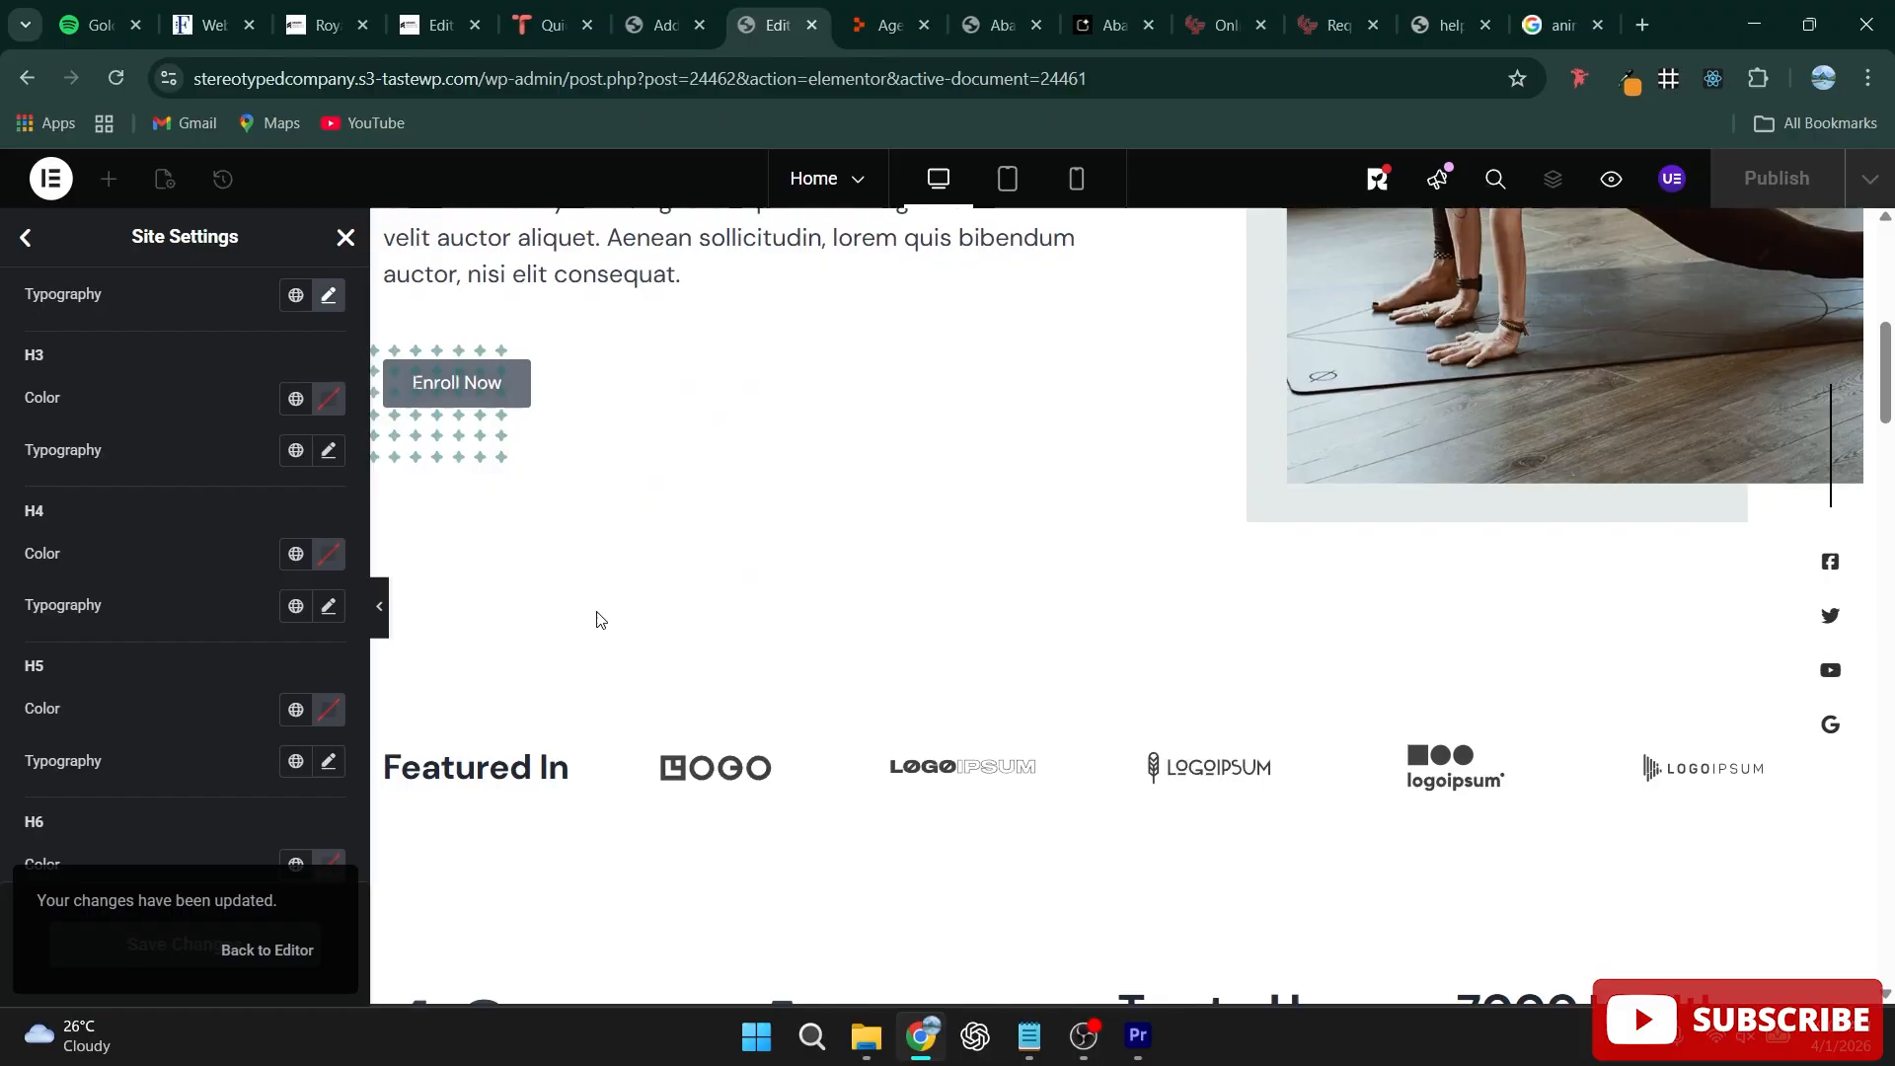
scroll(600, 622, "up", 4)
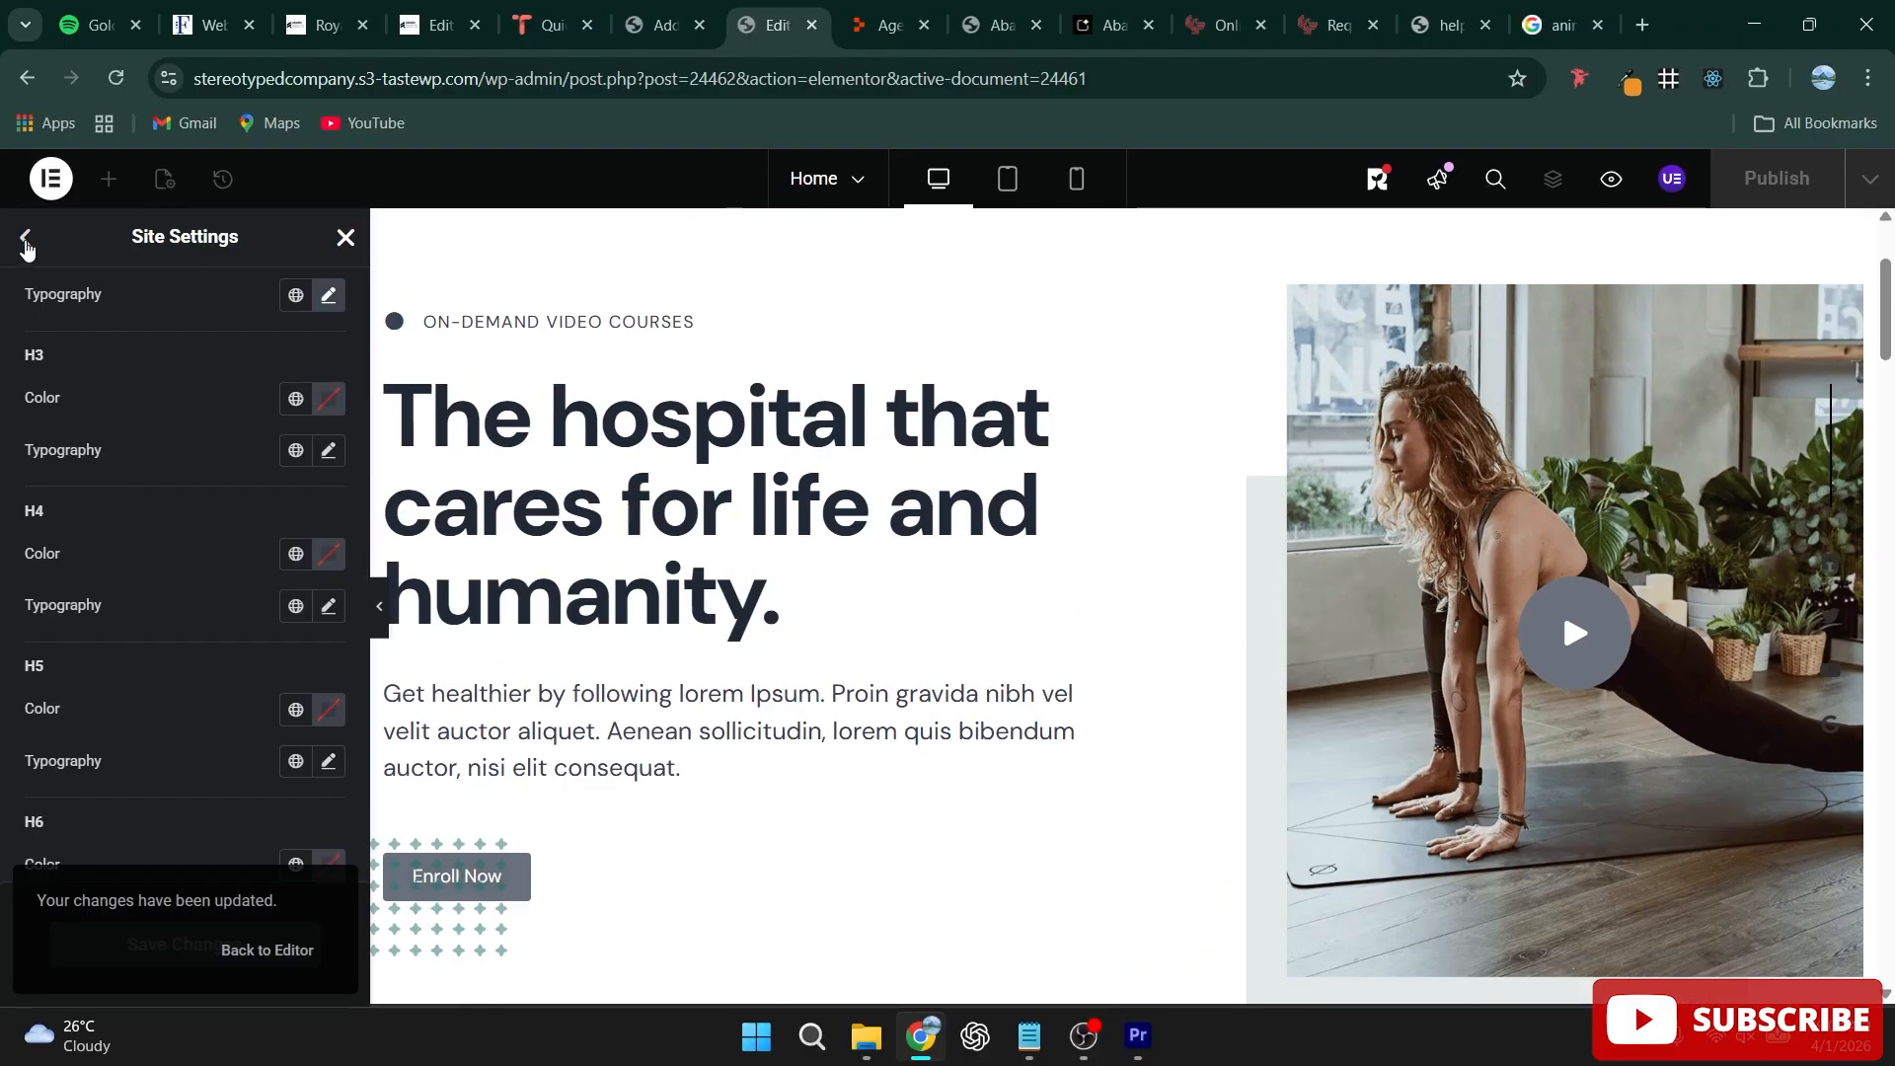
Step: Set the normal background color of the theme's buttons to the global Button color and check it across the homepage
left_click(26, 240)
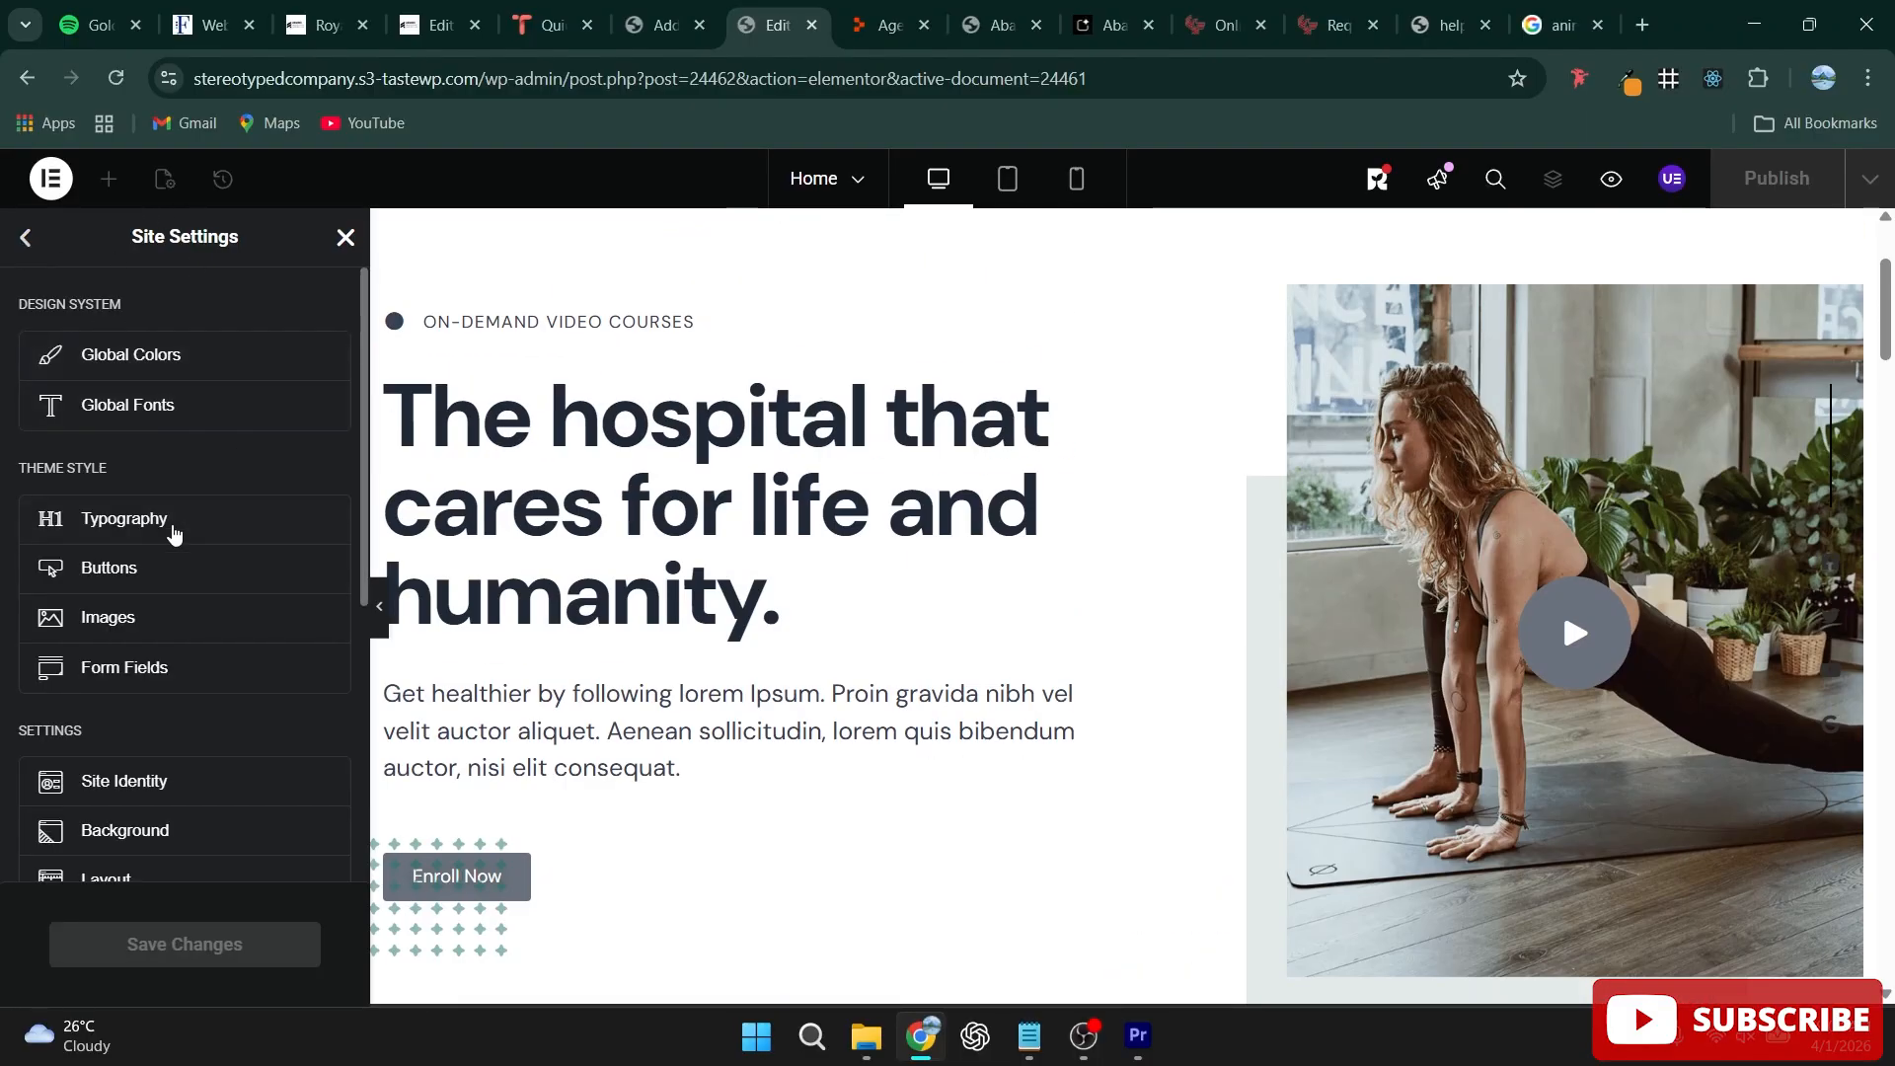
left_click(193, 562)
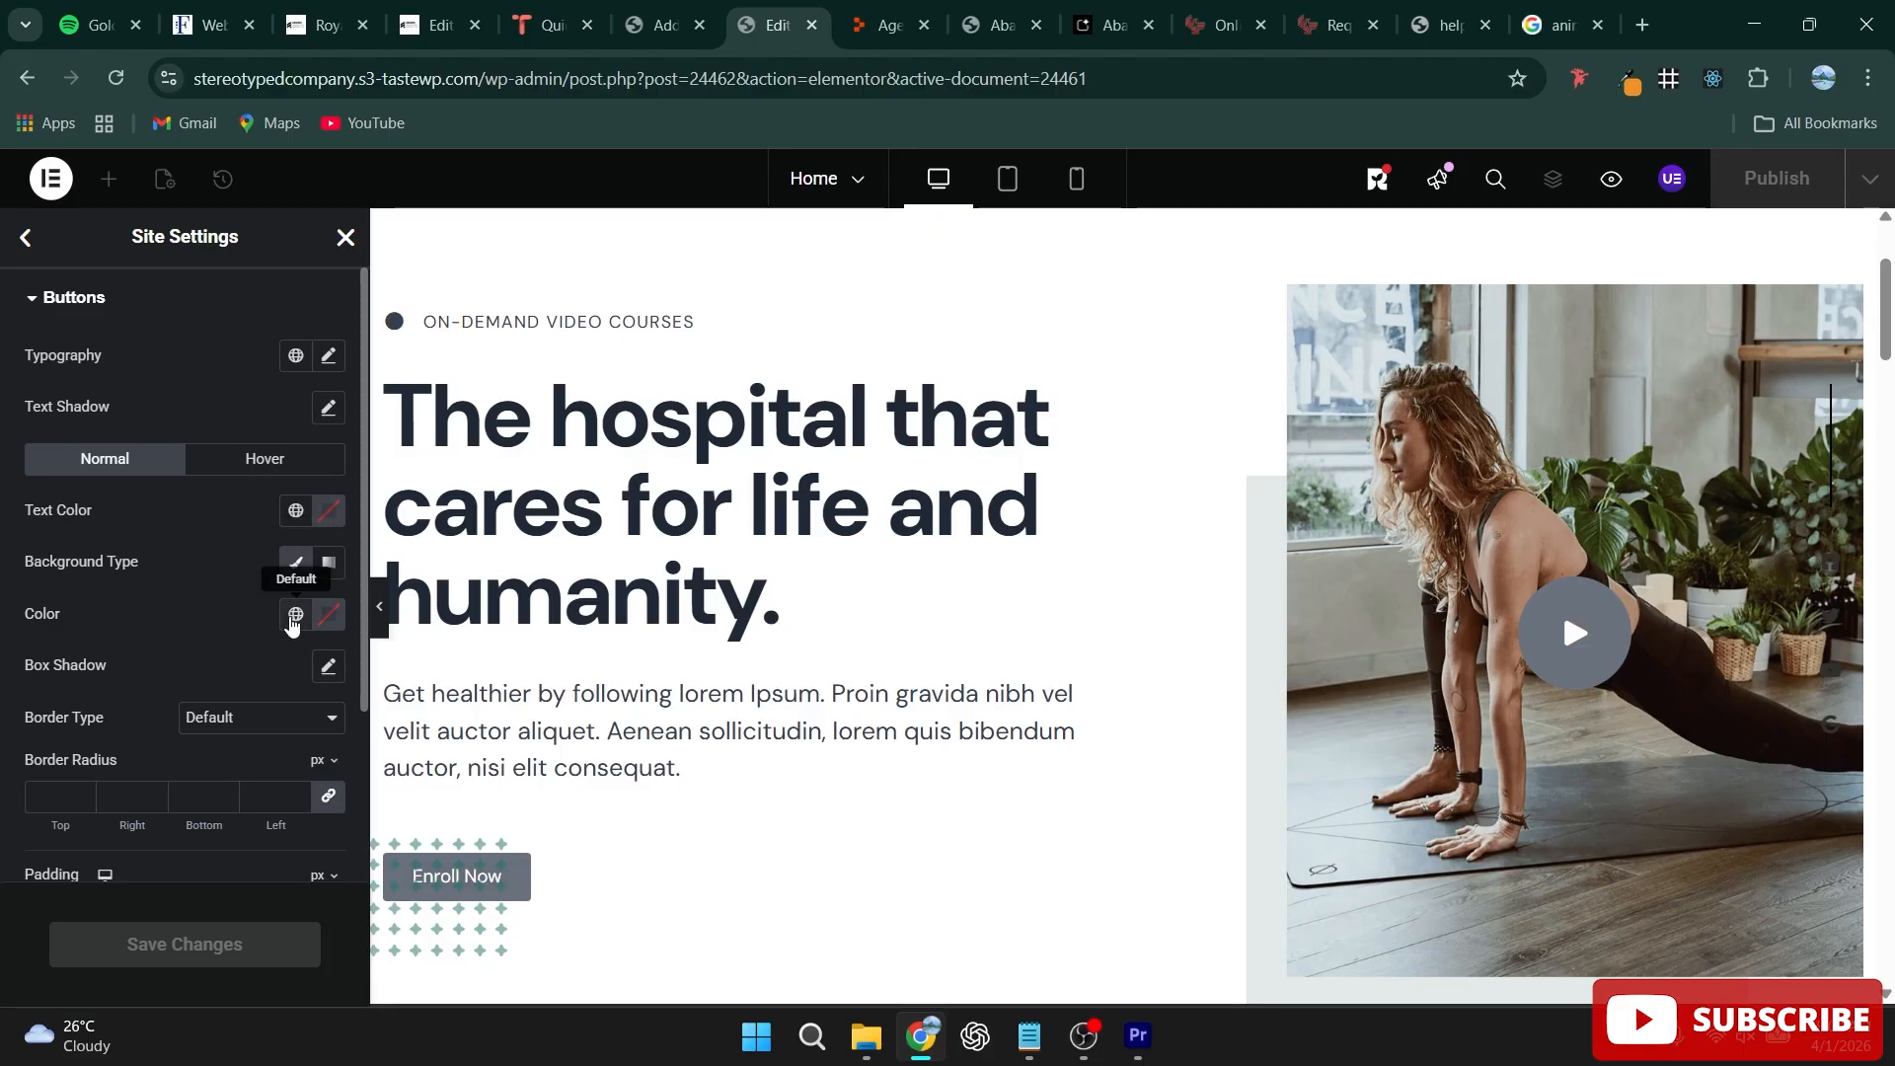
left_click(293, 616)
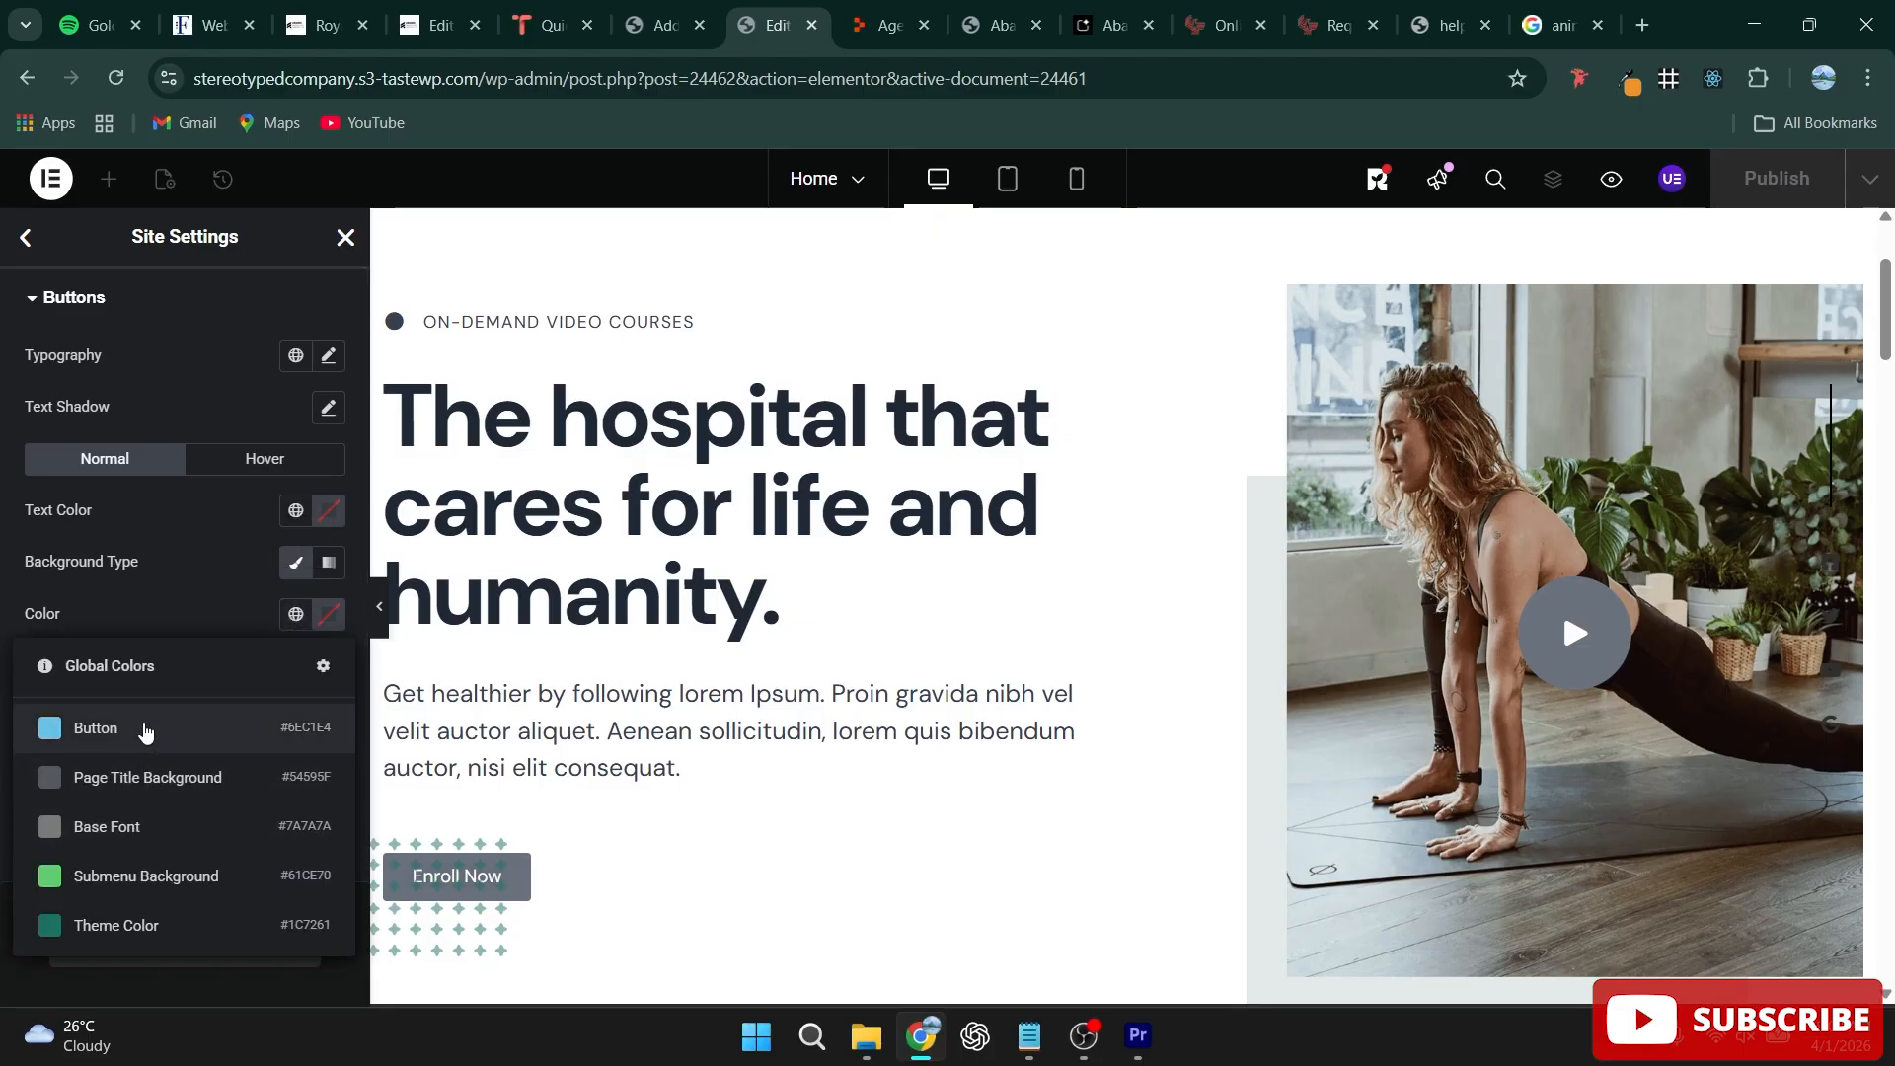
left_click(146, 731)
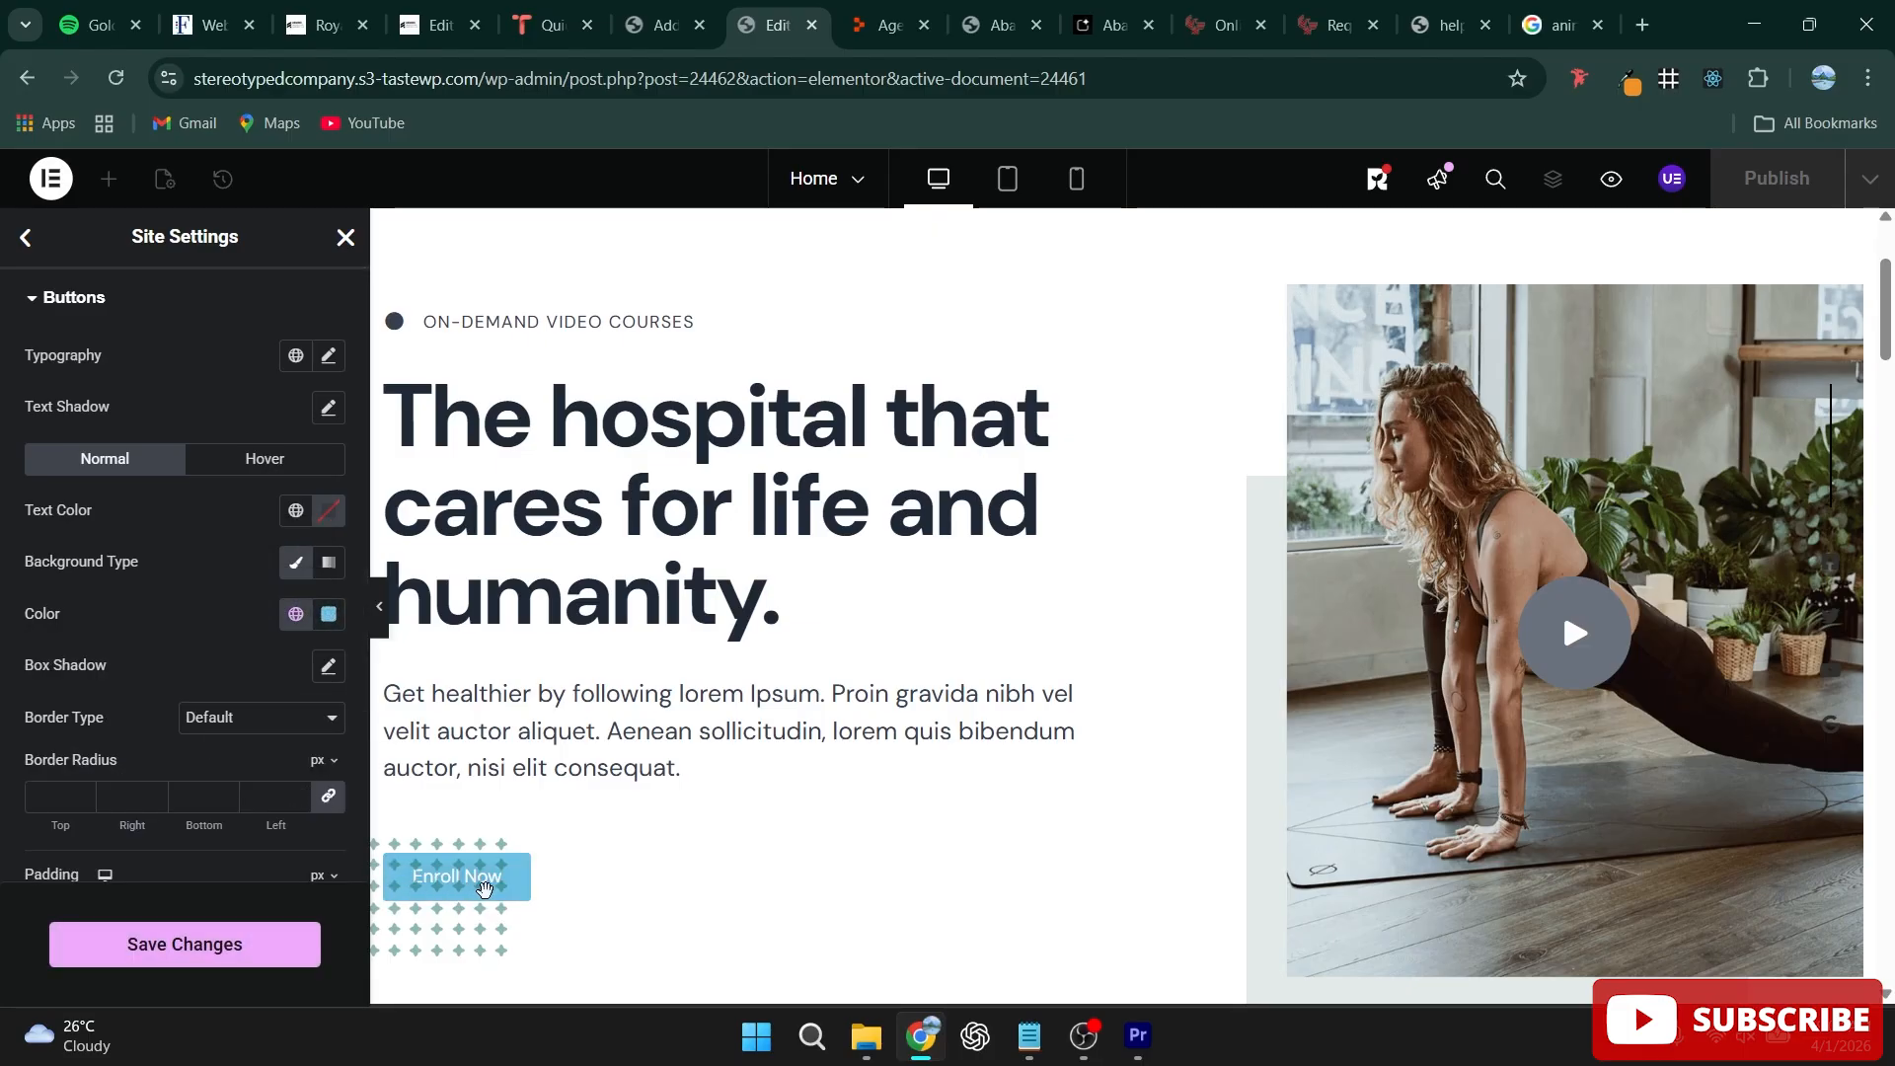
scroll(1048, 523, "down", 20)
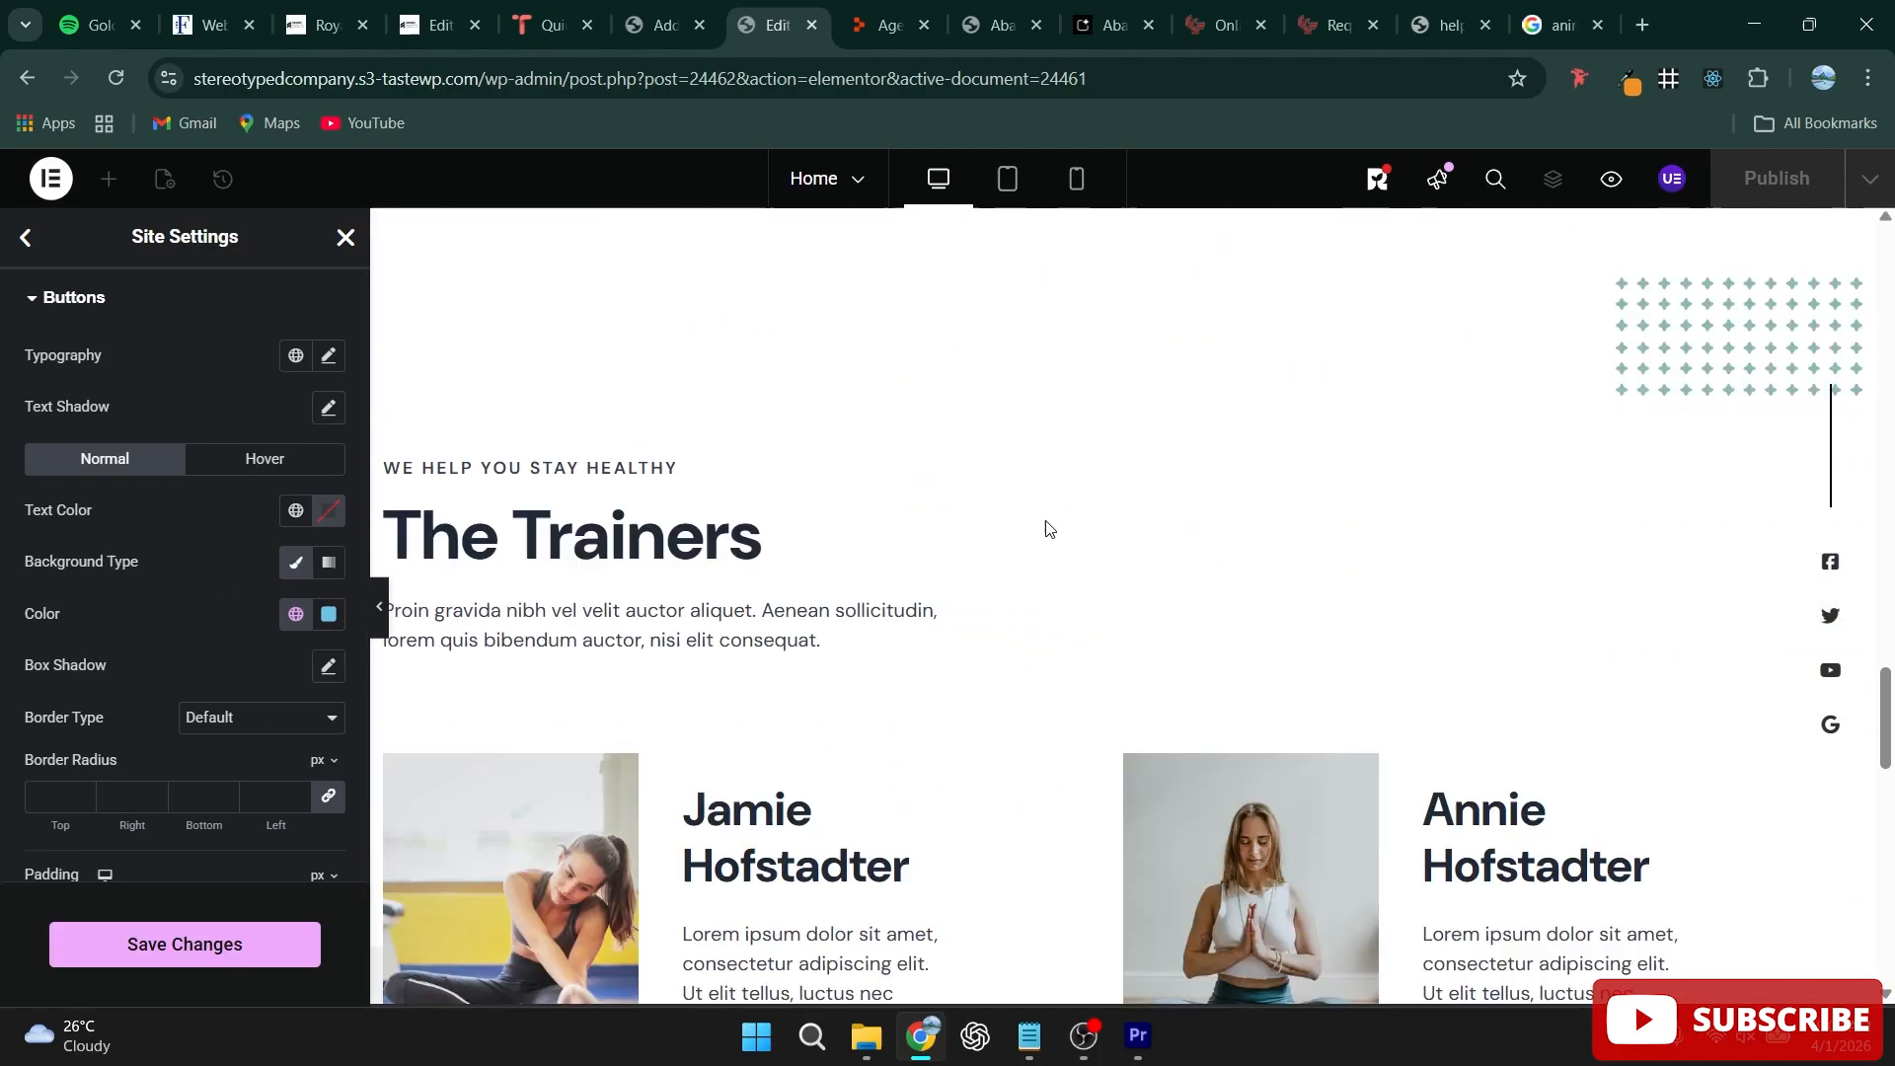
scroll(1049, 528, "up", 20)
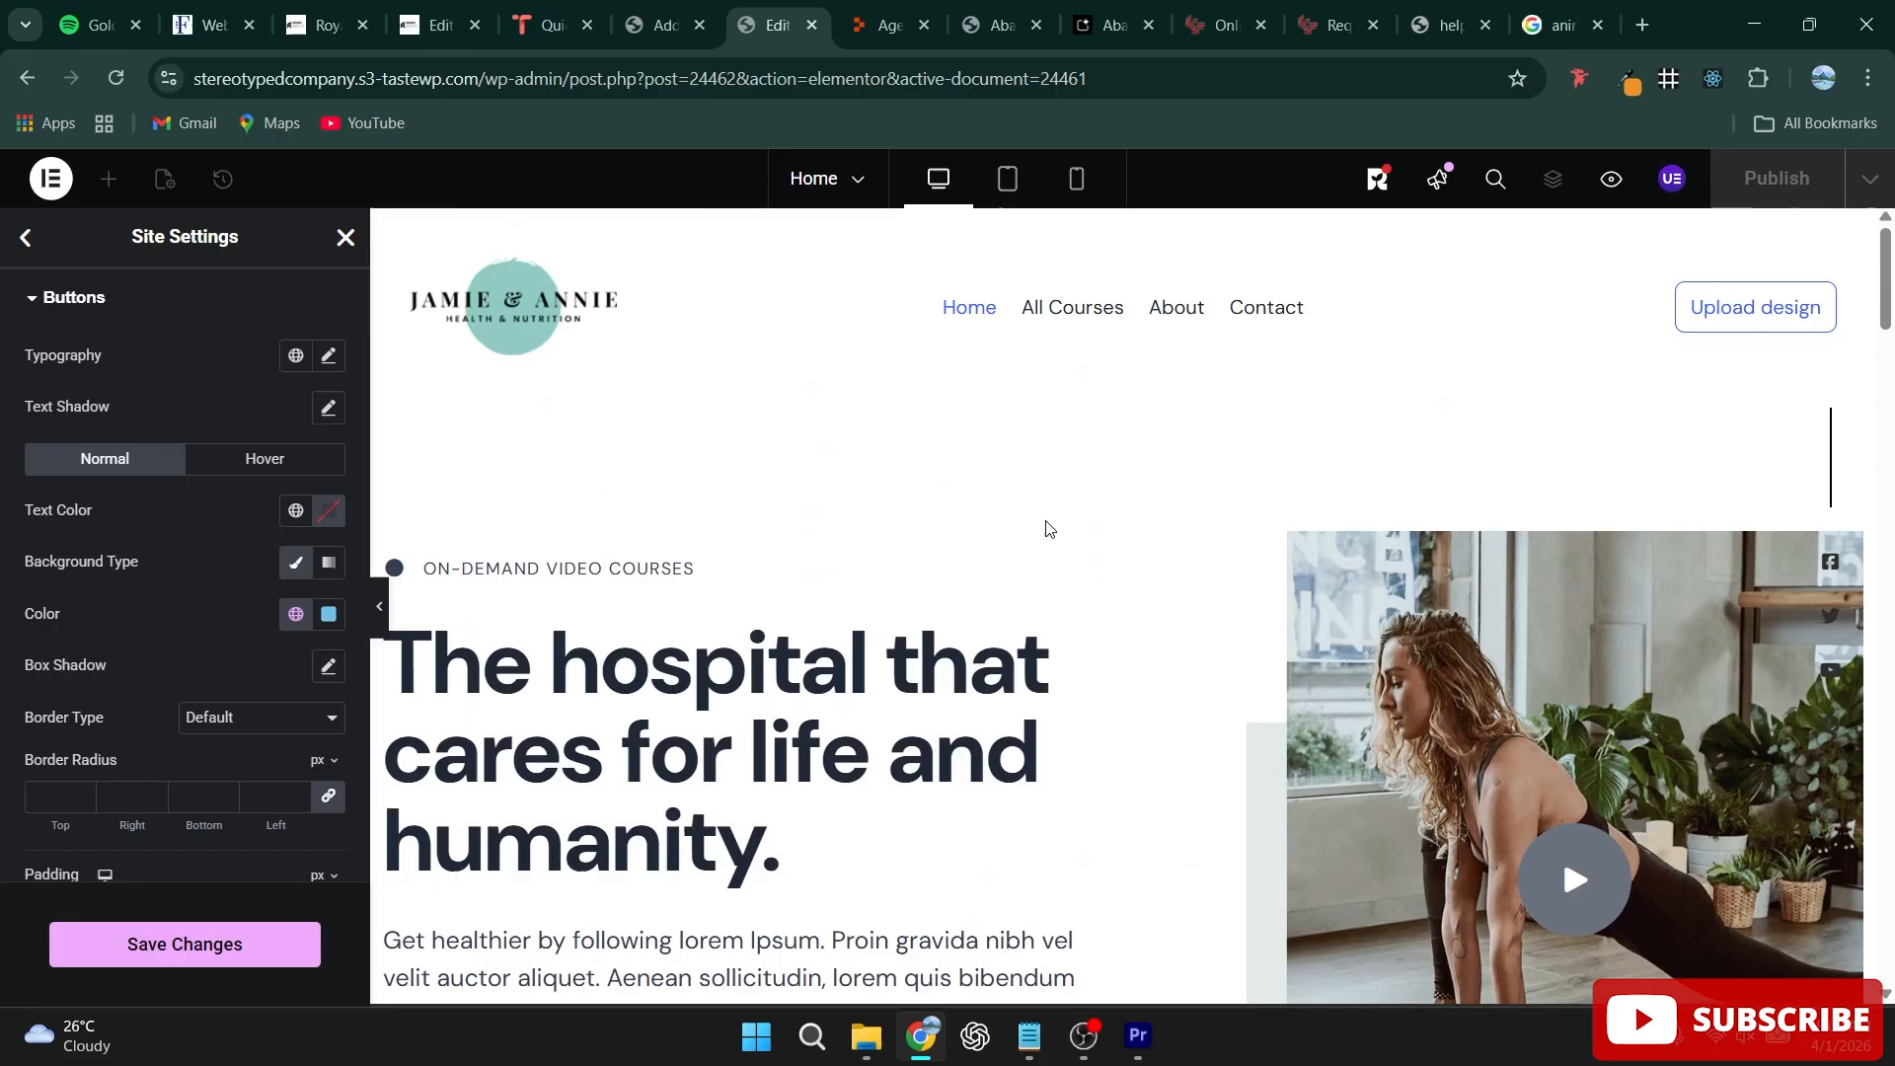
scroll(1048, 528, "down", 4)
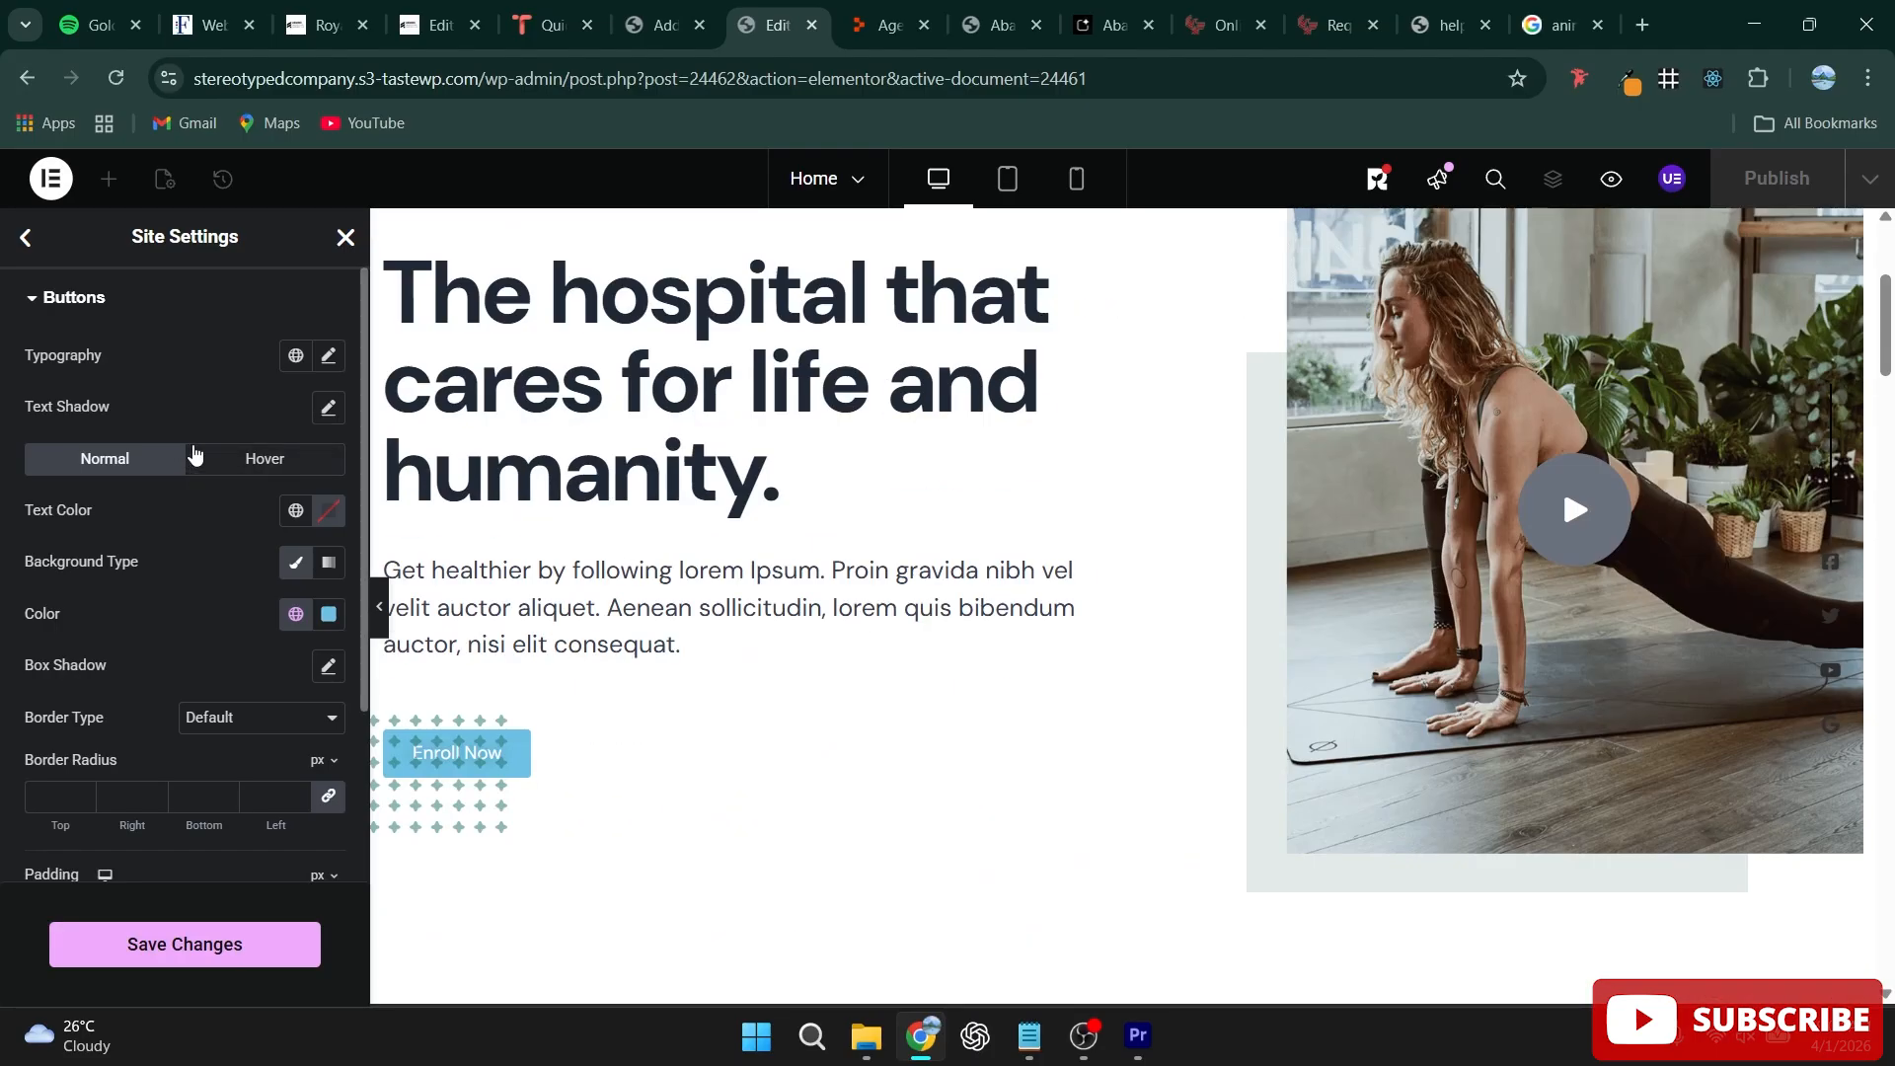
Step: Set the hover background color of the theme's buttons to the global Theme Color and save the changes
left_click(238, 459)
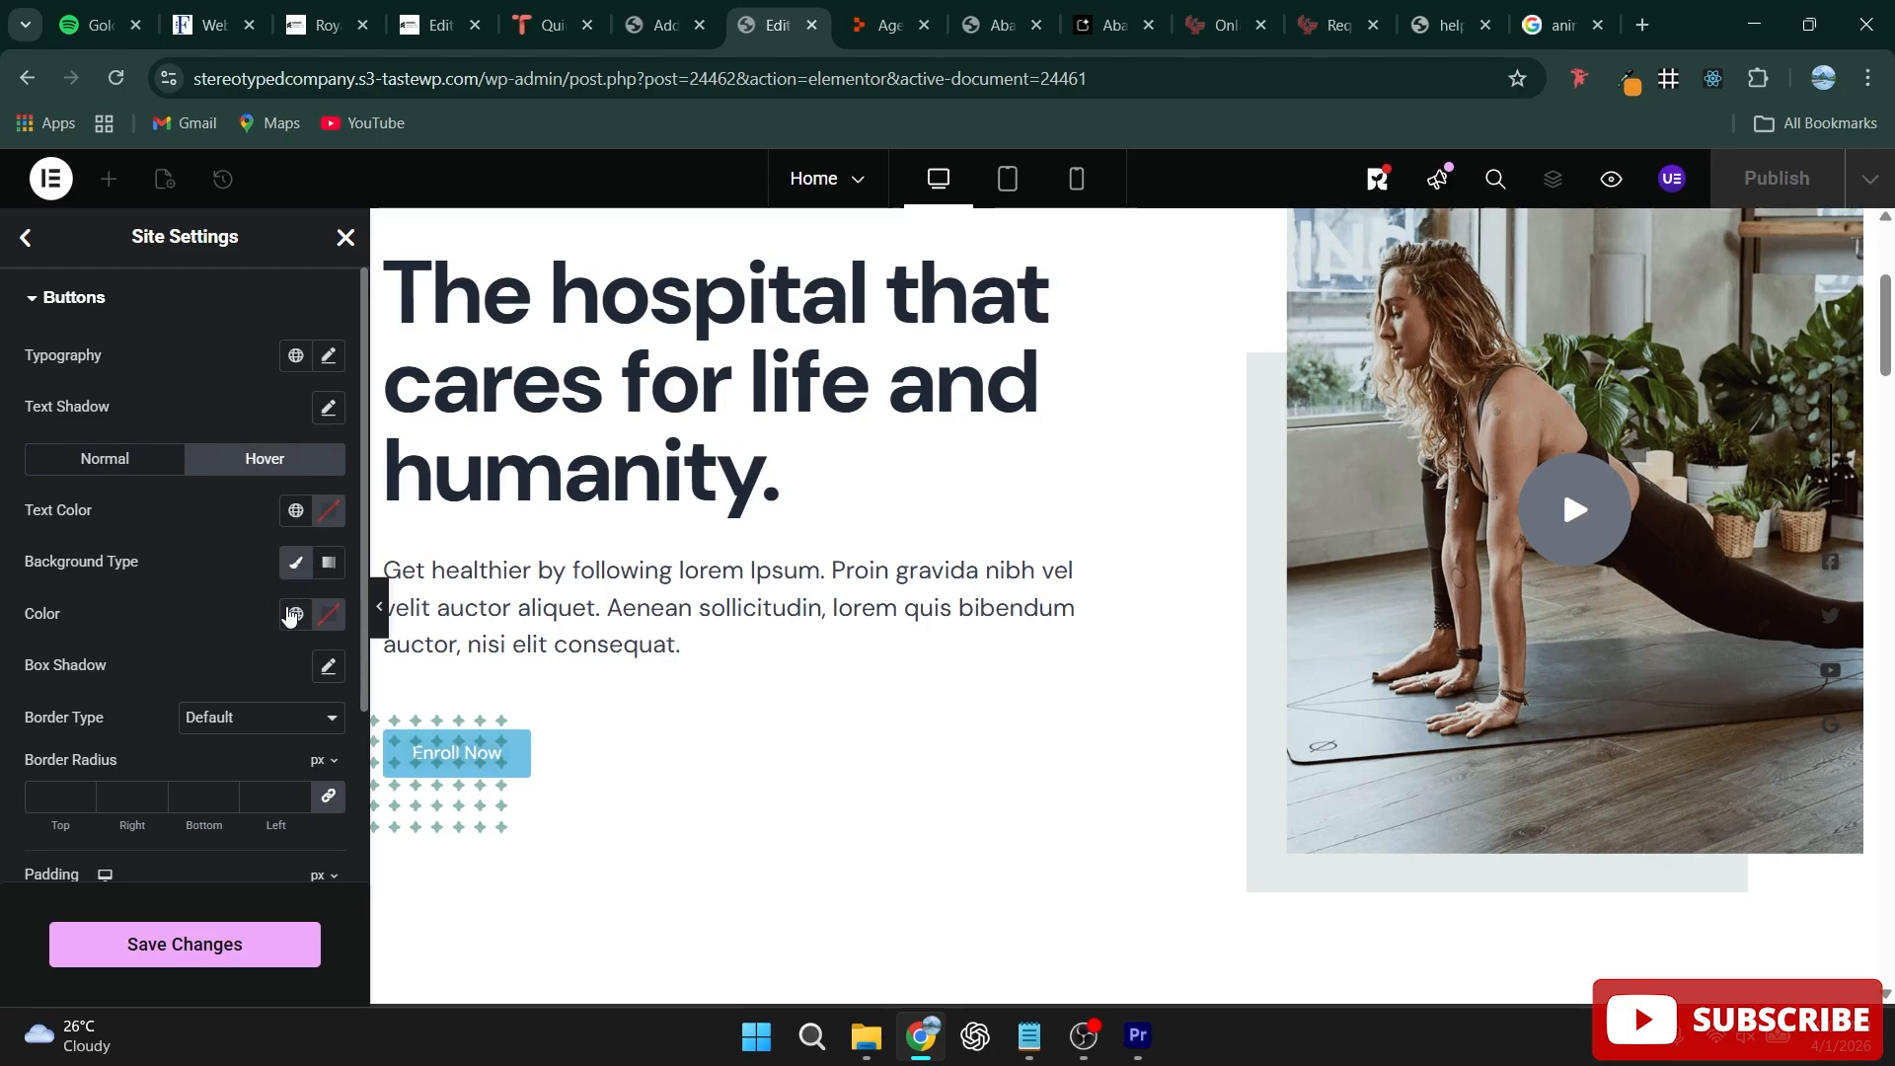
left_click(295, 614)
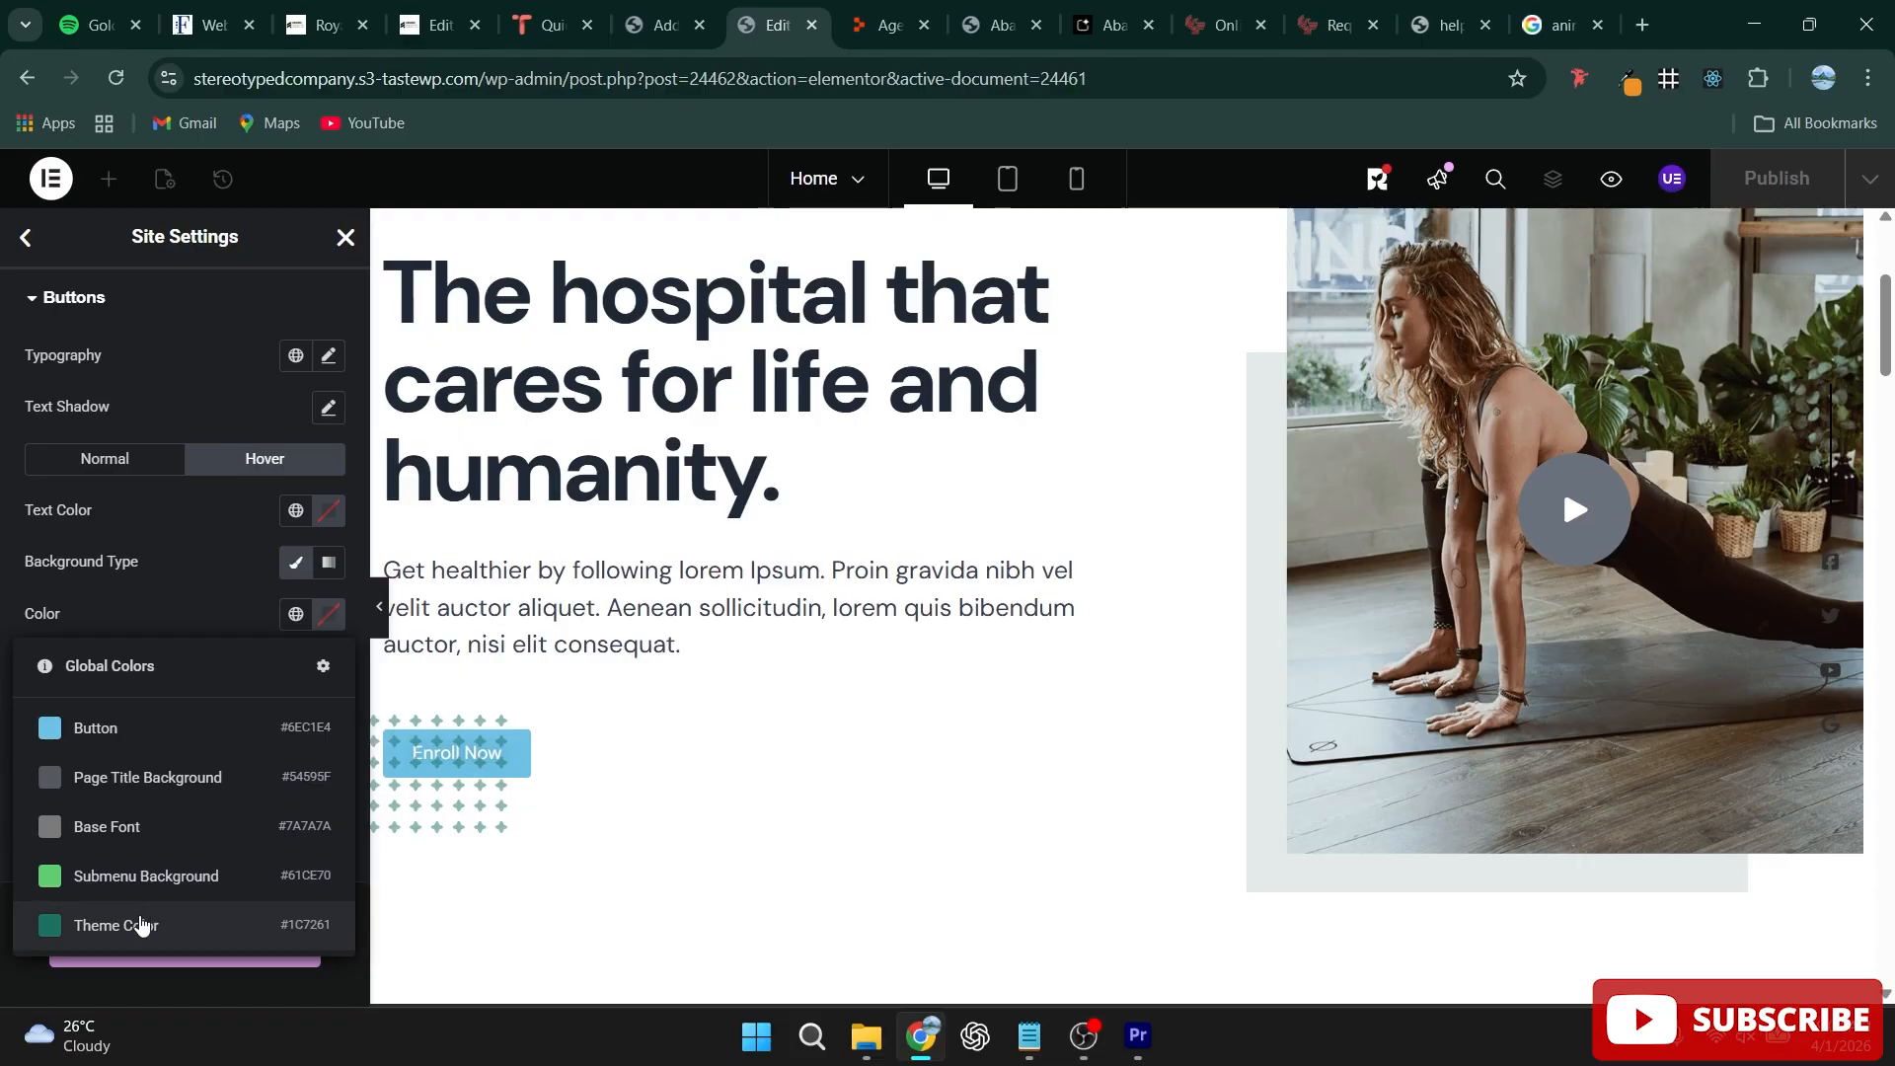
left_click(142, 924)
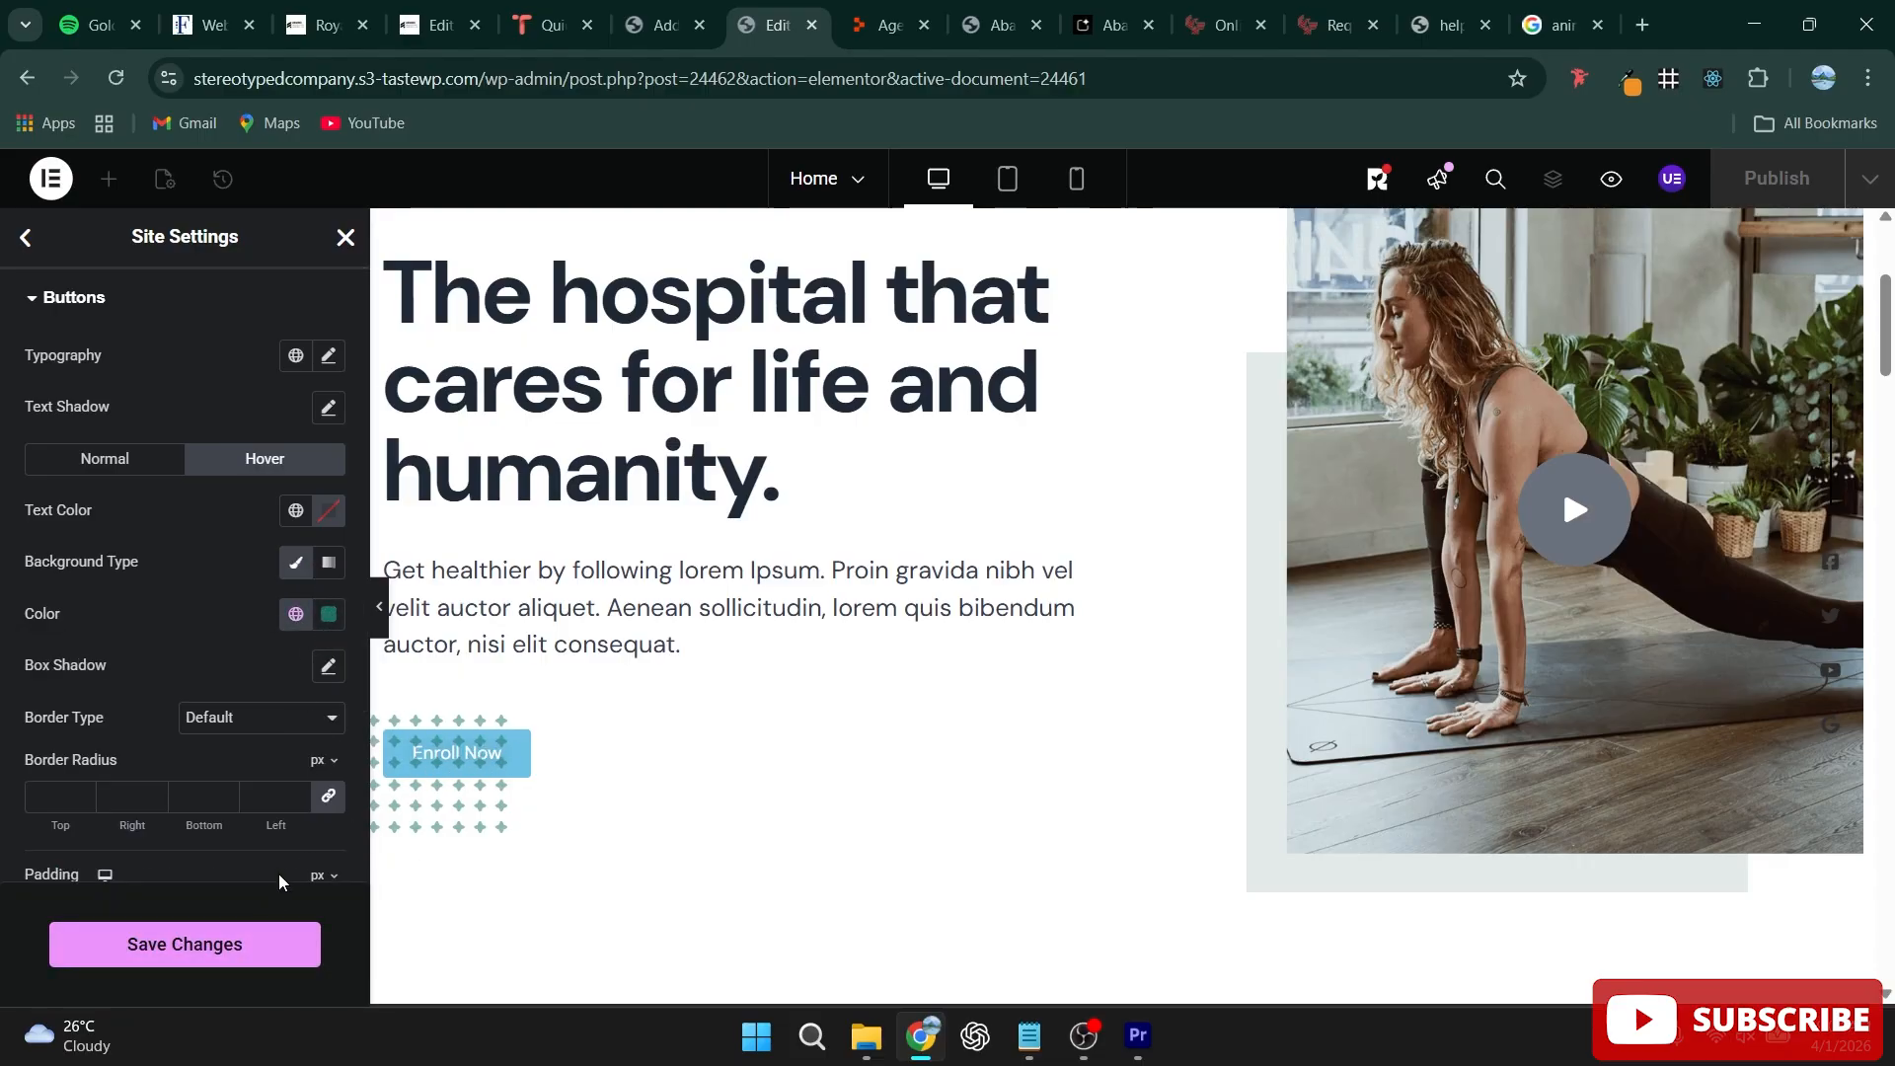
left_click(254, 957)
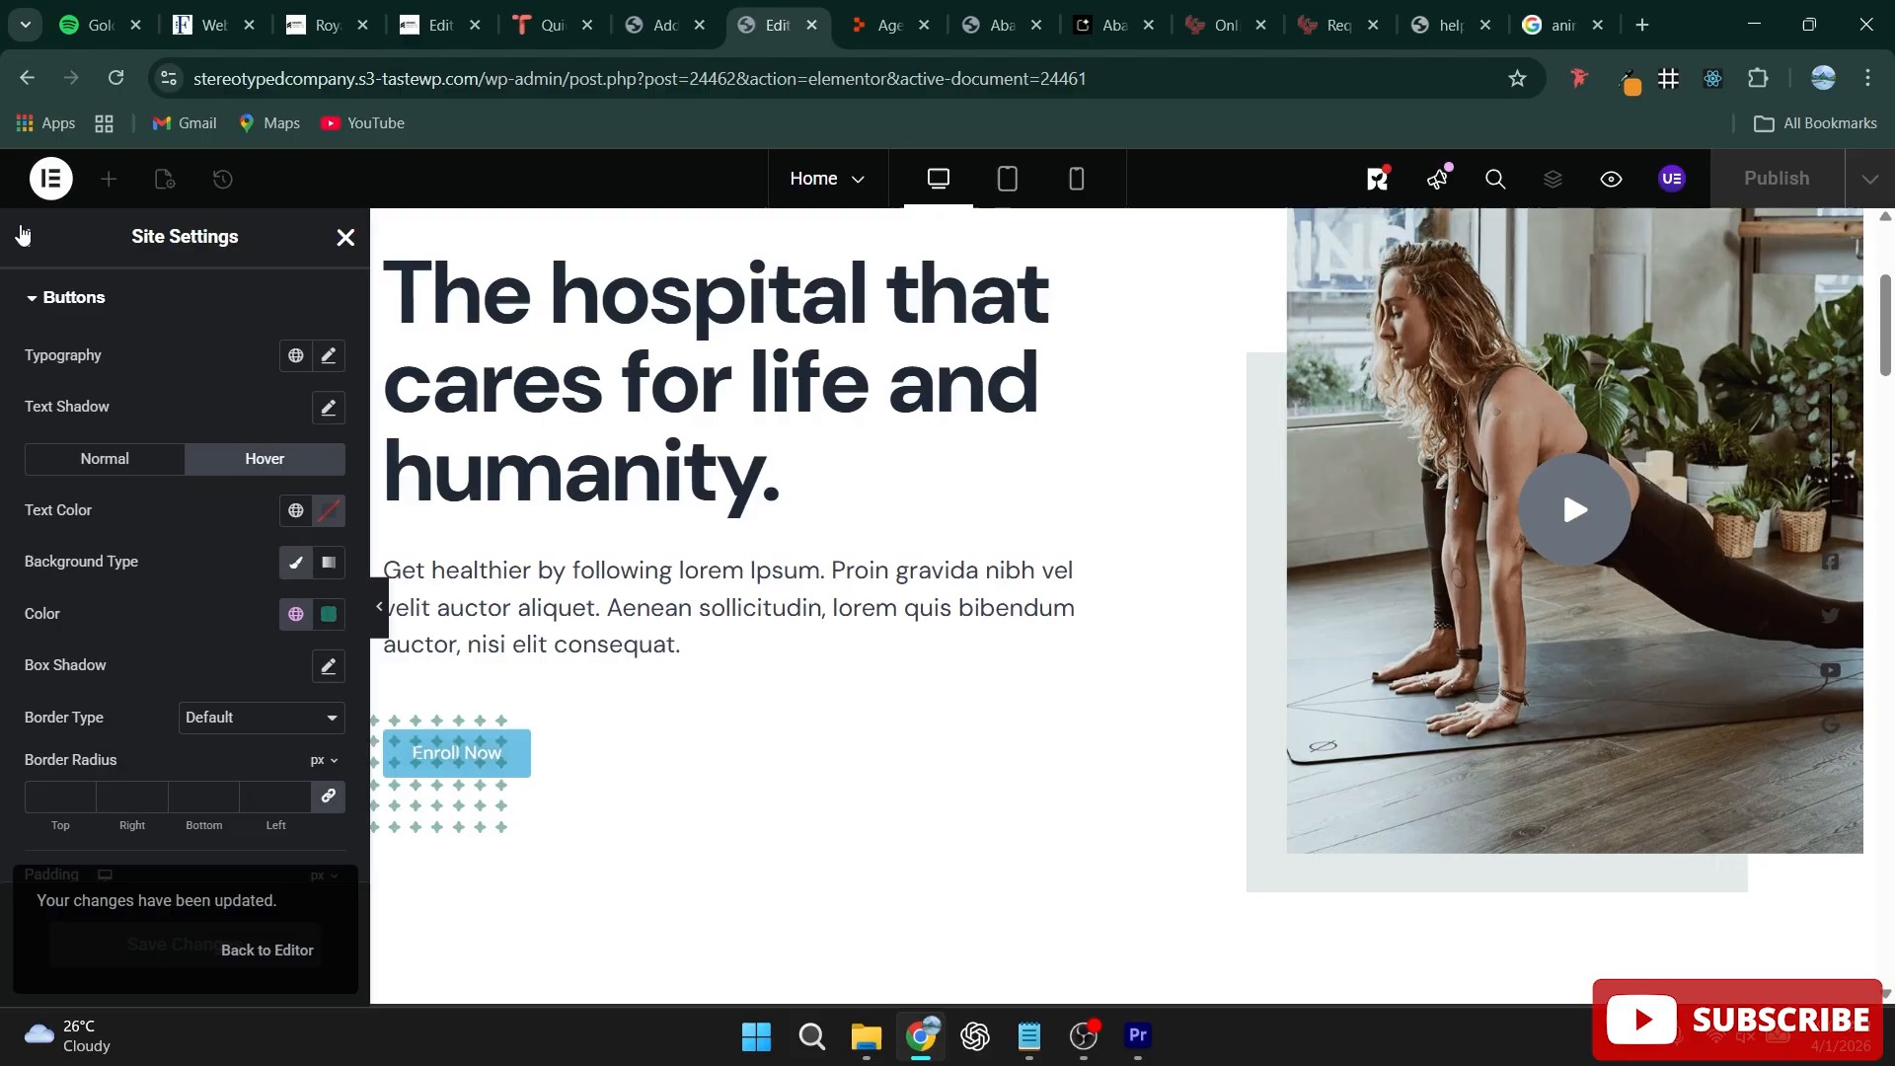
Step: Try the global Button color as the mobile browser background in the site's Background settings, and clear it again
left_click(24, 235)
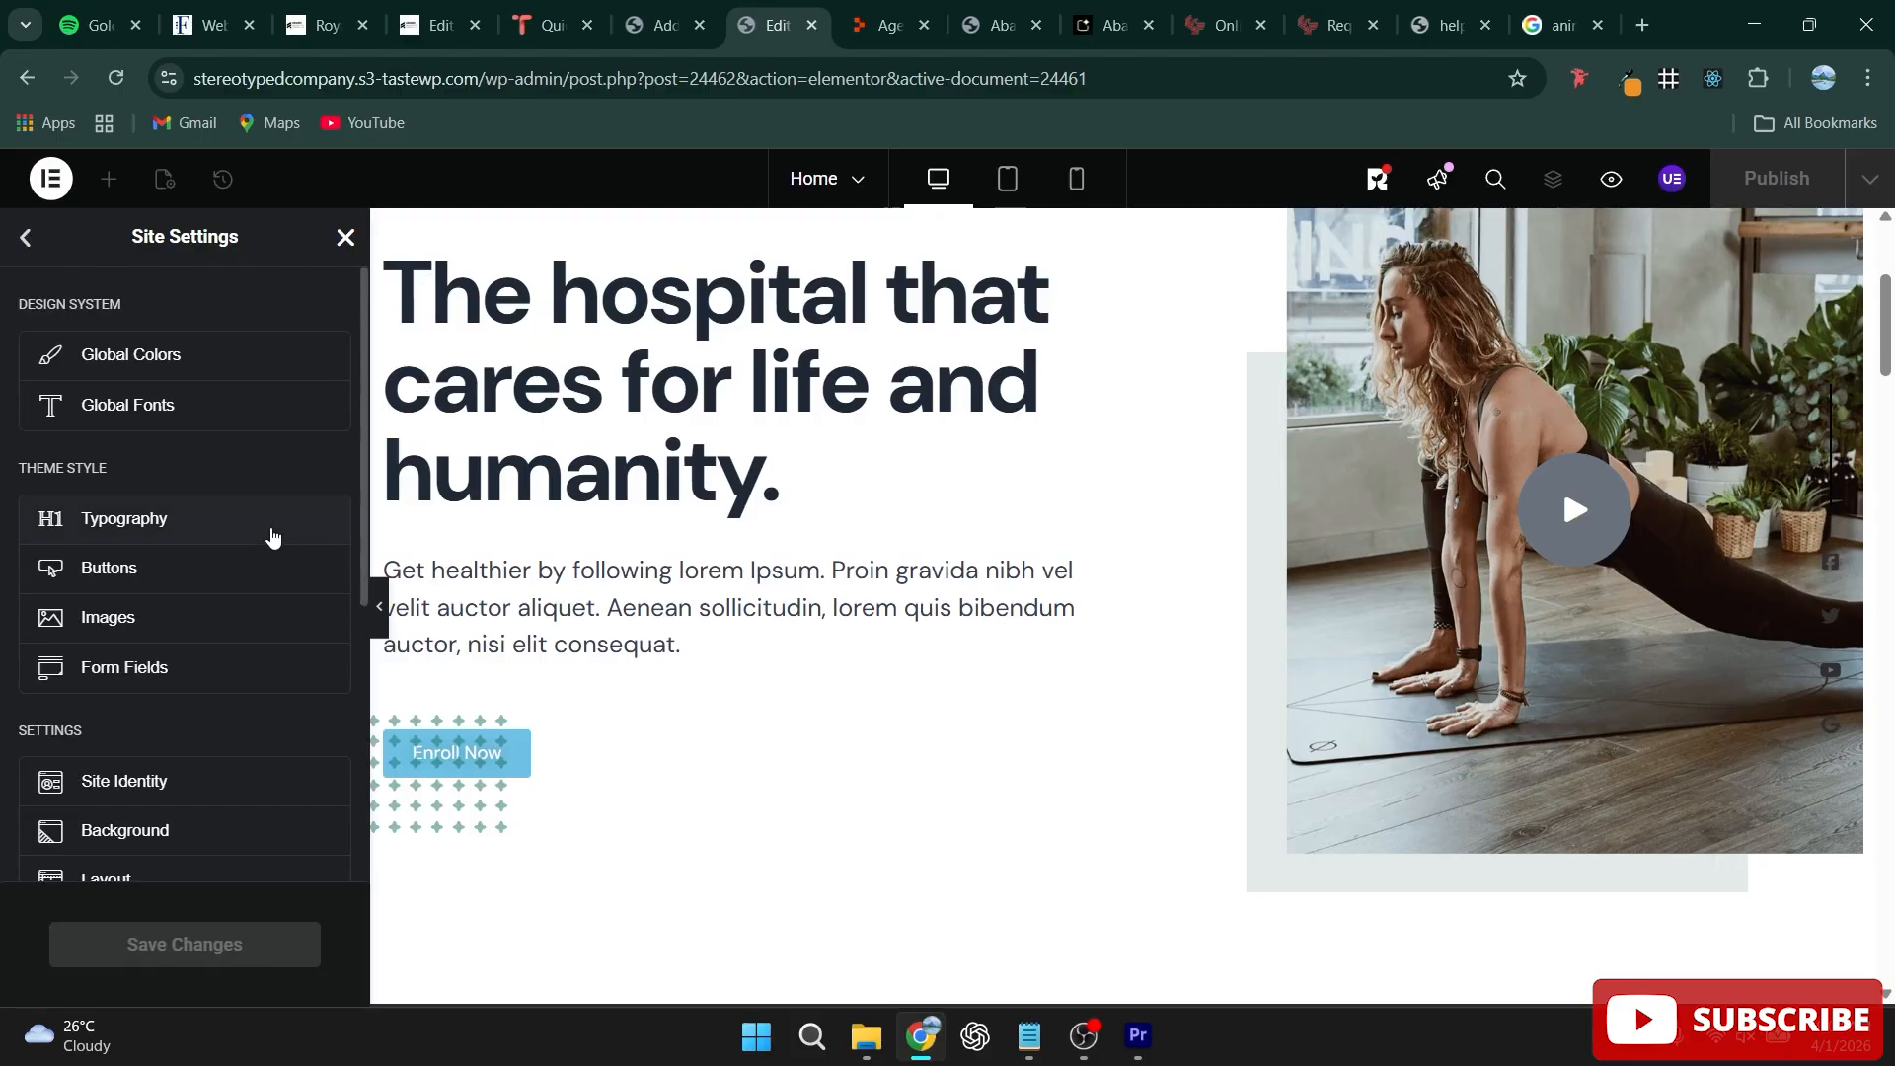
scroll(270, 531, "down", 3)
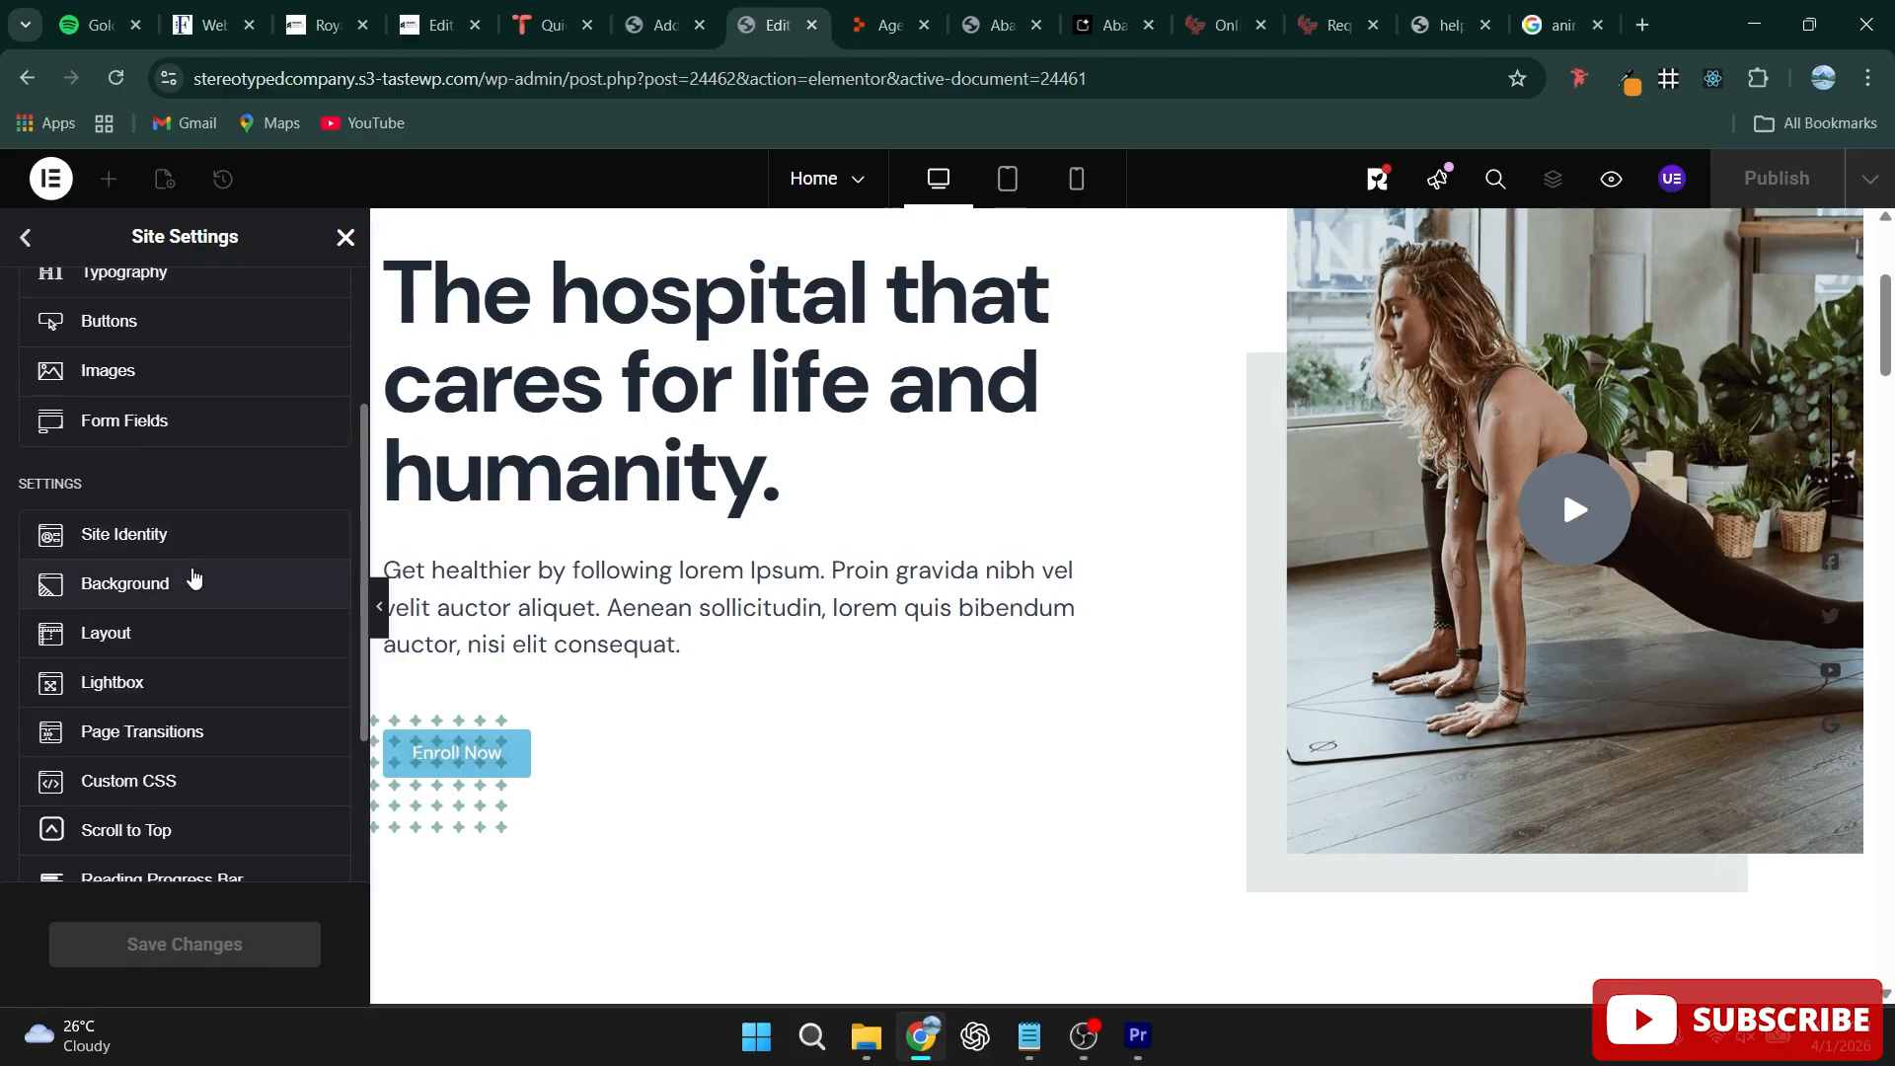
left_click(195, 580)
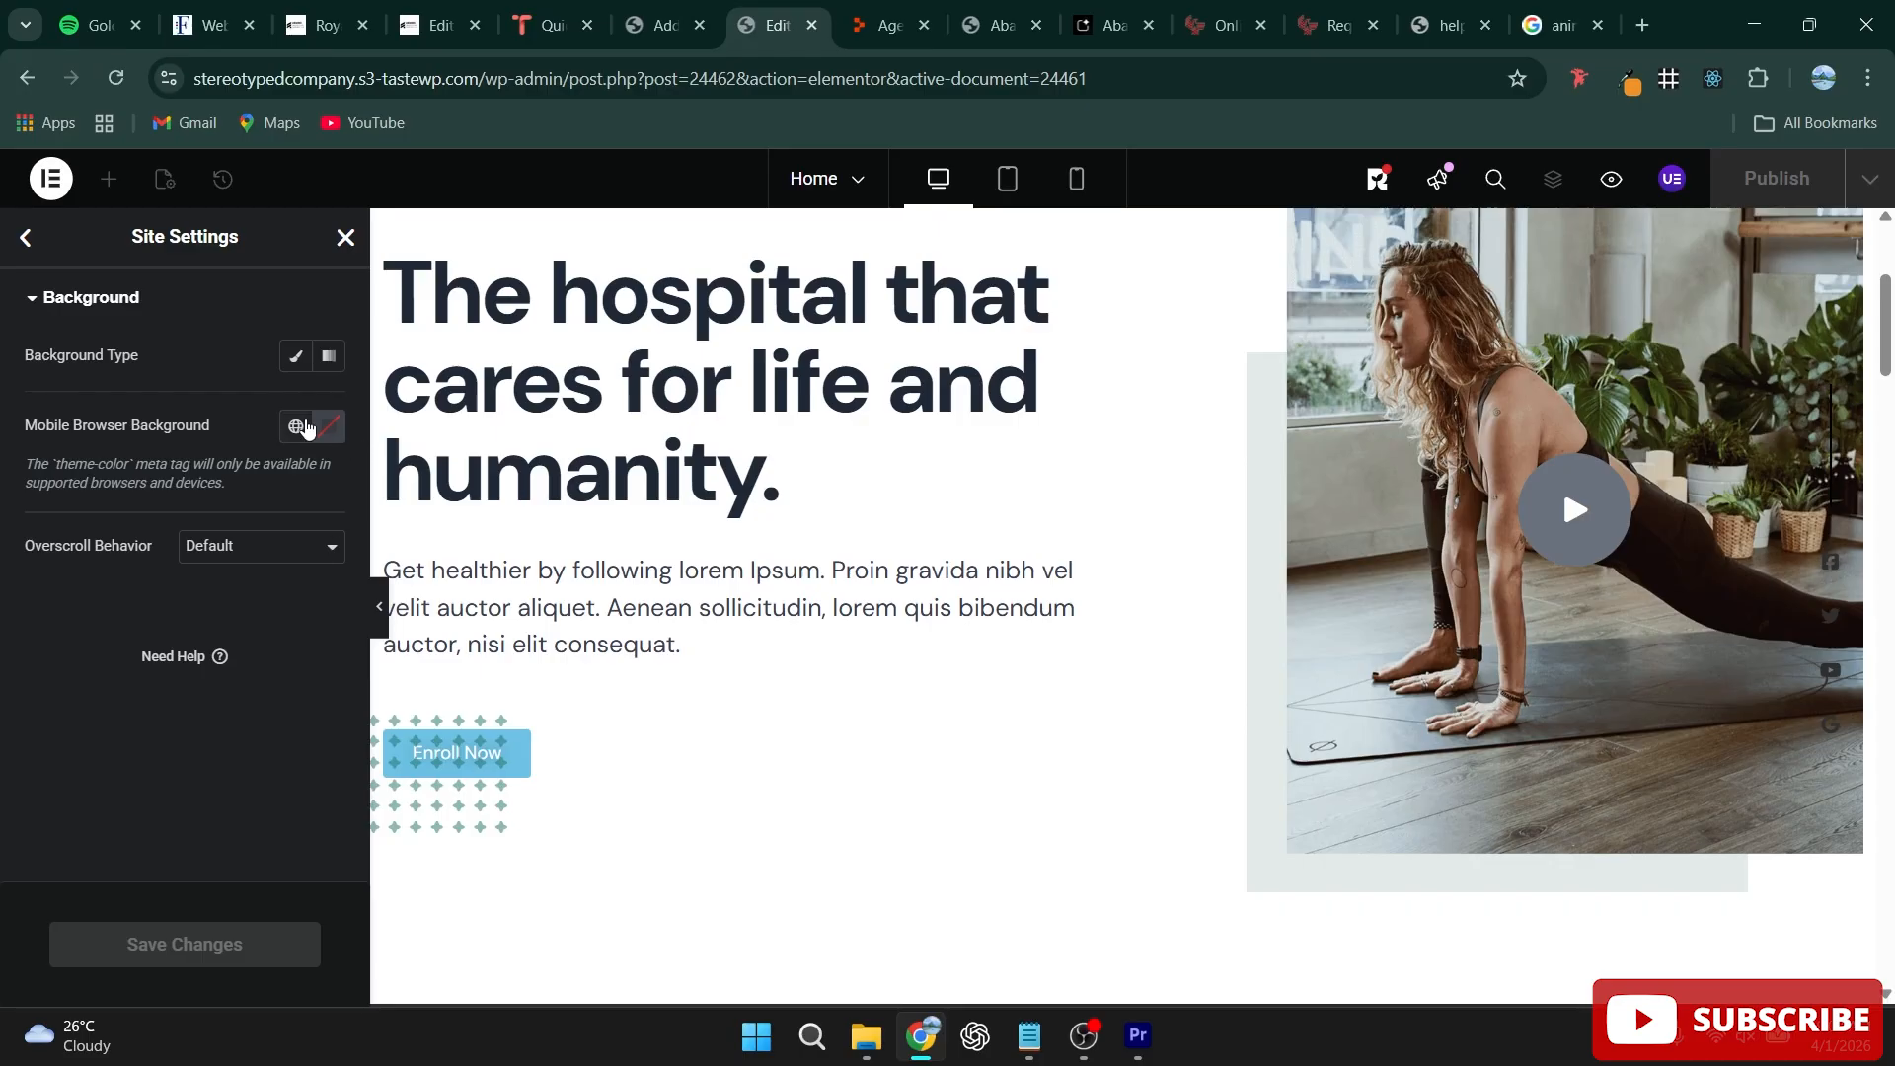
left_click(296, 428)
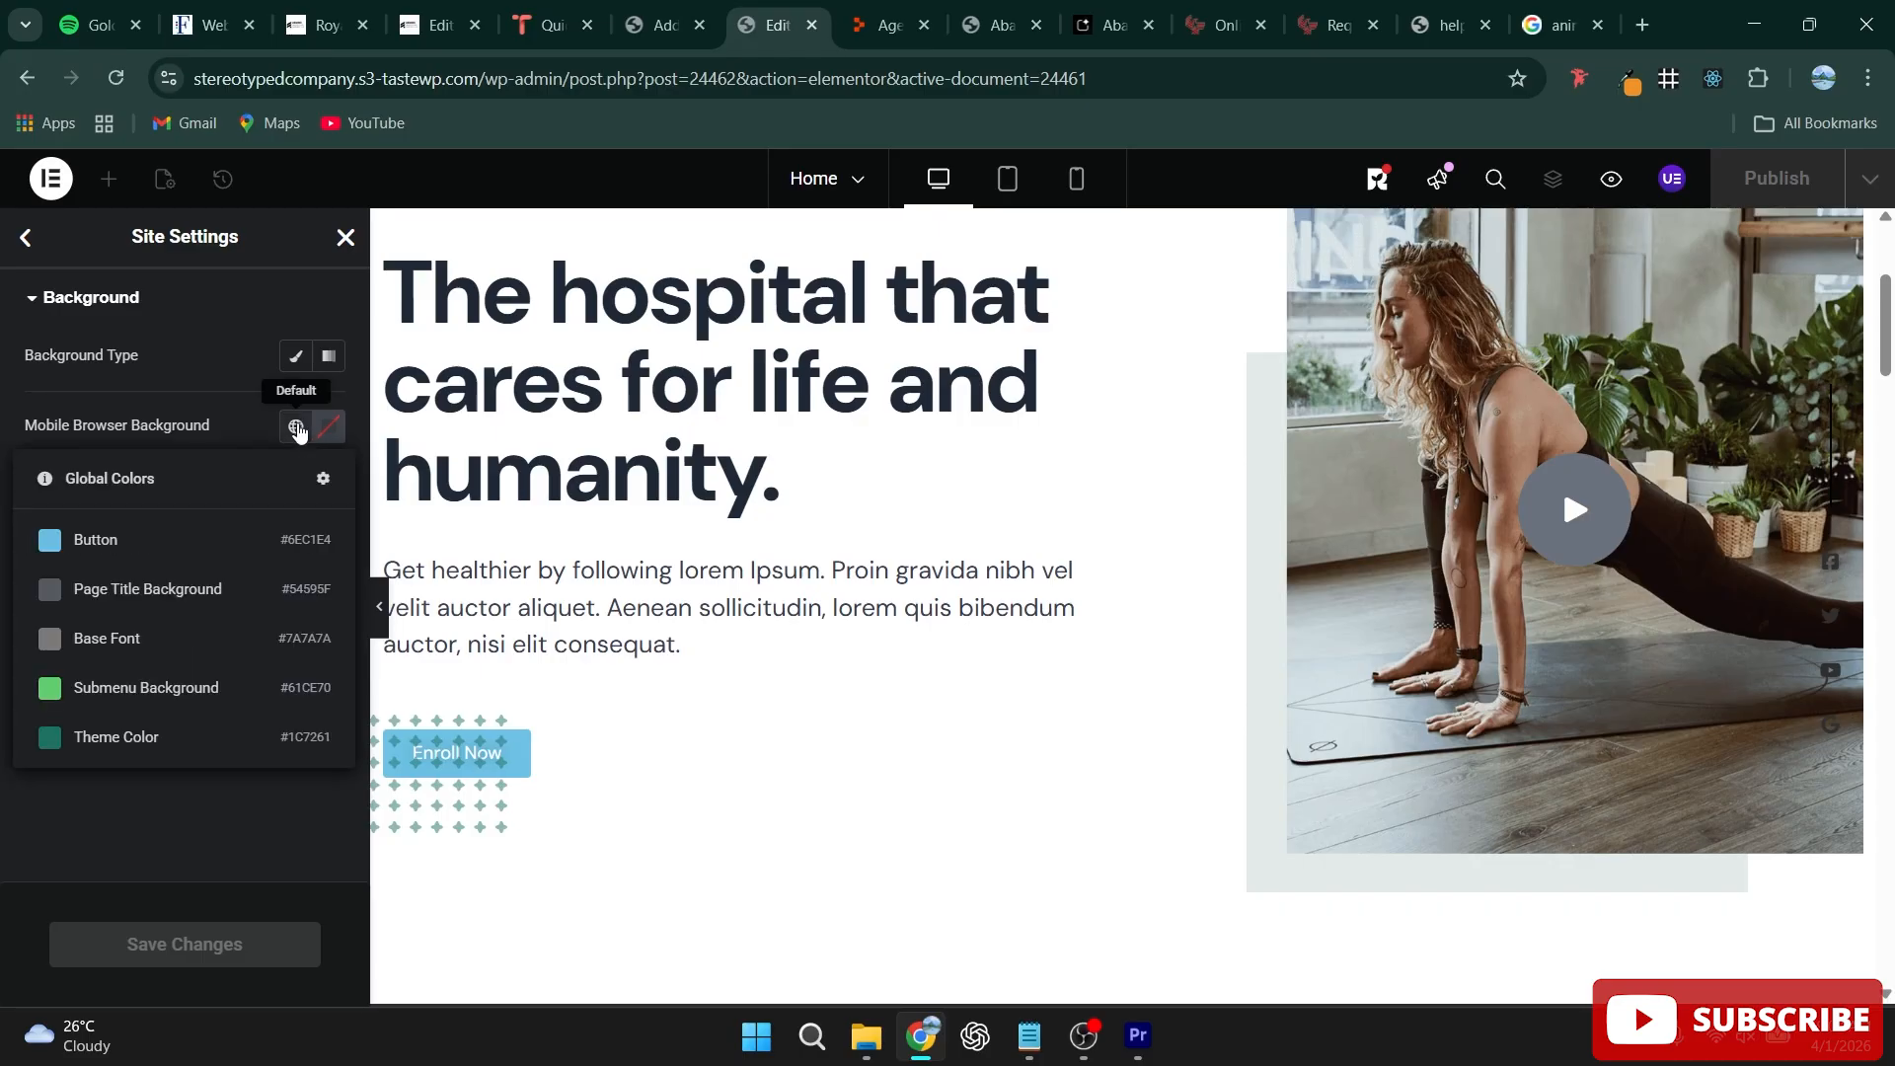
left_click(193, 558)
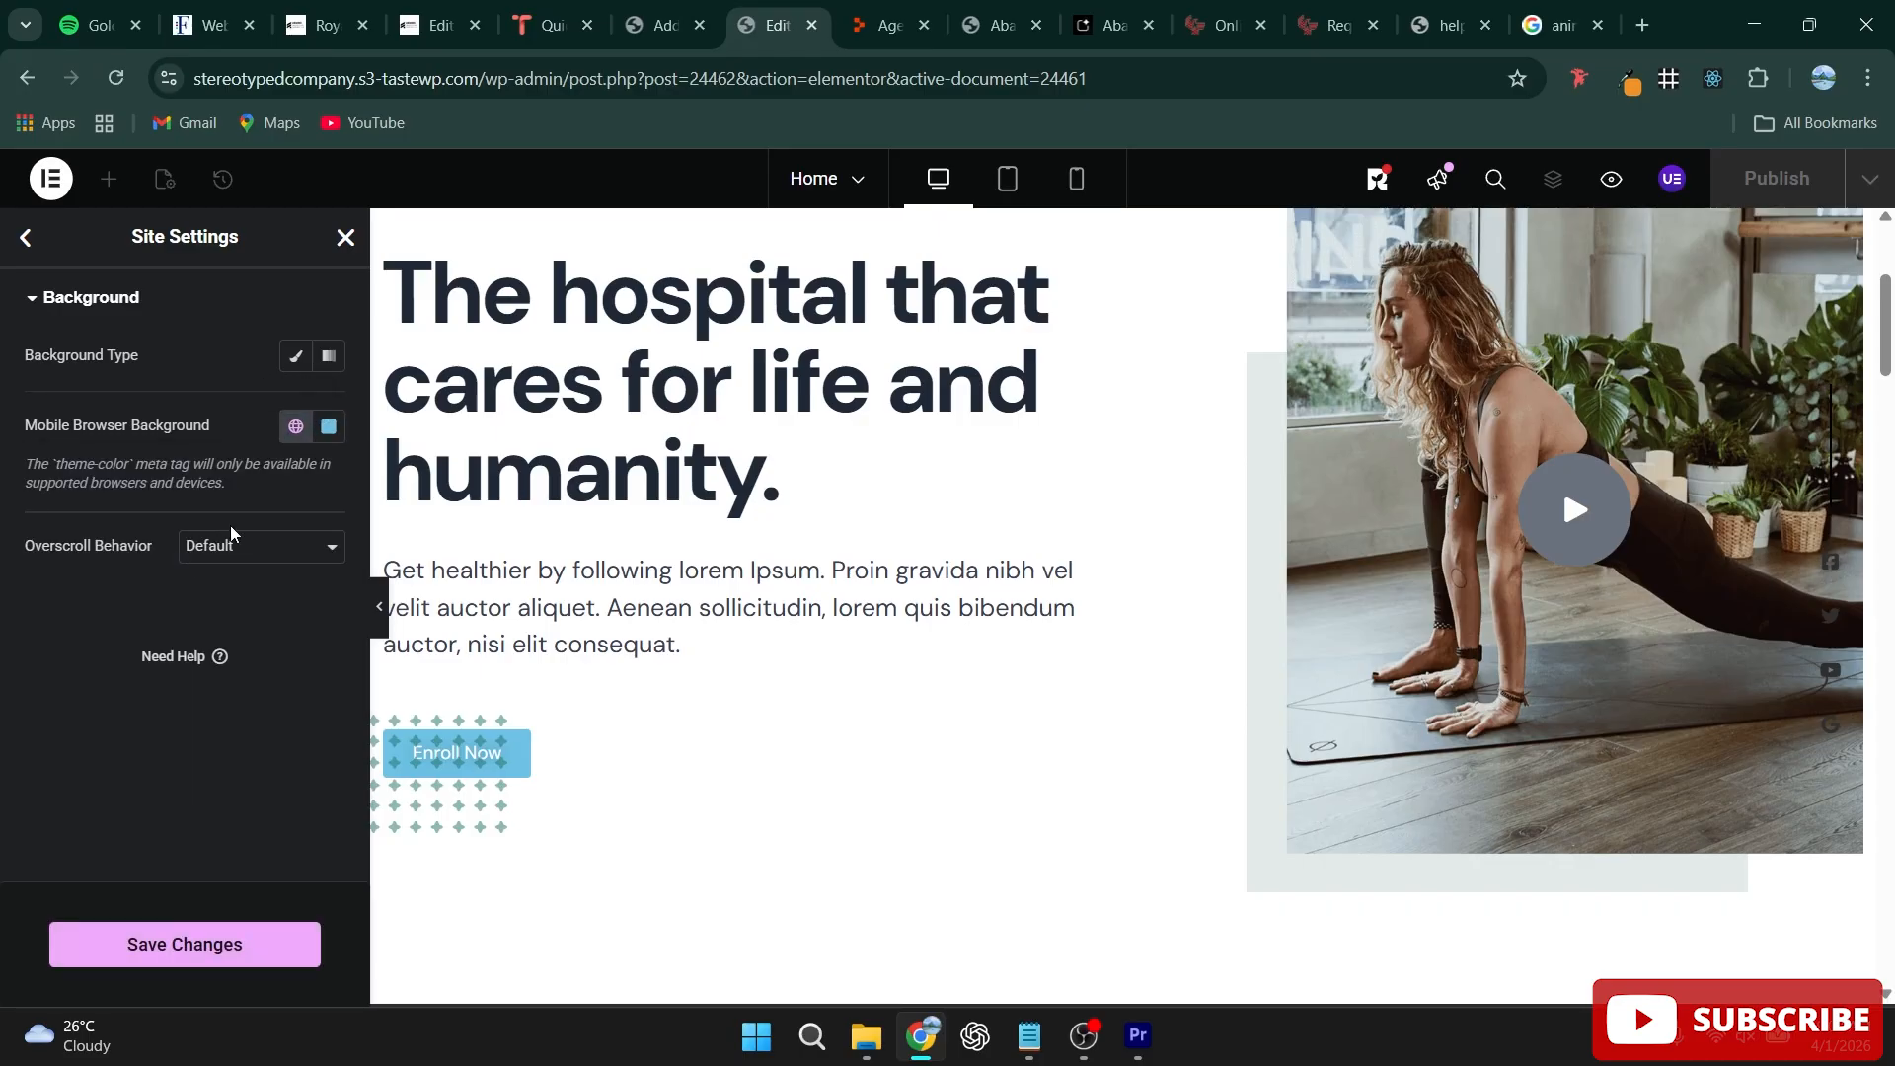
left_click(296, 428)
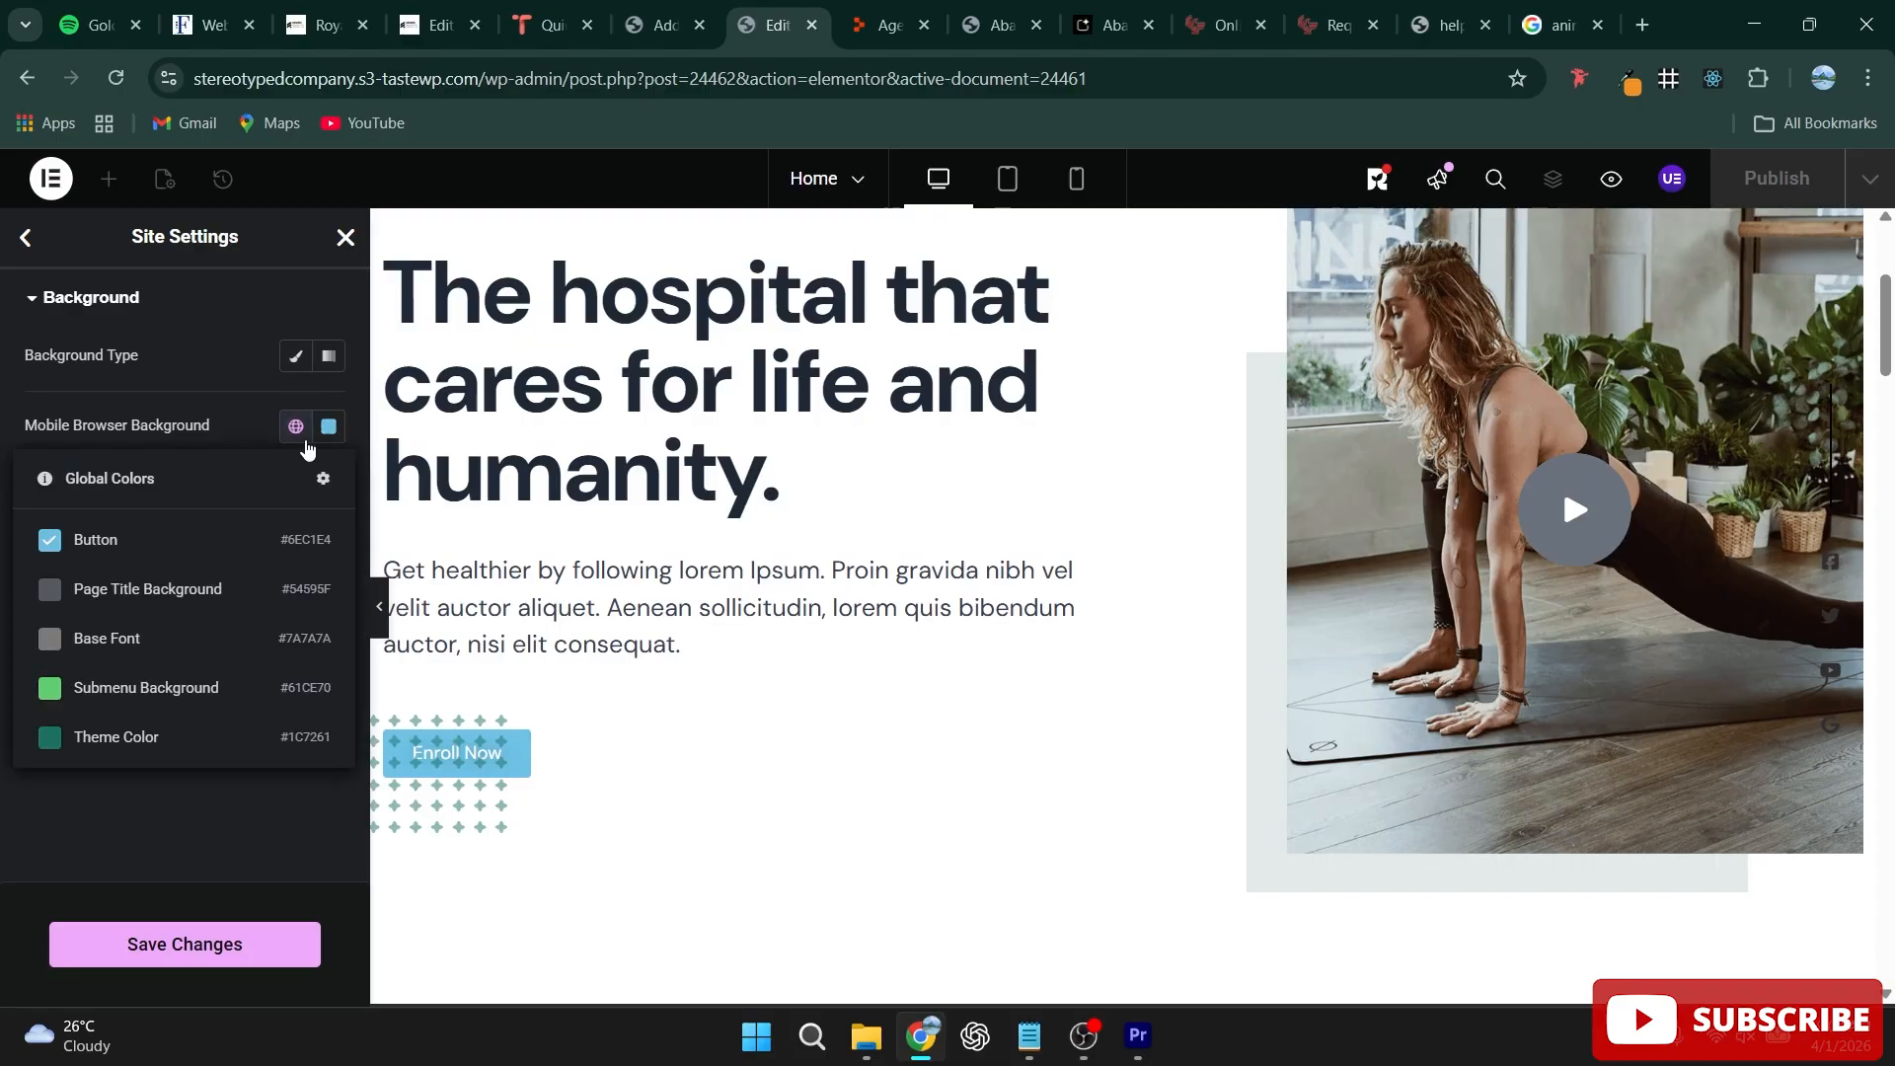
left_click(329, 429)
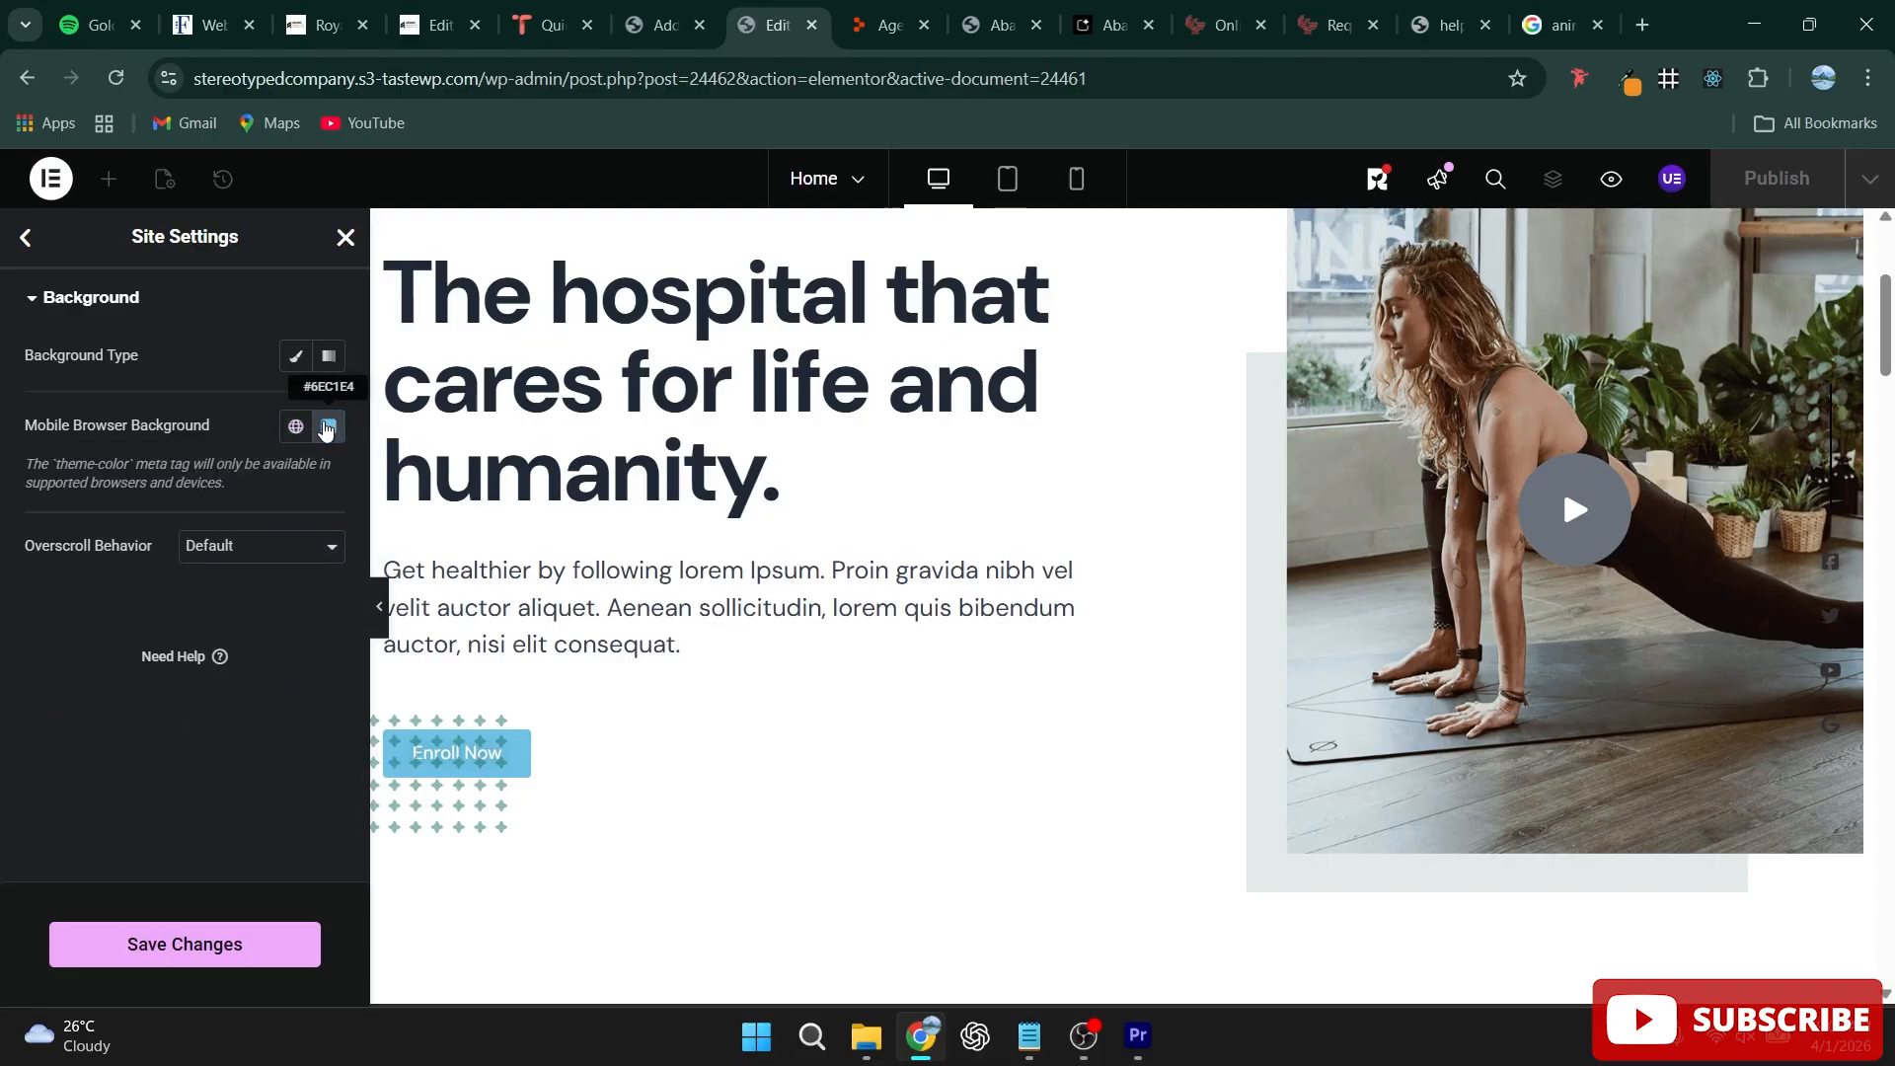
left_click(327, 427)
left_click(368, 477)
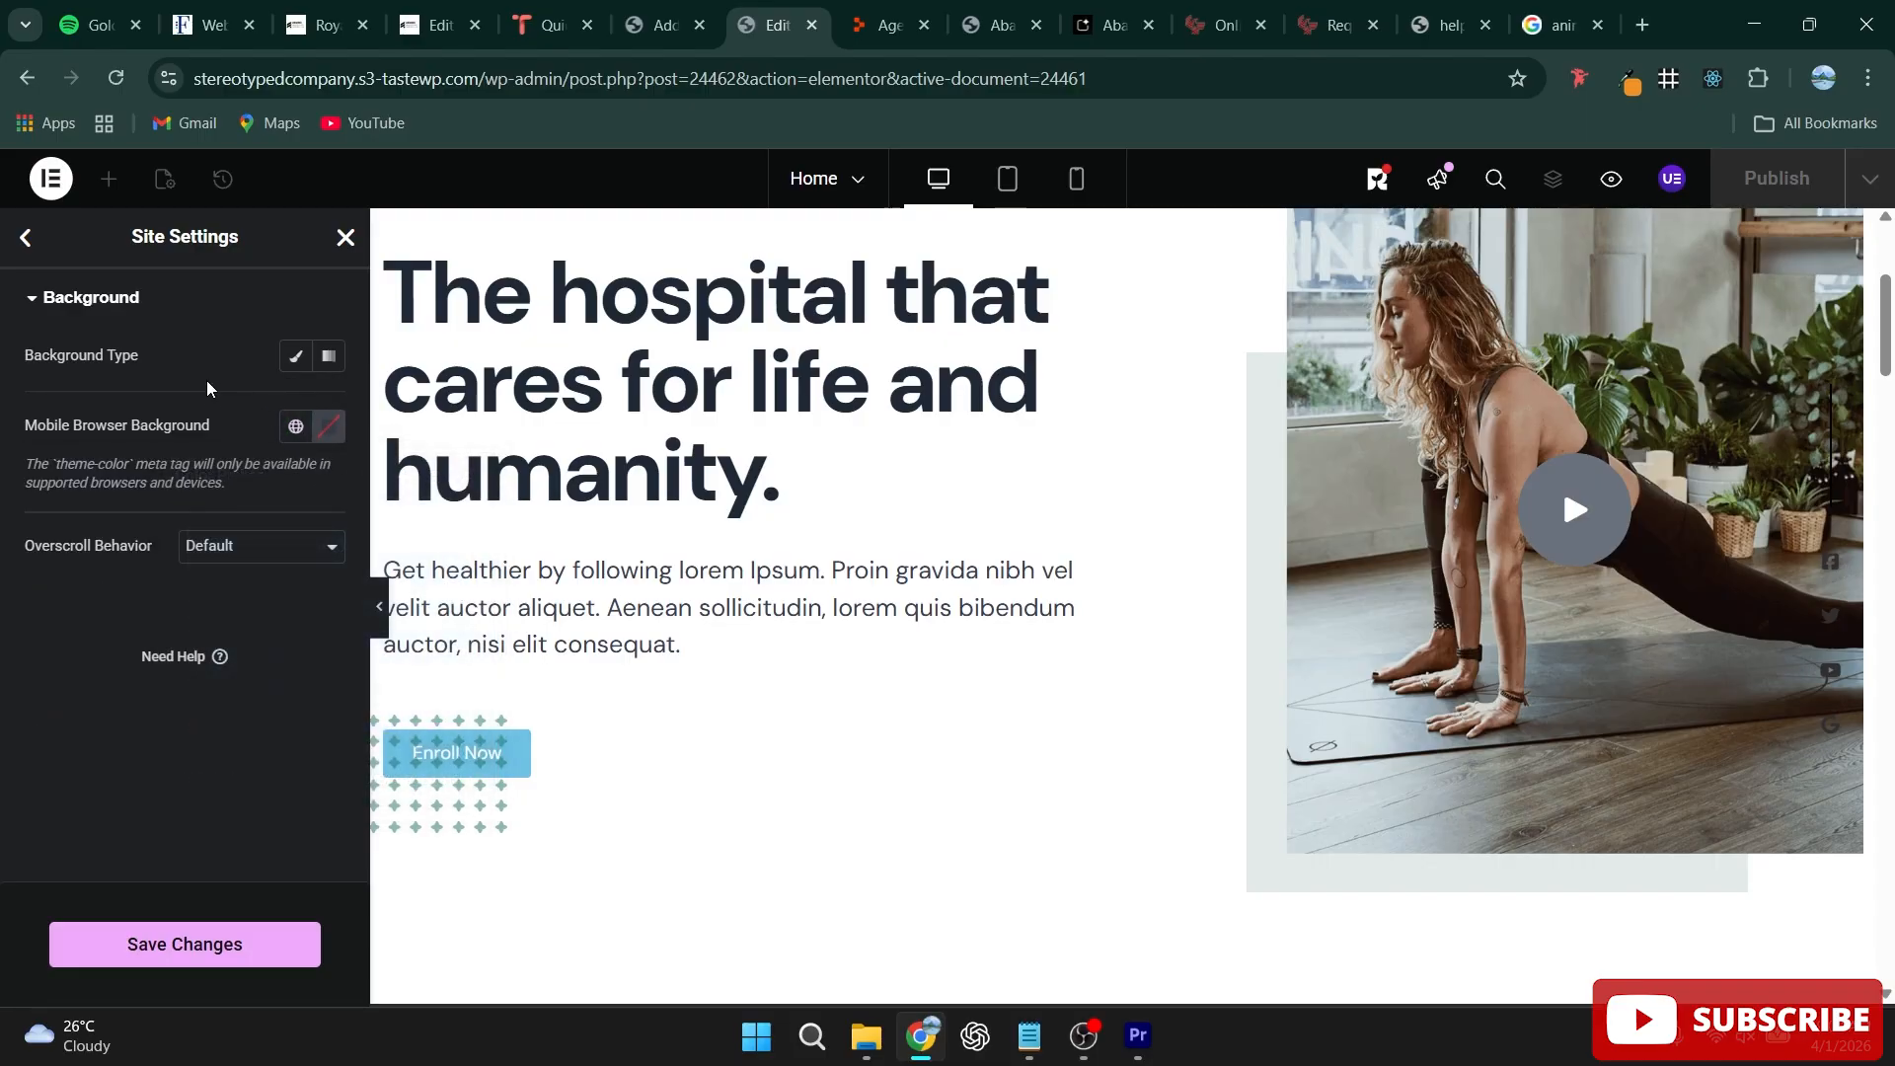
Step: Try a classic site-wide background in the global Button color and check it on the homepage
left_click(294, 356)
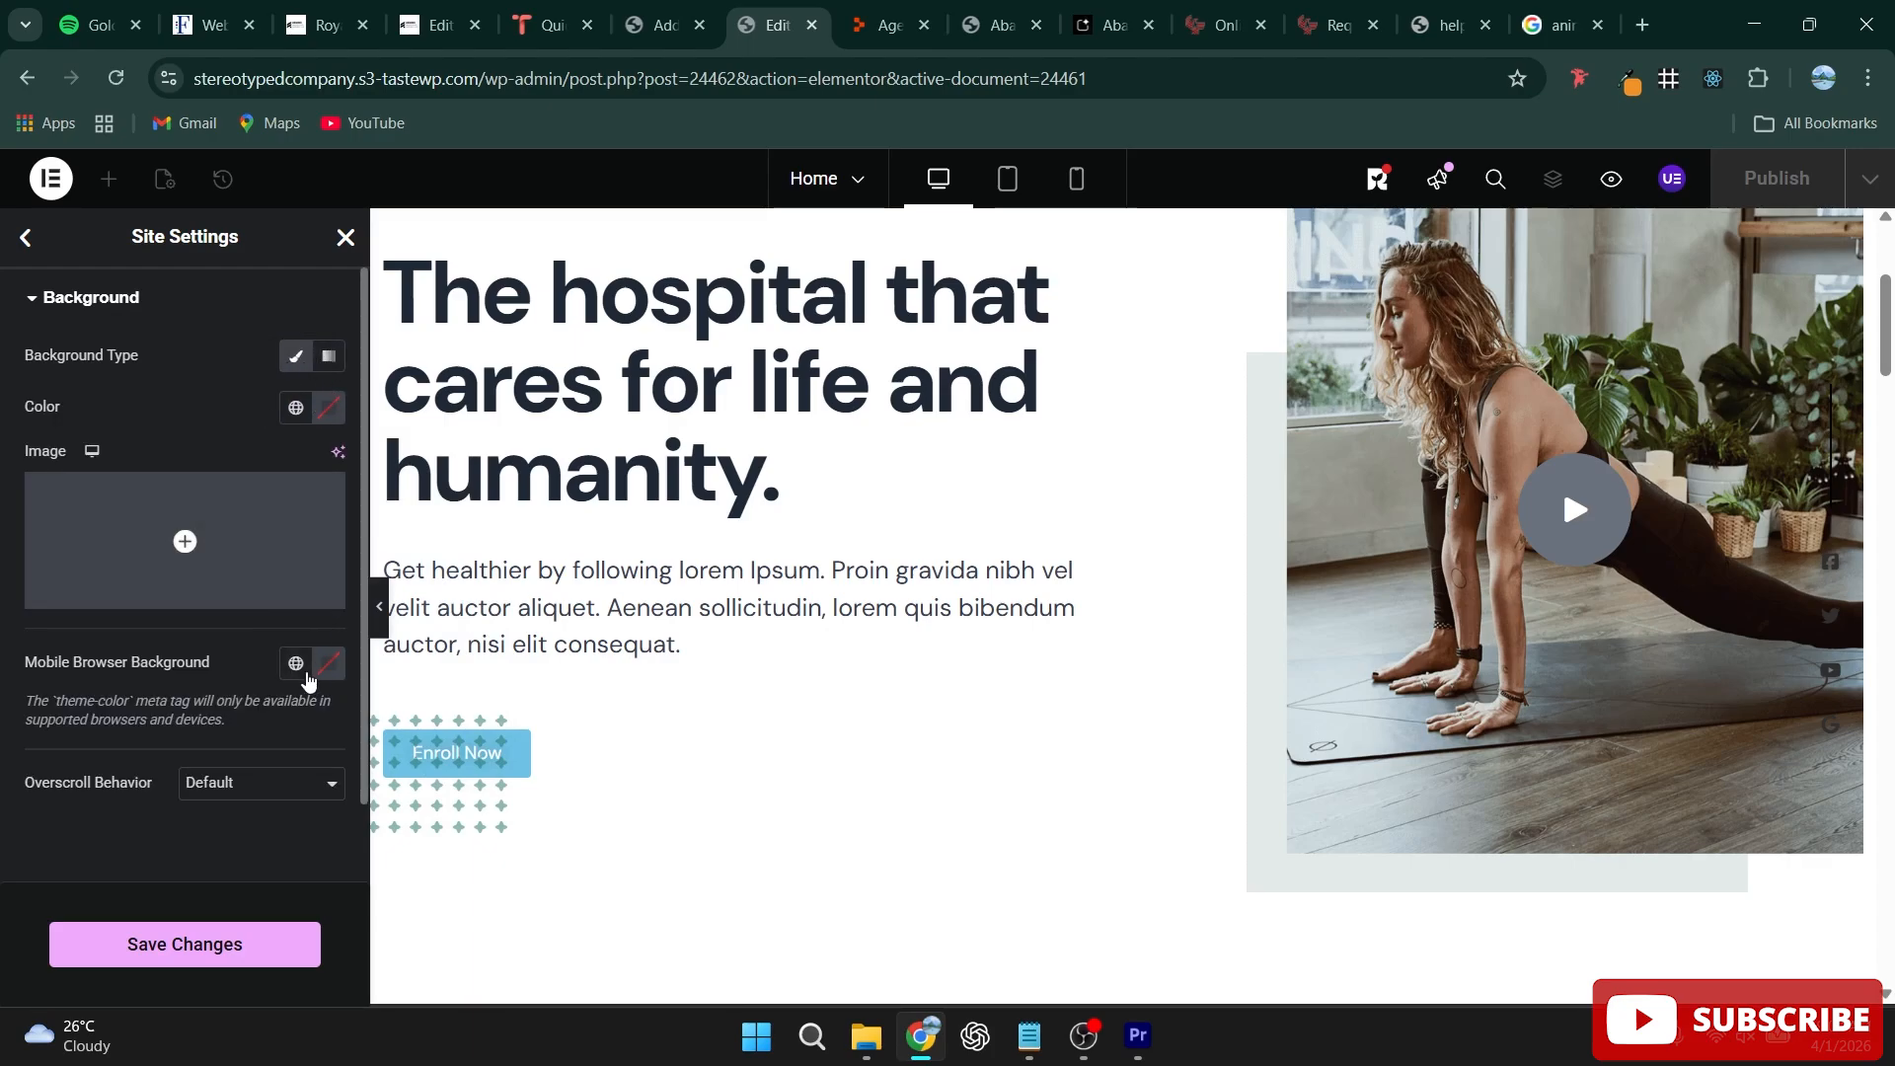
left_click(296, 409)
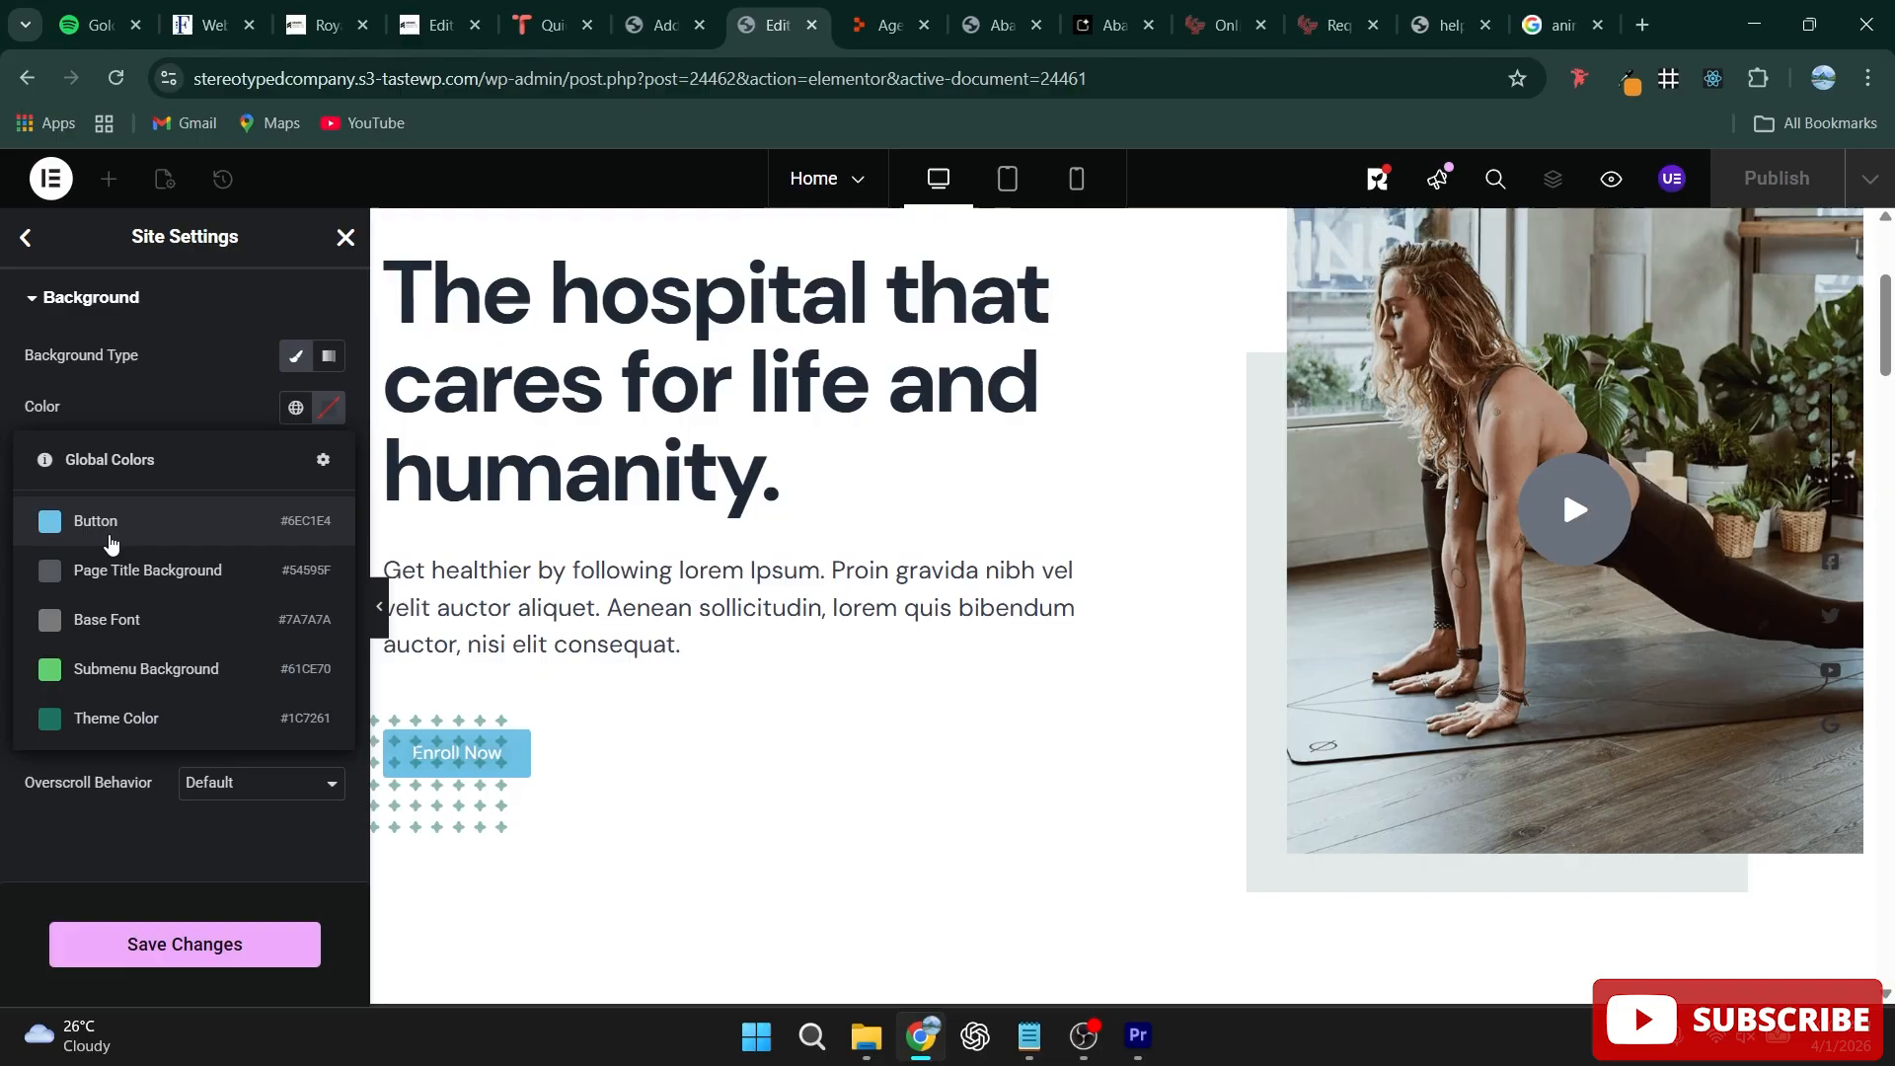
left_click(113, 528)
scroll(1153, 672, "down", 9)
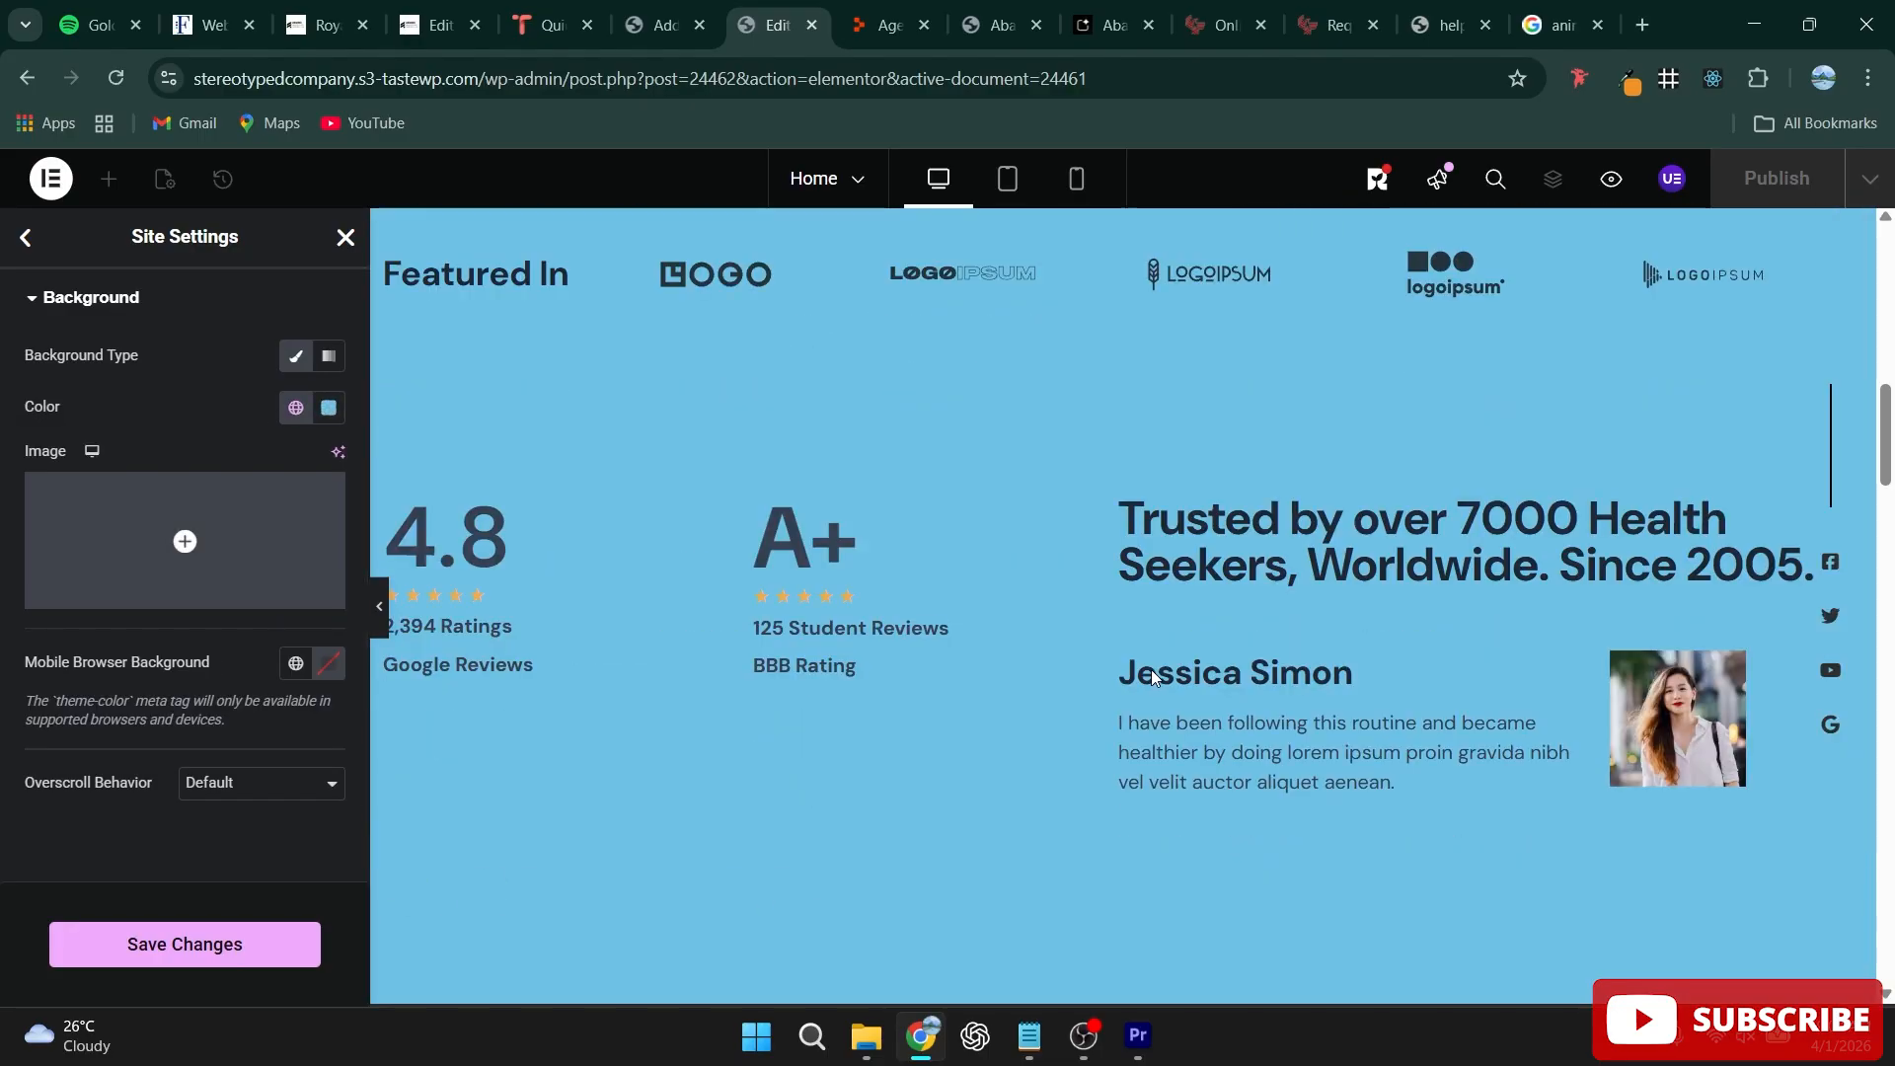
scroll(518, 512, "up", 5)
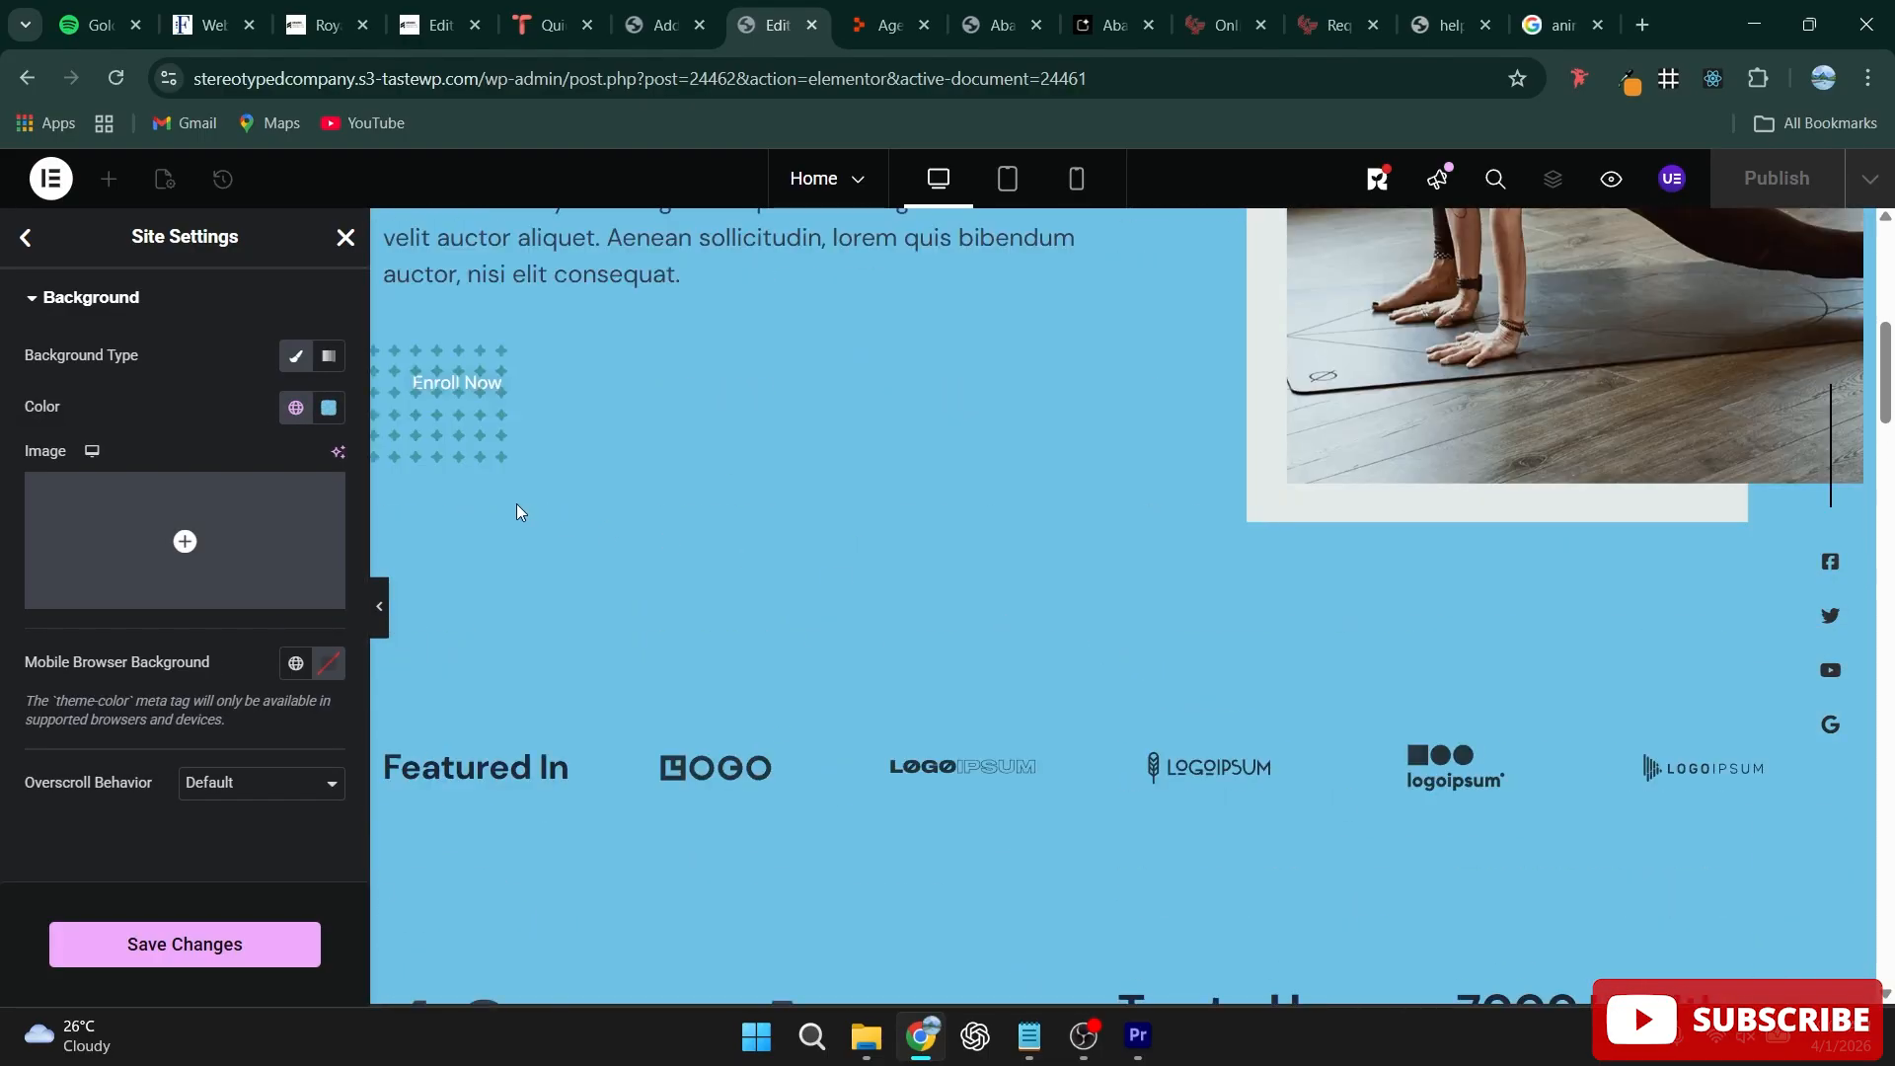
Step: Try the global Base Font and Submenu Background colors as the site-wide background and check each on the homepage
left_click(296, 408)
left_click(151, 617)
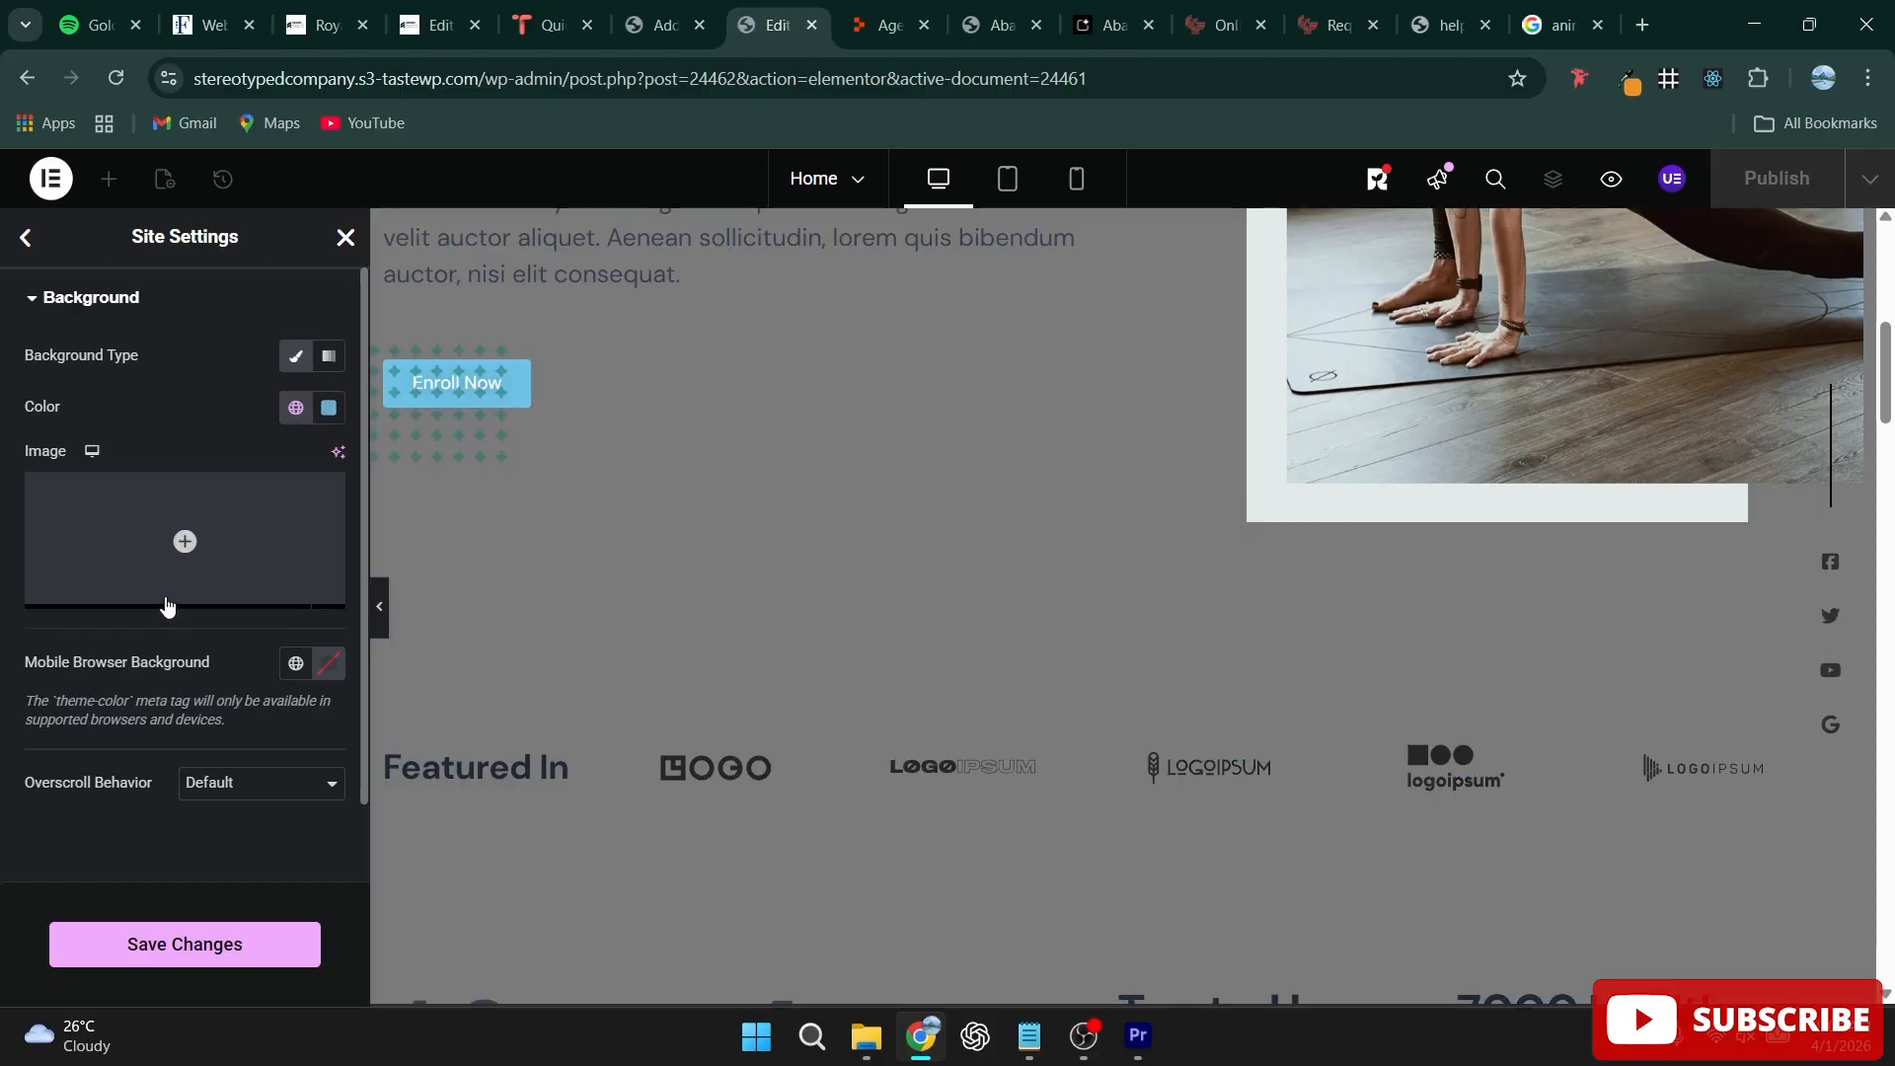
scroll(825, 553, "up", 5)
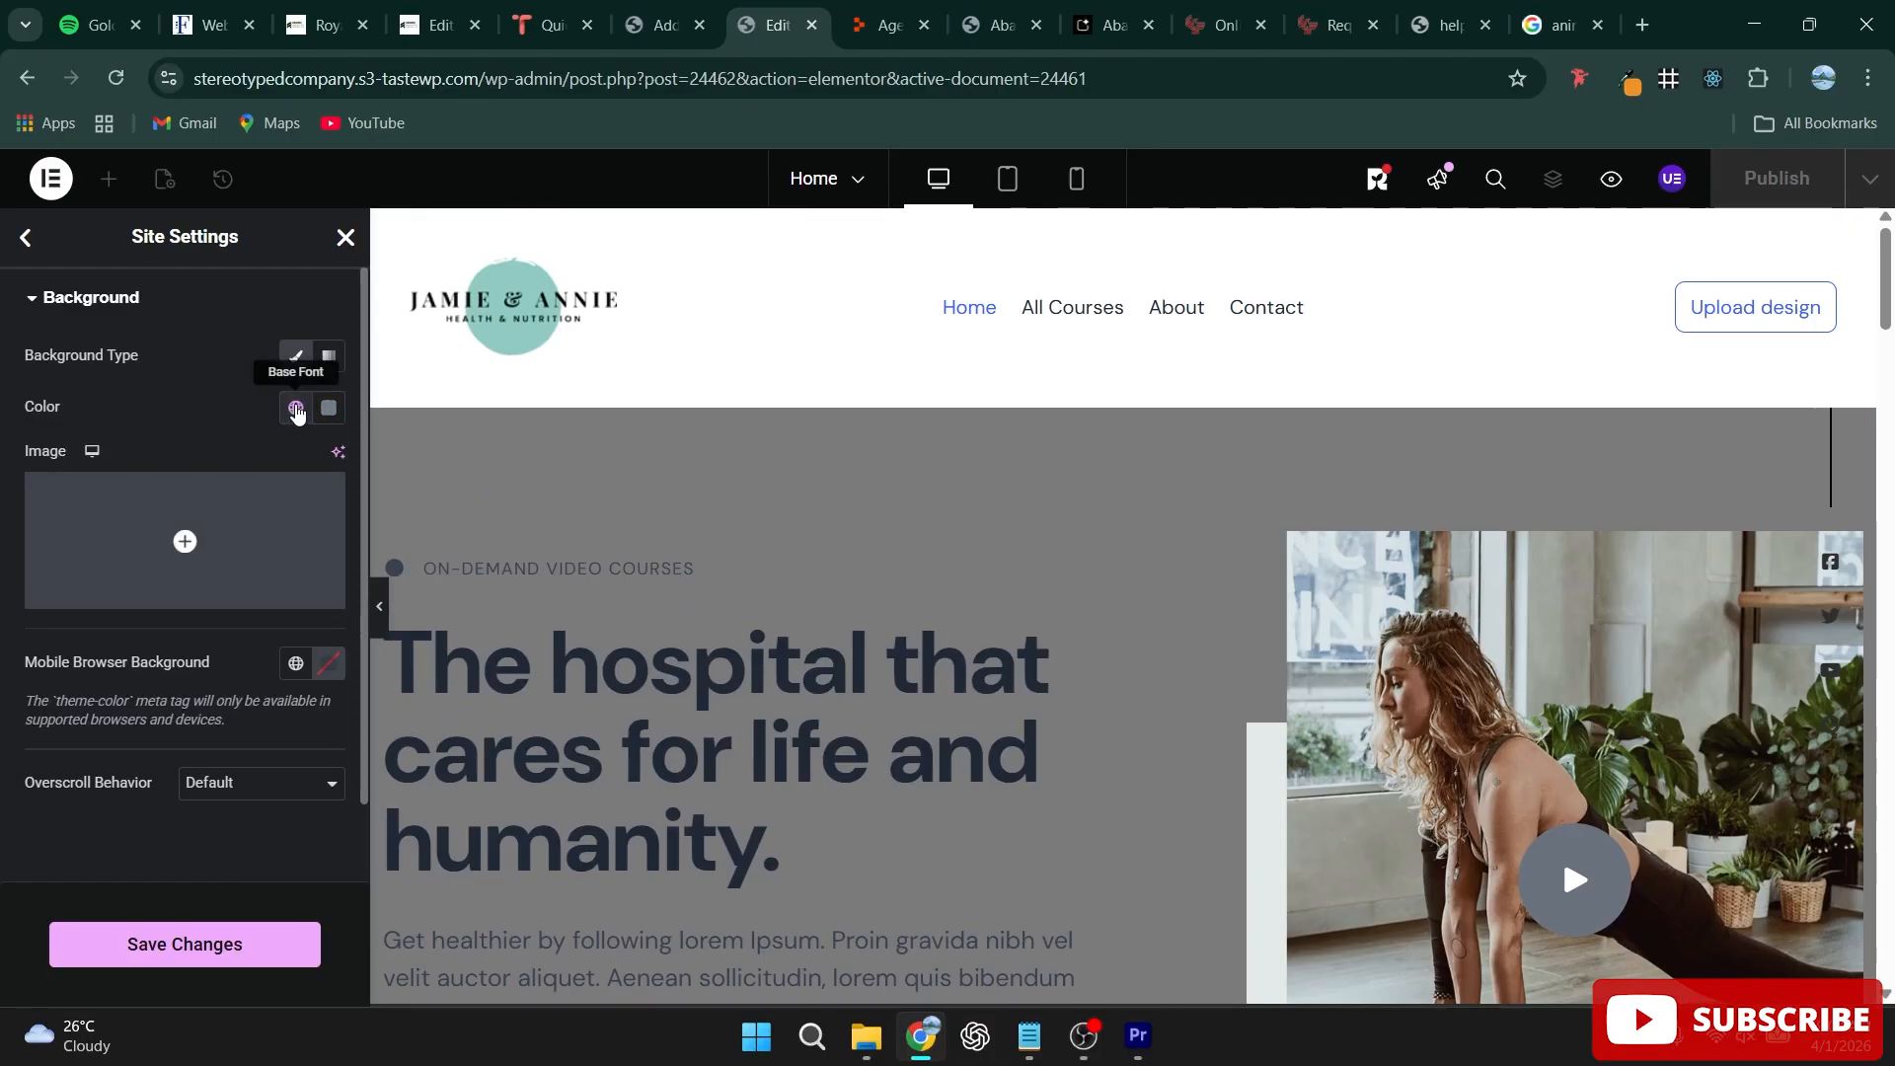
left_click(296, 408)
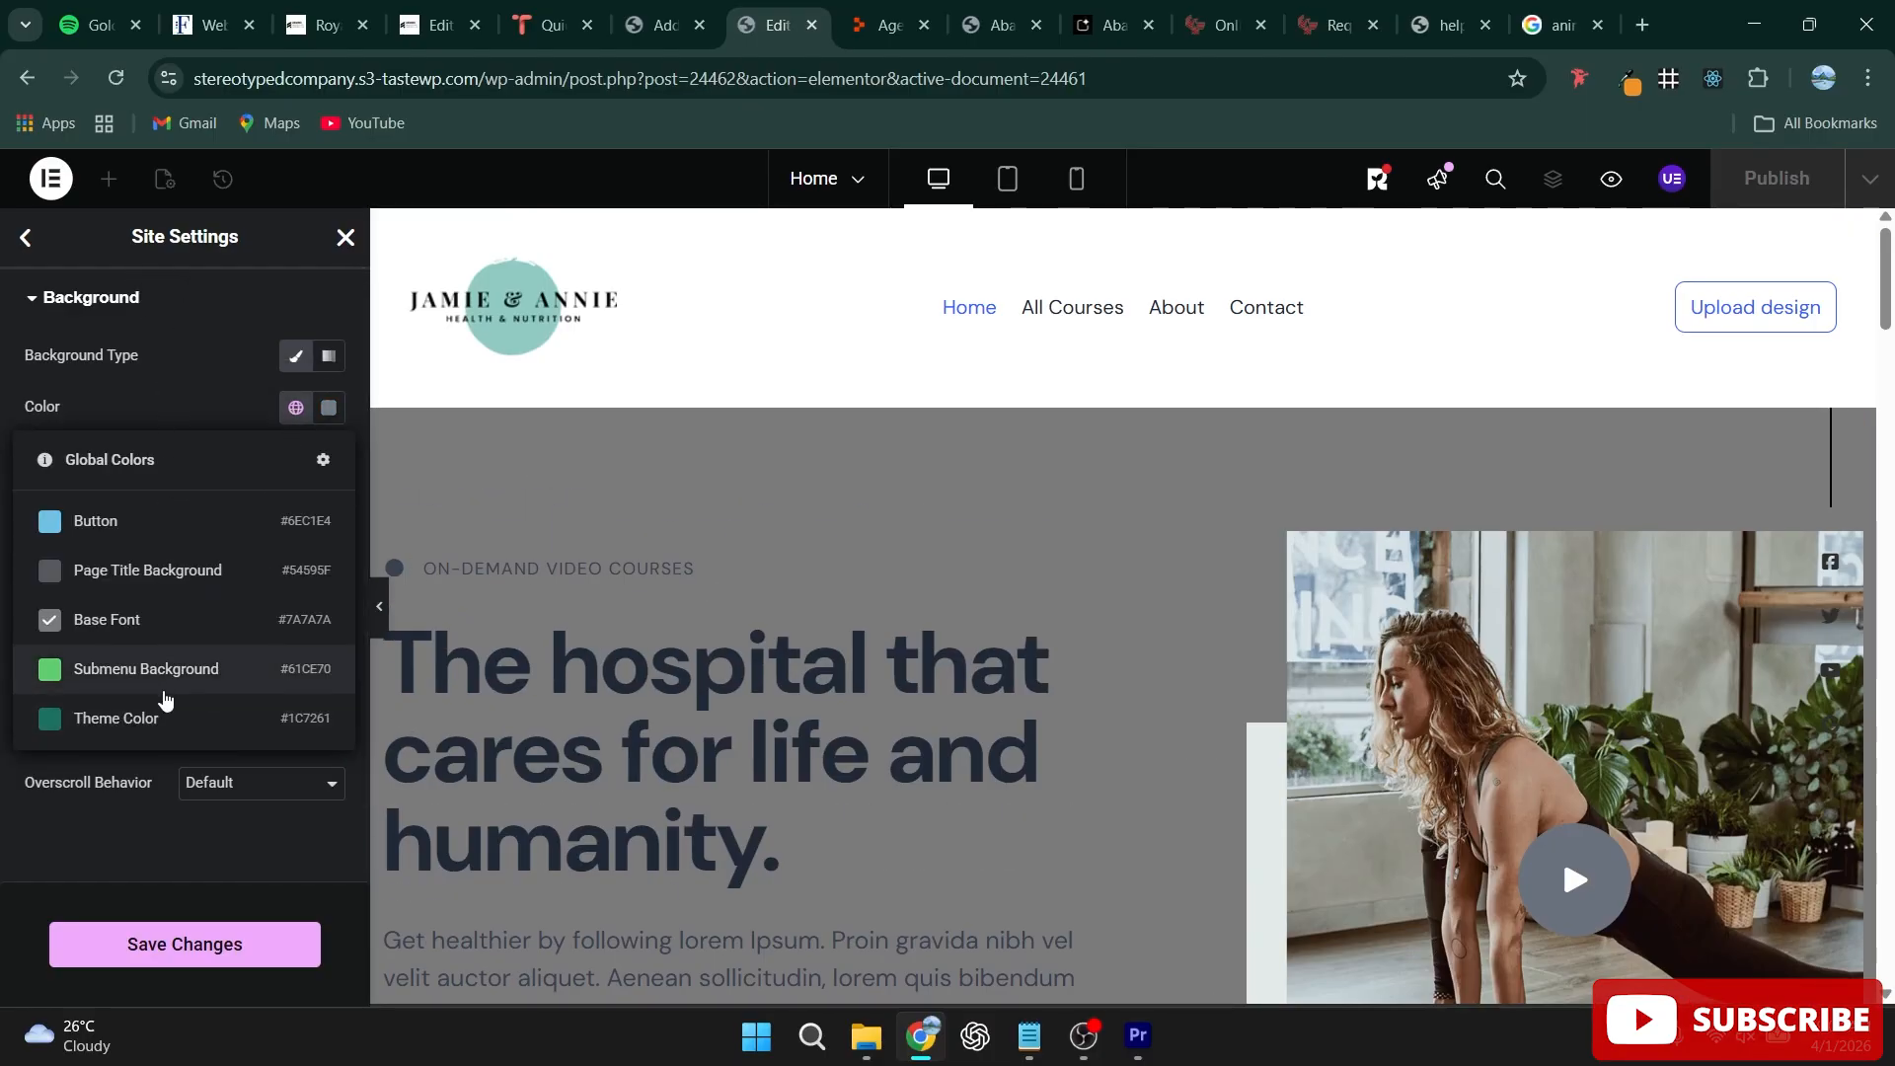
left_click(178, 679)
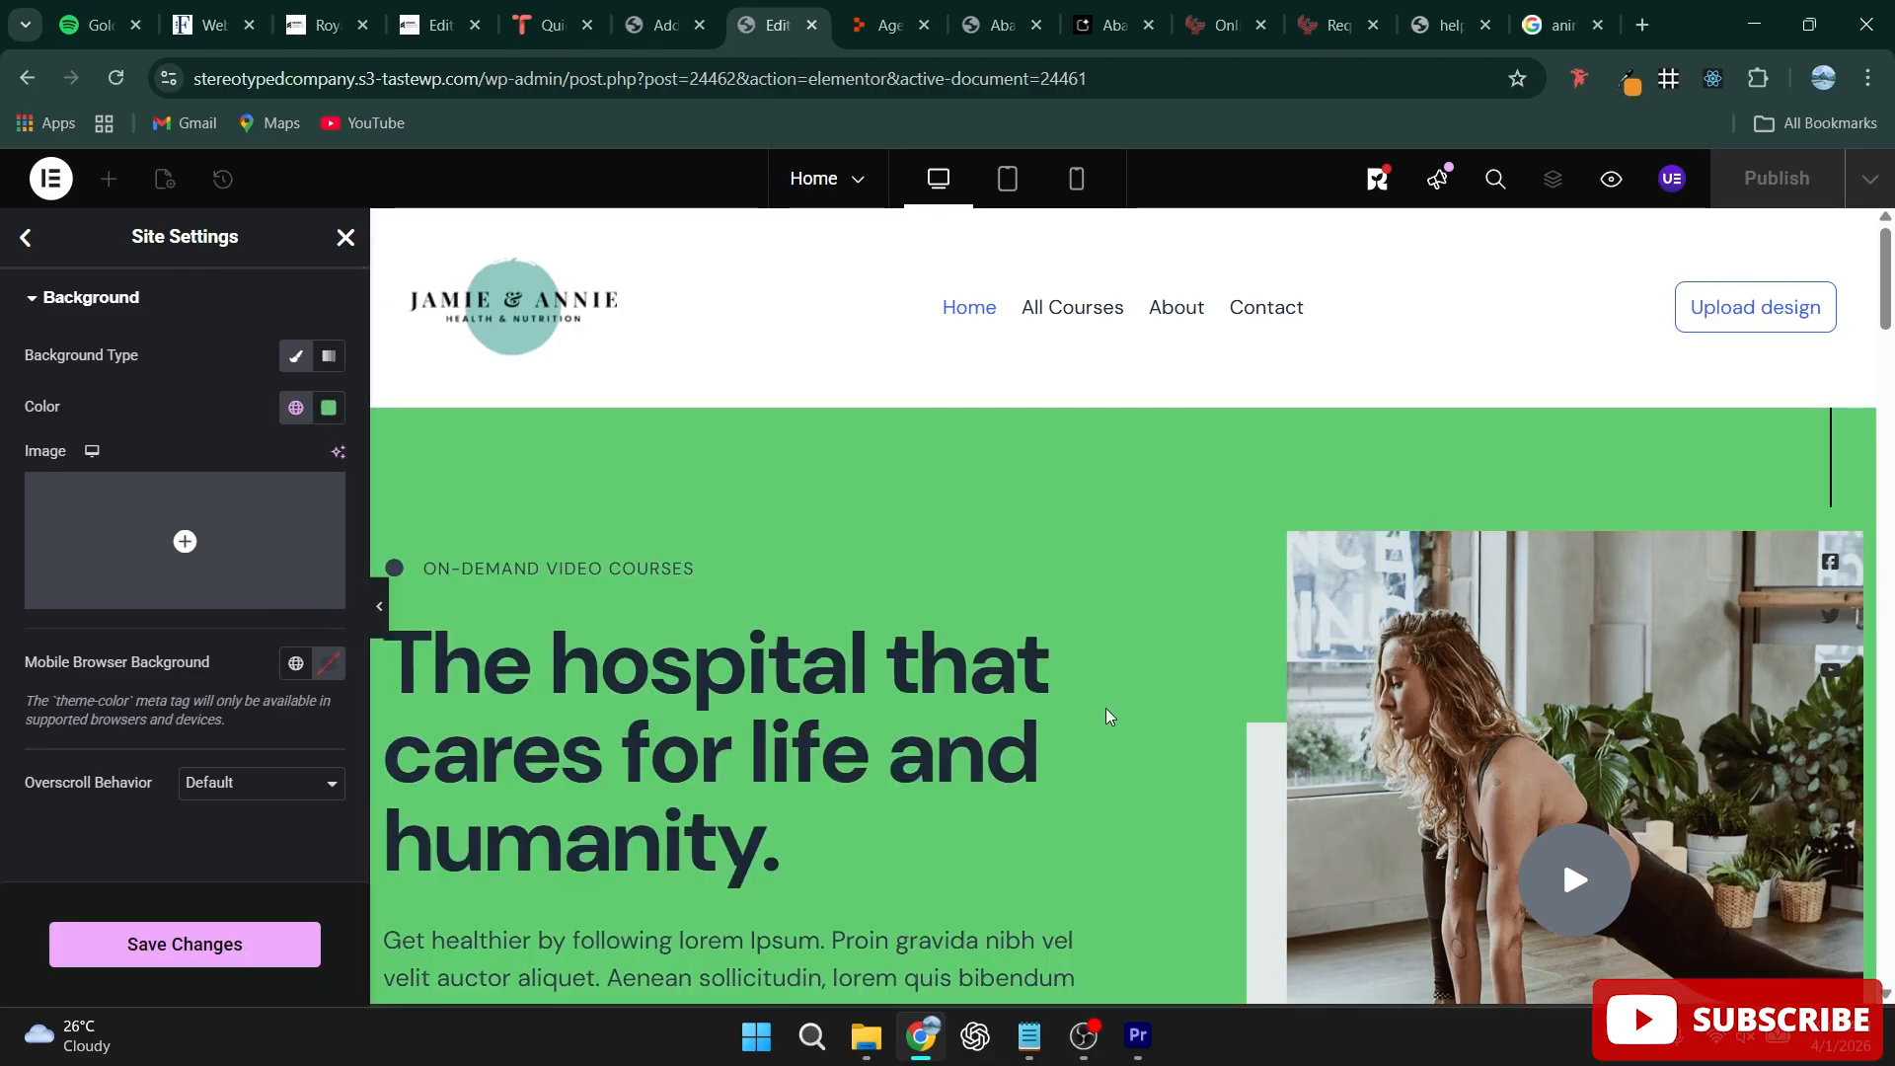
scroll(1106, 708, "down", 5)
scroll(1105, 708, "down", 10)
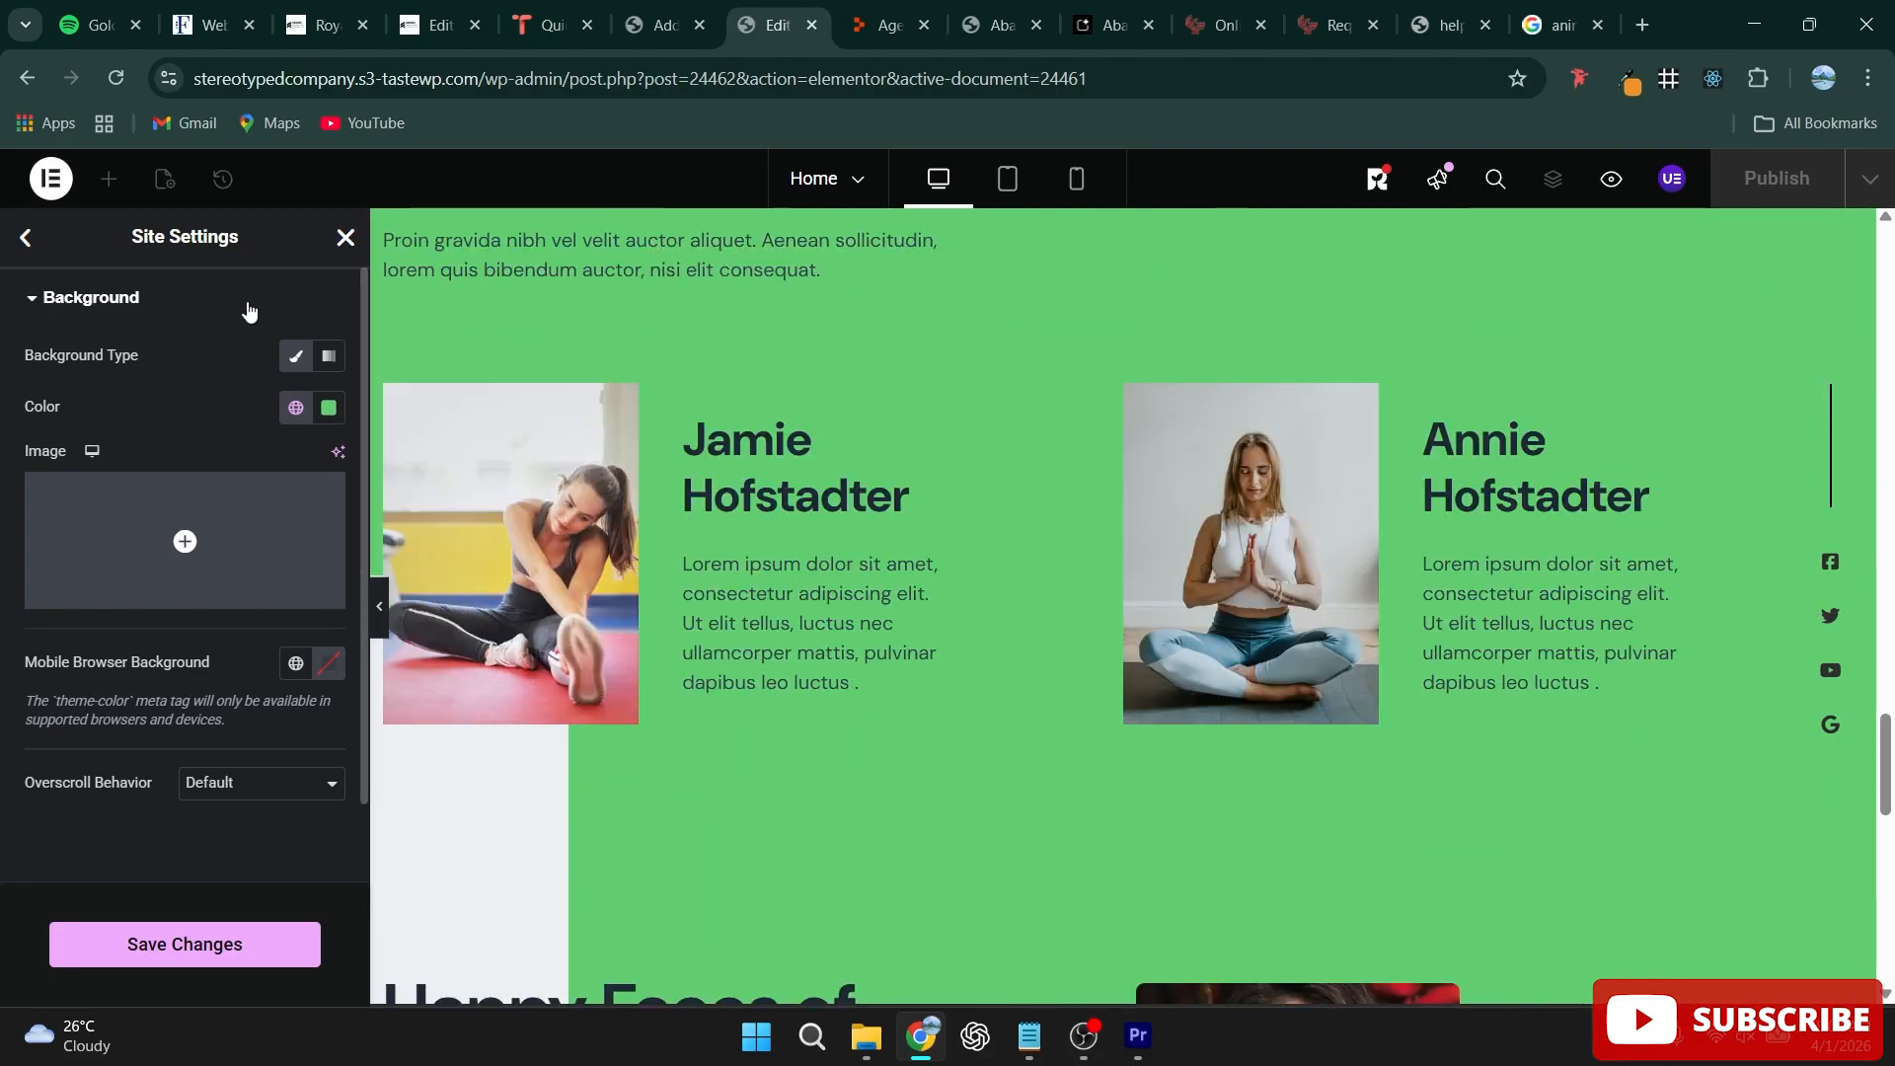
Step: Reset the site-wide background color, check the homepage preview, and save the changes
left_click(329, 411)
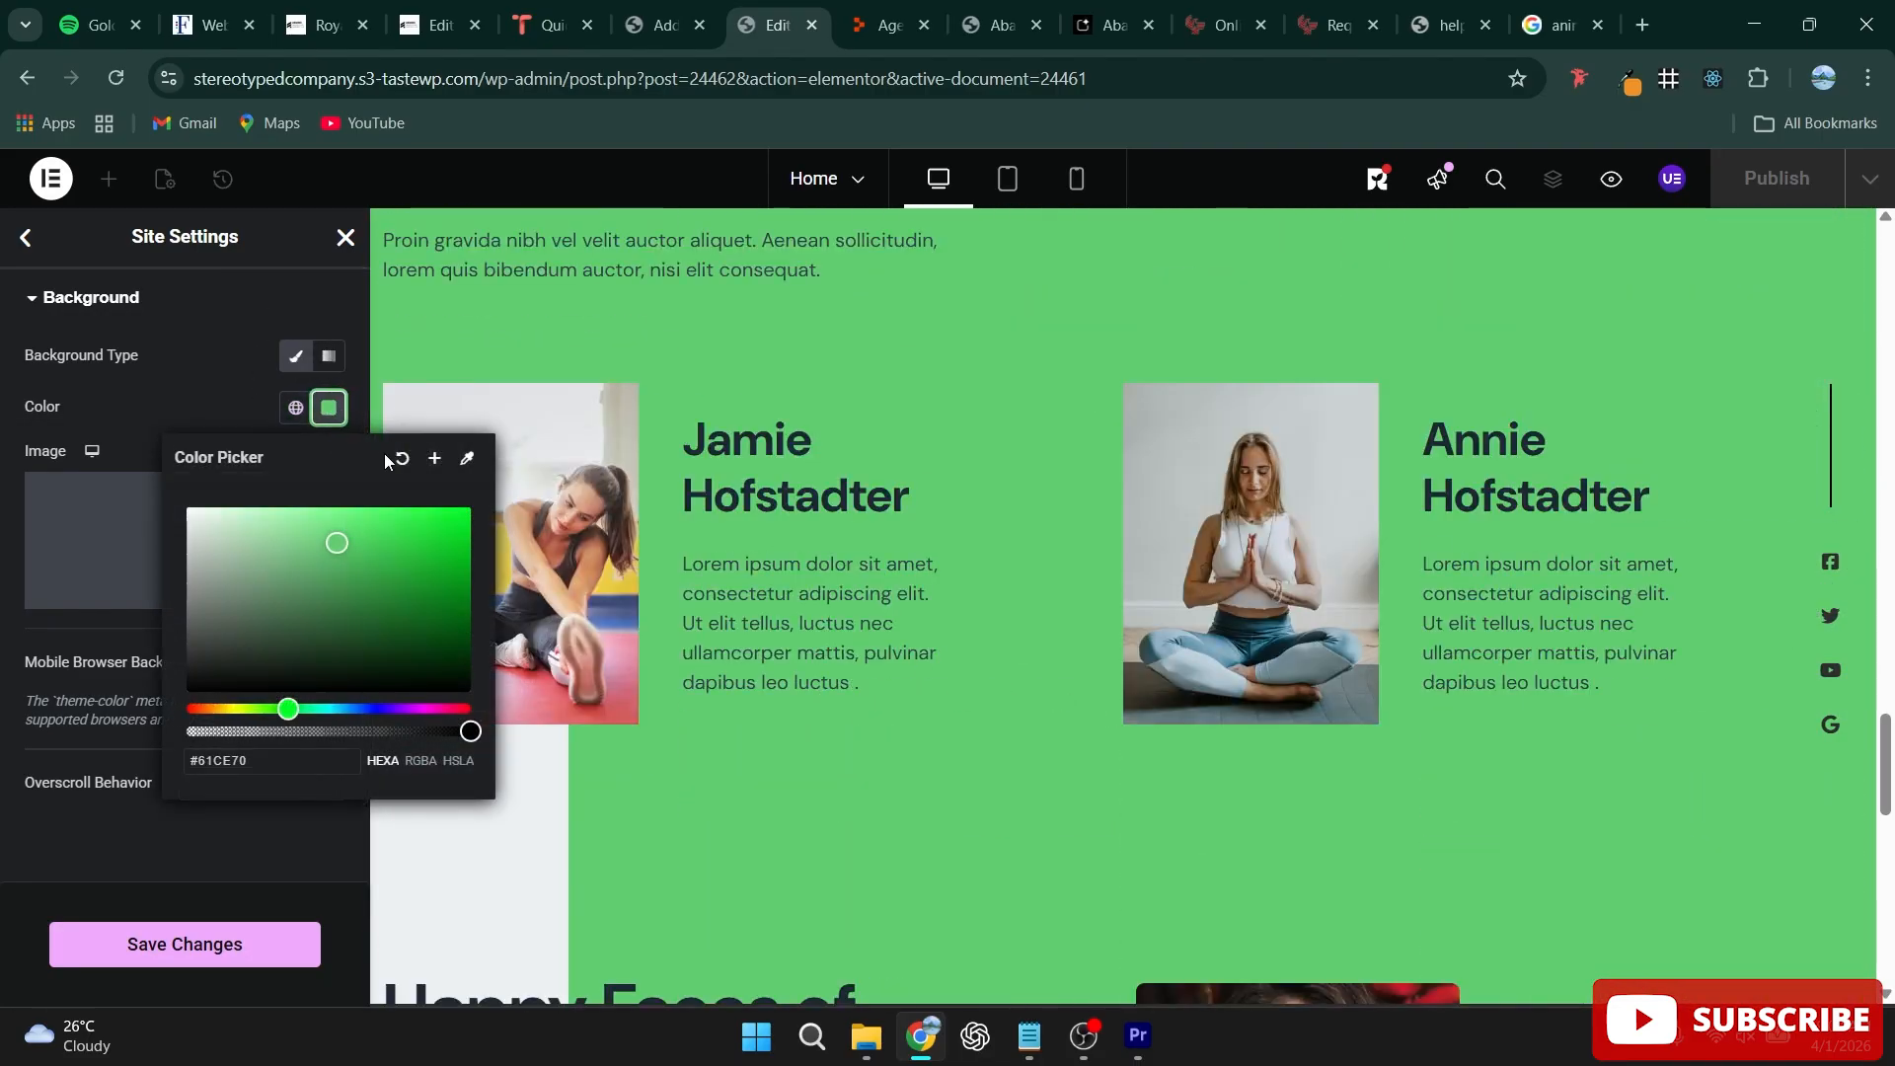
left_click(399, 454)
scroll(900, 636, "down", 10)
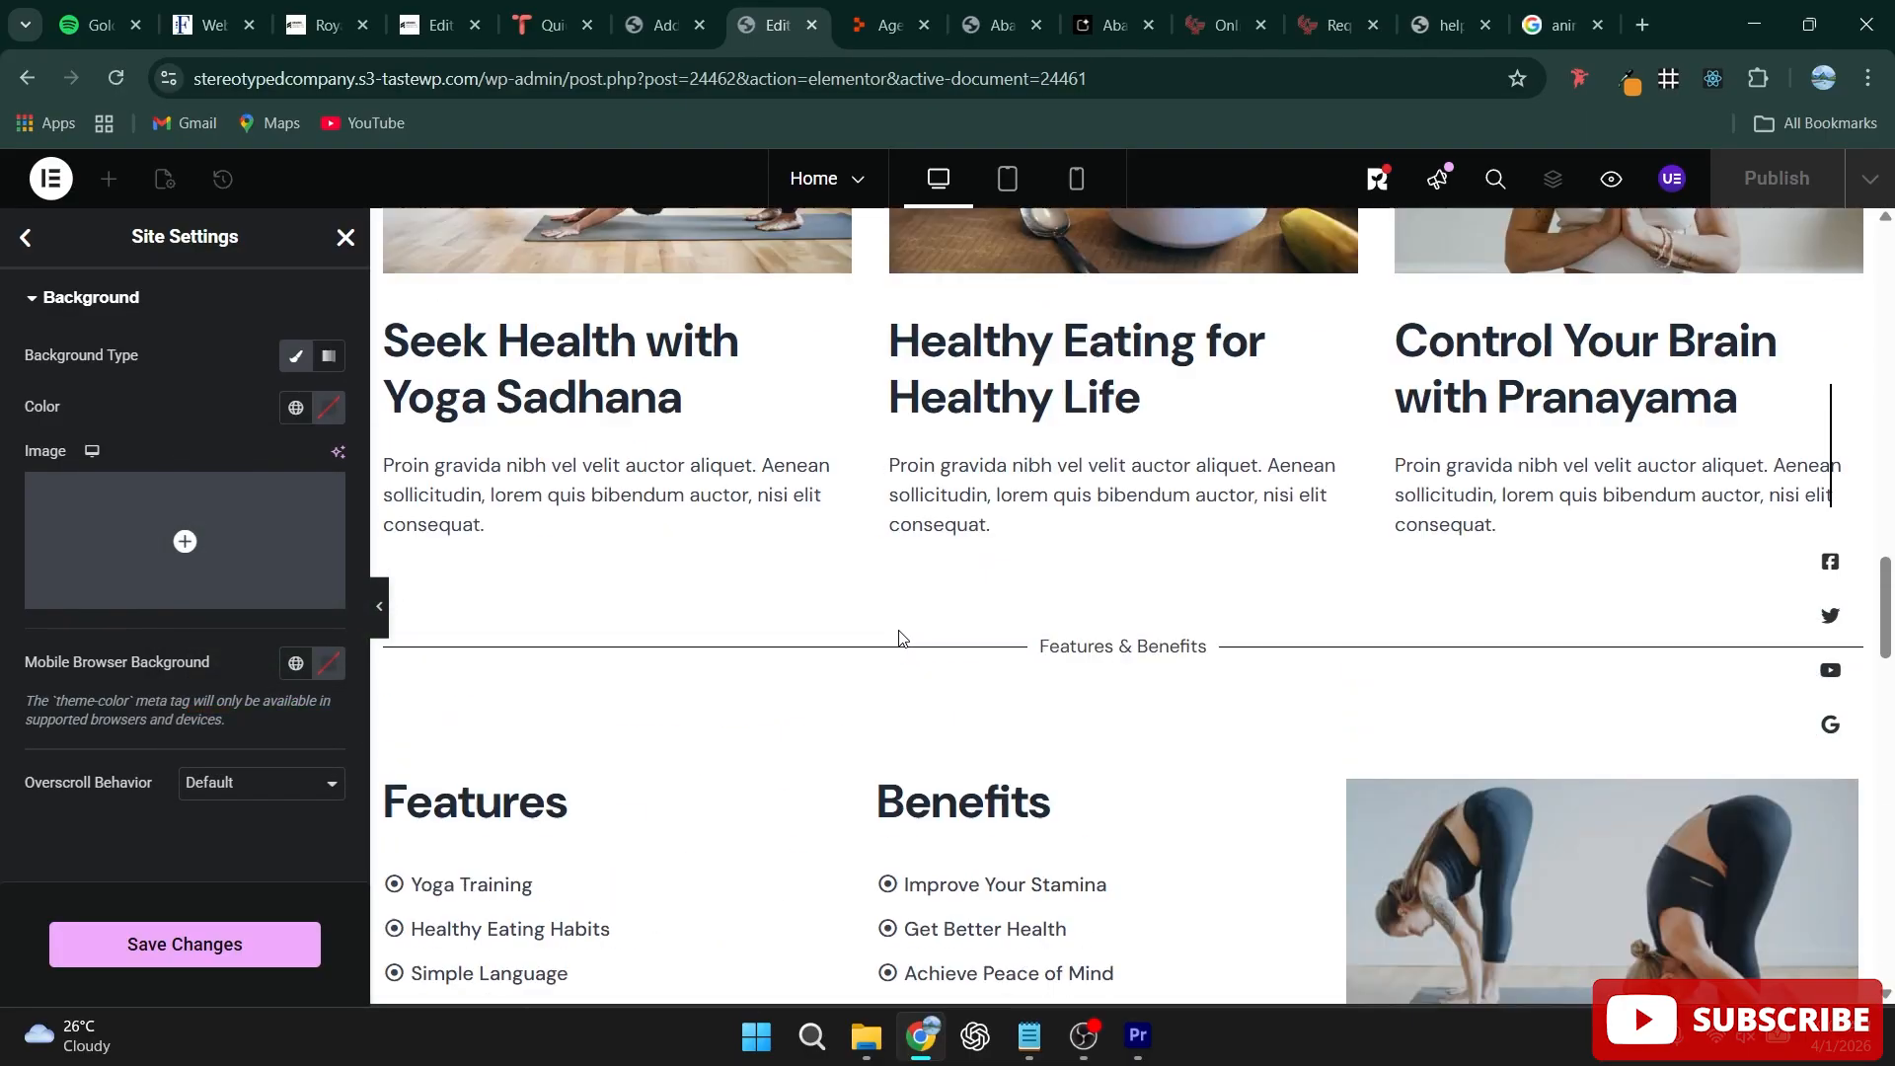
scroll(790, 651, "up", 1)
left_click(211, 965)
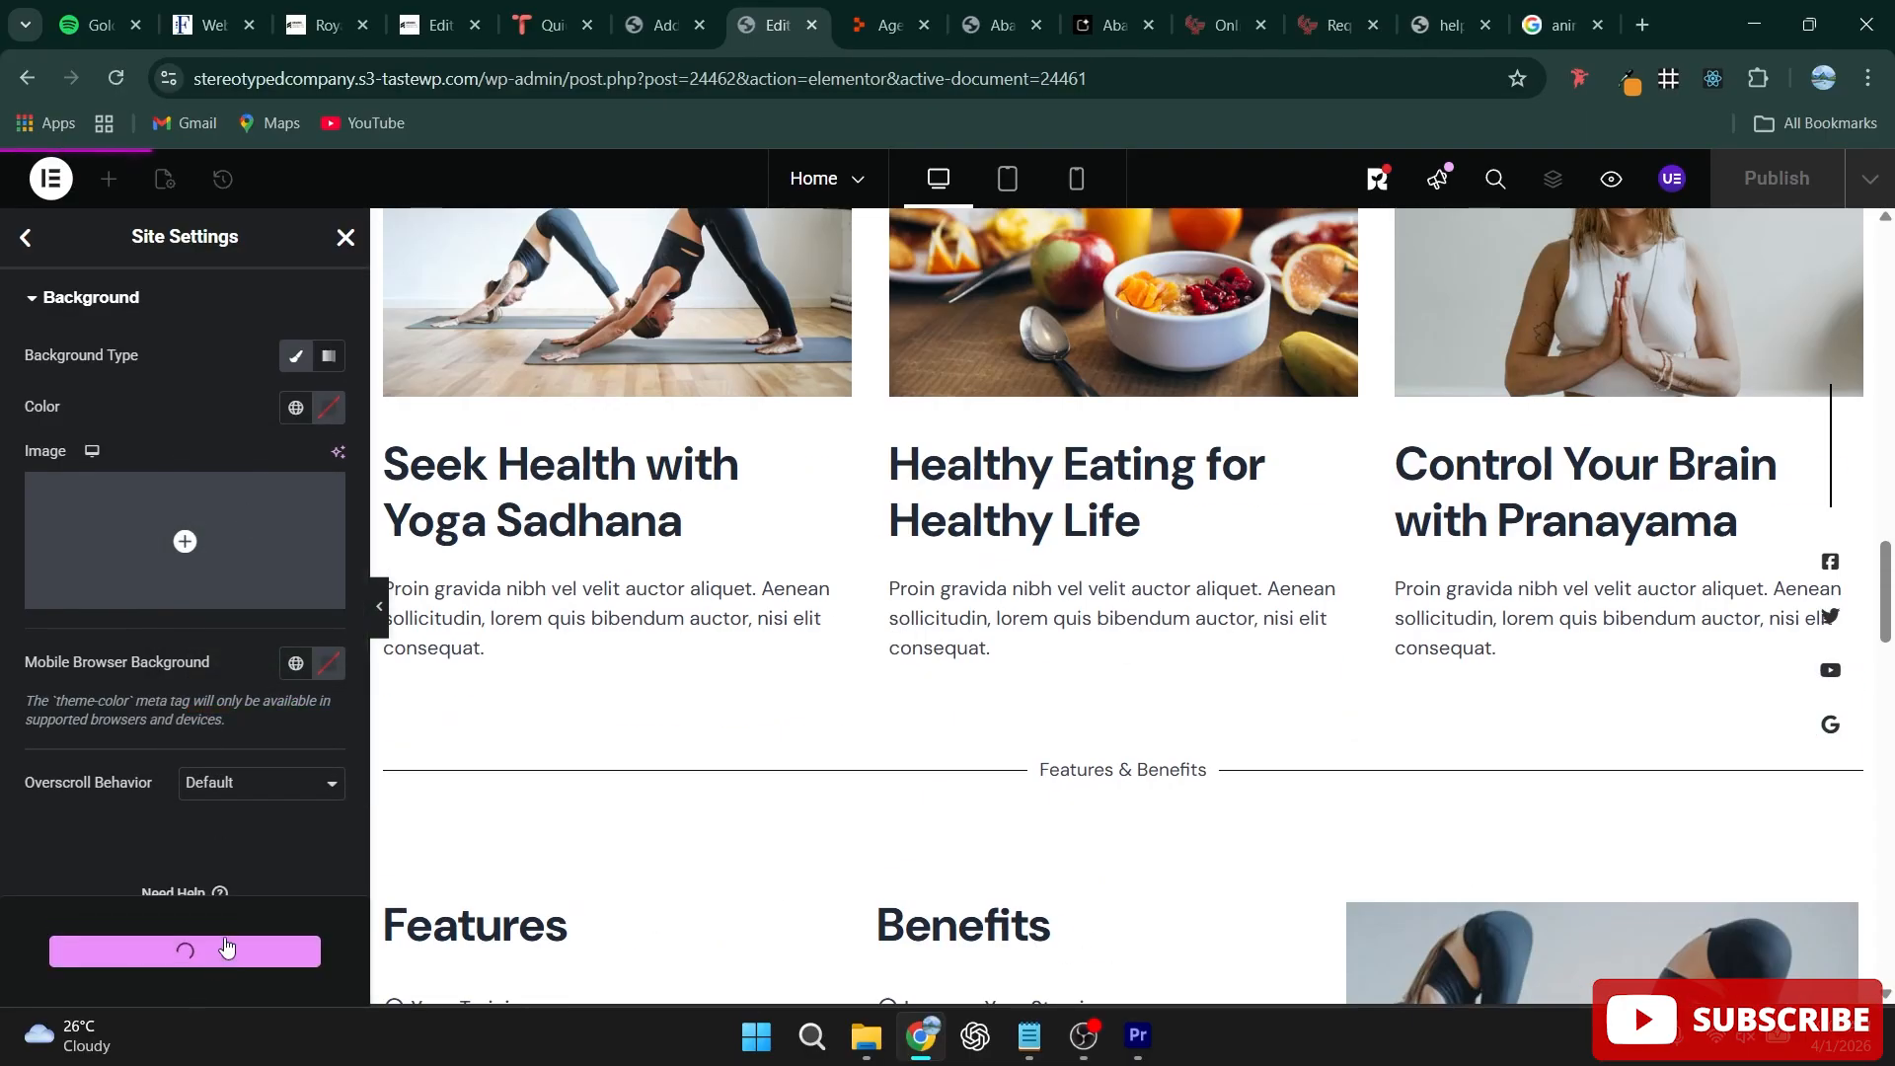
scroll(871, 663, "up", 10)
Step: Leave the site settings and return to the homepage's widget editor
left_click(24, 238)
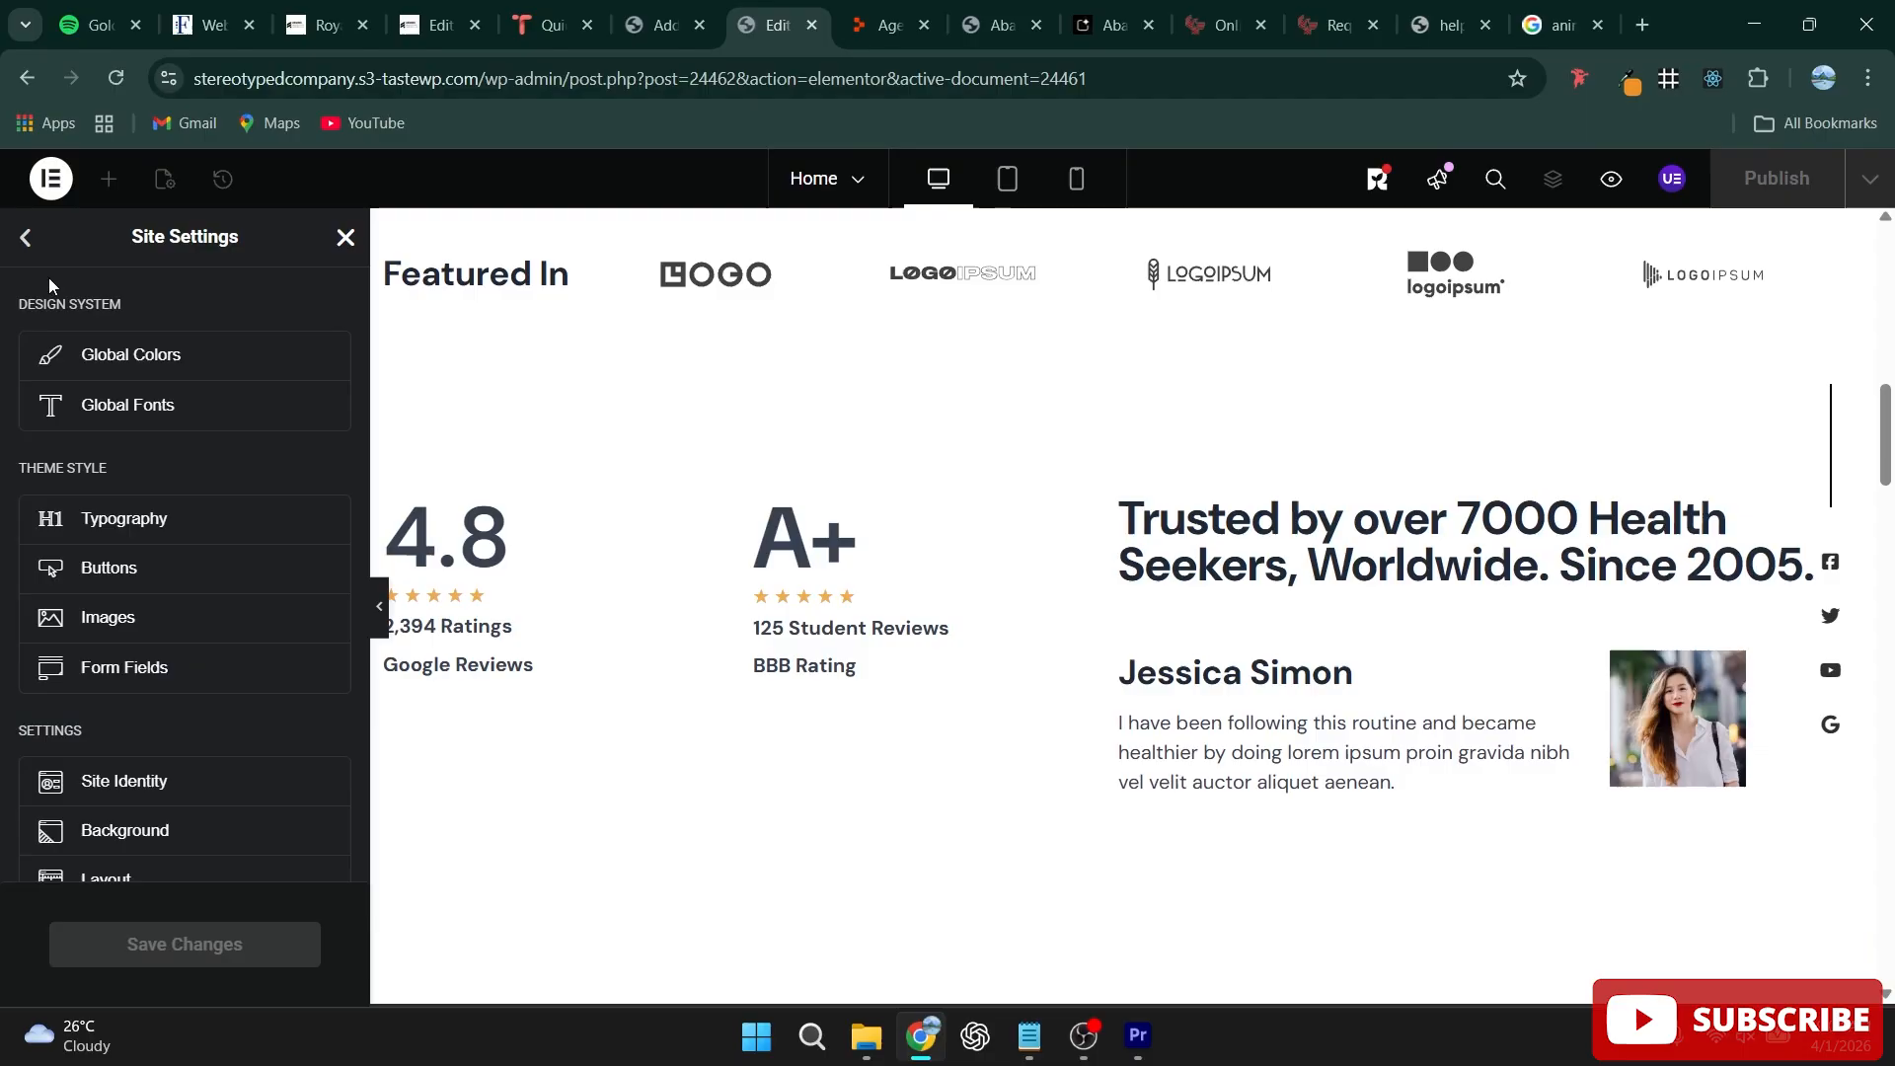
scroll(187, 651, "down", 5)
scroll(188, 649, "up", 5)
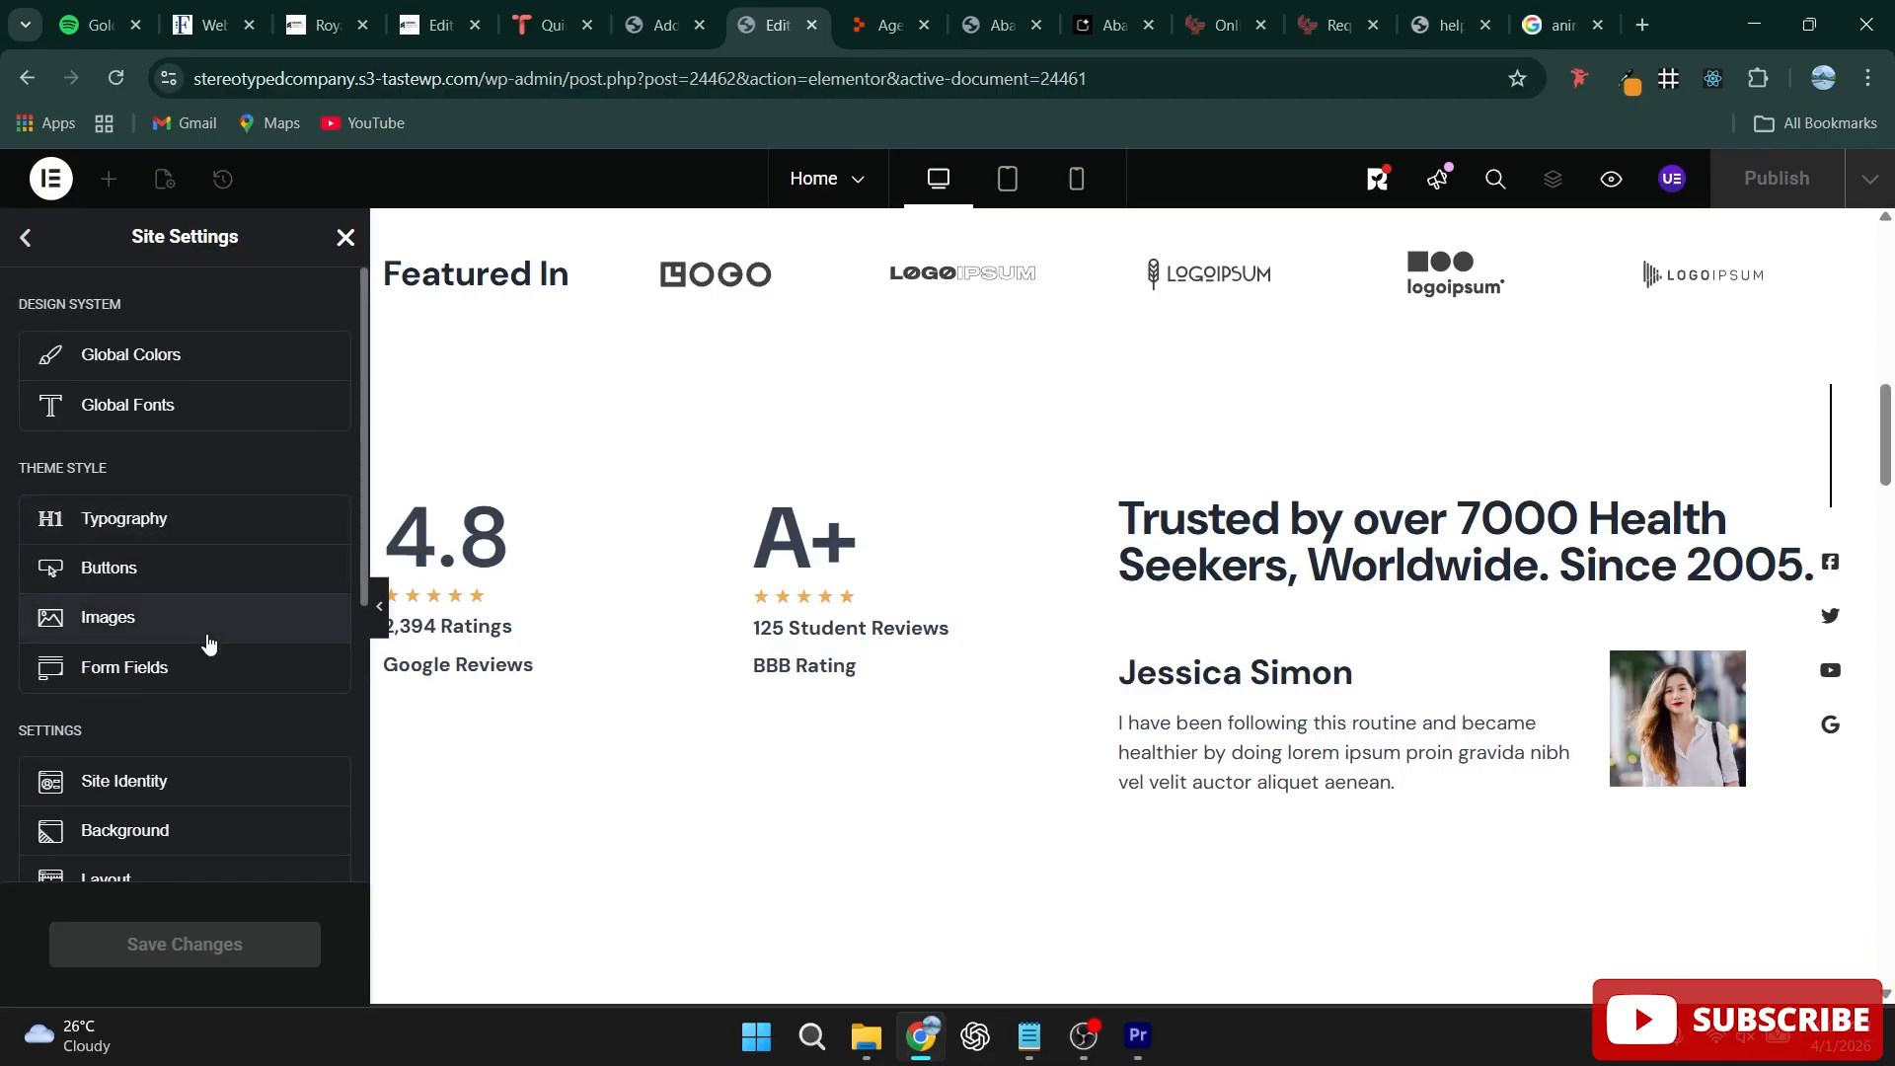
left_click(28, 239)
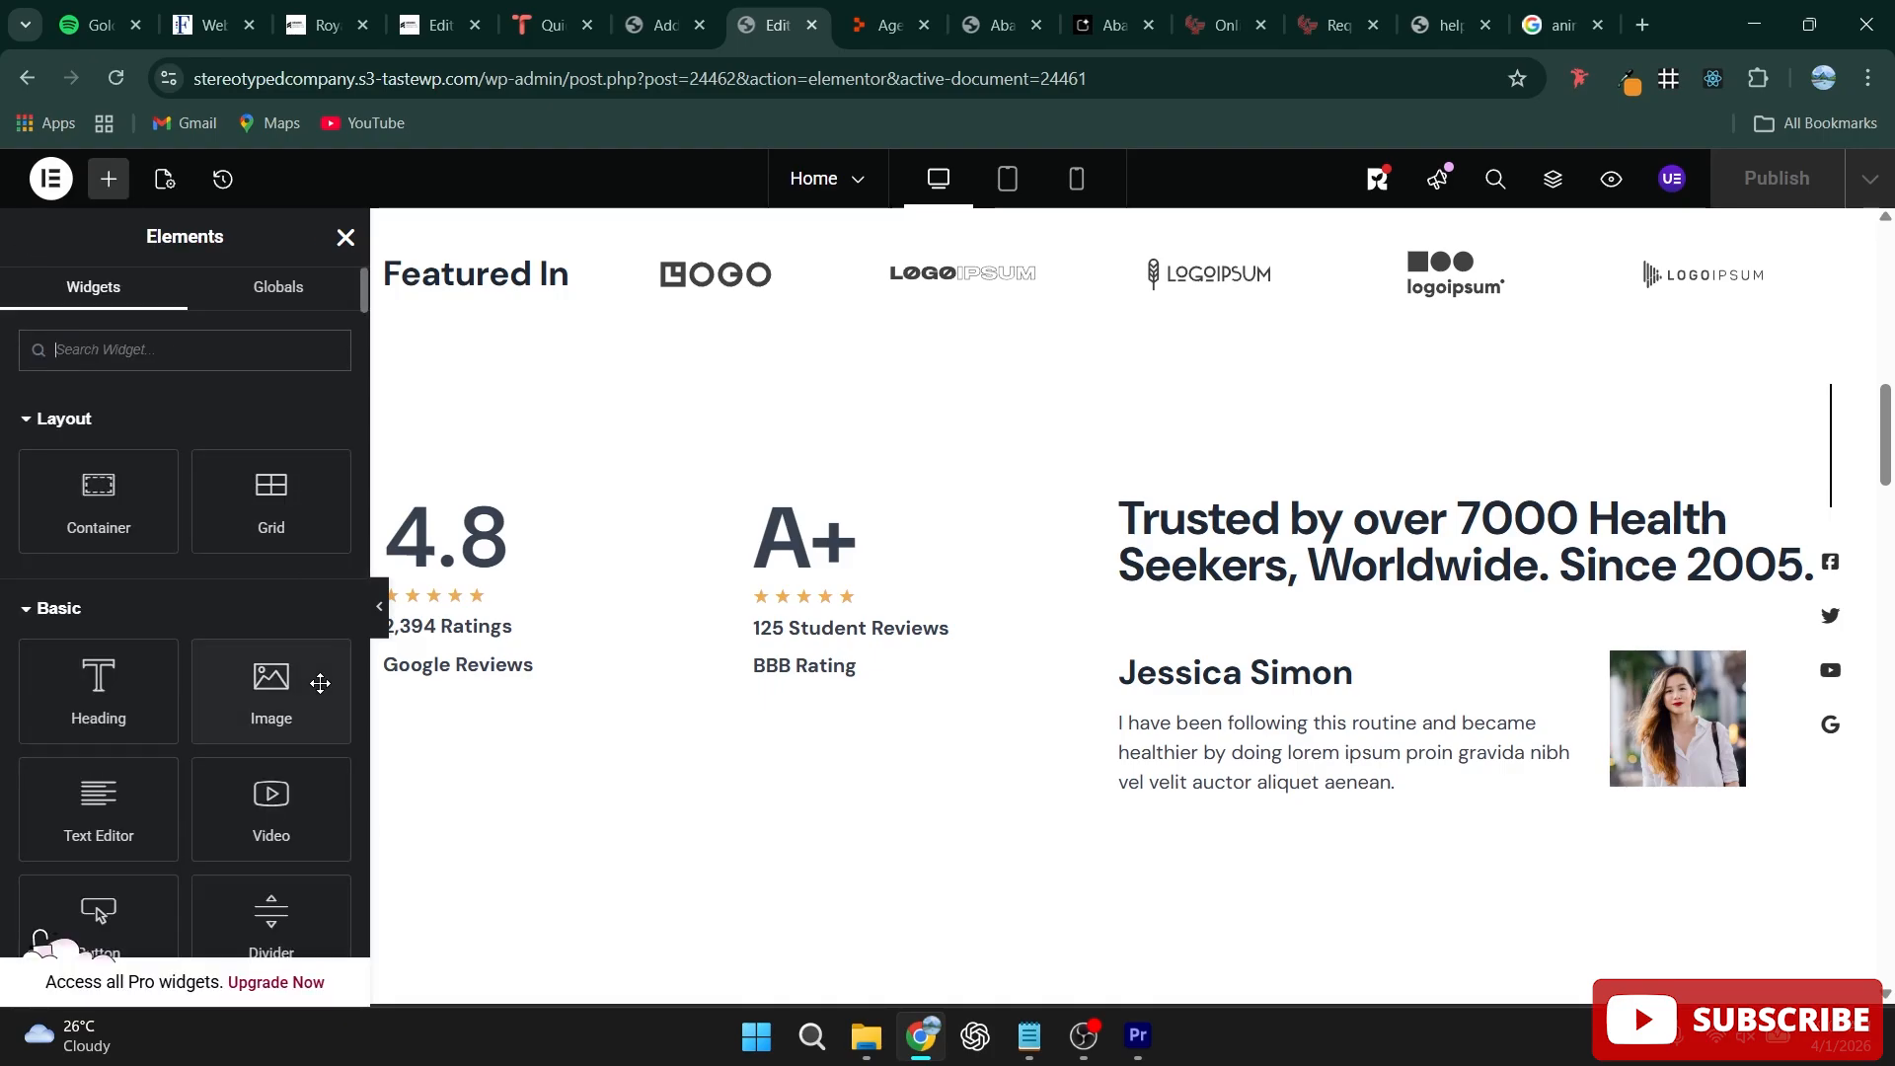
scroll(1097, 579, "up", 10)
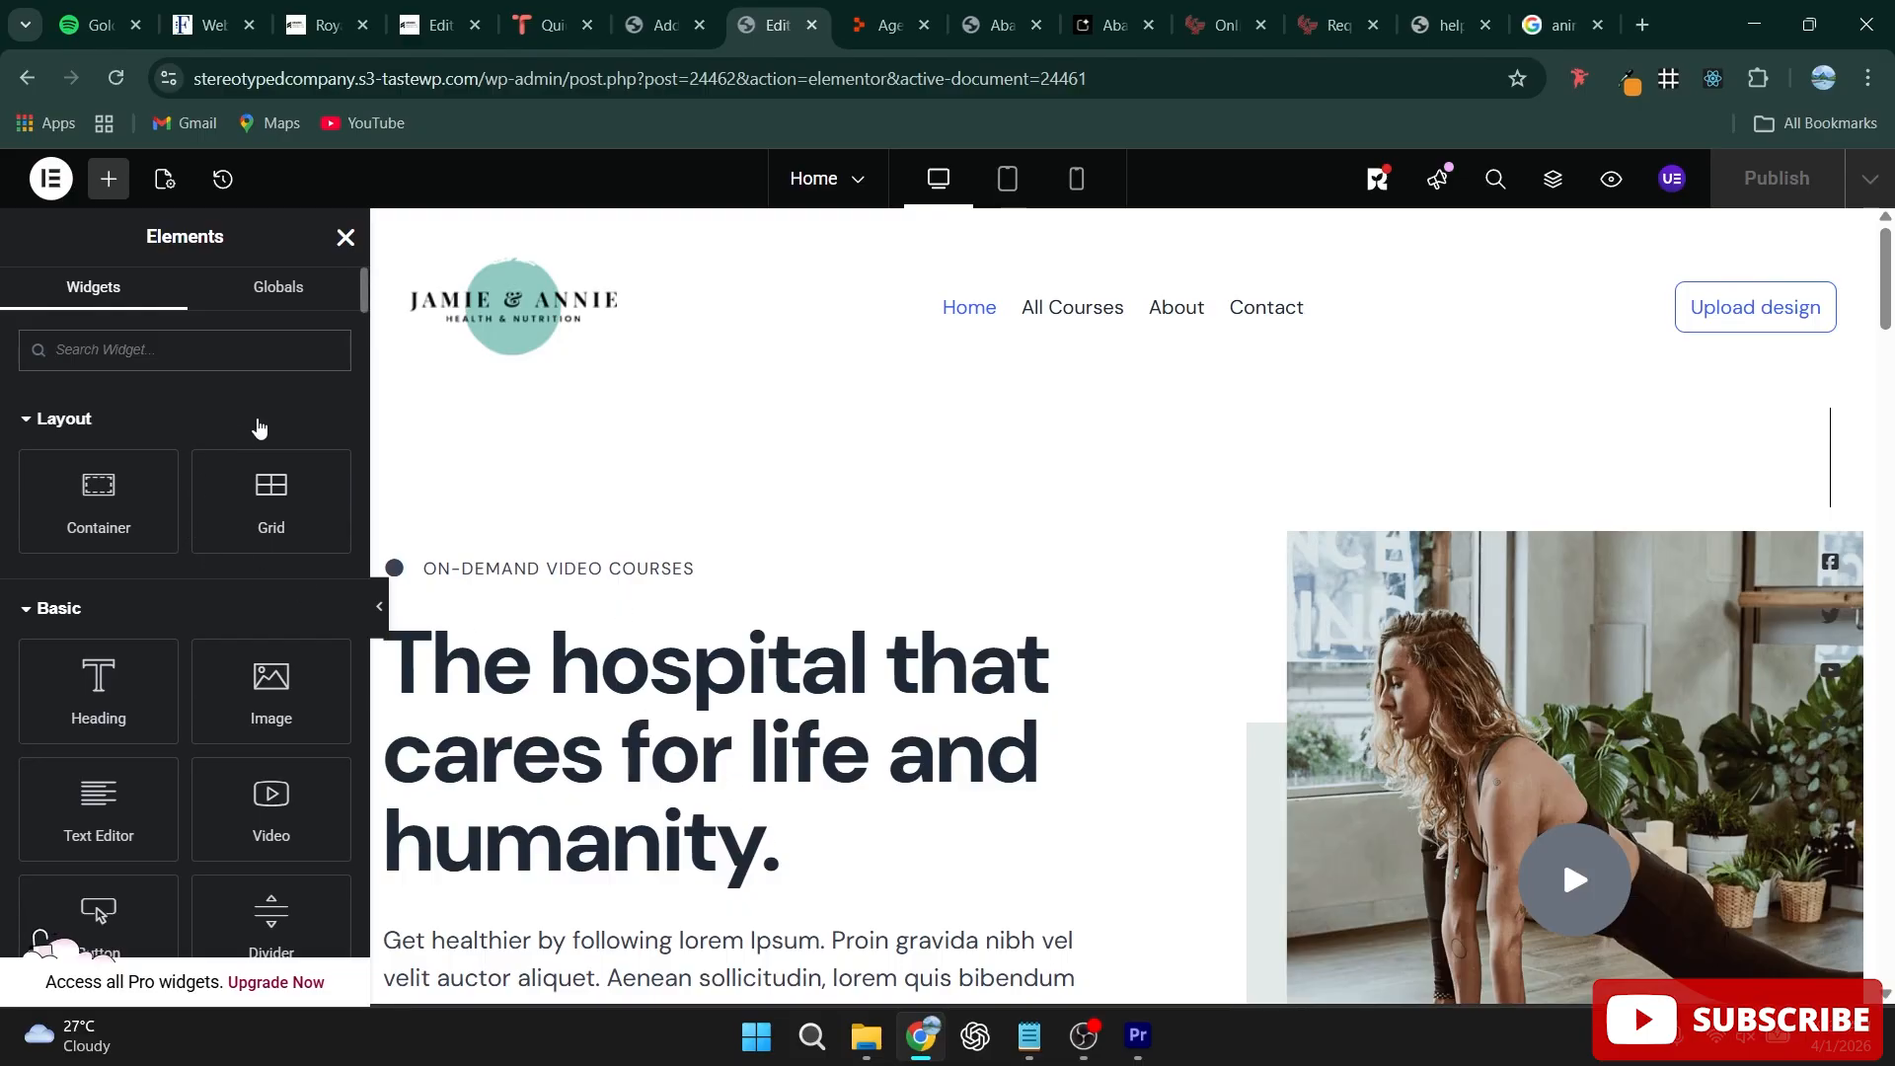
Step: Change the HTML tag of the hero heading "The hospital that cares for life and humanity." to H2
scroll(874, 551, "down", 4)
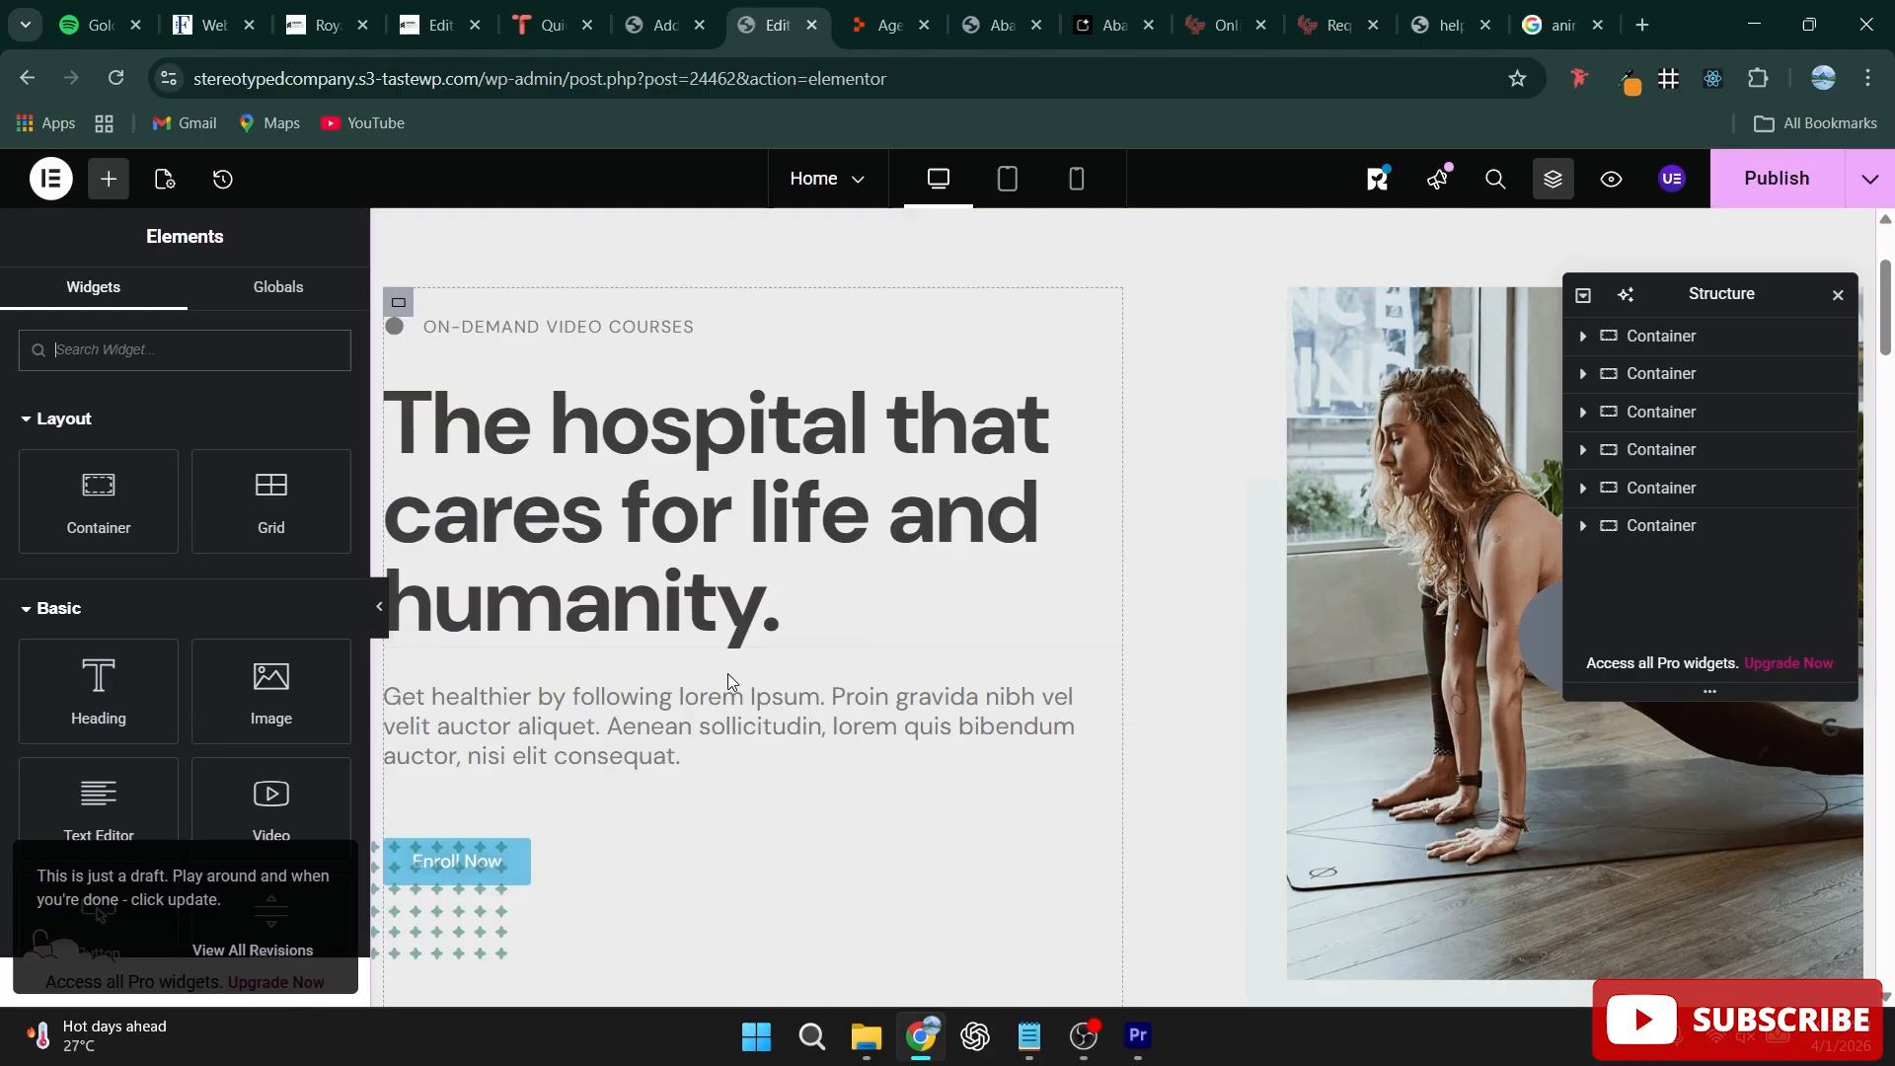
left_click(721, 559)
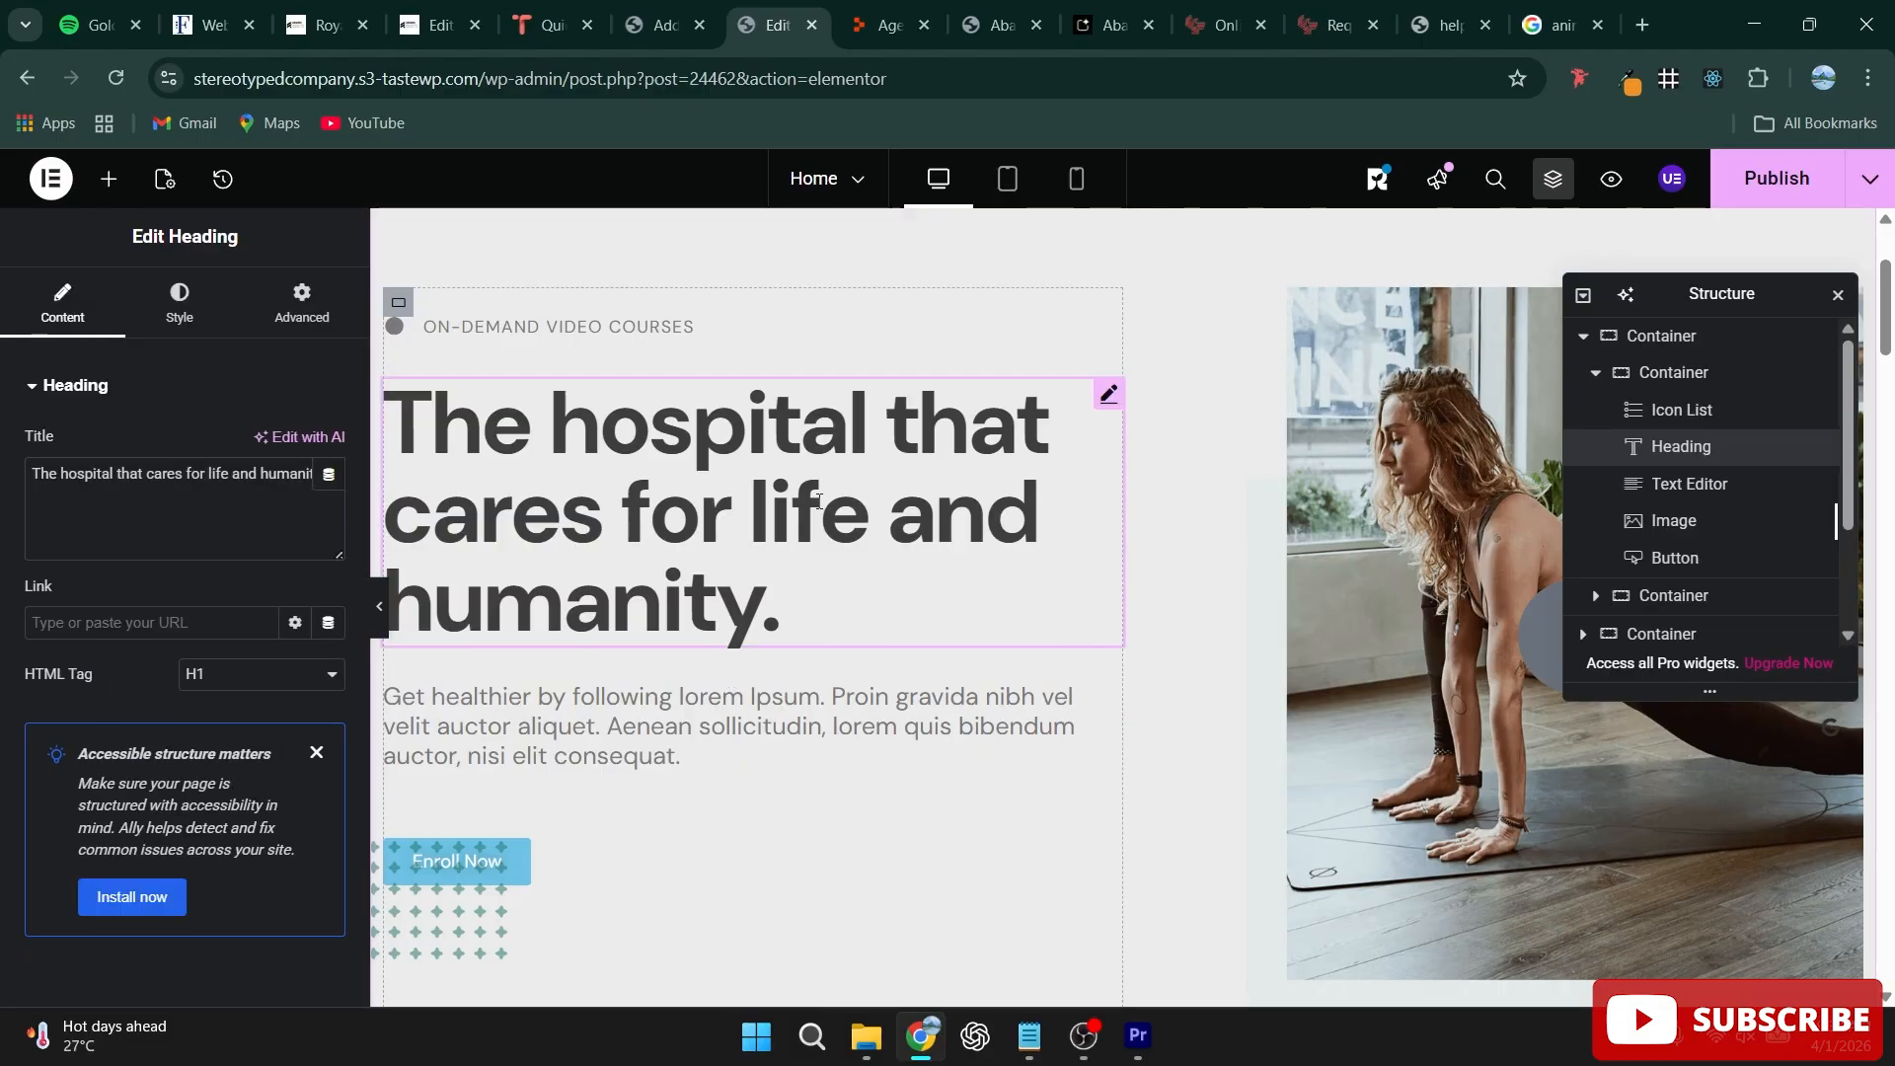
left_click(309, 674)
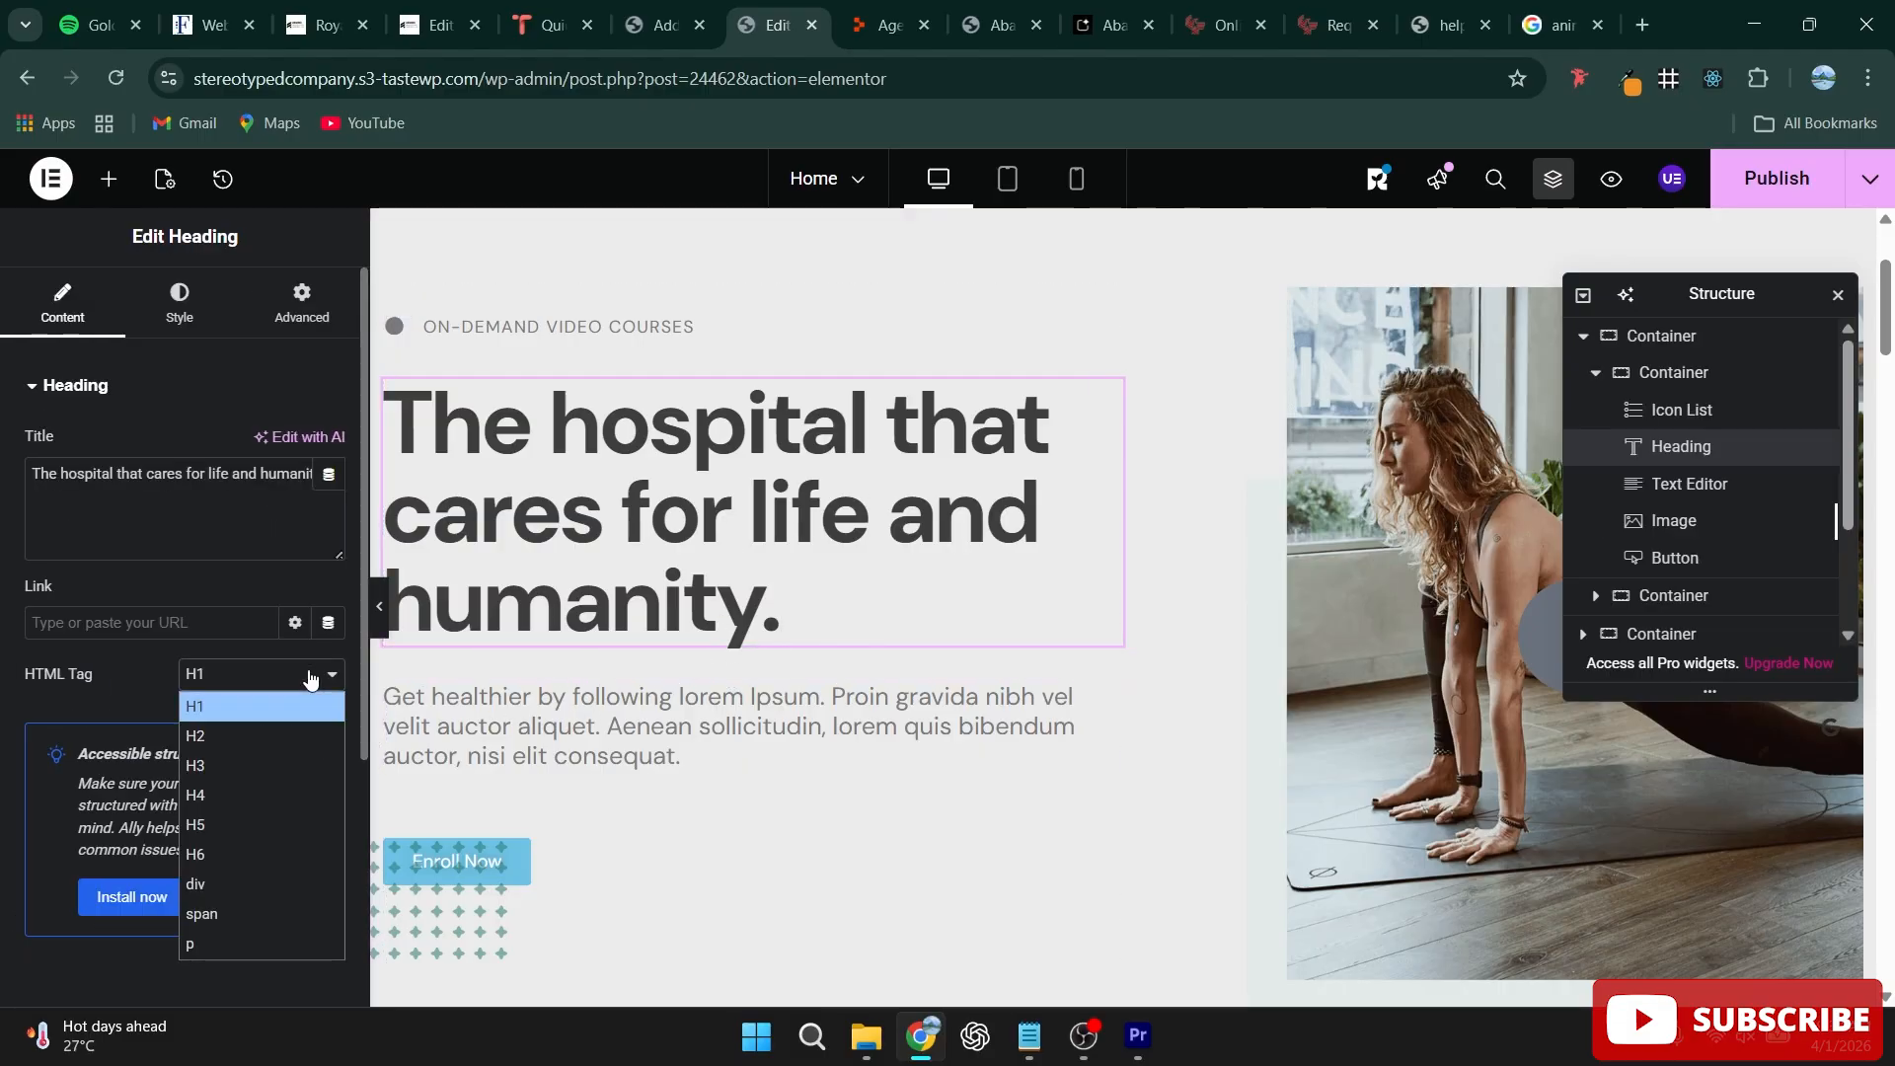
left_click(218, 736)
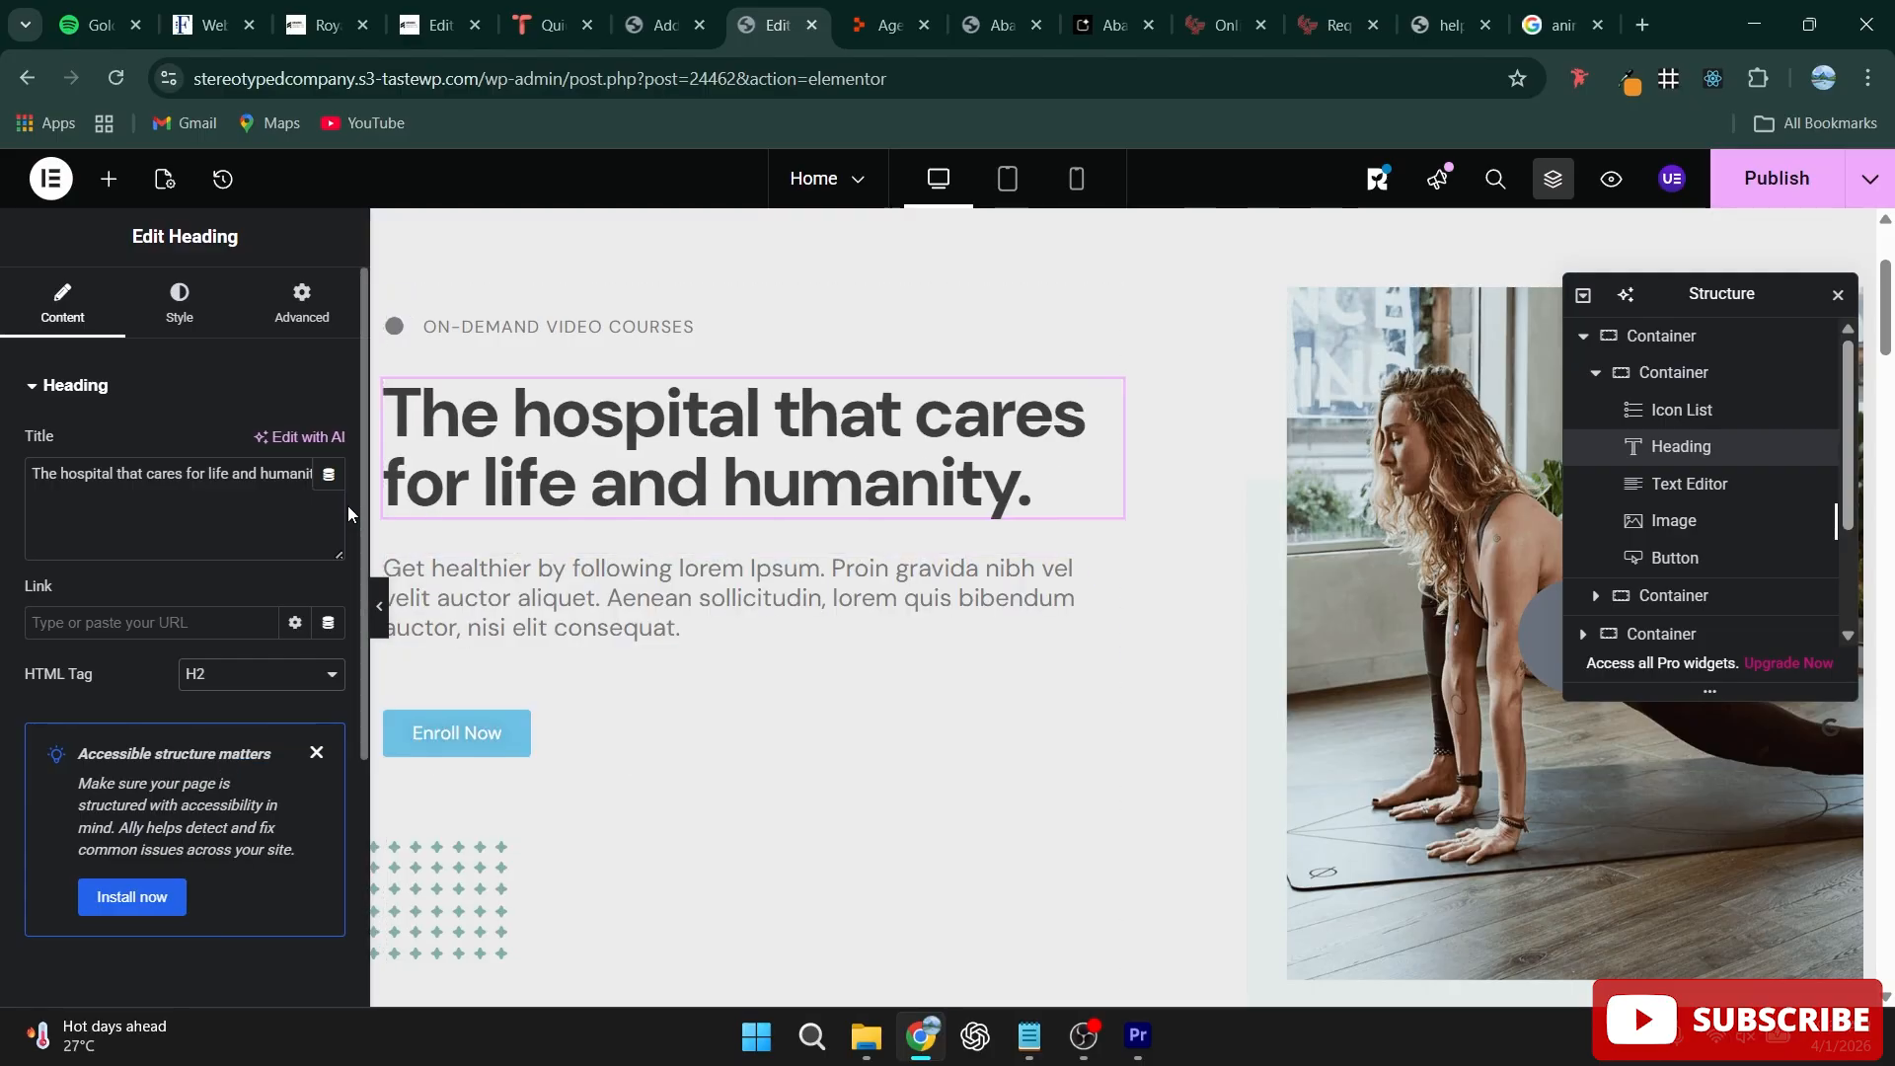
Step: Change the HTML tag of the hero heading "The hospital that cares for life and humanity." to H1
left_click(181, 304)
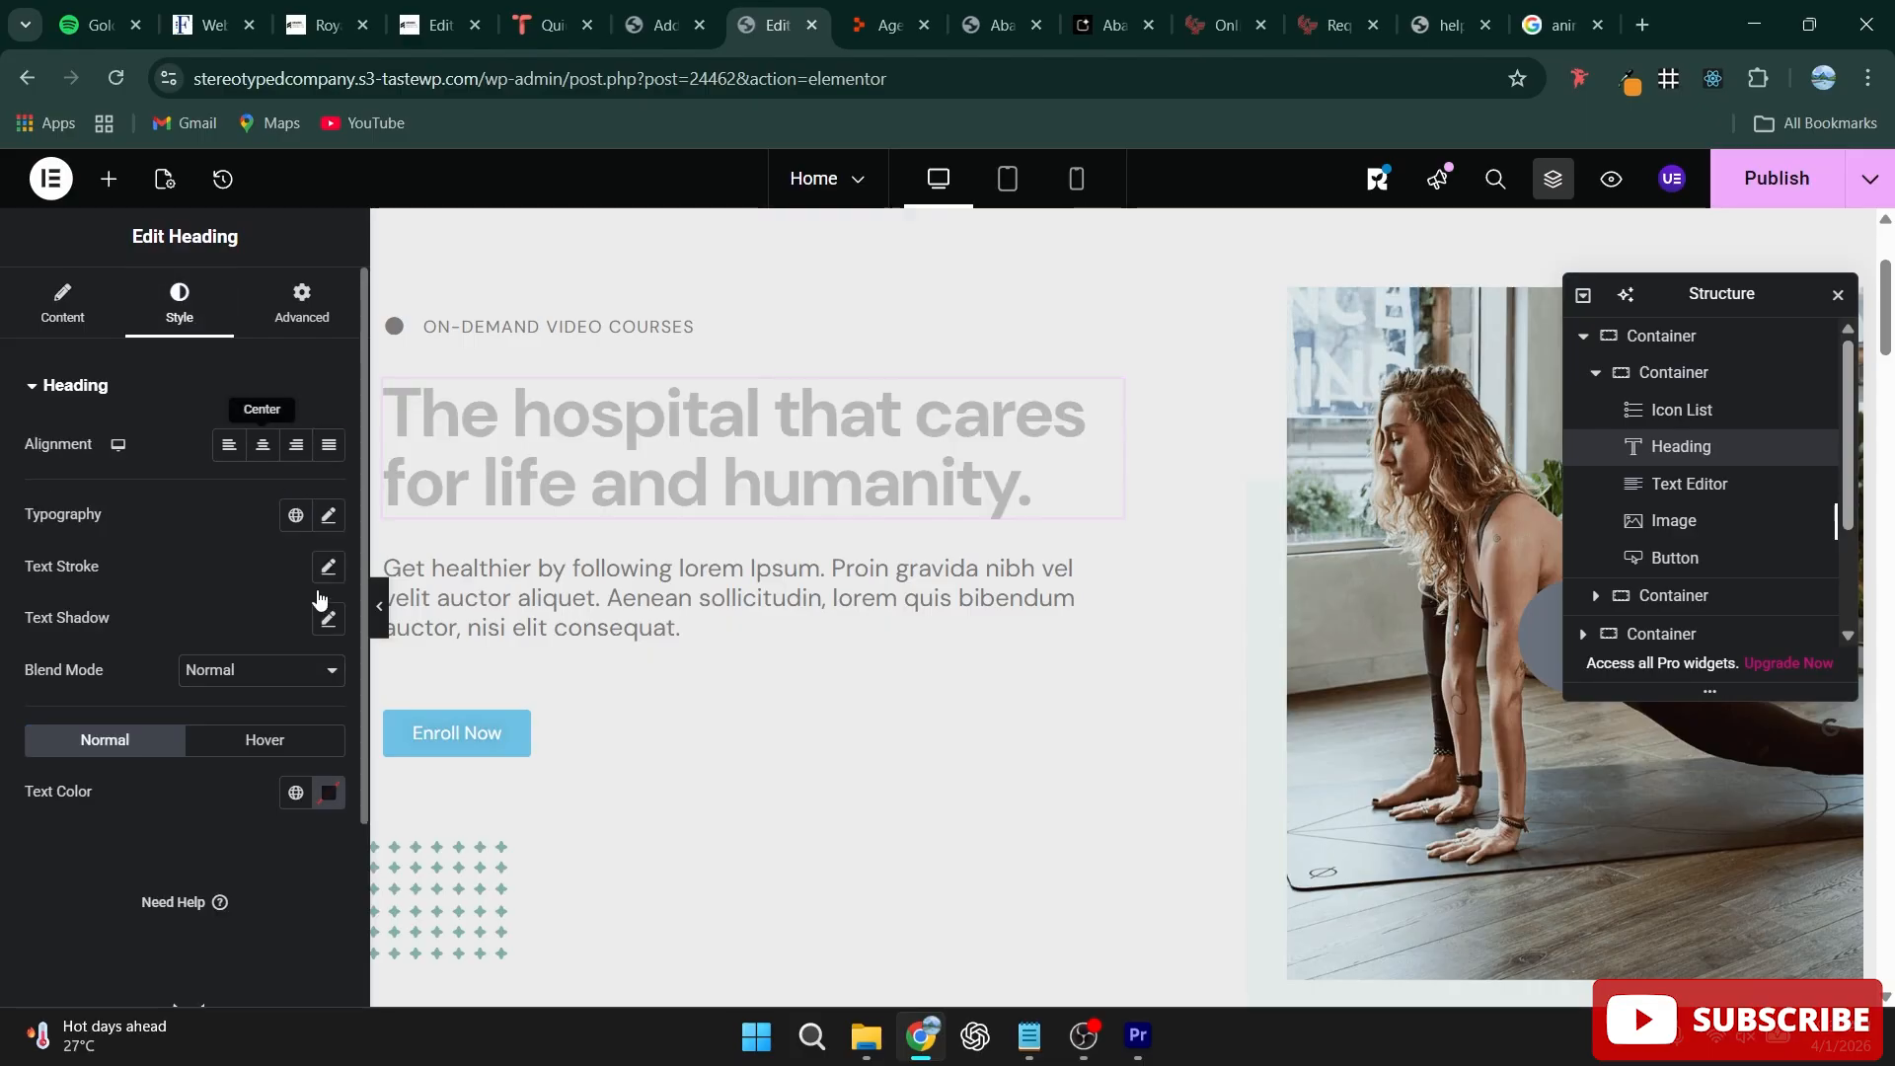
left_click(330, 516)
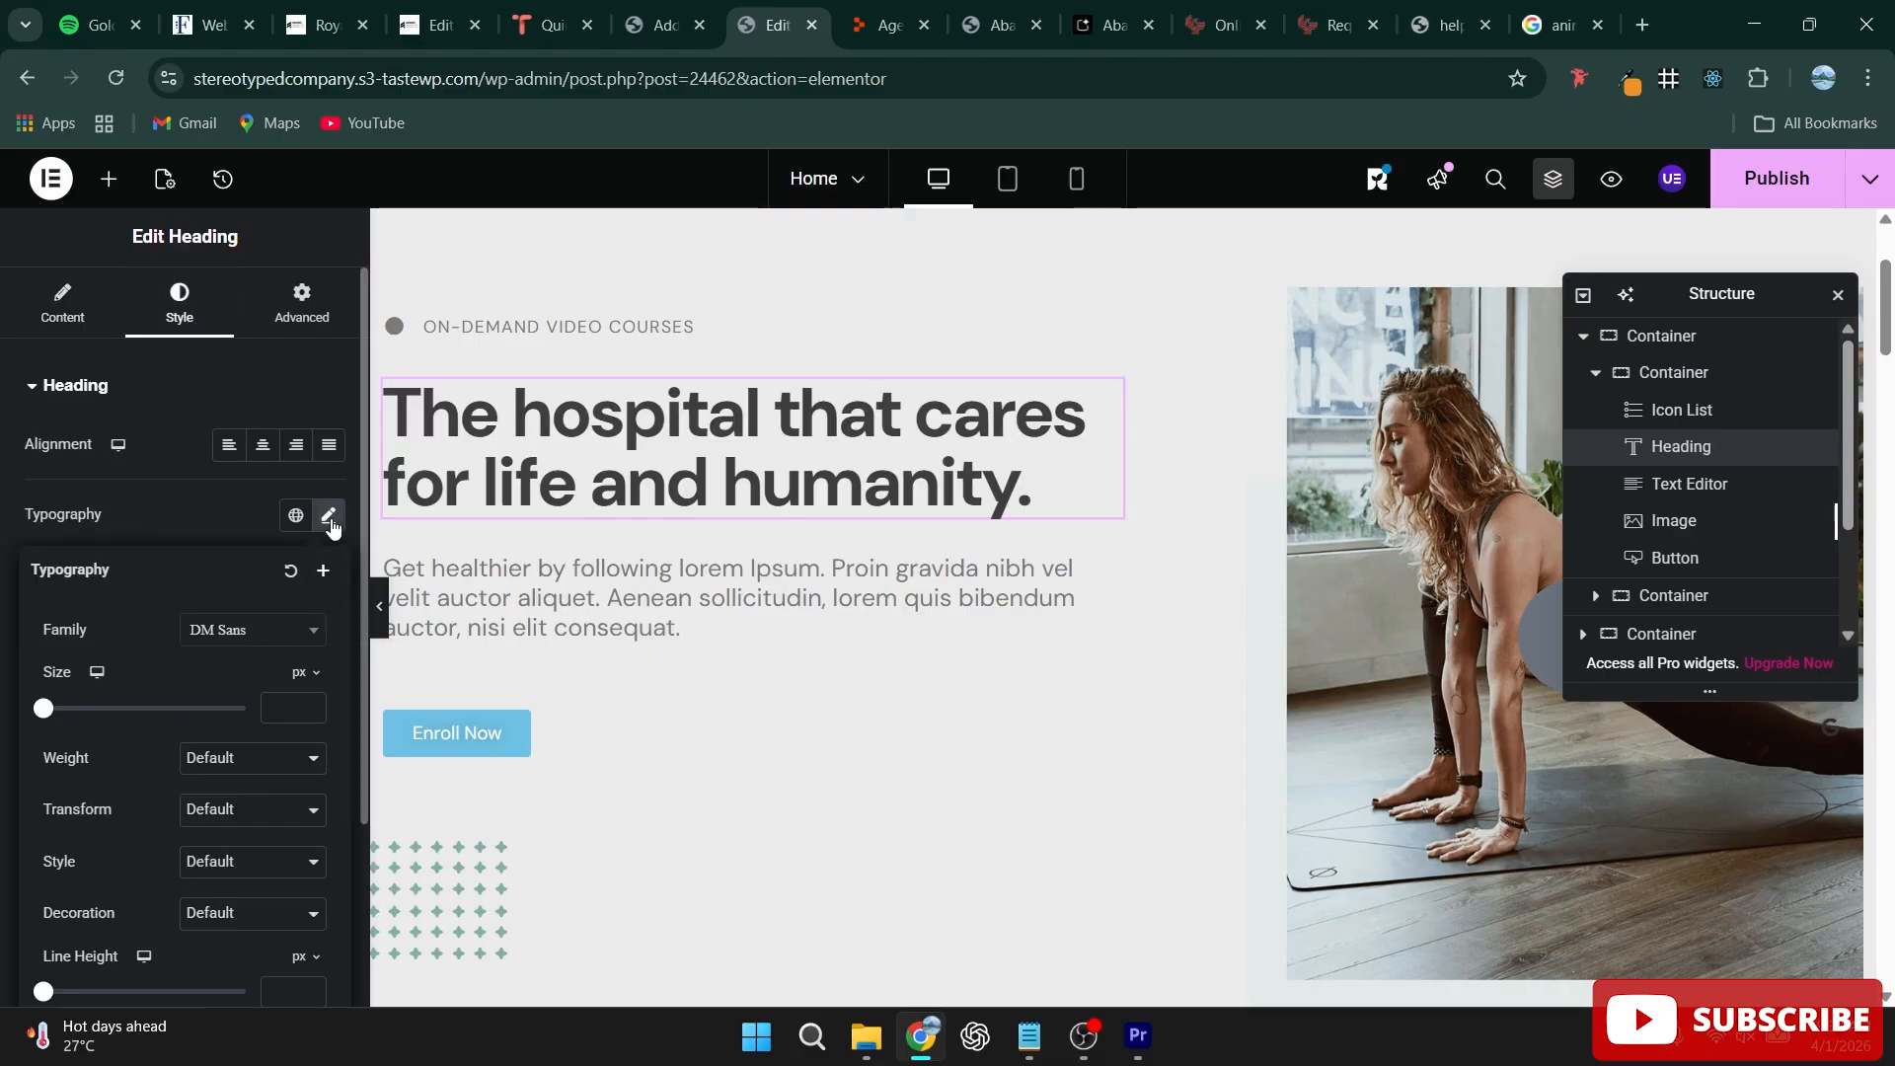
left_click(62, 302)
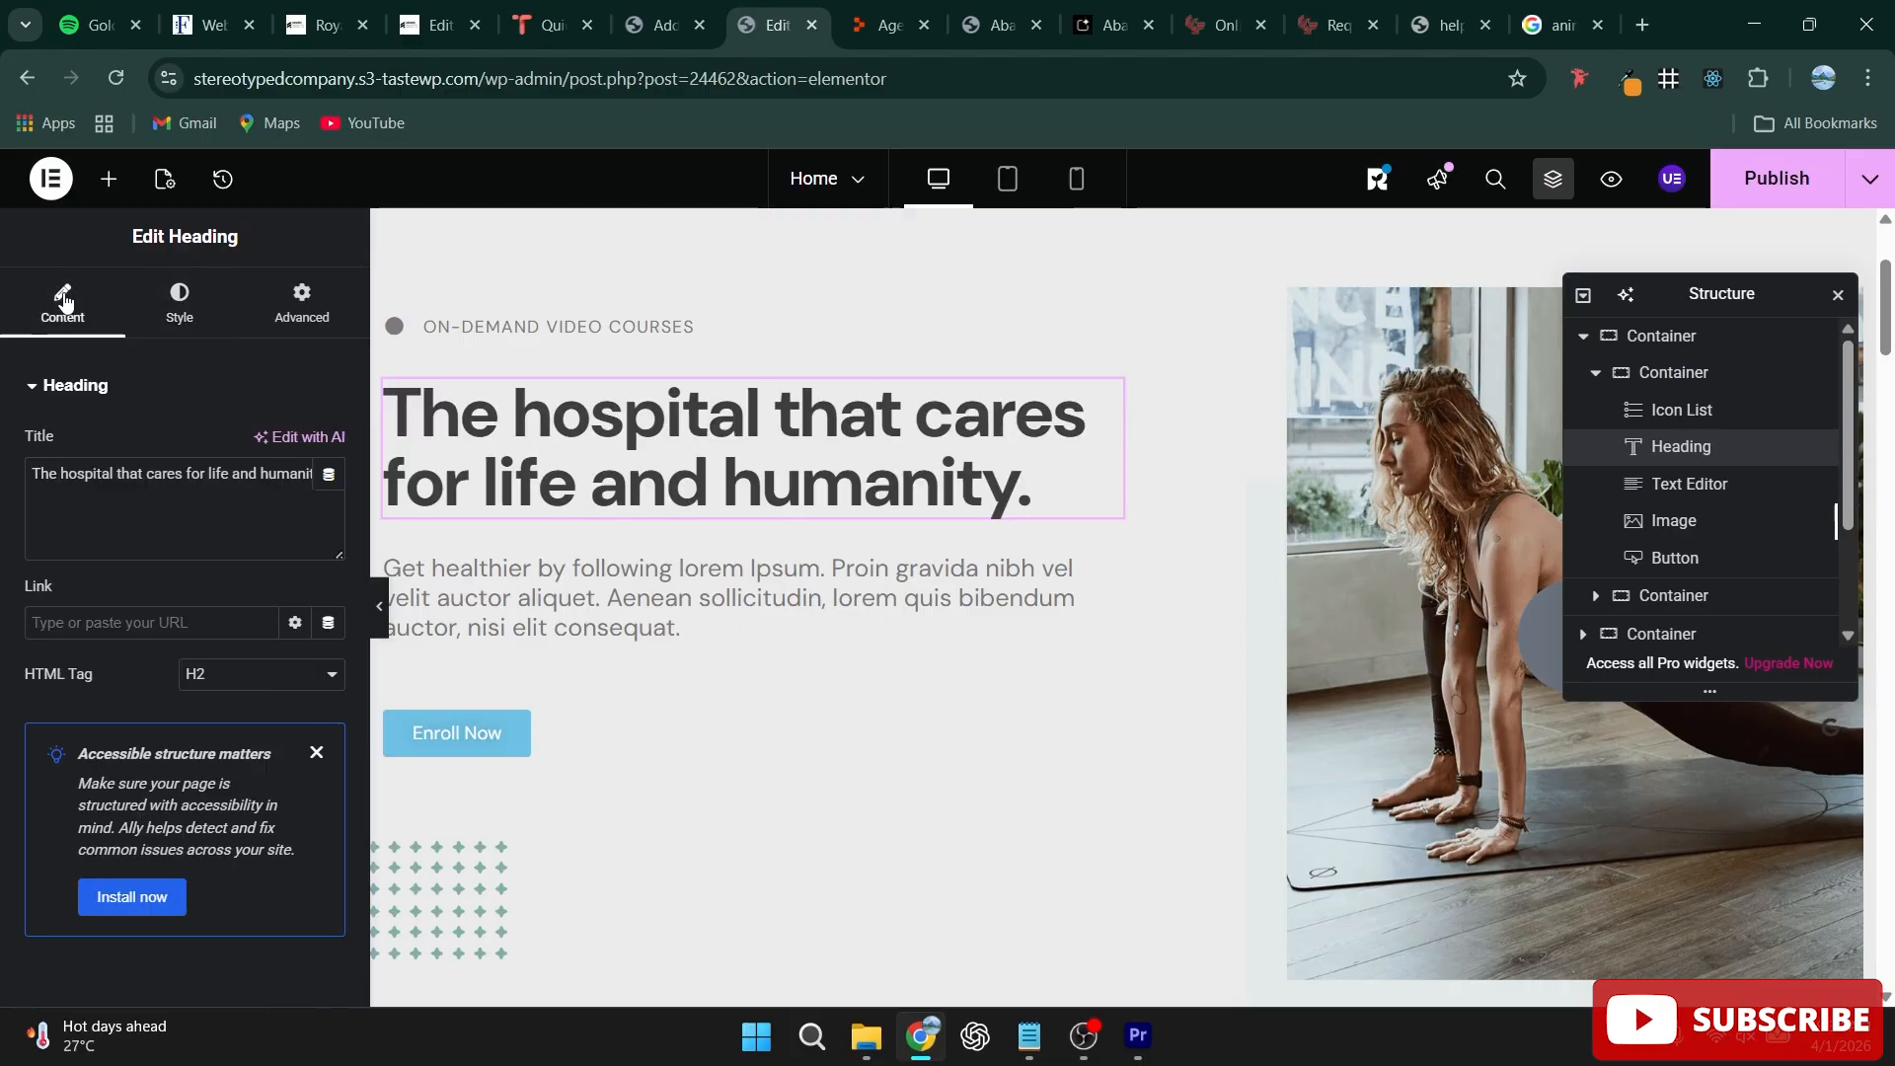
left_click(262, 676)
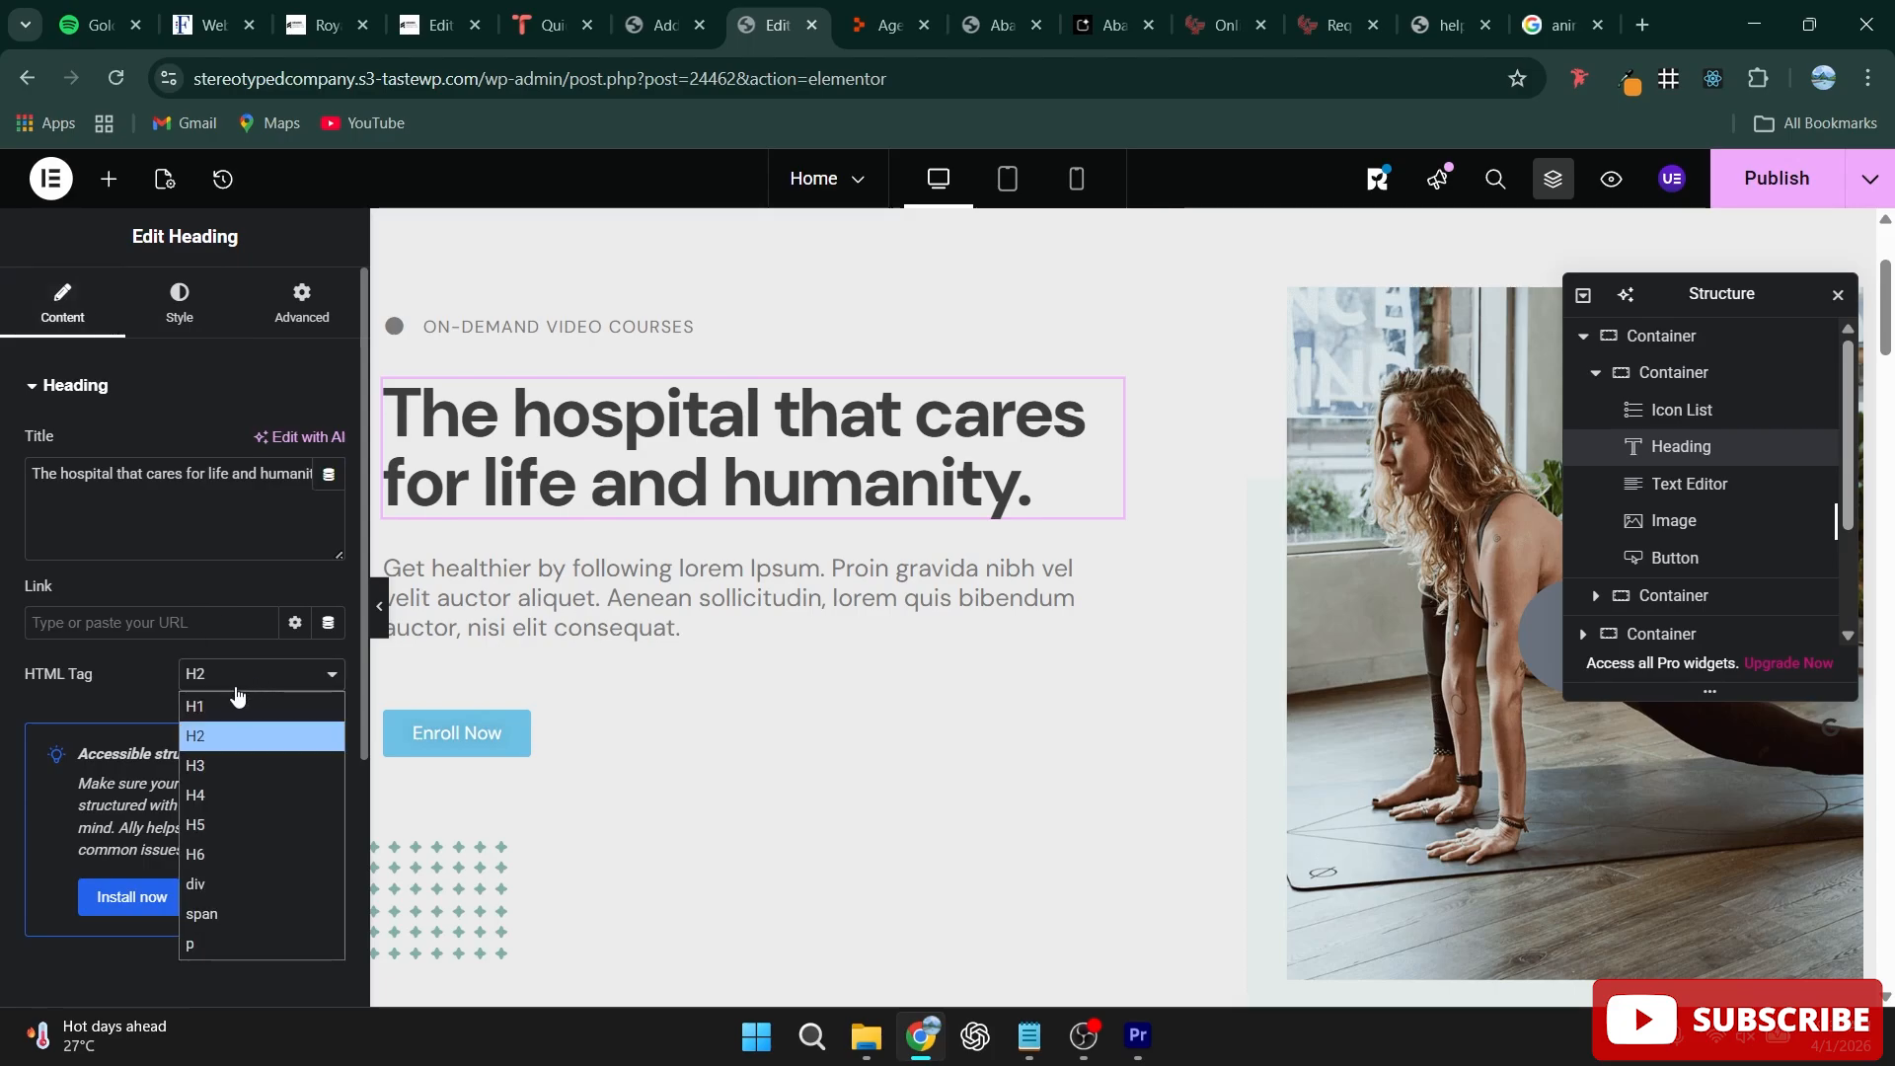
left_click(229, 703)
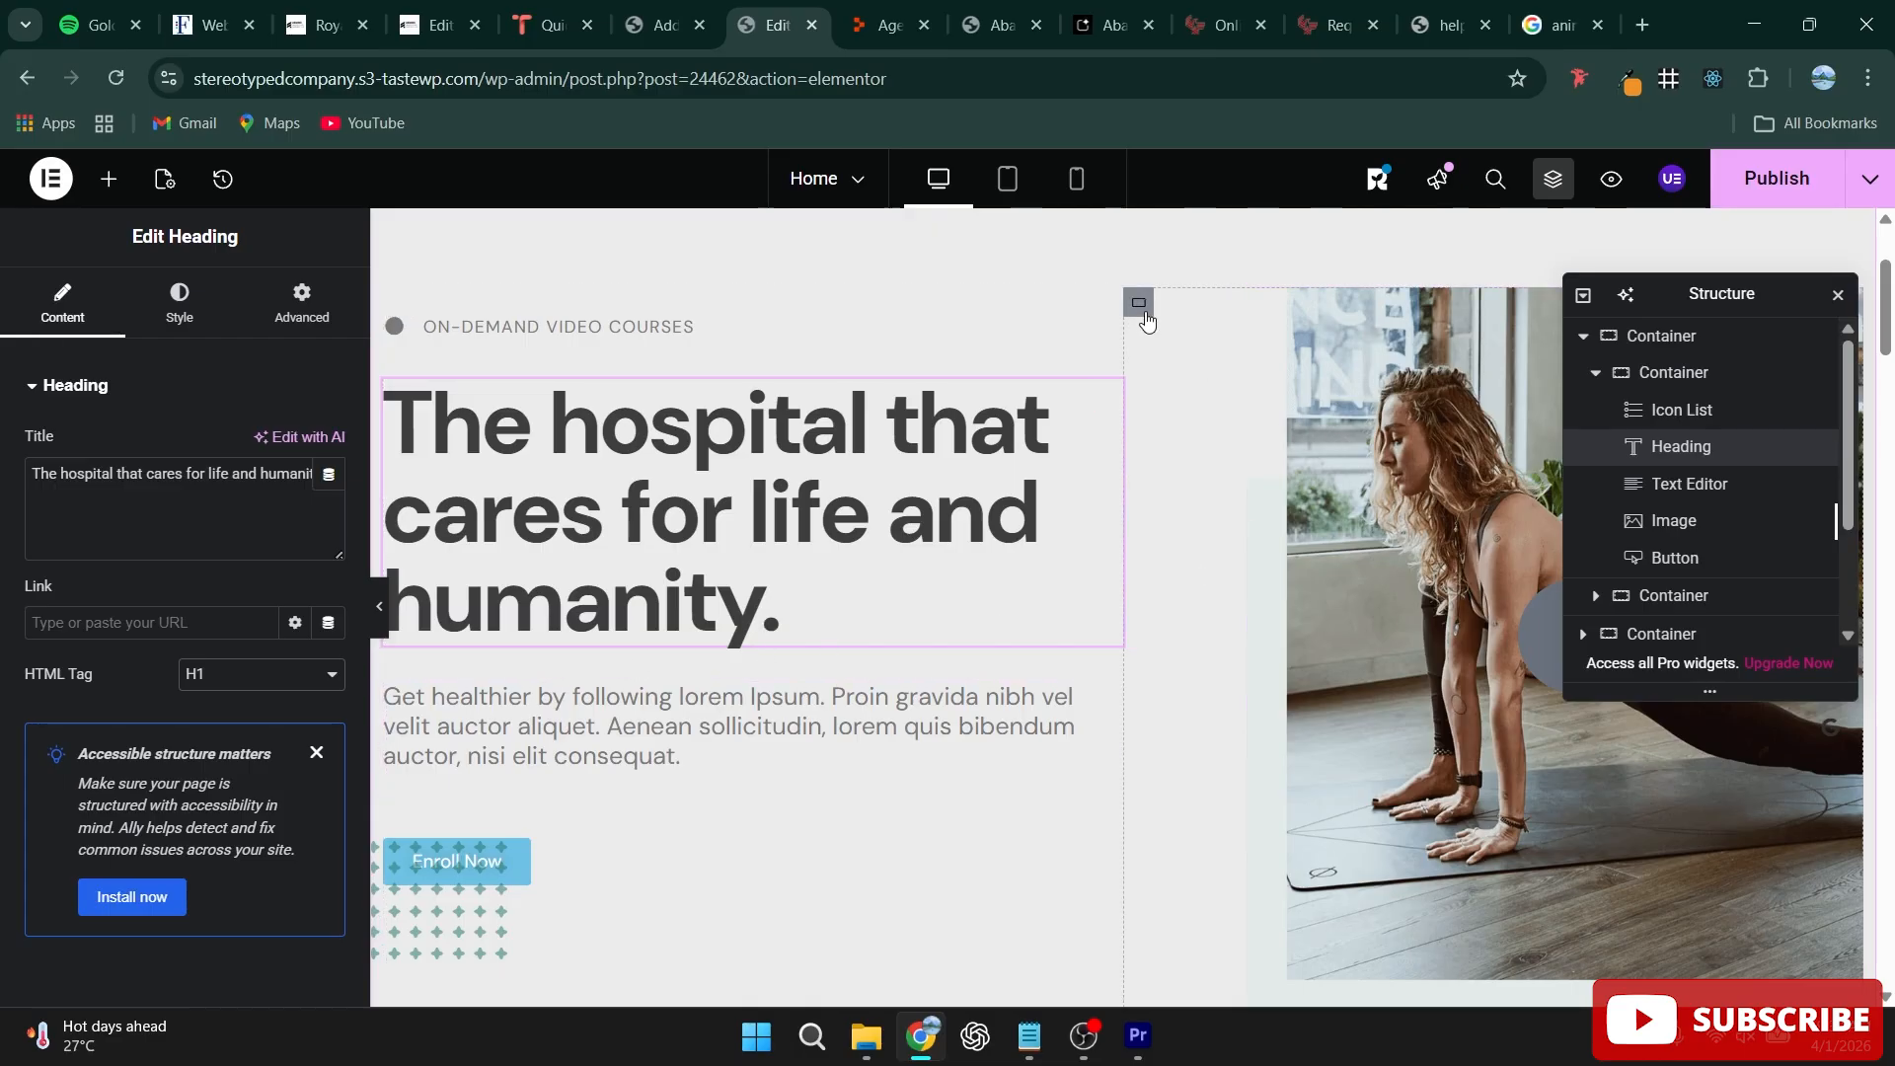
Step: Preview the page in a separate browser tab, review it from the hero to the ratings section, and return to the editor
left_click(1141, 306)
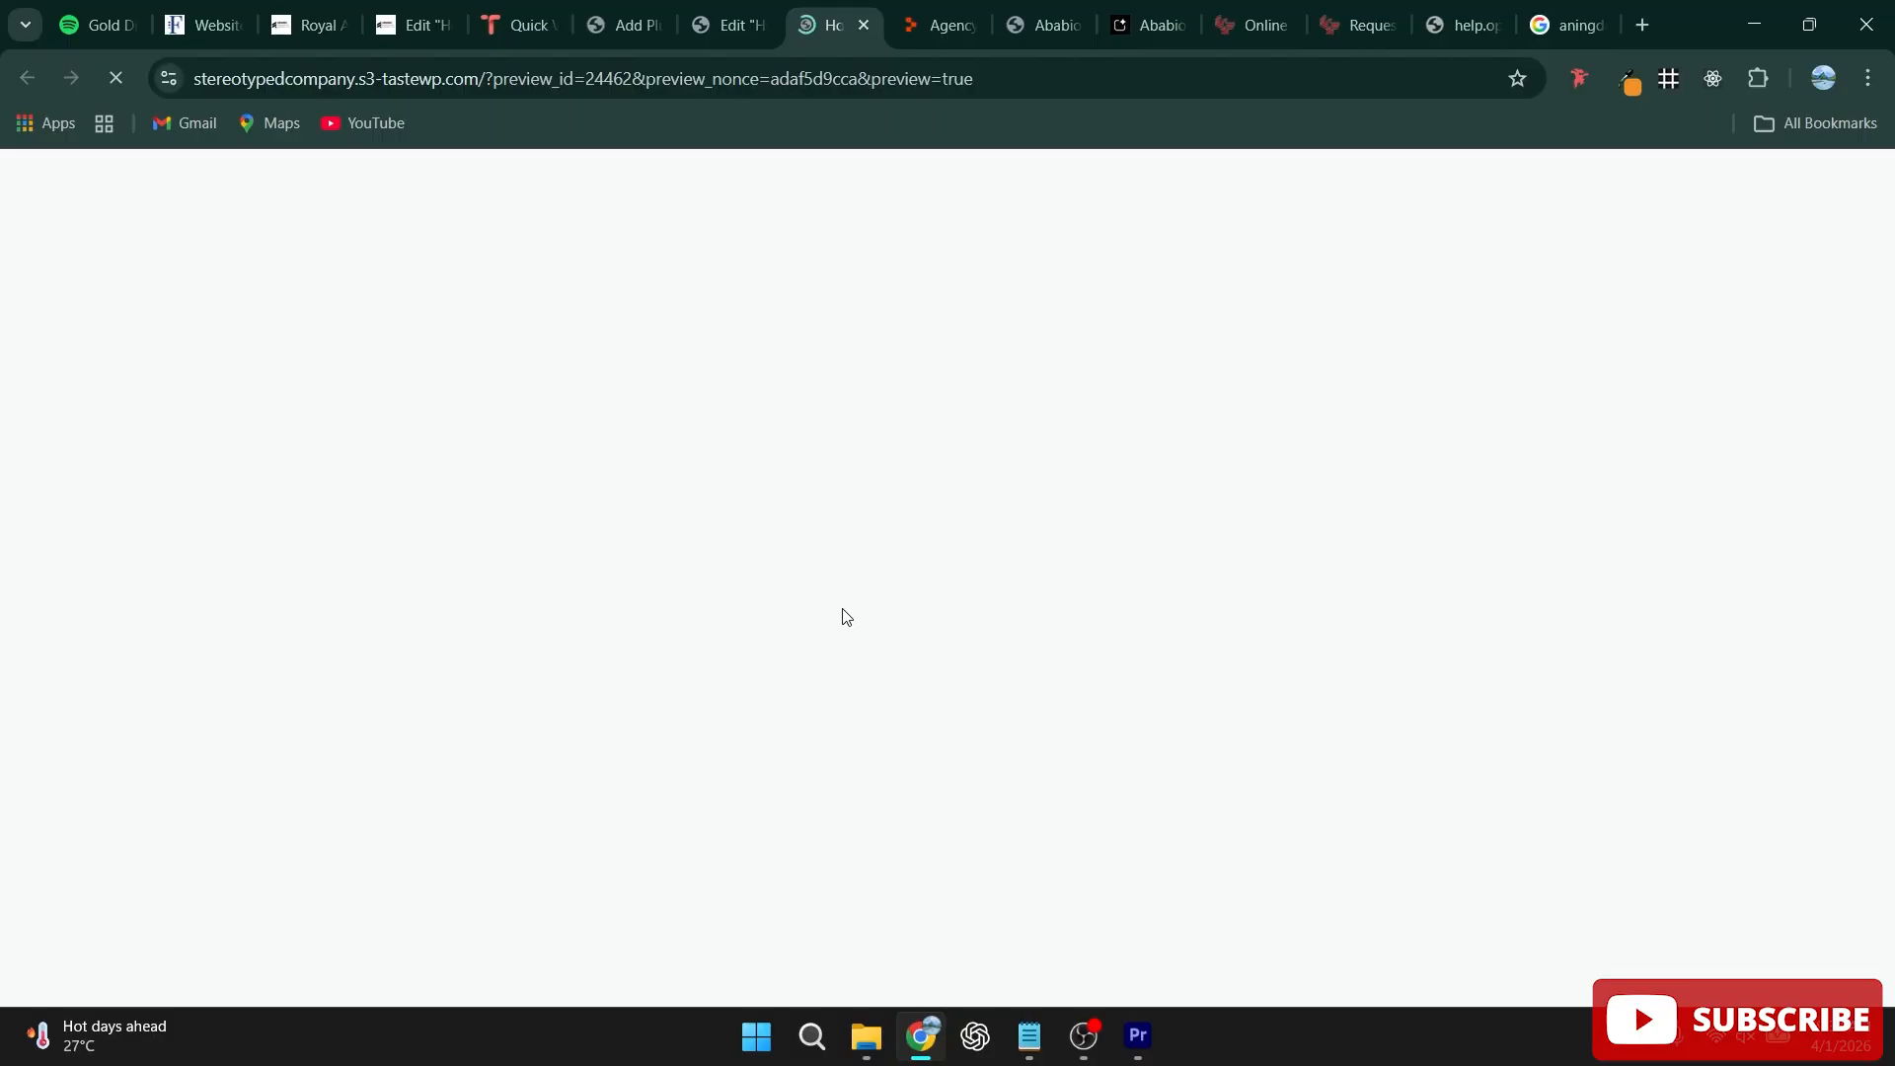
scroll(928, 513, "down", 3)
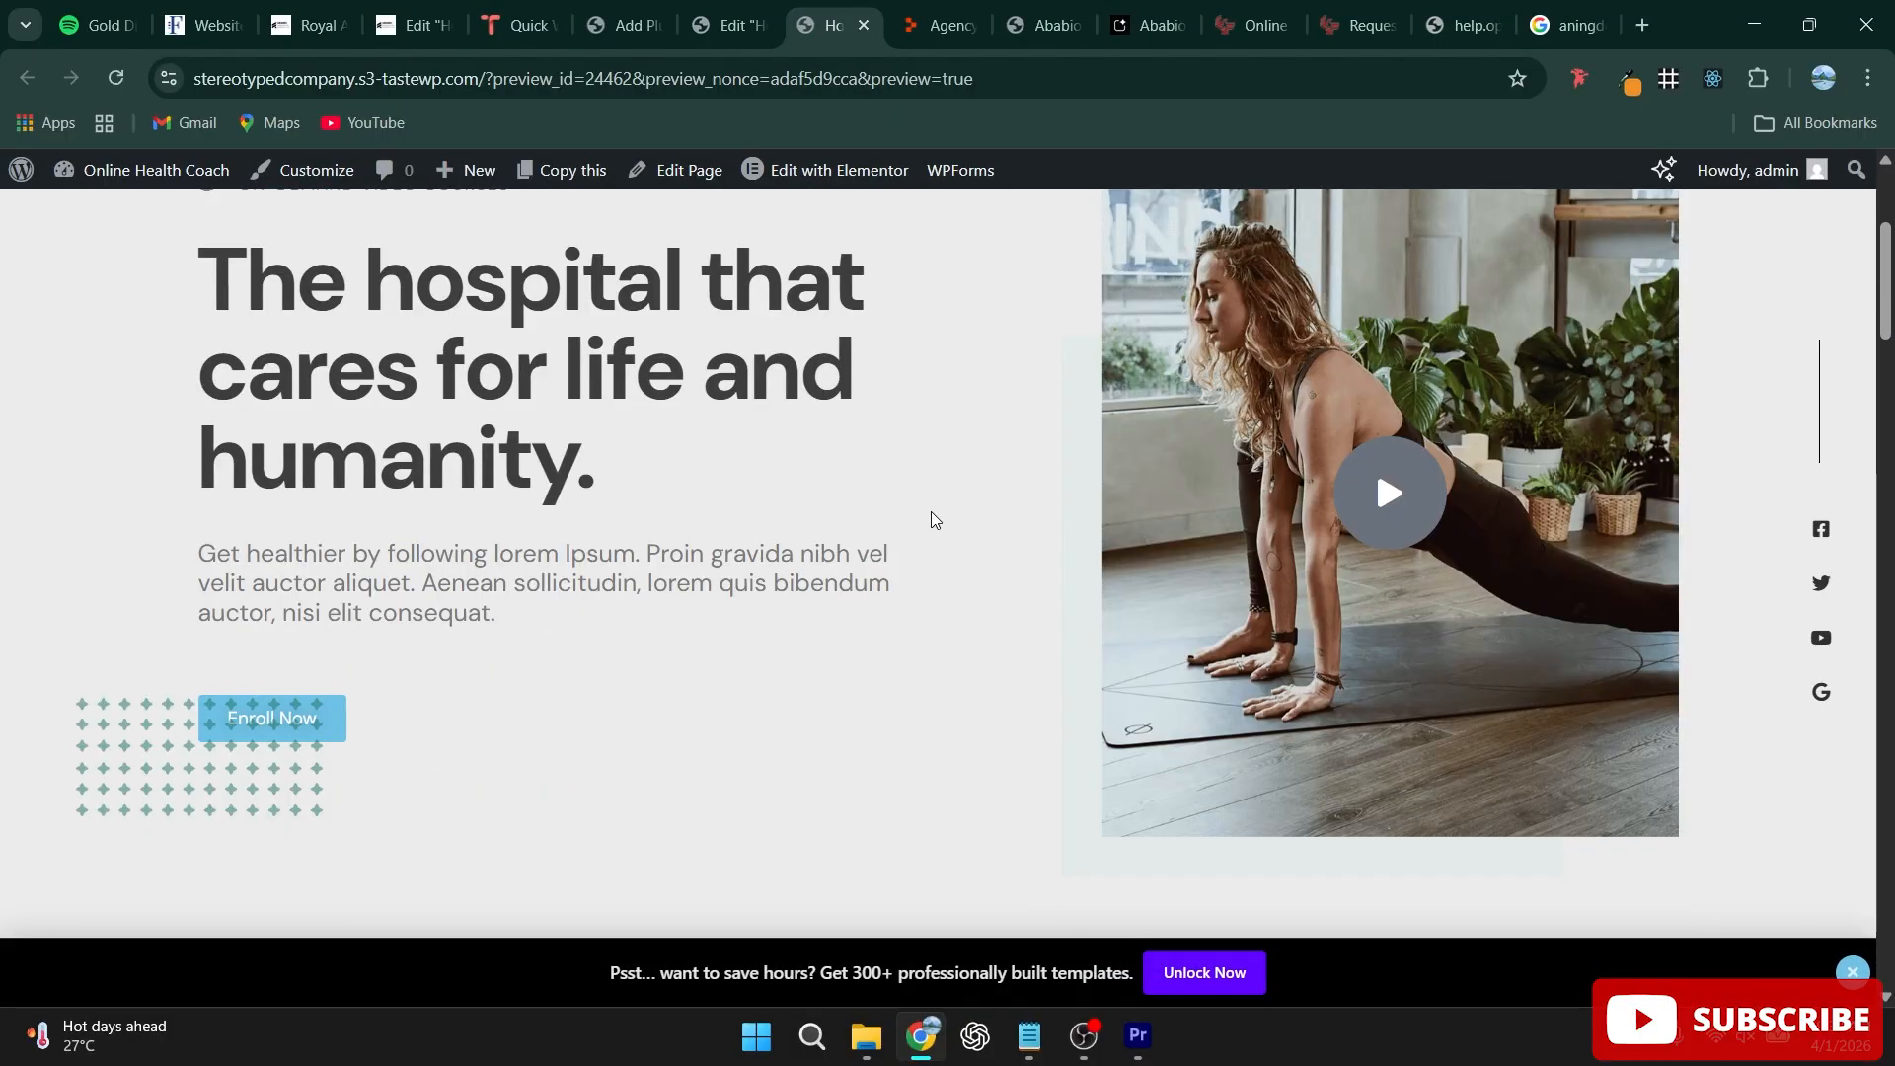
scroll(932, 520, "down", 5)
scroll(1482, 583, "down", 1)
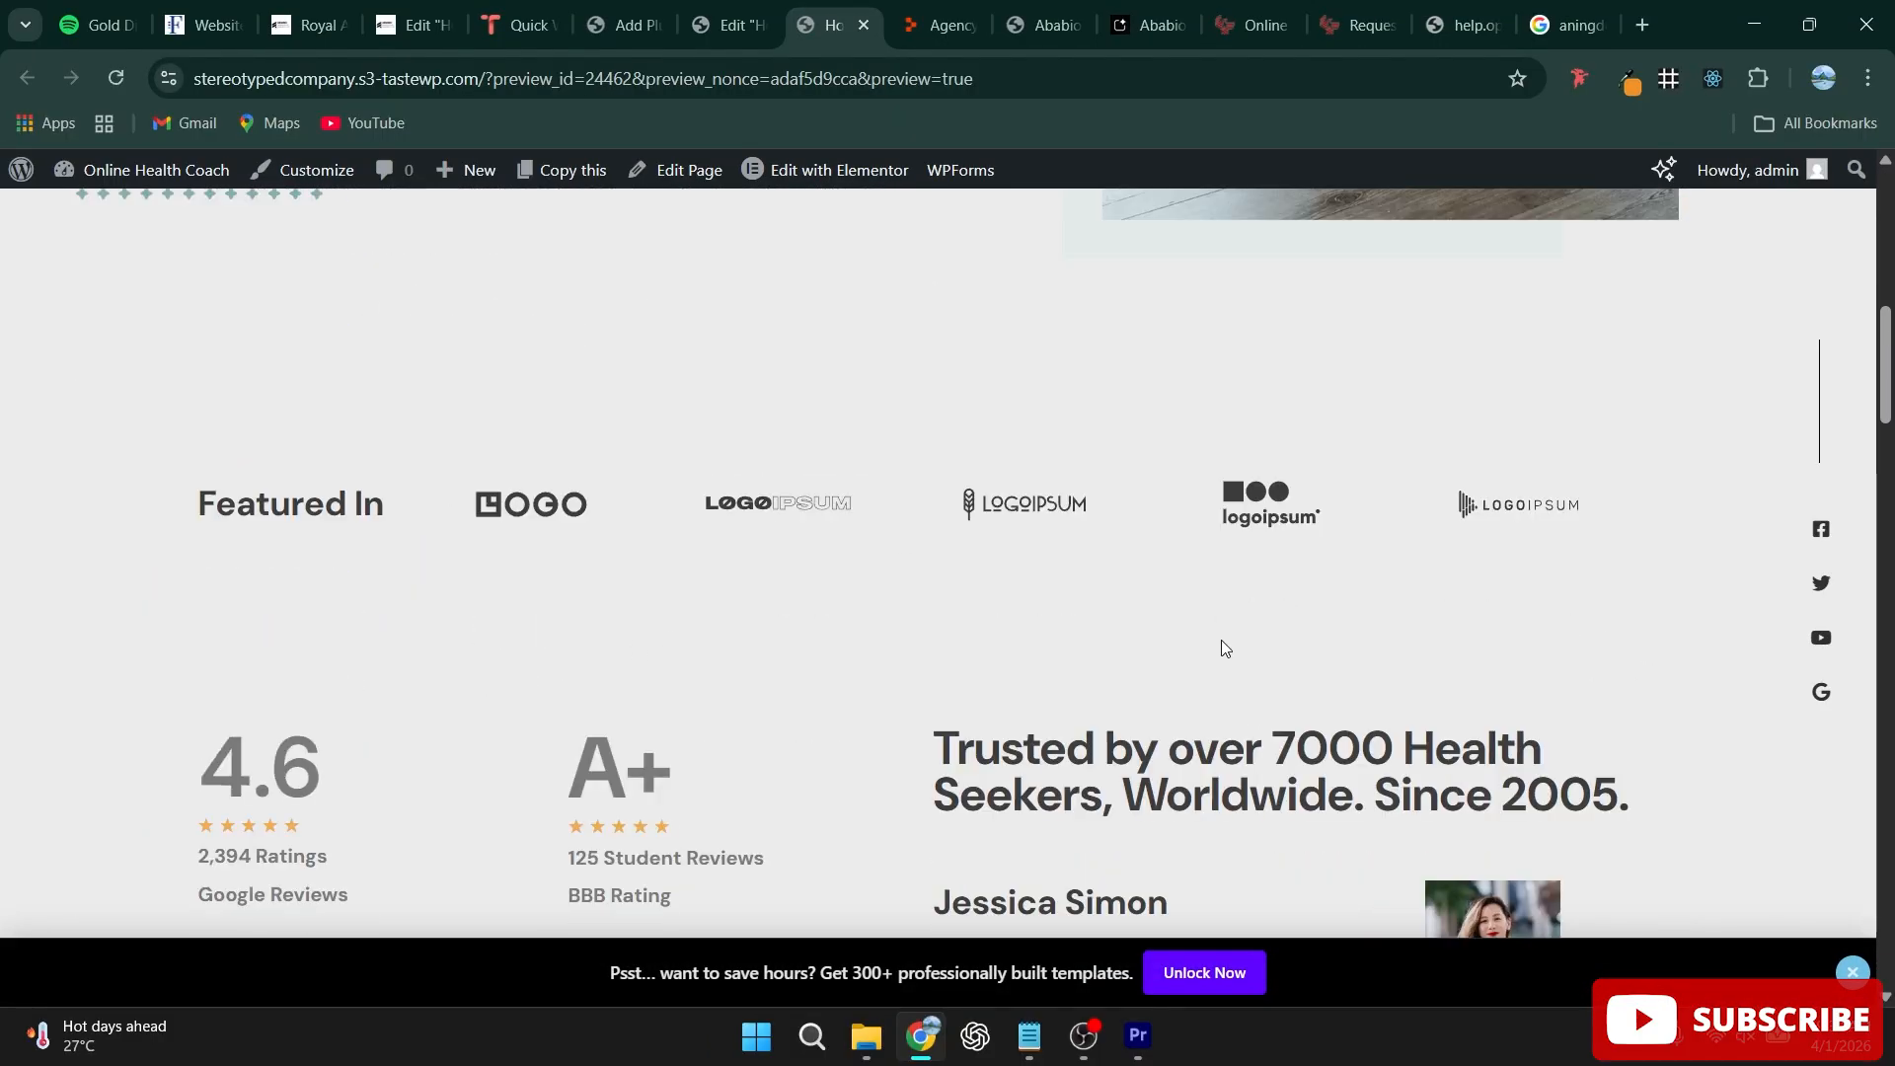
left_click(731, 25)
scroll(679, 589, "up", 5)
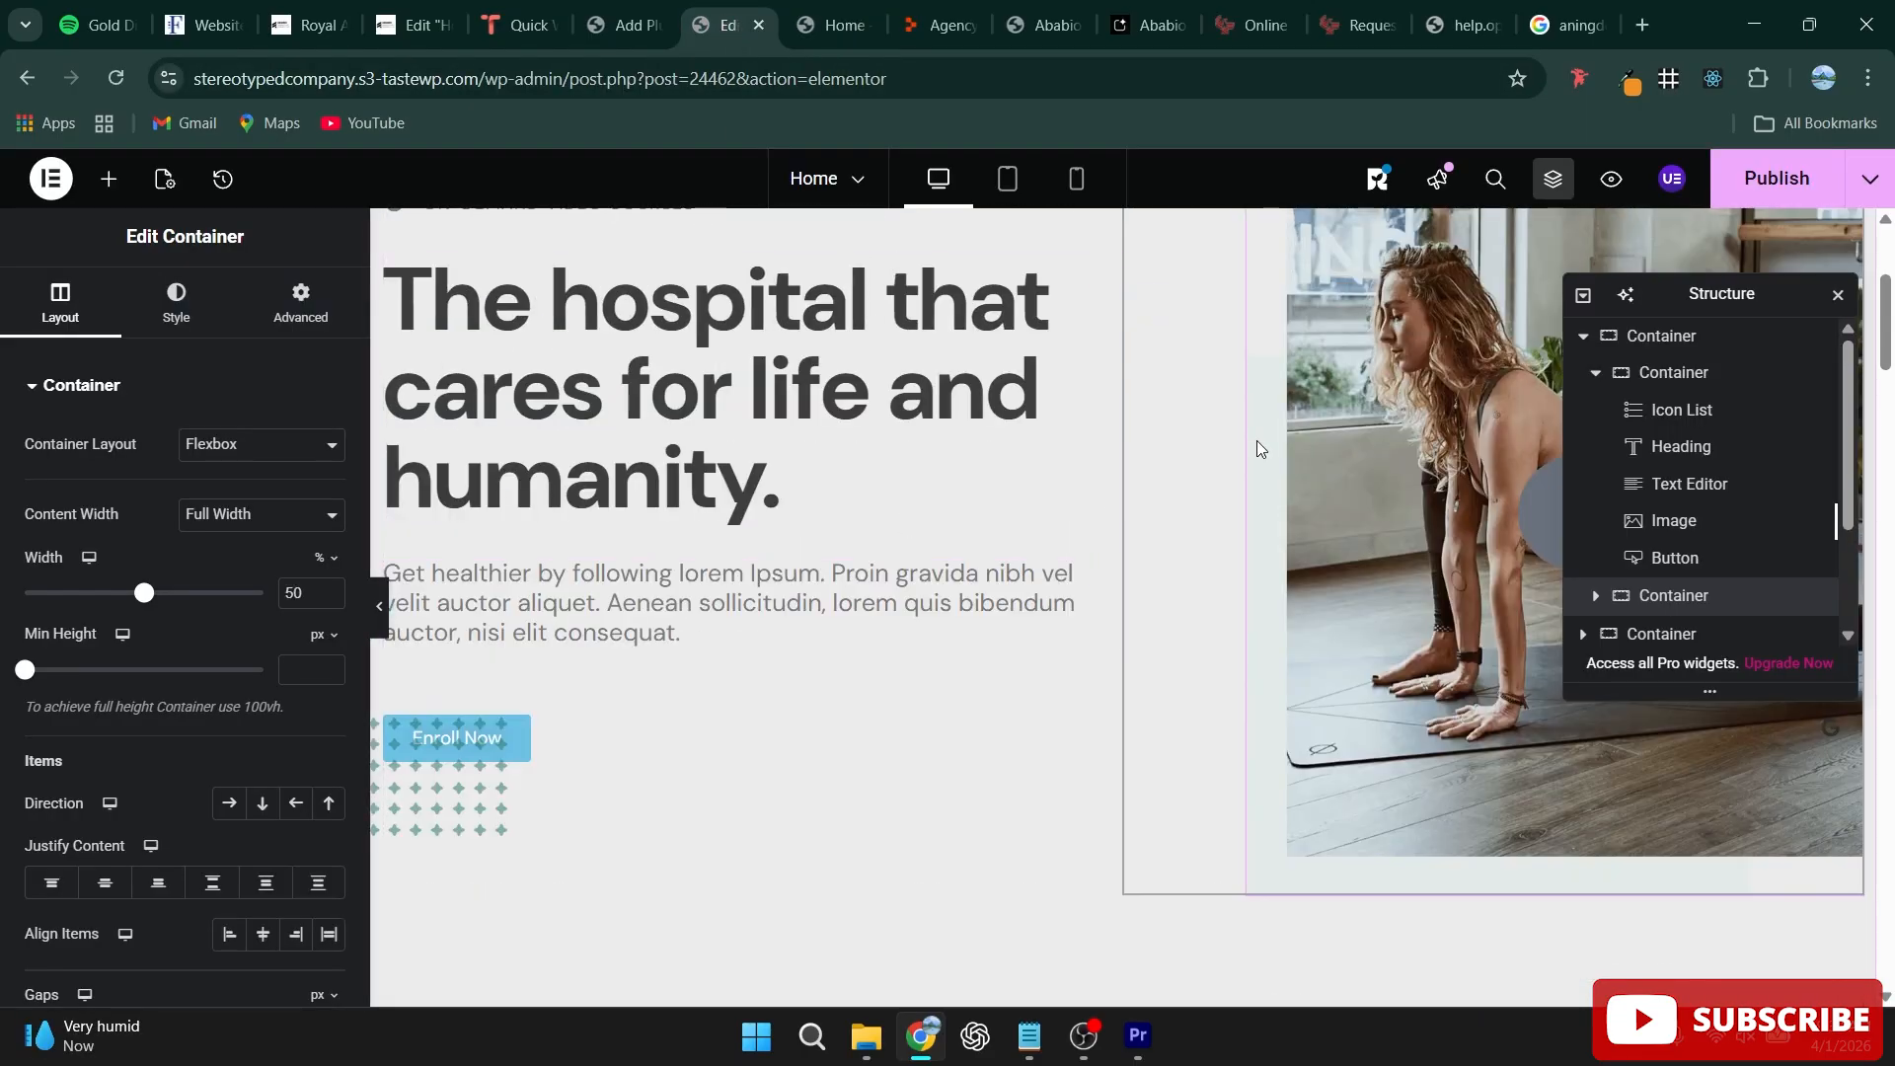
Step: Replace the yoga photo in the hero's second inner container with course2-lesson2.jpg from the media library
left_click(1595, 595)
scroll(1628, 614, "down", 2)
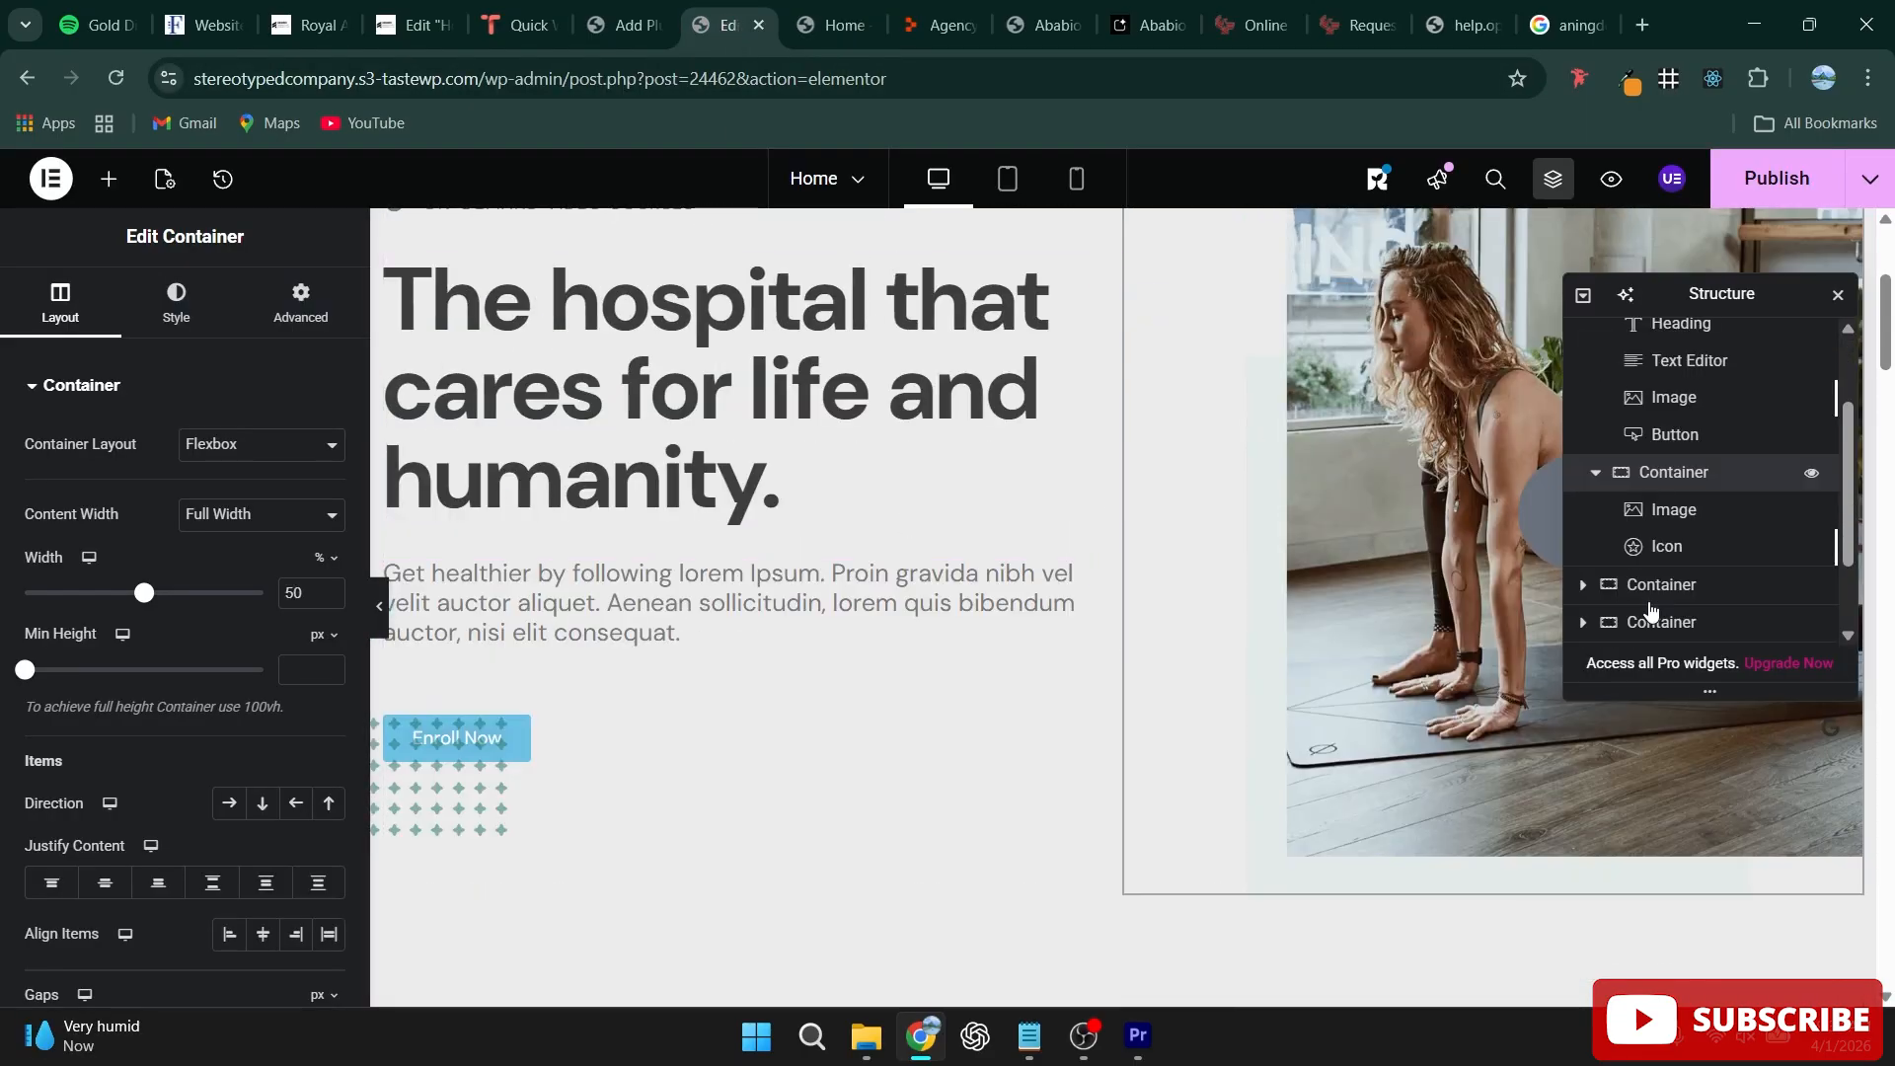
left_click(1668, 509)
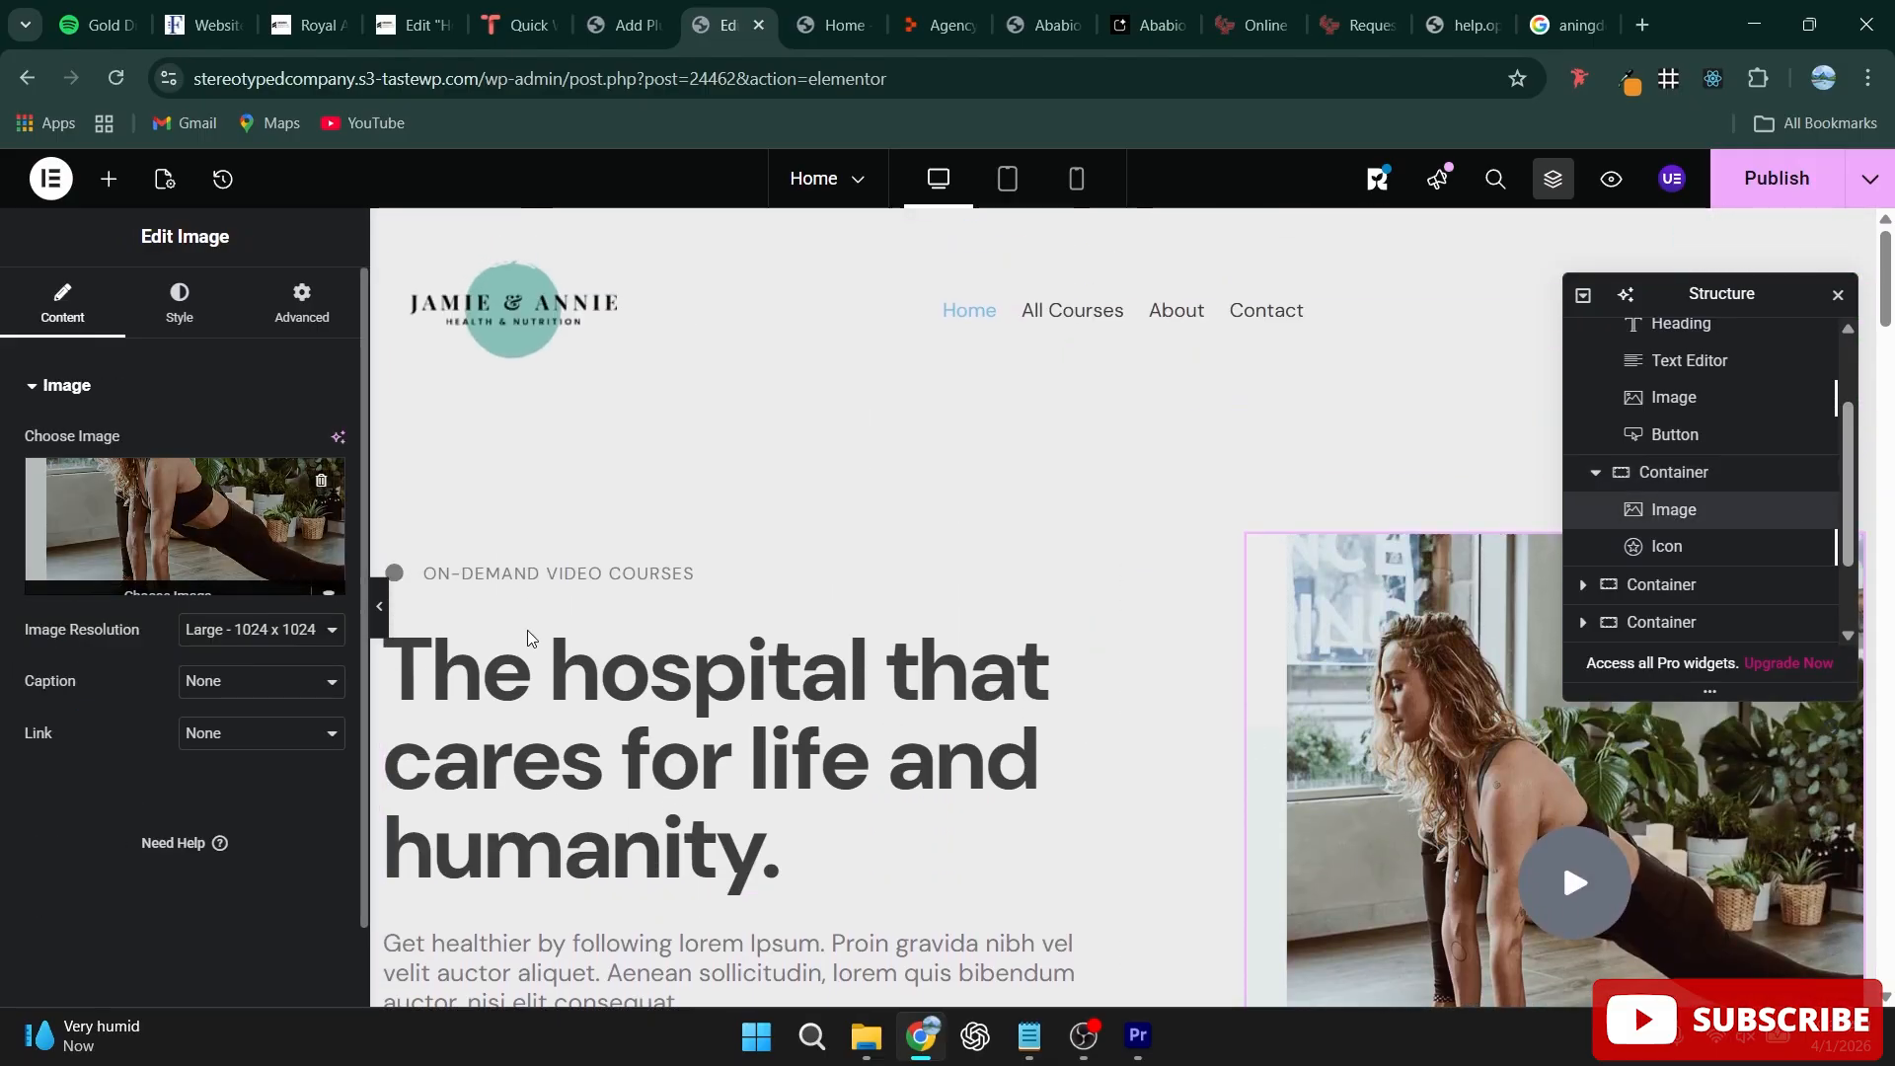
scroll(1450, 729, "down", 2)
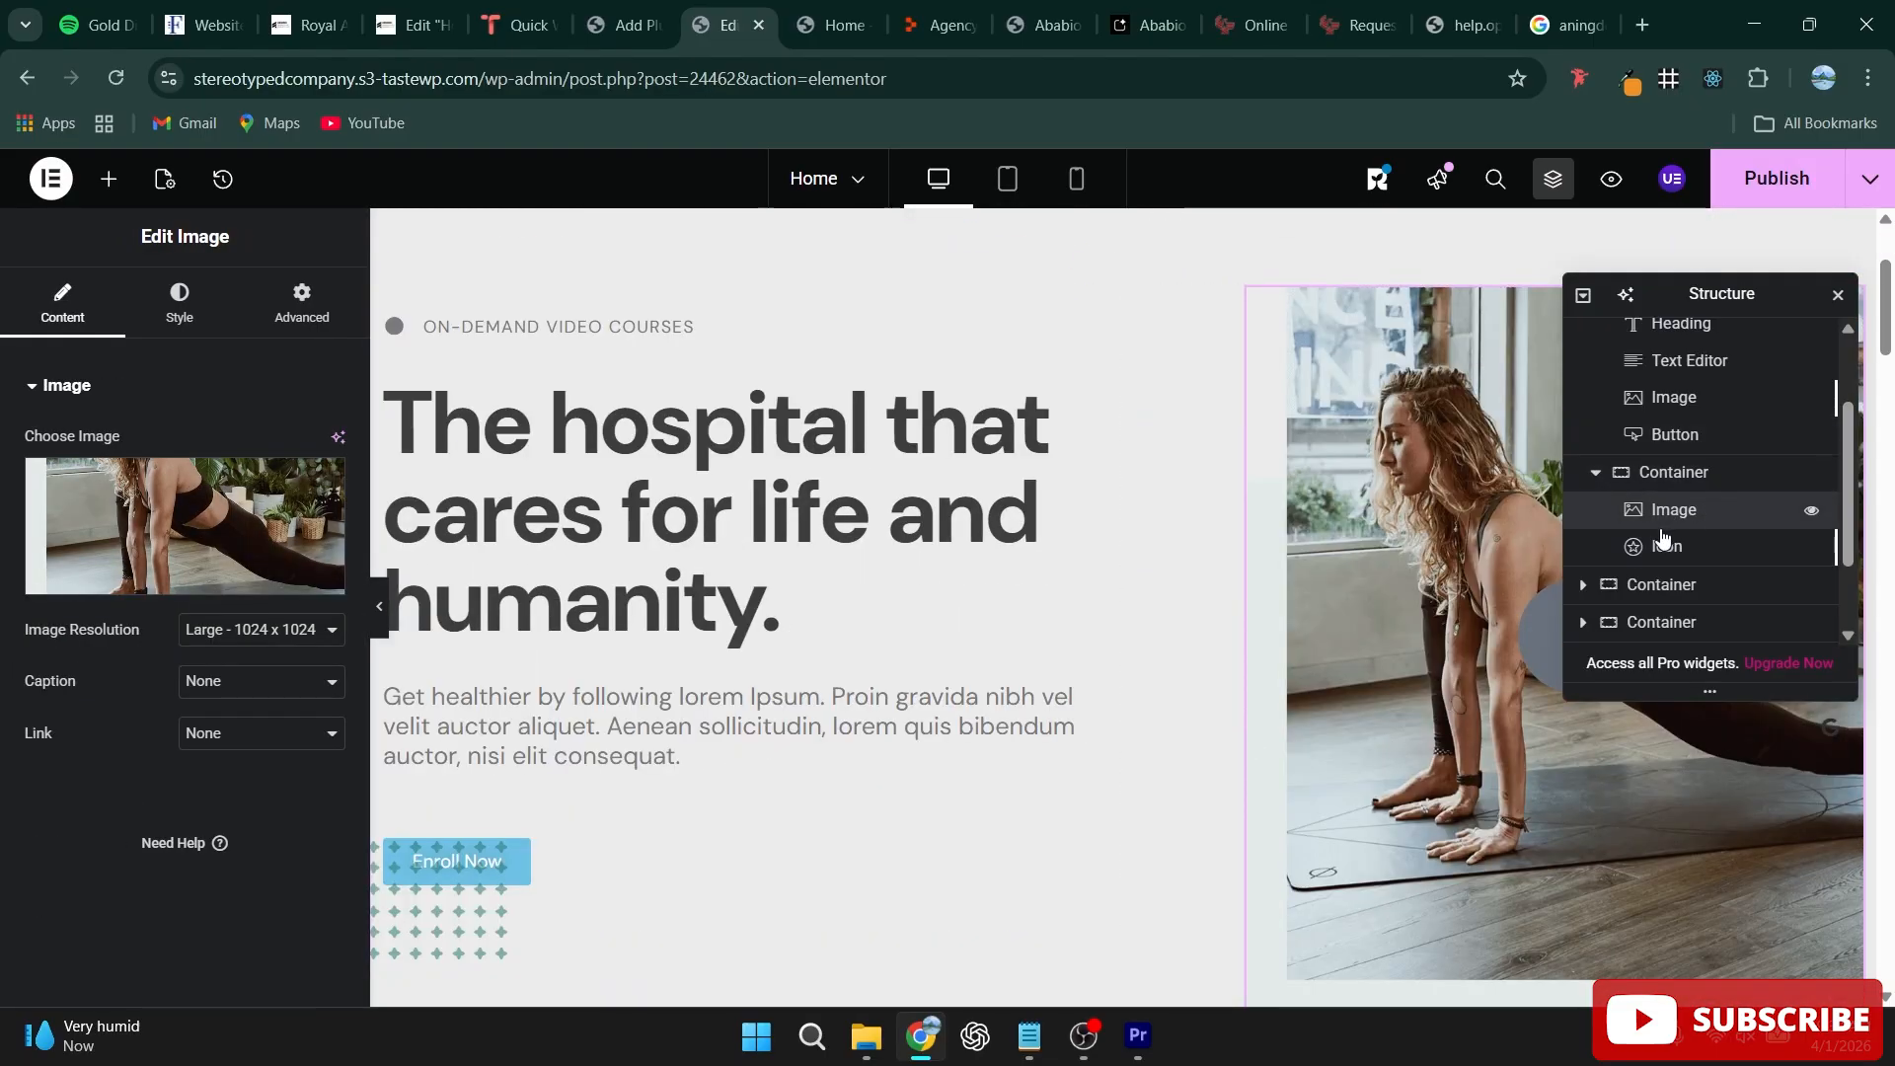
left_click(932, 519)
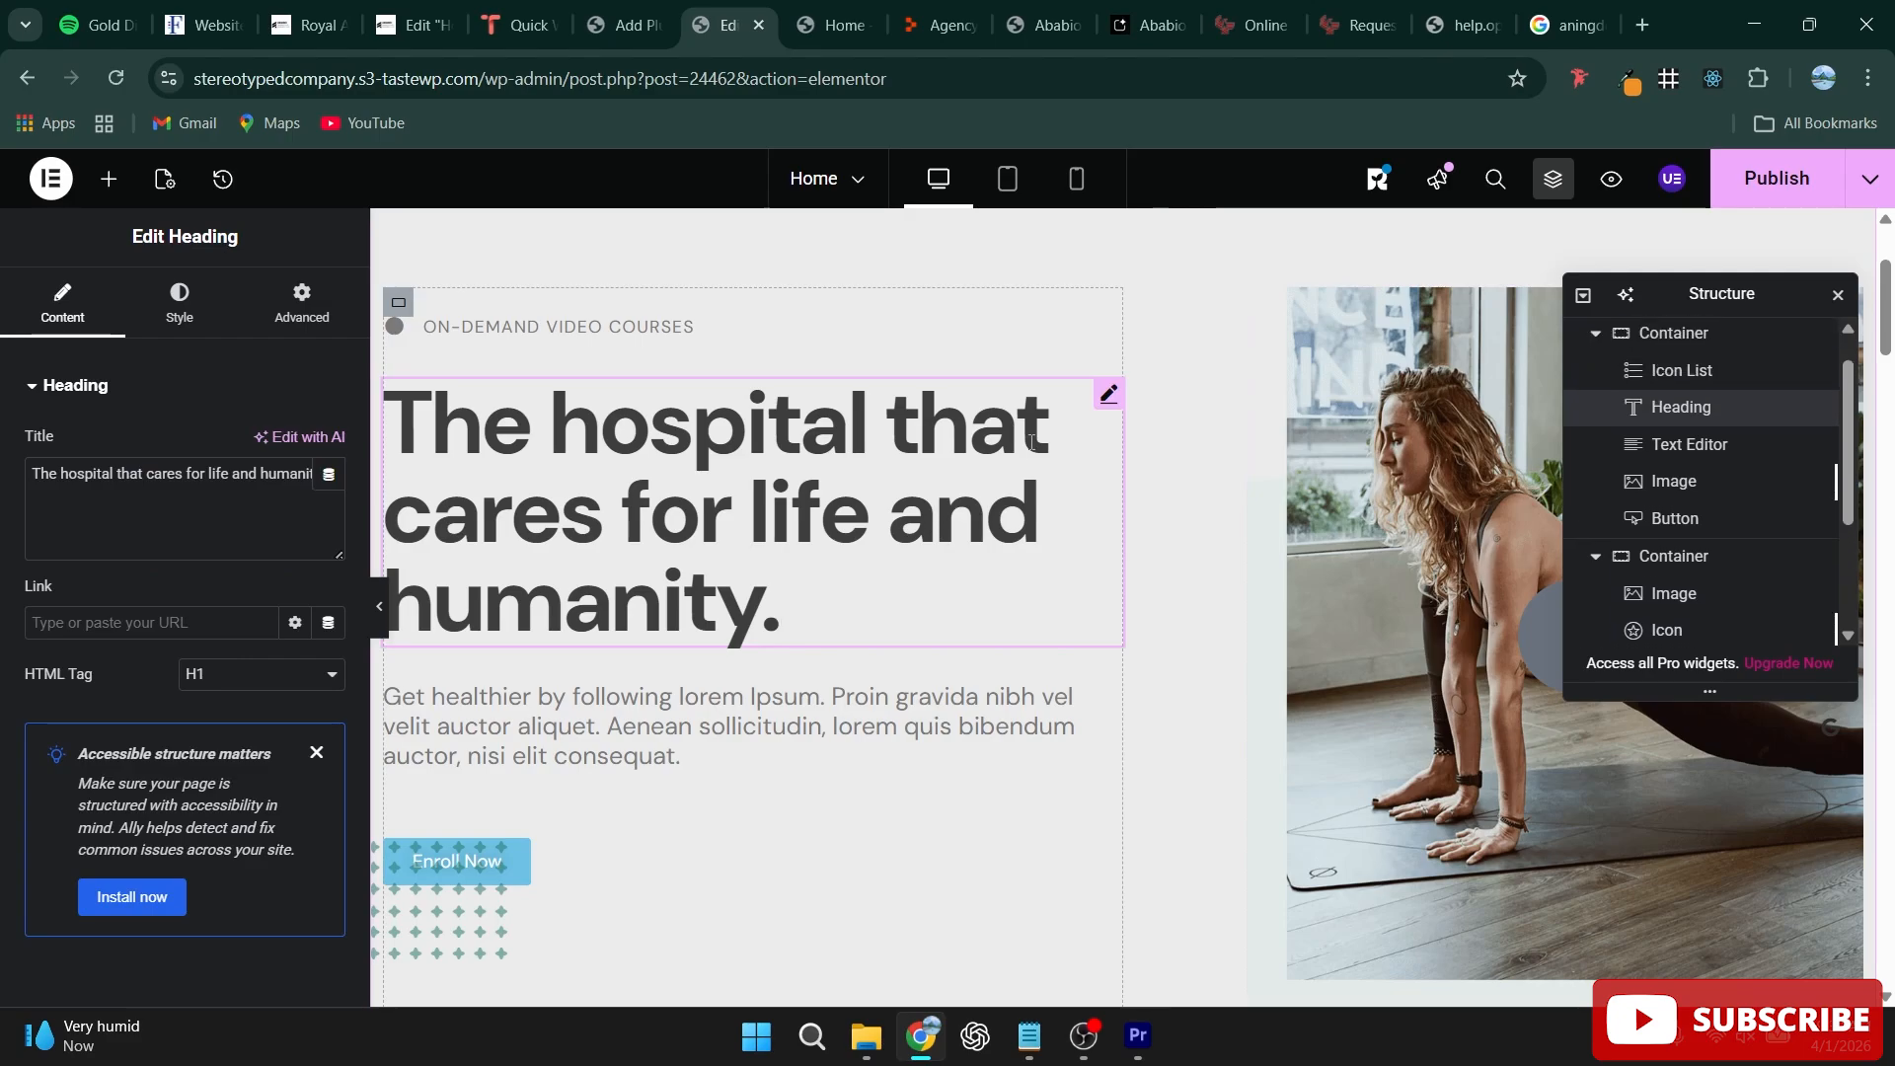
left_click(1315, 383)
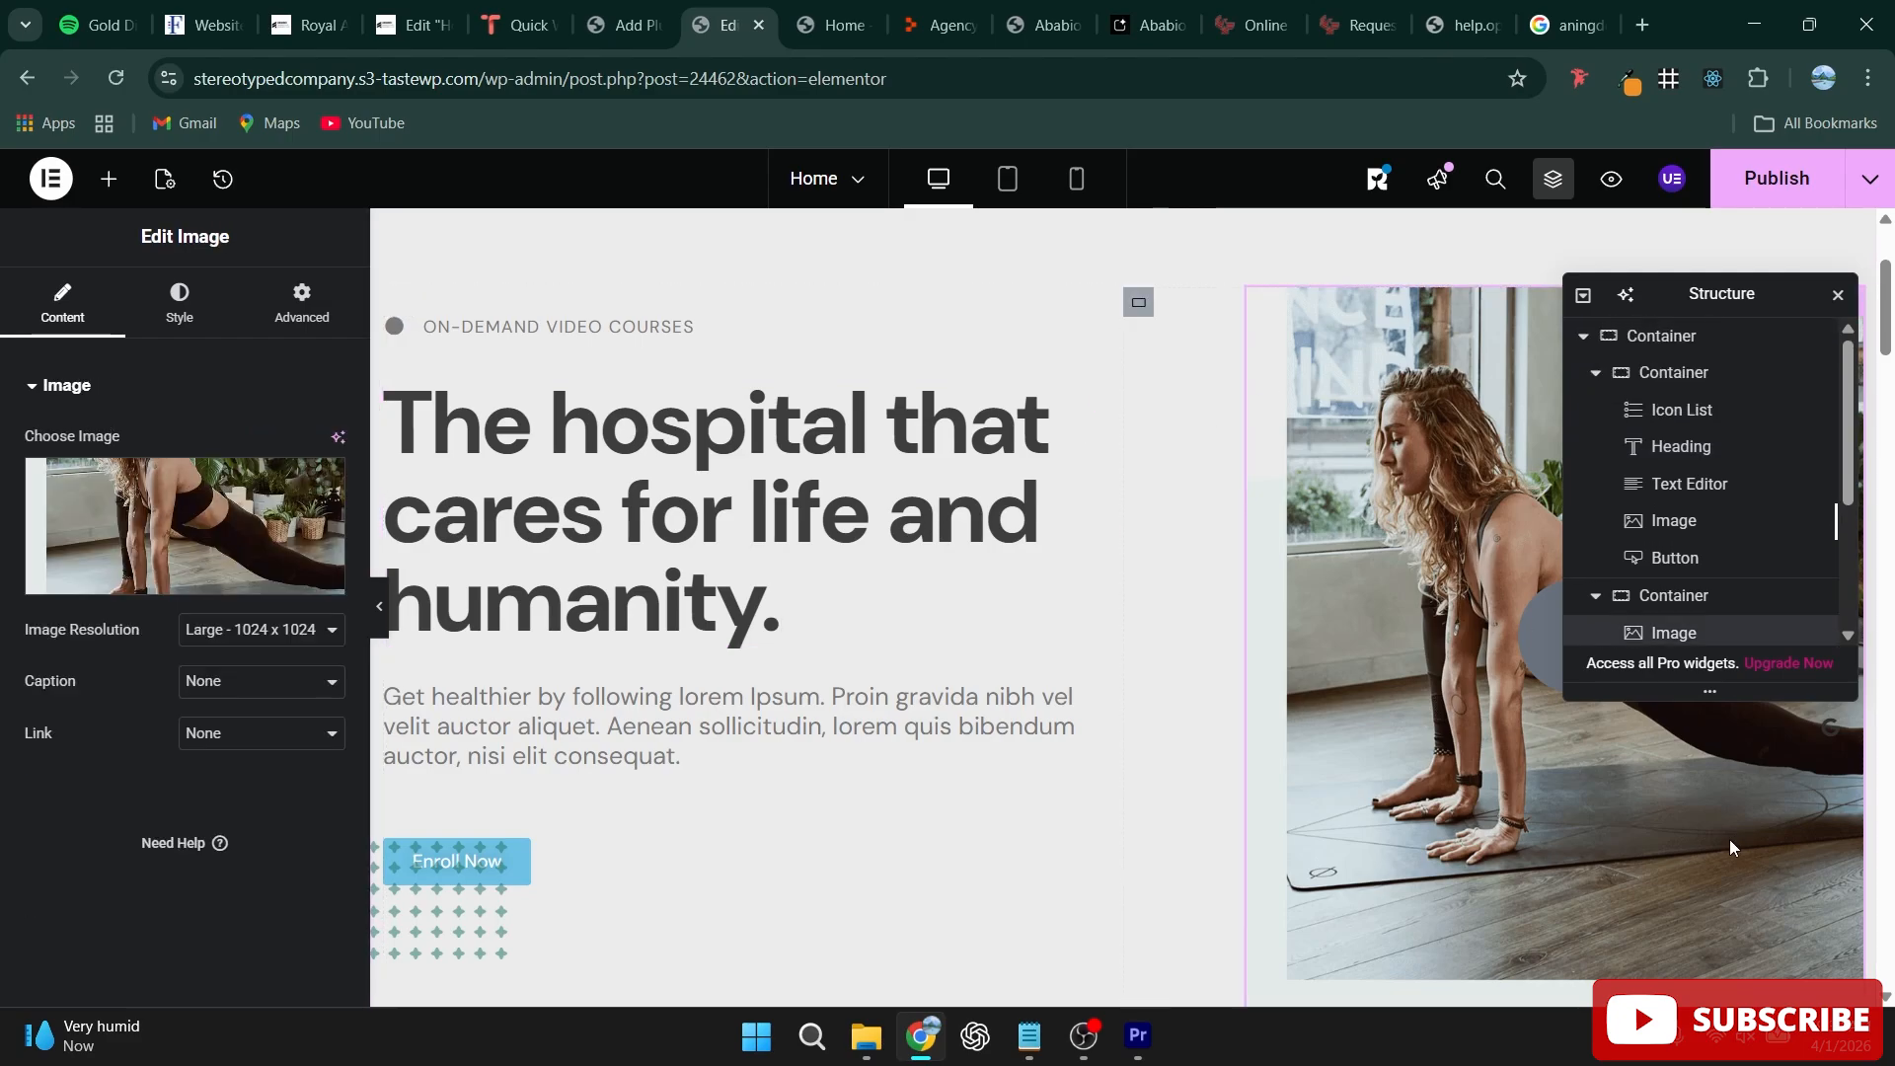
scroll(1717, 598, "down", 1)
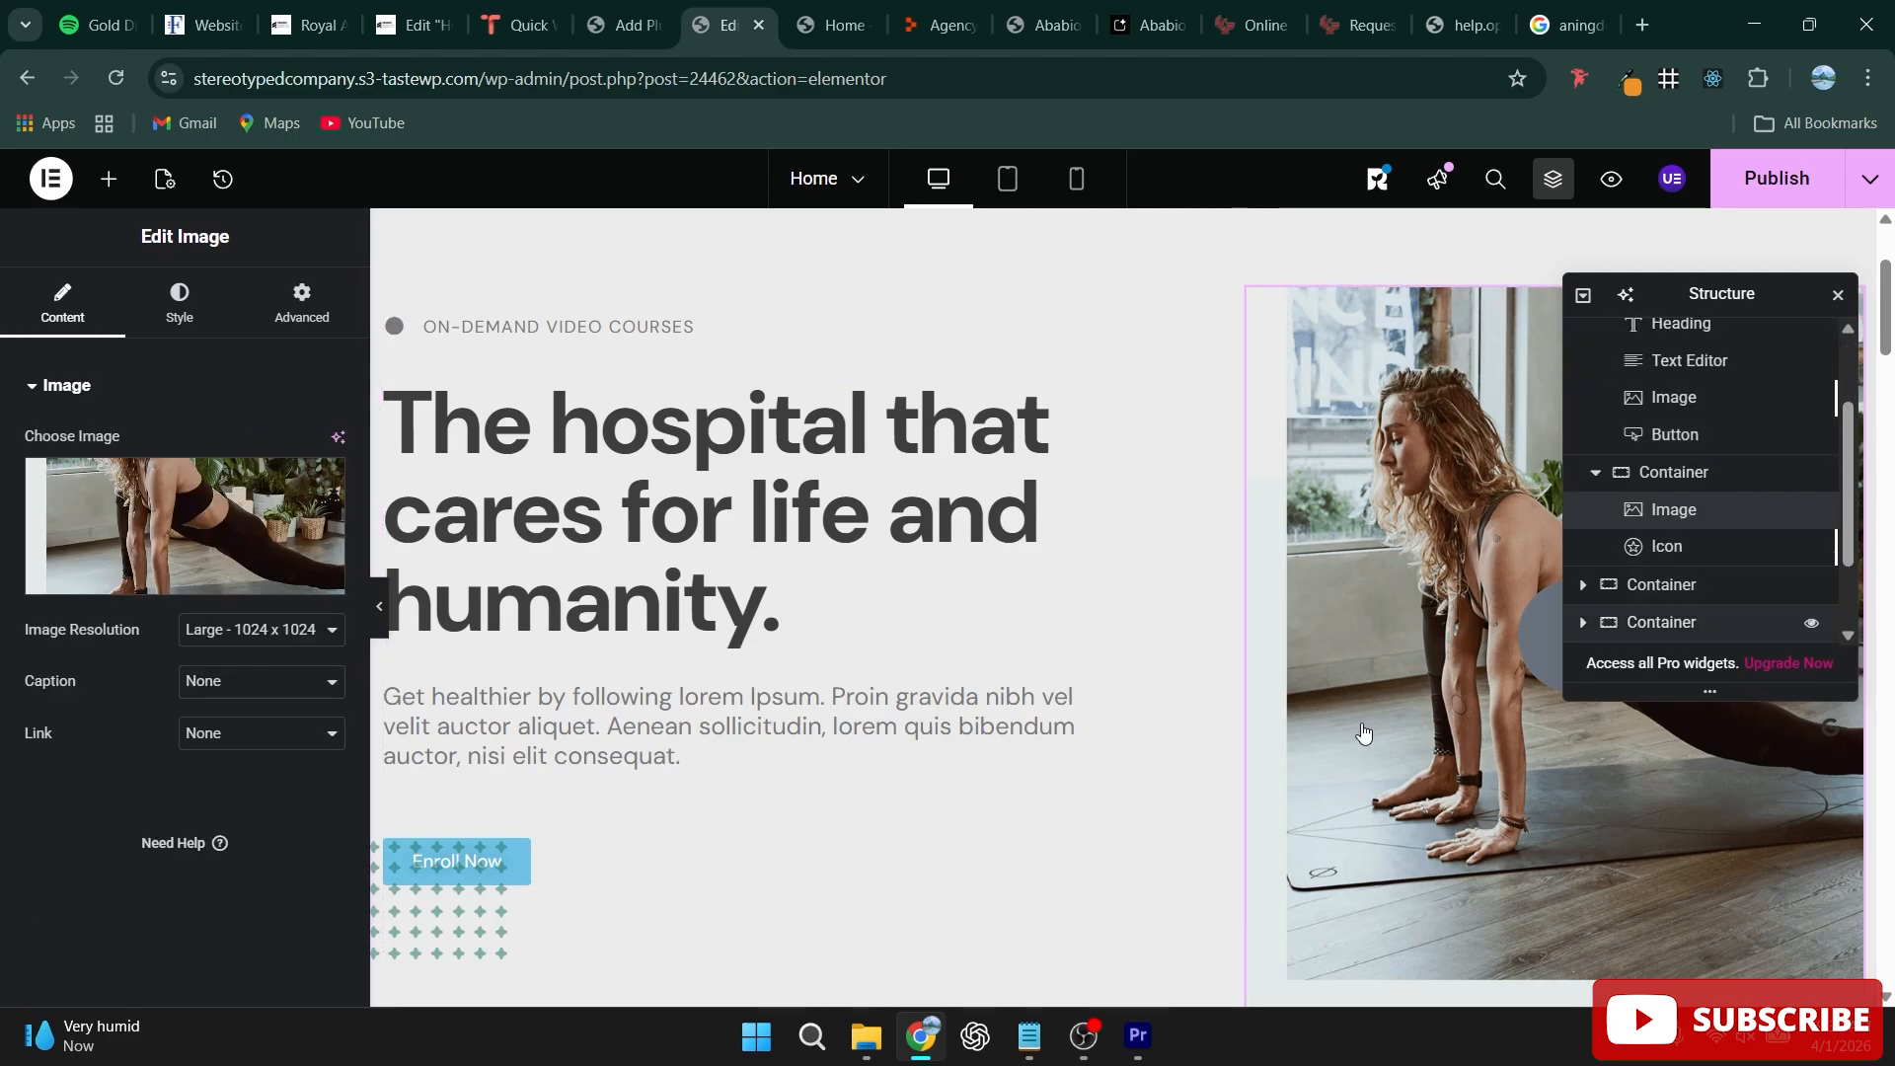
left_click(138, 579)
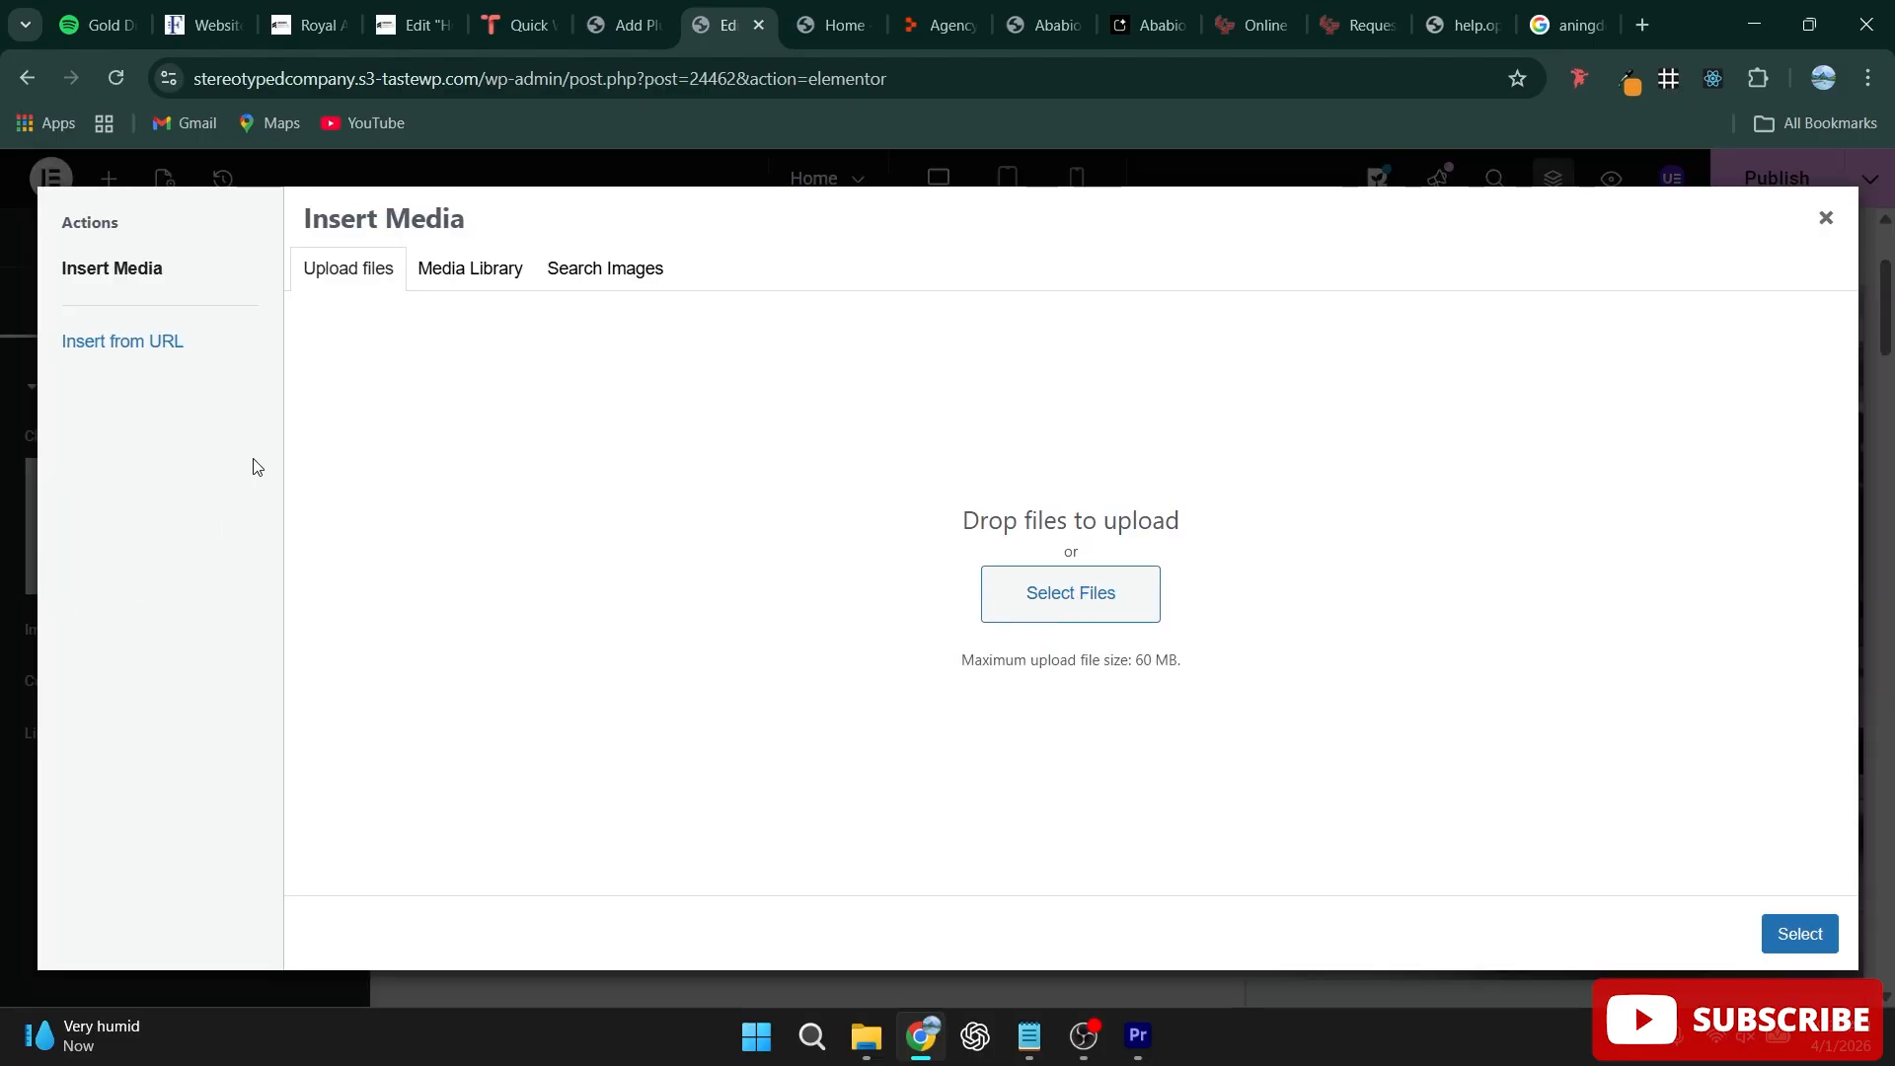
left_click(481, 262)
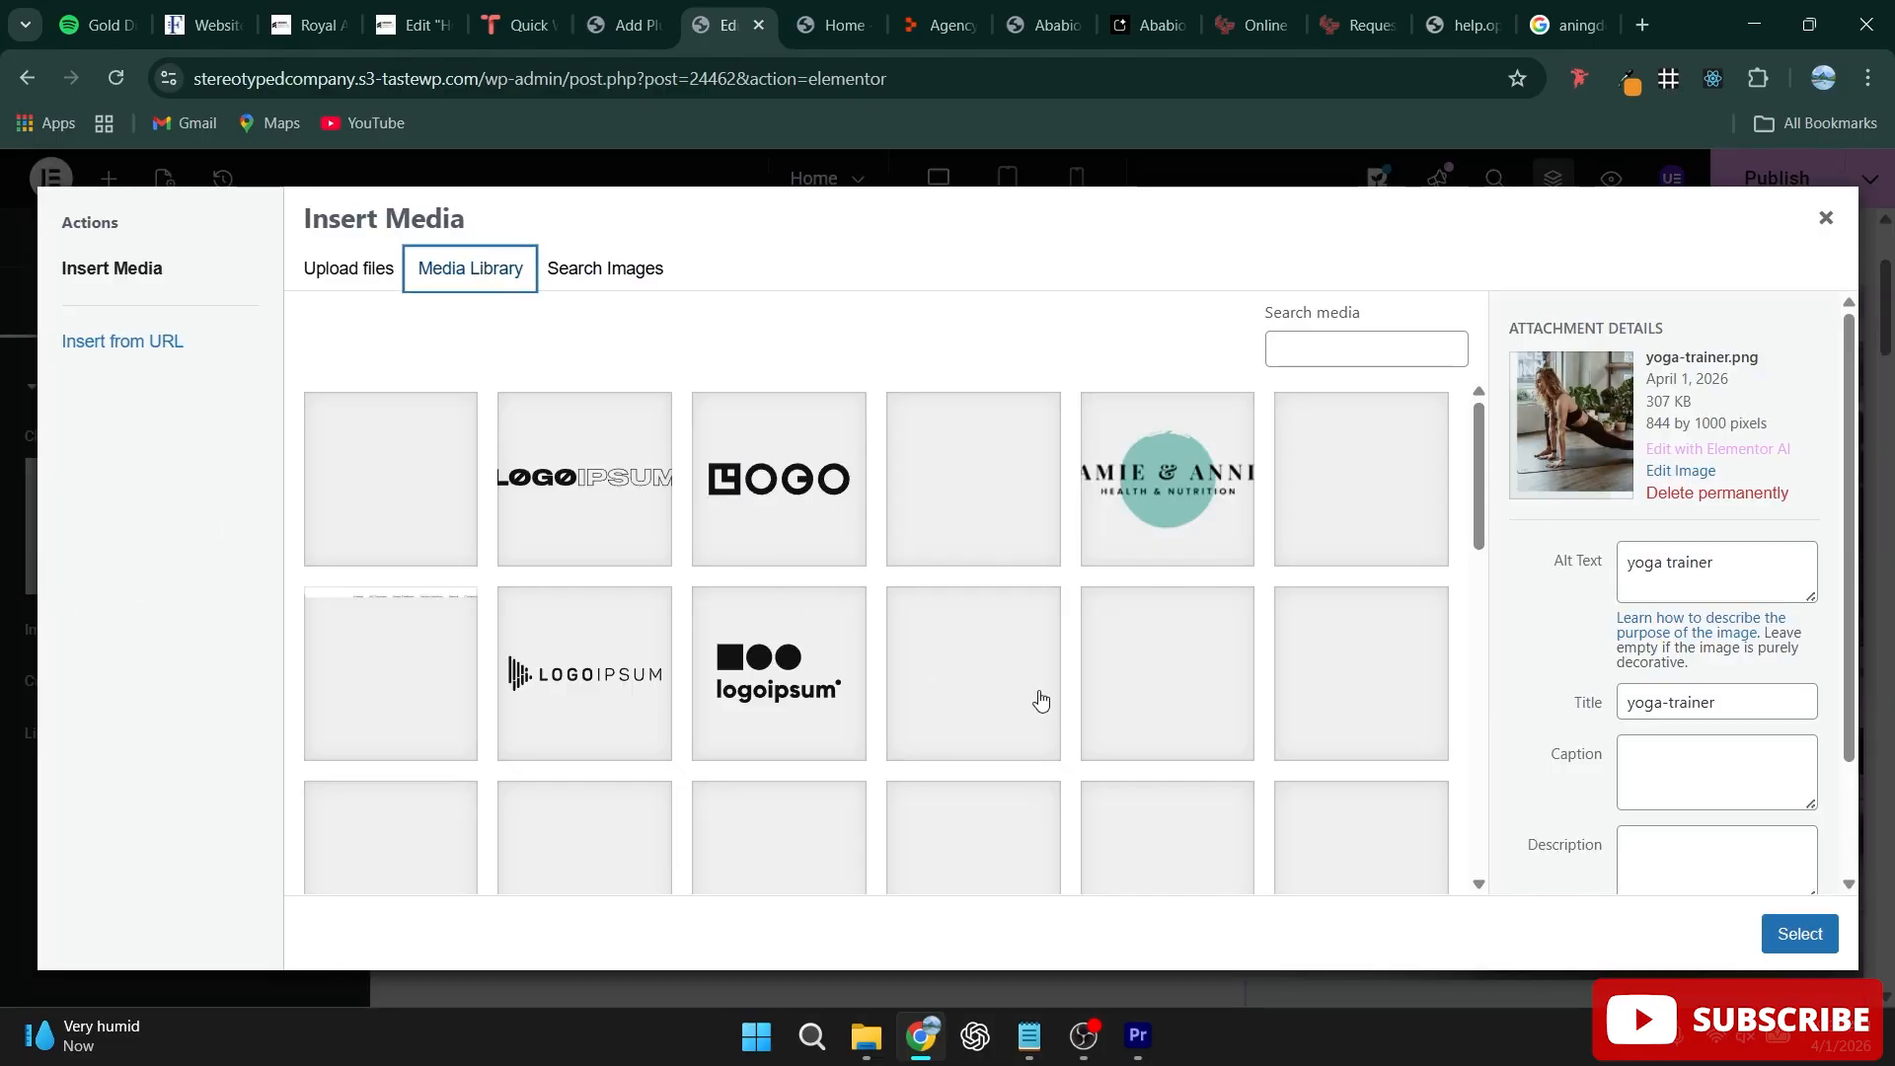
scroll(1007, 719, "down", 5)
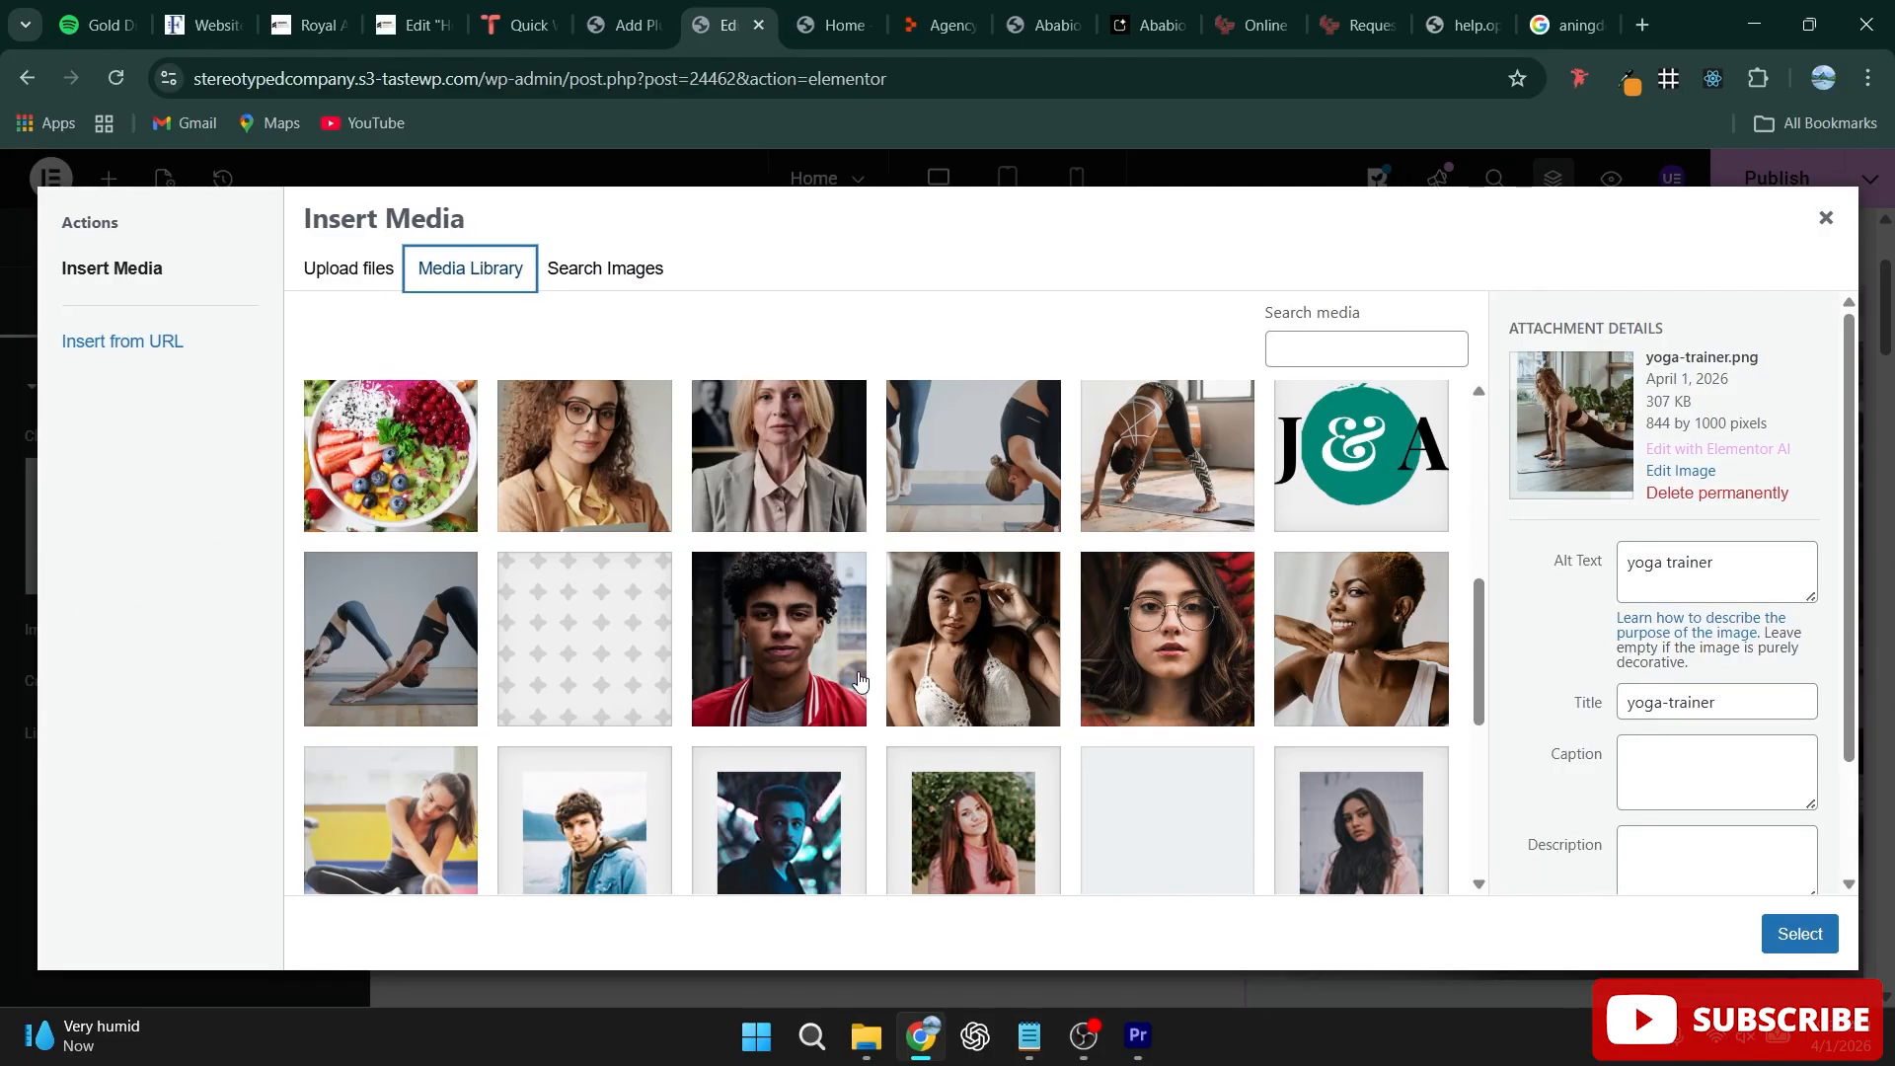
left_click(404, 496)
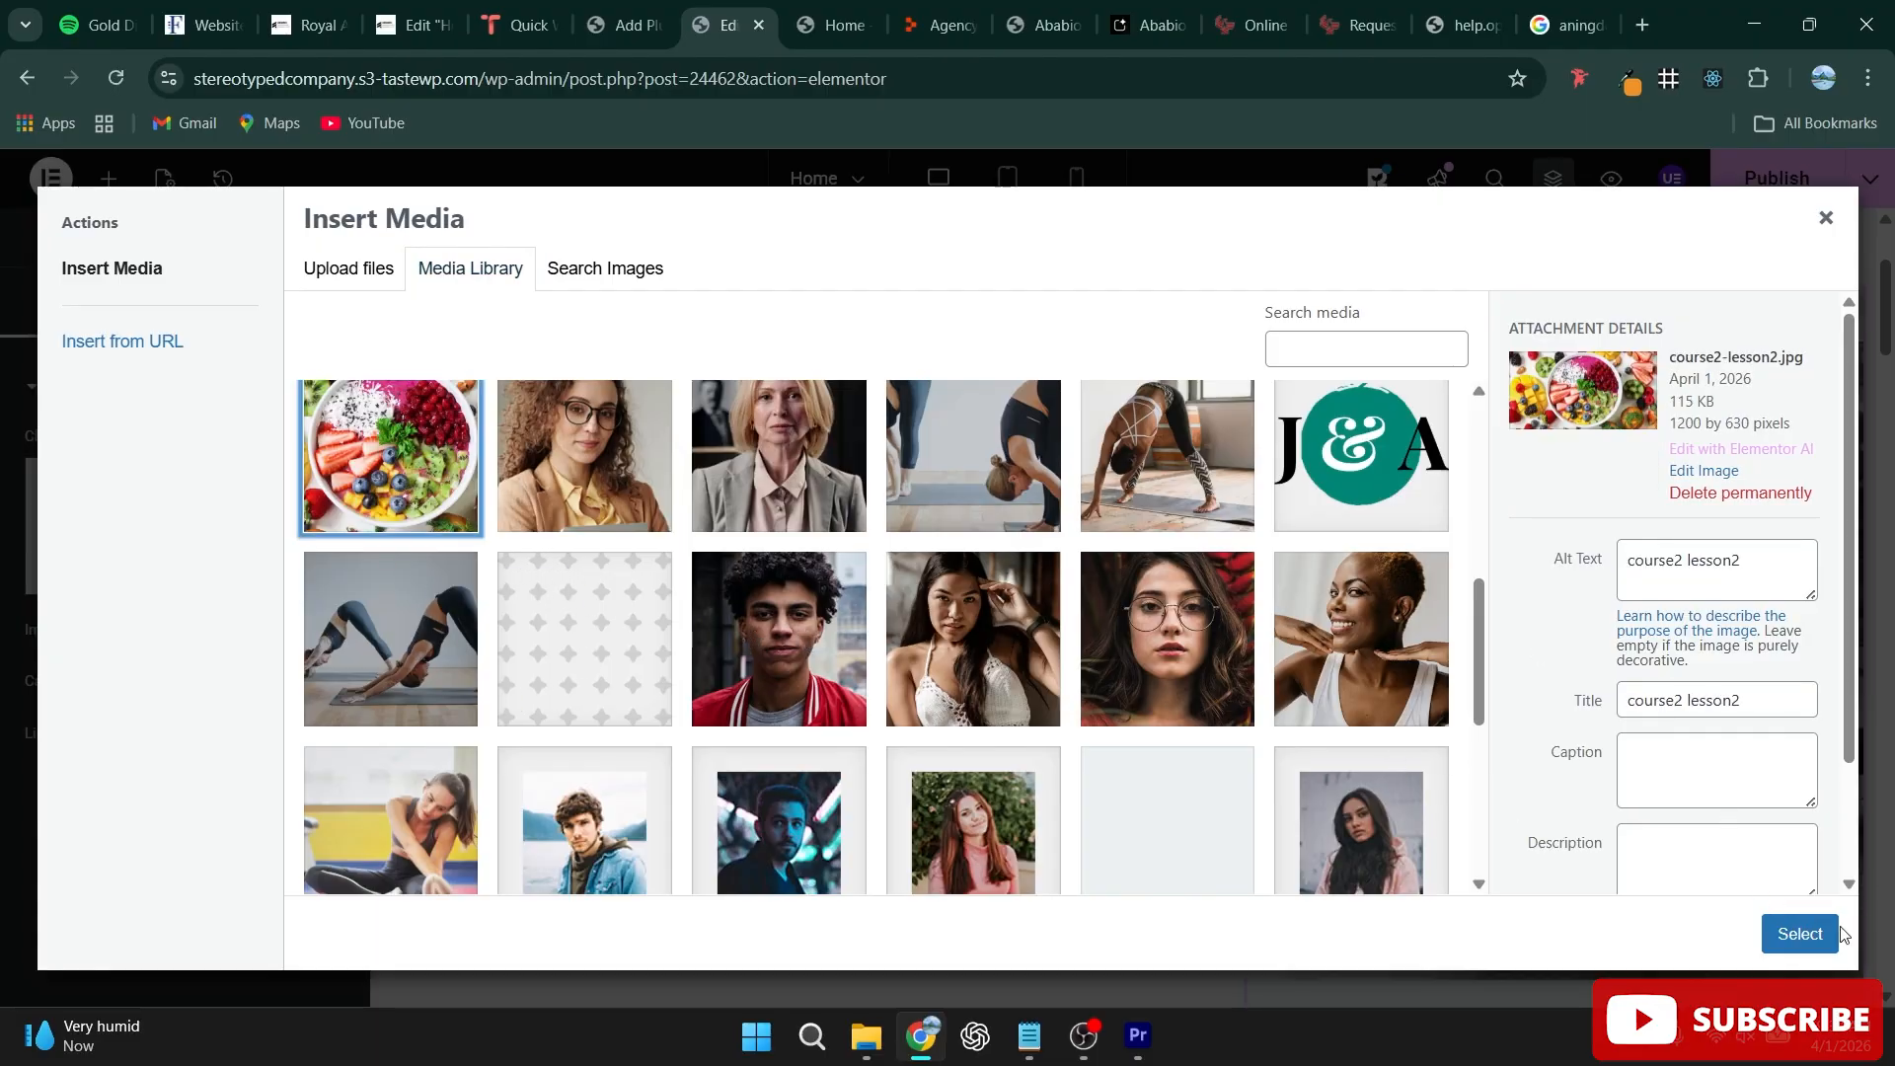
left_click(343, 266)
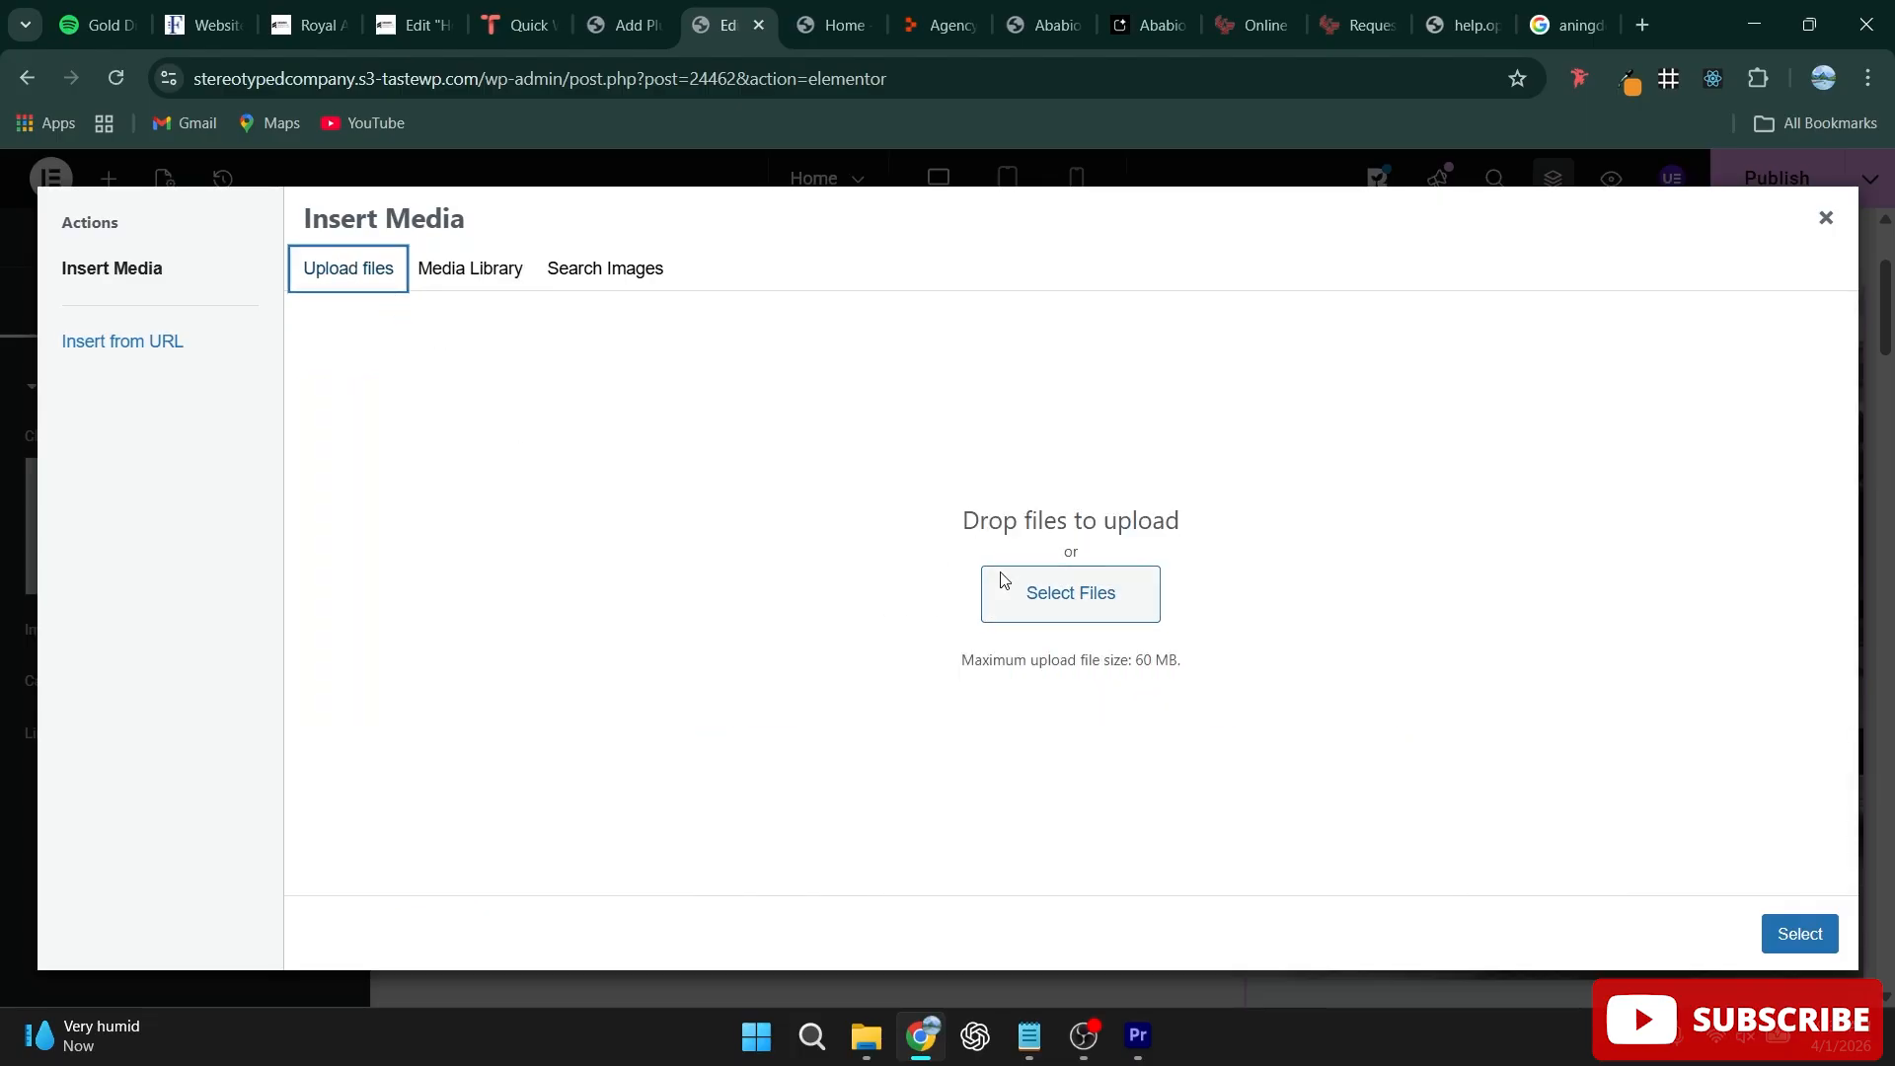
left_click(528, 278)
scroll(992, 682, "down", 5)
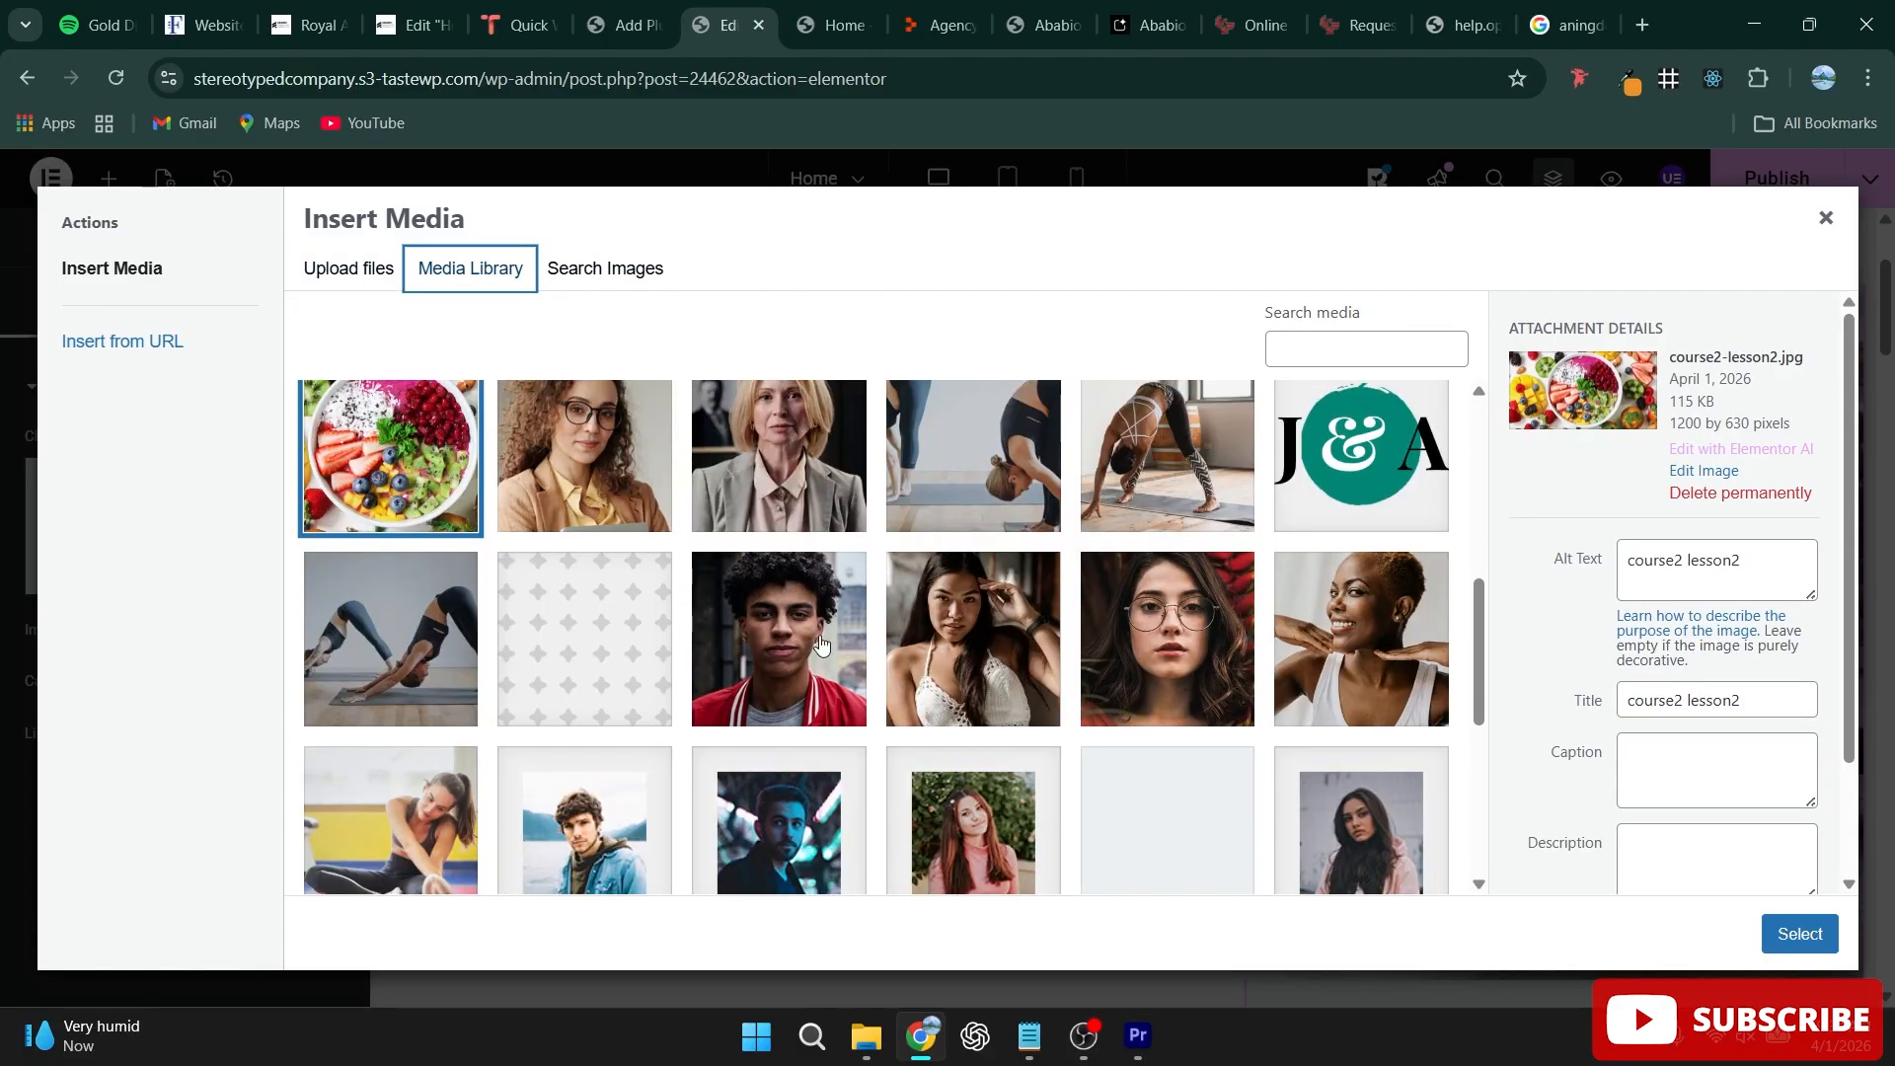
left_click(820, 644)
left_click(481, 451)
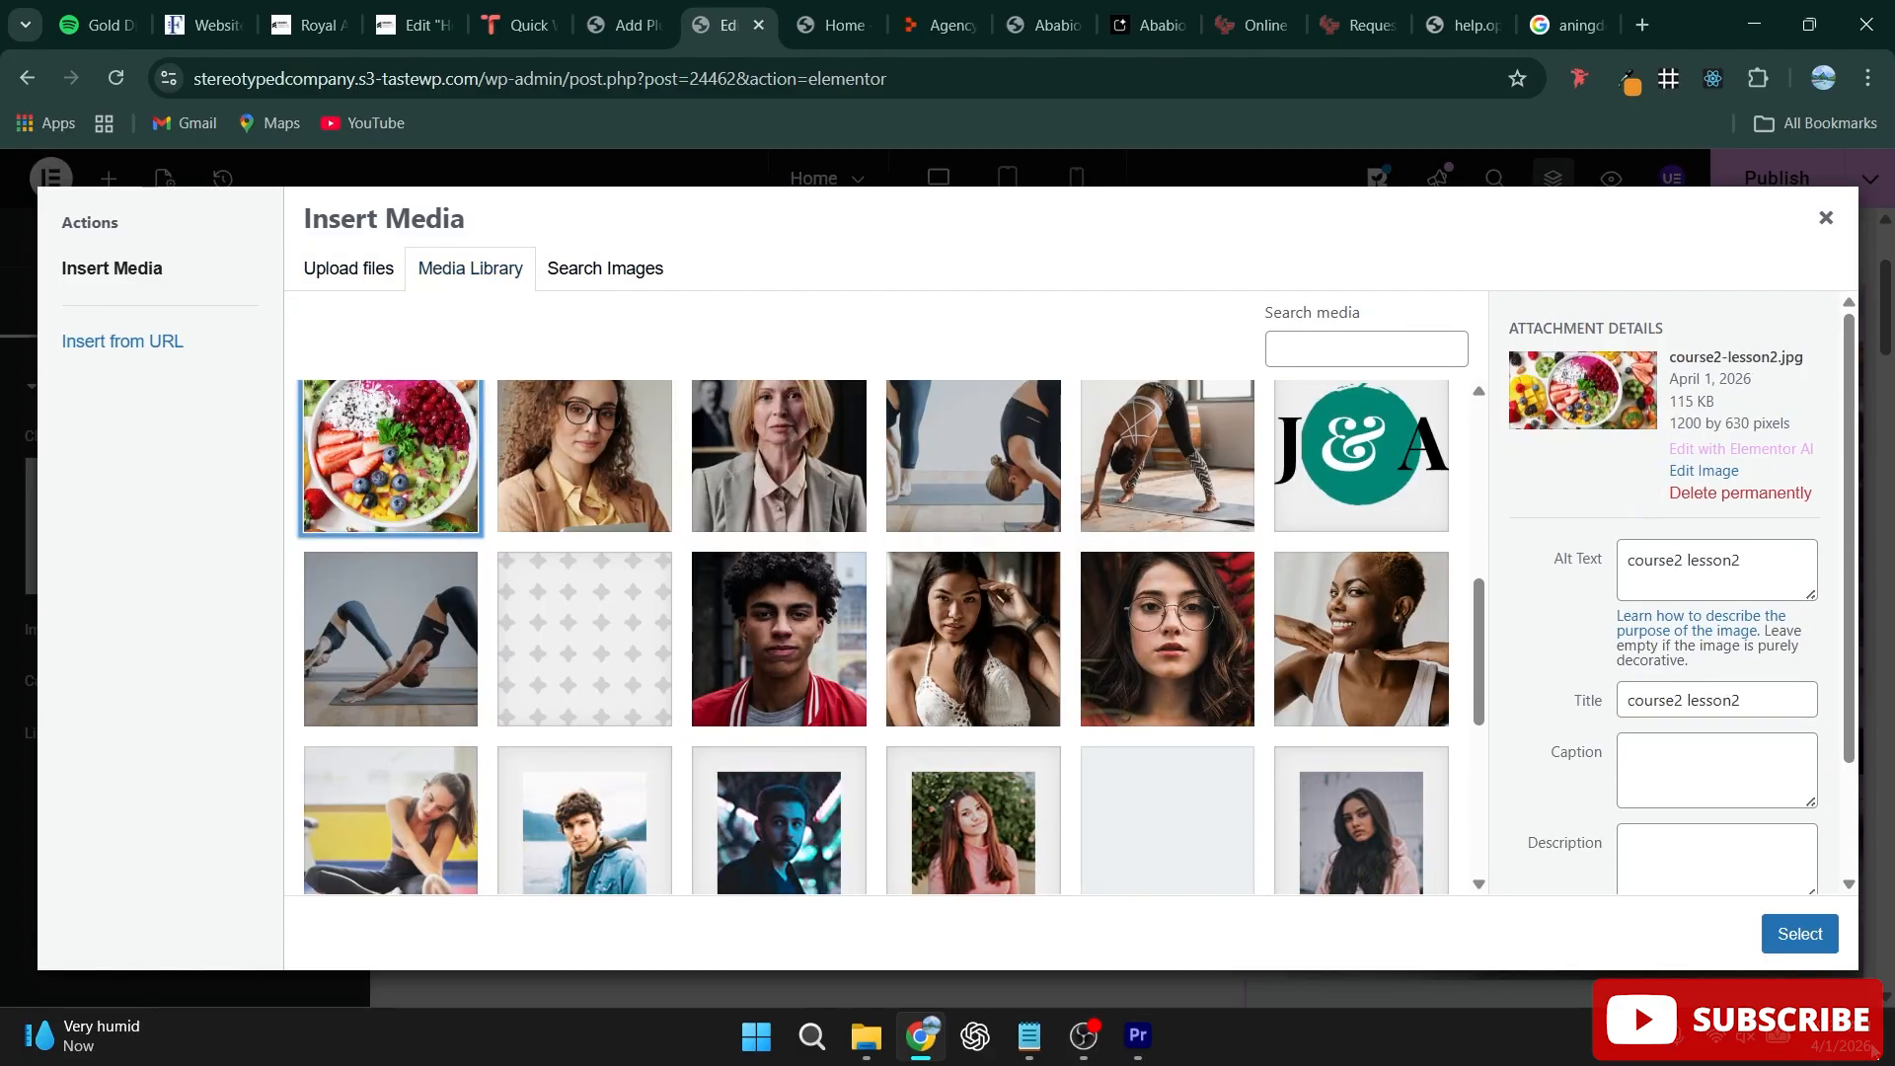
left_click(1808, 940)
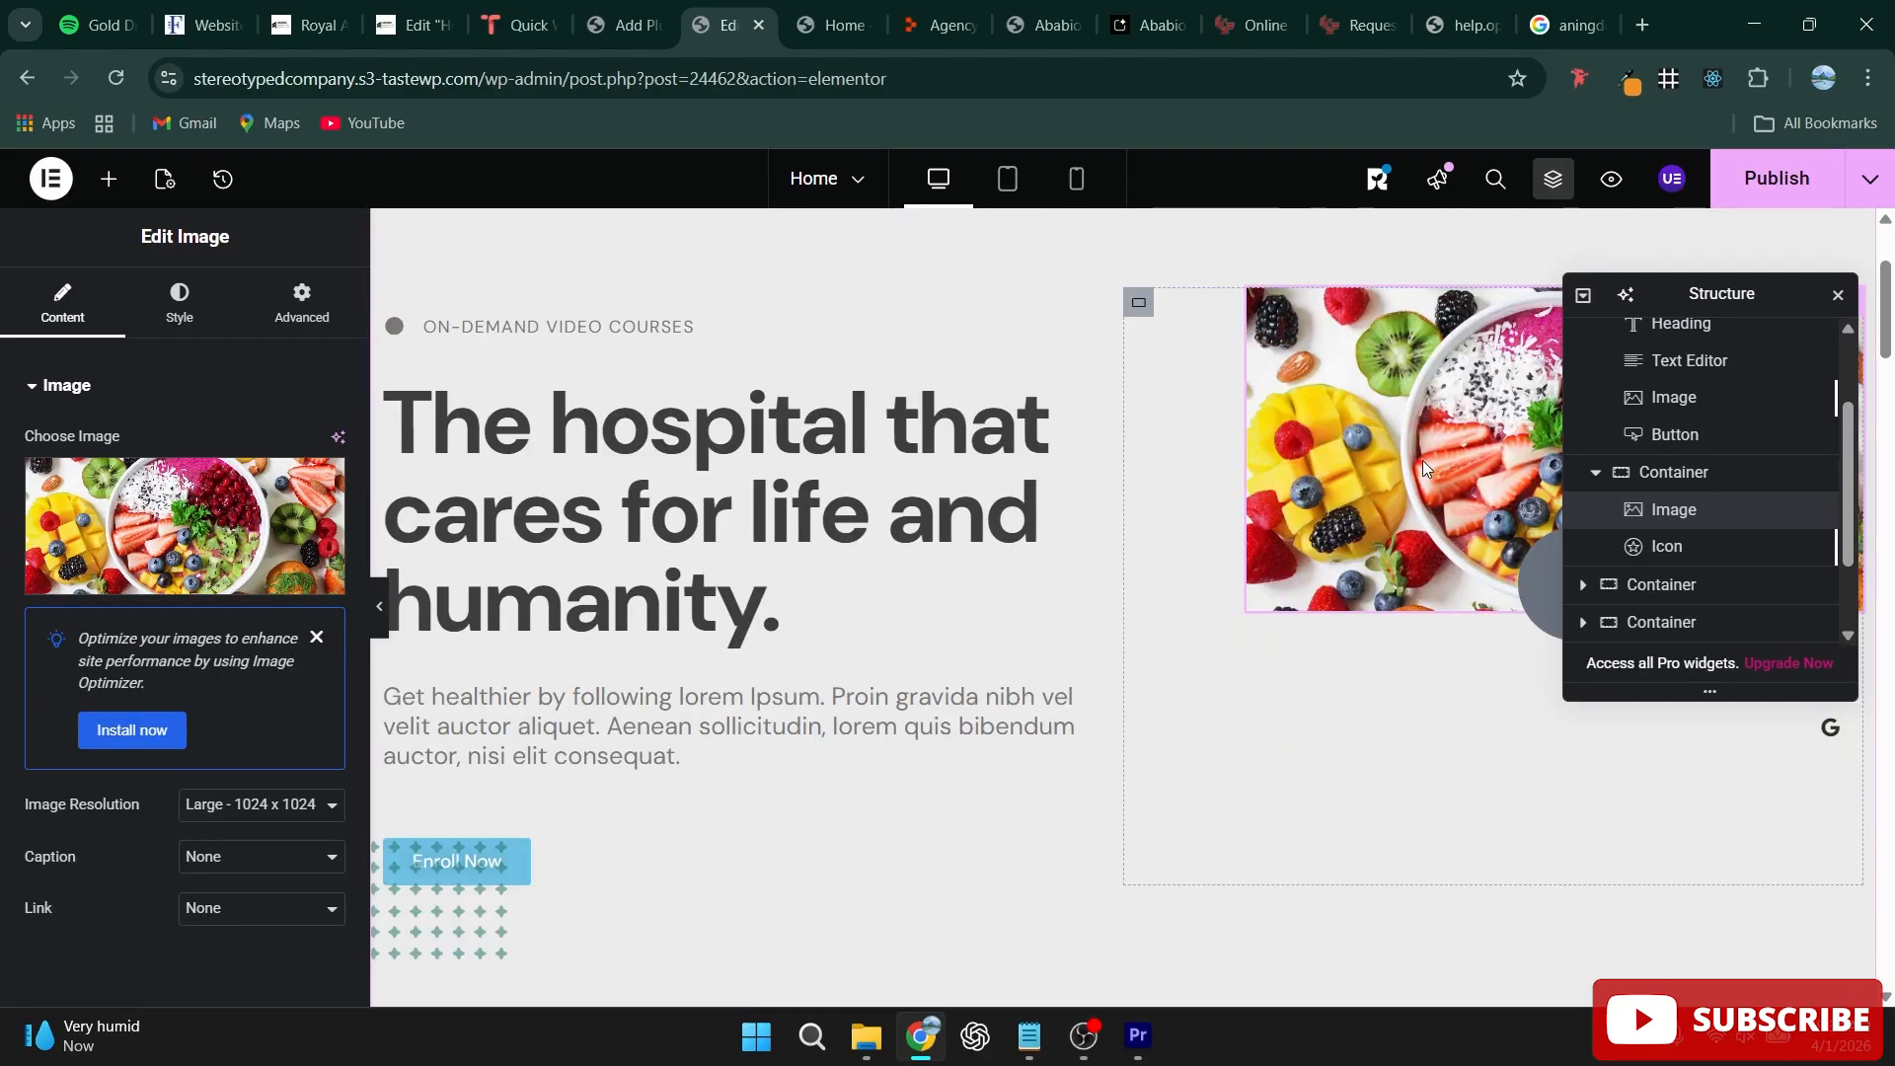
Step: Show the style settings of the hero's fruit bowl image and move the Structure panel clear of the image
left_click(188, 302)
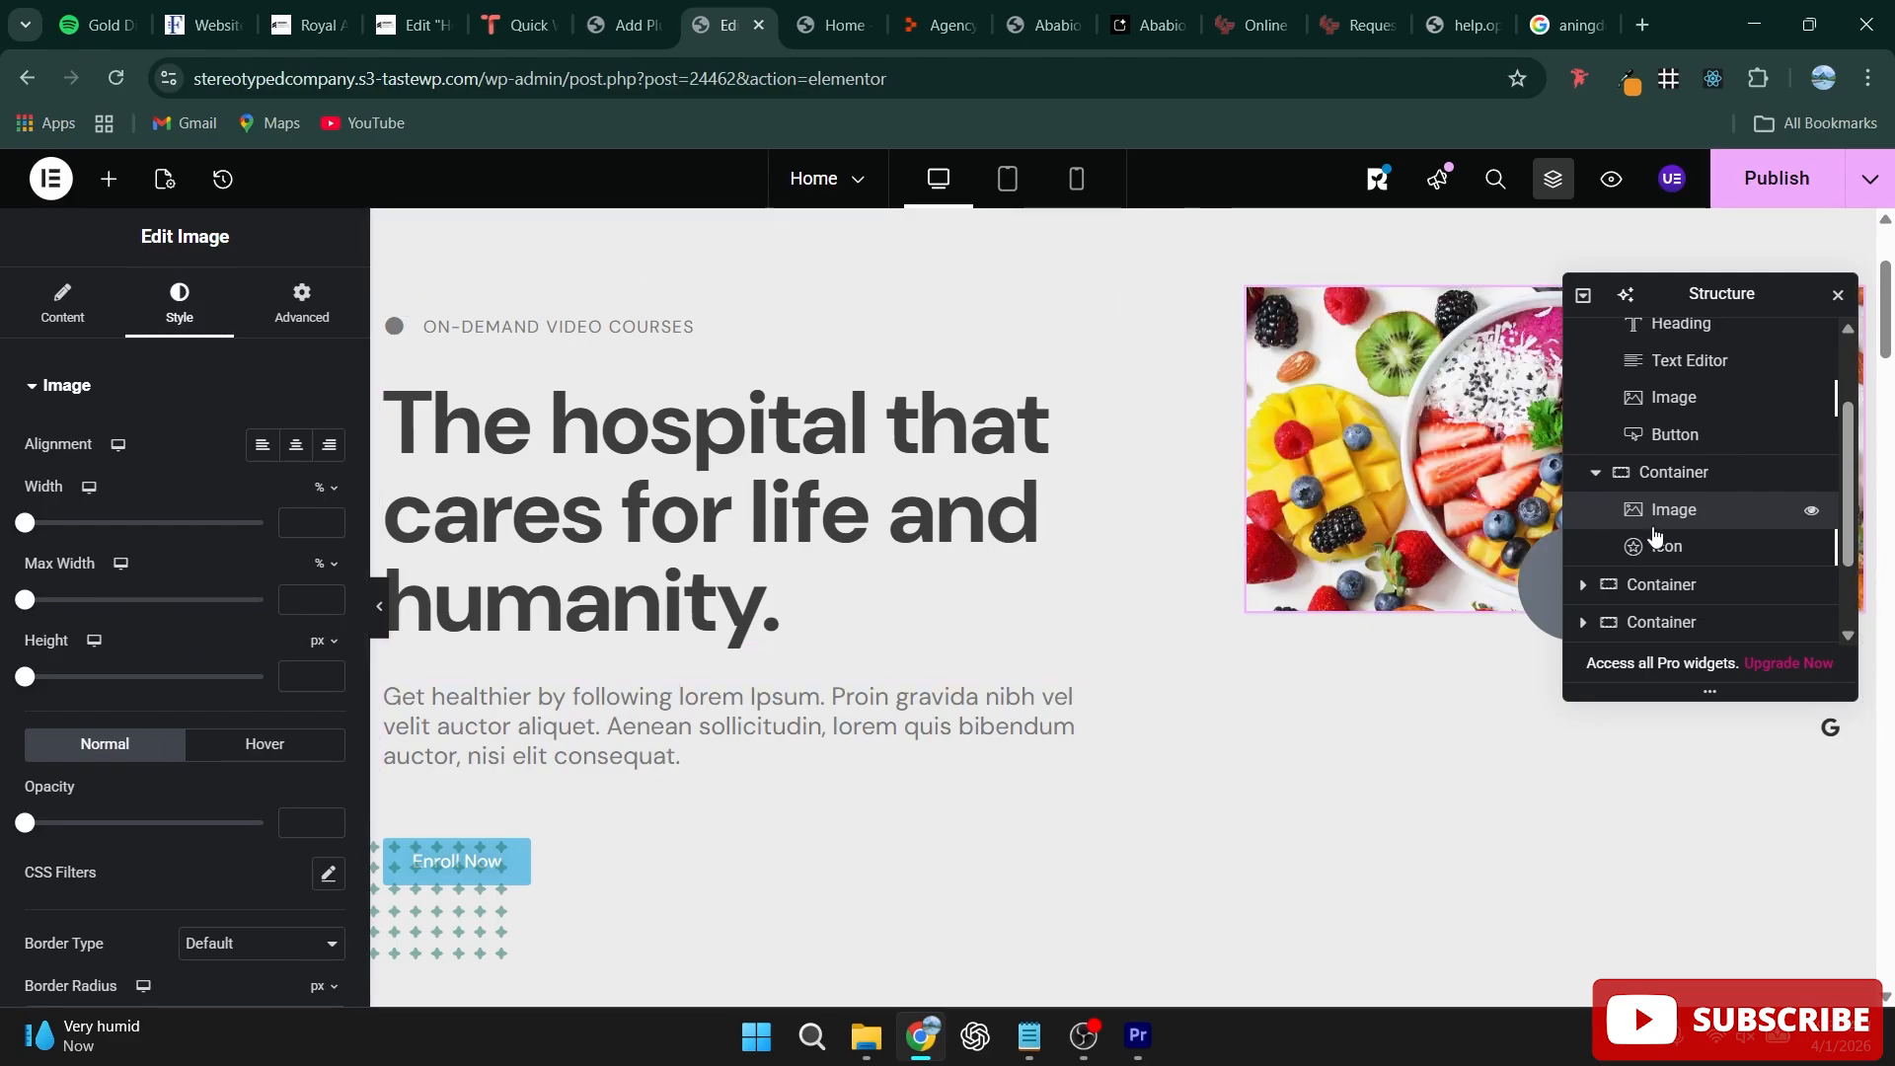
scroll(1318, 495, "down", 3)
scroll(1319, 496, "up", 2)
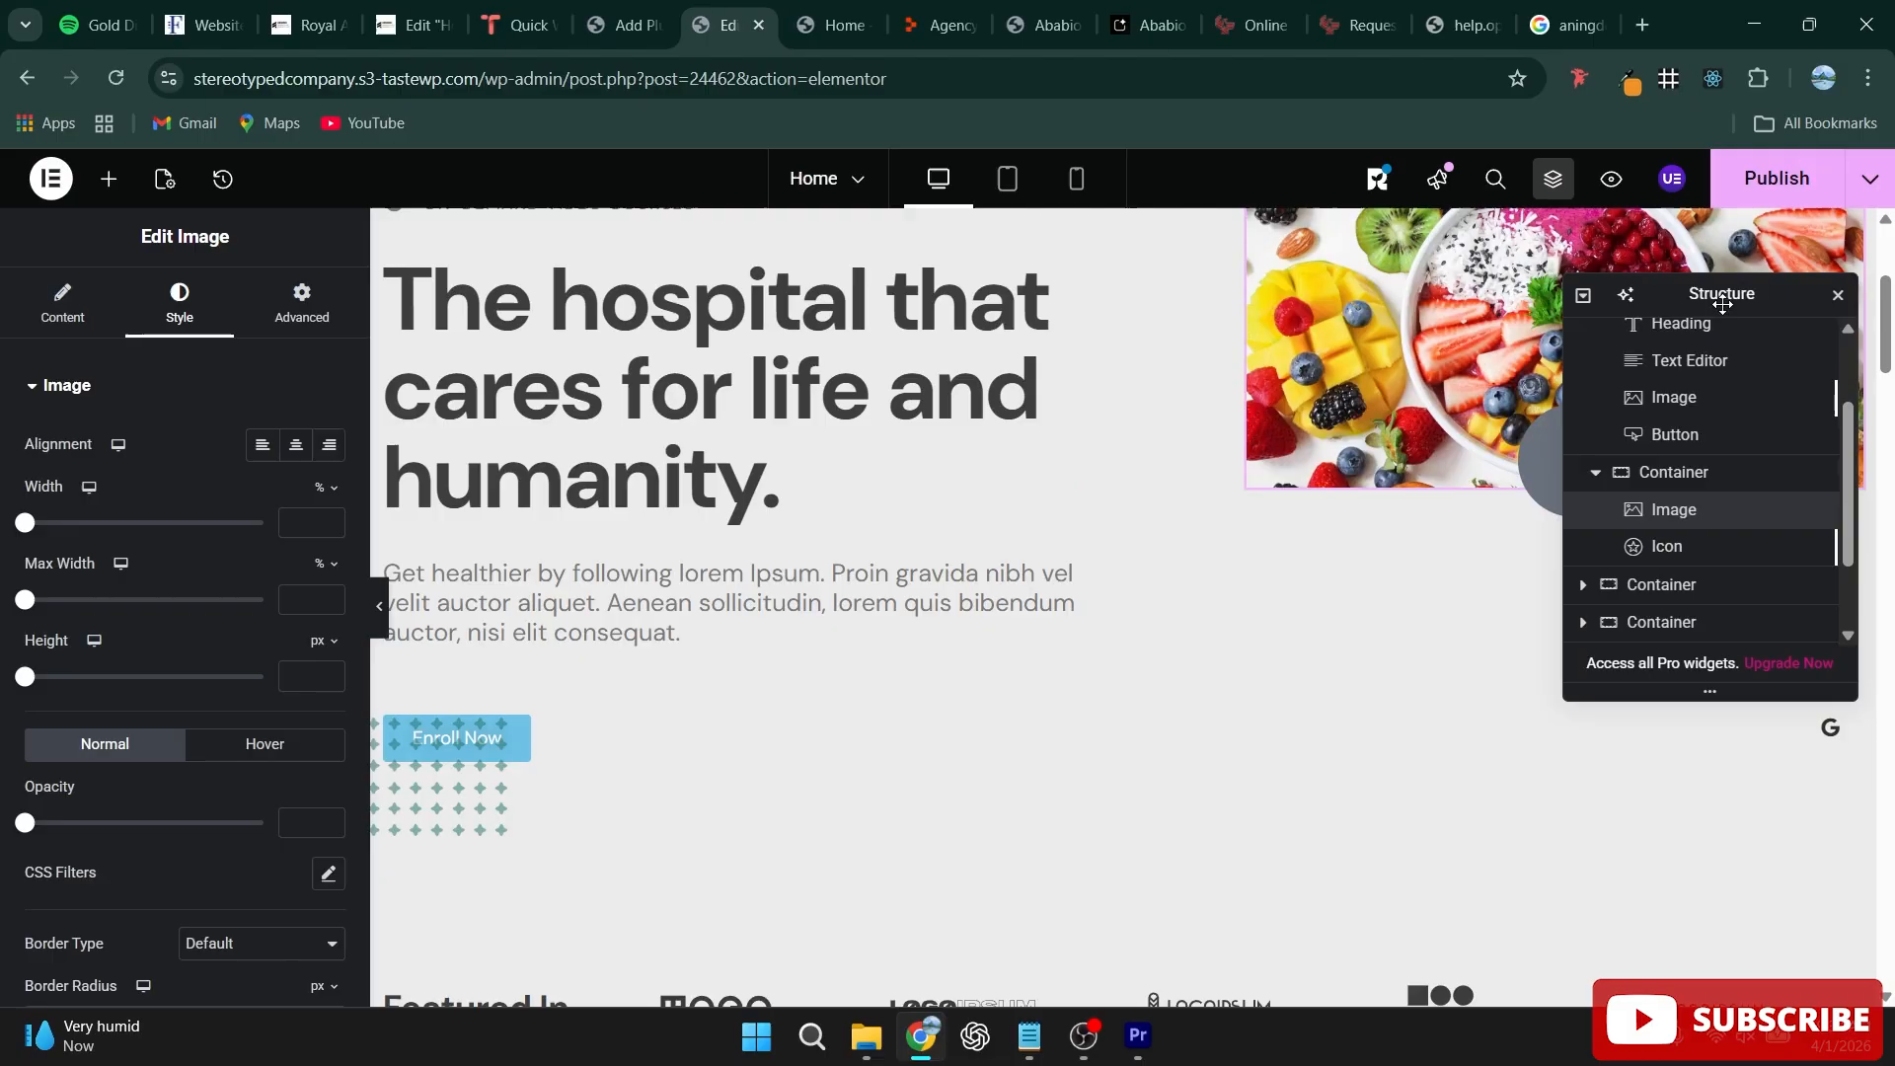
left_click_drag(1722, 304, 884, 596)
scroll(1632, 506, "up", 2)
Step: Add a box shadow to the fruit bowl image and lower the opacity of the shadow's black colour
scroll(182, 696, "down", 3)
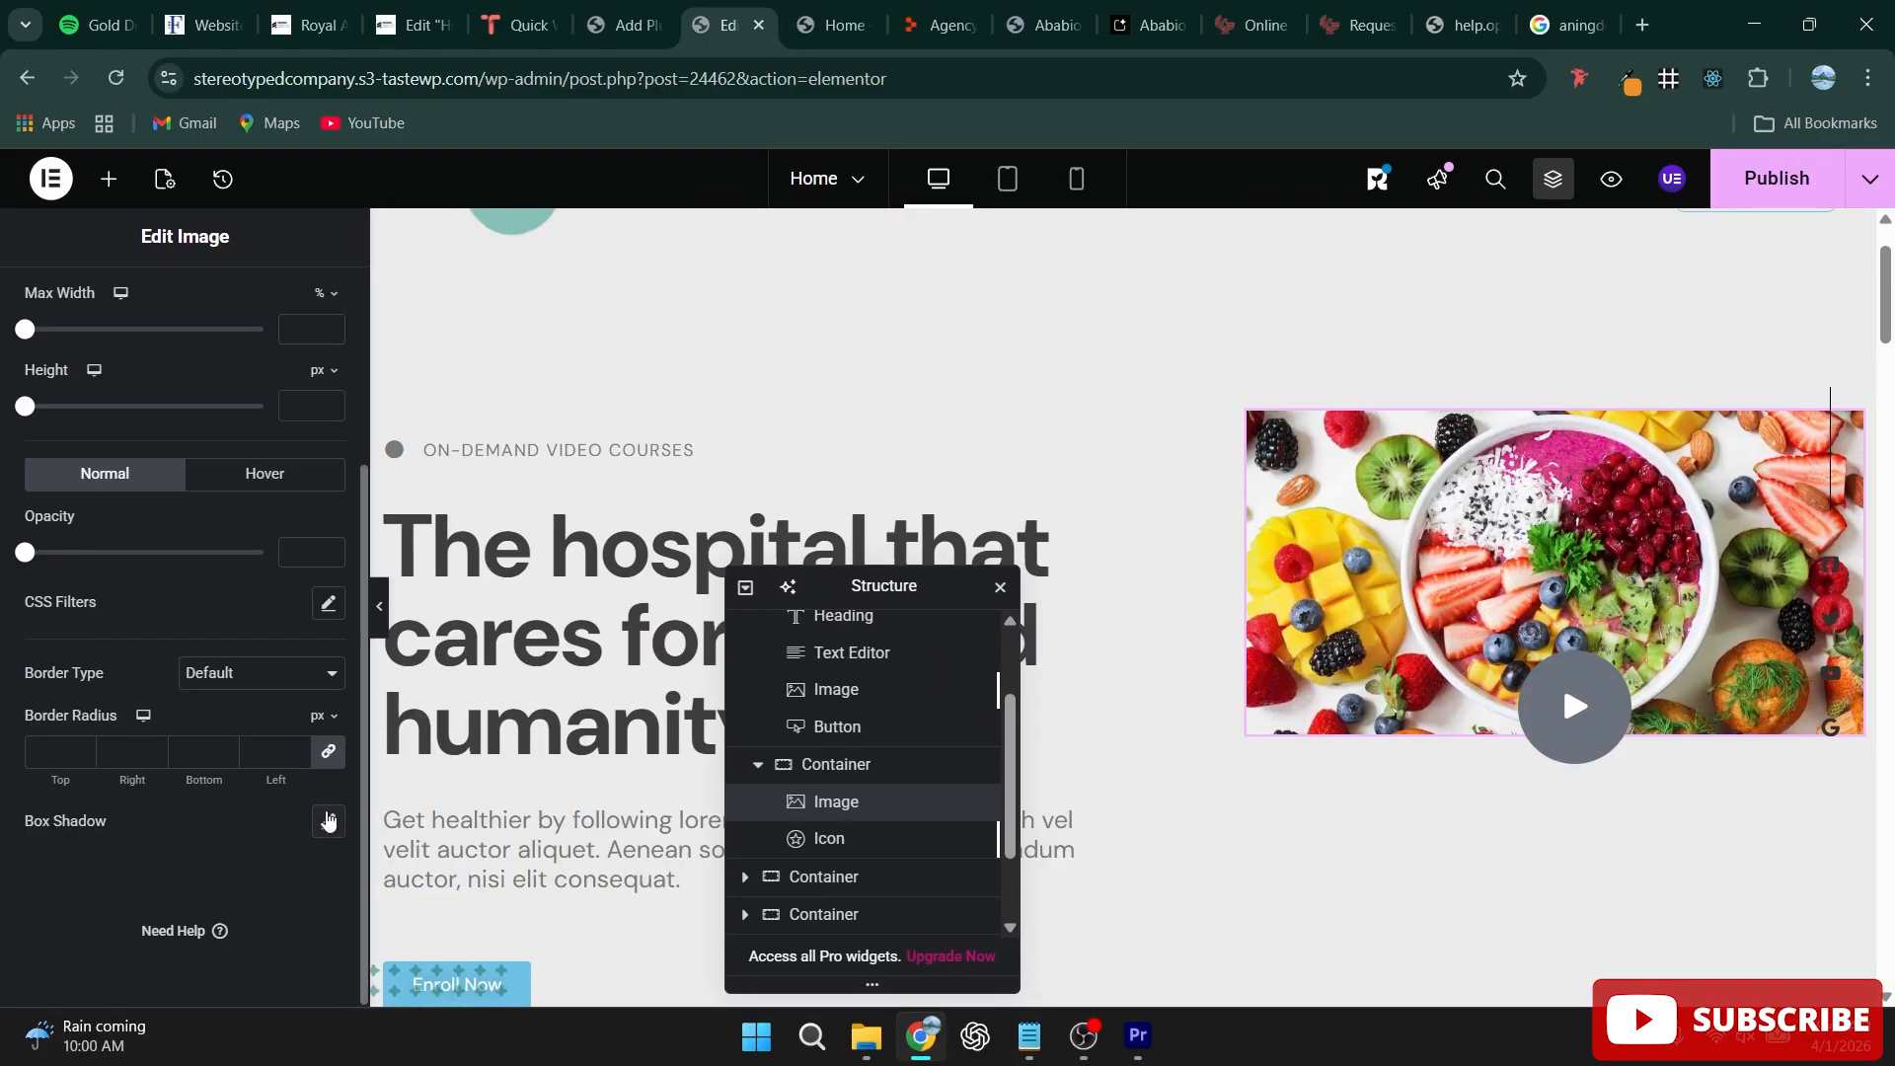
scroll(297, 739, "up", 3)
scroll(270, 845, "down", 3)
left_click(328, 820)
scroll(328, 750, "down", 2)
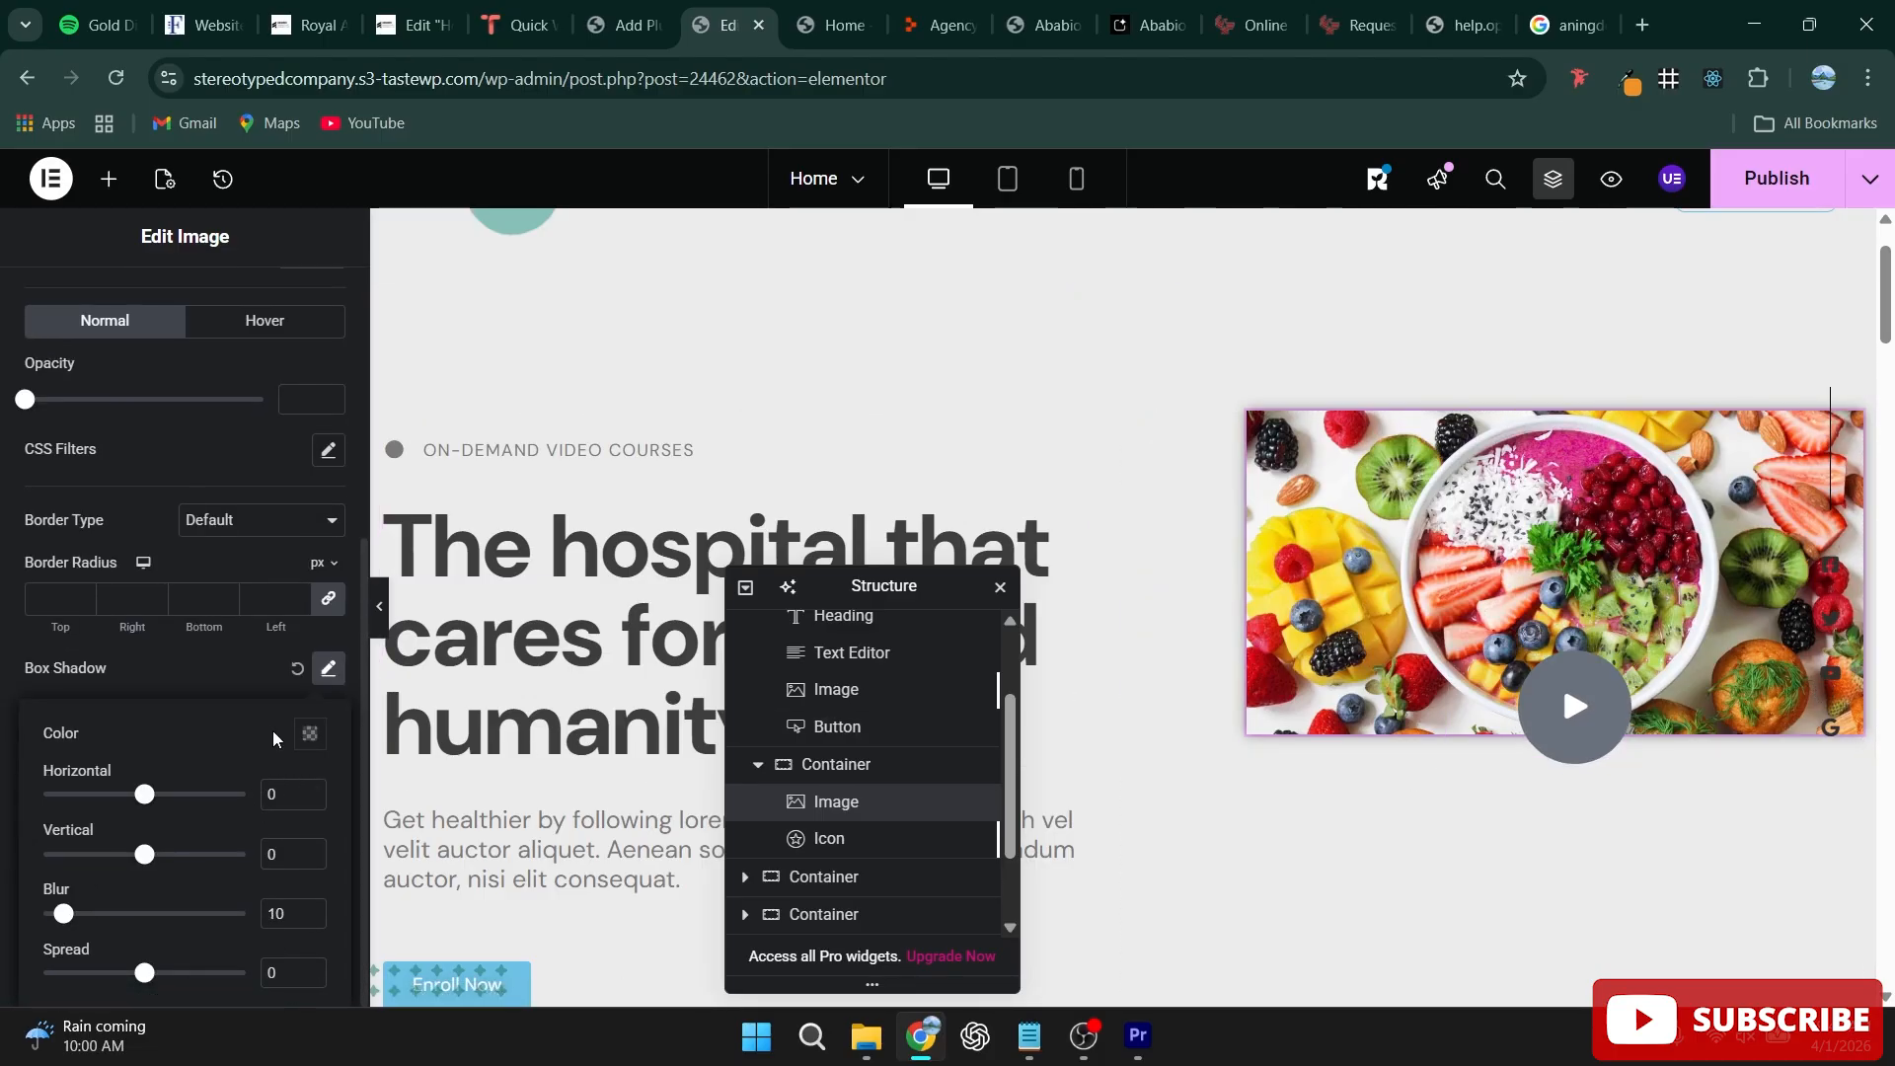
left_click(308, 741)
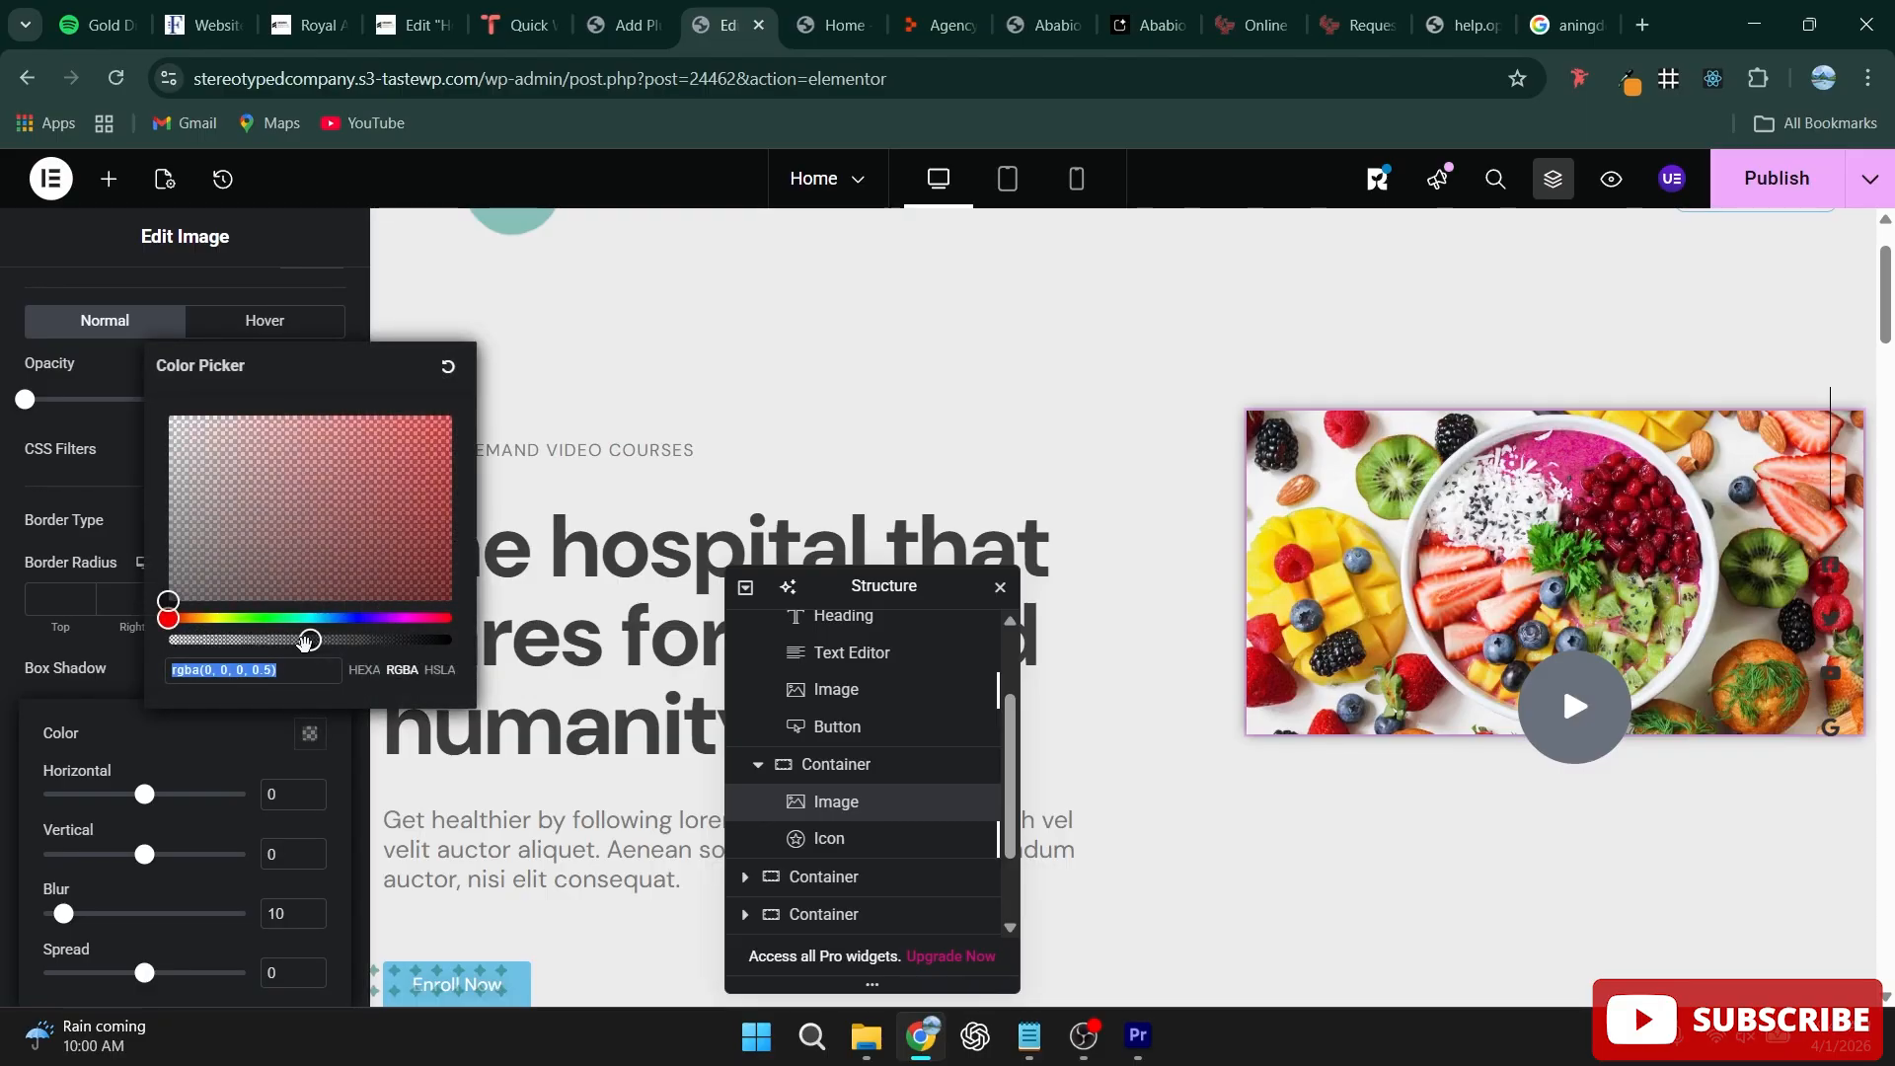
left_click(302, 641)
left_click_drag(287, 643, 253, 645)
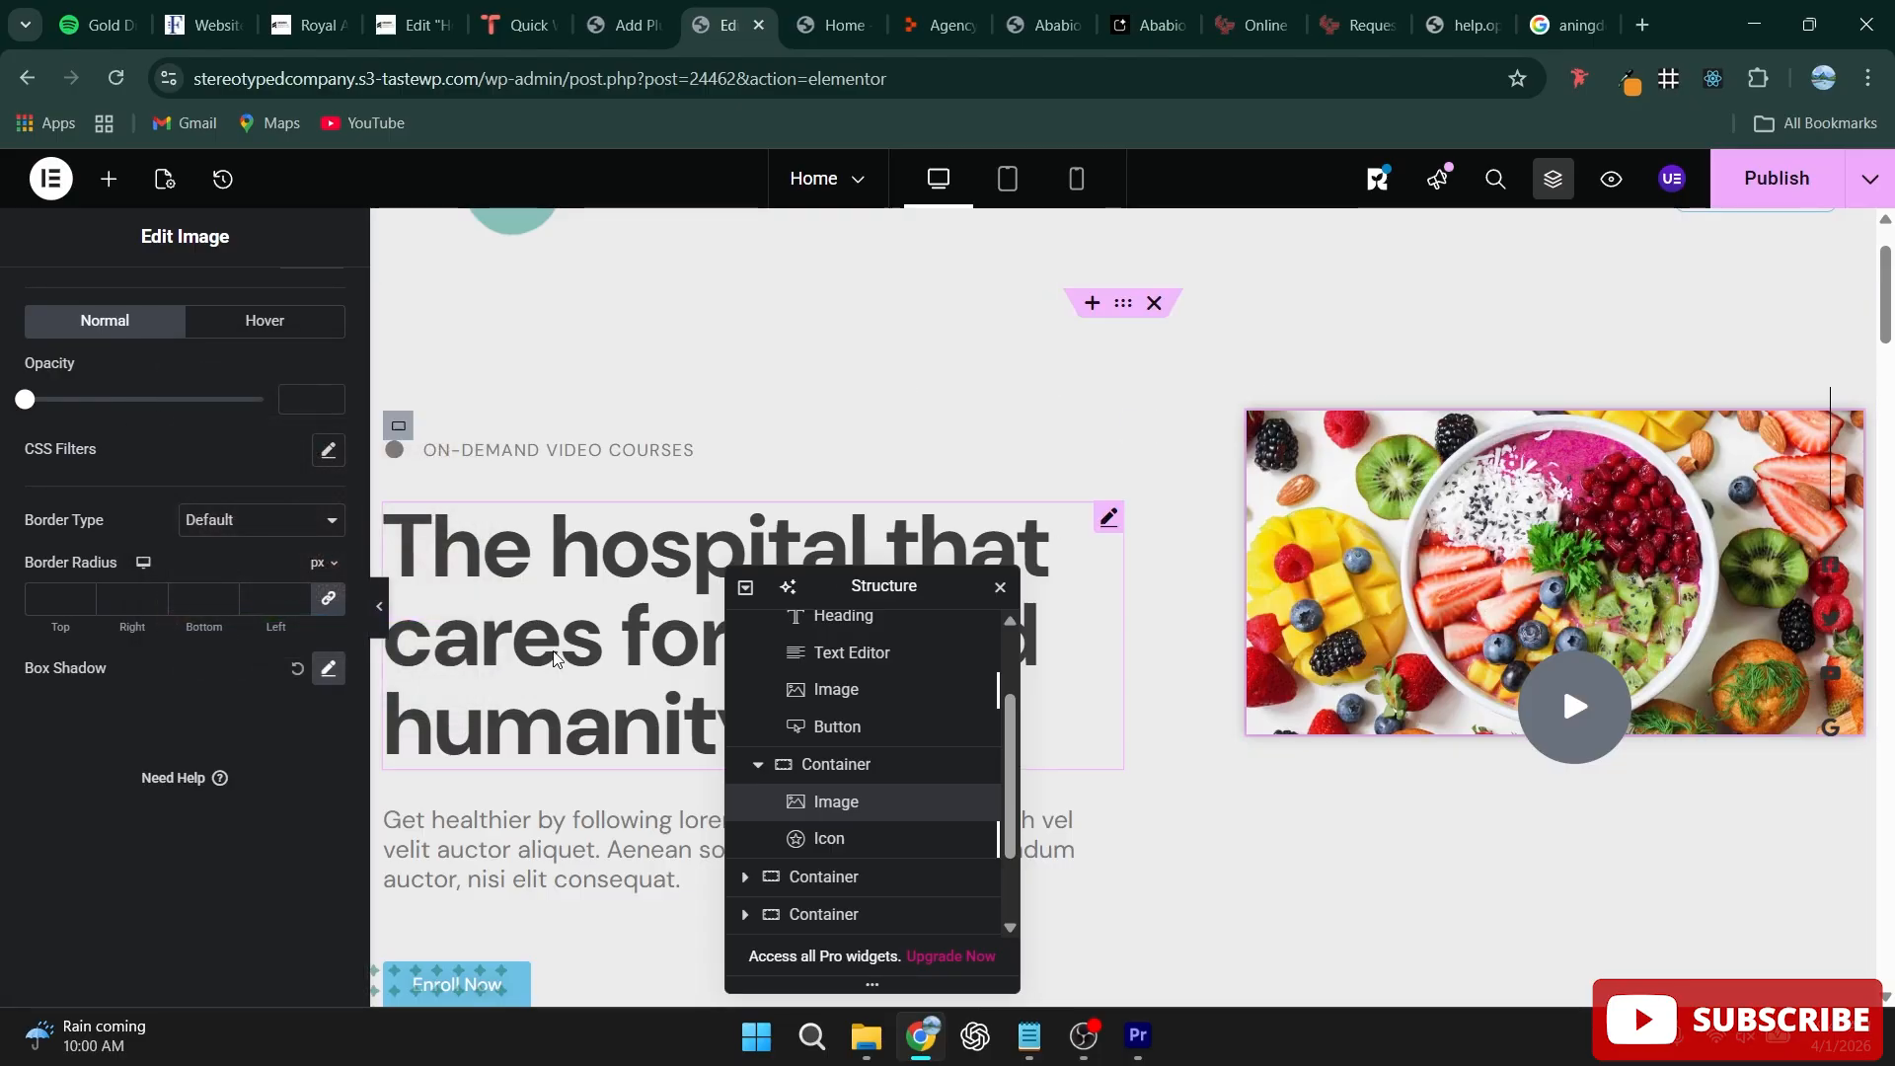
Step: Give the fruit bowl image a solid border 1 px wide with a 24 px radius on all corners
left_click(294, 518)
left_click(221, 612)
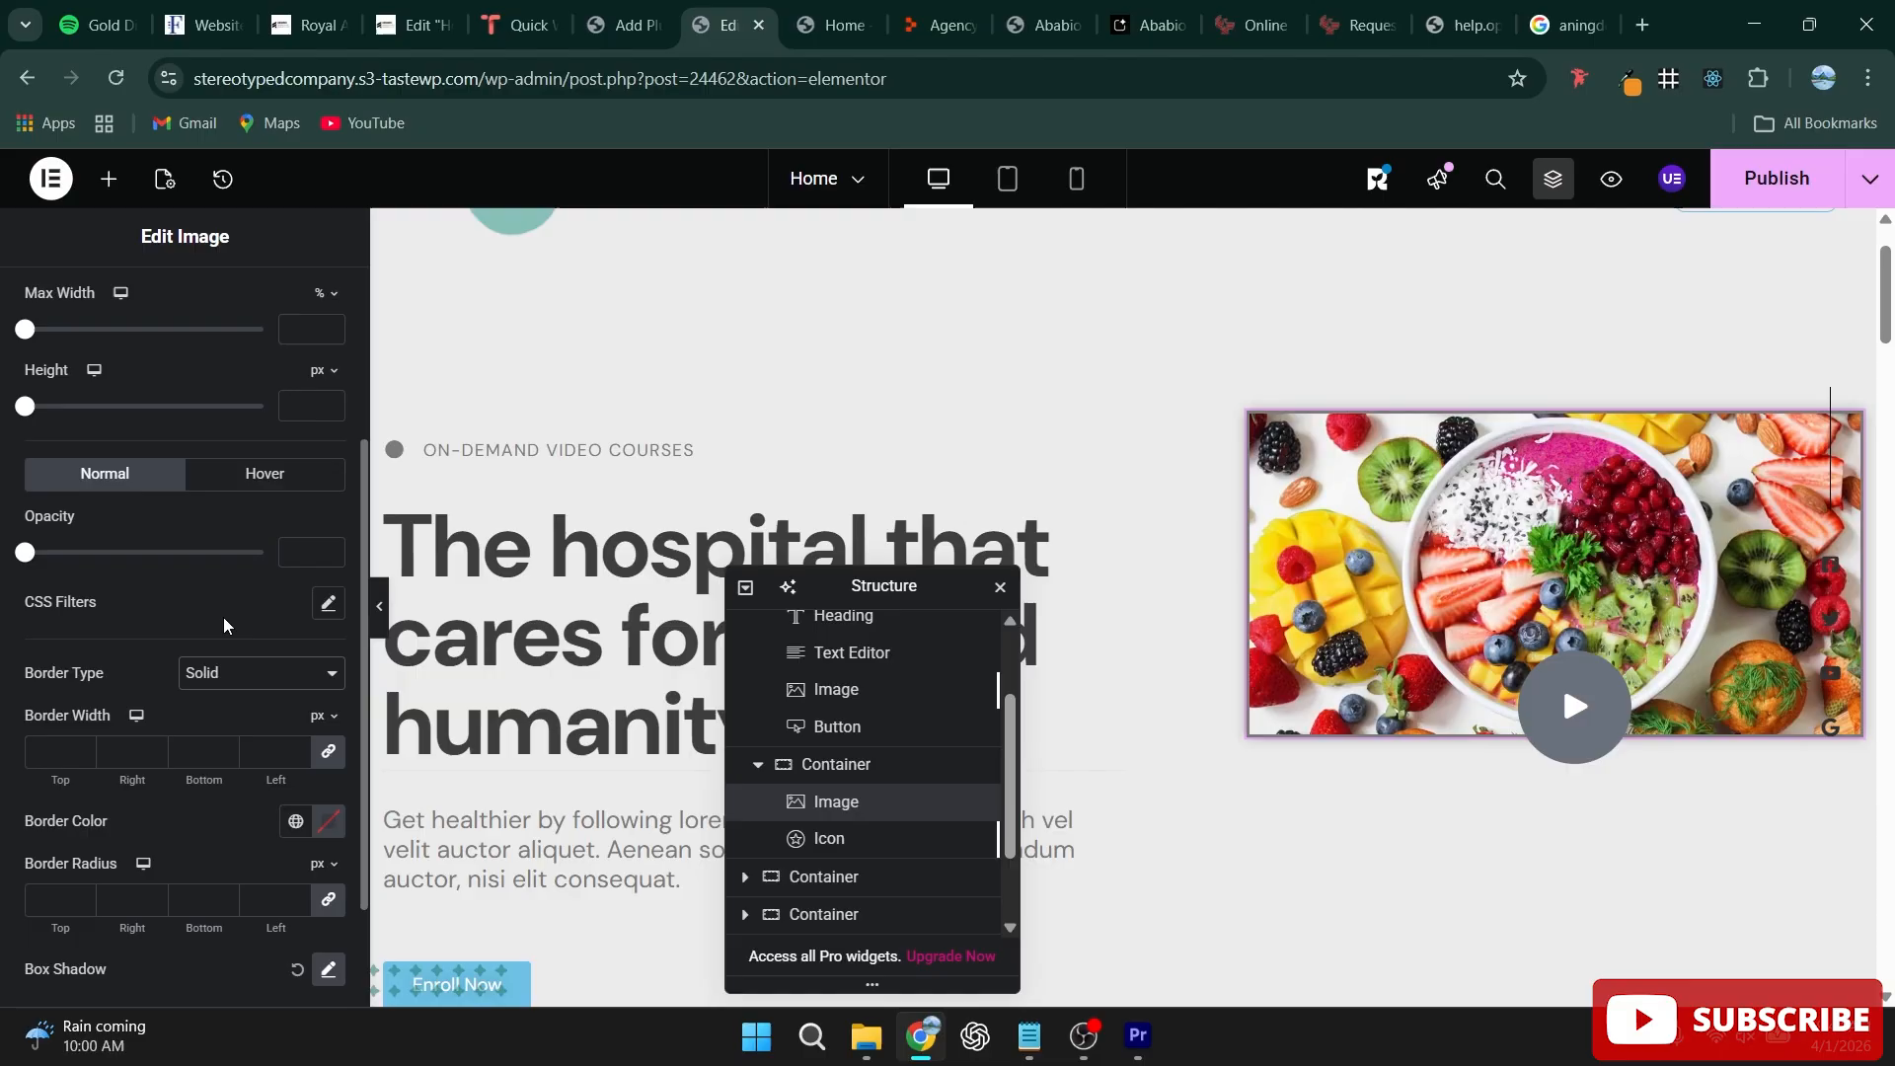
left_click(69, 754)
type("1")
left_click(61, 899)
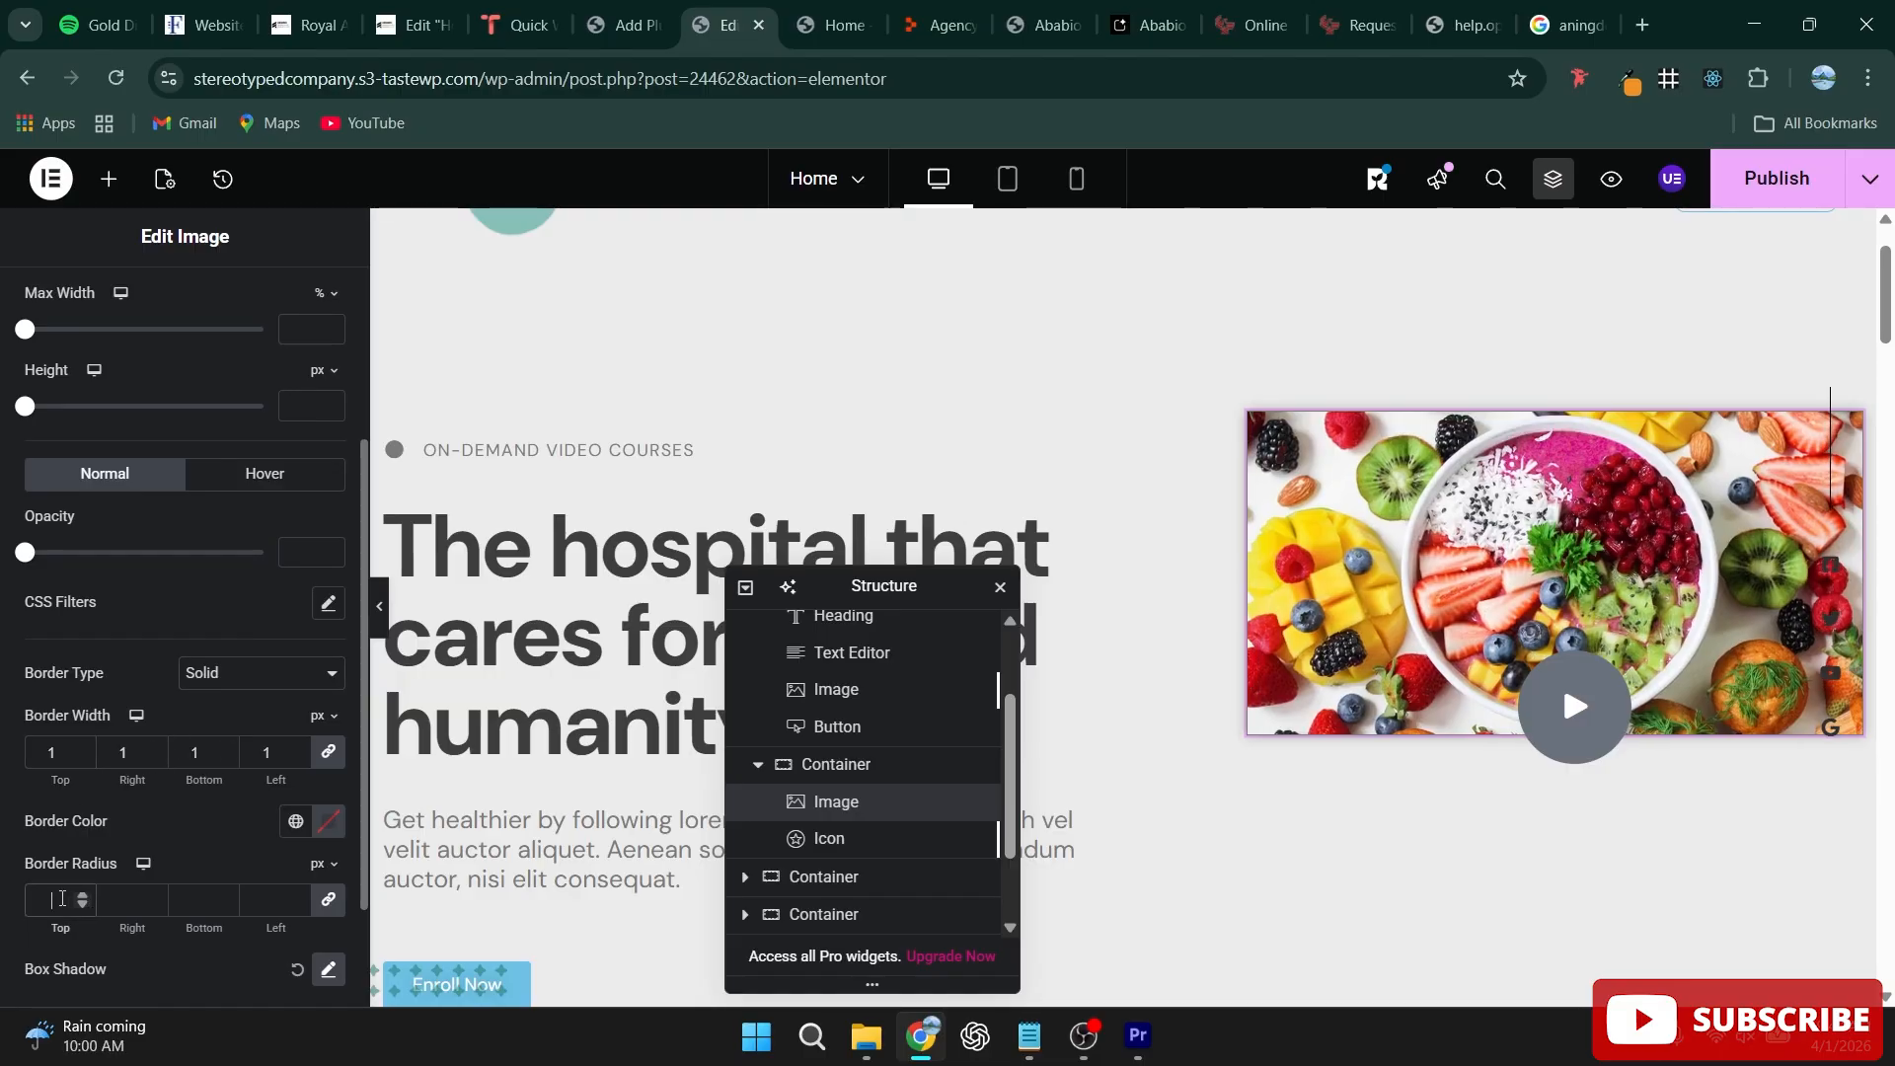
type("24")
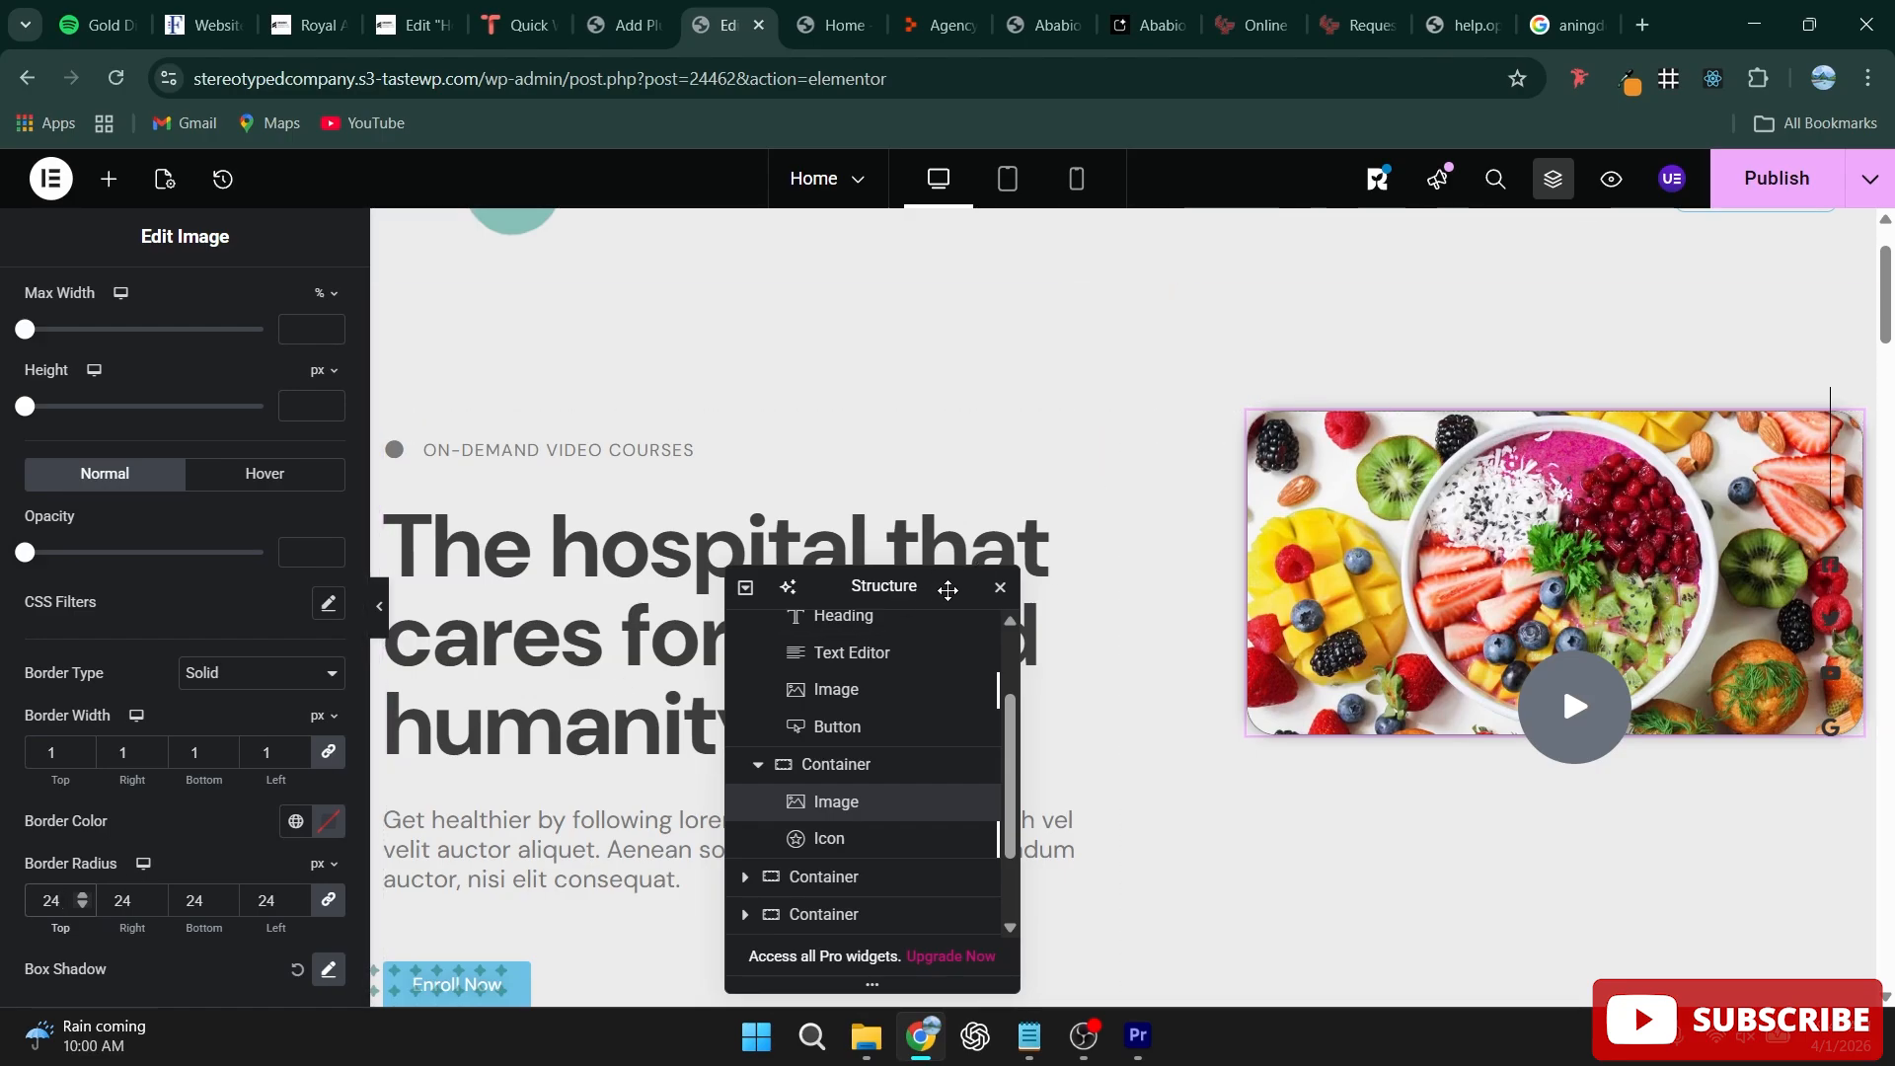
Step: Move the Structure panel aside and widen the container holding the fruit bowl image to 66%
left_click_drag(948, 589, 812, 404)
scroll(1524, 523, "down", 1)
scroll(1424, 543, "up", 2)
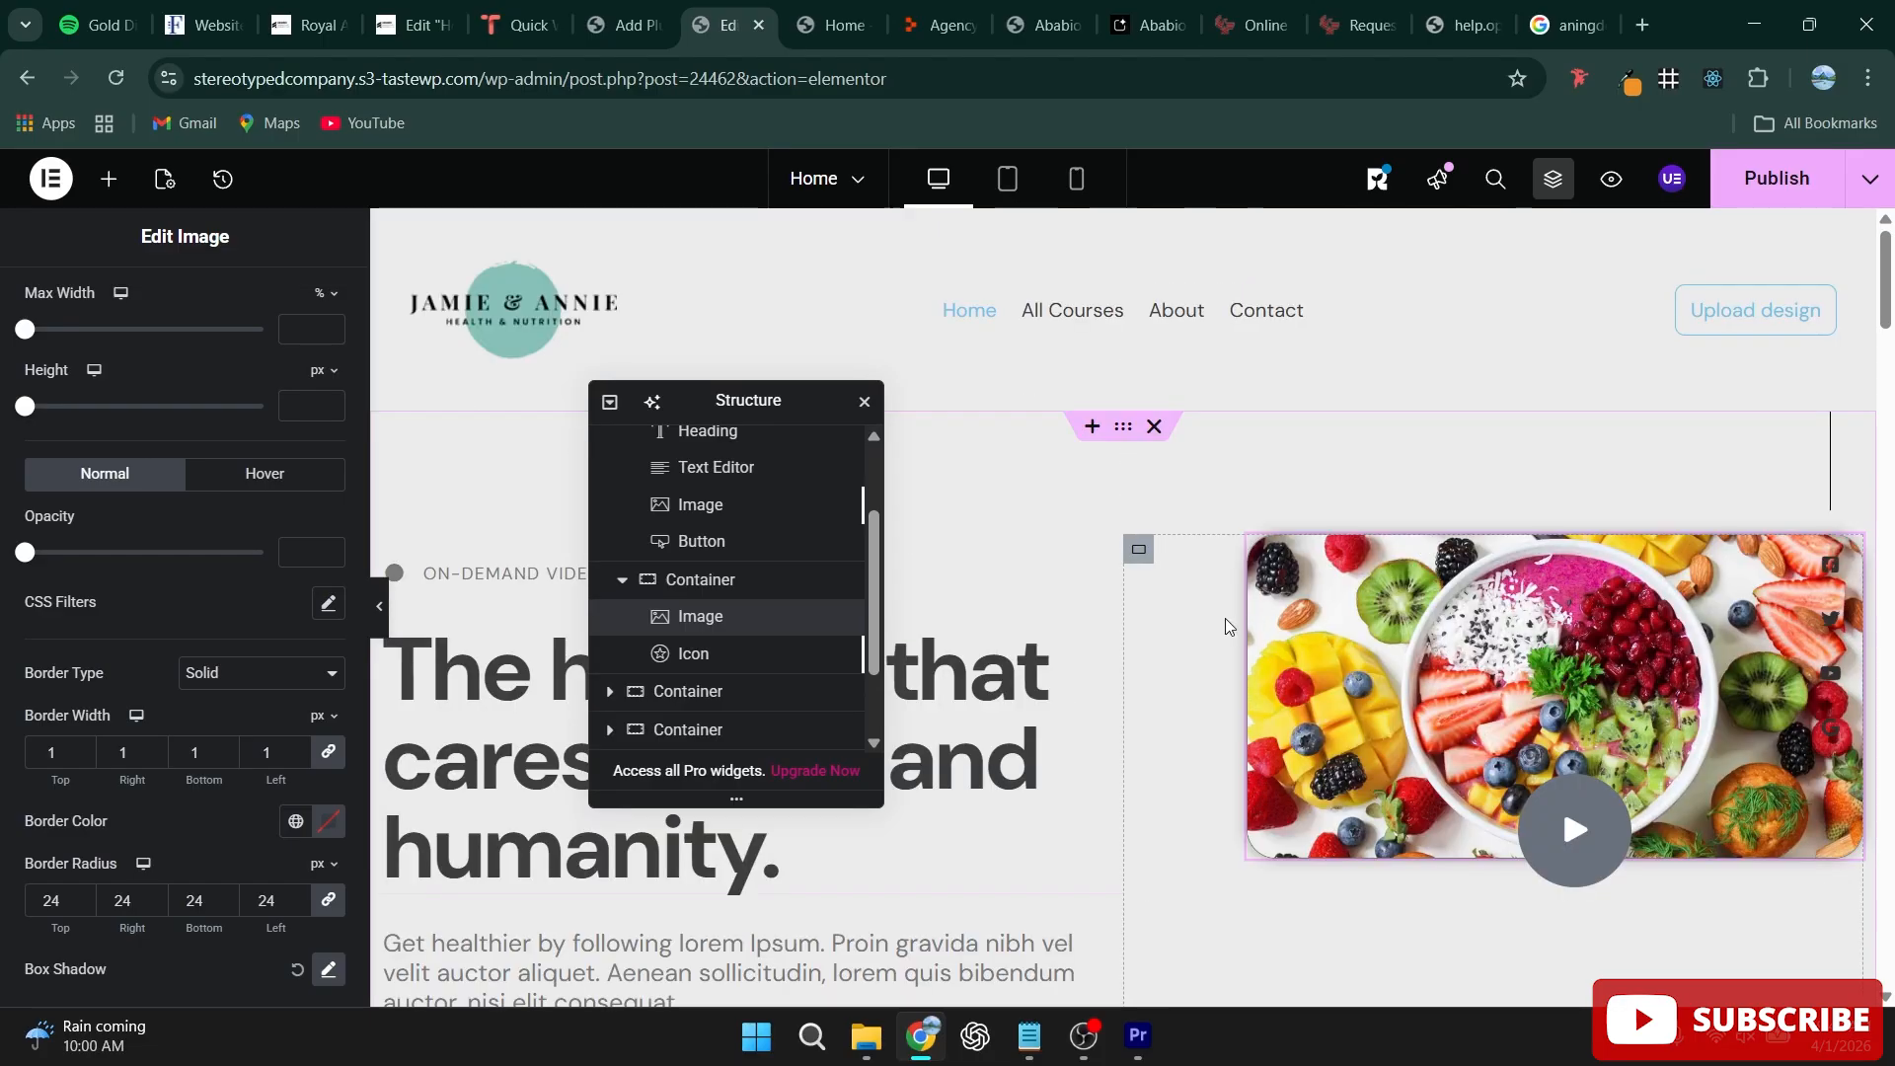
left_click(1139, 553)
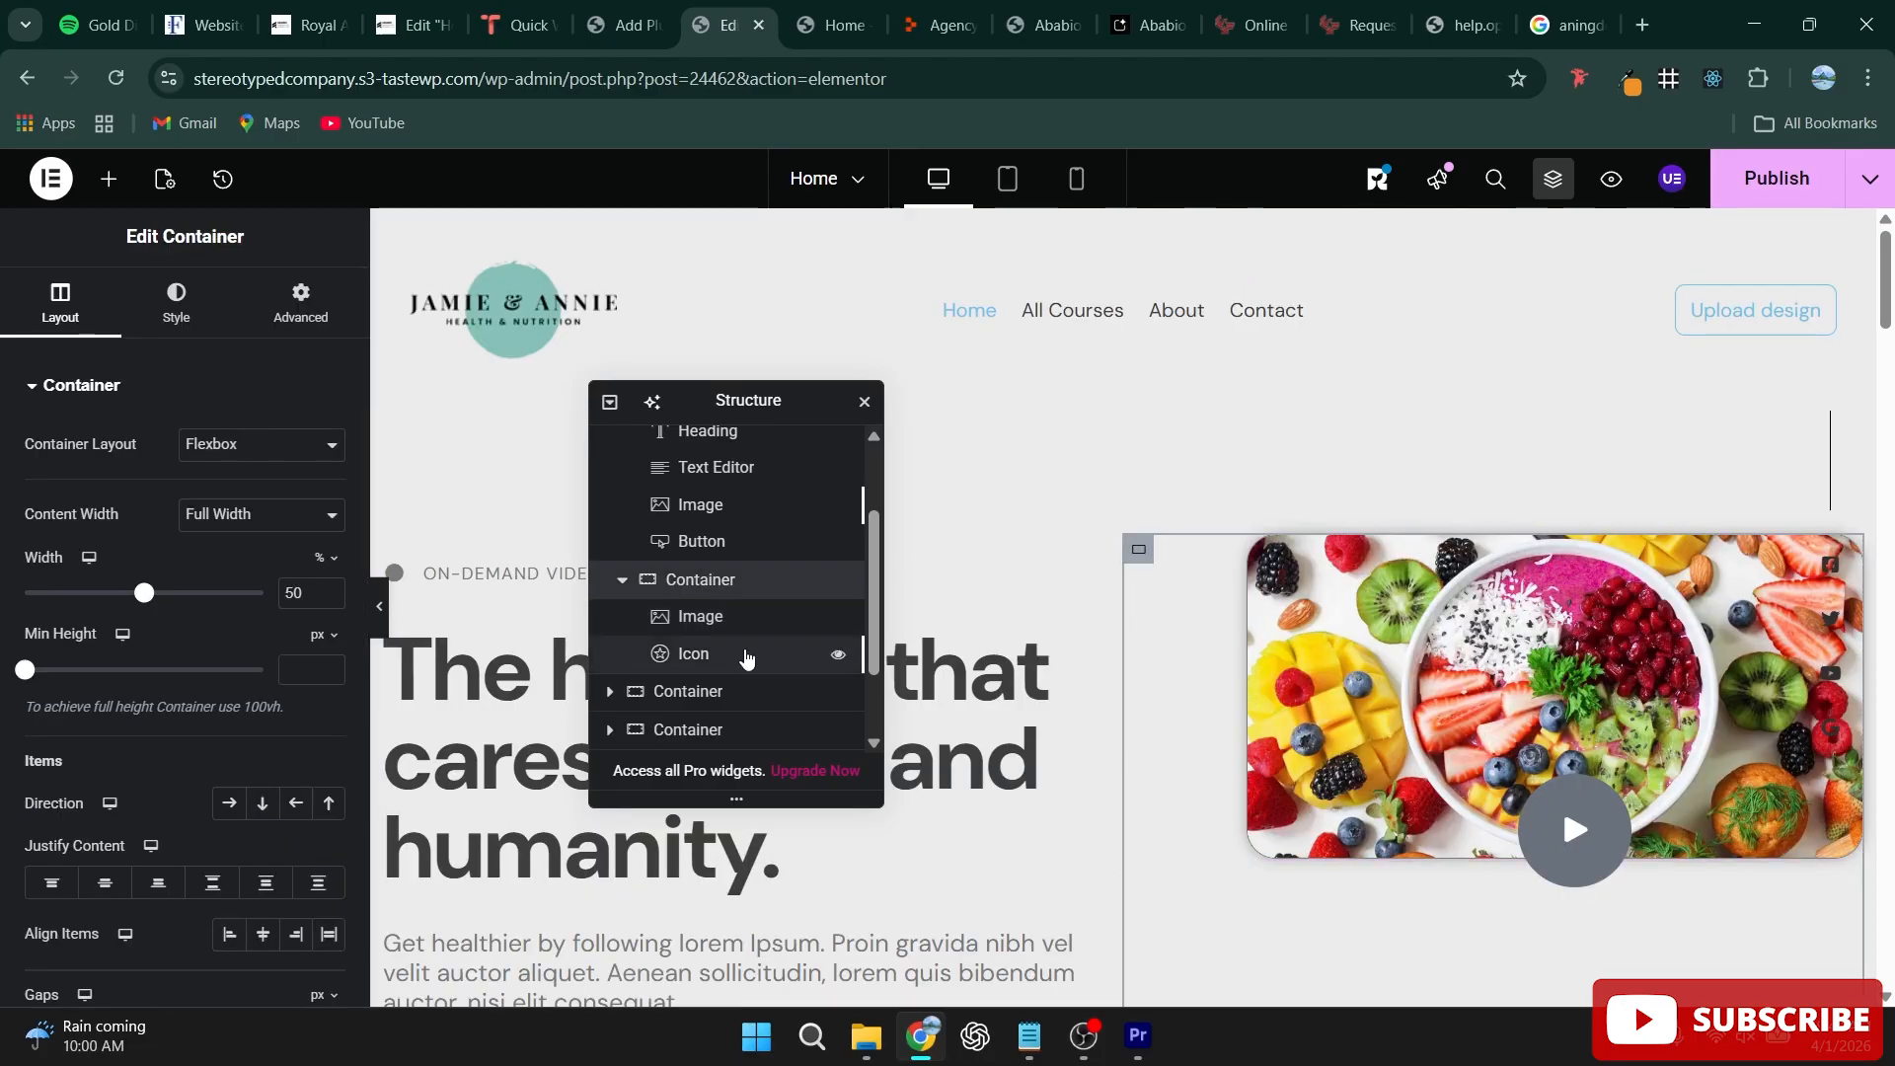
left_click_drag(145, 595, 185, 601)
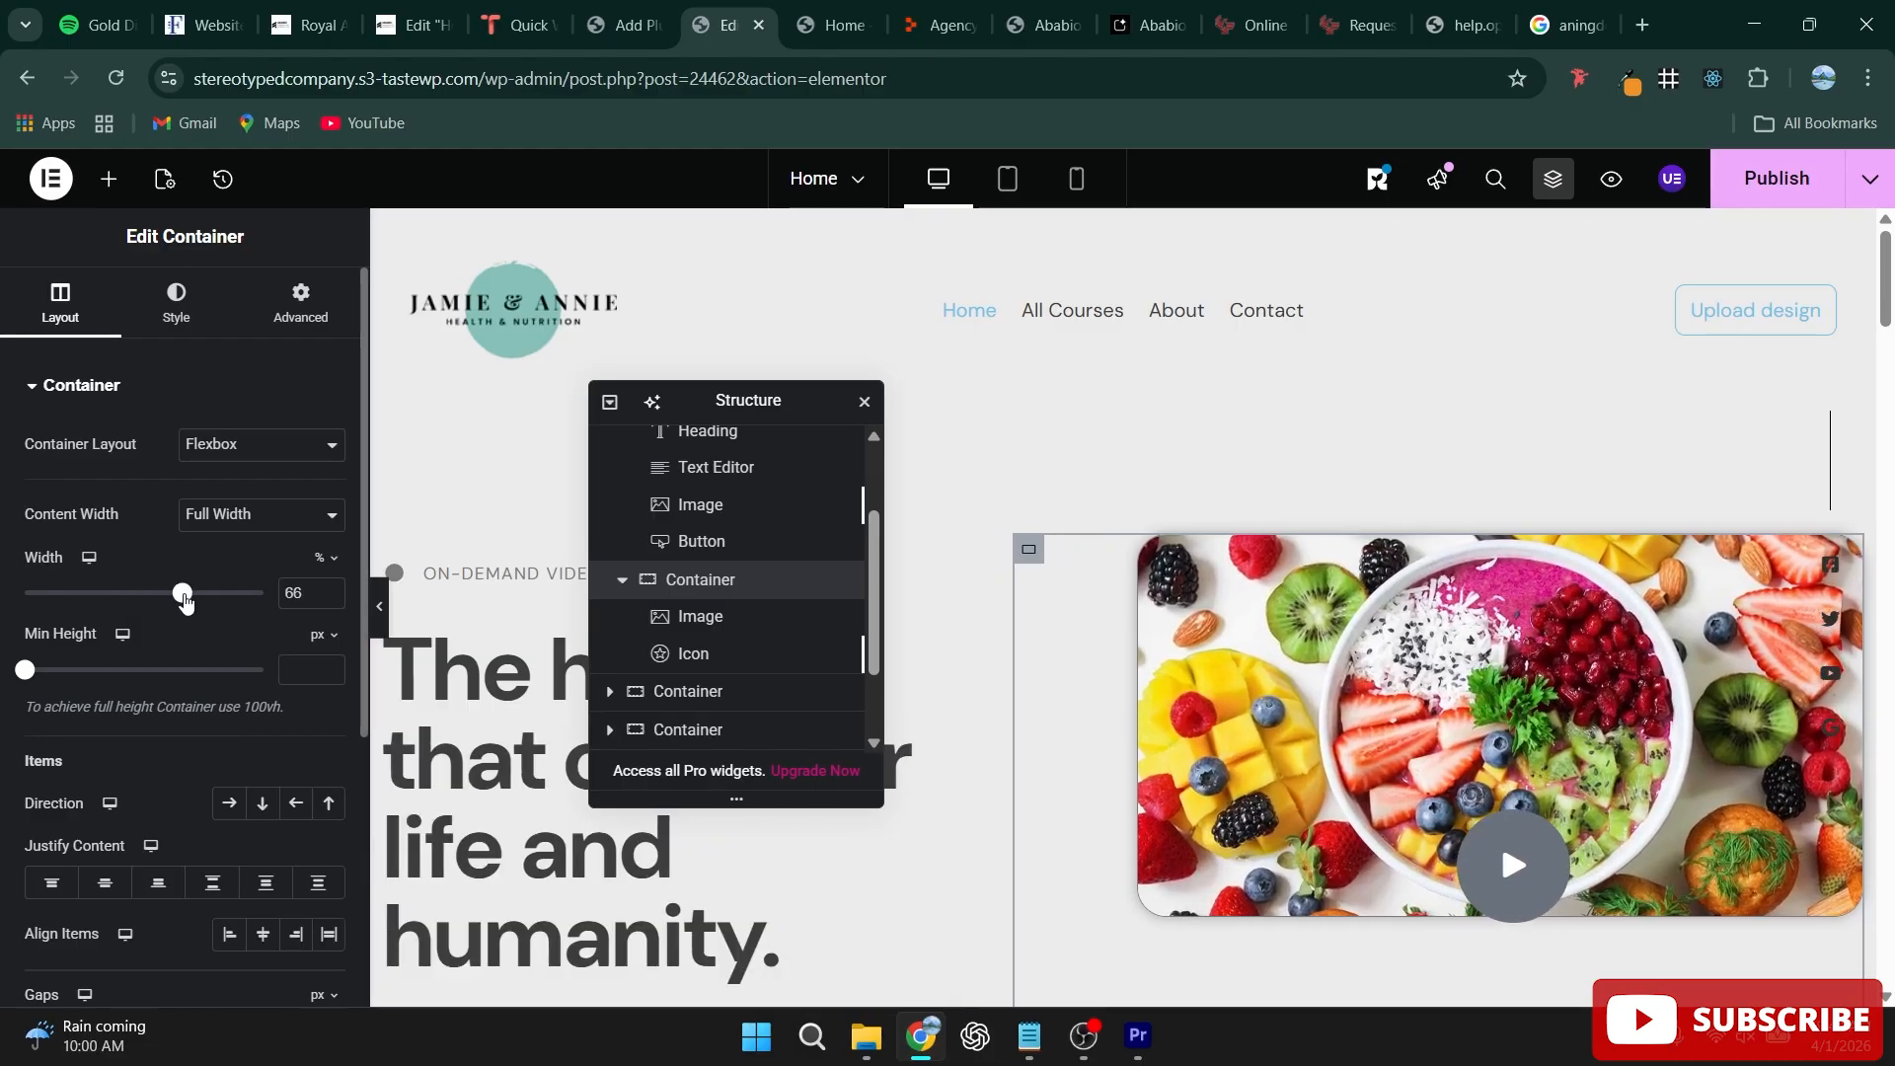
Step: Close the Structure panel and undo the last width change of the container holding the fruit bowl image
left_click(865, 401)
scroll(1057, 464, "down", 4)
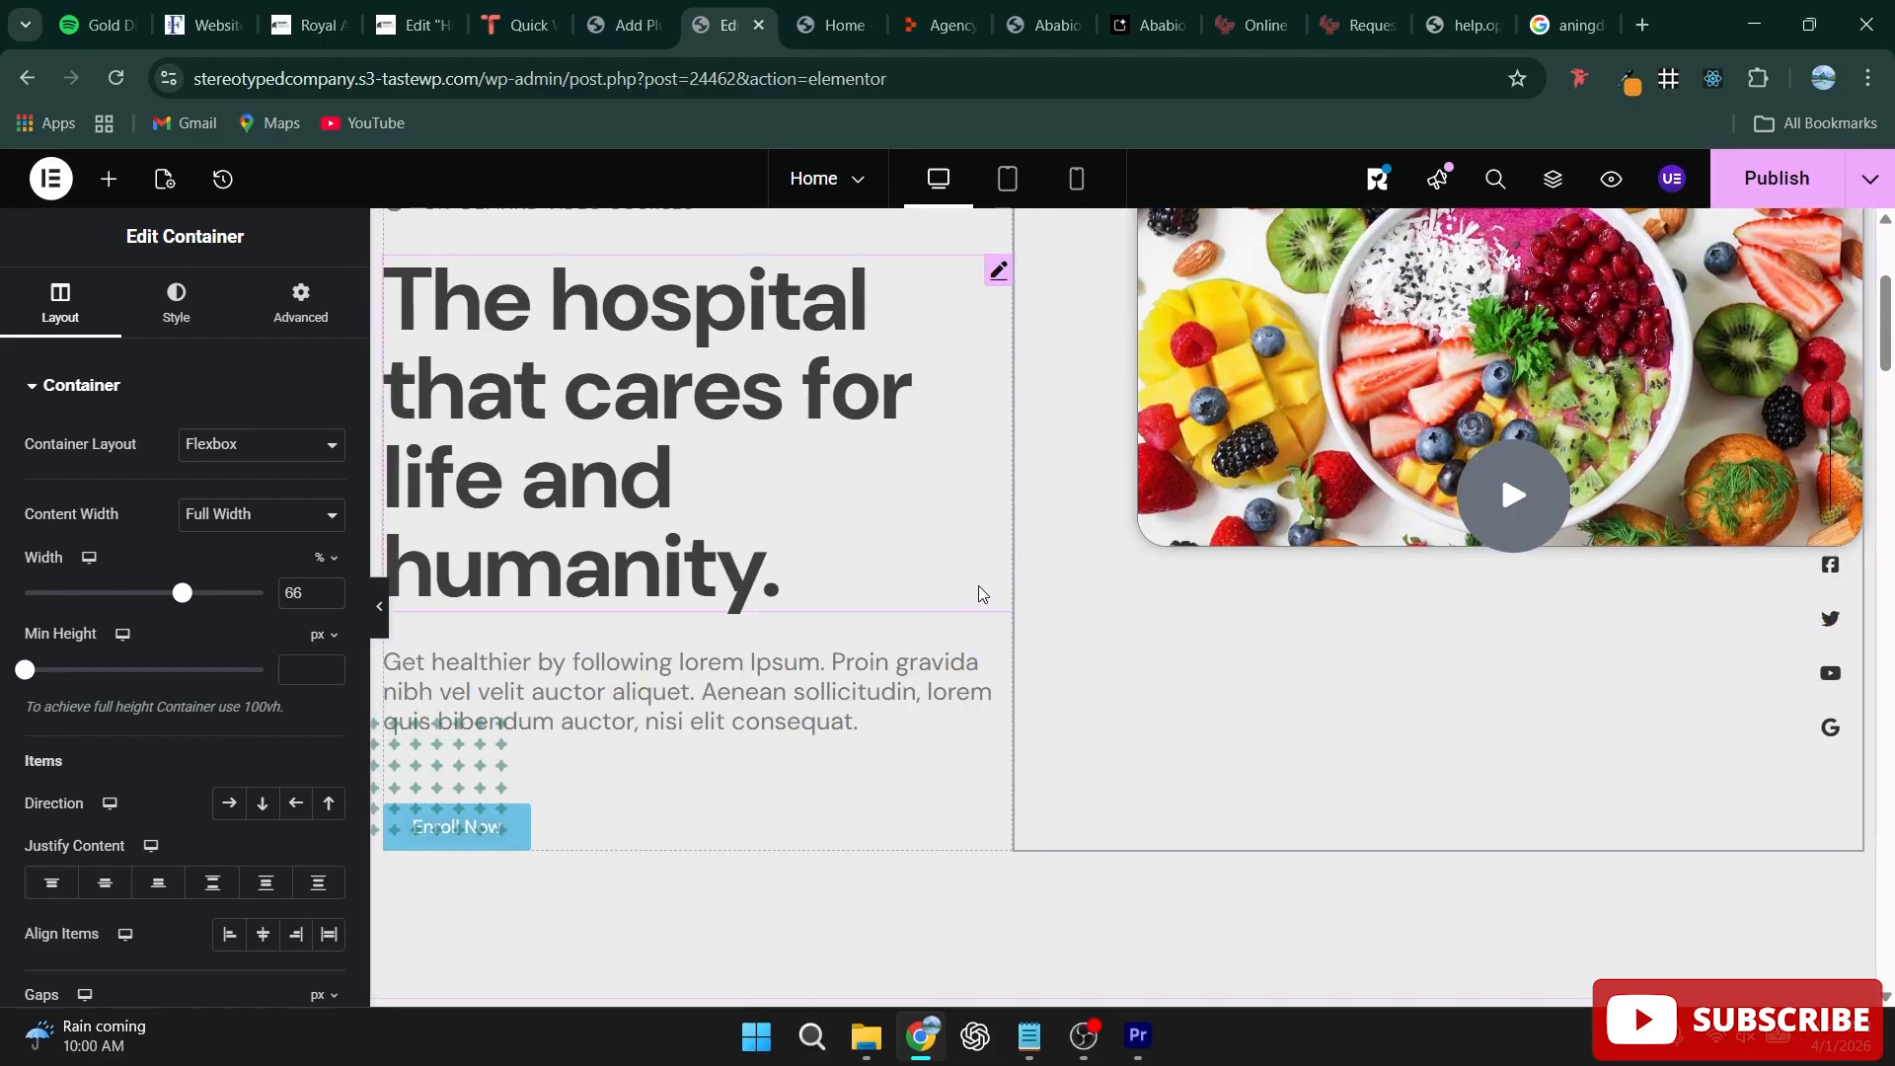
key("ctrl+z")
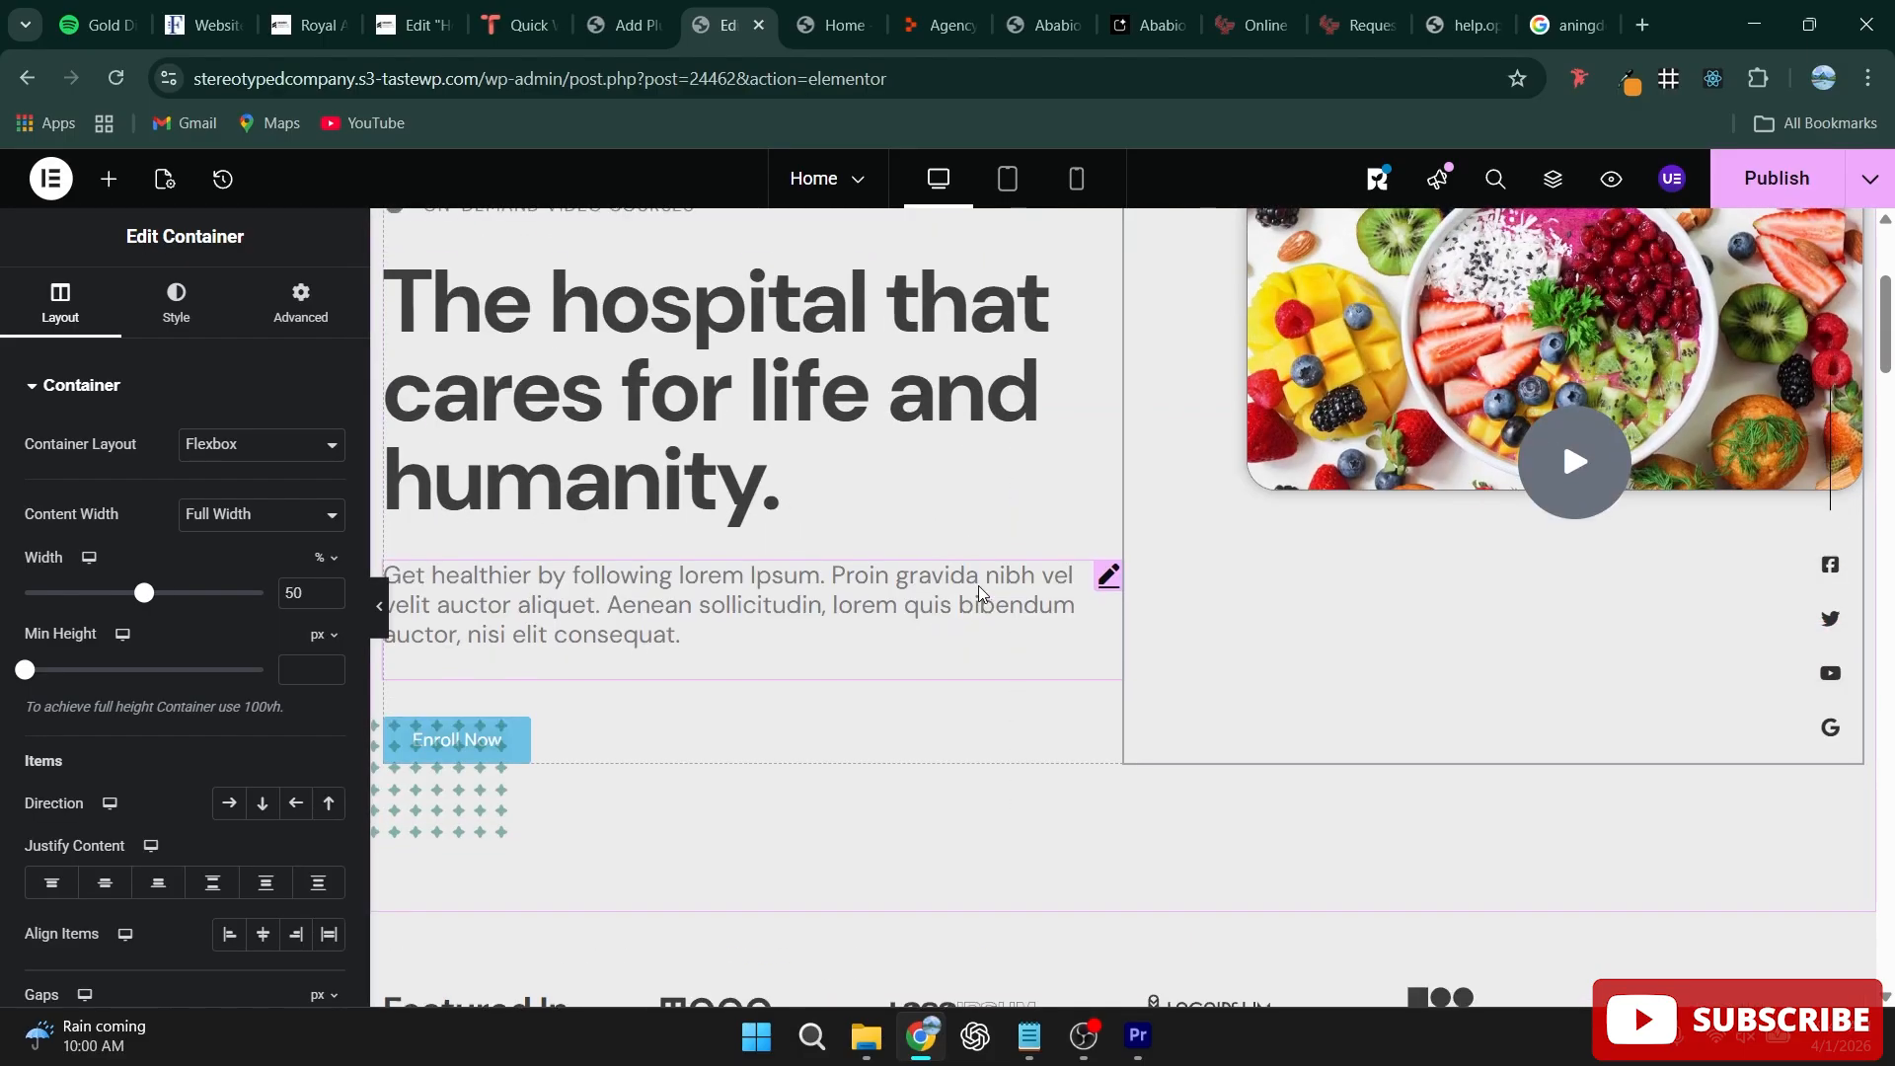
scroll(979, 573, "up", 4)
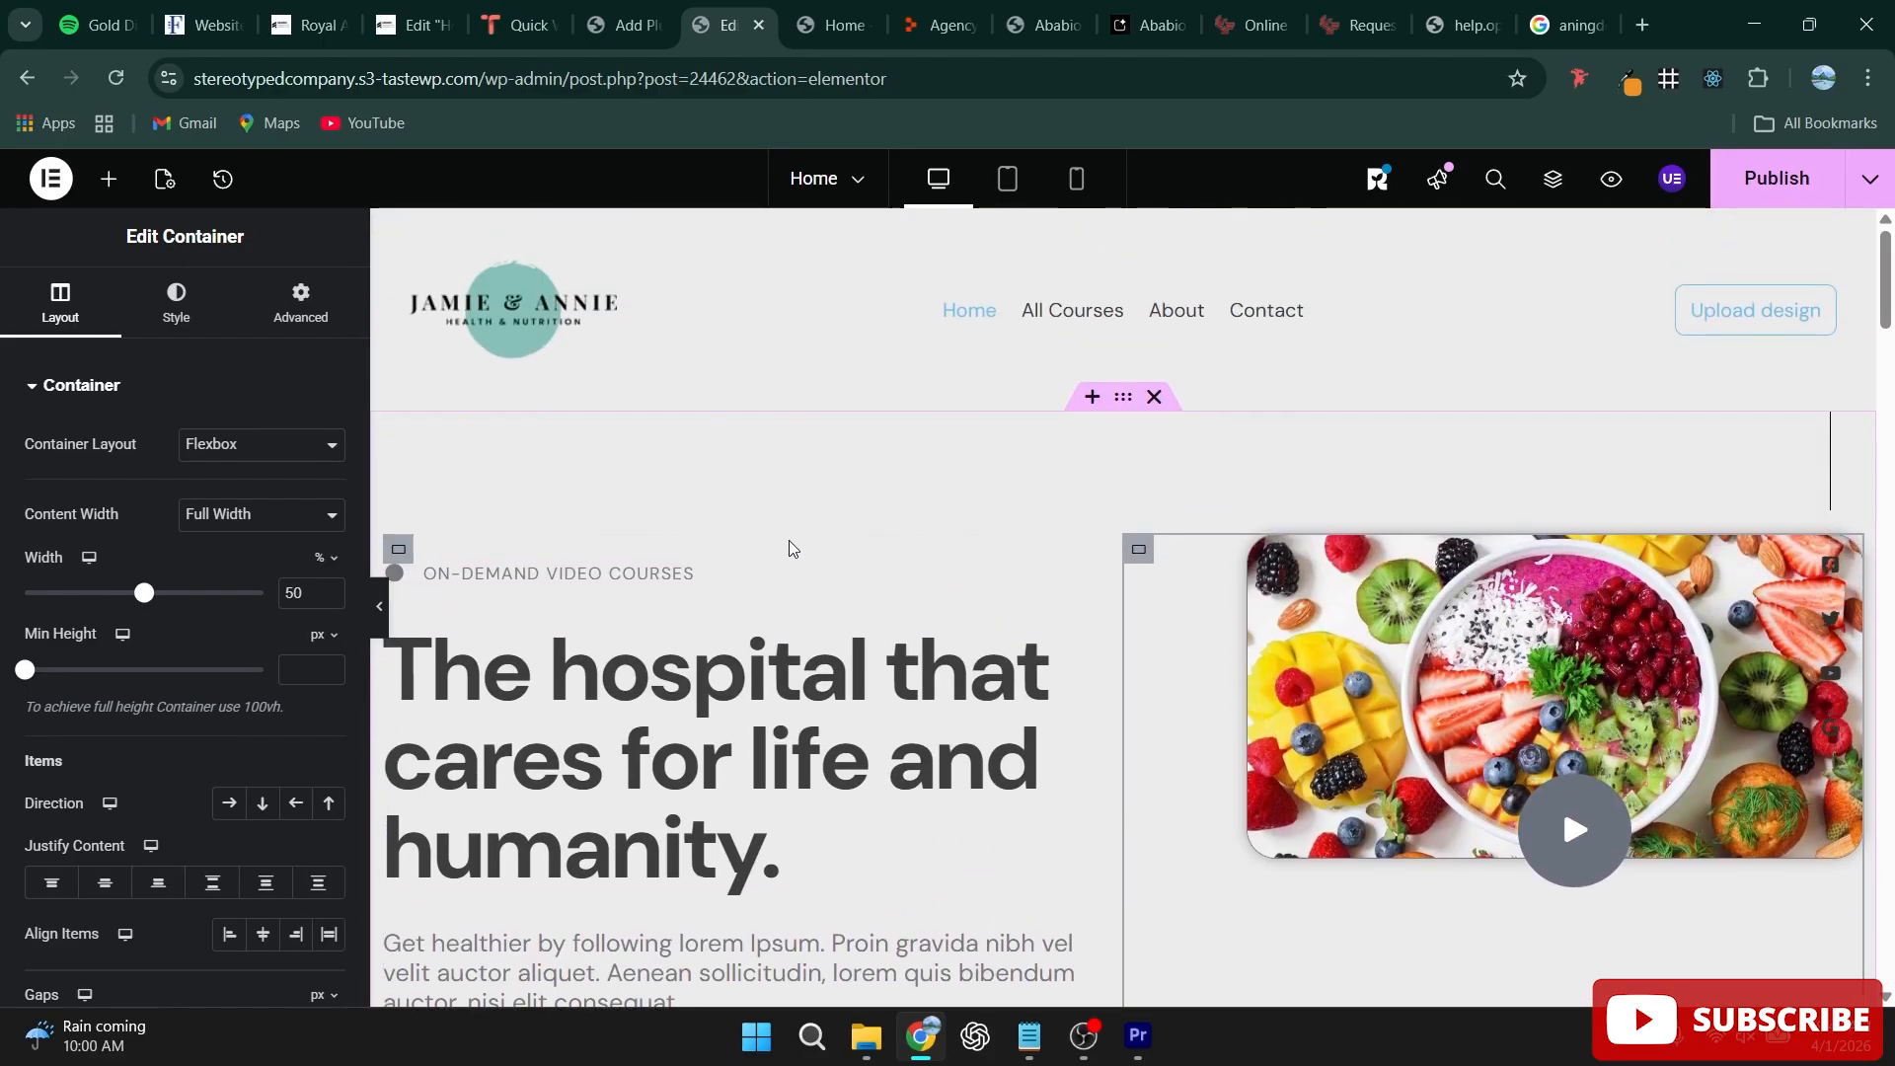
Step: Set the left padding of the container holding the fruit bowl image to 20 px
left_click(290, 312)
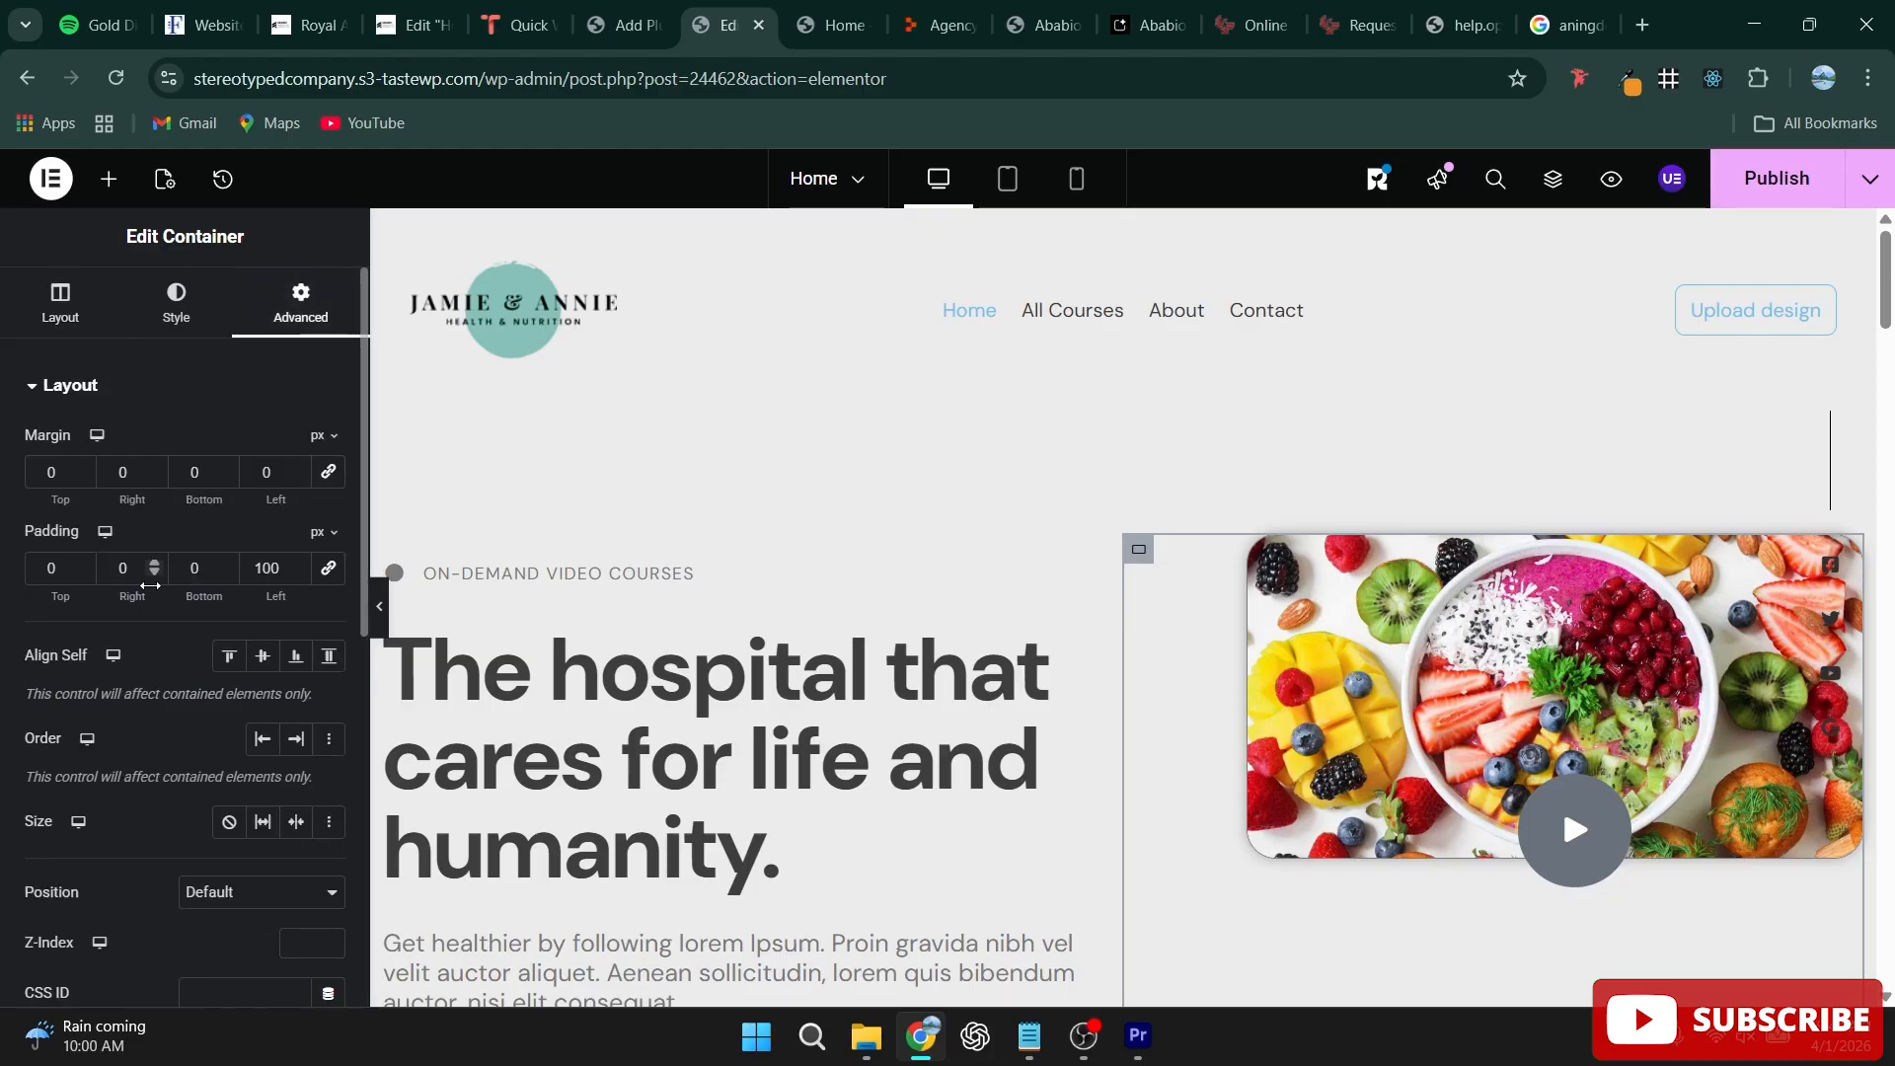
left_click(266, 568)
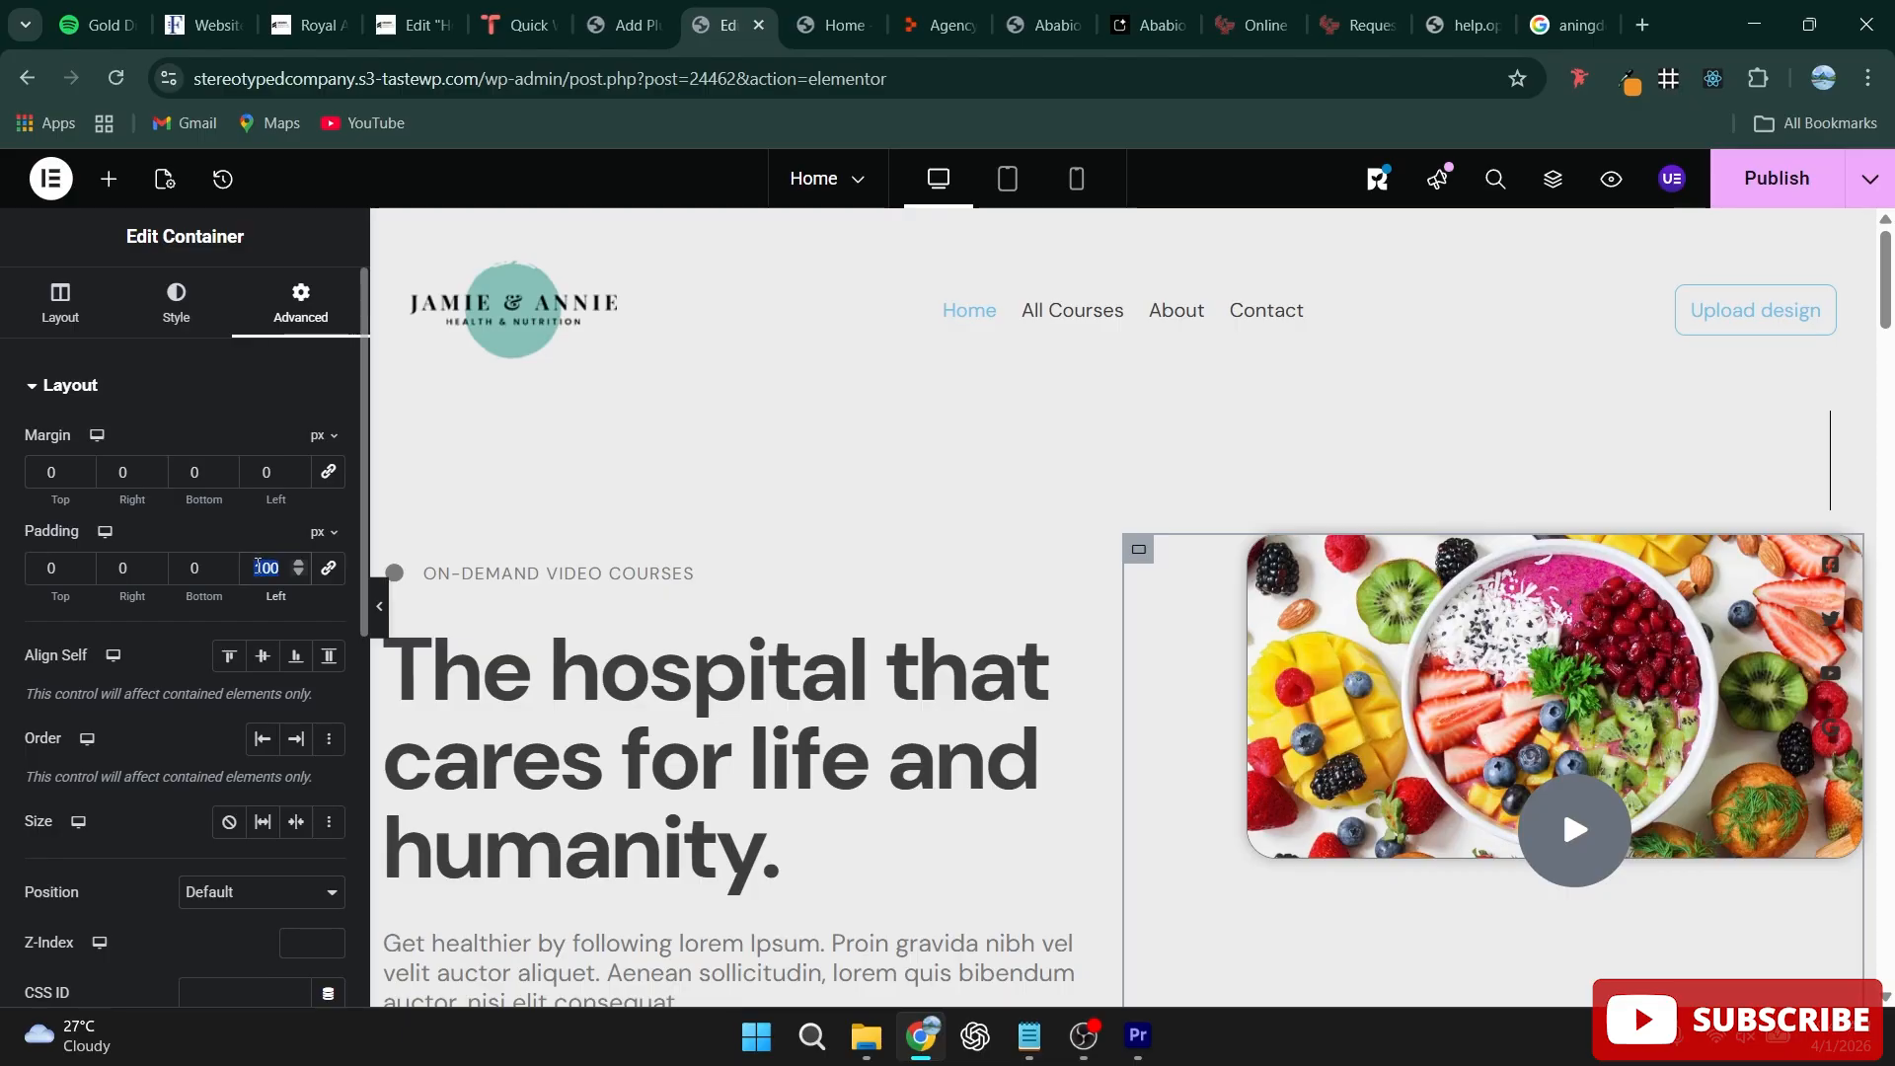
type("20")
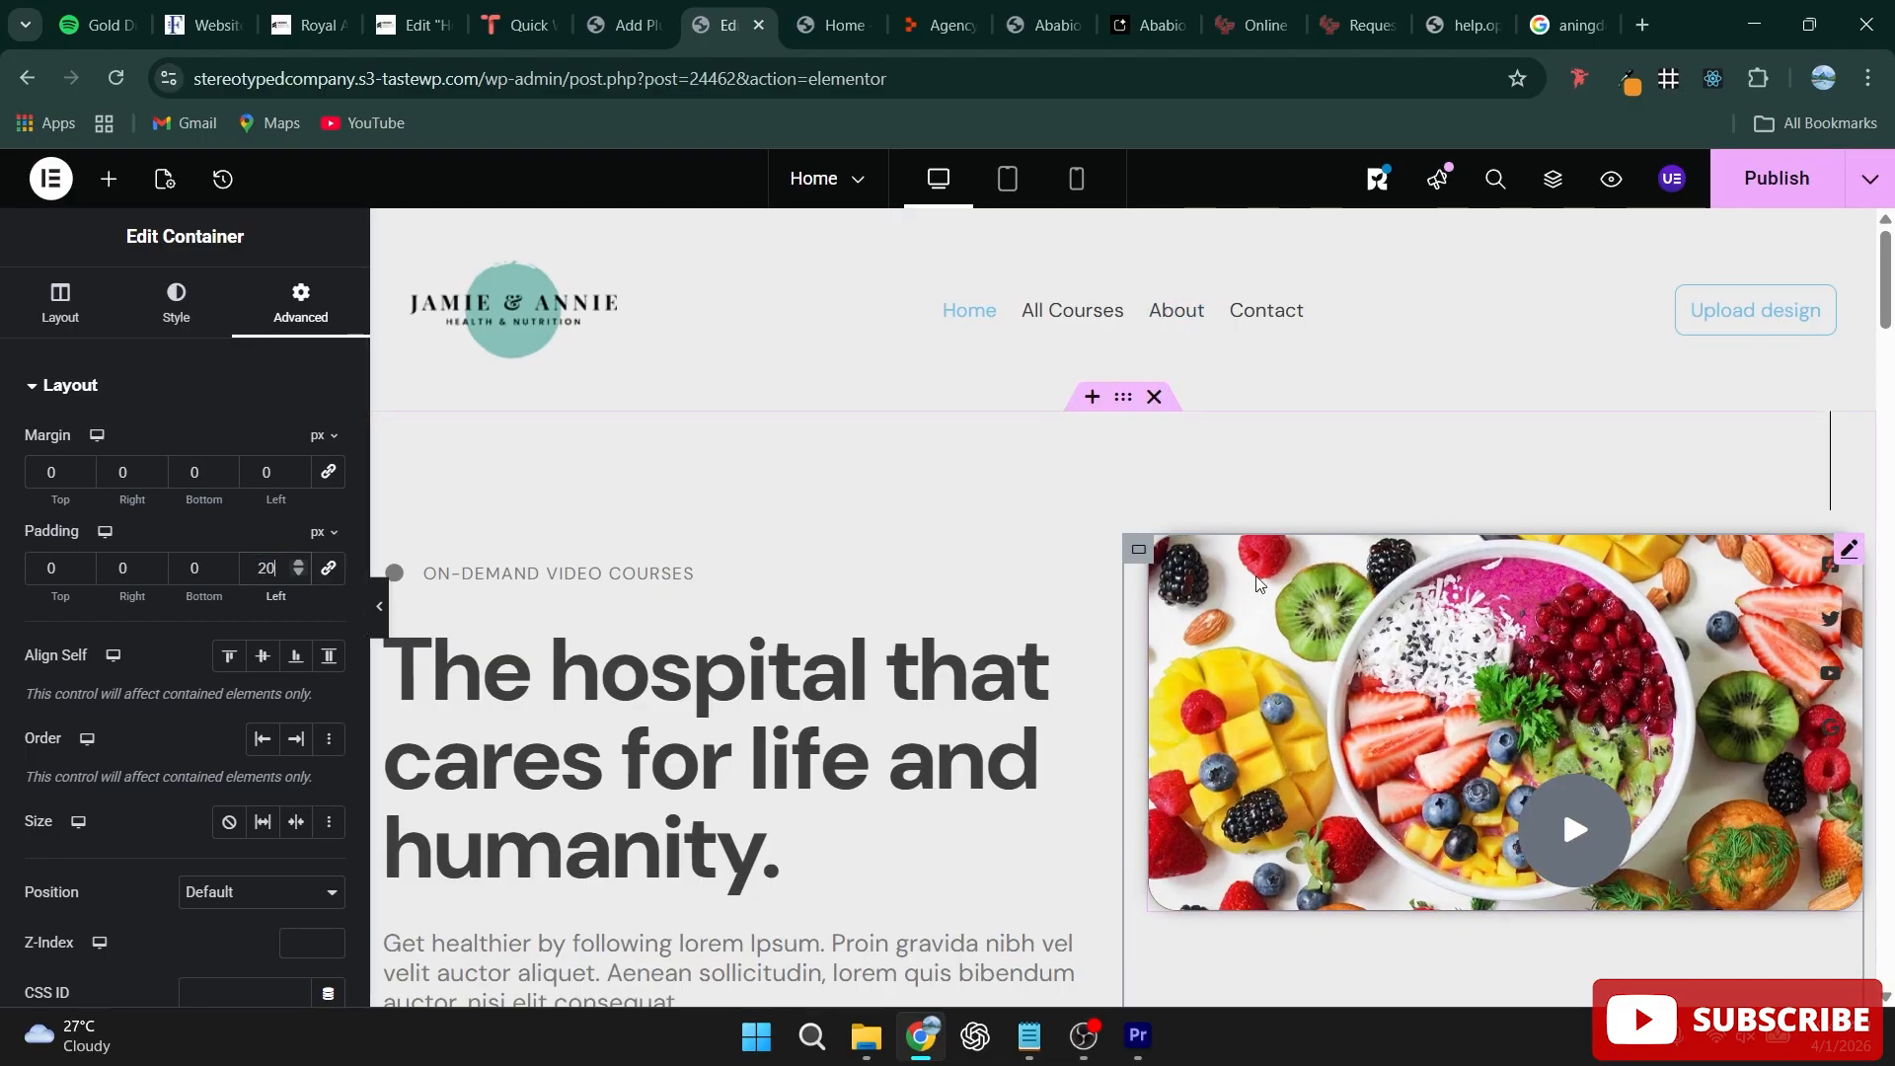
scroll(1086, 393, "down", 4)
scroll(1360, 601, "up", 3)
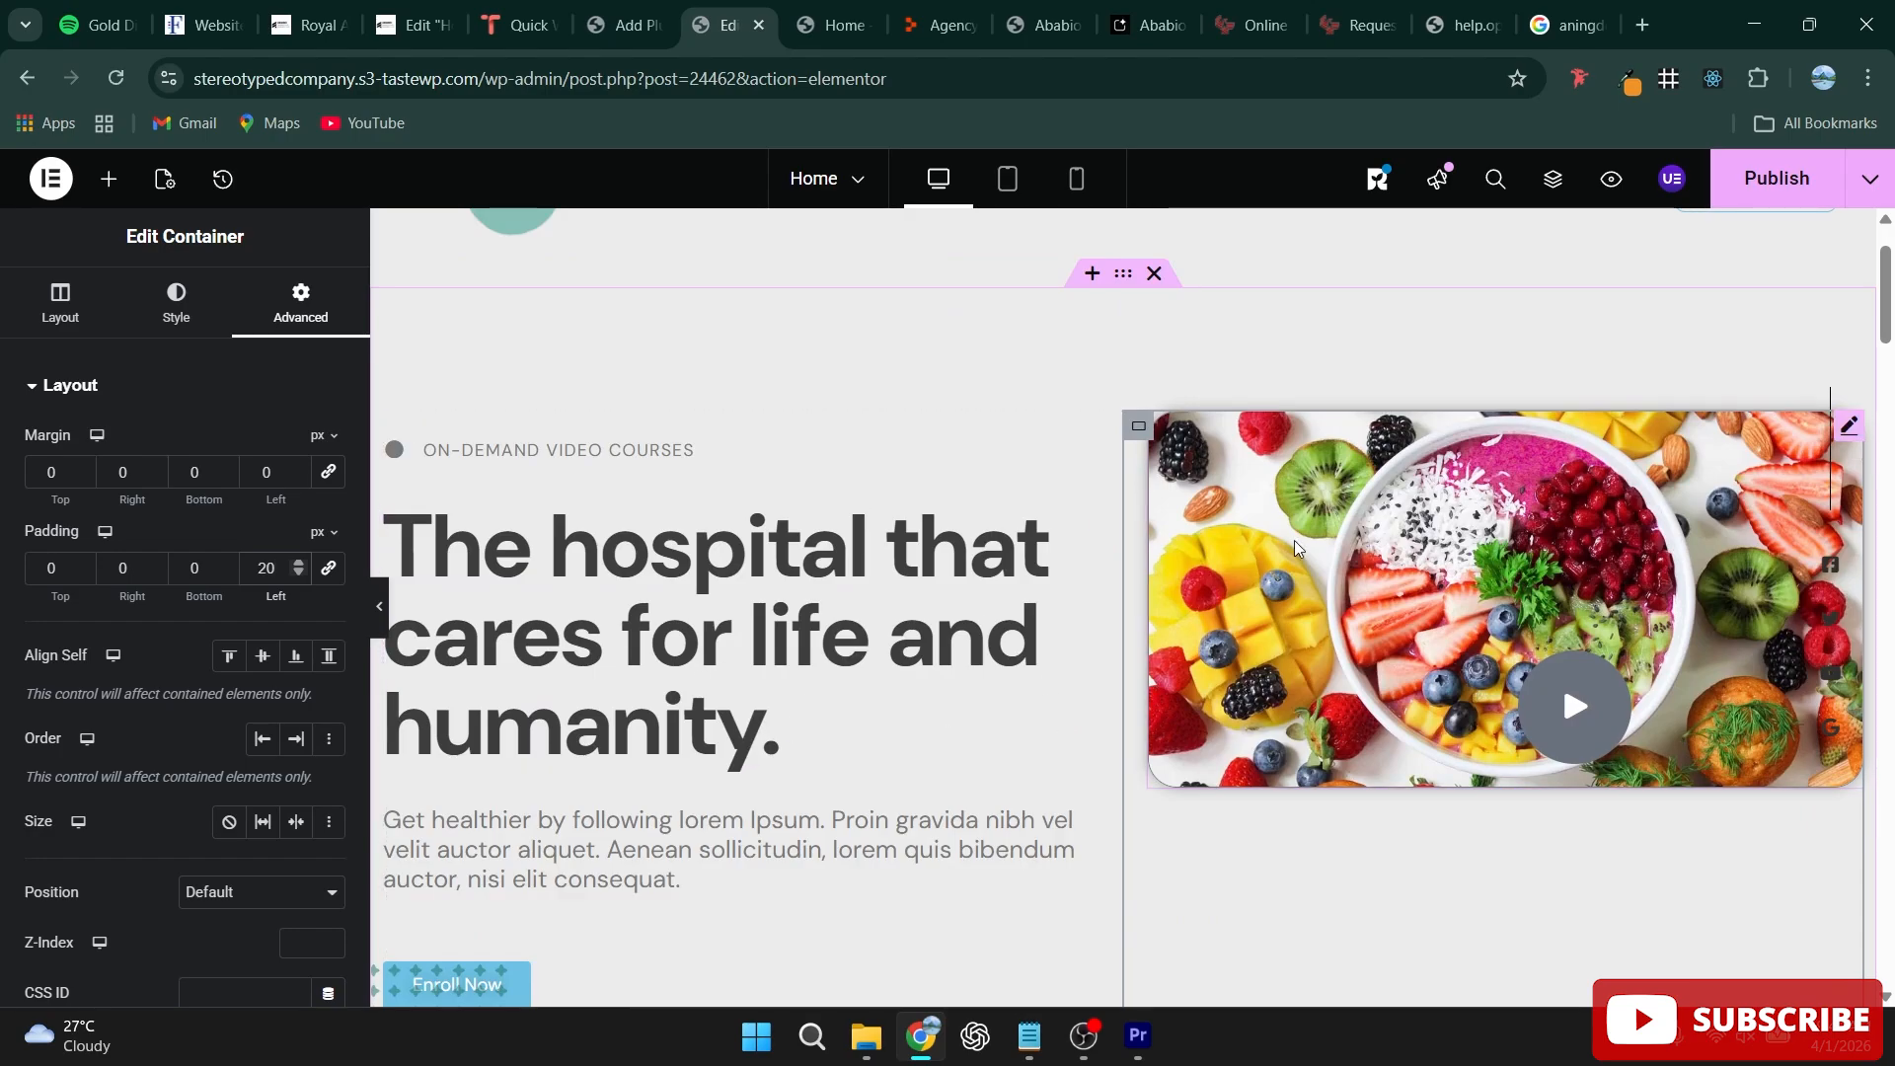
Step: Try linked padding of 20 px and 0 px on all sides of the image container
left_click(326, 575)
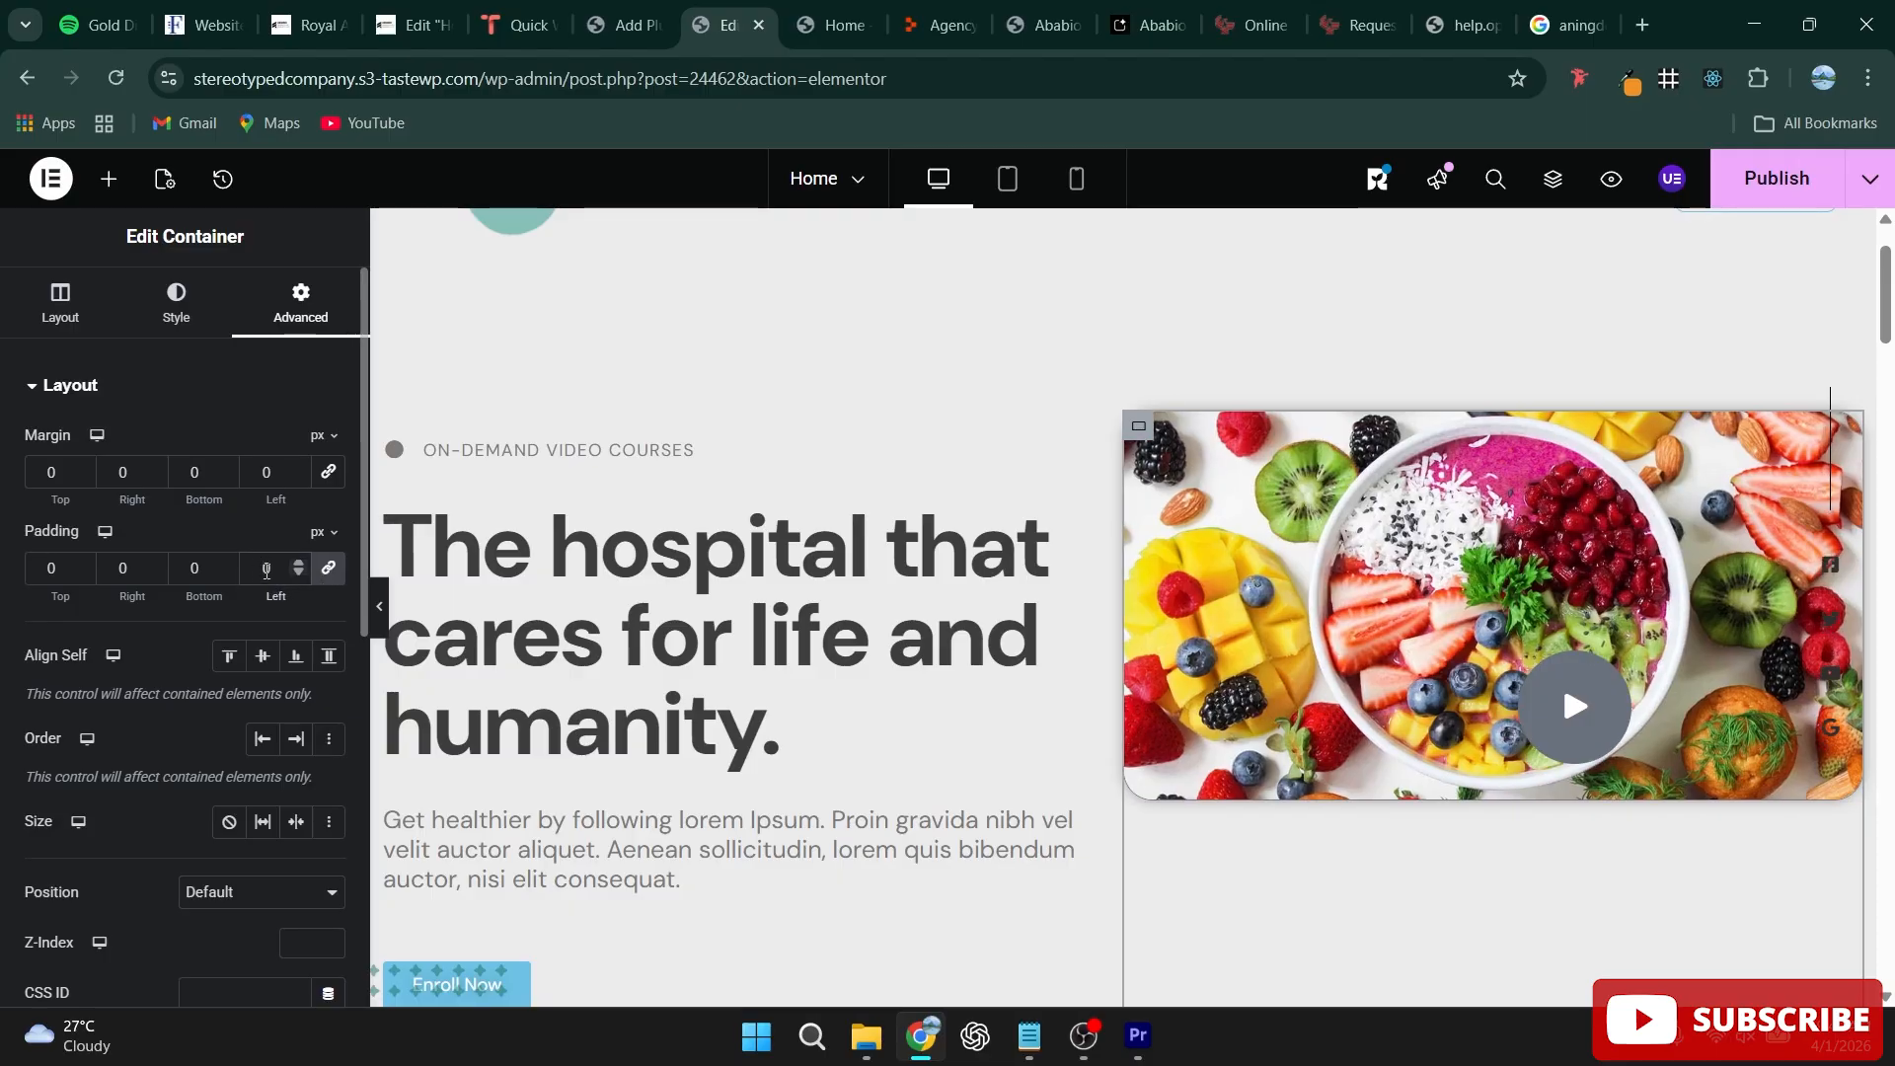
type("2")
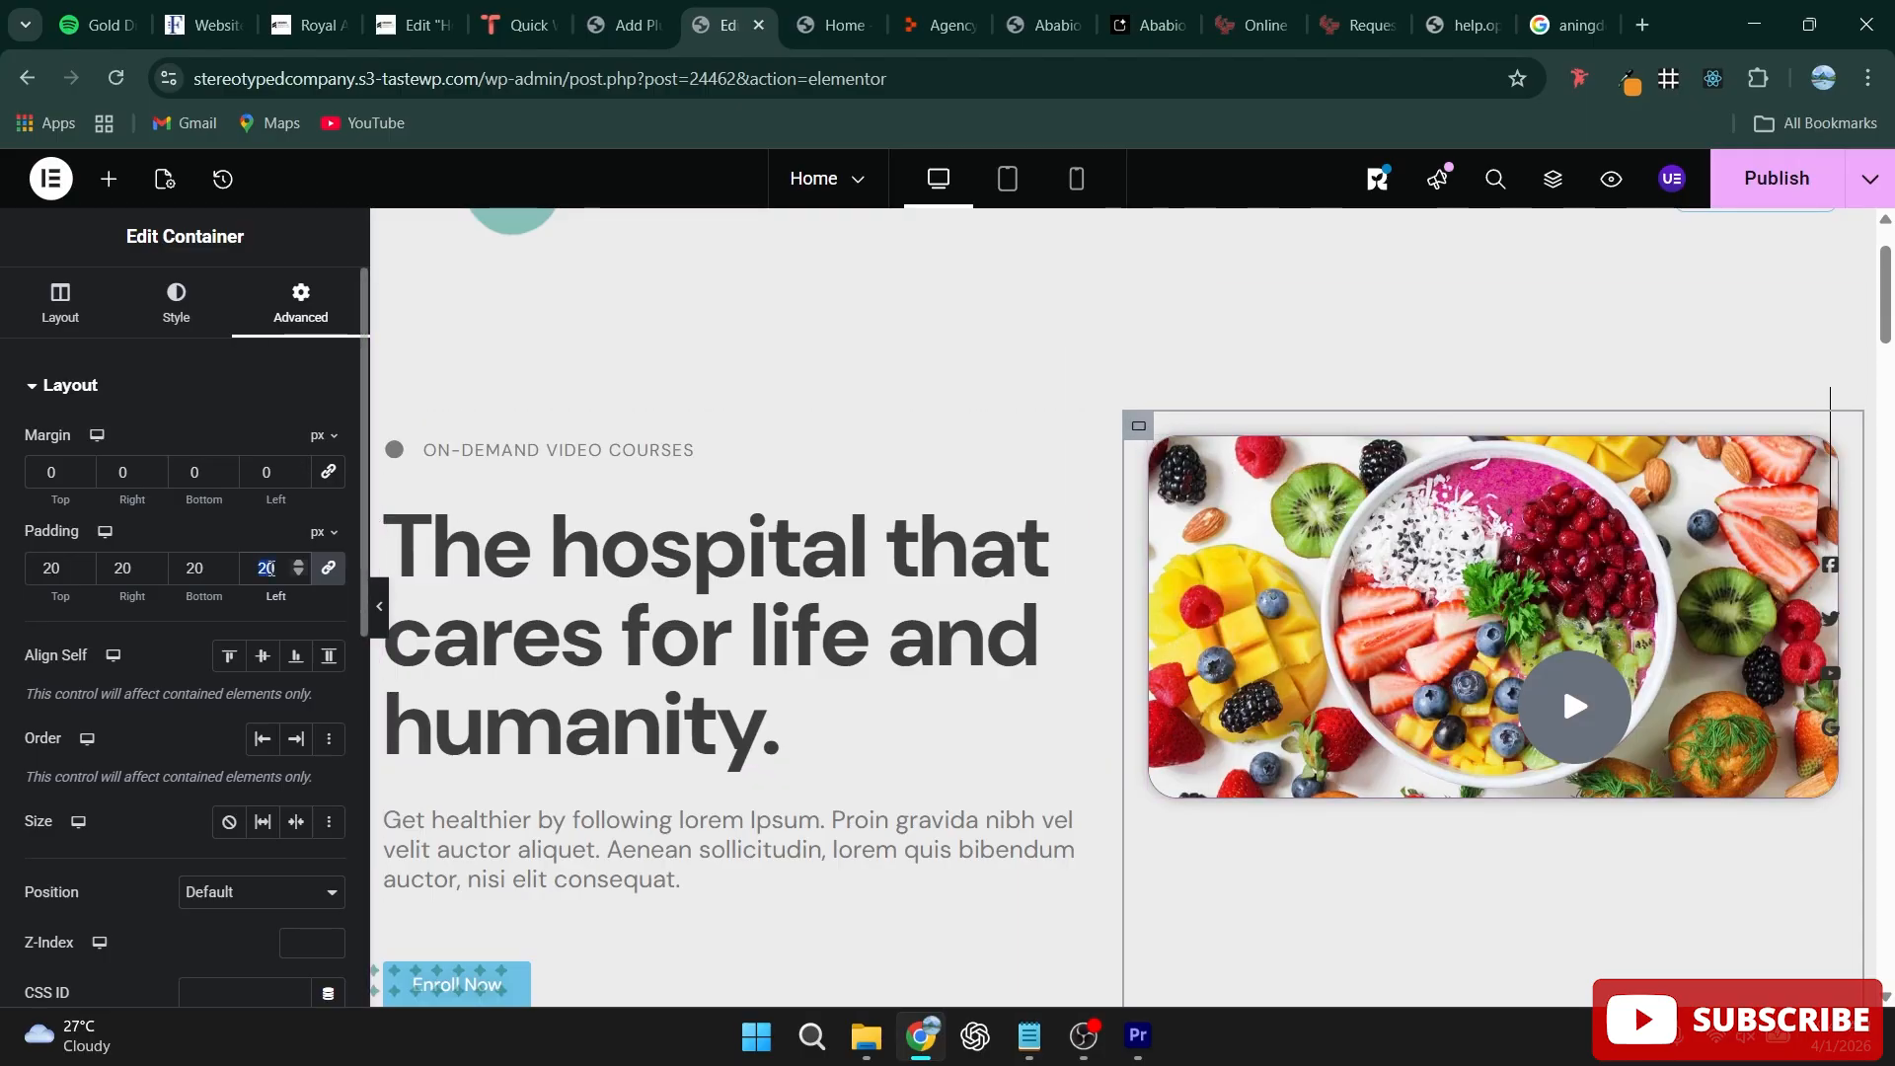
type("0")
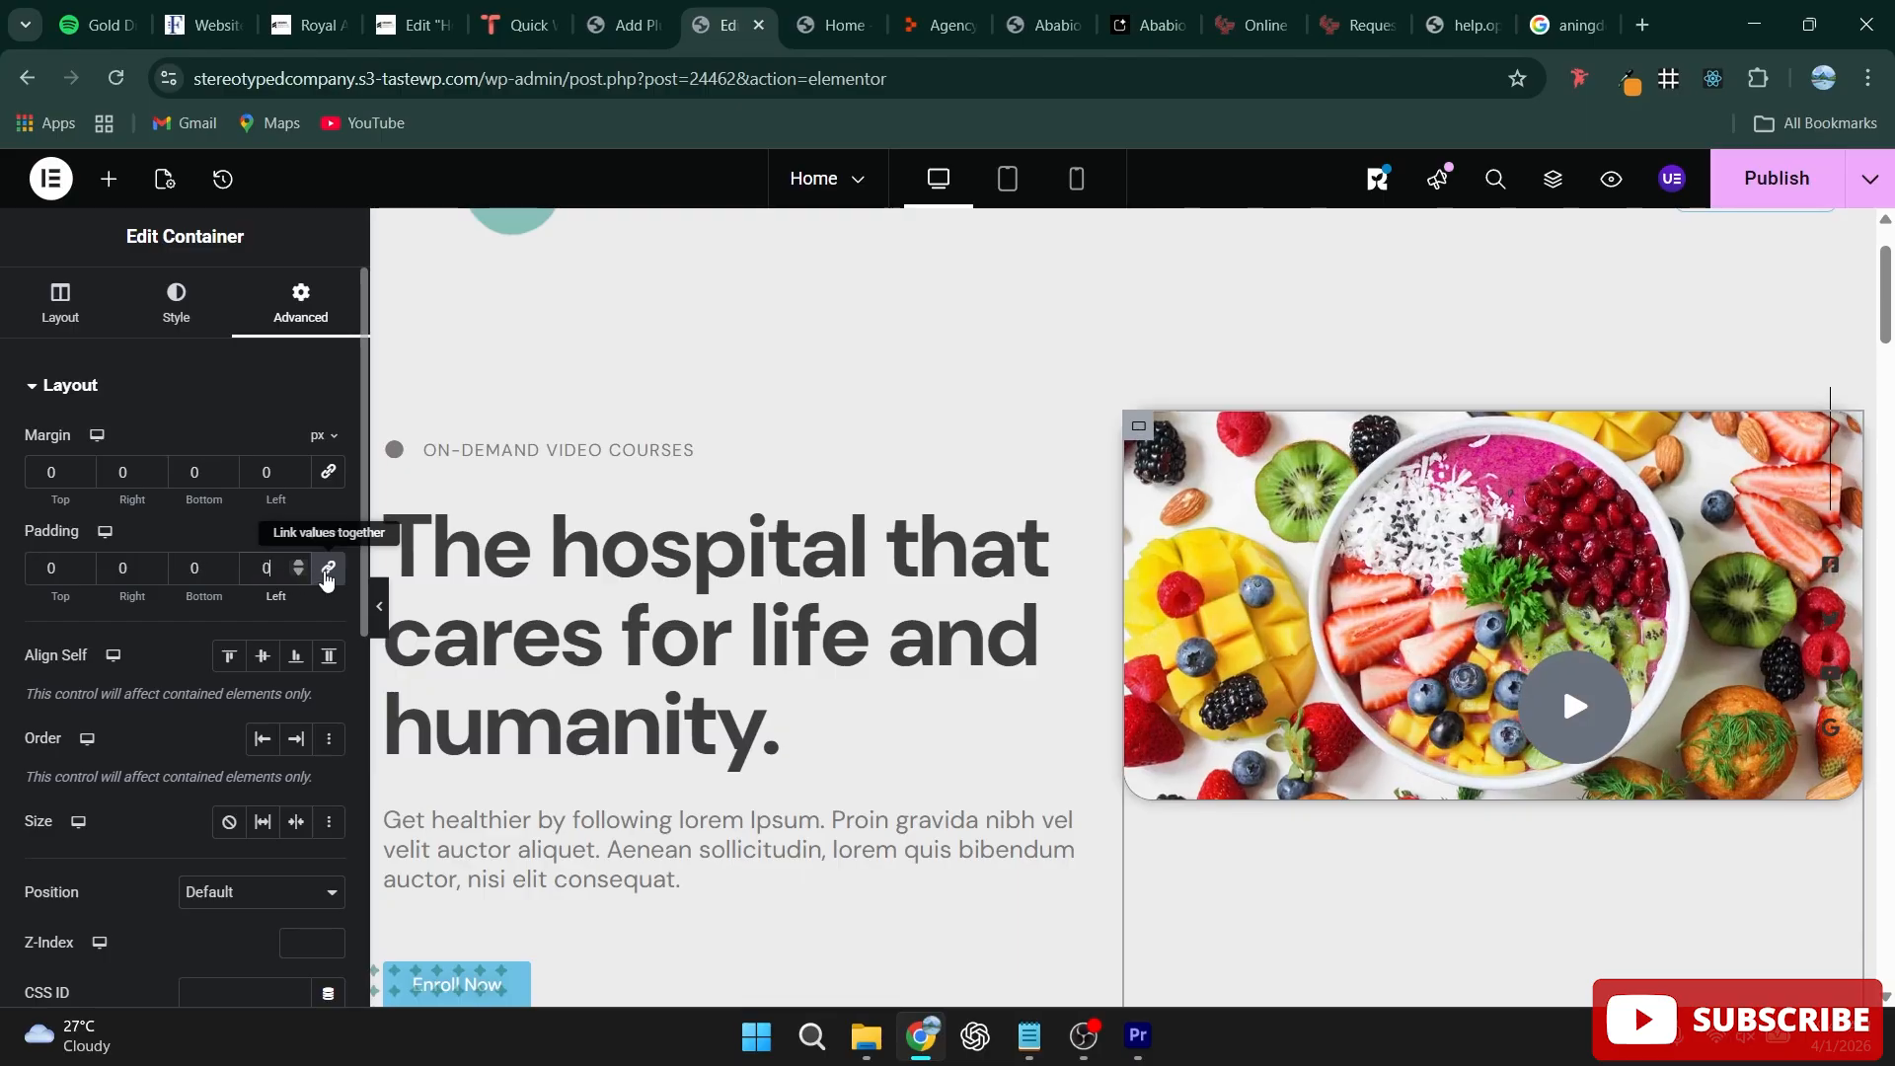
Step: Unlink the container's padding sides, try 100 px on the left side, and set it to 20 px
left_click(326, 579)
left_click(266, 569)
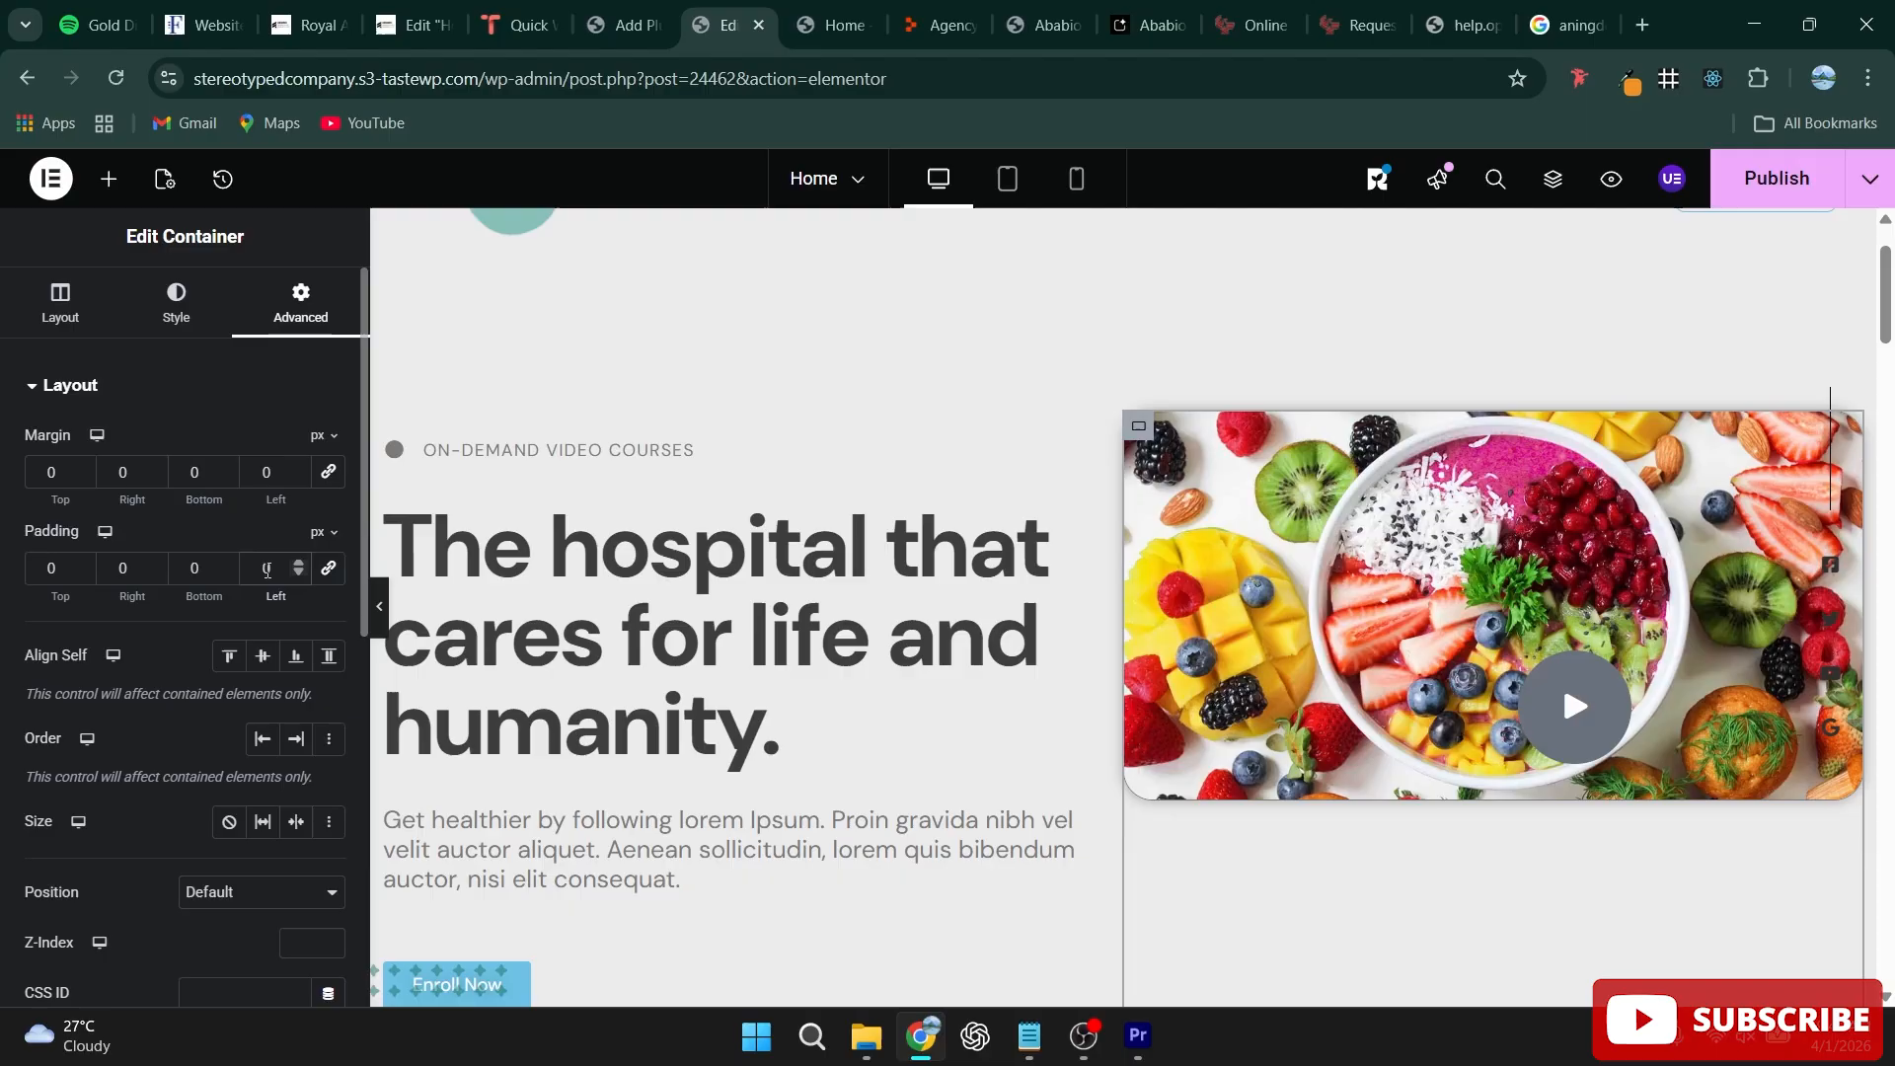
type("100")
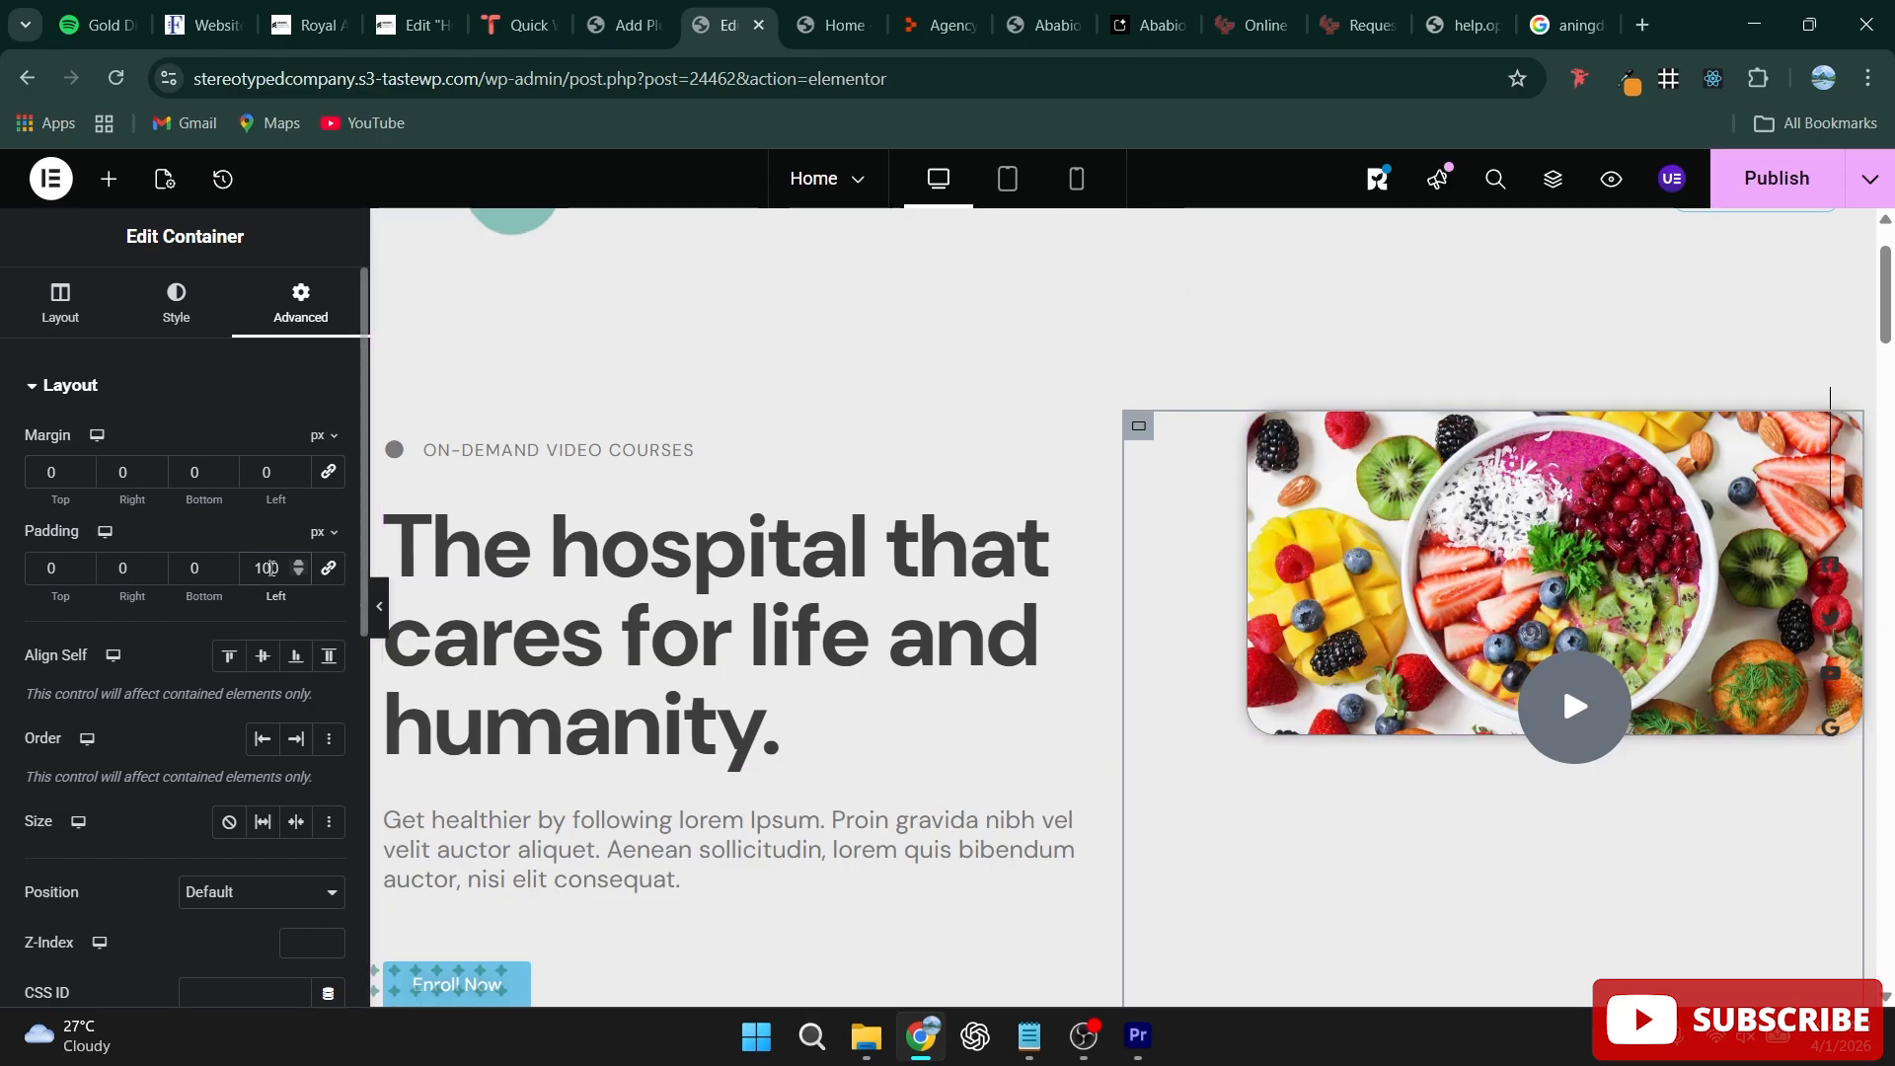
type("20")
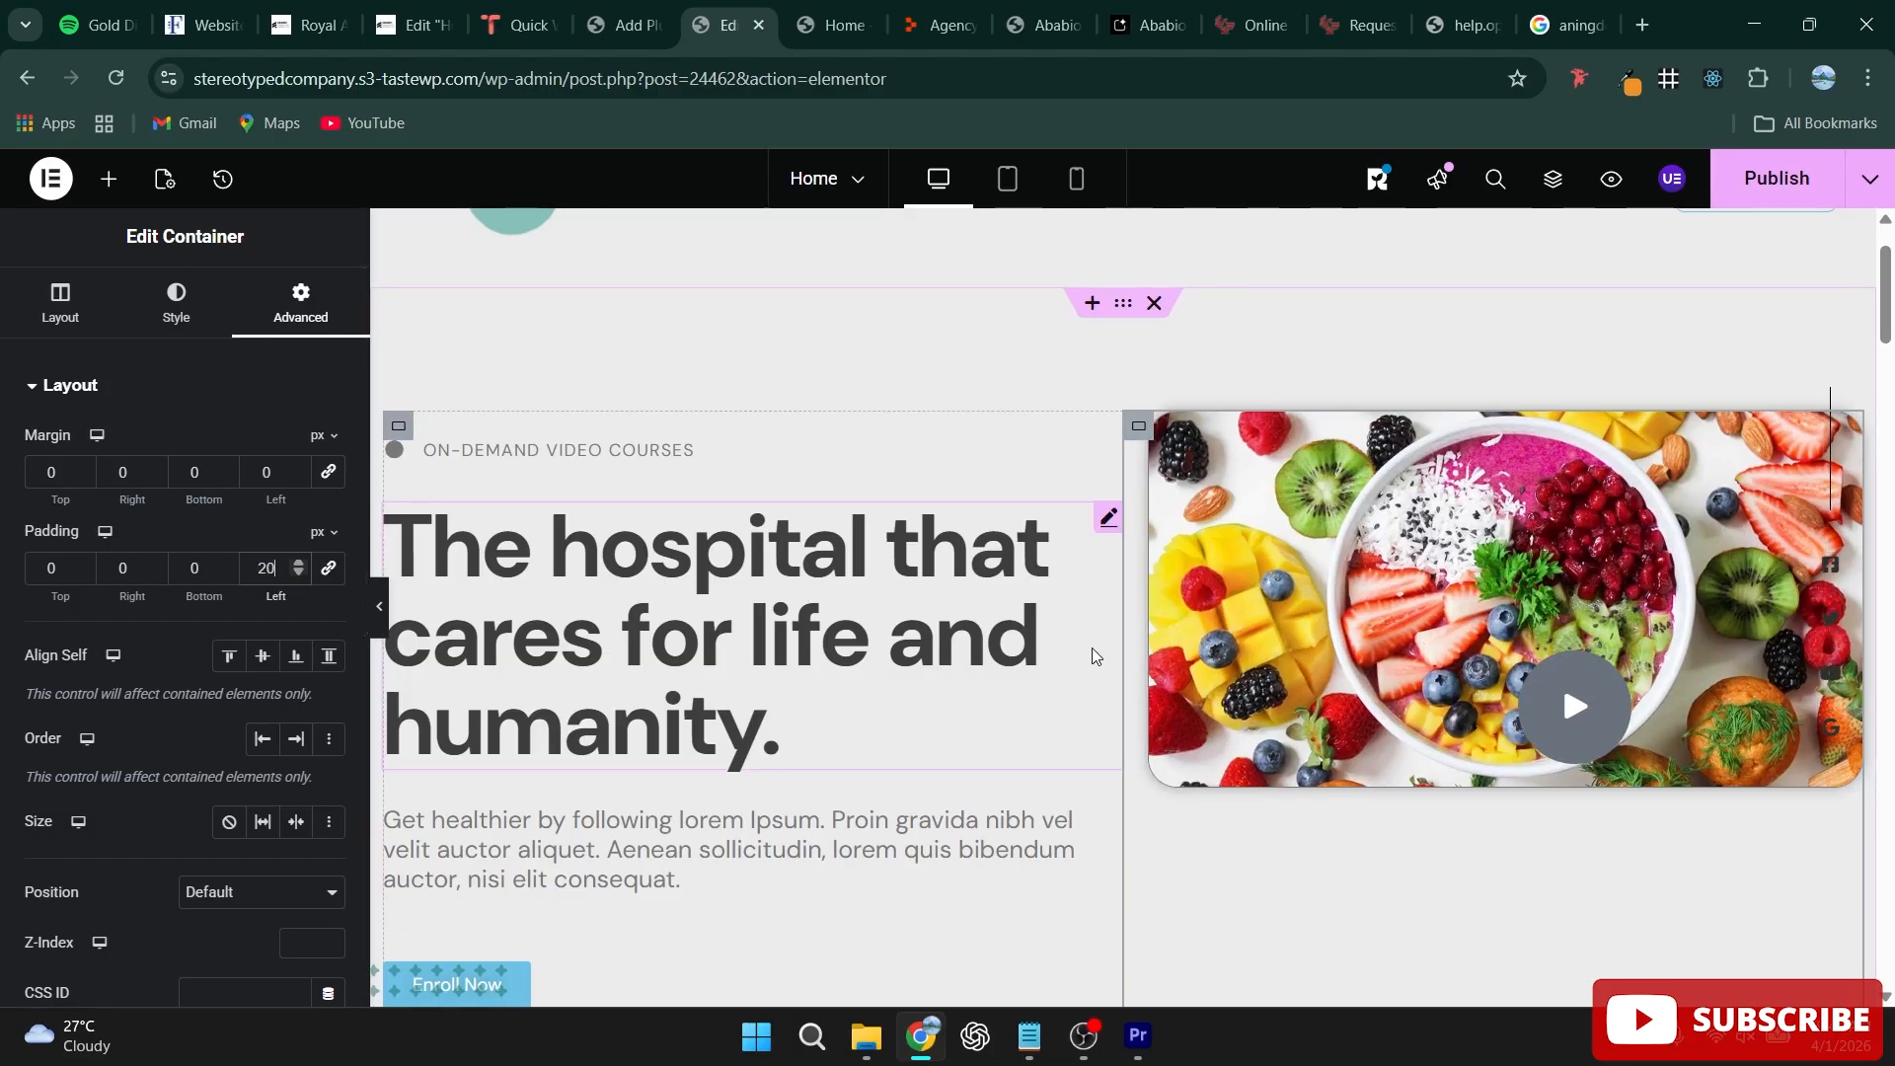
scroll(1093, 645, "down", 2)
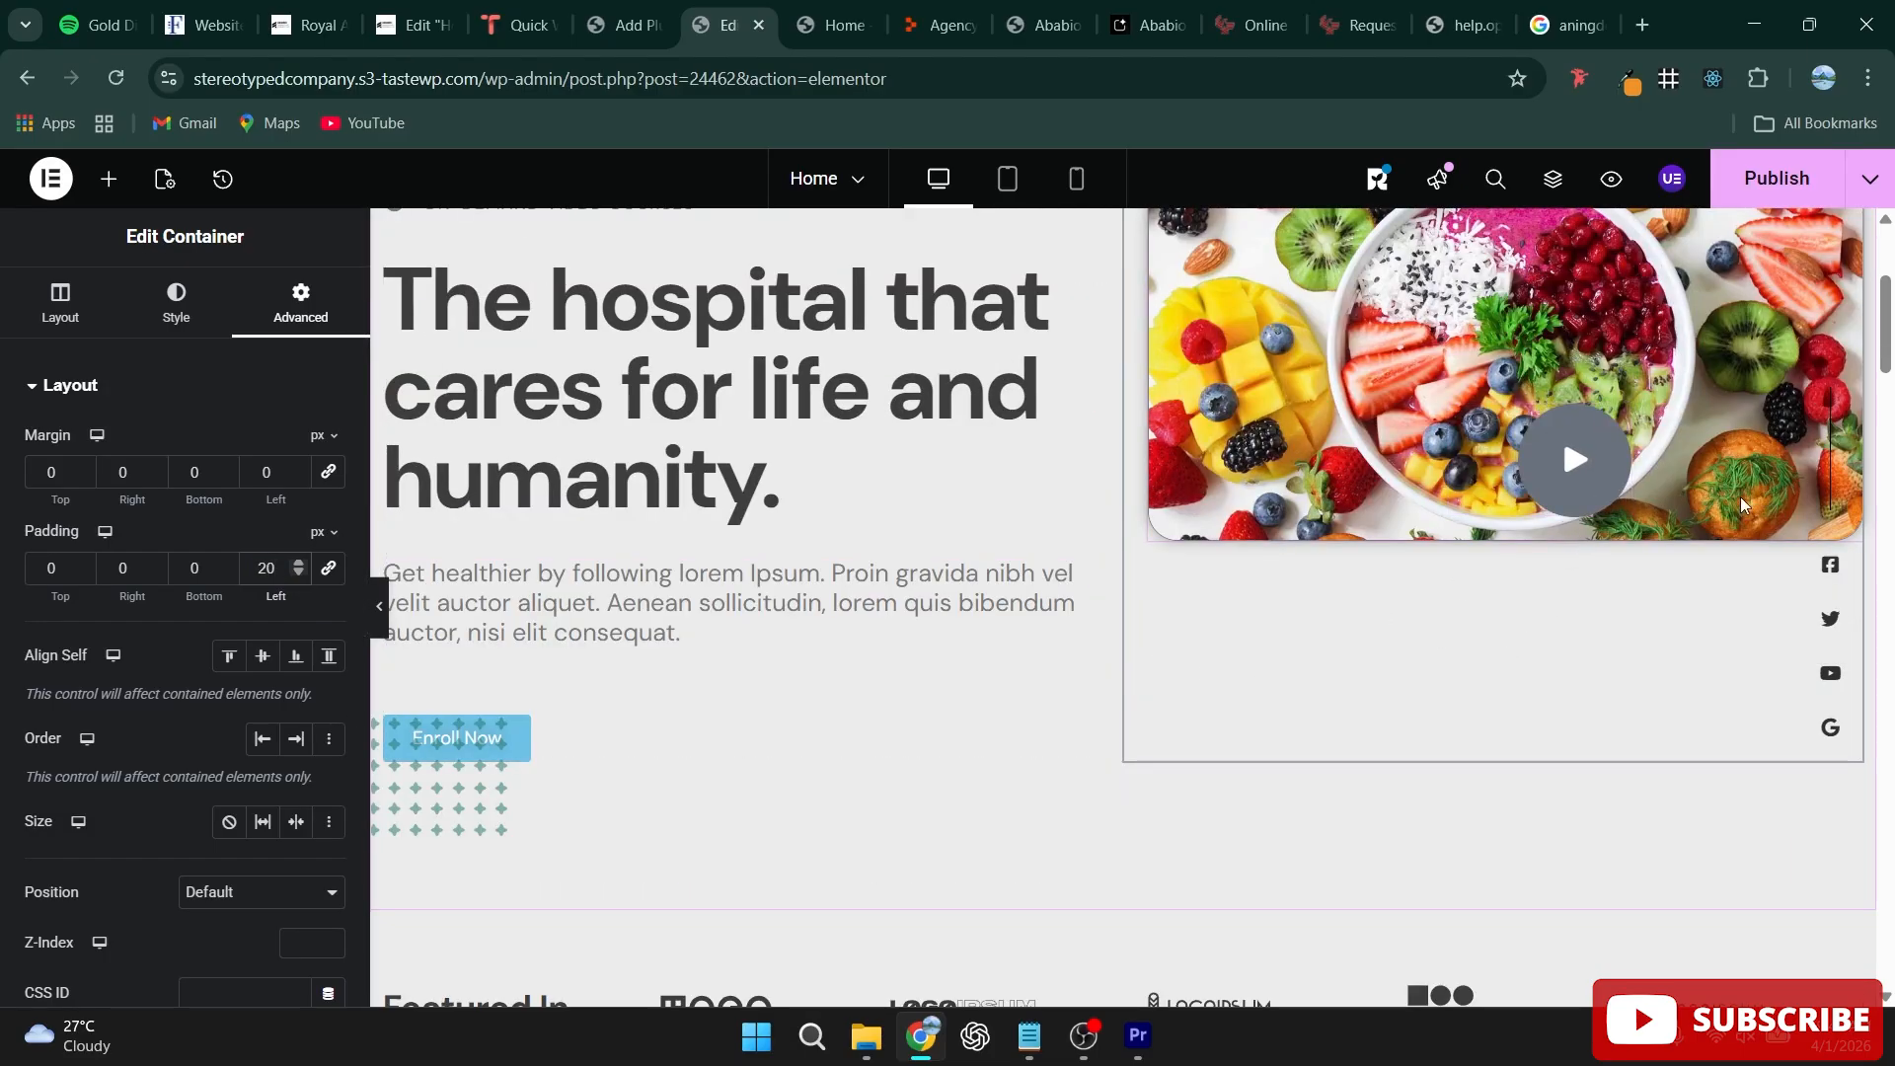
scroll(1739, 496, "up", 3)
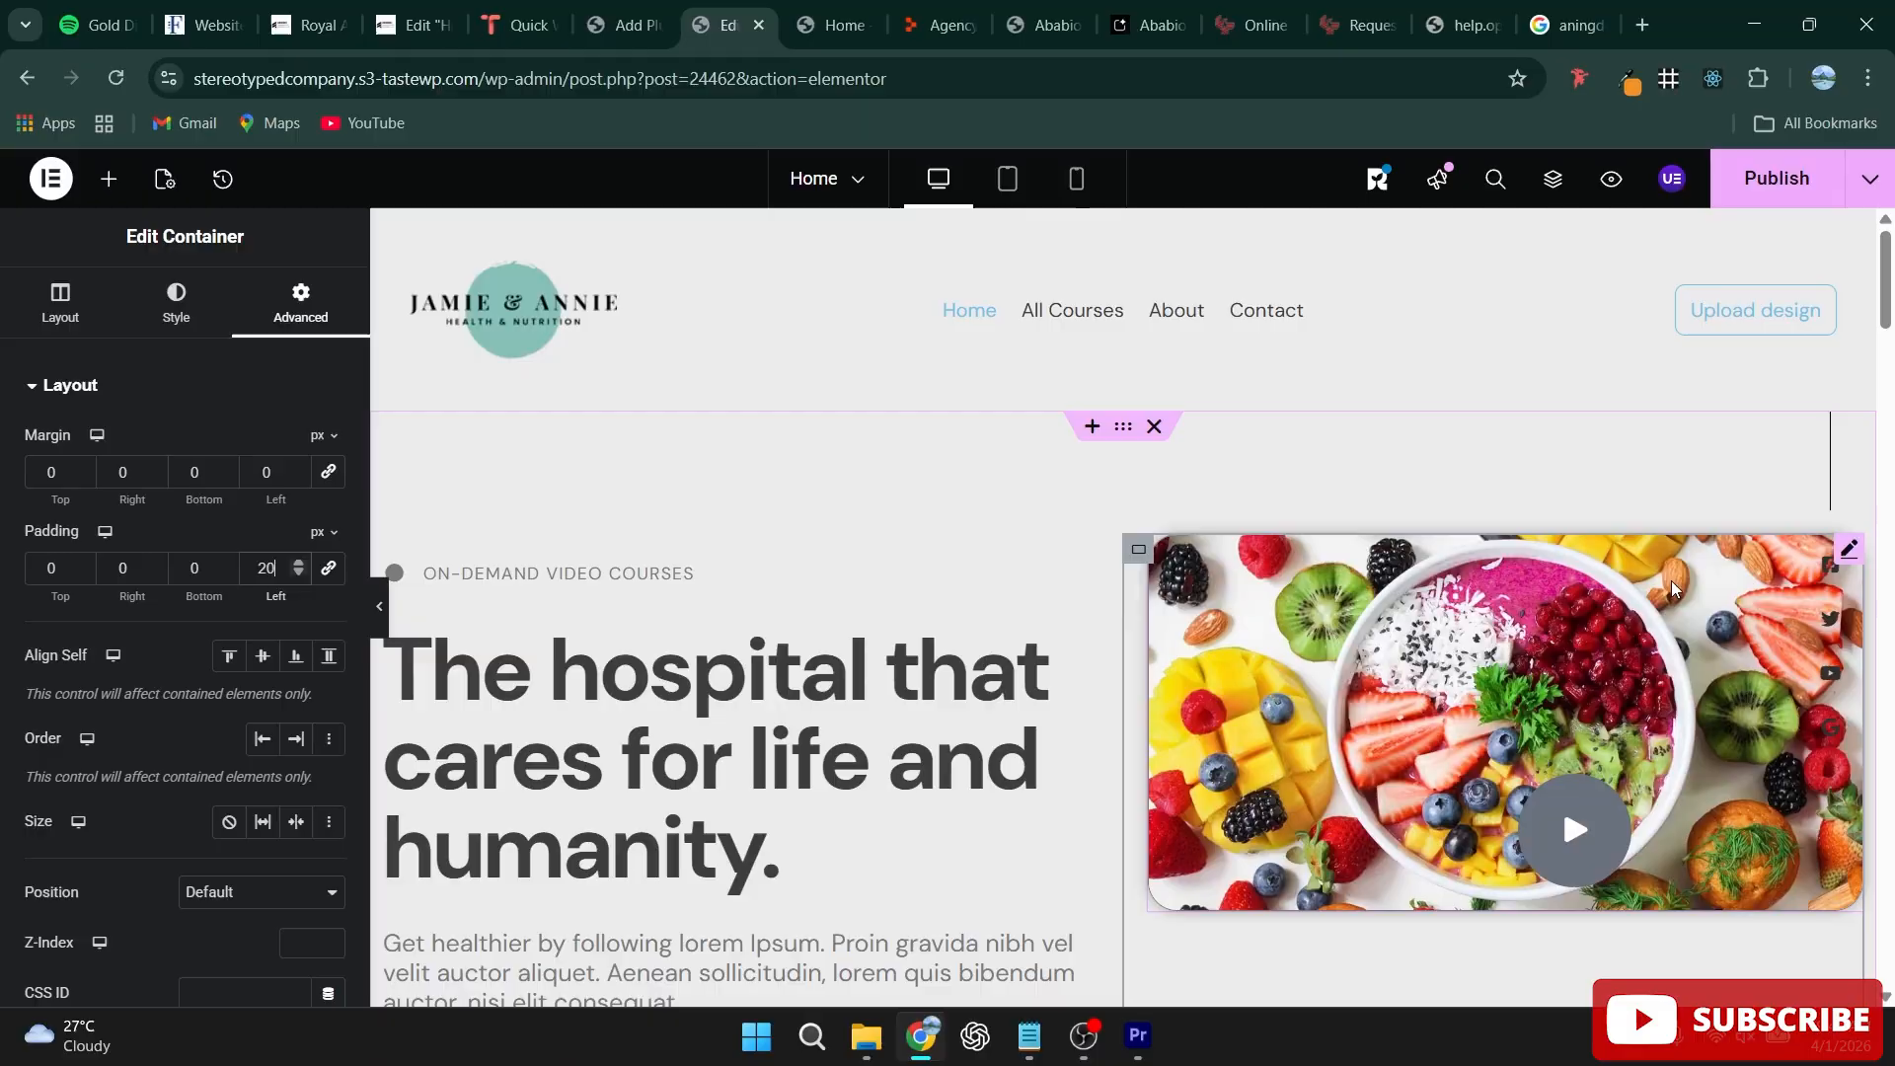
left_click(1571, 835)
mouse_move(203, 579)
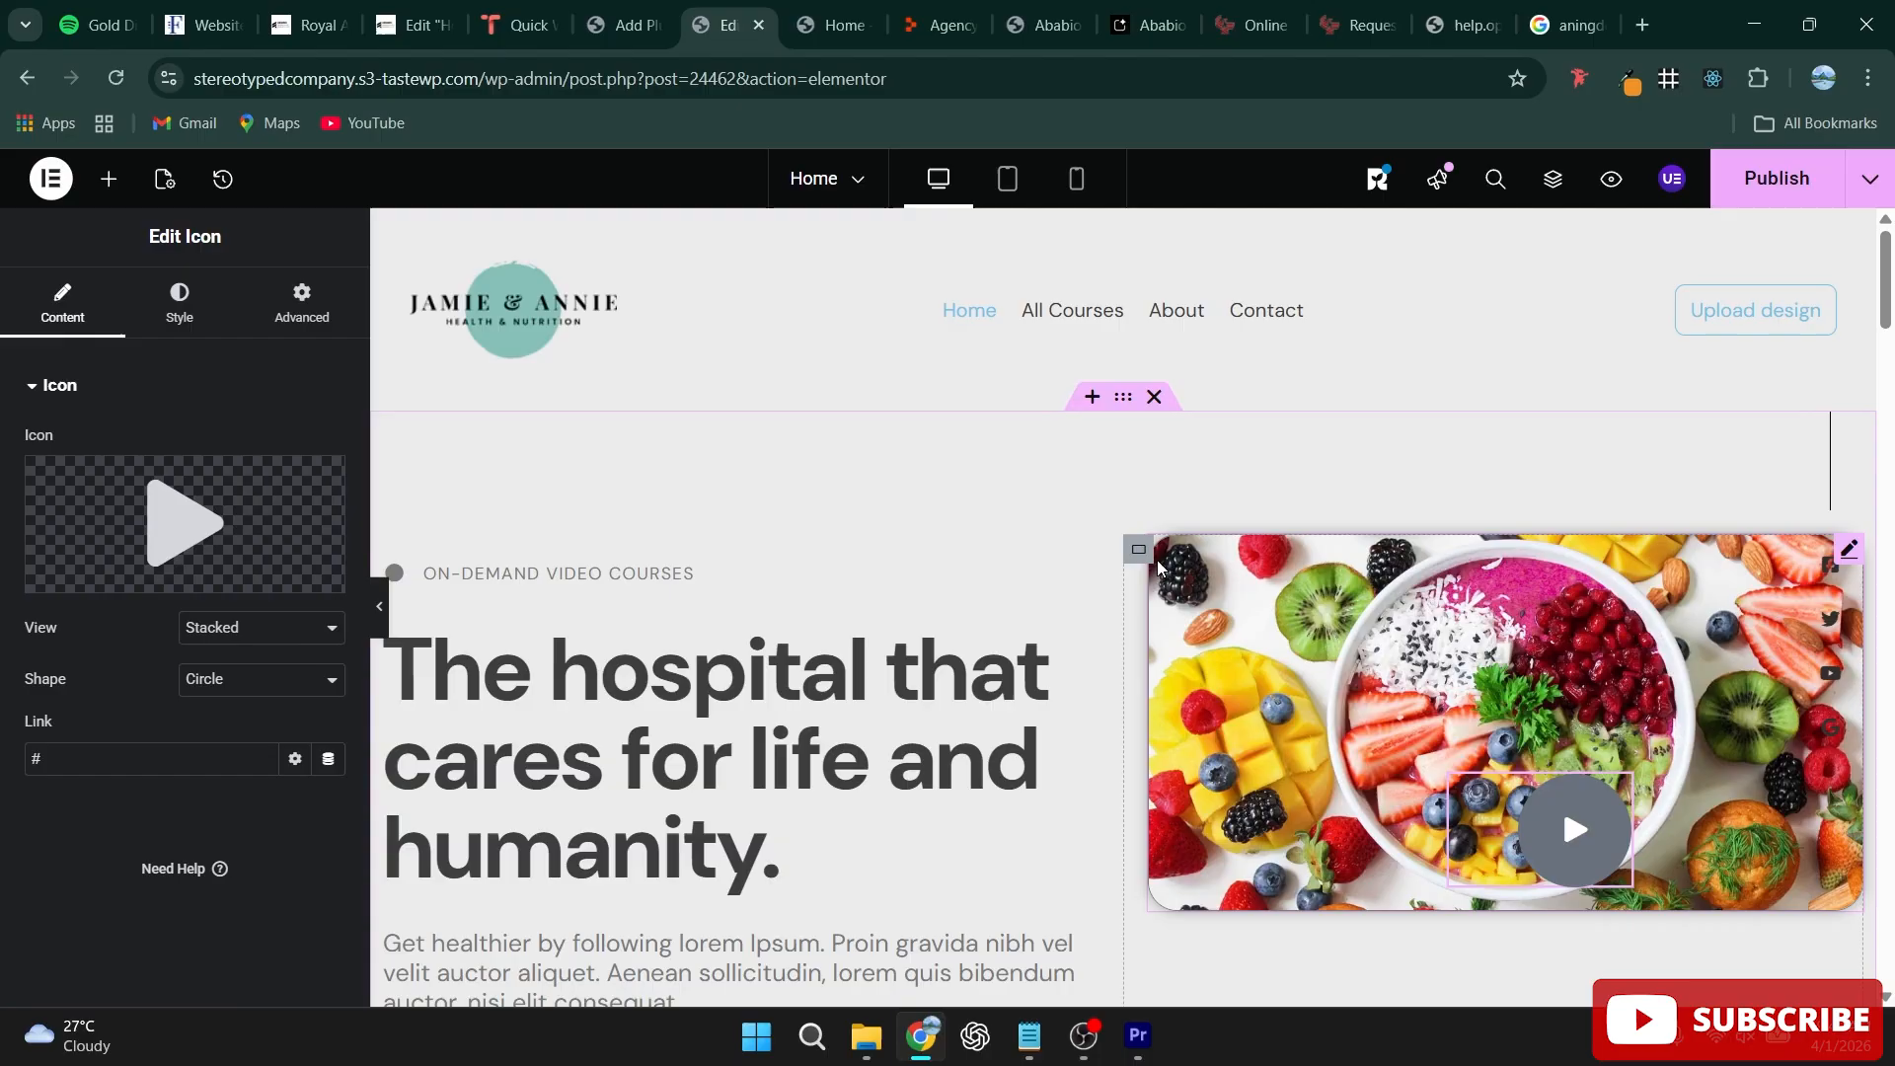
left_click(1138, 549)
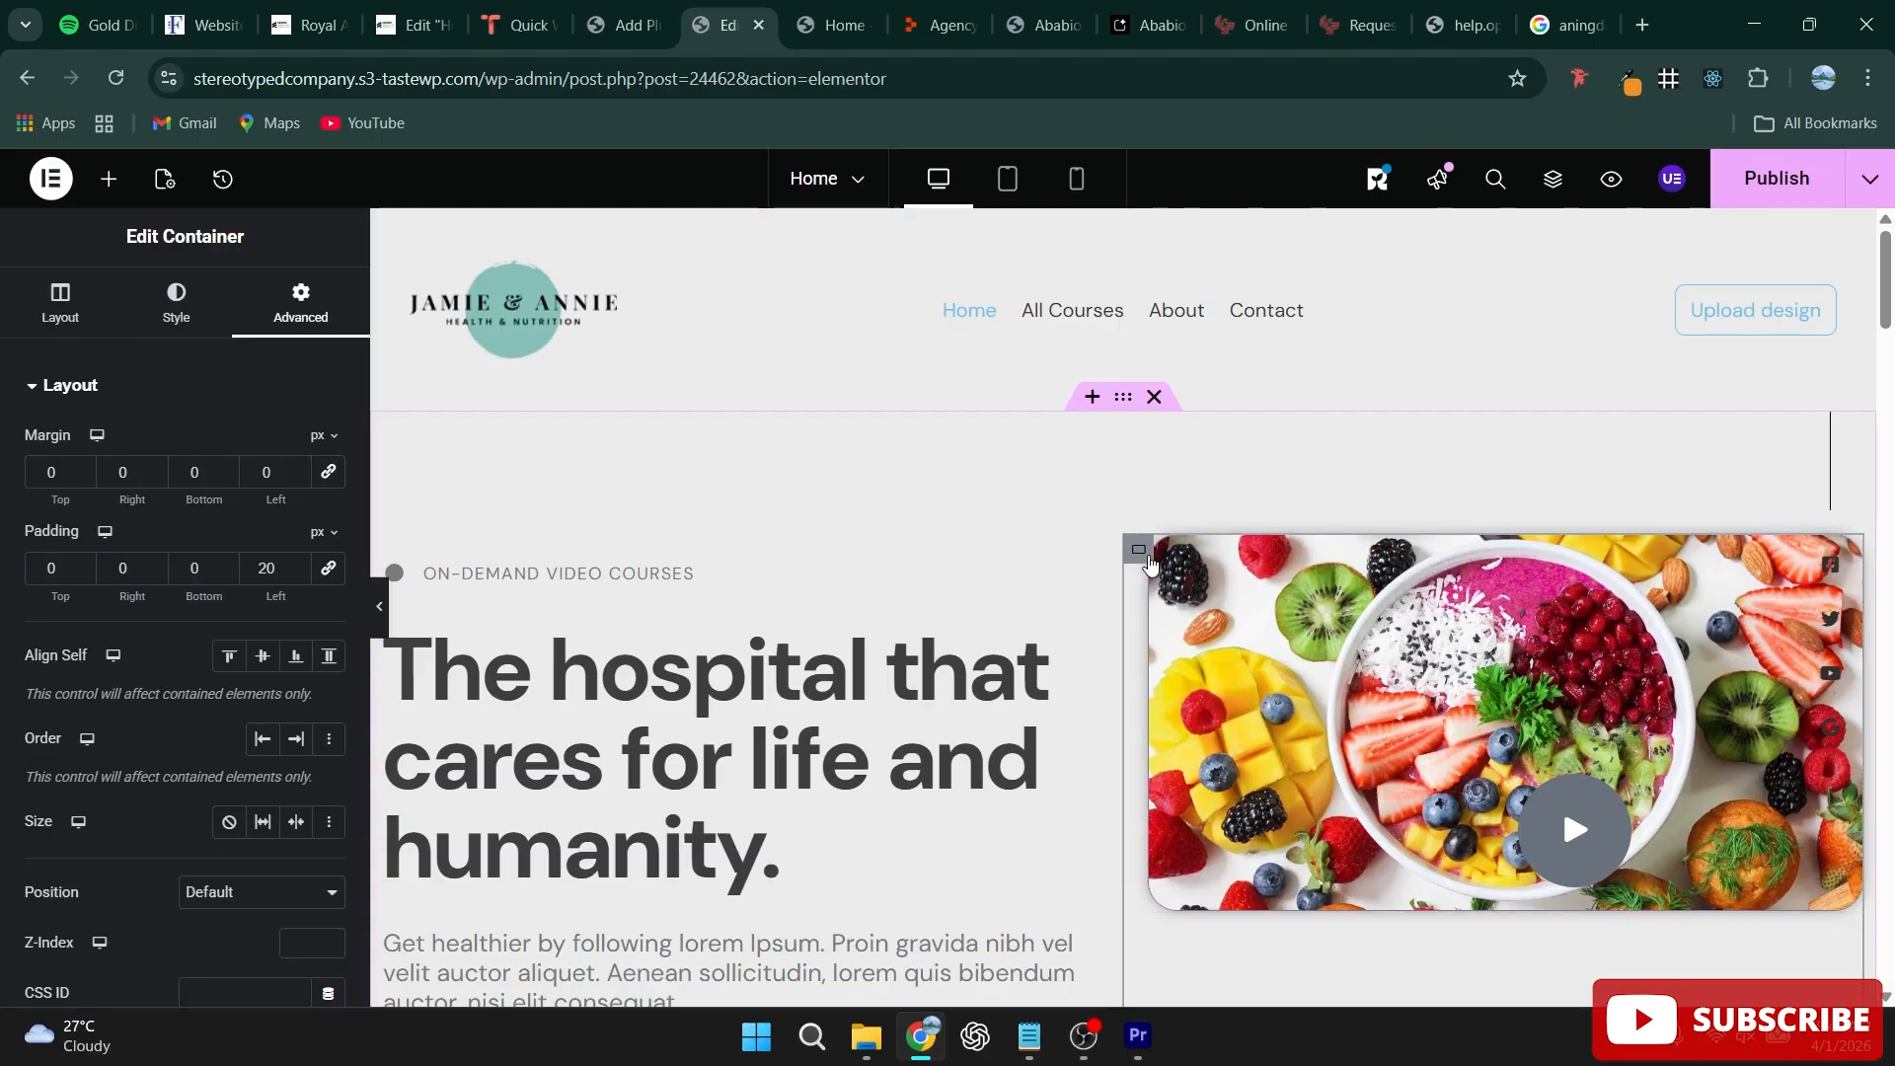
Step: Clear the fruit bowl picture from its image widget and delete that widget from the hero container
left_click(1306, 586)
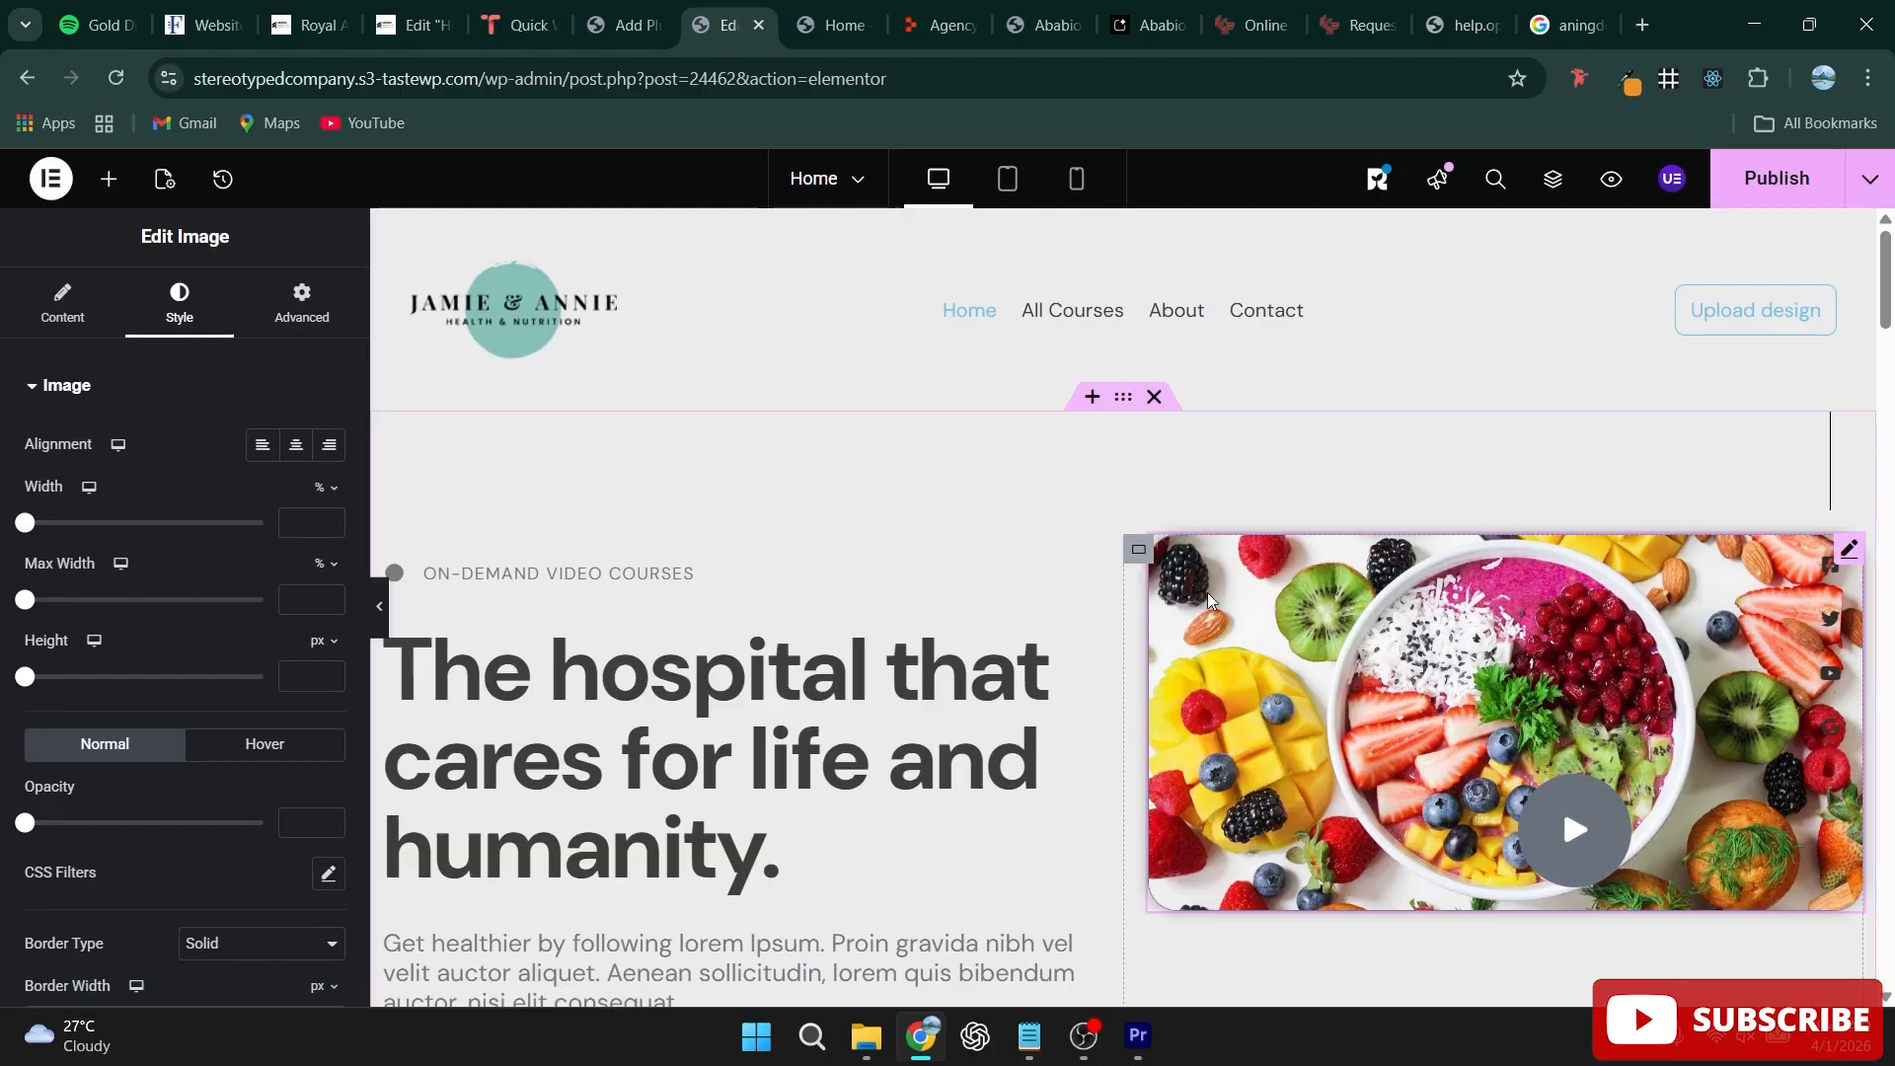
left_click(99, 316)
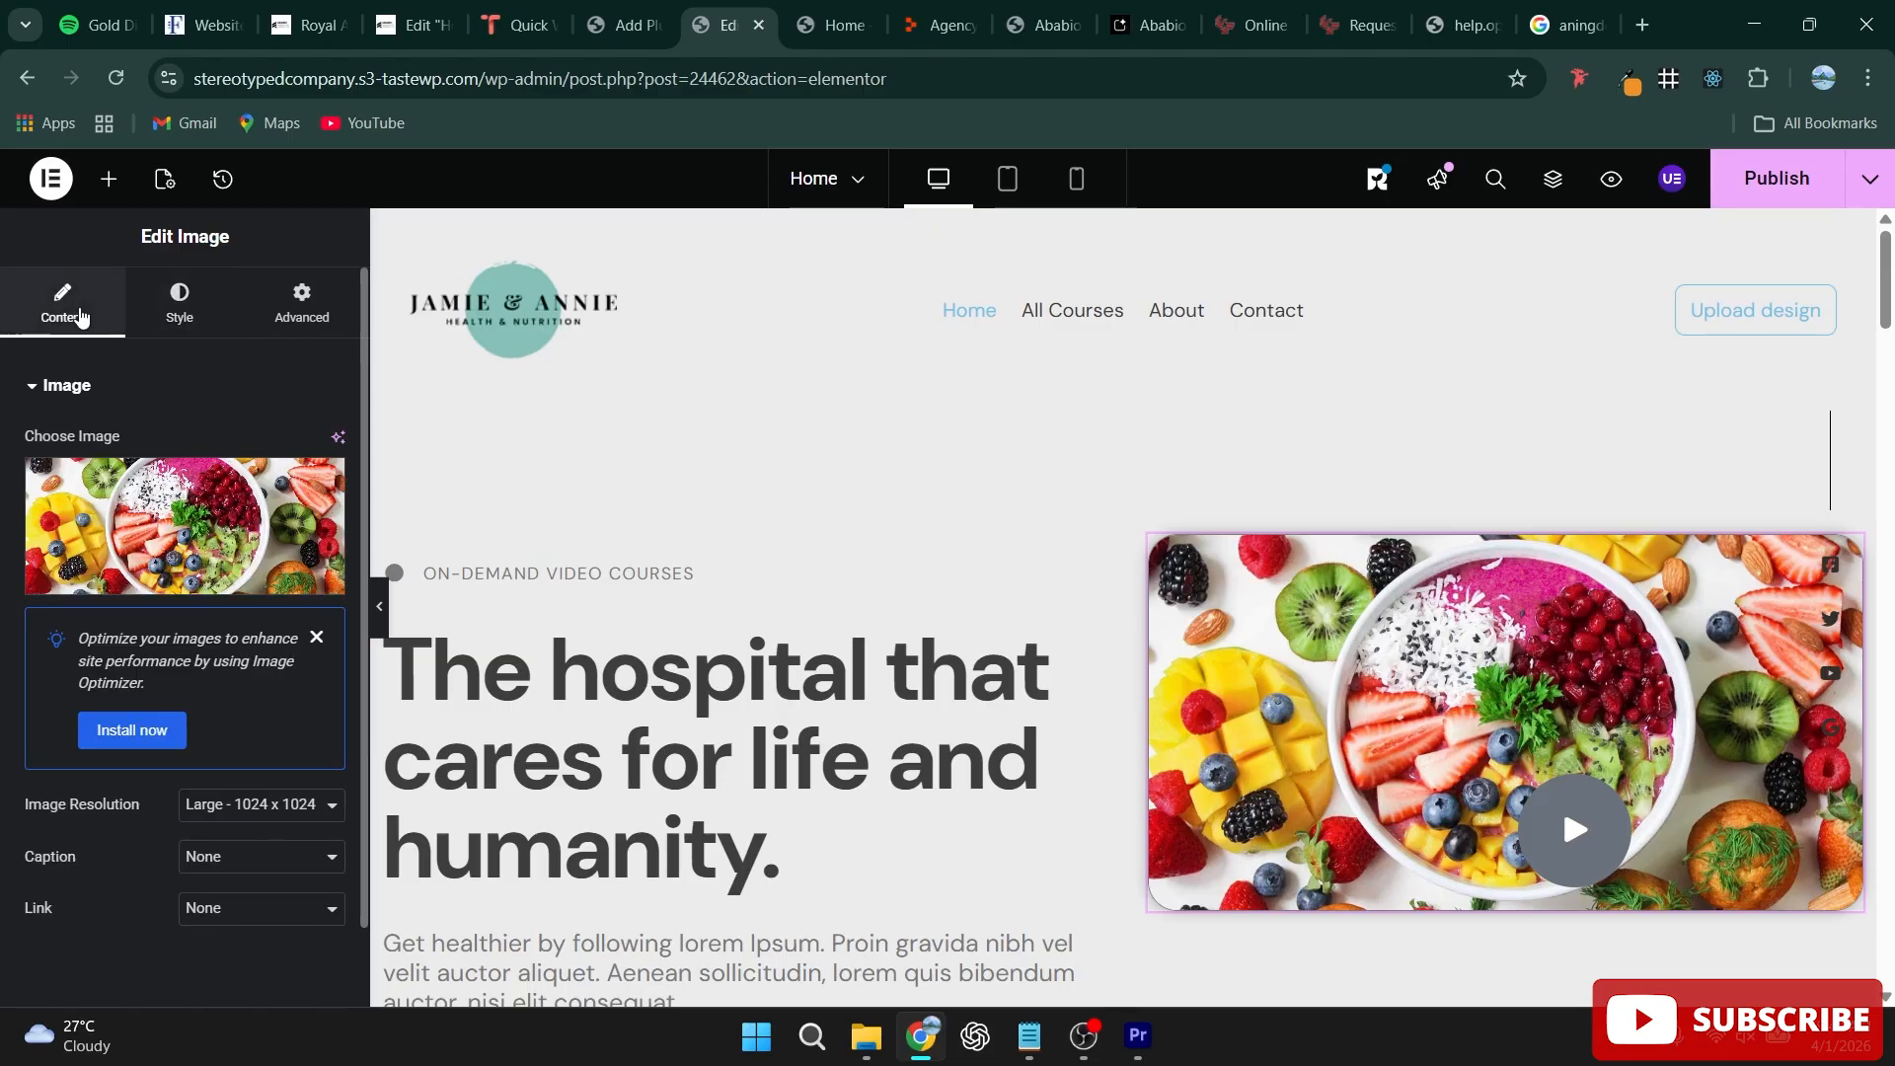
left_click(315, 474)
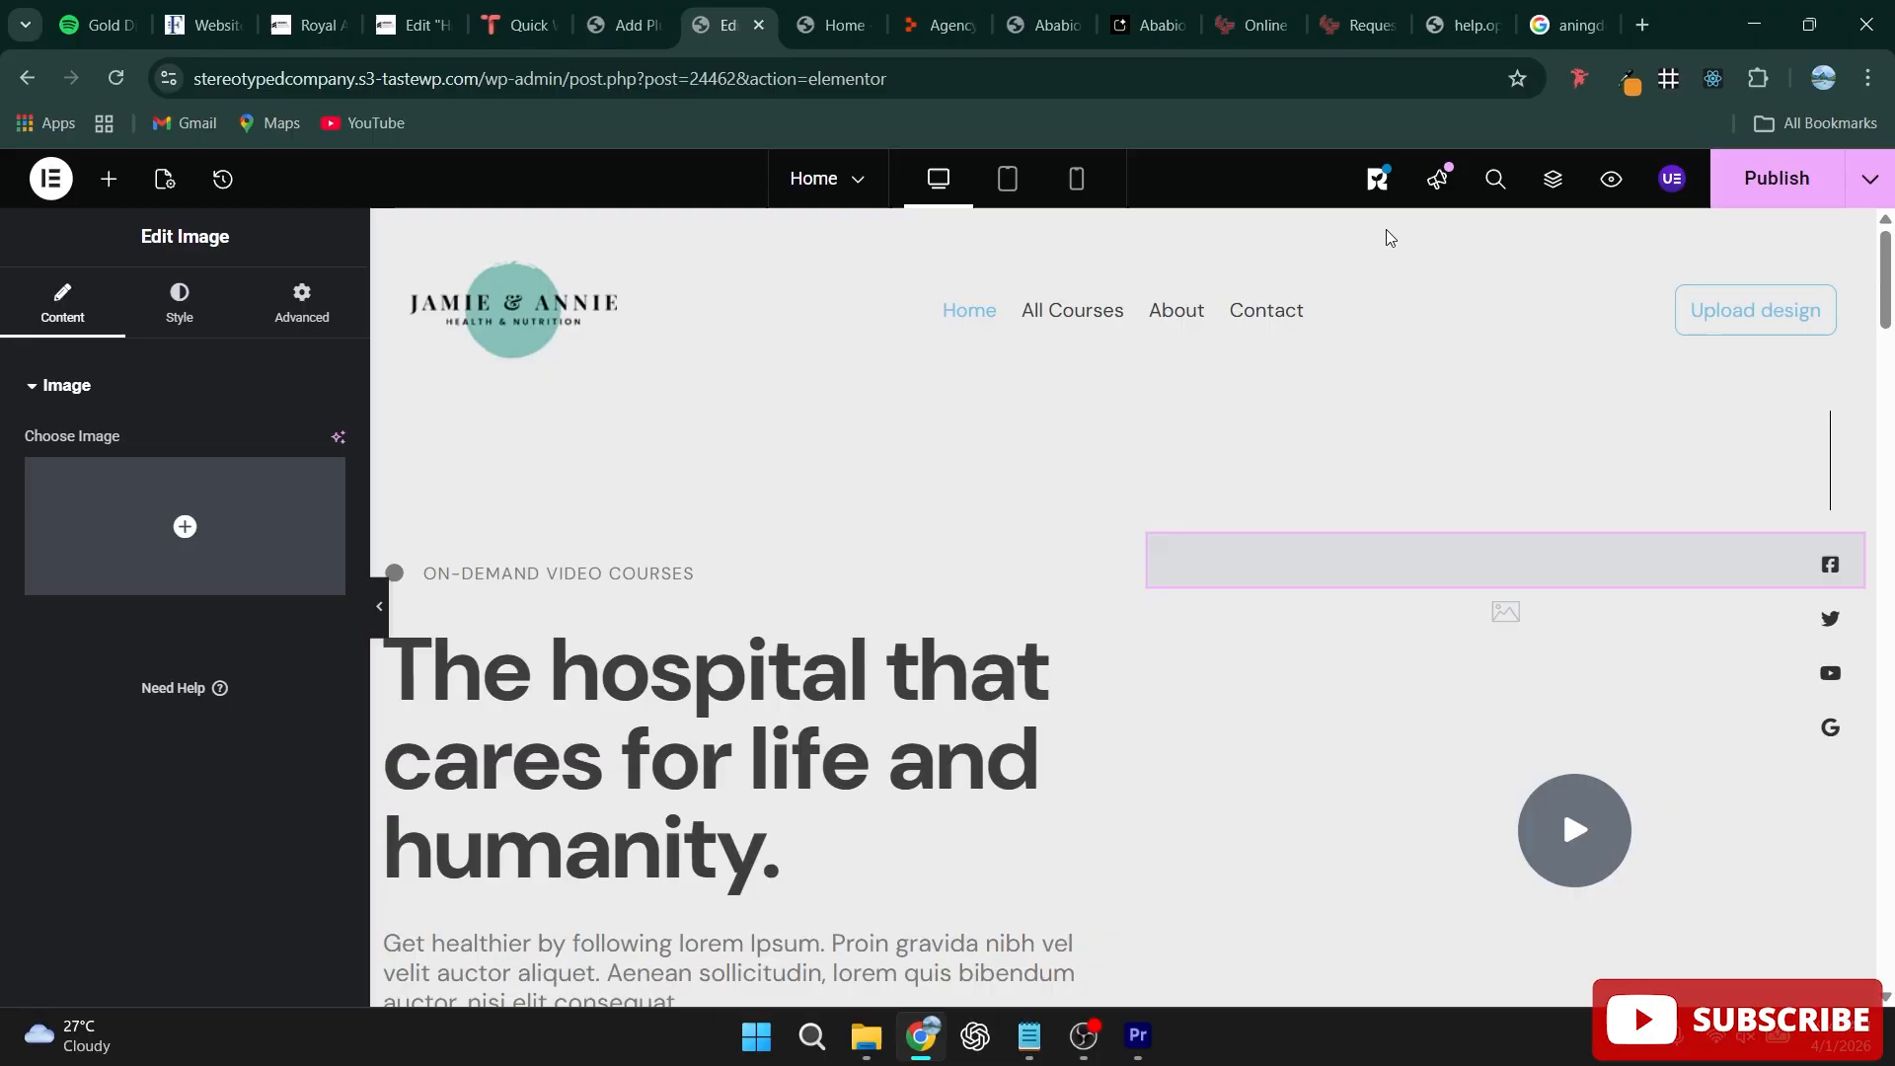
left_click(1551, 177)
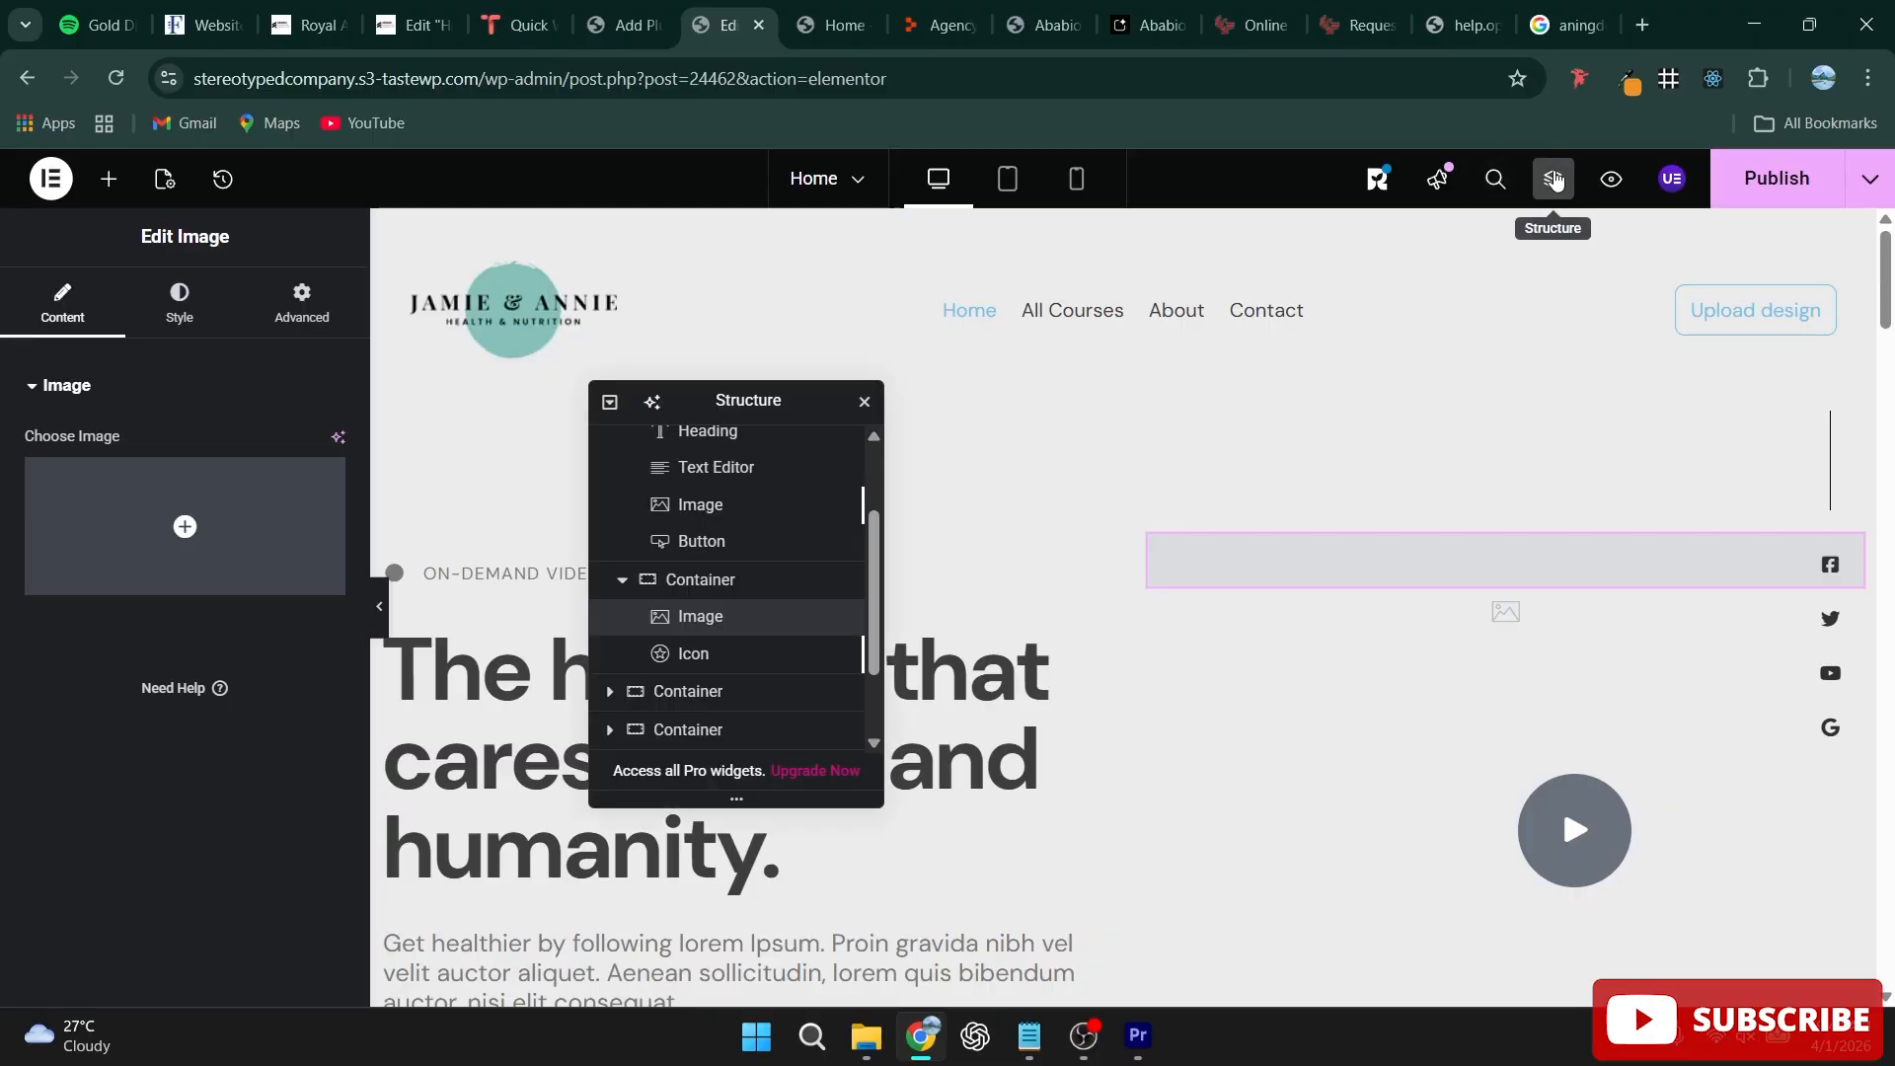
right_click(694, 620)
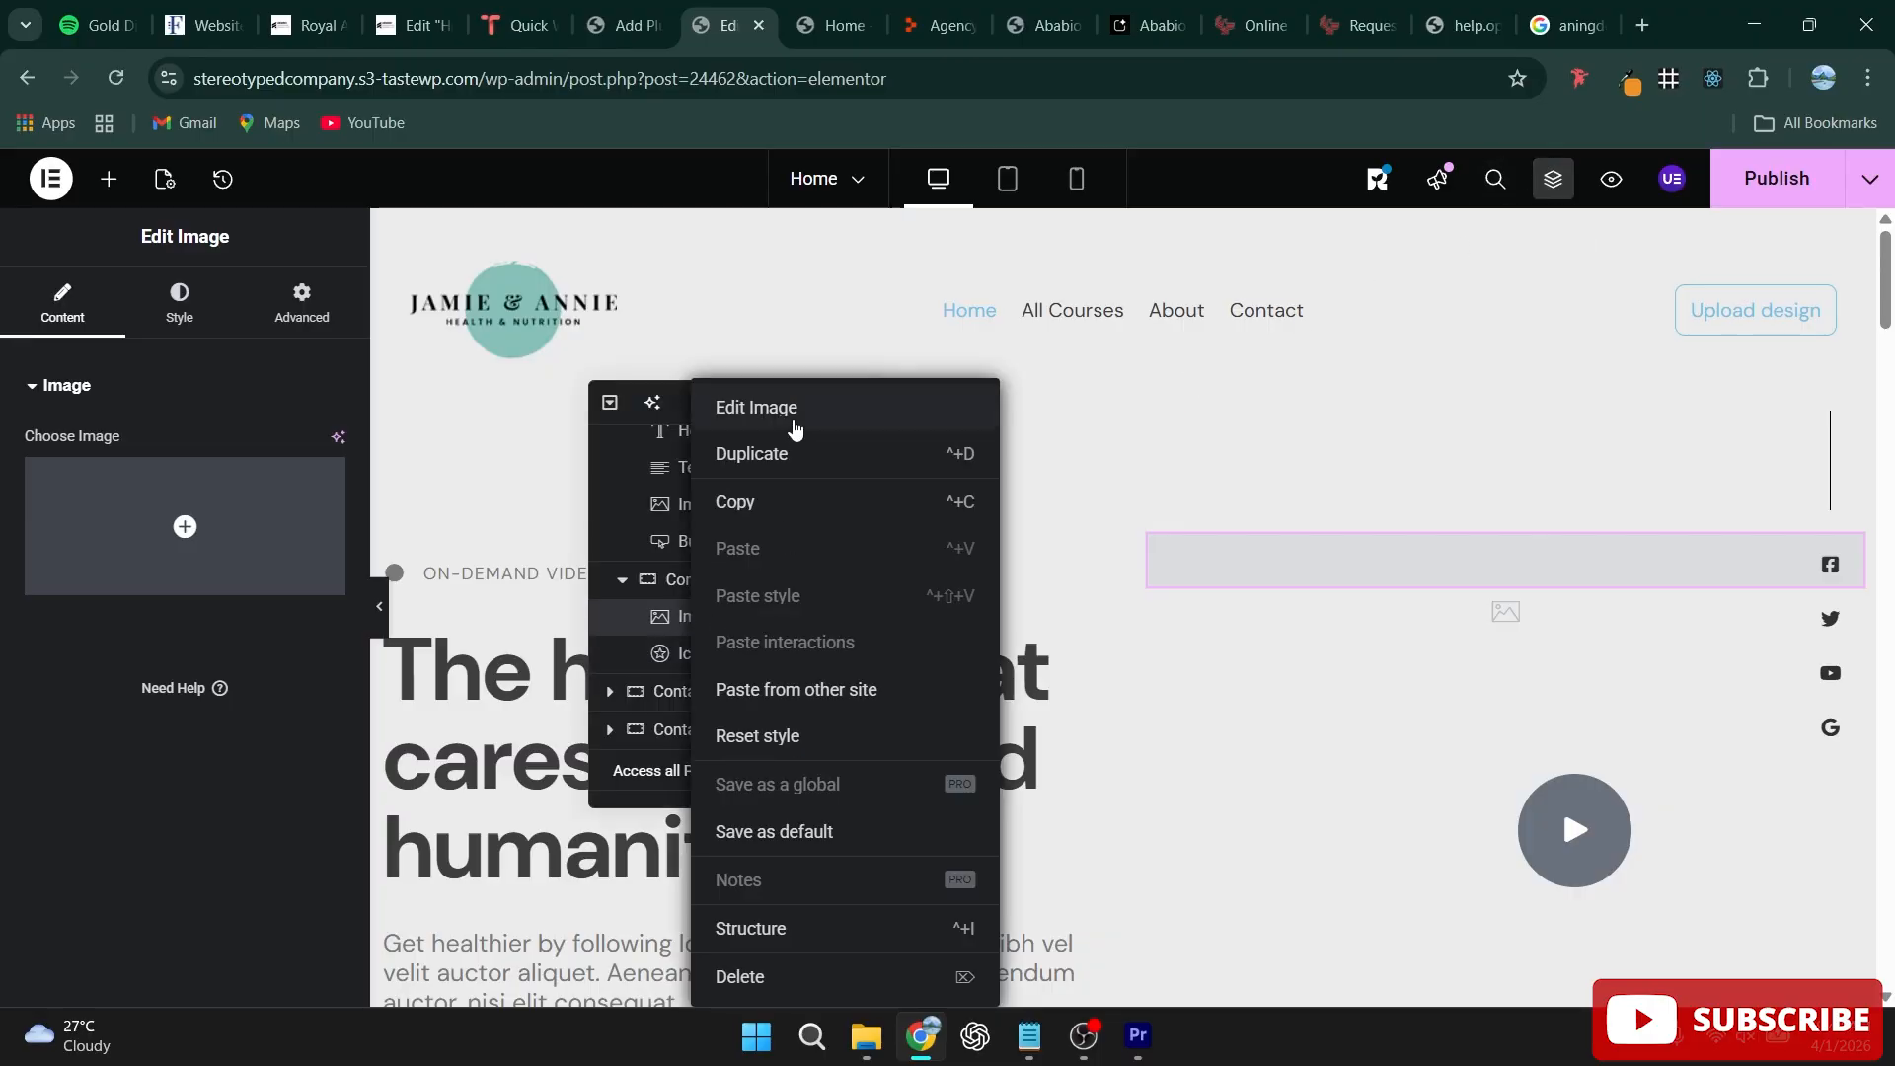
left_click(742, 974)
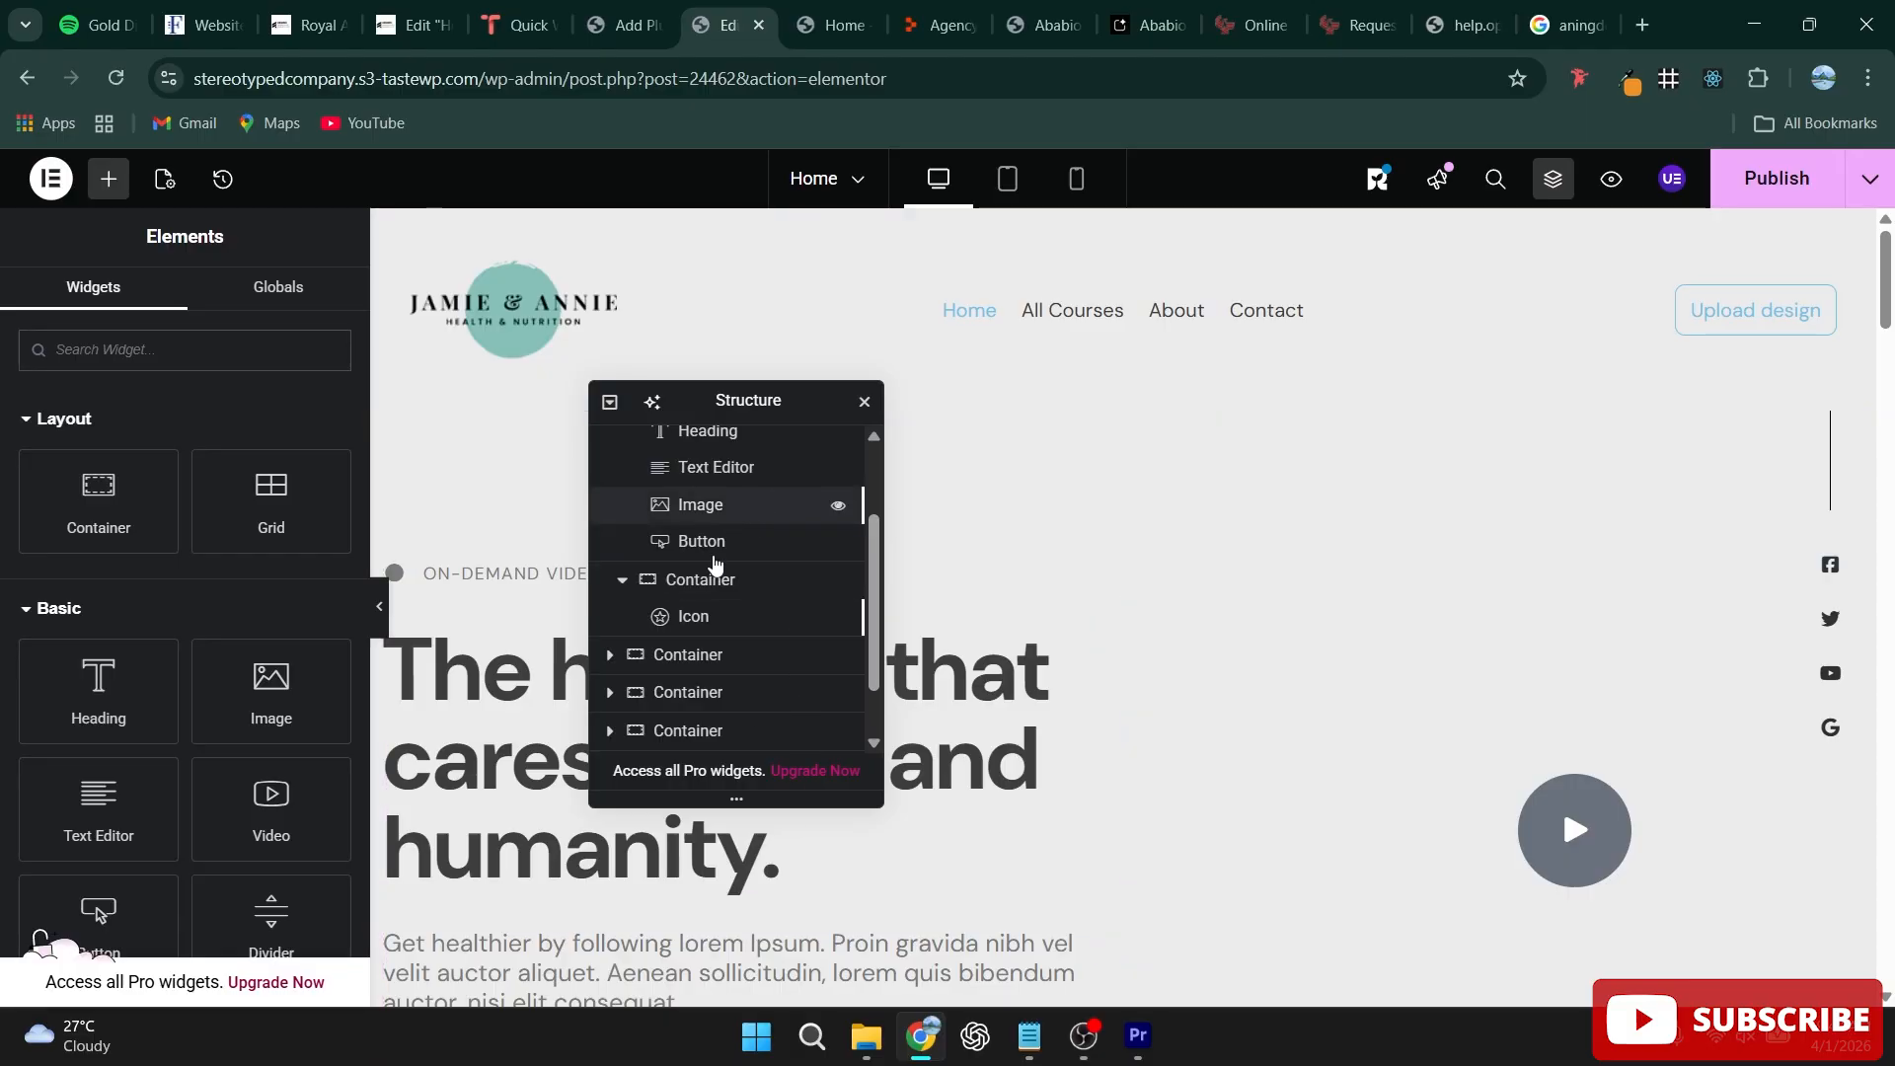
Step: Select the hero container that holds the play icon and set its background type to video
left_click(706, 587)
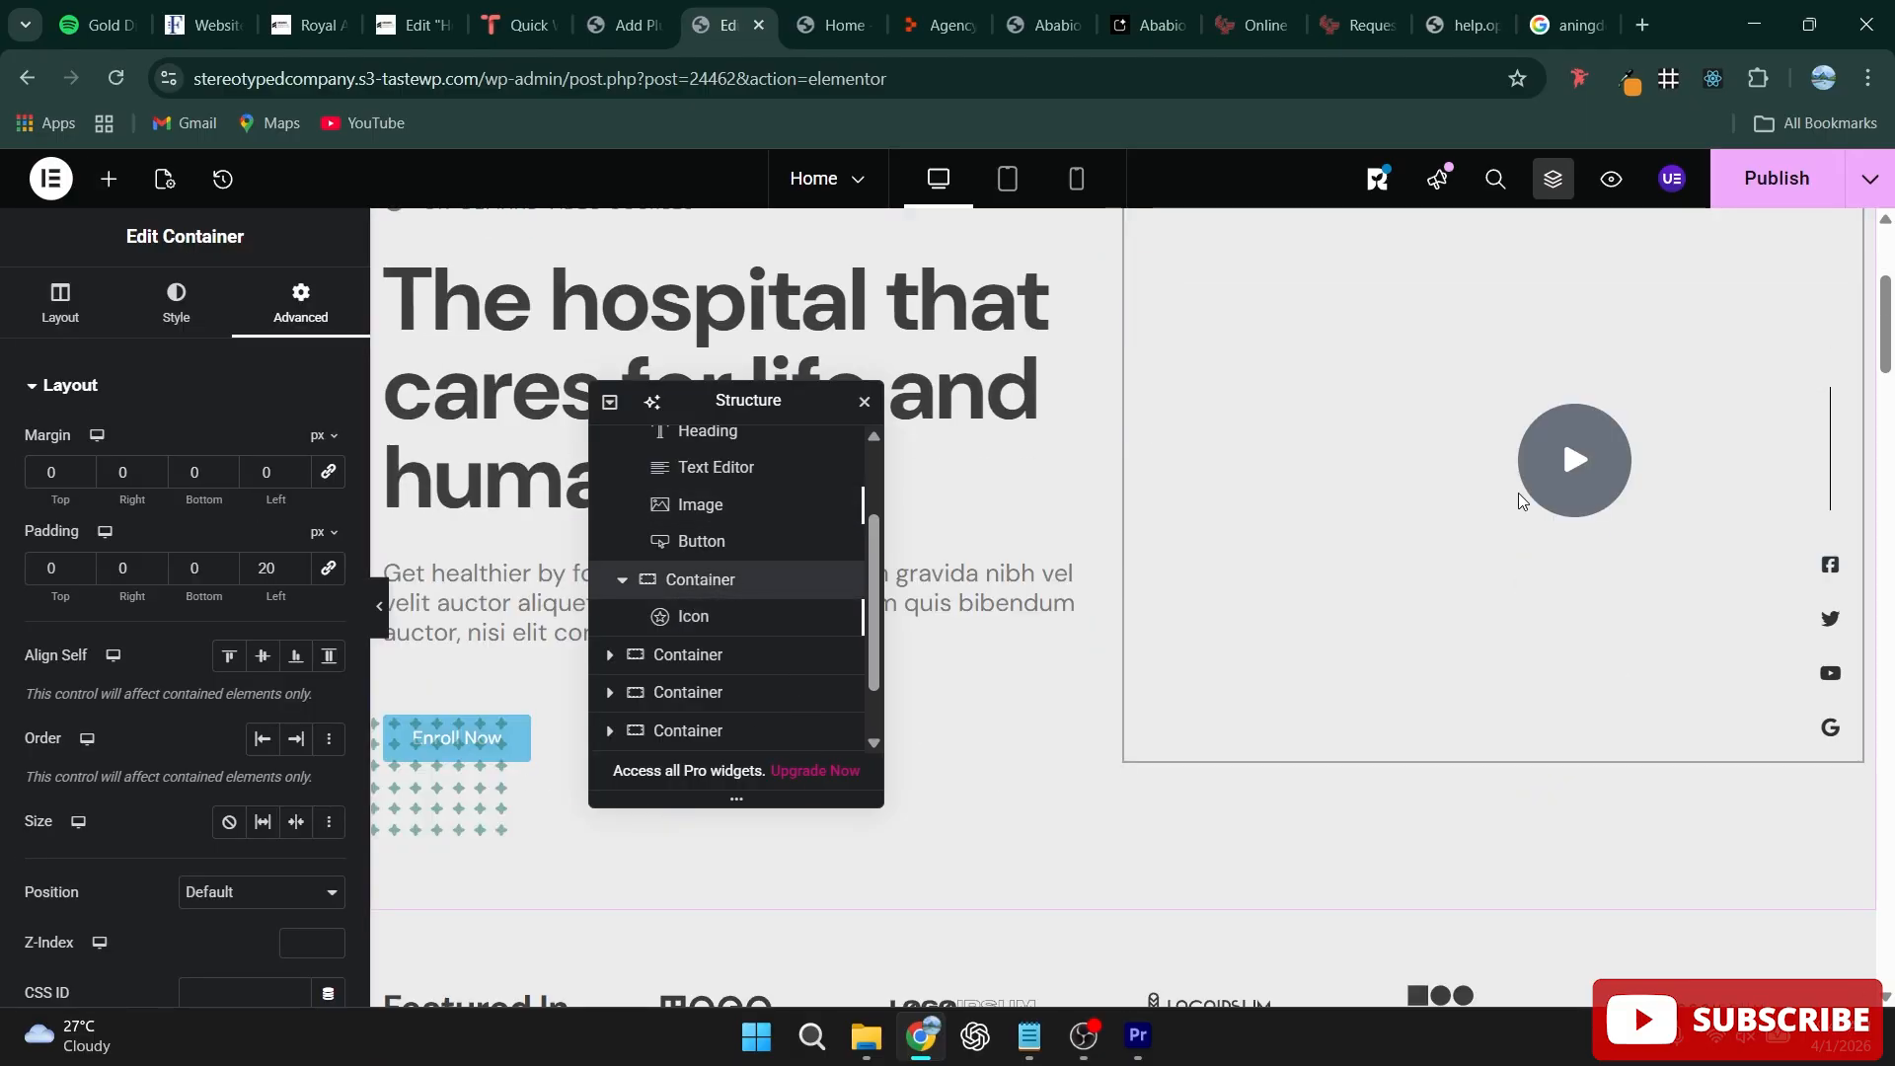
scroll(1426, 494, "up", 3)
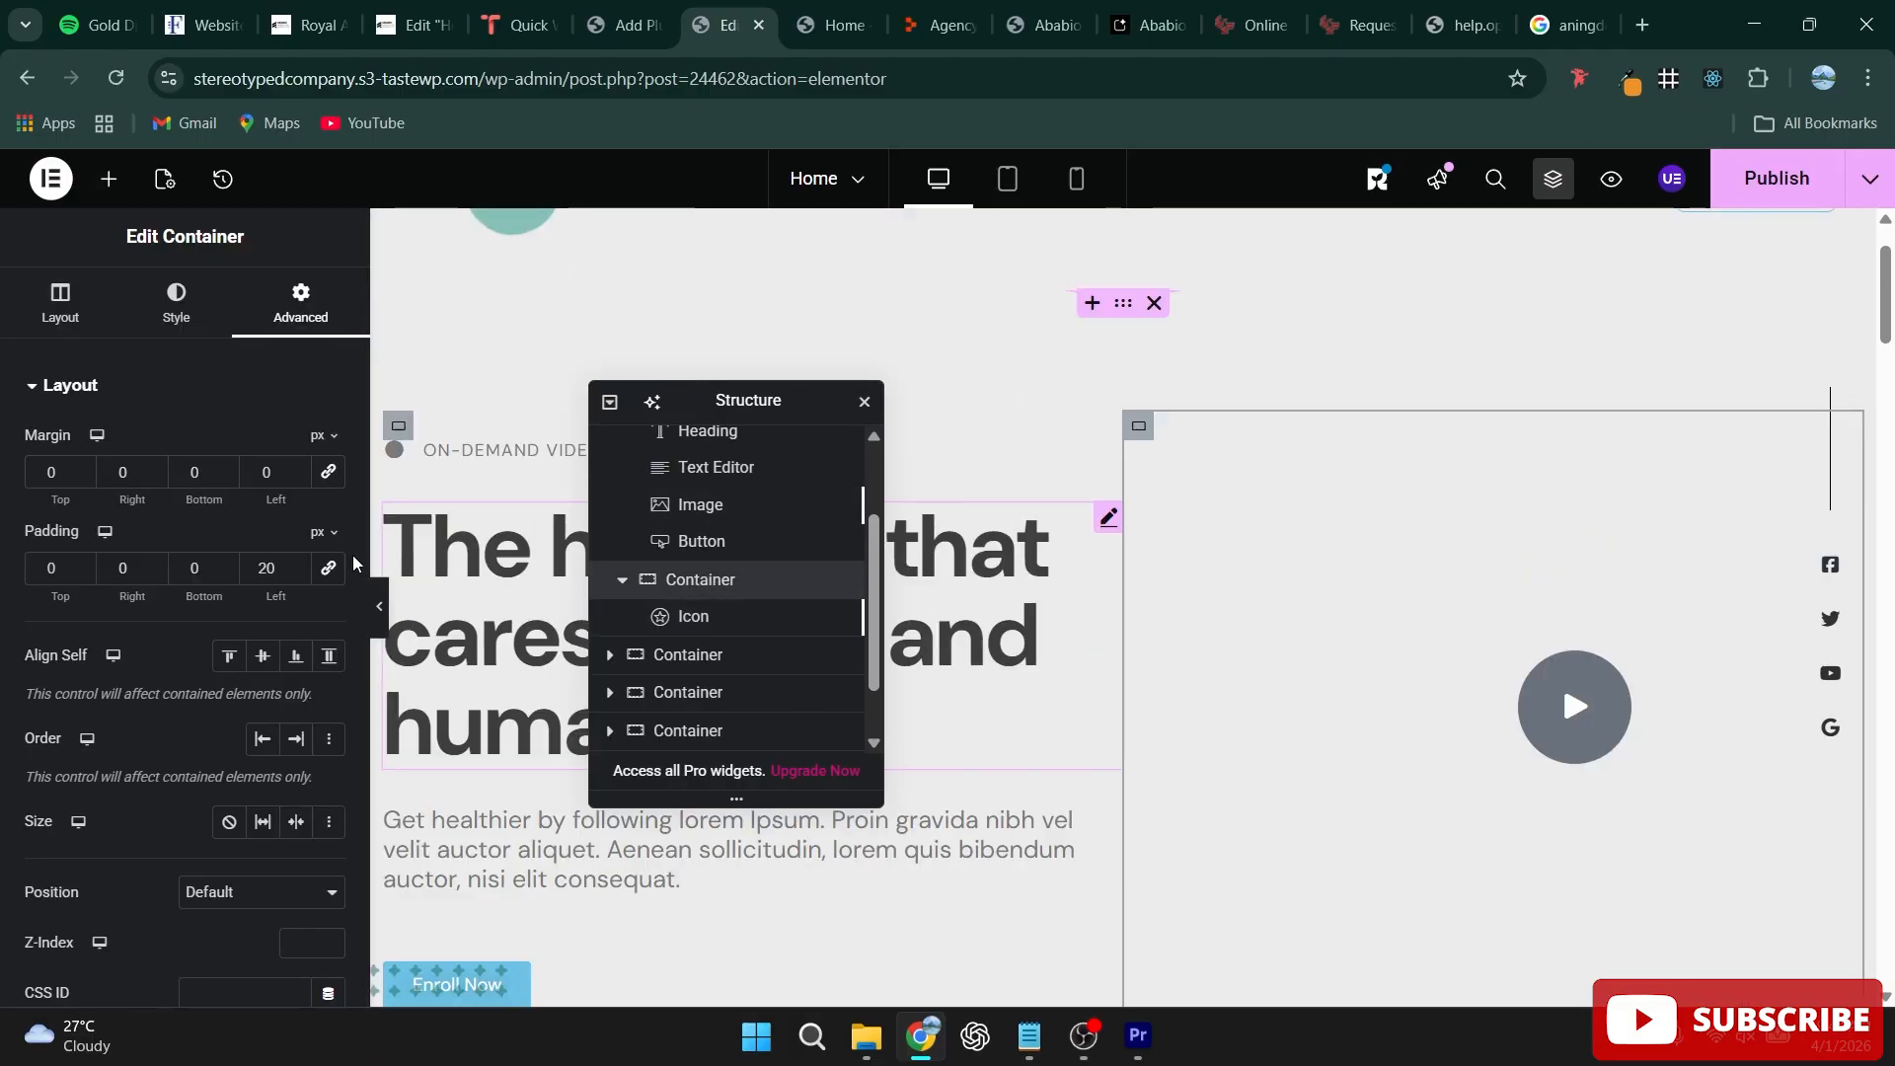
left_click(158, 308)
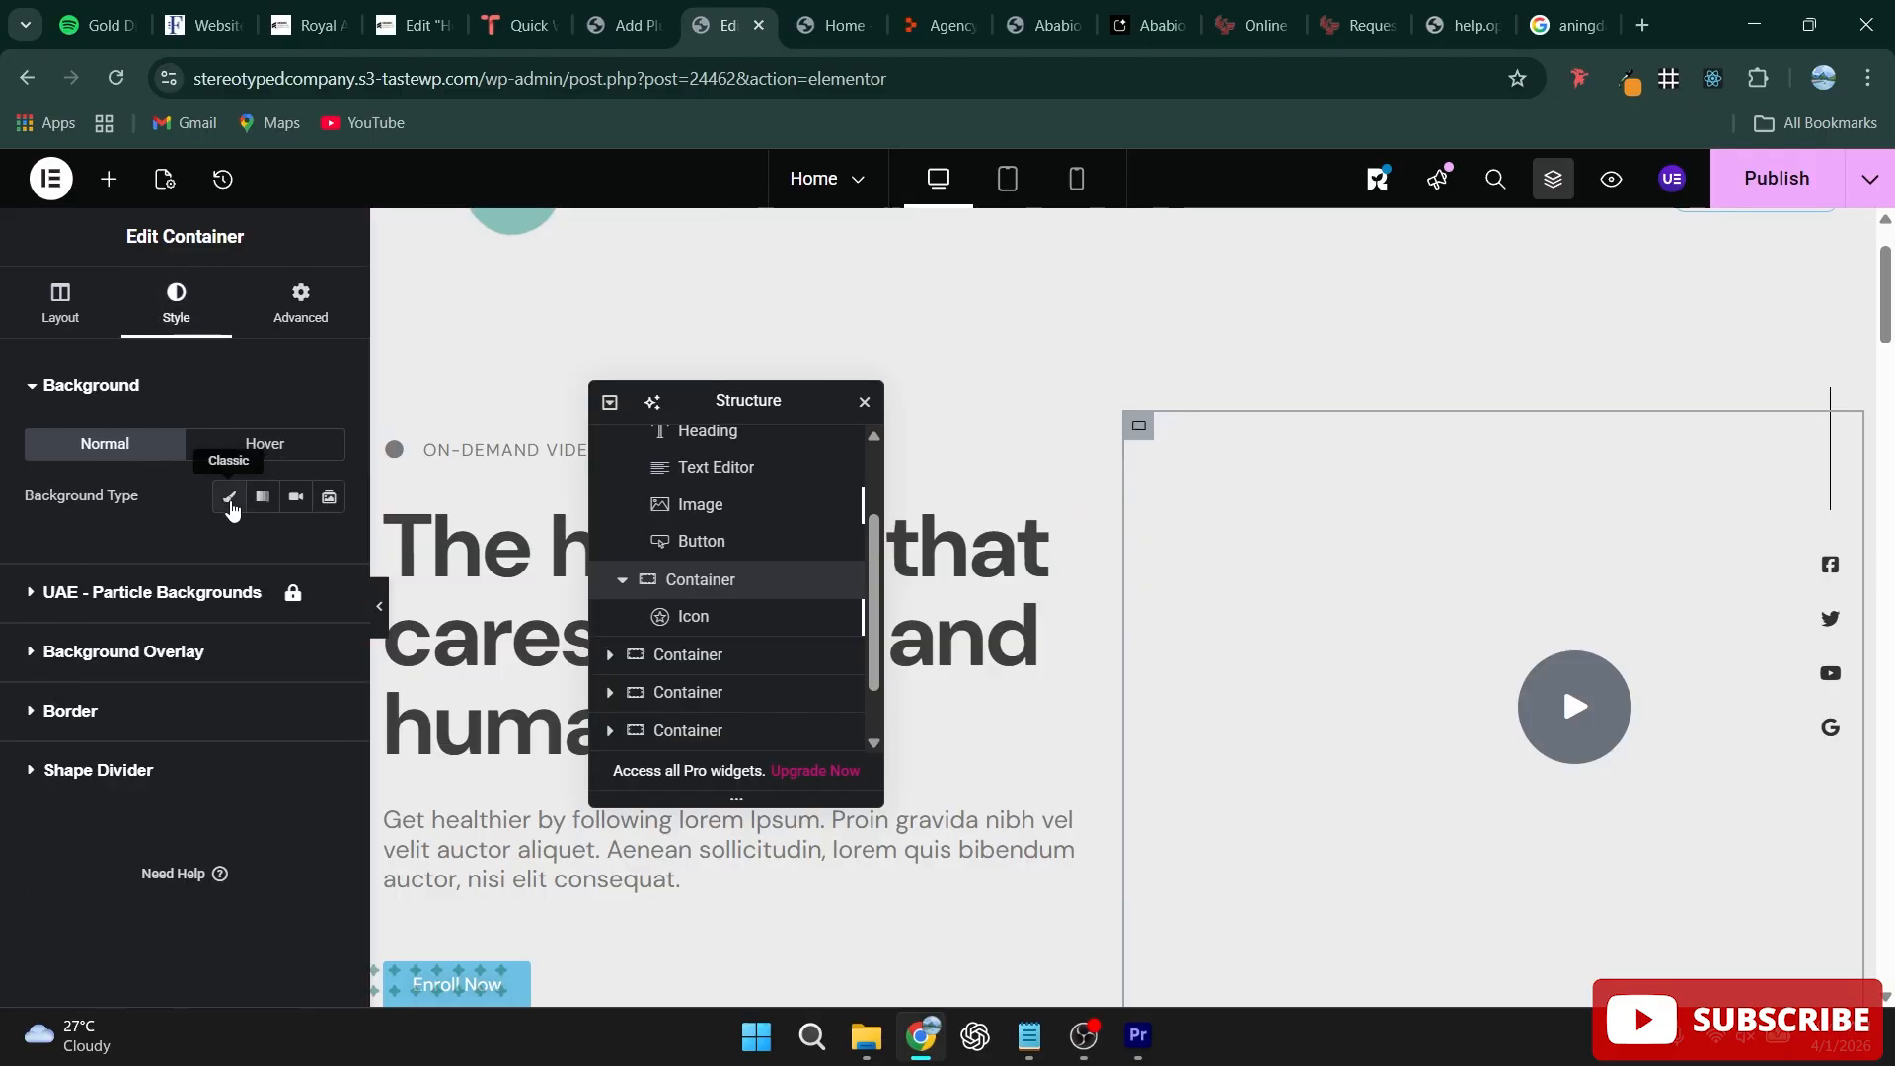
left_click(297, 498)
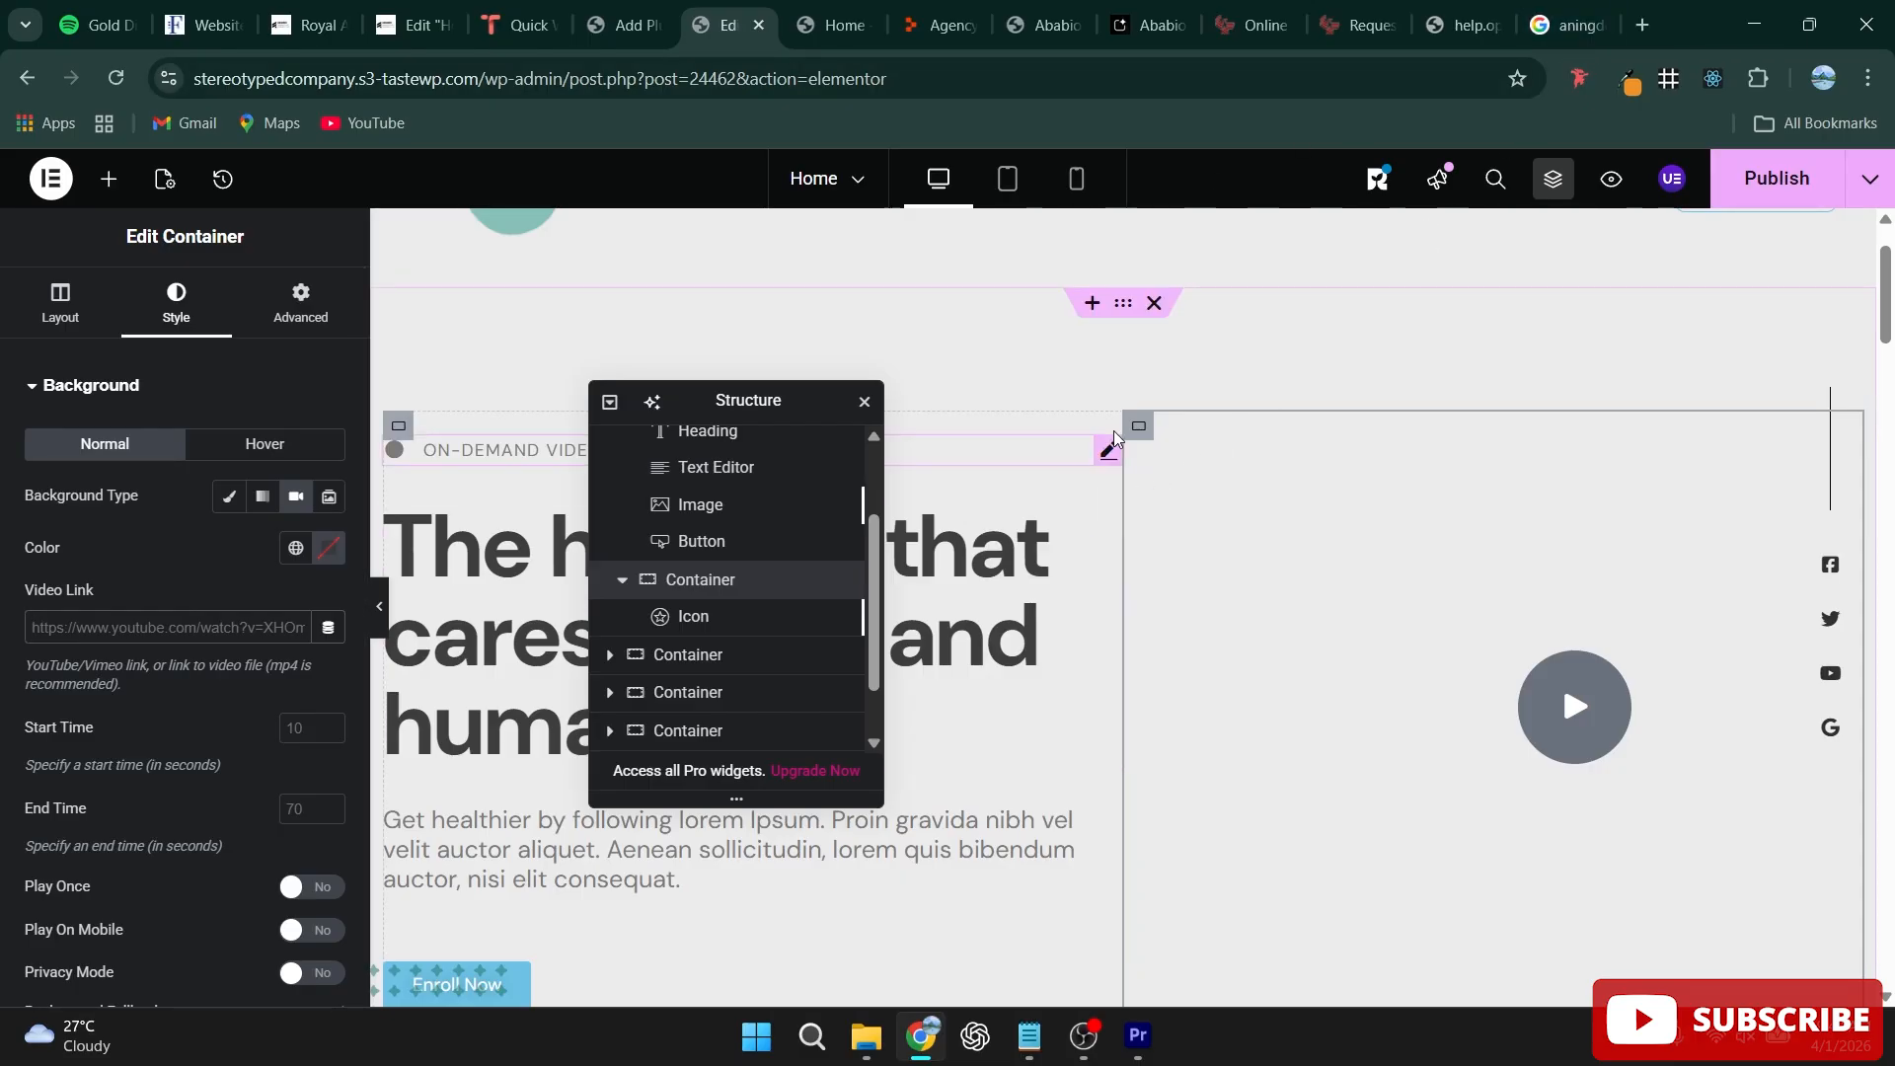
Step: Switch to YouTube in a new browser tab and search for "aningdesign"
left_click(1642, 27)
left_click(375, 123)
left_click(445, 78)
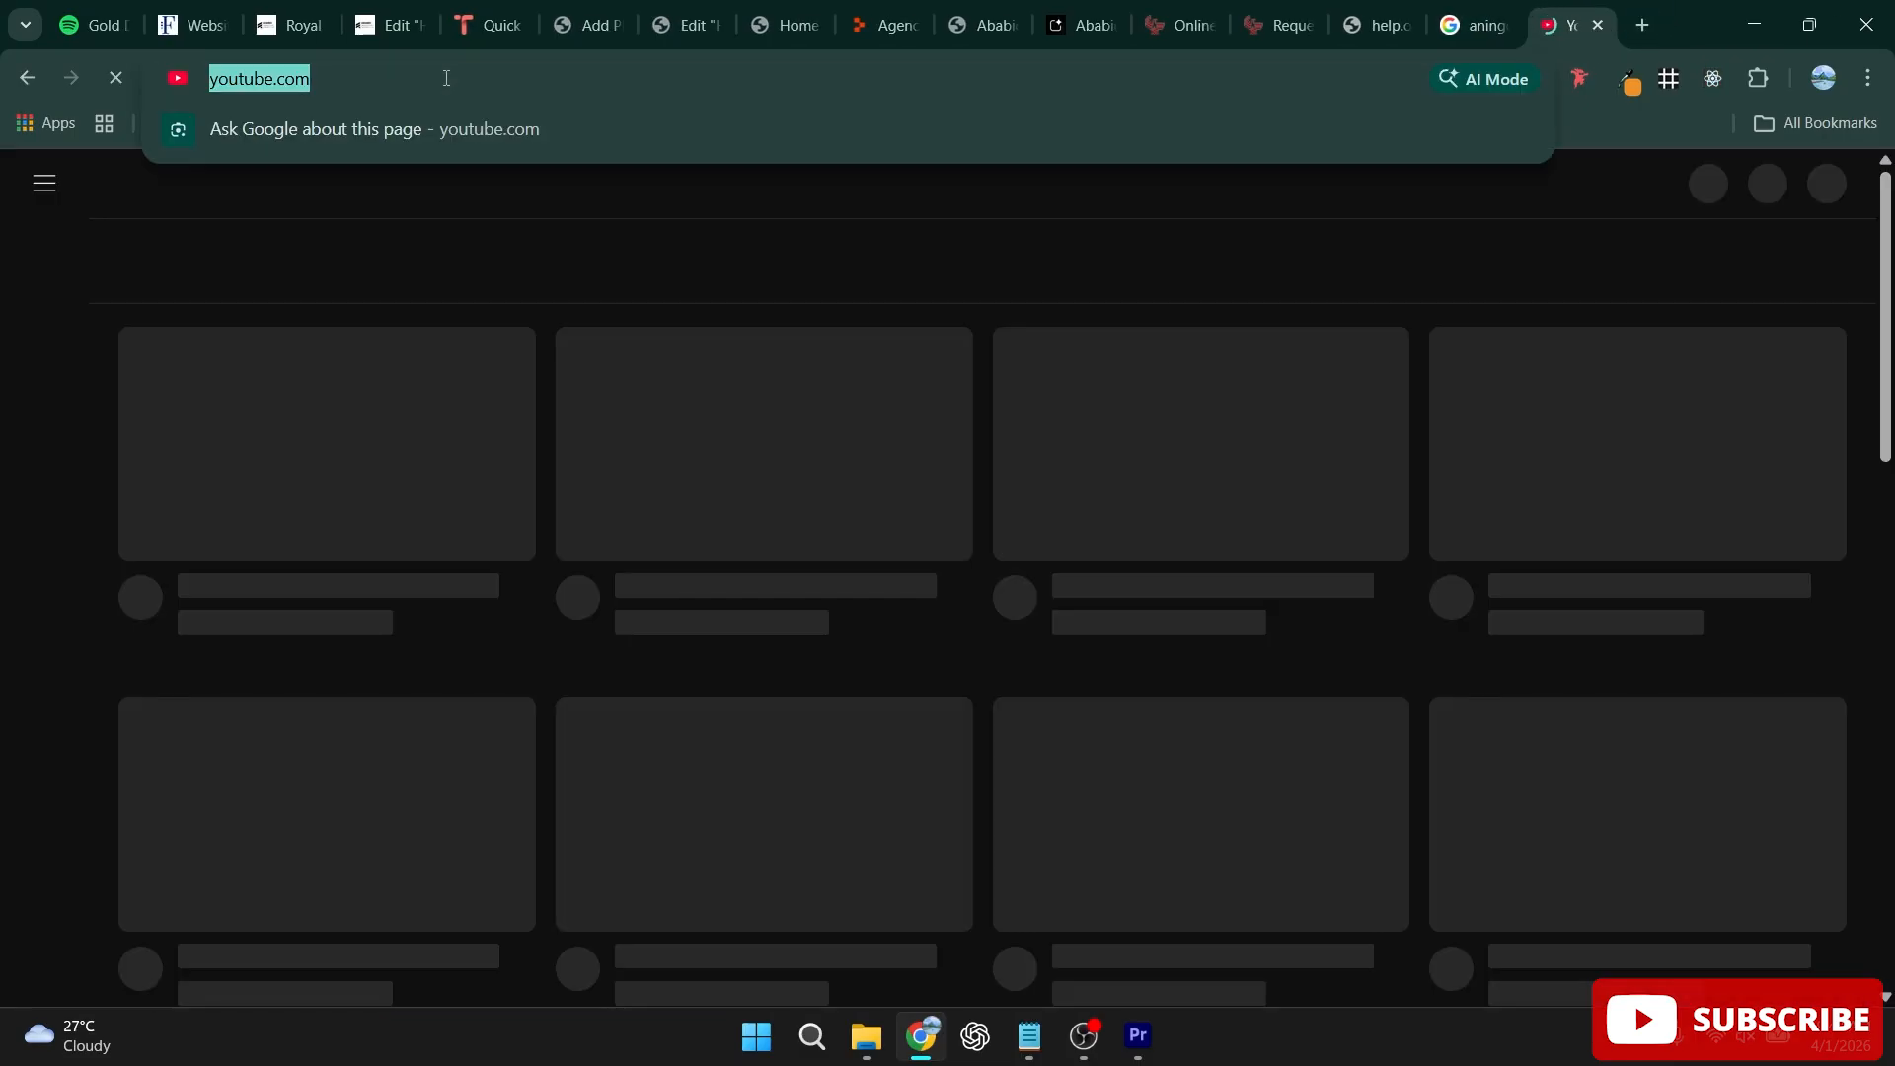
type("aningdesign.com")
key("Return")
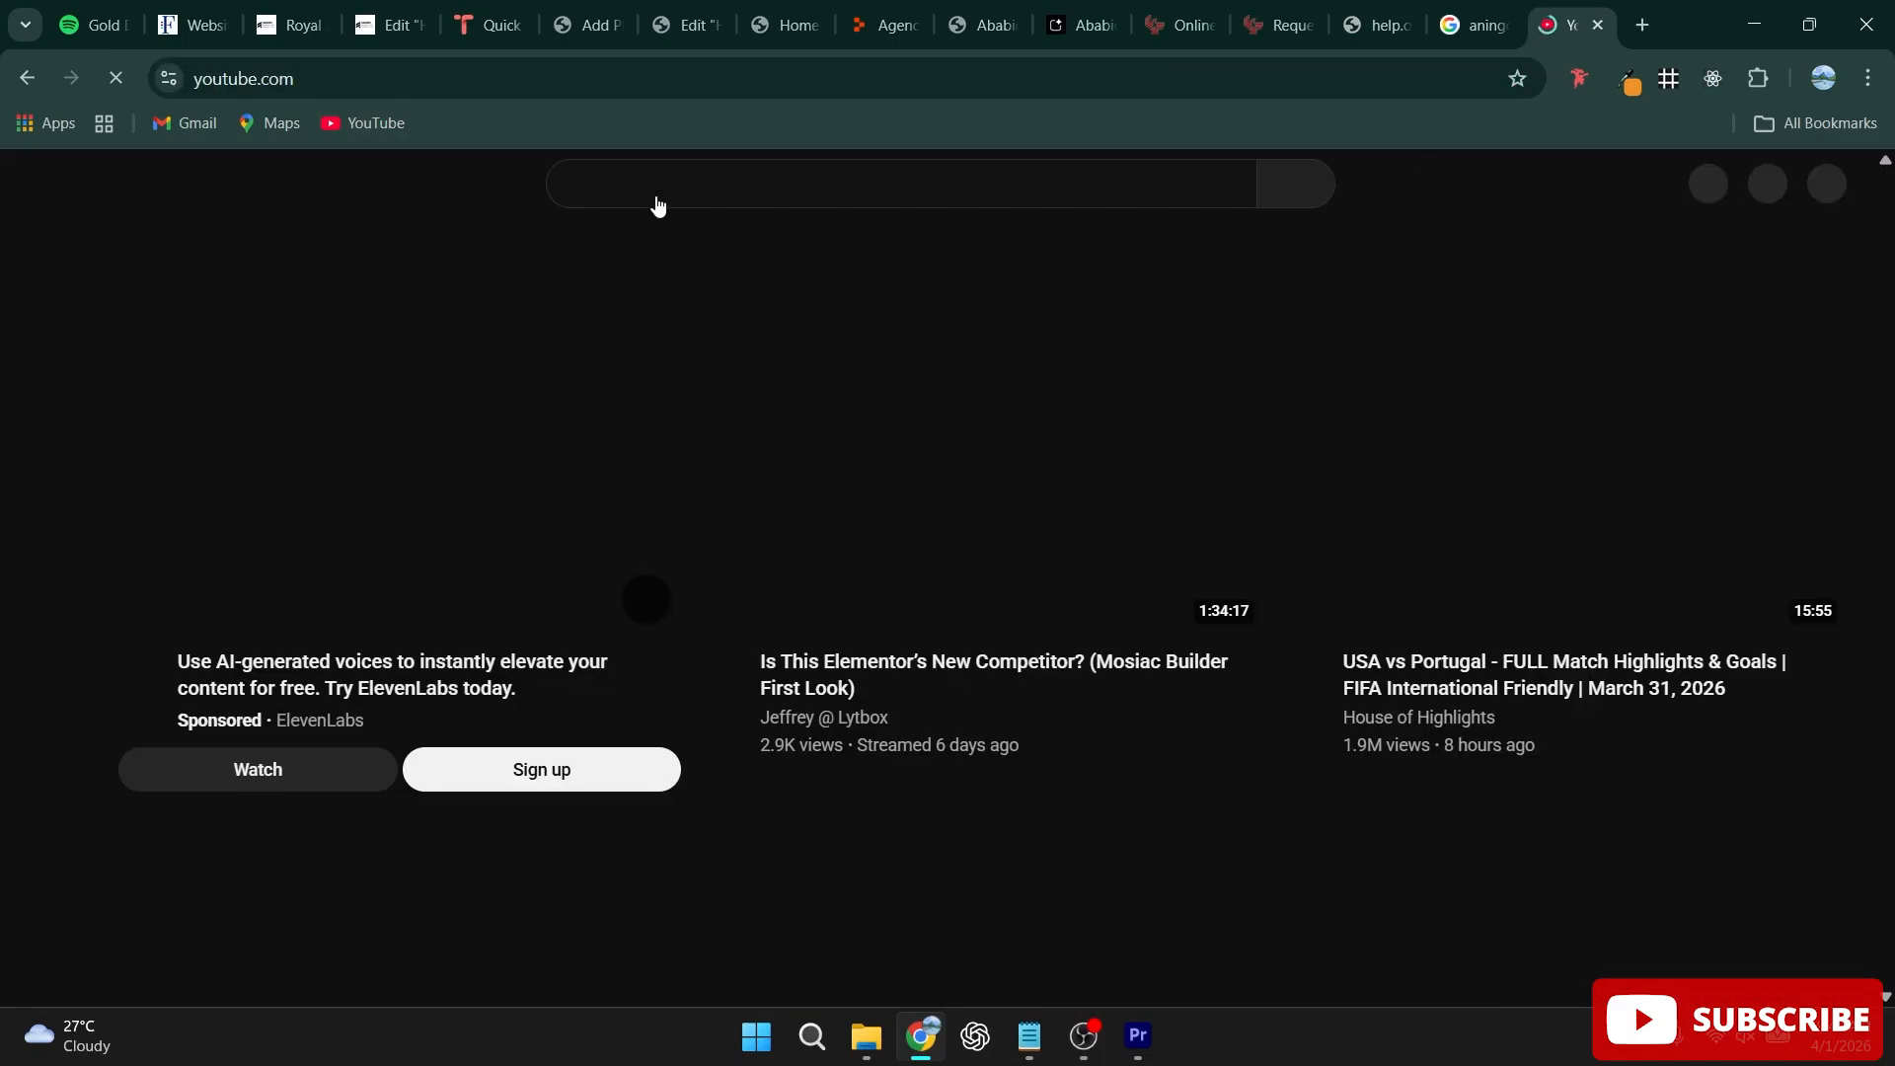
left_click(659, 187)
type("aningdesign")
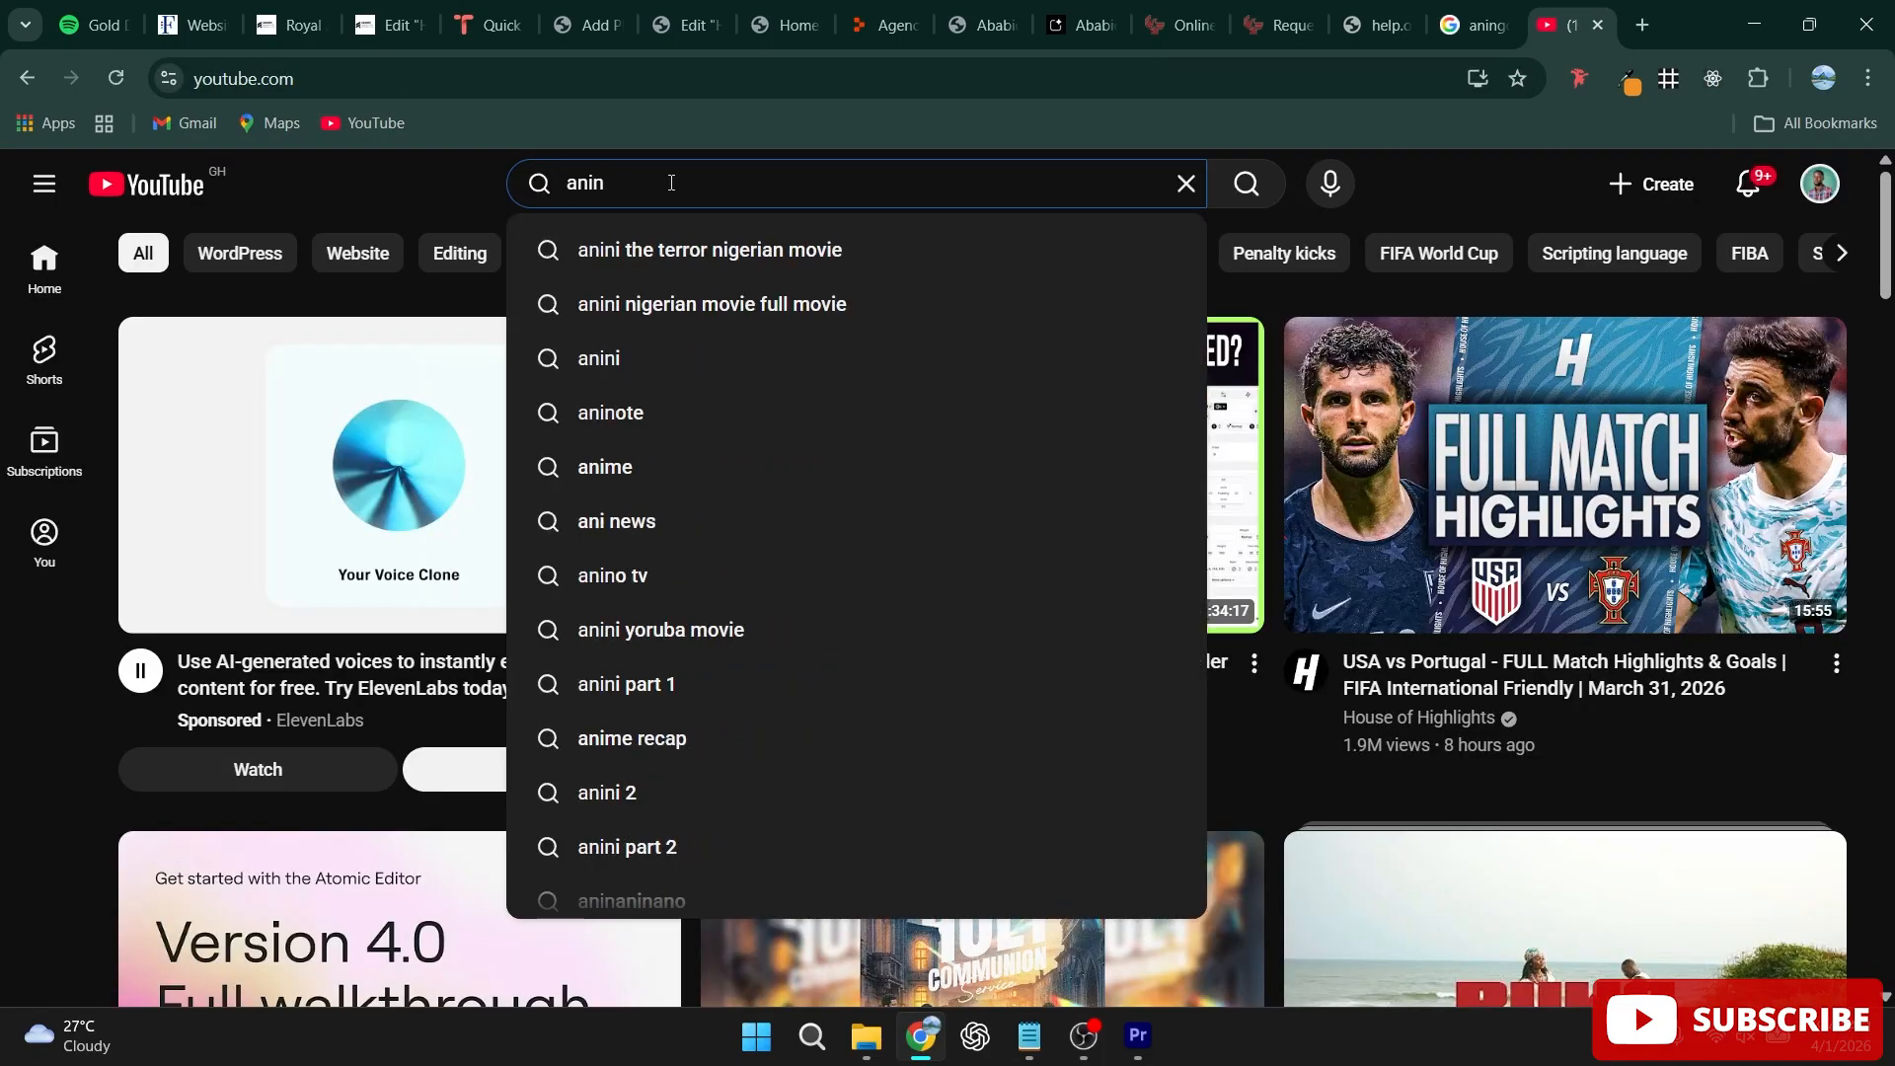
key("Return")
scroll(832, 512, "down", 12)
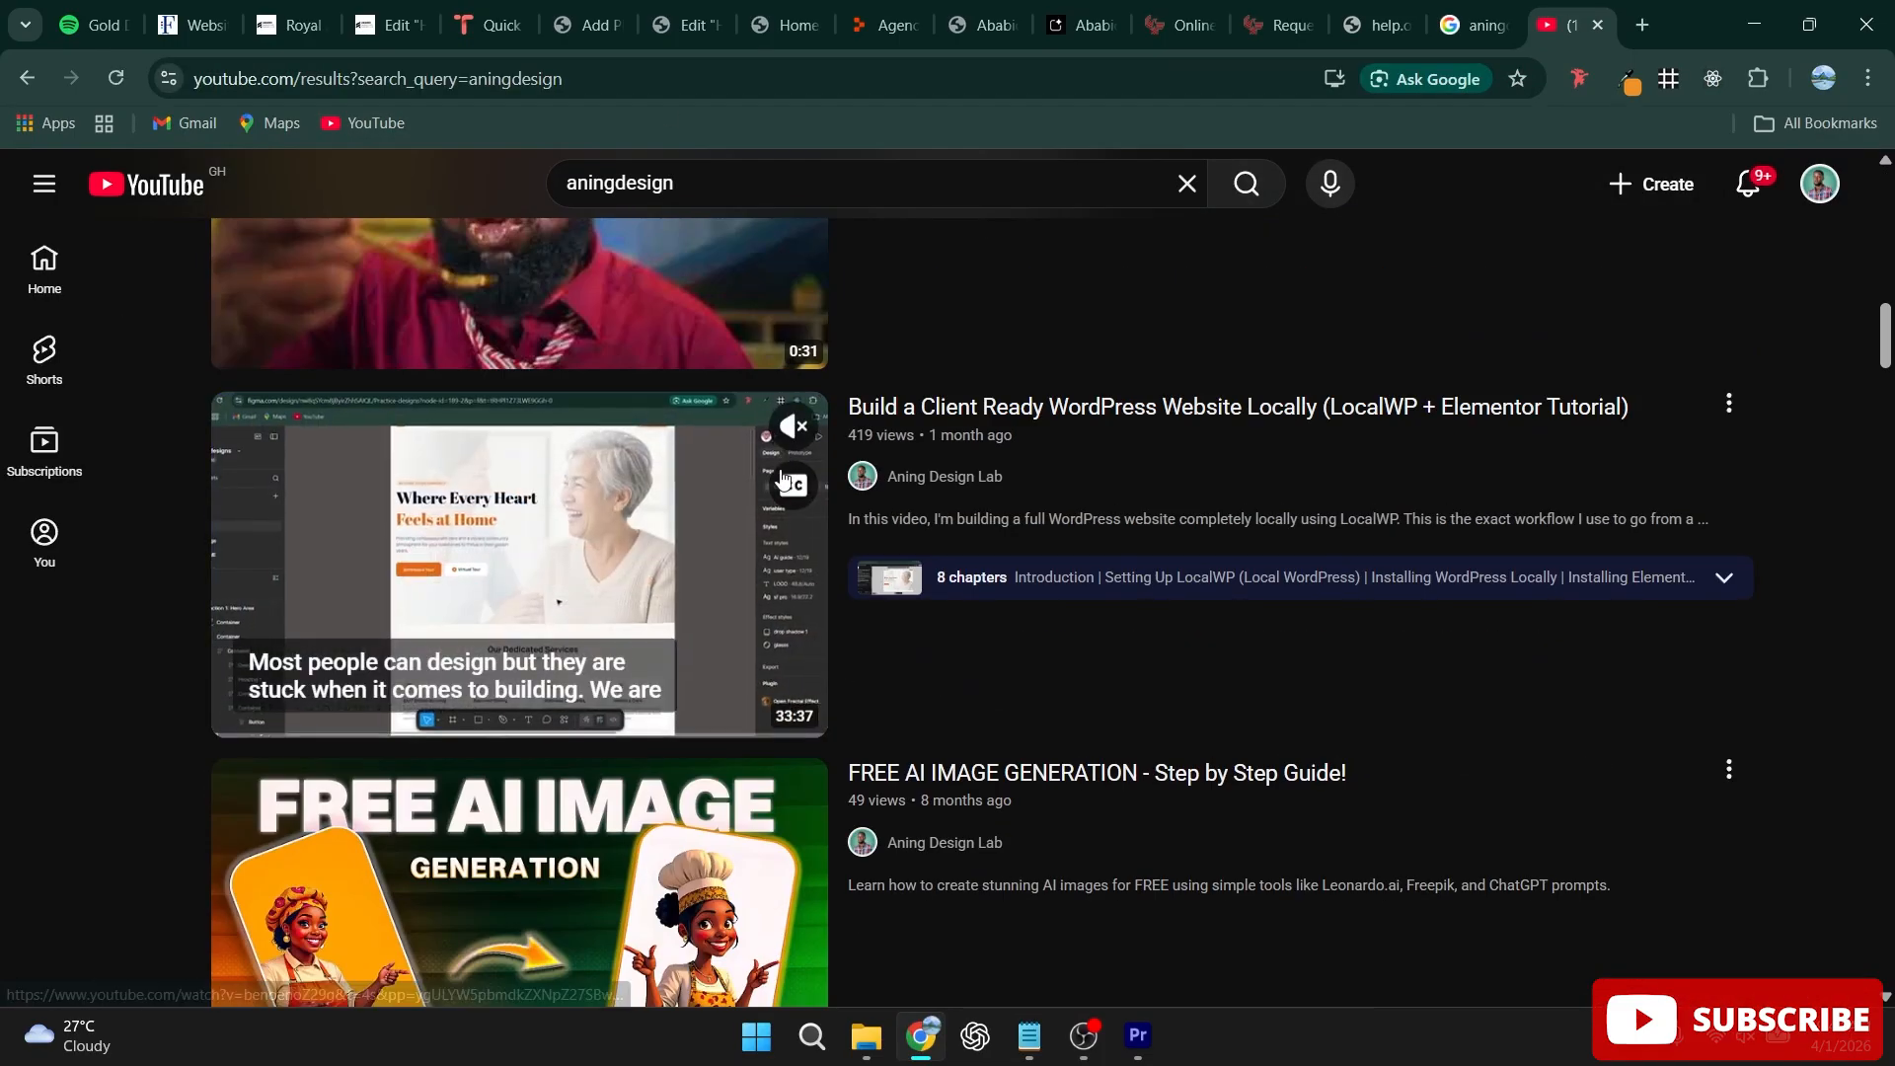
Step: Copy the share link of the video "Build a Client Ready WordPress Website Locally (LocalWP + Elementor Tutorial)"
left_click(1726, 406)
left_click(1582, 648)
left_click(1155, 701)
Step: Return to the Elementor editor, paste the copied YouTube link as the container's background video, and check the hero section
left_click(684, 25)
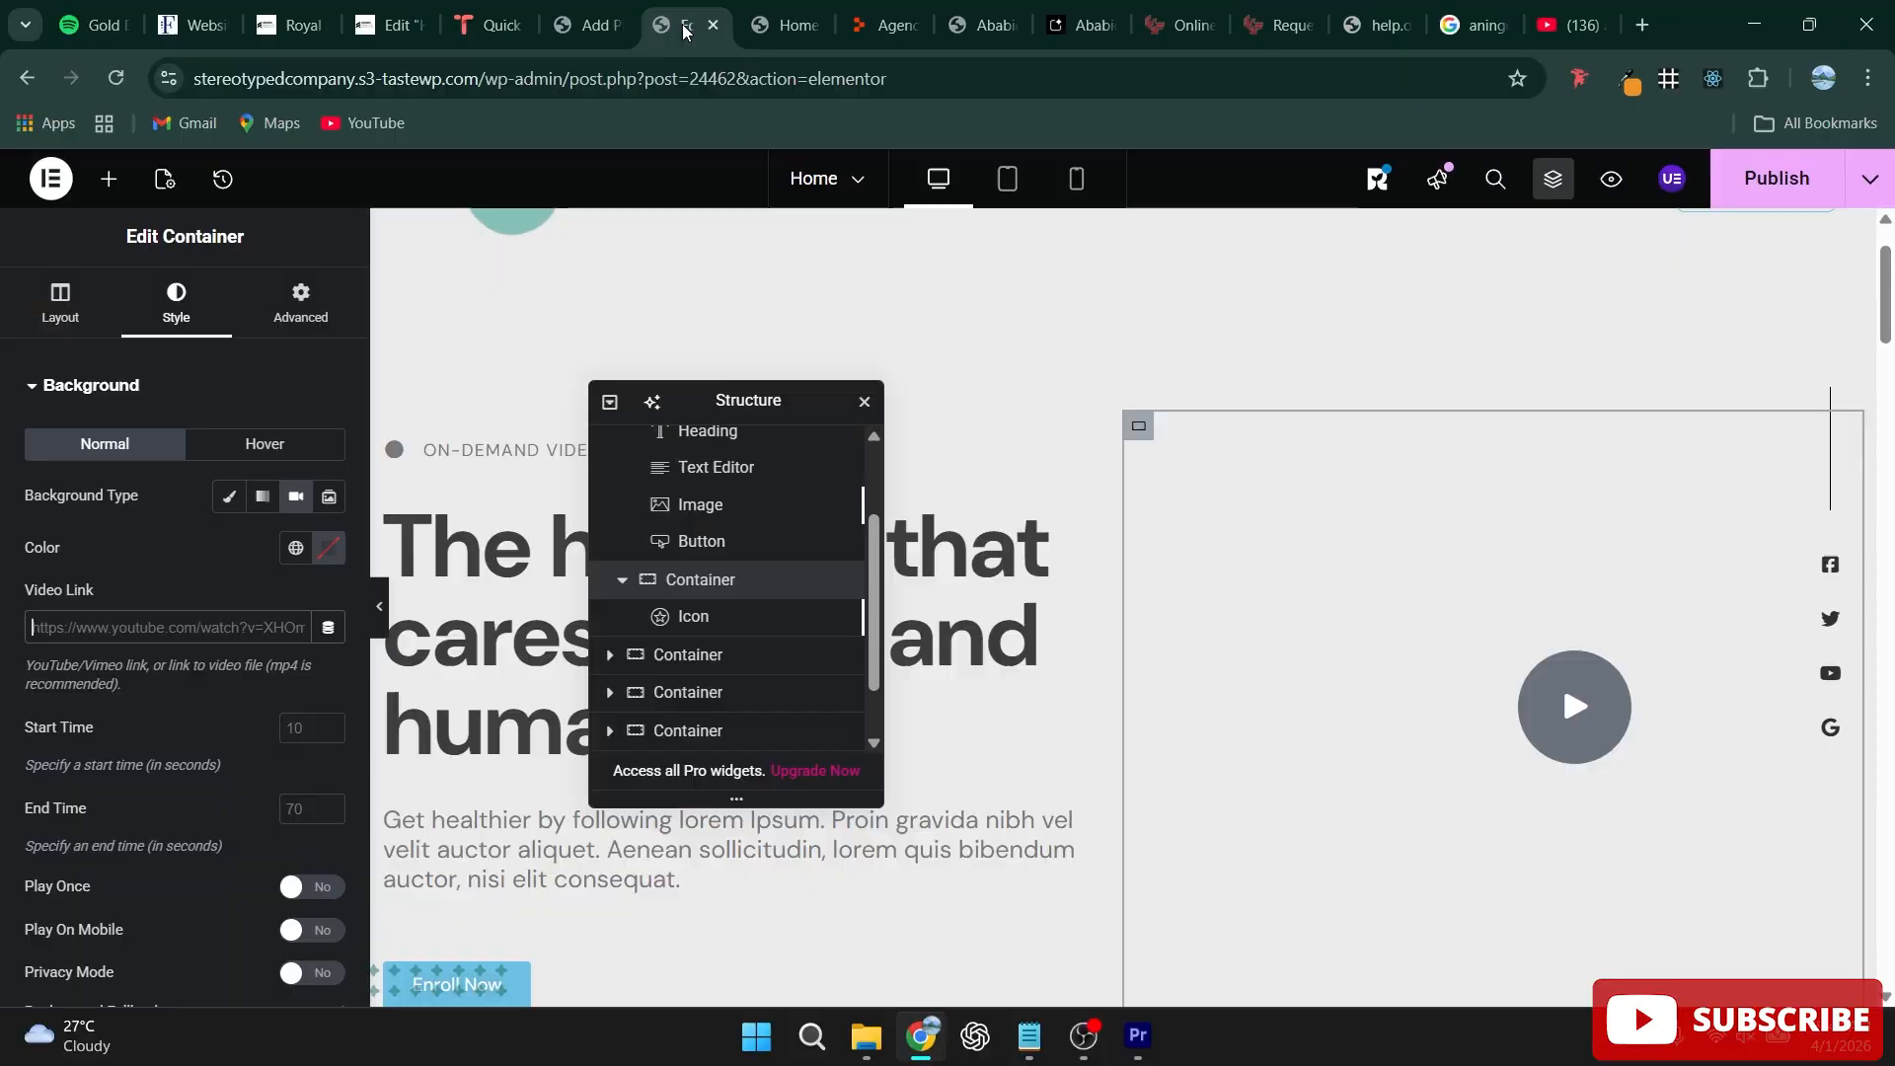
left_click(135, 637)
key("ctrl+v")
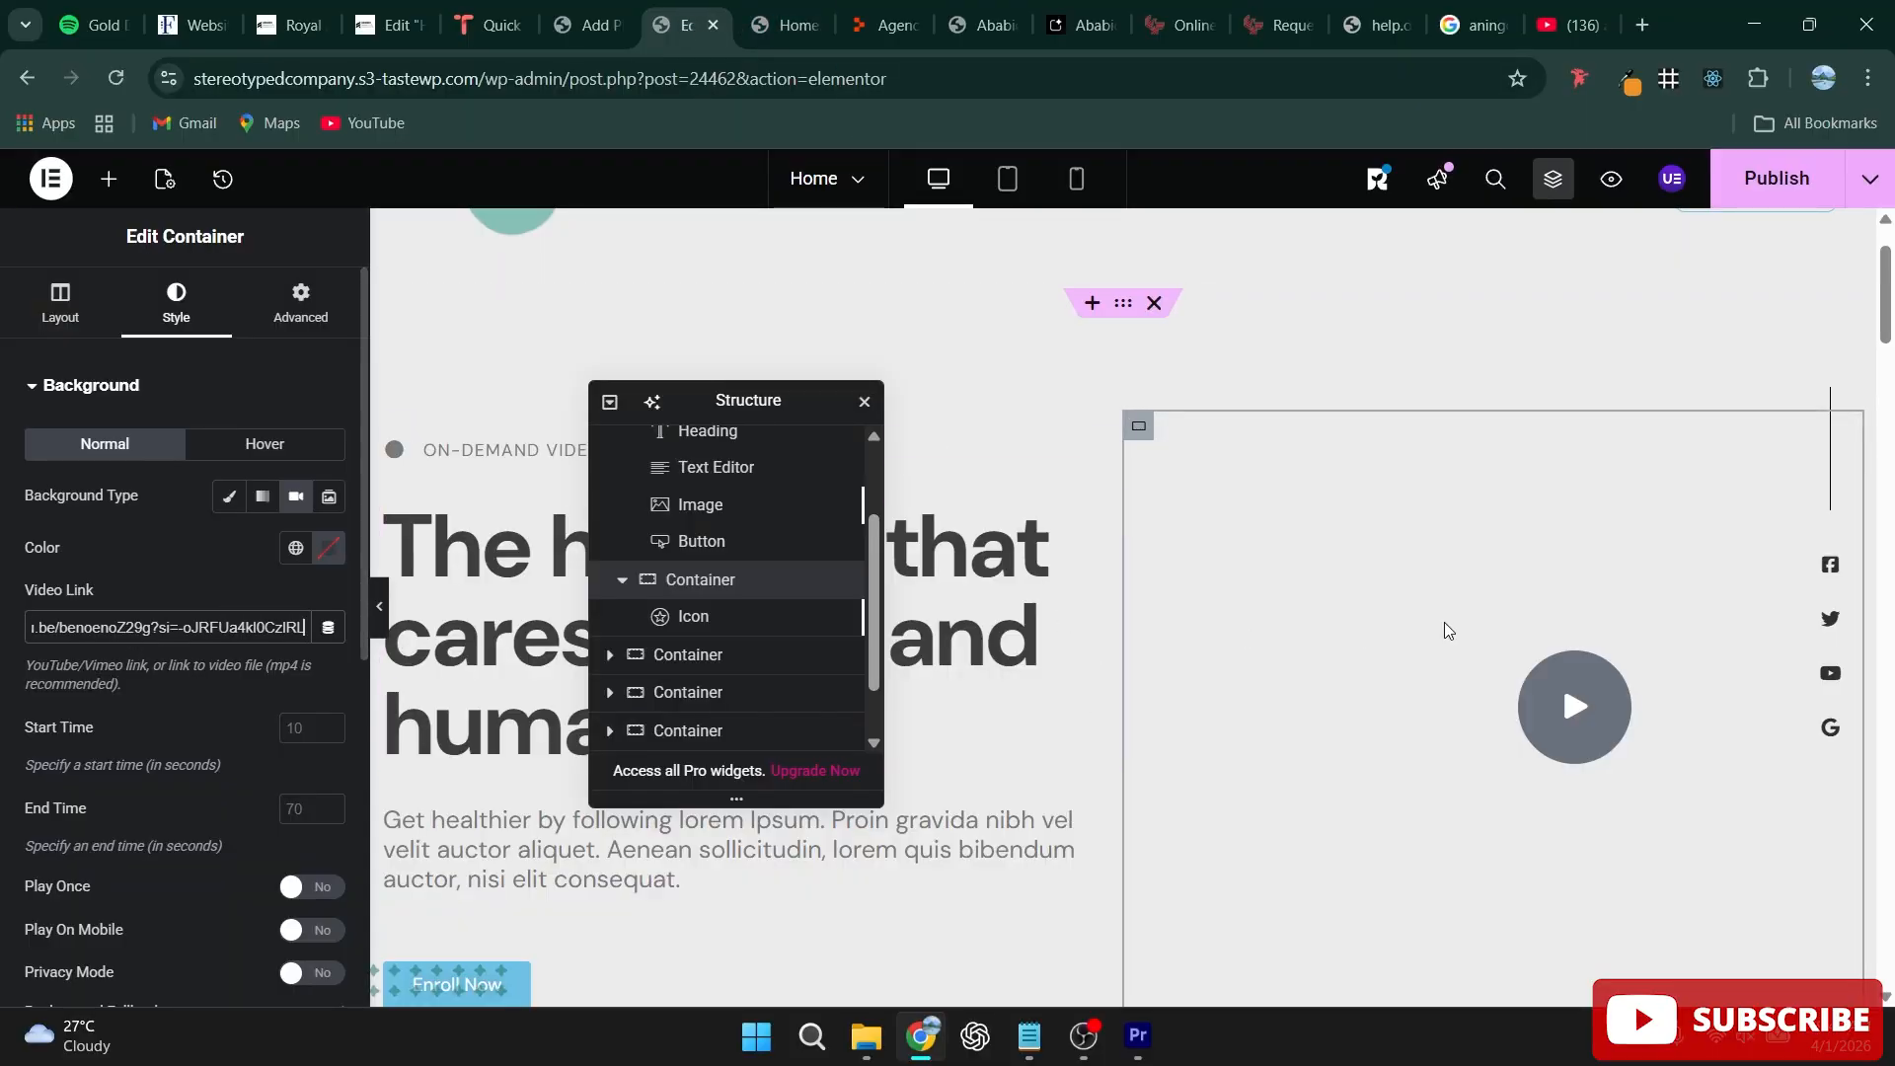
scroll(1443, 622, "down", 2)
scroll(1473, 608, "up", 2)
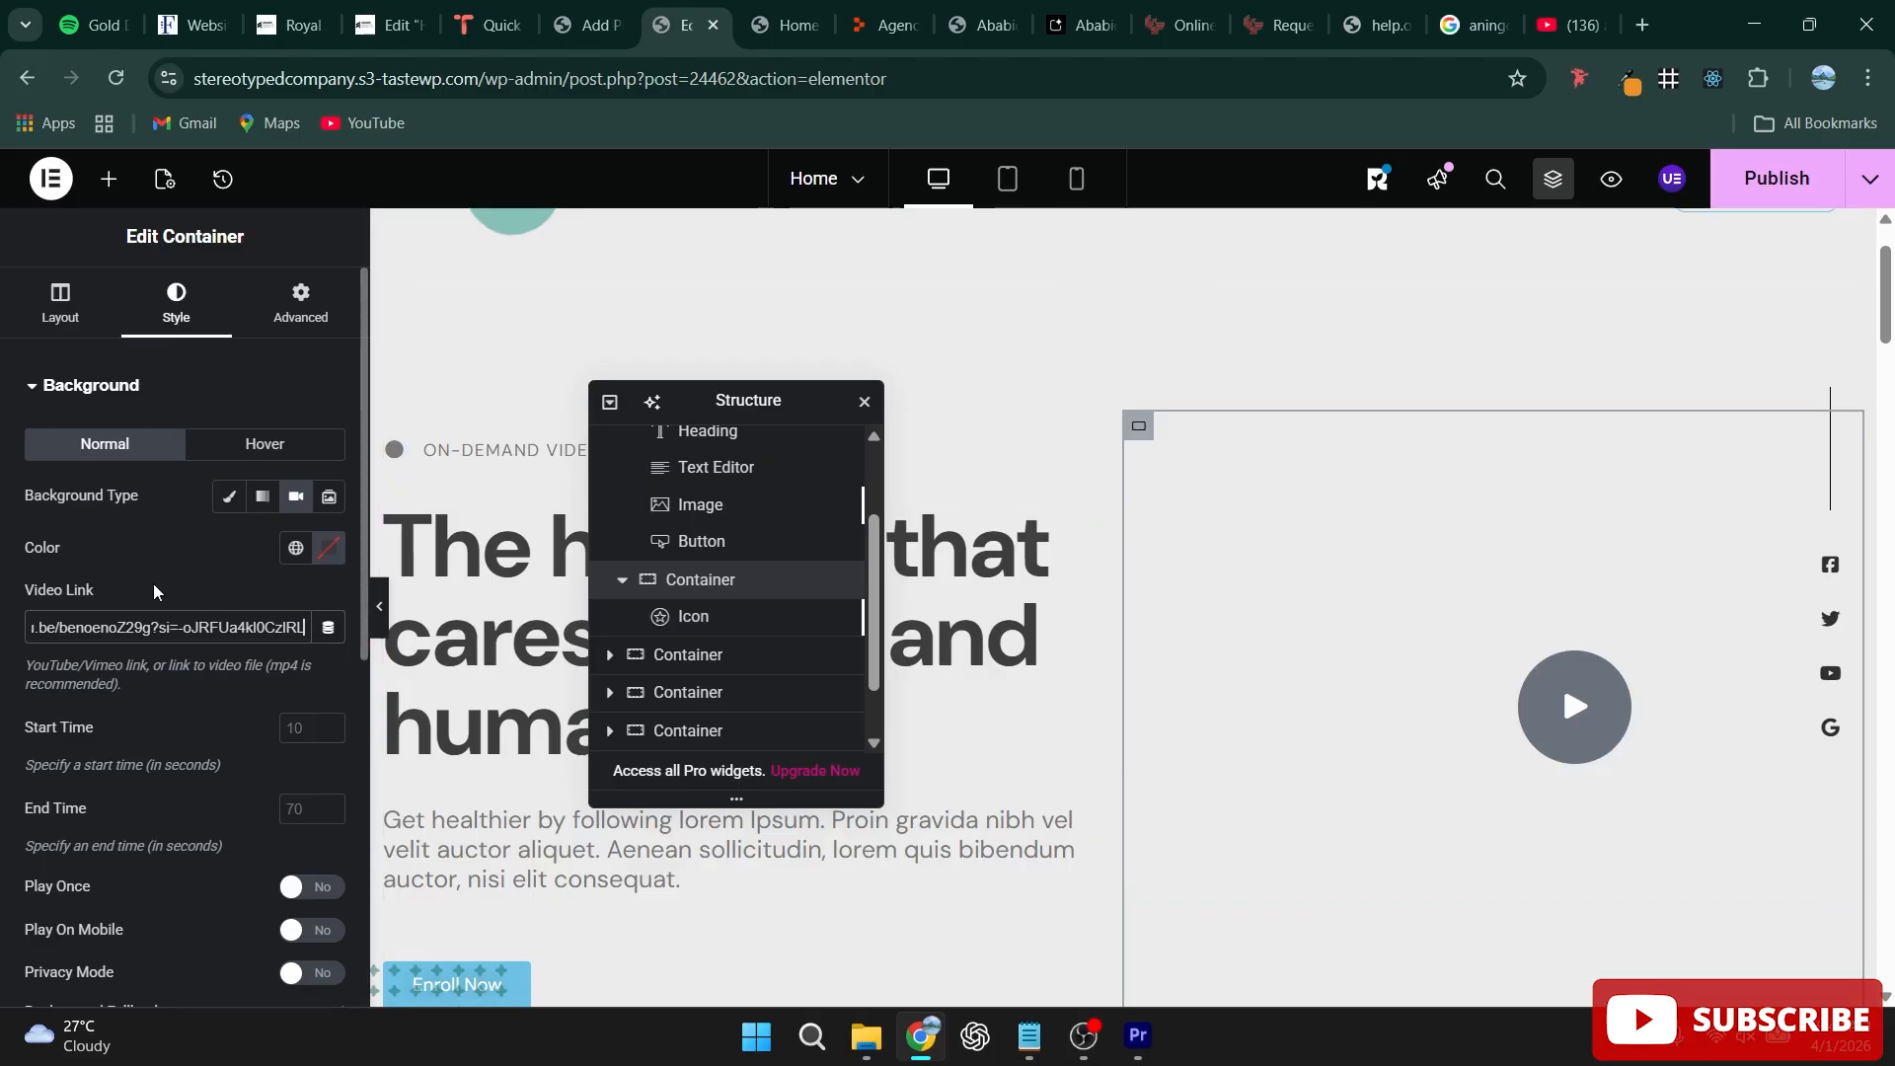
scroll(155, 580, "down", 2)
scroll(1747, 583, "down", 2)
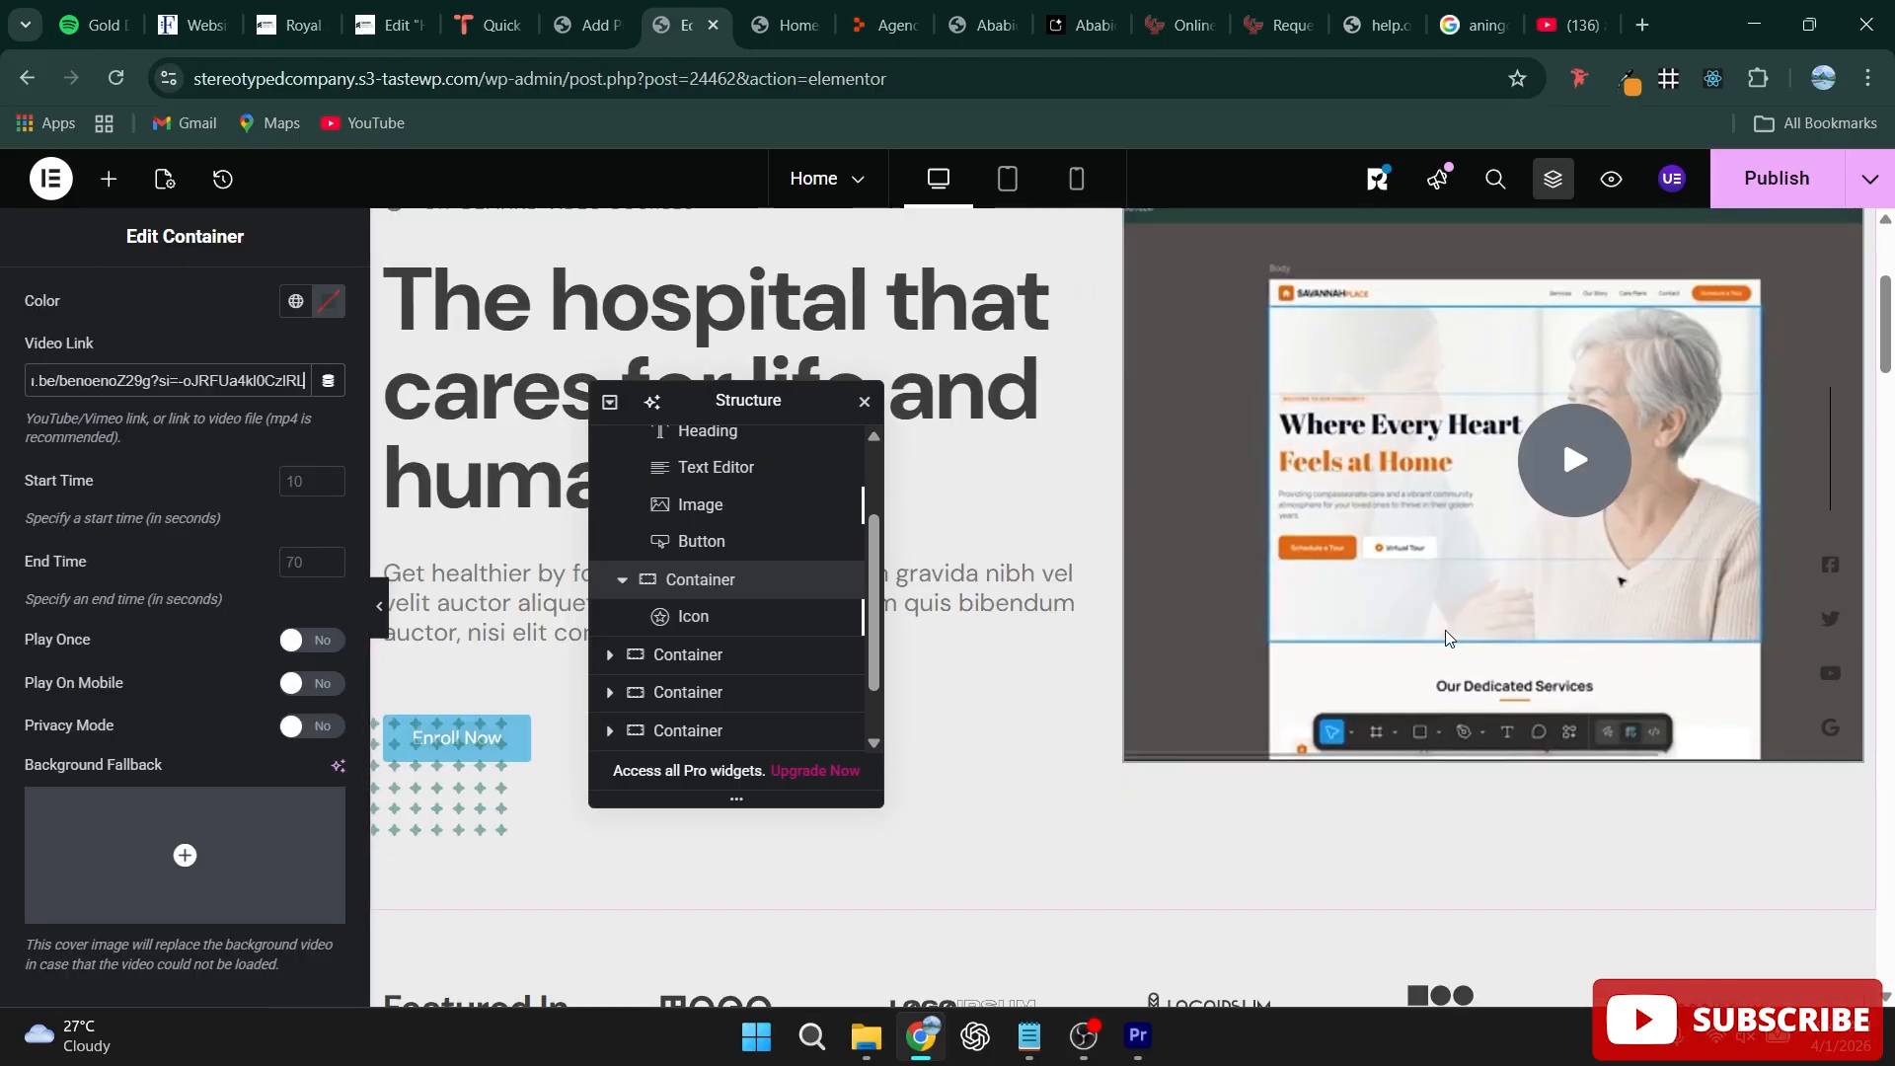
Step: Try the Play On Mobile and Play Once options for the hero container's background video, switching each off again
scroll(1445, 636, "up", 1)
scroll(217, 586, "up", 2)
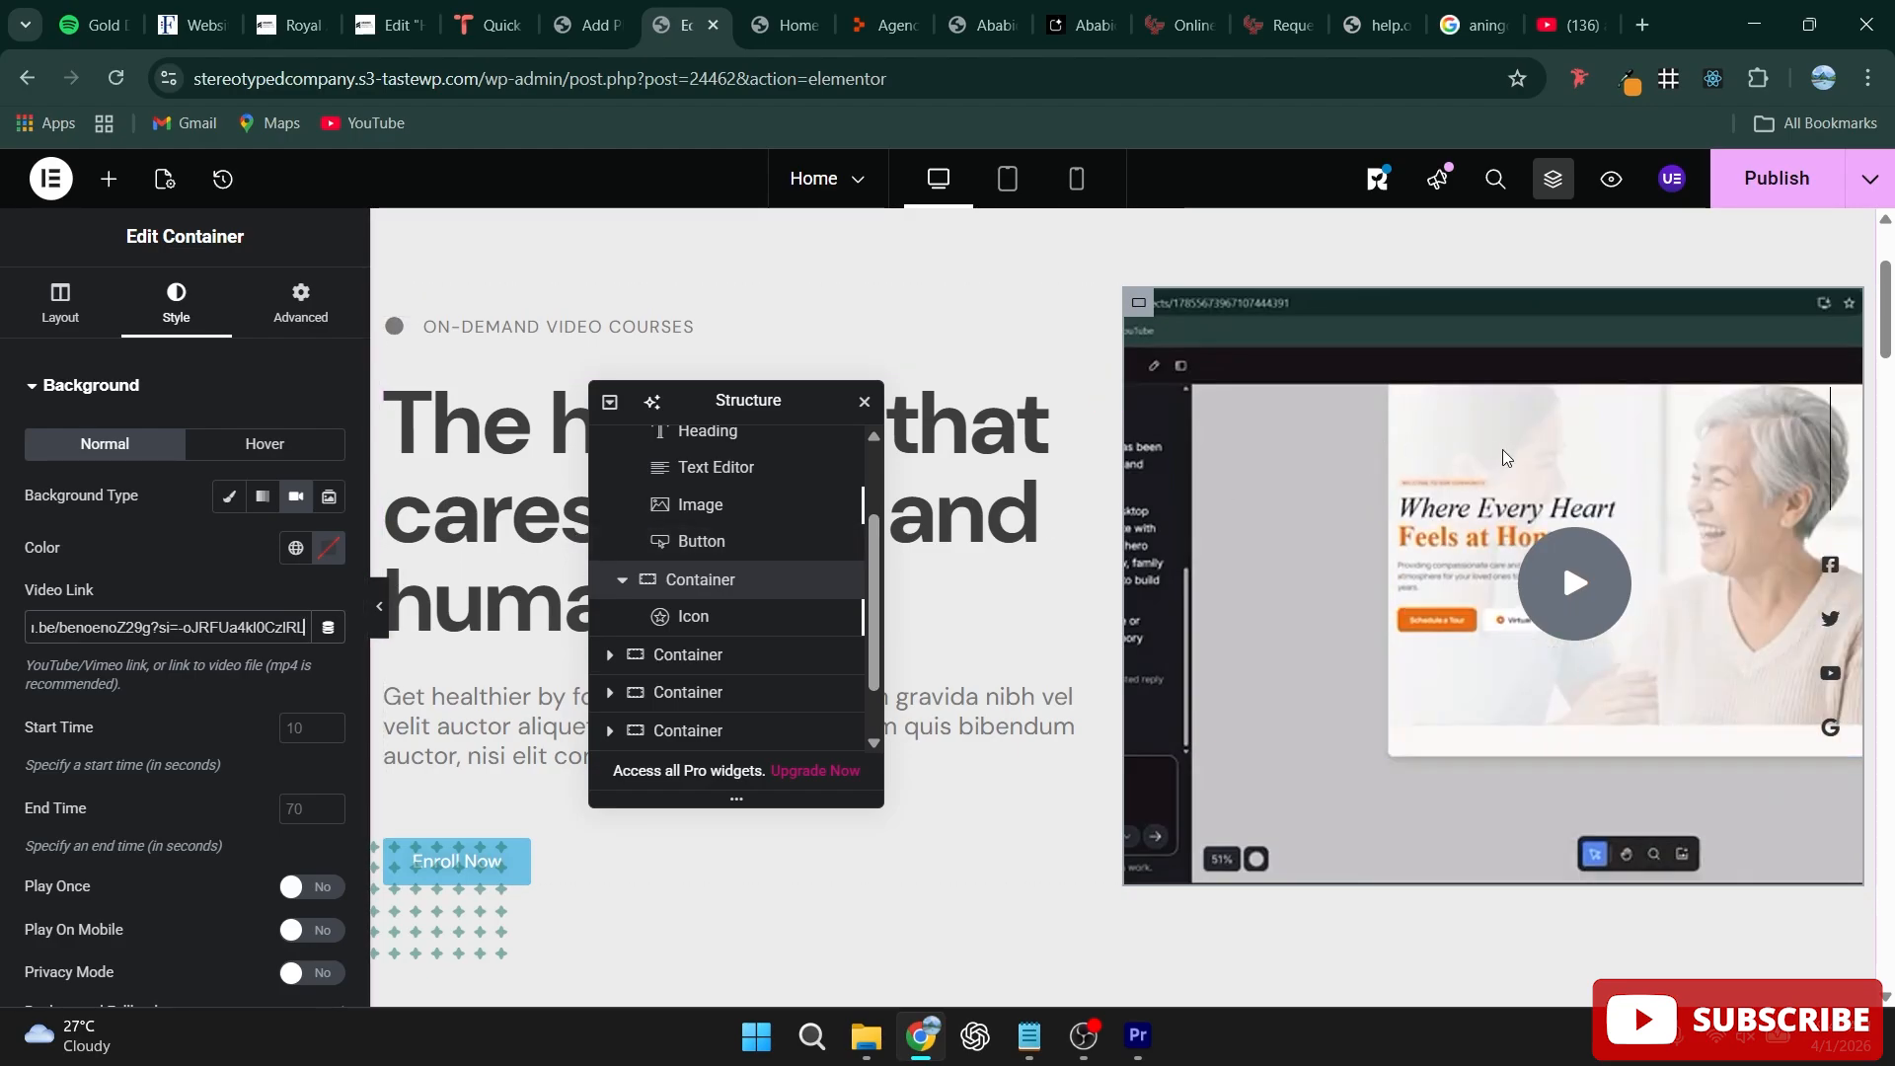
scroll(273, 632, "down", 1)
scroll(273, 632, "down", 1)
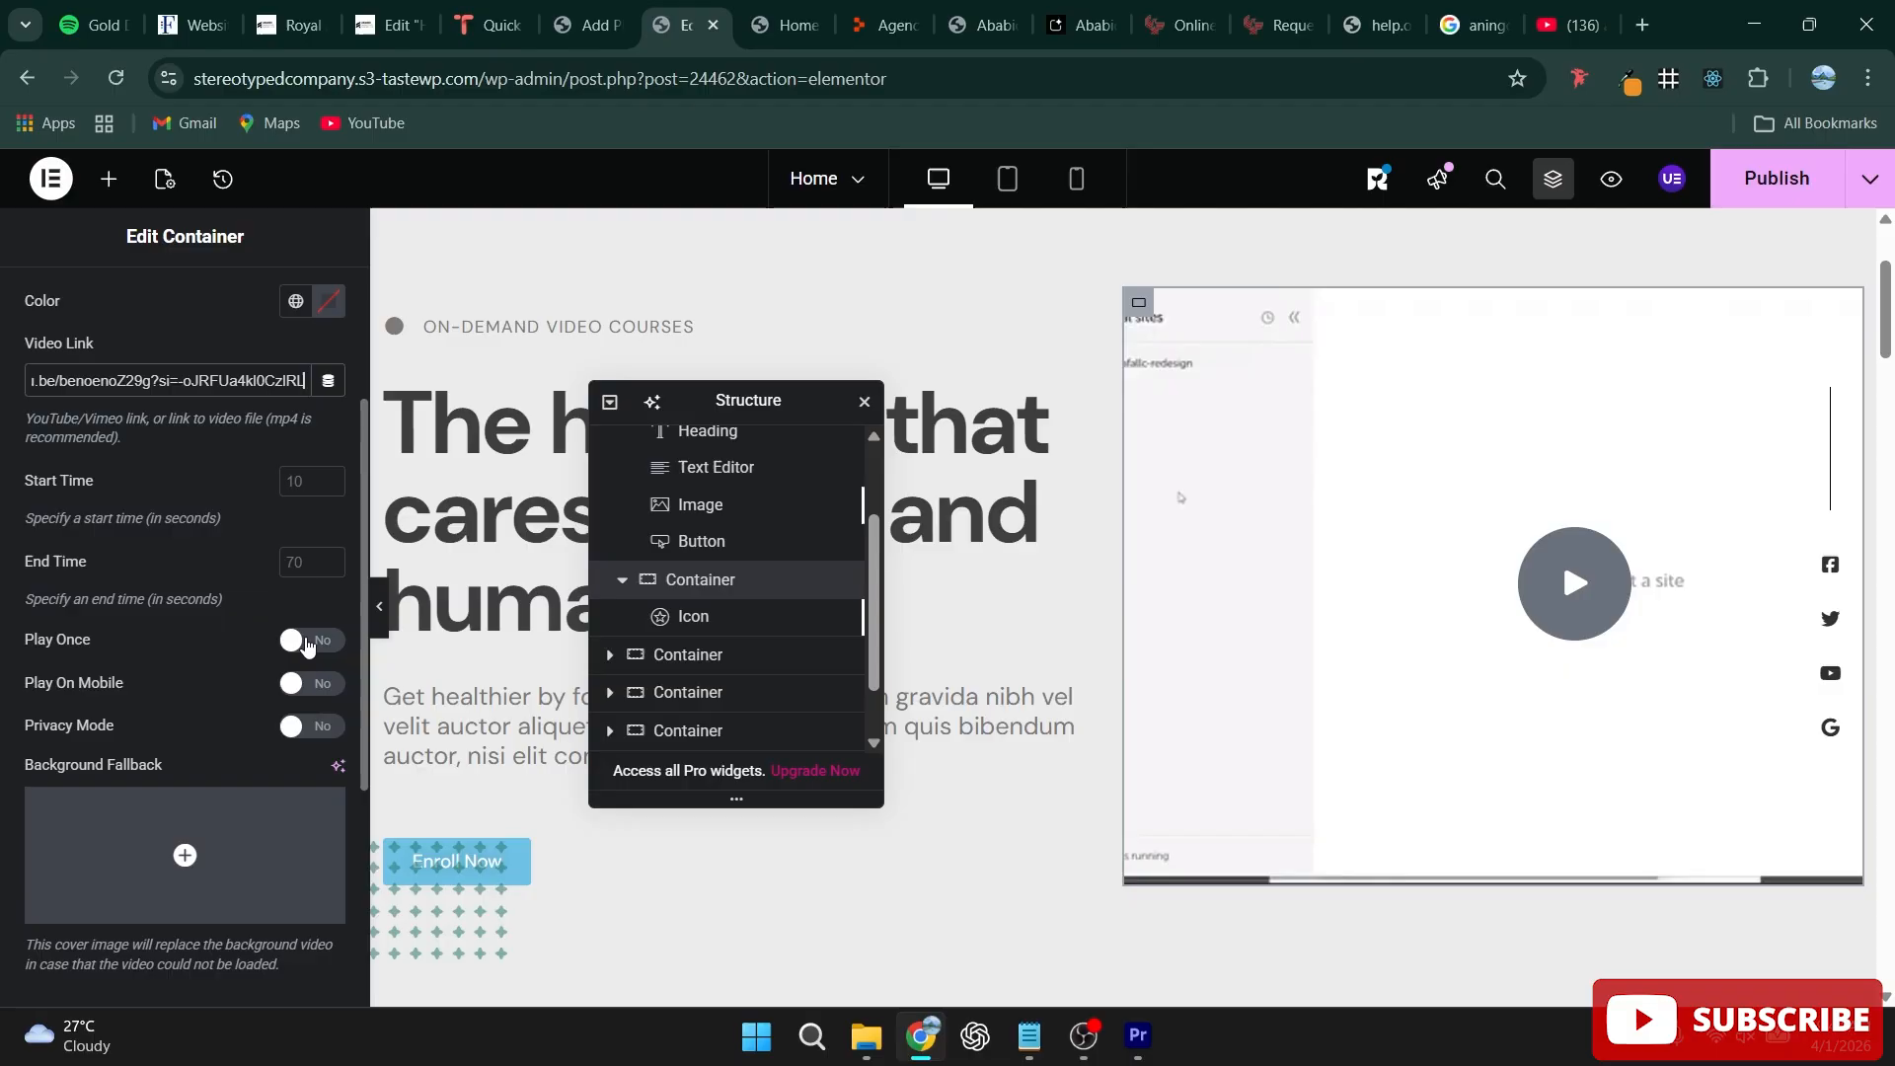
left_click(297, 691)
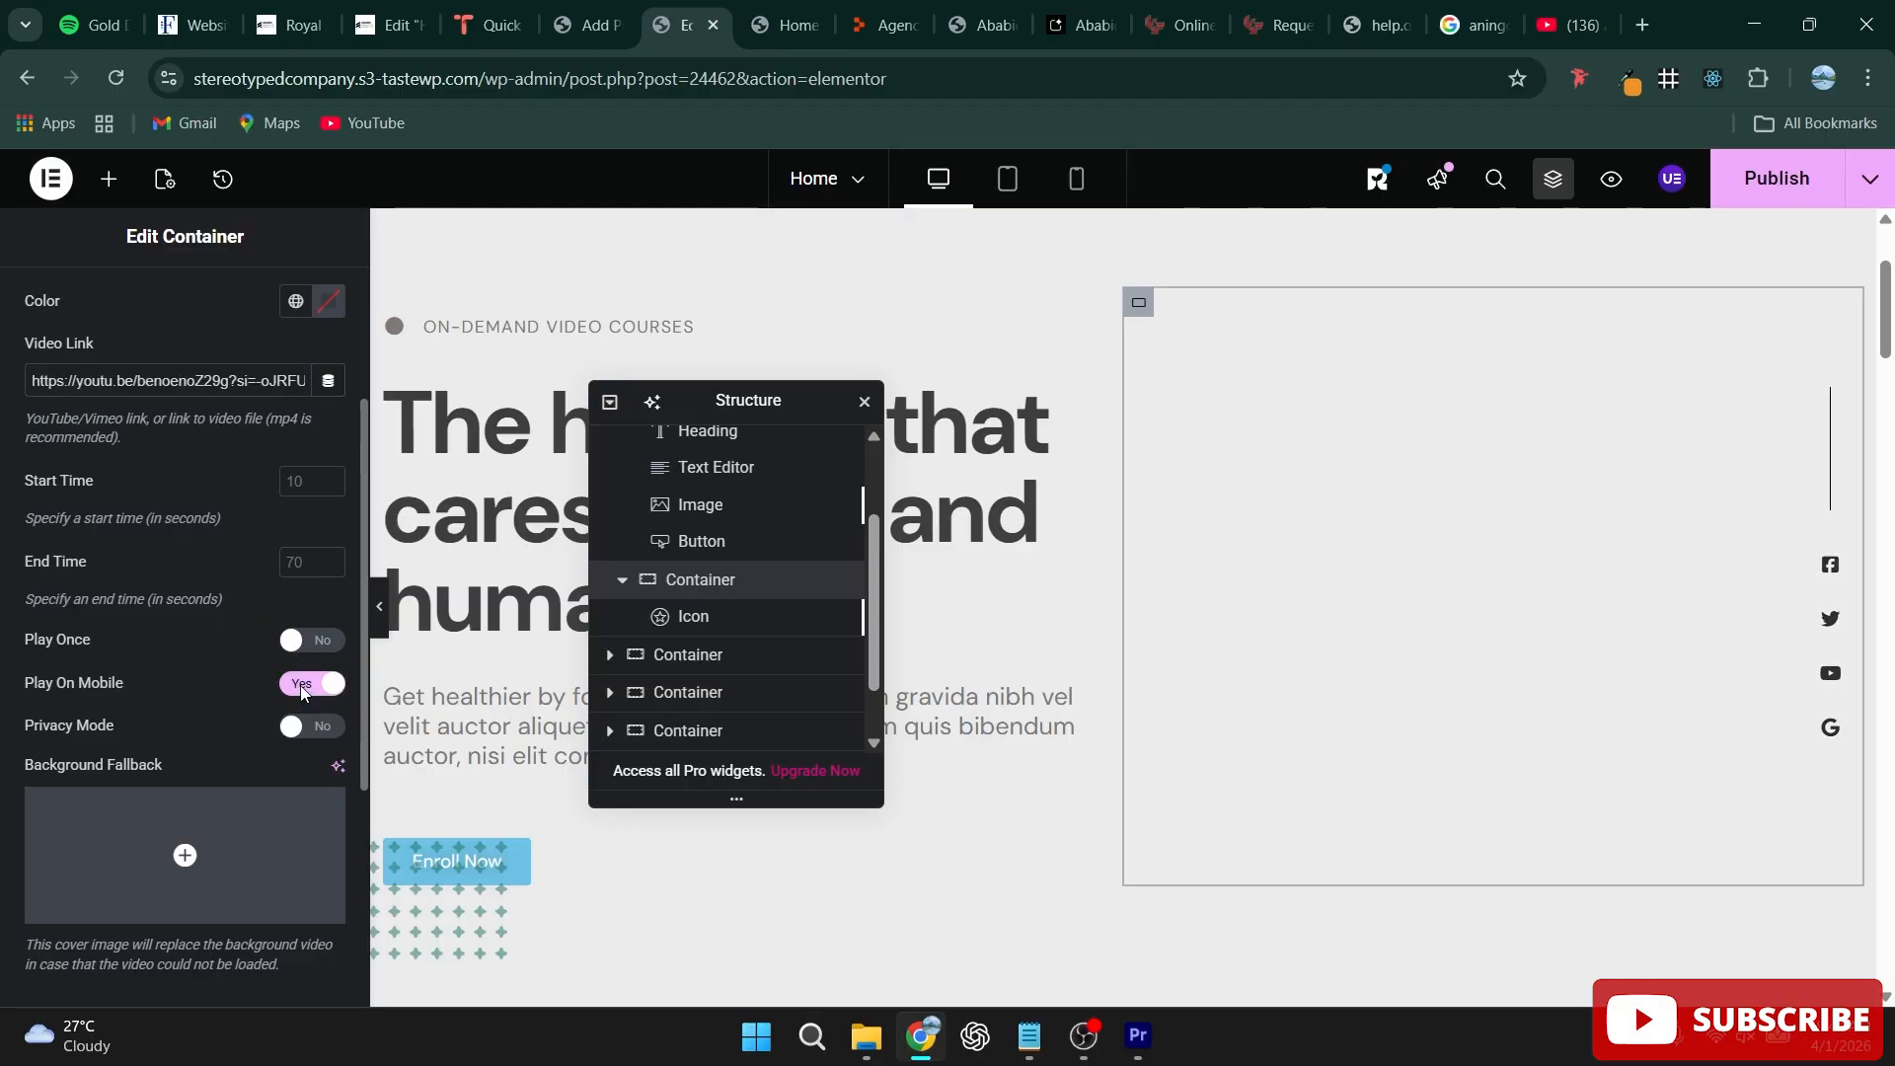
left_click(314, 689)
left_click(313, 643)
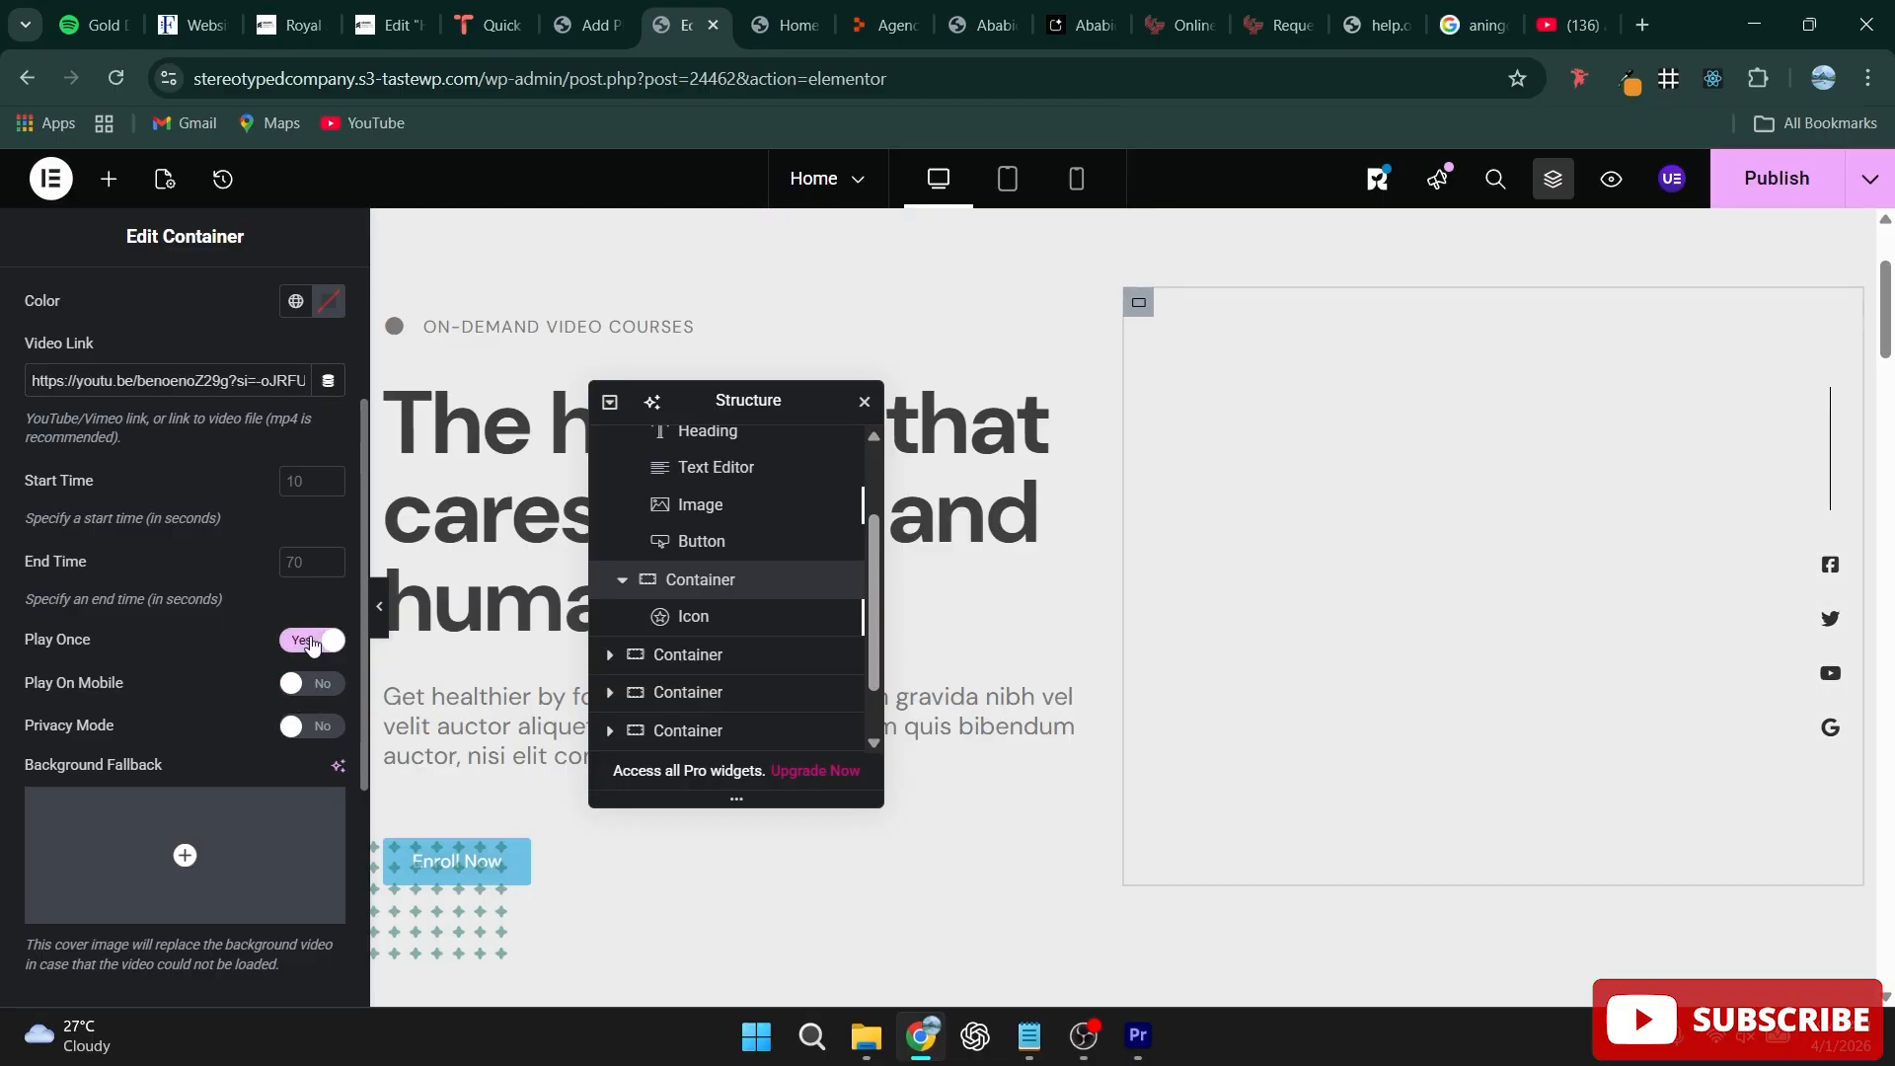
left_click(313, 643)
Step: Examine the hero container's remaining background options along with its layout and advanced settings
scroll(280, 559, "down", 3)
scroll(282, 555, "up", 5)
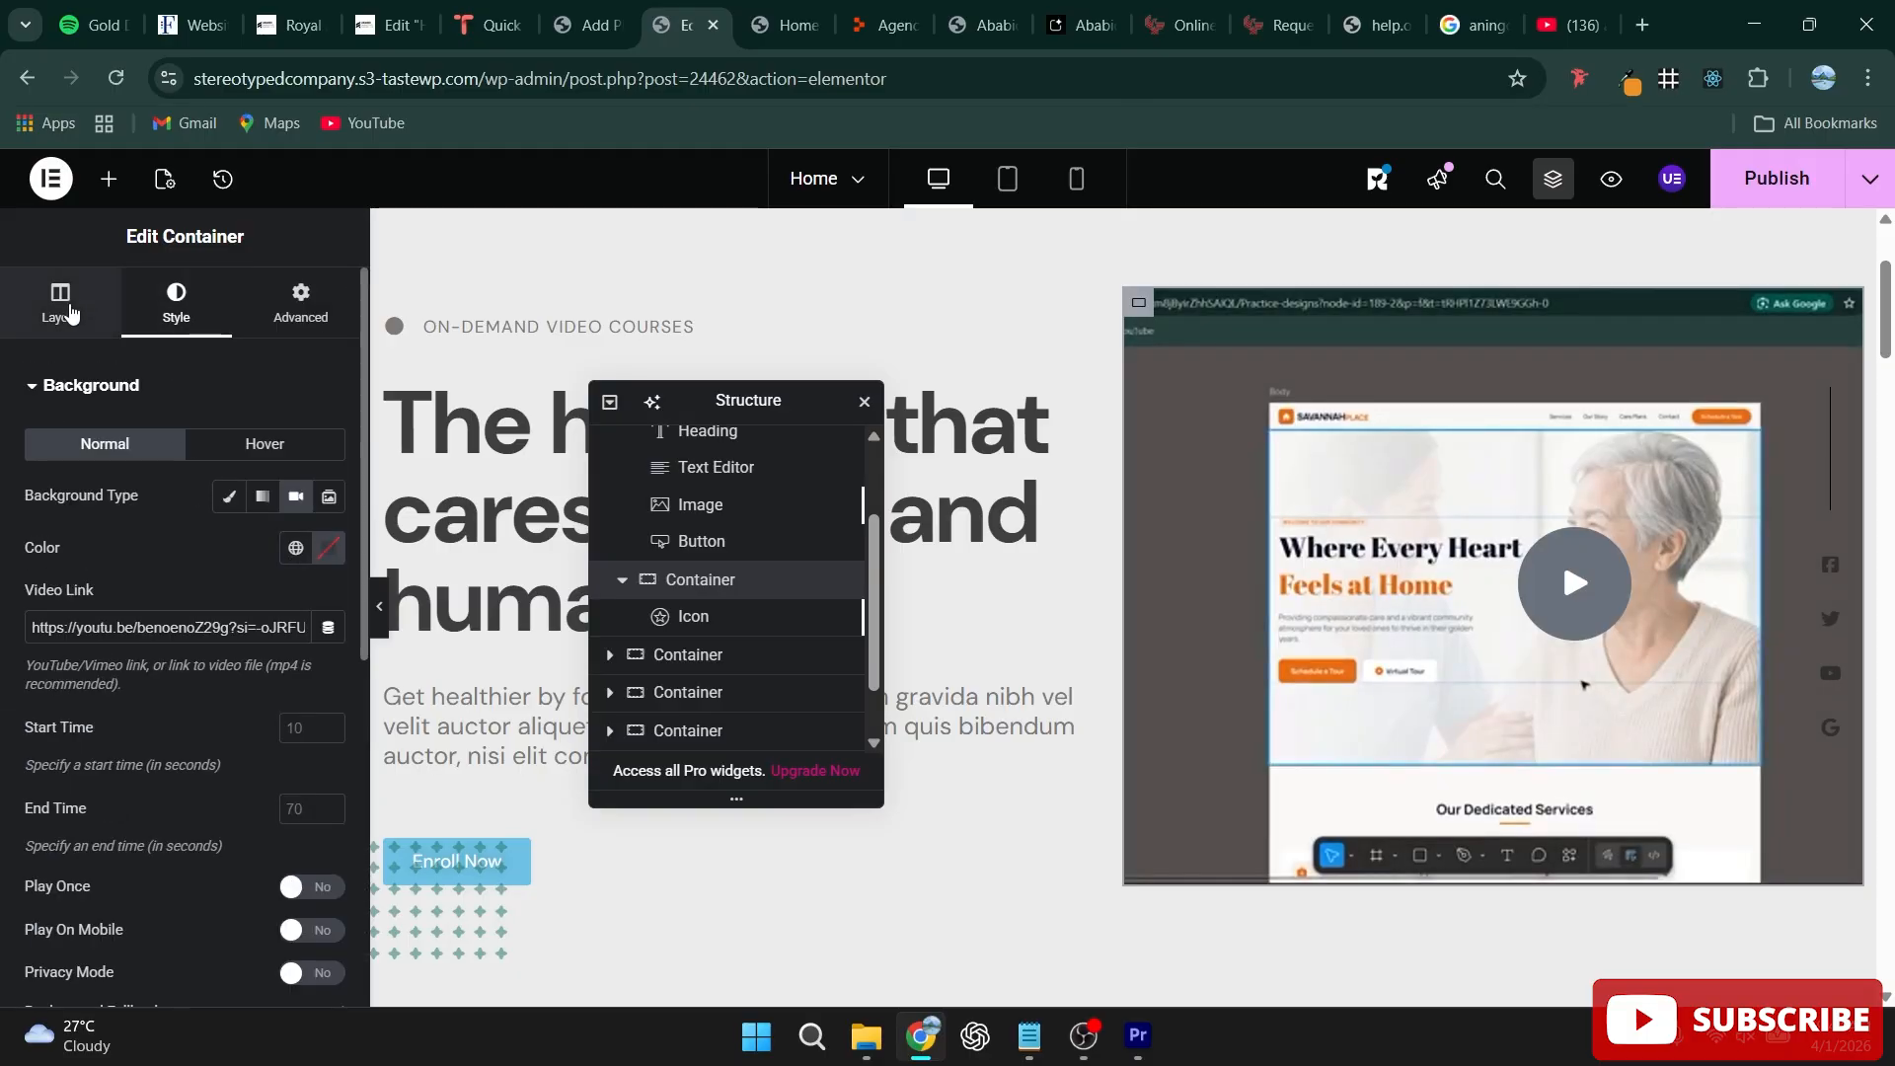
left_click(59, 298)
scroll(237, 523, "down", 4)
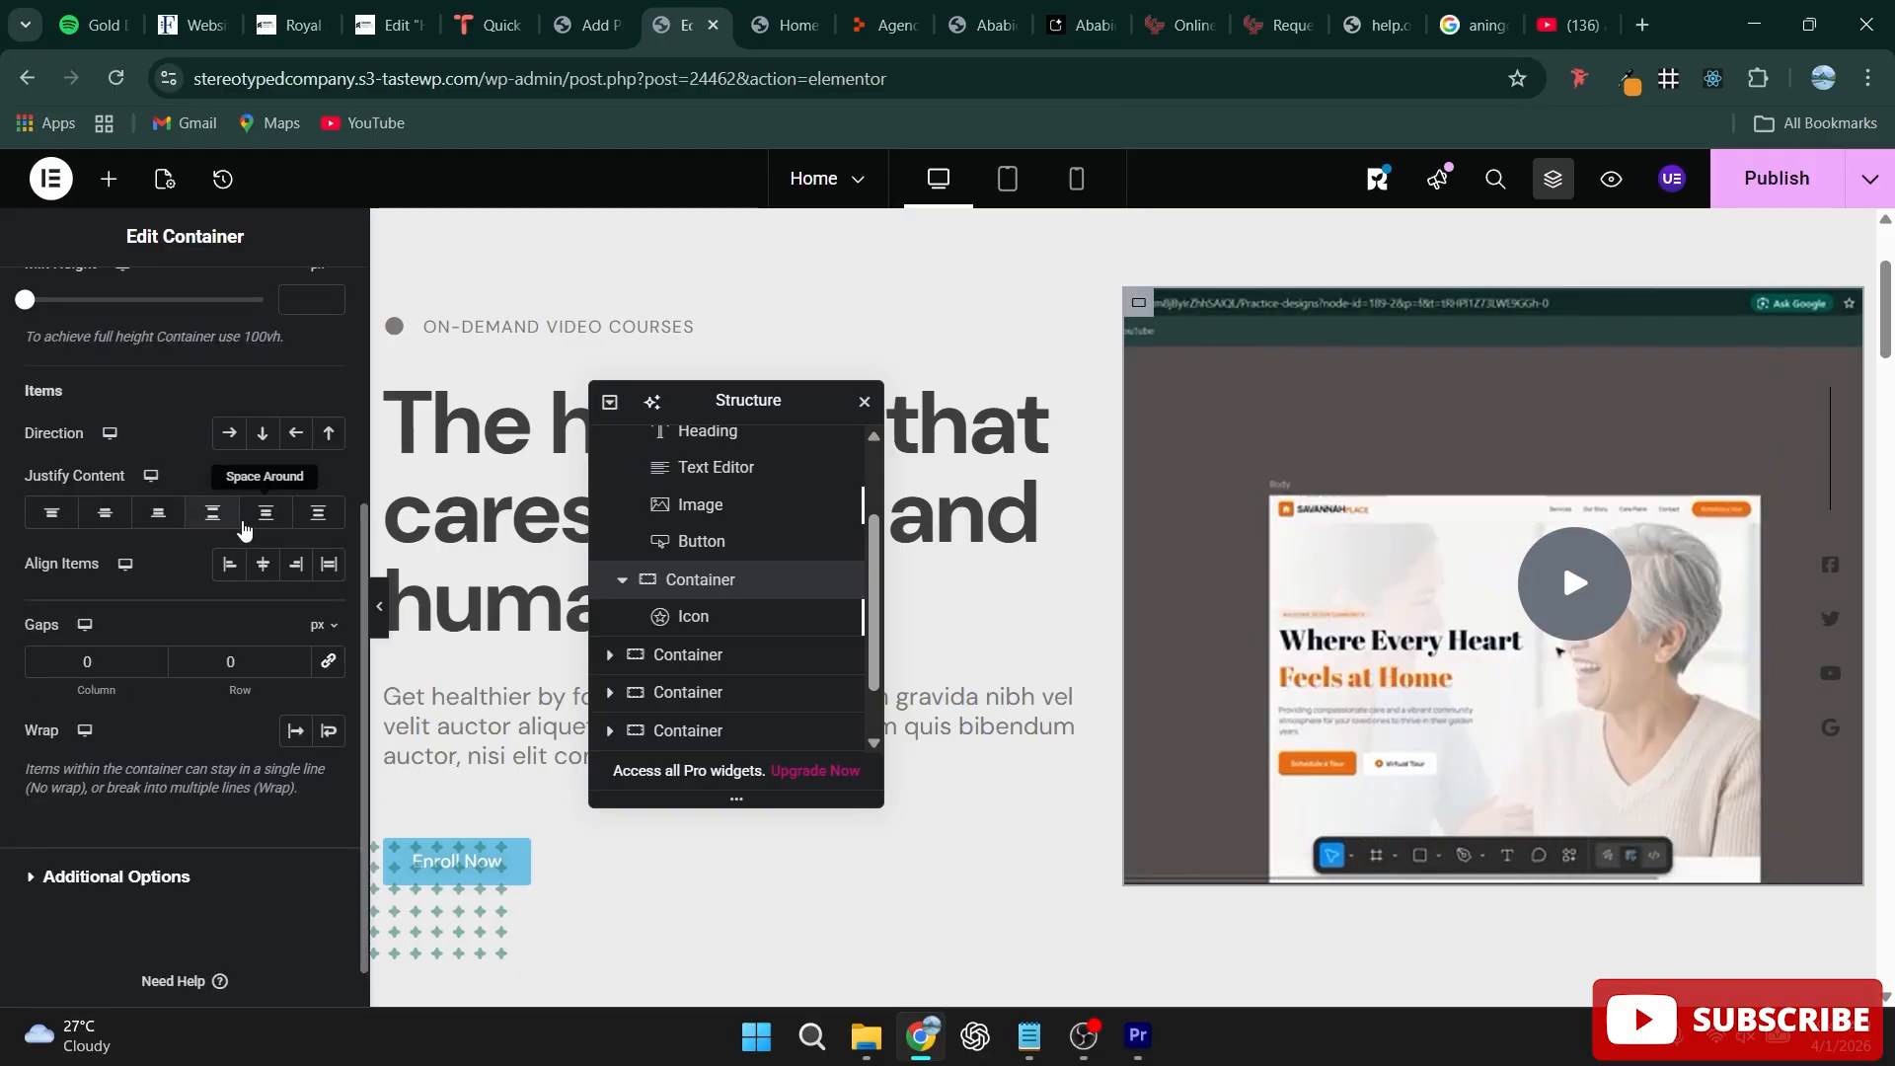
scroll(237, 533, "up", 4)
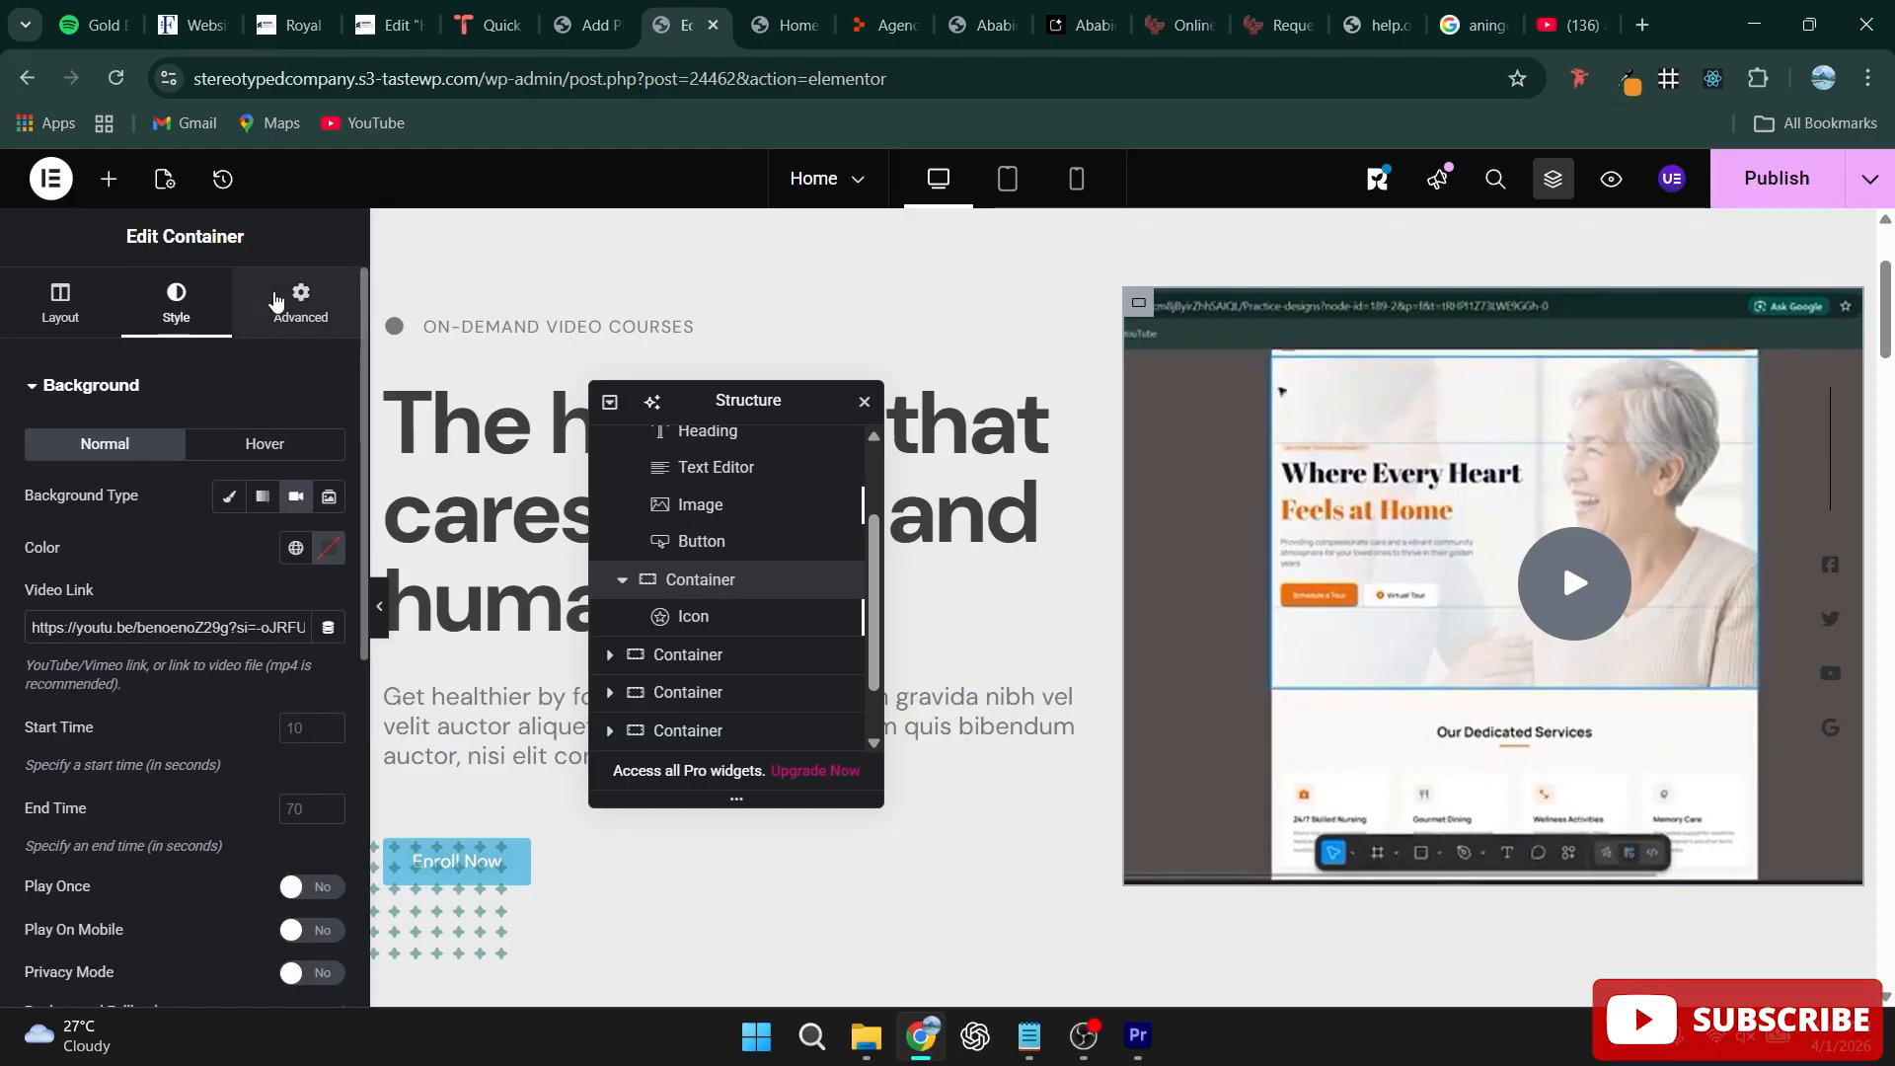
left_click(300, 300)
scroll(252, 641, "down", 5)
scroll(249, 882, "up", 5)
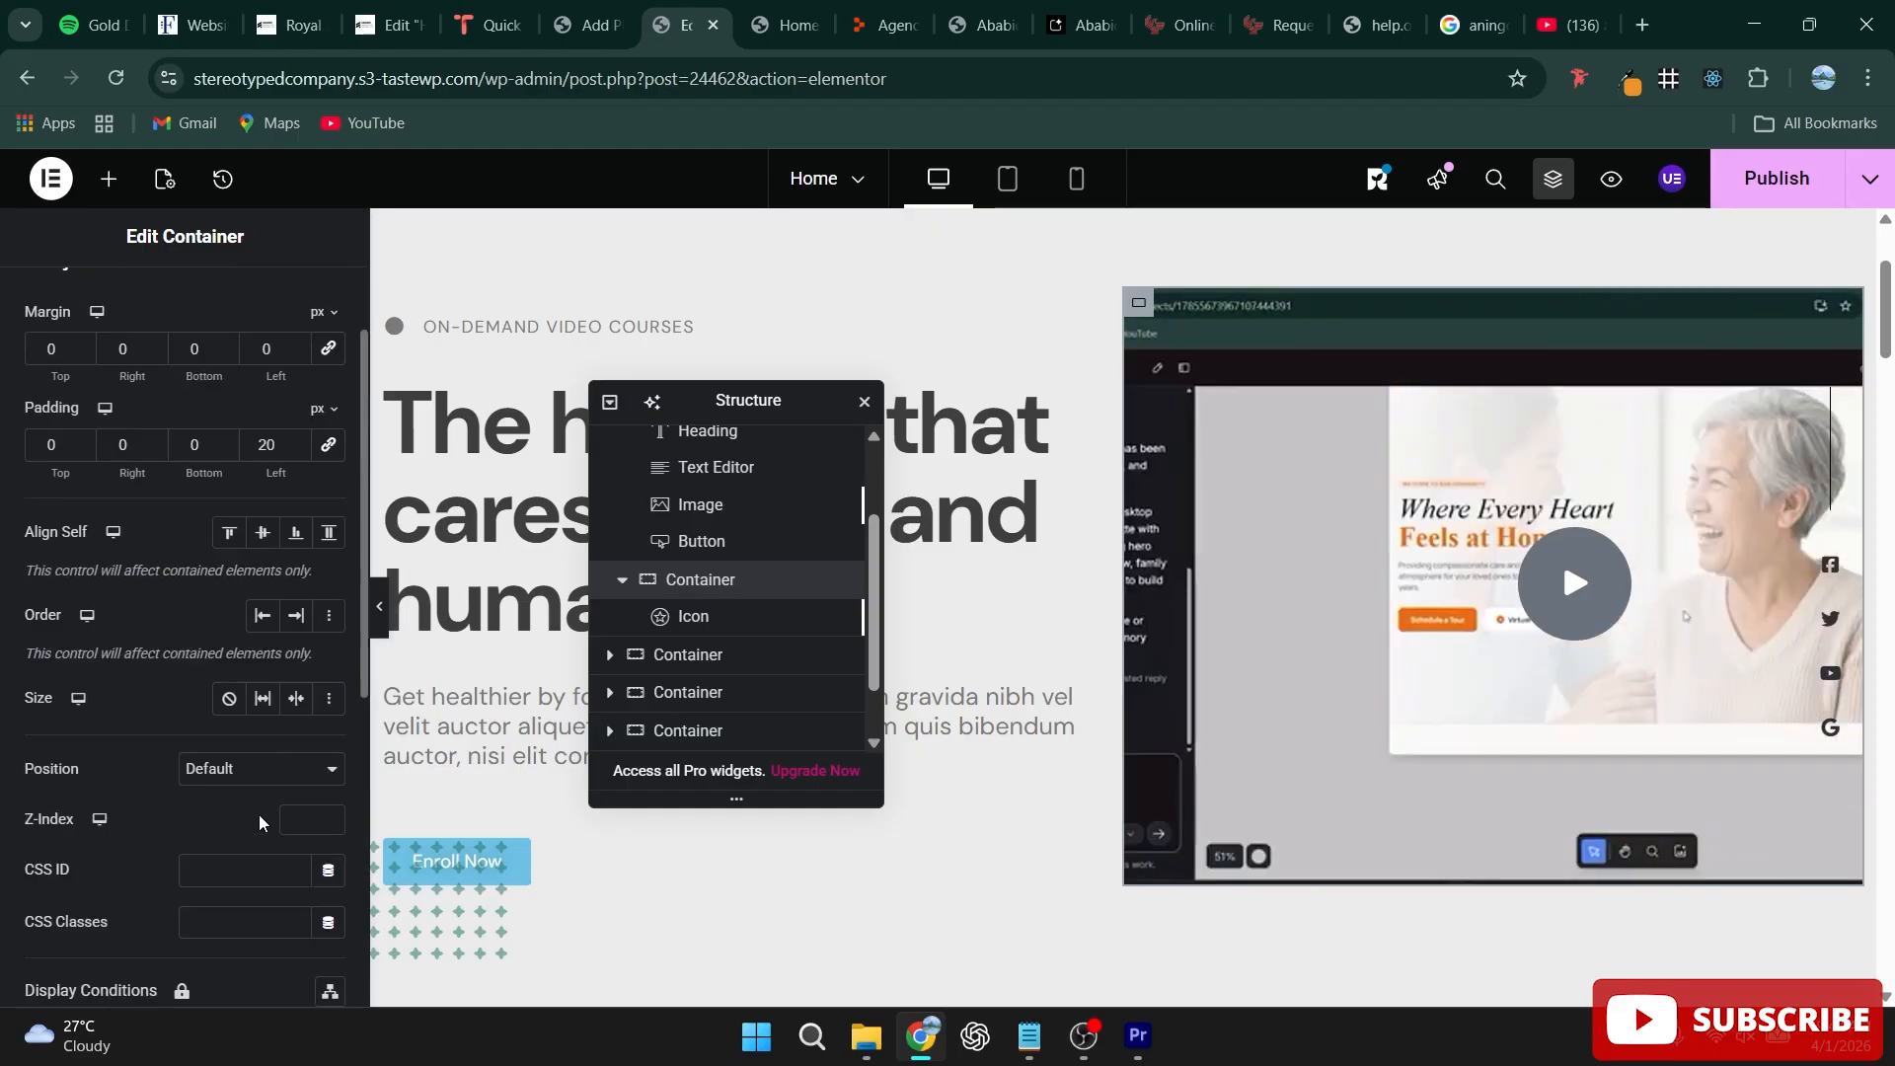
left_click(176, 299)
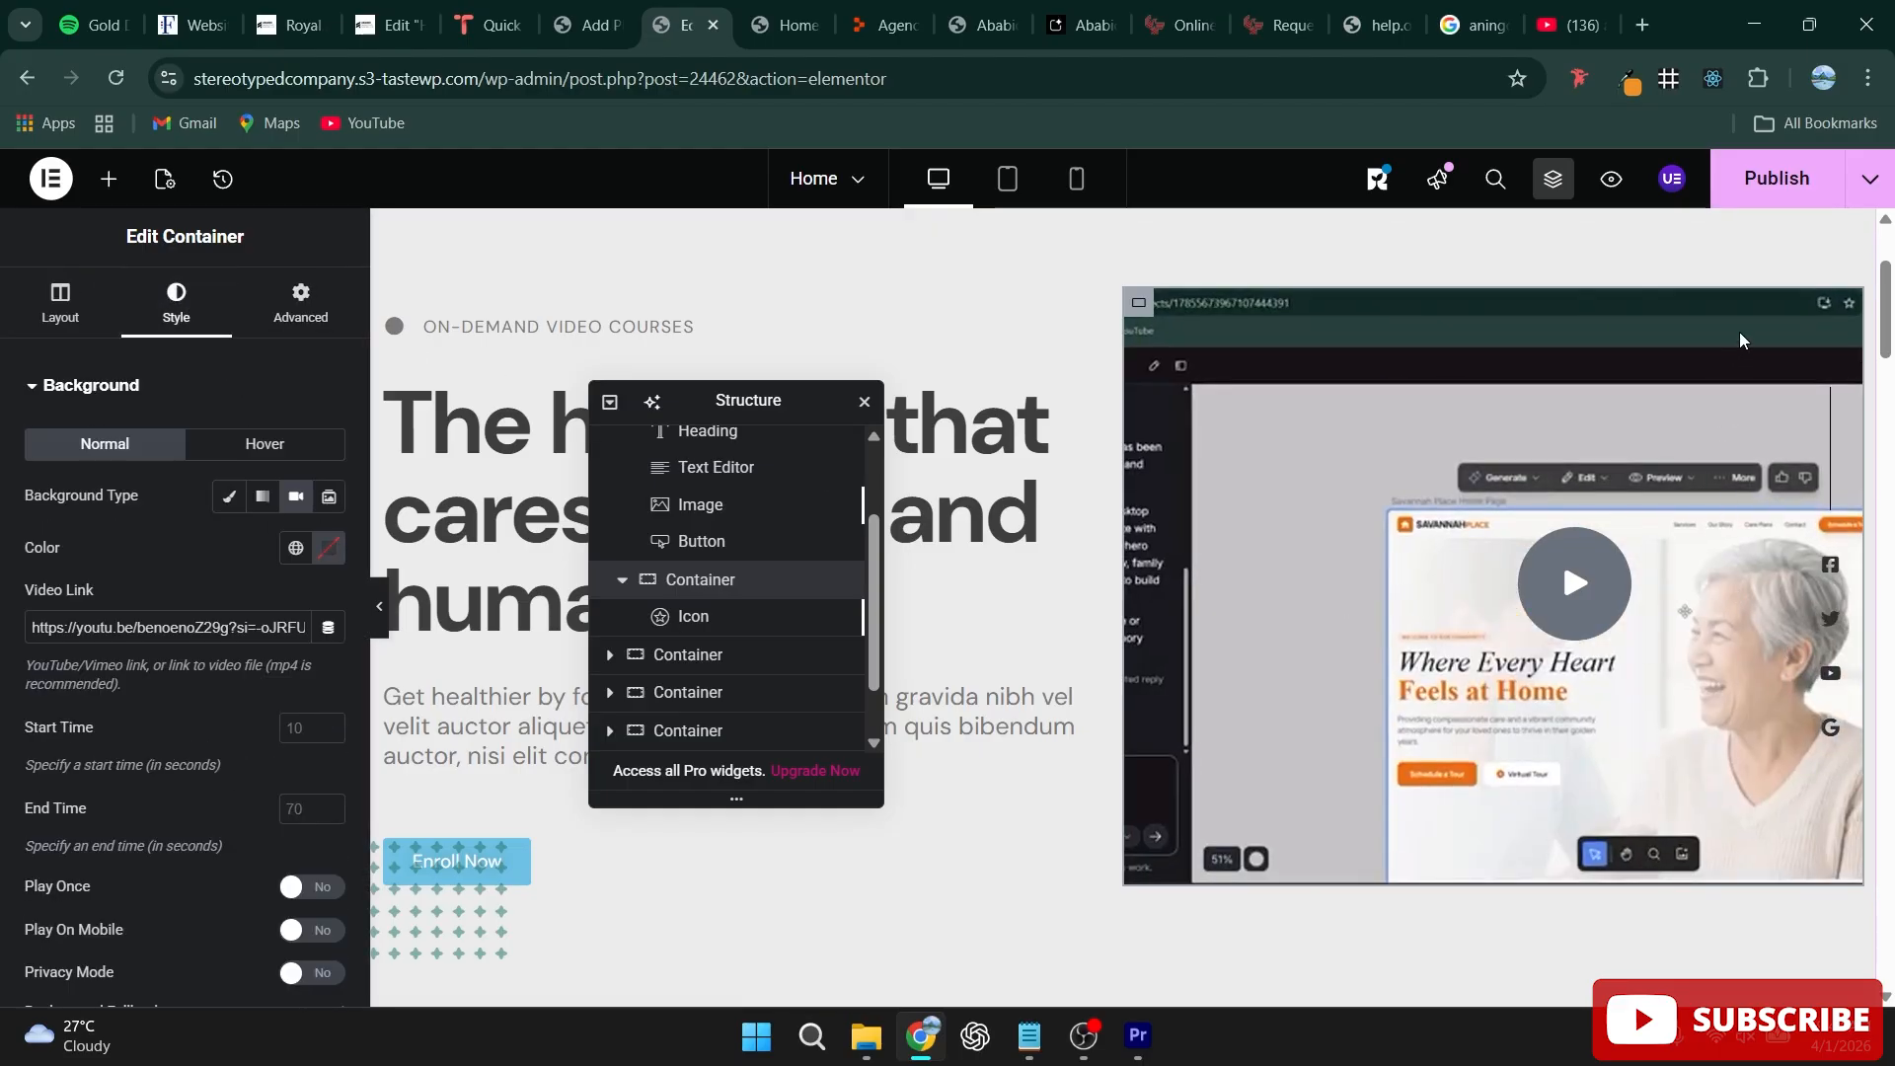
Step: Save the page and close the structure overview to uncover the sections below the hero
key("ctrl+s")
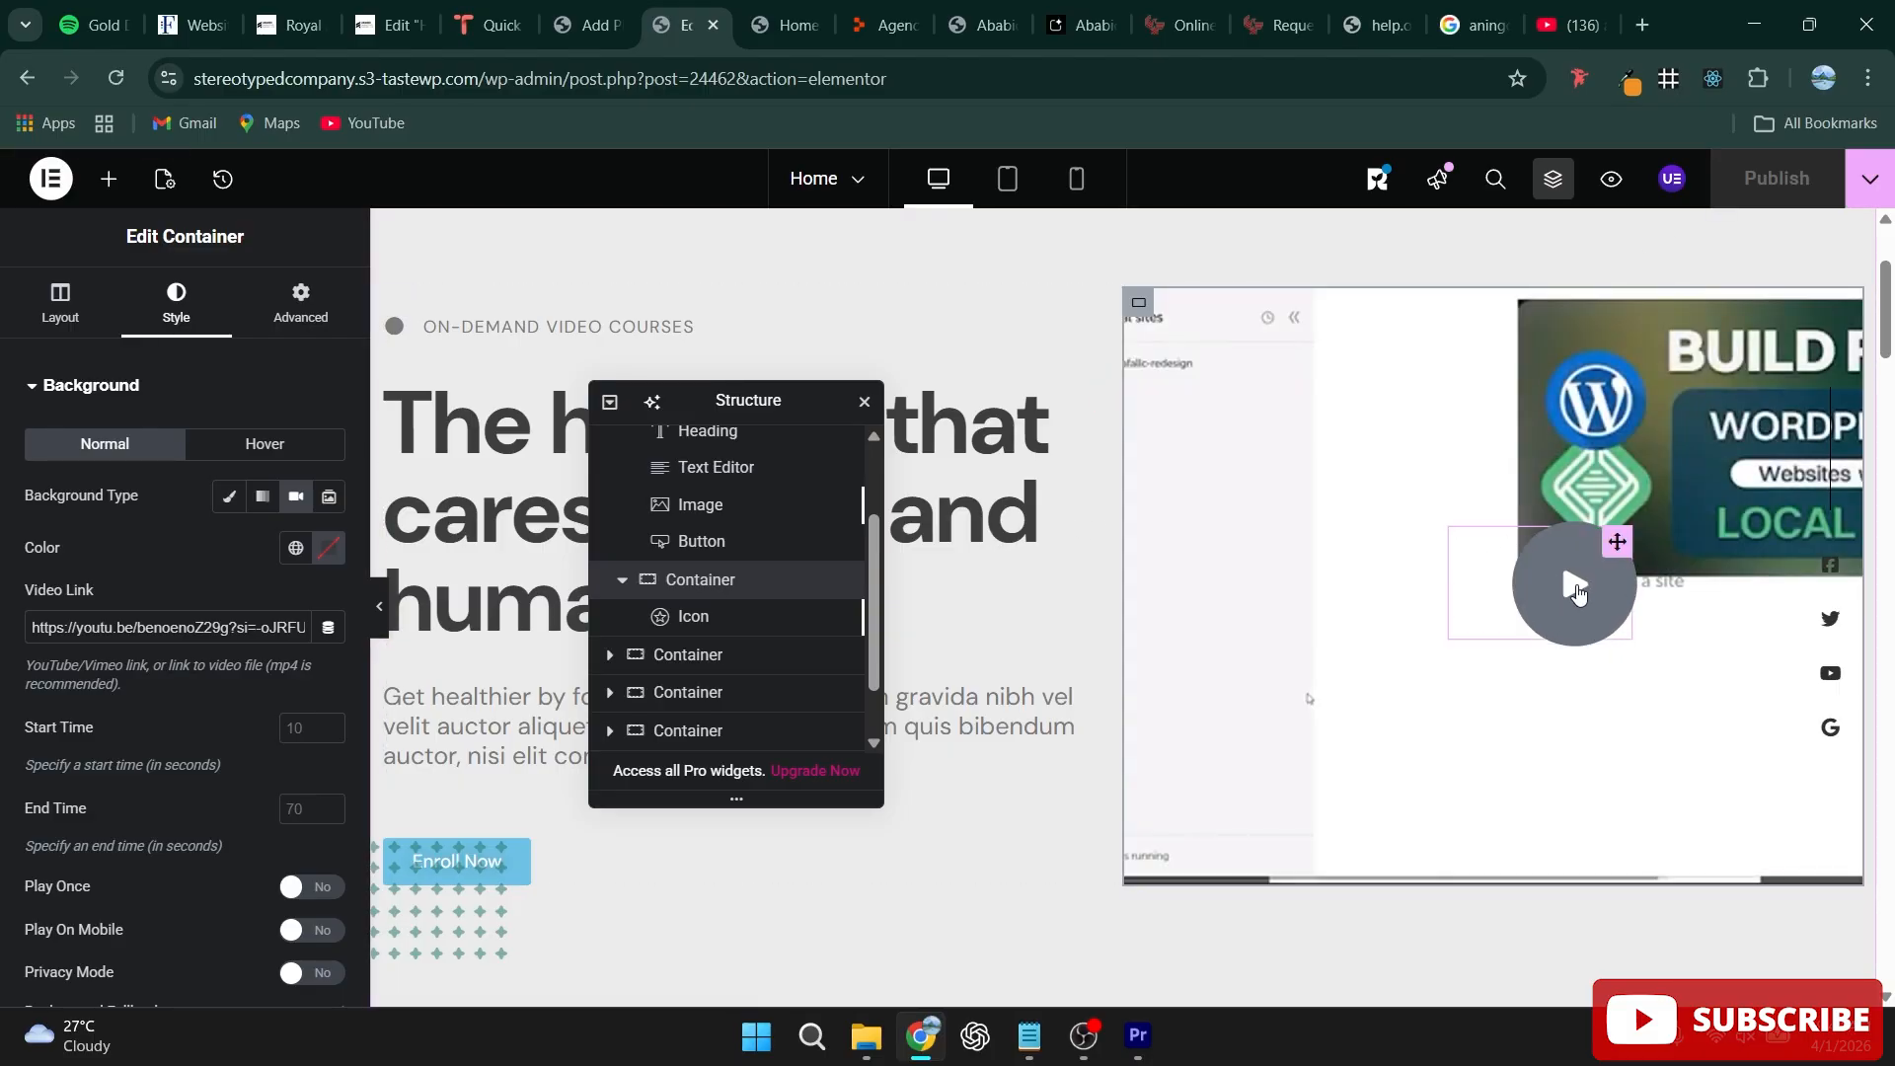
scroll(1282, 576, "down", 5)
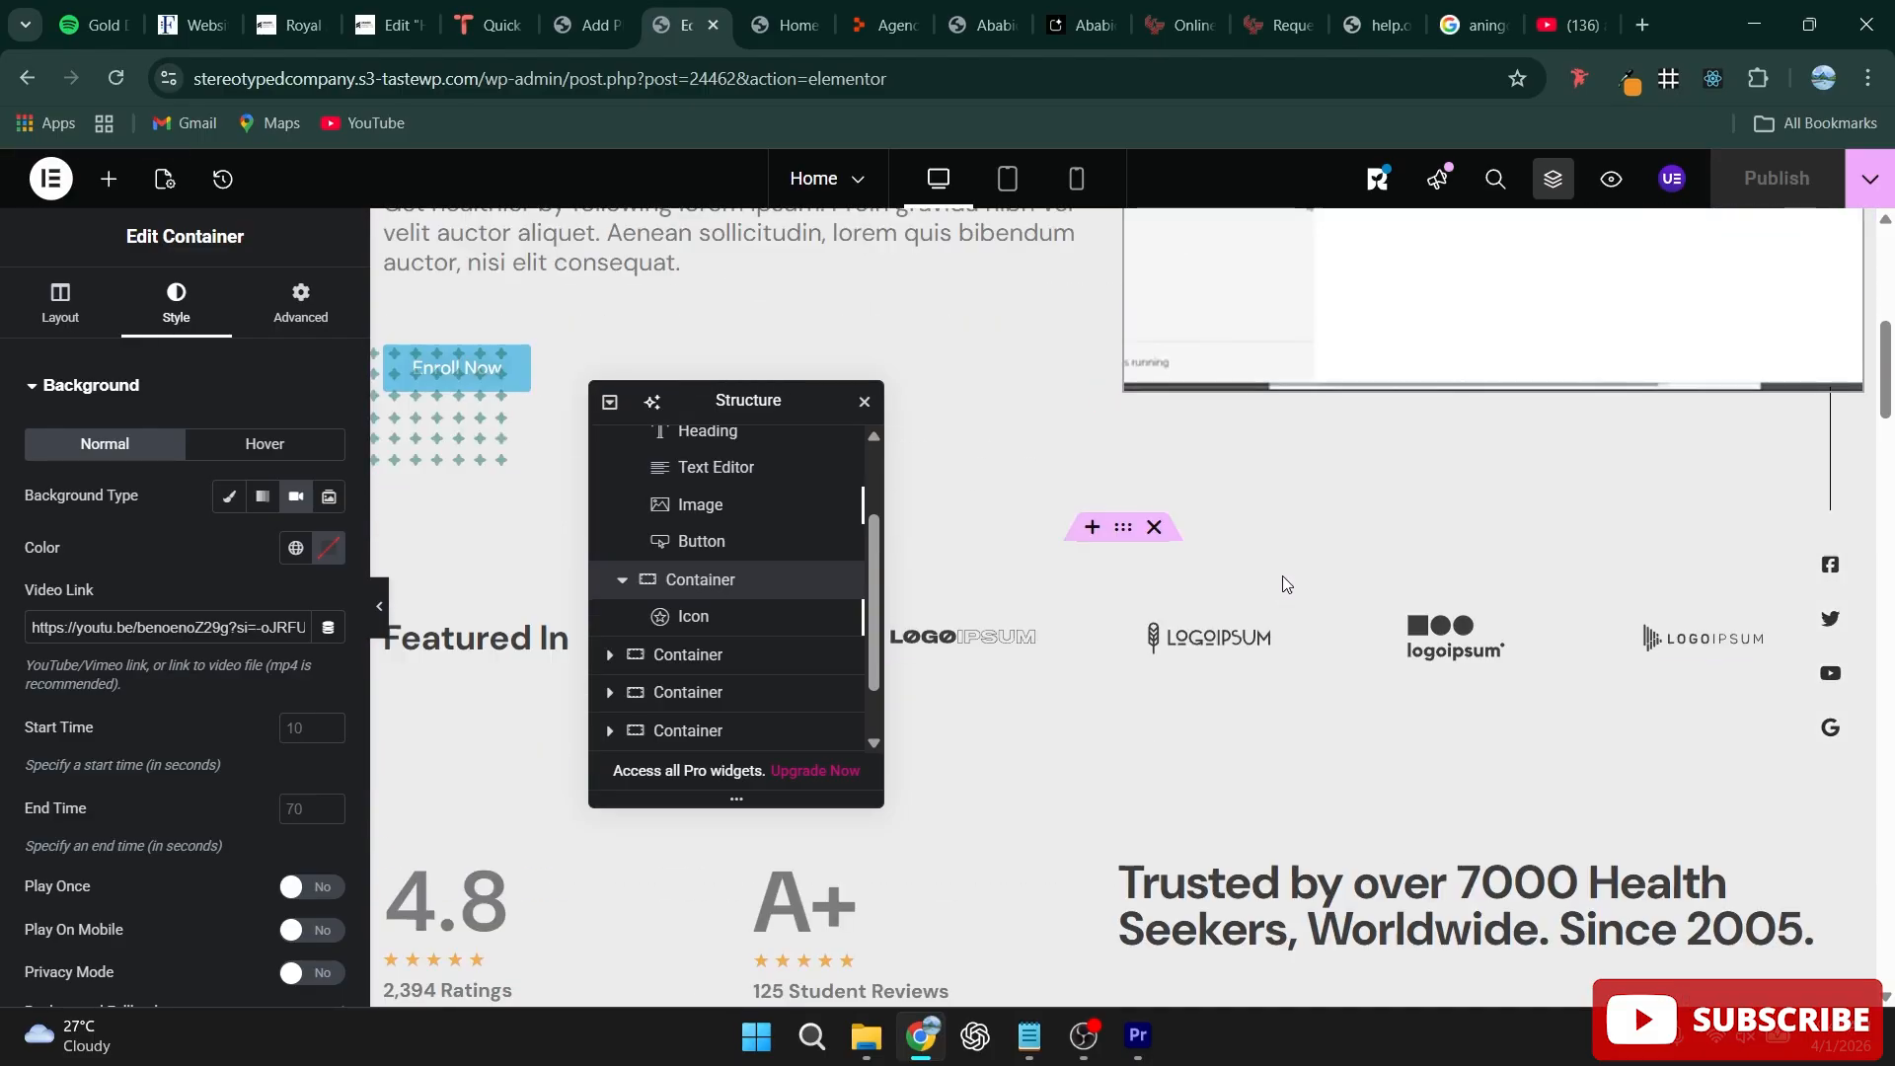
left_click(864, 401)
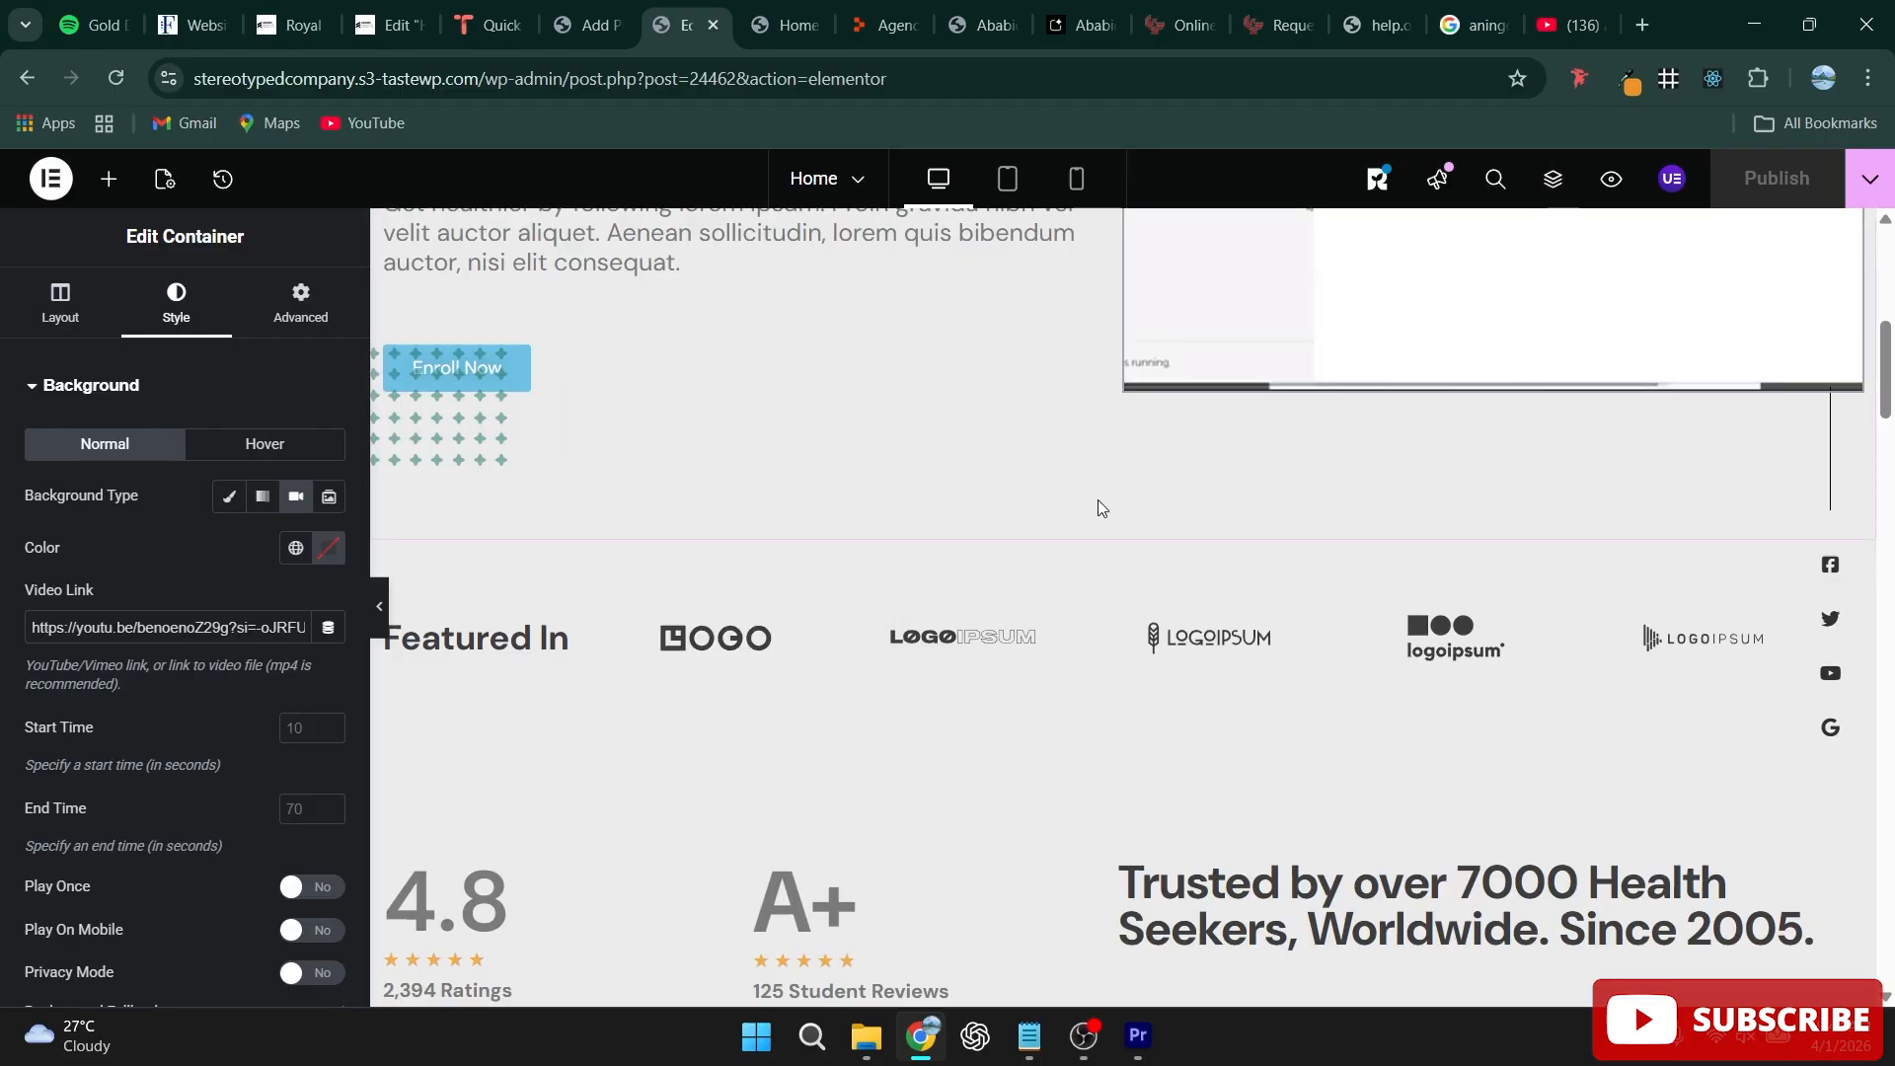
Step: Examine the settings of the Featured In logo images, their container, and the 4.8 rating counter
left_click(975, 671)
left_click_drag(1123, 526, 1123, 530)
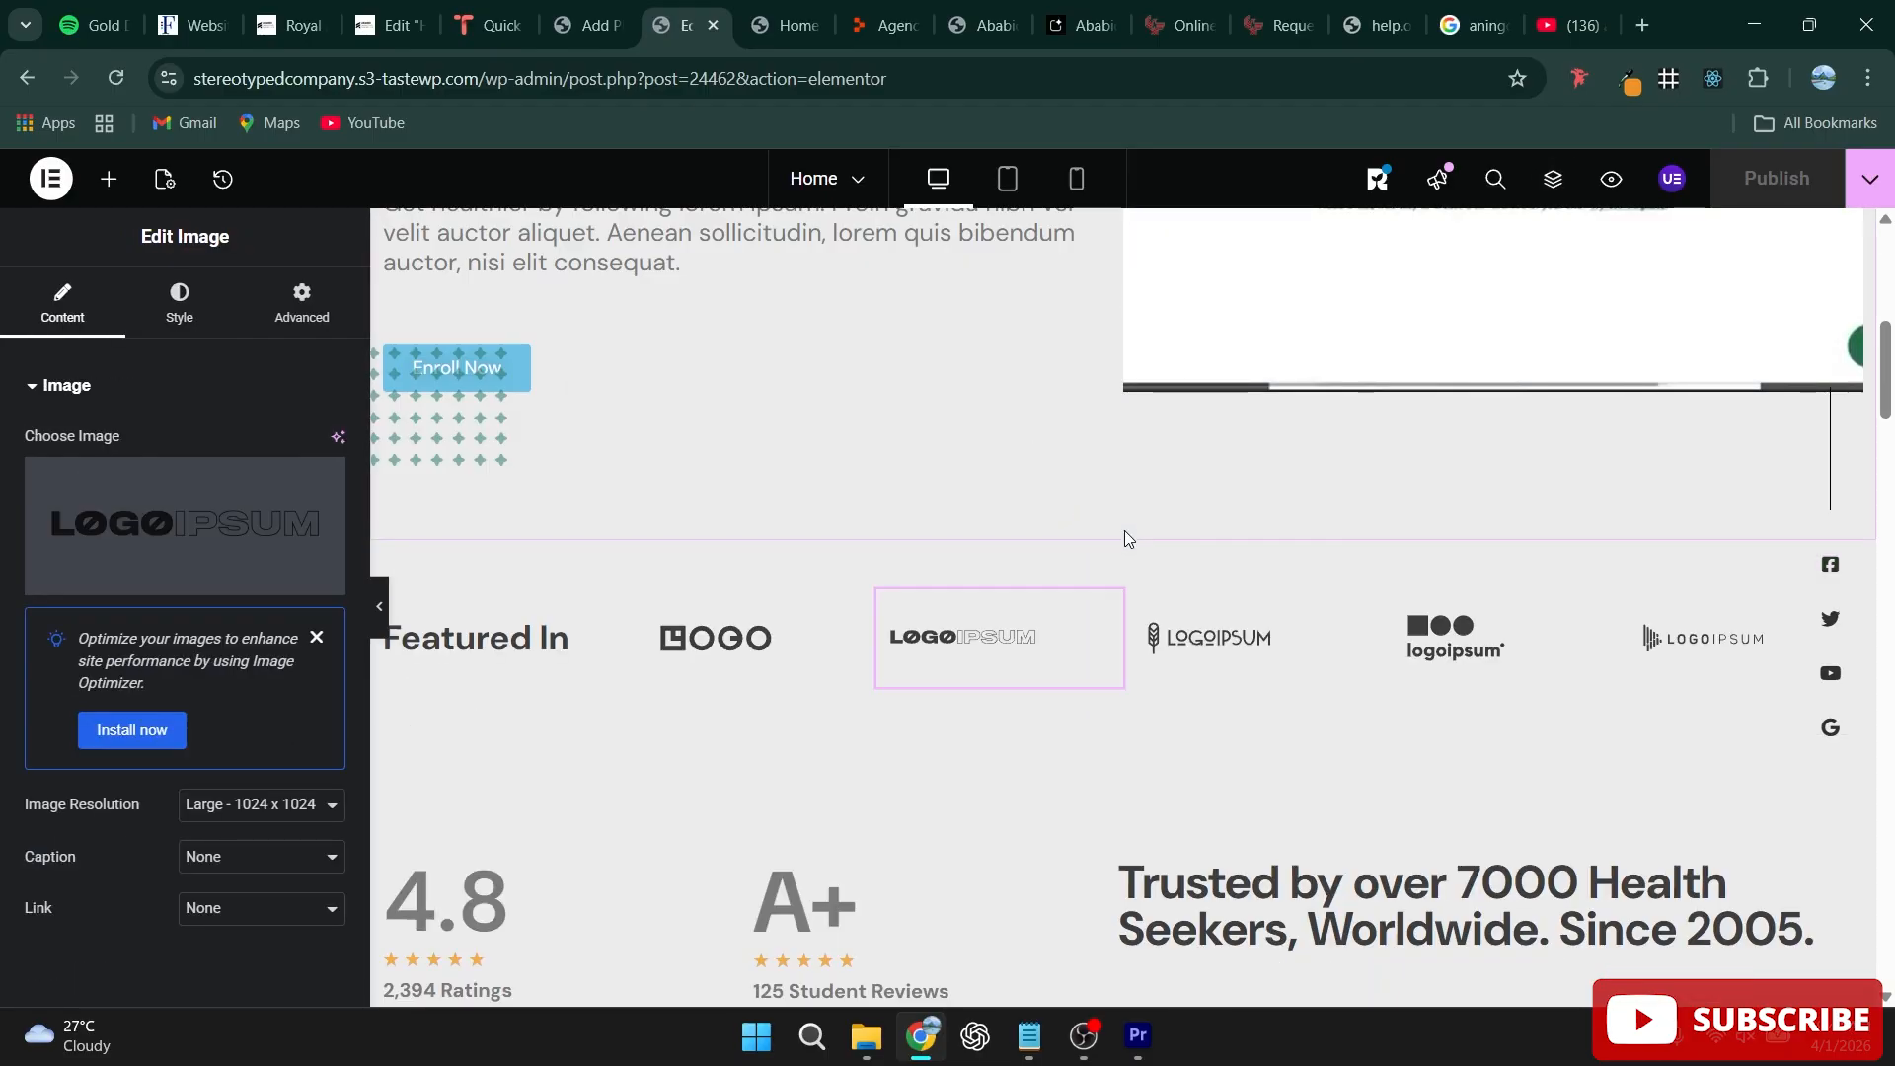
left_click(1115, 531)
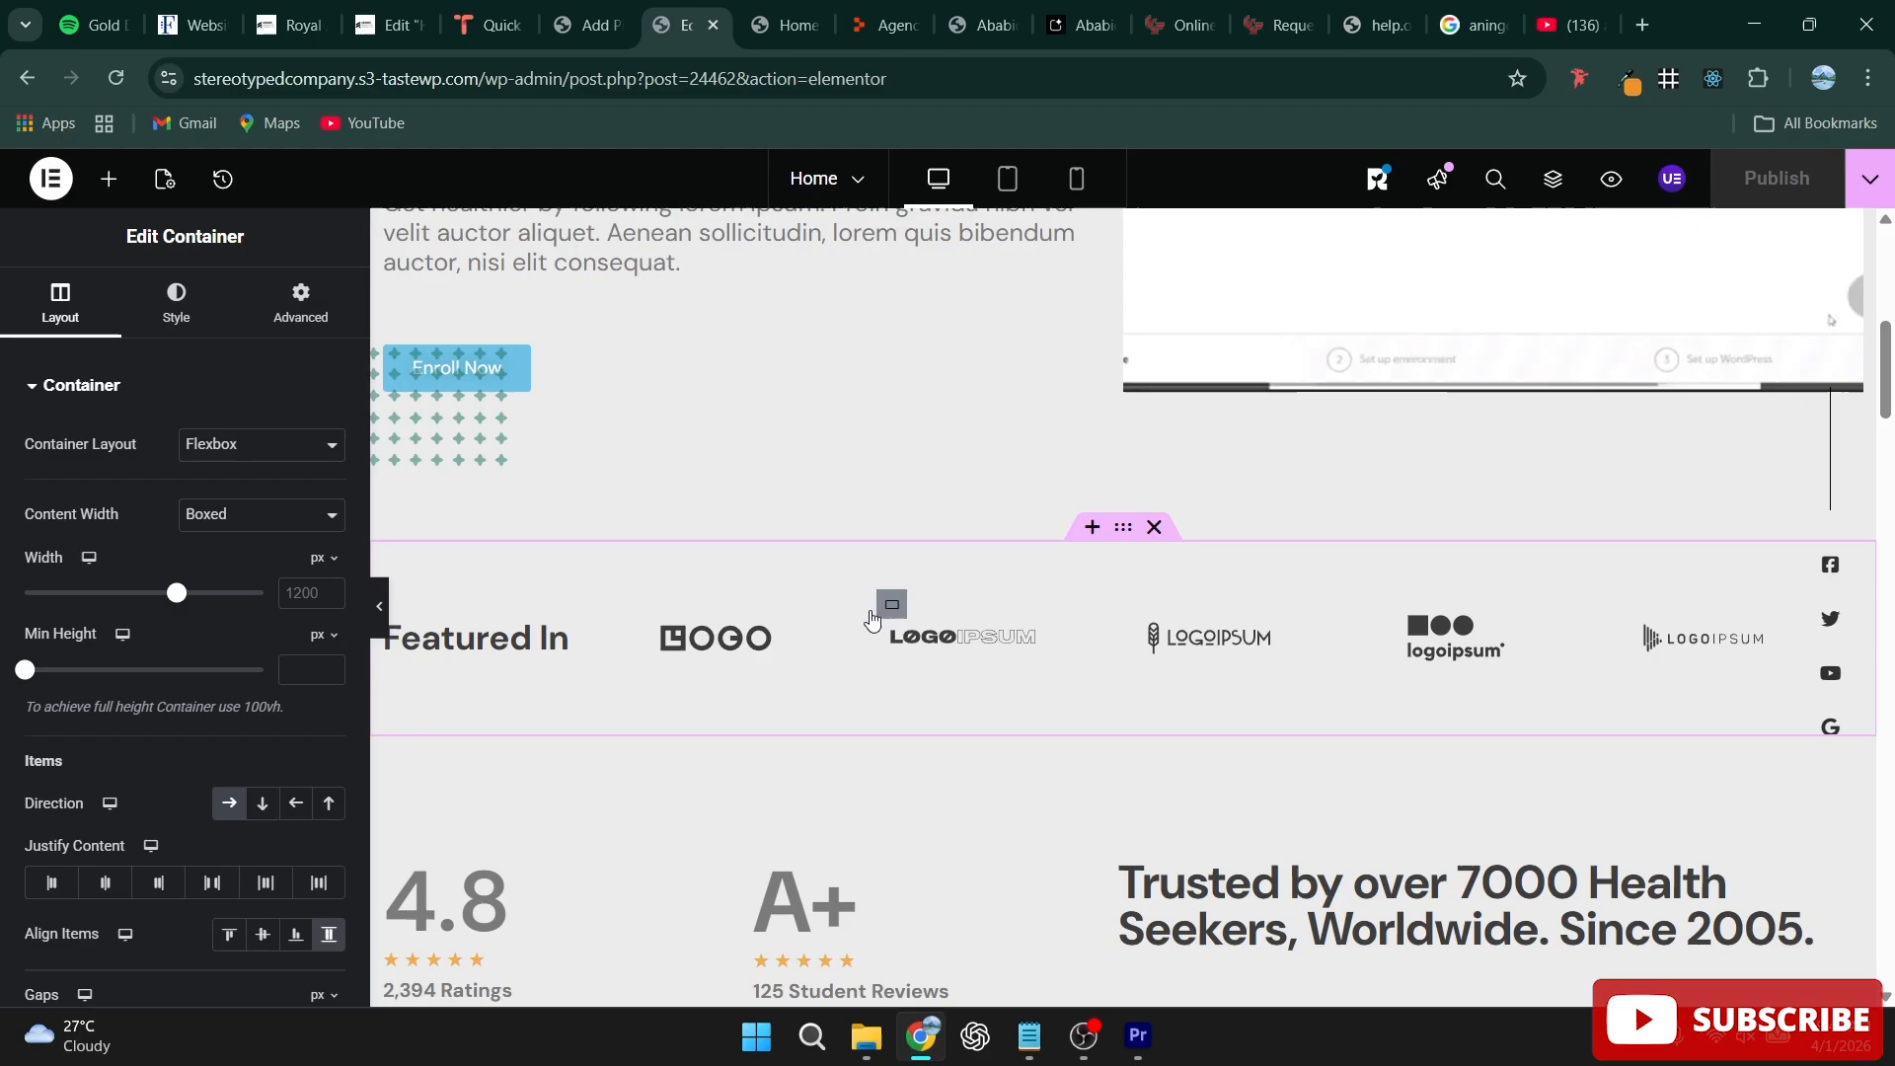
left_click(703, 655)
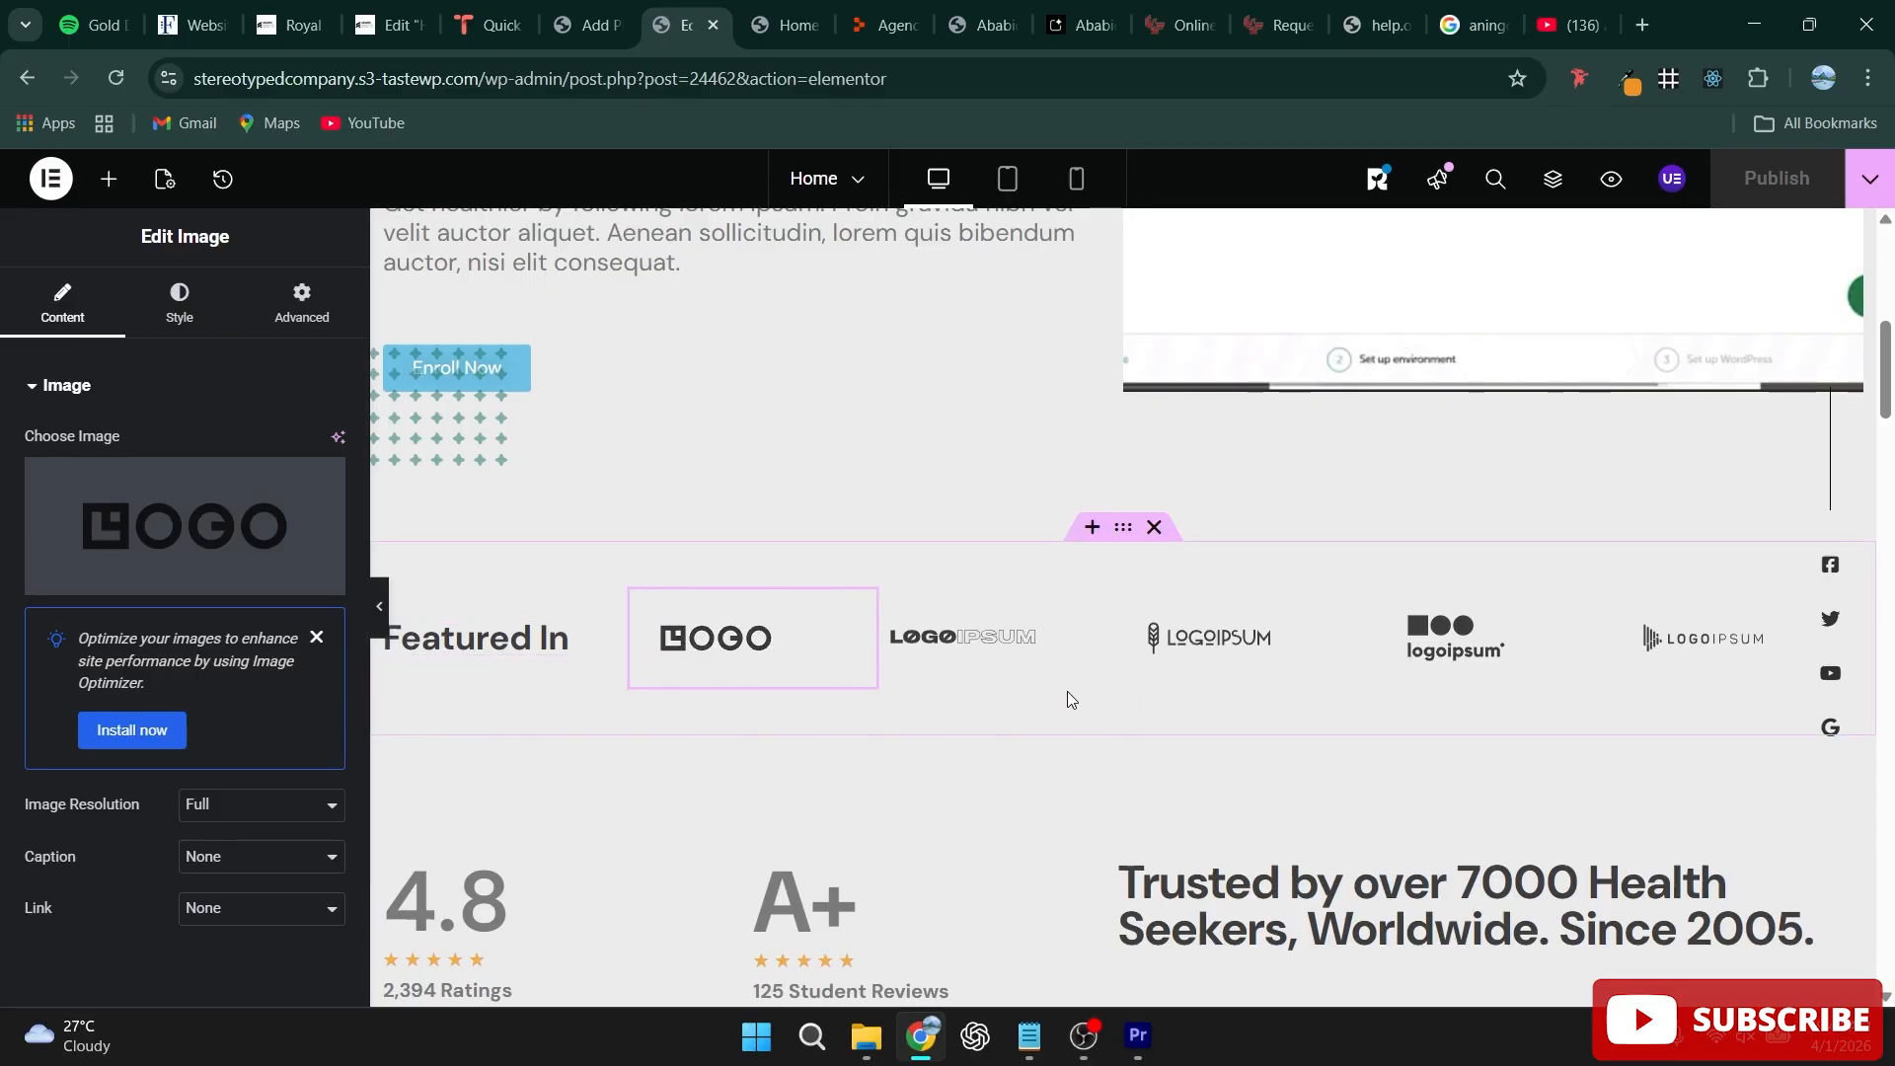
scroll(653, 643, "down", 2)
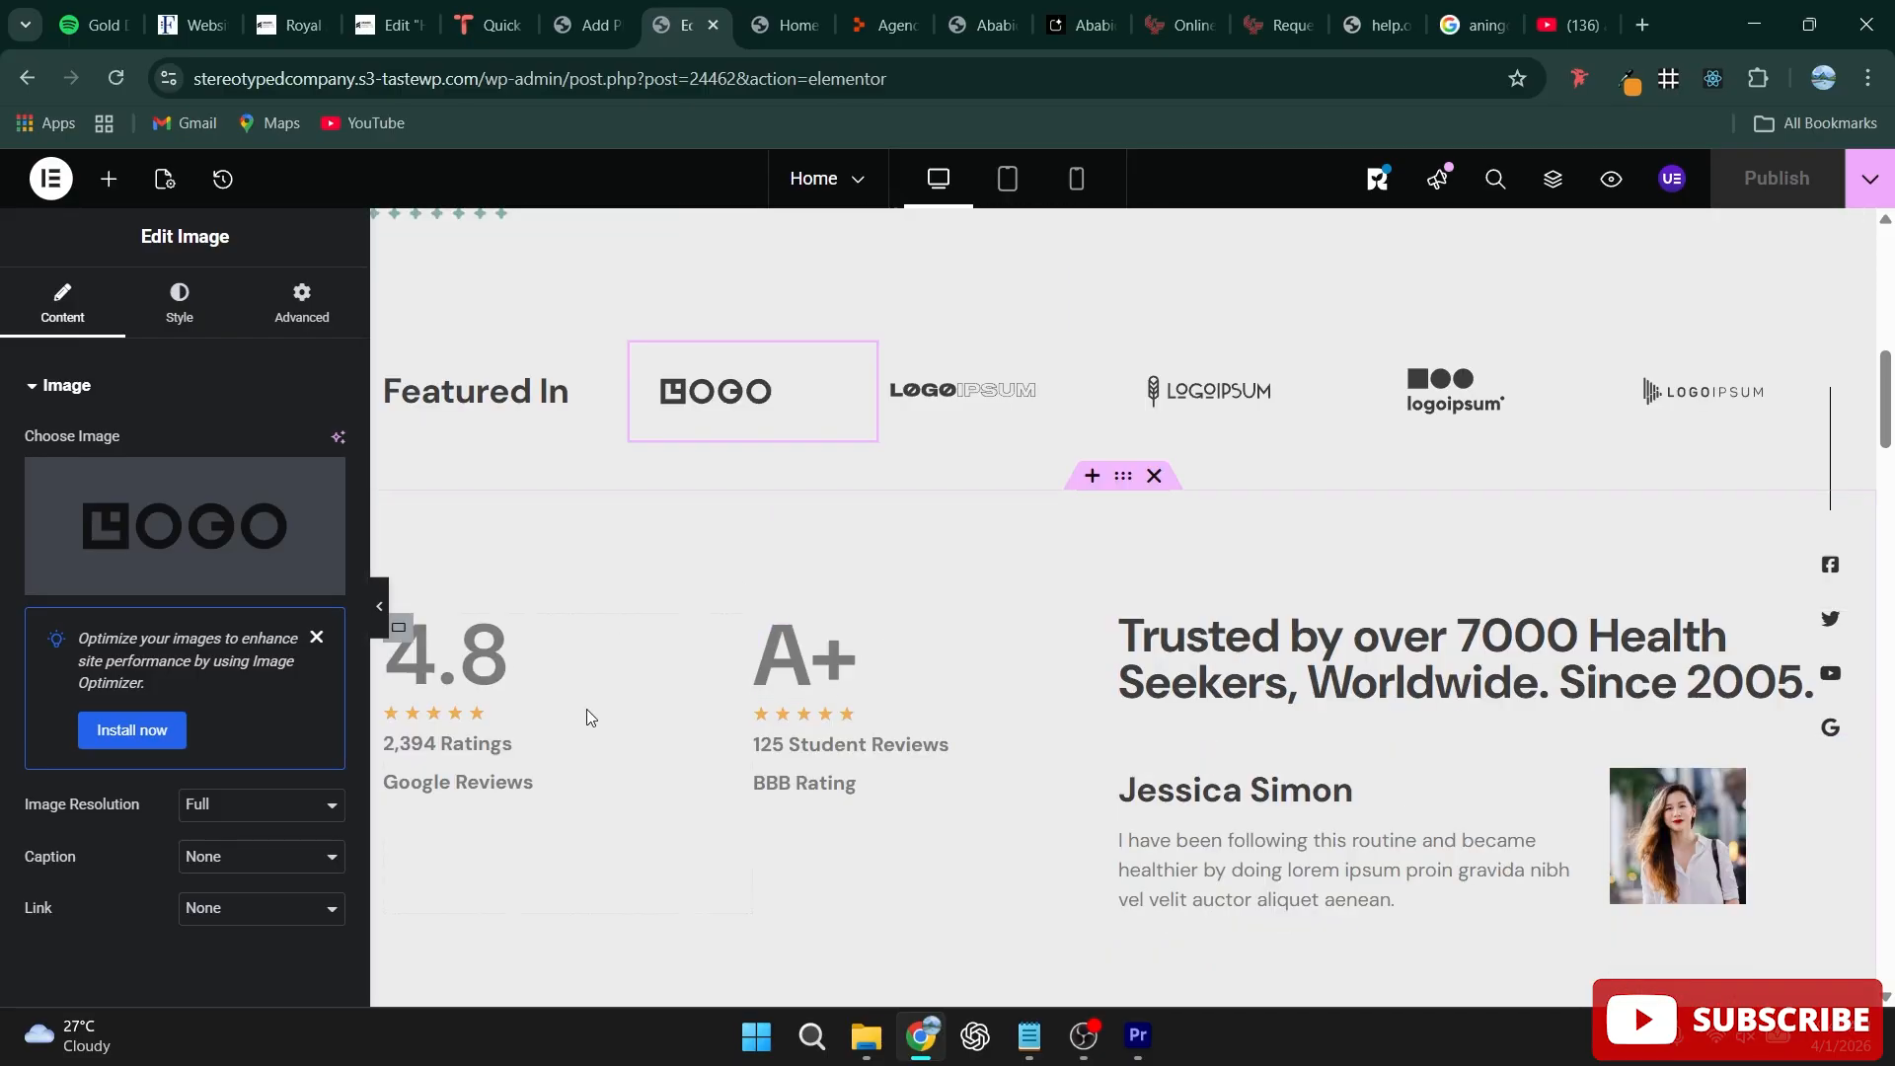
left_click(411, 642)
left_click(493, 651)
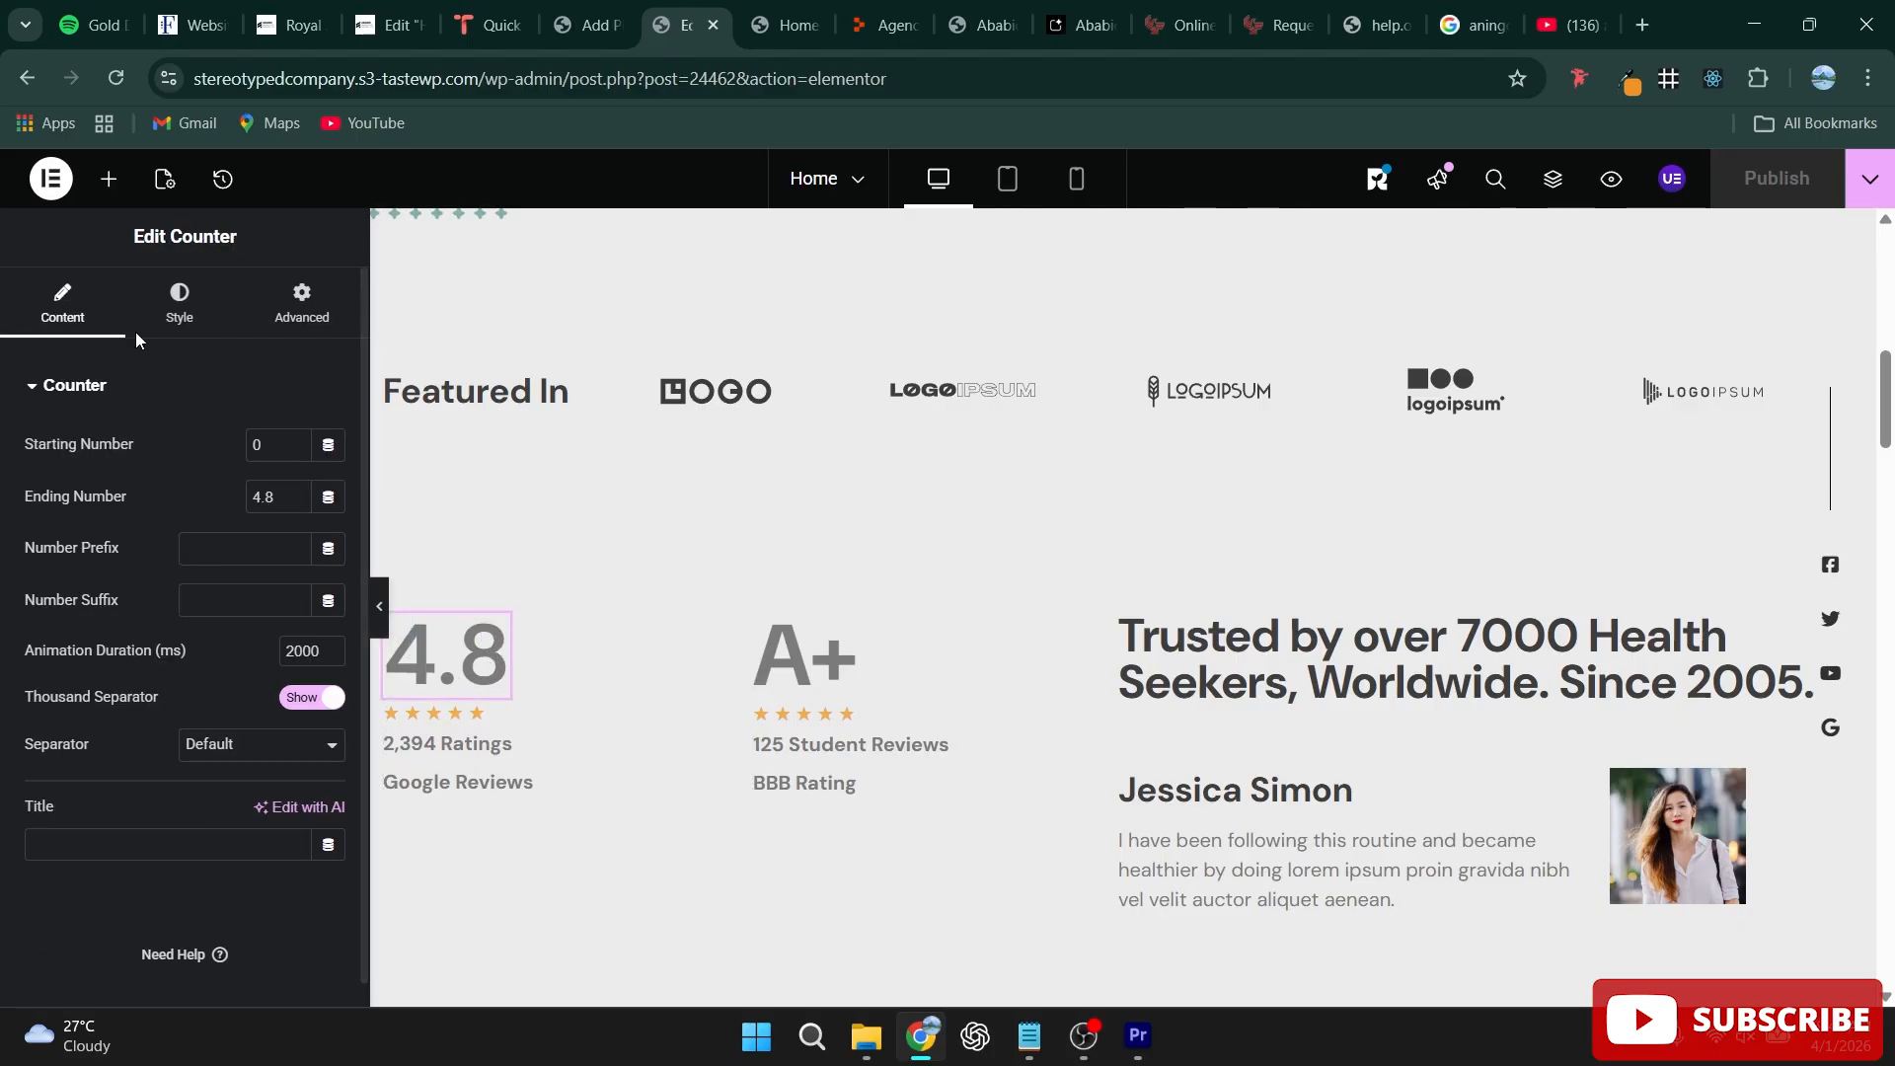
Step: Search the widgets for "coun", try adding a Counter beside the 4.8 rating, and undo the insertion
left_click(109, 178)
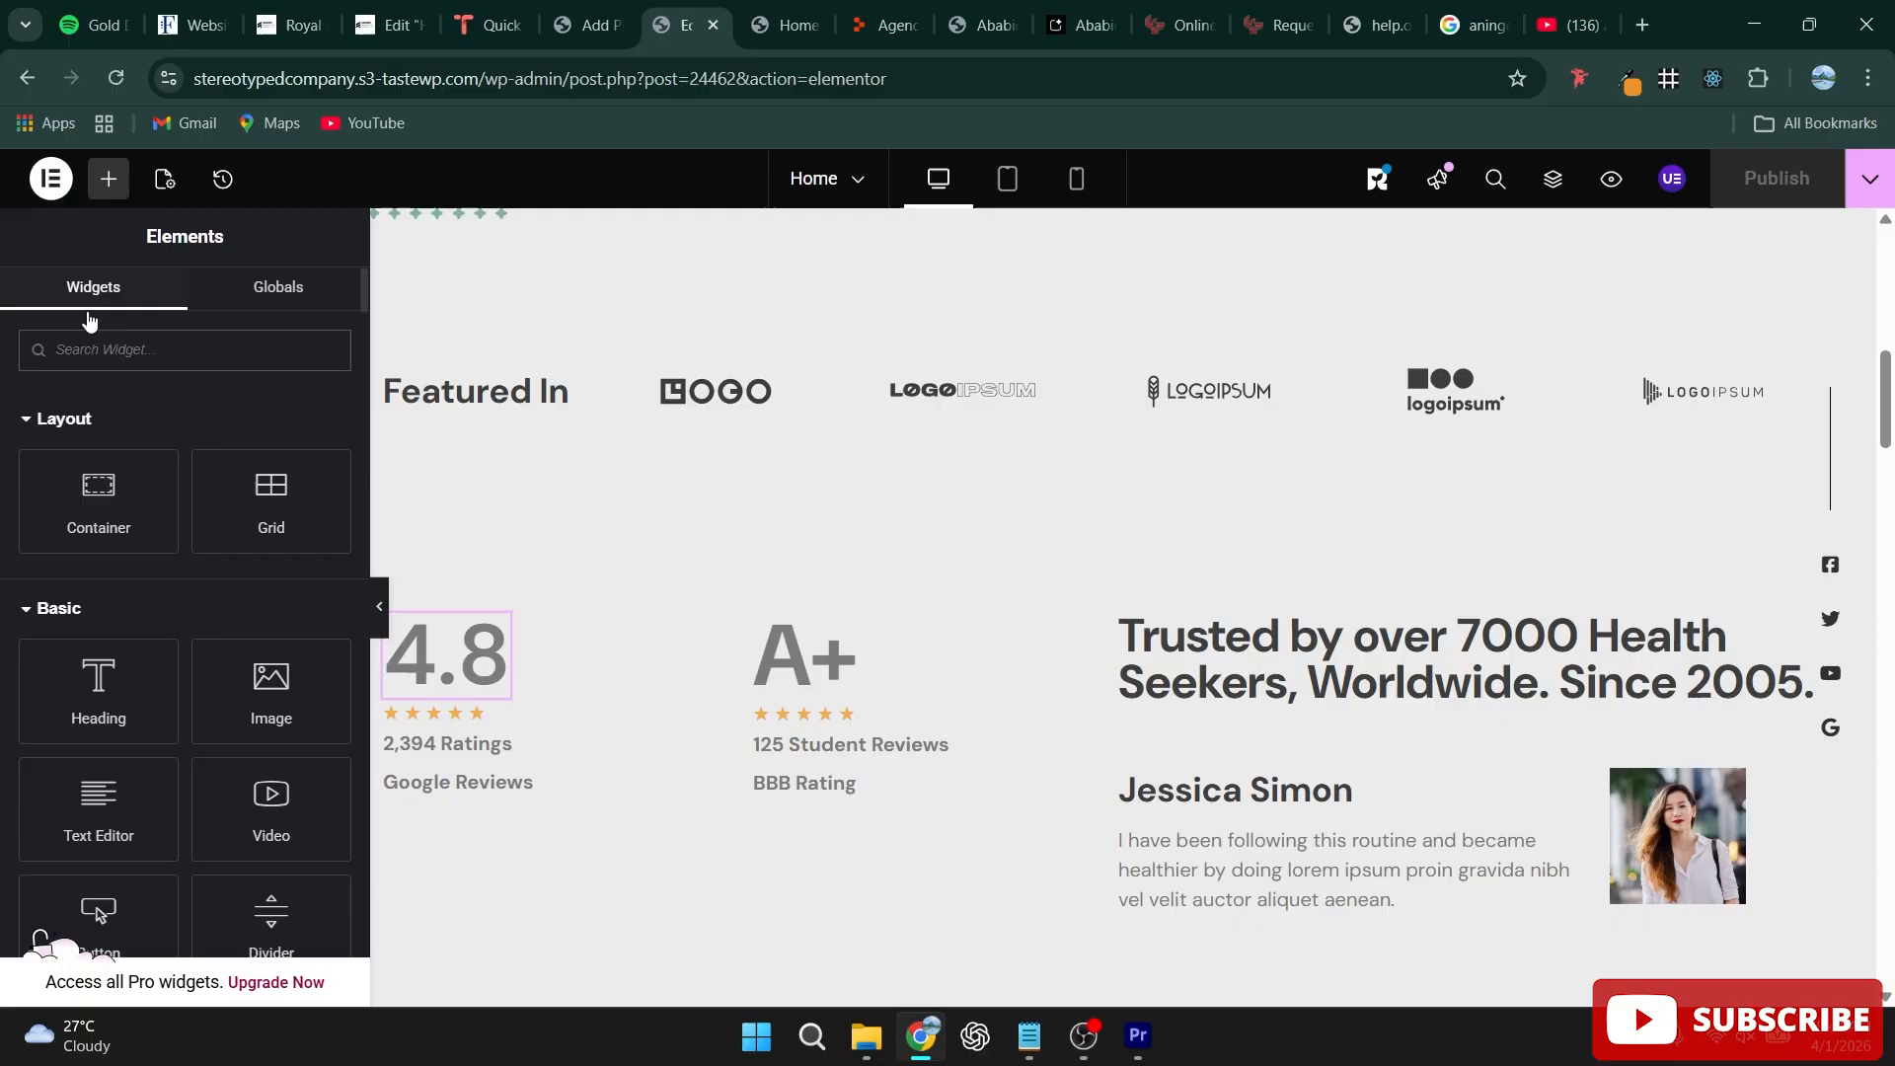
type("coun")
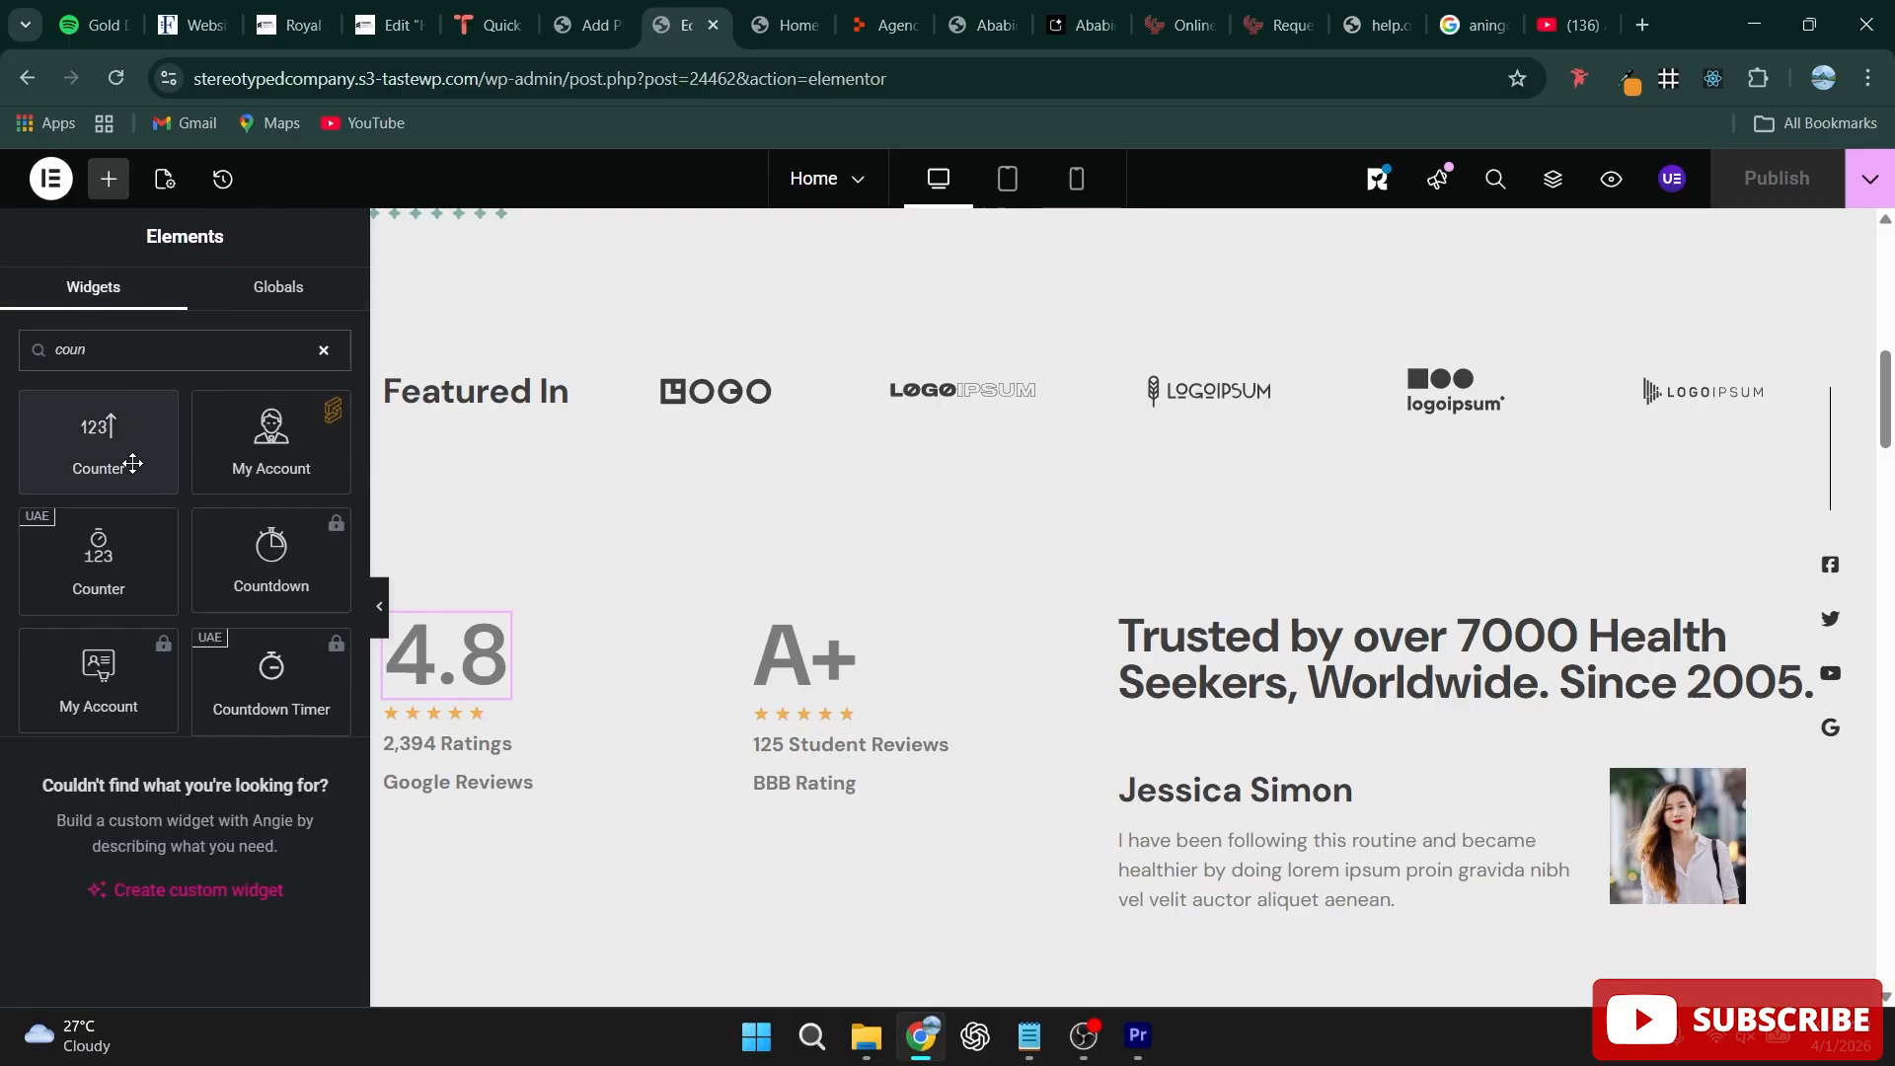
left_click_drag(129, 459, 541, 691)
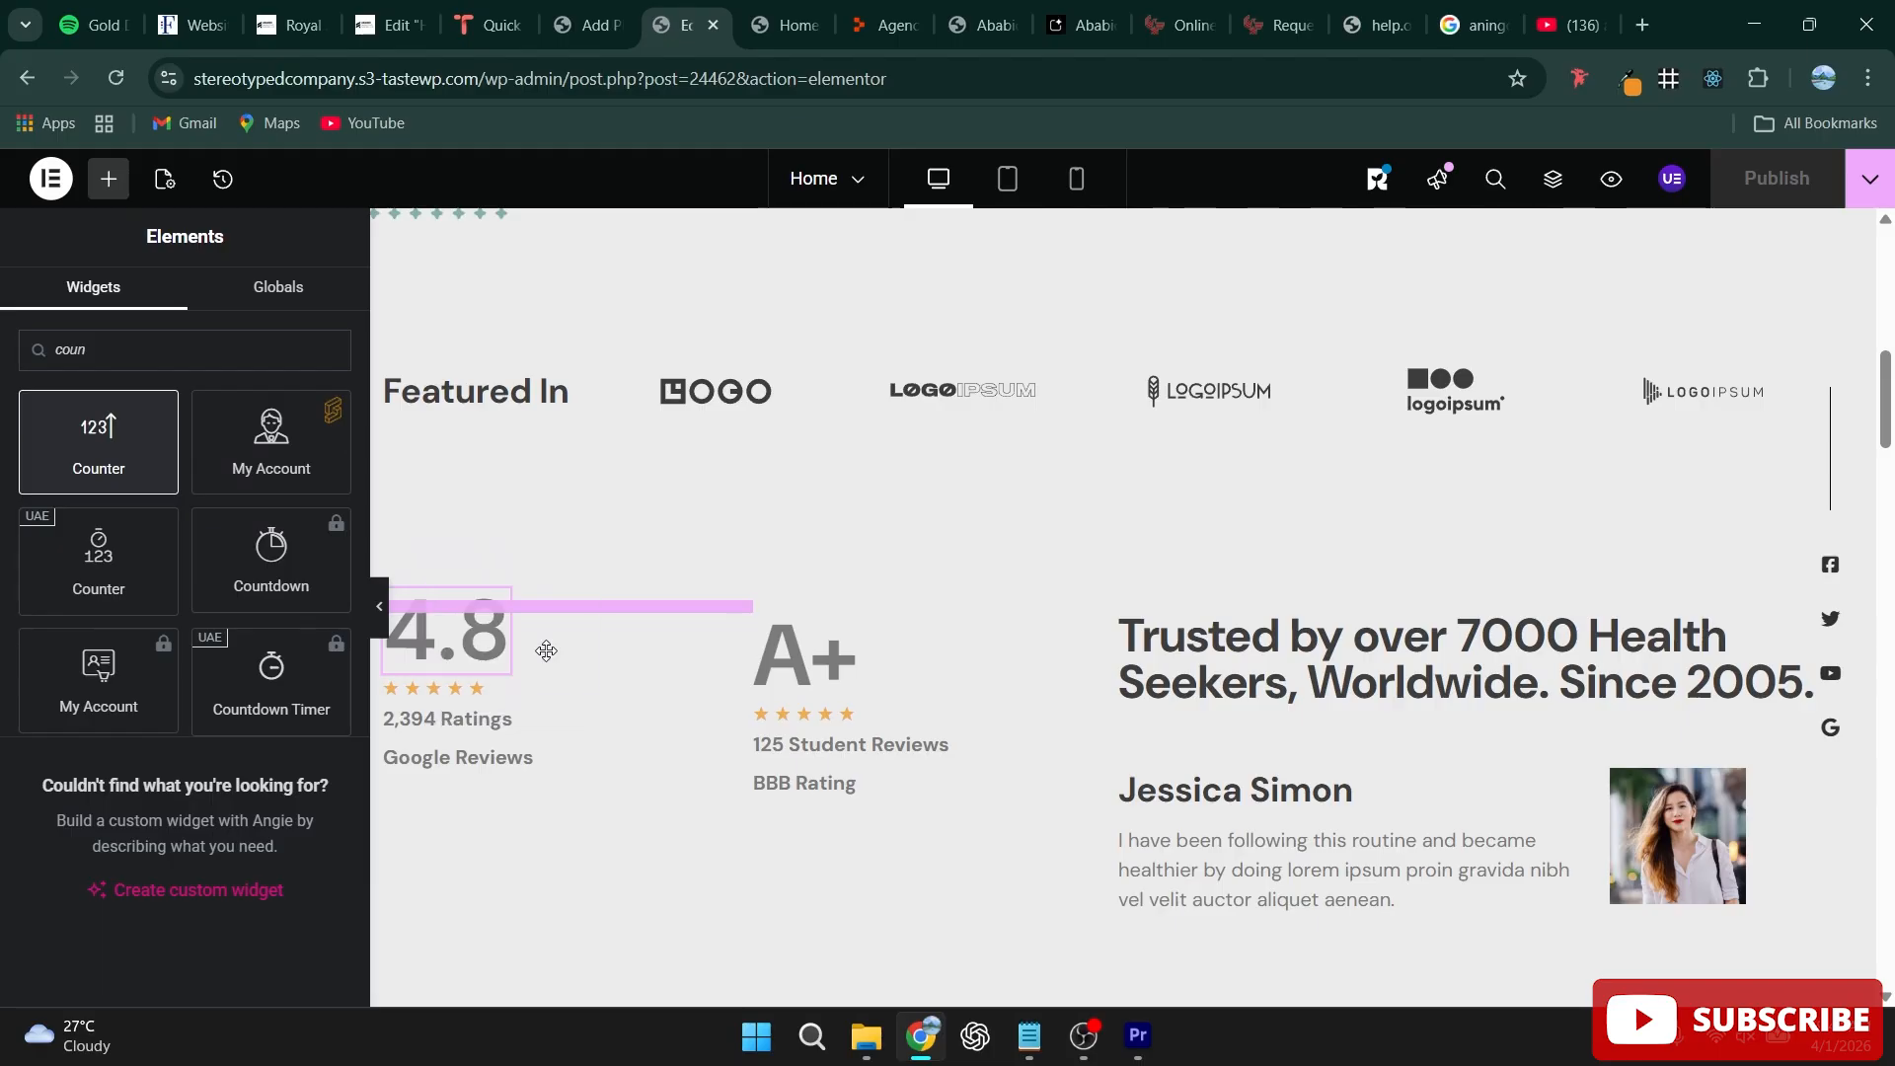
scroll(440, 708, "down", 4)
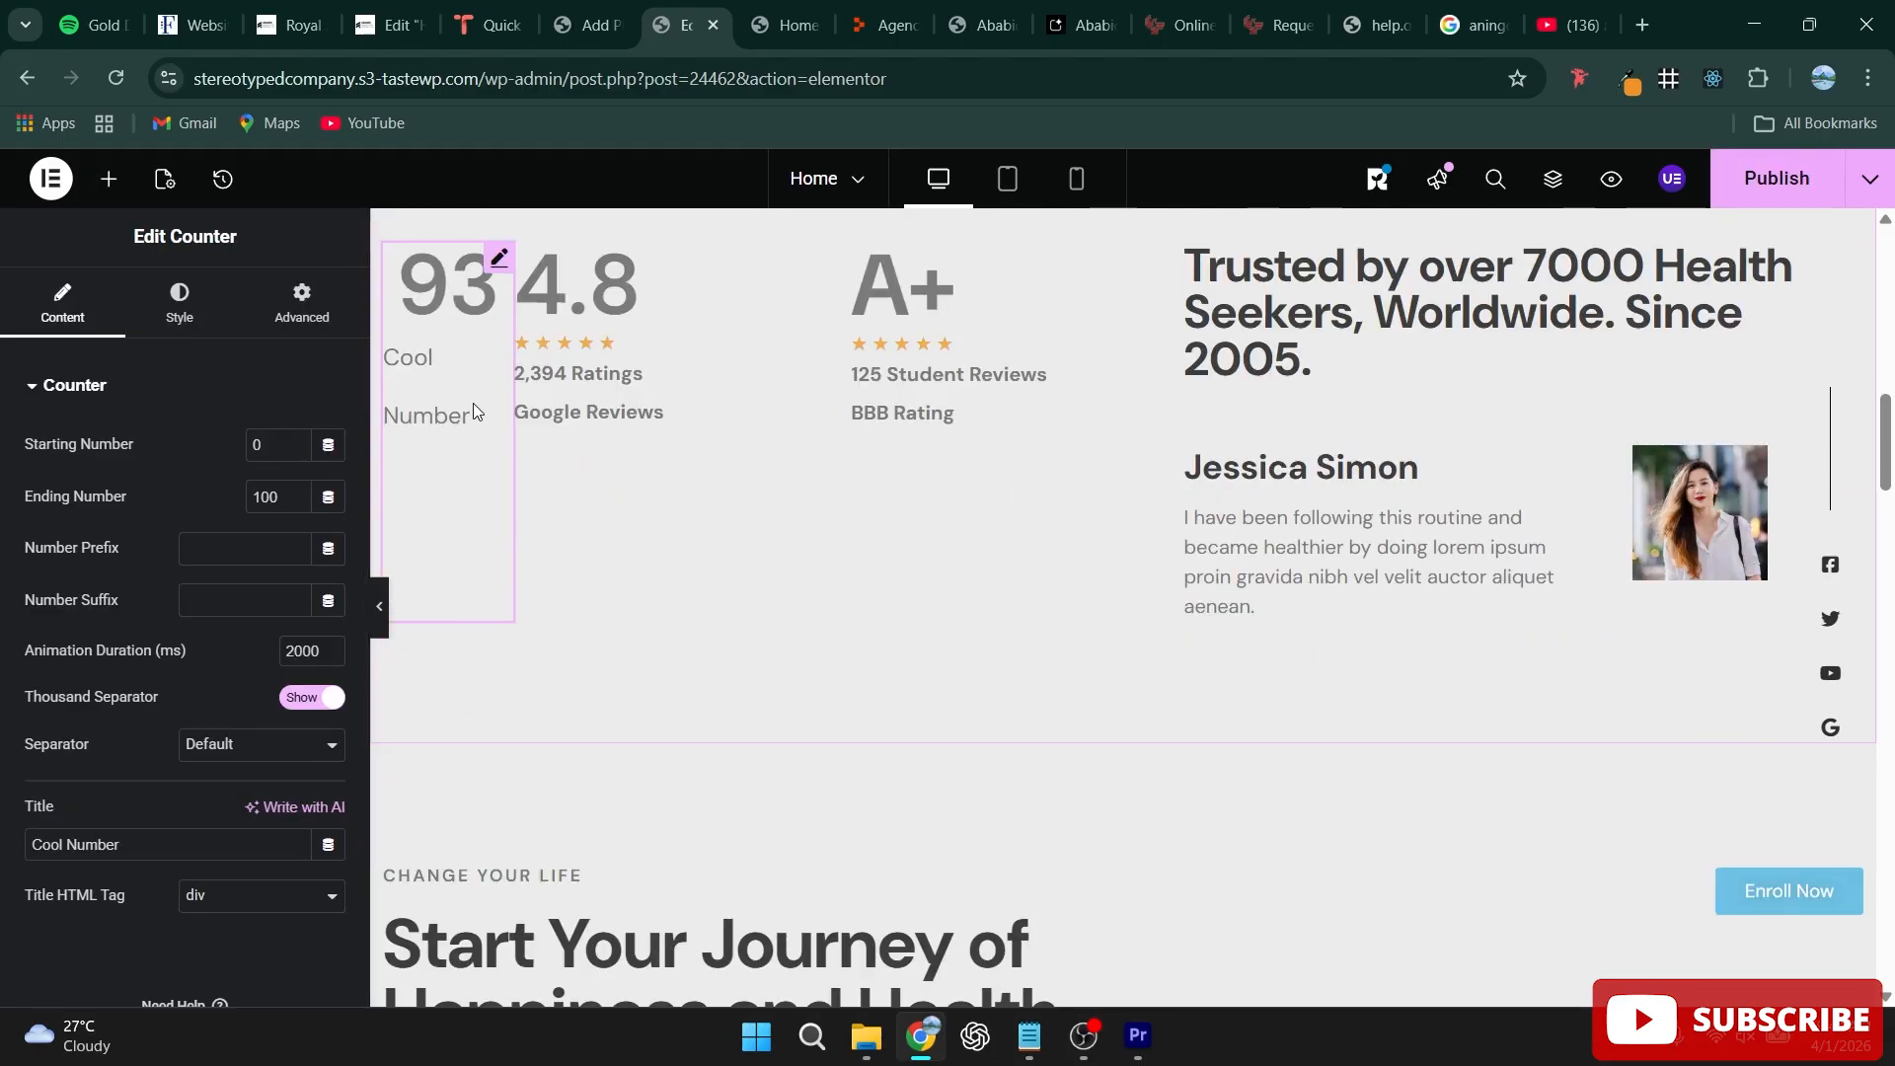
scroll(464, 404, "up", 1)
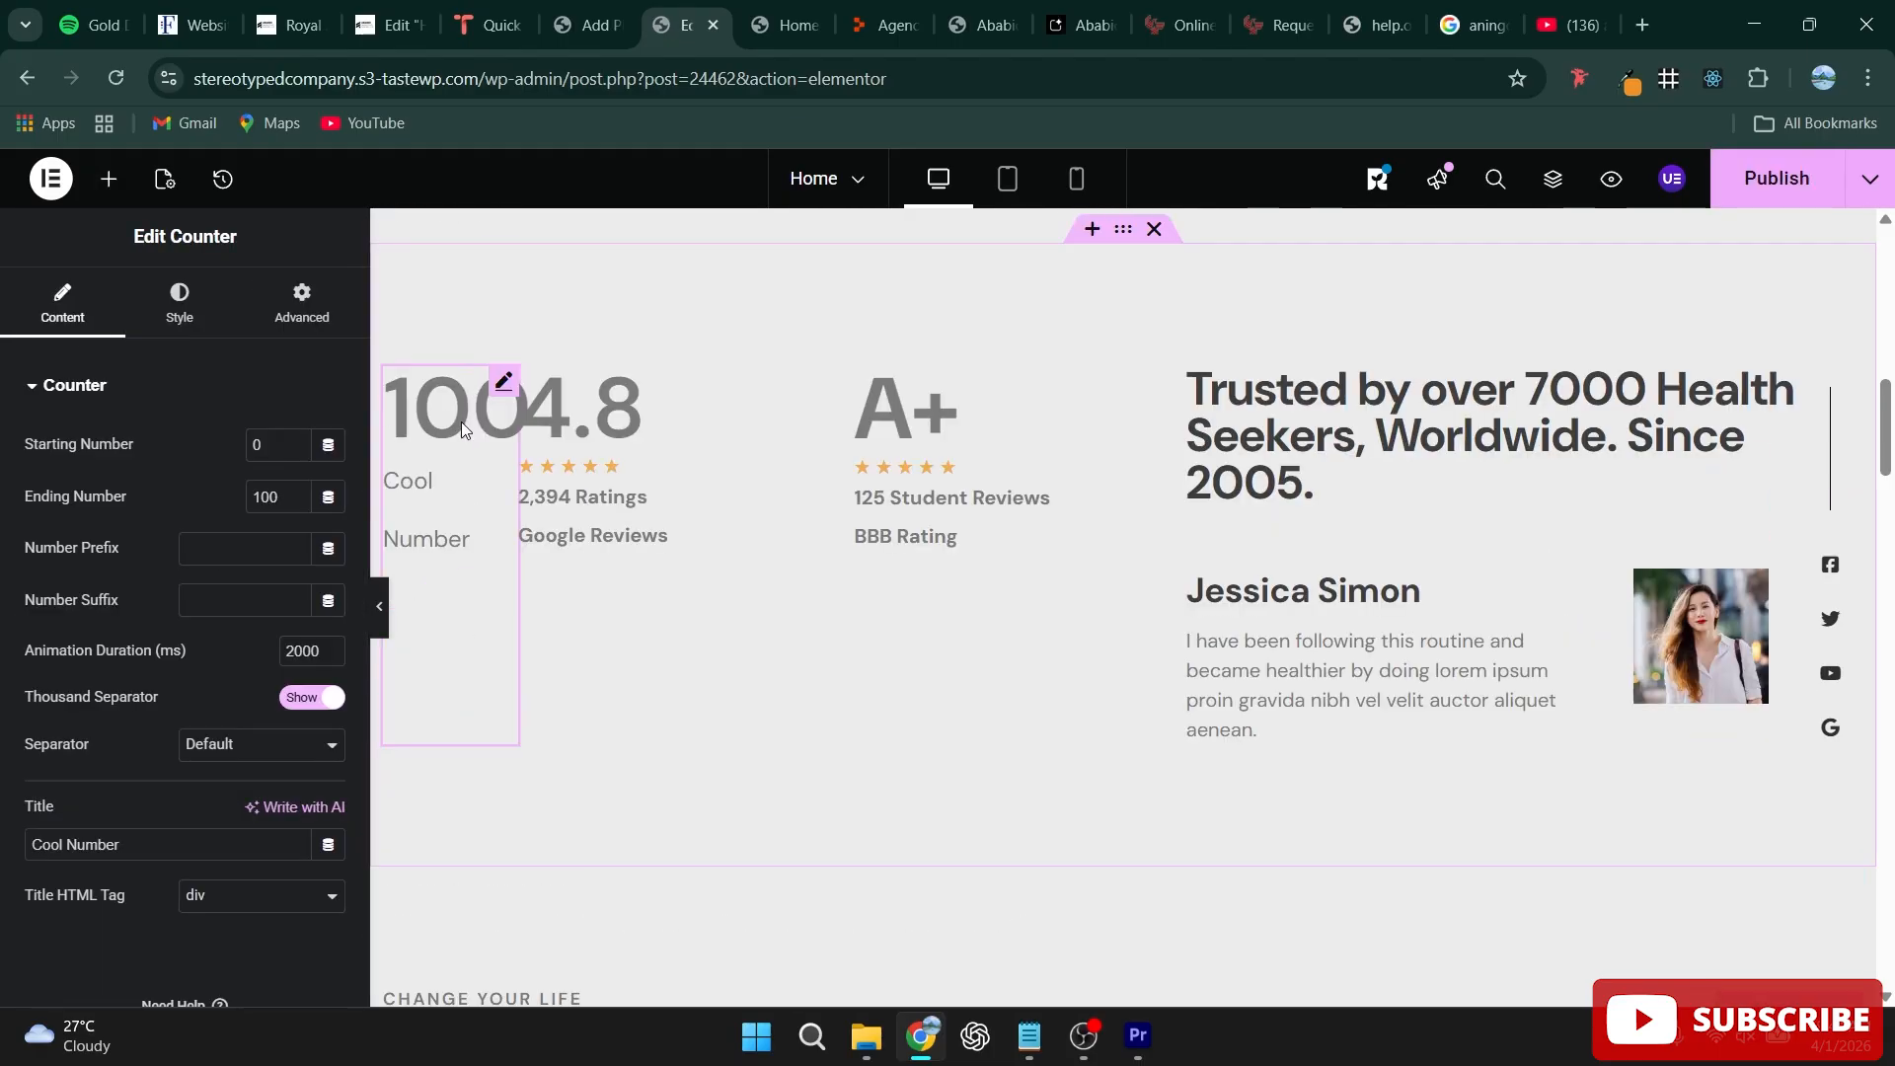
key("ctrl+z")
scroll(505, 720, "up", 5)
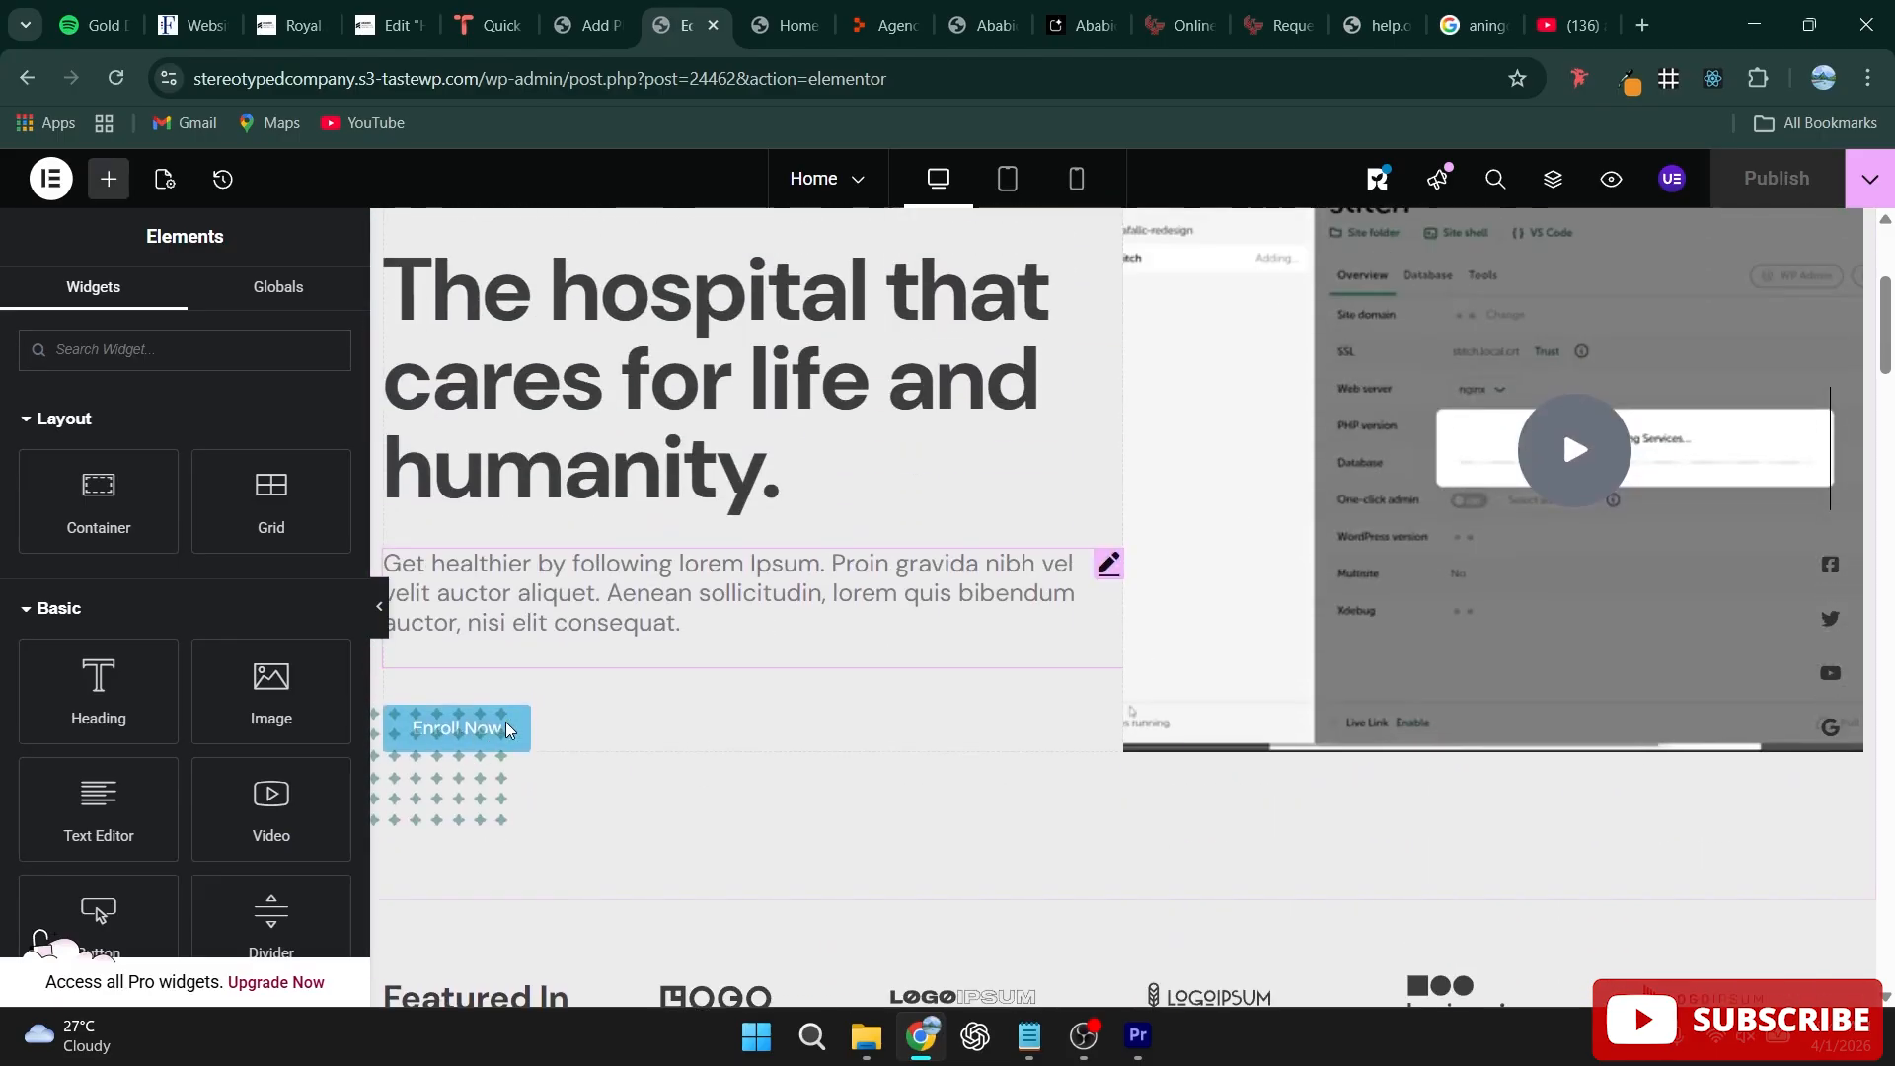
Step: Set the ending number of the 4.8 rating counter to 100
scroll(519, 721, "down", 6)
left_click(432, 393)
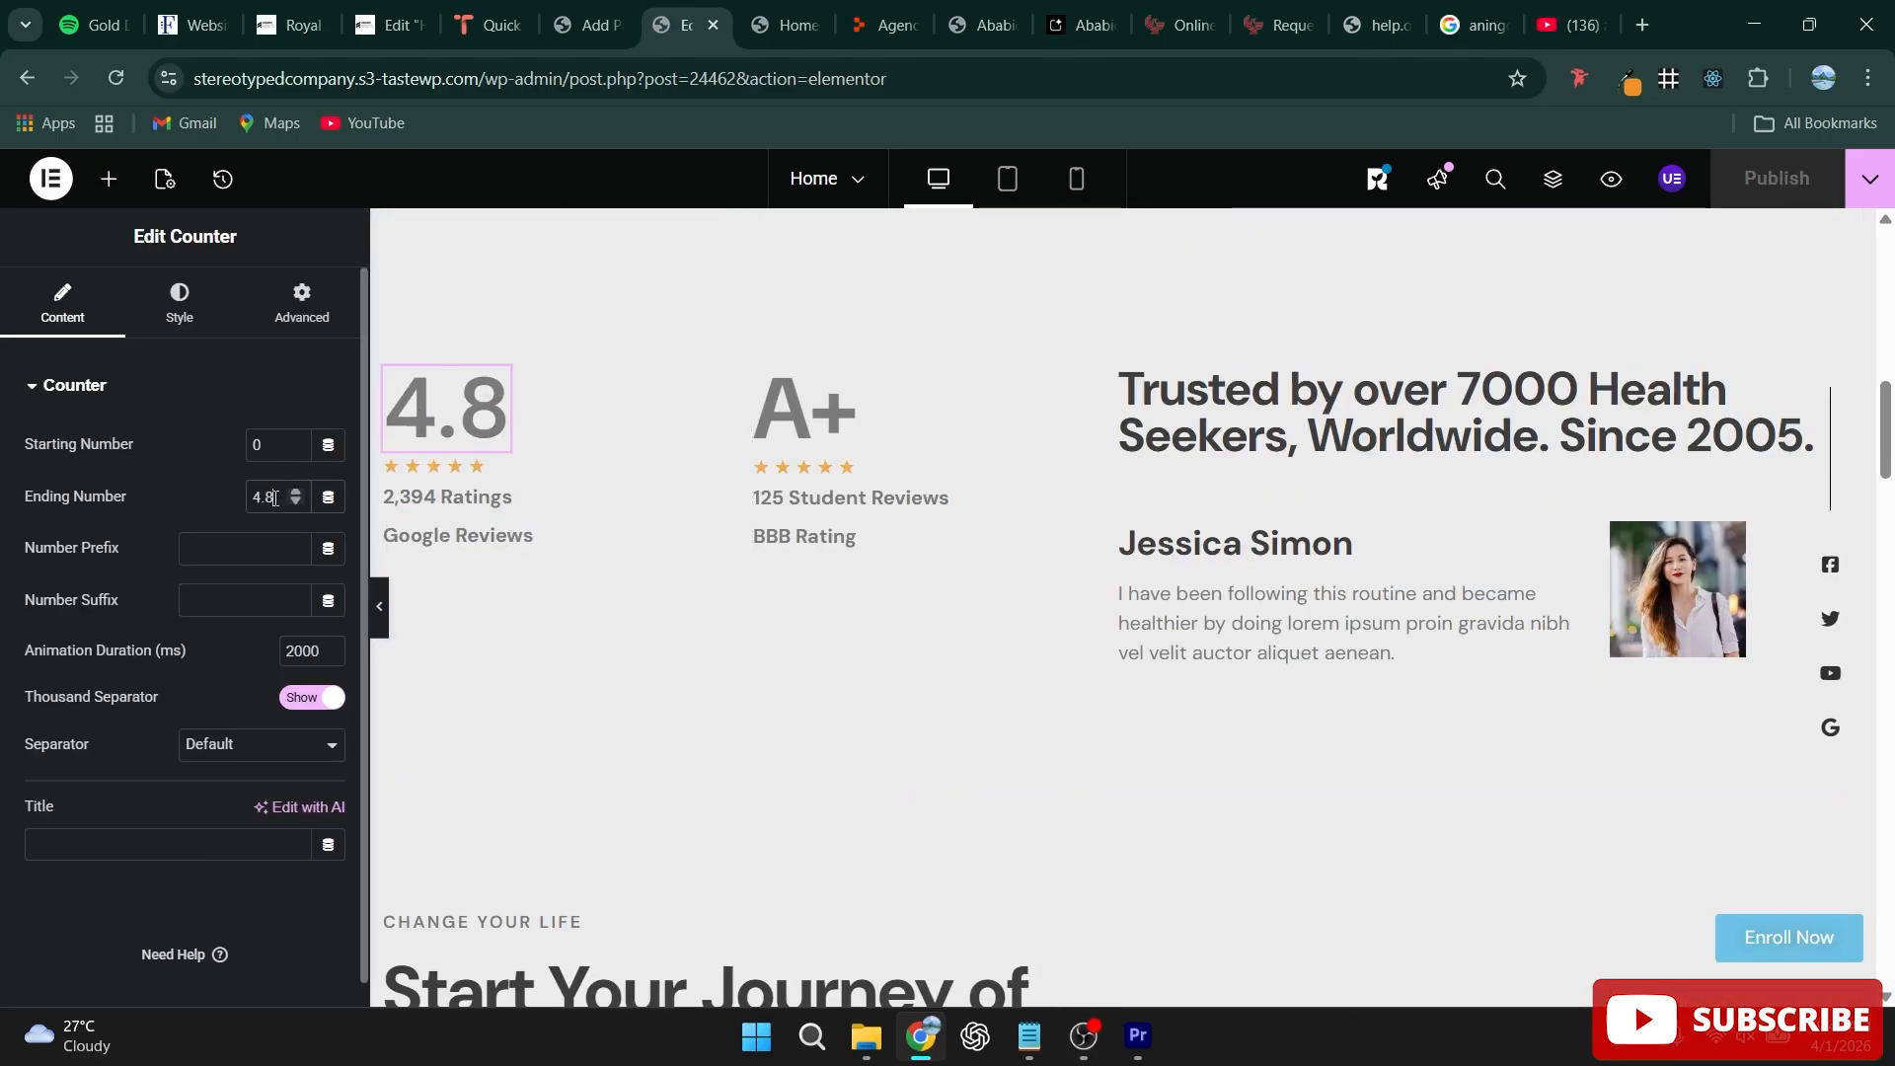
left_click_drag(276, 497, 235, 497)
type("100")
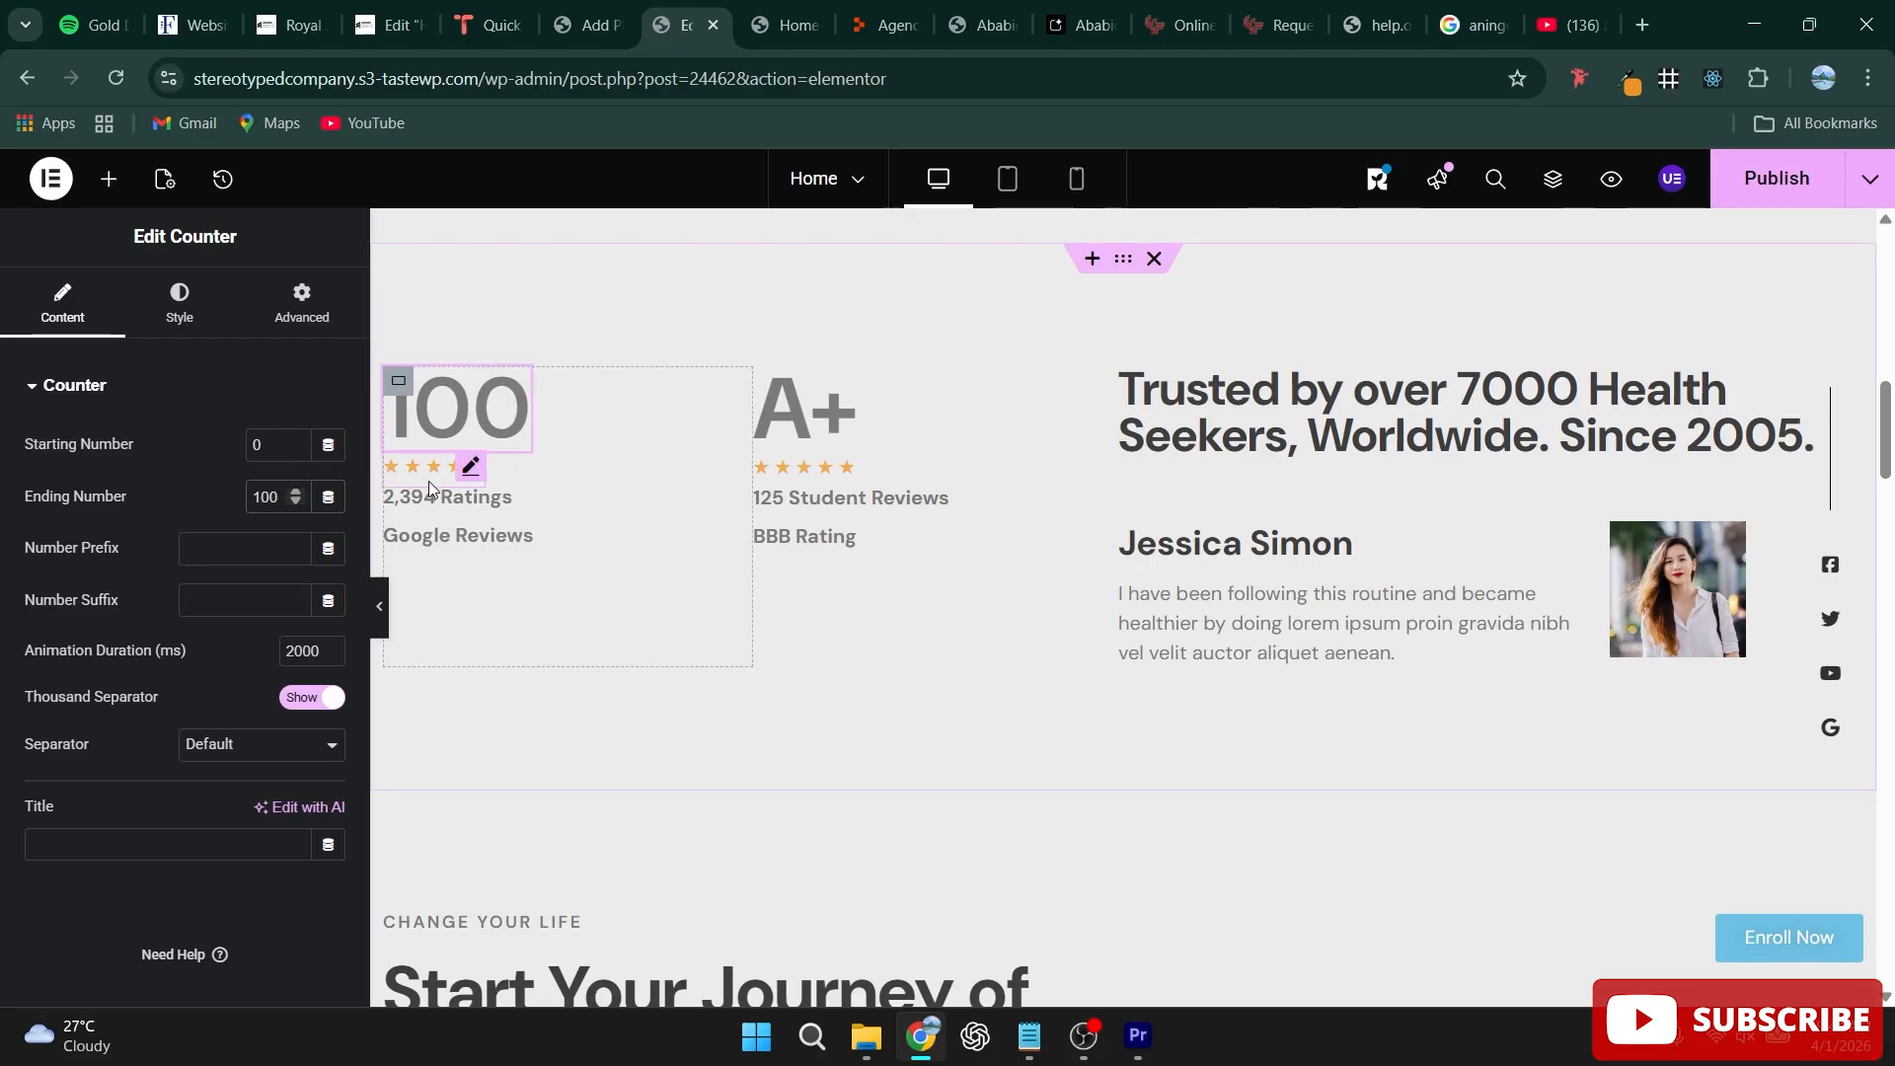
Step: Try "$" as the rating counter's number prefix and clear it again
left_click(233, 545)
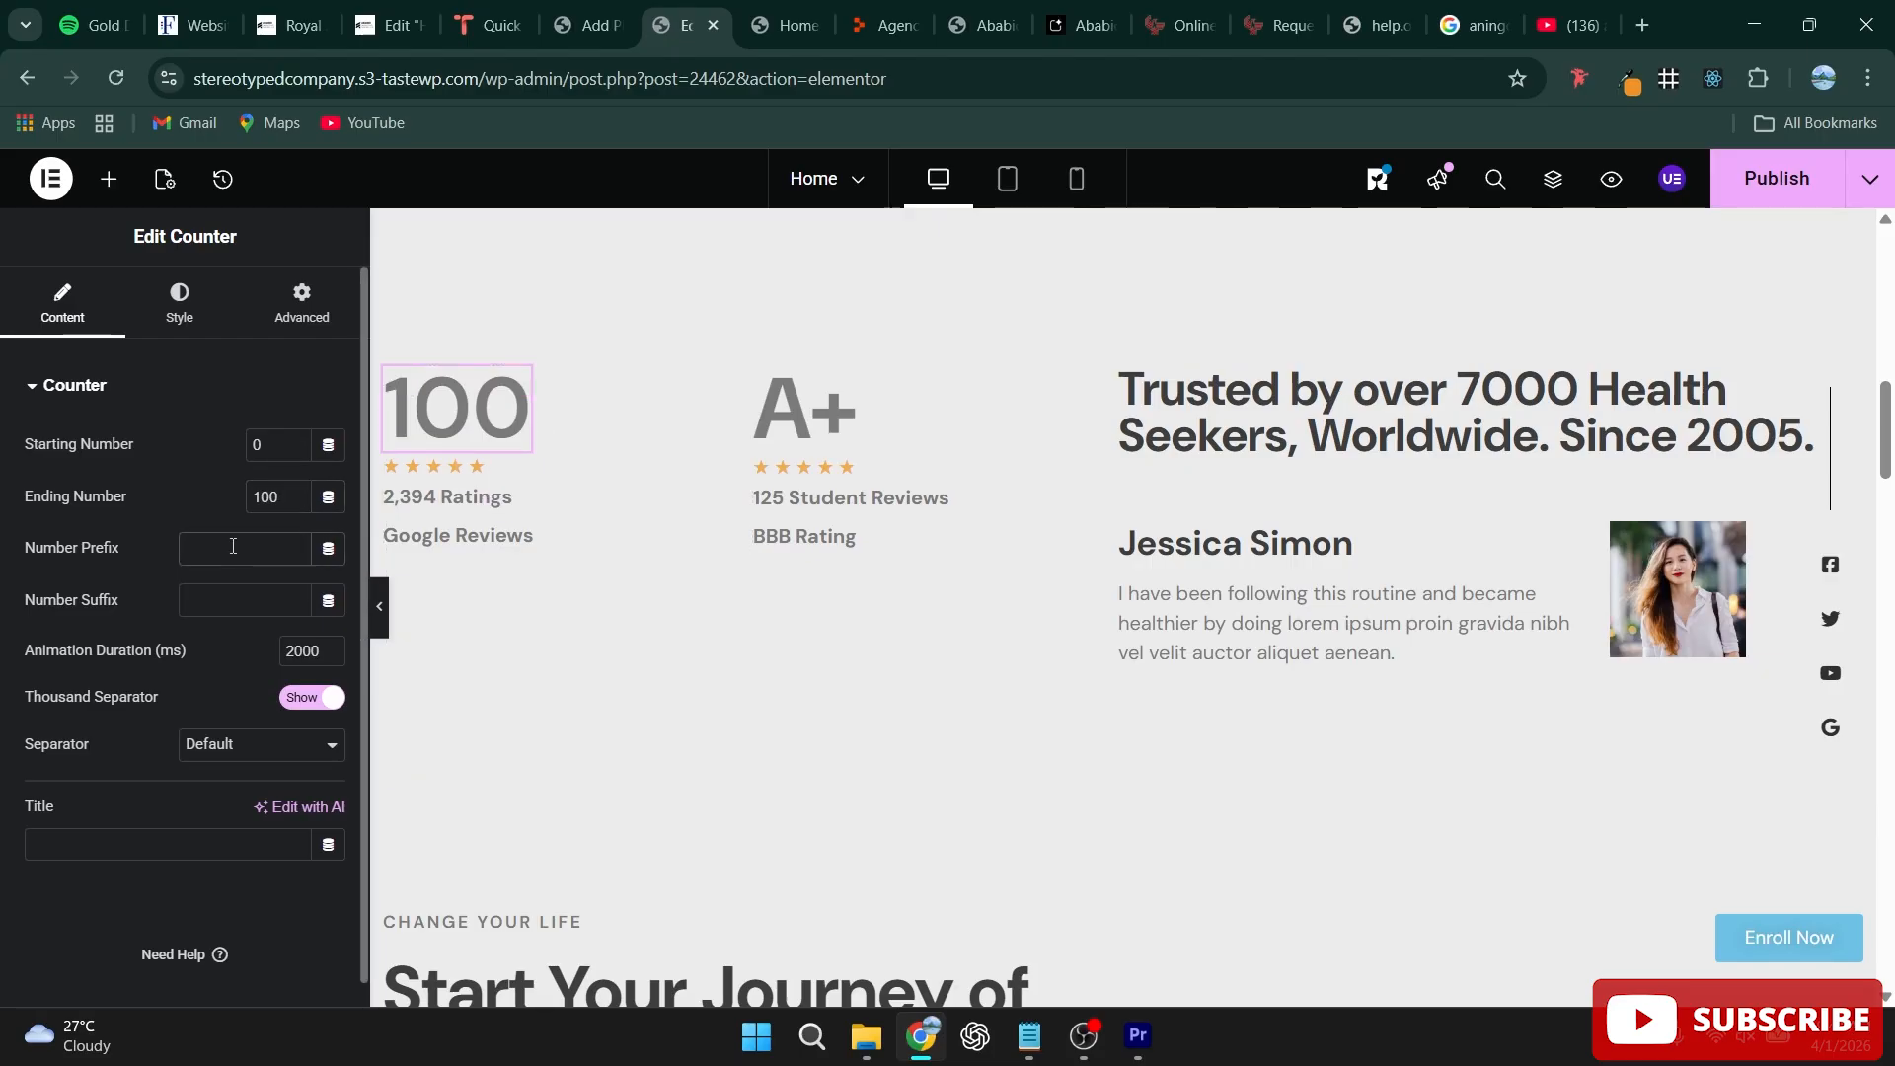
type("$")
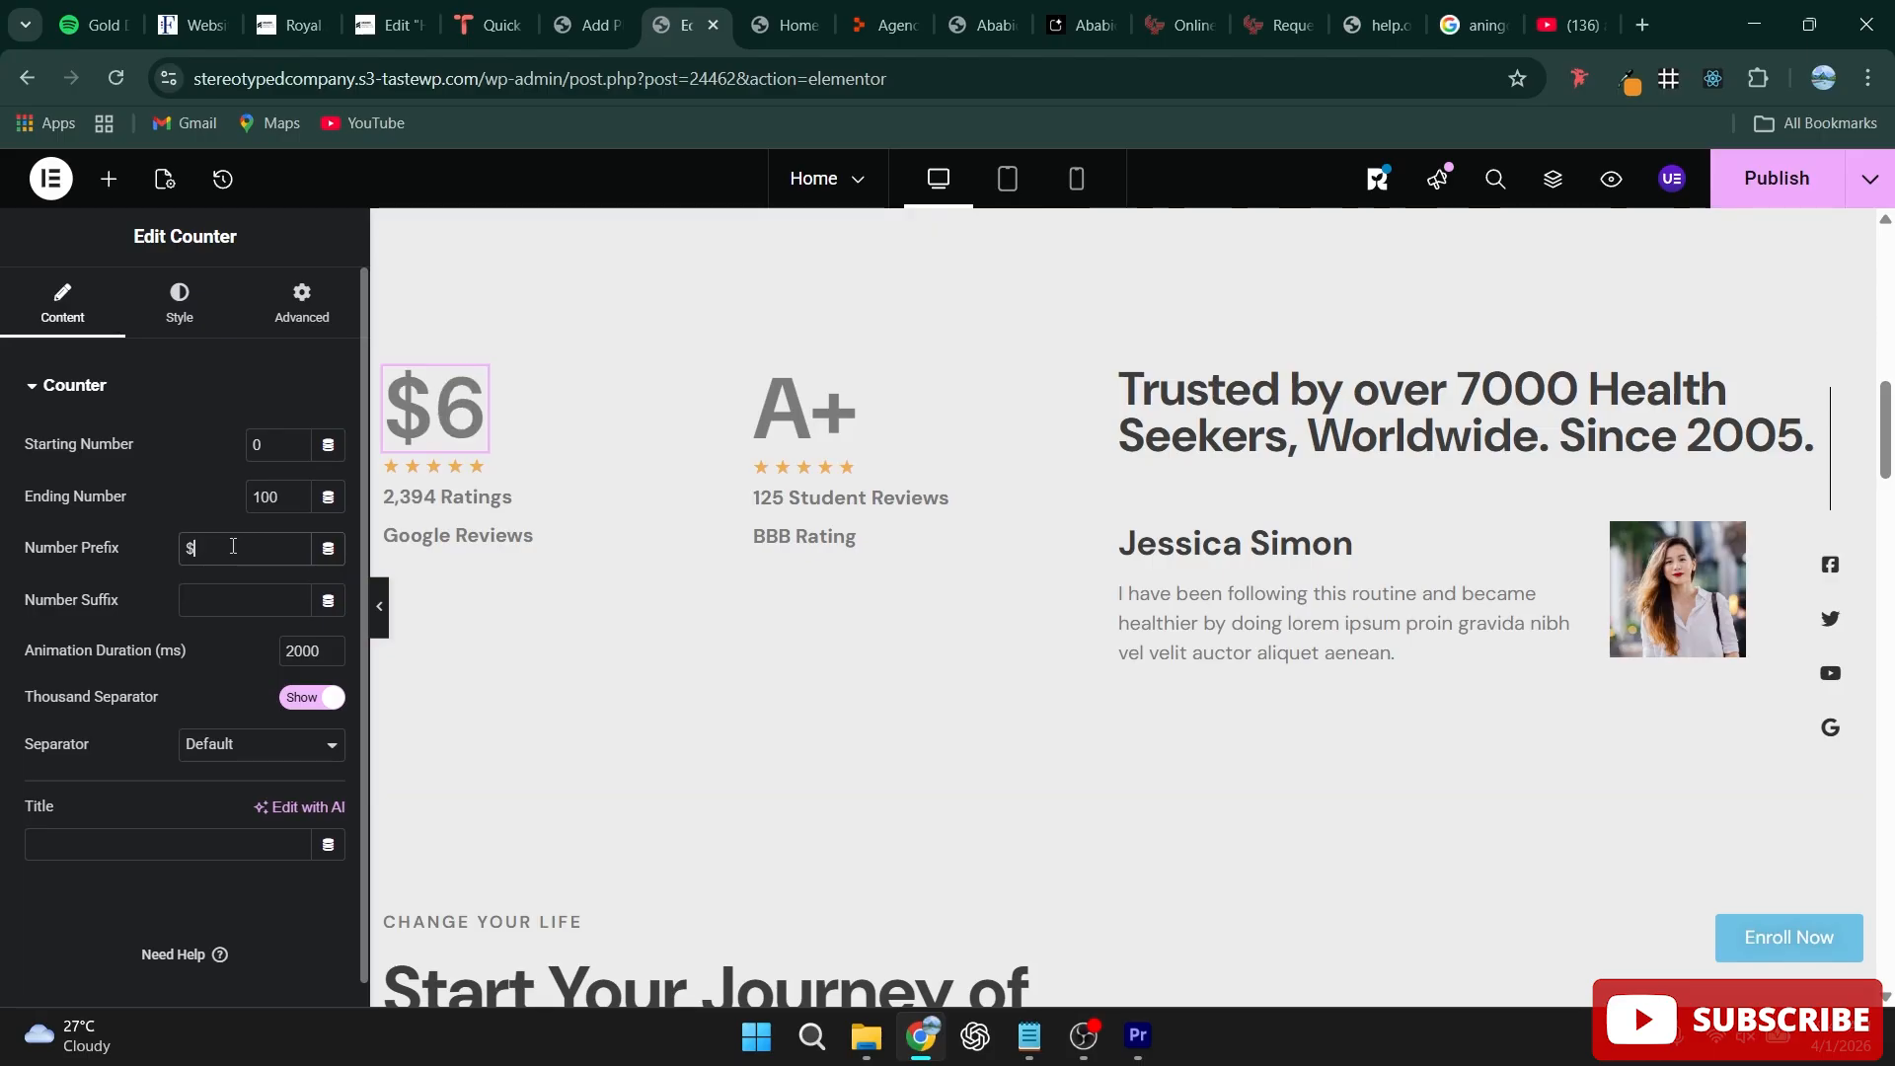
key("BackSpace")
Step: Try "%", "=", "+" and "x" in turn as the rating counter's number suffix, leaving the suffix empty
left_click(242, 601)
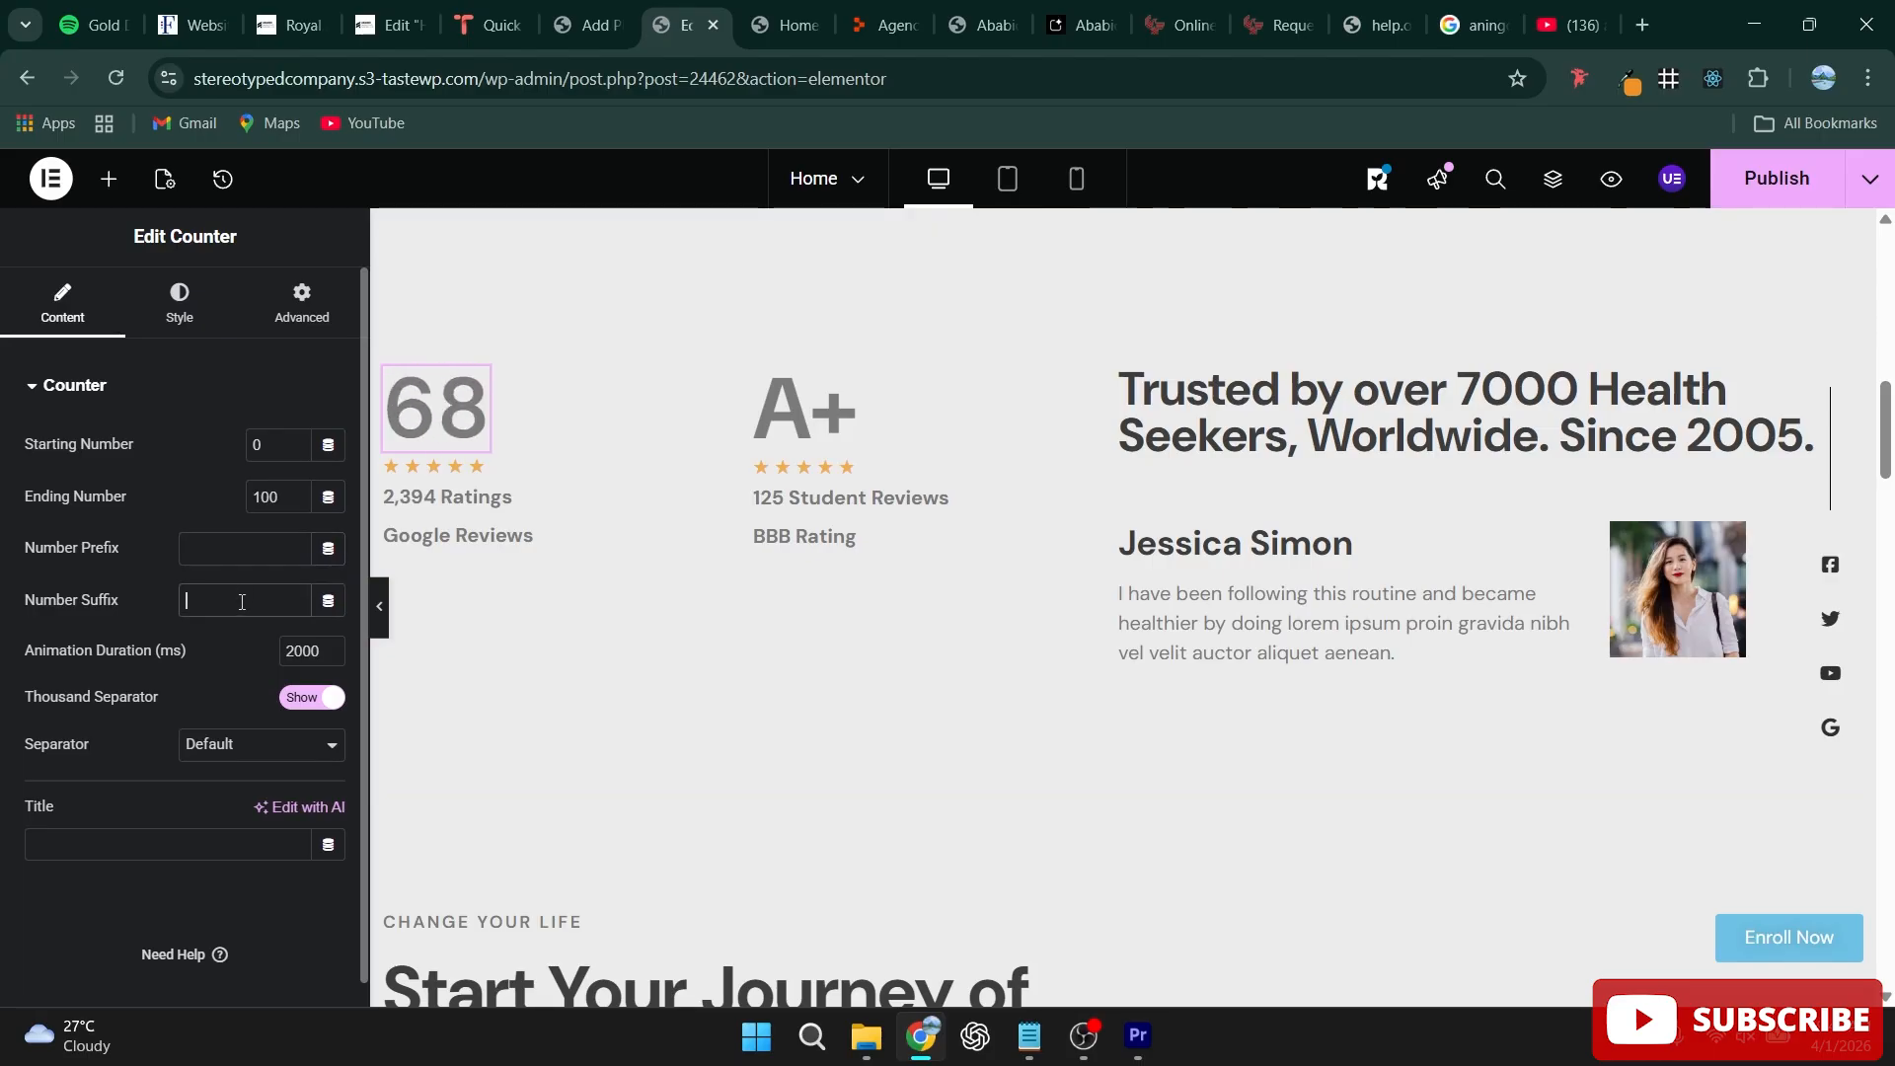
type("%")
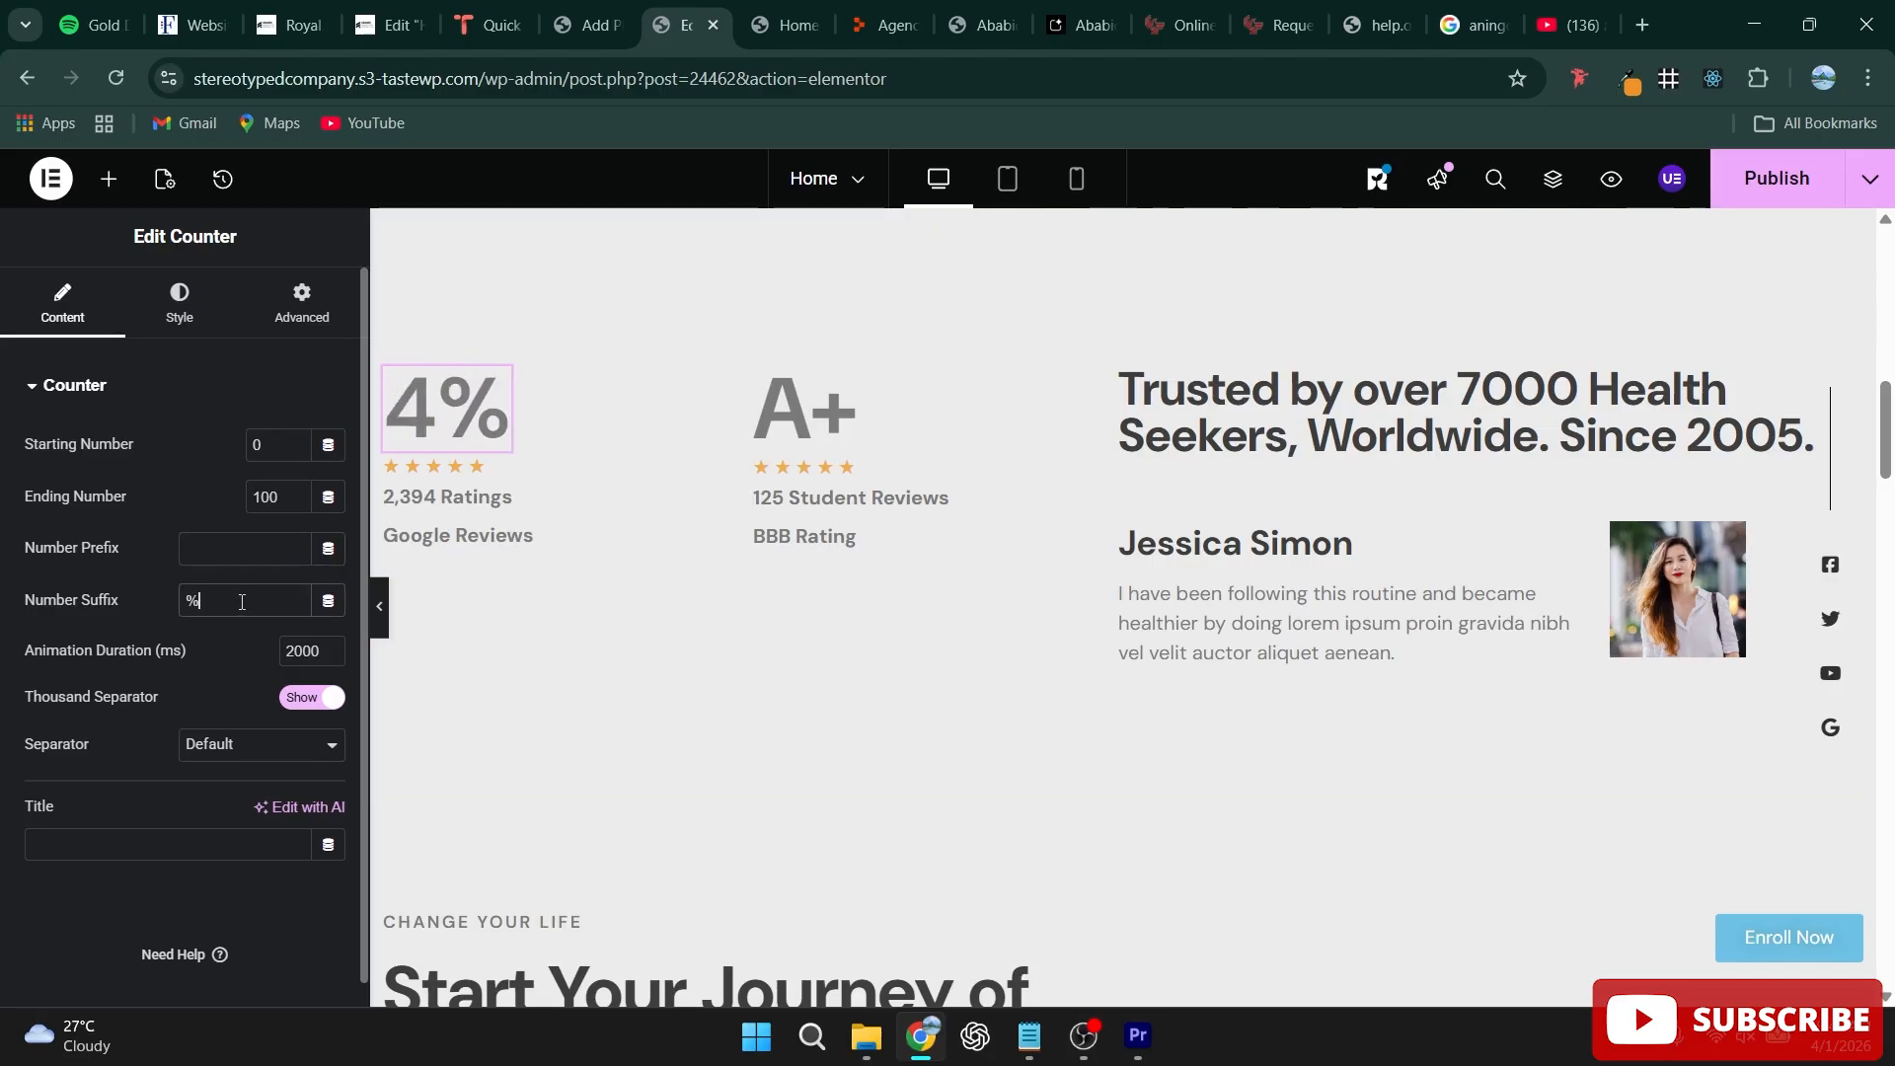
key("BackSpace")
type("=")
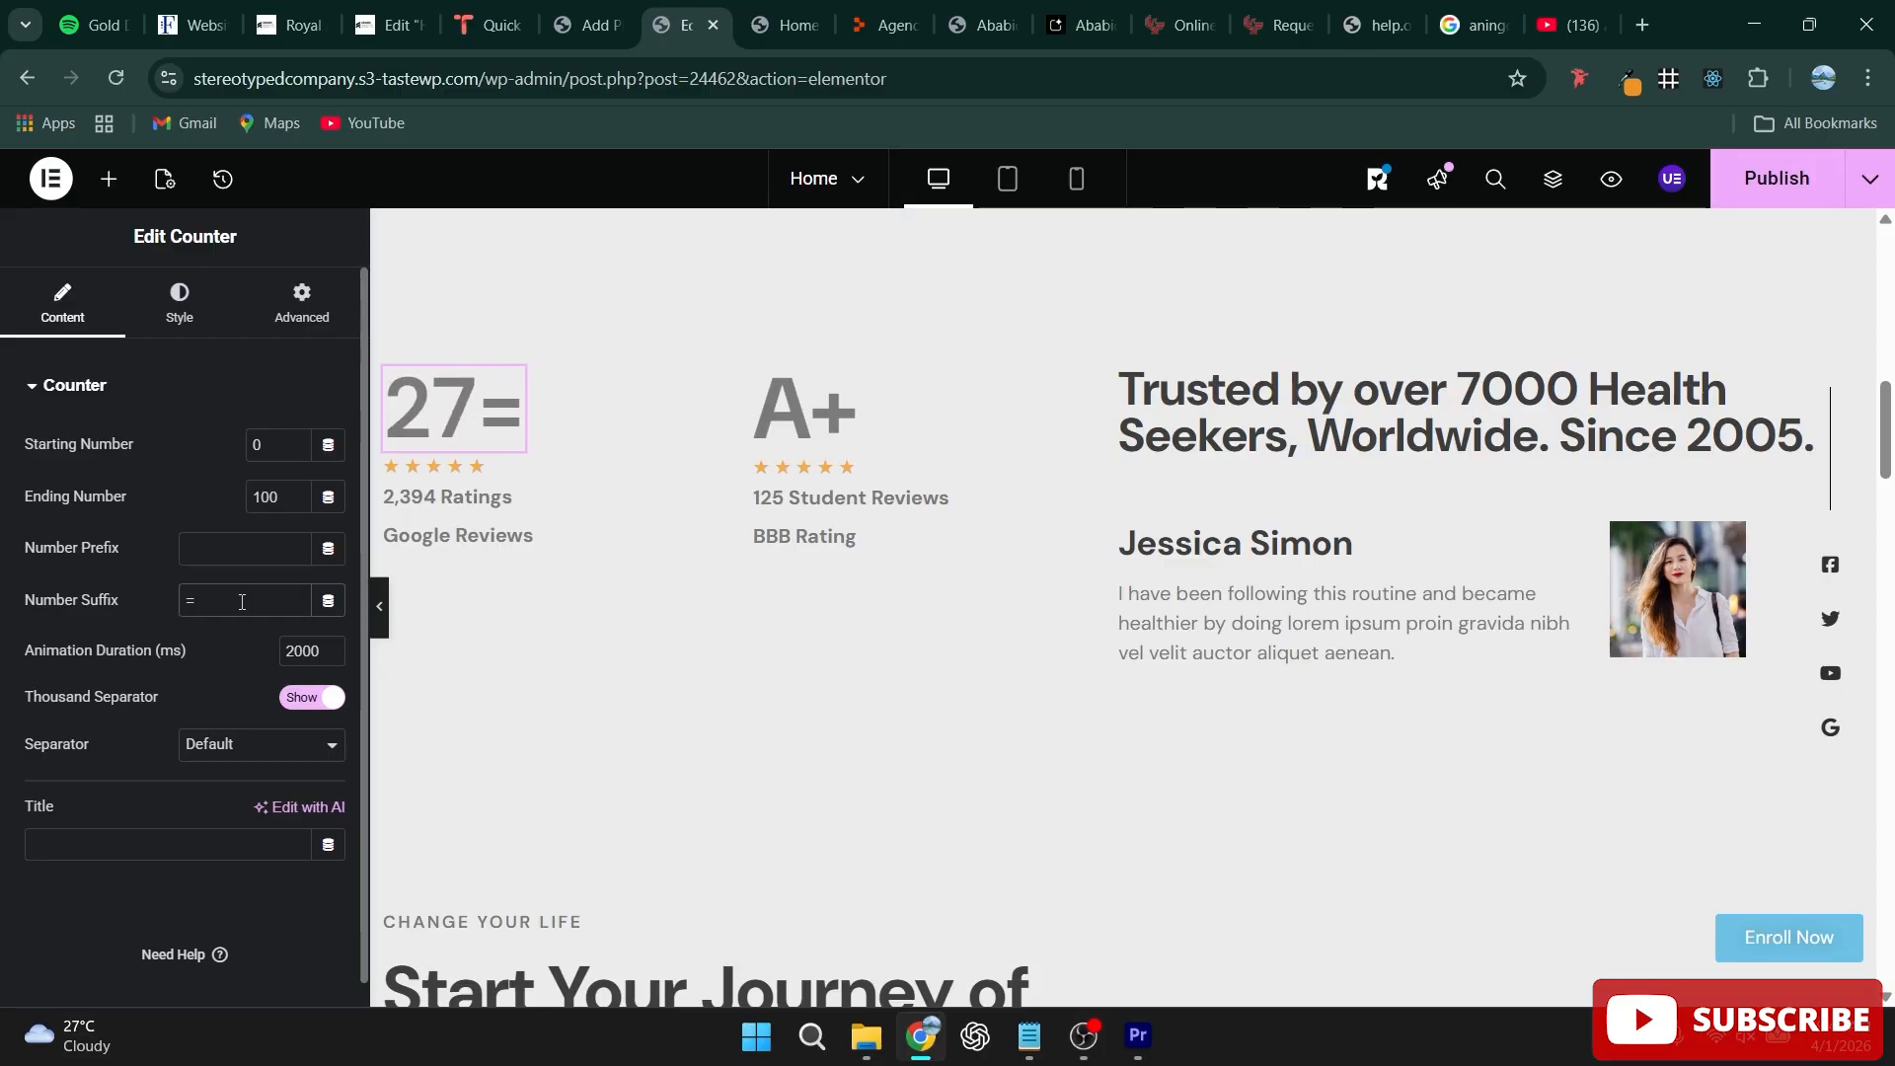
key("BackSpace")
type("+")
key("BackSpace")
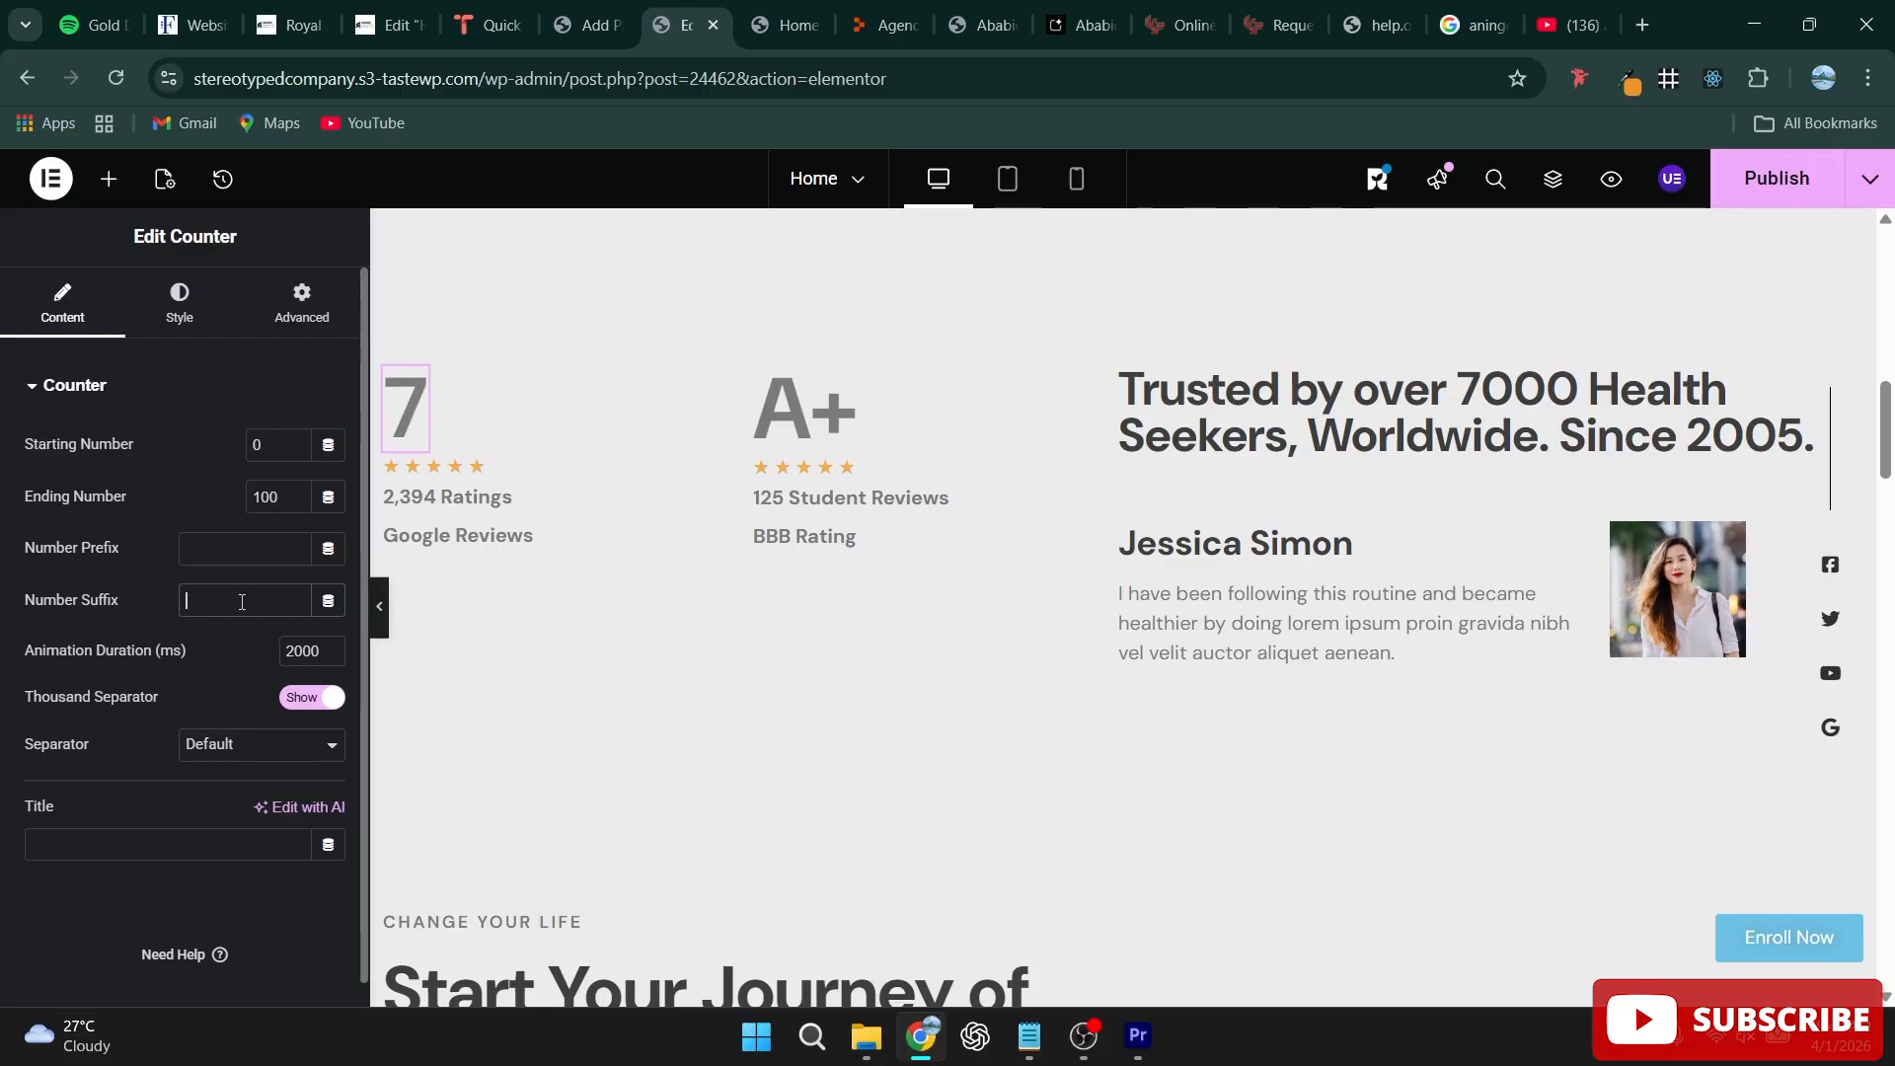
type("x")
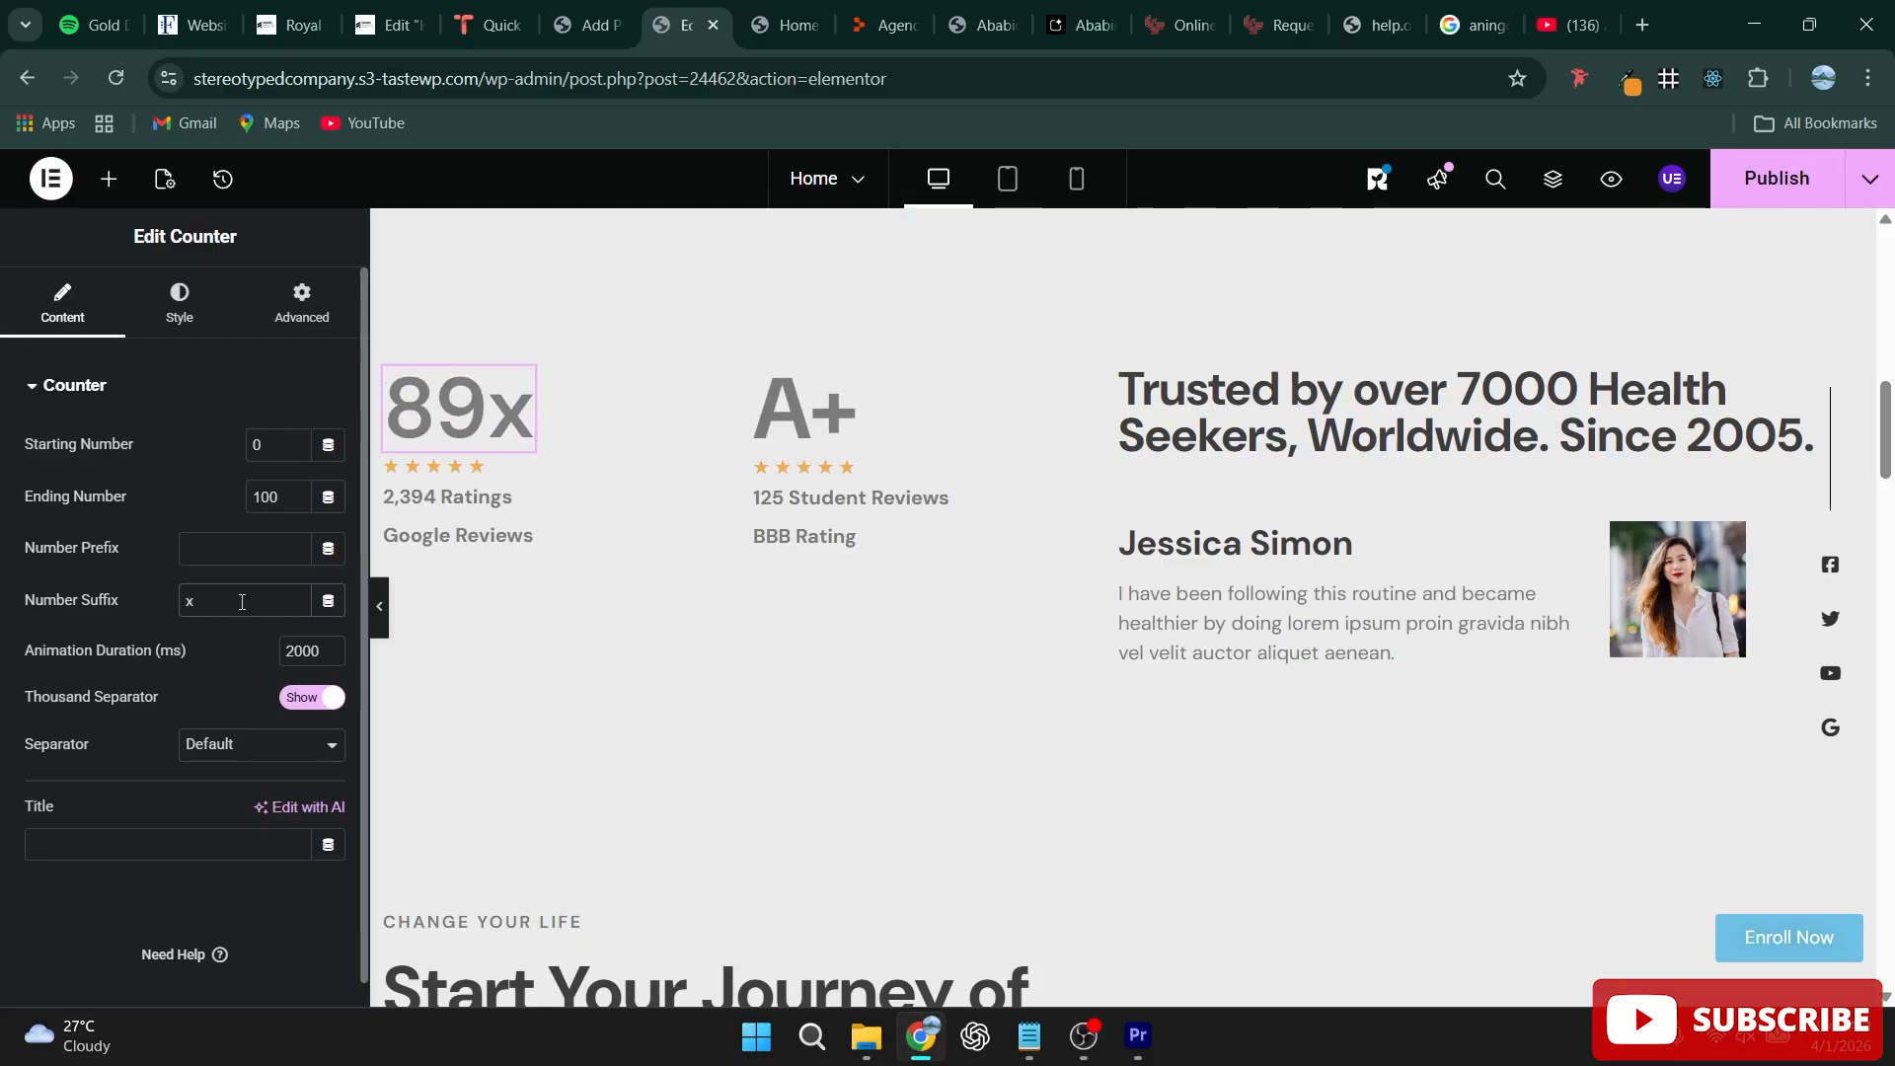
key("BackSpace")
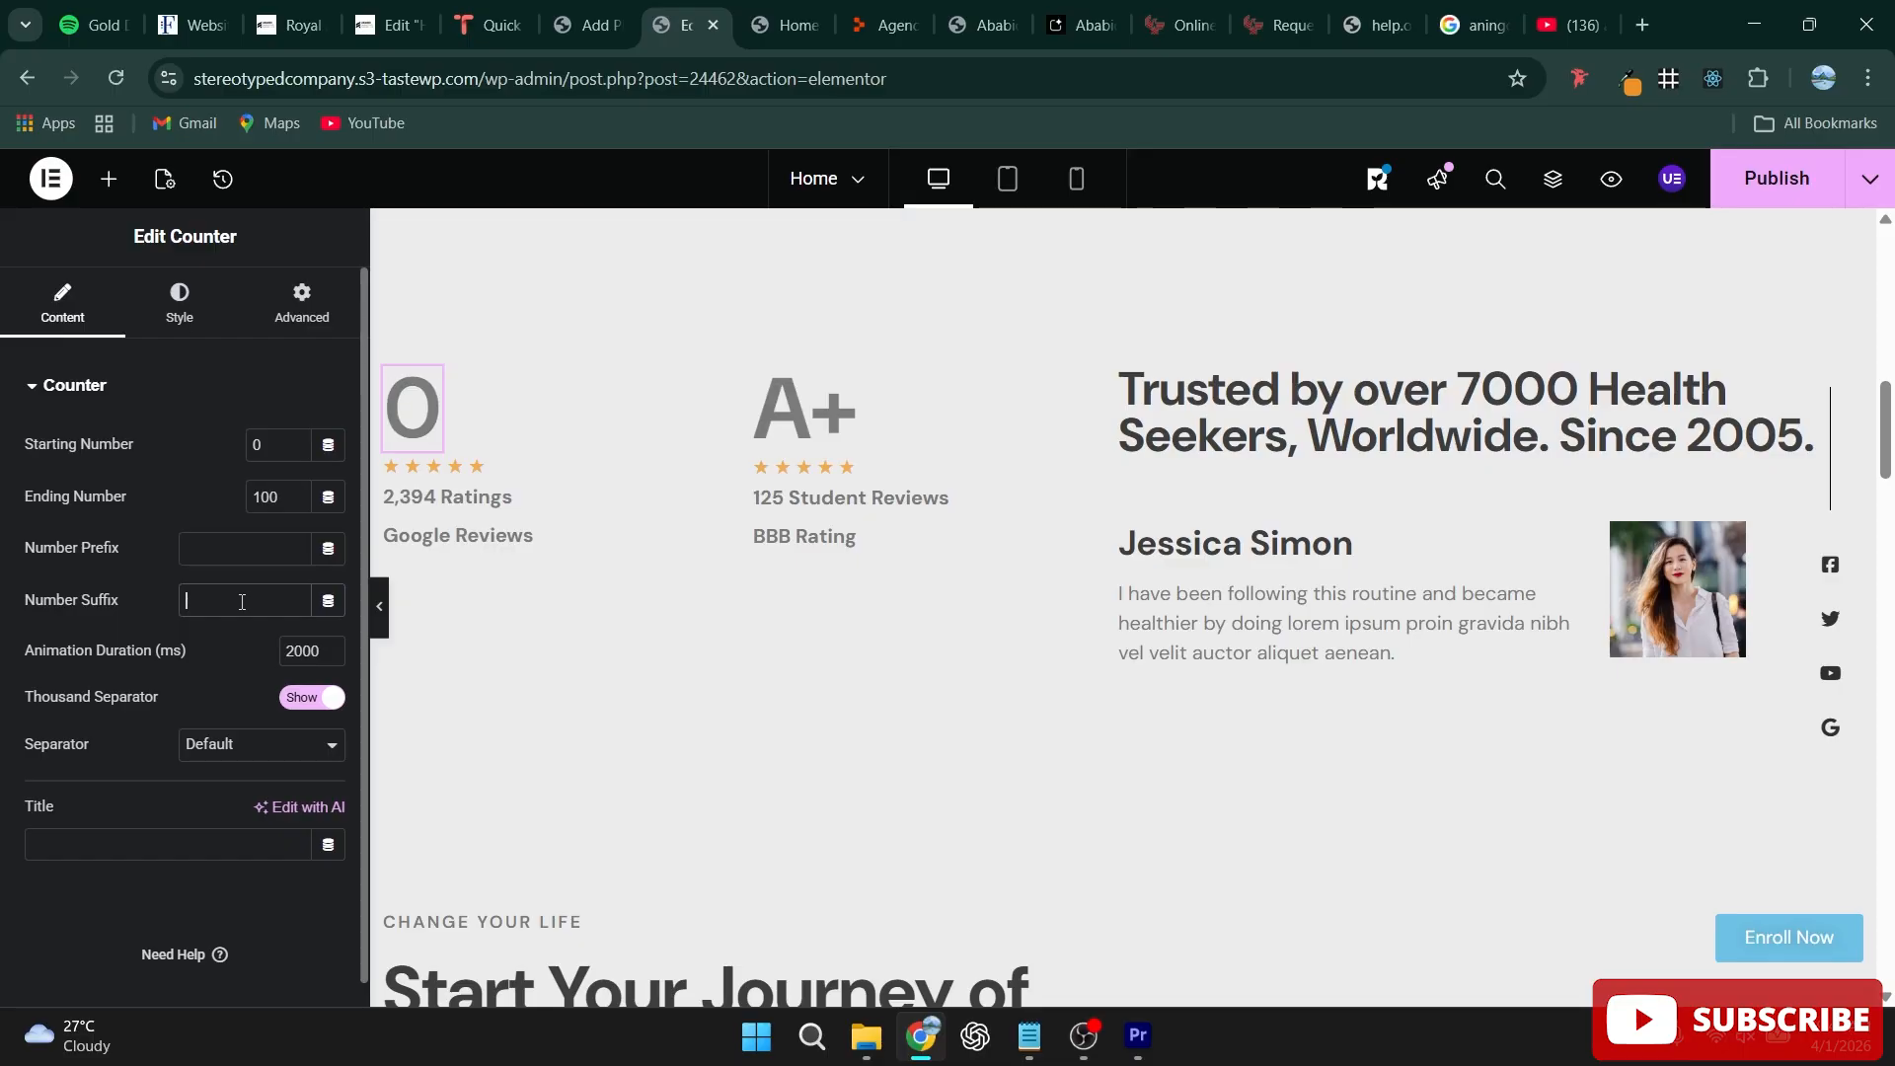
Step: Look at the style options for the rating counter's number and return to its content settings
left_click(179, 300)
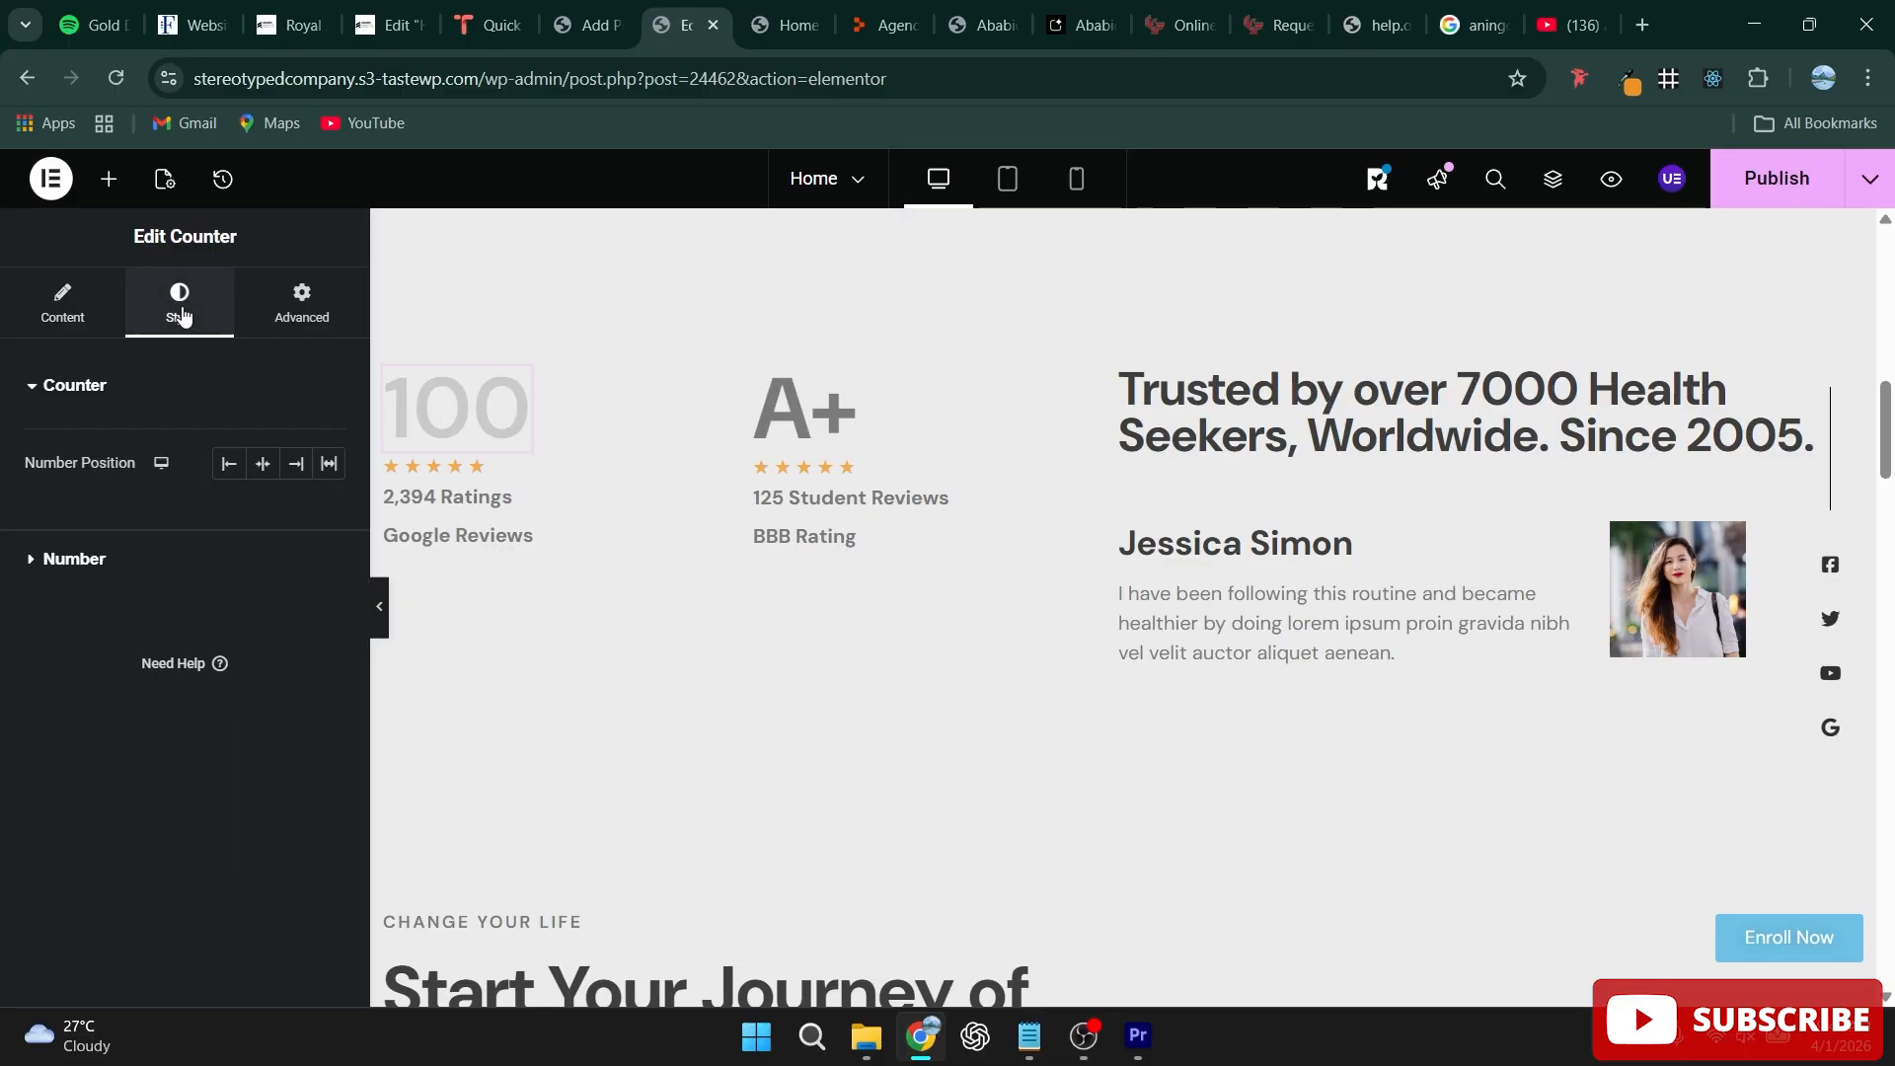
left_click(59, 559)
left_click(62, 299)
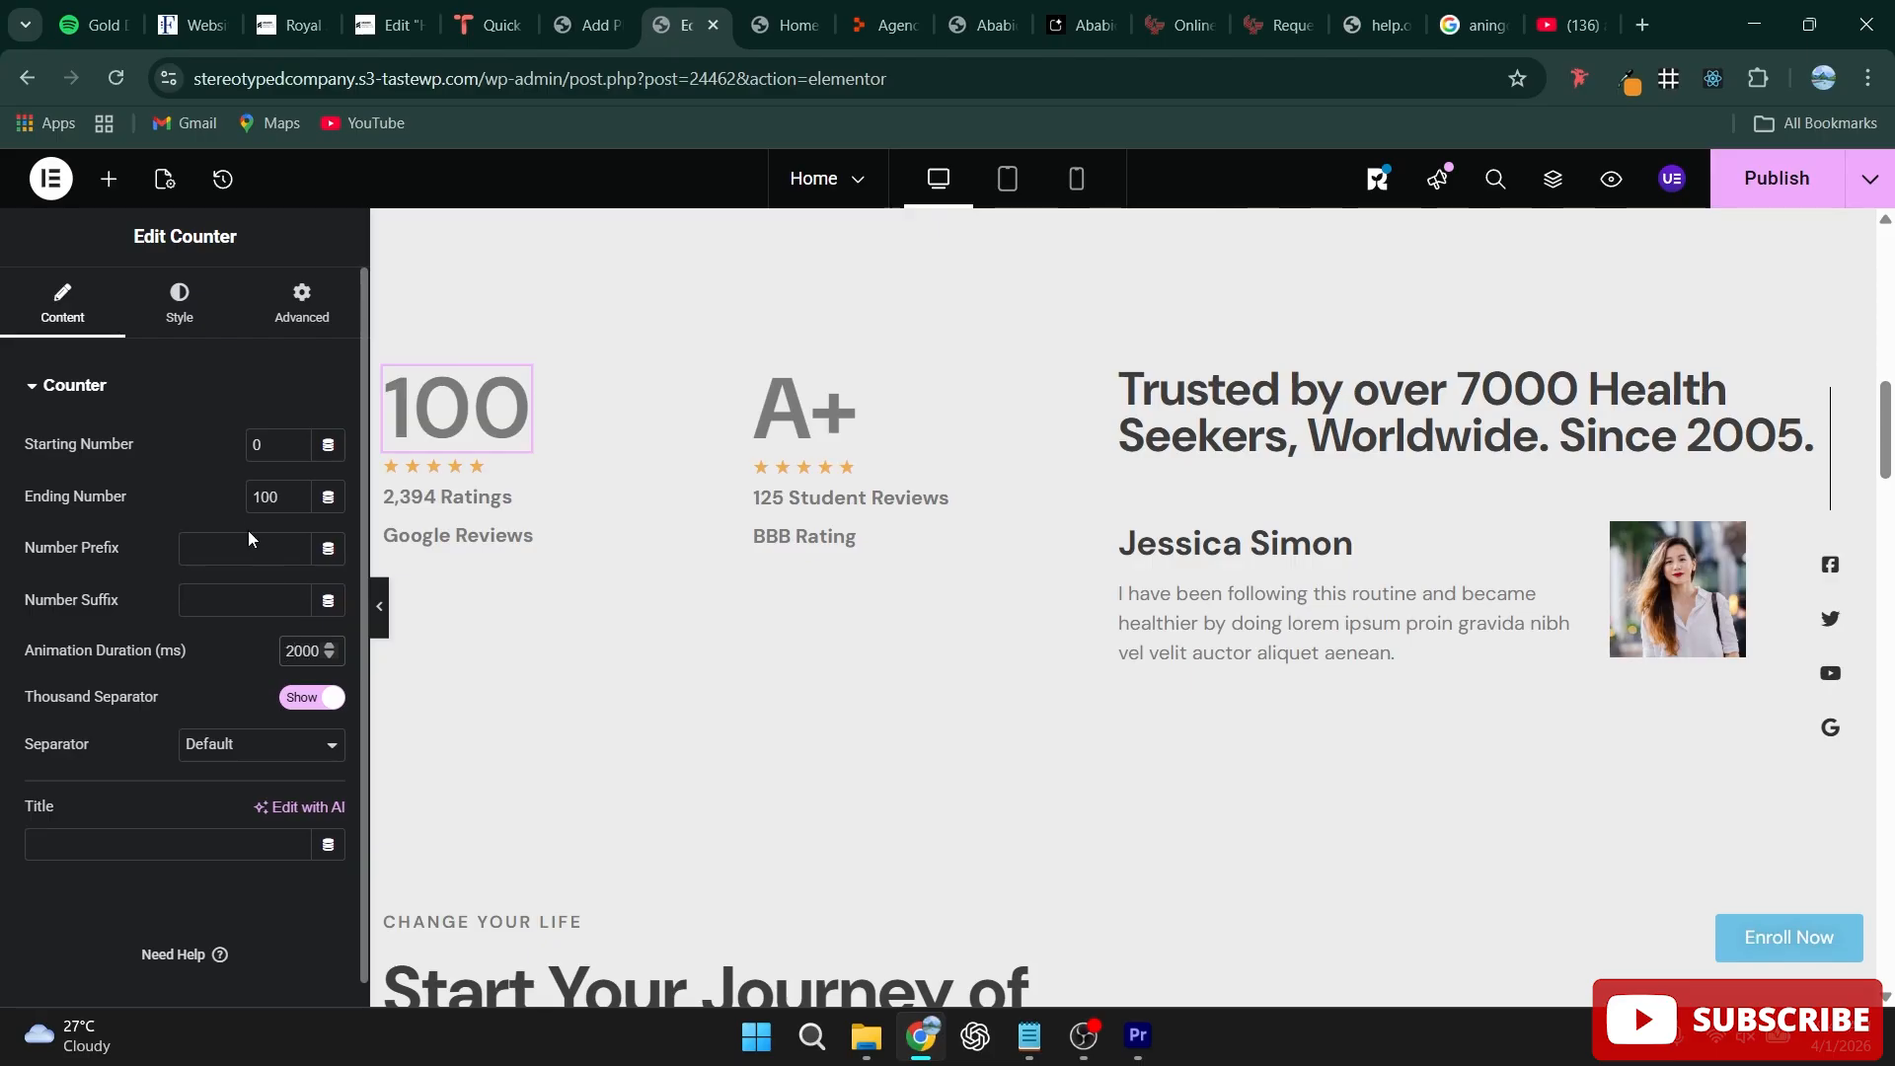
Step: Open the "Trusted by over 7000 Health Seekers" heading's settings and look over the surrounding page sections
left_click(1333, 431)
scroll(1305, 428, "down", 2)
scroll(1304, 428, "up", 3)
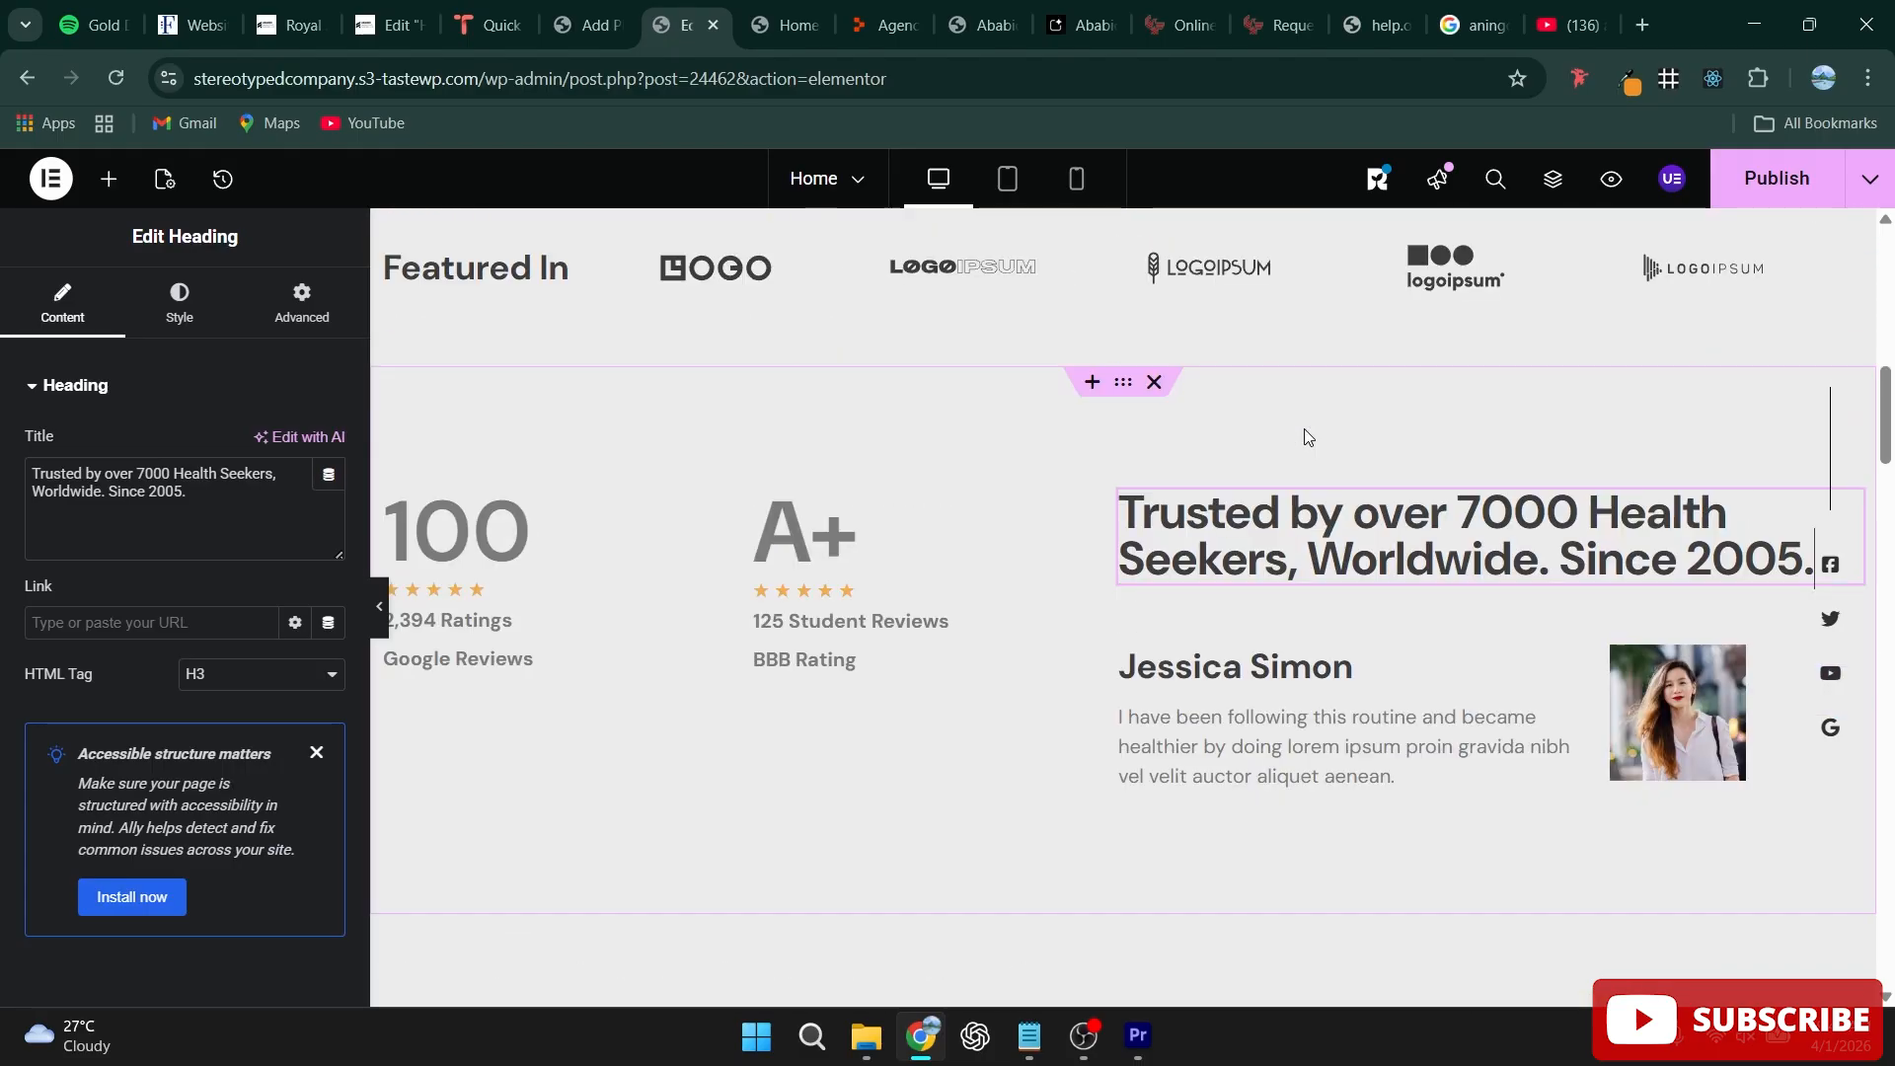
scroll(1305, 428, "up", 4)
scroll(958, 573, "up", 3)
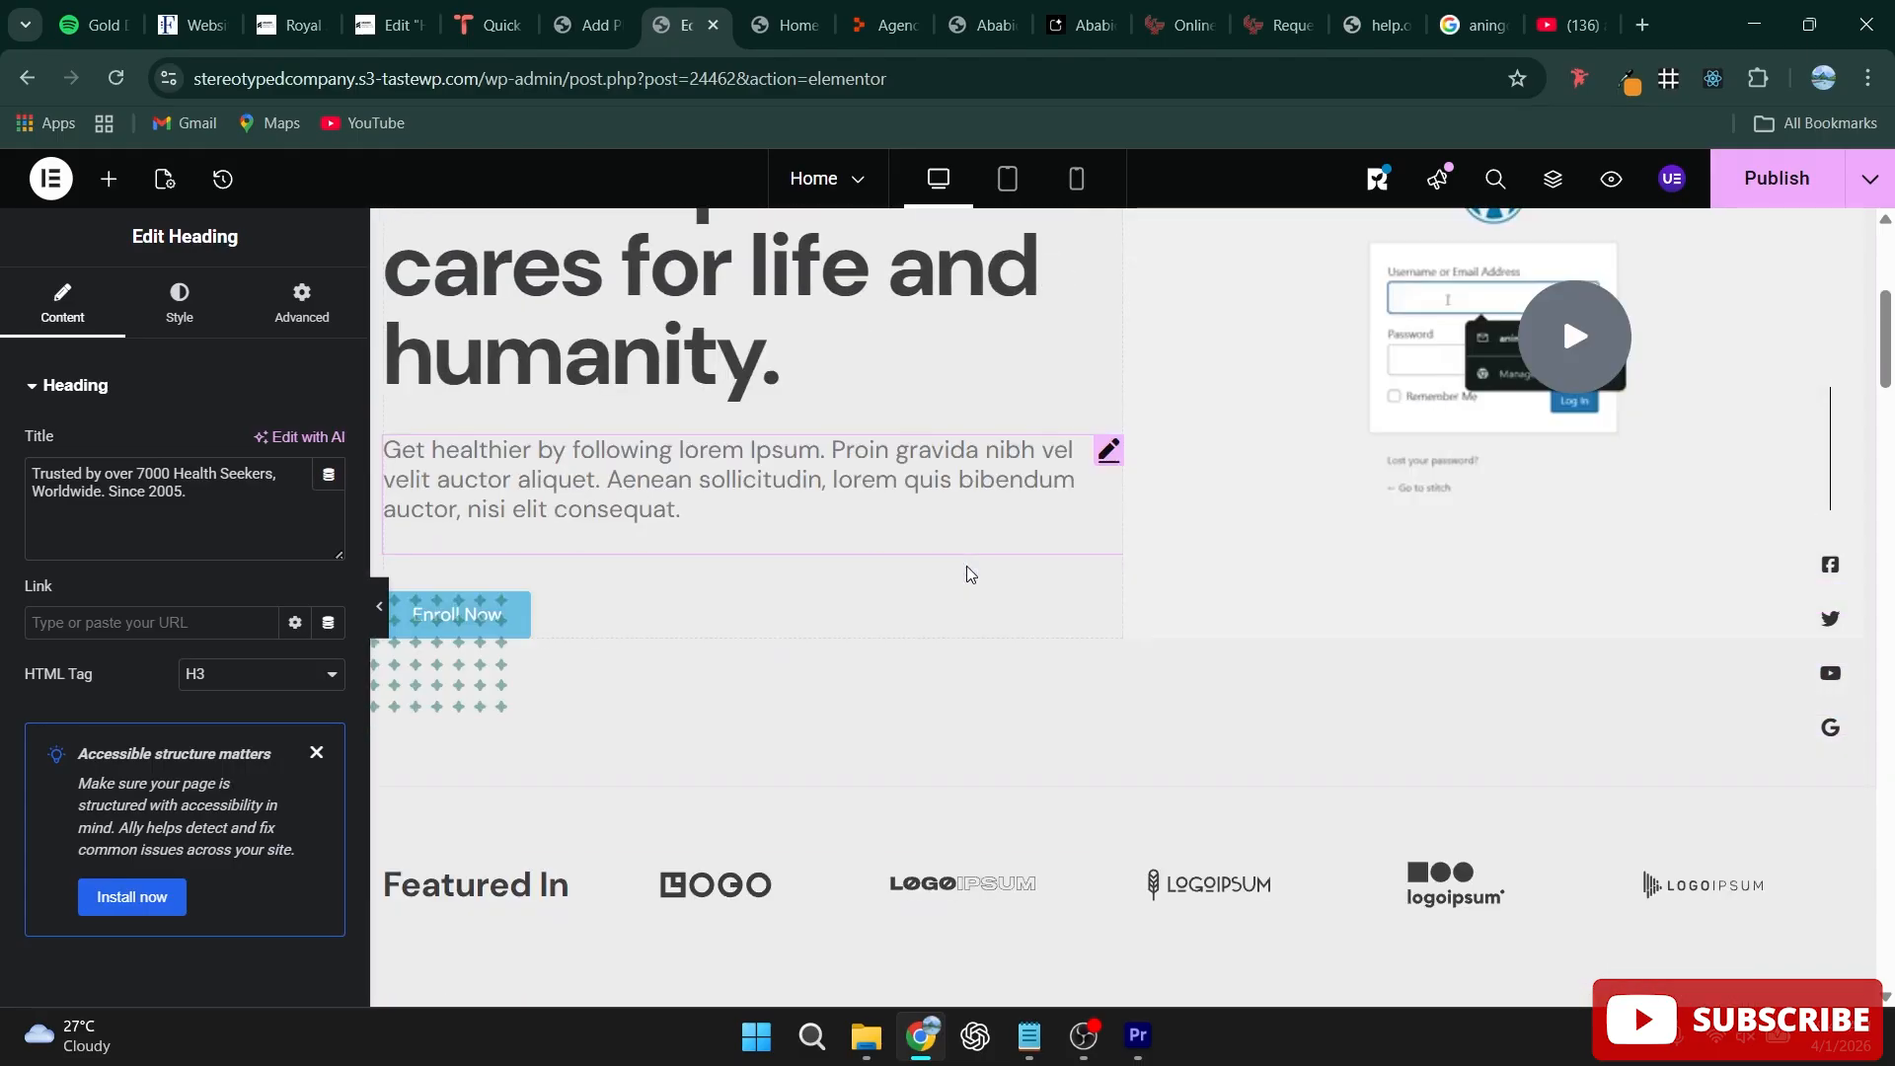
scroll(987, 533, "down", 3)
scroll(1027, 478, "up", 1)
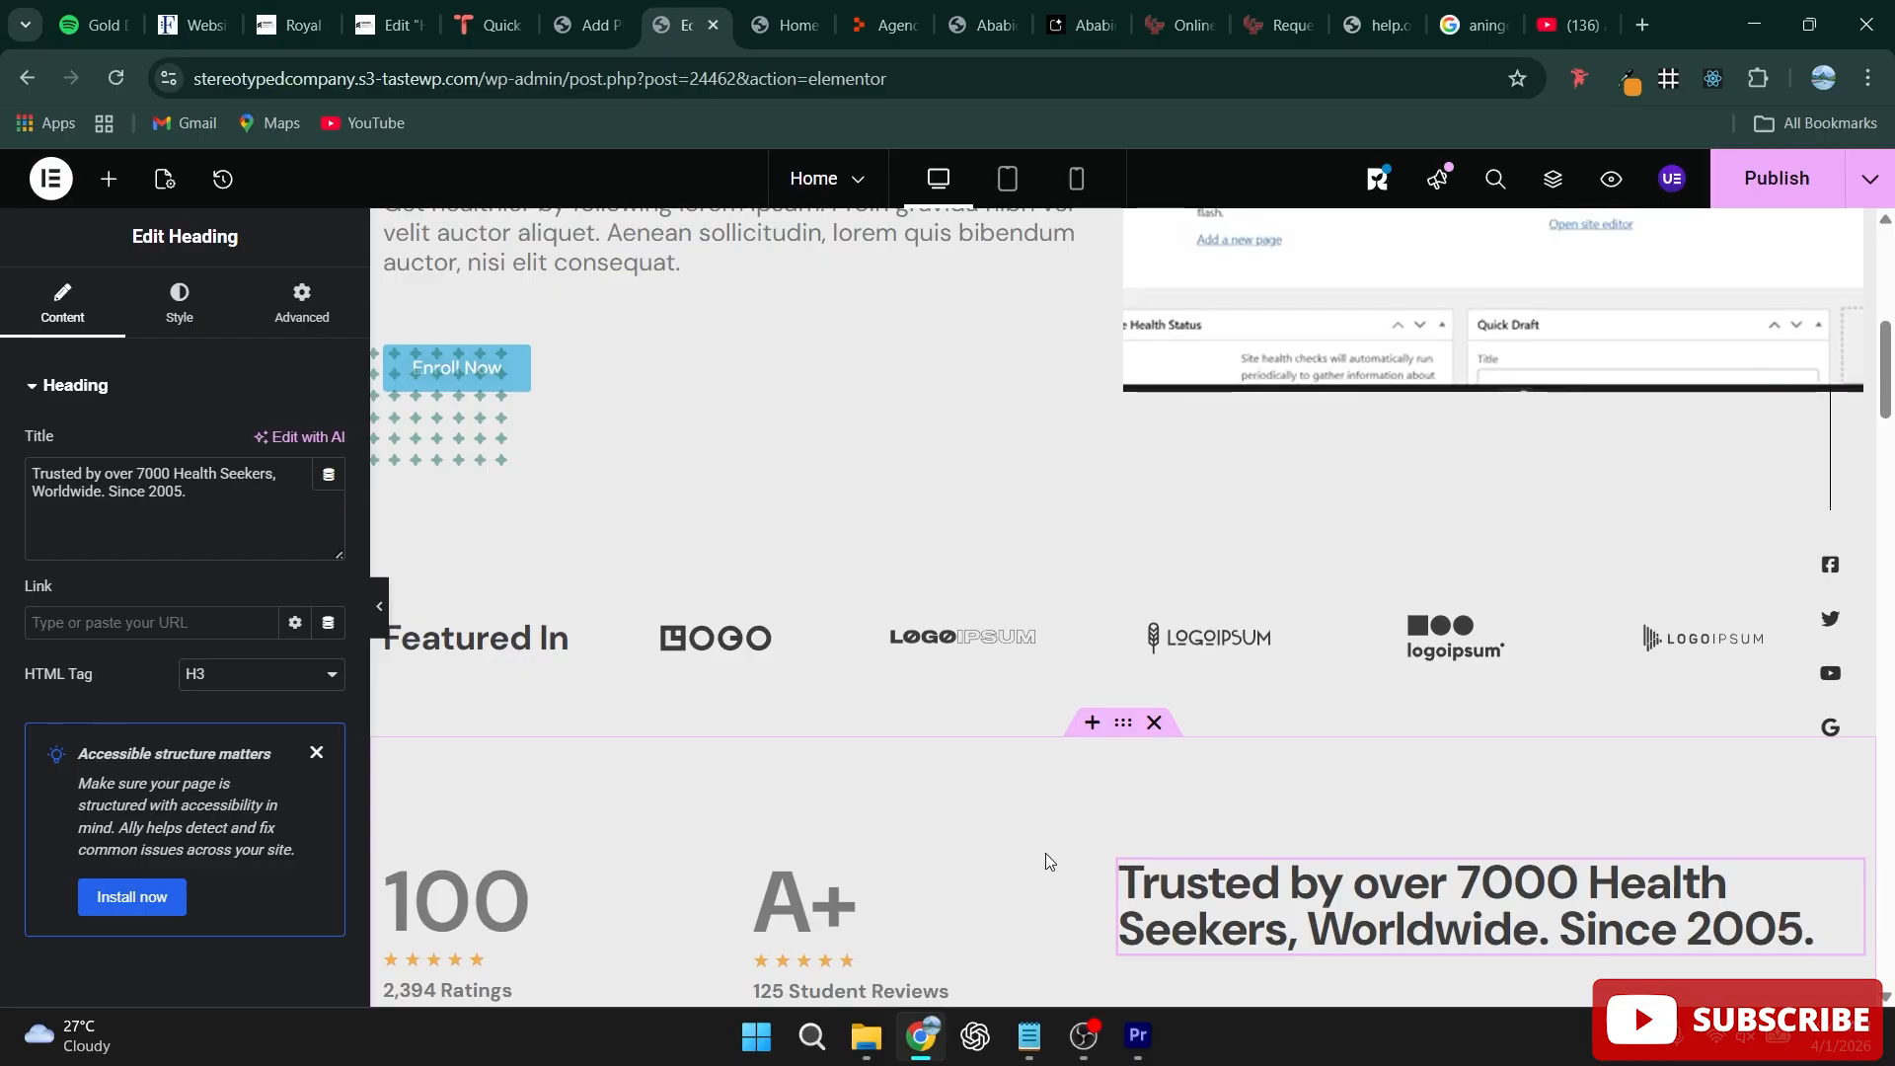
scroll(1045, 852, "down", 3)
scroll(839, 707, "down", 4)
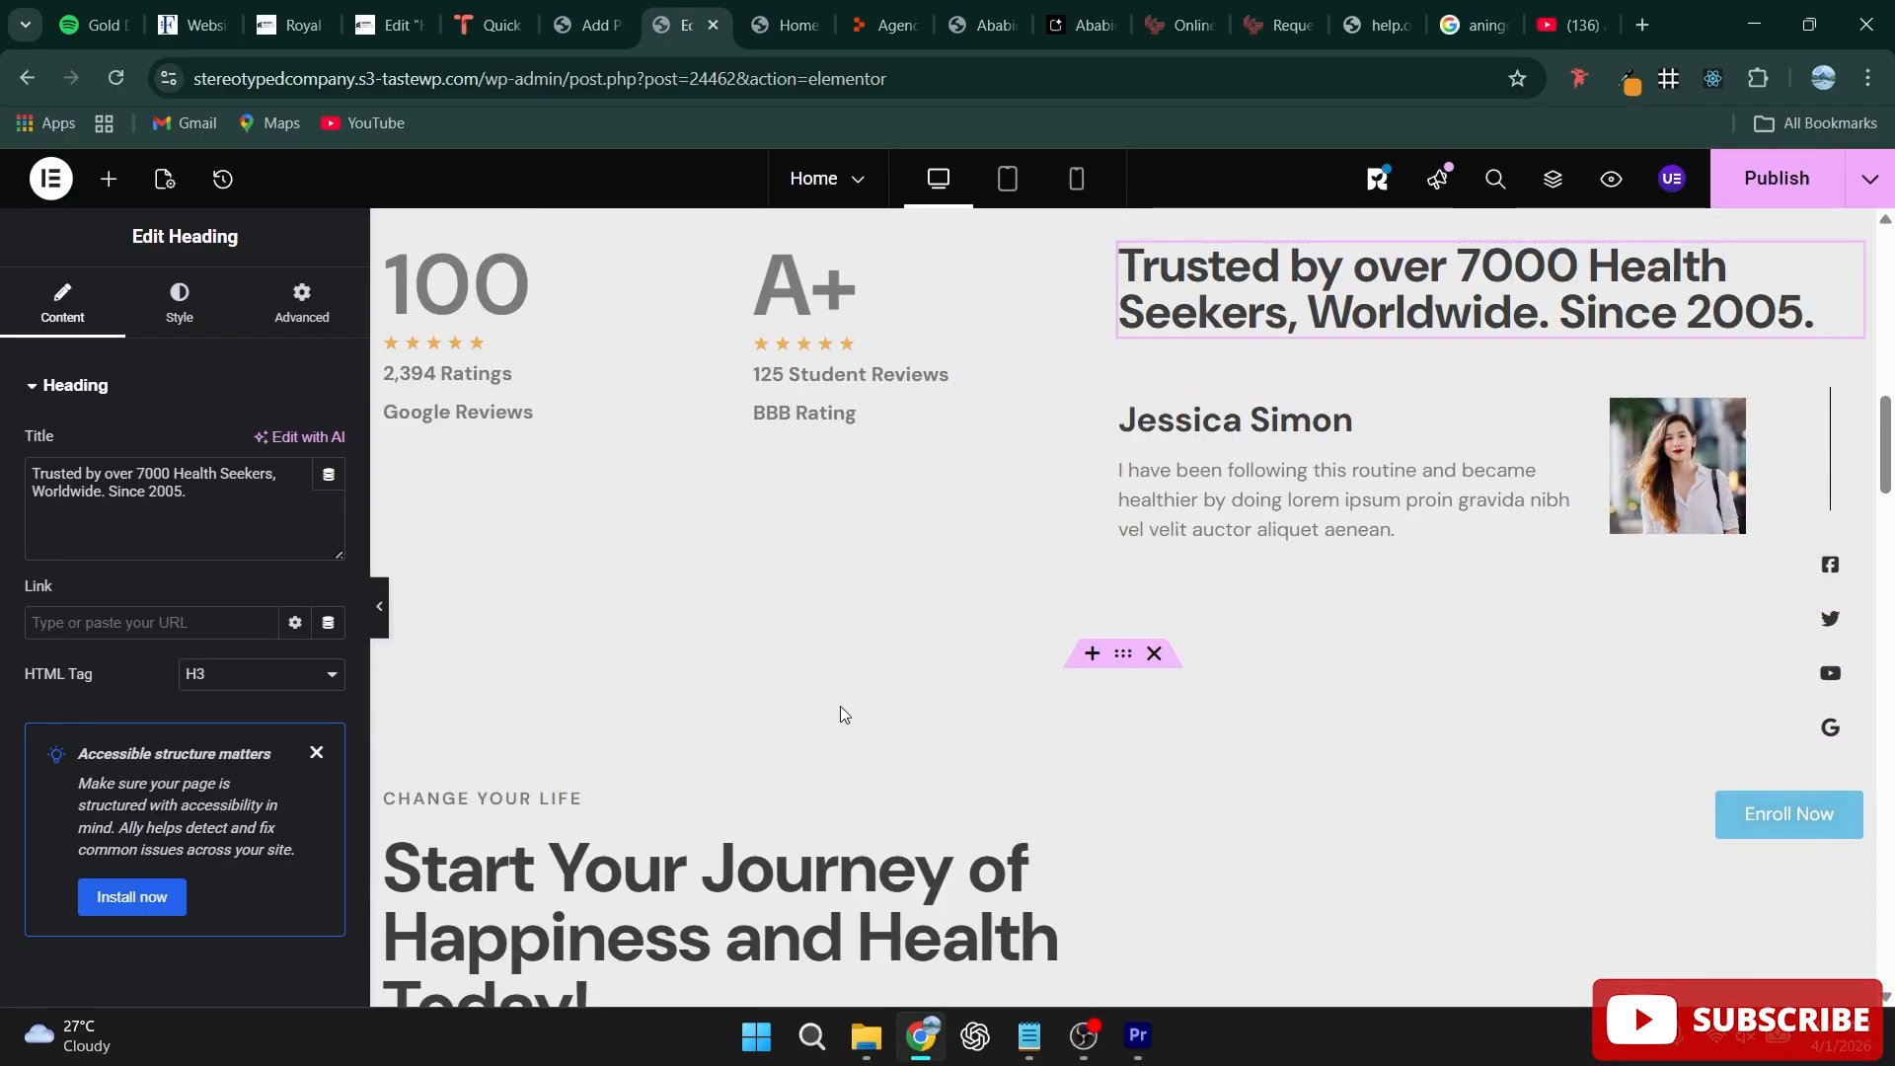
Step: Examine the title and description settings of the testimonial info card beneath the "Trusted by" heading
left_click(1229, 430)
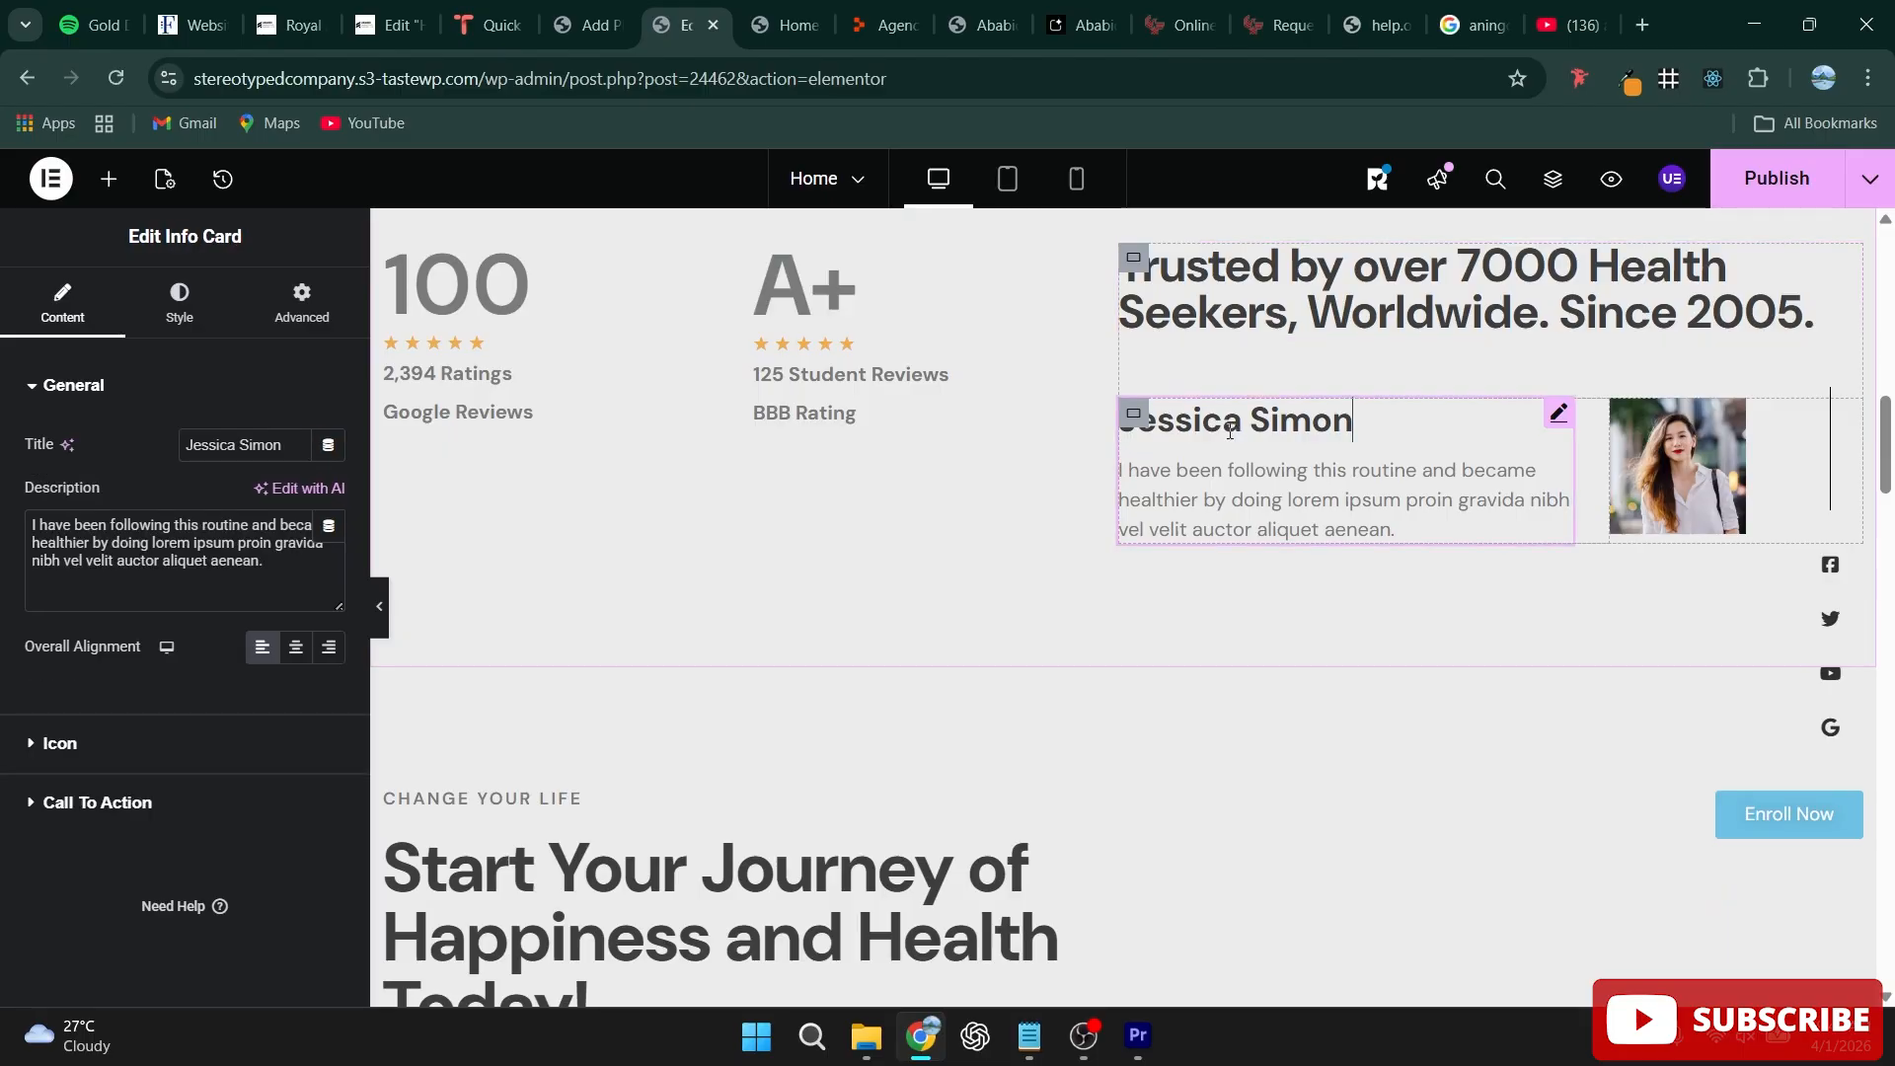
left_click(1316, 508)
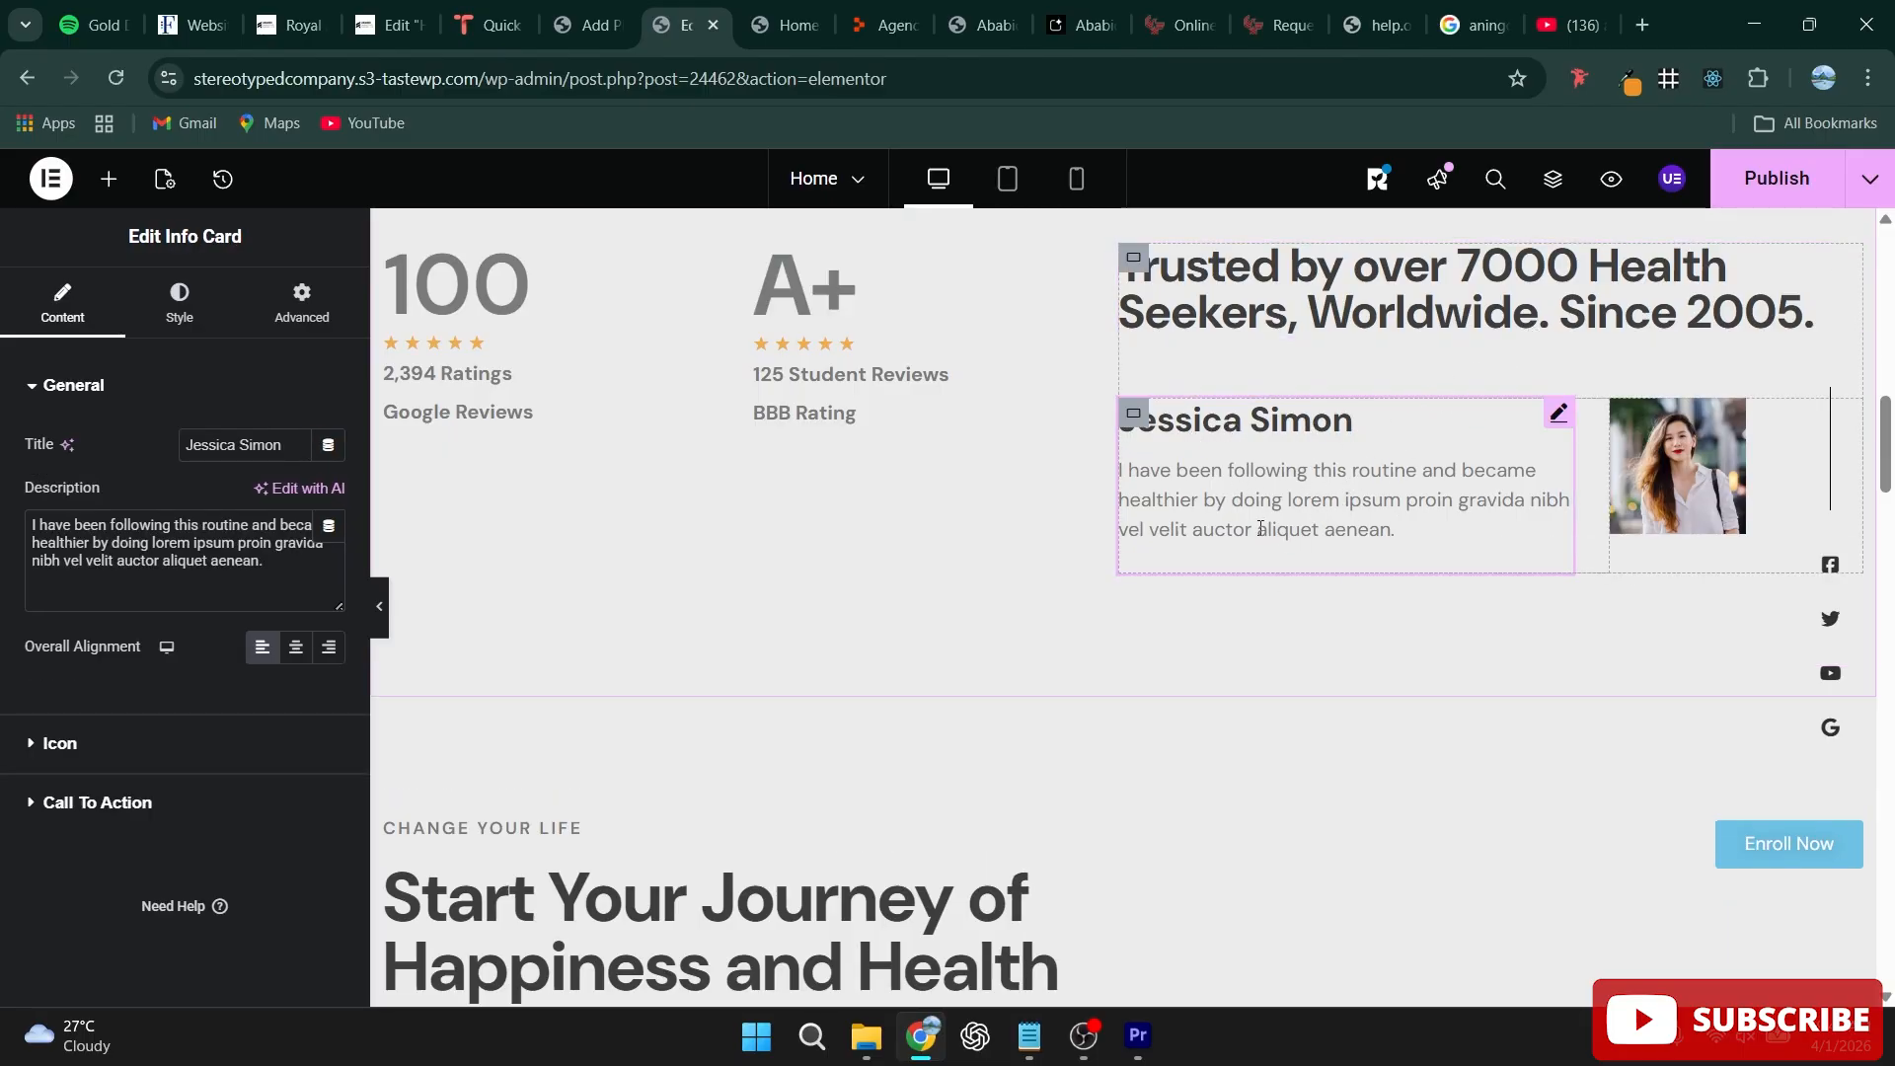
scroll(1260, 528, "up", 1)
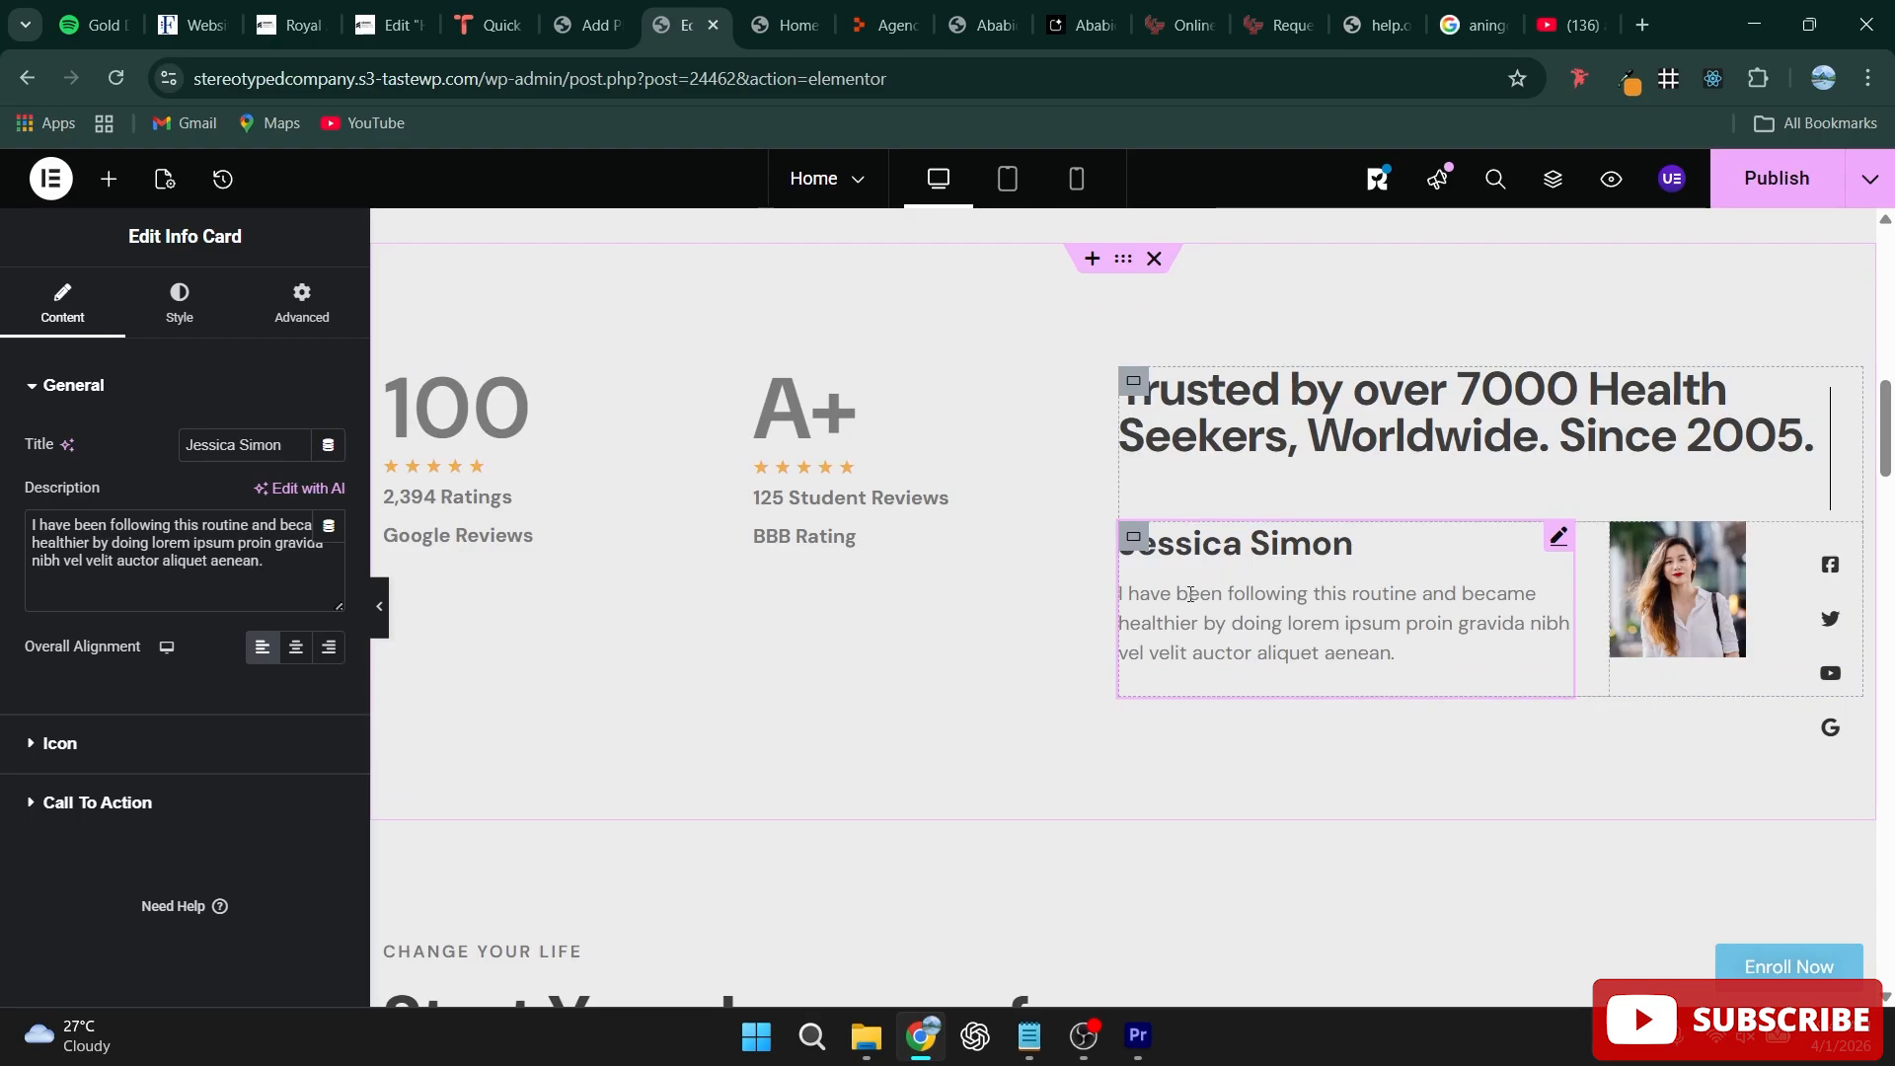
left_click(1361, 542)
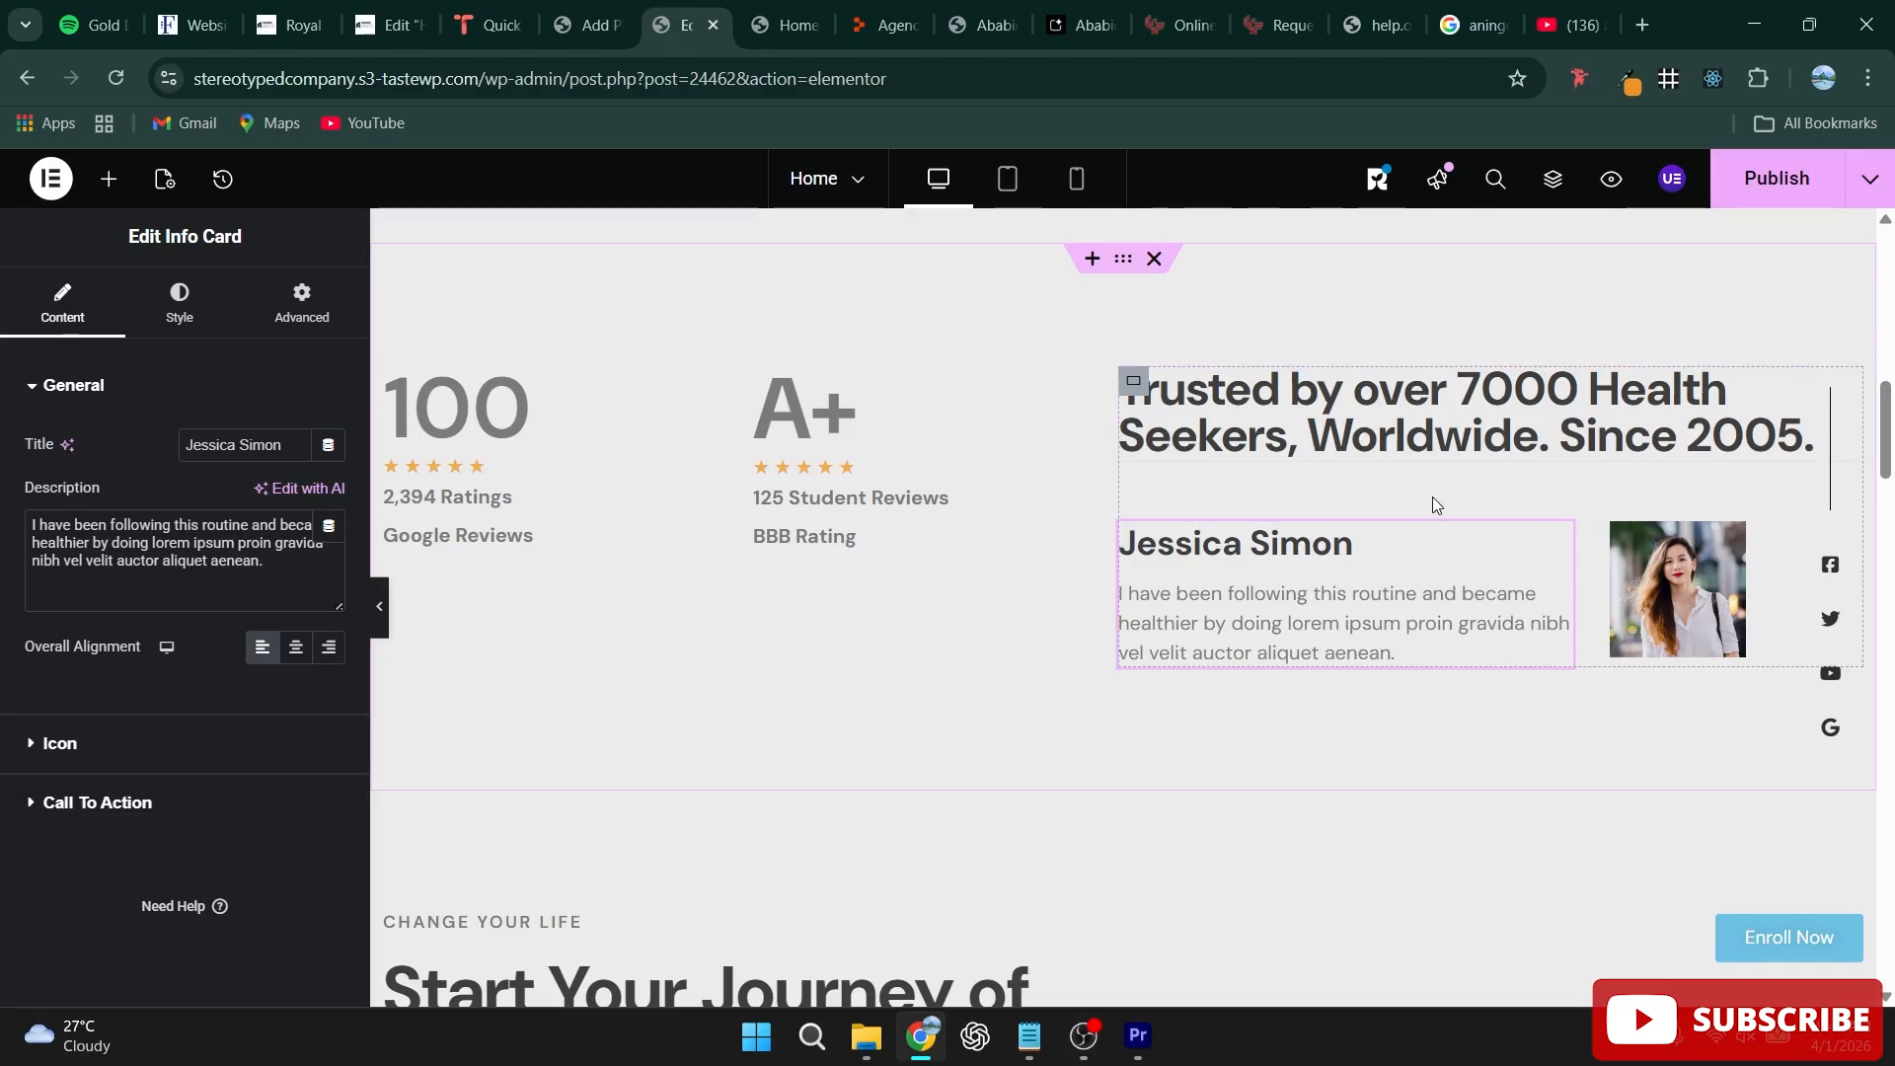
scroll(1436, 503, "up", 1)
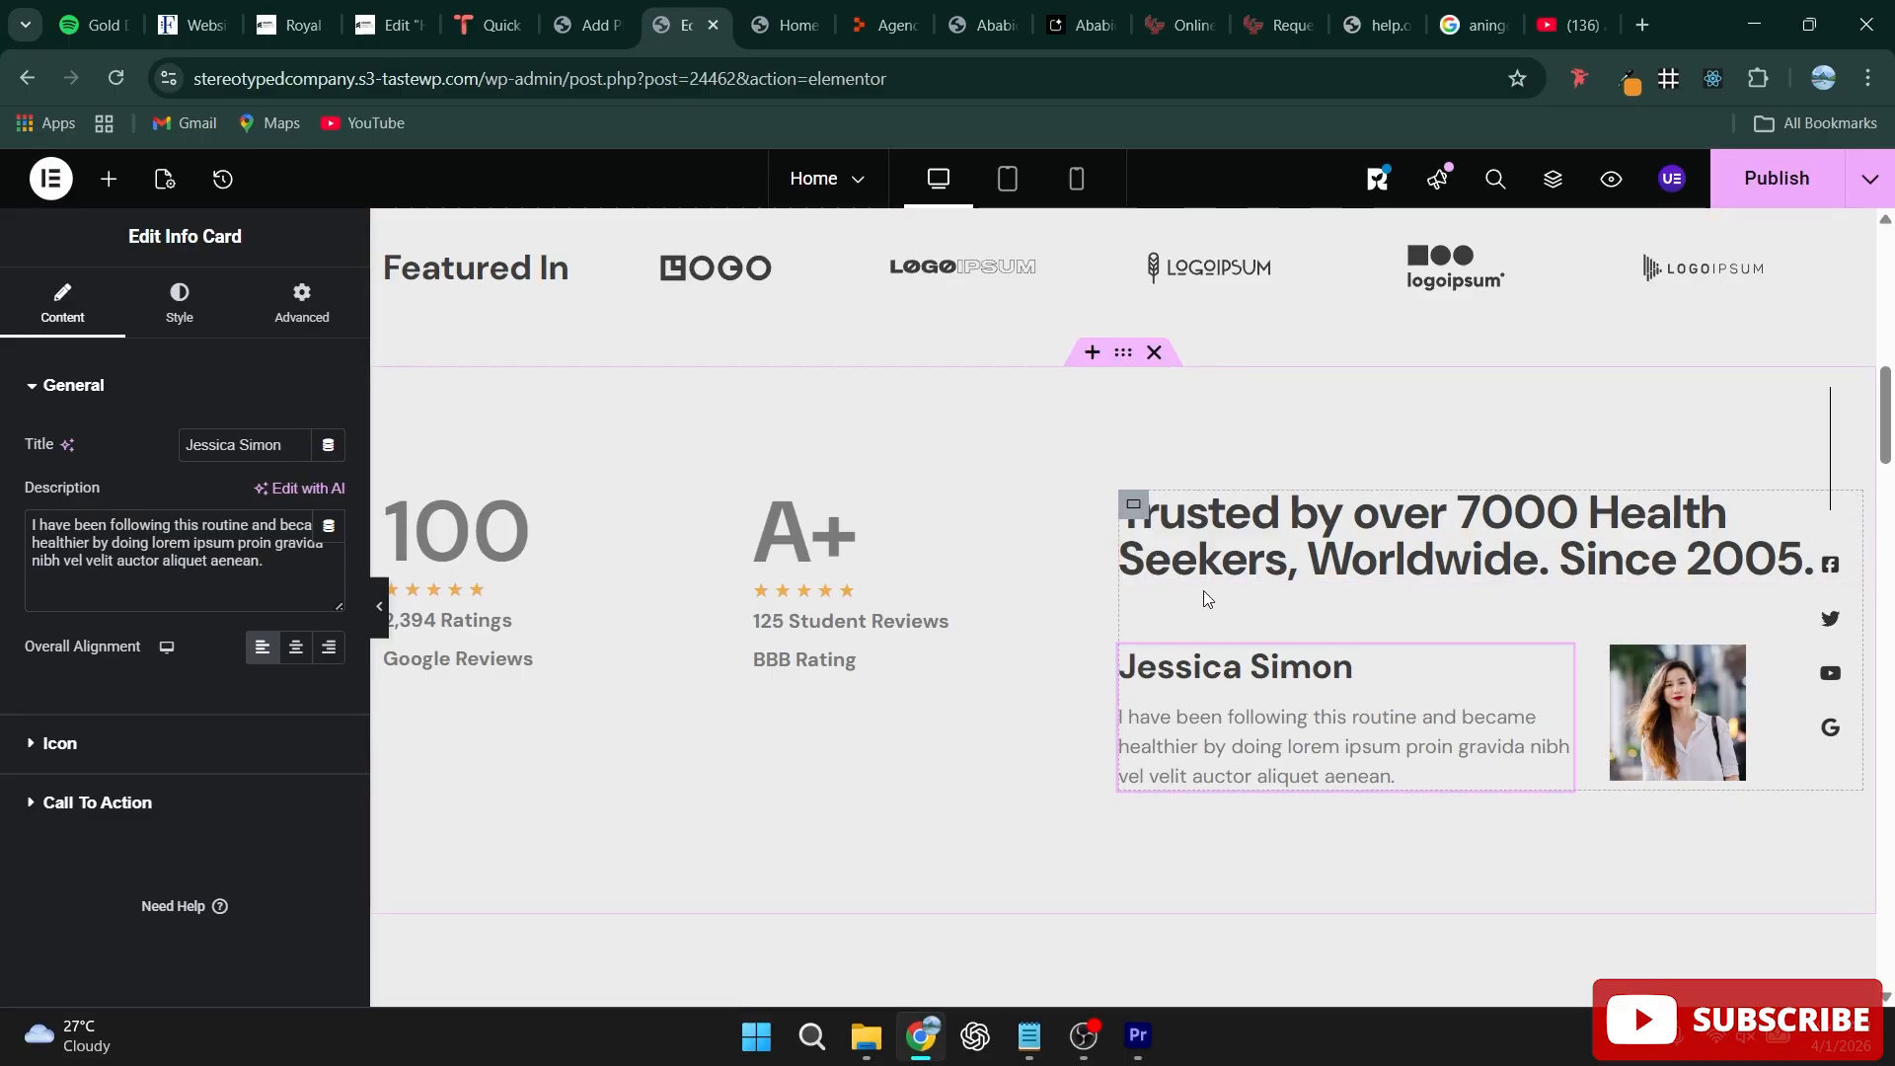
Step: Try row gaps of 10 and 0 px on the container holding the "Trusted by" heading and testimonial, ending at 50 px
left_click(1135, 511)
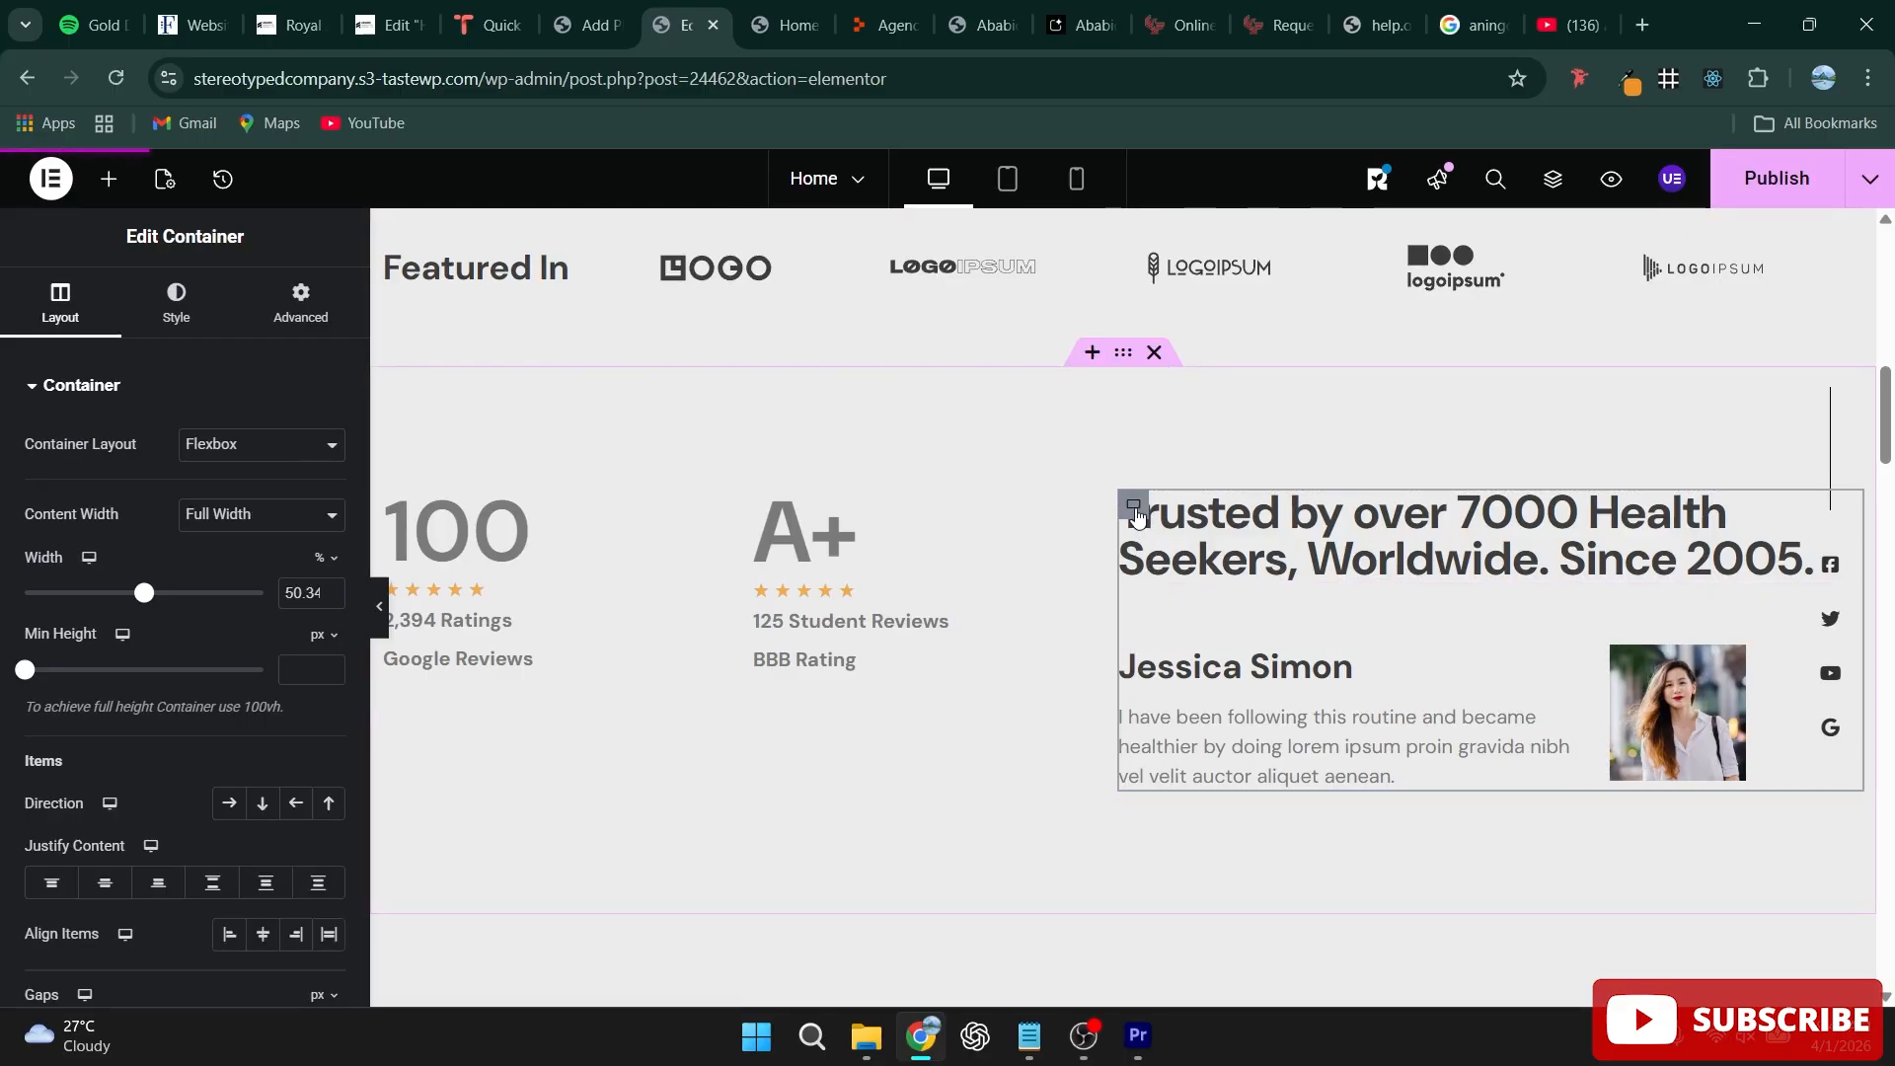
scroll(211, 567, "down", 4)
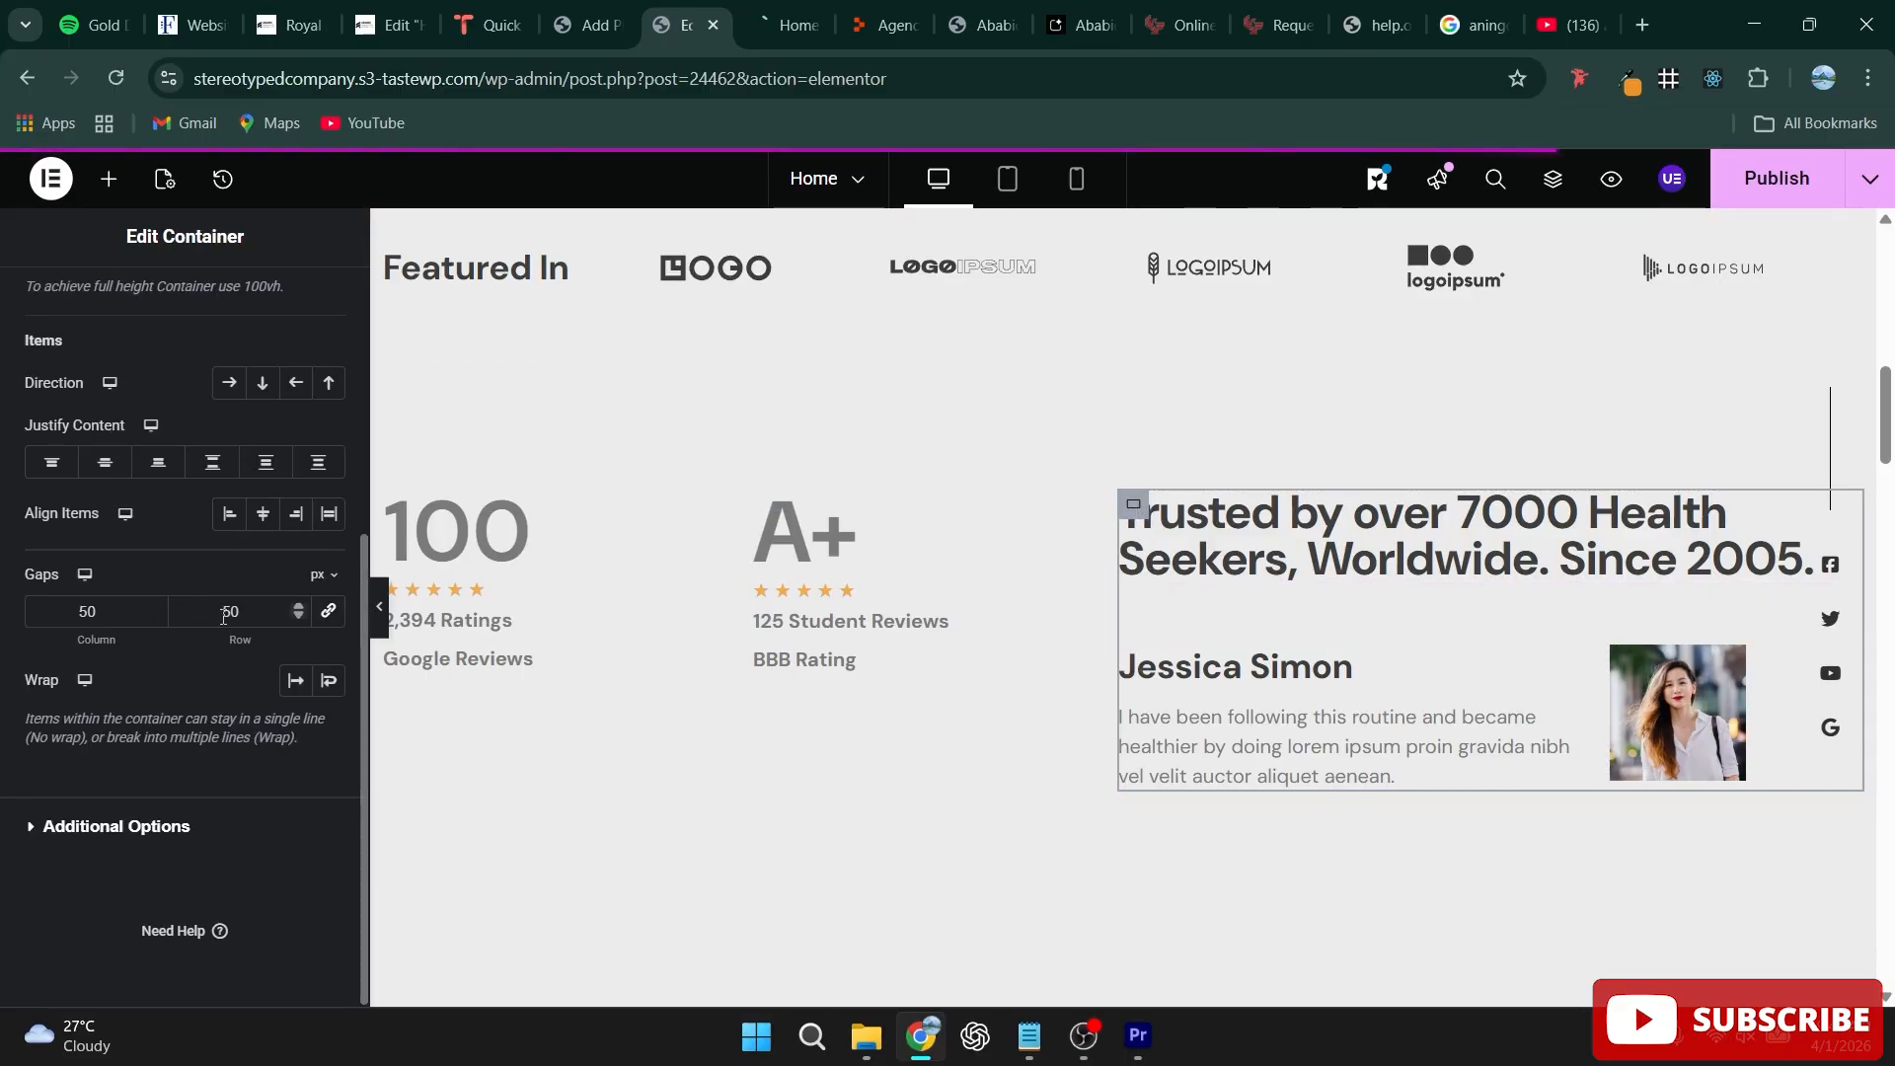
double_click(228, 612)
type("10")
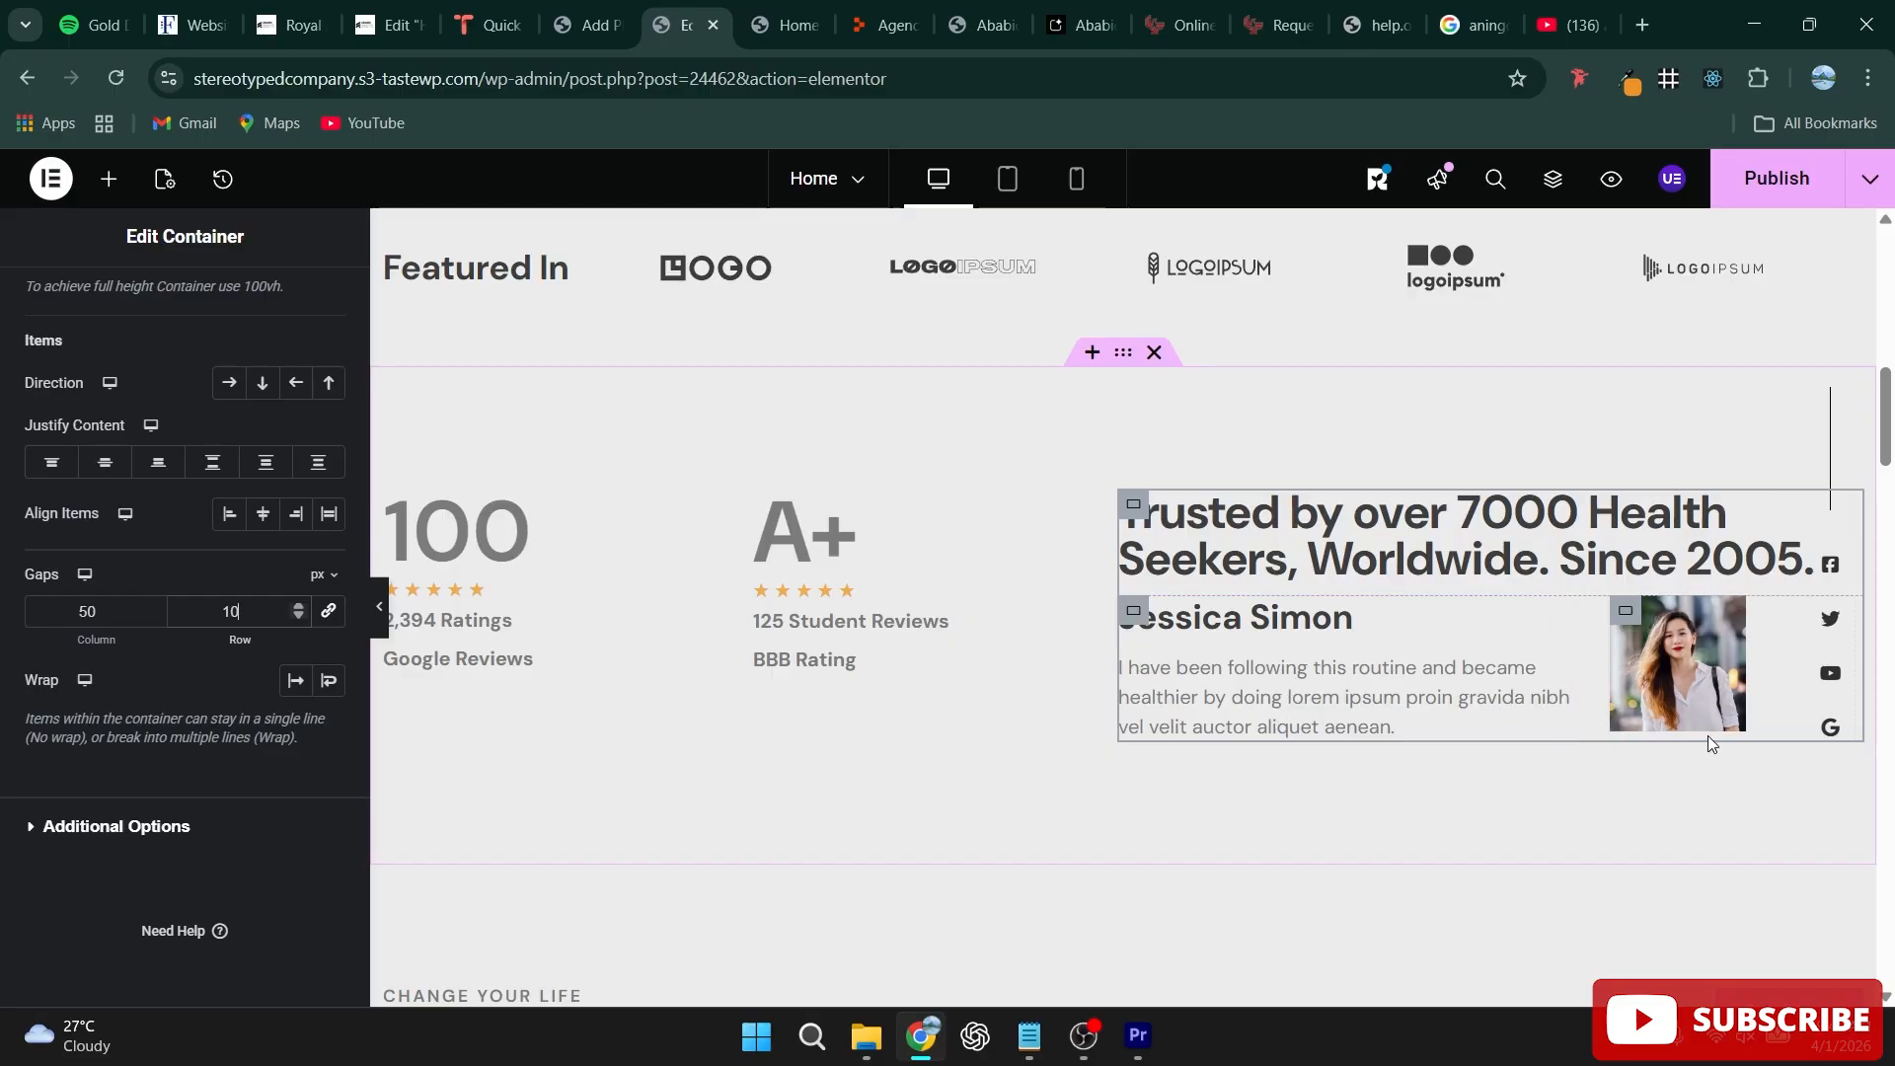
key("BackSpace")
key("BackSpace")
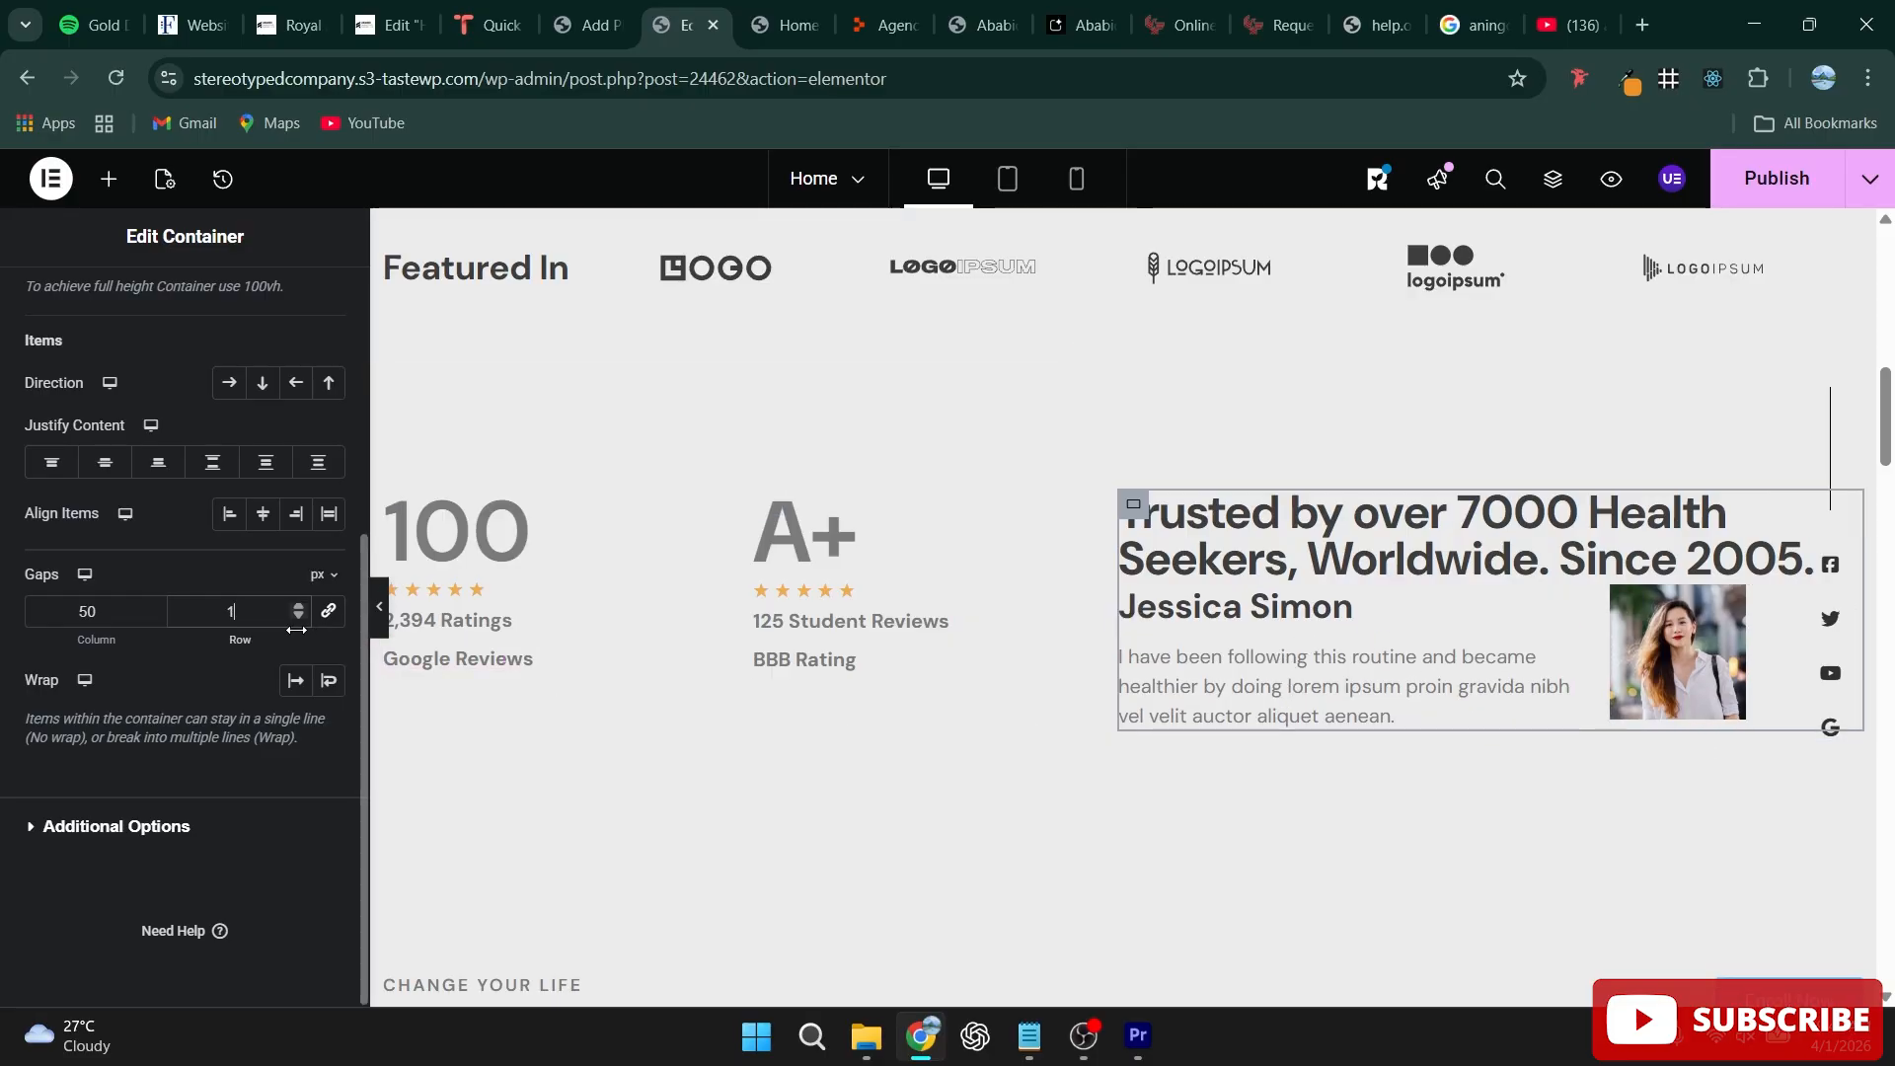
type("50")
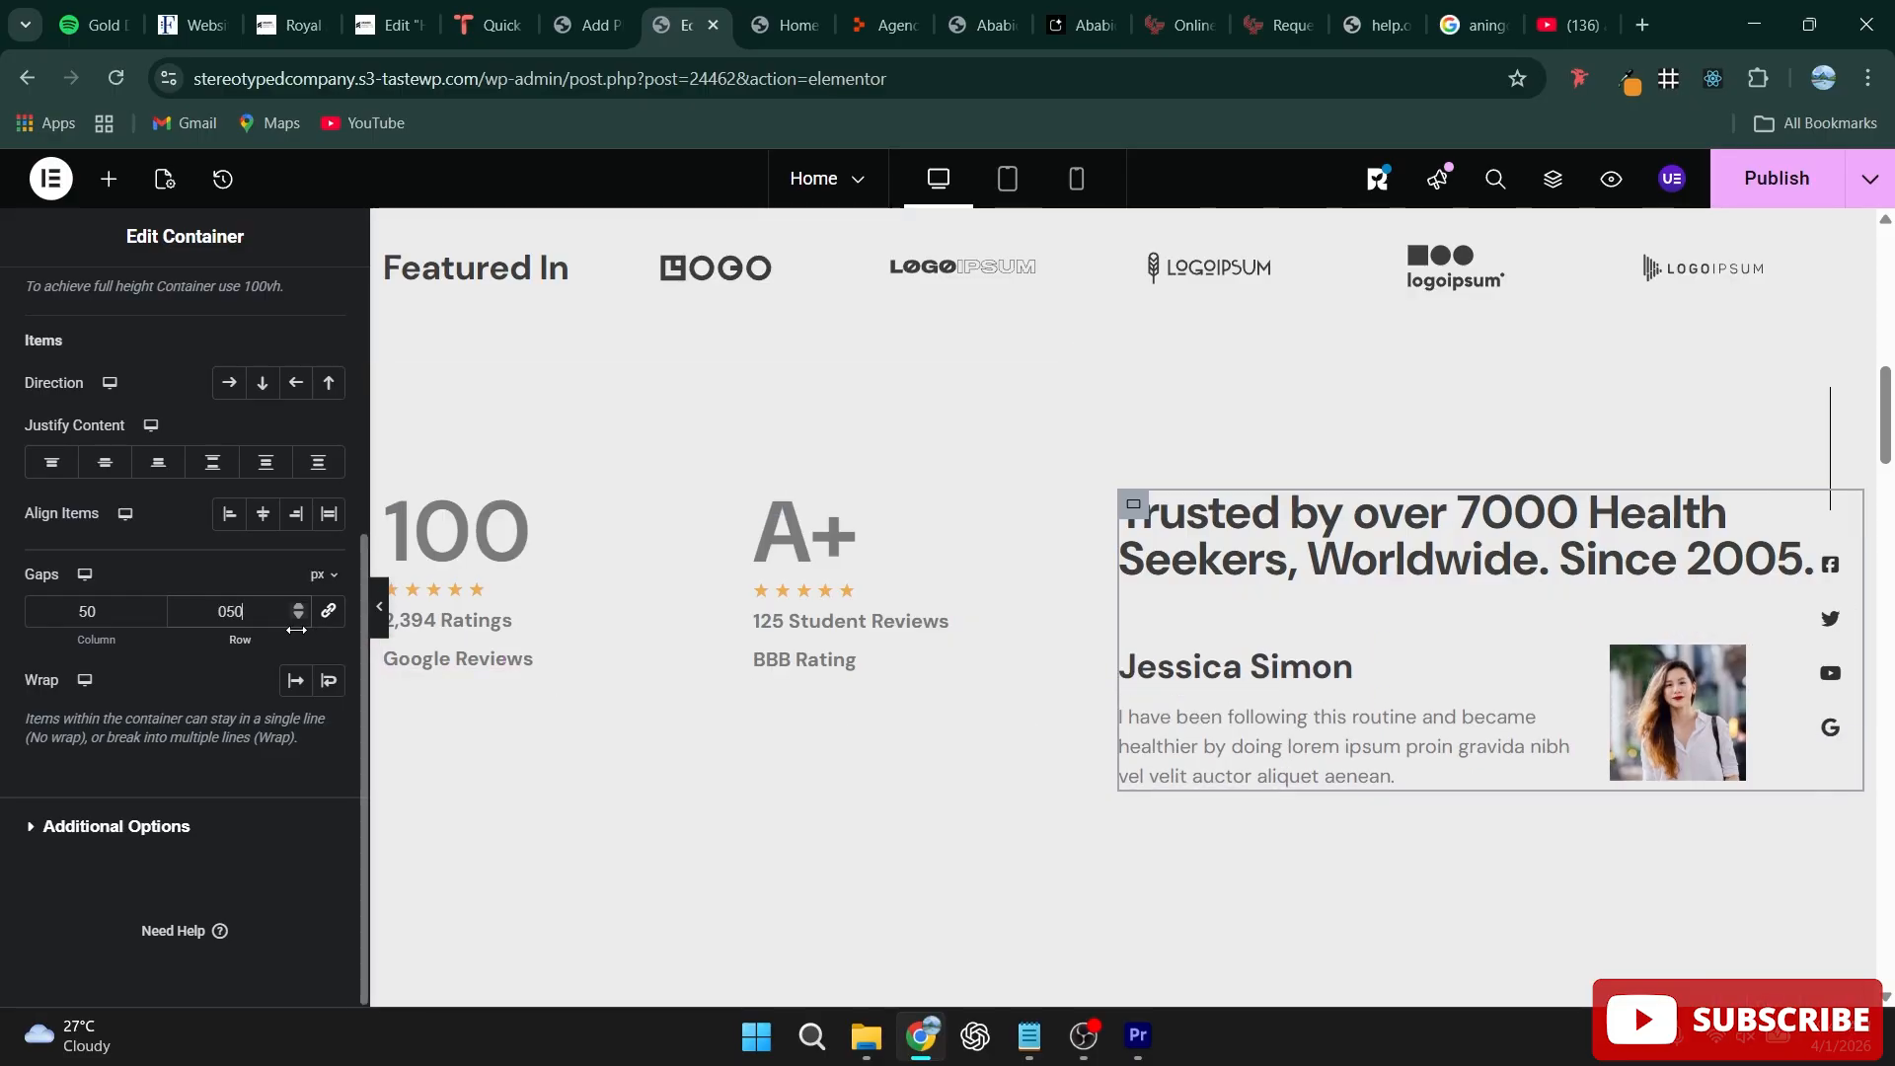
key("BackSpace")
key("BackSpace")
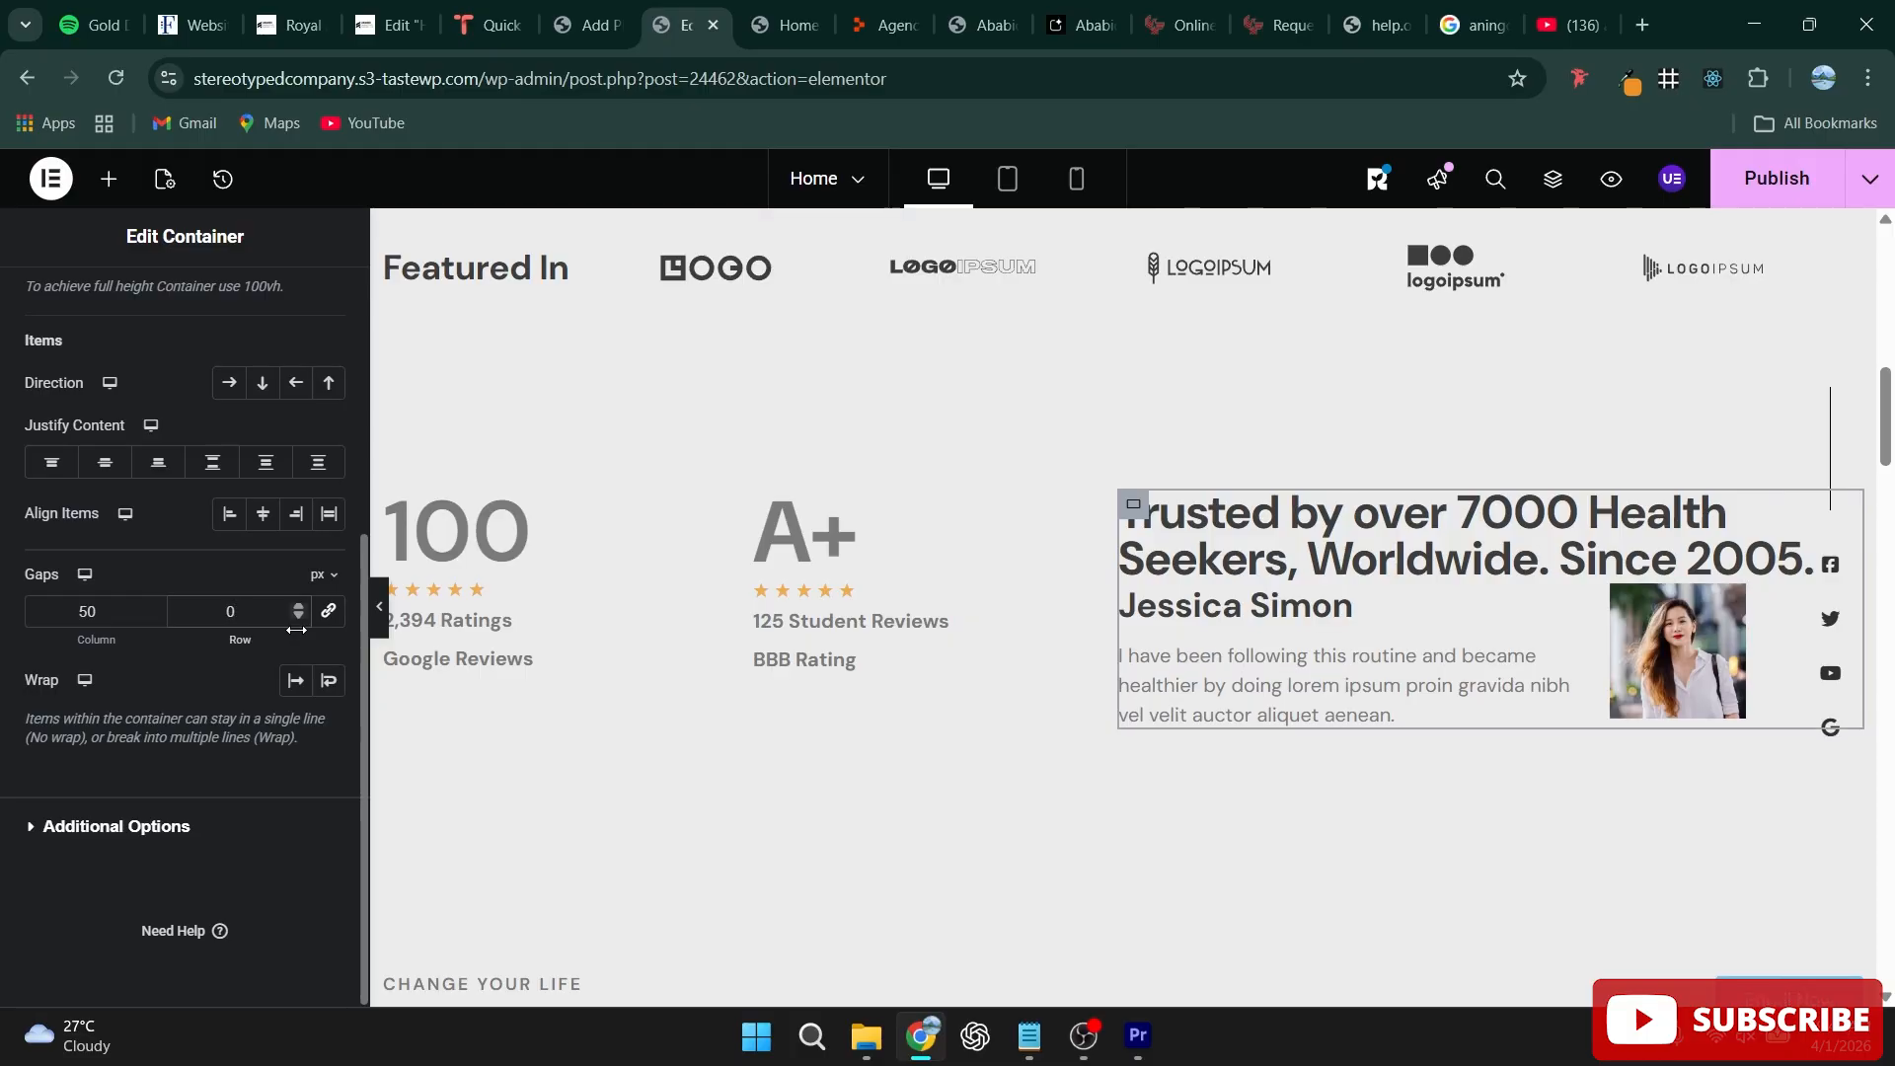
type("50")
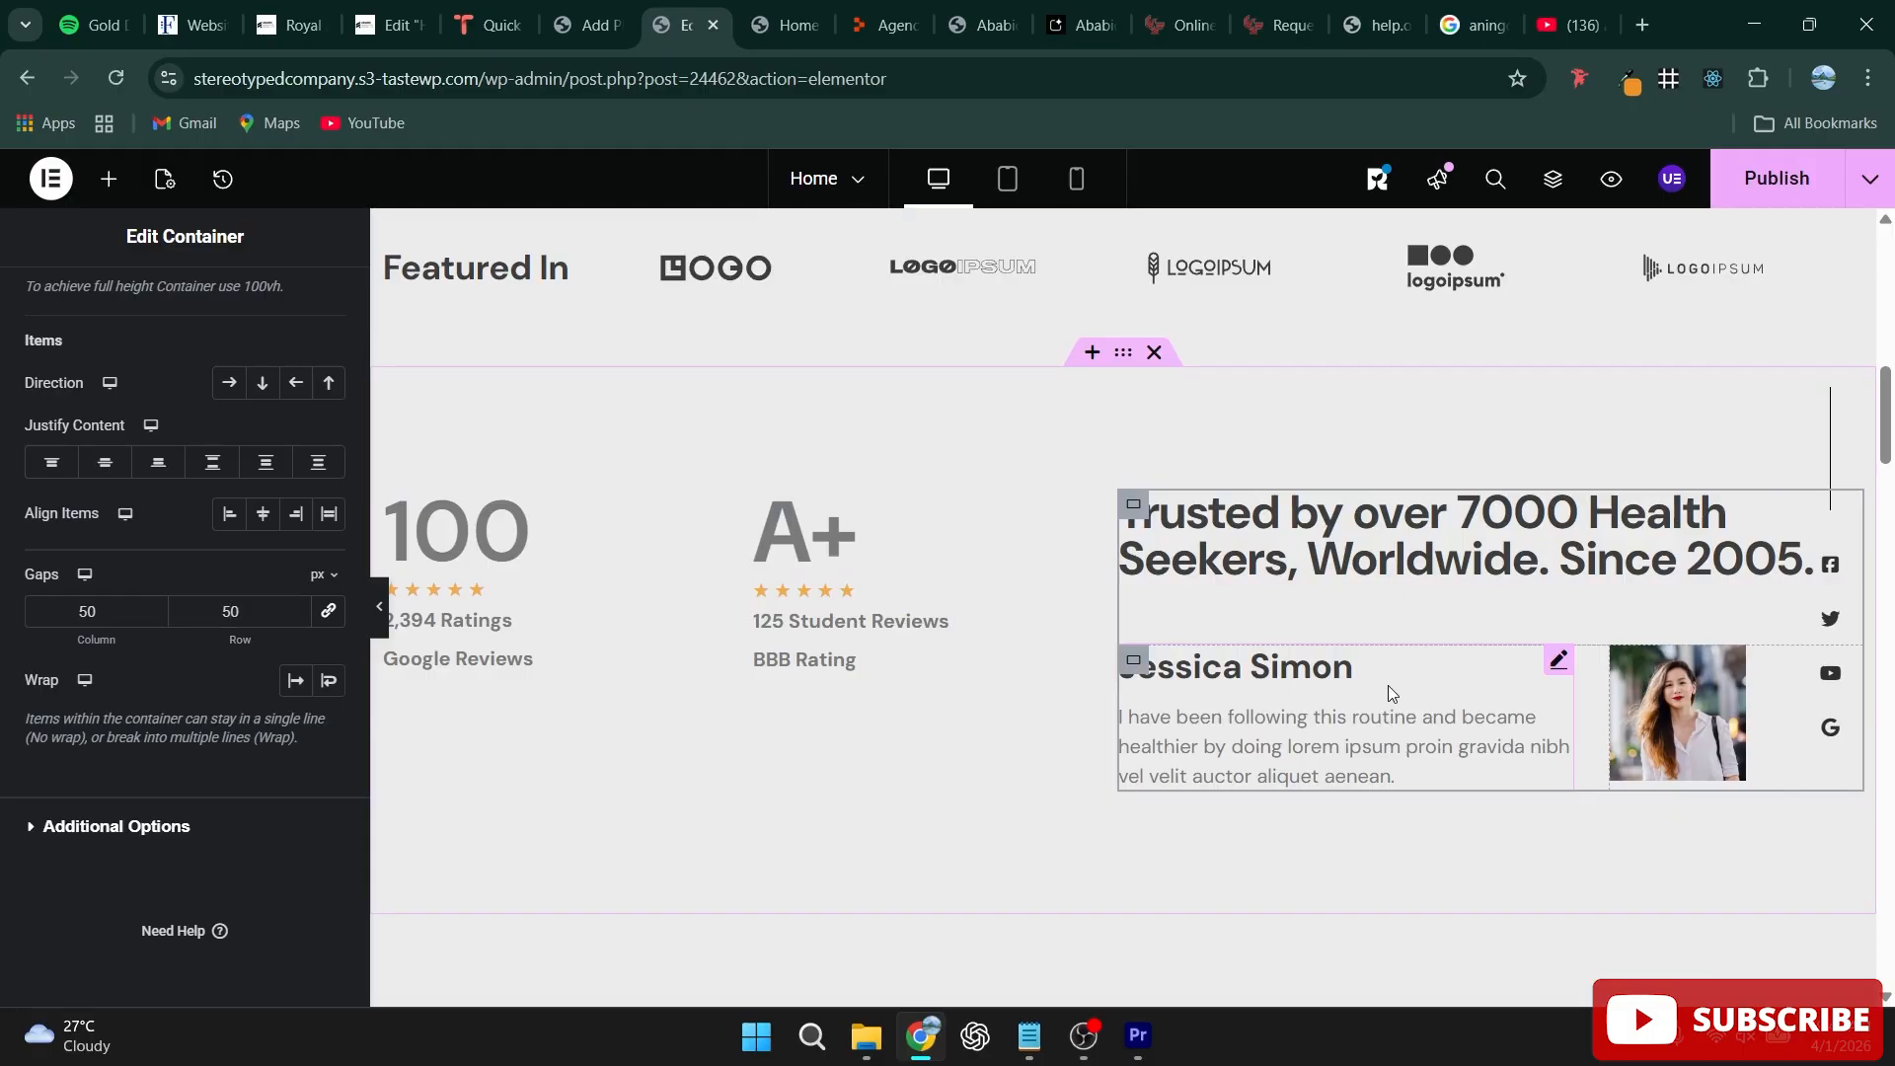
Step: Look at the call-to-action settings of the testimonial info card
left_click(1359, 688)
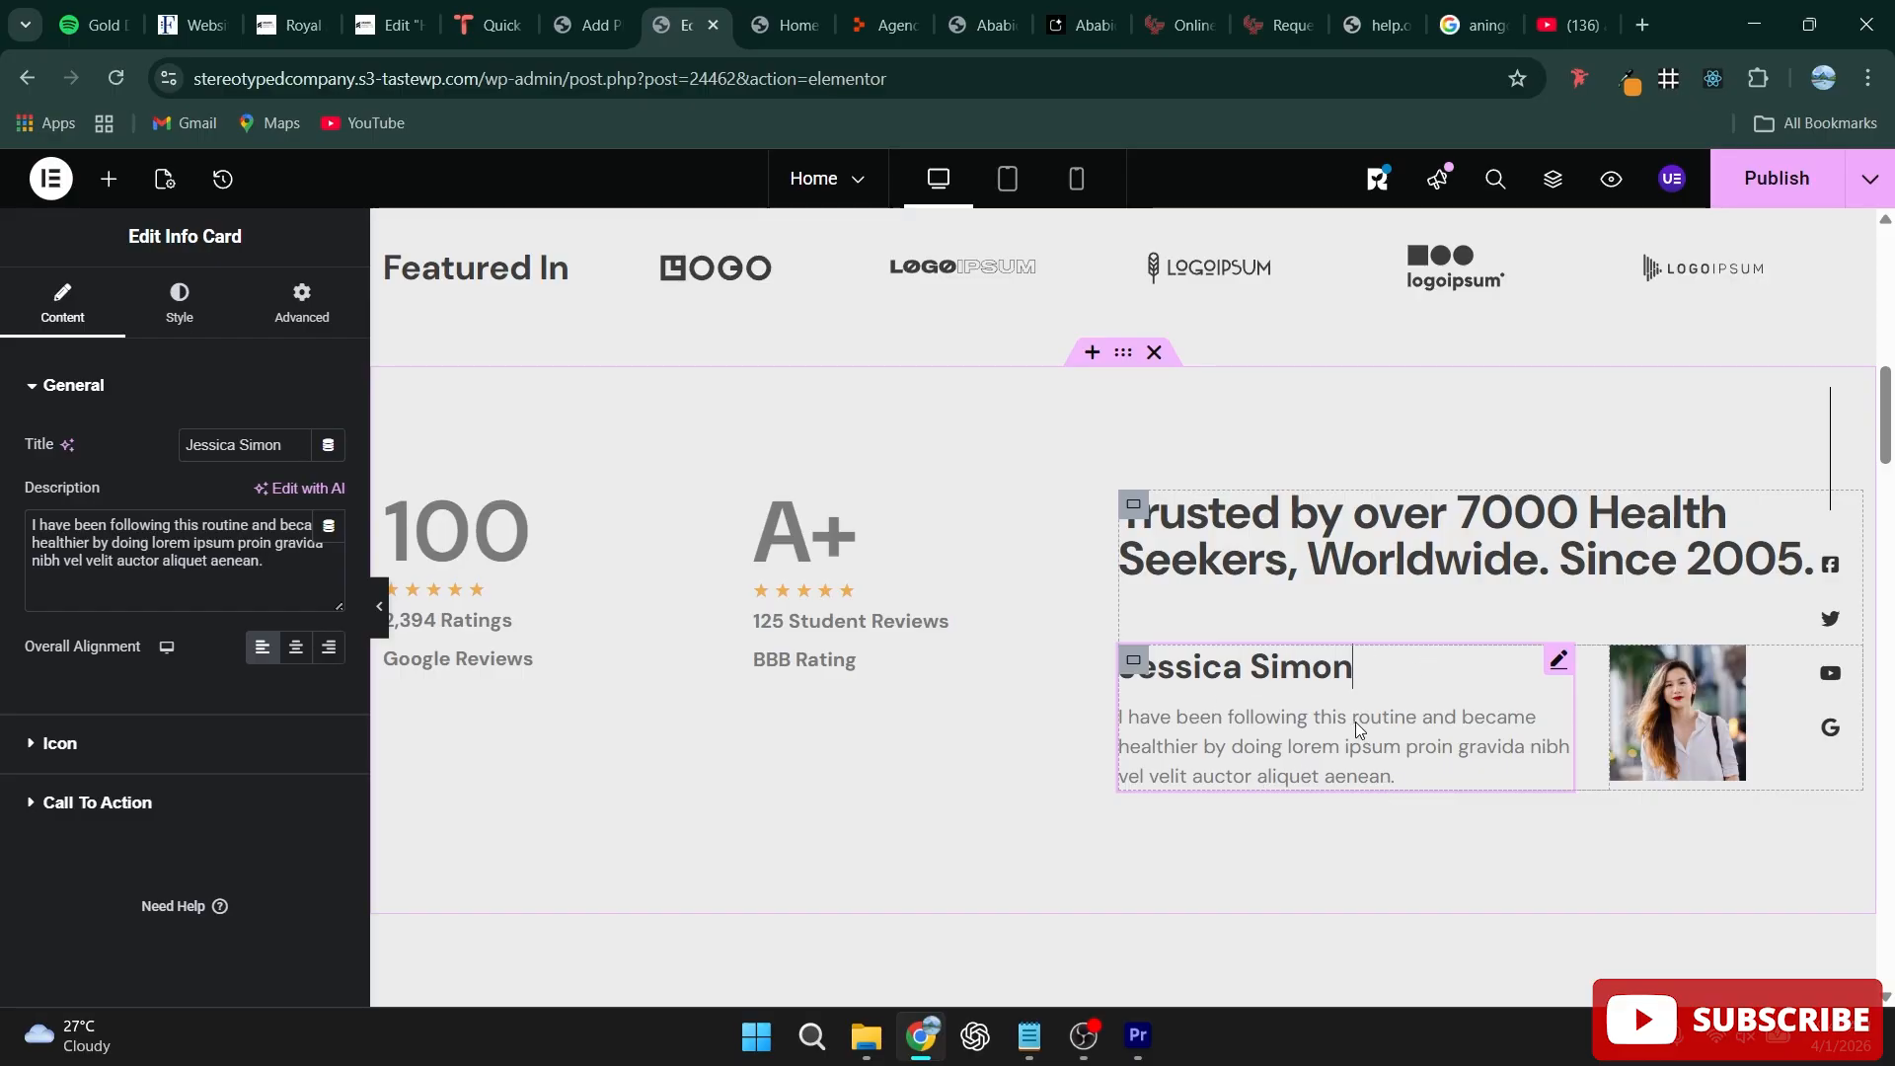
scroll(1350, 737, "up", 1)
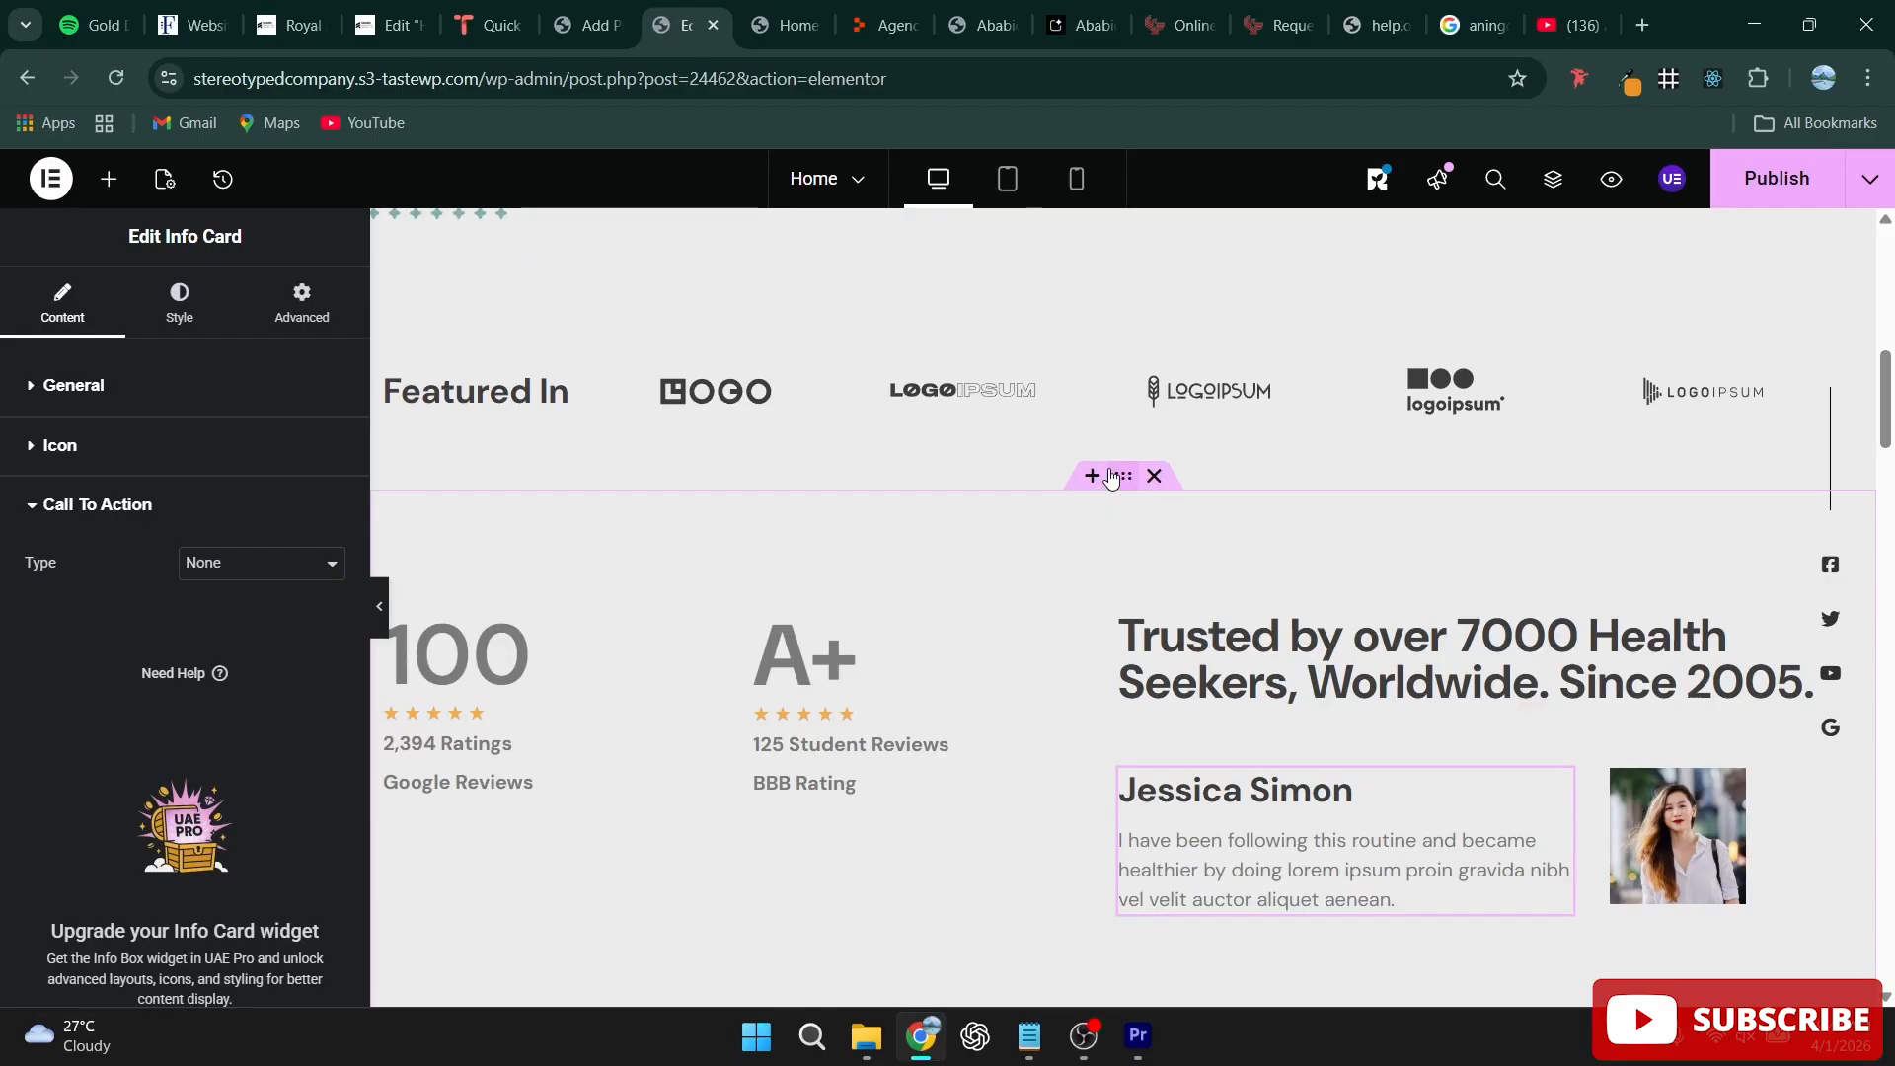
Step: Try top paddings of 2 and 0 px on the ratings and testimonial section, ending at 100 px
left_click(1122, 478)
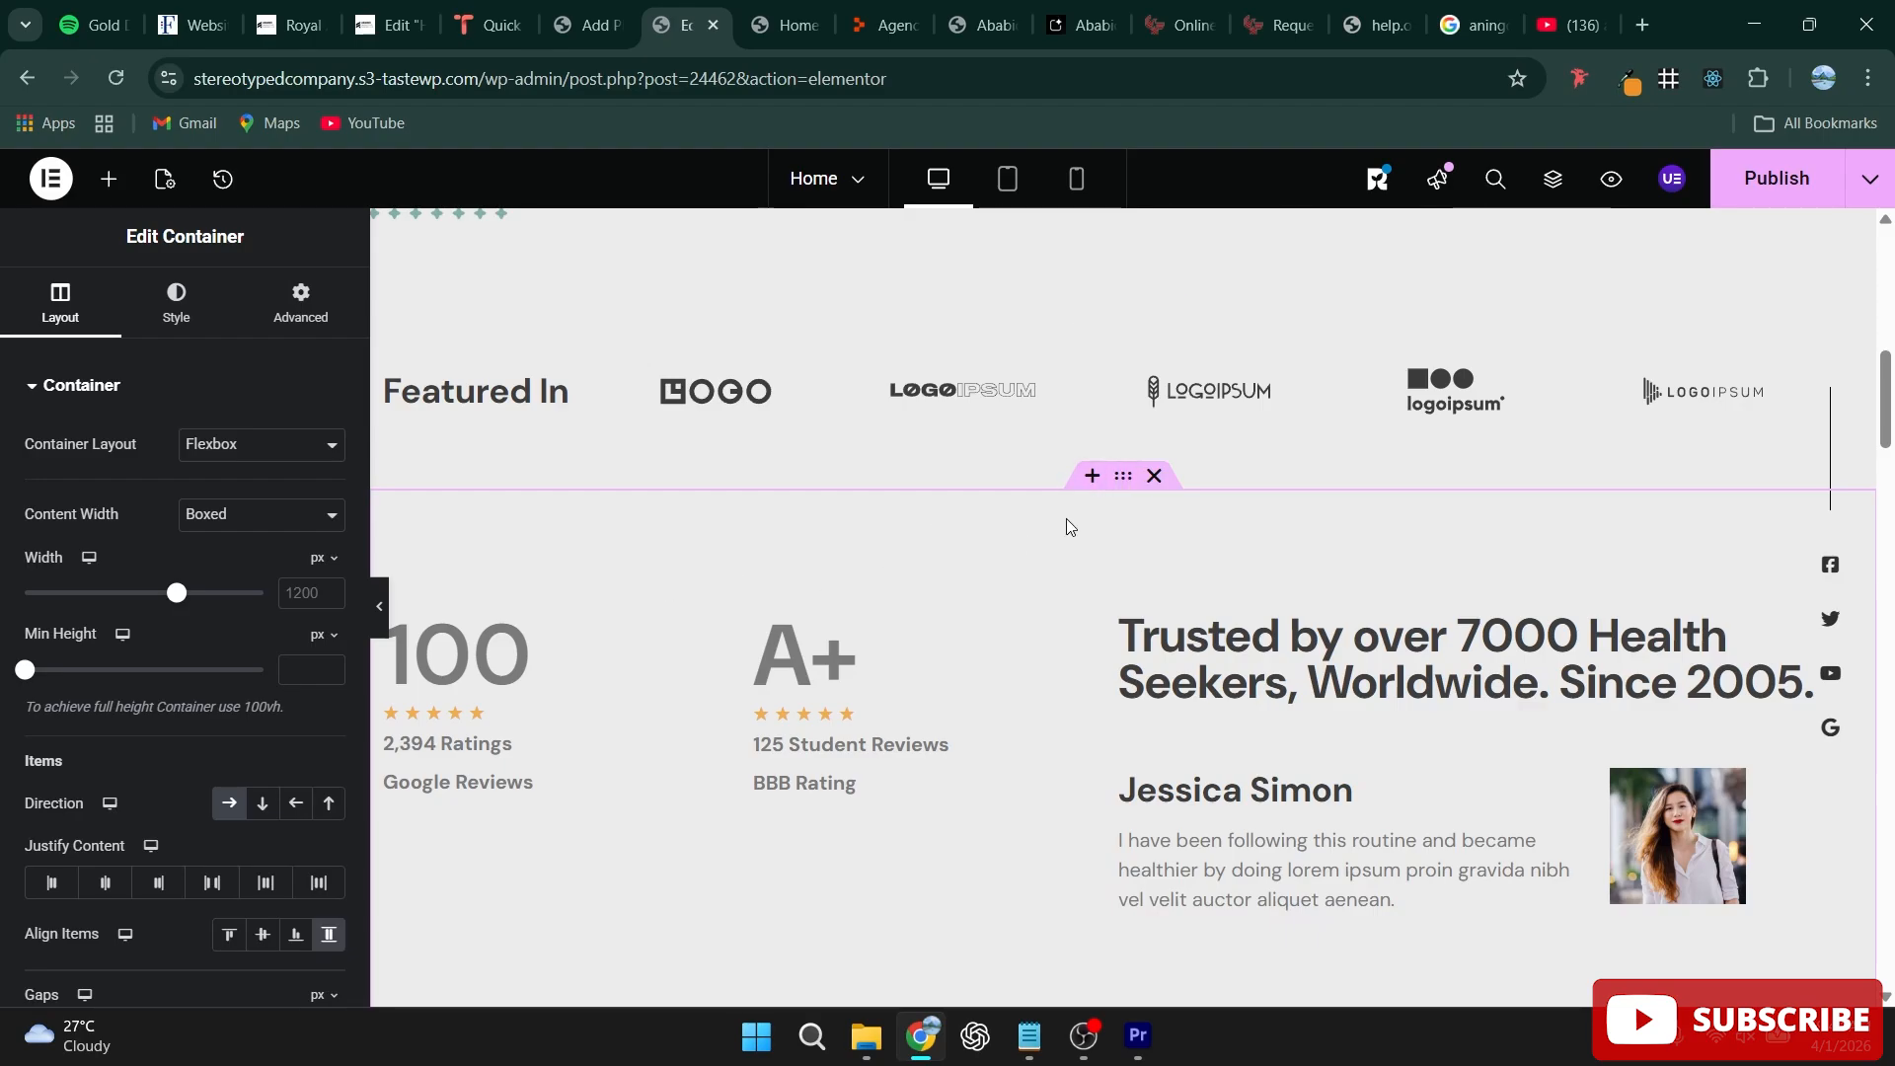
left_click(309, 312)
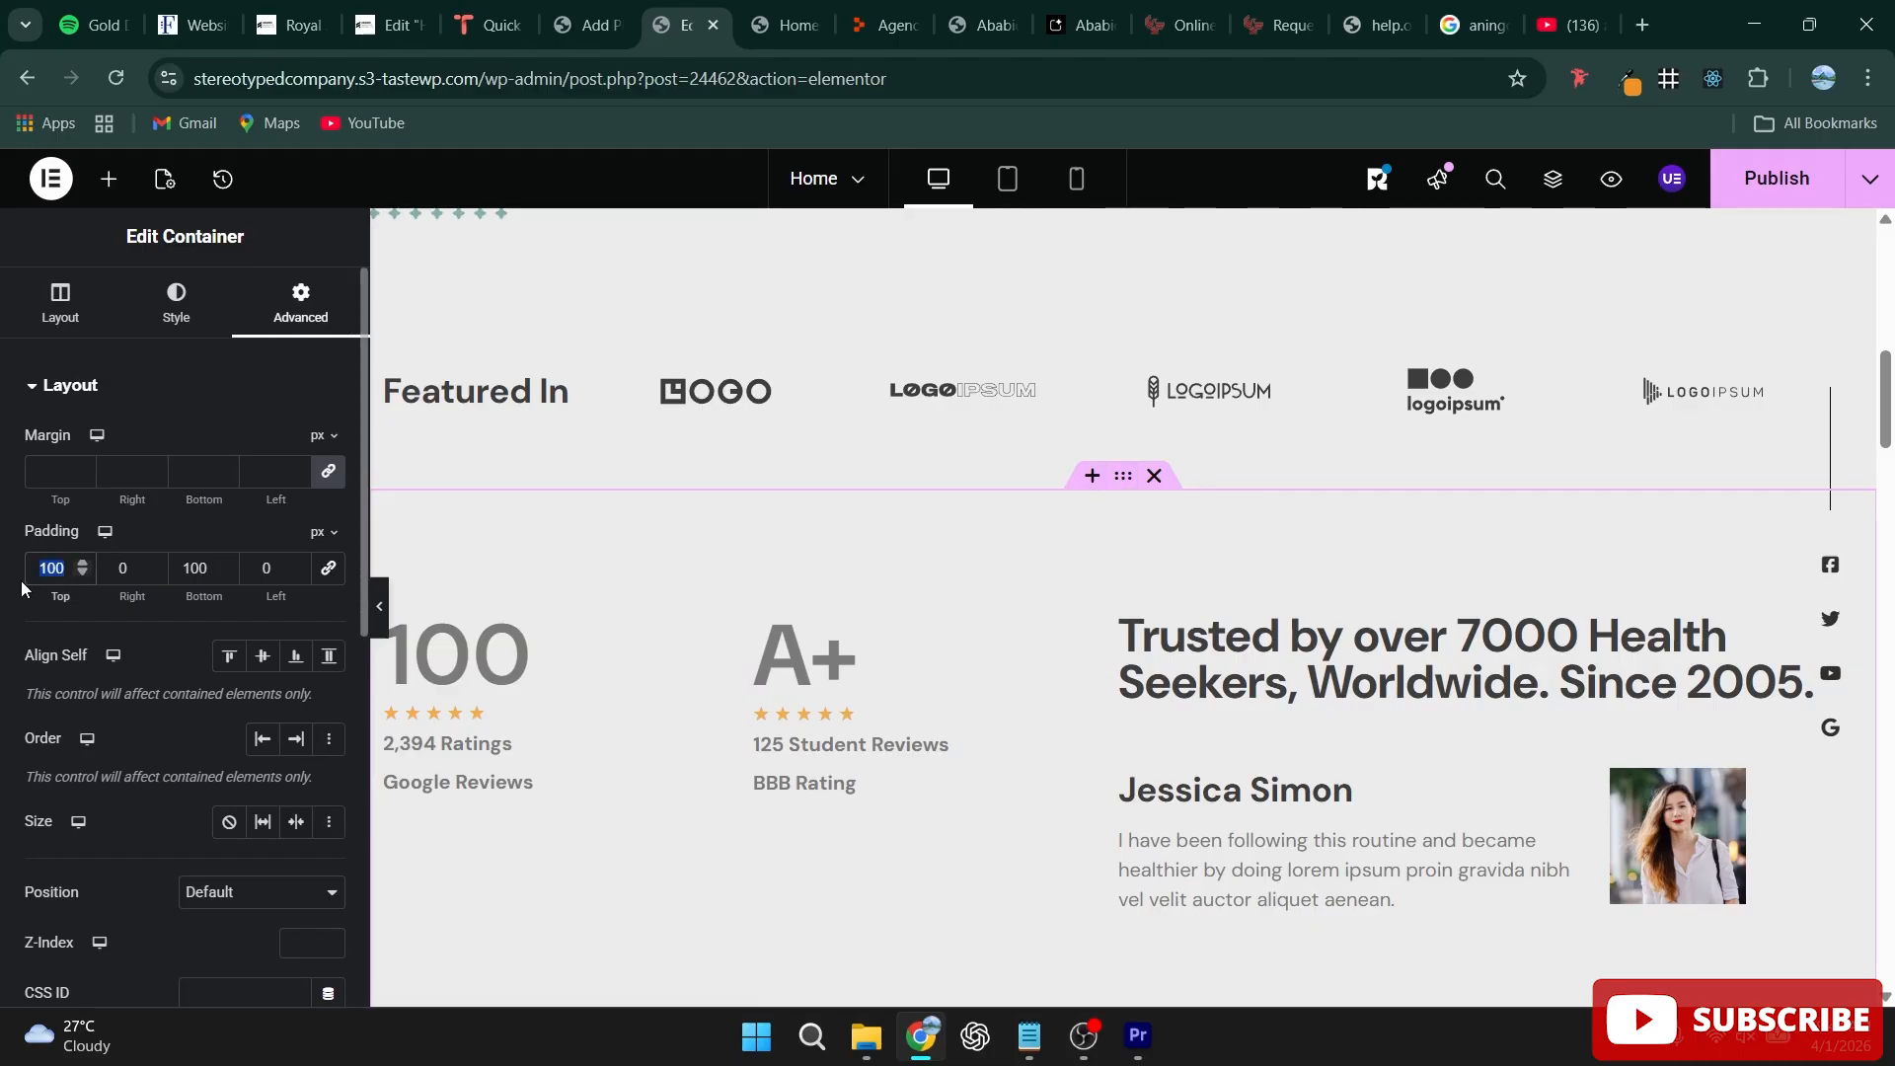
type("2")
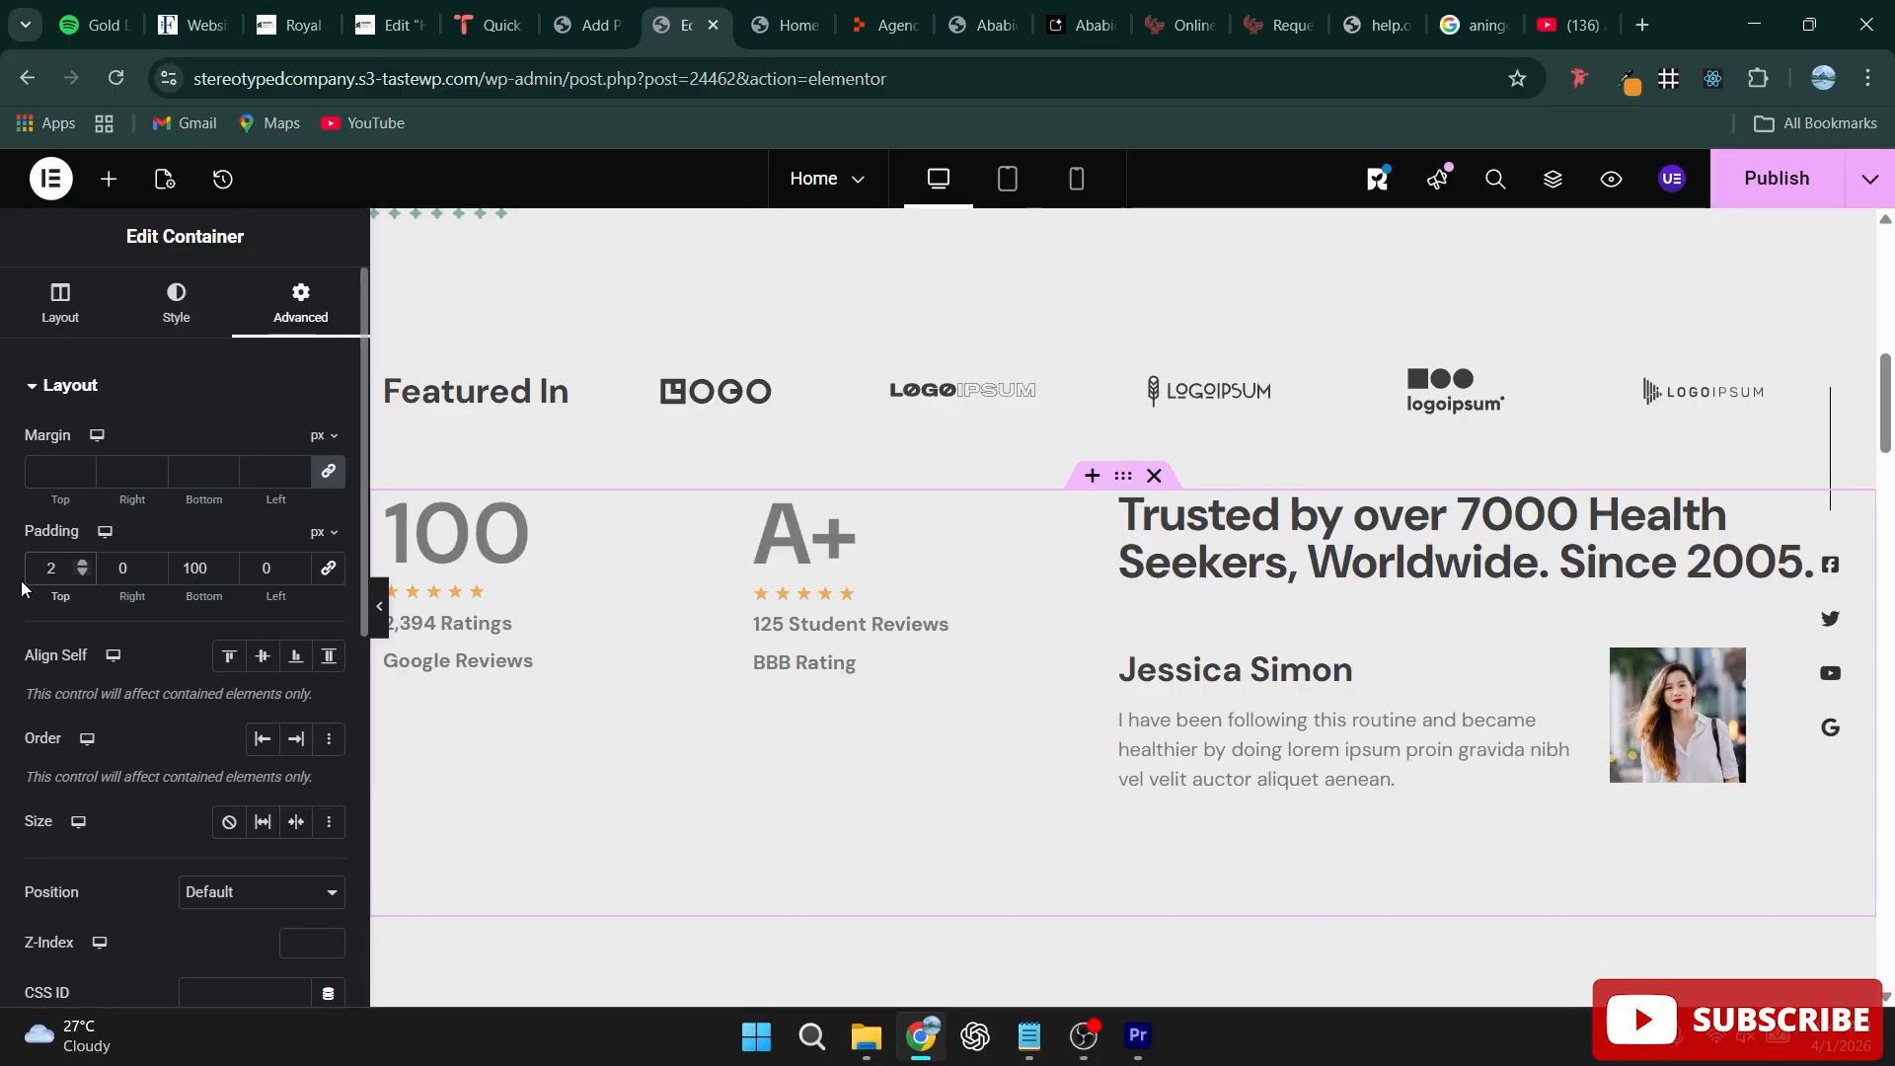
key("BackSpace")
type("0")
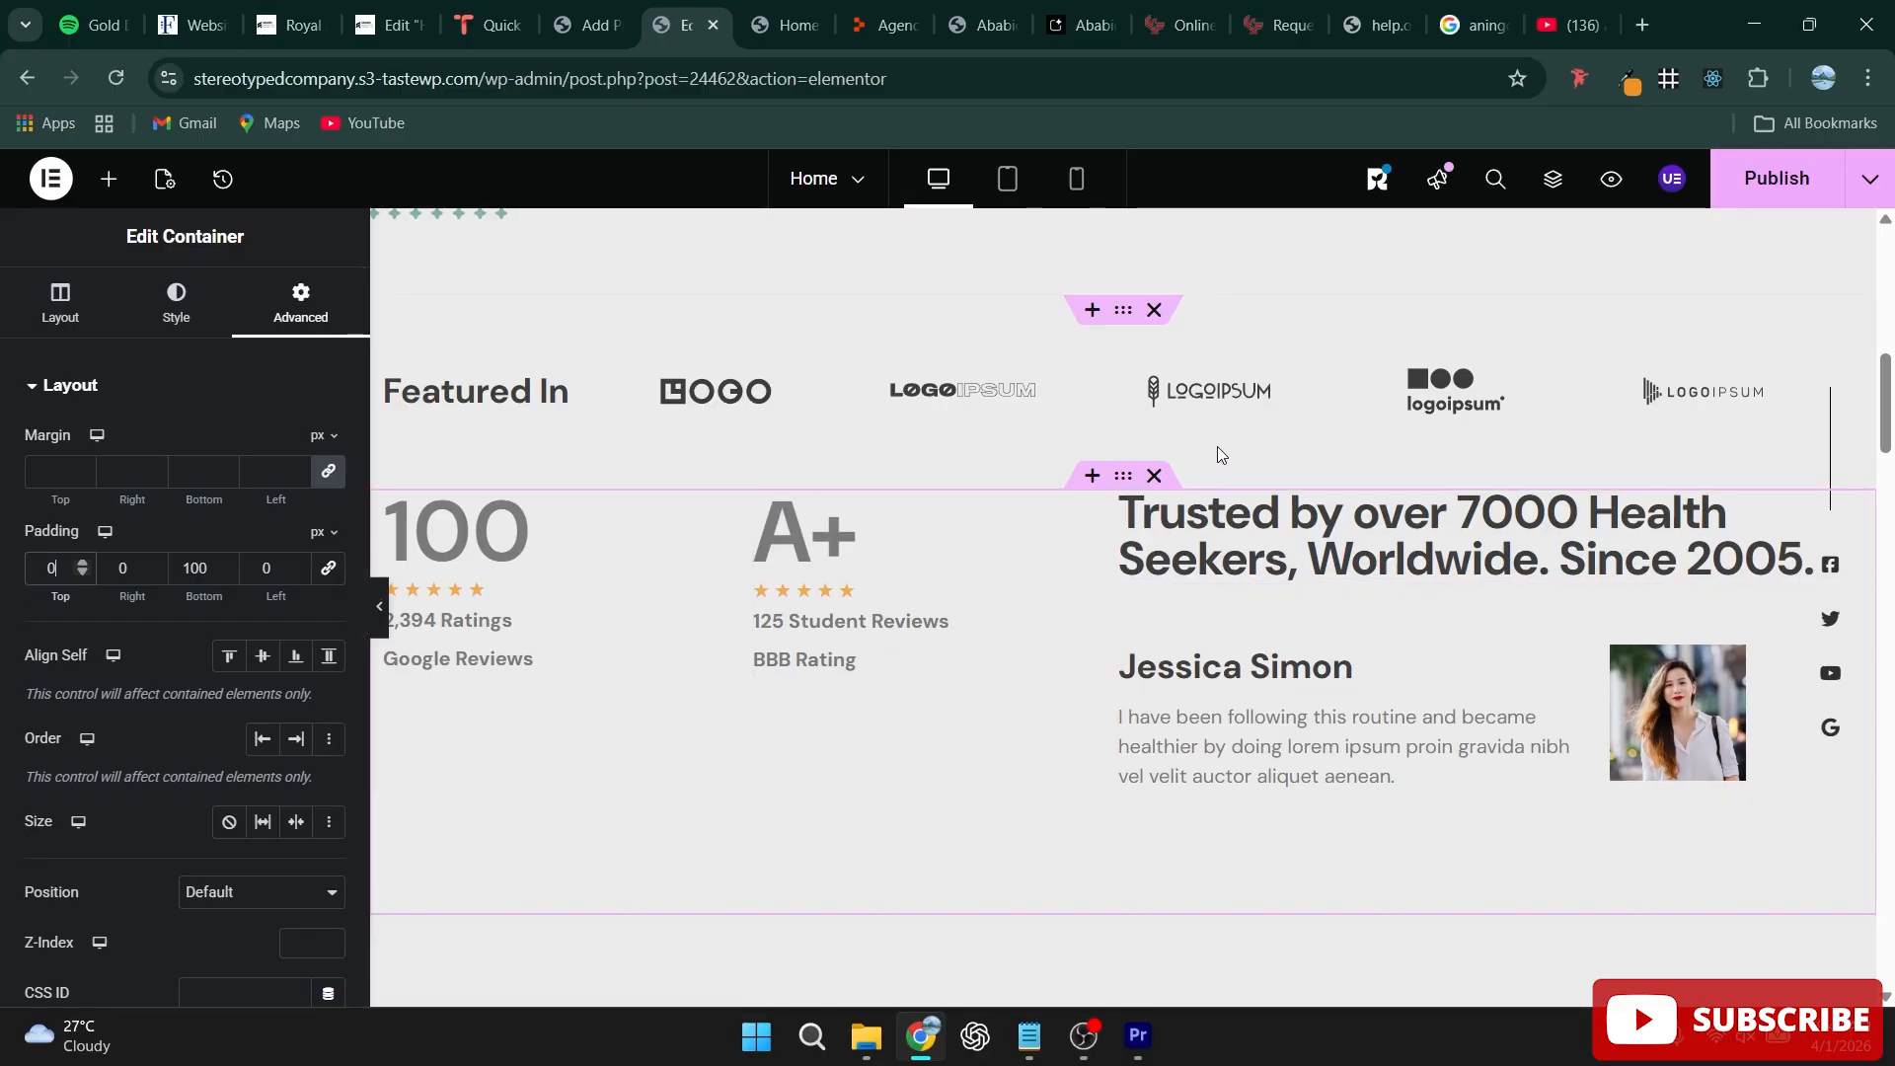
scroll(1217, 446, "up", 3)
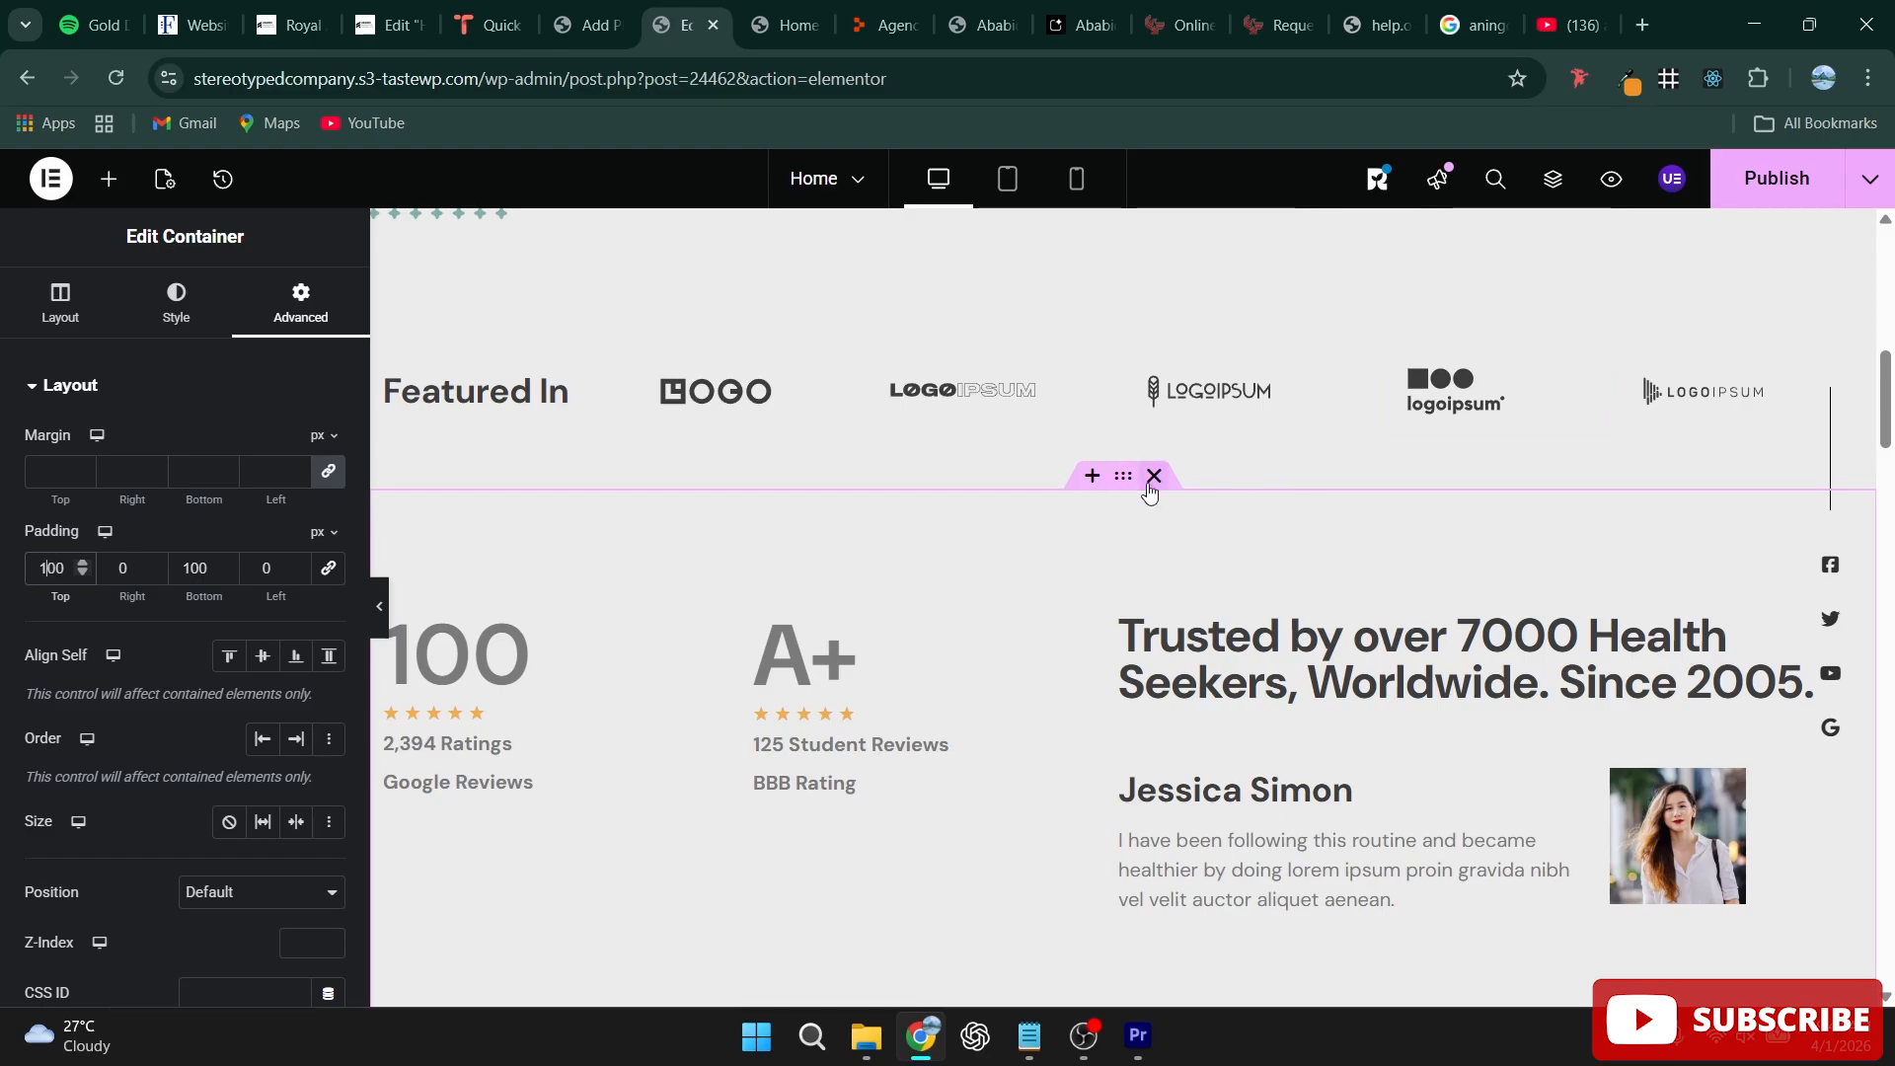
Step: Set the ratings and testimonial section's bottom padding to 1 px and check the spacing to the section below
scroll(1306, 452, "down", 3)
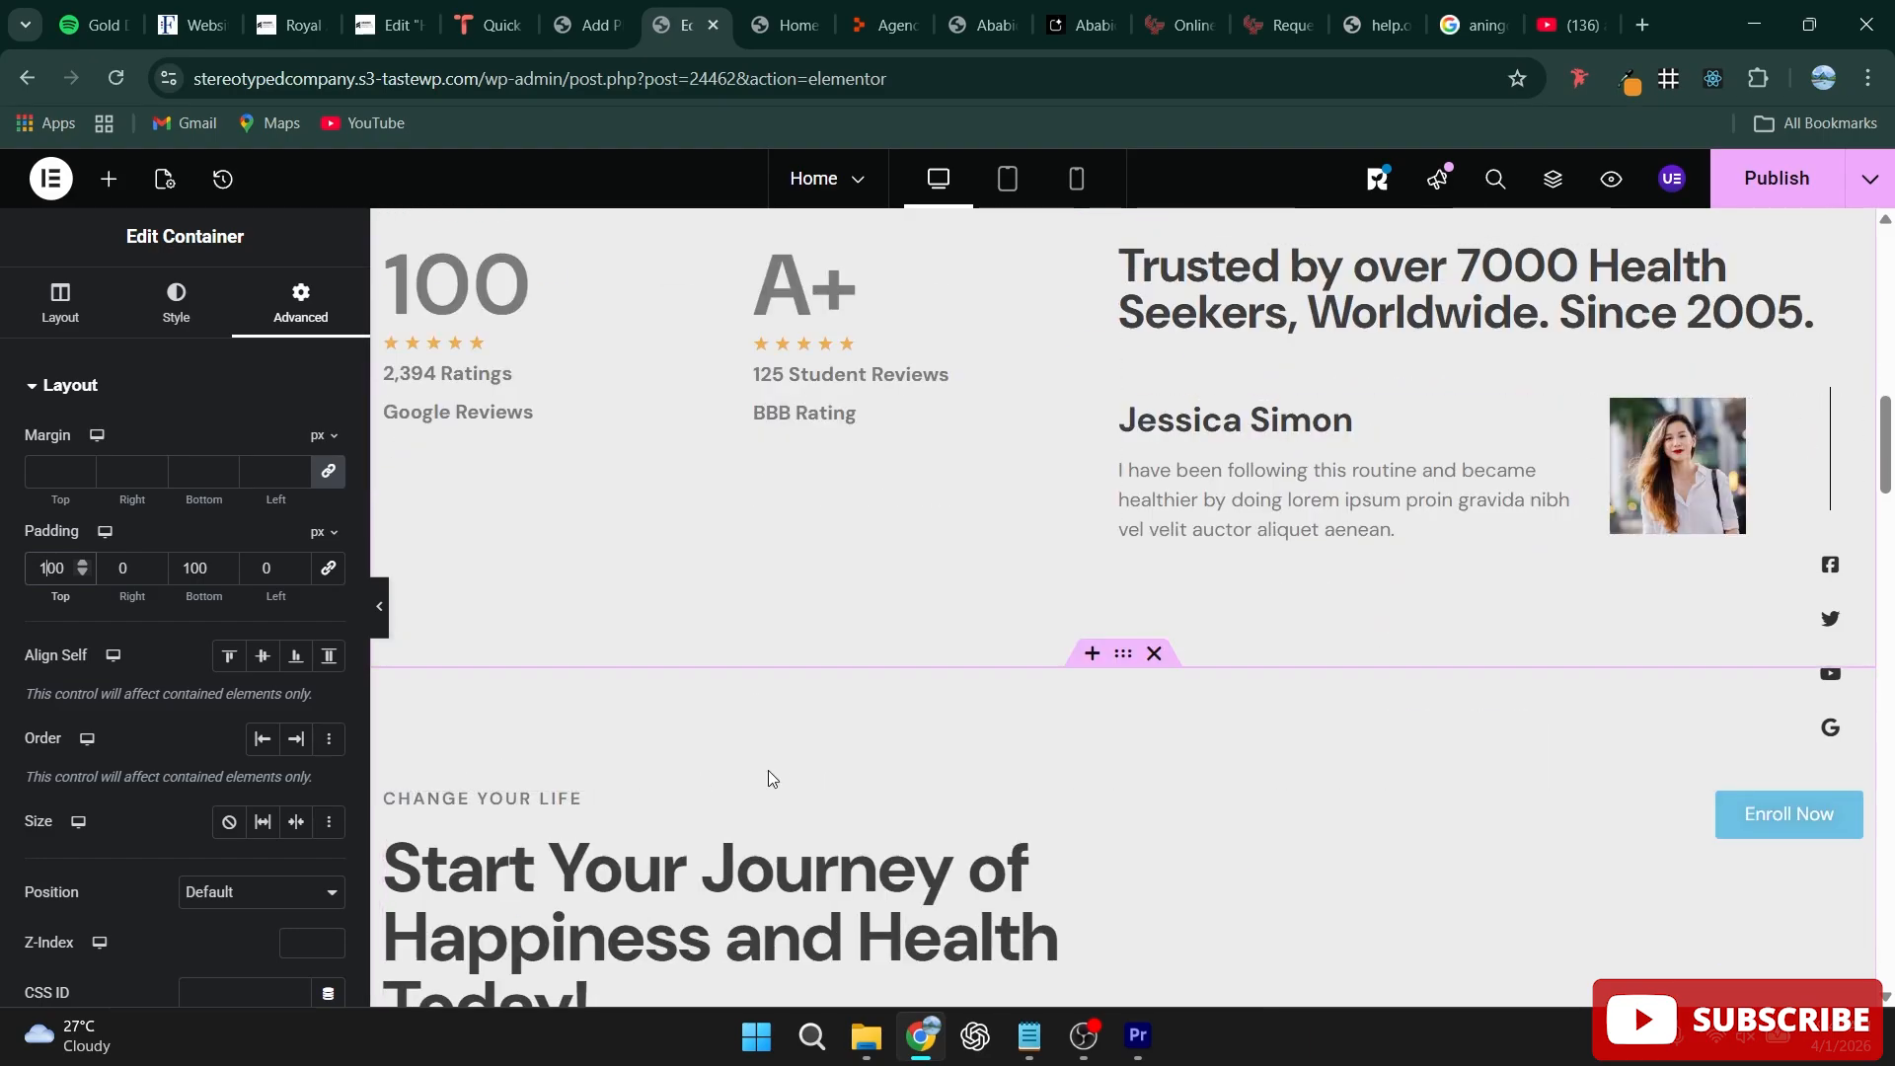
scroll(780, 839, "down", 3)
scroll(1235, 626, "down", 1)
scroll(1068, 403, "up", 2)
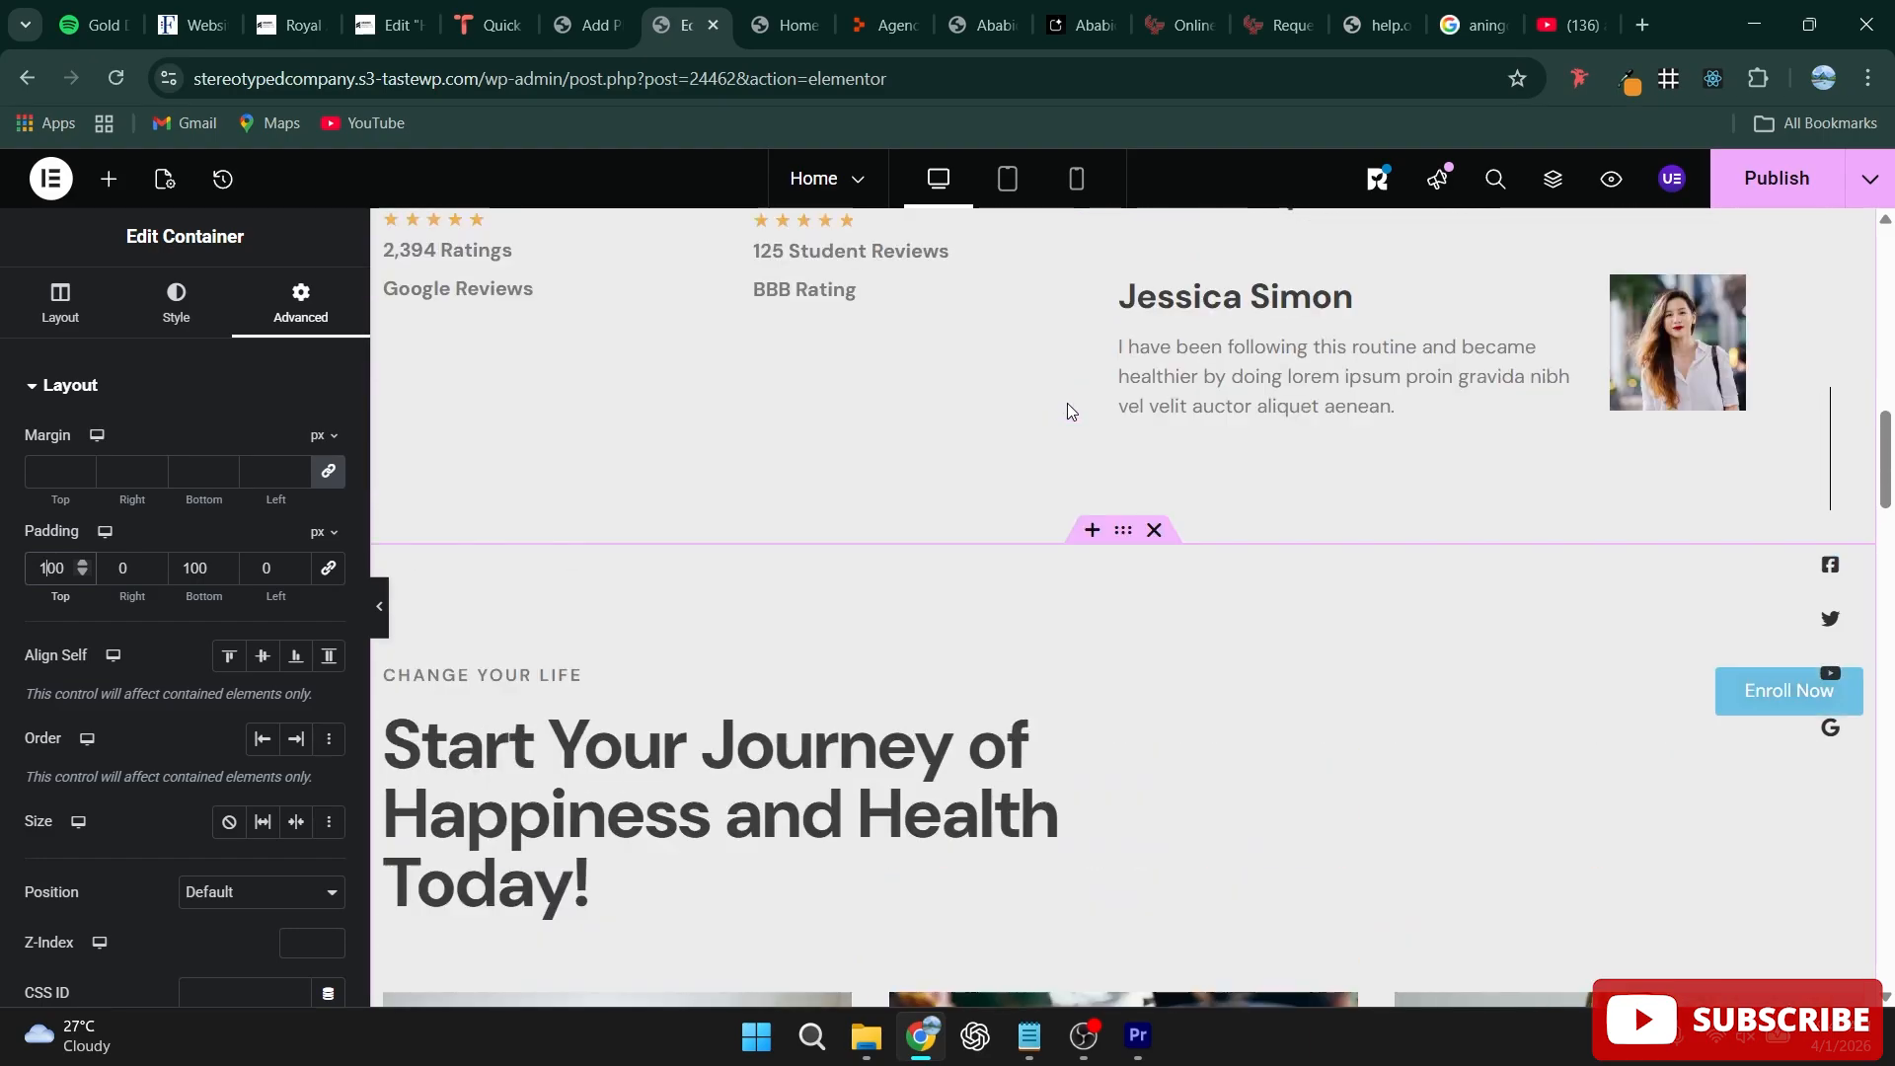
scroll(1118, 659, "up", 3)
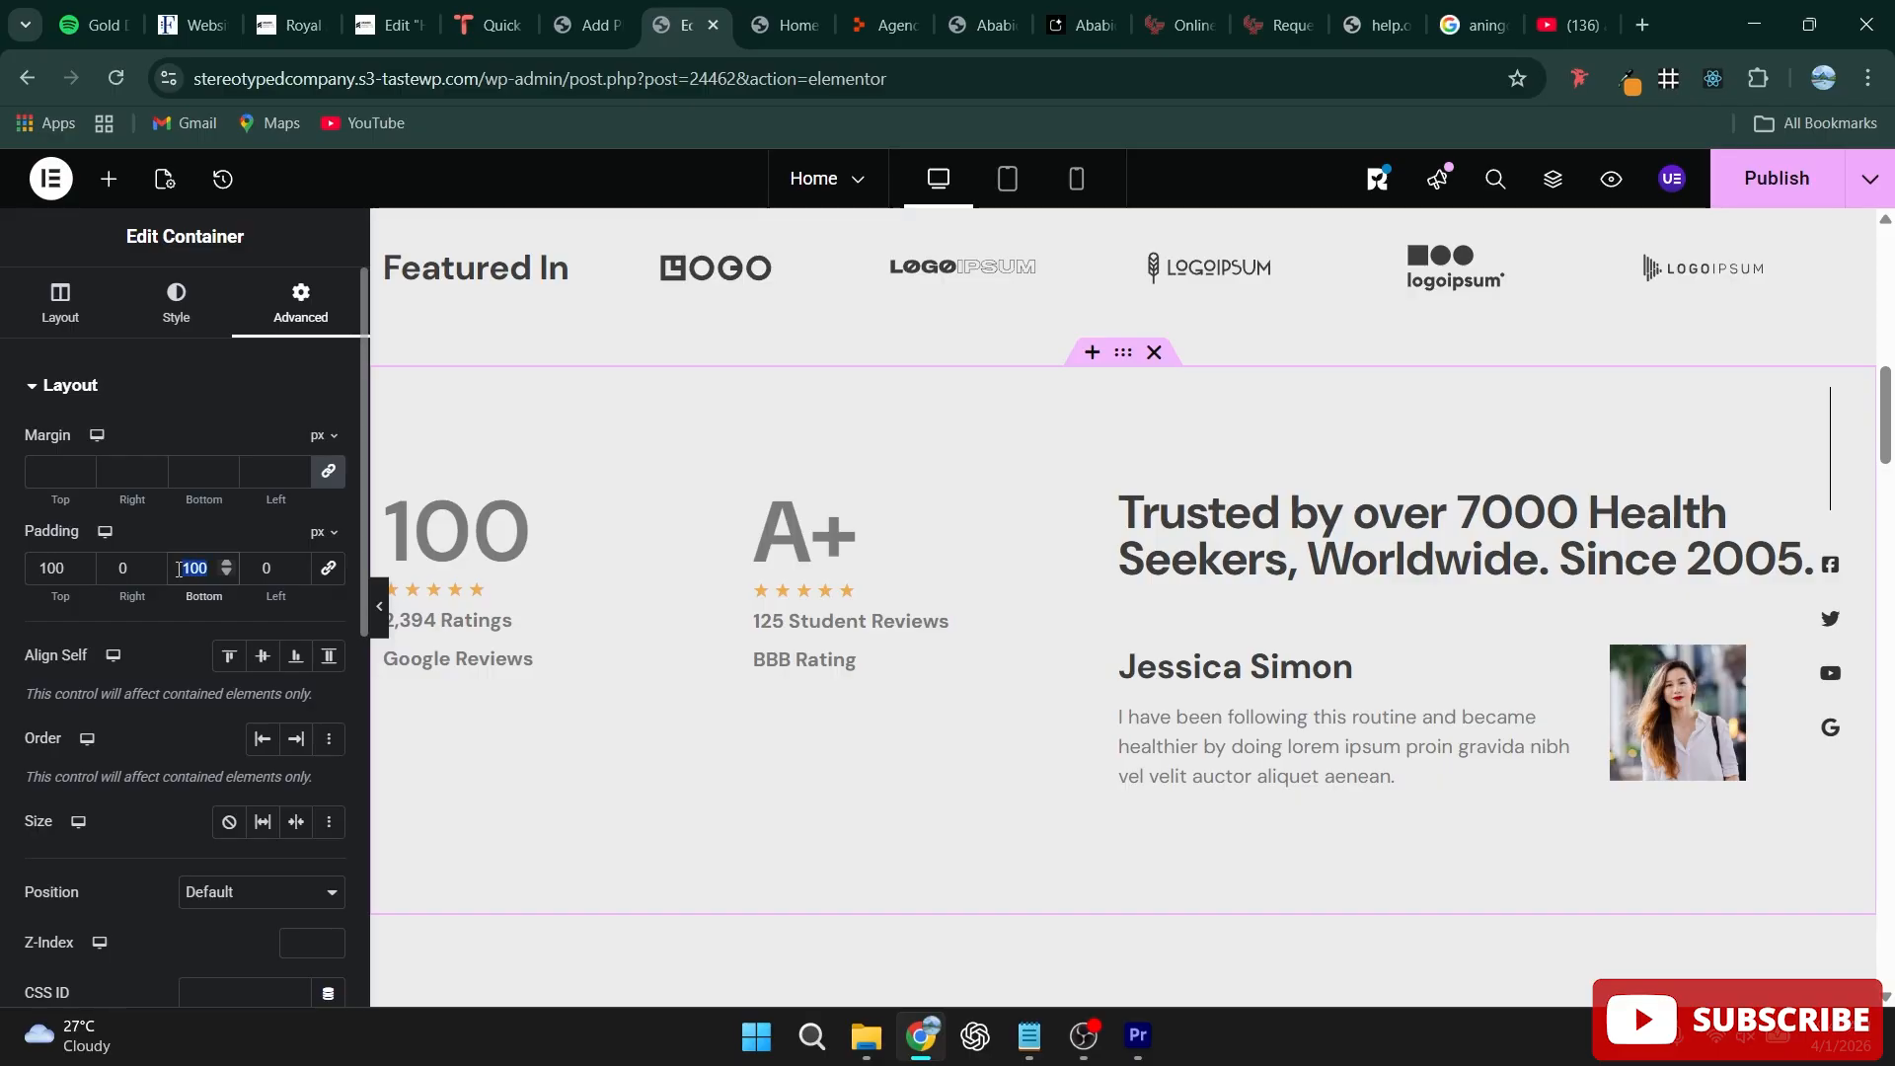
type("1")
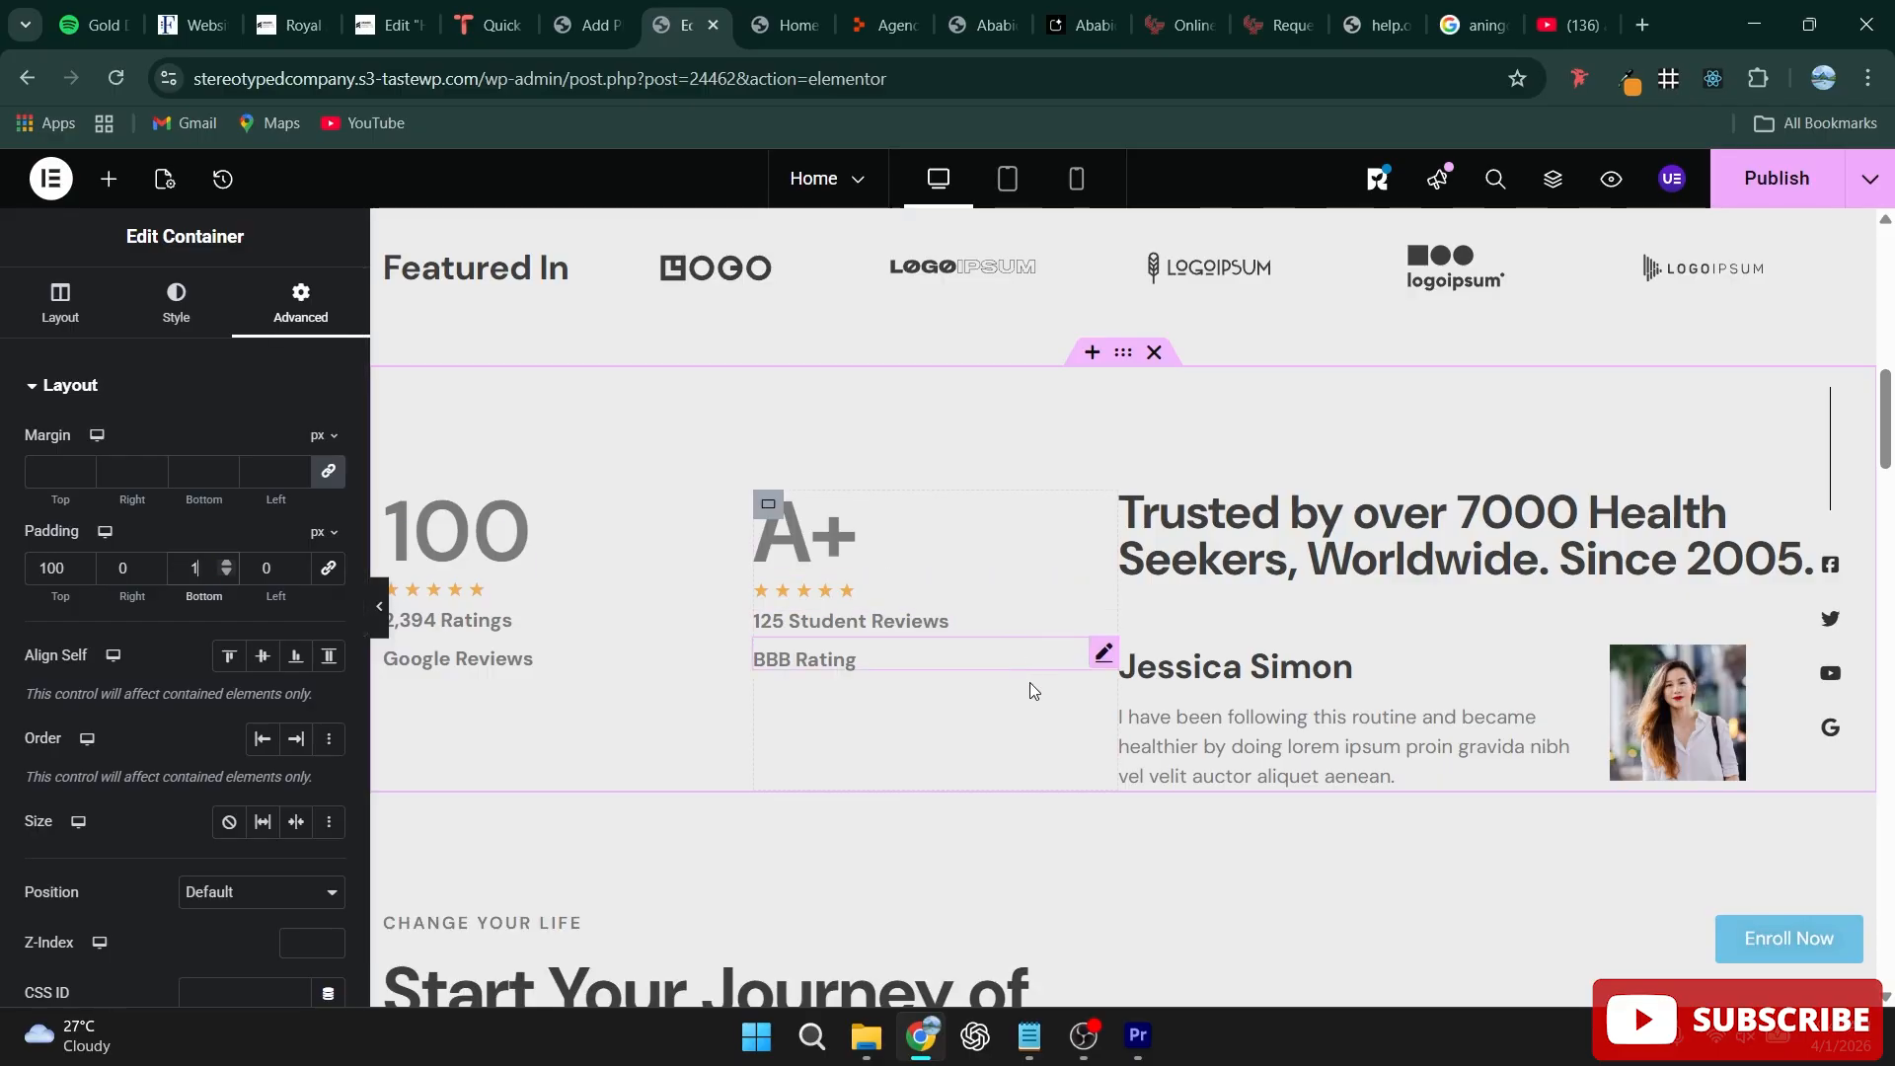
scroll(1029, 683, "down", 2)
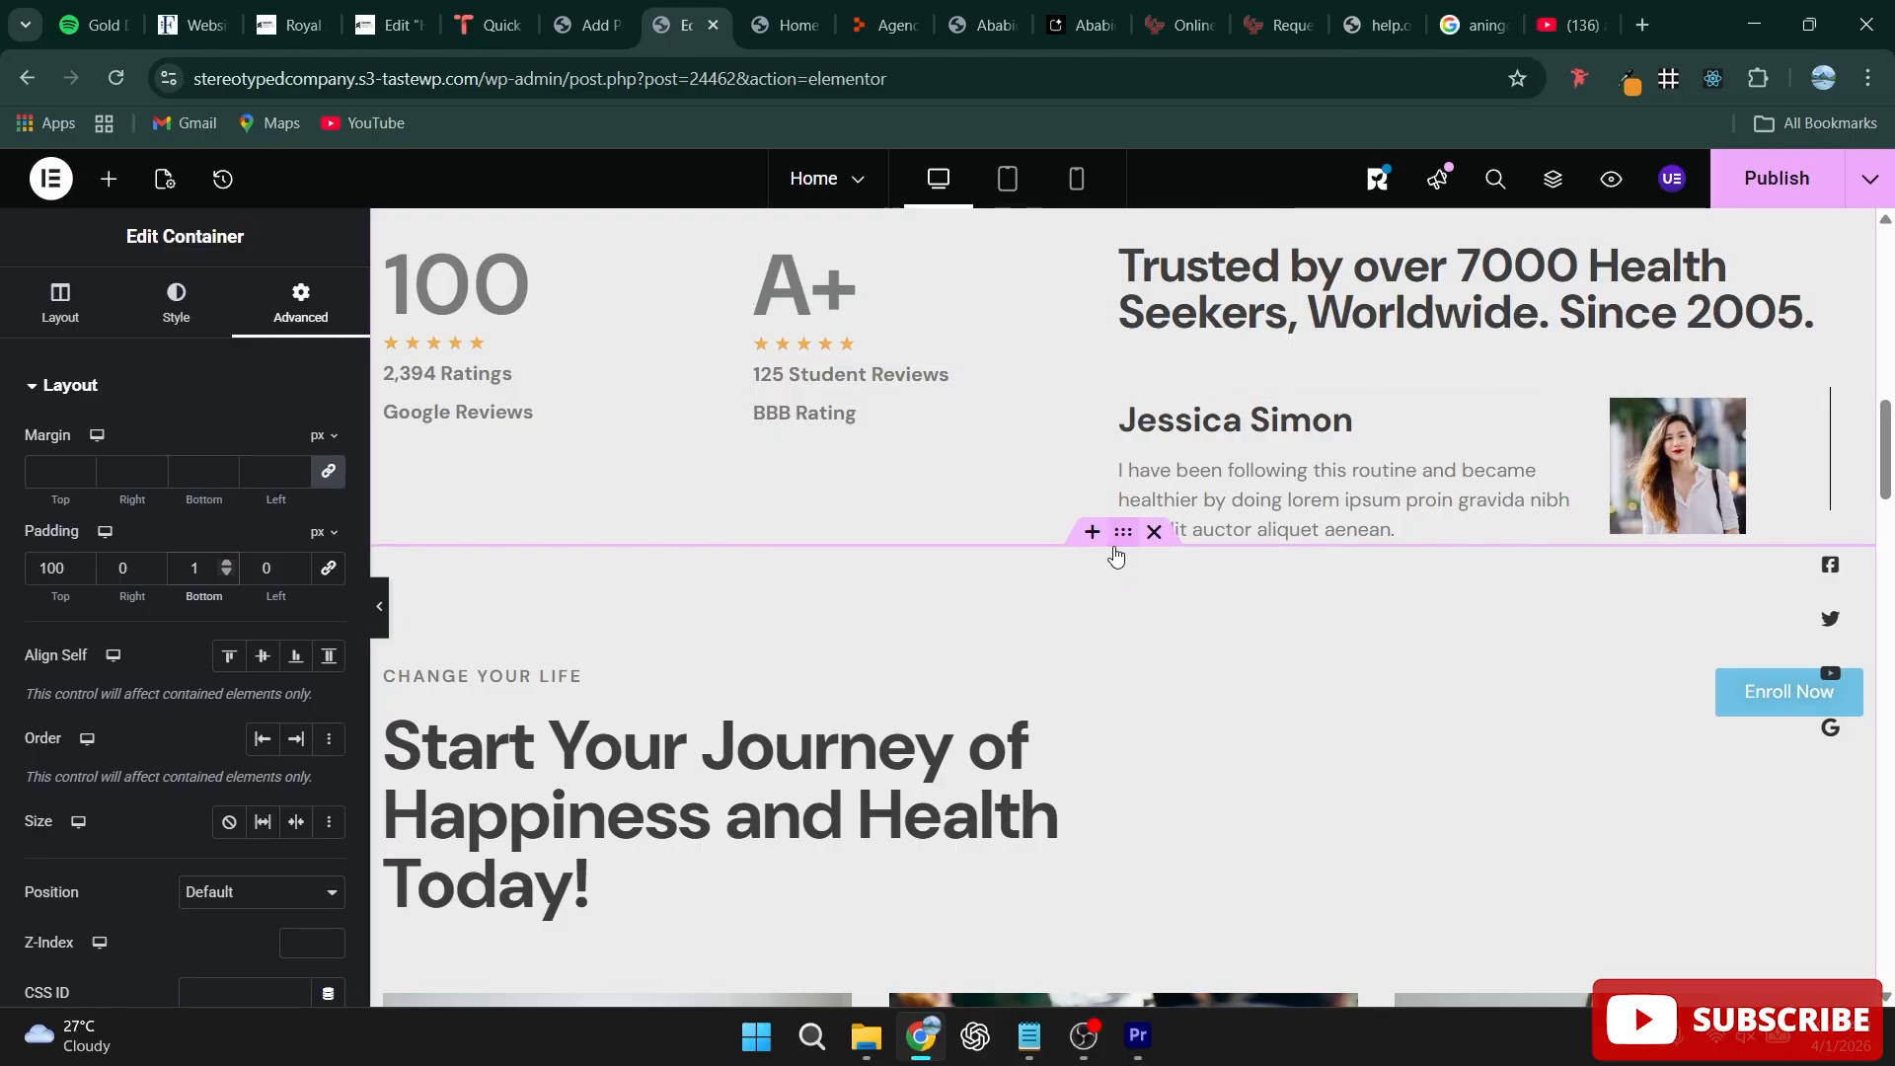
Step: Look at the padding settings of the "Start Your Journey of Happiness and Health Today!" section
left_click(1115, 549)
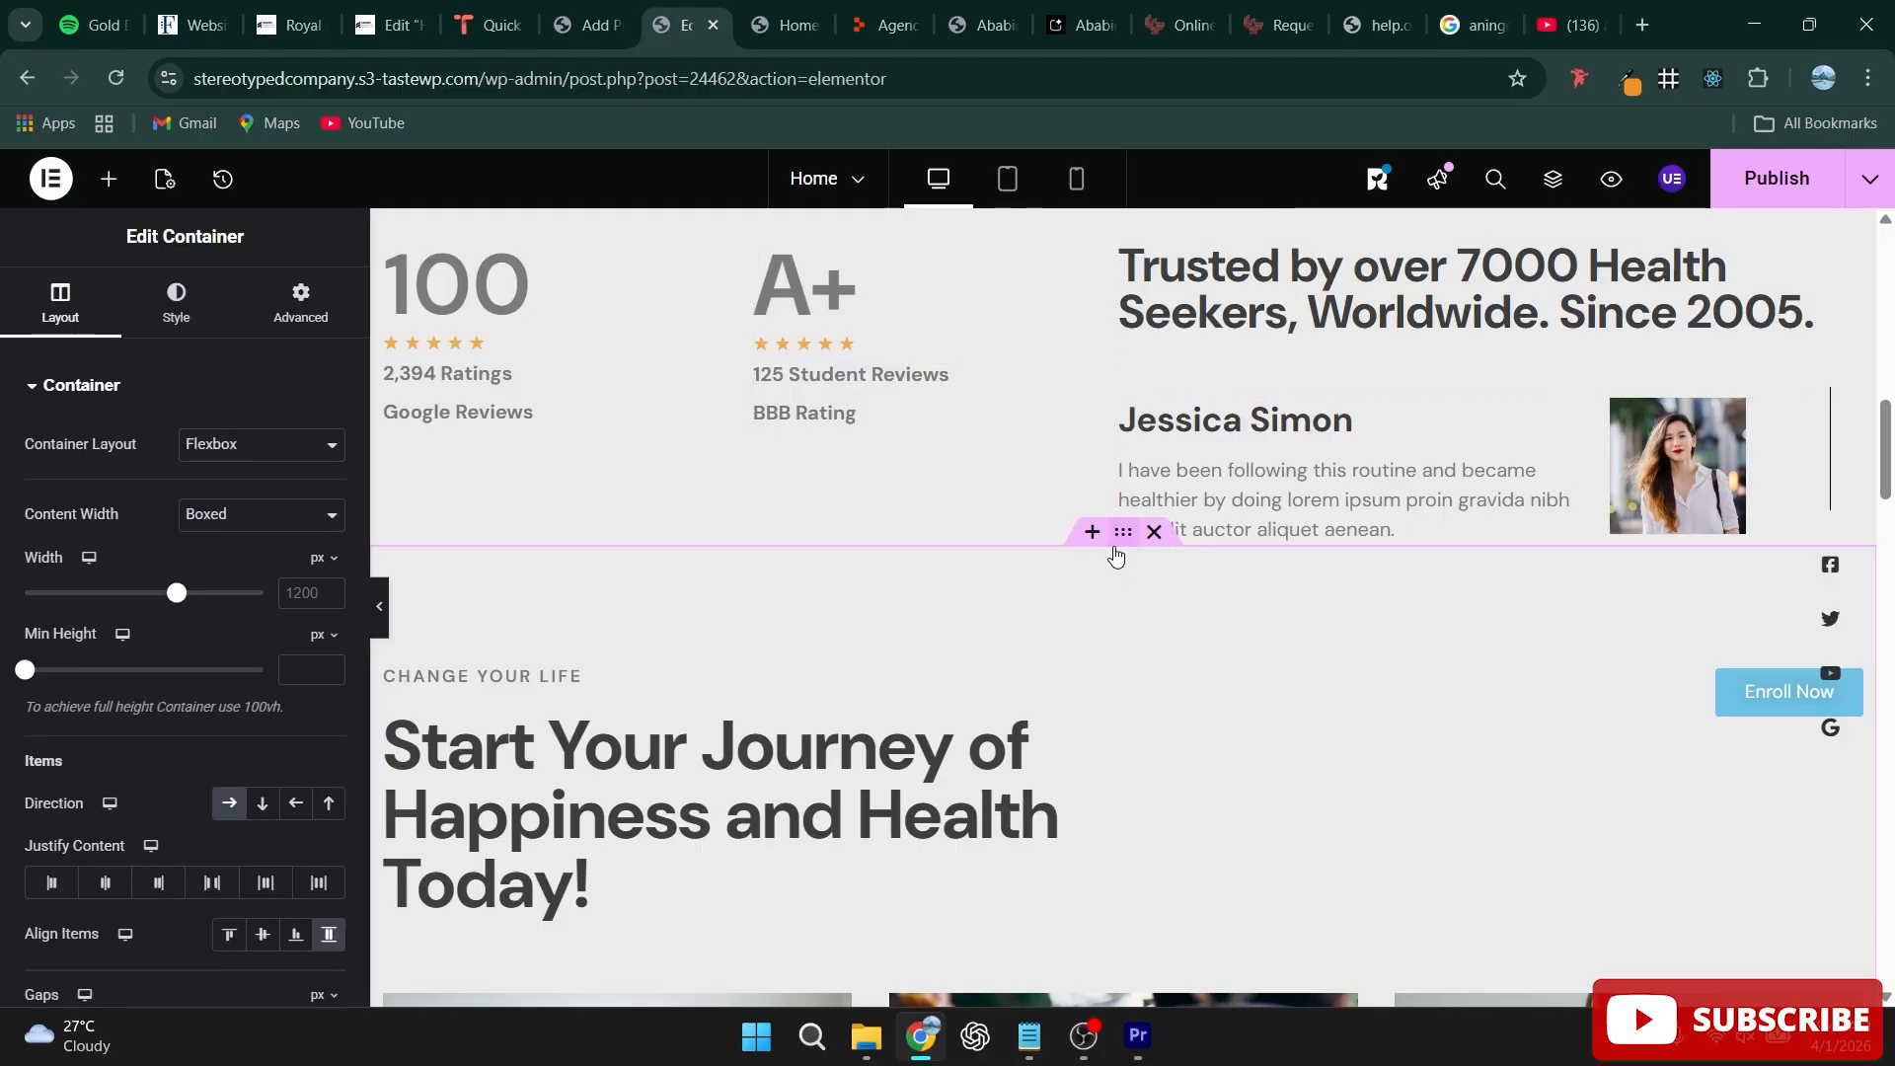
left_click(301, 318)
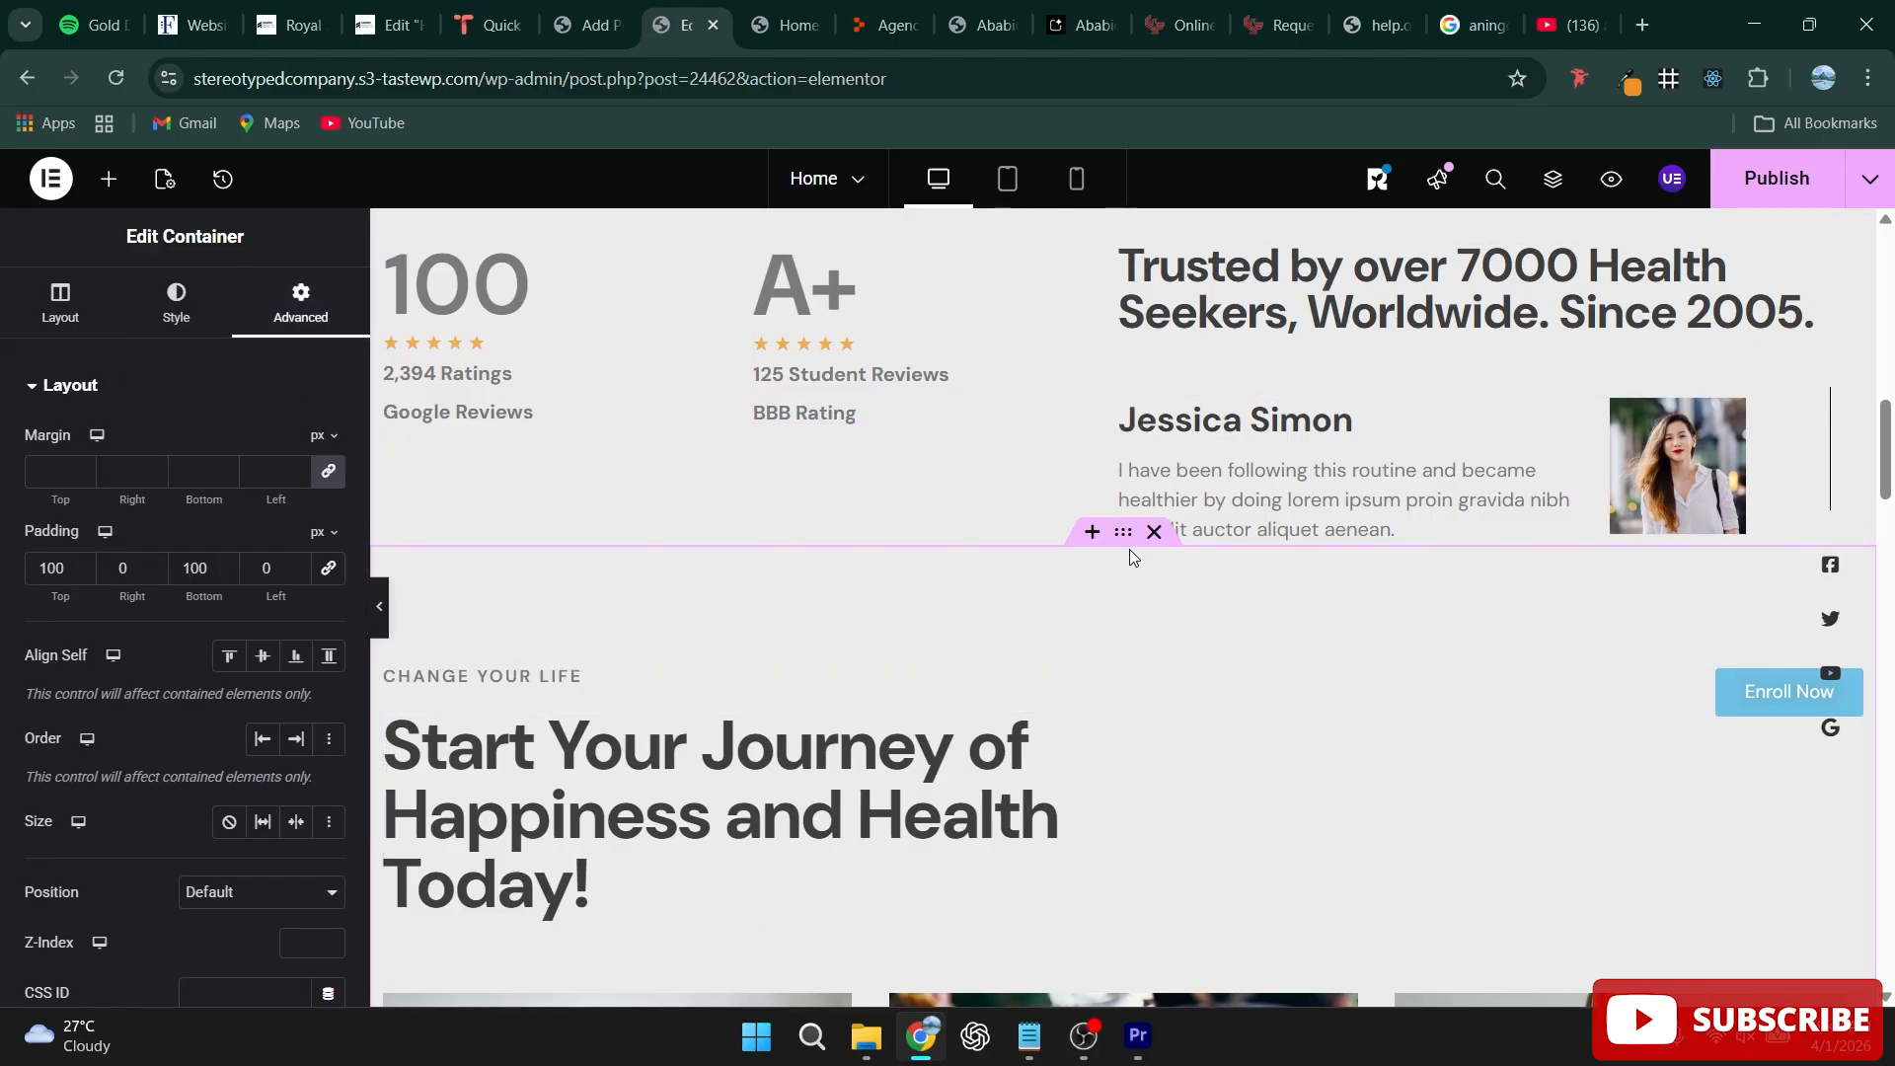
scroll(1140, 440, "up", 4)
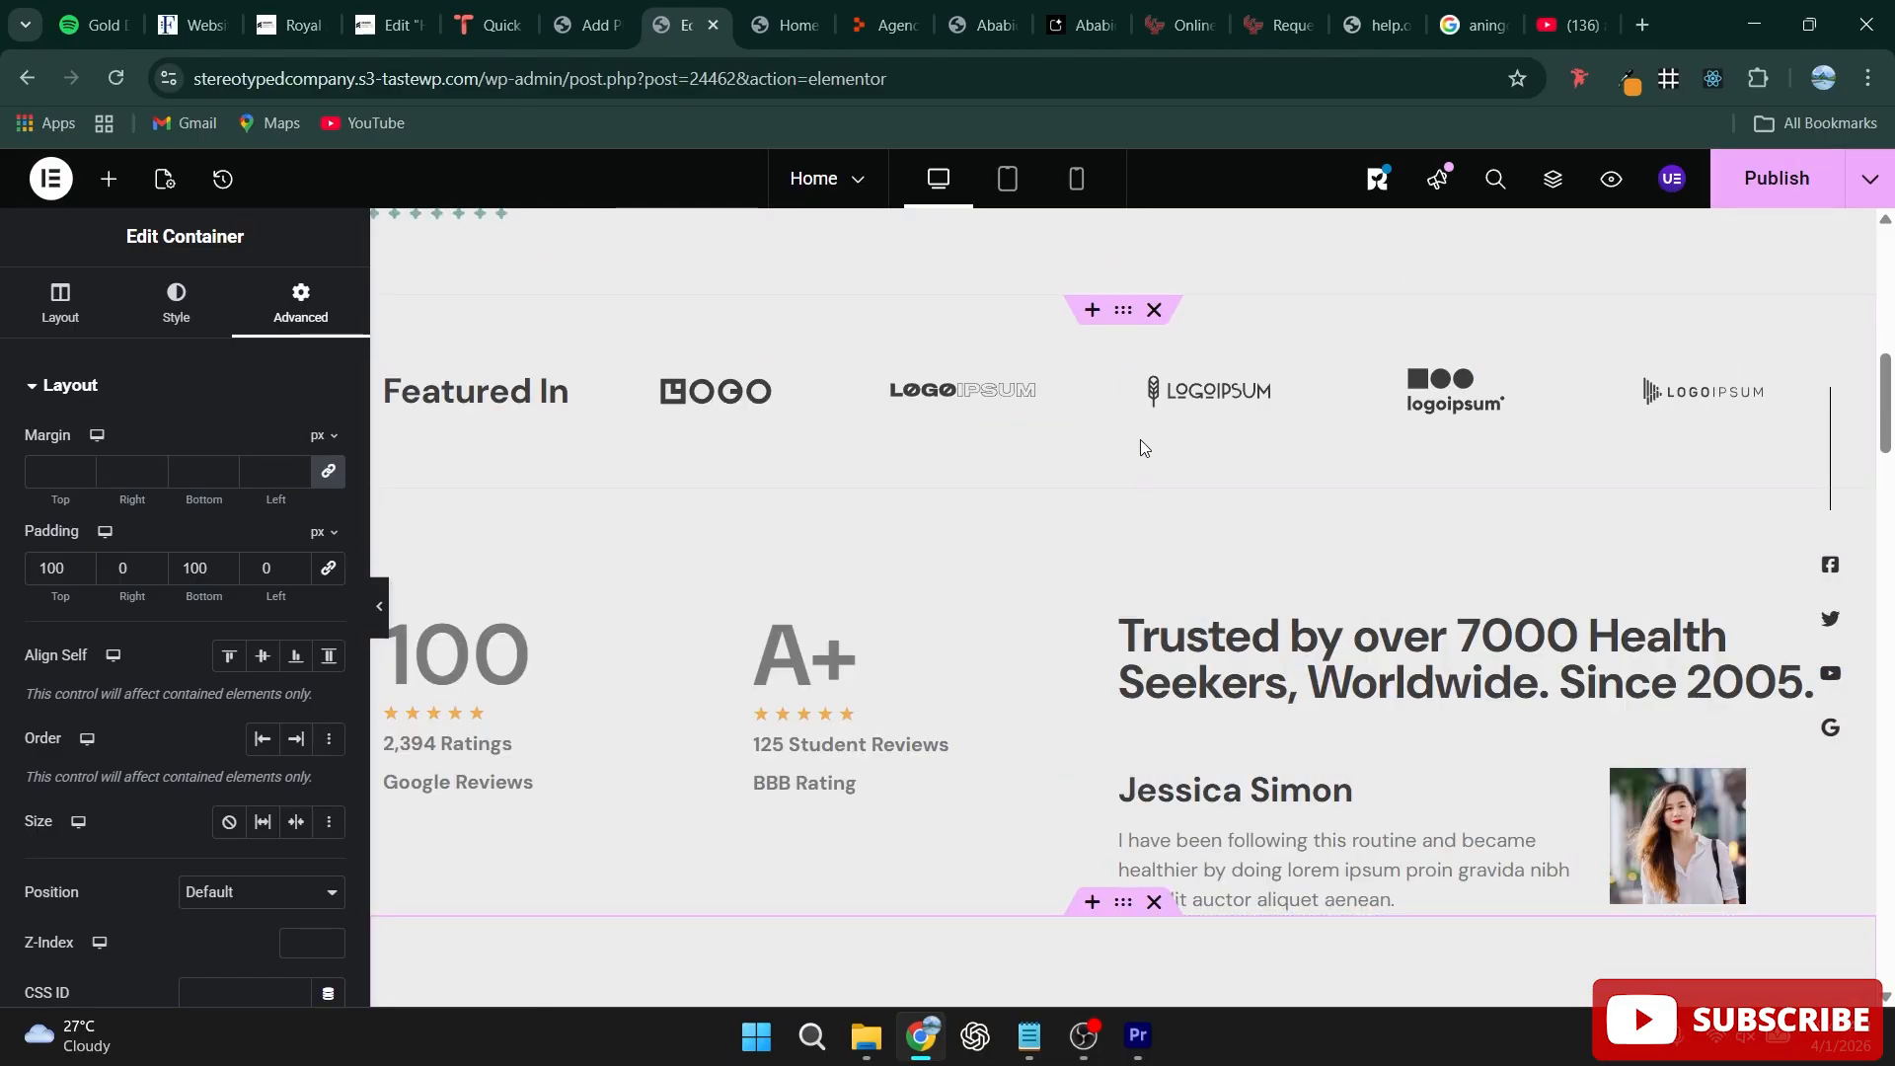
Step: Restore the ratings and testimonial section's bottom padding to 100 px and check the spacing around it
left_click(204, 568)
type("100")
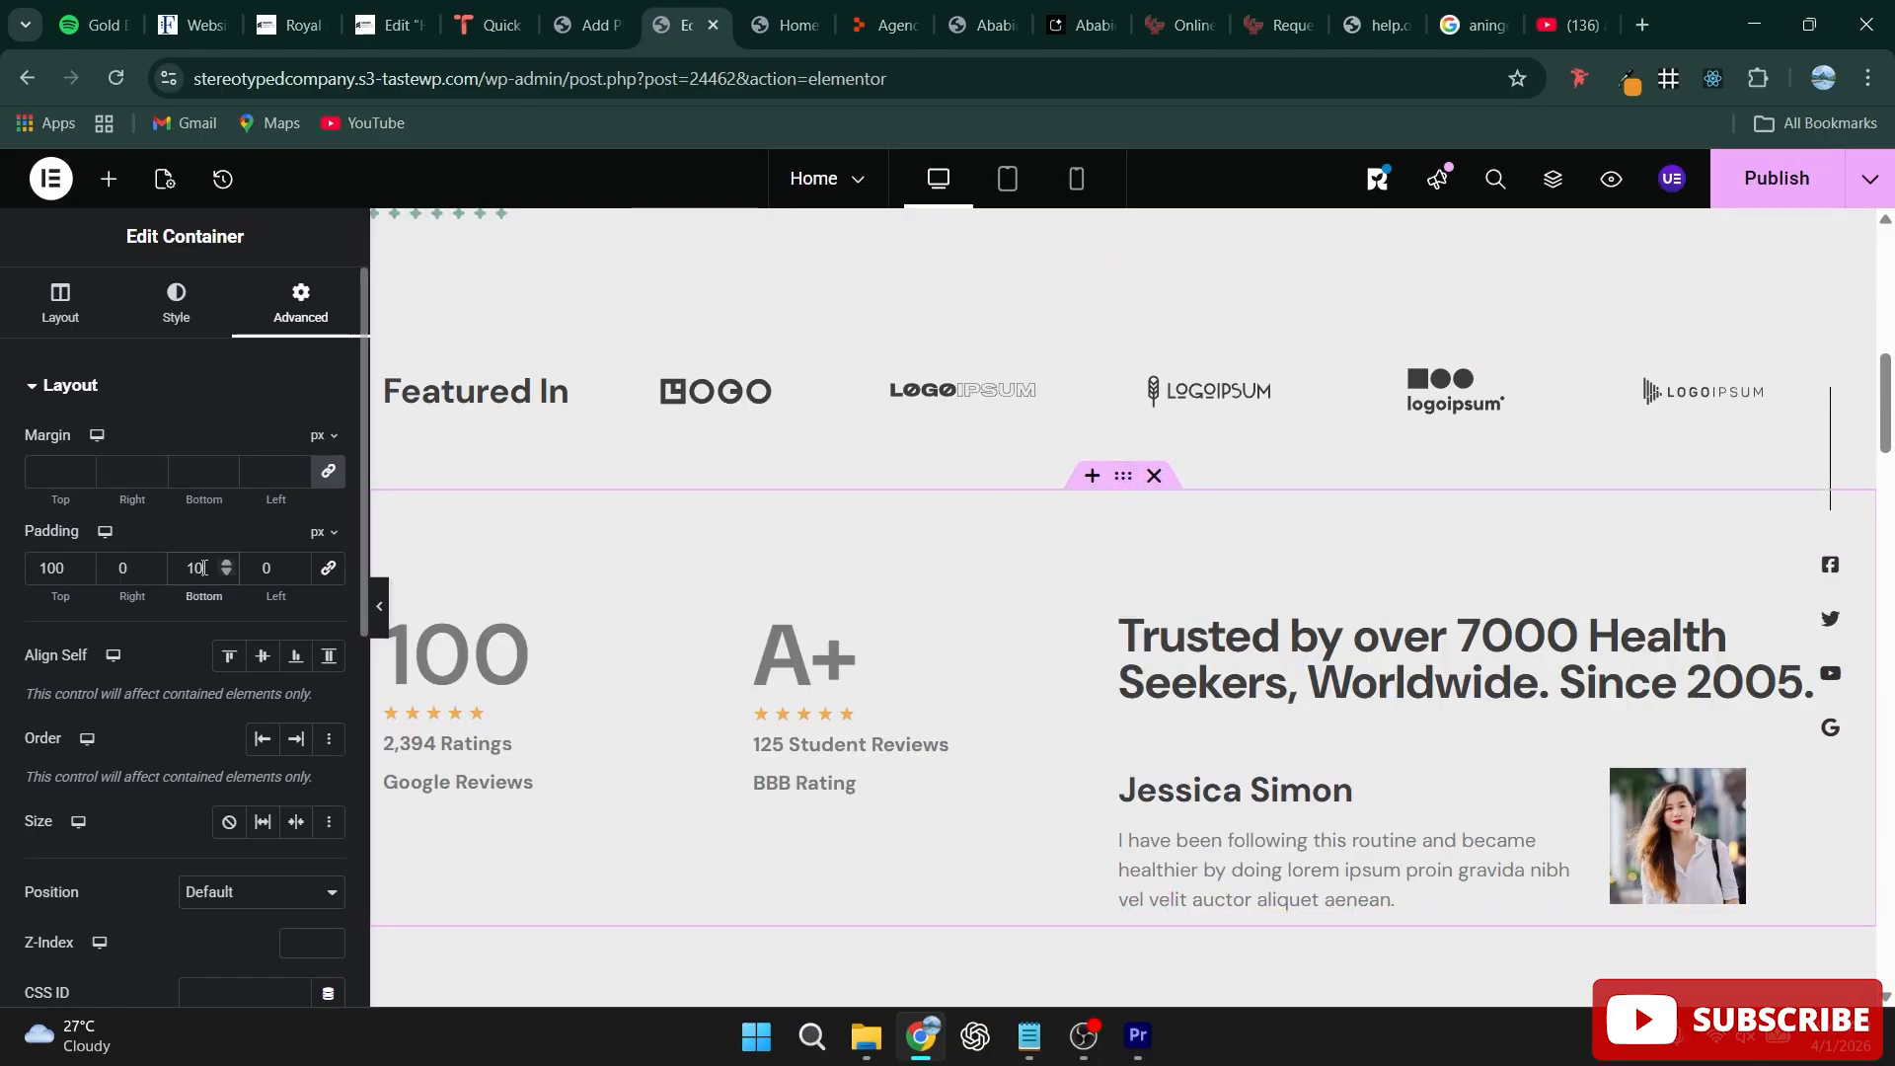
scroll(1147, 584, "down", 5)
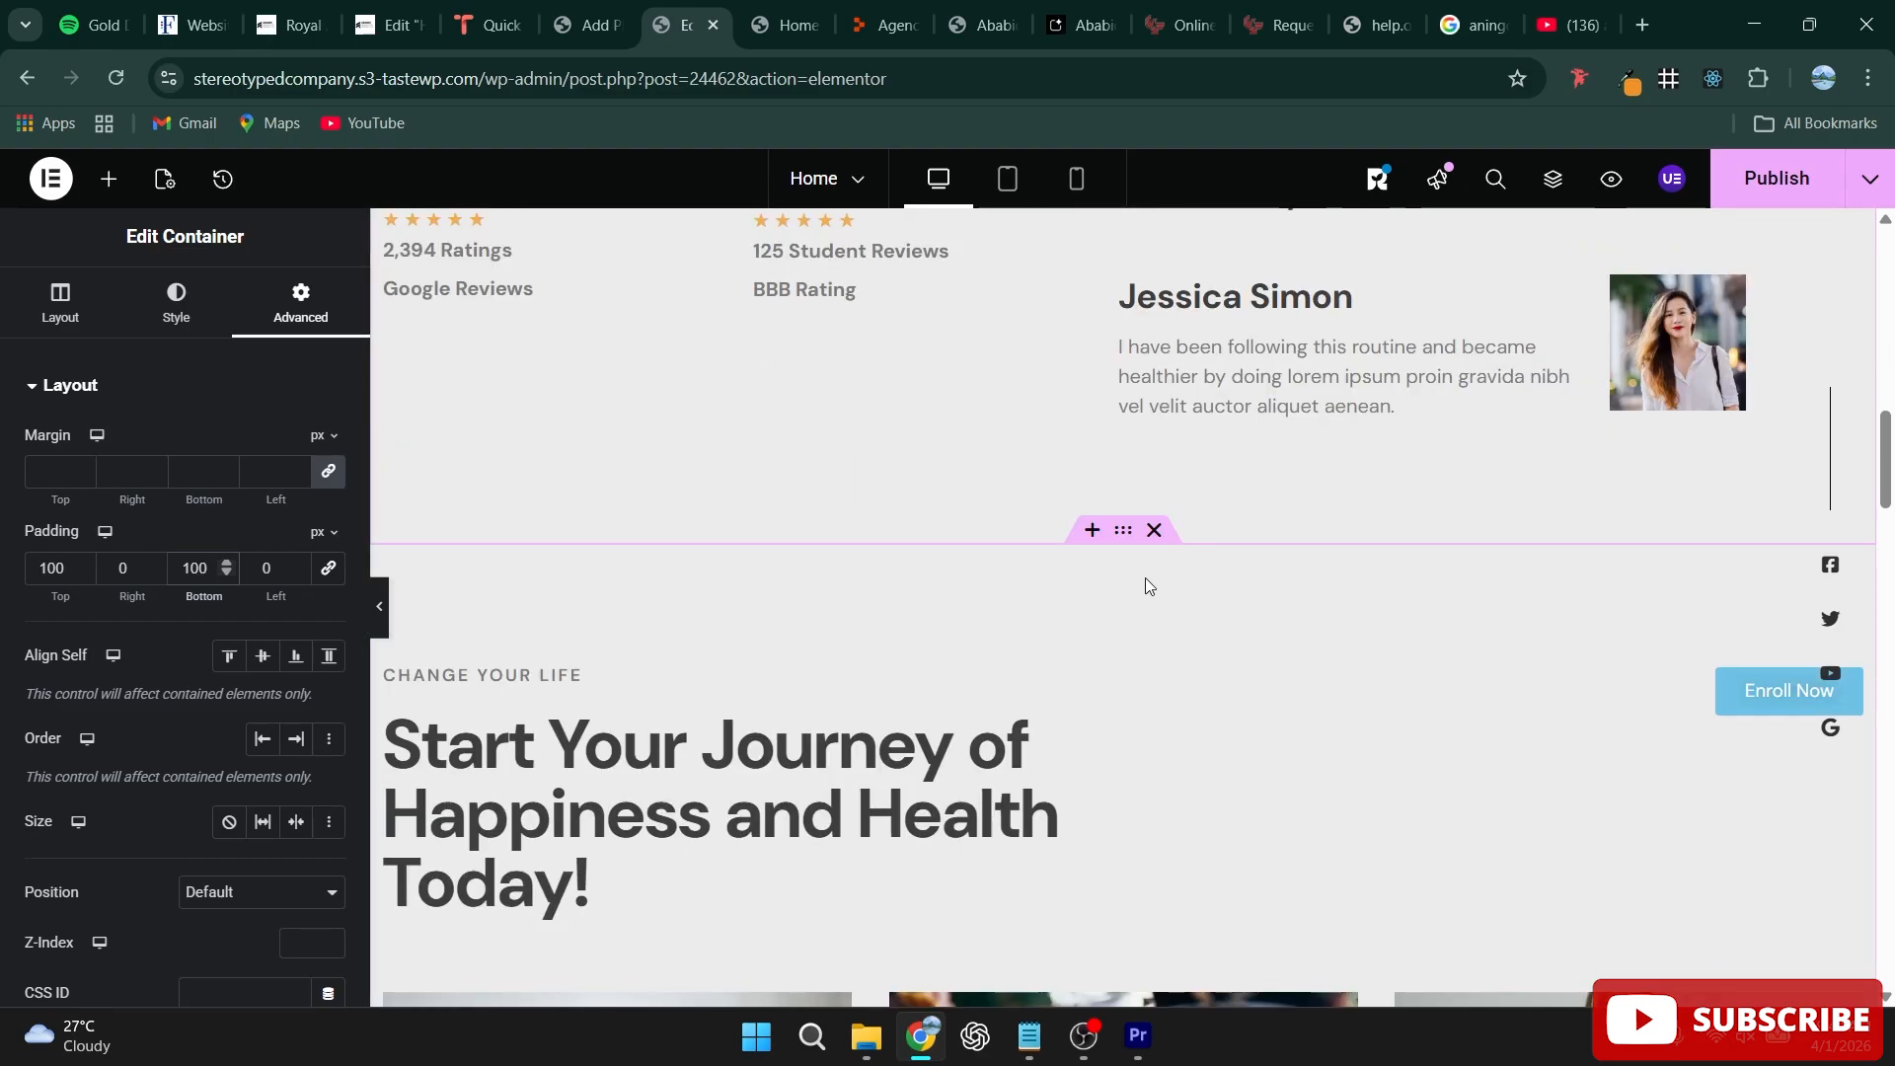
scroll(1128, 584, "up", 1)
scroll(1153, 573, "up", 4)
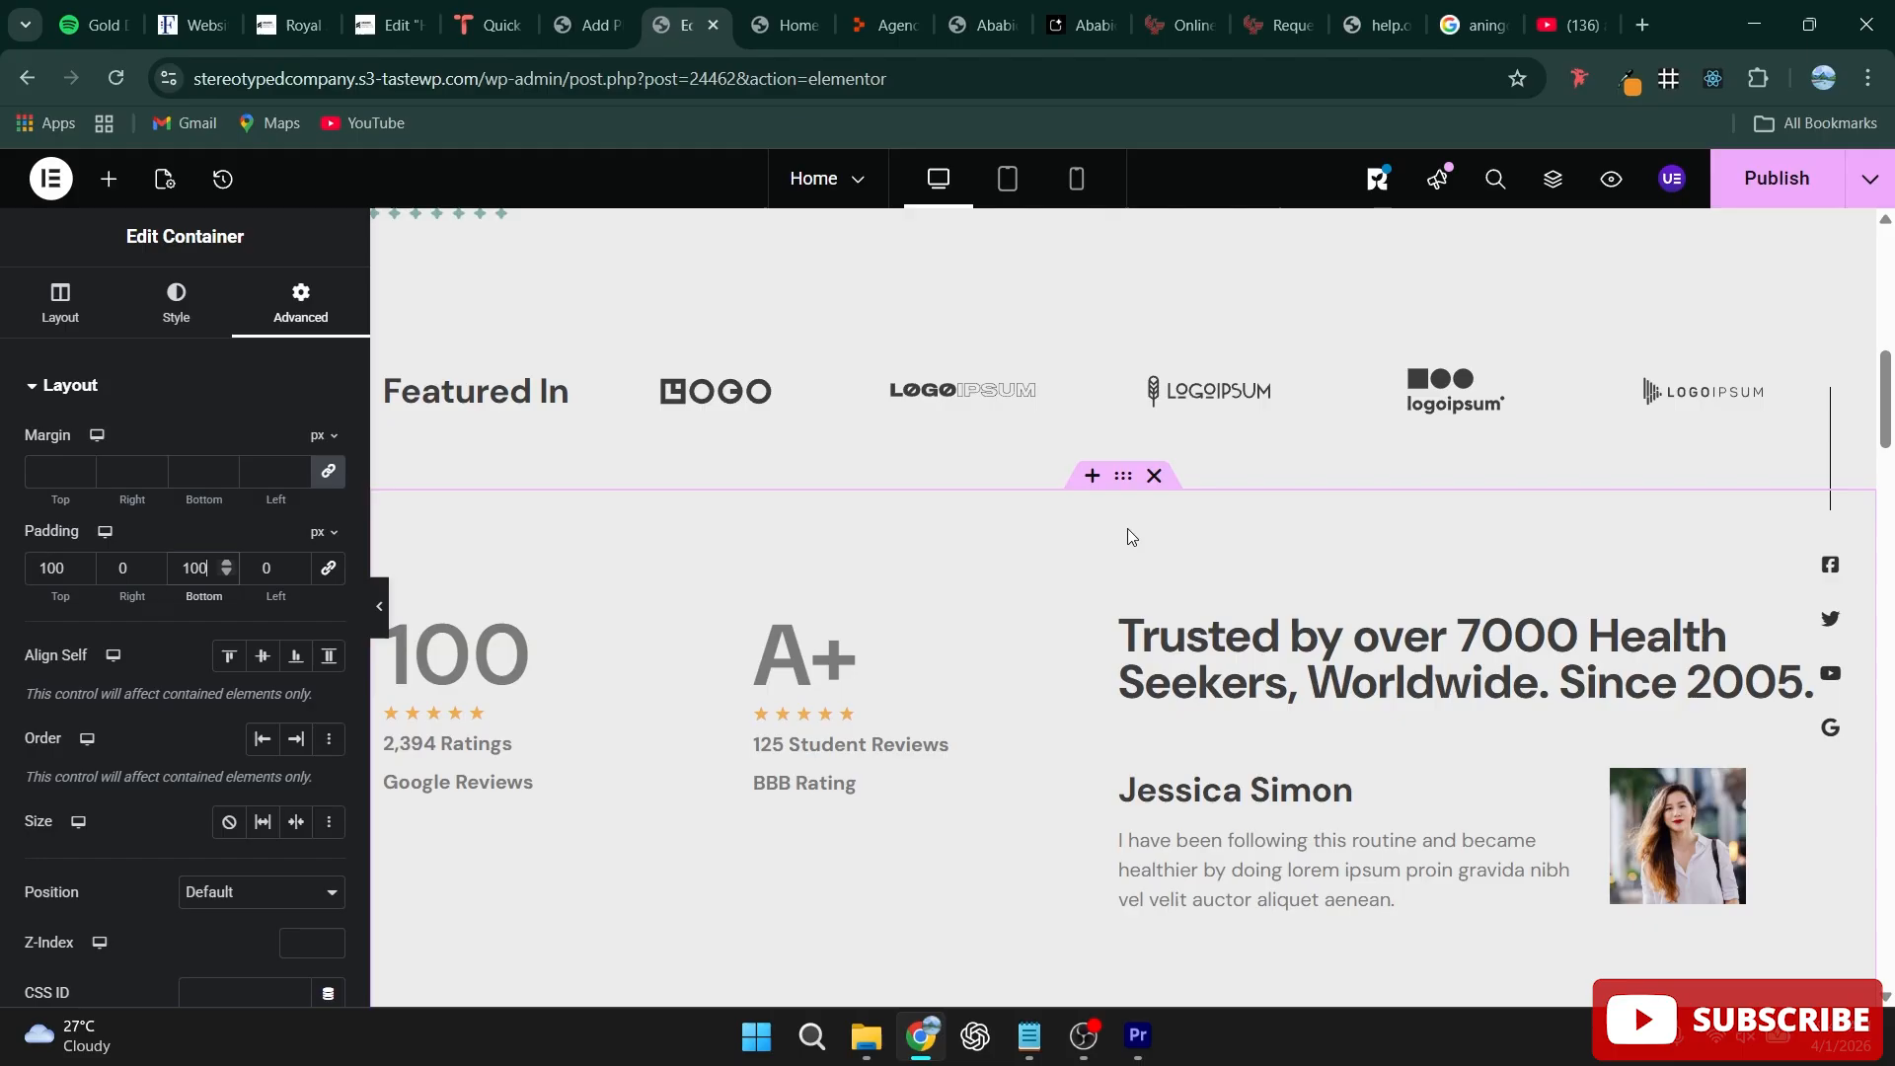
Step: Add a classic background overlay to the ratings and testimonial section using the blue global color
left_click(169, 314)
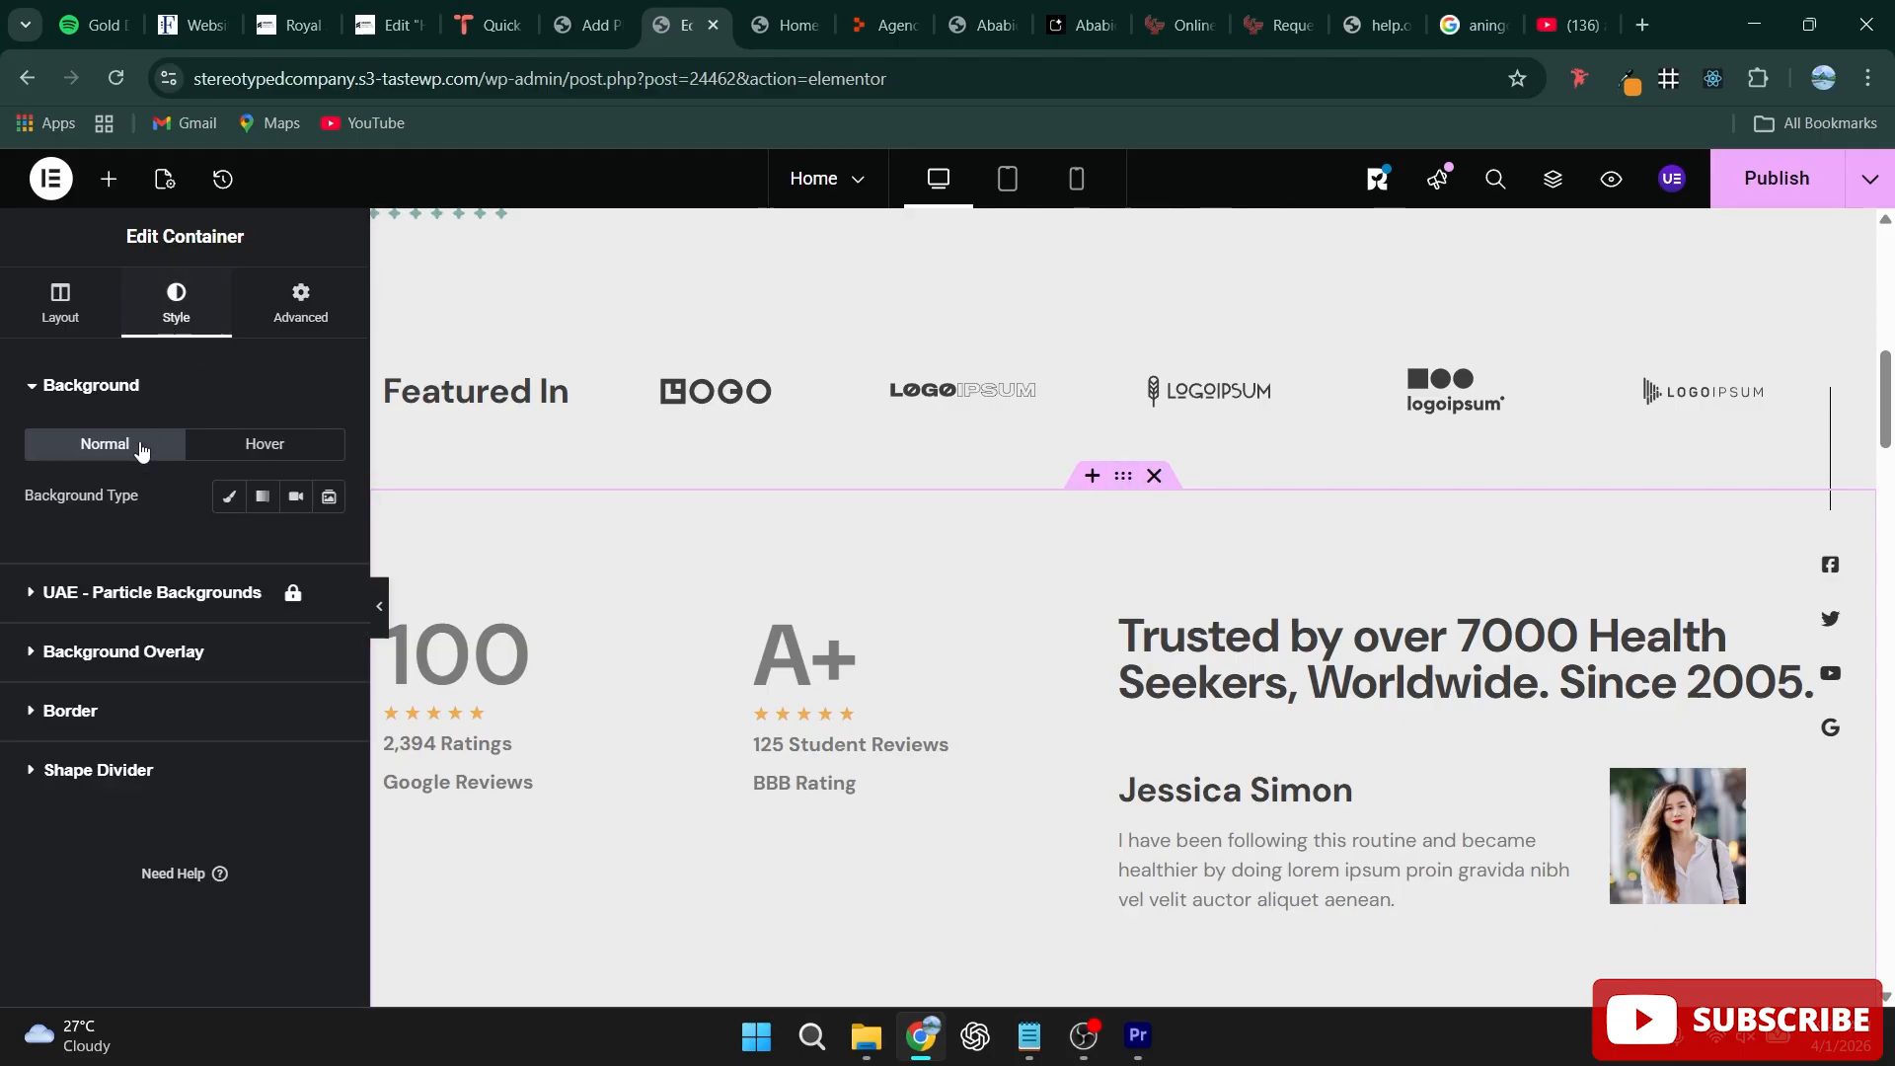
left_click(94, 655)
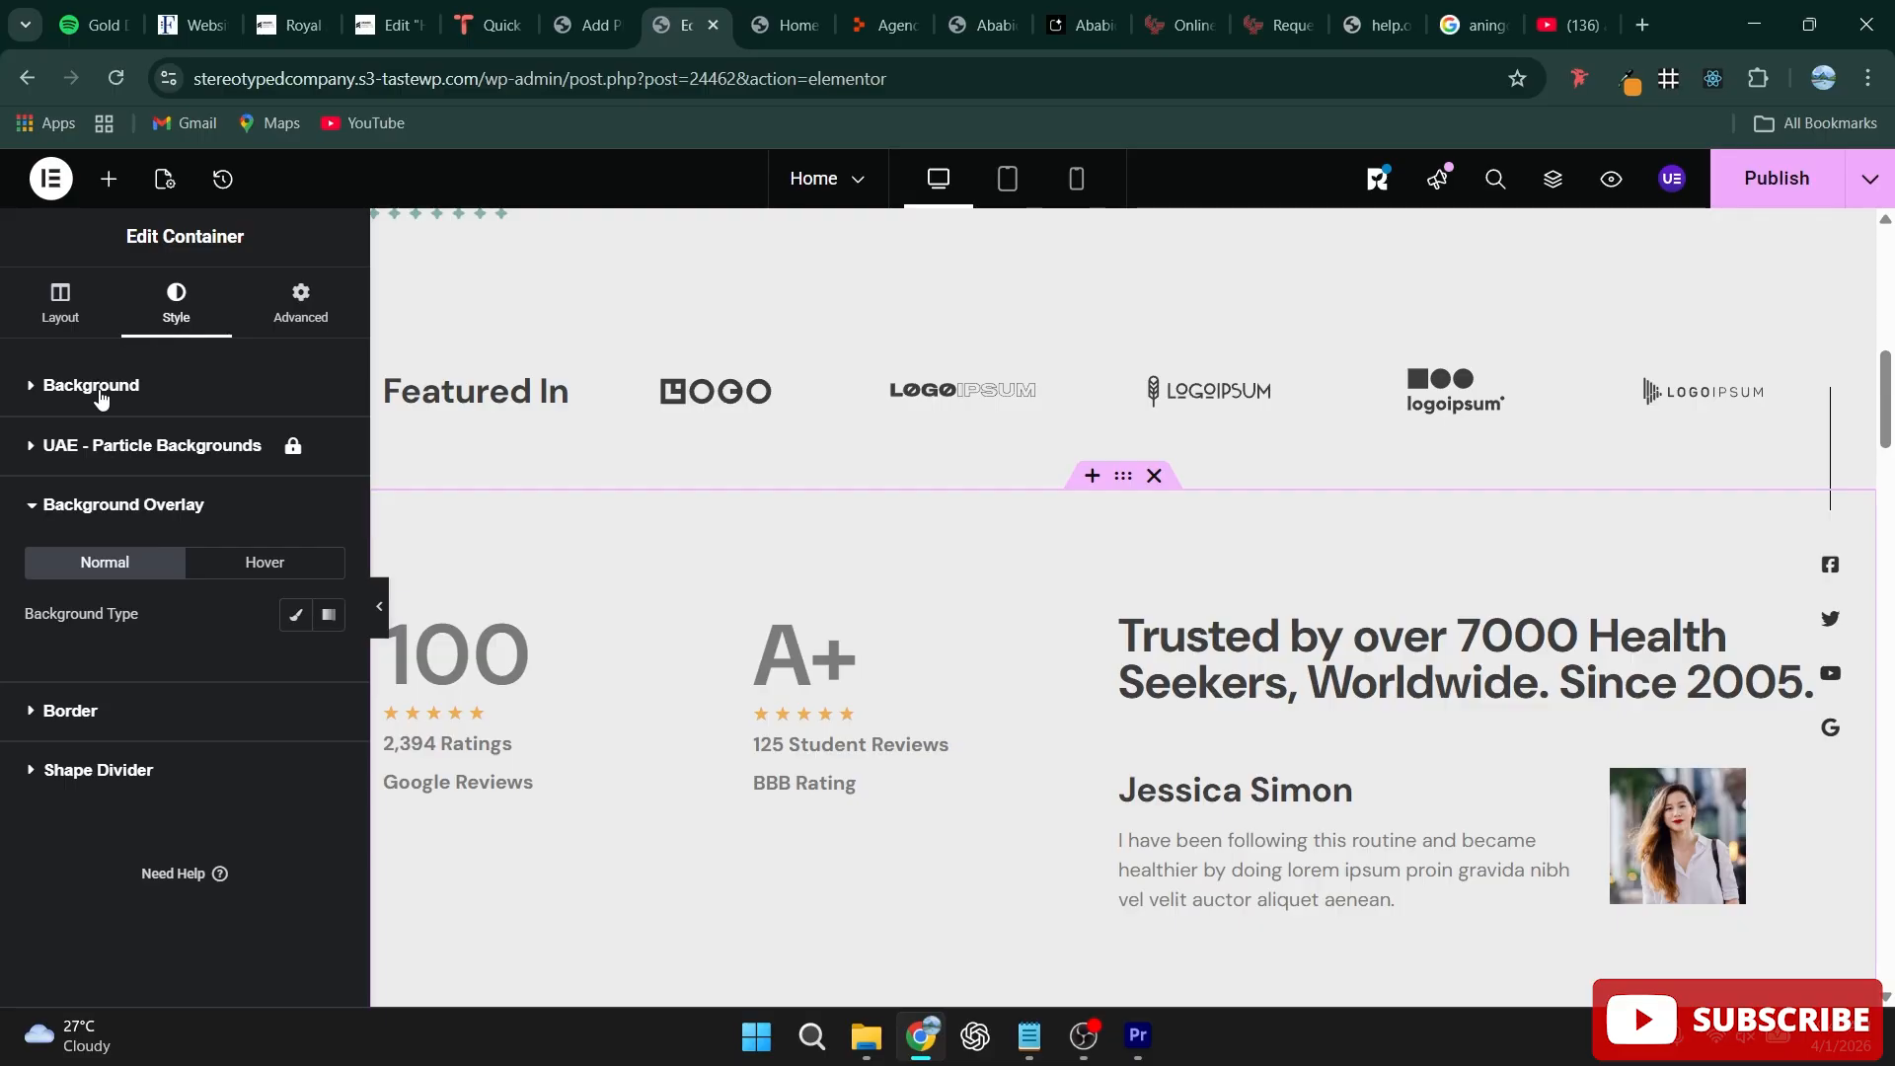
left_click(295, 614)
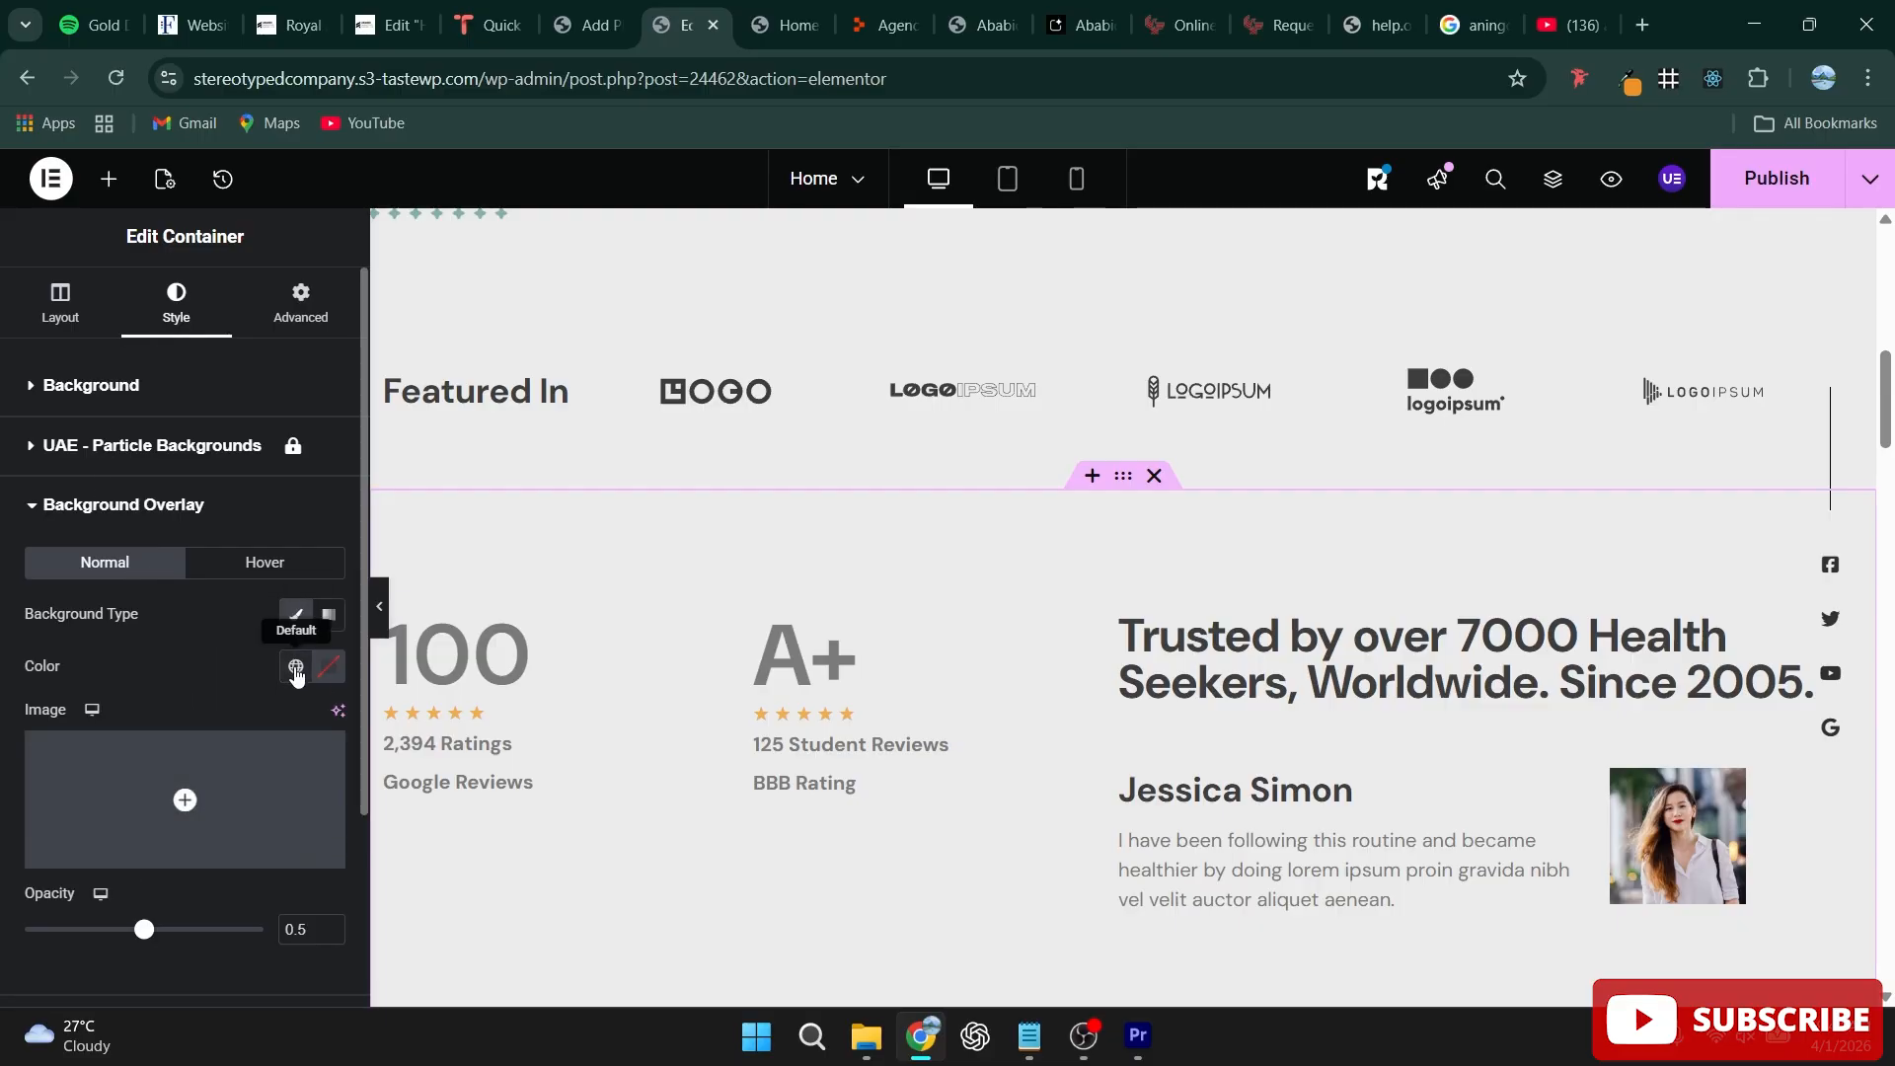
left_click(295, 666)
left_click(112, 474)
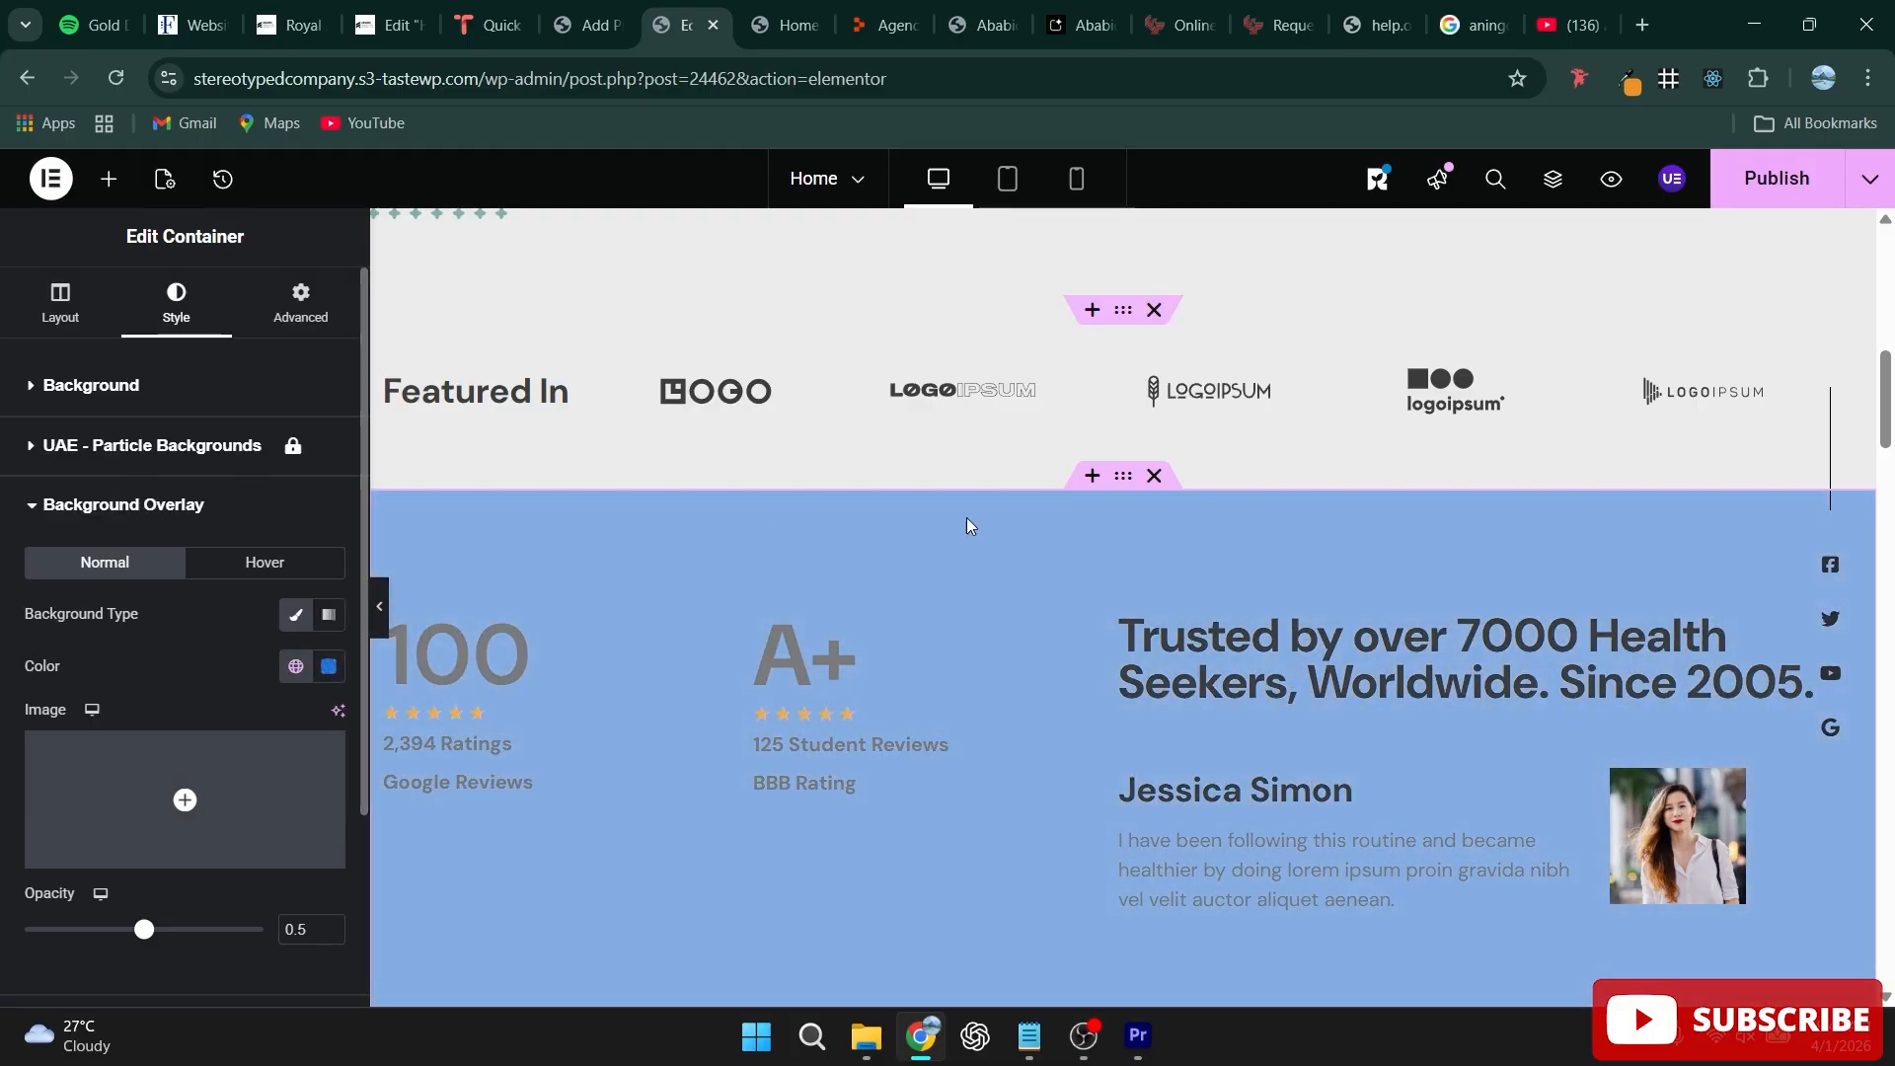
scroll(968, 521, "down", 1)
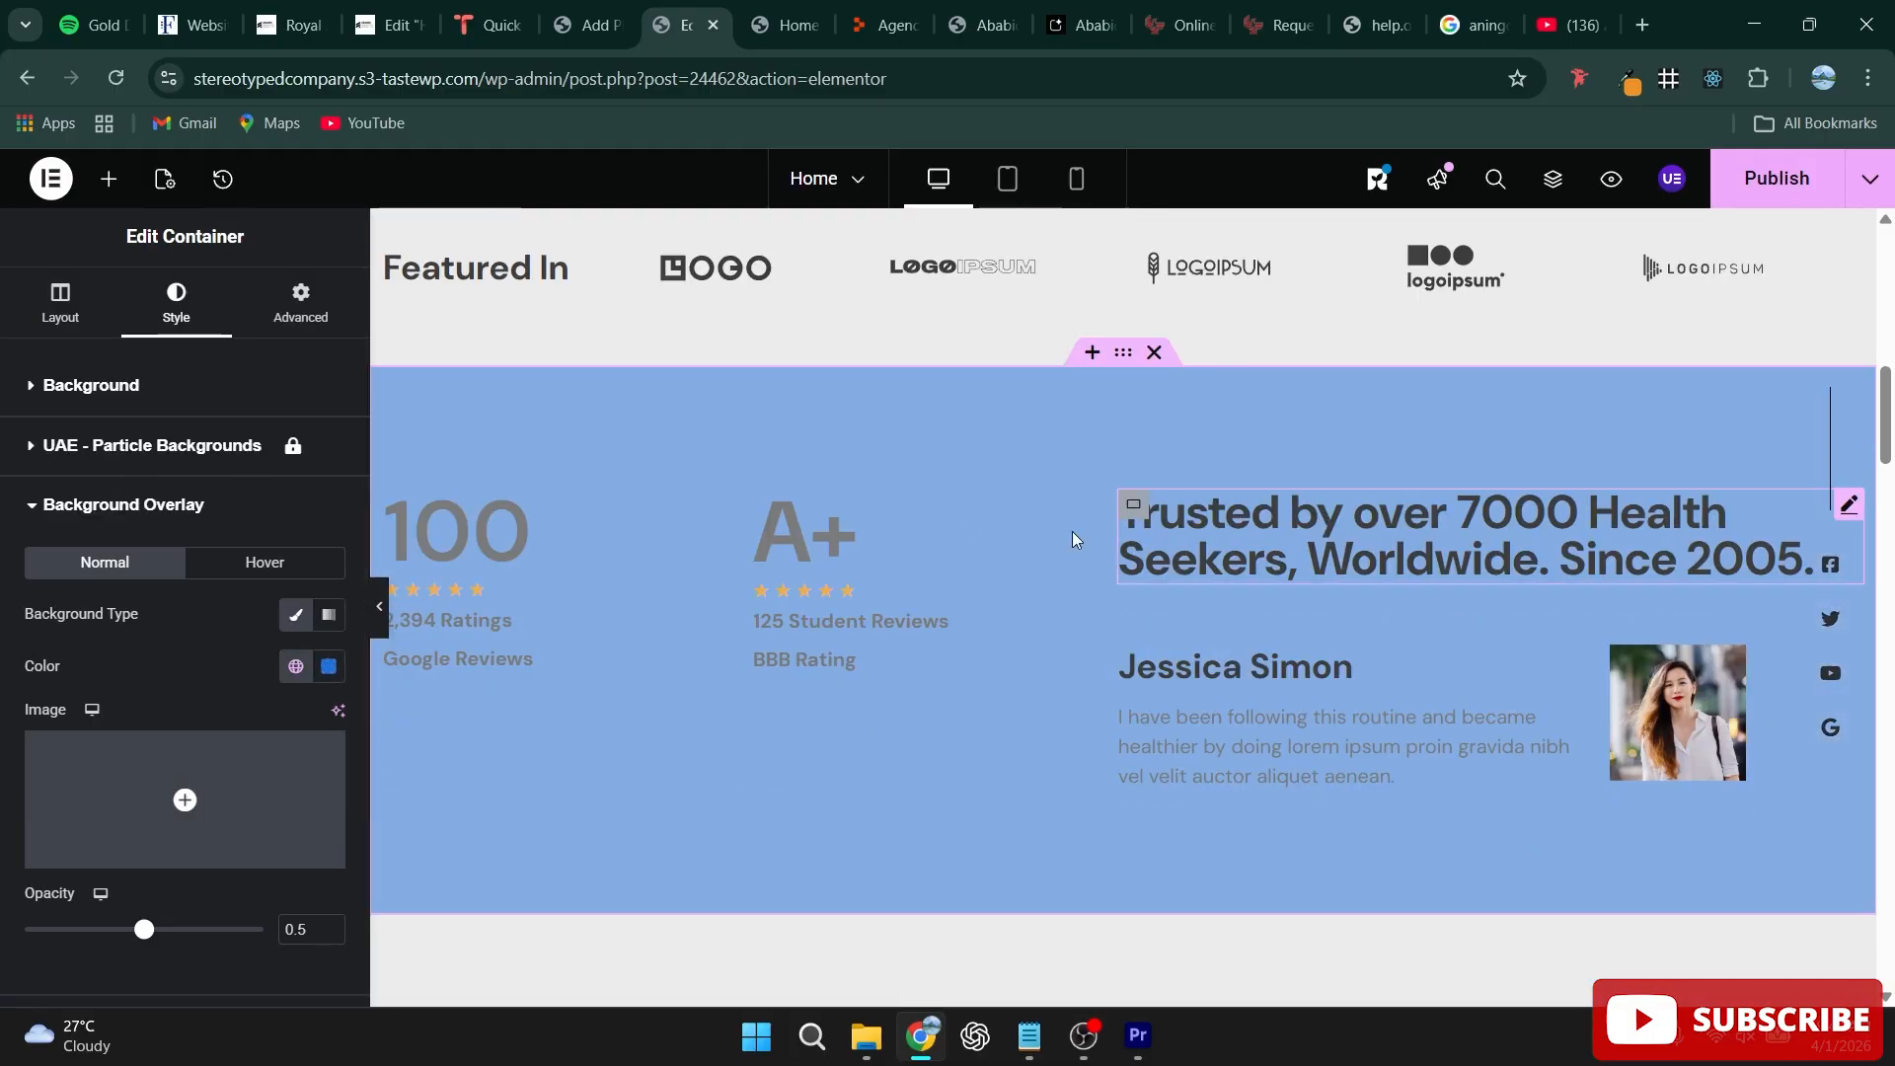
Step: Make the section's blue background overlay color more transparent, using #1D70DB54
left_click(329, 667)
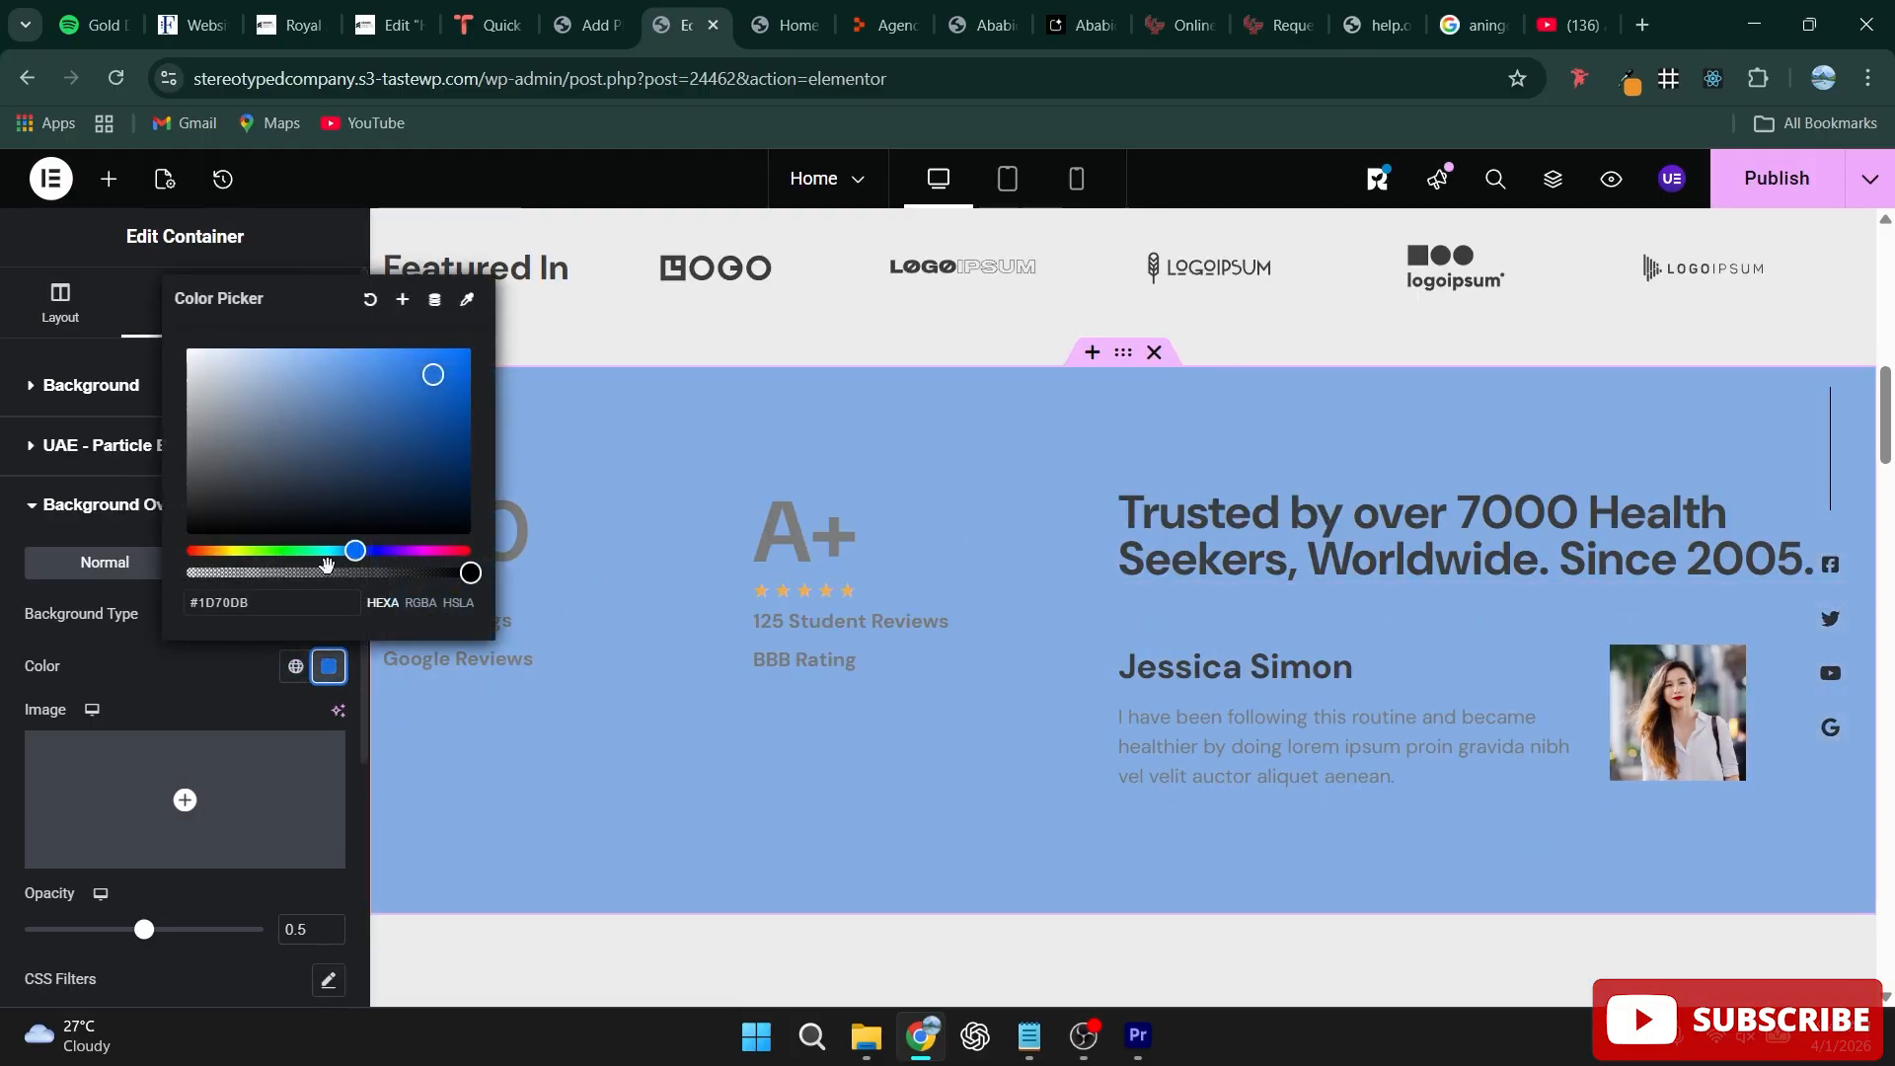
left_click(253, 573)
left_click(282, 573)
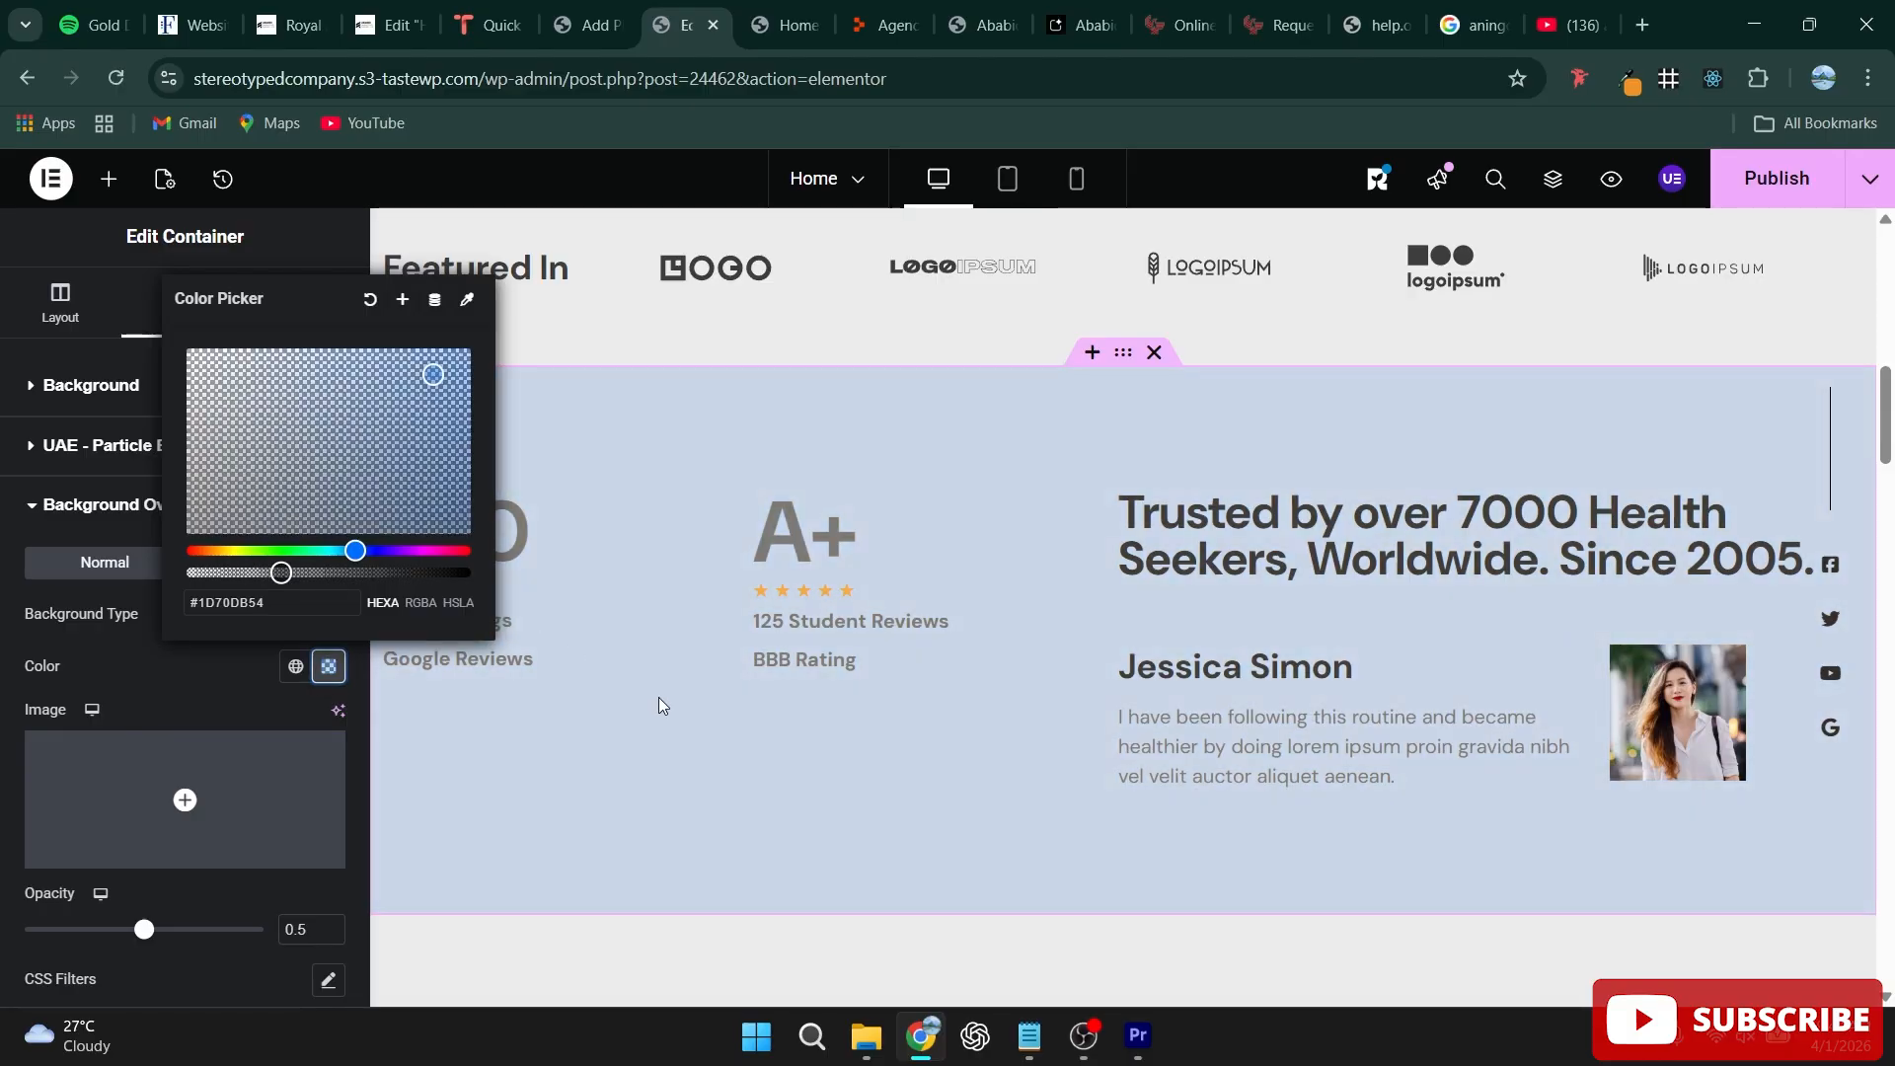
Step: Examine the page layout in the mobile and tablet previews, from the ratings section to the "Start Your Journey" heading
scroll(661, 705, "down", 10)
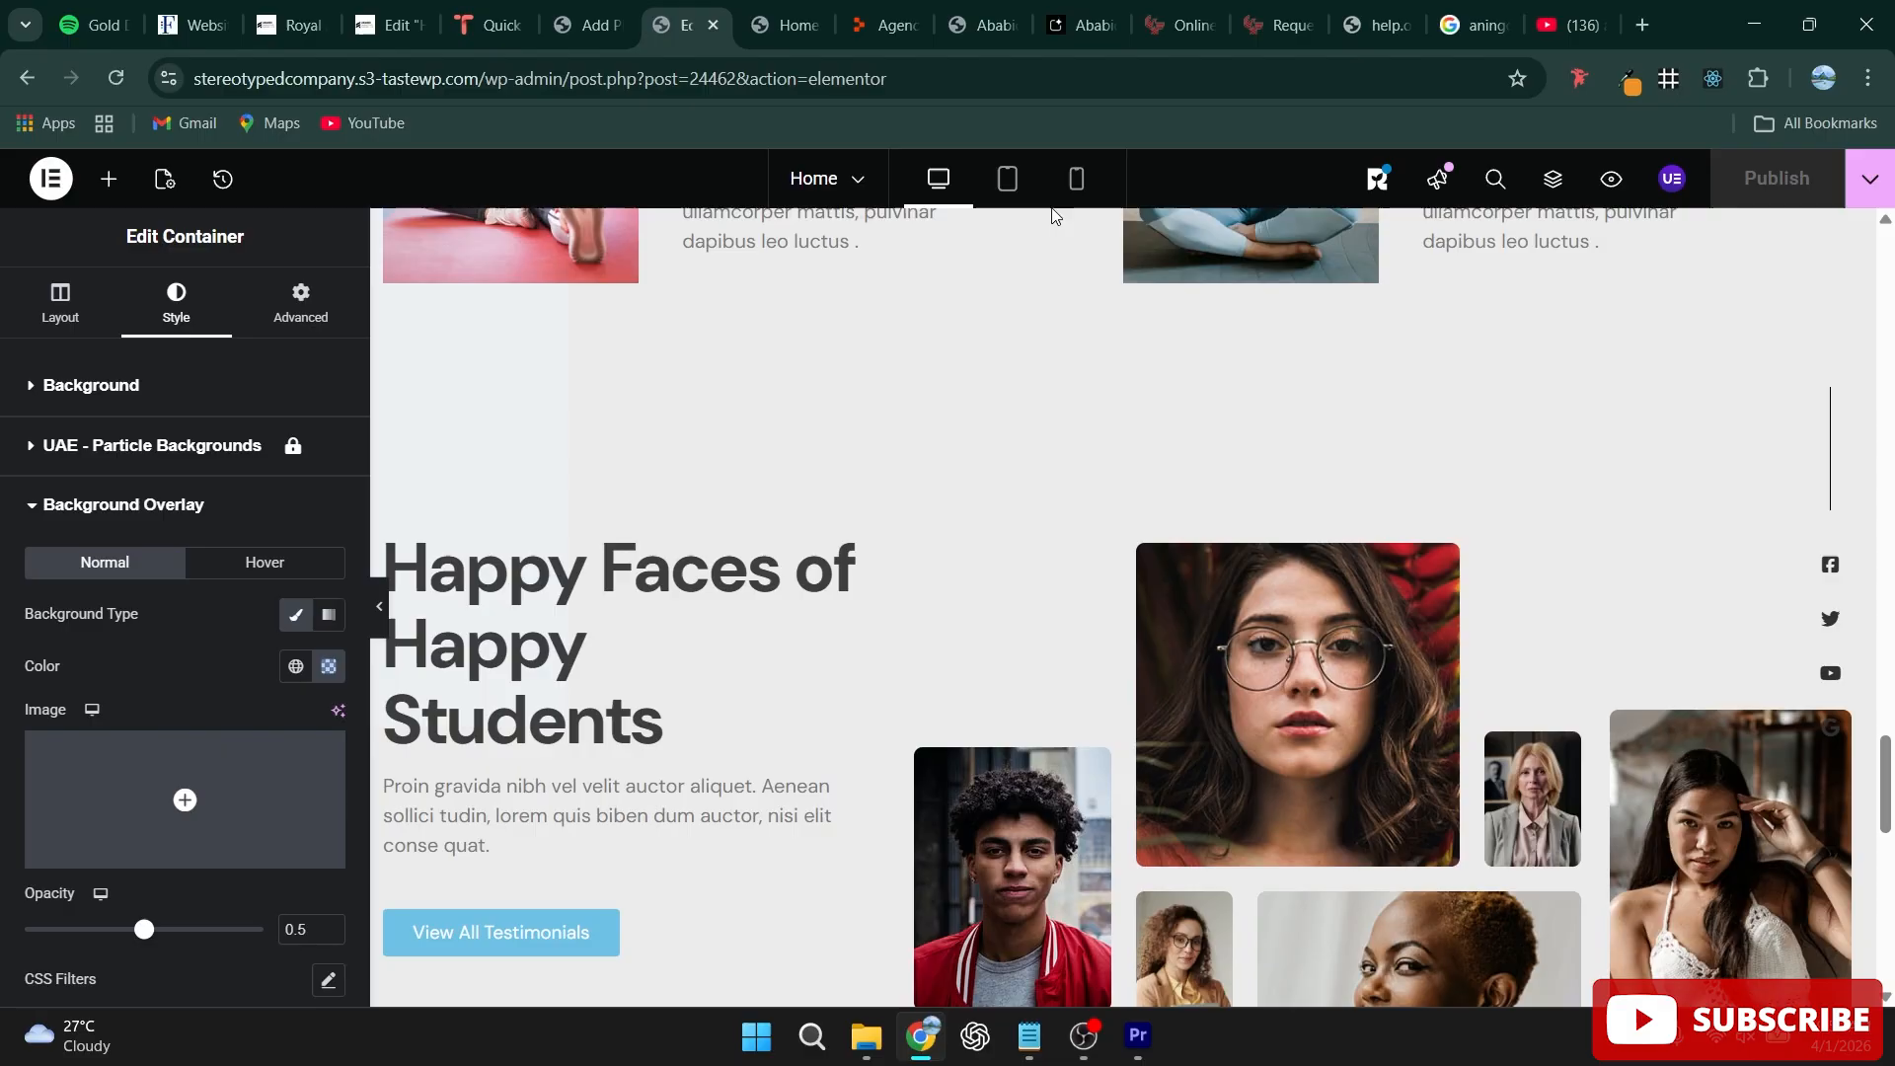
left_click(1077, 179)
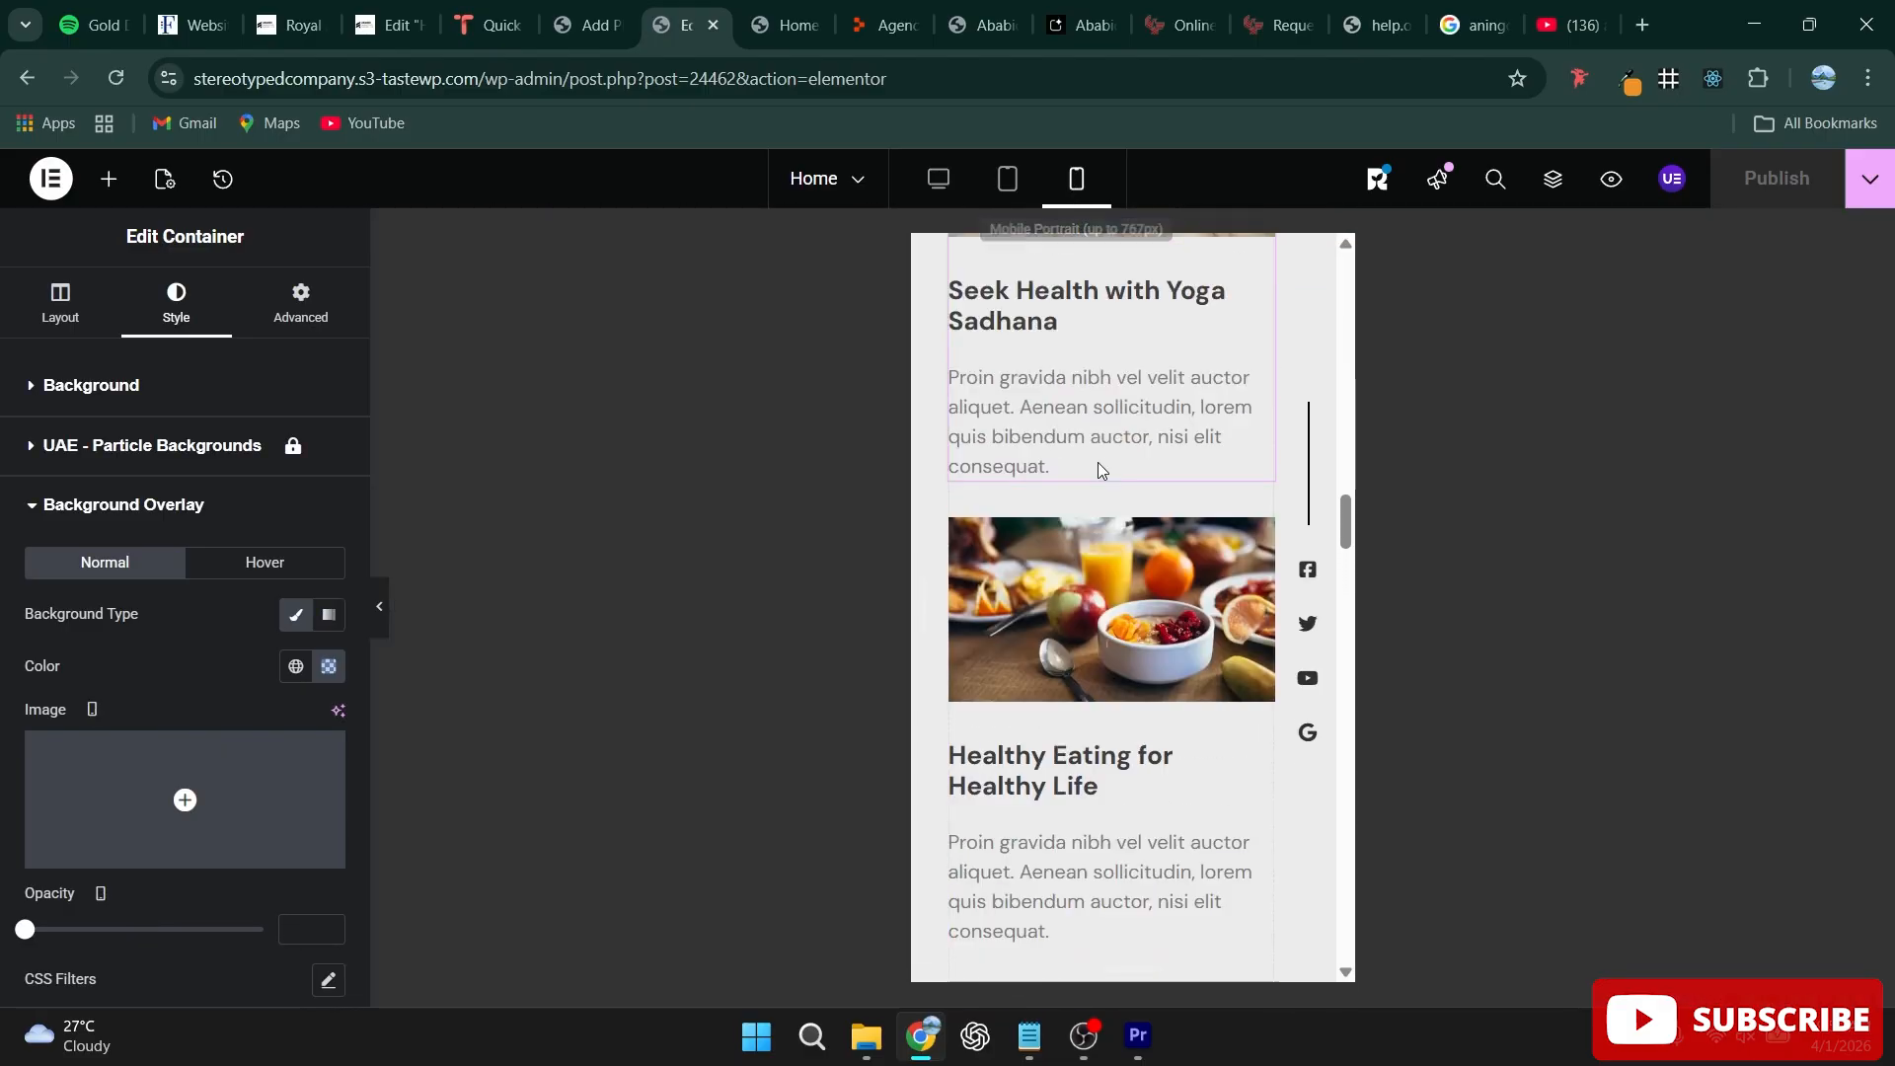
scroll(1102, 471, "up", 17)
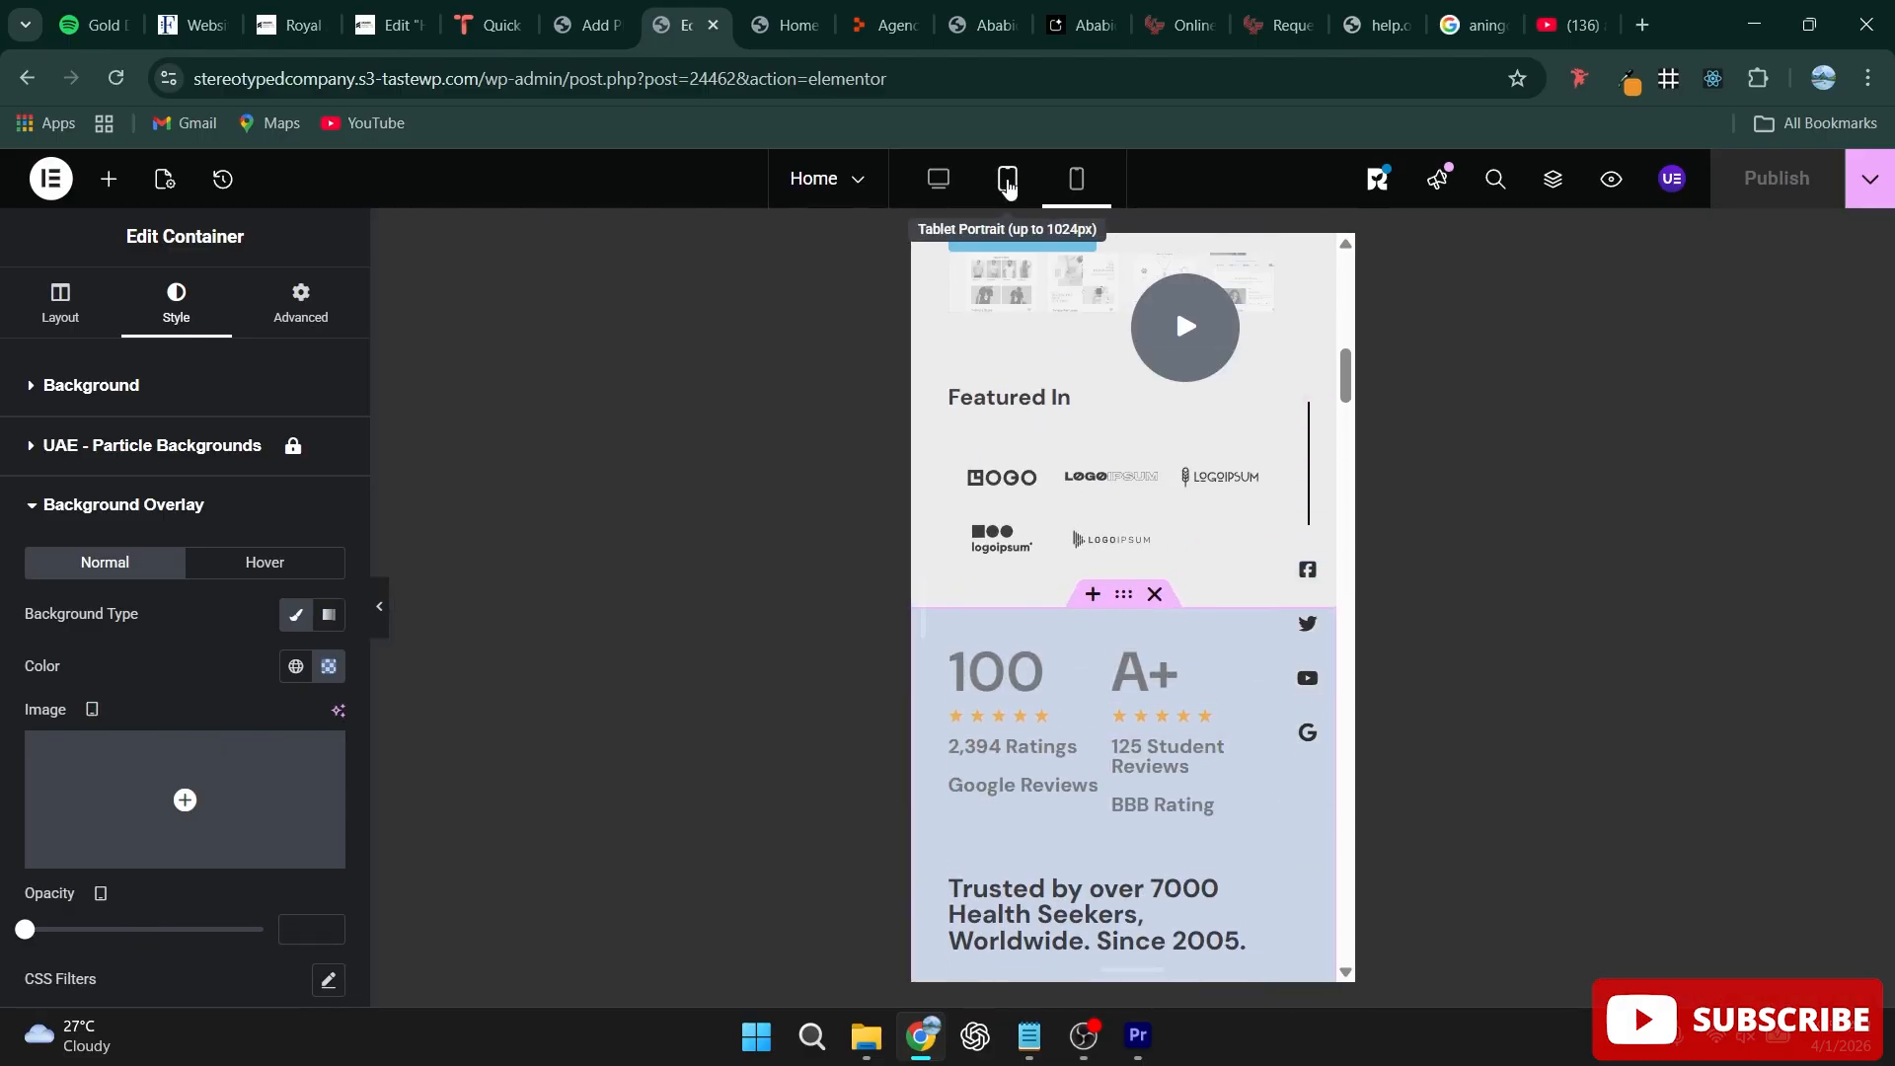
left_click(1008, 182)
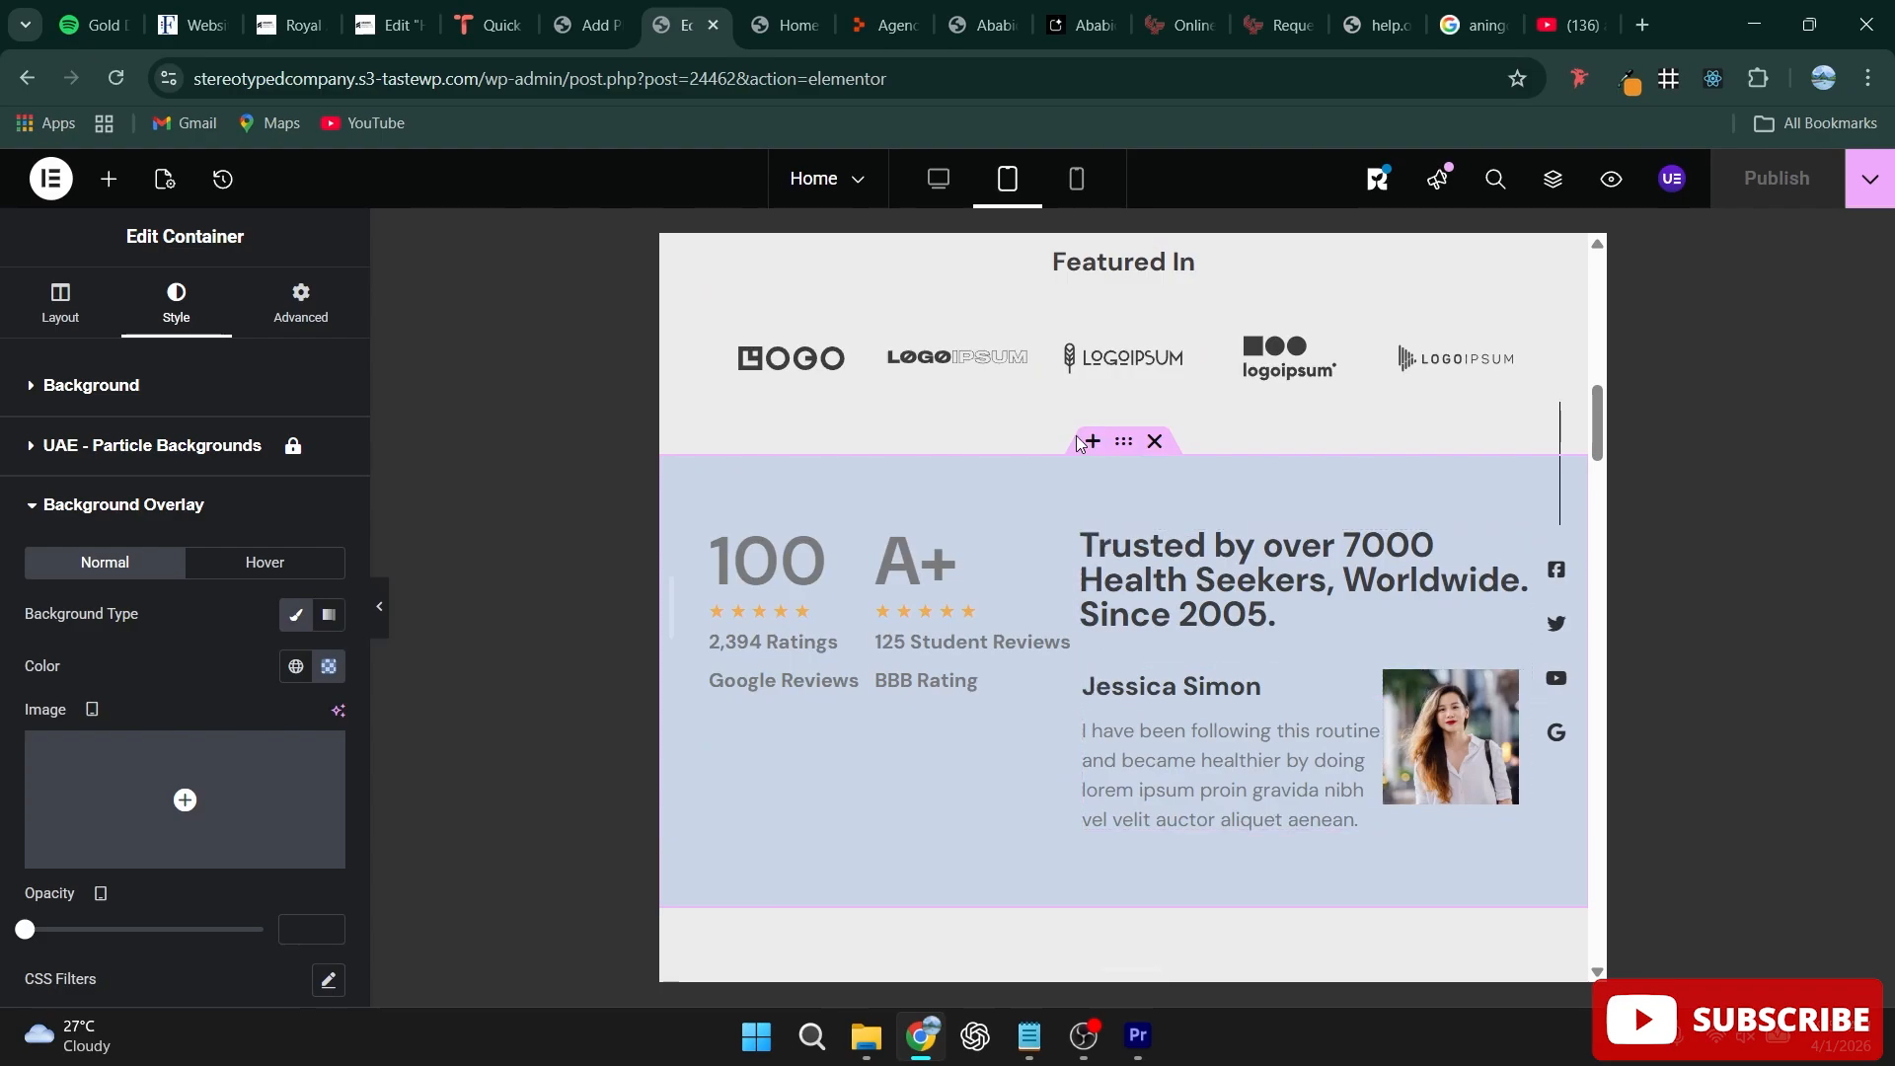
left_click(1076, 182)
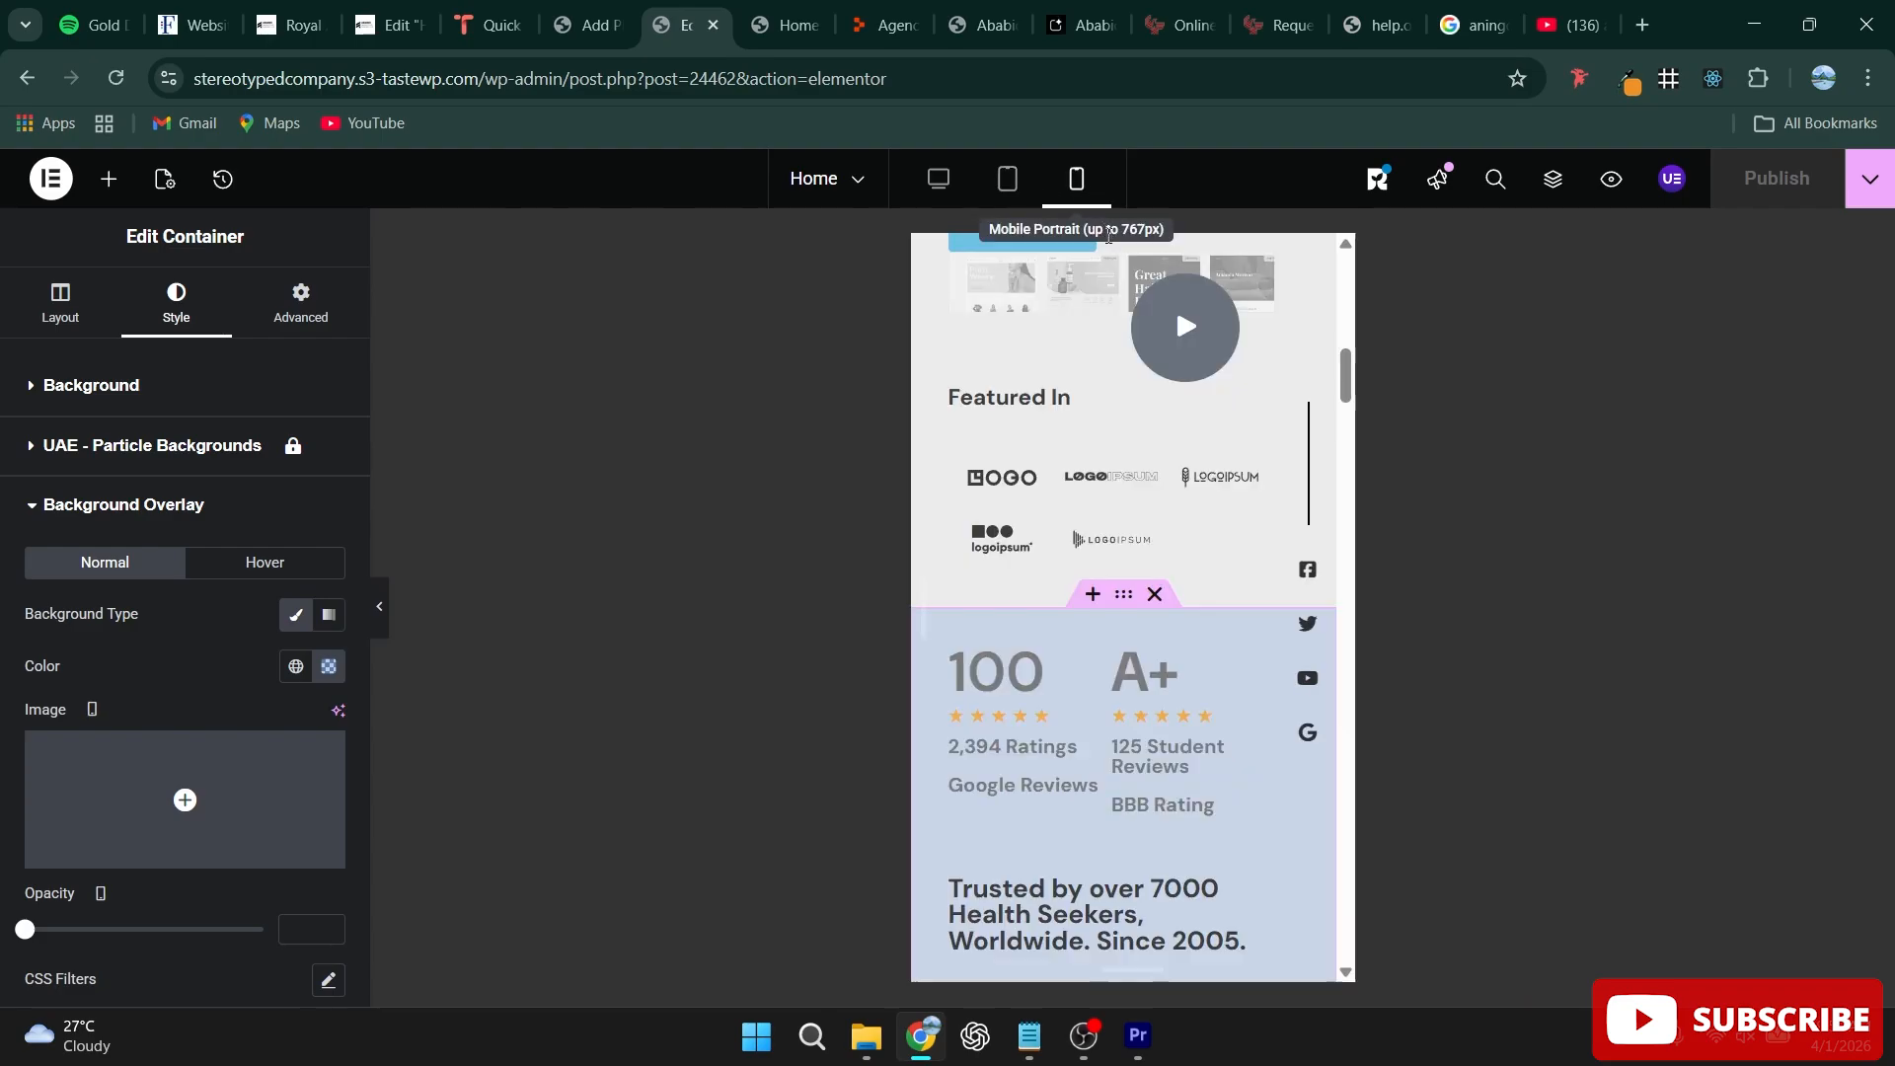
scroll(1287, 575, "down", 3)
scroll(1287, 572, "down", 8)
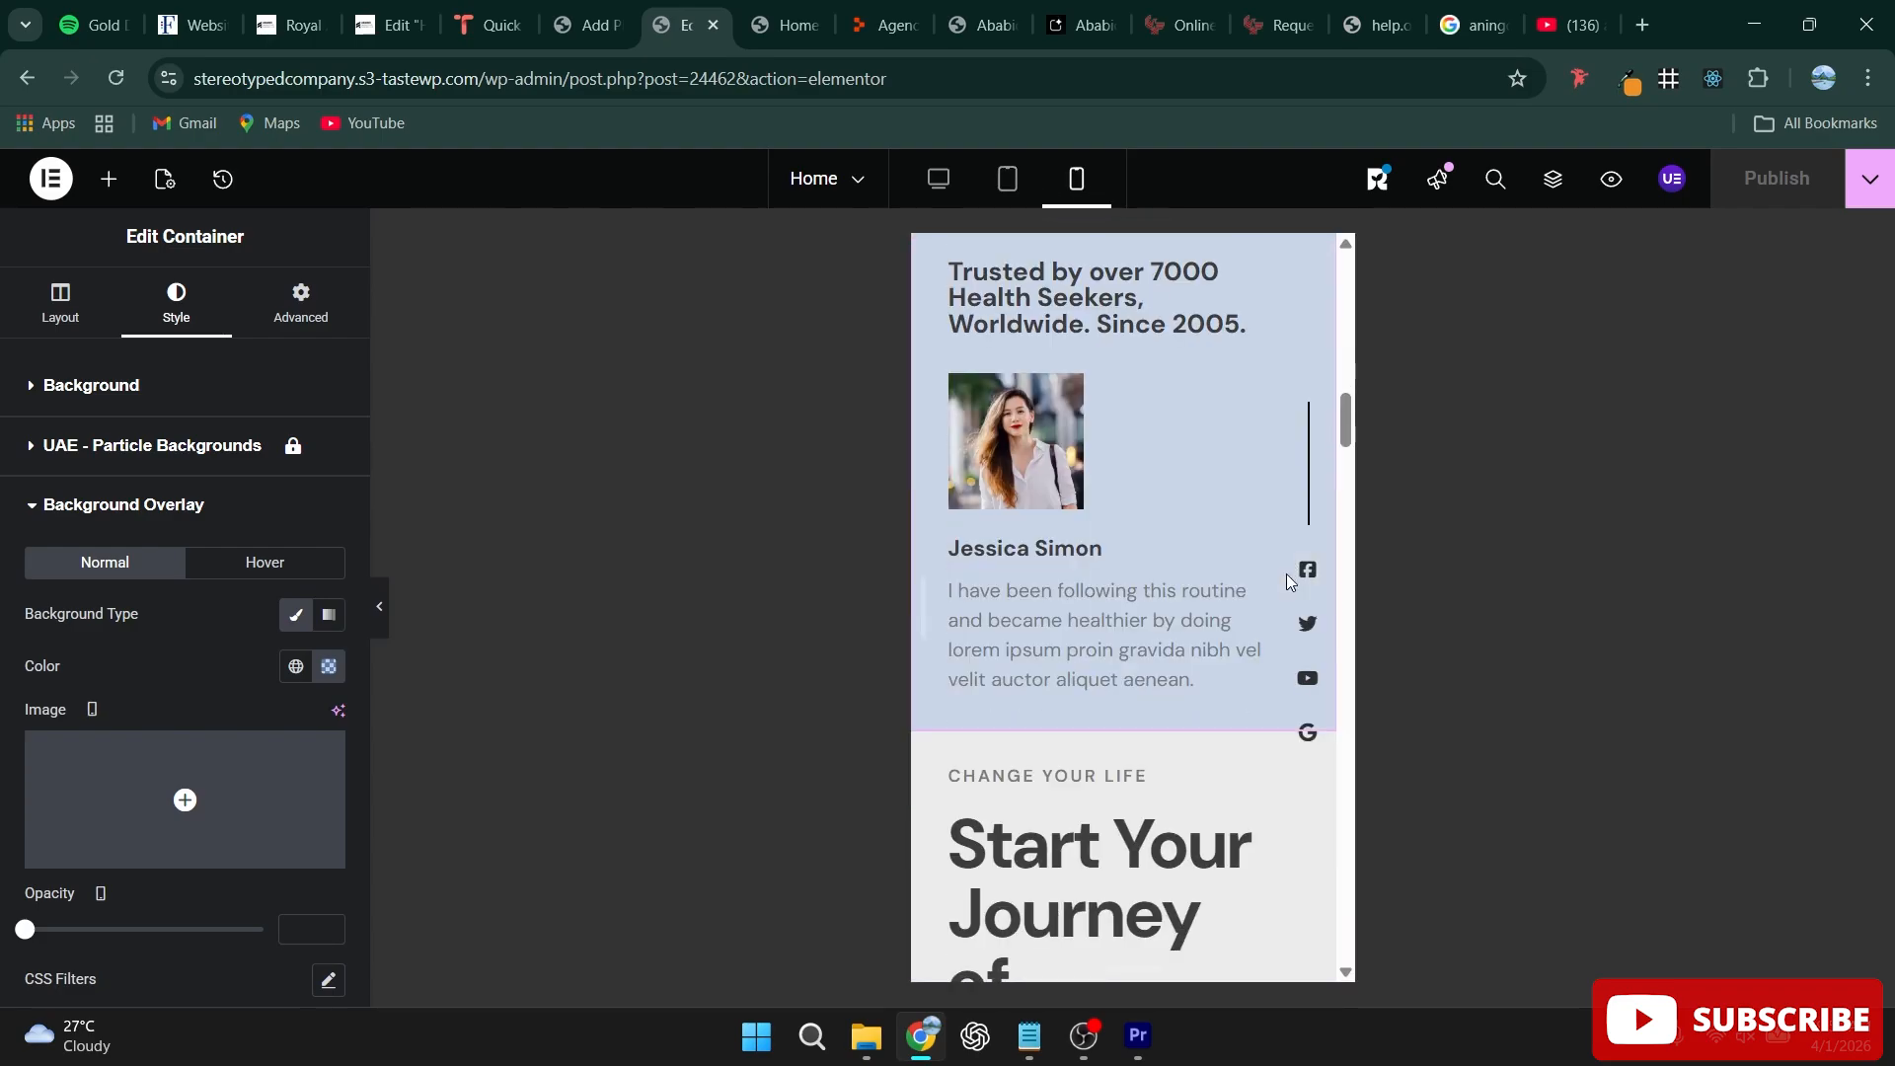
scroll(1287, 573, "up", 4)
scroll(1287, 572, "down", 4)
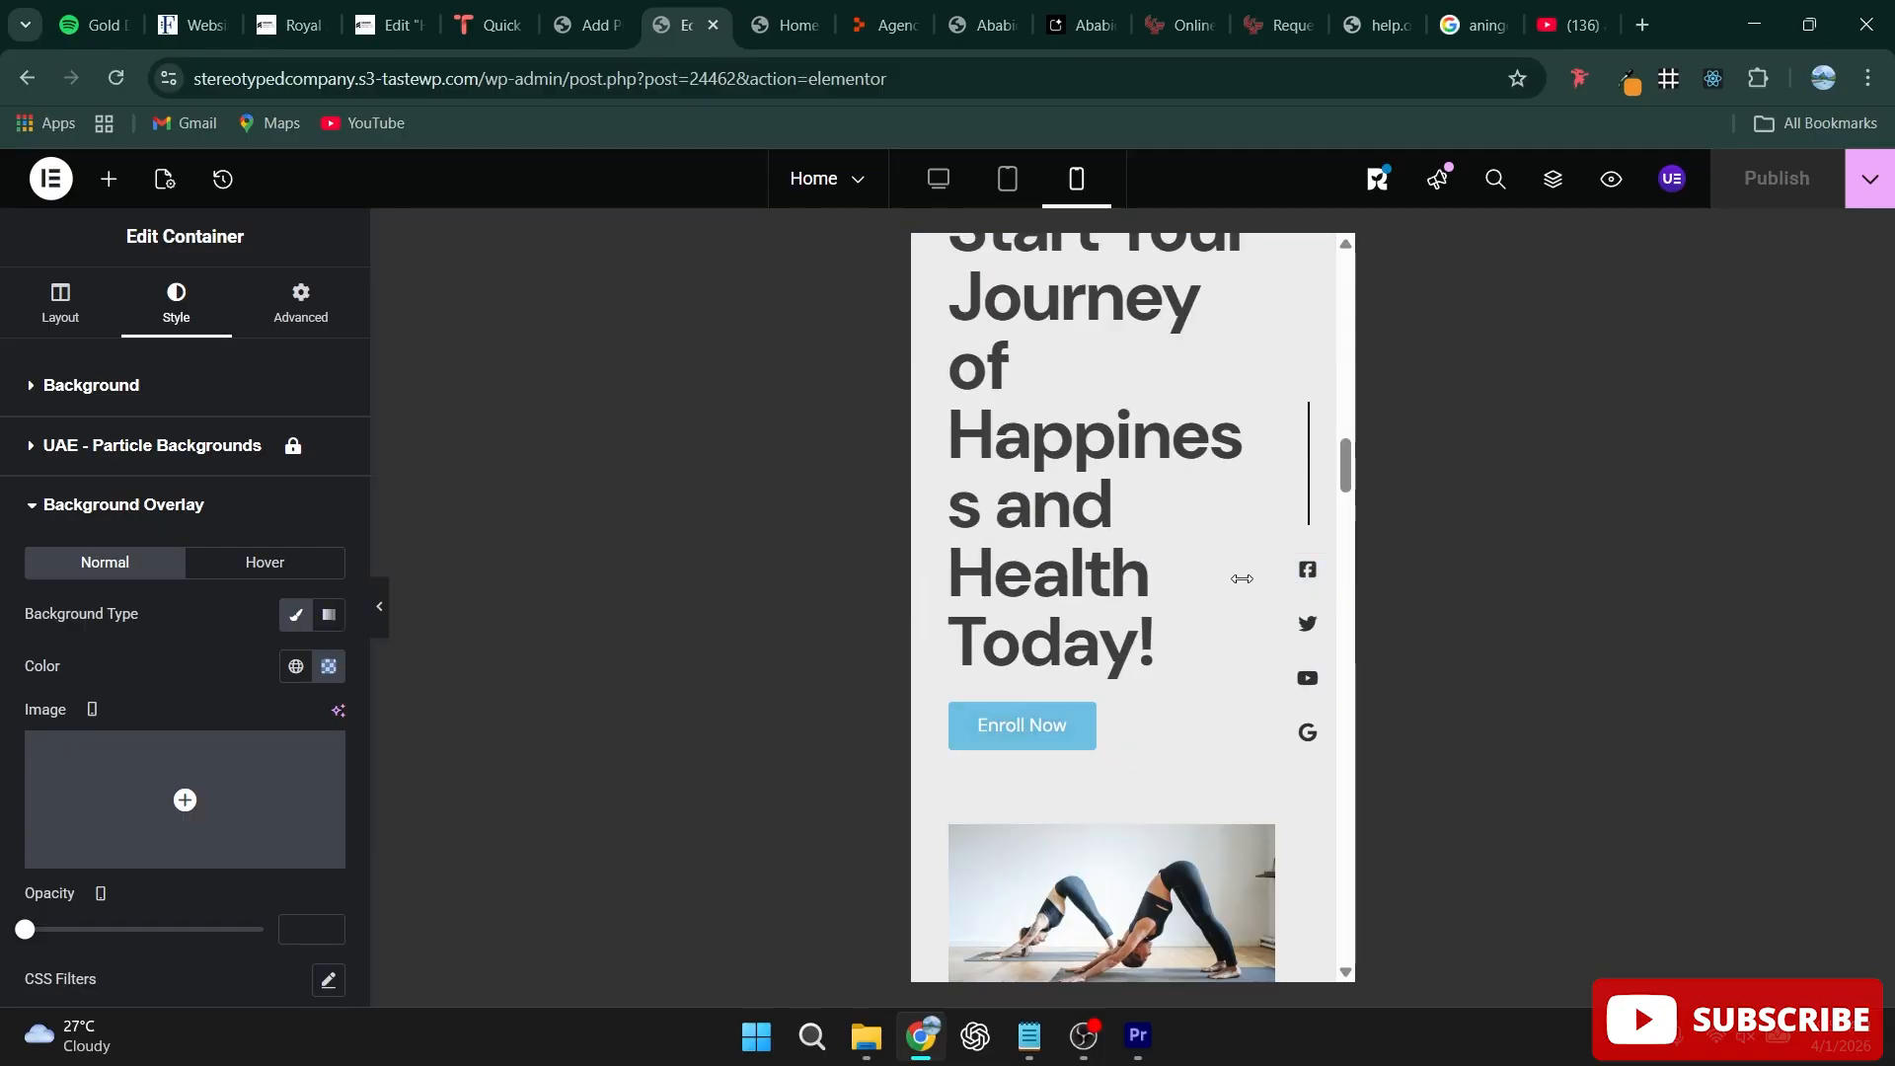
Step: Set the mobile font size of the "Start Your Journey of Happiness and Health Today!" heading to 34 px
left_click(1103, 524)
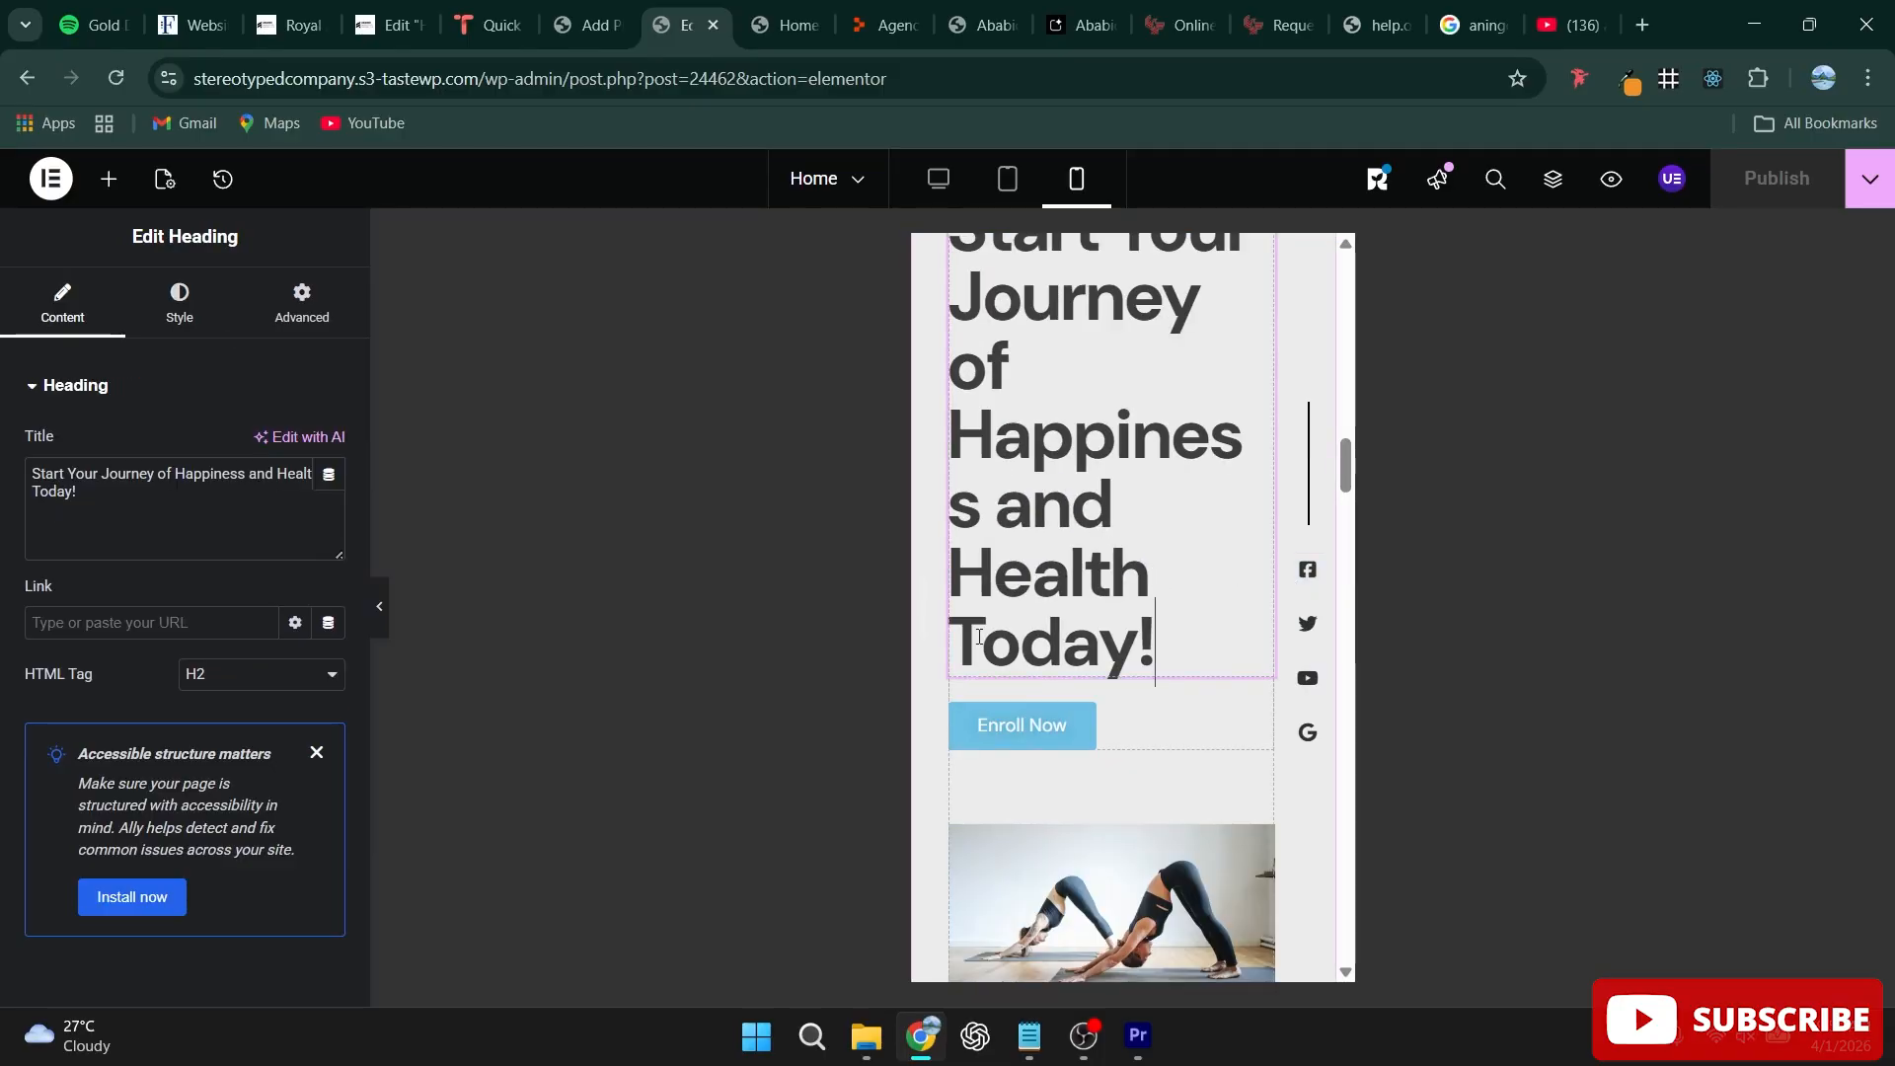
scroll(1150, 560, "up", 2)
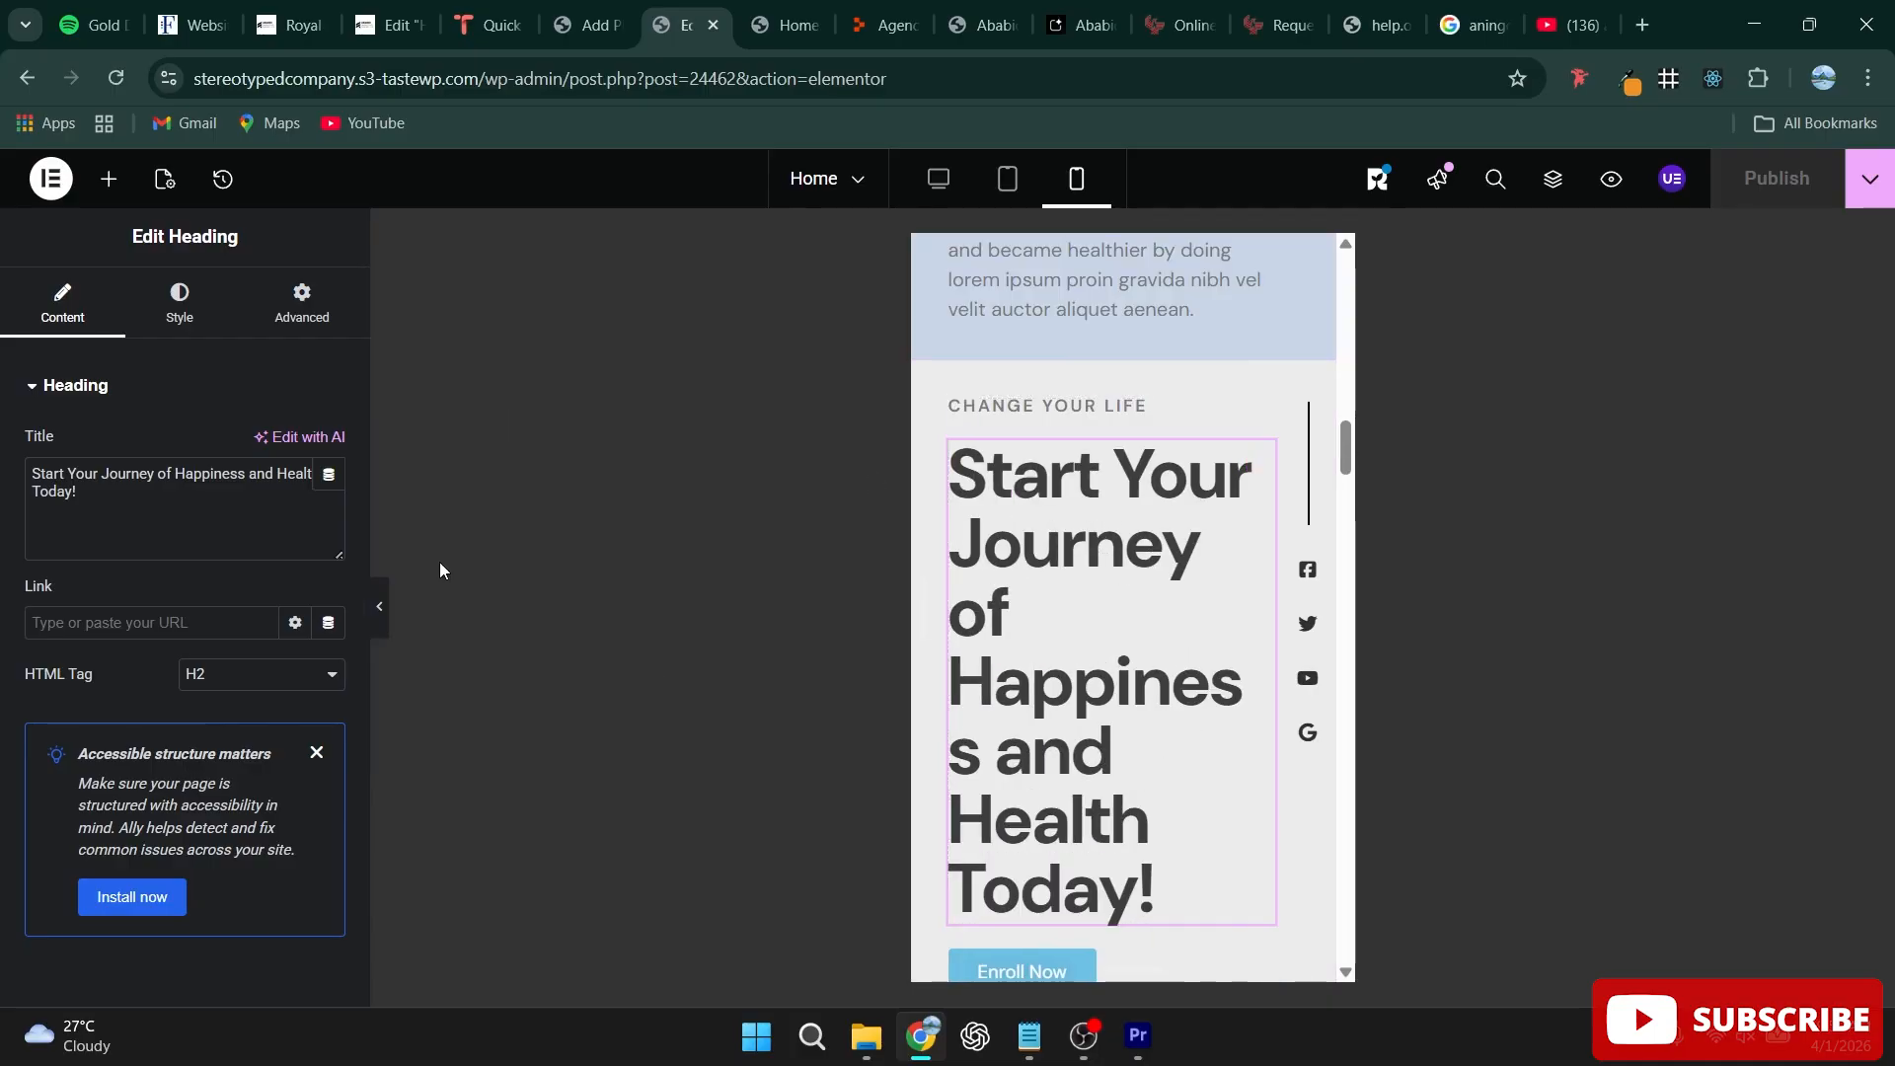
left_click(178, 314)
left_click(329, 517)
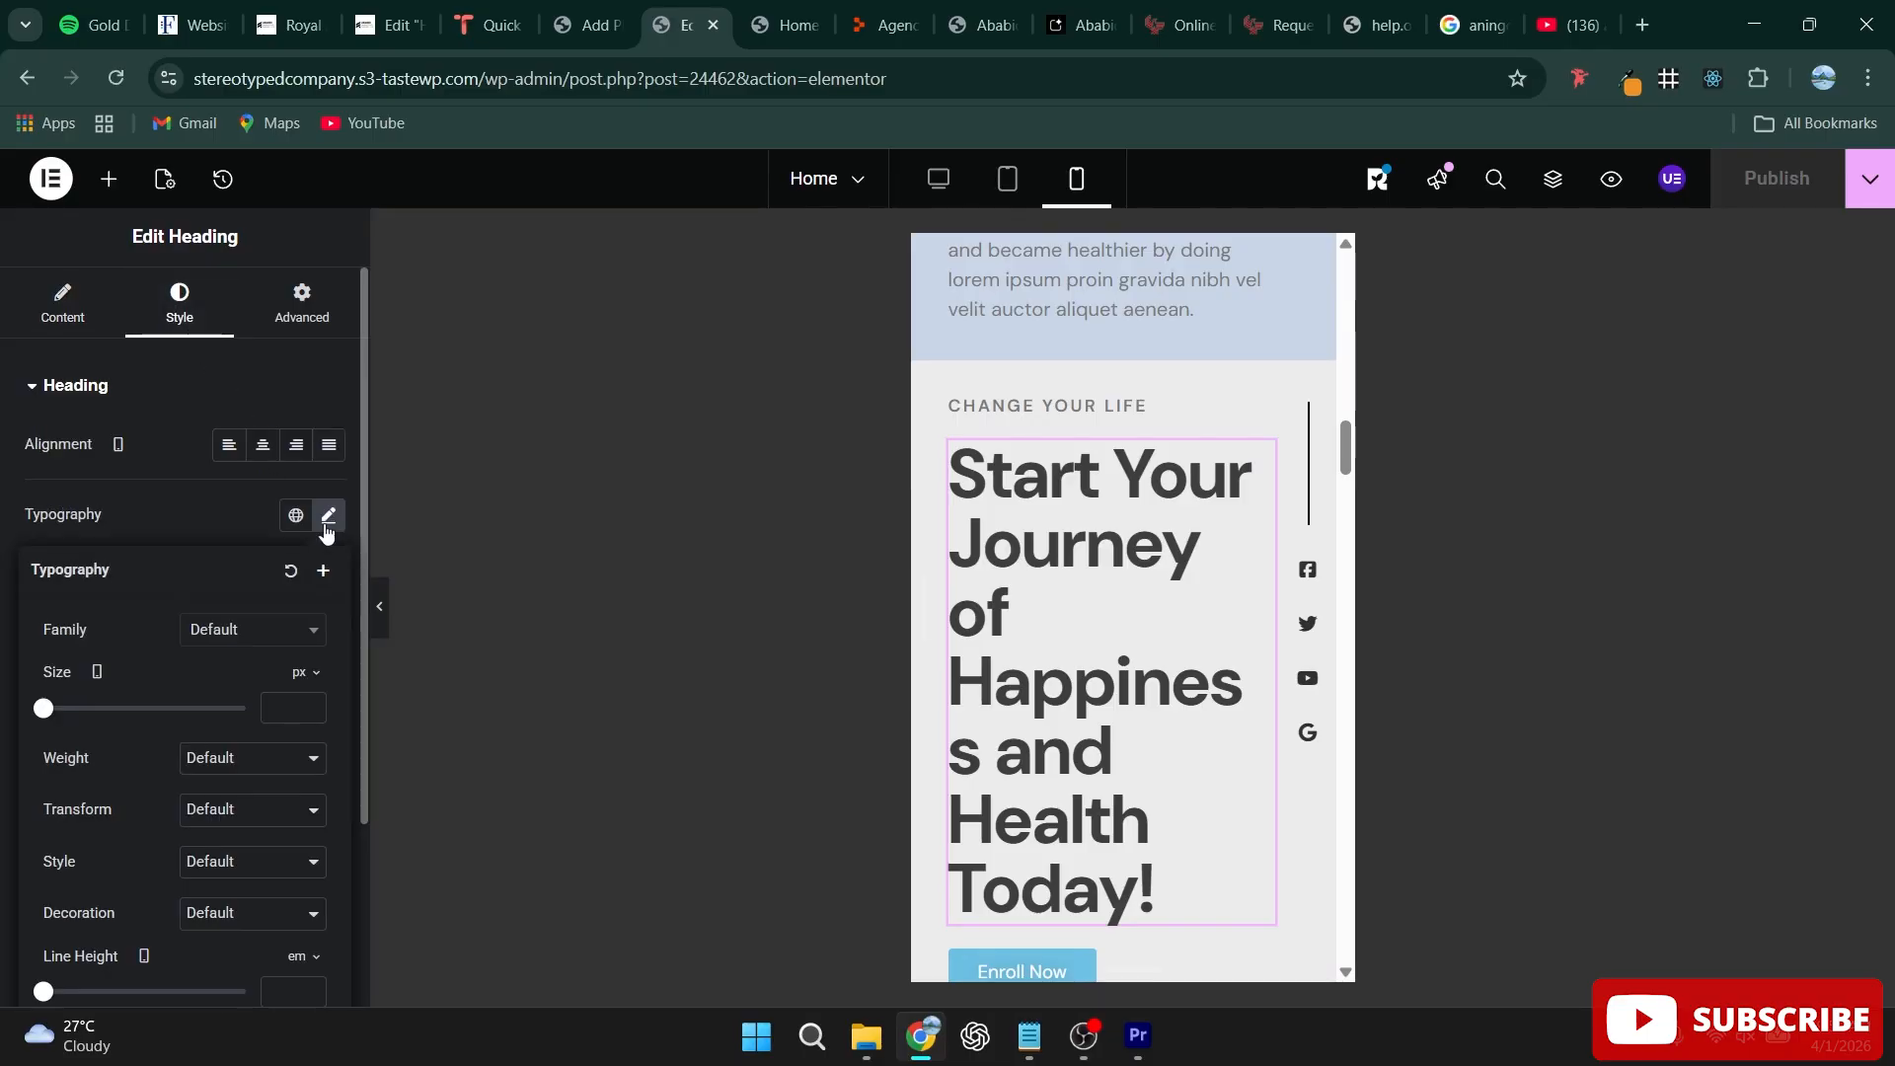
left_click_drag(45, 717, 80, 715)
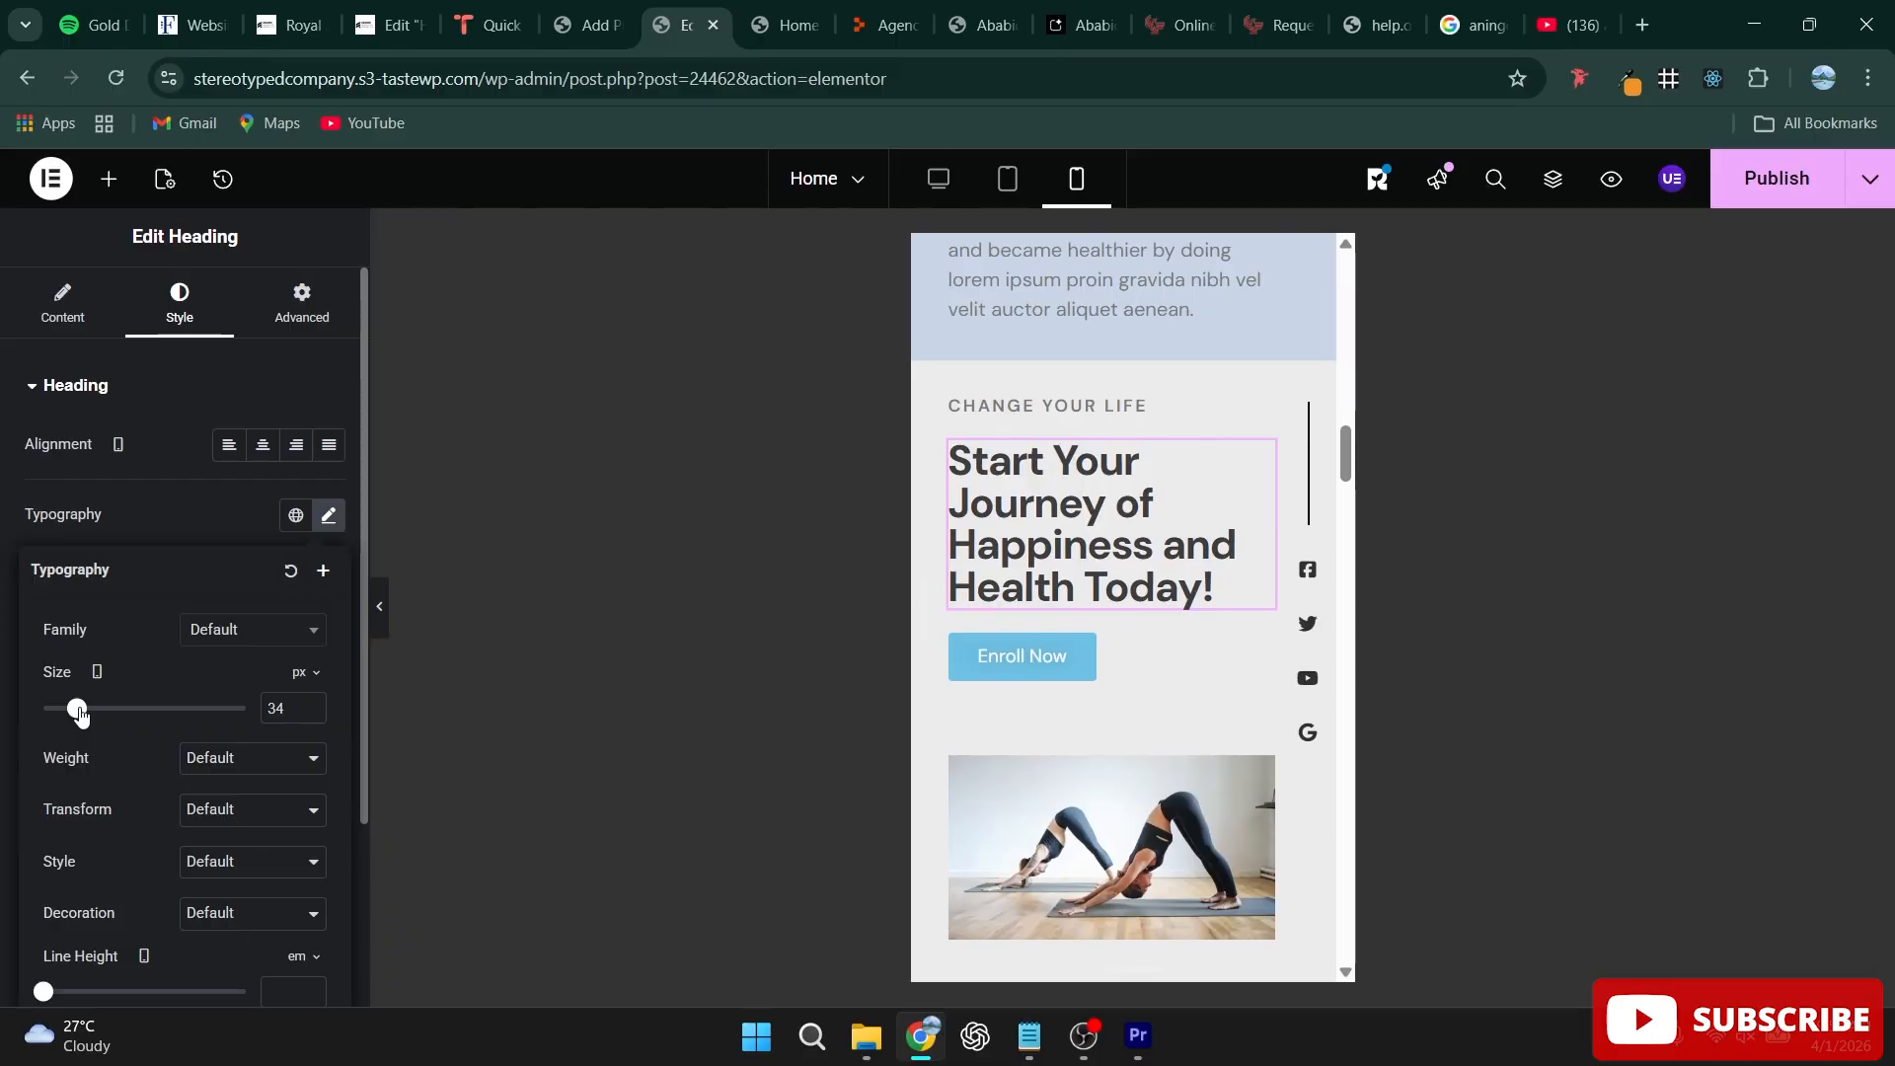
Step: Set the mobile font size of the hero heading "The hospital that cares for life and humanity." to 36 px
scroll(1141, 574, "down", 7)
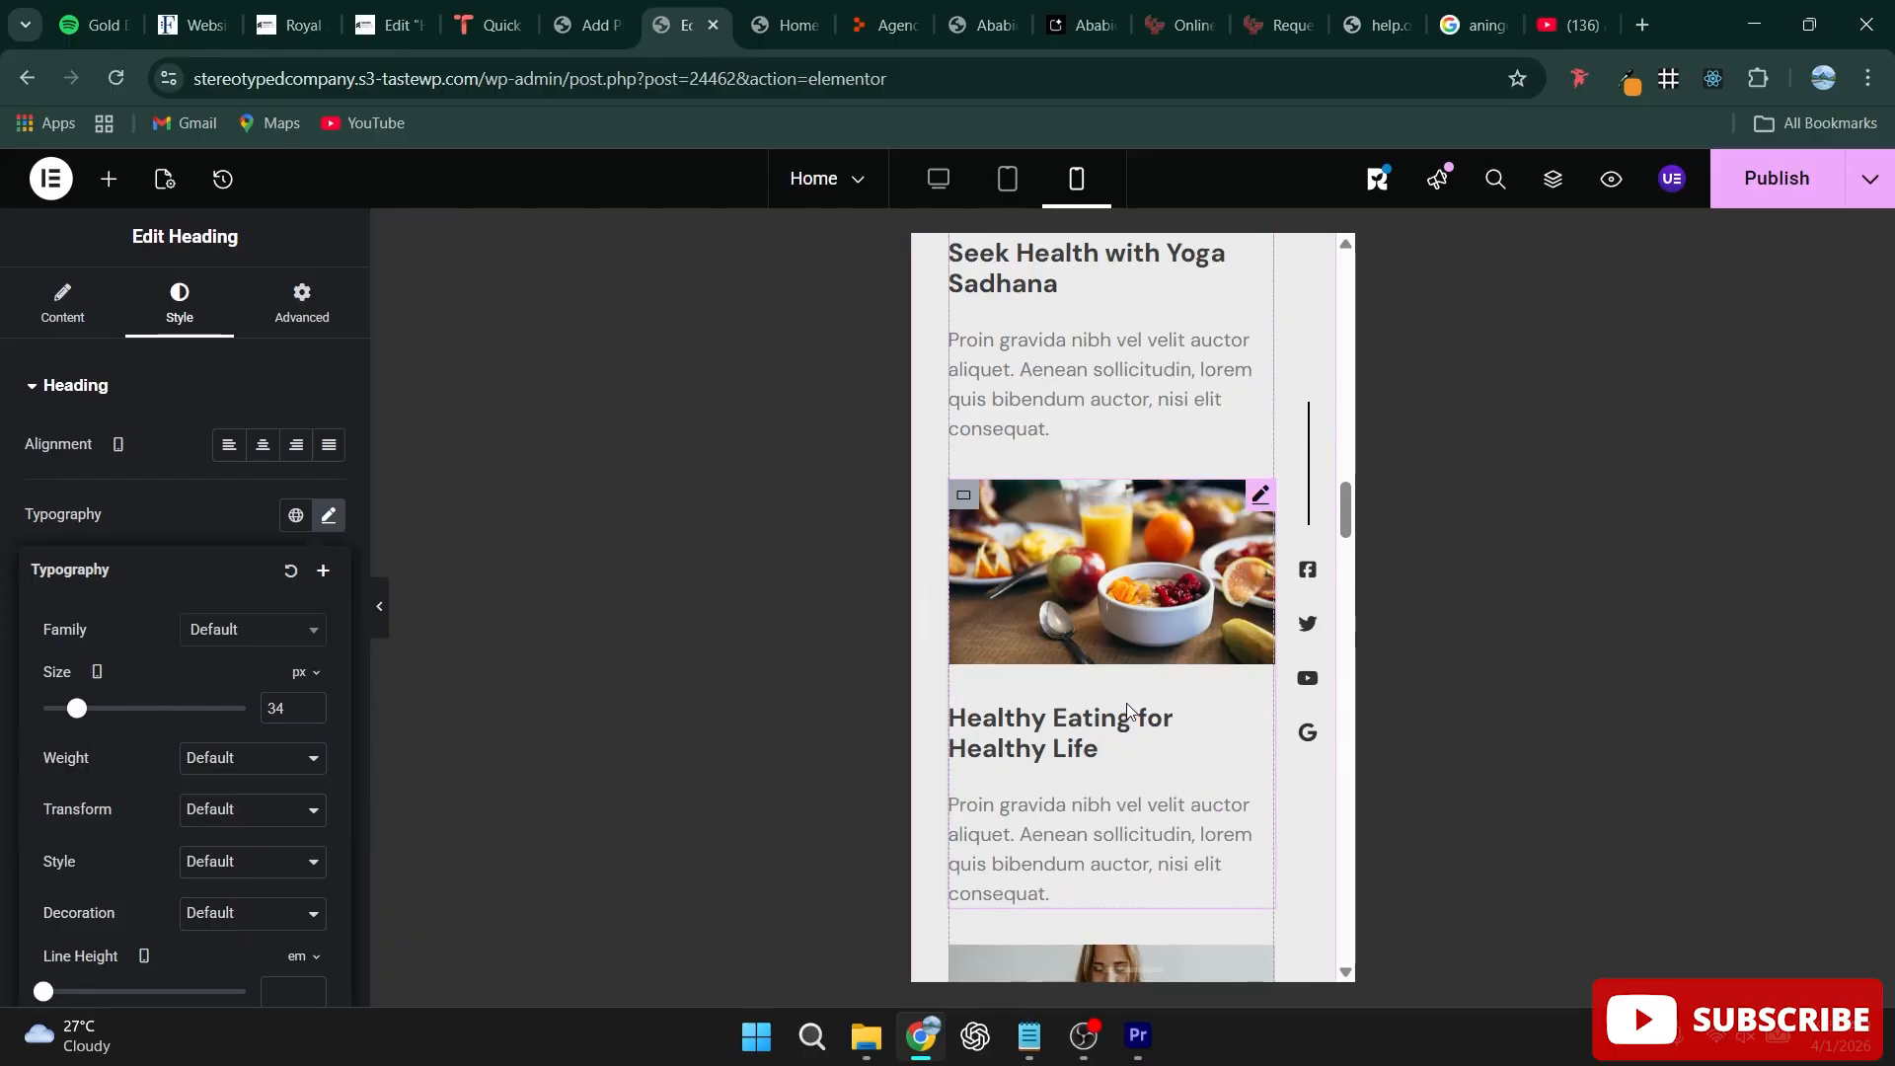
scroll(1128, 703, "up", 11)
scroll(1127, 691, "up", 9)
scroll(1135, 671, "down", 5)
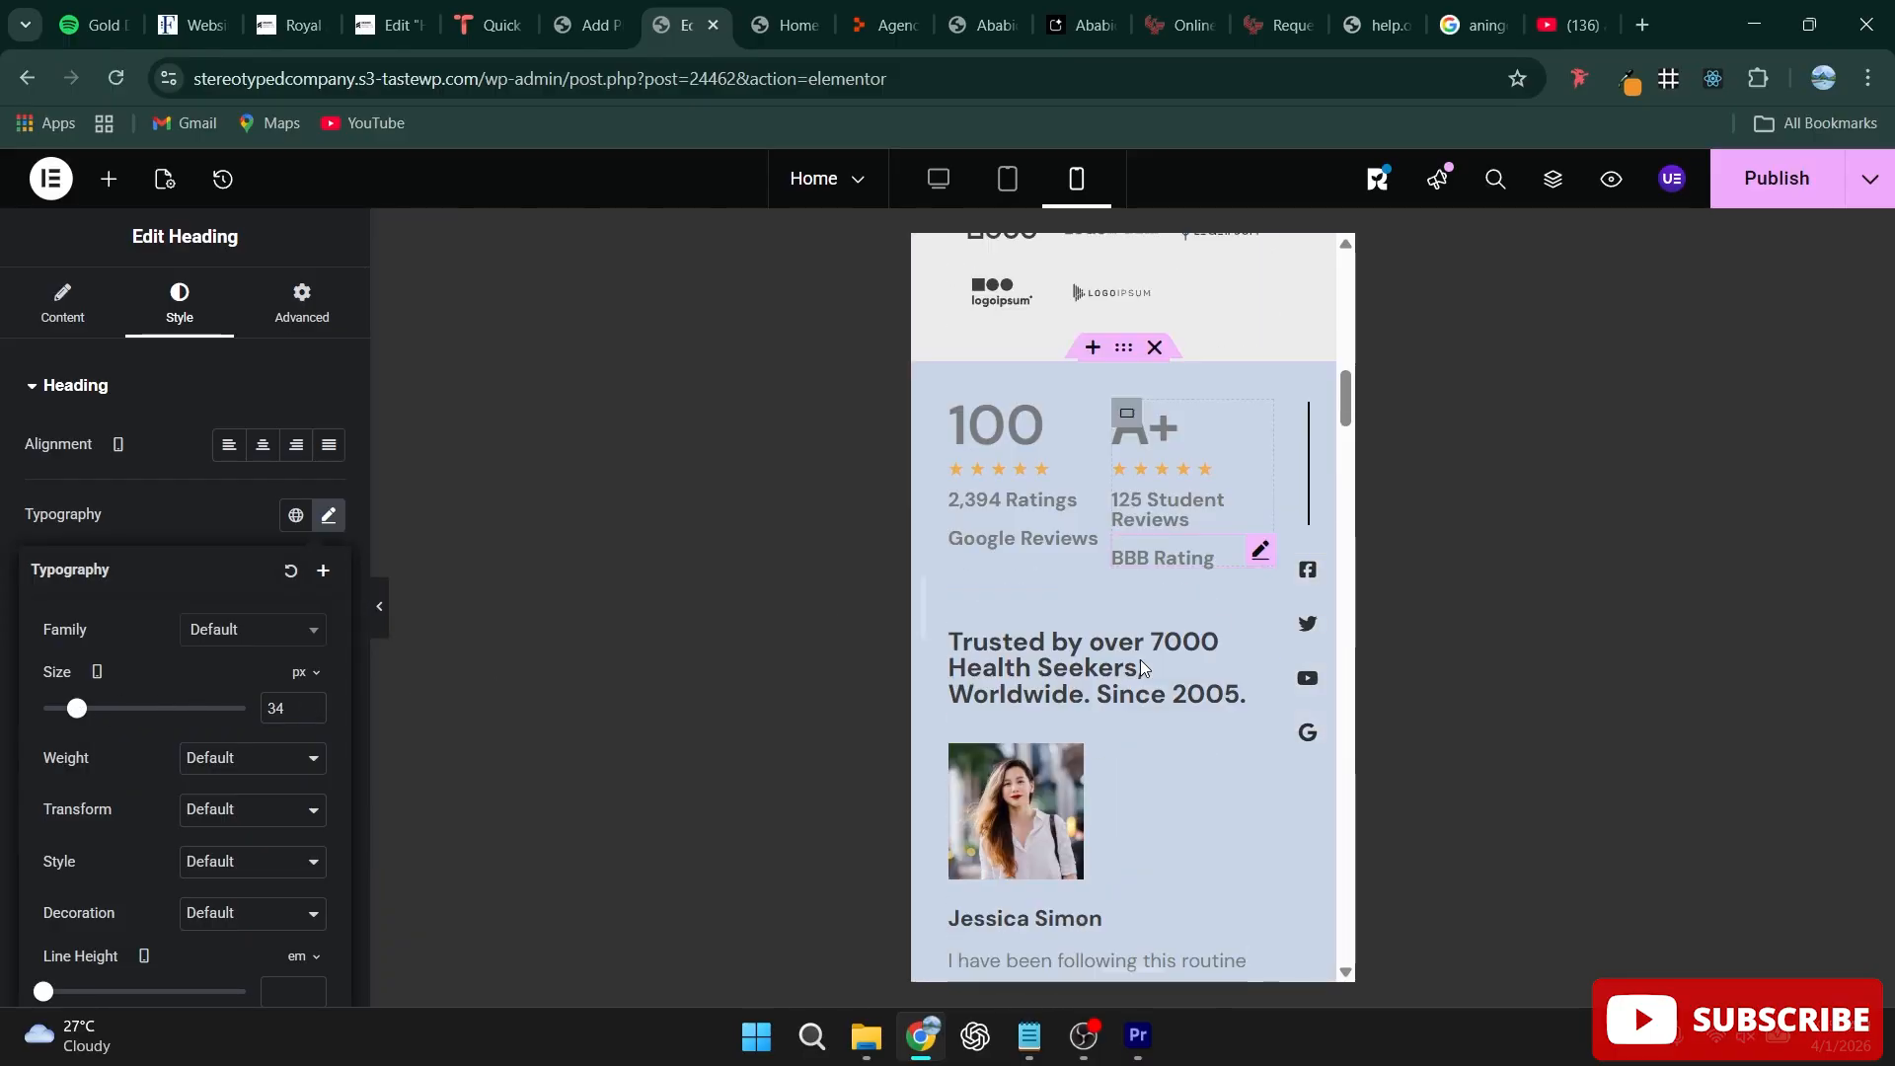
scroll(1140, 660, "up", 8)
scroll(1125, 646, "up", 6)
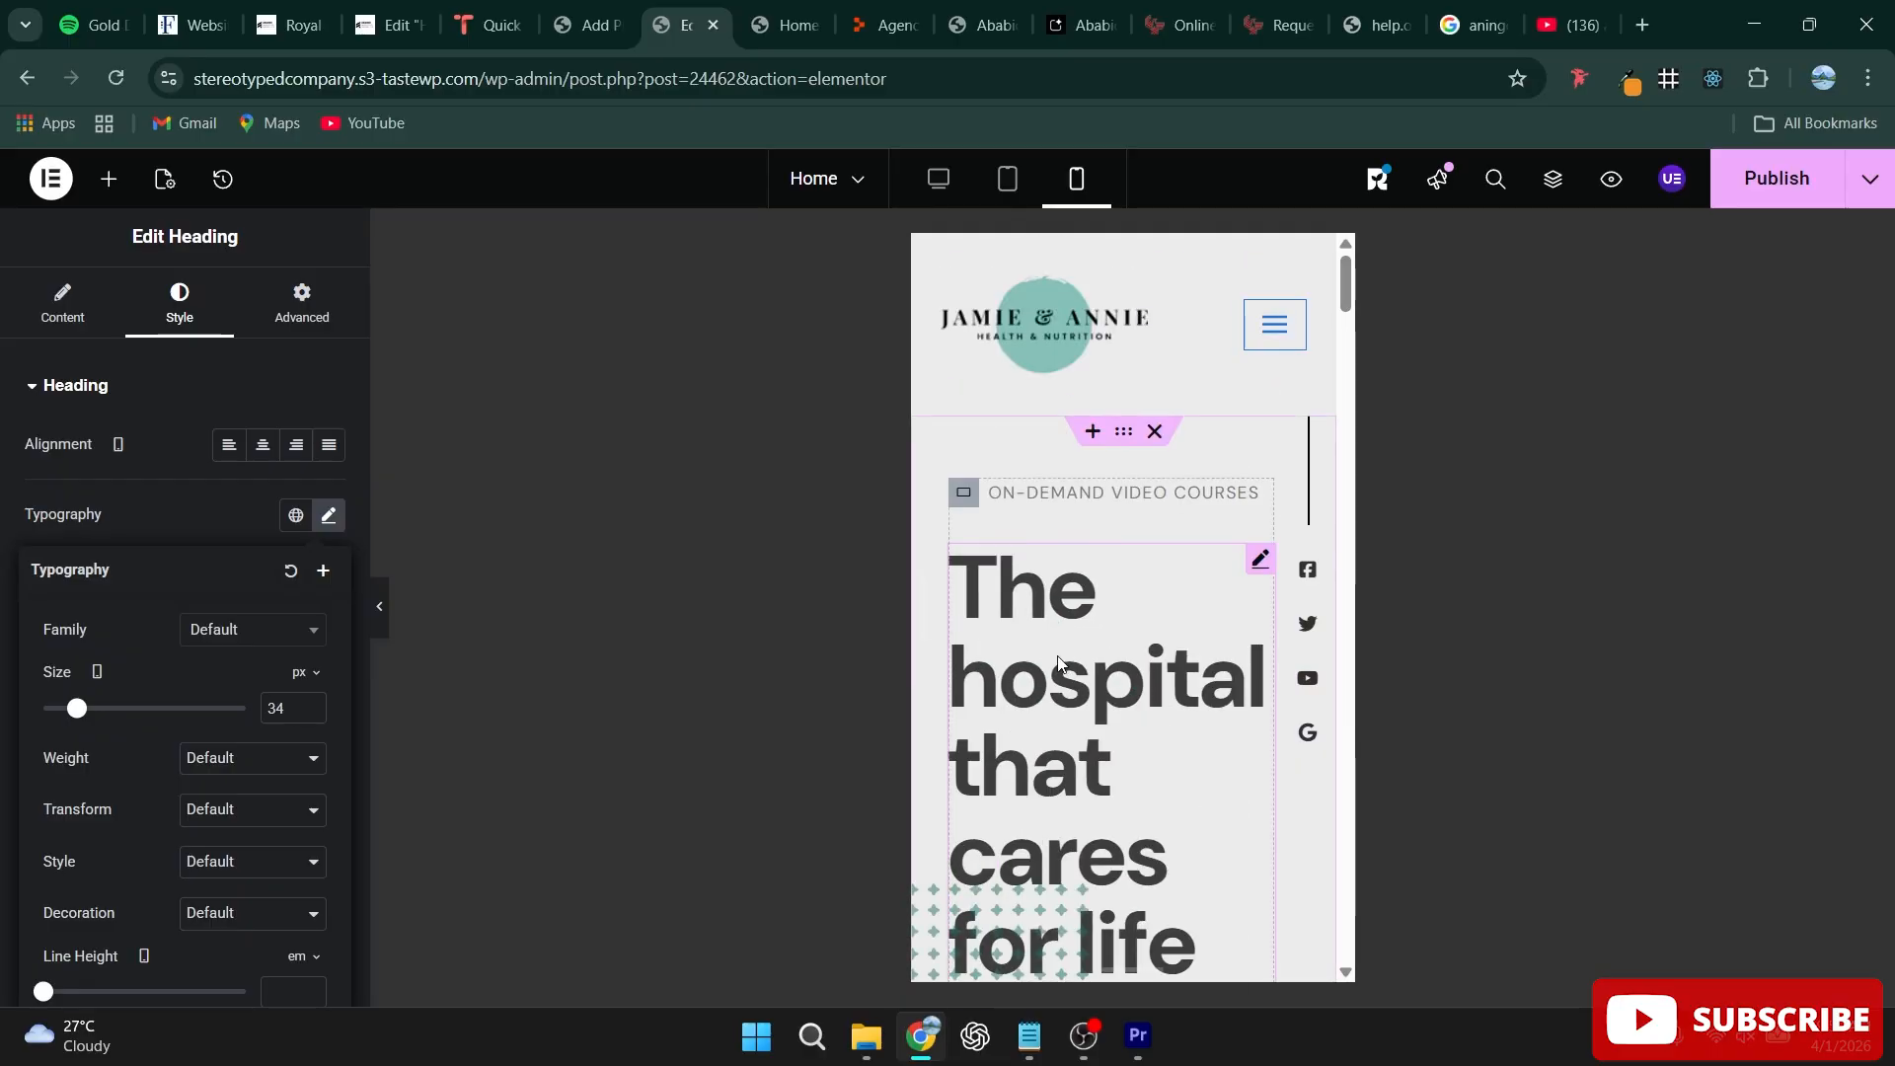
left_click(1059, 659)
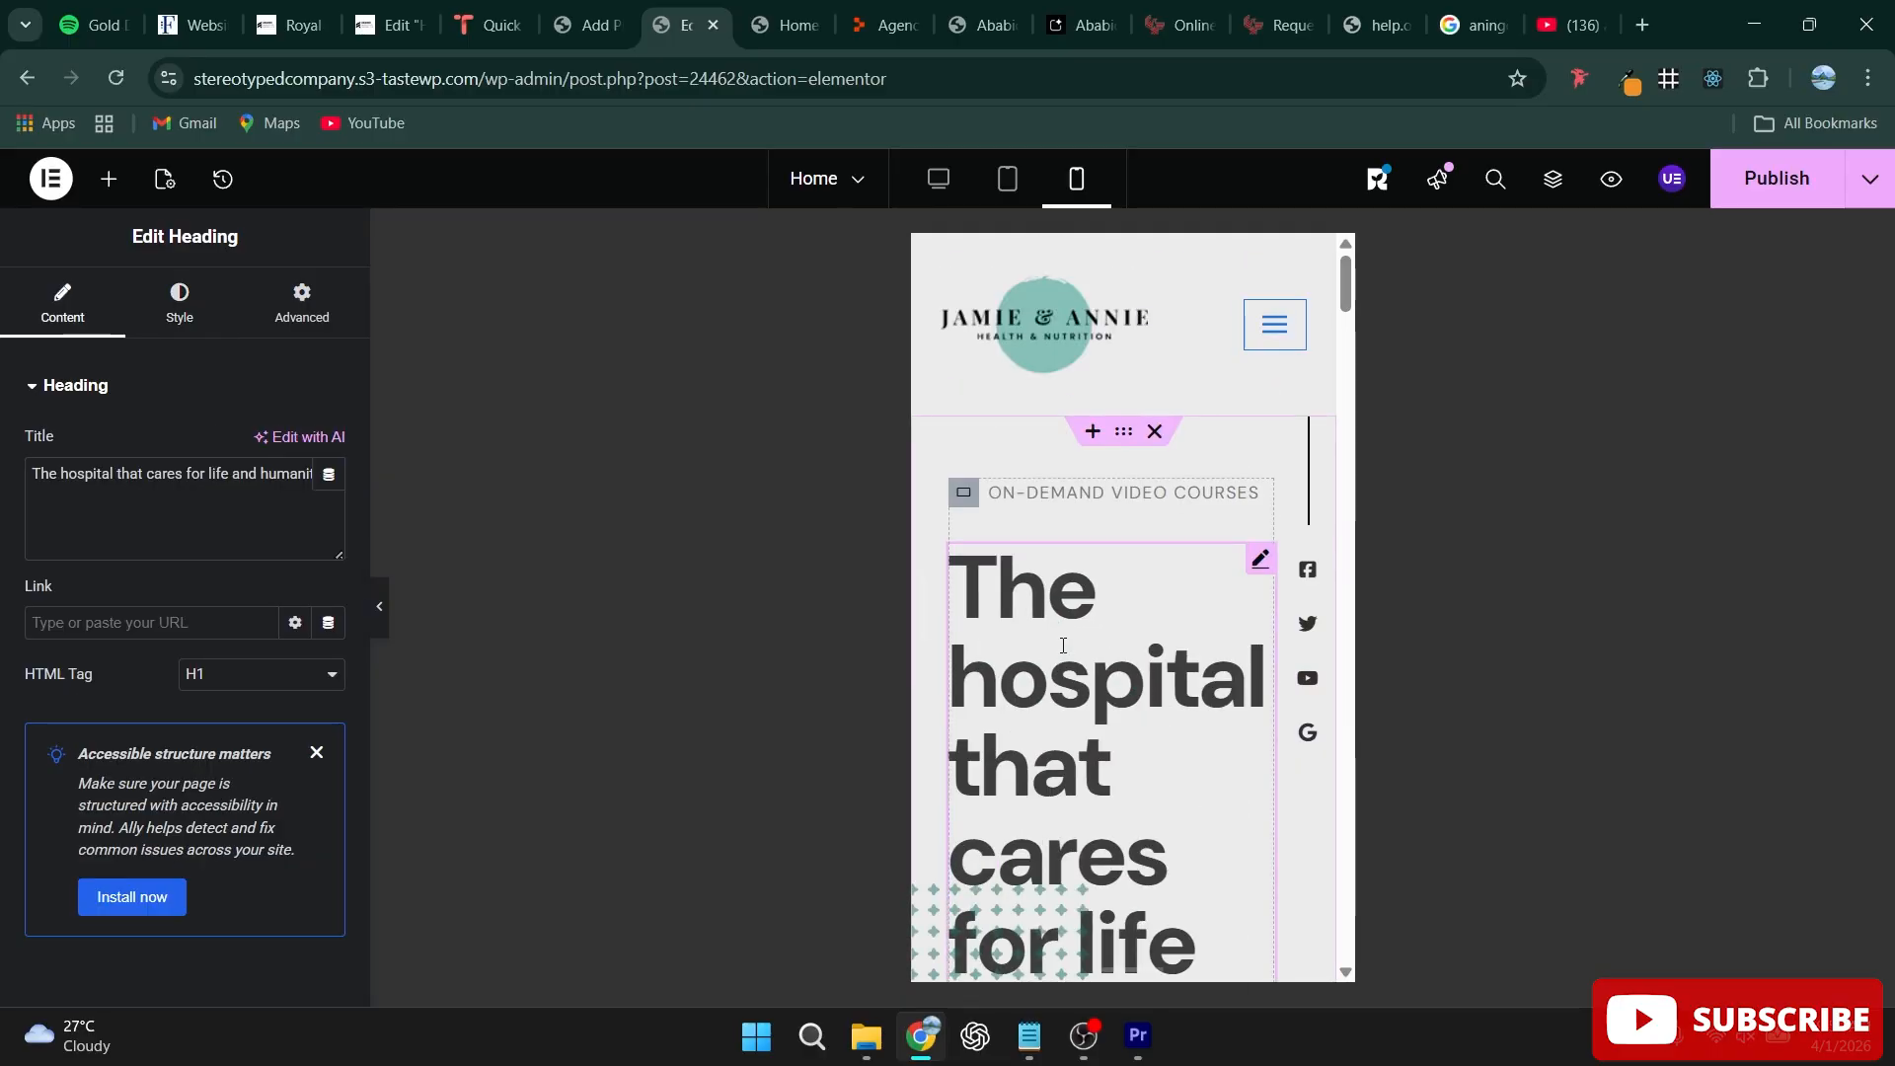
left_click(179, 301)
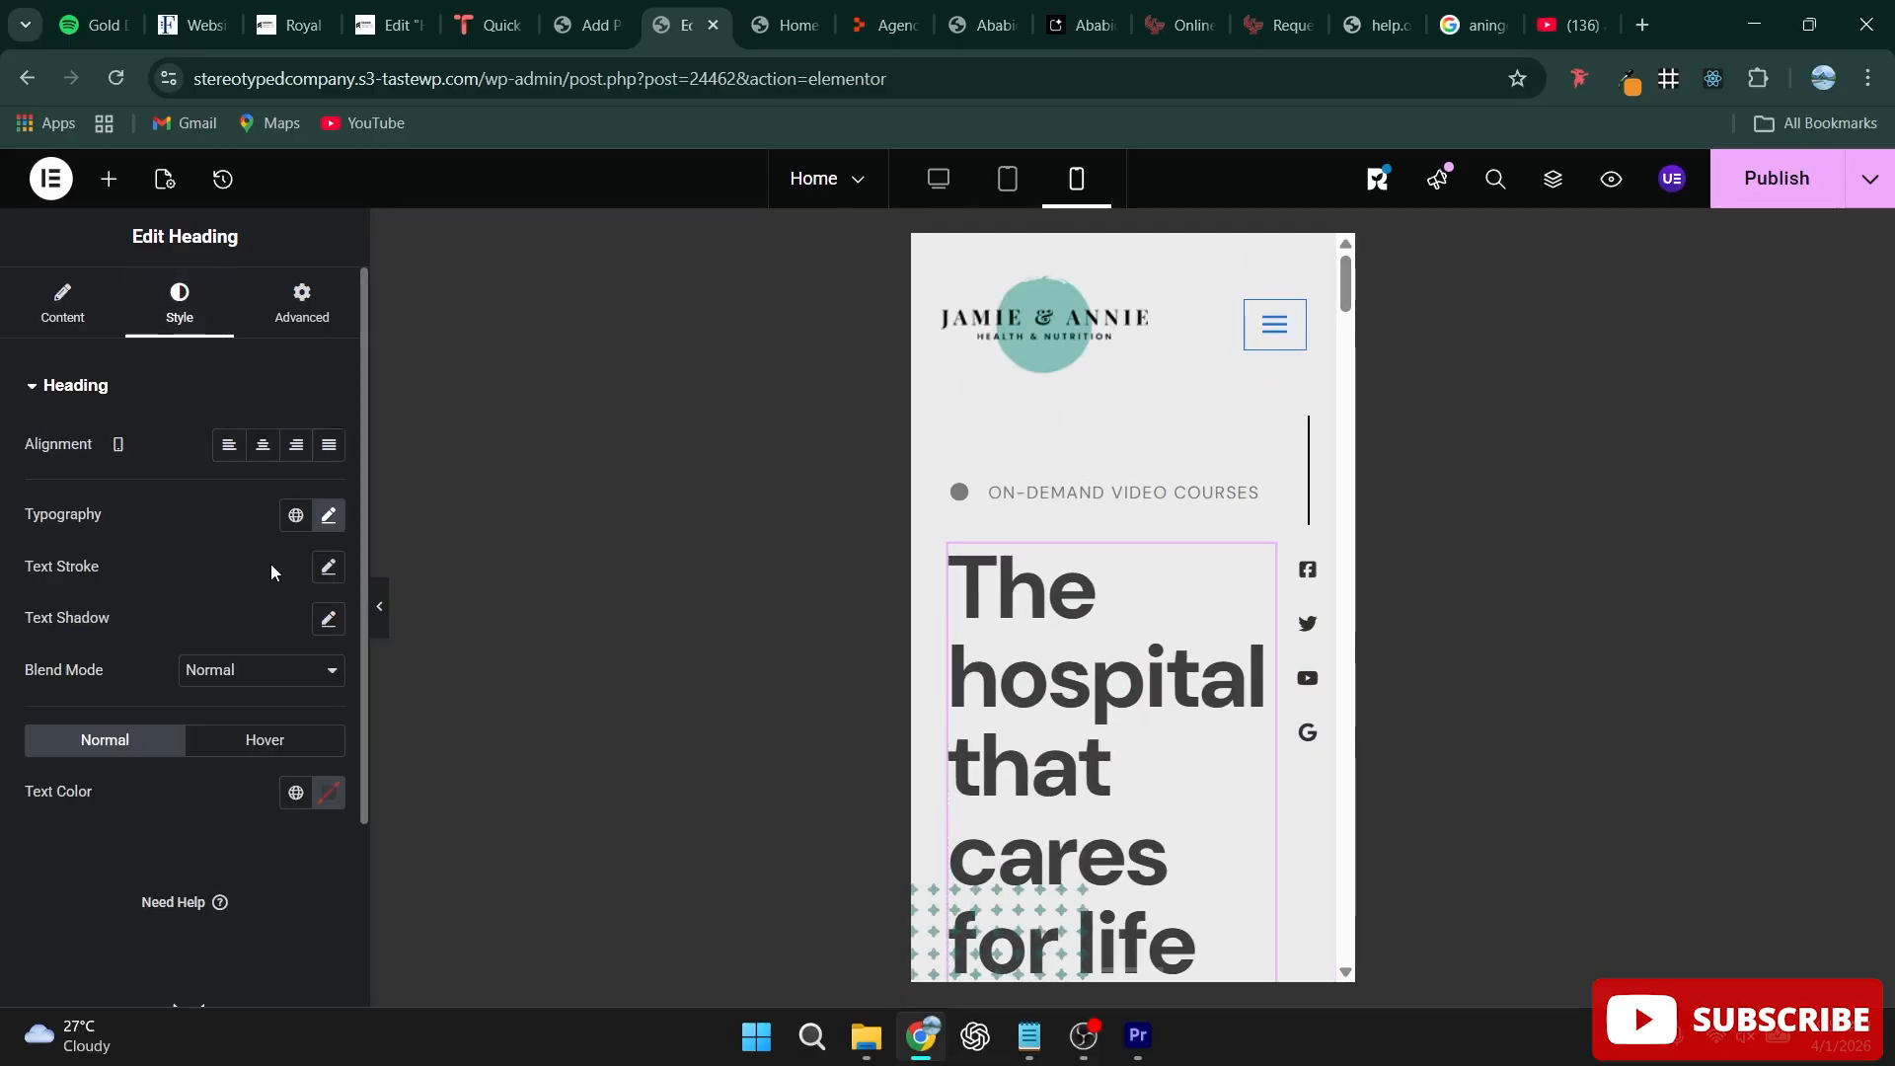
left_click(328, 521)
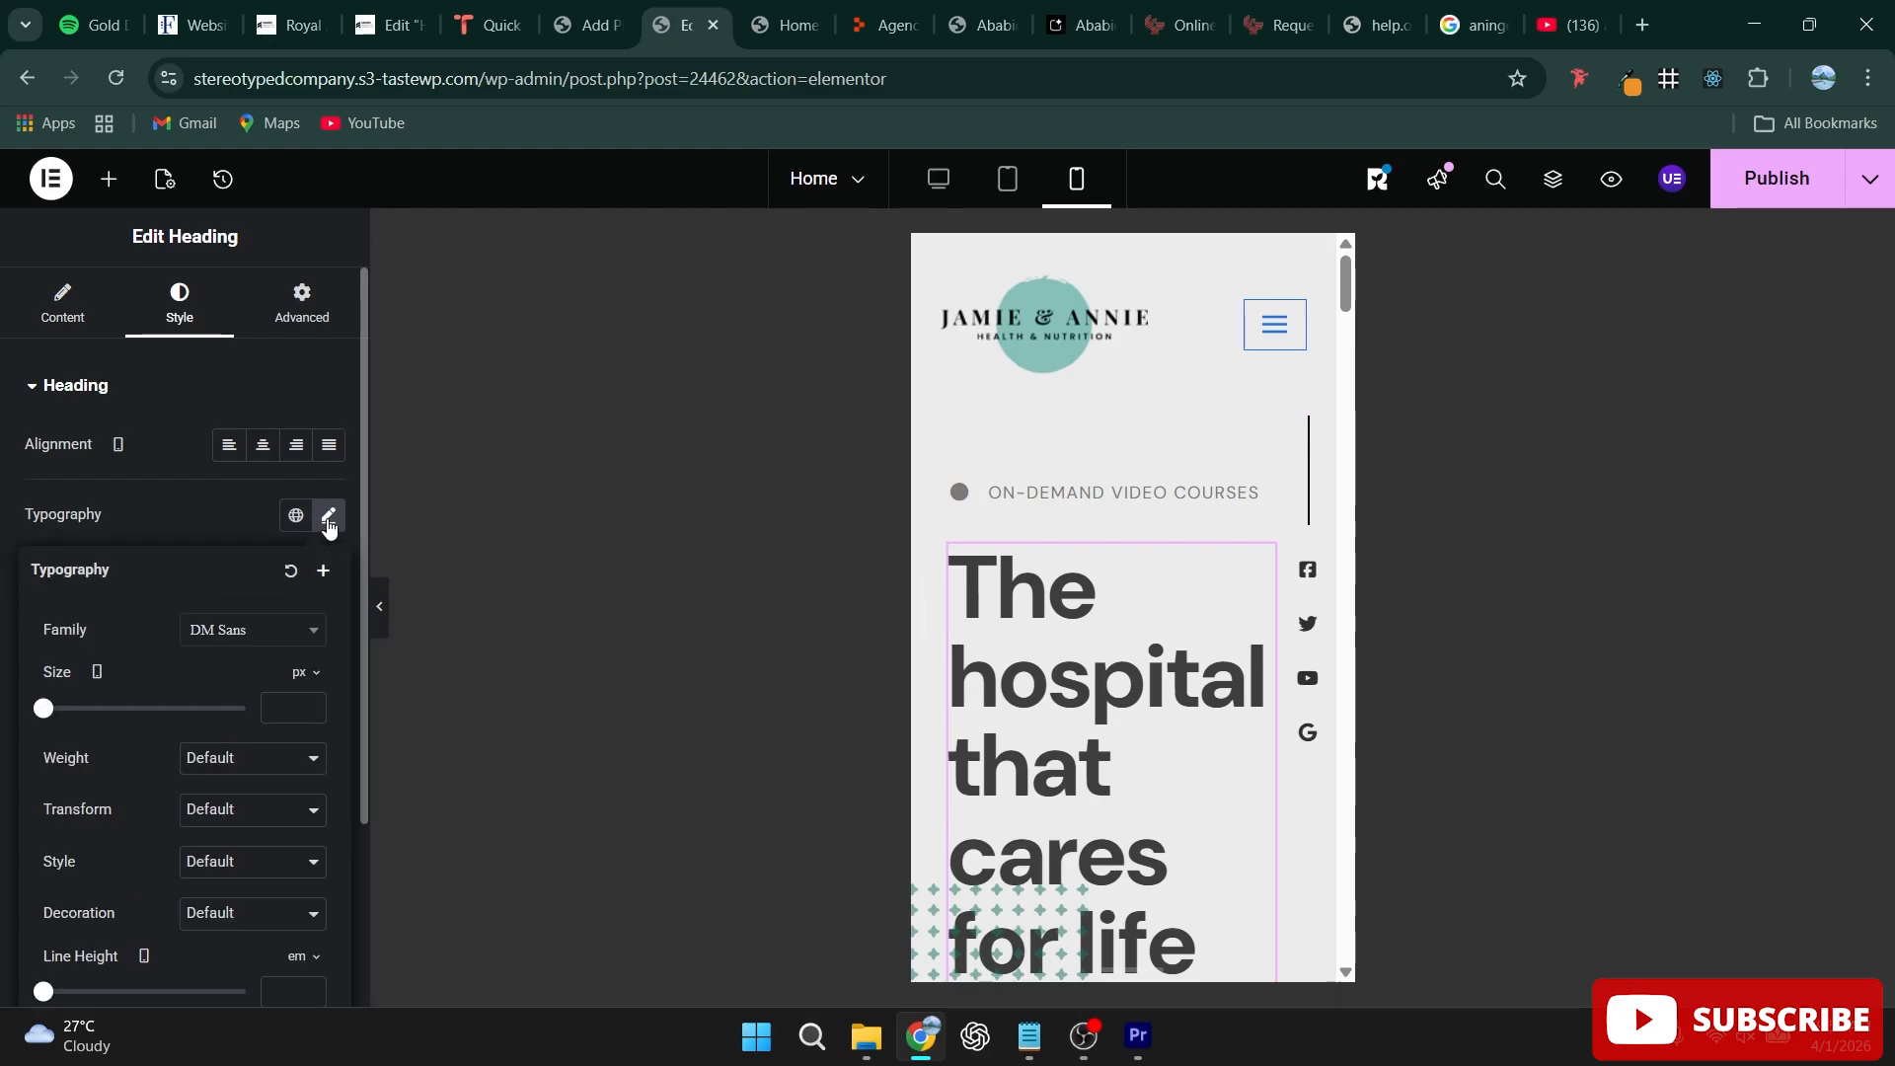
left_click(280, 708)
type("30")
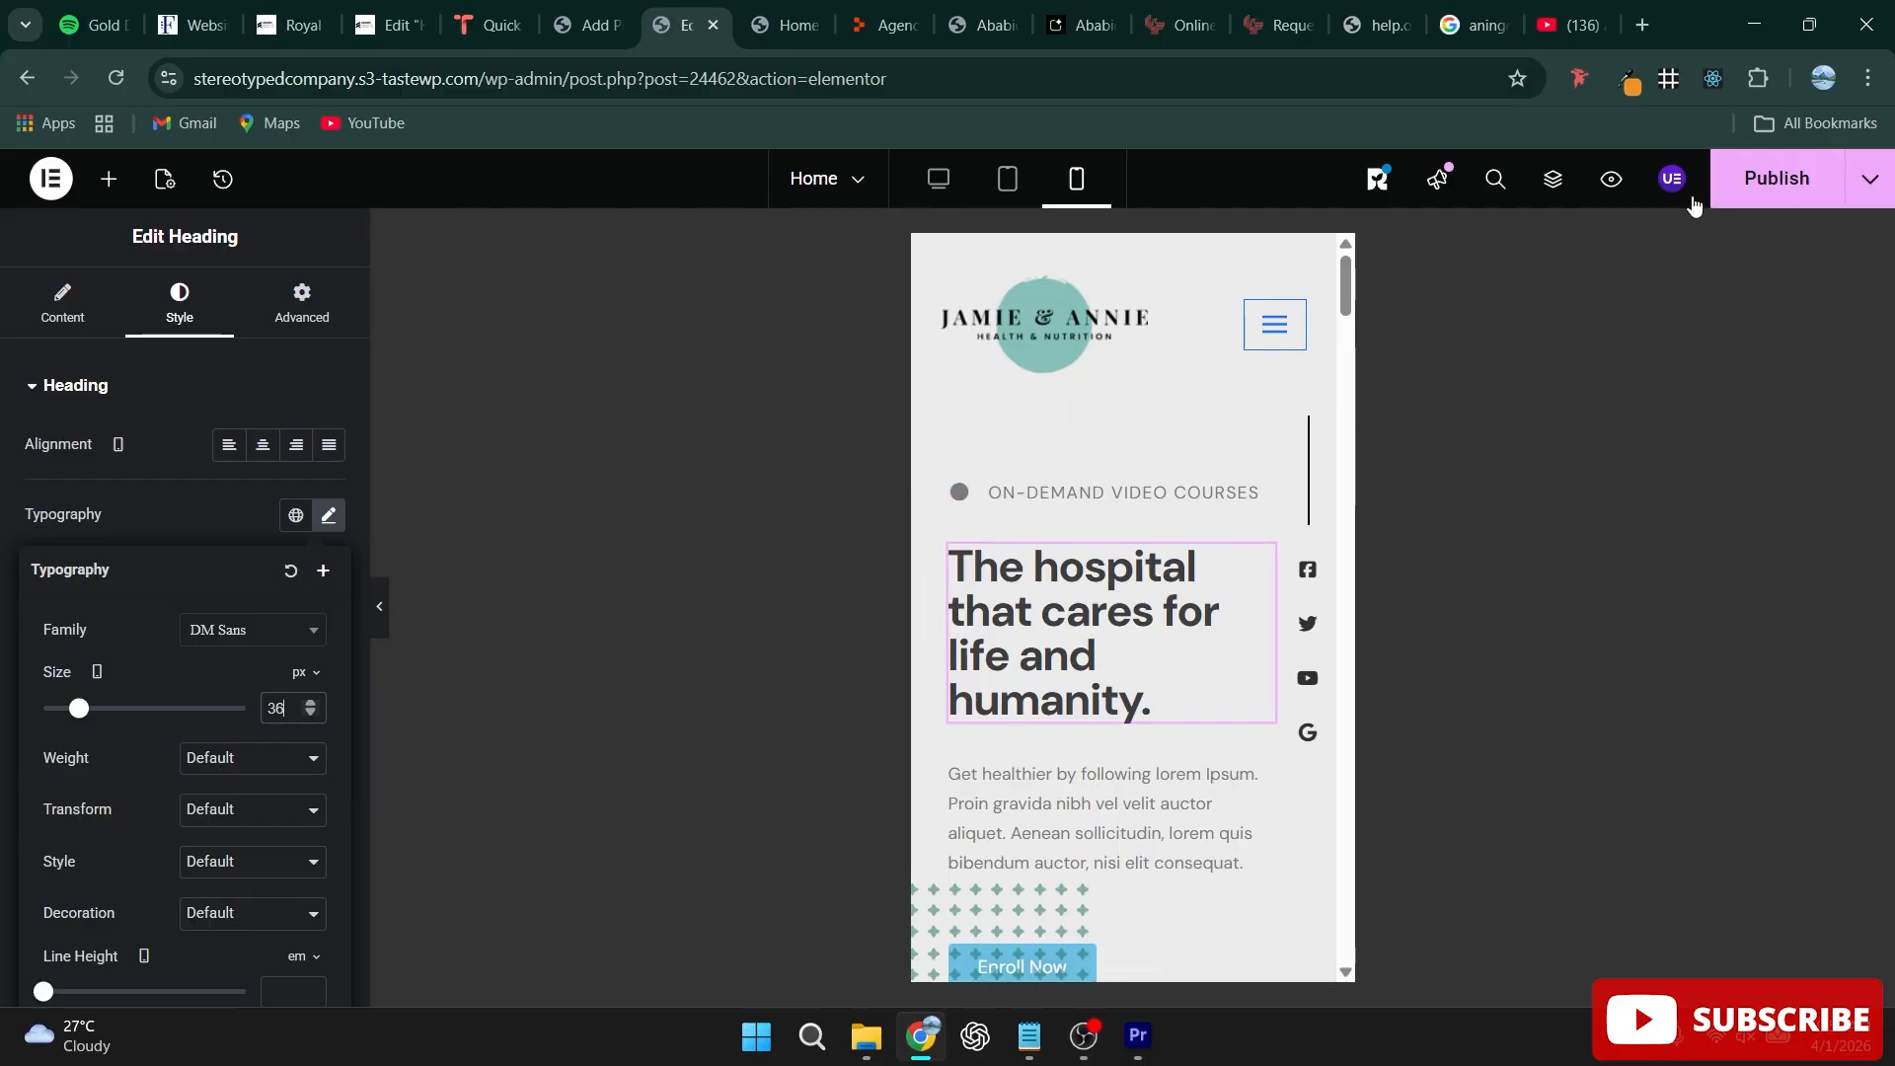
Step: Publish the home page changes and leave the editor for the WordPress list of pages
left_click(1737, 180)
scroll(1017, 539, "down", 10)
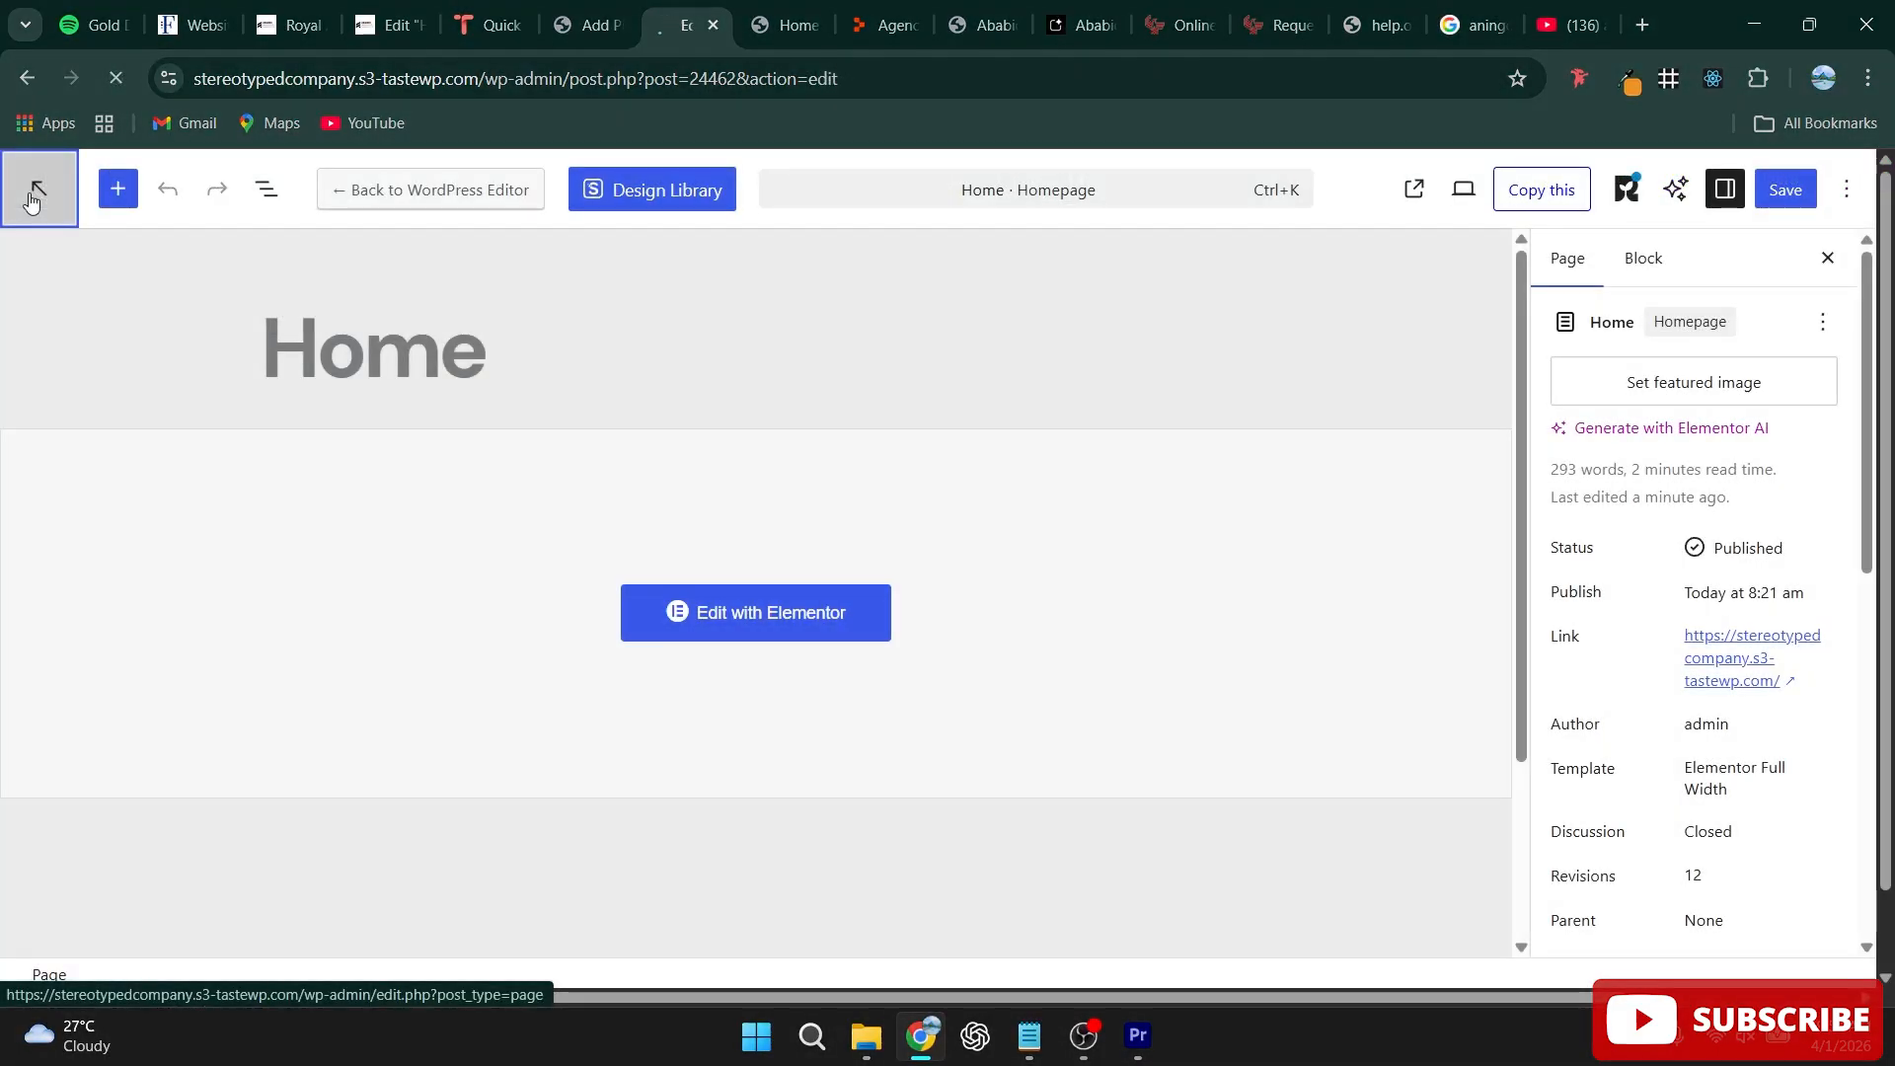
left_click(30, 200)
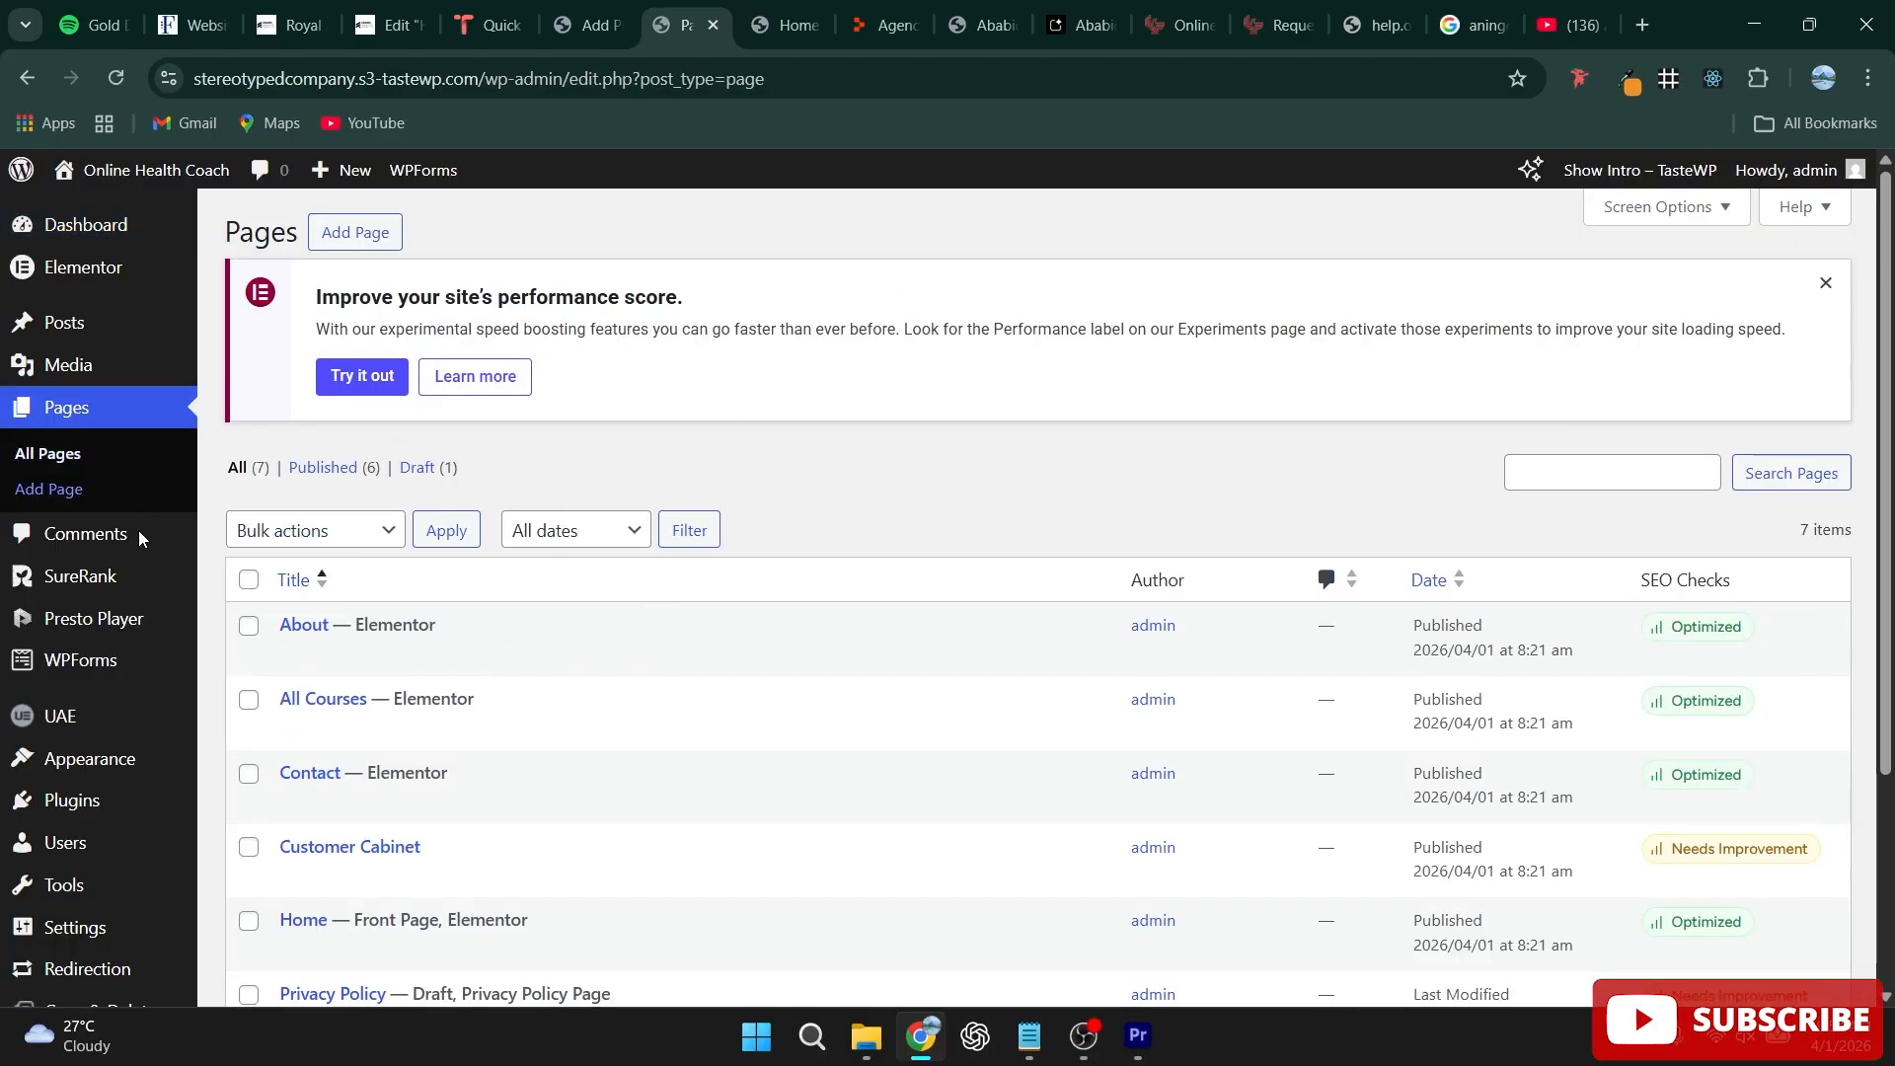
Step: Open the Header Builder in the Solace theme's customizer
scroll(138, 533, "down", 3)
mouse_move(104, 471)
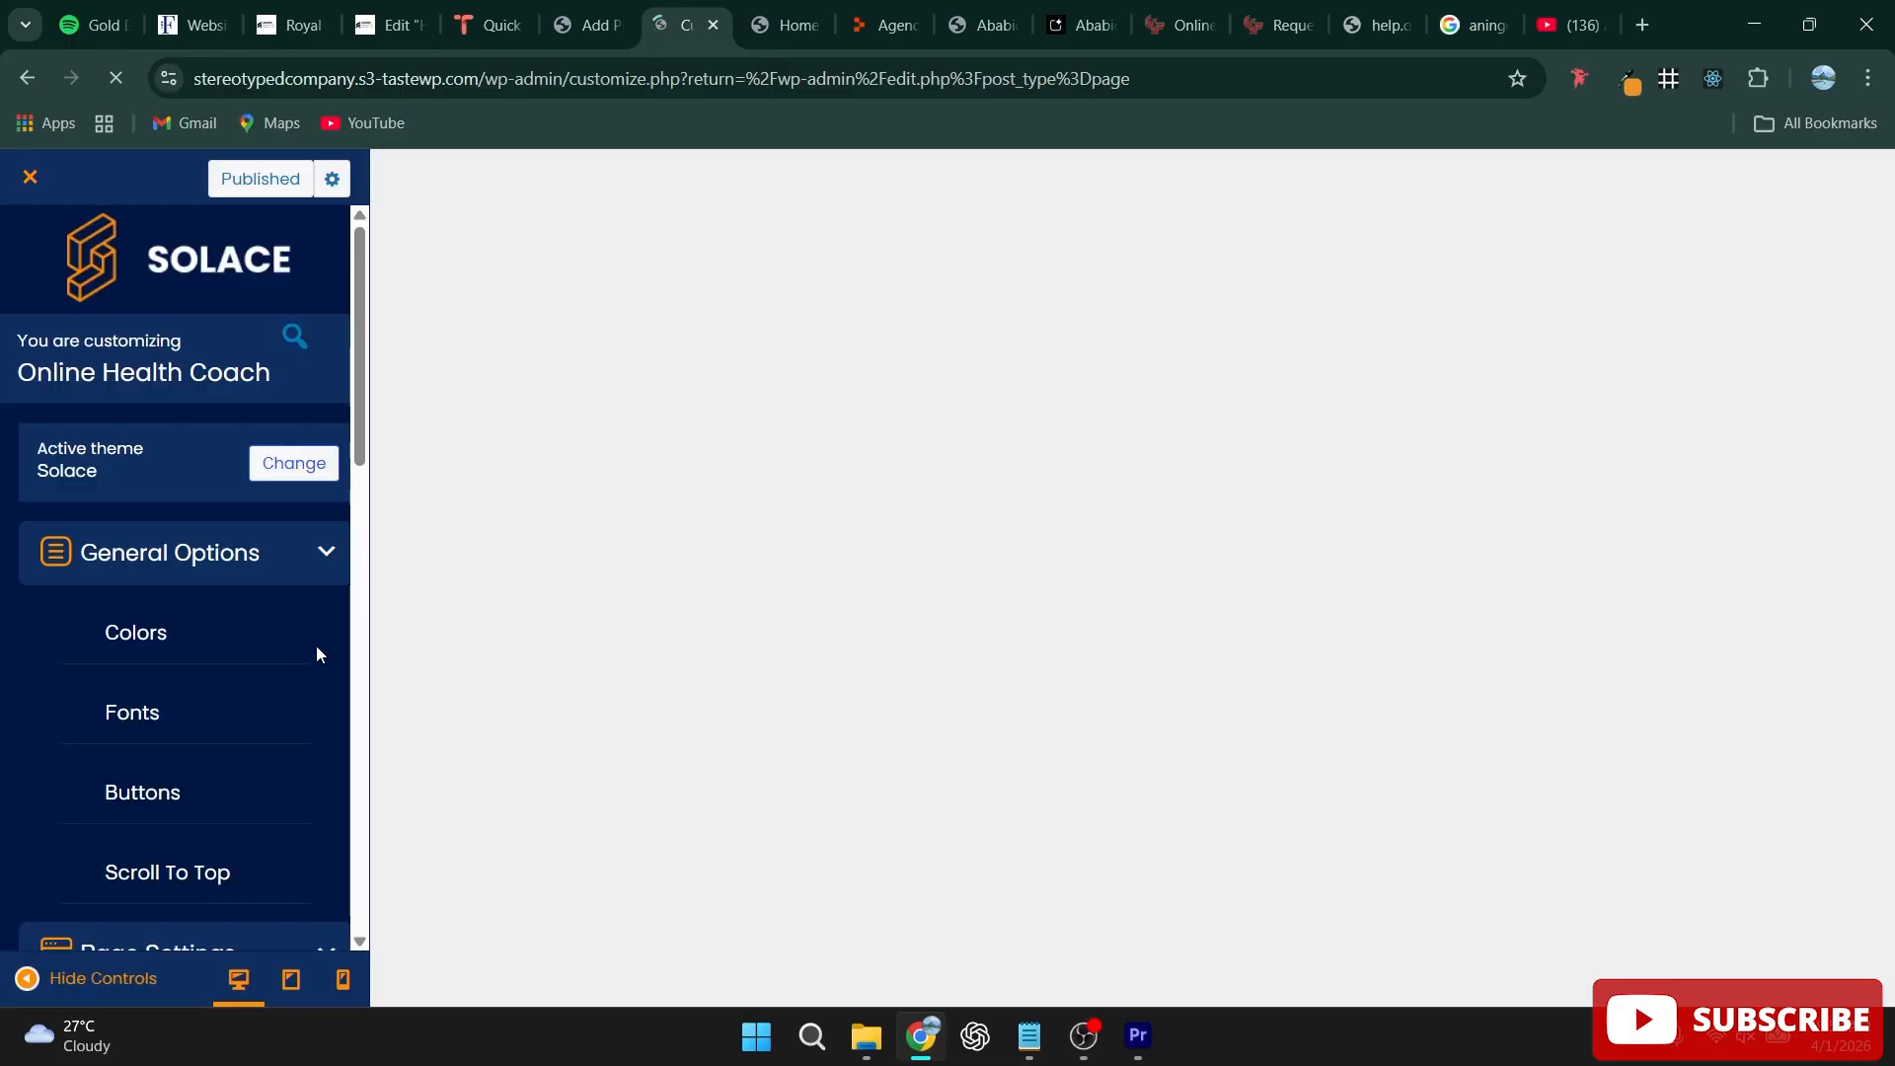
scroll(275, 447, "down", 10)
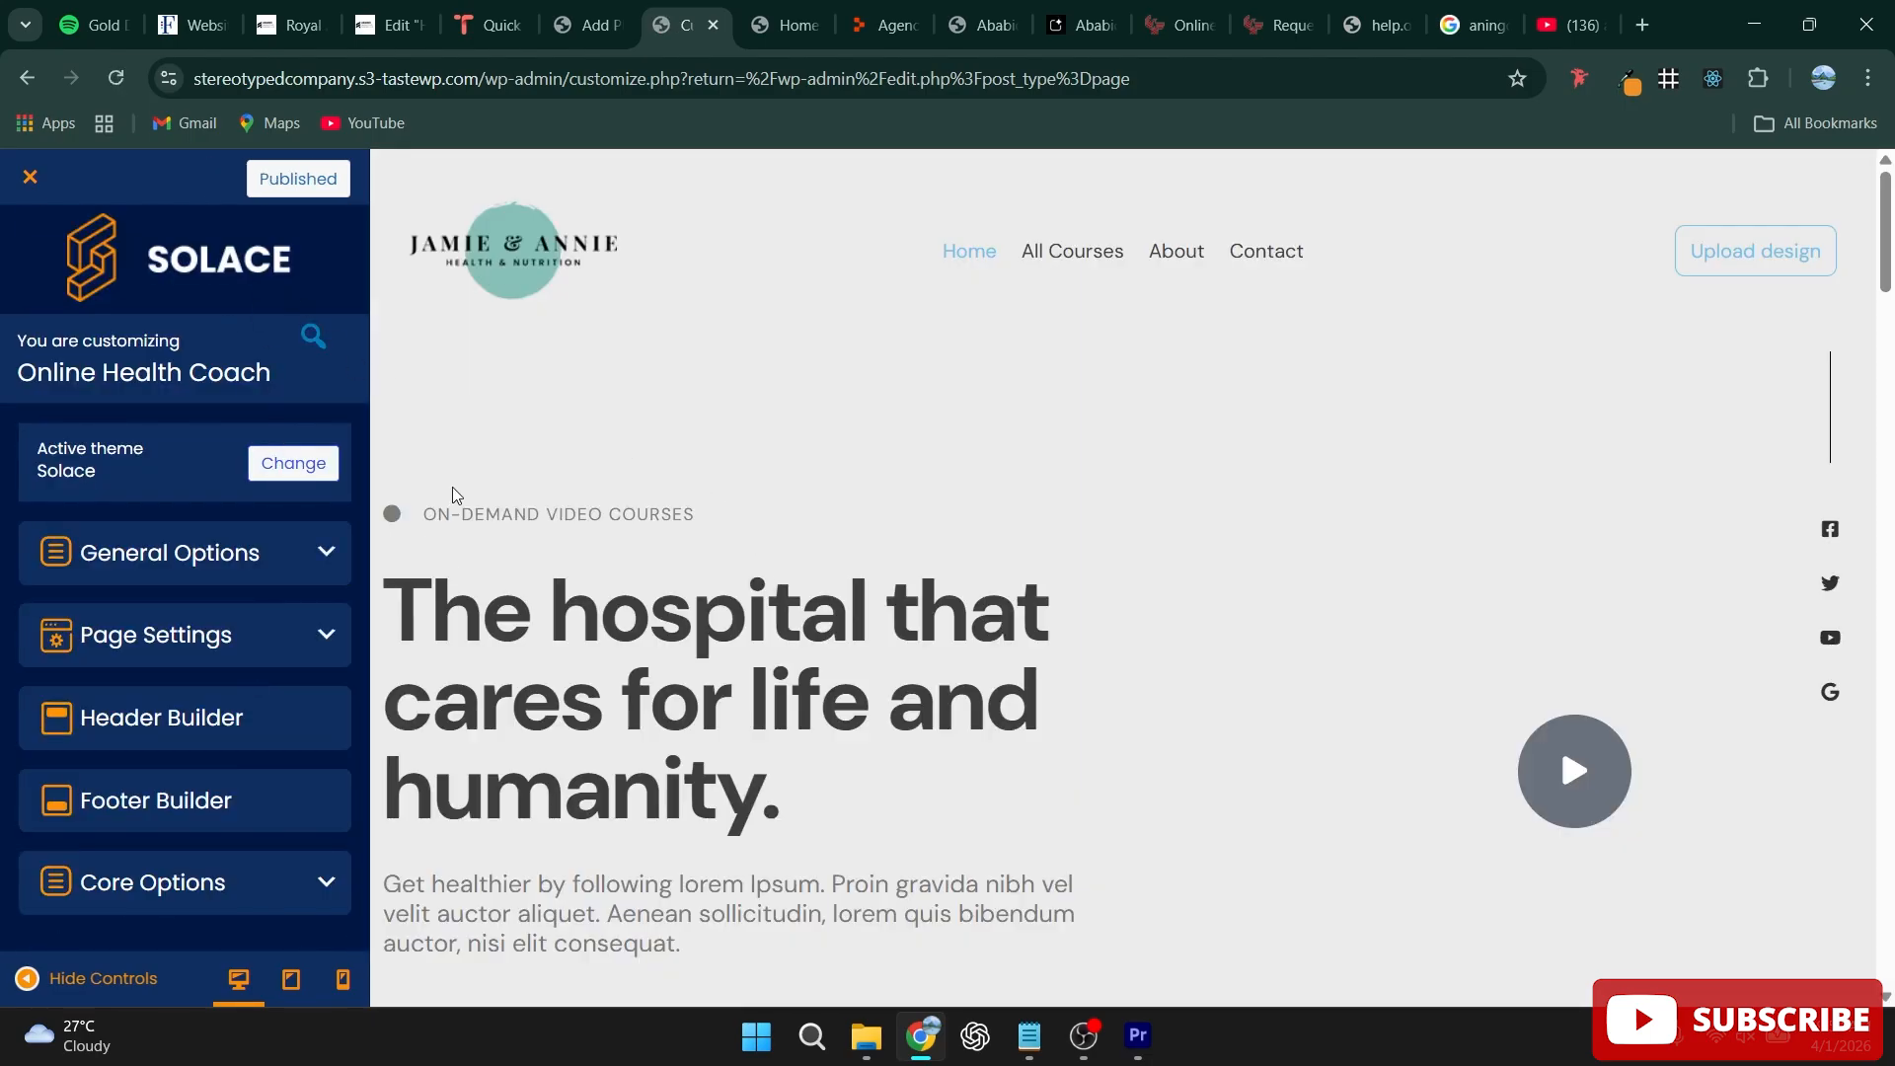
scroll(915, 655, "down", 1)
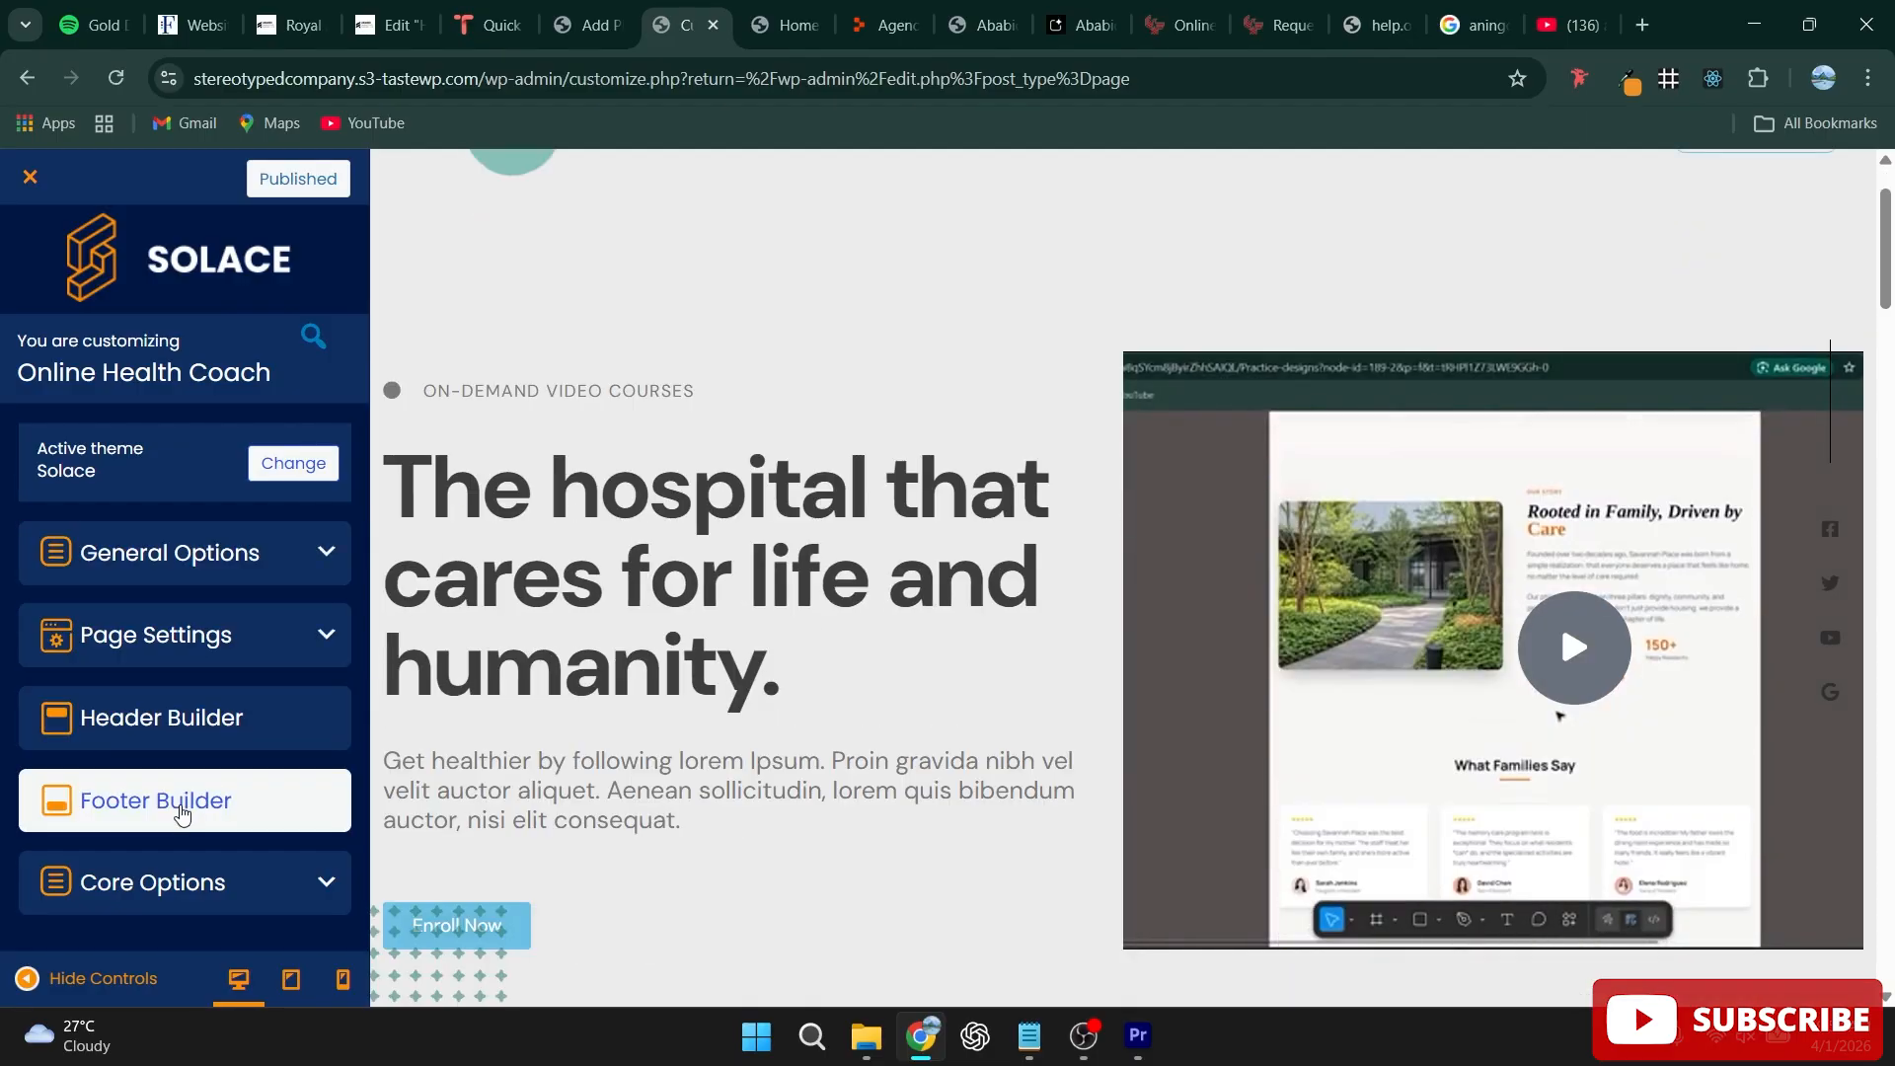
left_click(286, 719)
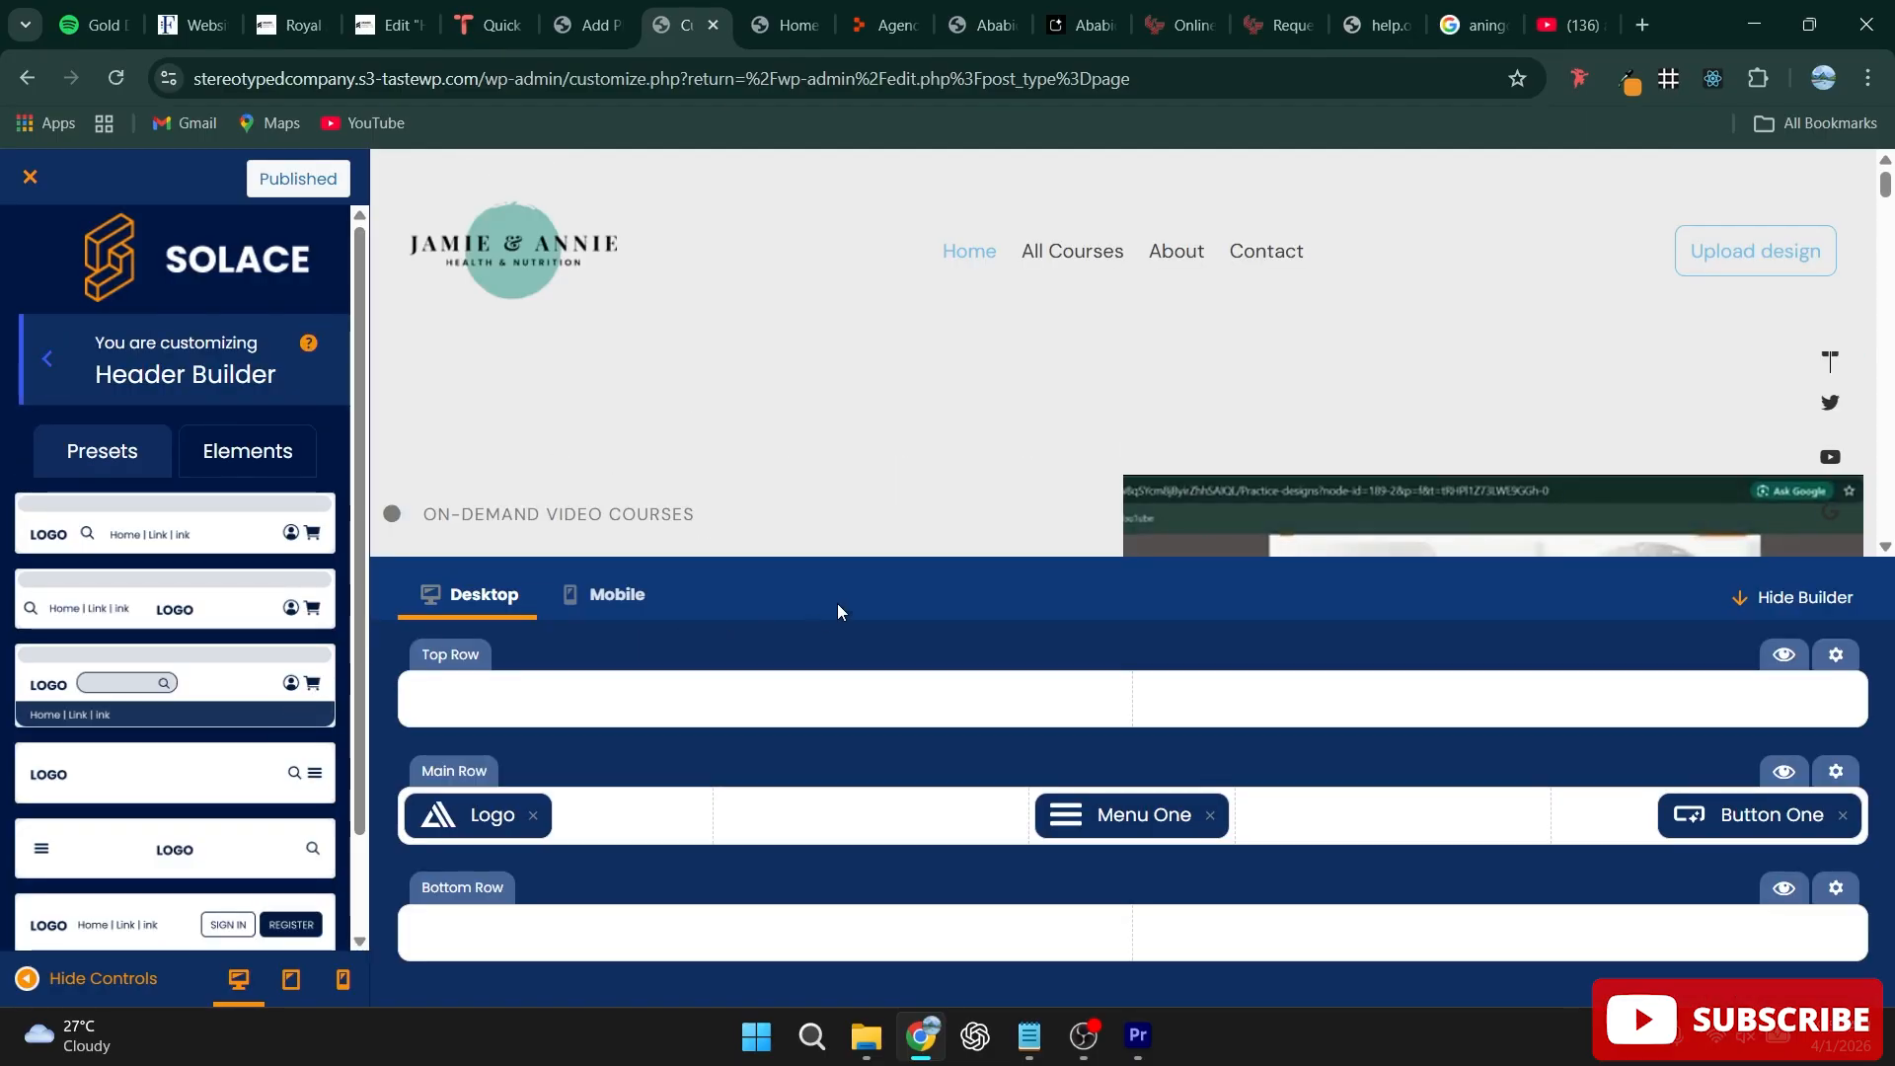
Step: Try the header presets with Buy Now and Sign In/Register buttons, ending on the centered logo with menu and search icons
scroll(148, 789, "down", 1)
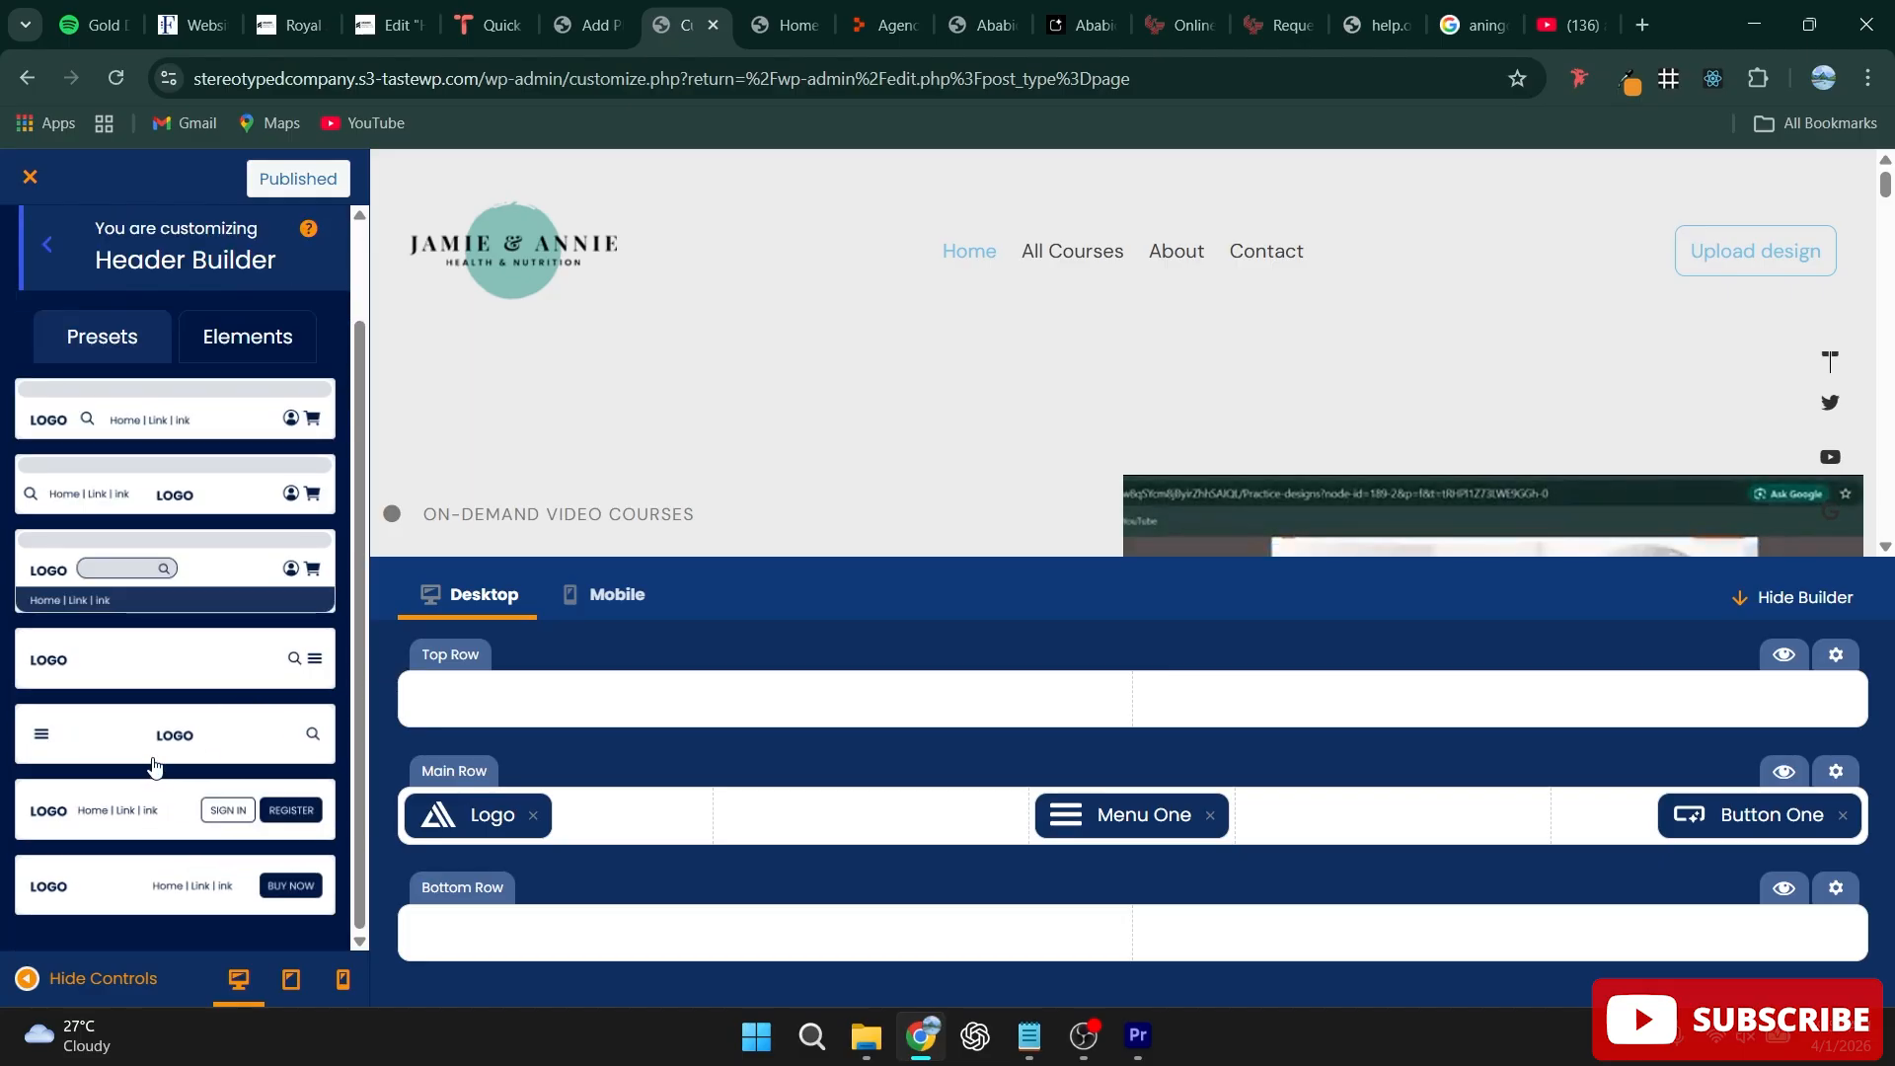
left_click(112, 877)
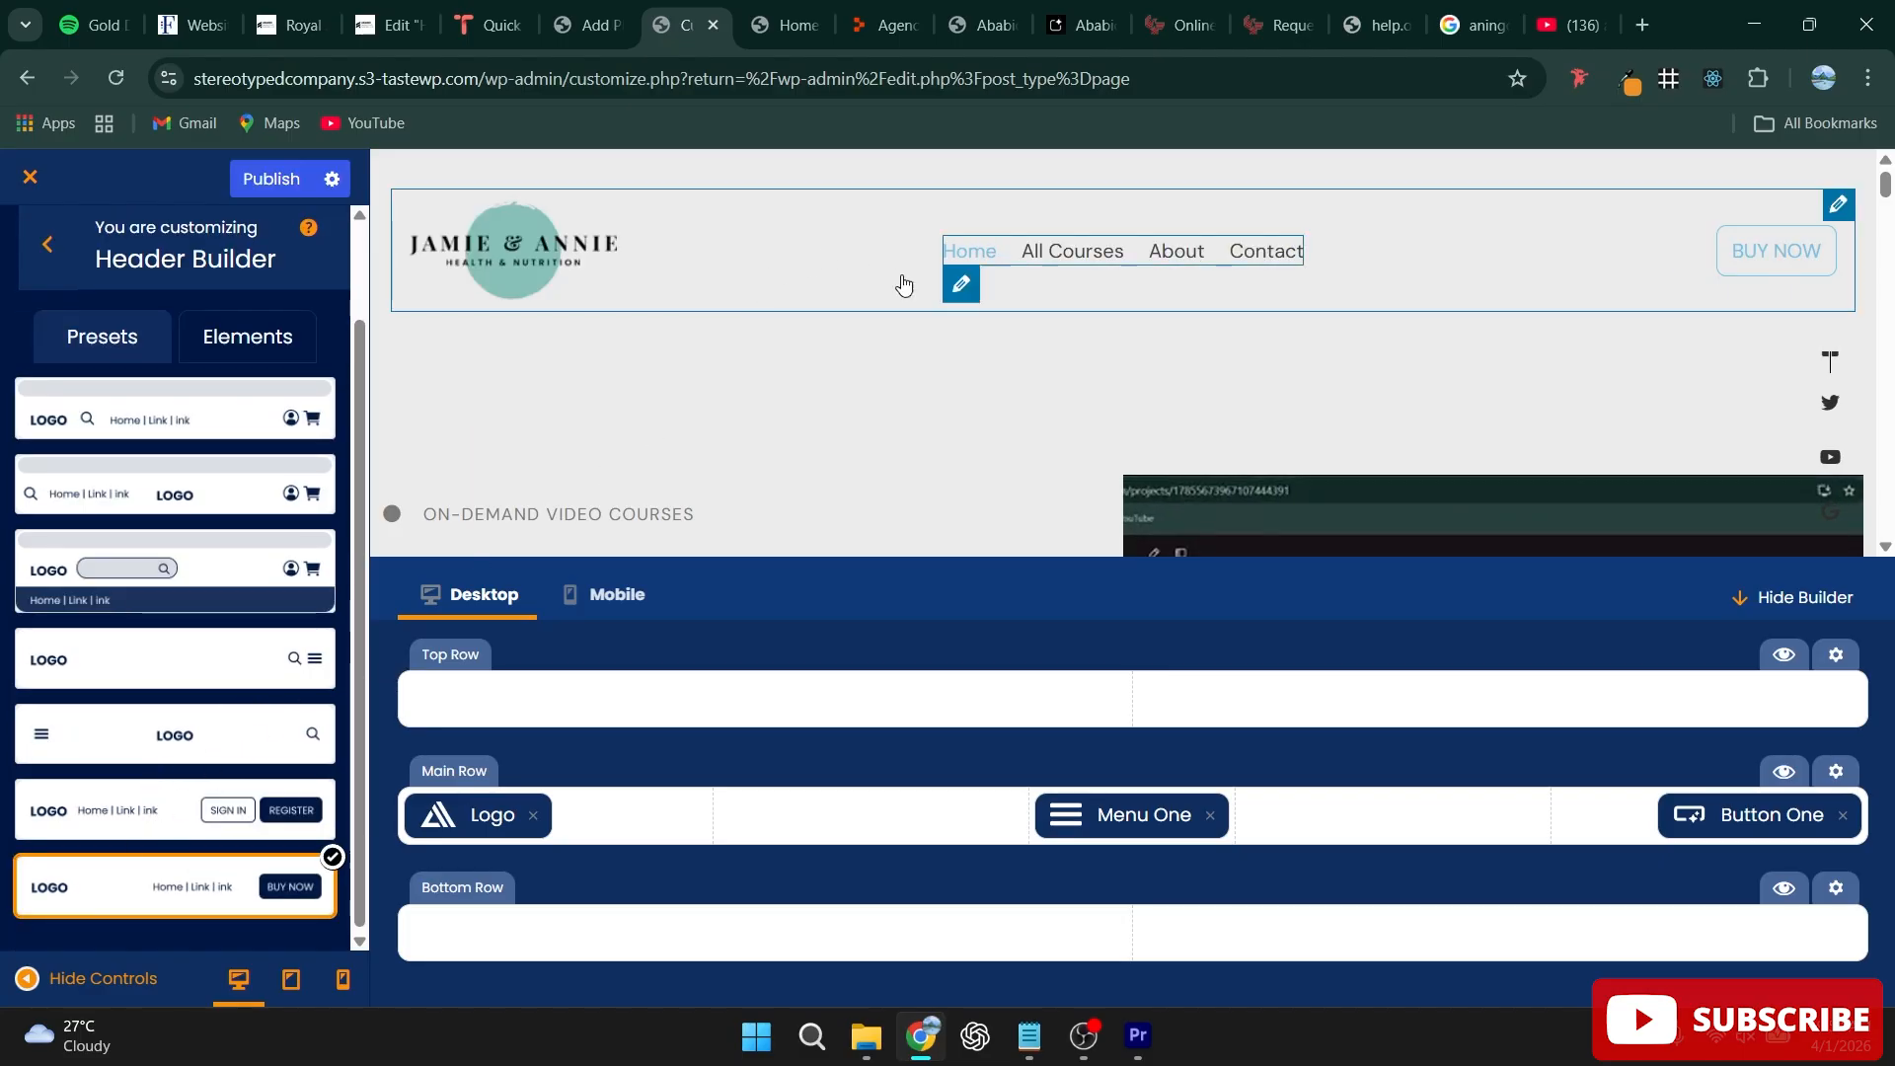
left_click(165, 817)
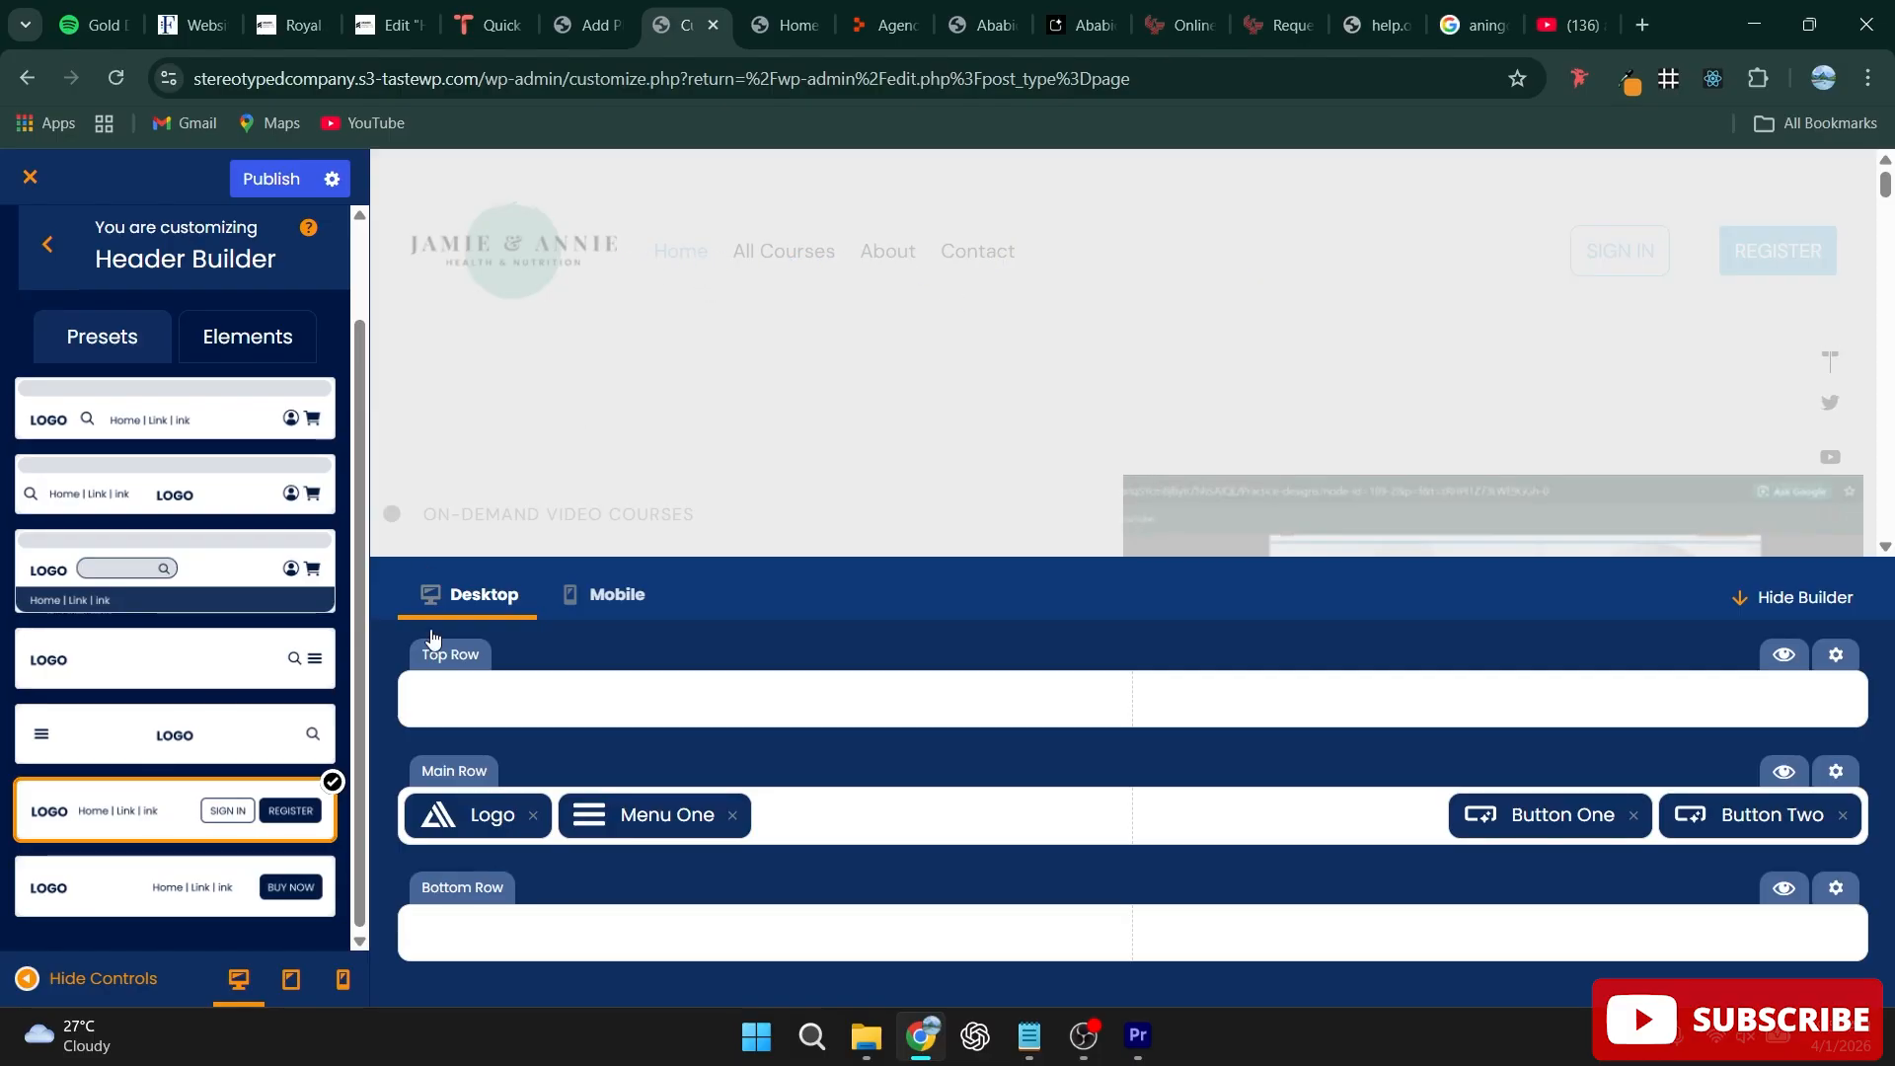
left_click(108, 747)
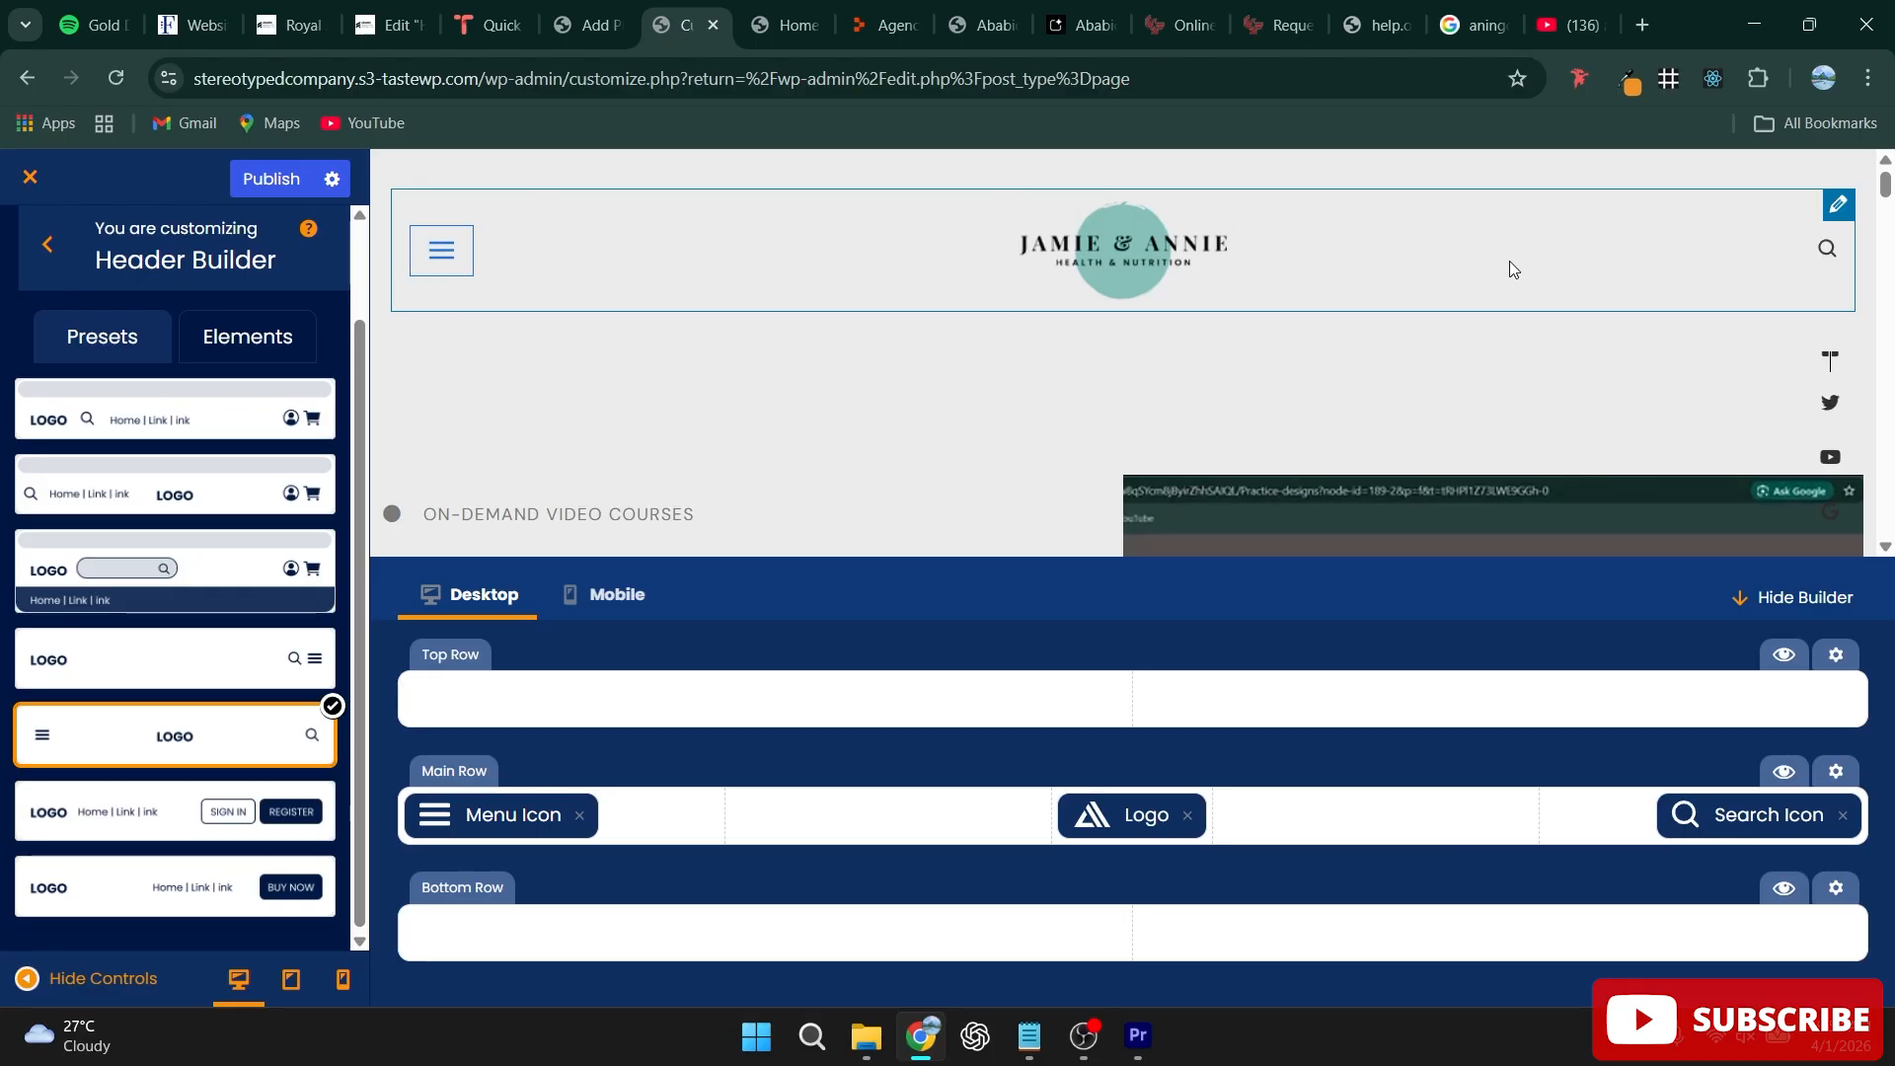
Step: Preview the header's off-canvas menu, compare the other presets and apply the one with logo, centered menu and Buy Now button
left_click(441, 259)
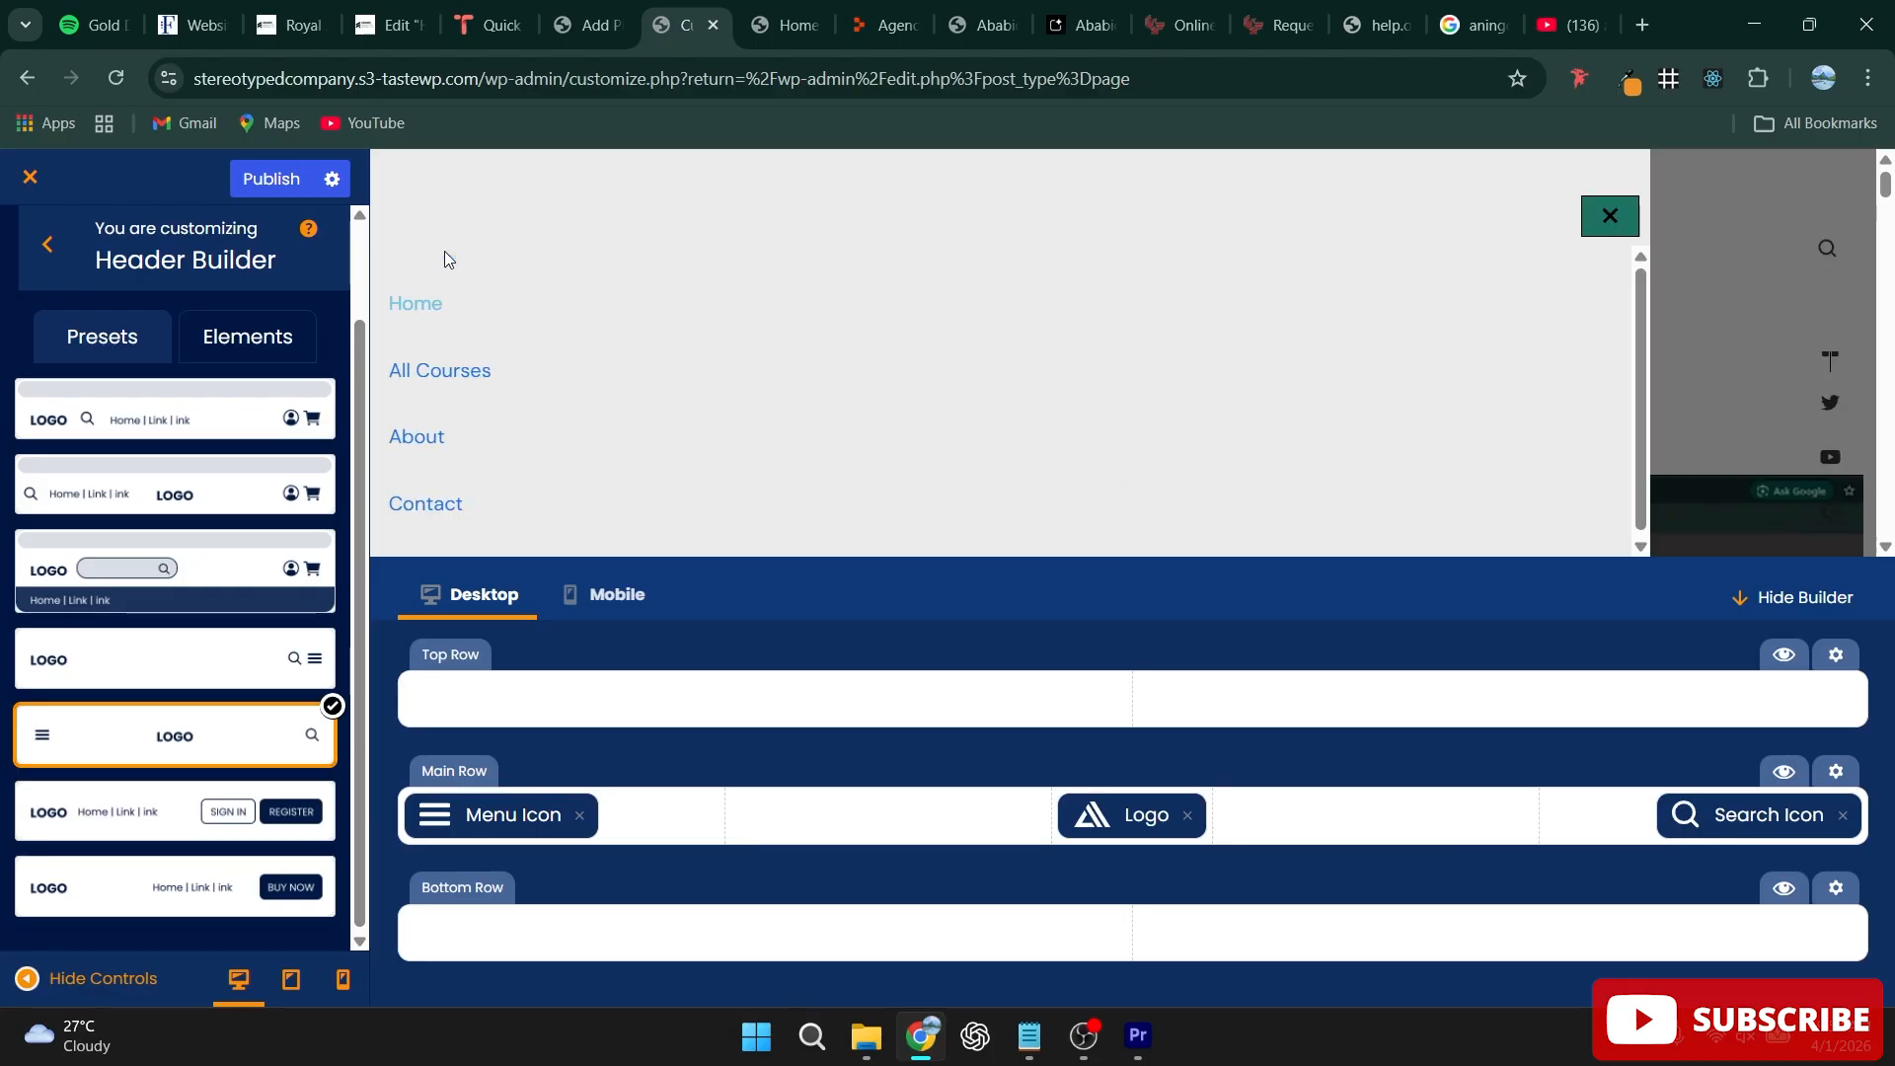
left_click(1616, 222)
left_click(217, 569)
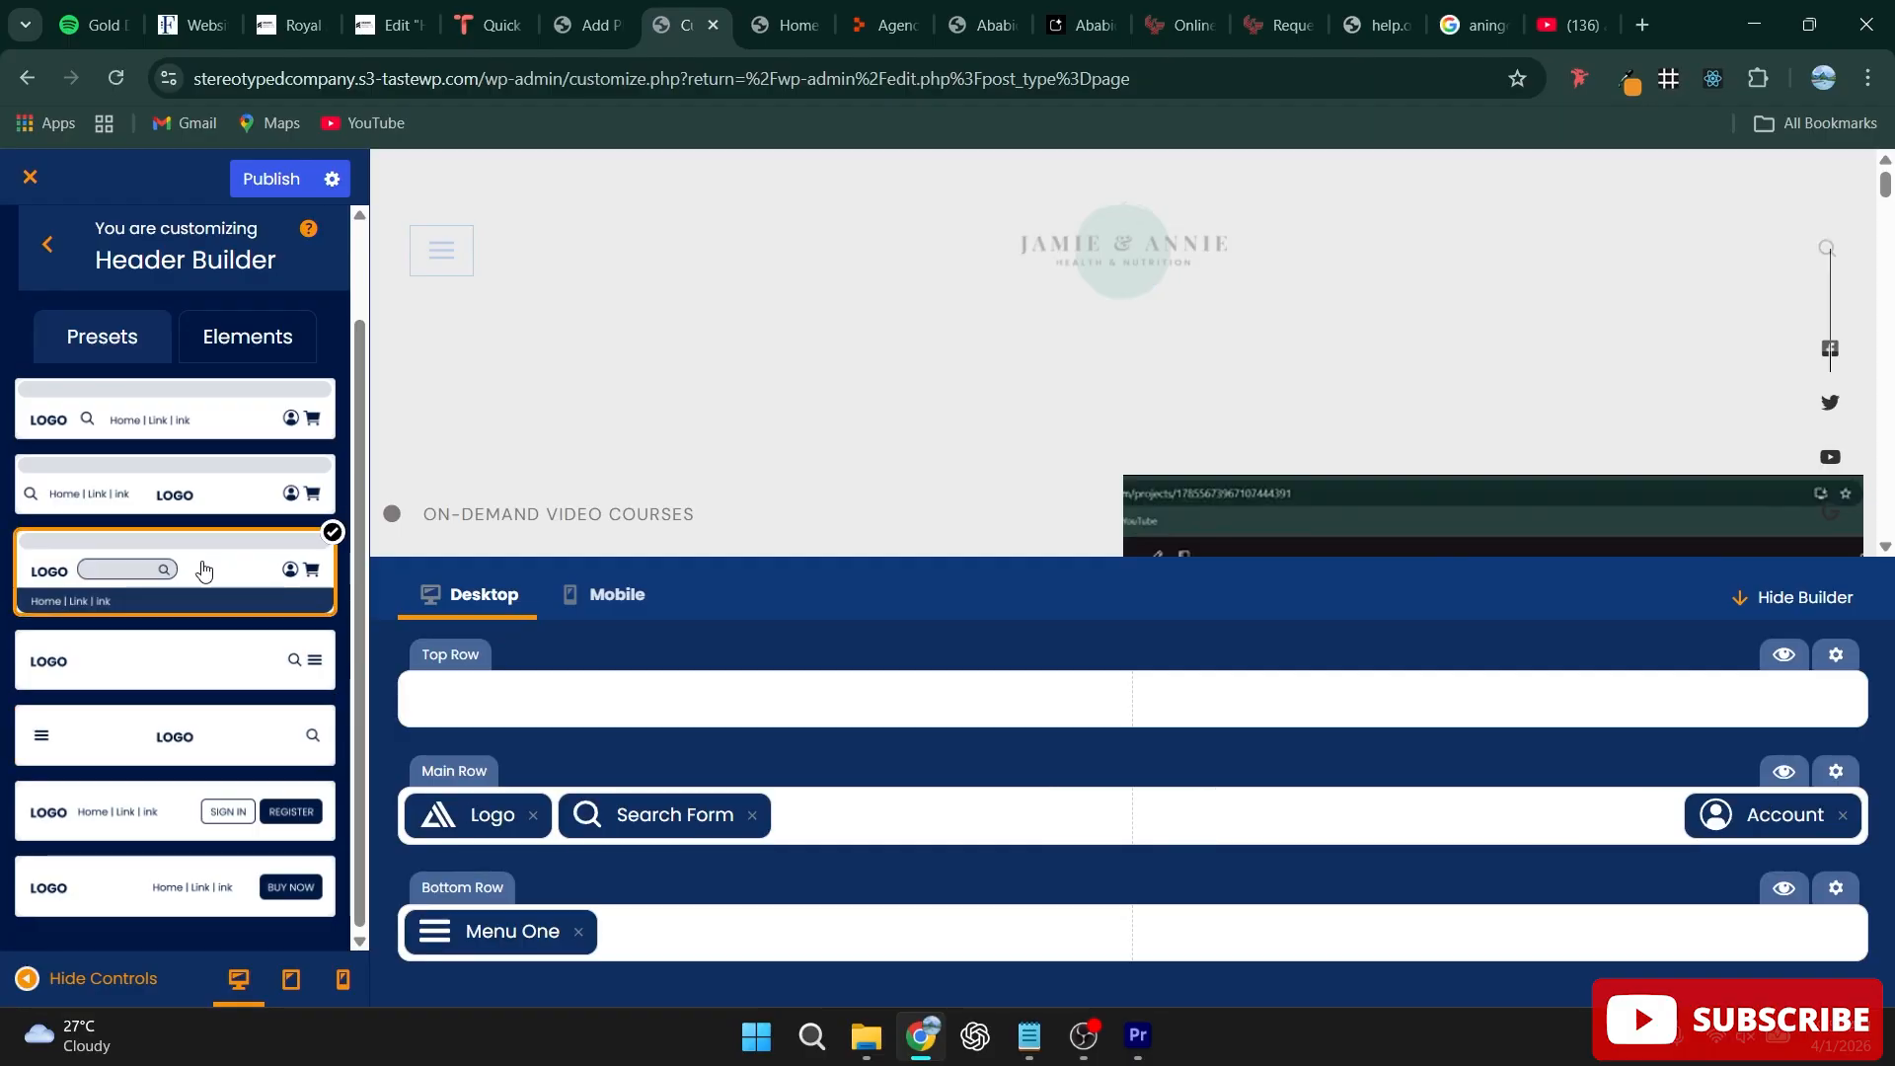
left_click(97, 506)
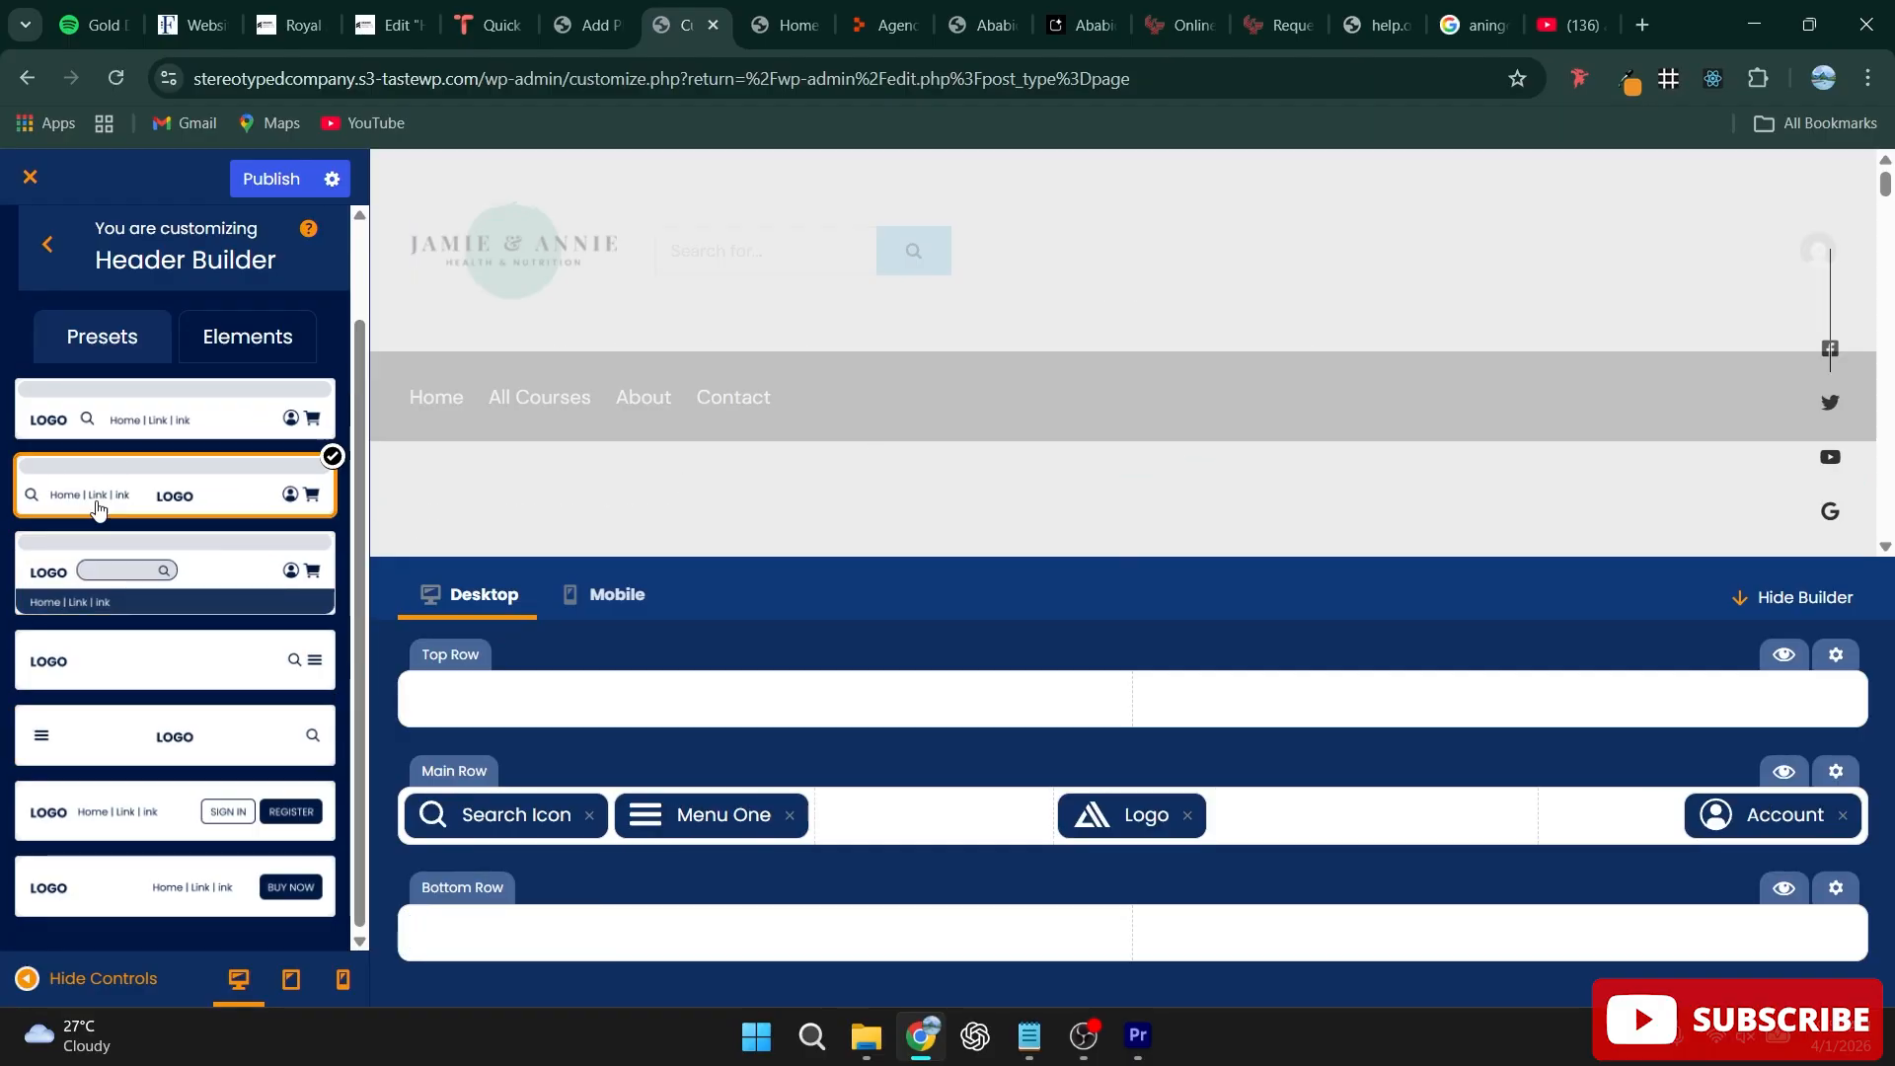
left_click(136, 883)
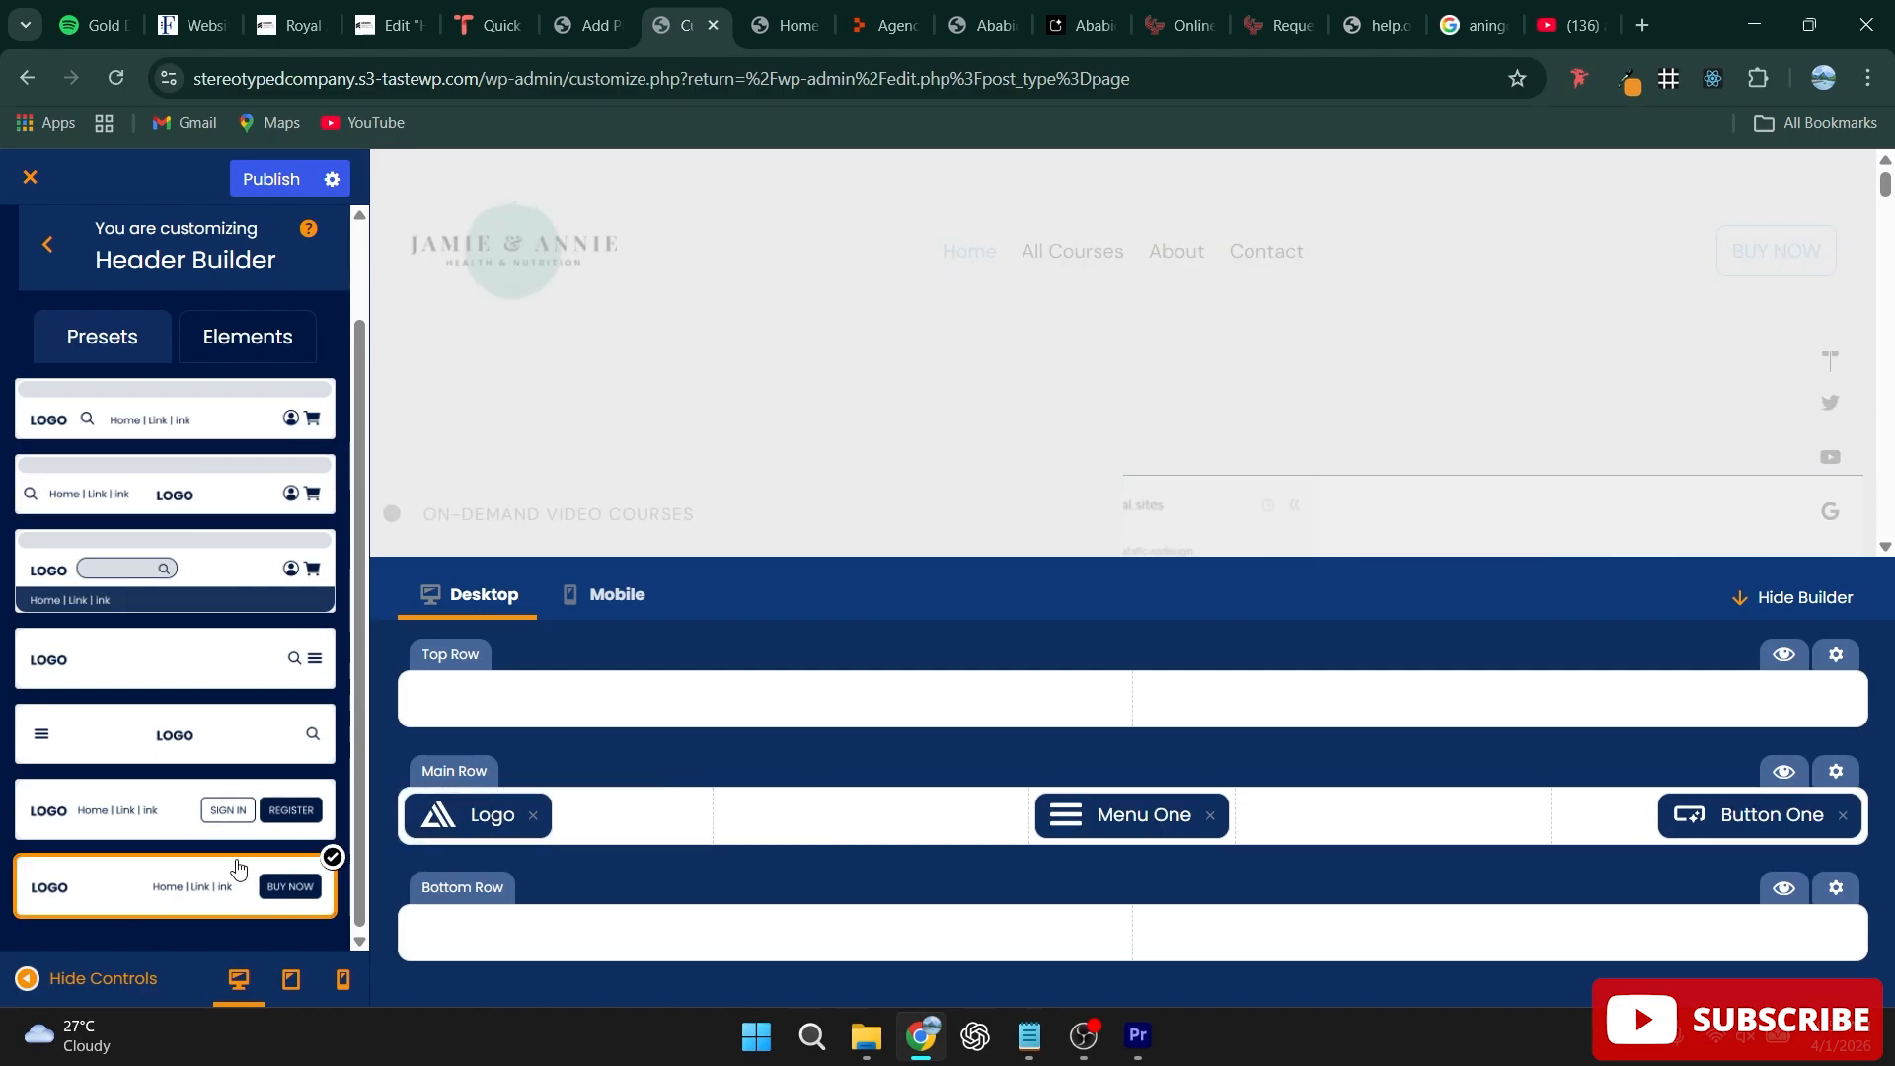
Step: Examine the settings of the Logo and Menu One header elements, including the menu's colors, typography, padding and margin
left_click(481, 815)
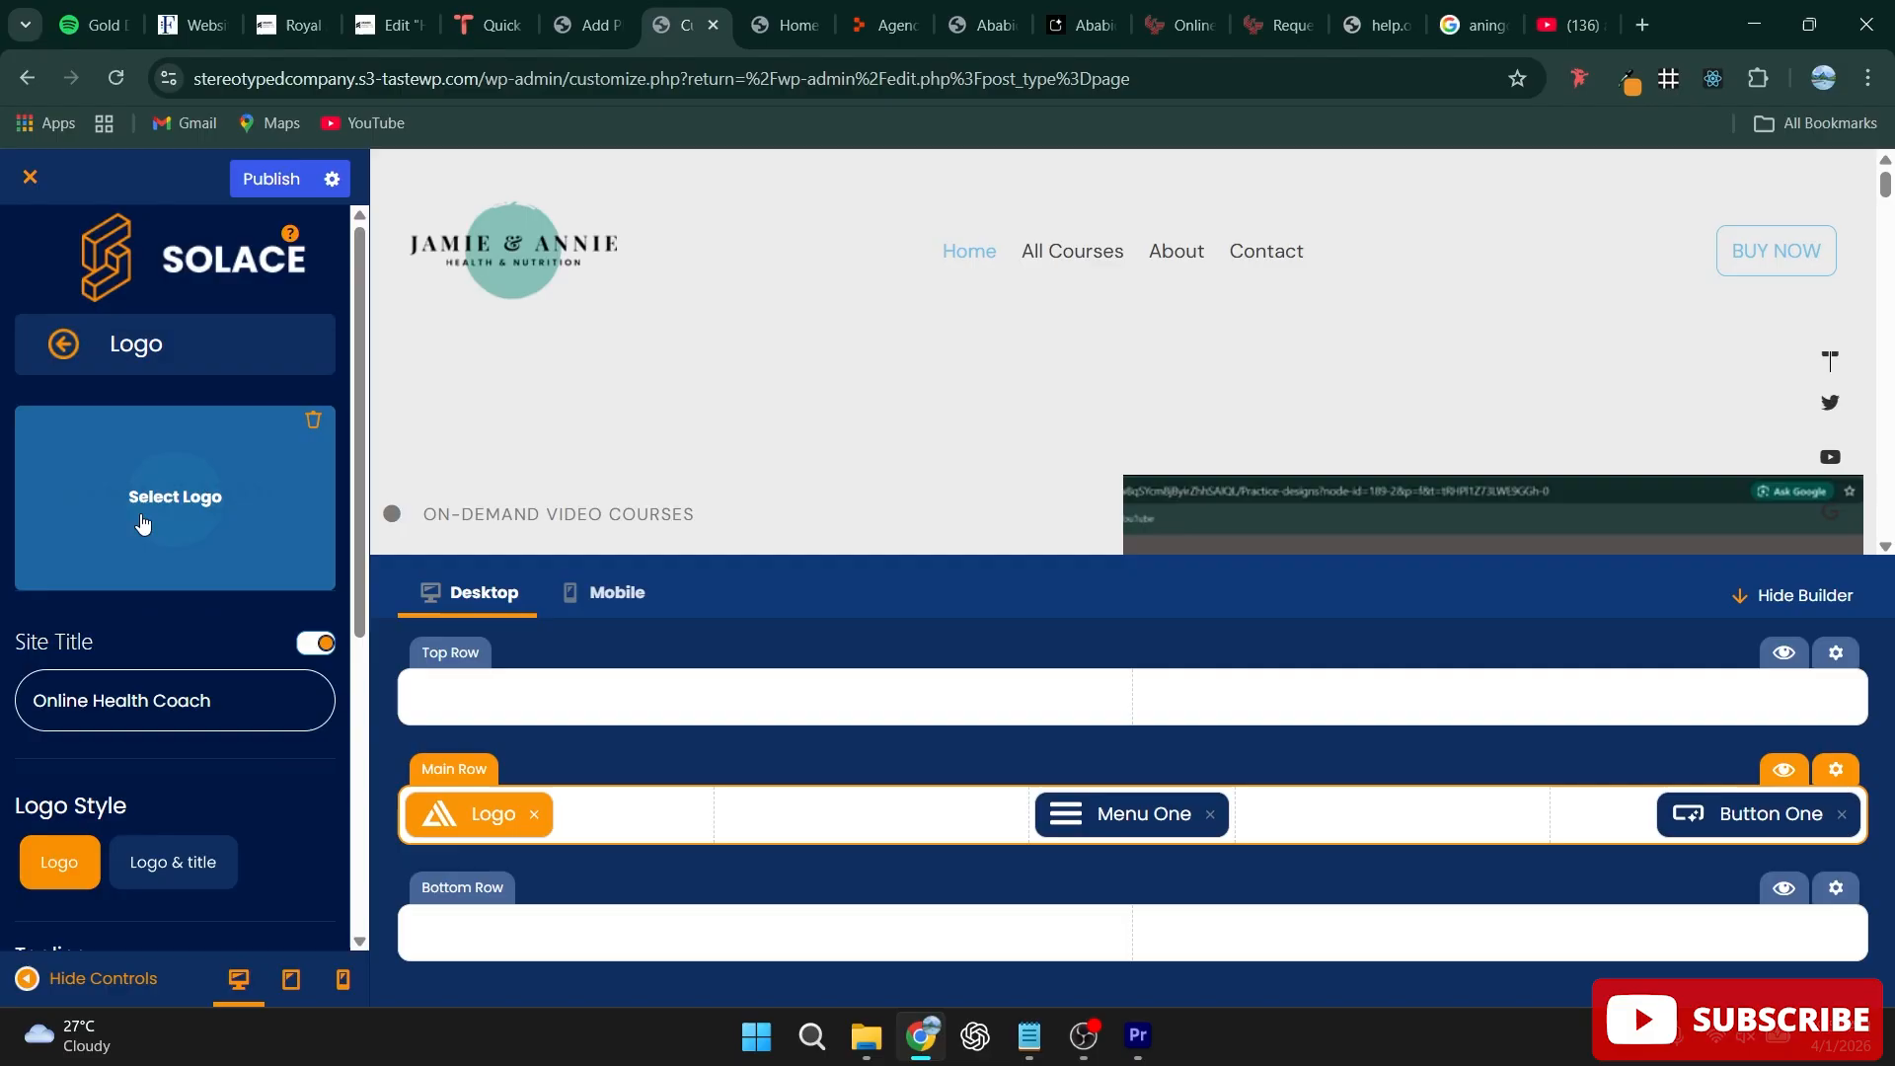
left_click(1135, 819)
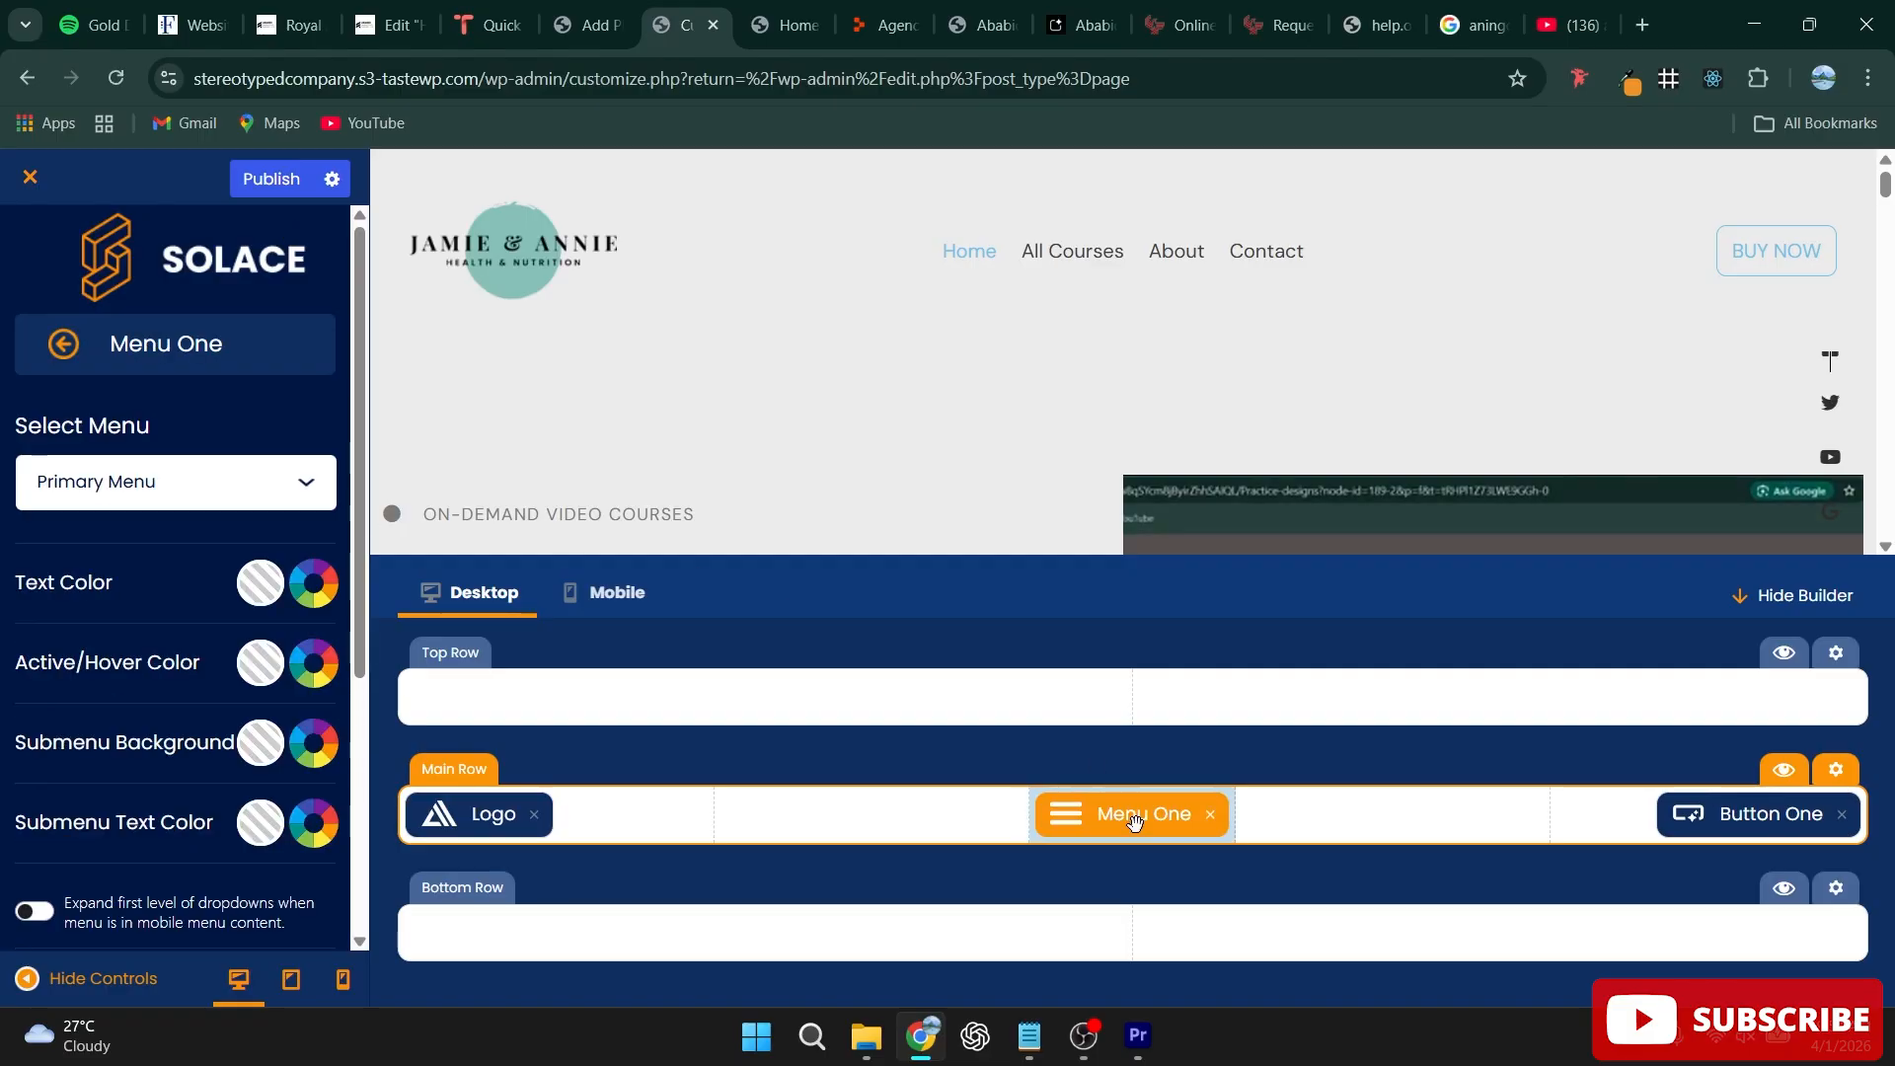
scroll(169, 672, "down", 3)
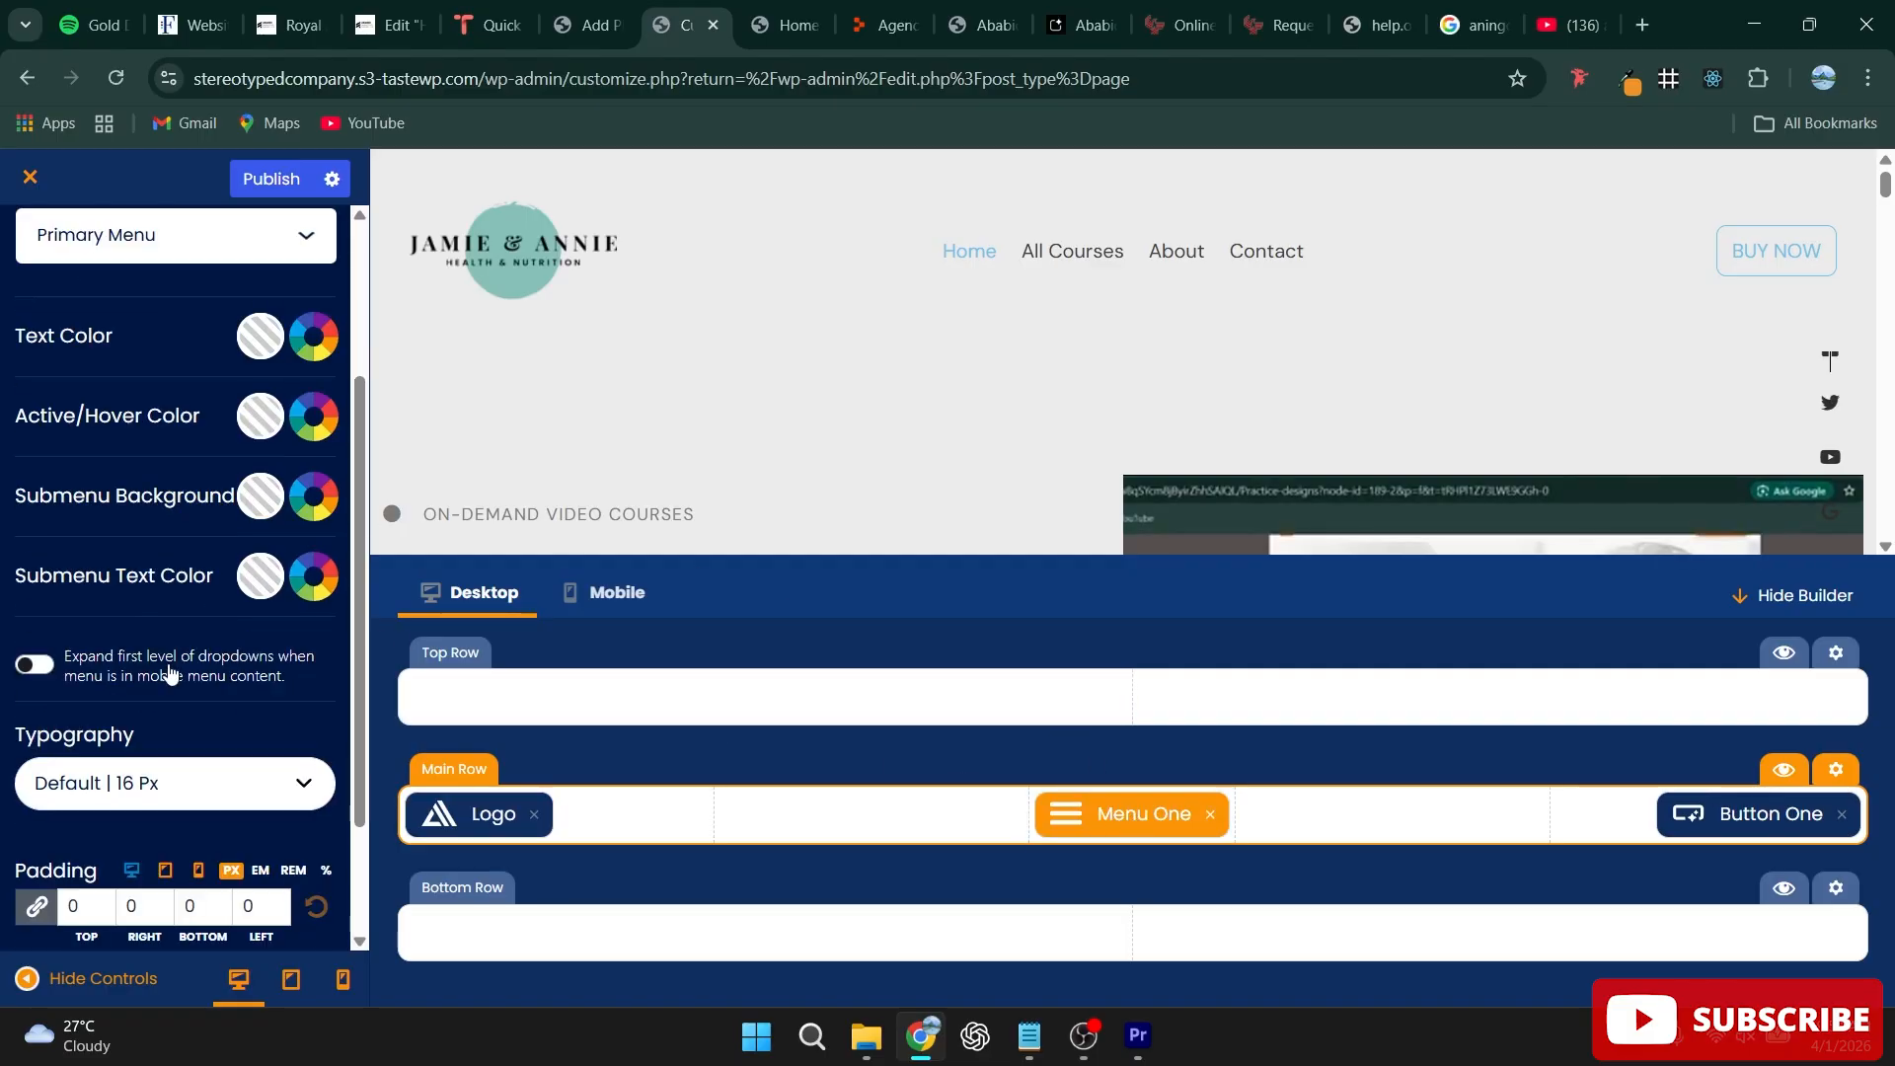
scroll(170, 671, "down", 2)
scroll(166, 649, "up", 5)
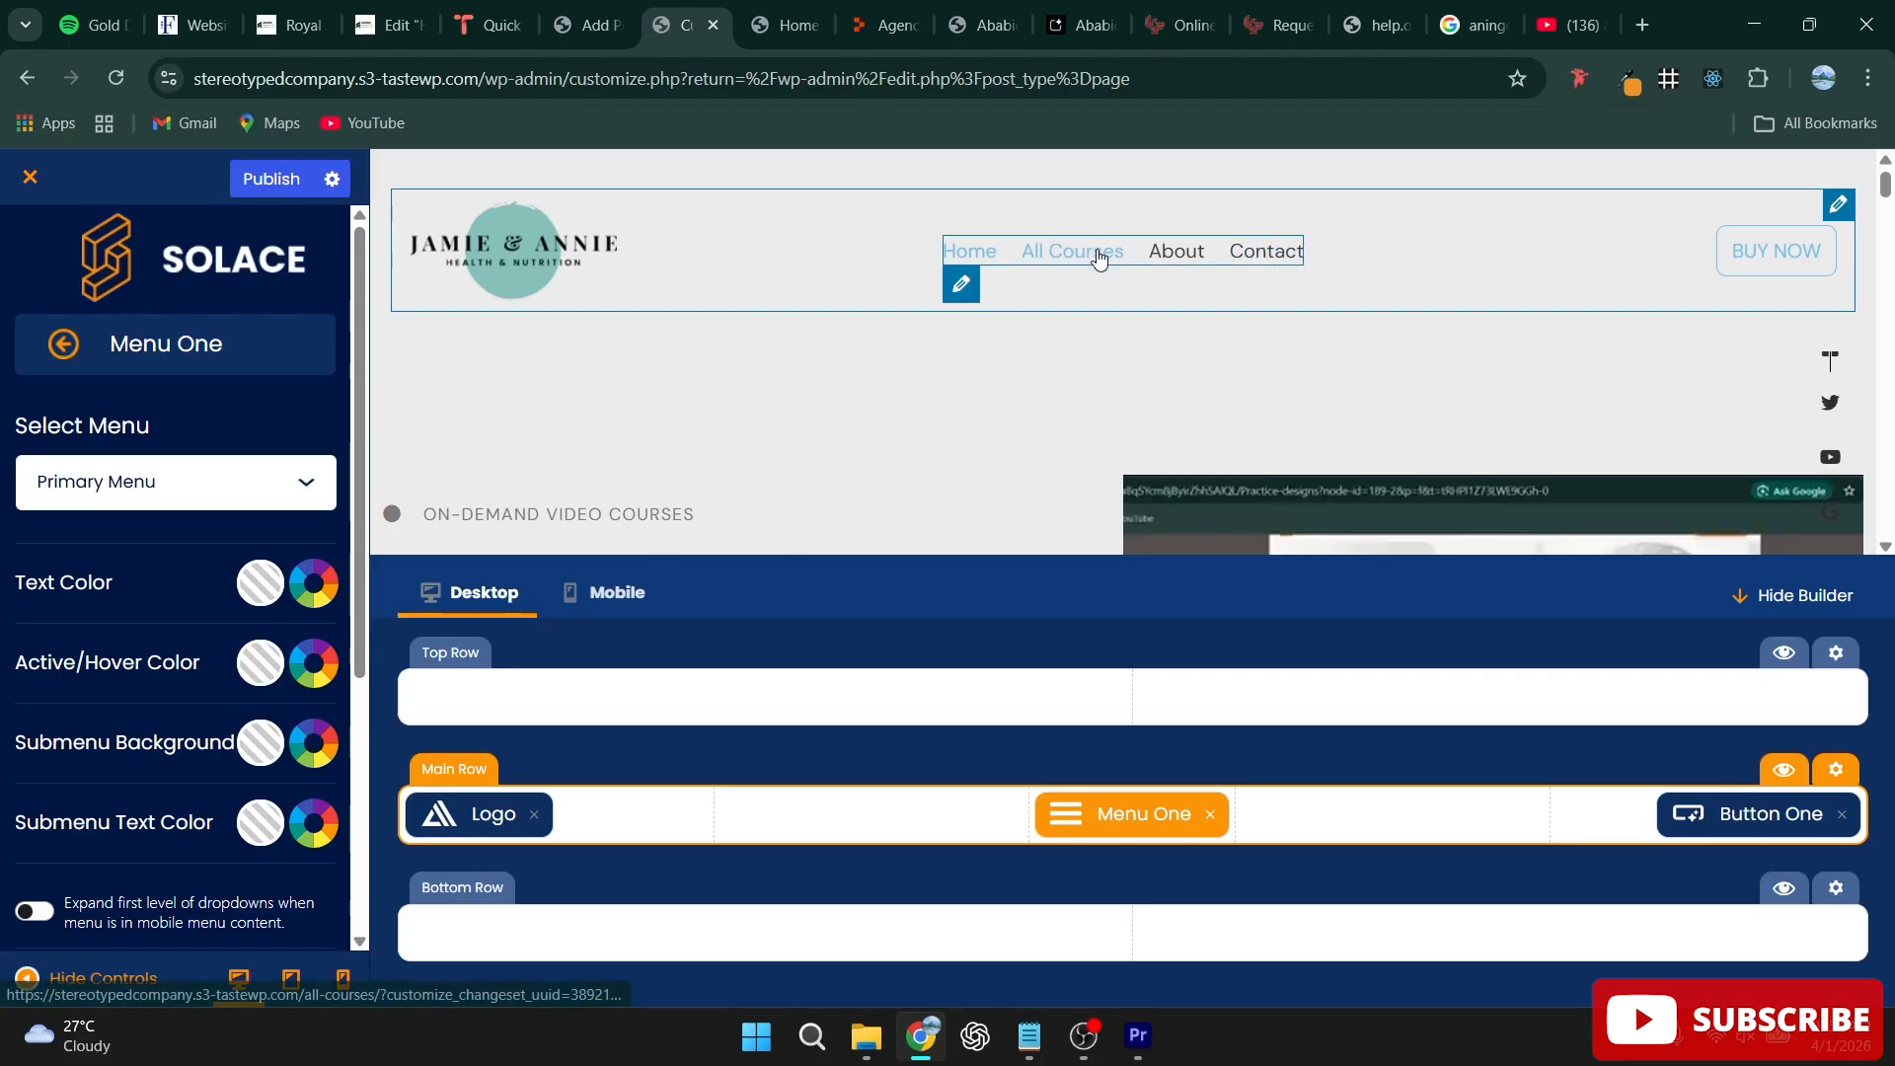
scroll(286, 636, "down", 5)
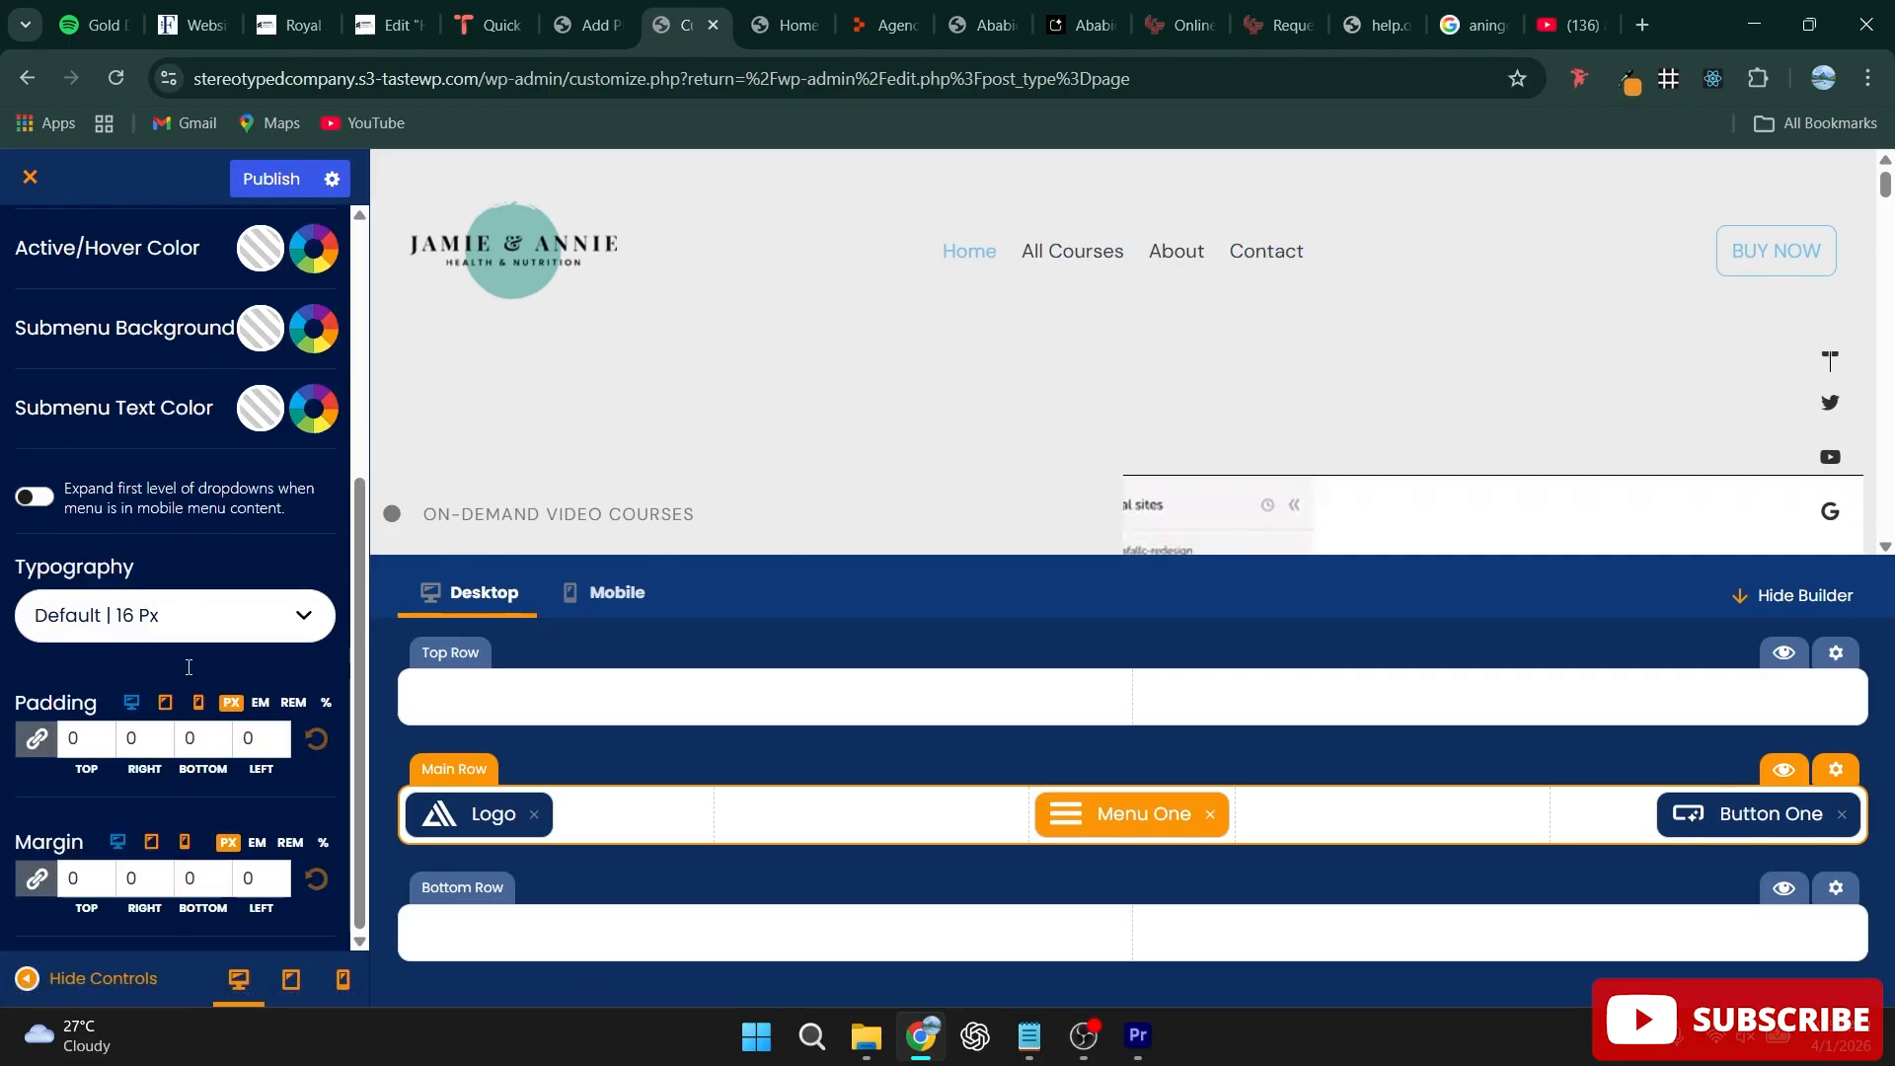
scroll(181, 639, "up", 5)
scroll(138, 652, "down", 4)
scroll(126, 539, "up", 4)
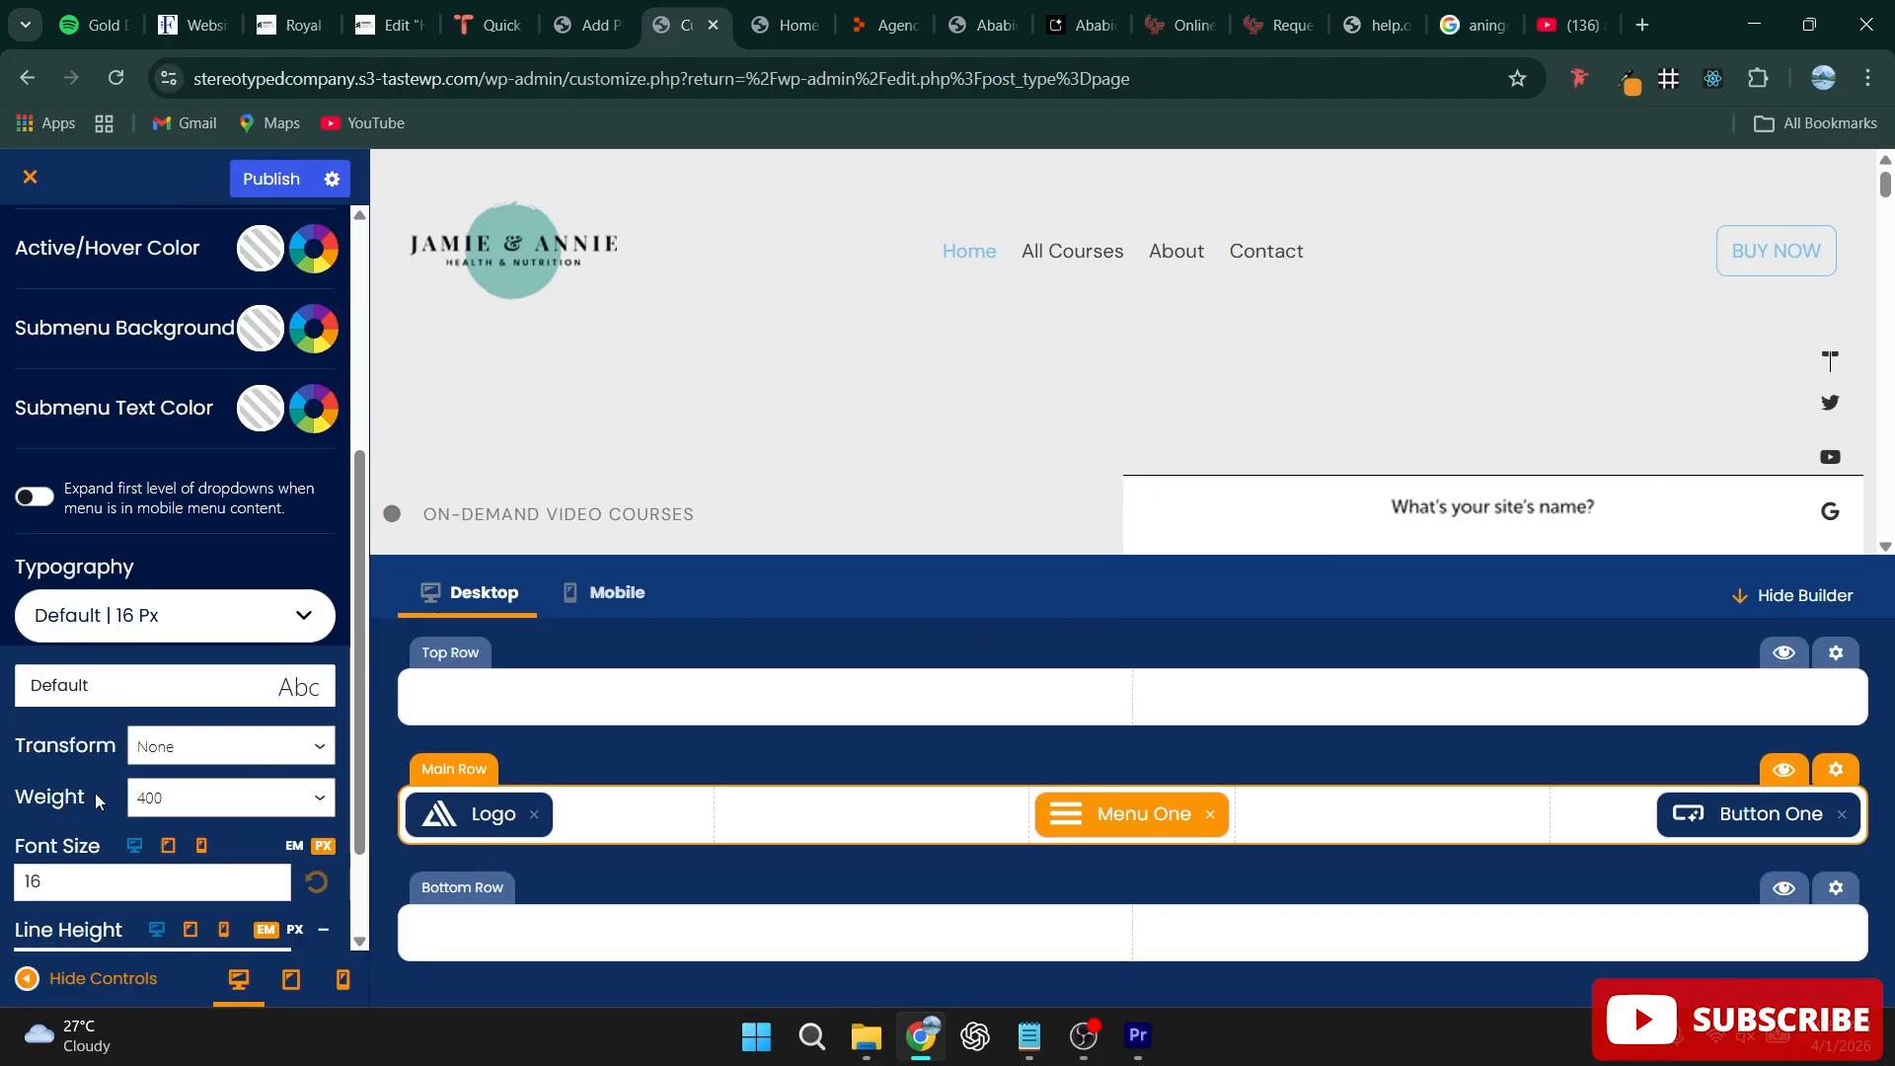
scroll(227, 681, "down", 1)
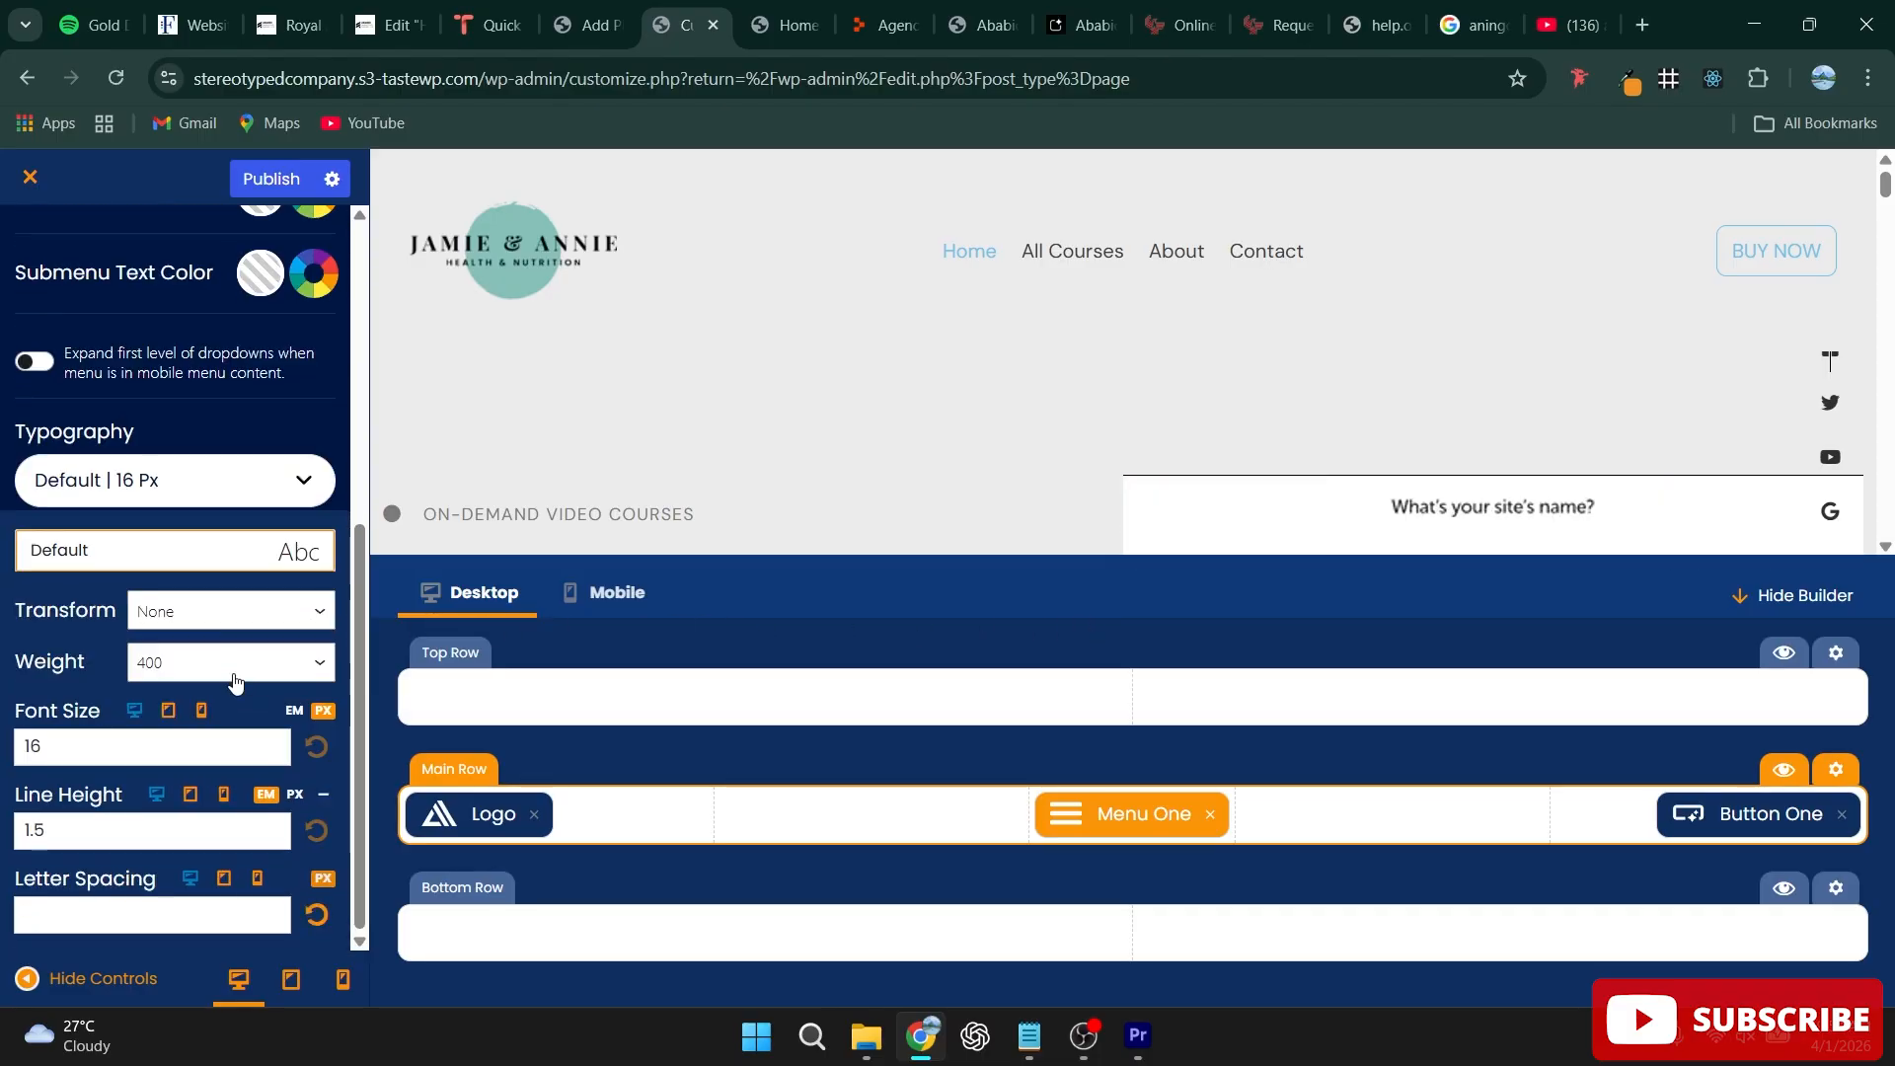
Step: Collapse the menu's typography options and publish the header changes
left_click(301, 508)
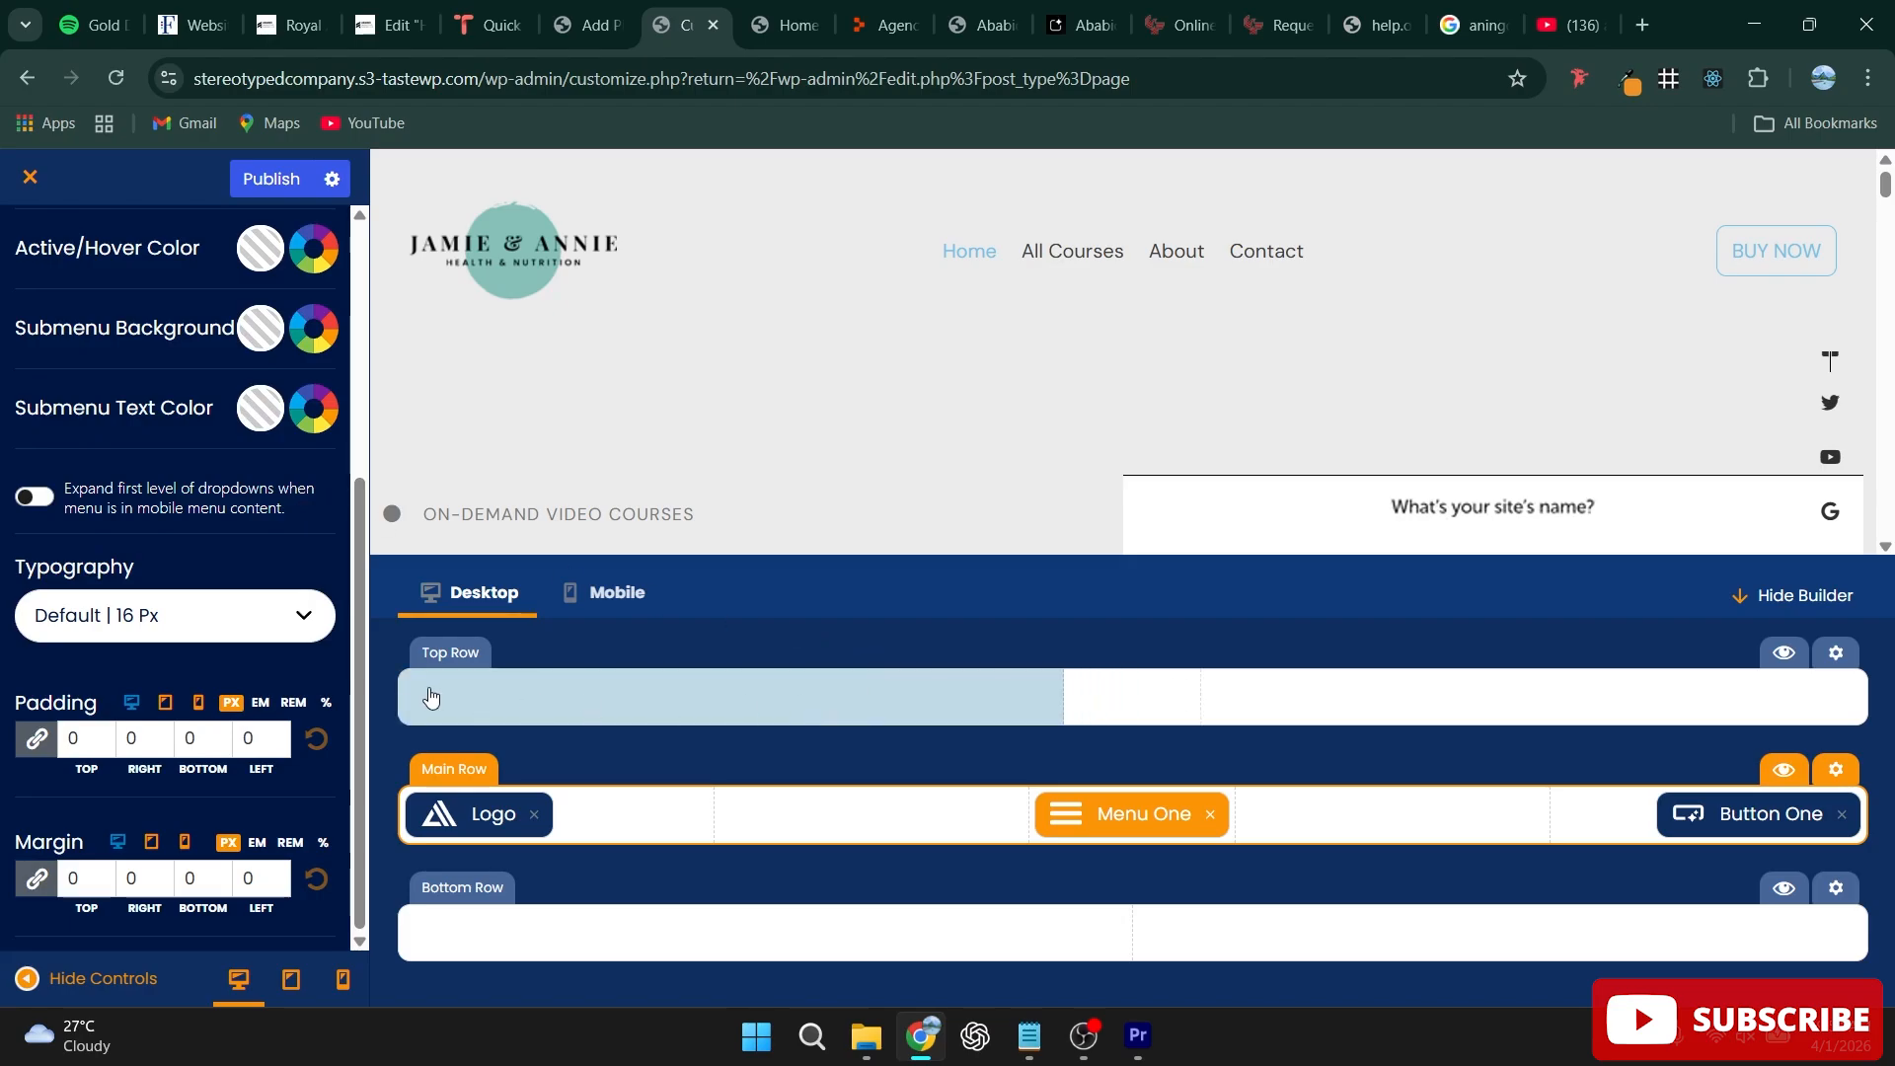
scroll(185, 709, "up", 3)
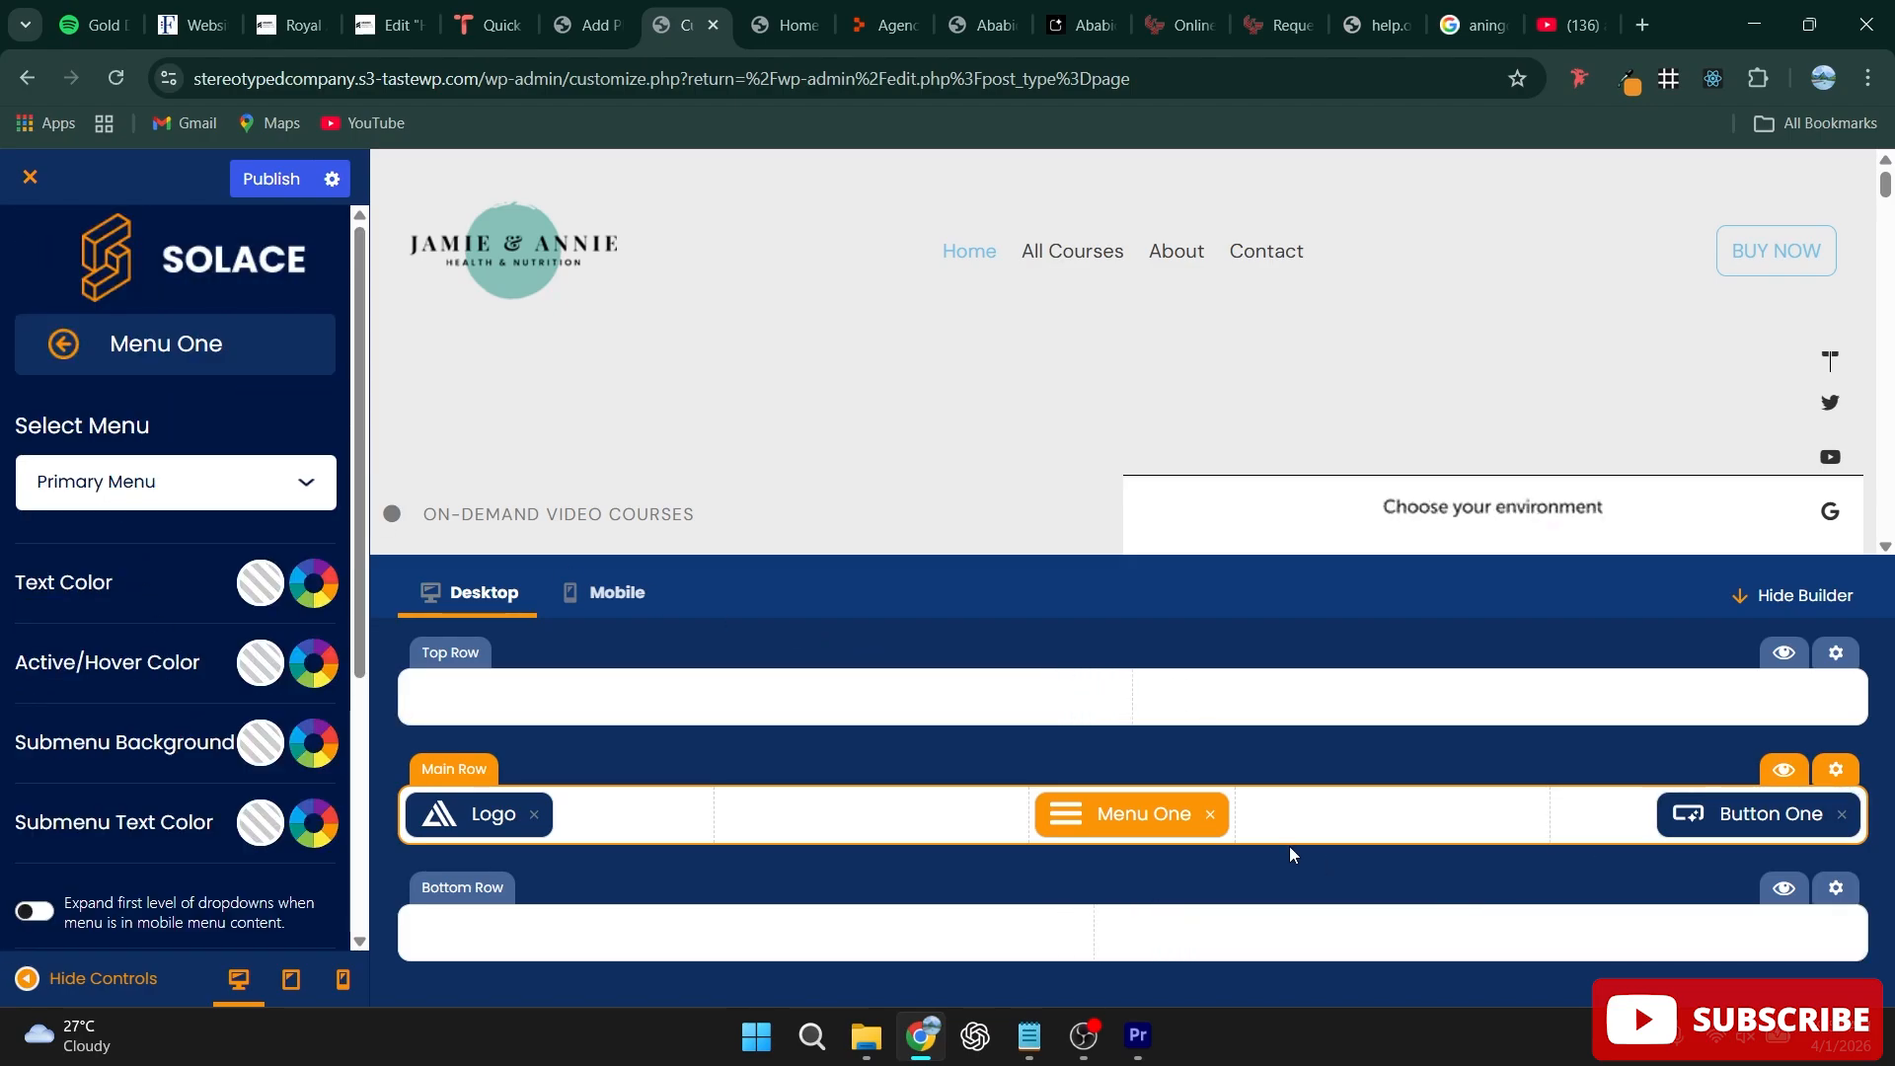
left_click(261, 177)
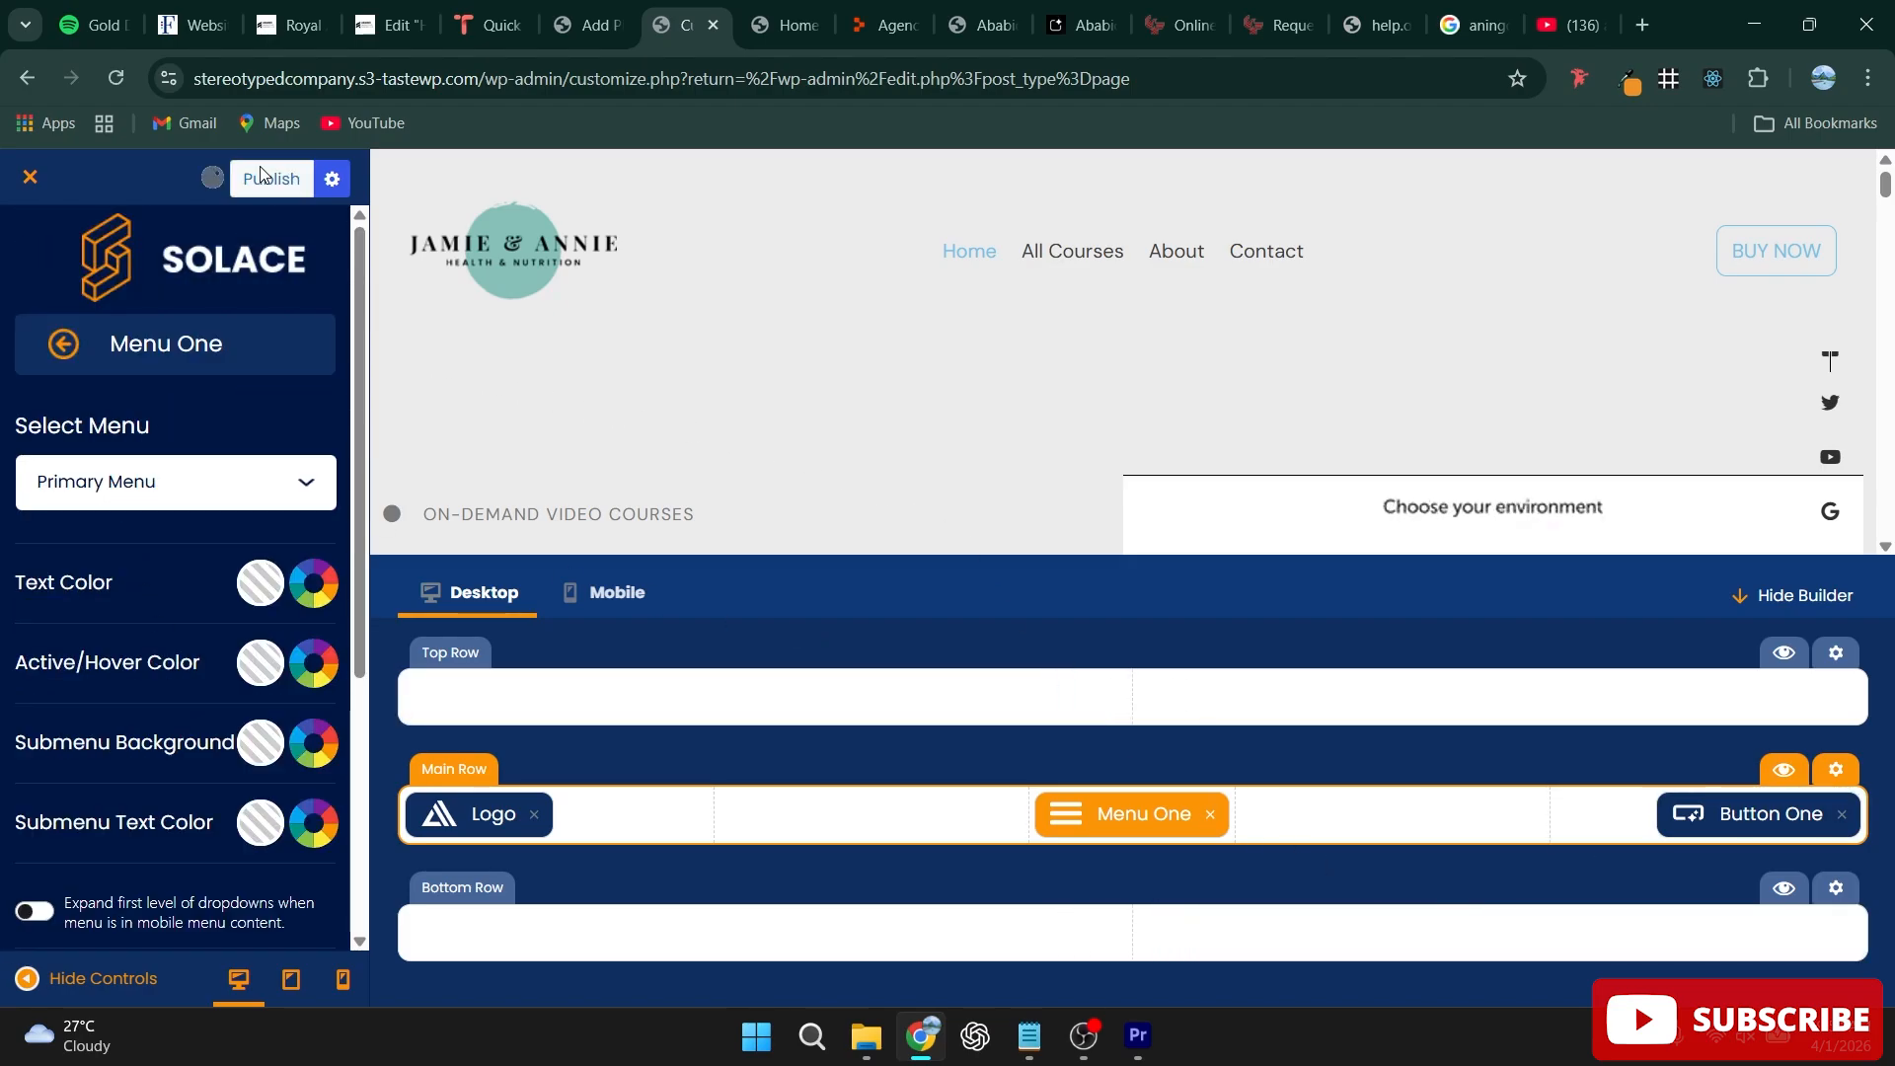
Step: Open the header's Button One settings and try a border width of 25 px on all sides
left_click(1750, 817)
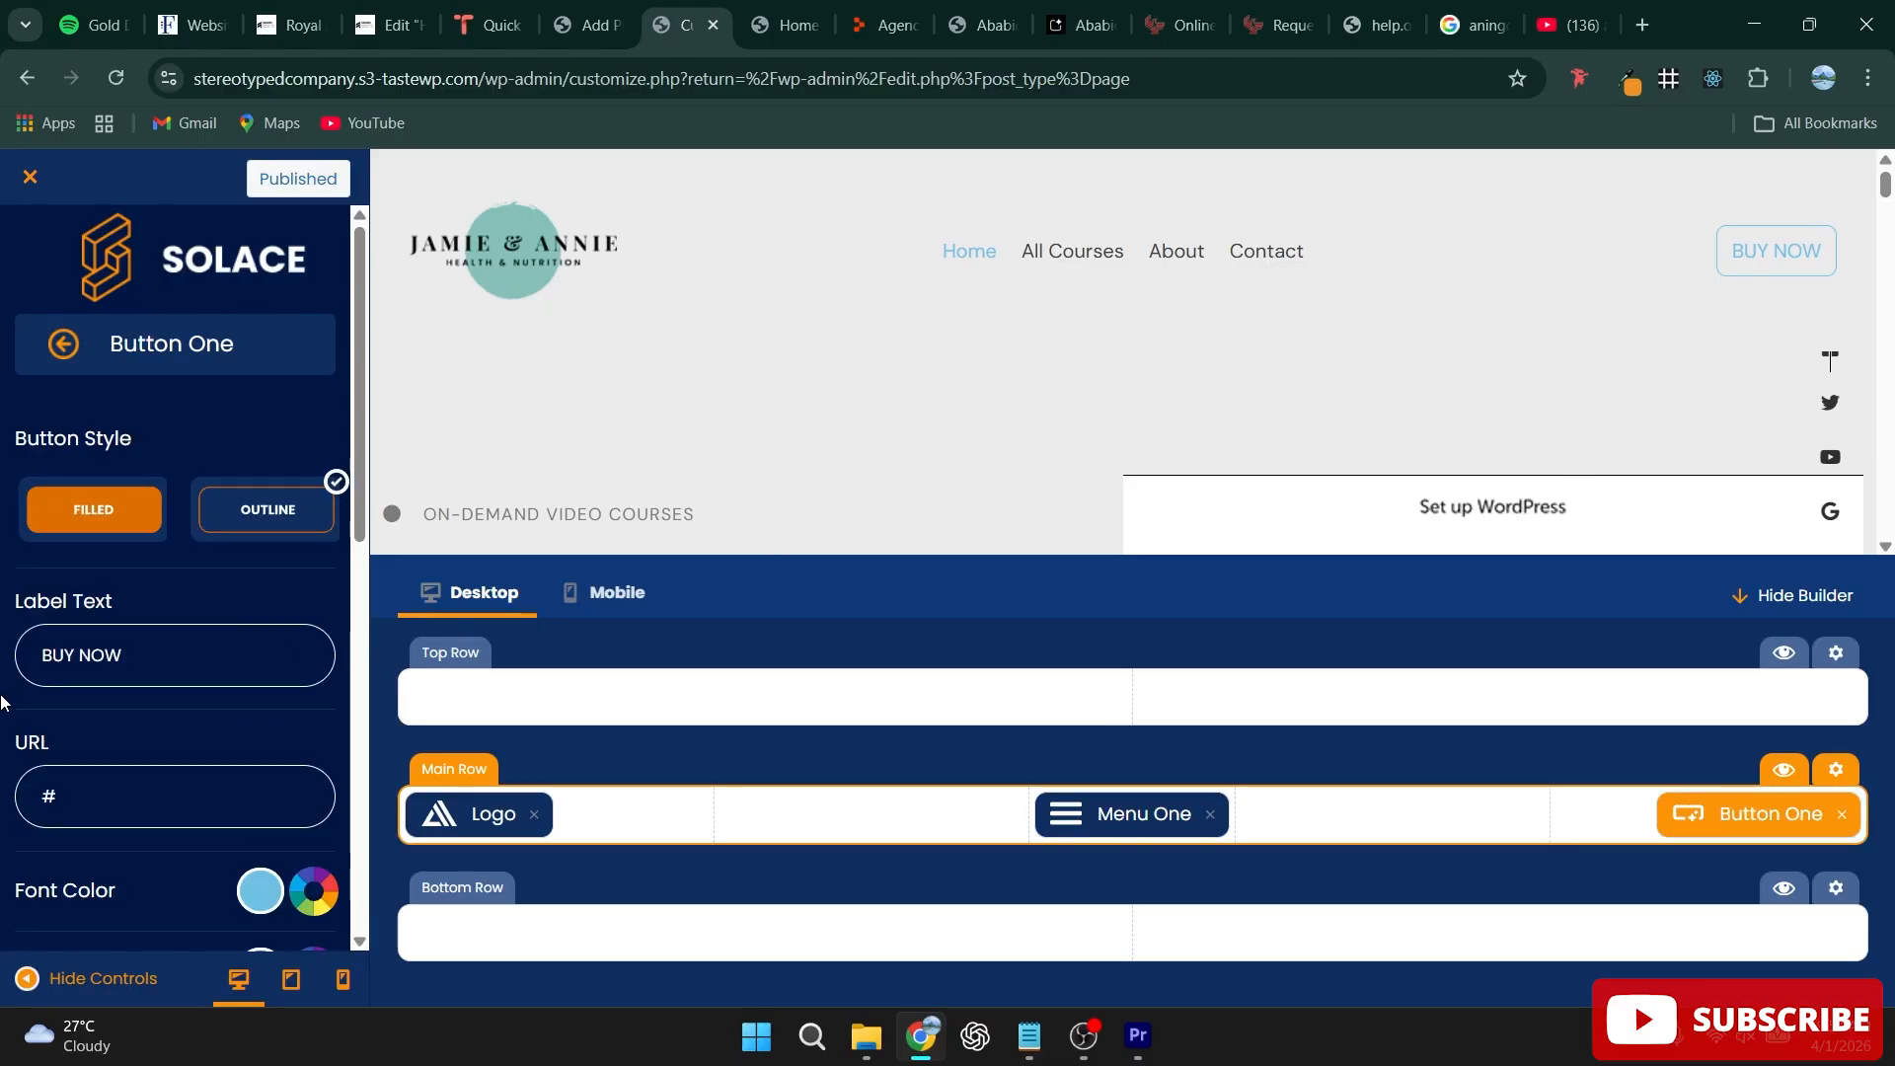
double_click(107, 655)
left_click(86, 800)
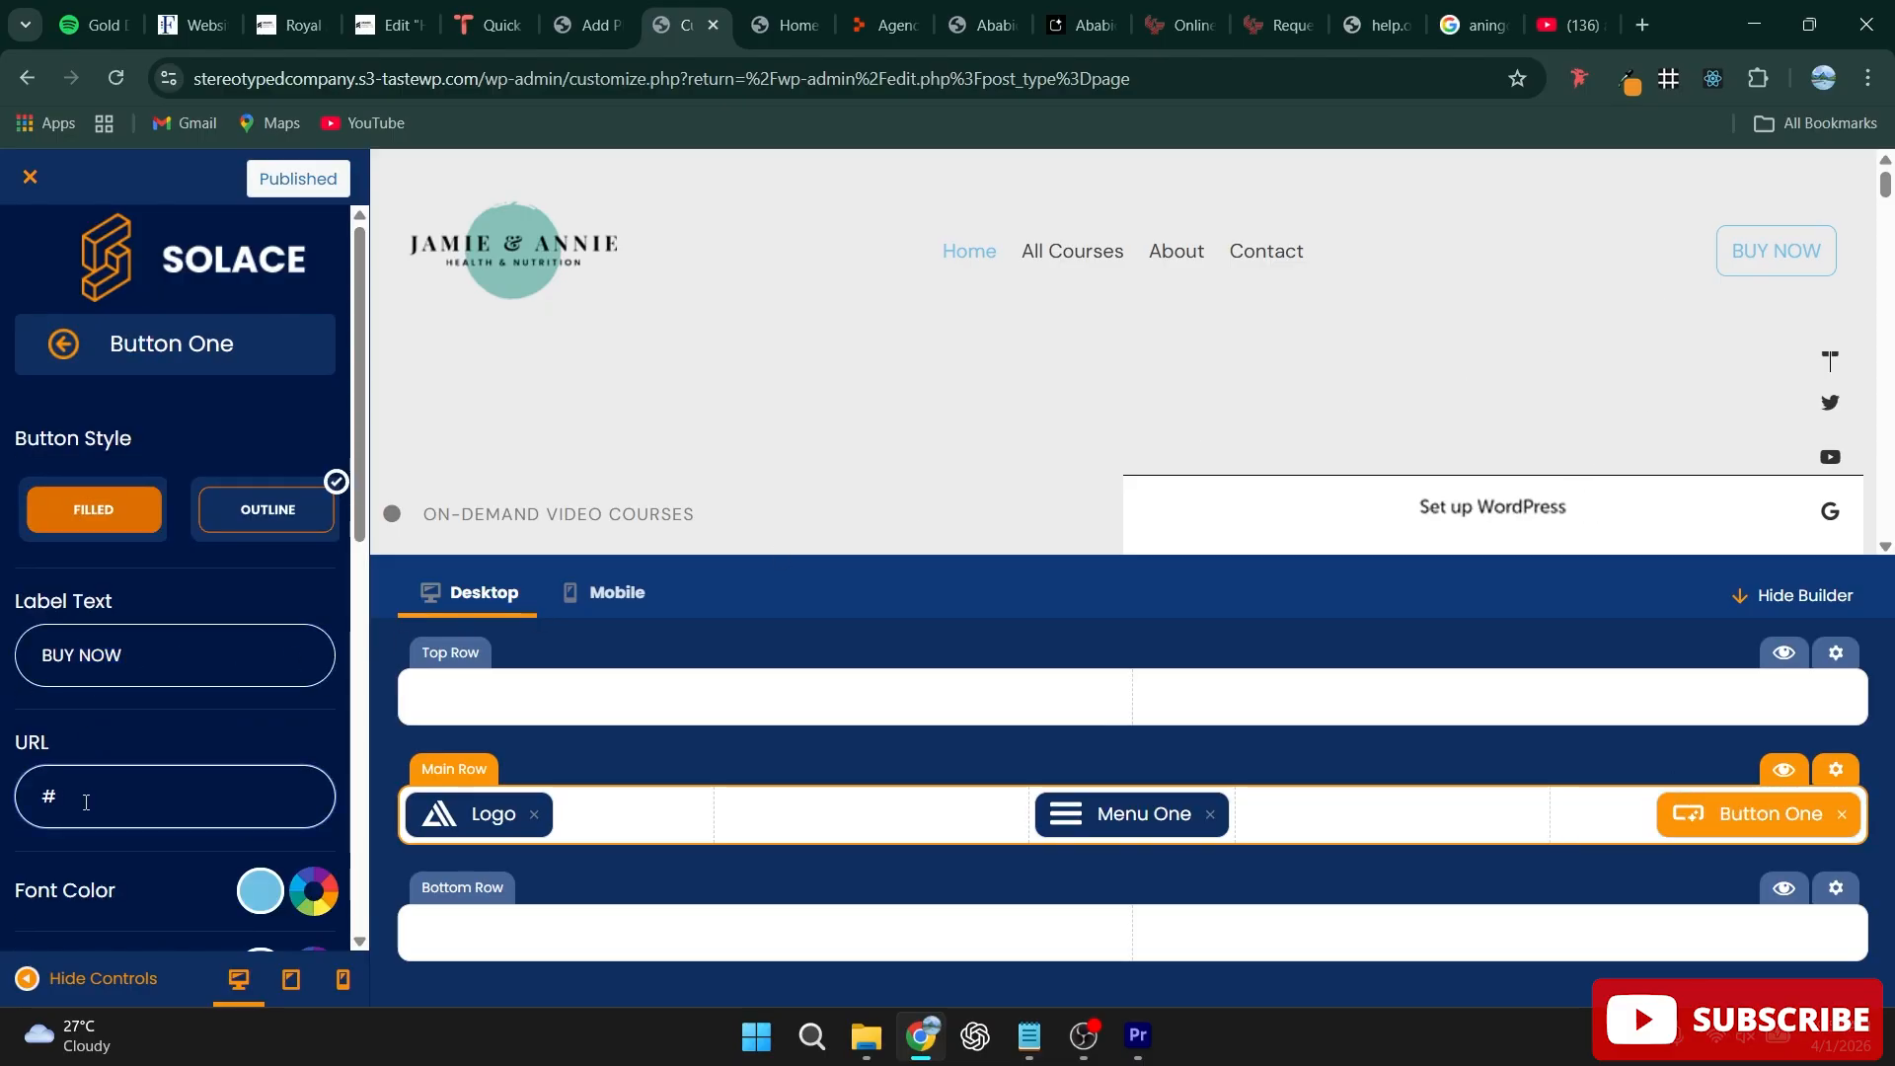
scroll(86, 801, "down", 5)
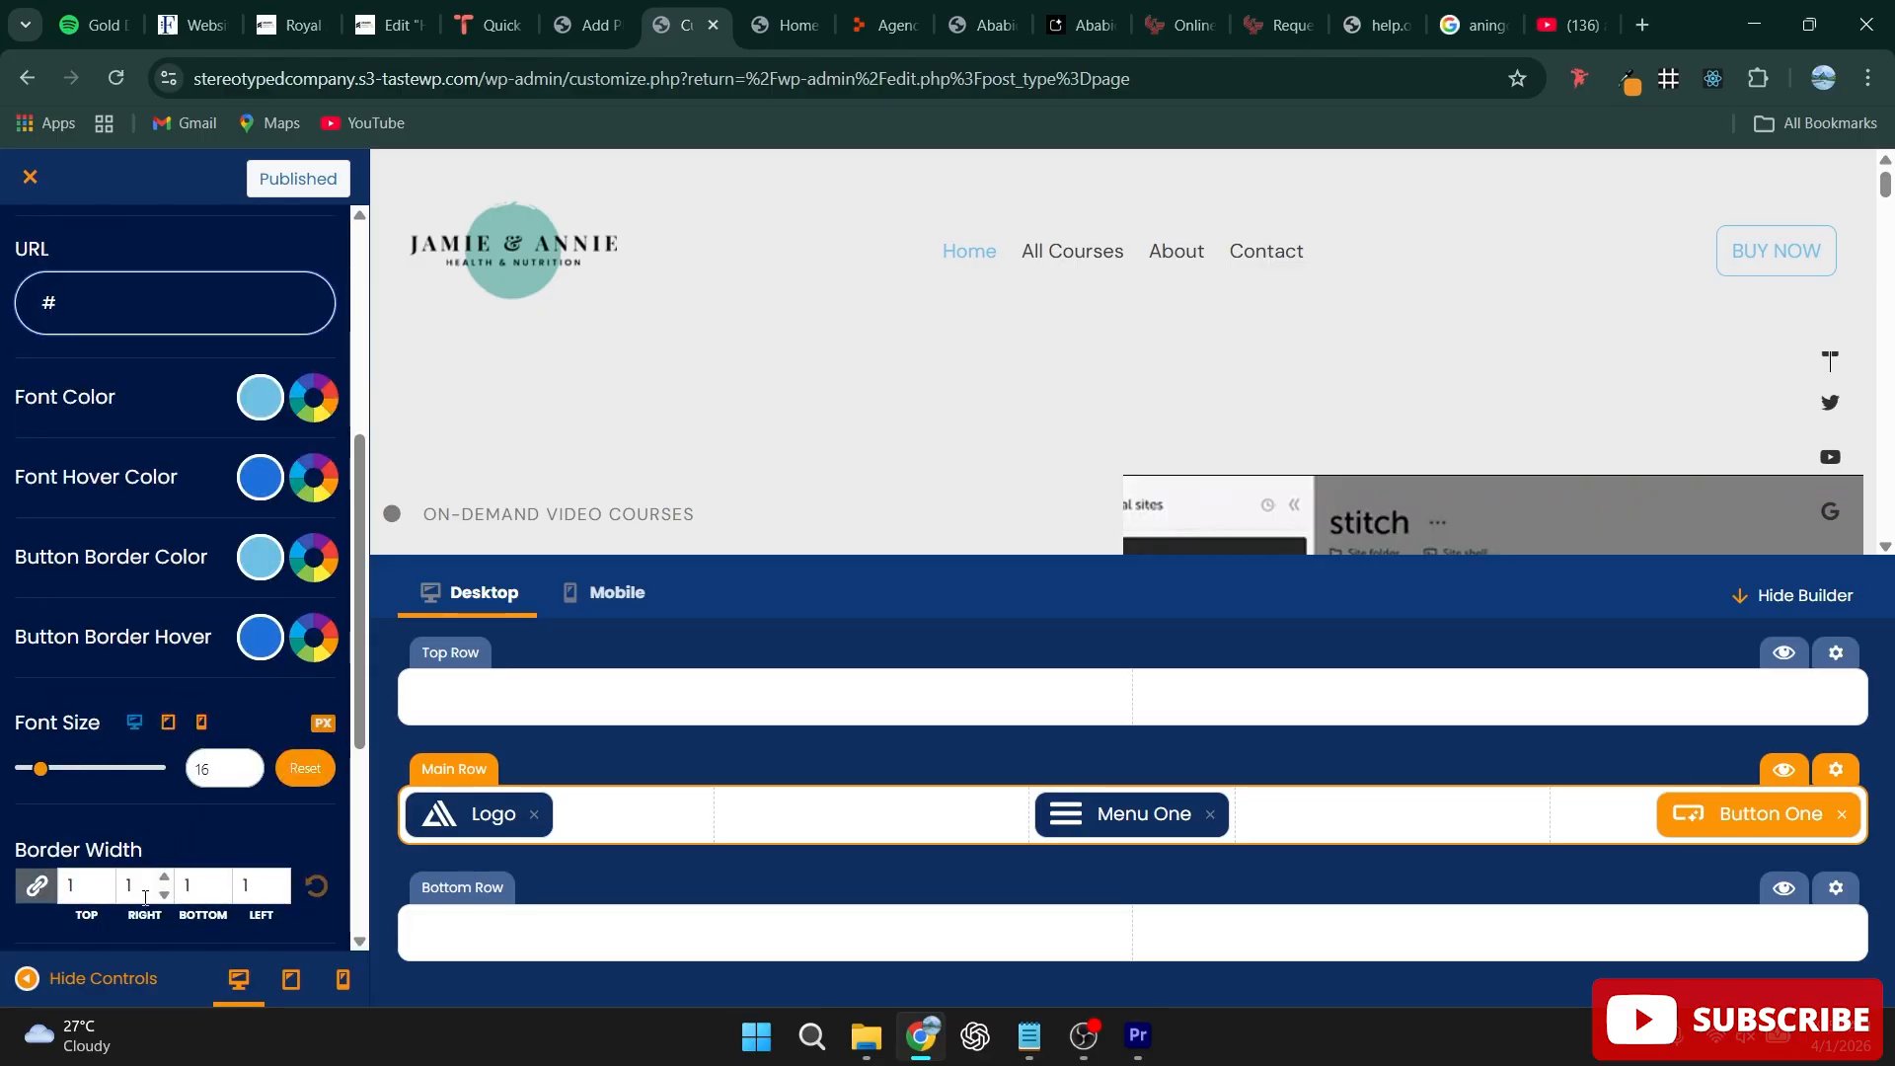
double_click(92, 894)
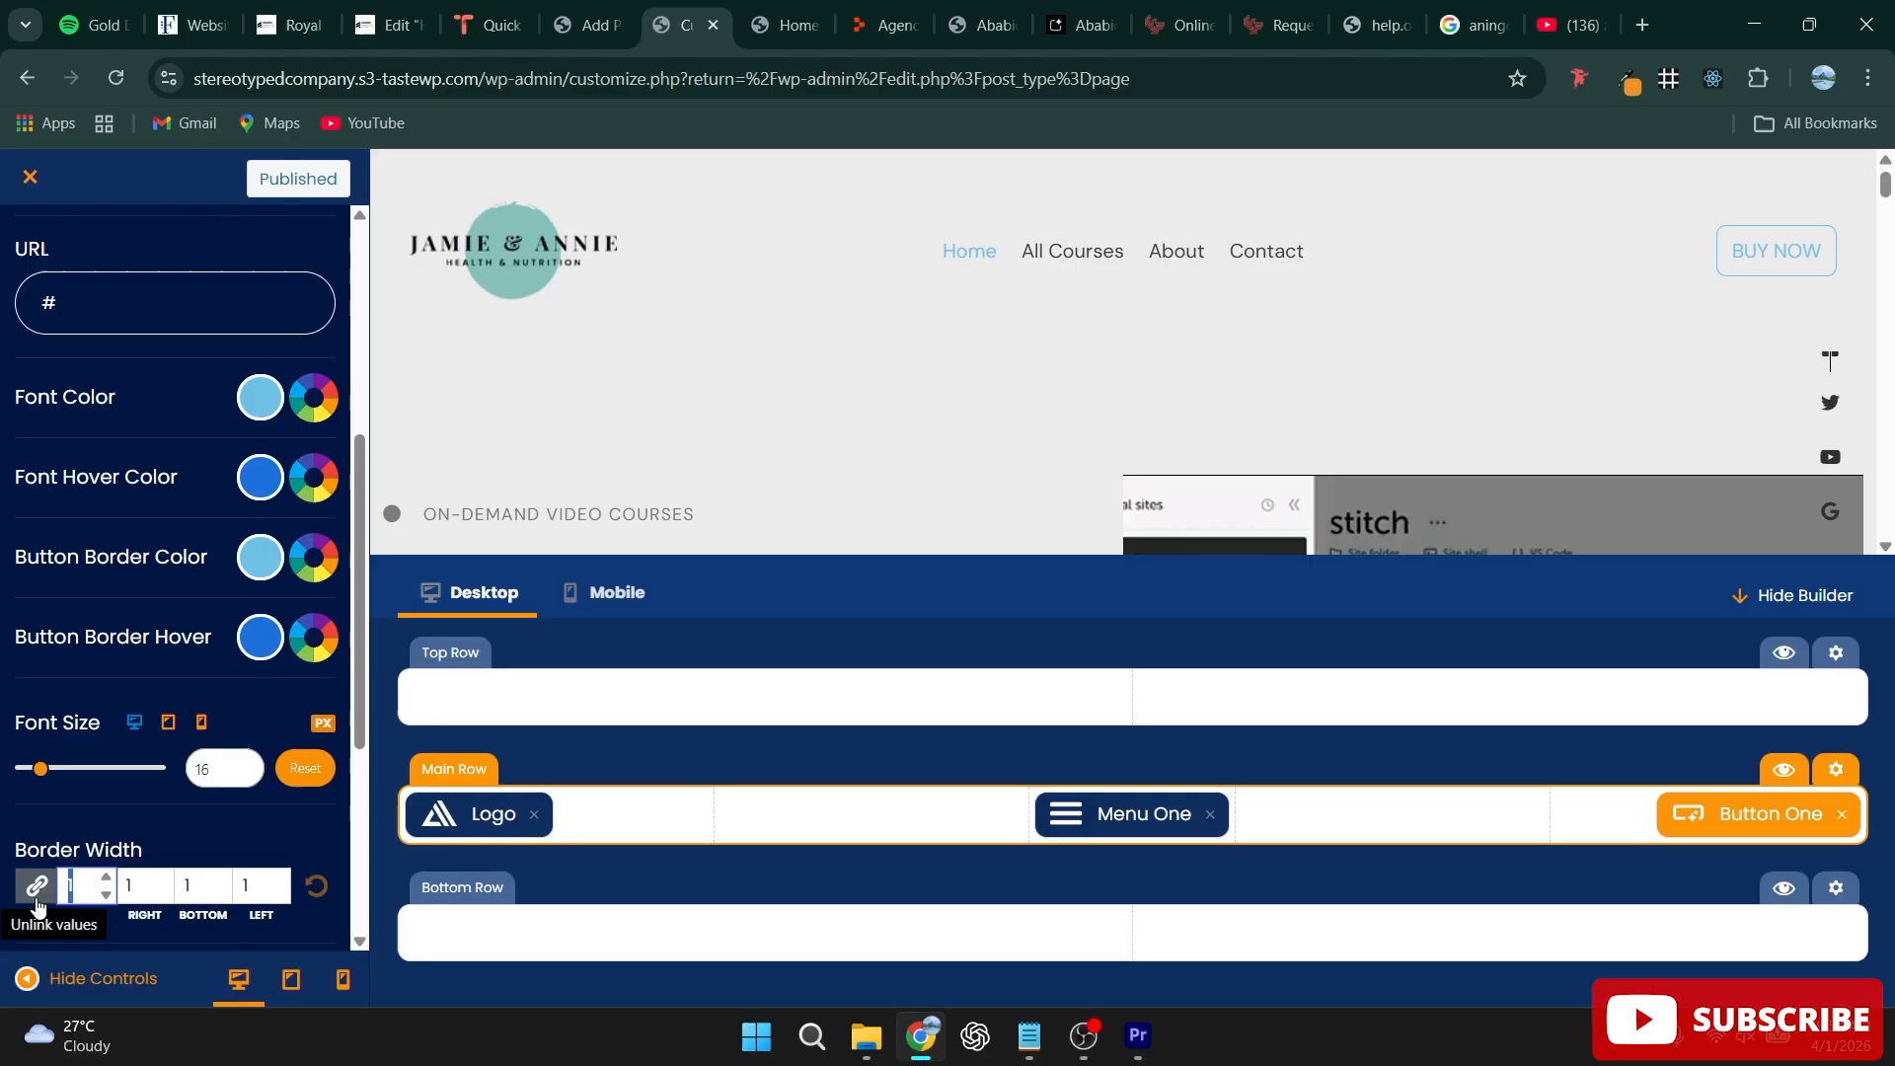
type("25")
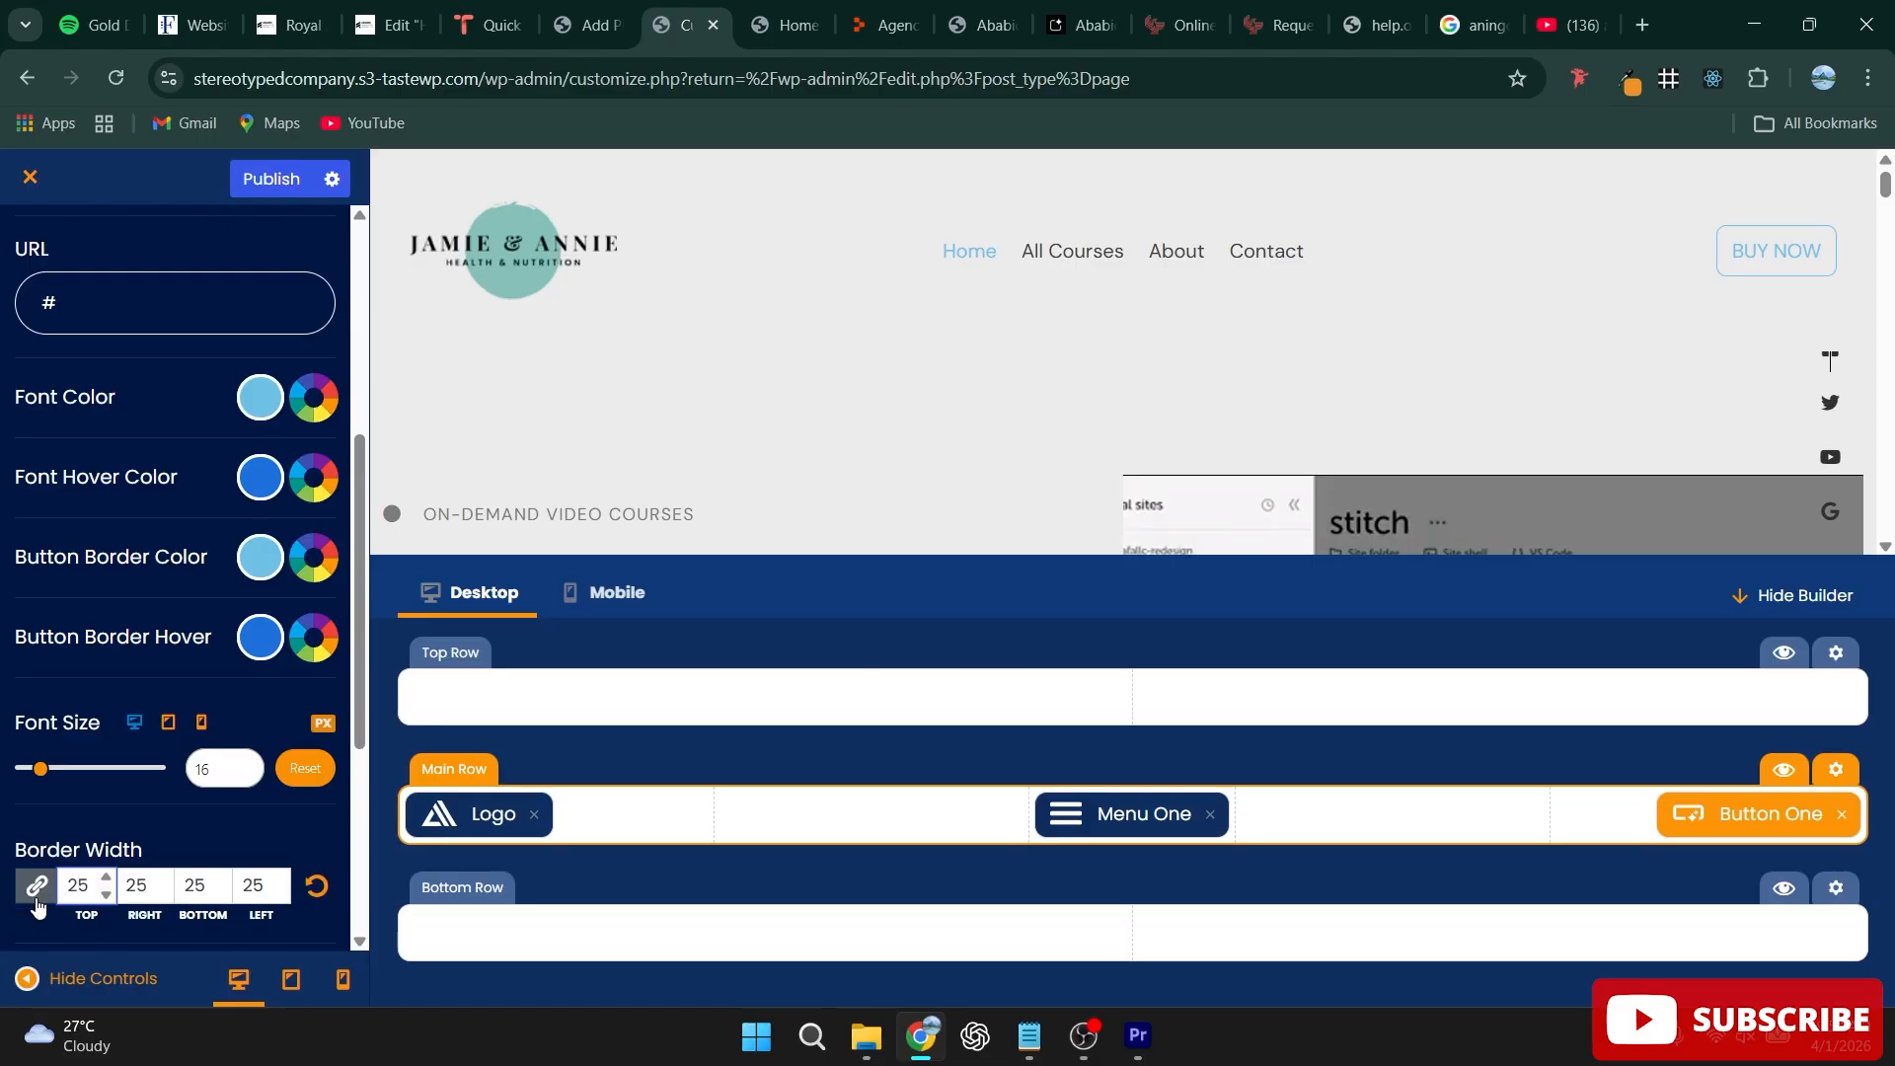
Step: Set Button One's border width back to 1 px and its border radius to 25 px on all sides
scroll(114, 878, "down", 4)
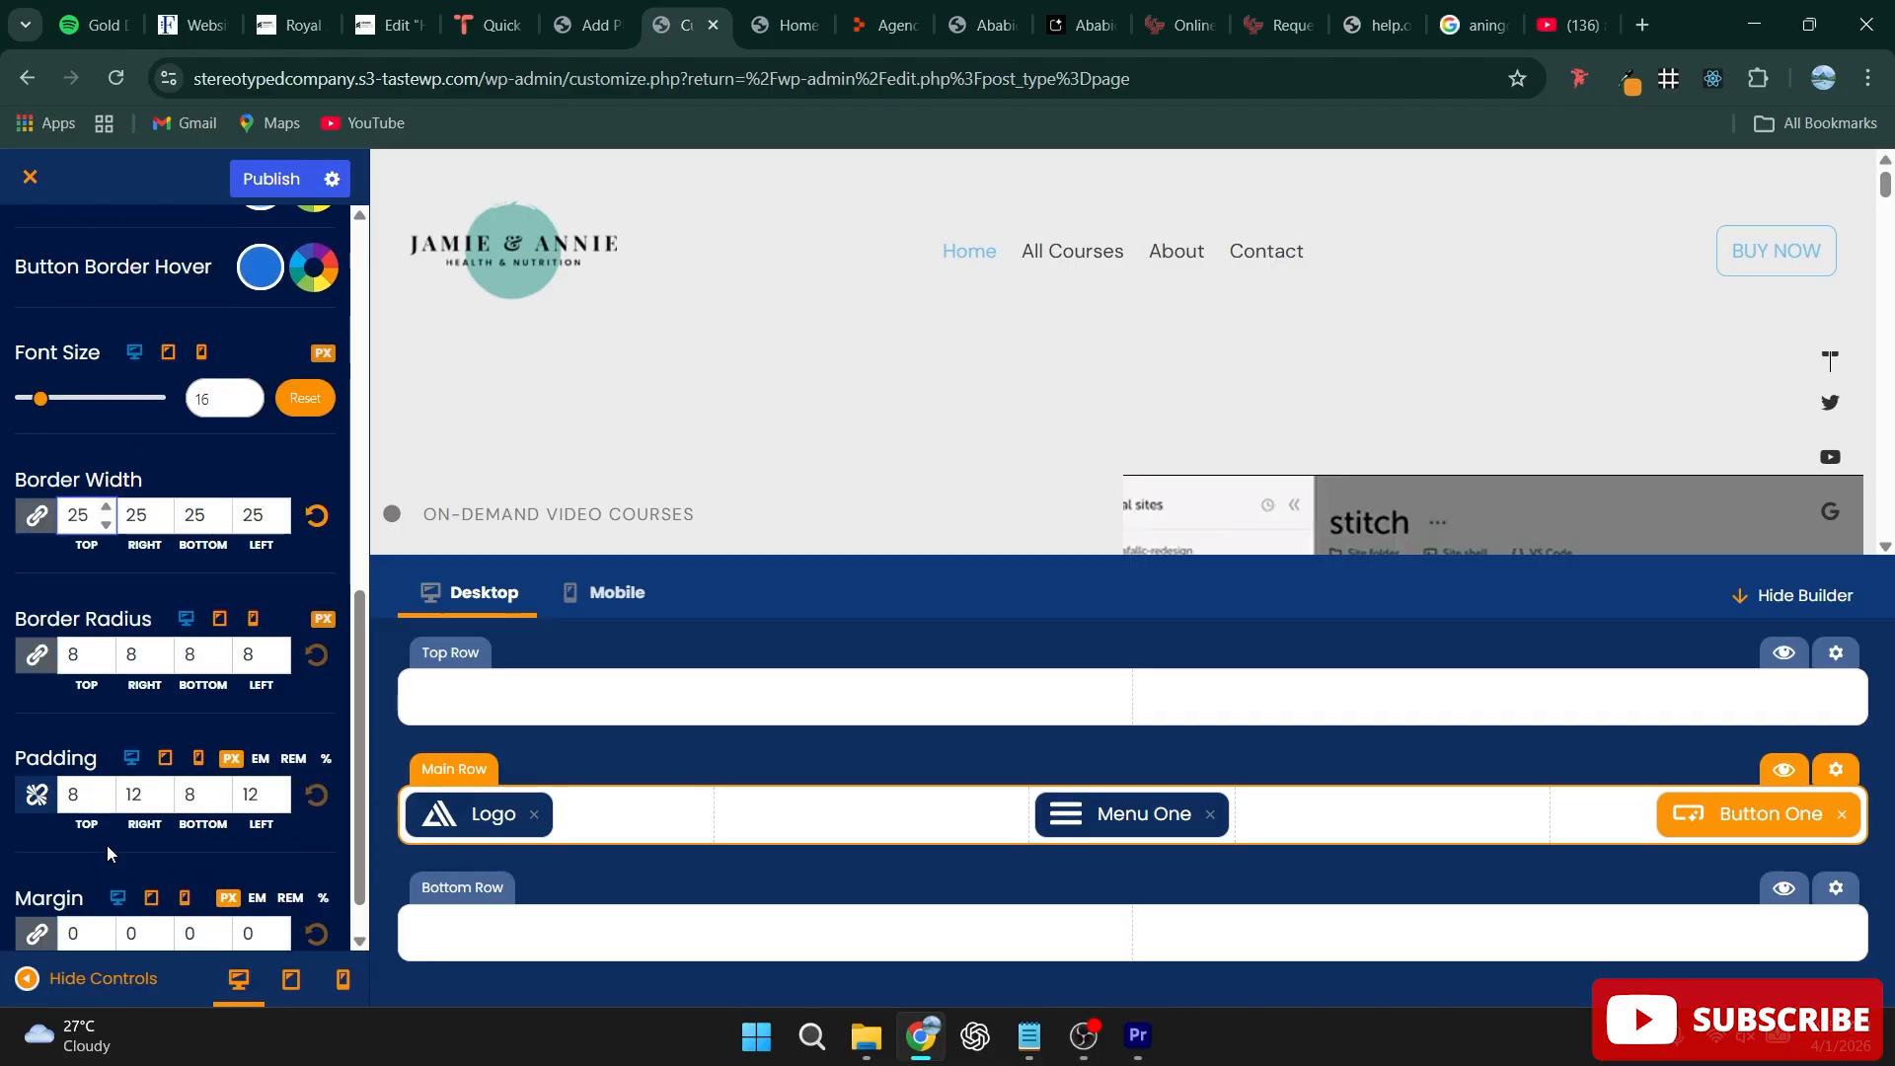
double_click(72, 514)
type("1")
double_click(73, 653)
type("25")
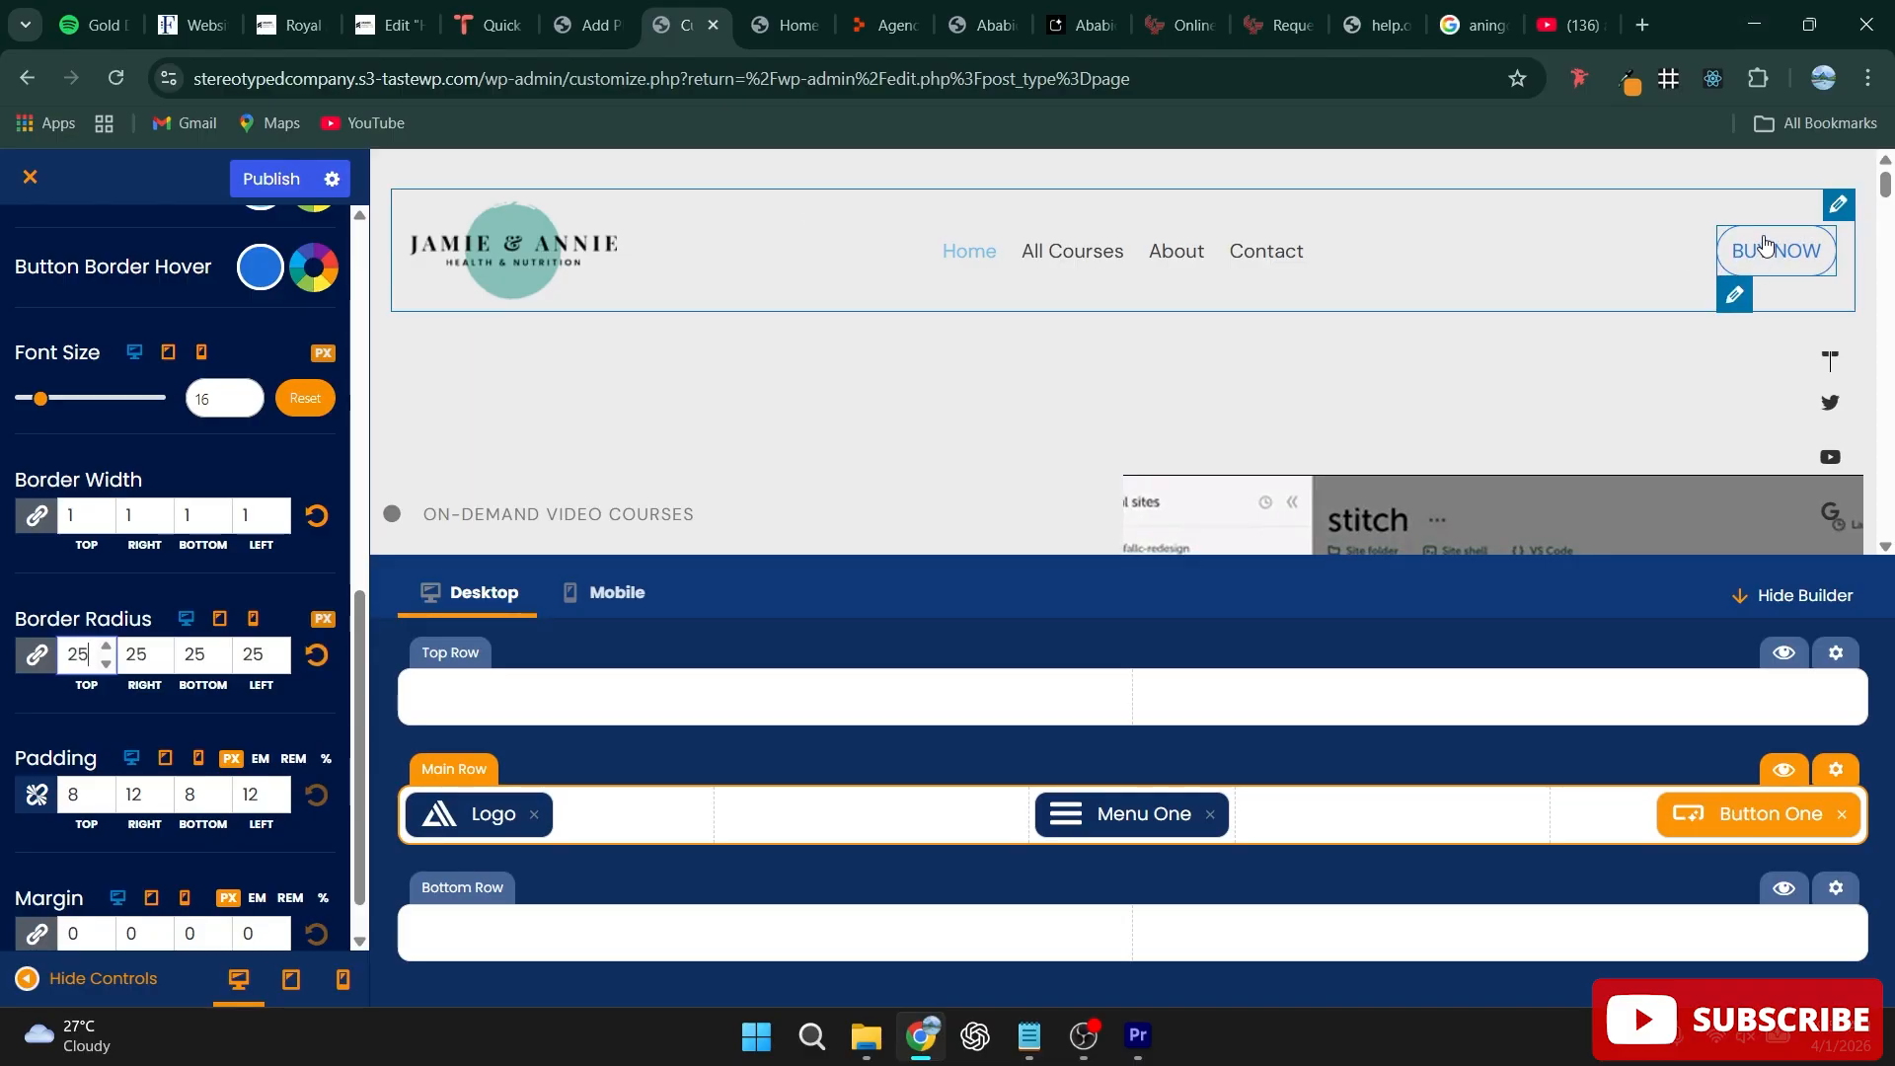
scroll(99, 750, "down", 1)
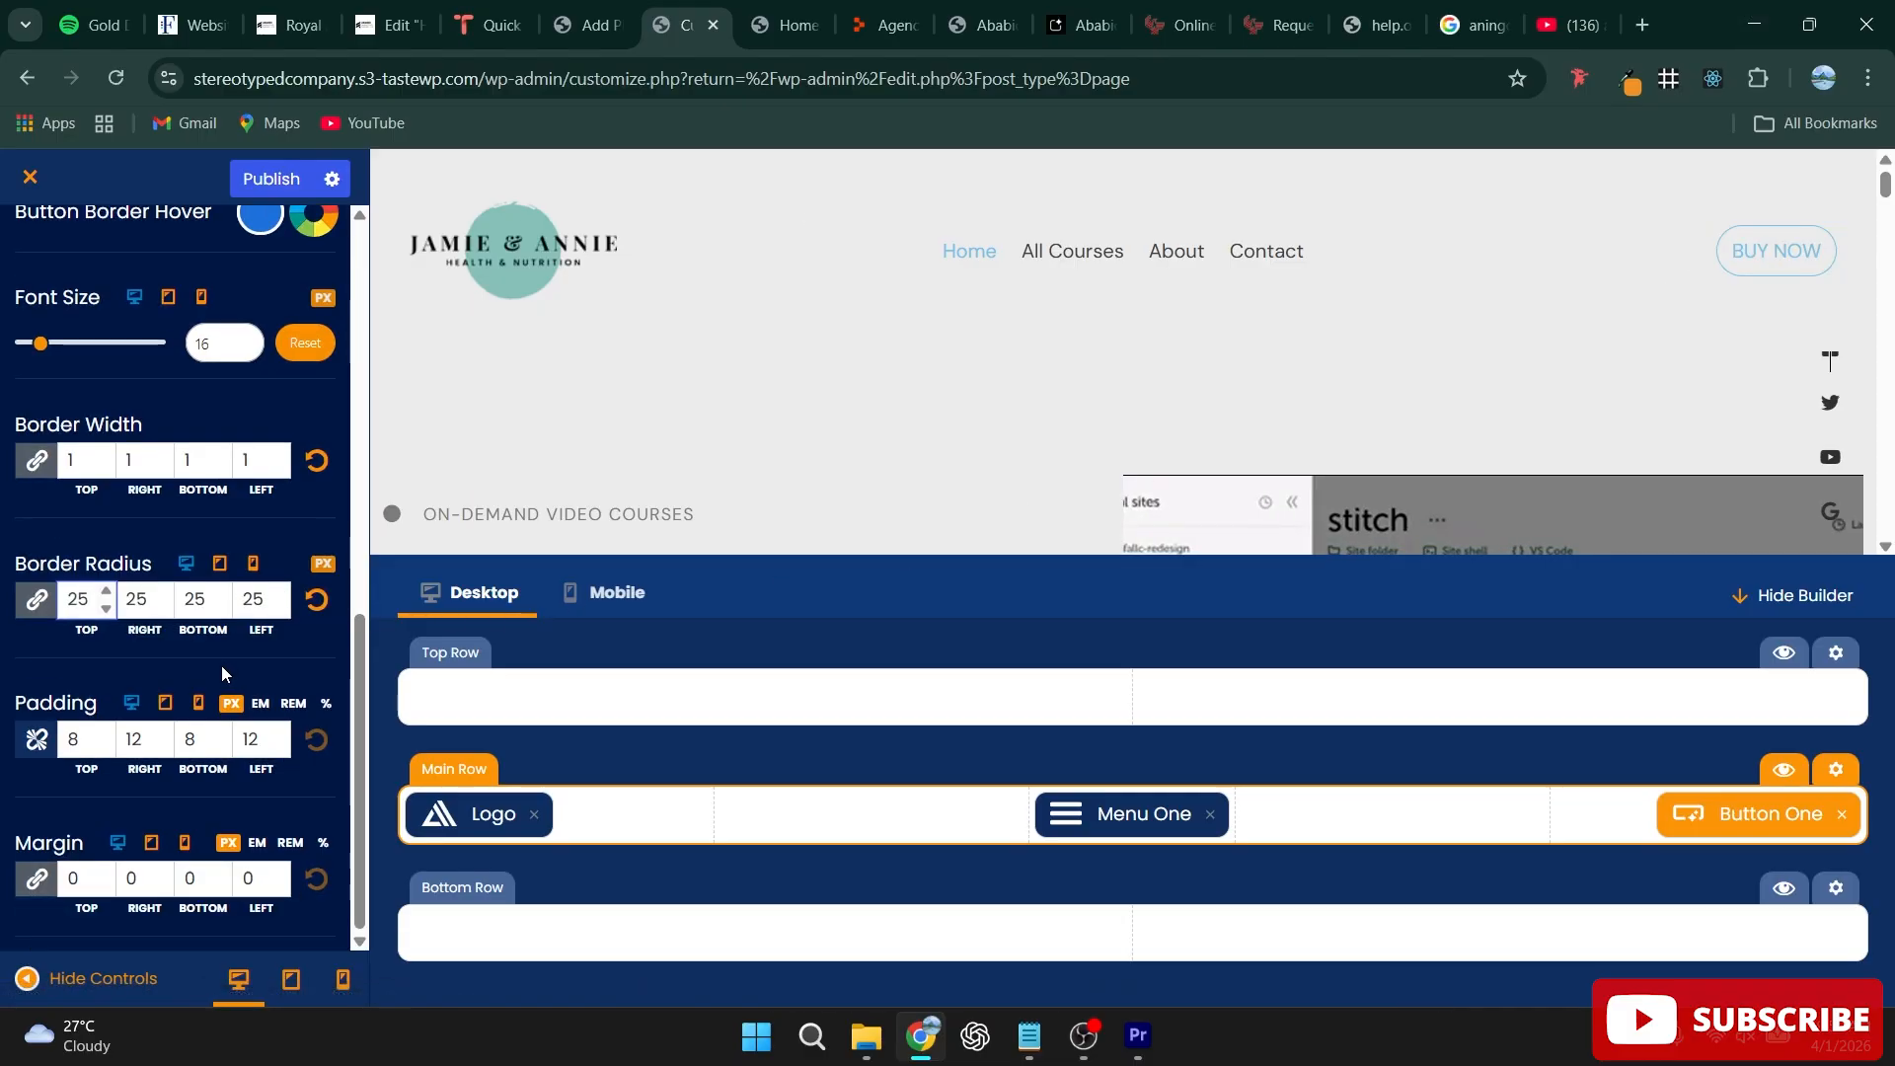
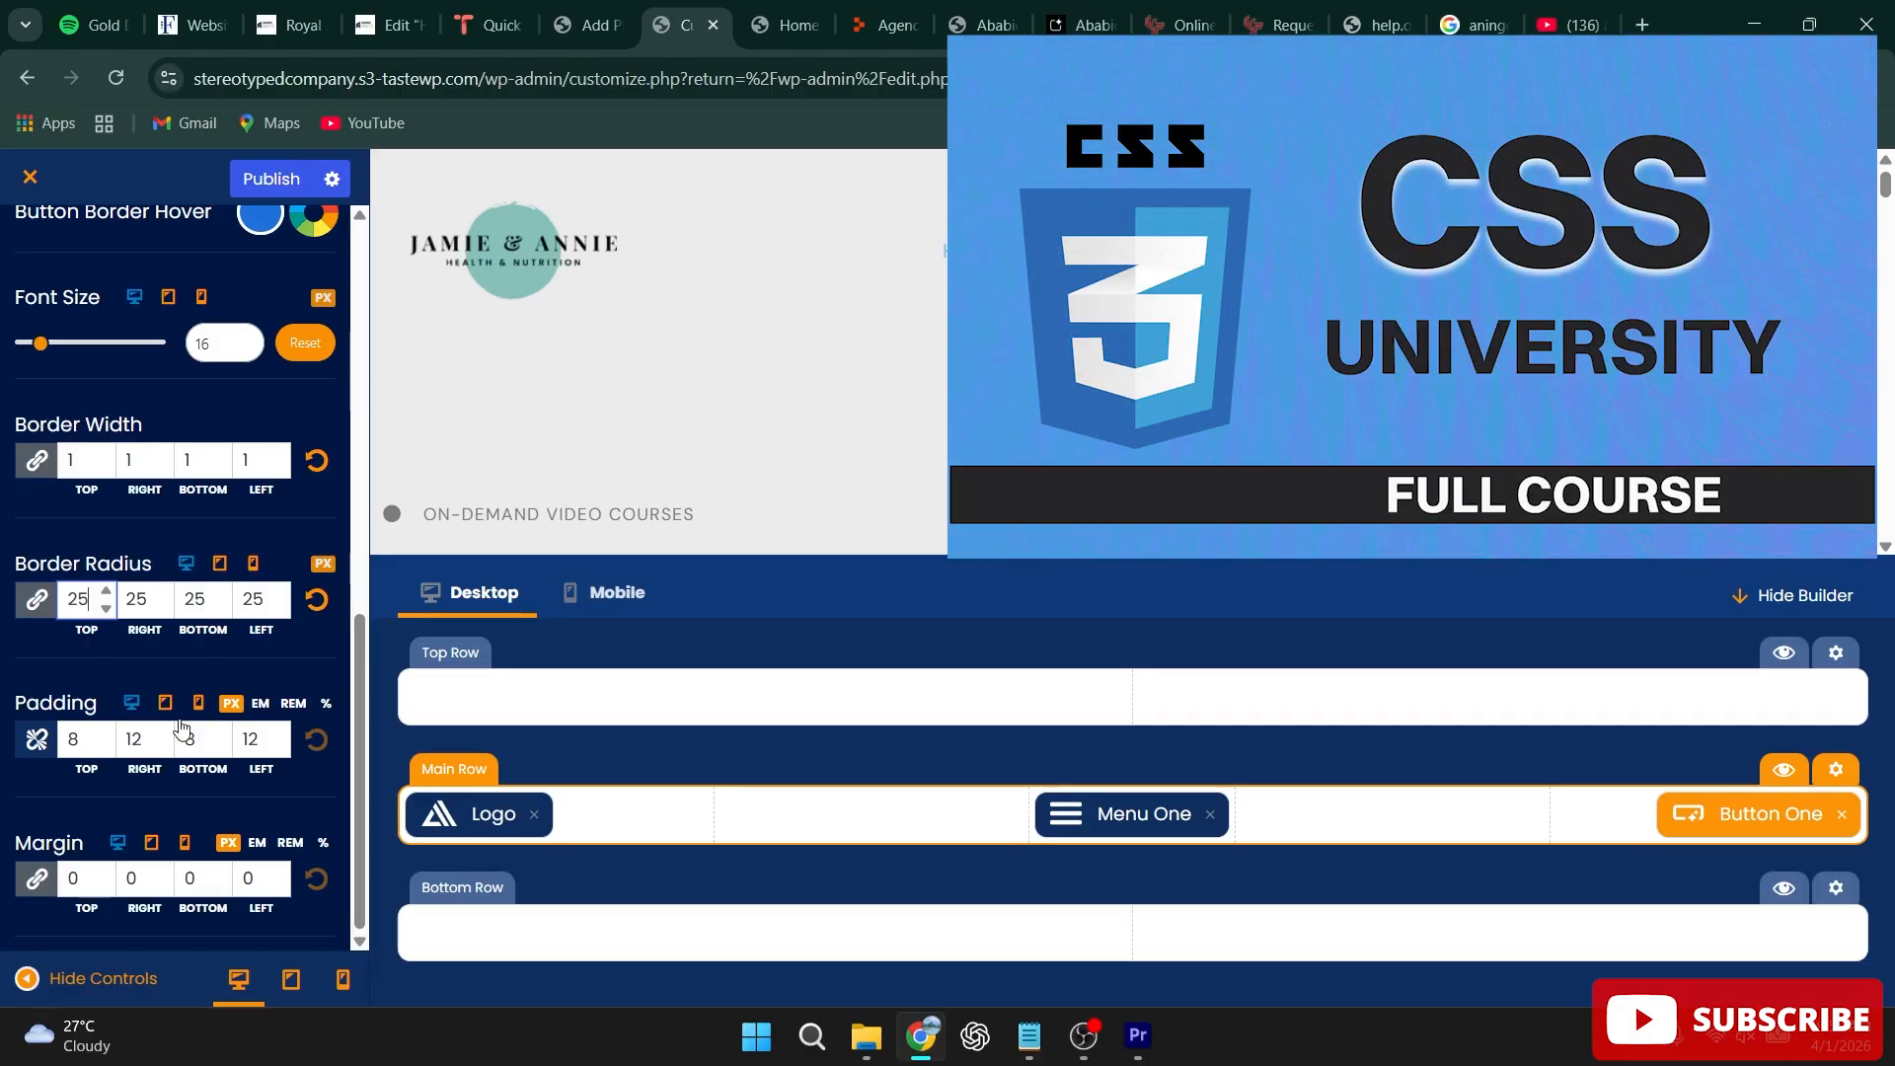
Step: Try a top padding of 10 px on Button One, then clear it to 0
left_click(78, 740)
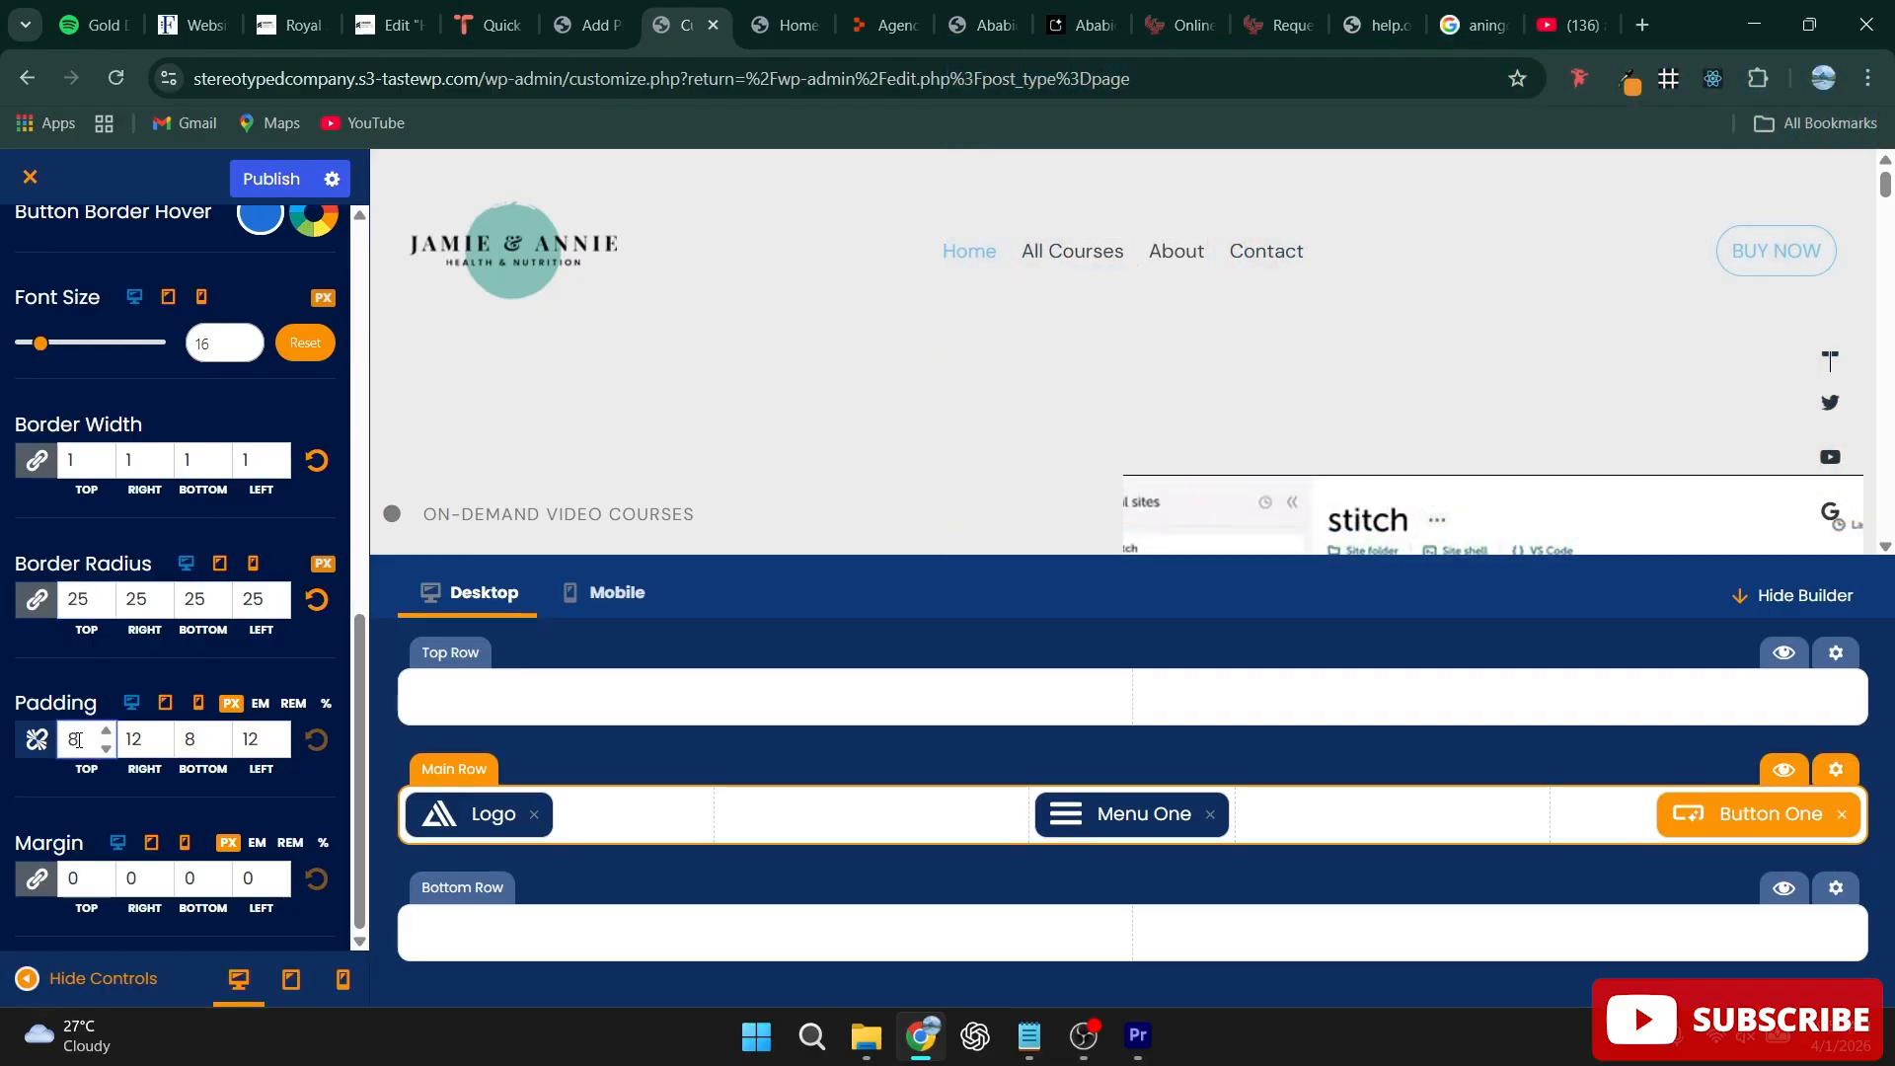
key("BackSpace")
type("10")
key("BackSpace")
key("BackSpace")
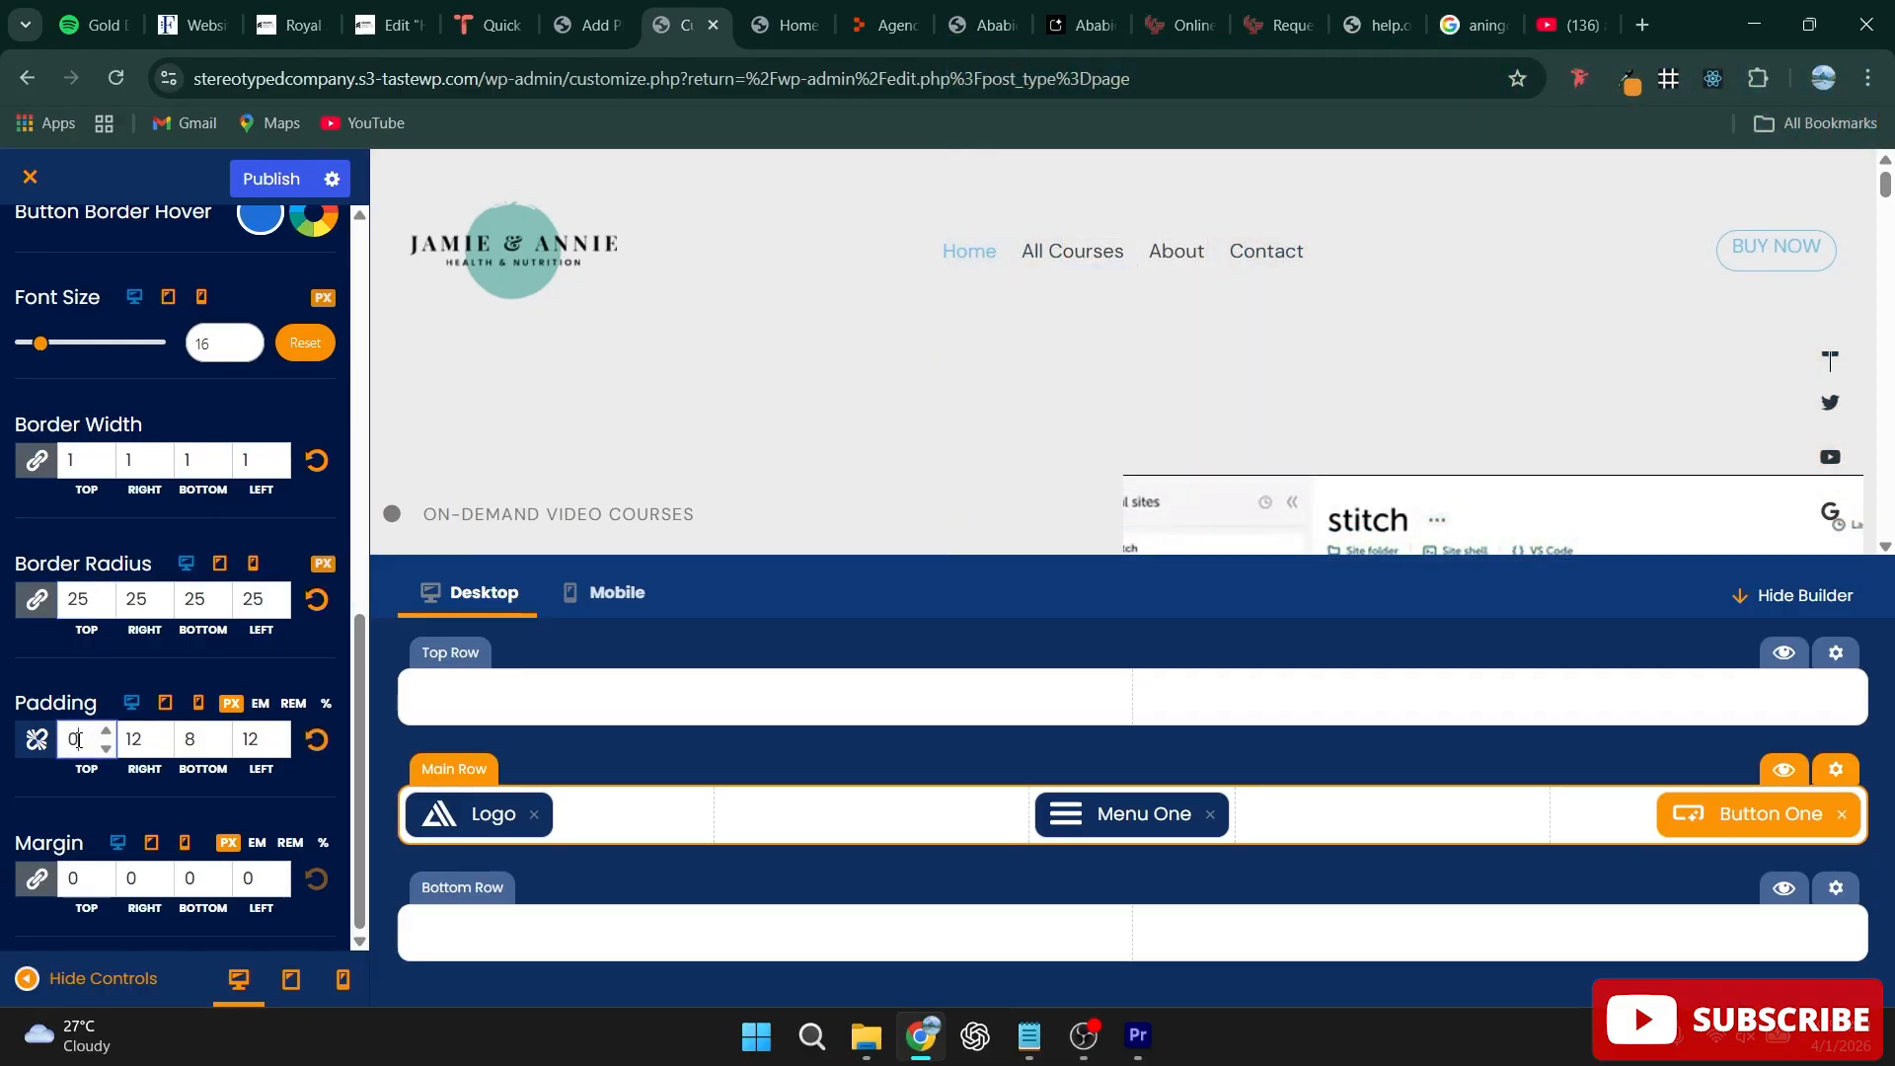
Step: Try a linked margin of 50 px around Button One, then return it to 0
left_click(79, 878)
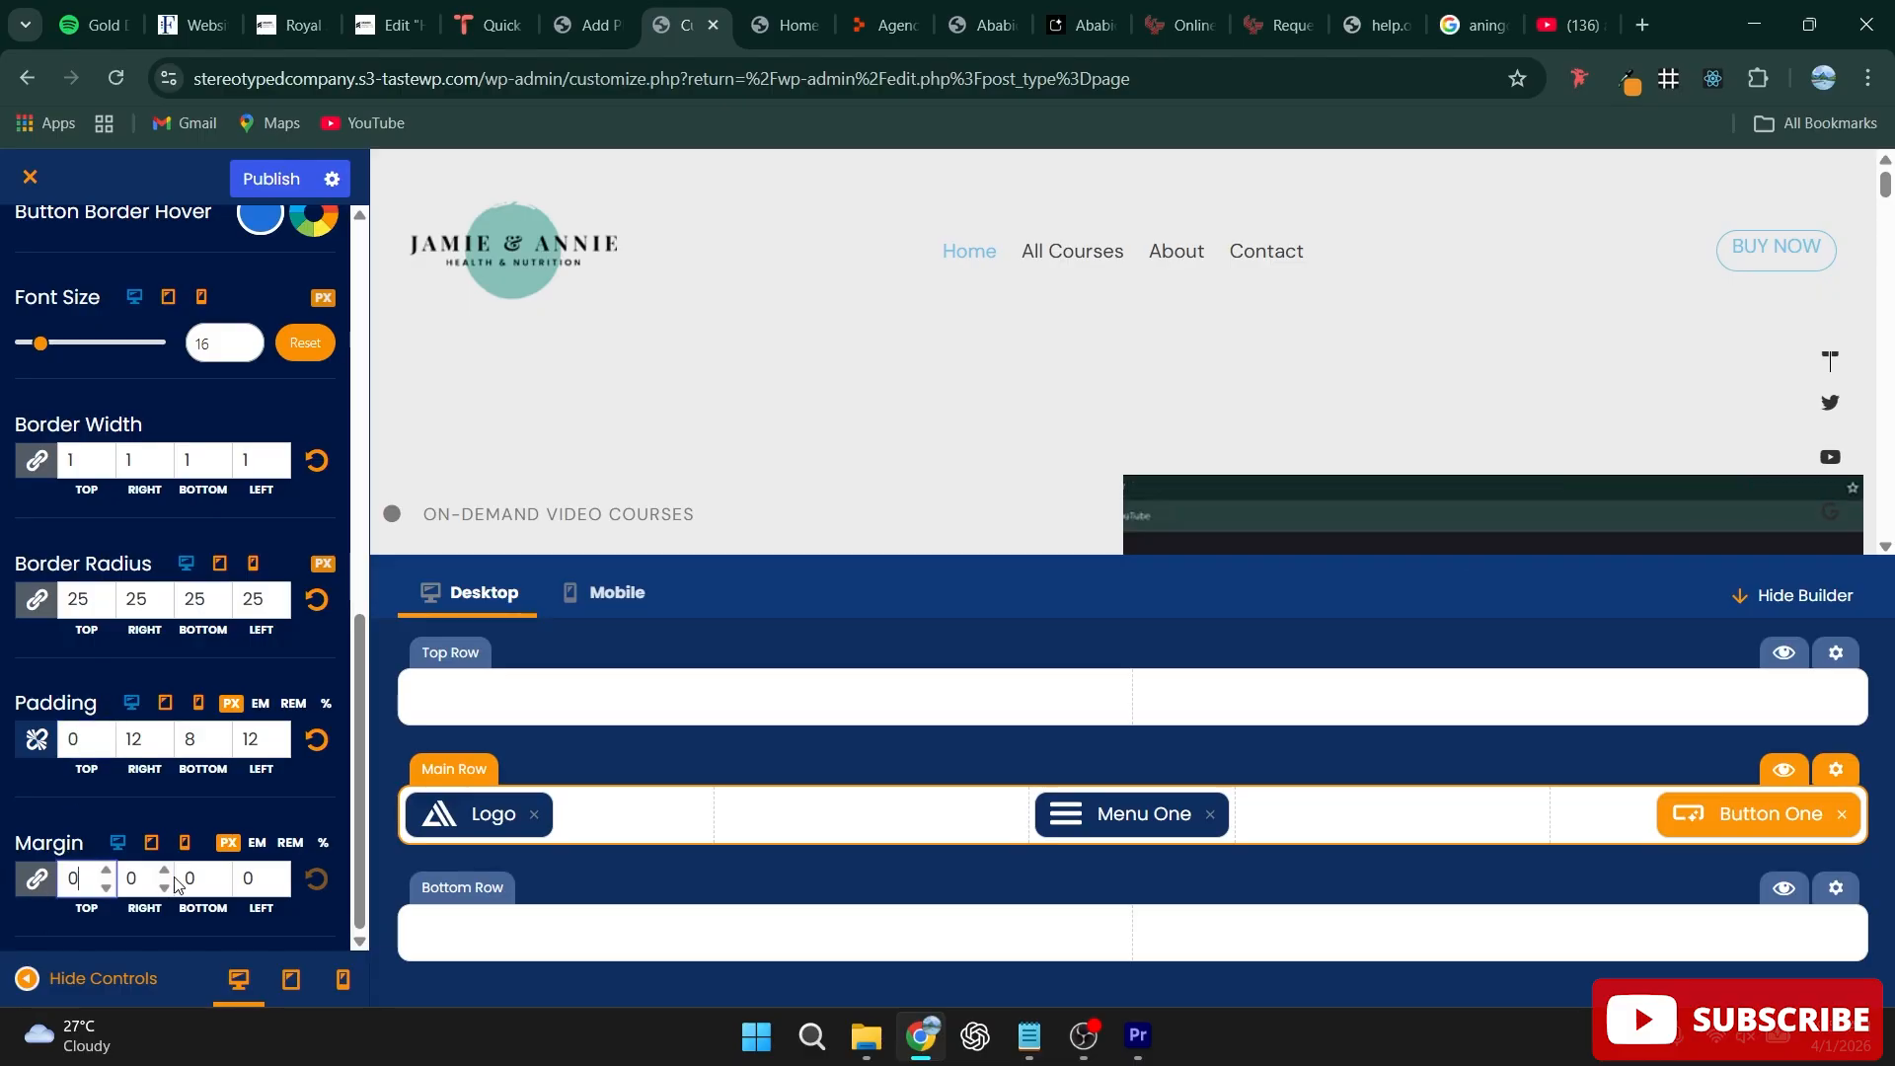
left_click(247, 880)
type("5")
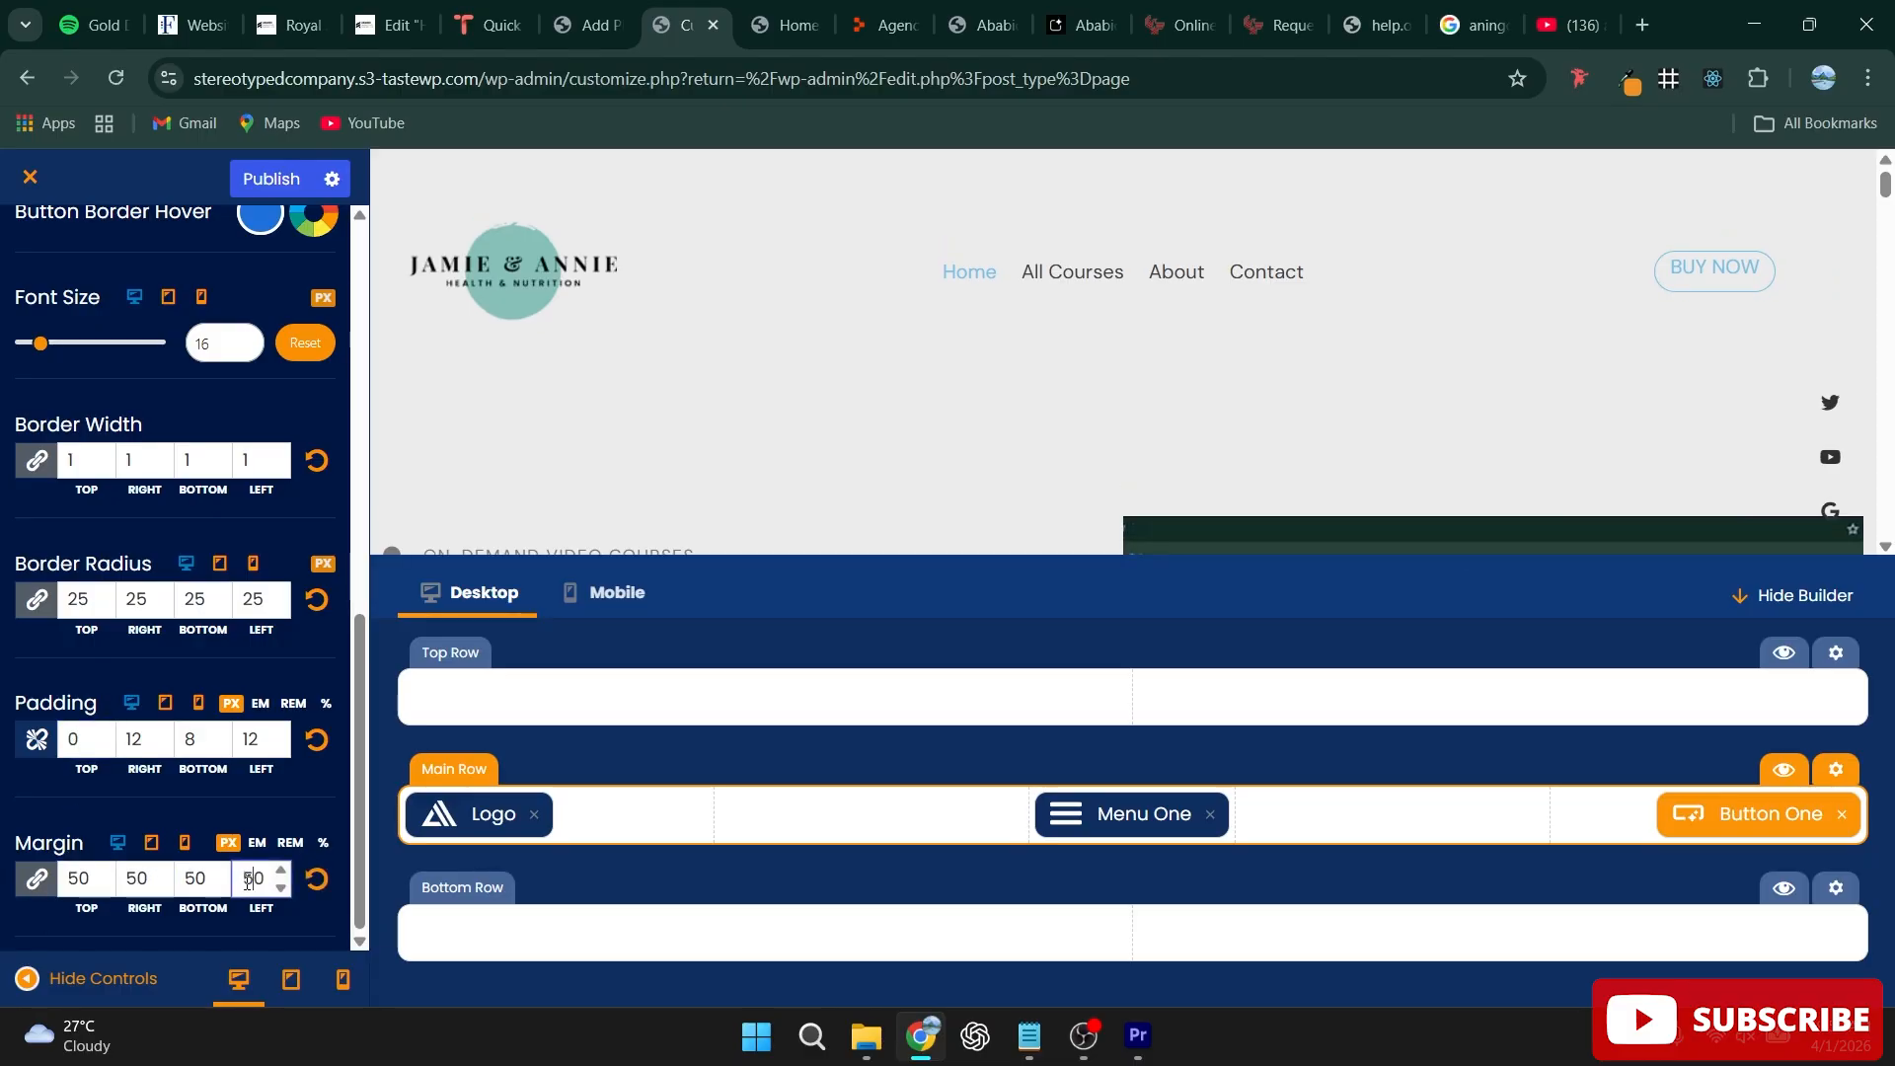
key("BackSpace")
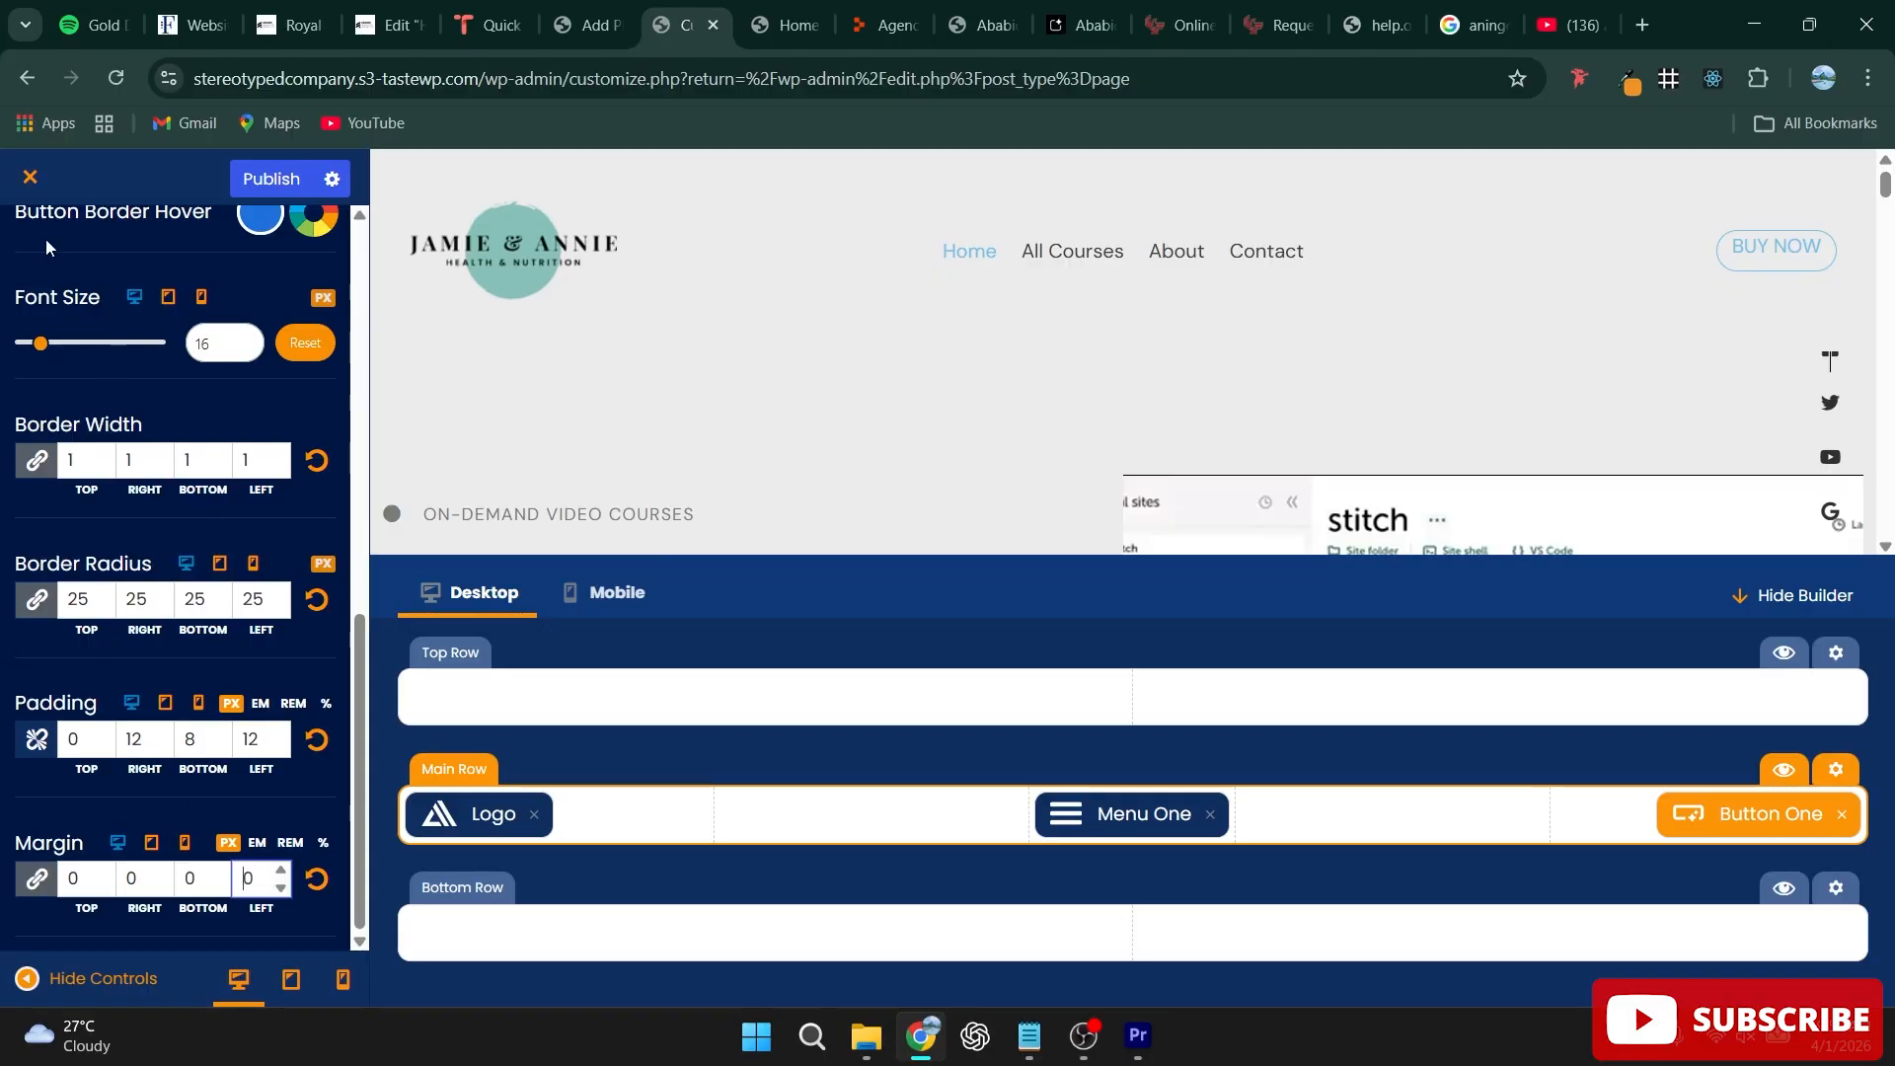
Step: Leave the customizer discarding the unpublished button changes, then reopen it and enter the Footer Builder
left_click(29, 179)
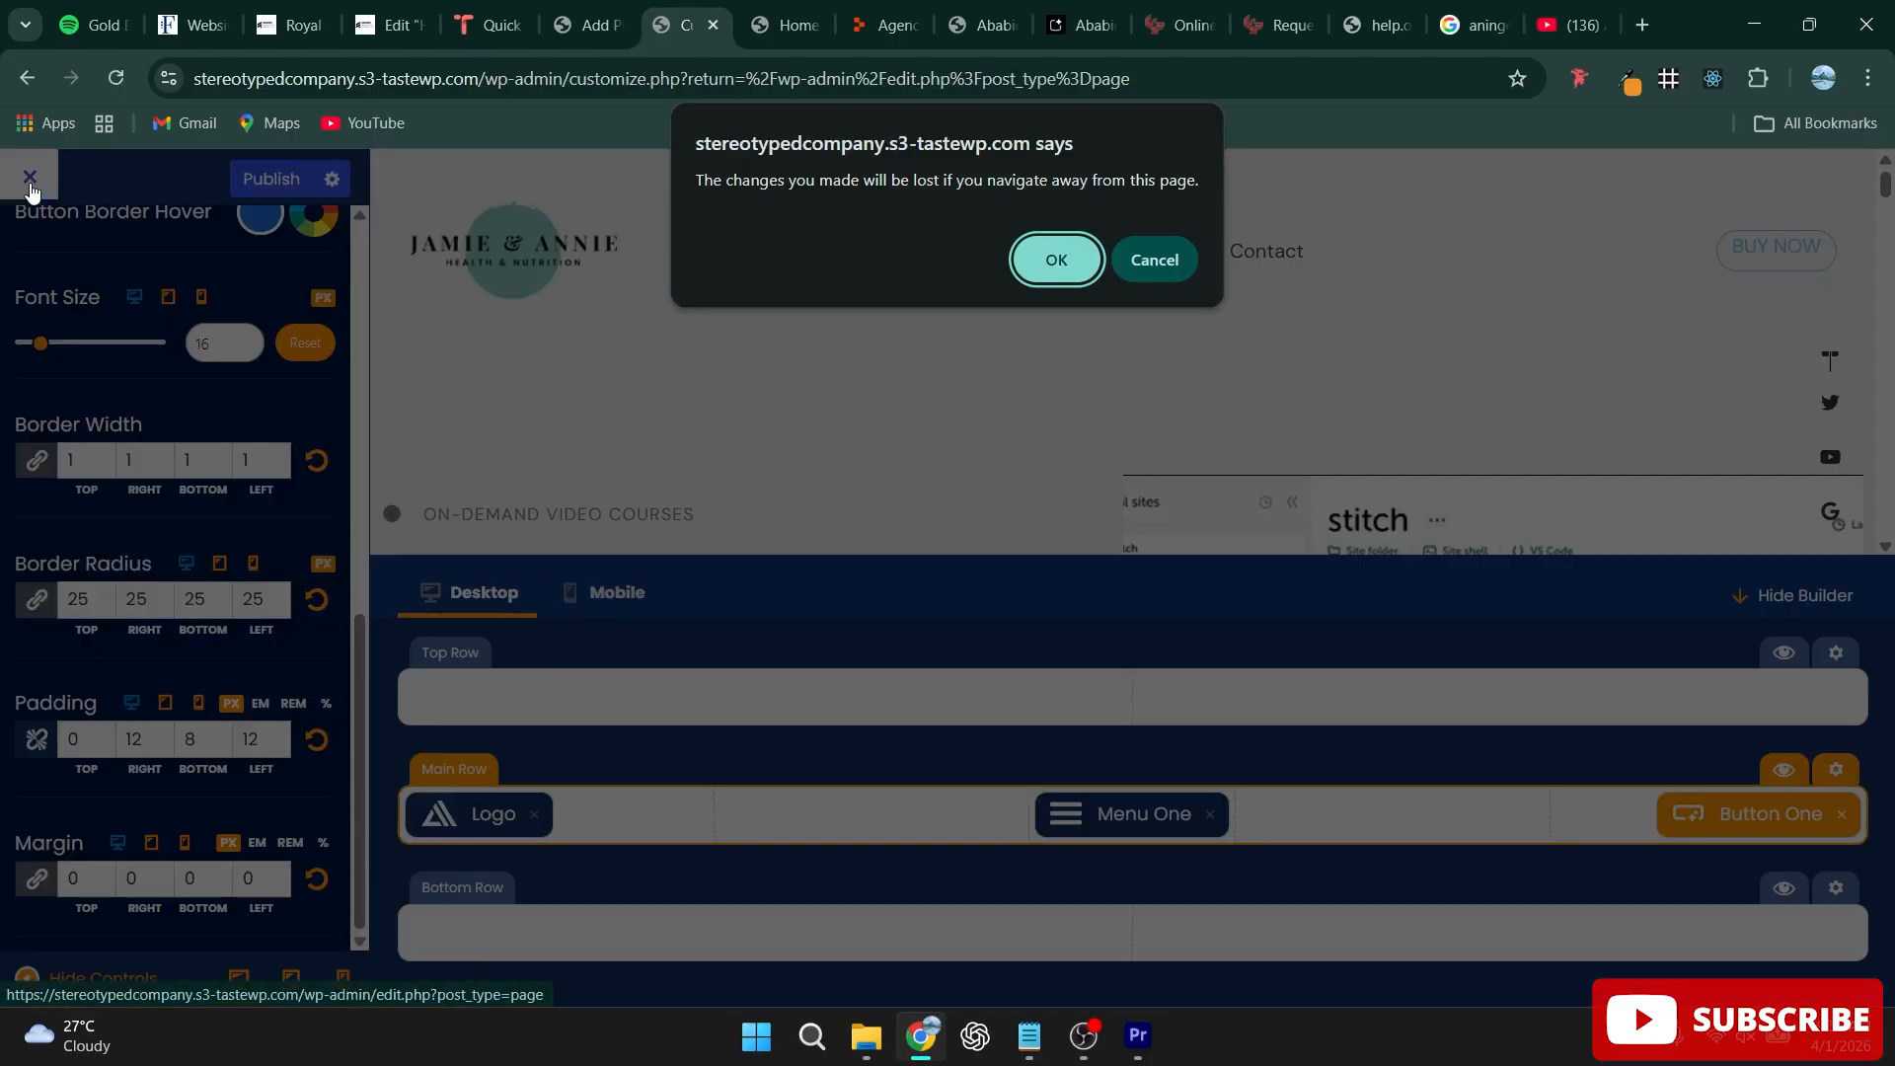
left_click(1062, 260)
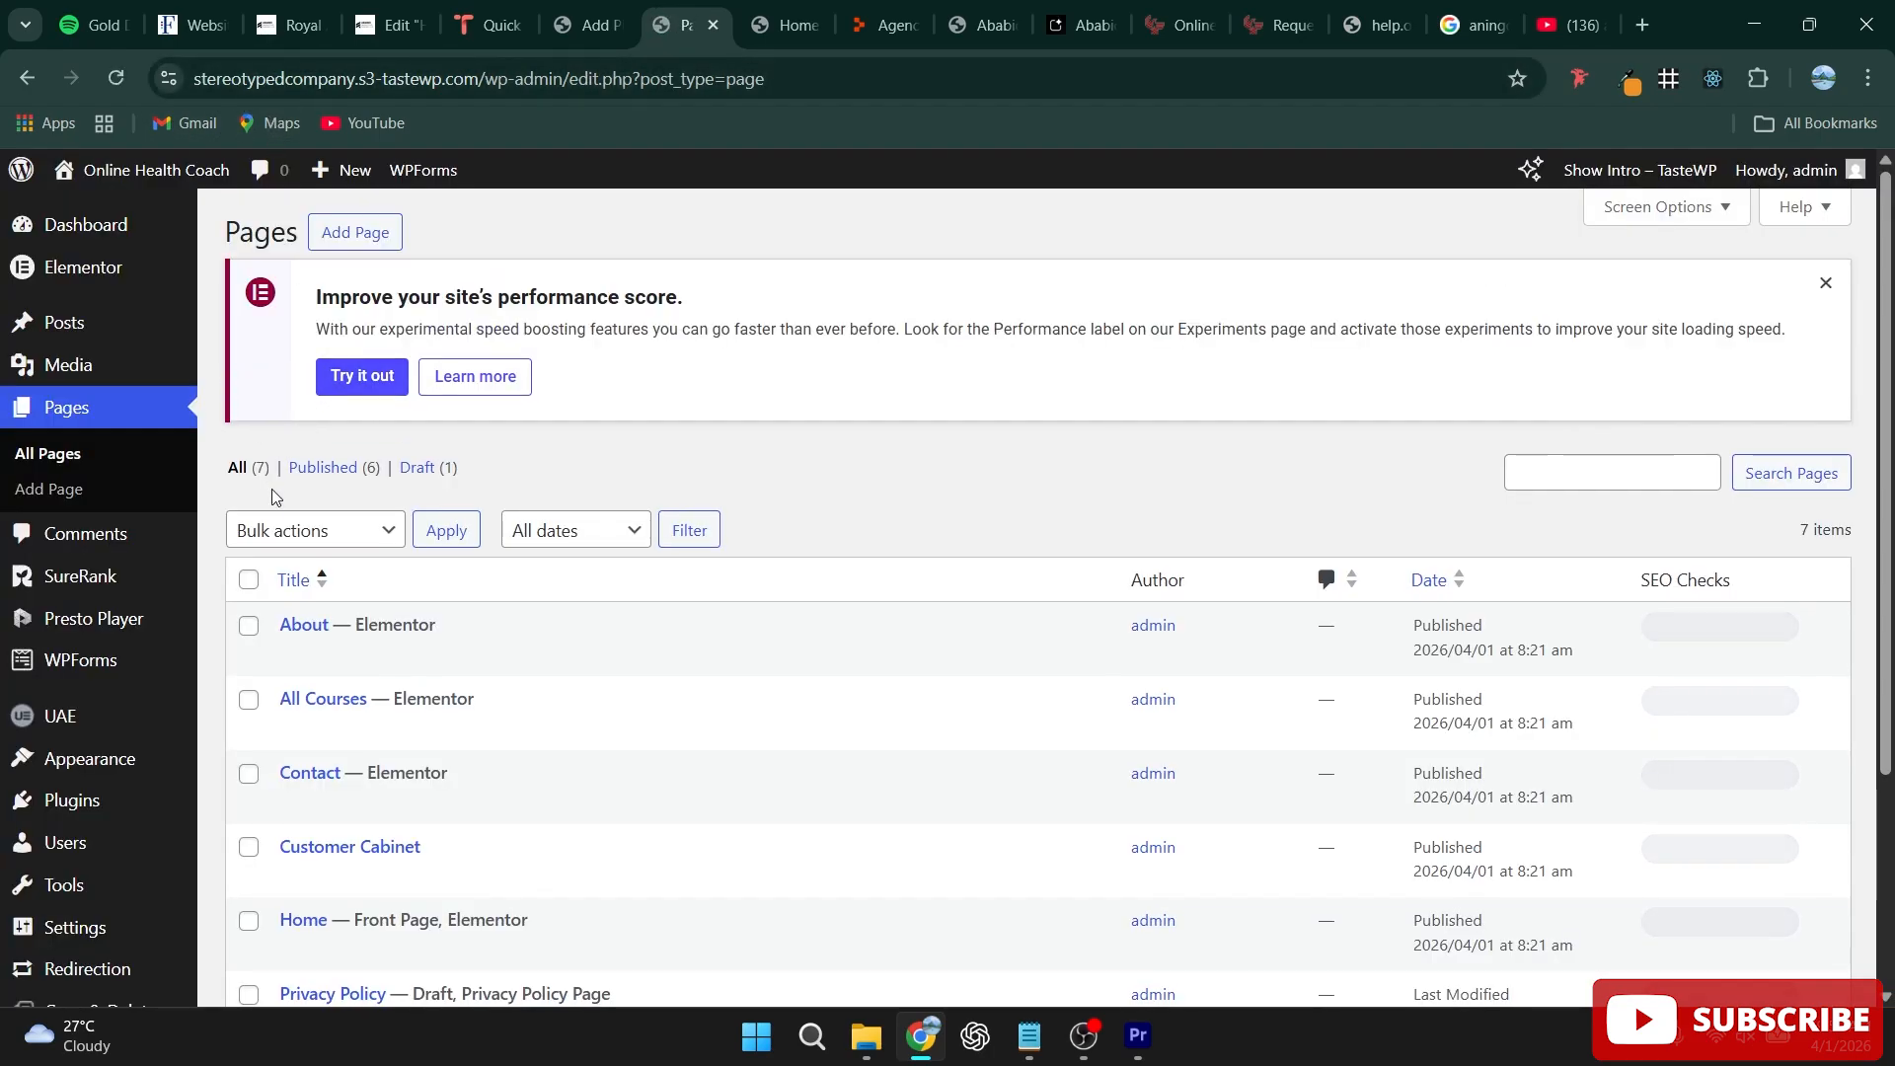
mouse_move(61, 771)
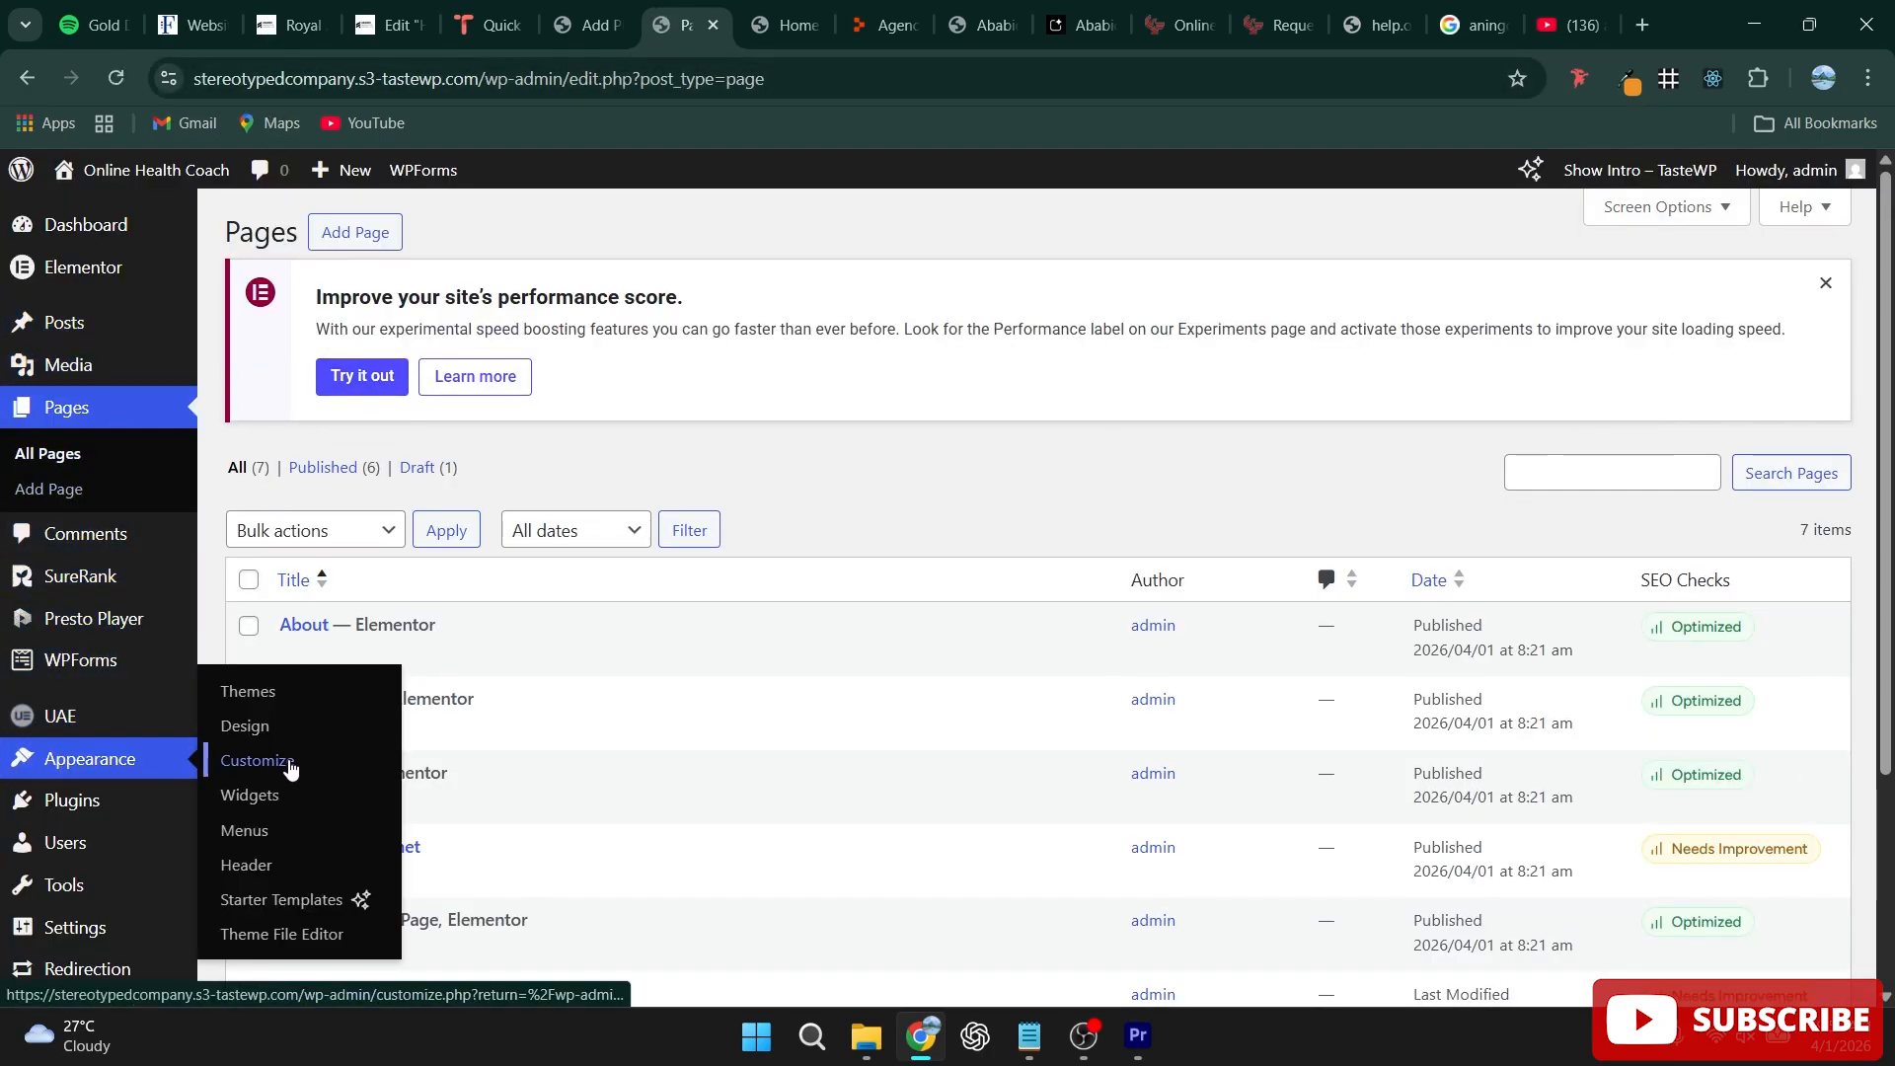
left_click(257, 761)
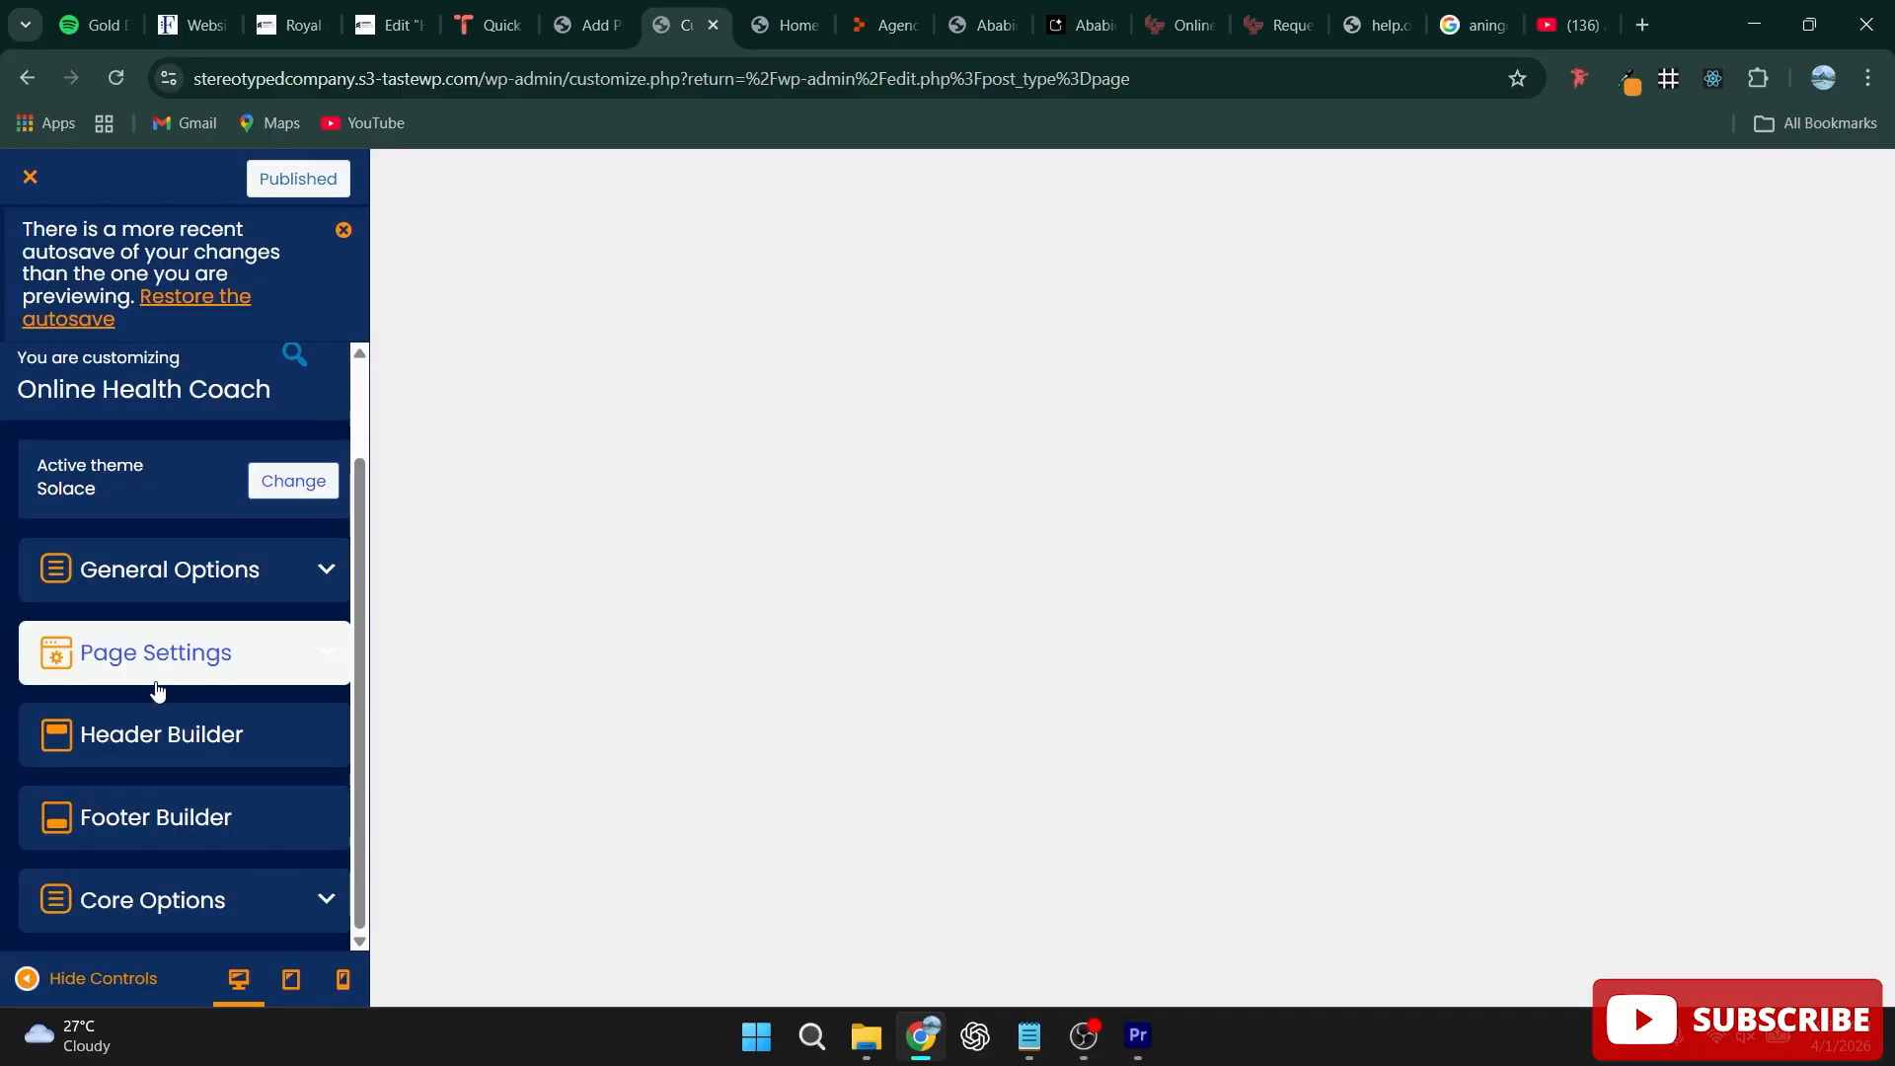
left_click(179, 819)
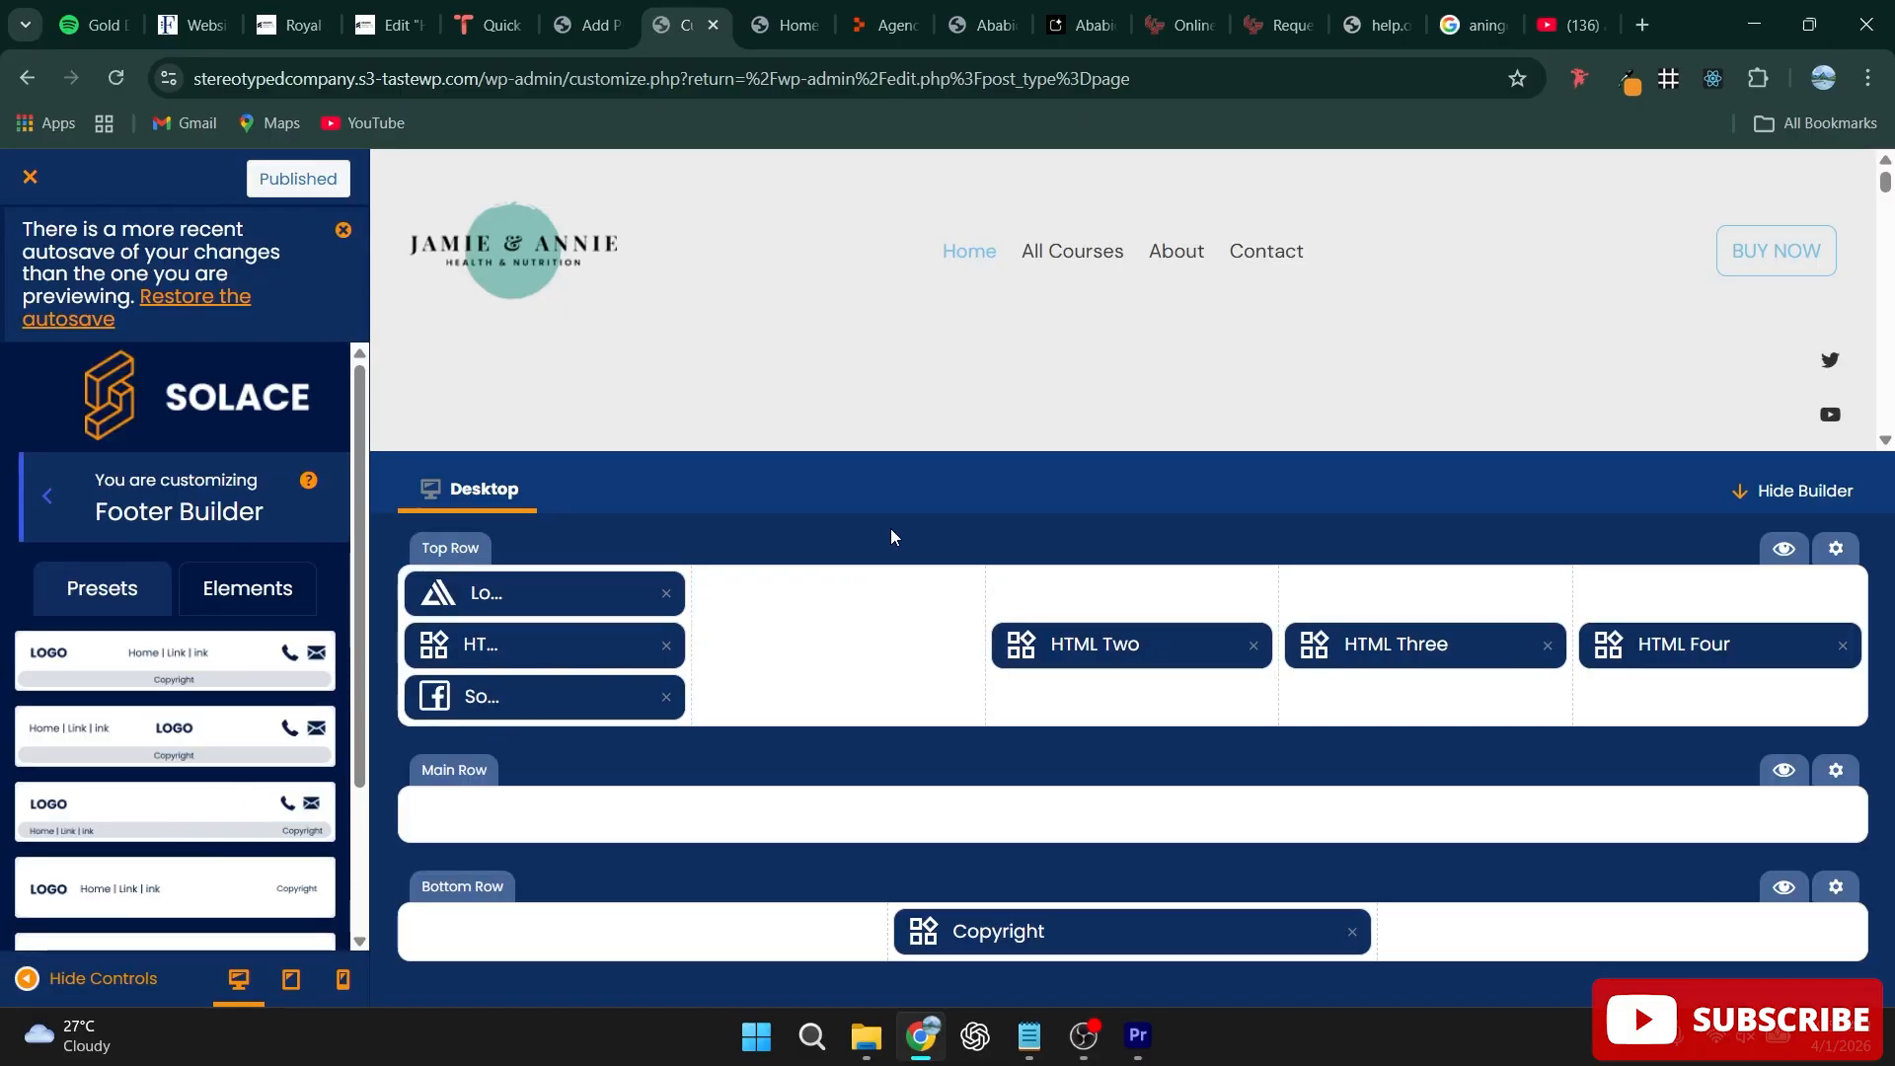
Step: Review the settings of the Logo, HTML Two, HTML Three and HTML Four elements in the footer's top row
left_click(529, 592)
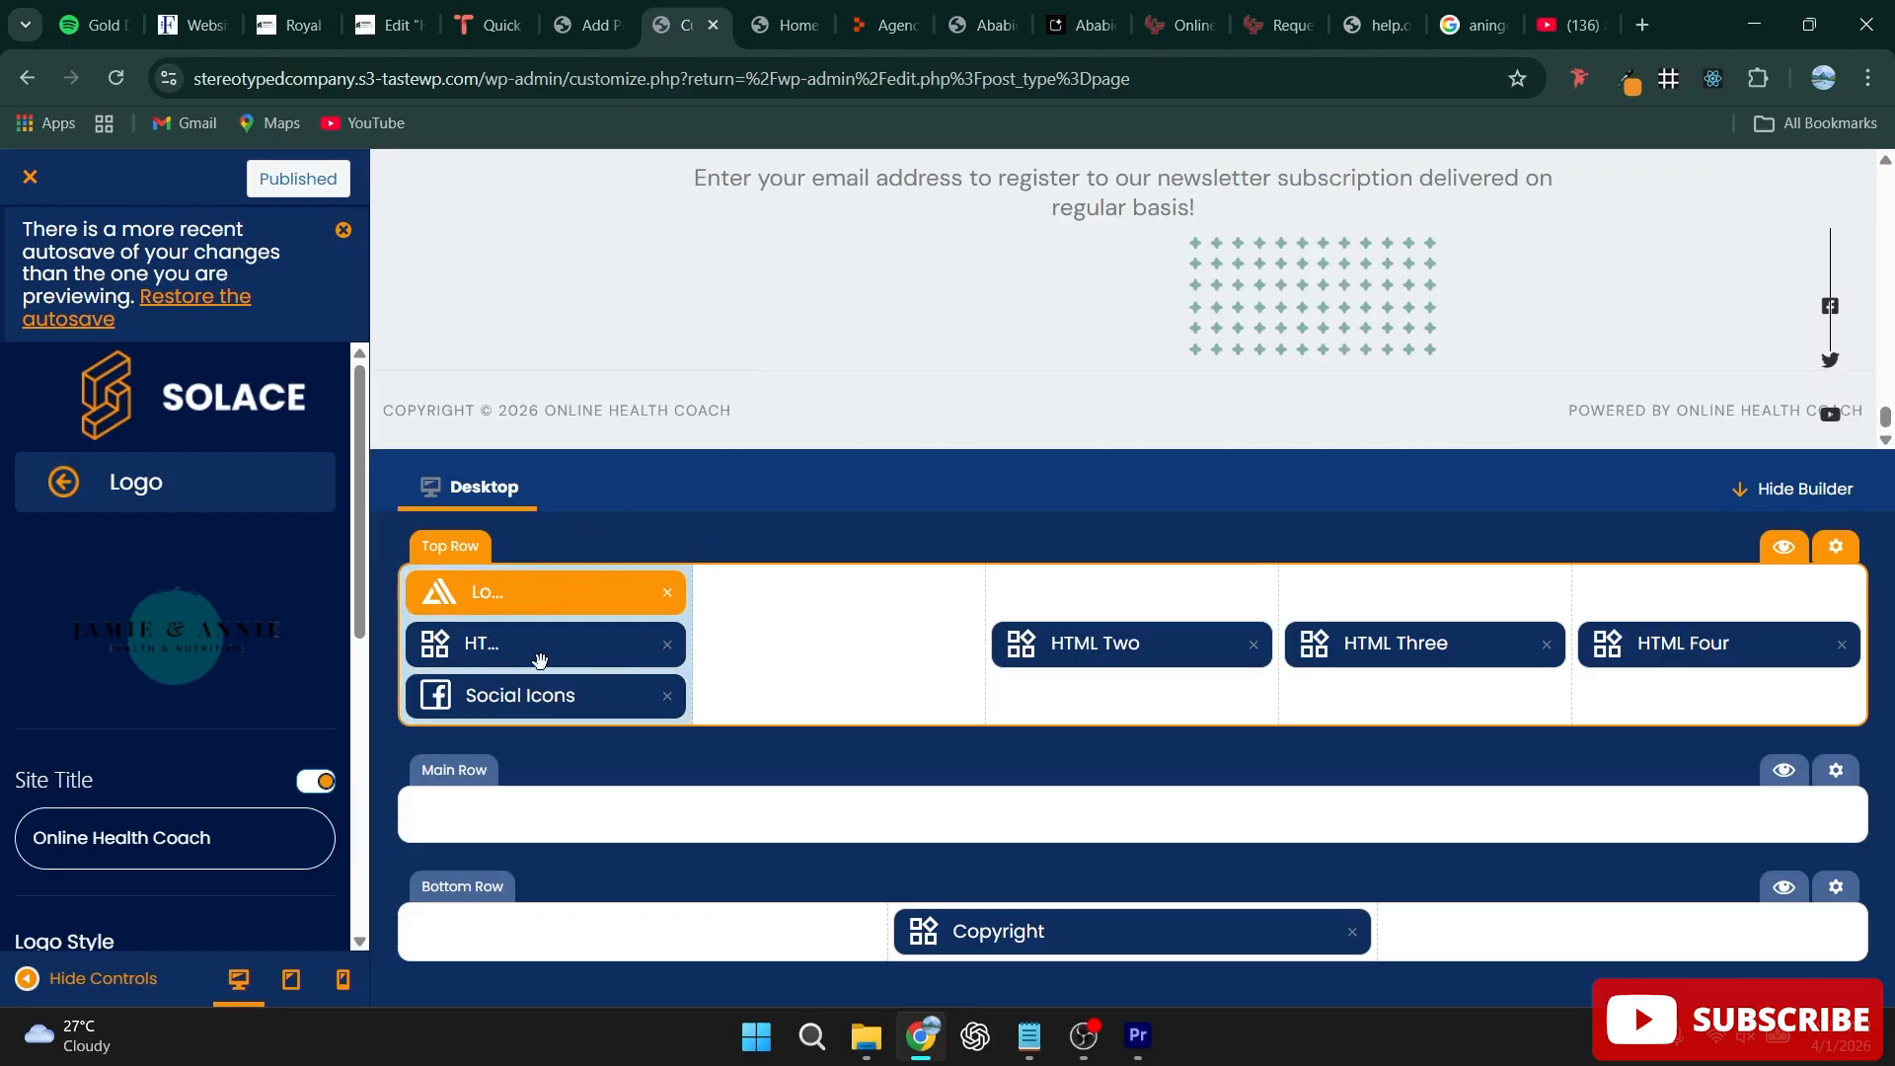
left_click(1074, 637)
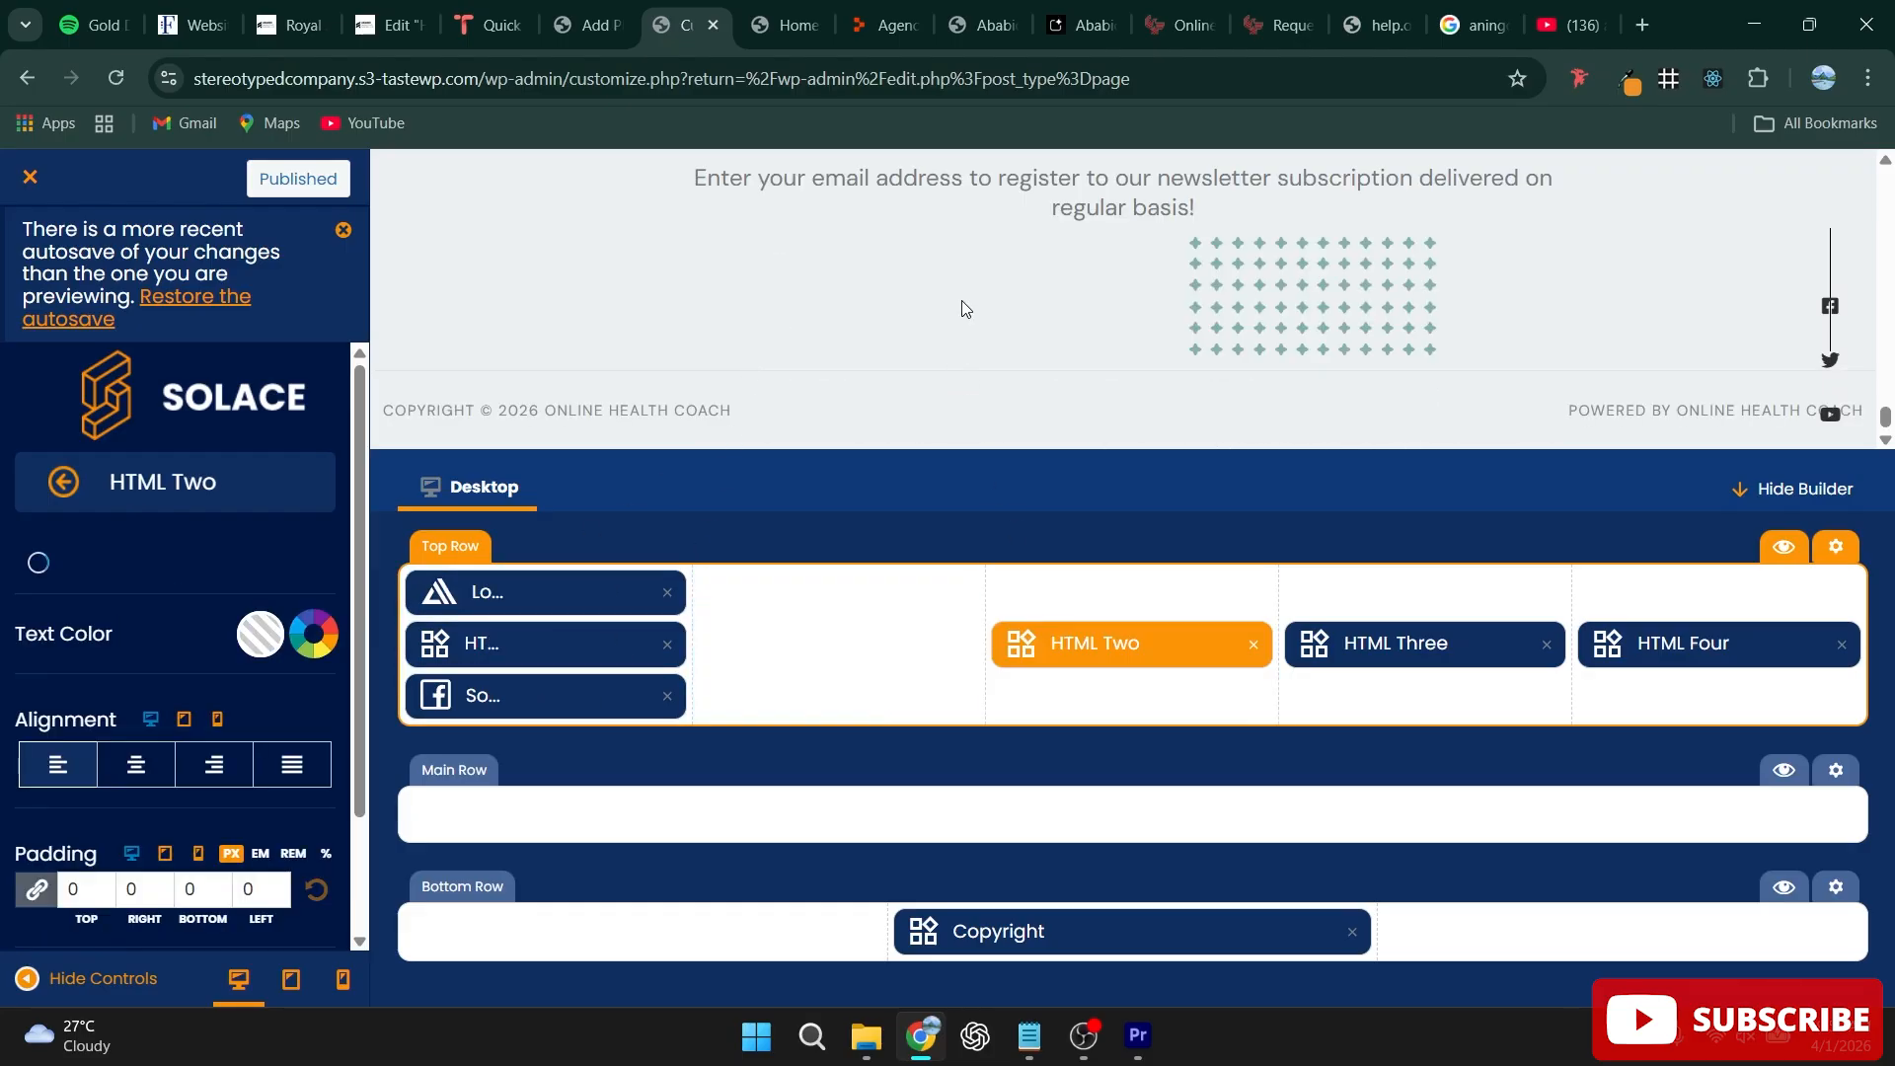
scroll(33, 844, "down", 2)
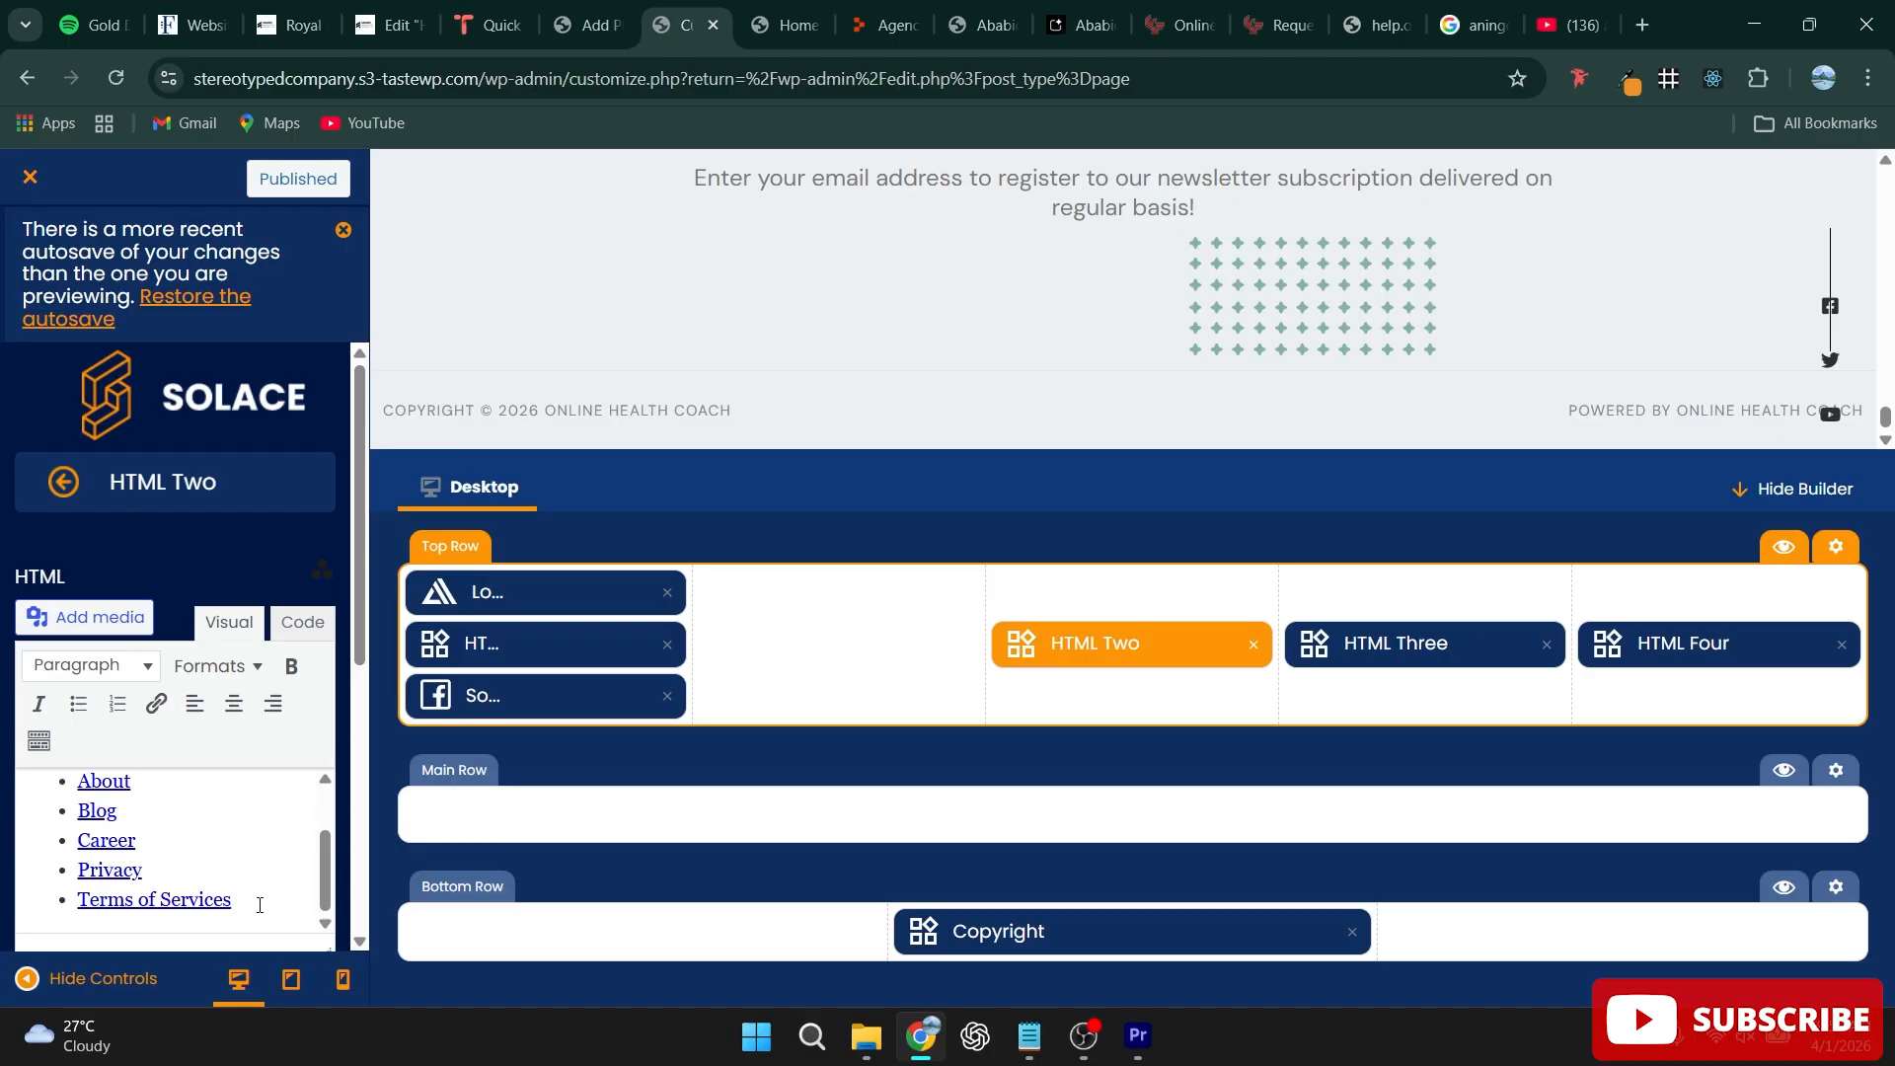
left_click(1429, 660)
scroll(158, 859, "down", 2)
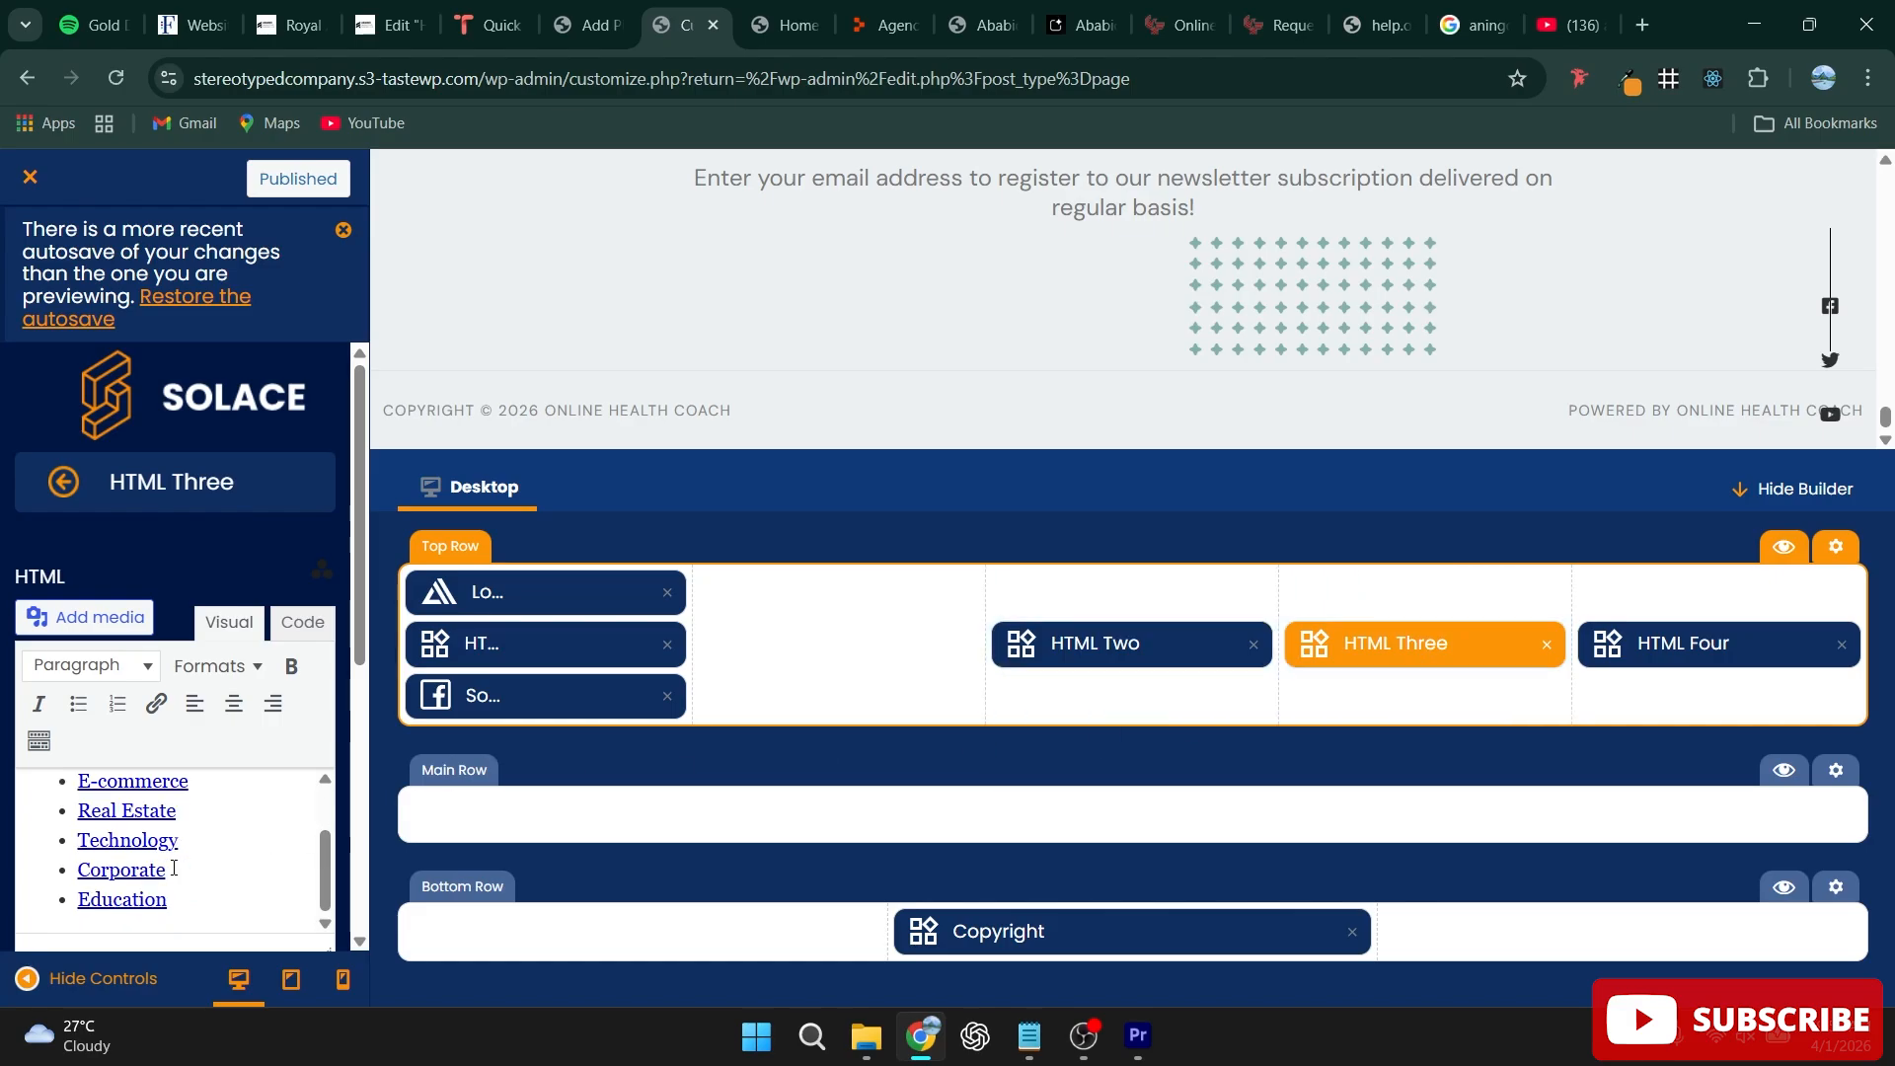
left_click(1709, 642)
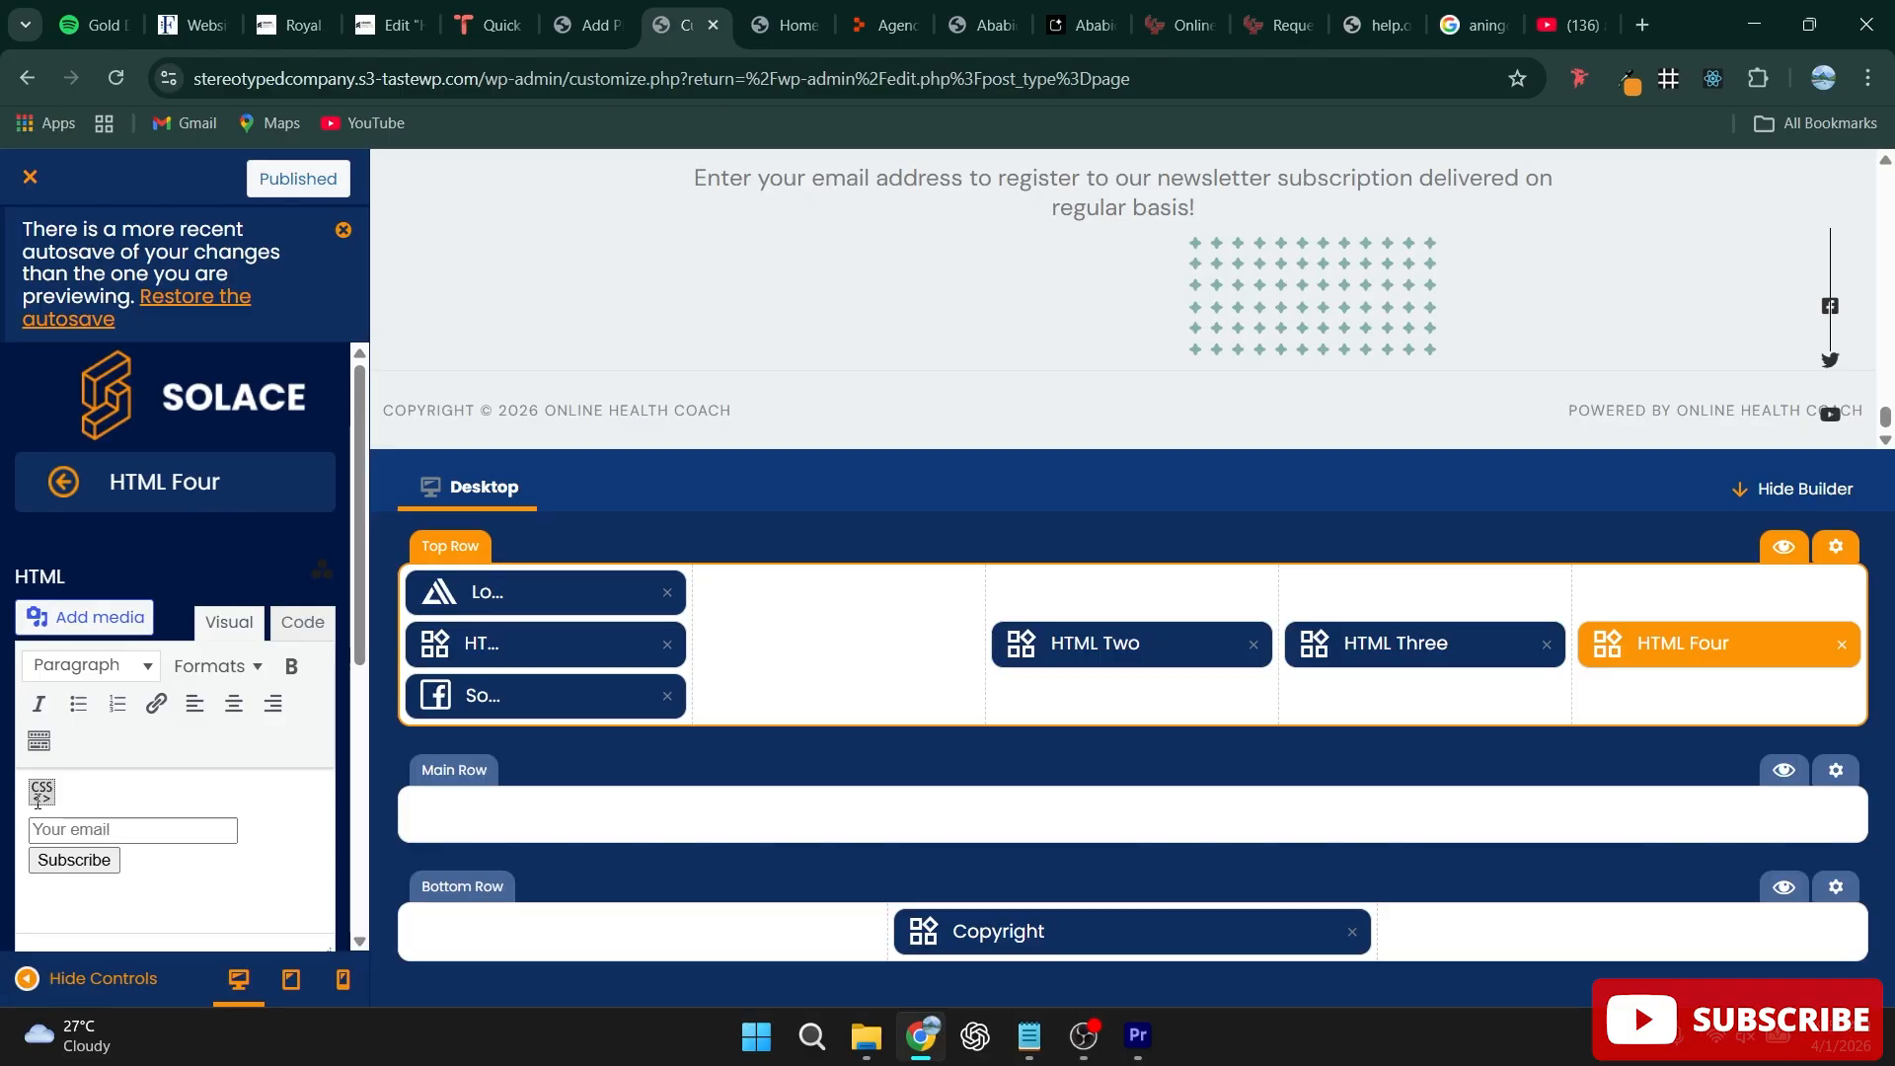
left_click(122, 832)
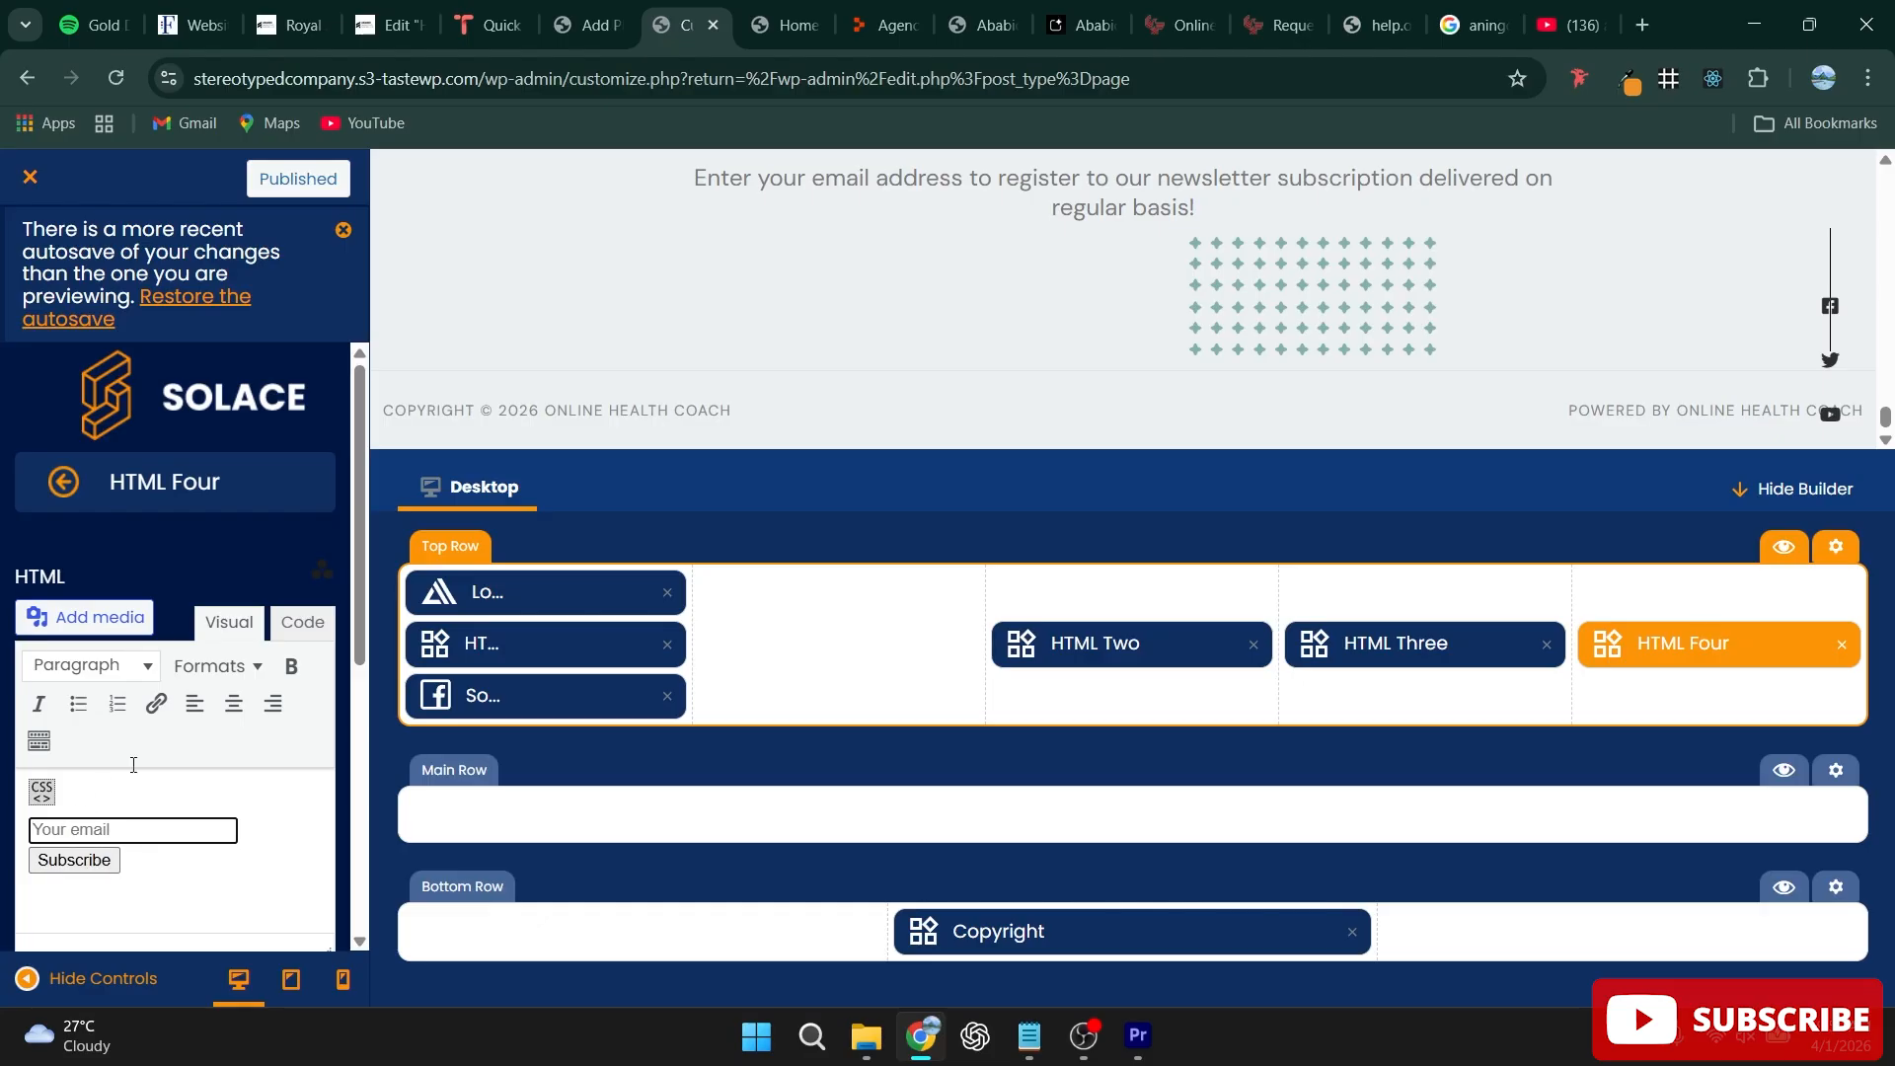
Step: Remove the HTML Four, HTML Two and HTML Three elements from the footer's top row
left_click(1841, 650)
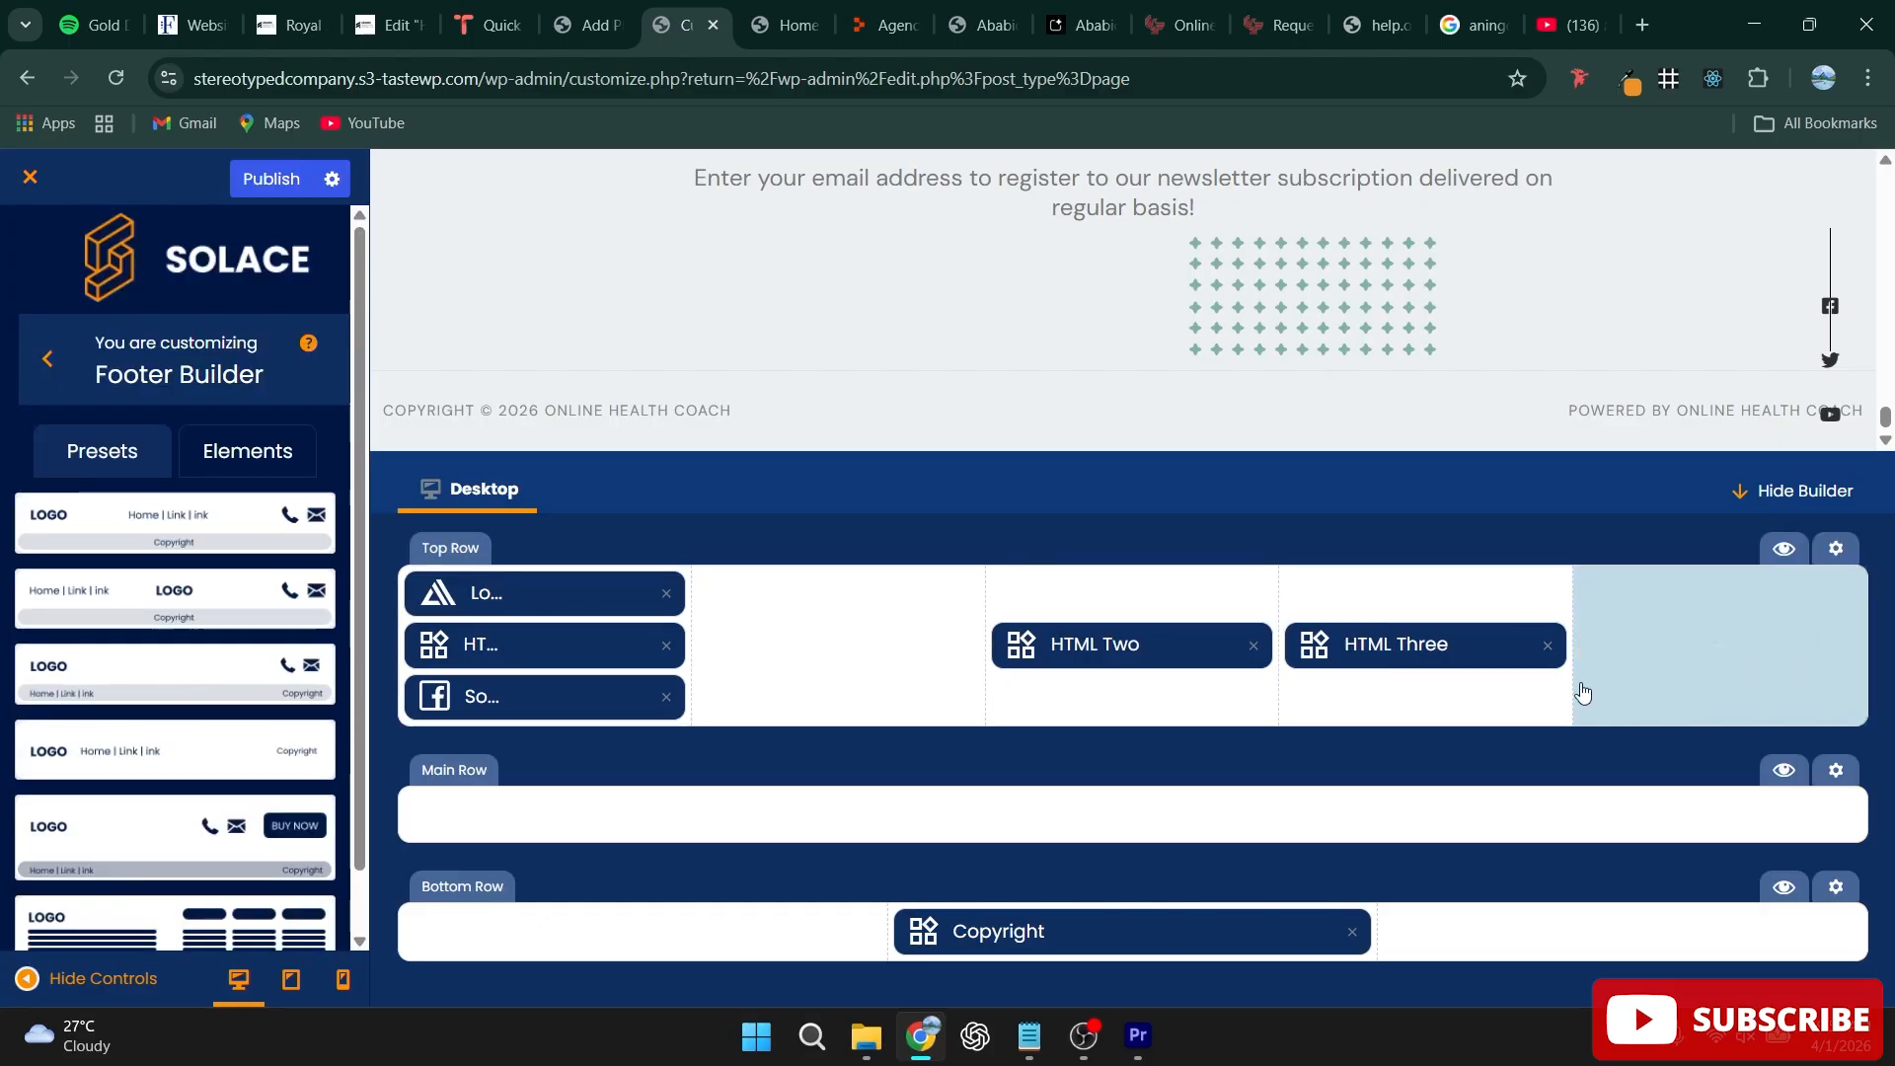
left_click(1853, 648)
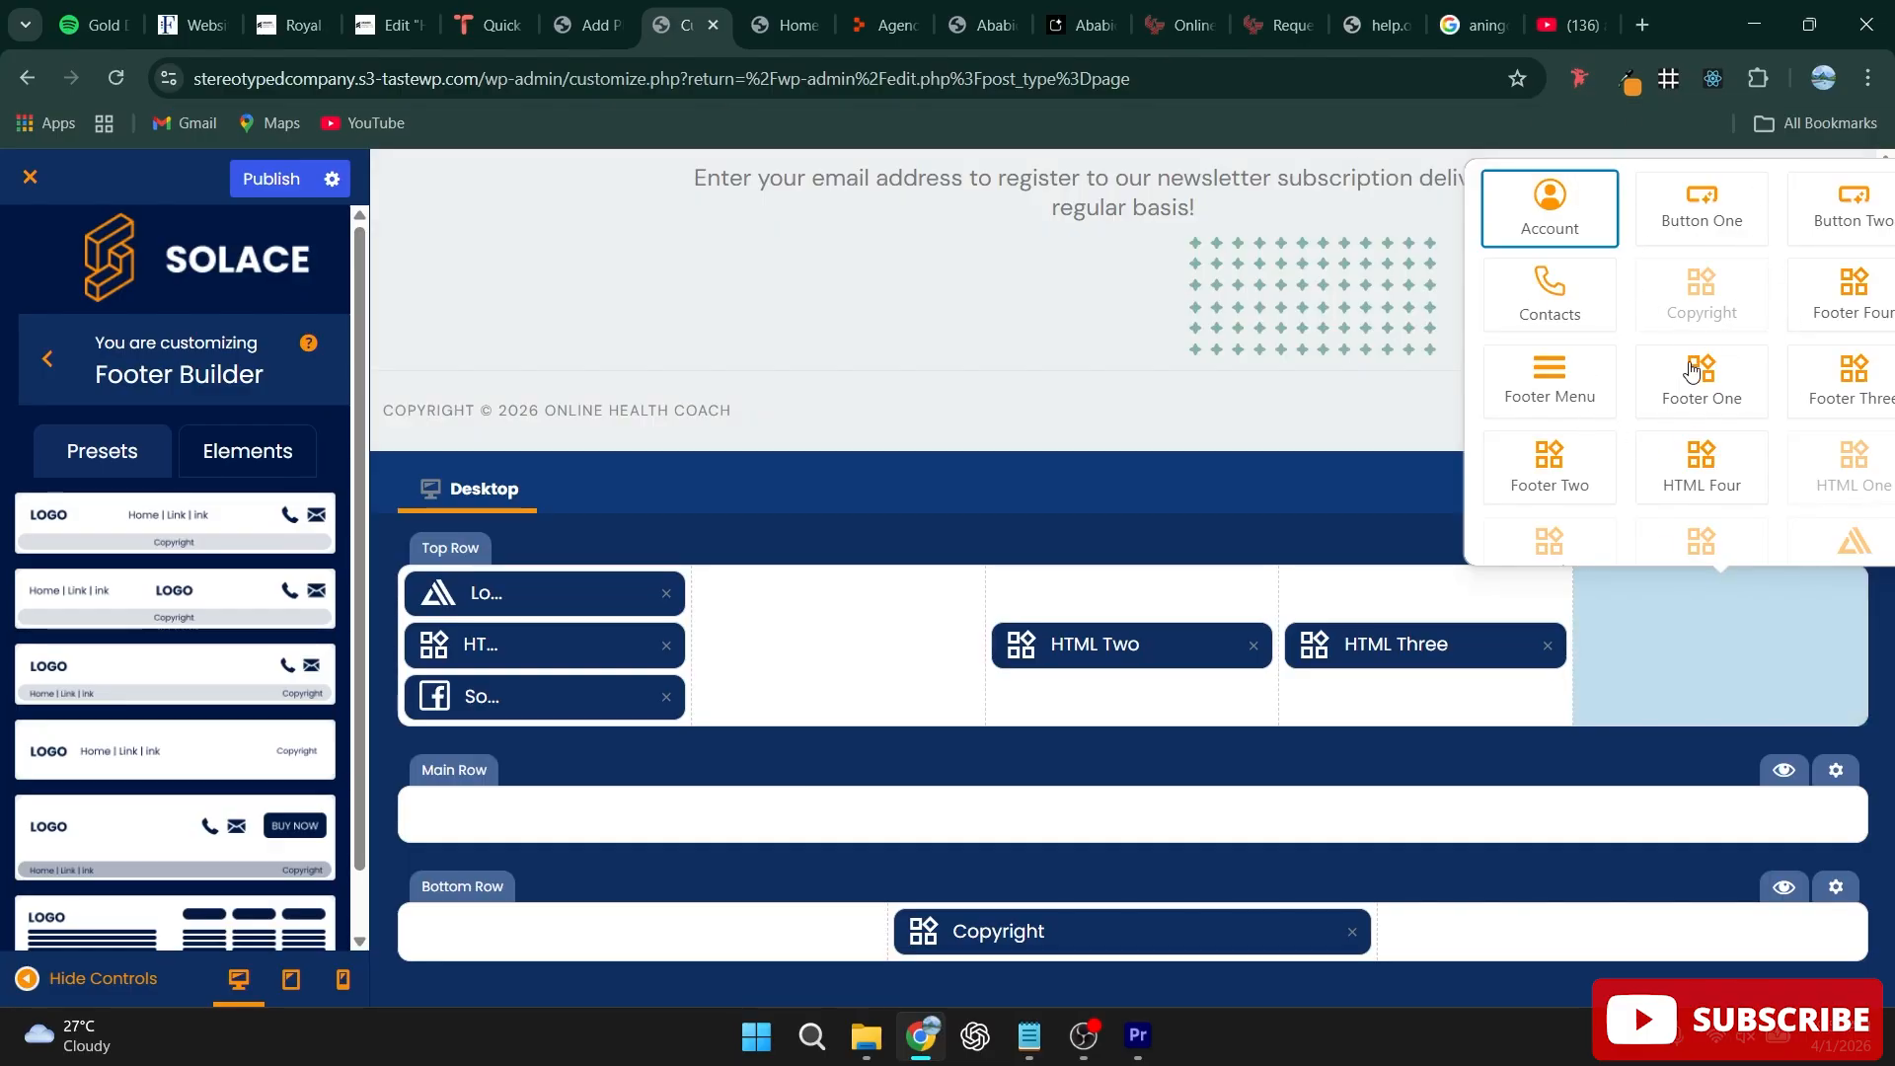
left_click(871, 664)
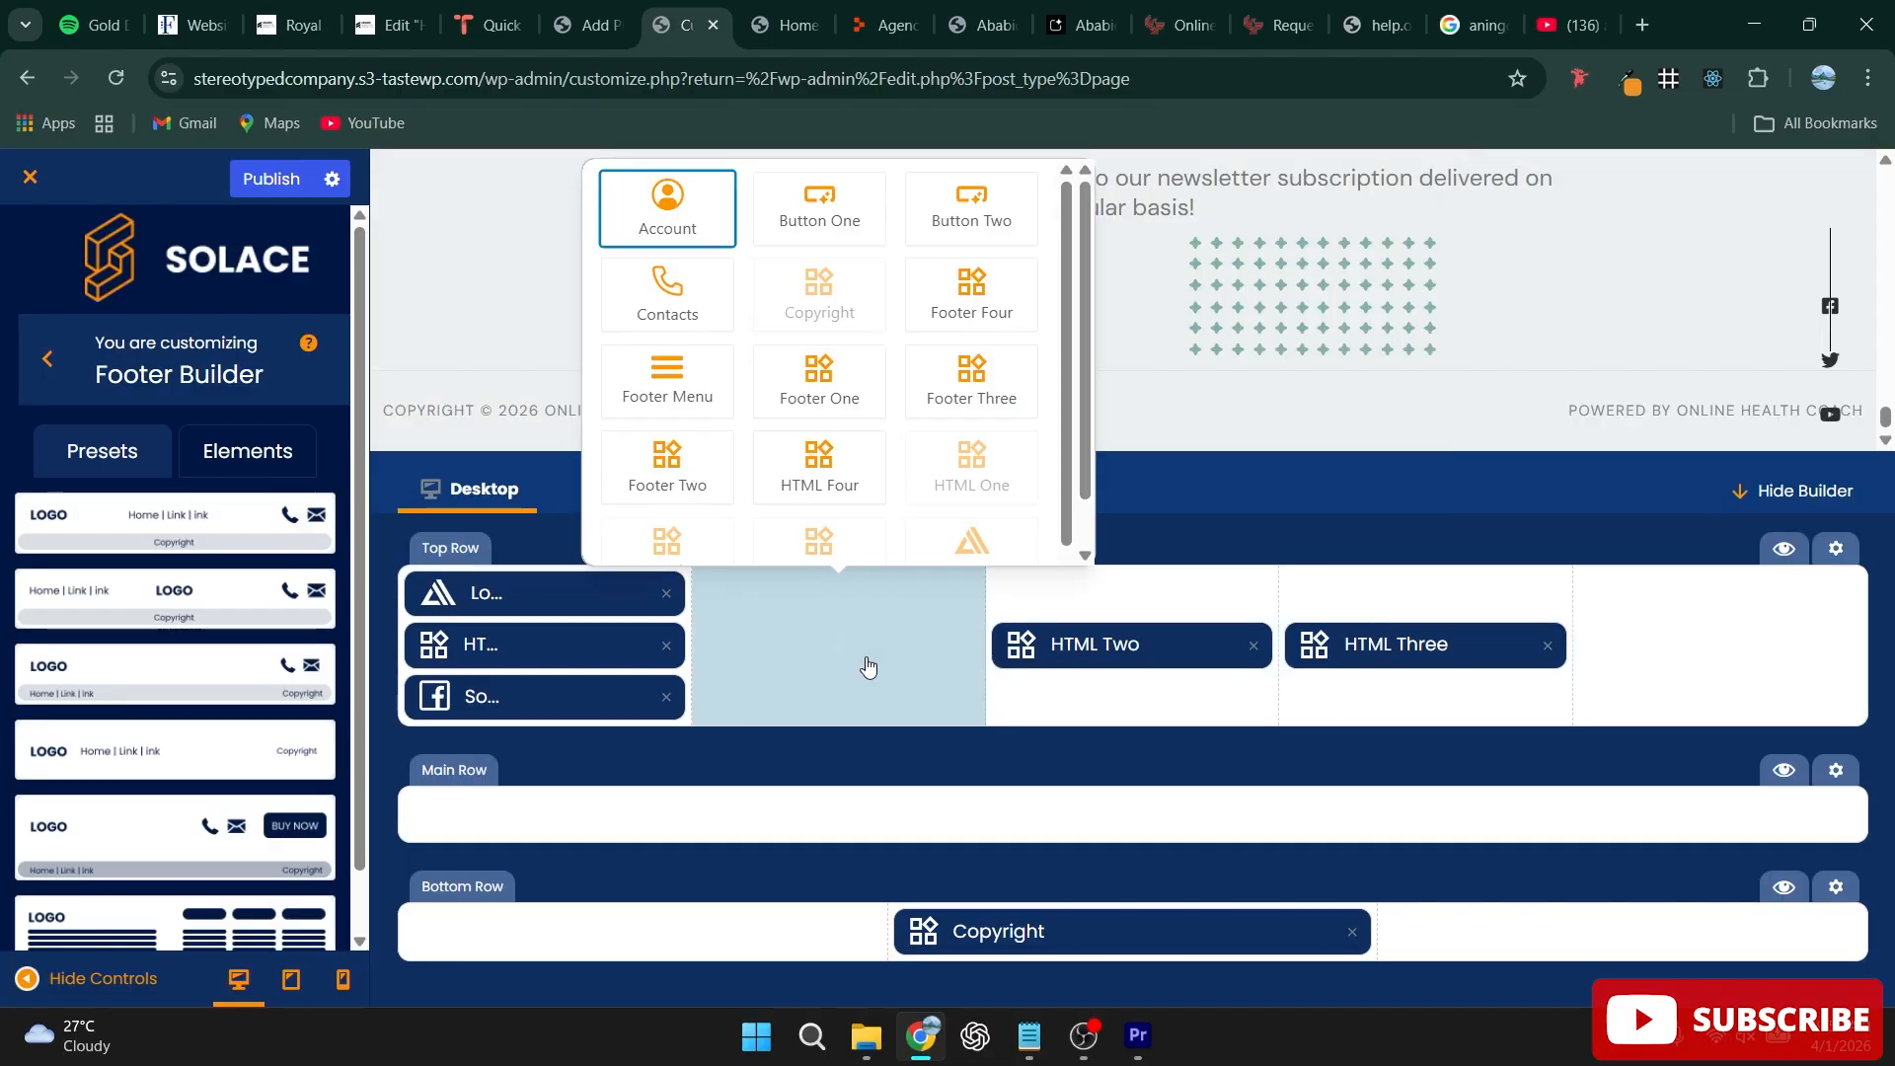
left_click(1250, 645)
left_click(1254, 645)
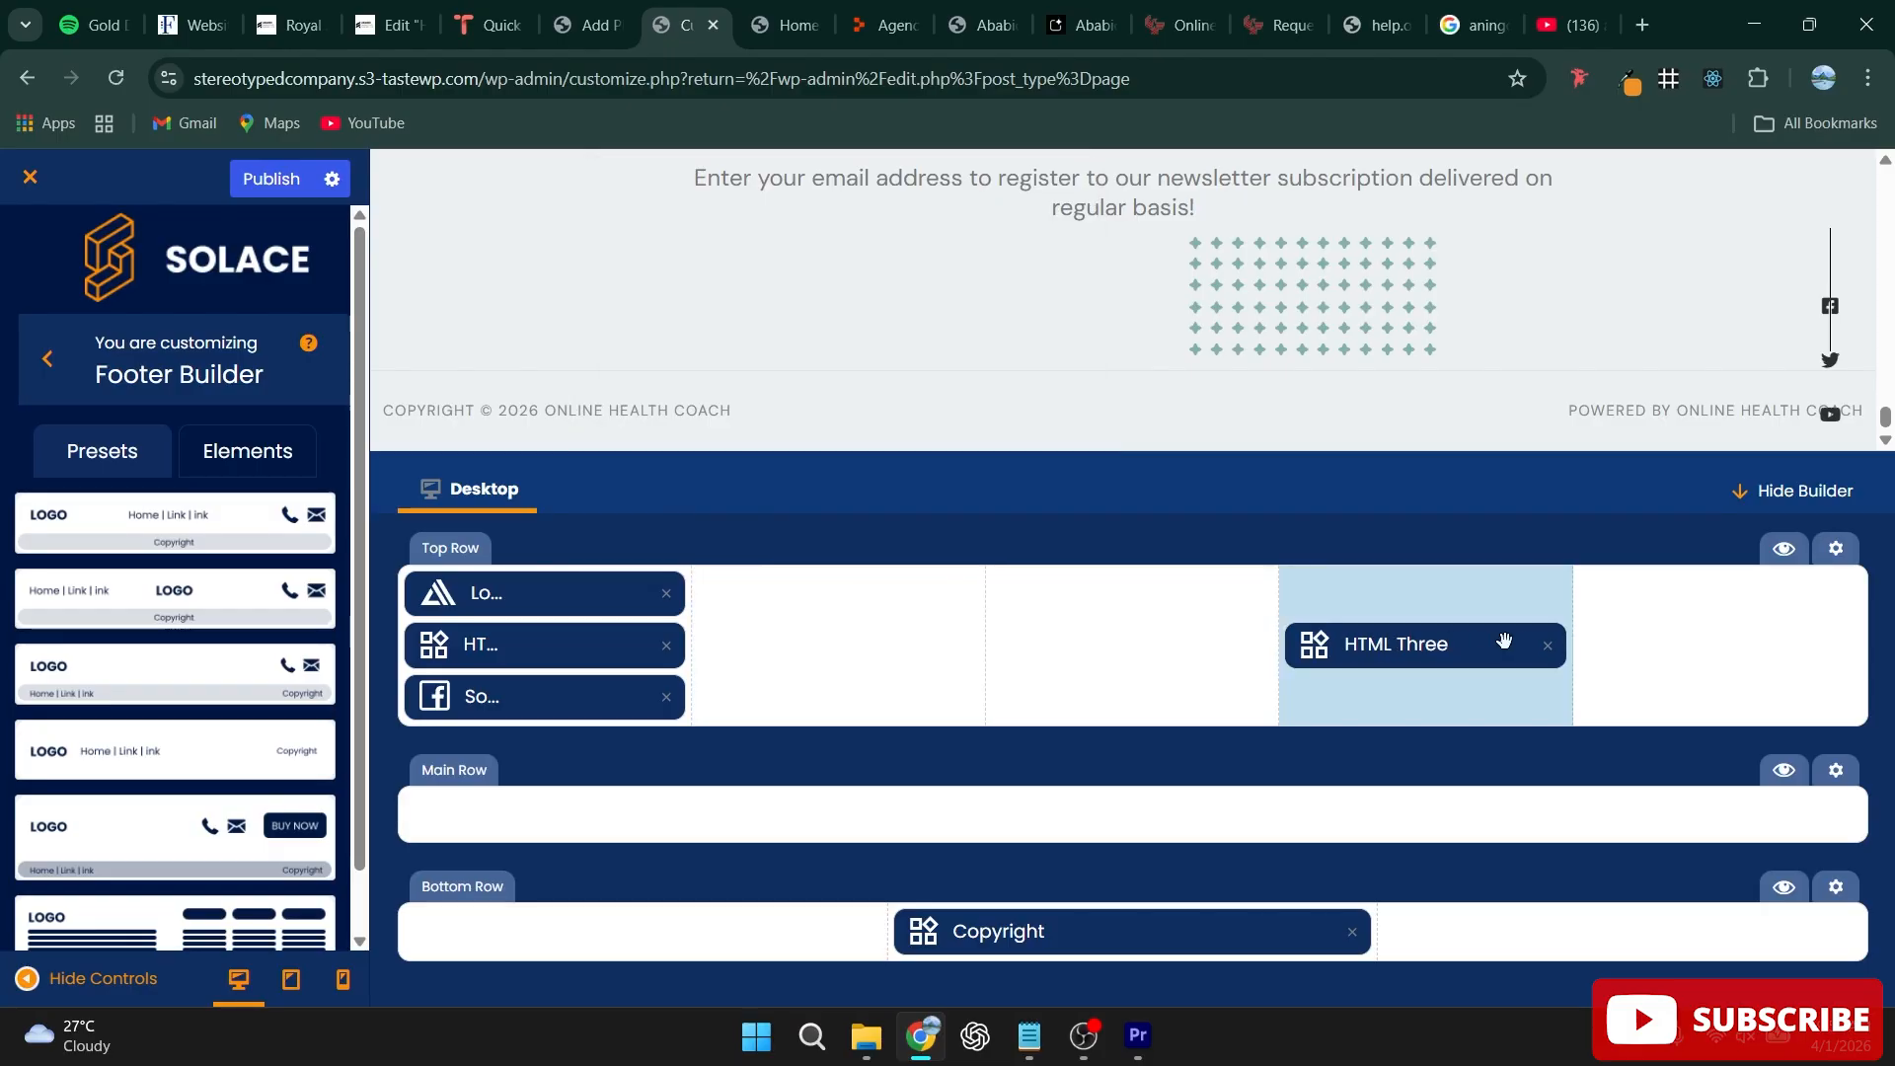
left_click(1546, 646)
left_click(934, 654)
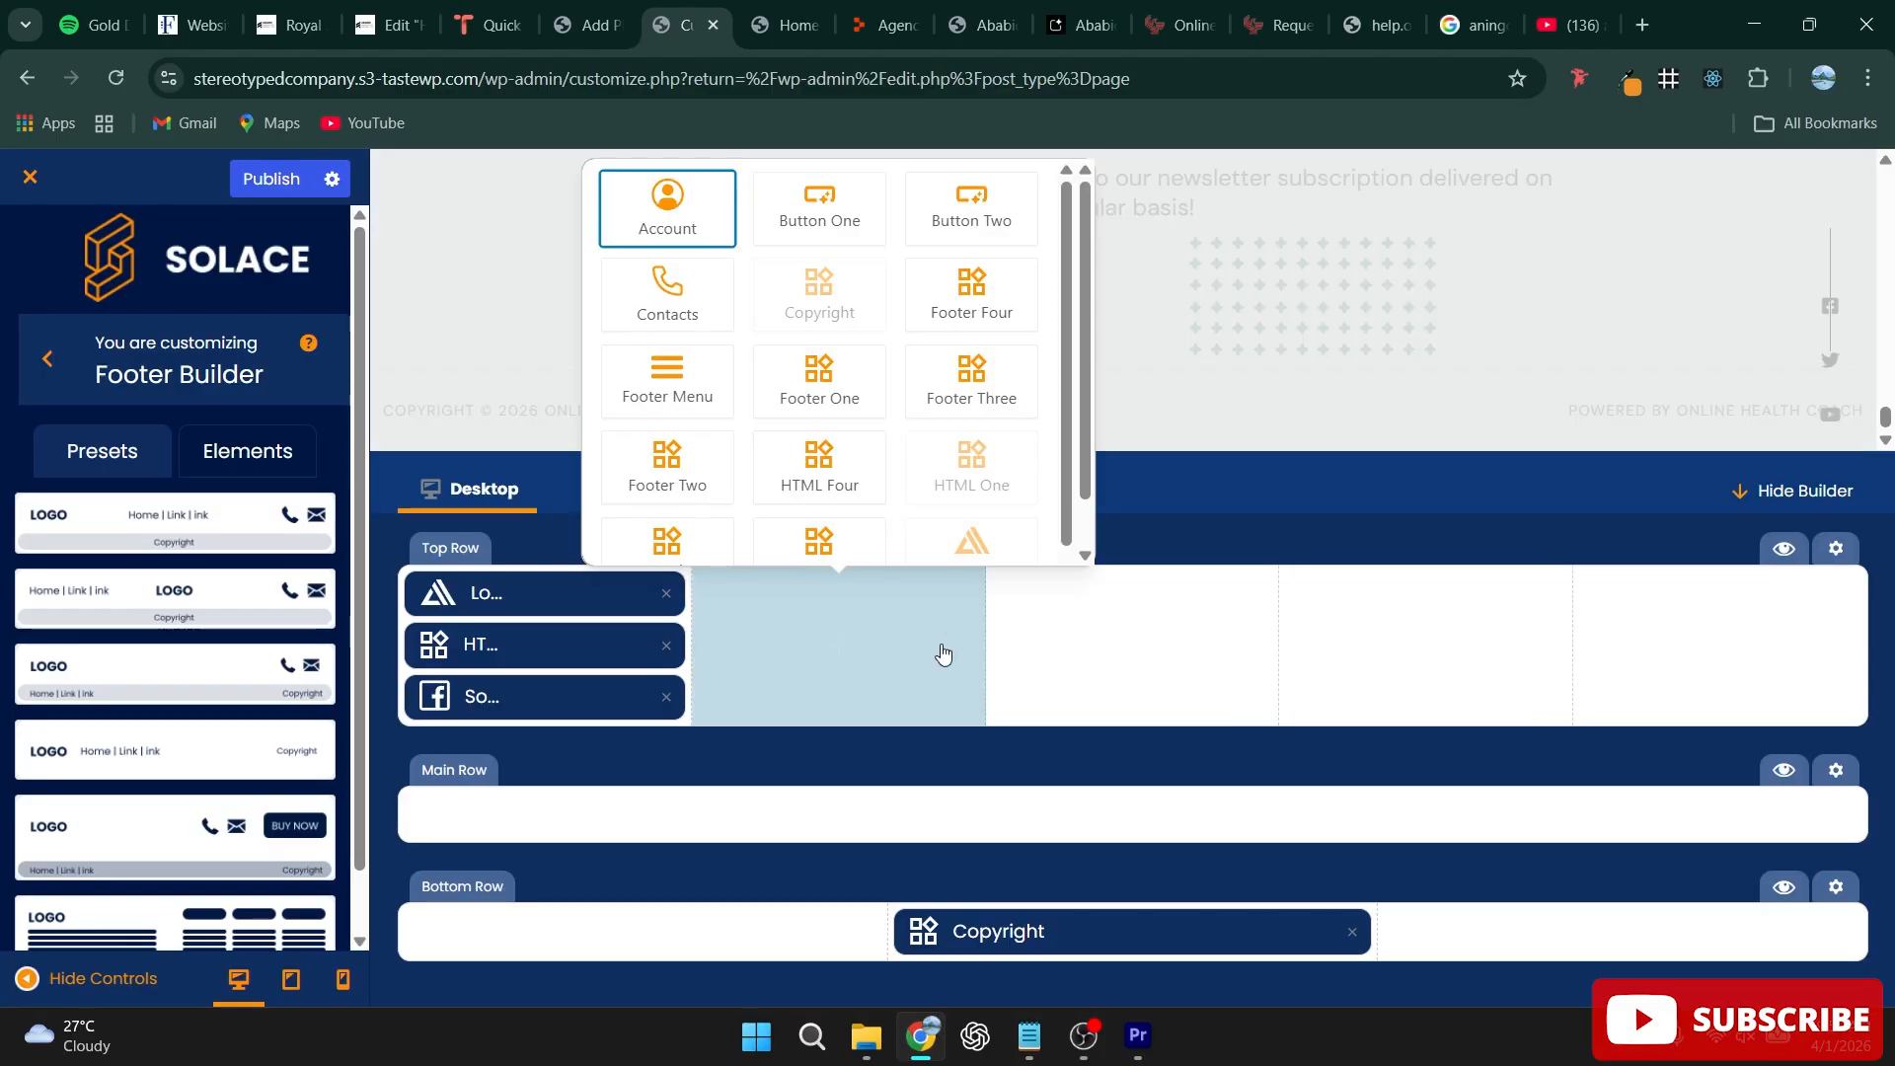
Step: Replace "Solace WP" with "Medme" in the footer's copyright text and publish the footer changes
left_click(1205, 935)
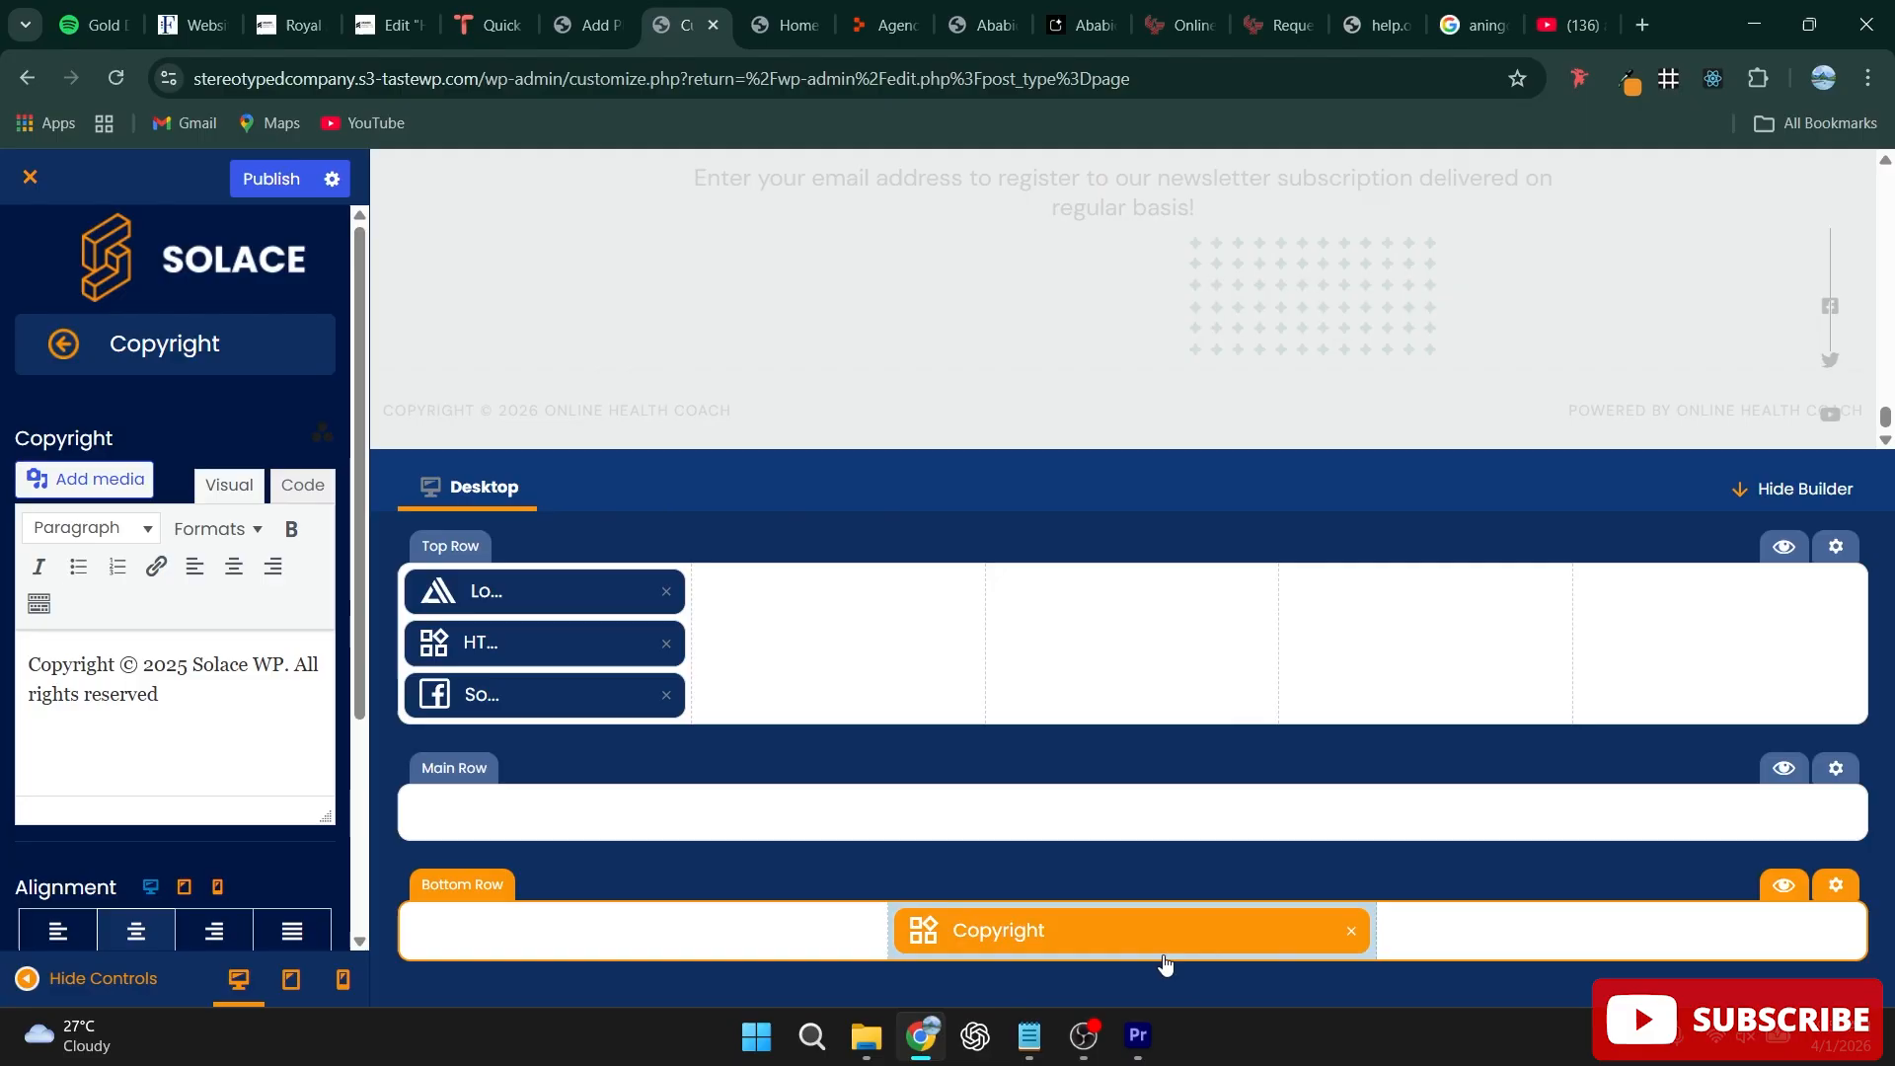
left_click_drag(240, 665, 200, 666)
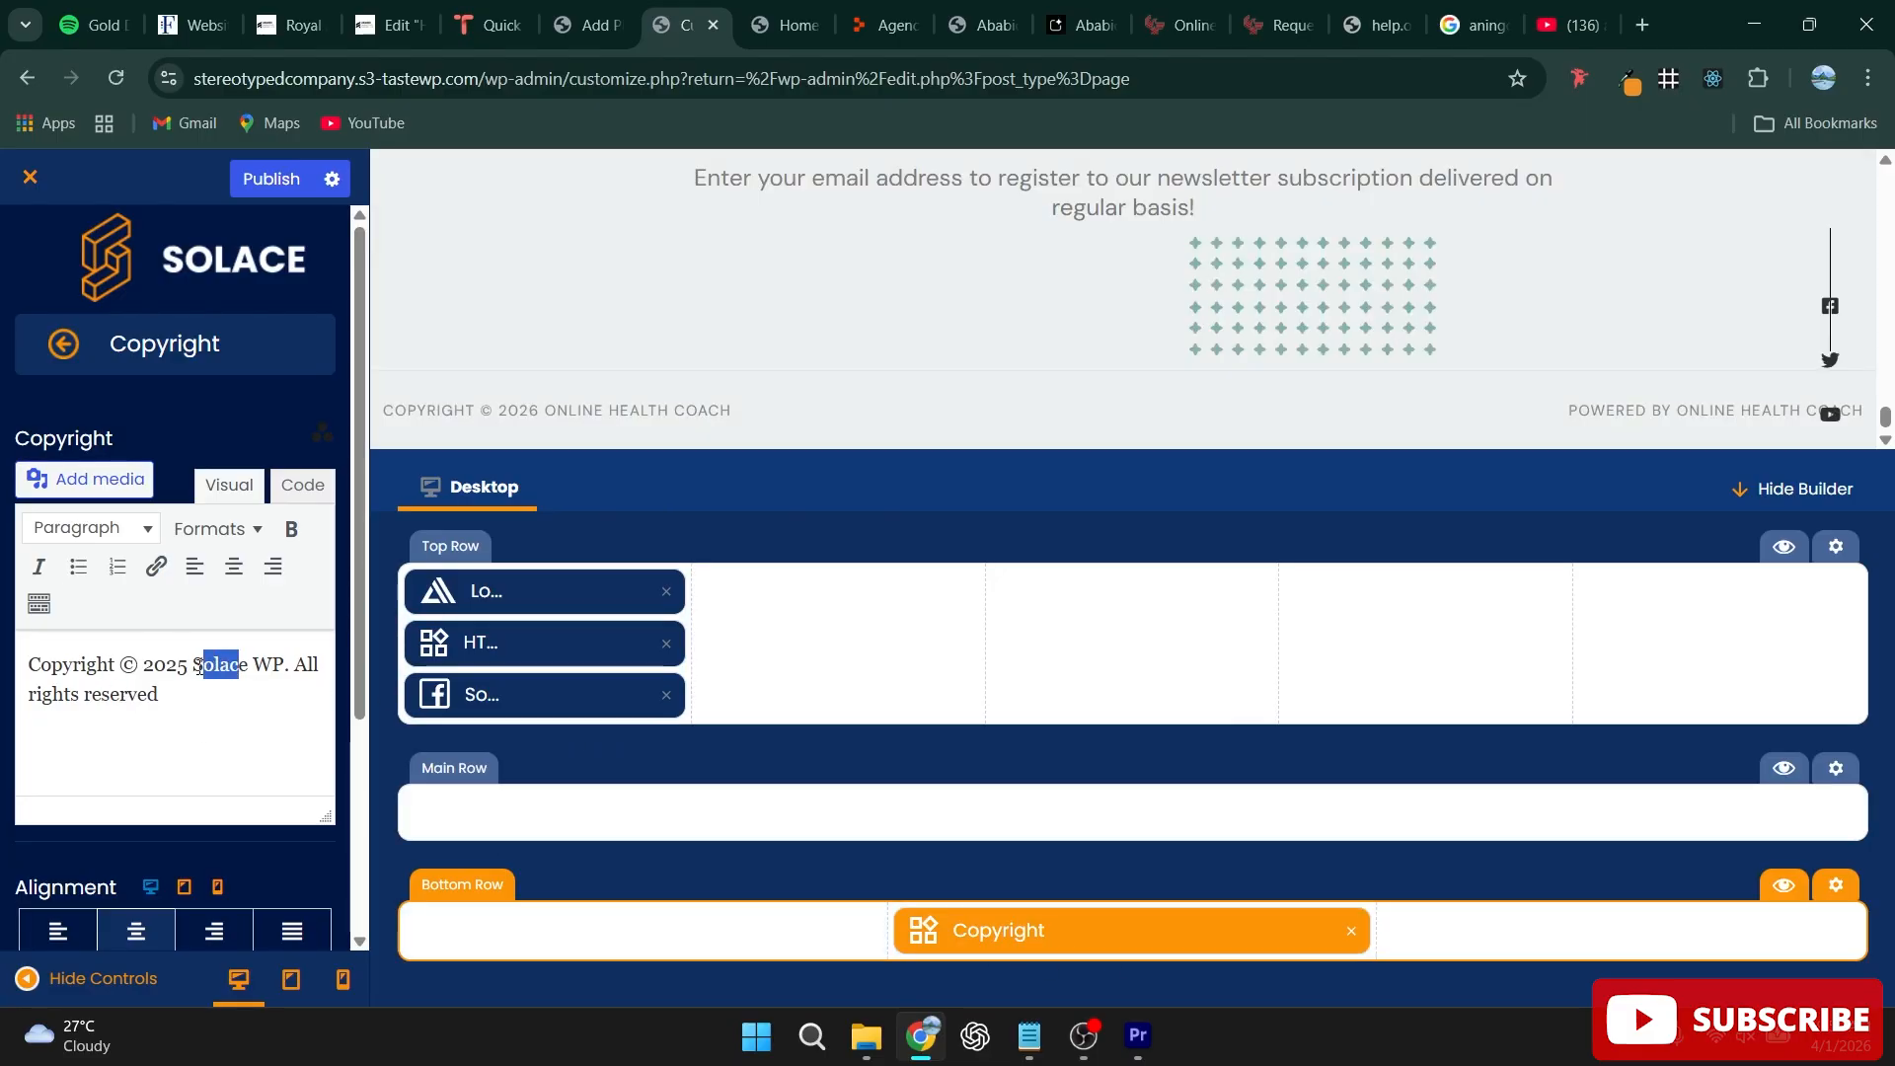
type("Medm")
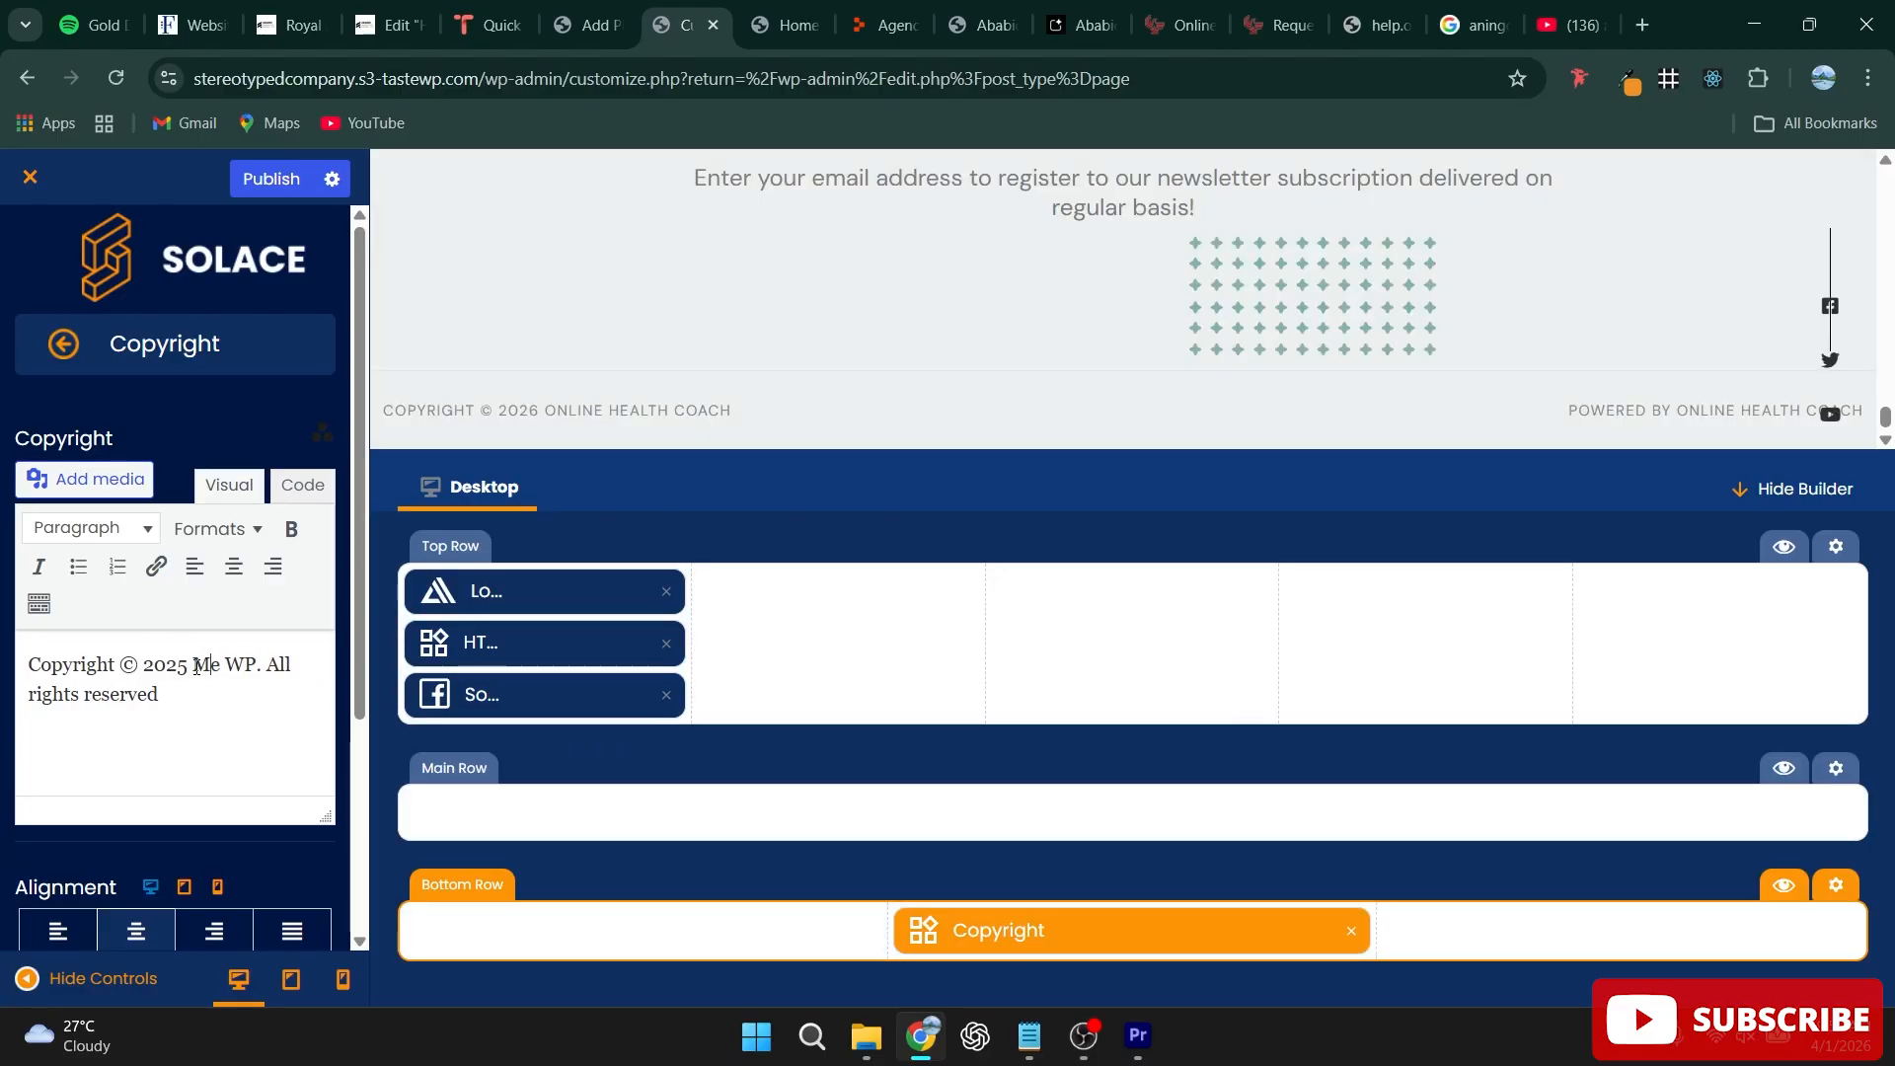
type("e")
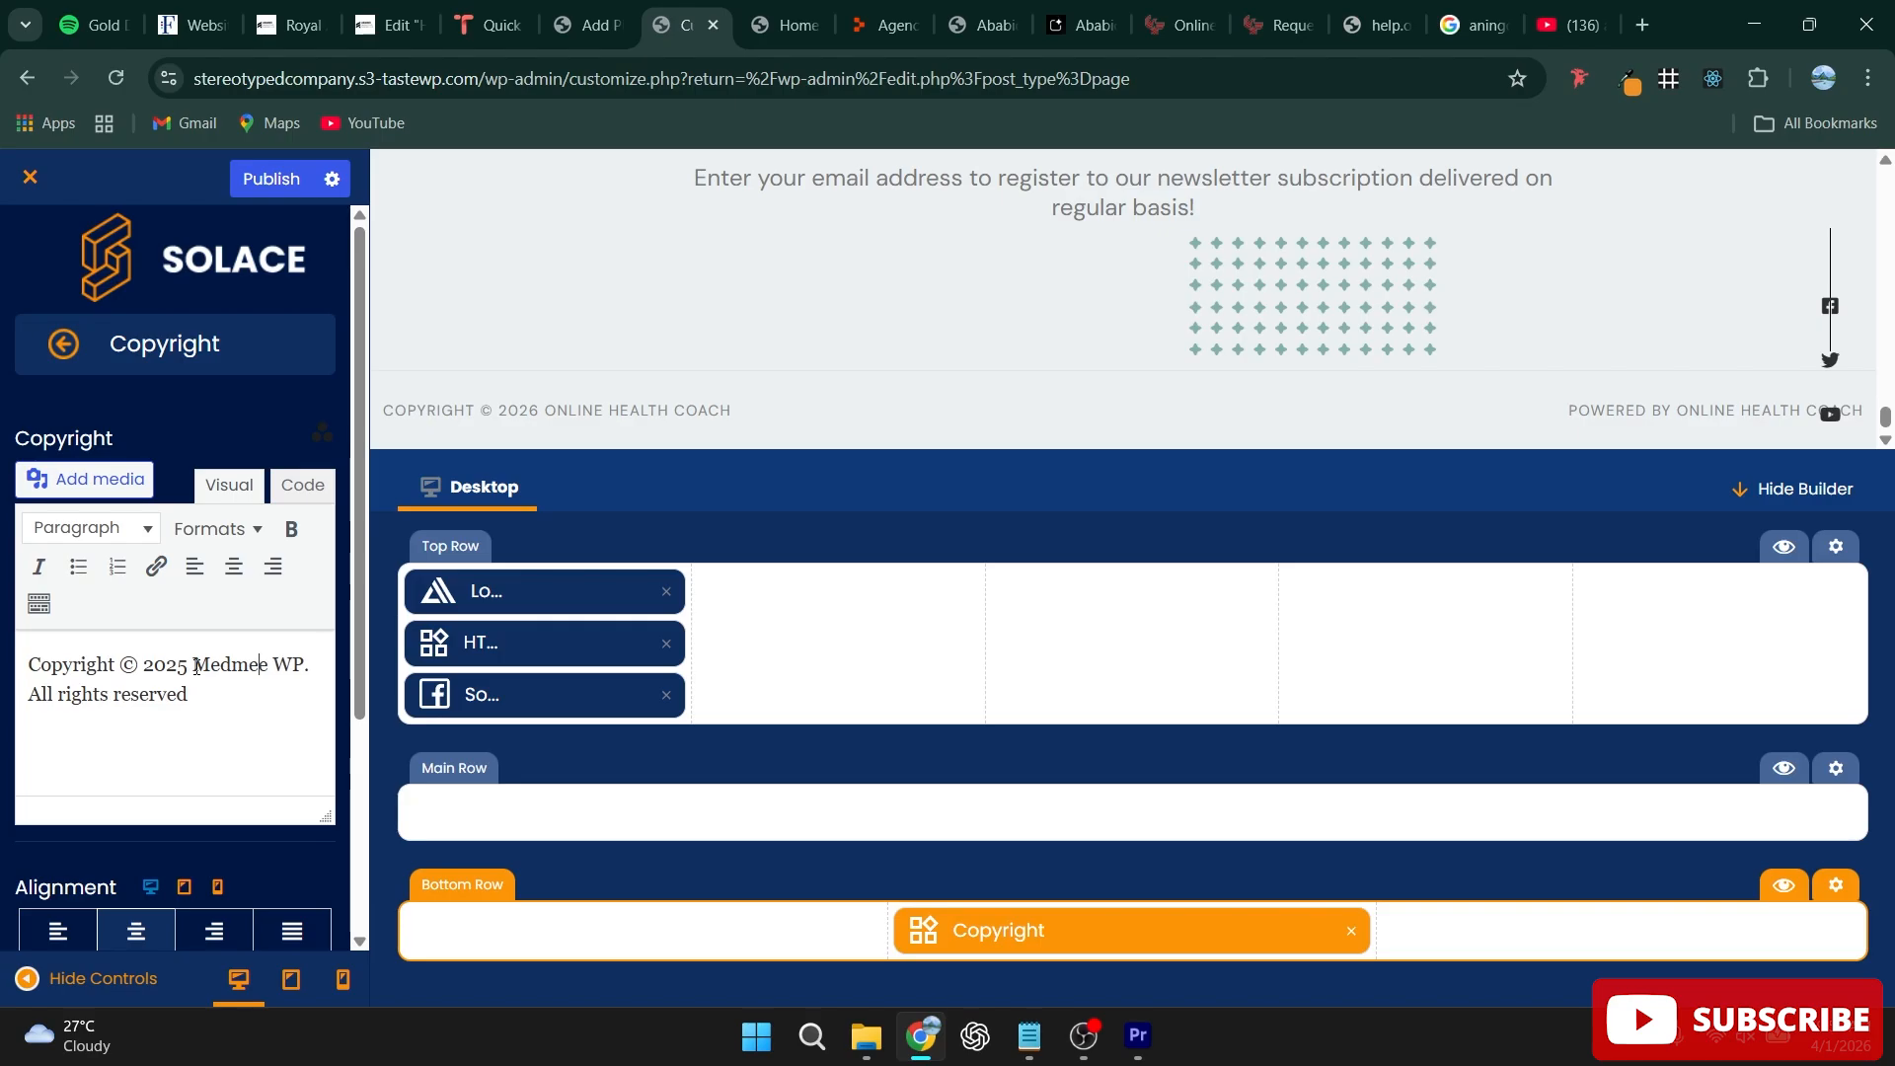
key("BackSpace")
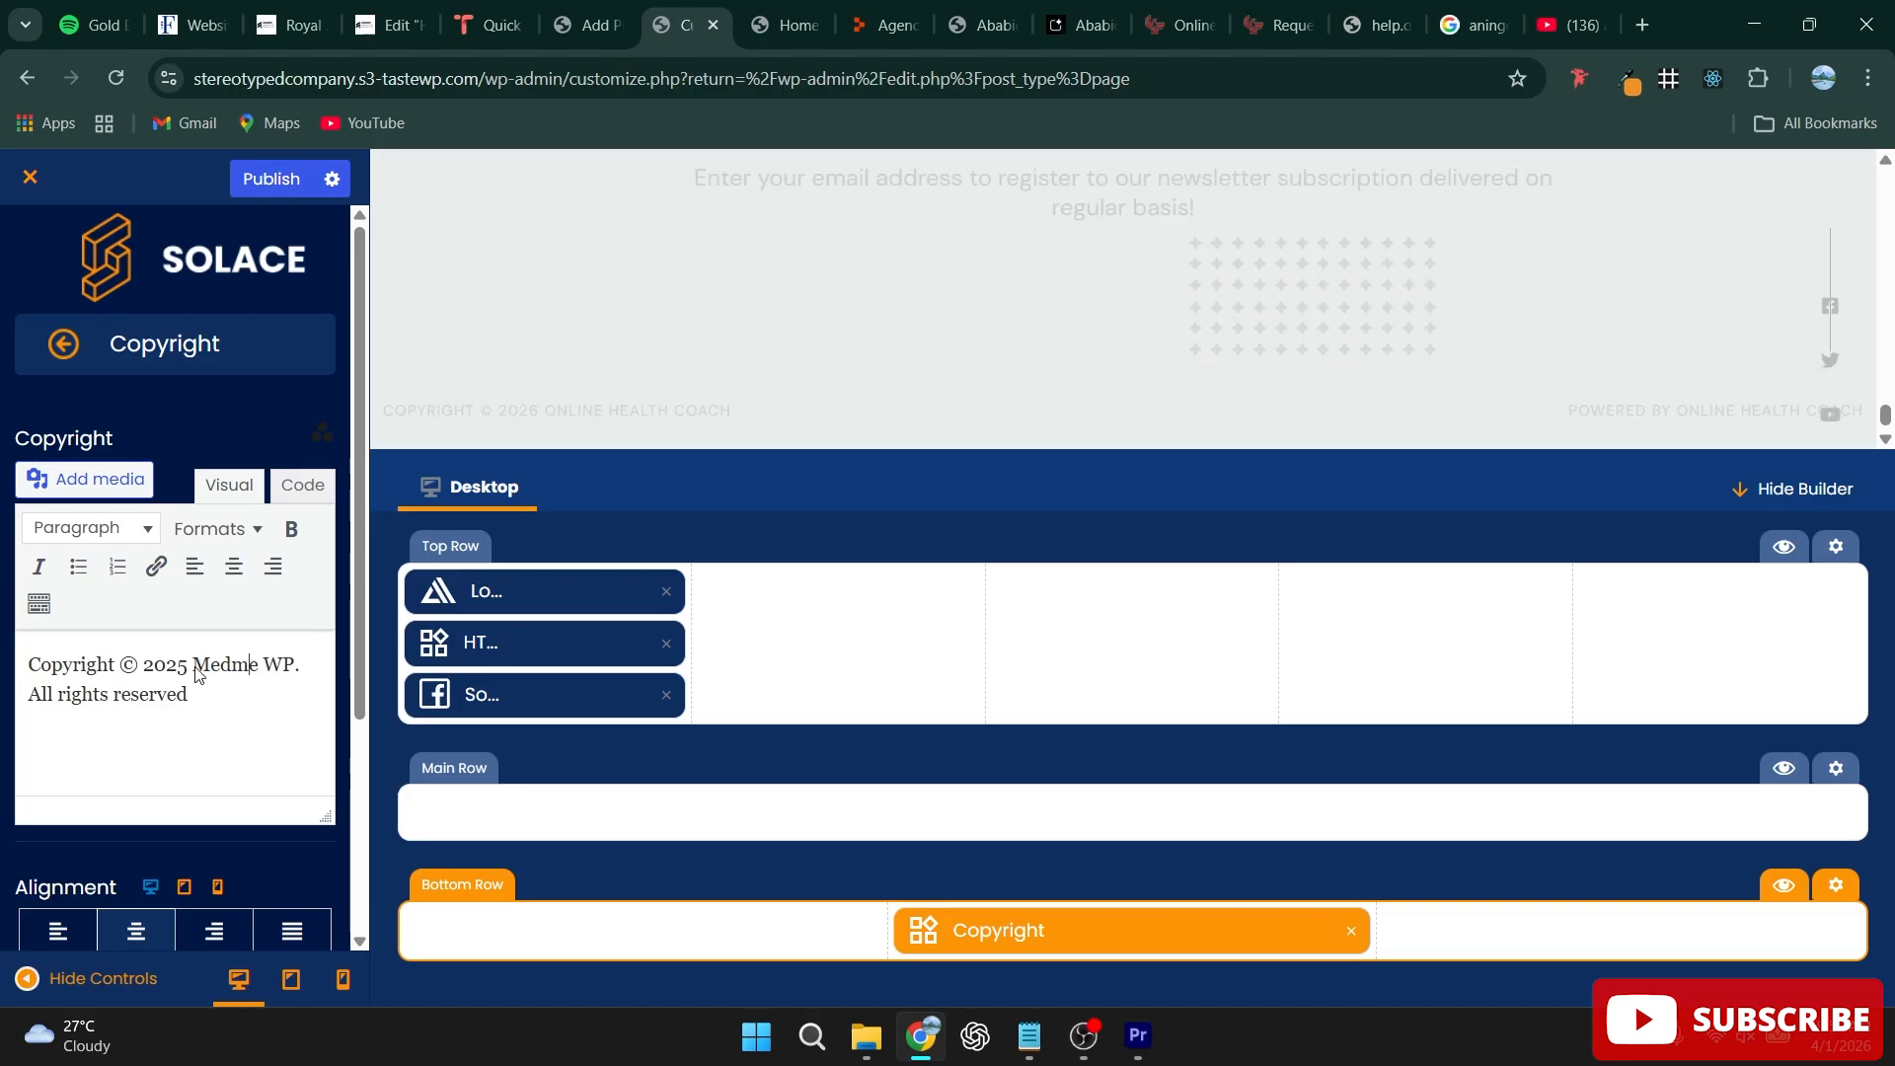
left_click(292, 664)
key("BackSpace")
key("BackSpace")
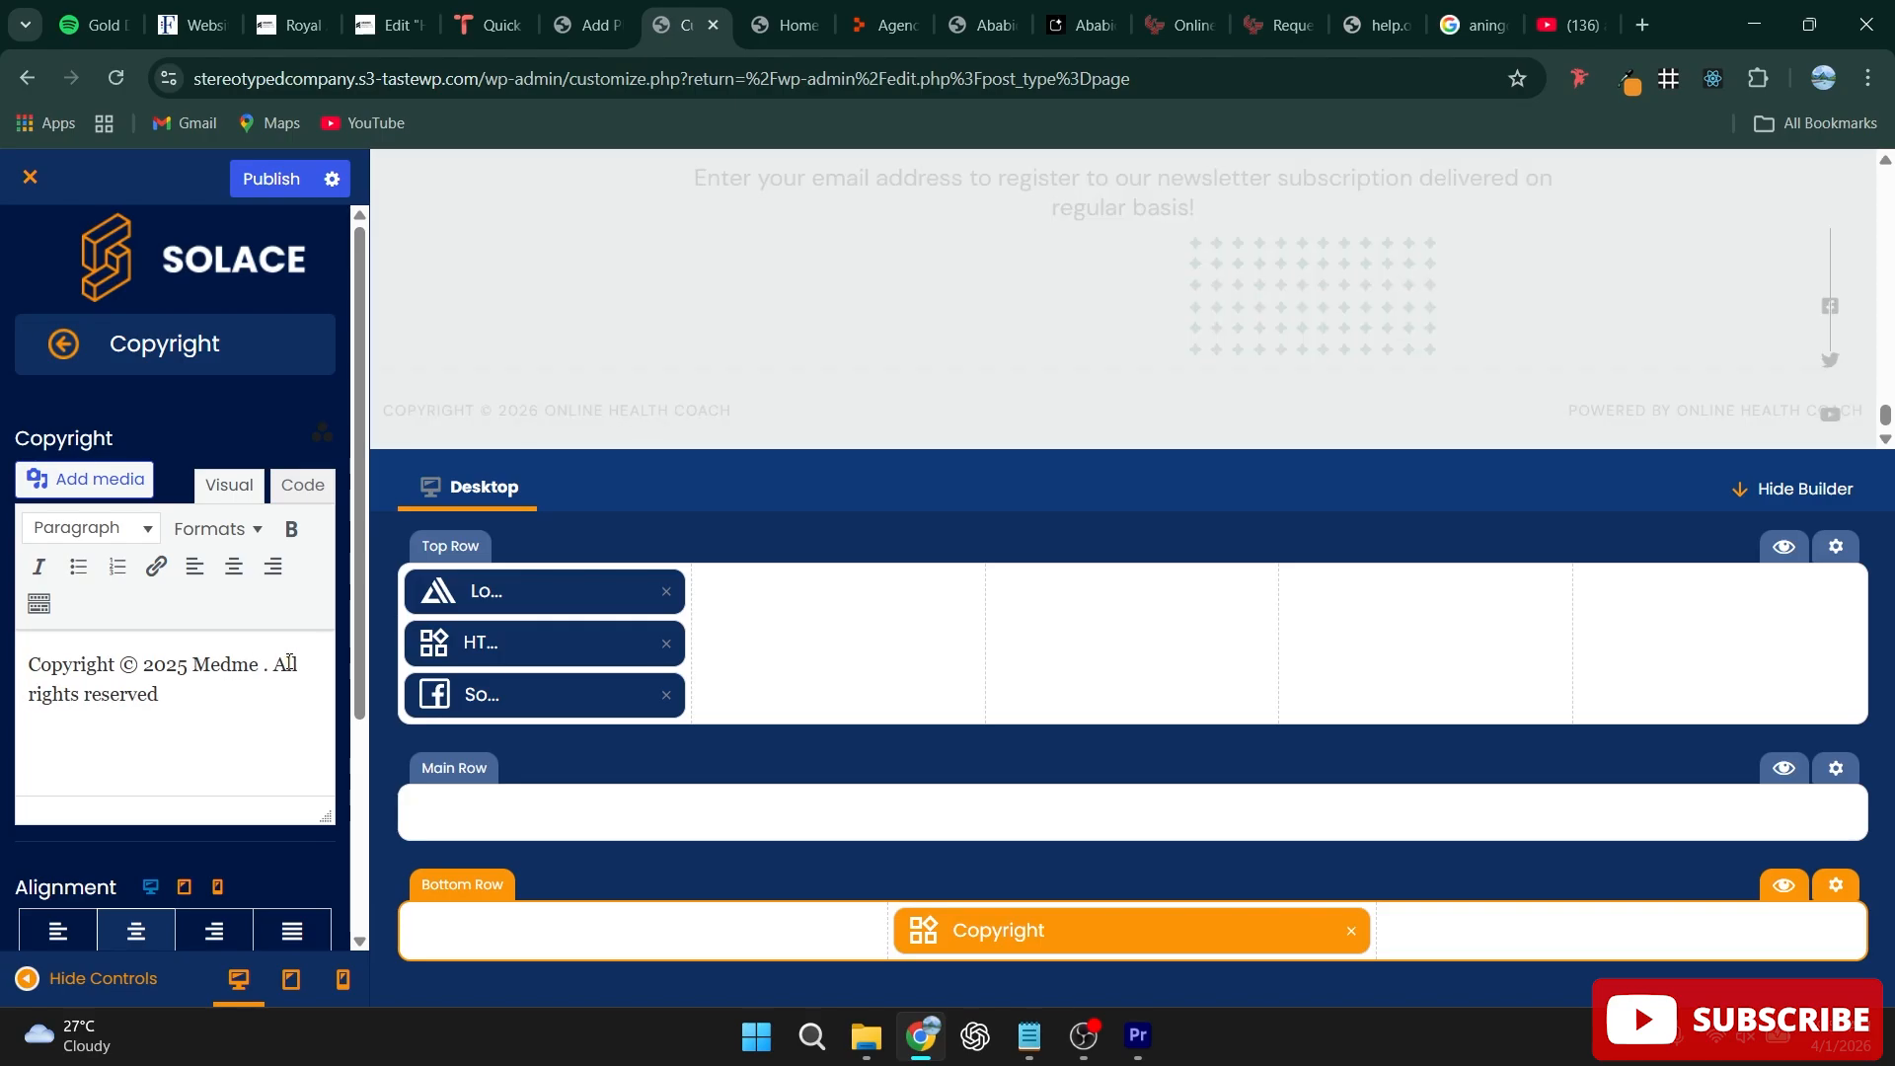
left_click(258, 170)
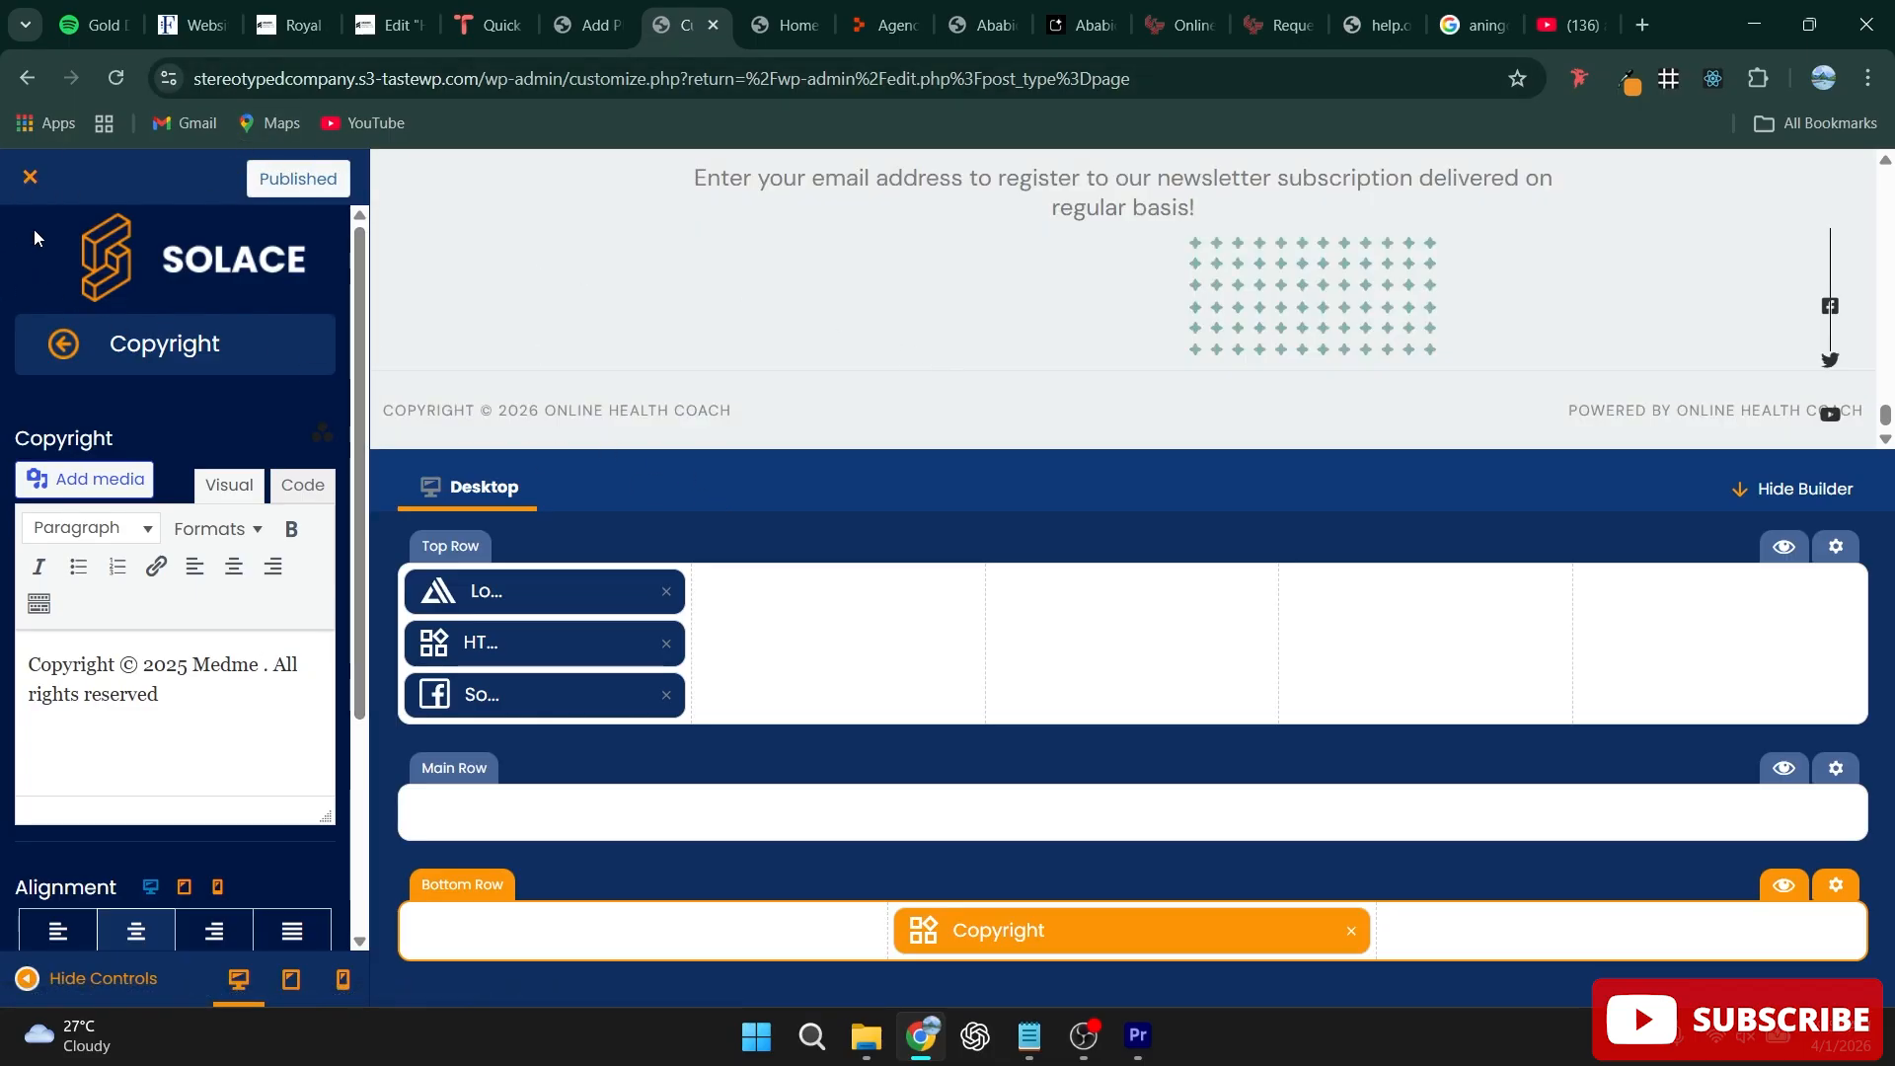
Step: Close and reopen the theme customizer, and view the Additional CSS editor under the core options alongside the page preview
left_click(31, 182)
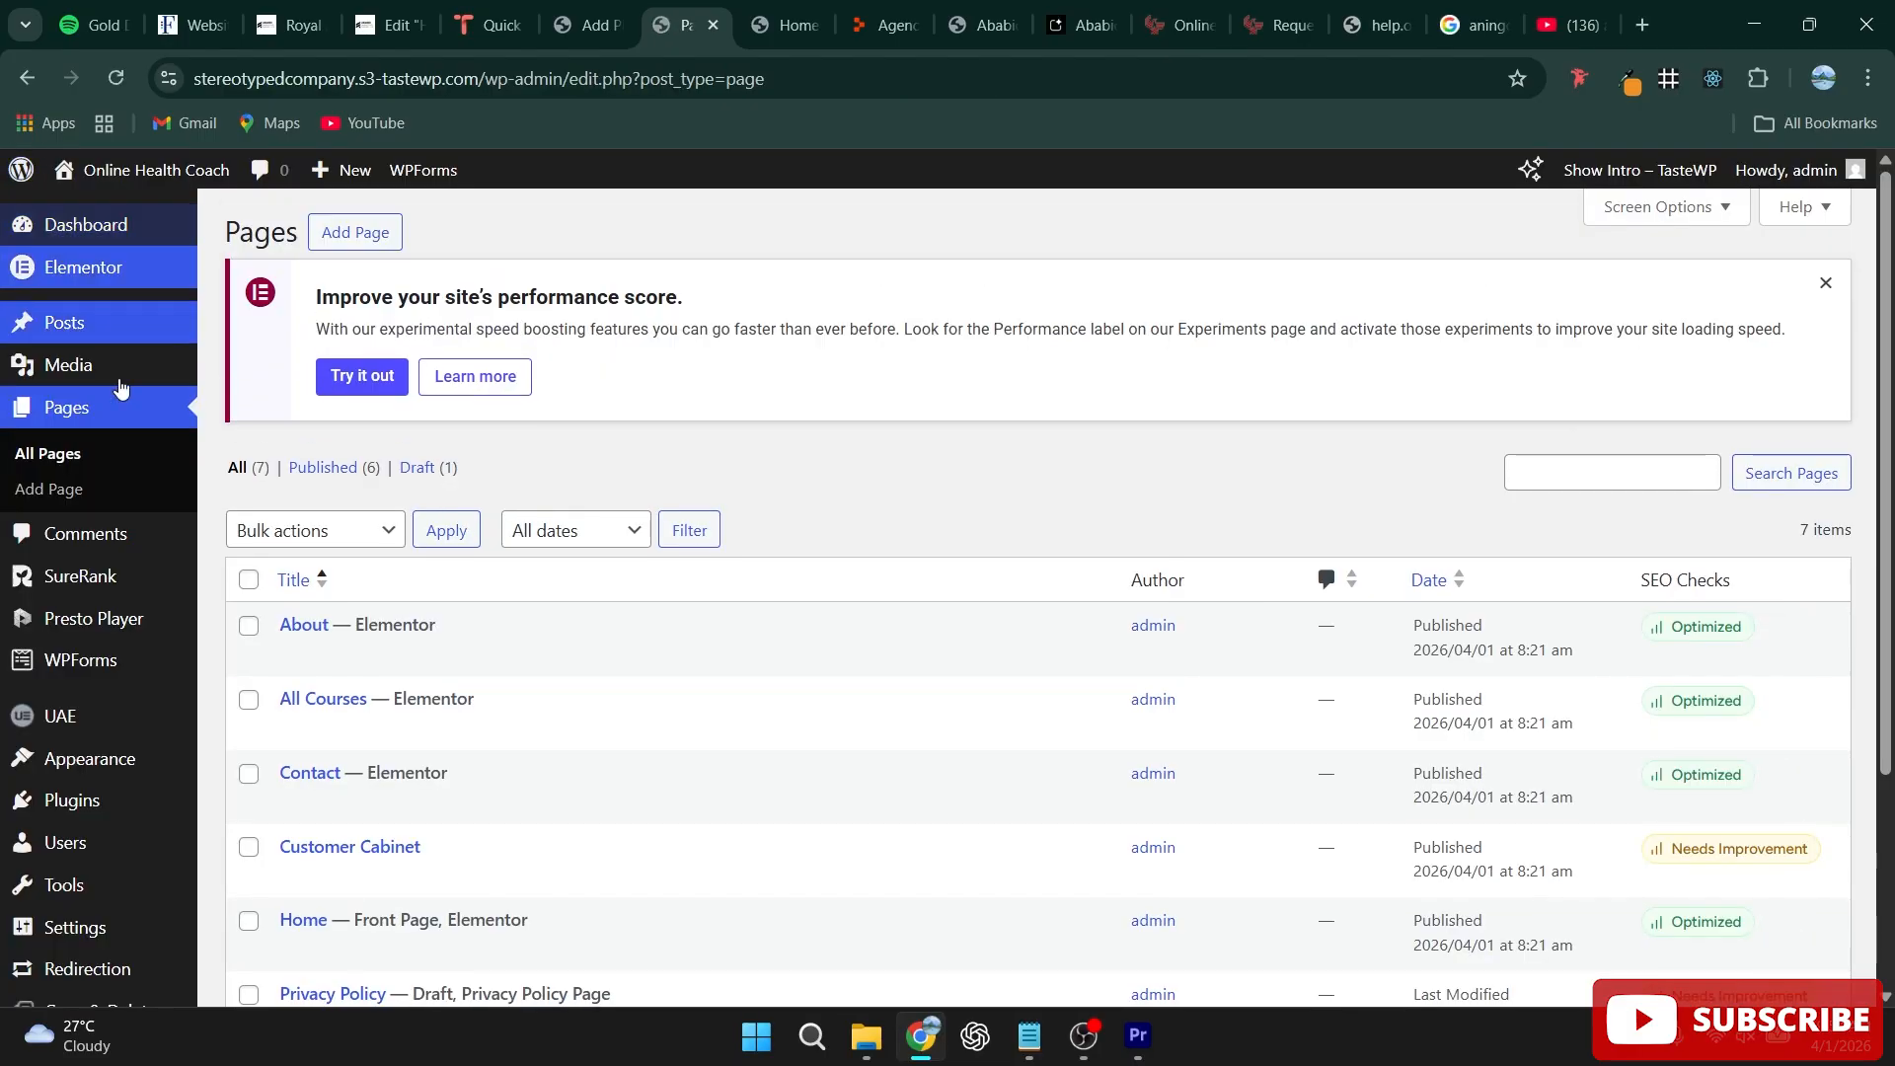
mouse_move(99, 758)
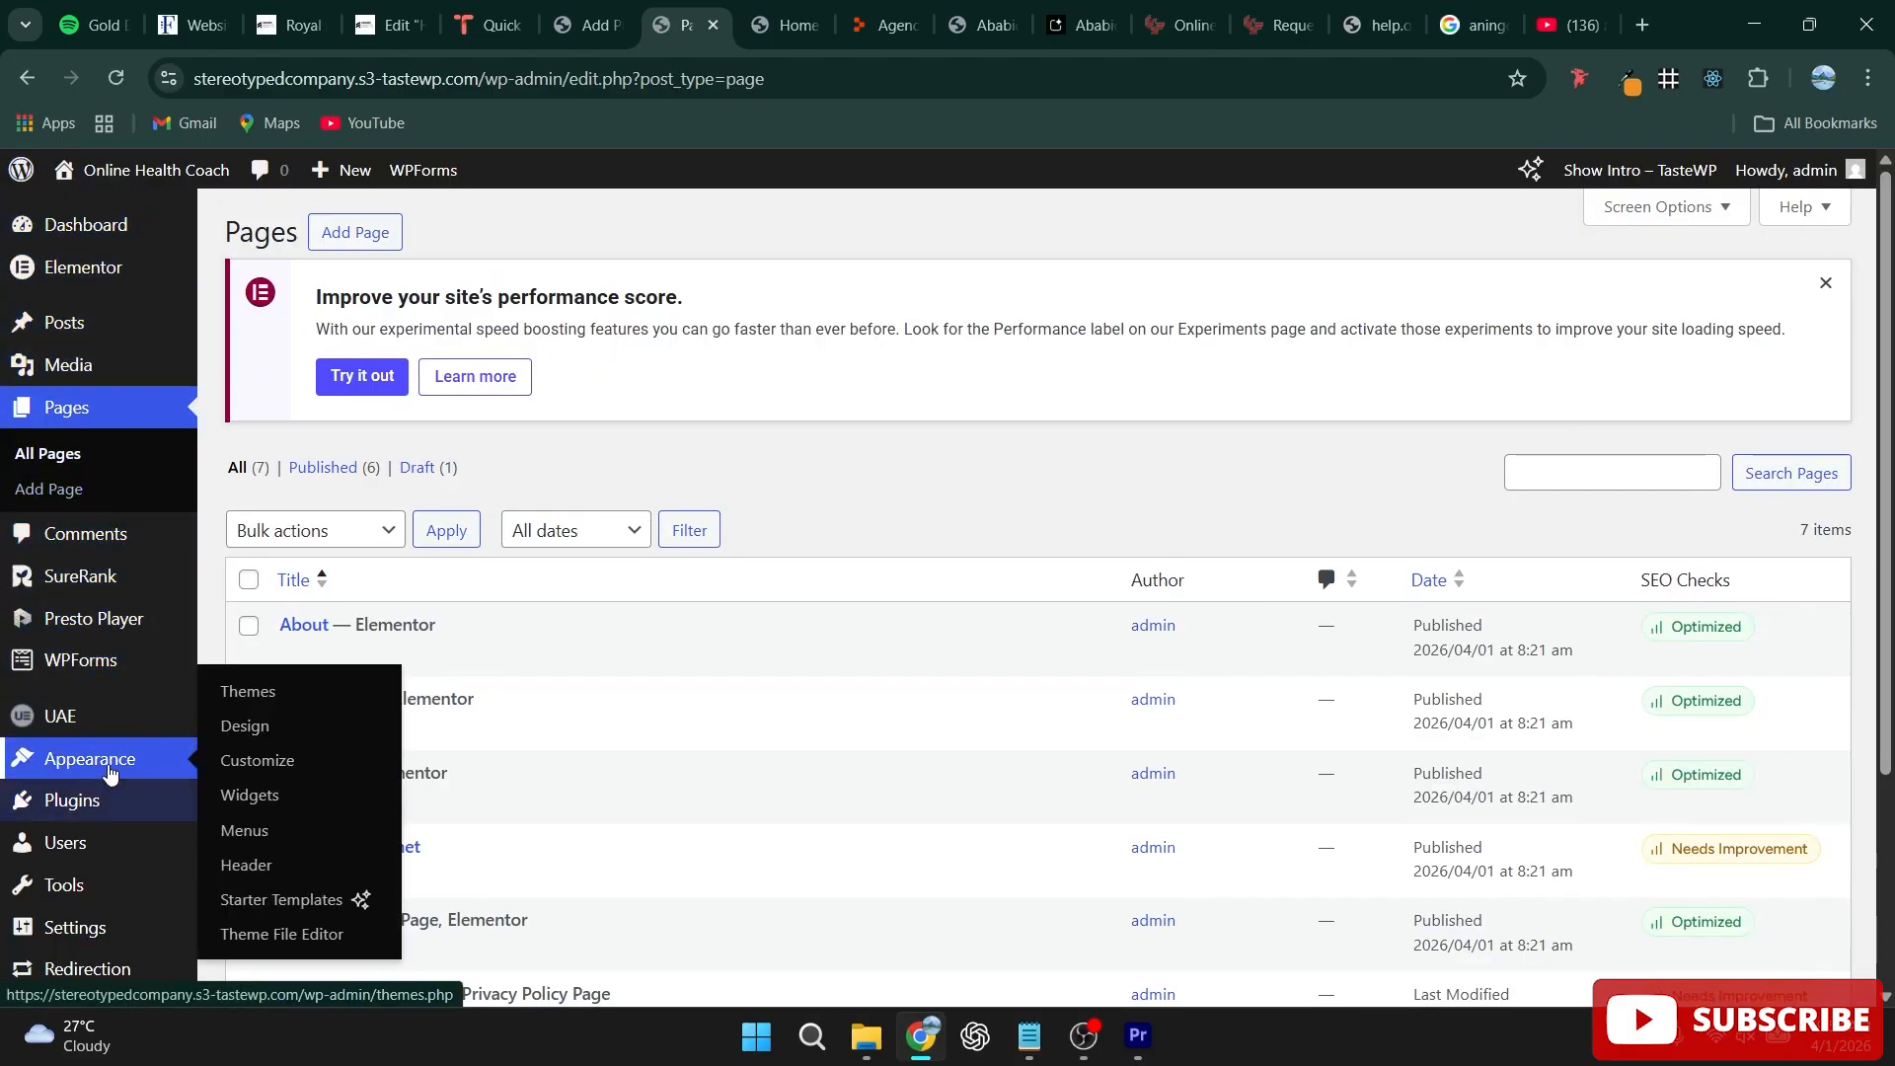
left_click(276, 774)
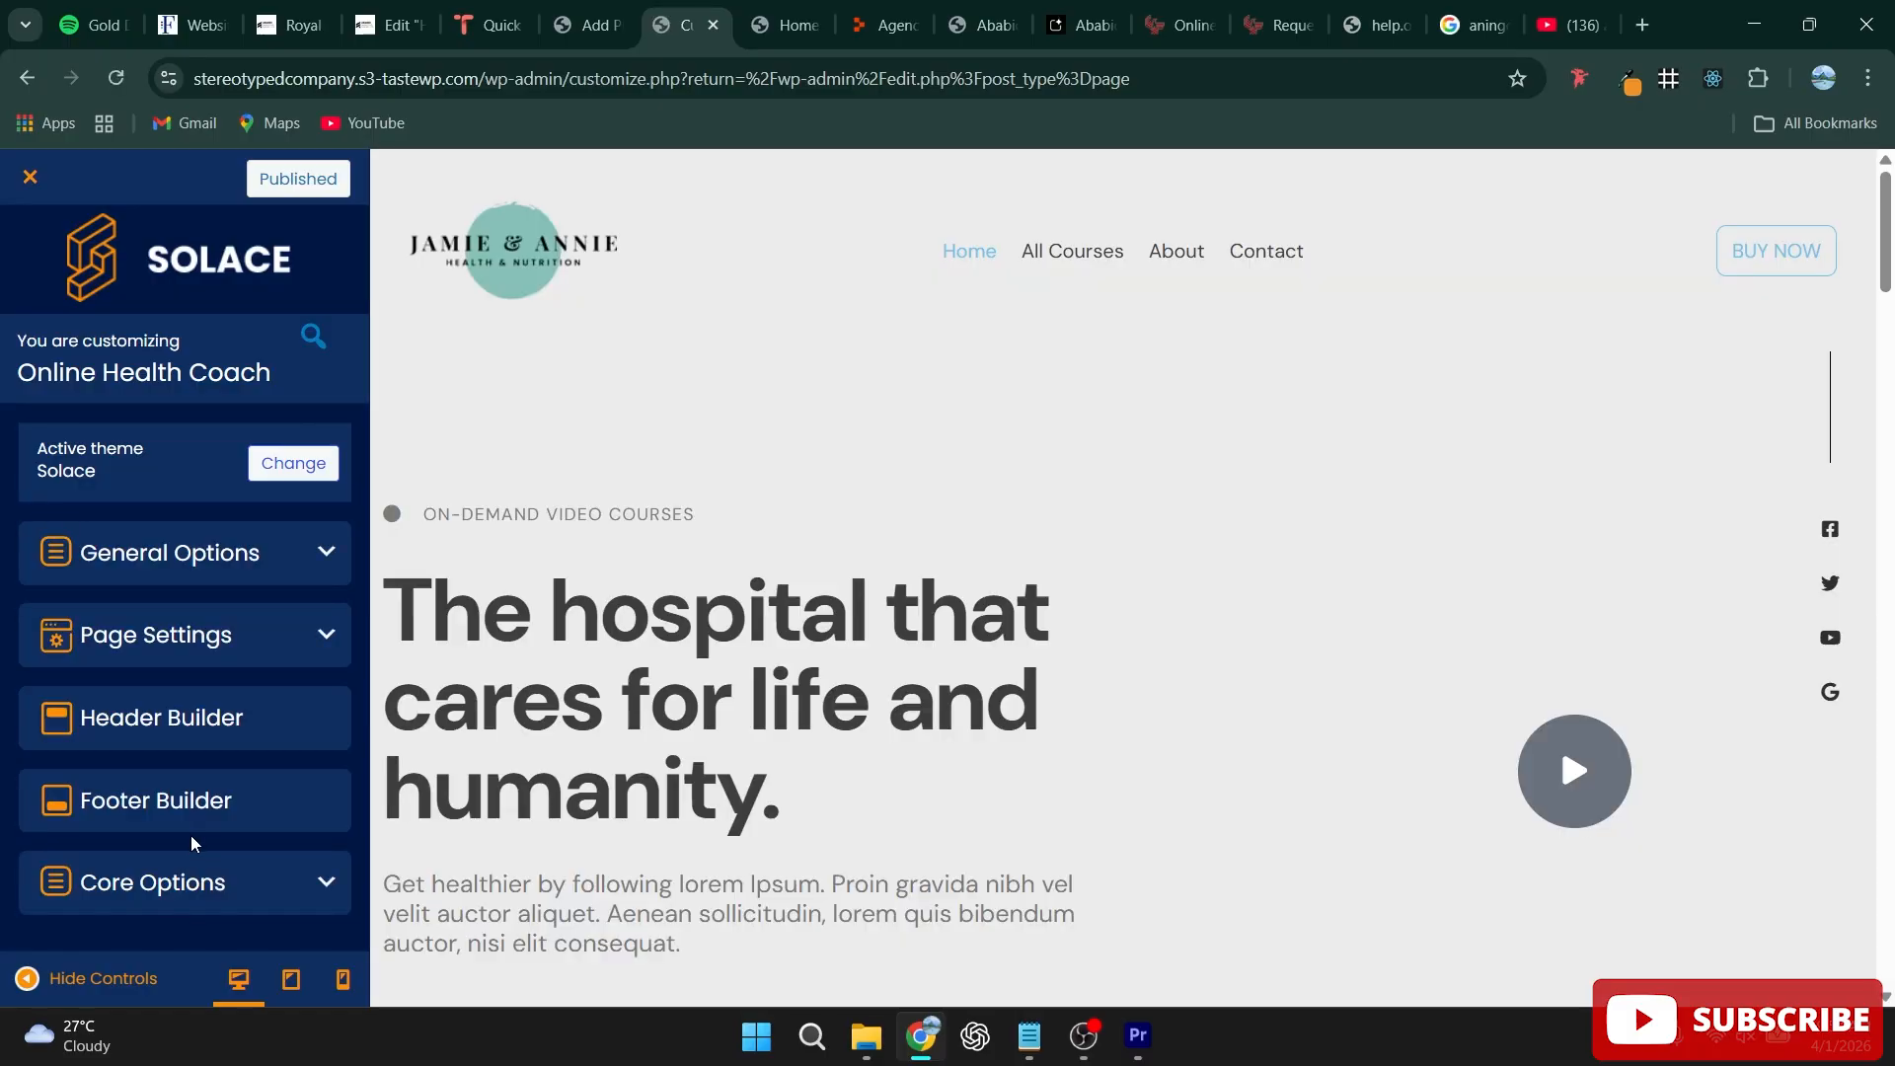
left_click(250, 884)
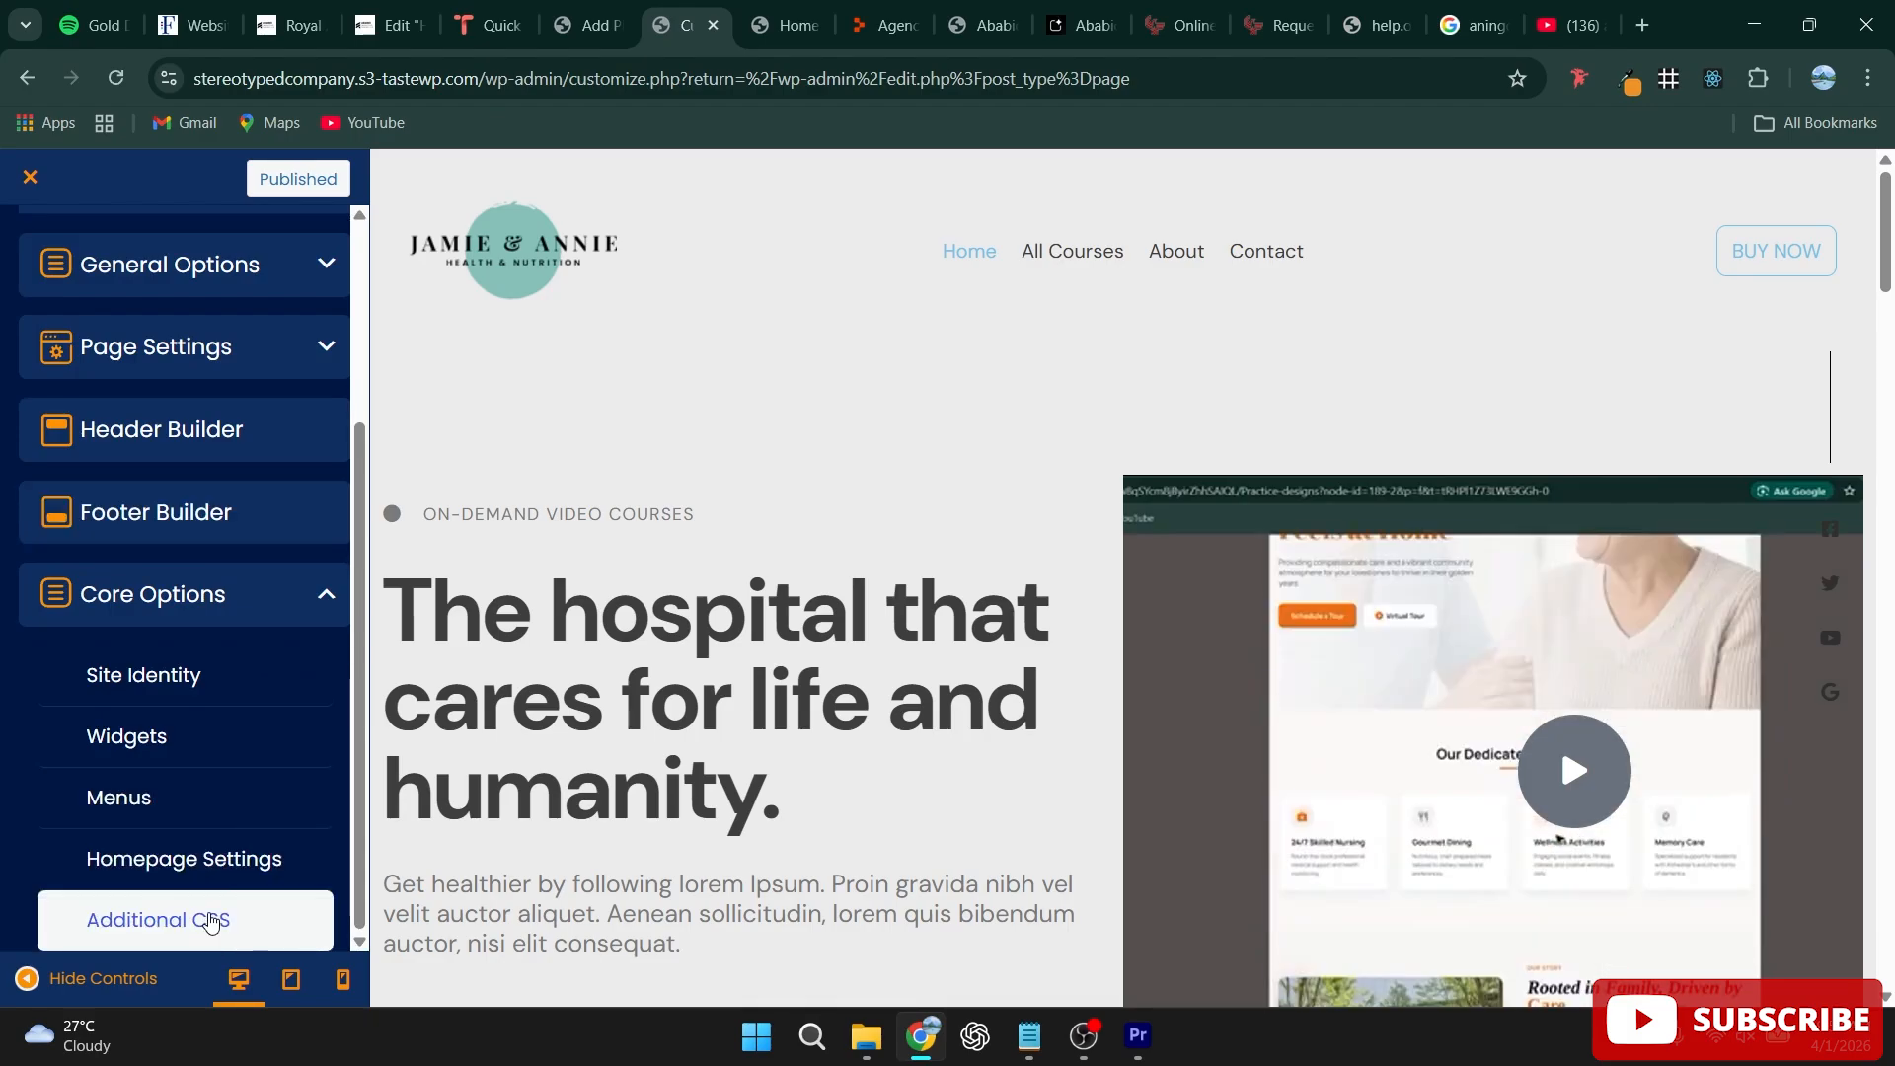
left_click(210, 922)
scroll(211, 656, "down", 5)
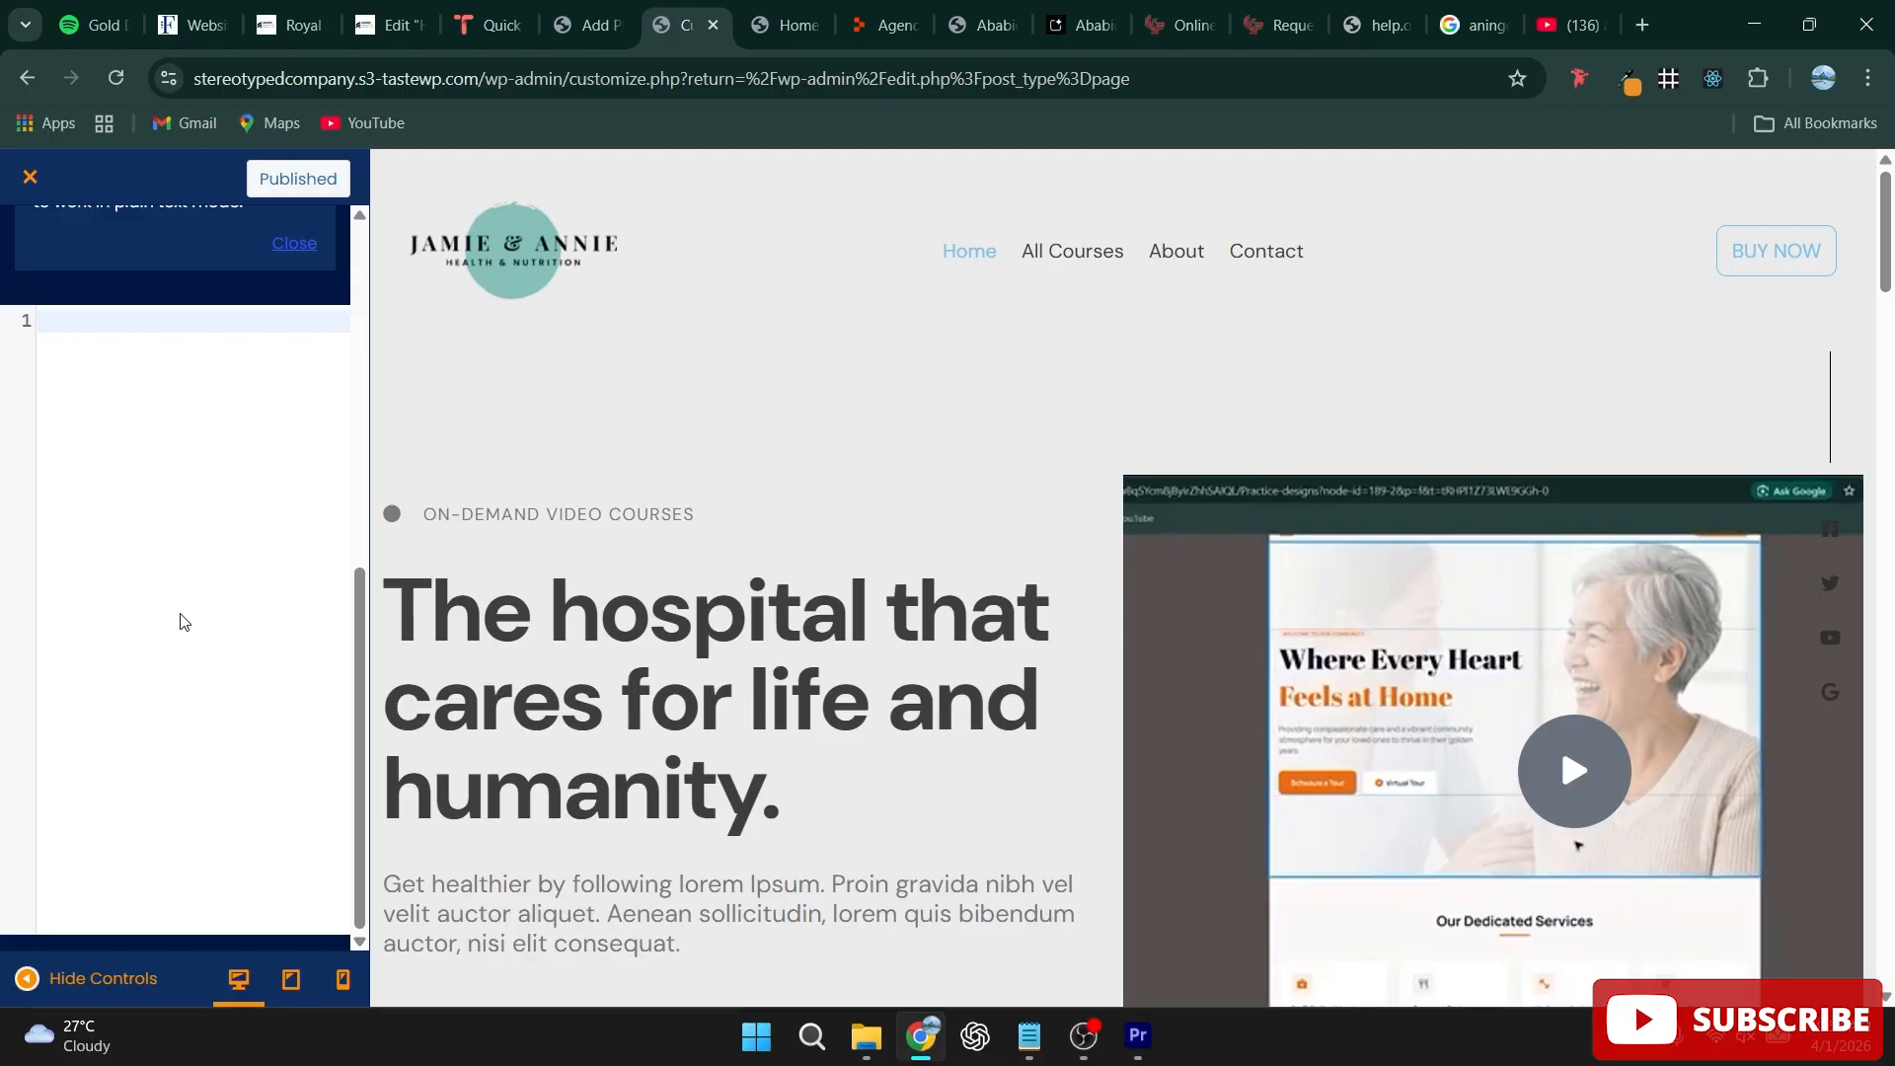
scroll(647, 478, "down", 6)
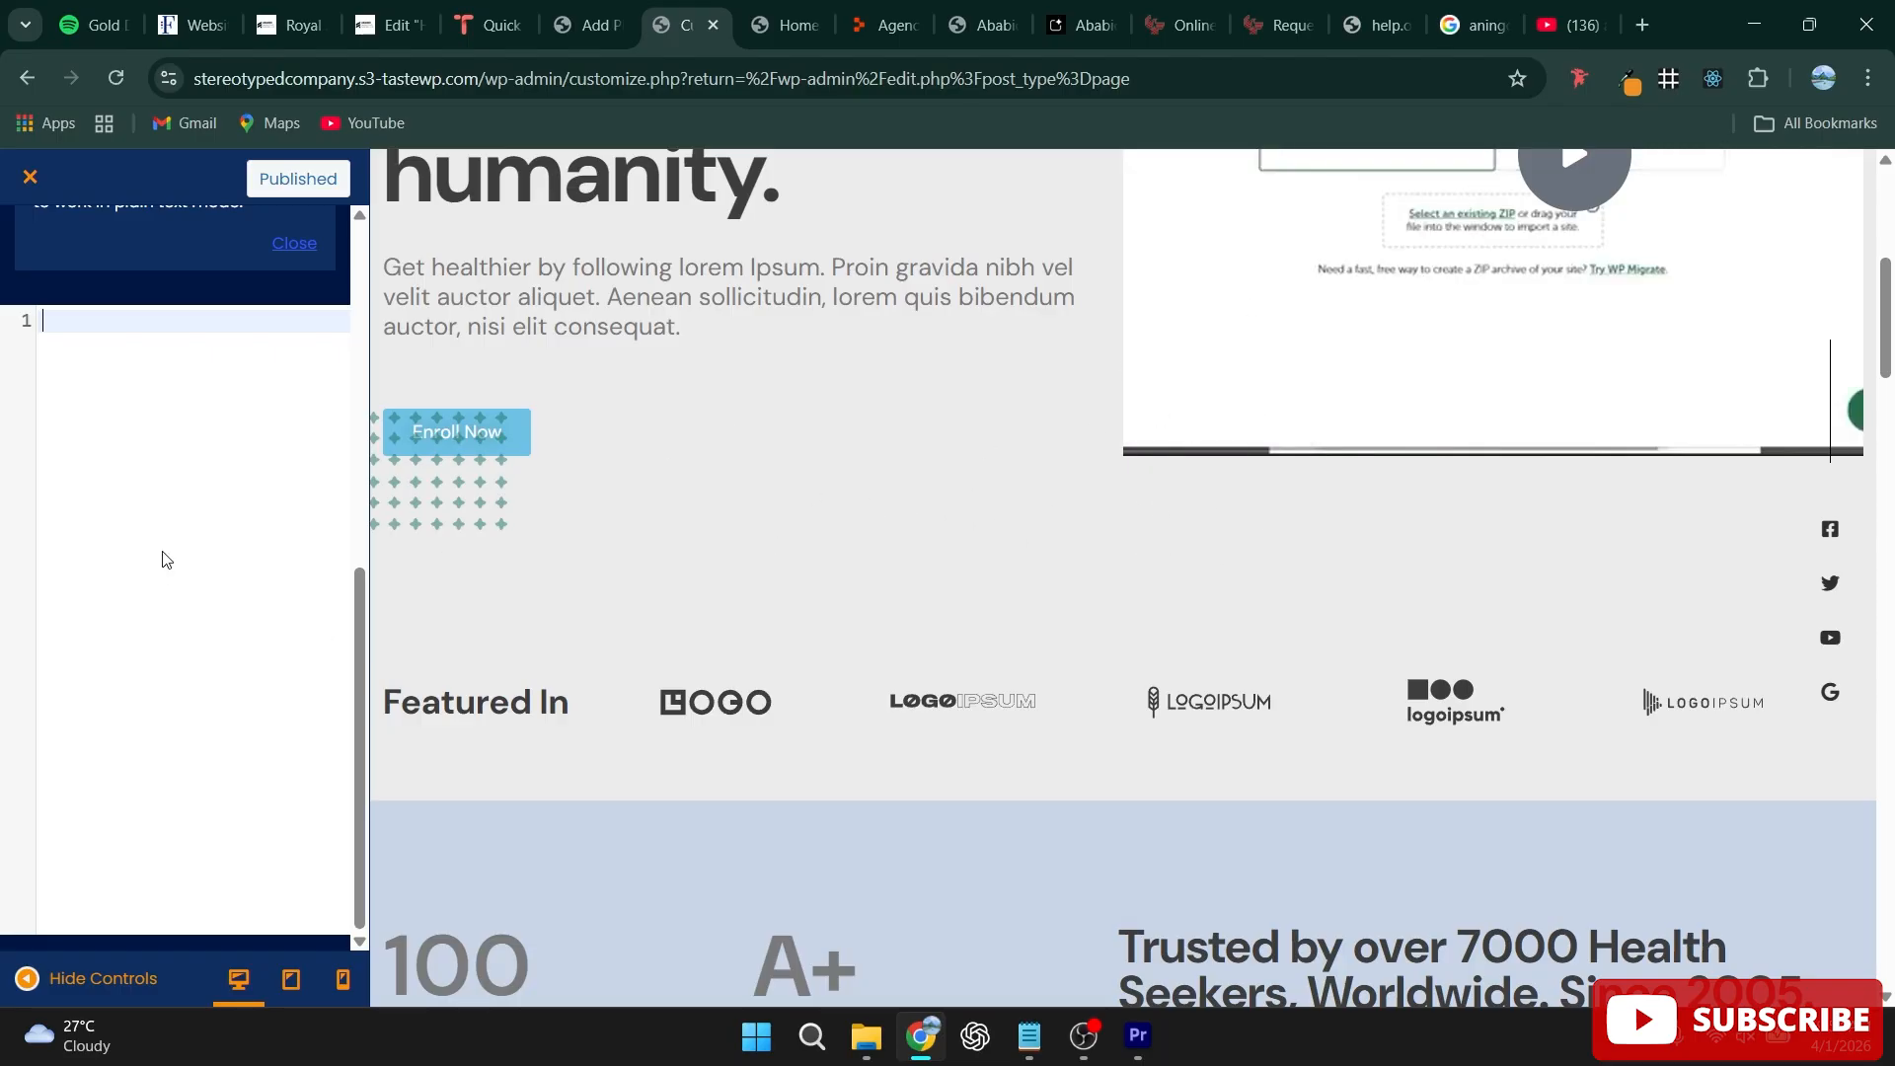
Step: Leave the customizer and open the site's home page for editing in Elementor
left_click(31, 181)
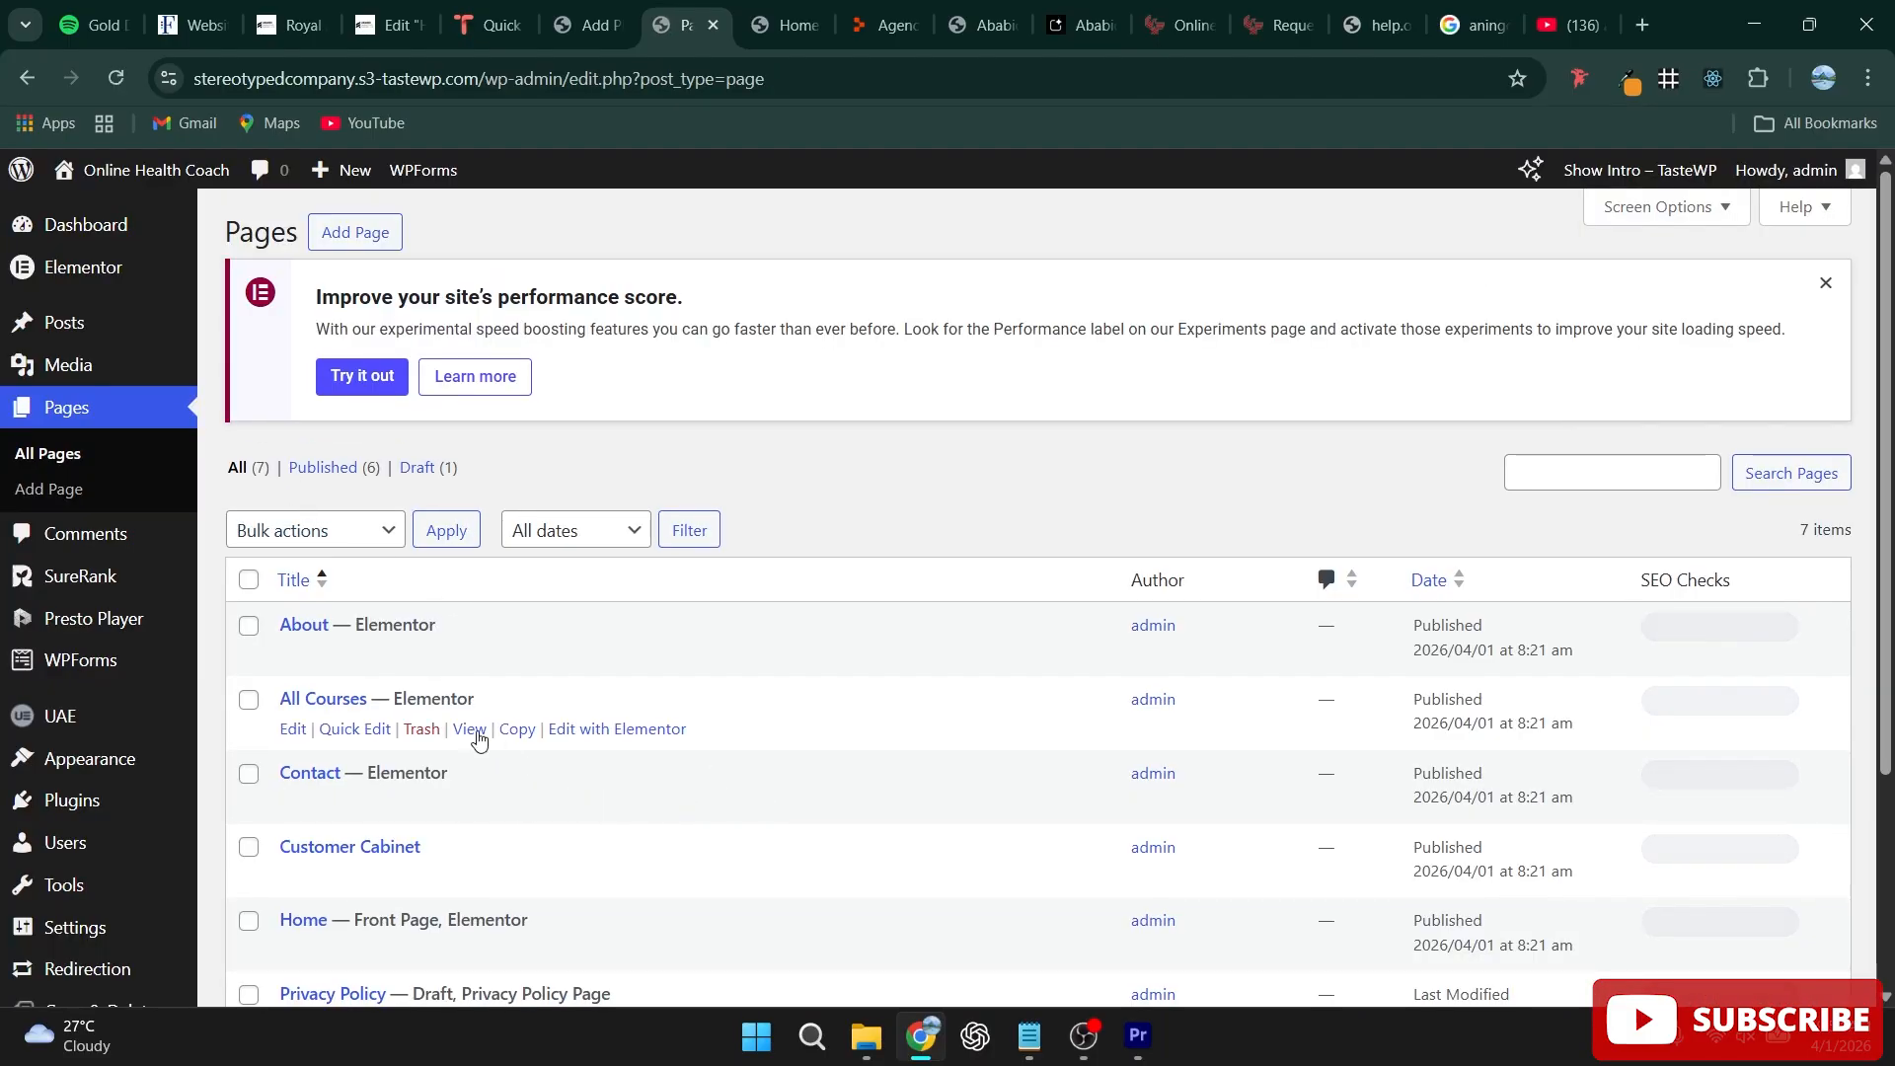
middle_click(676, 728)
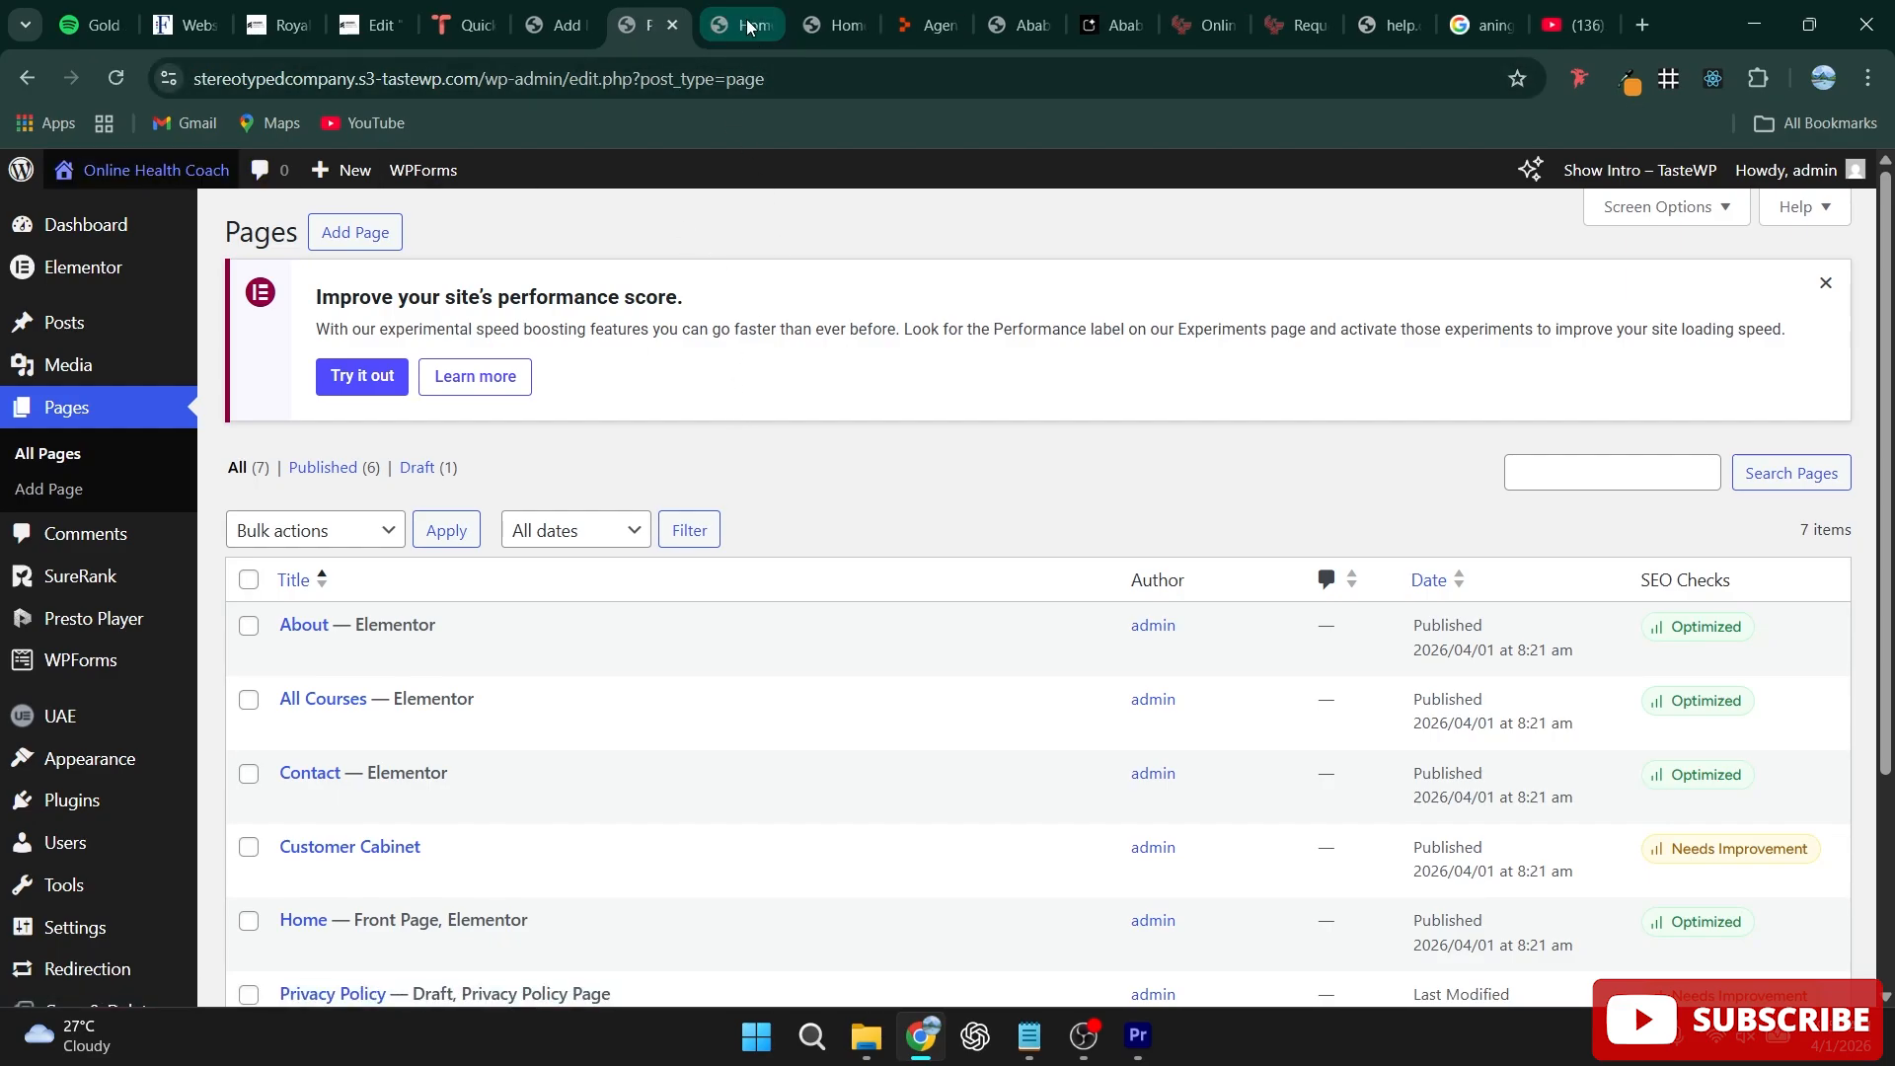
left_click(747, 27)
mouse_move(850, 170)
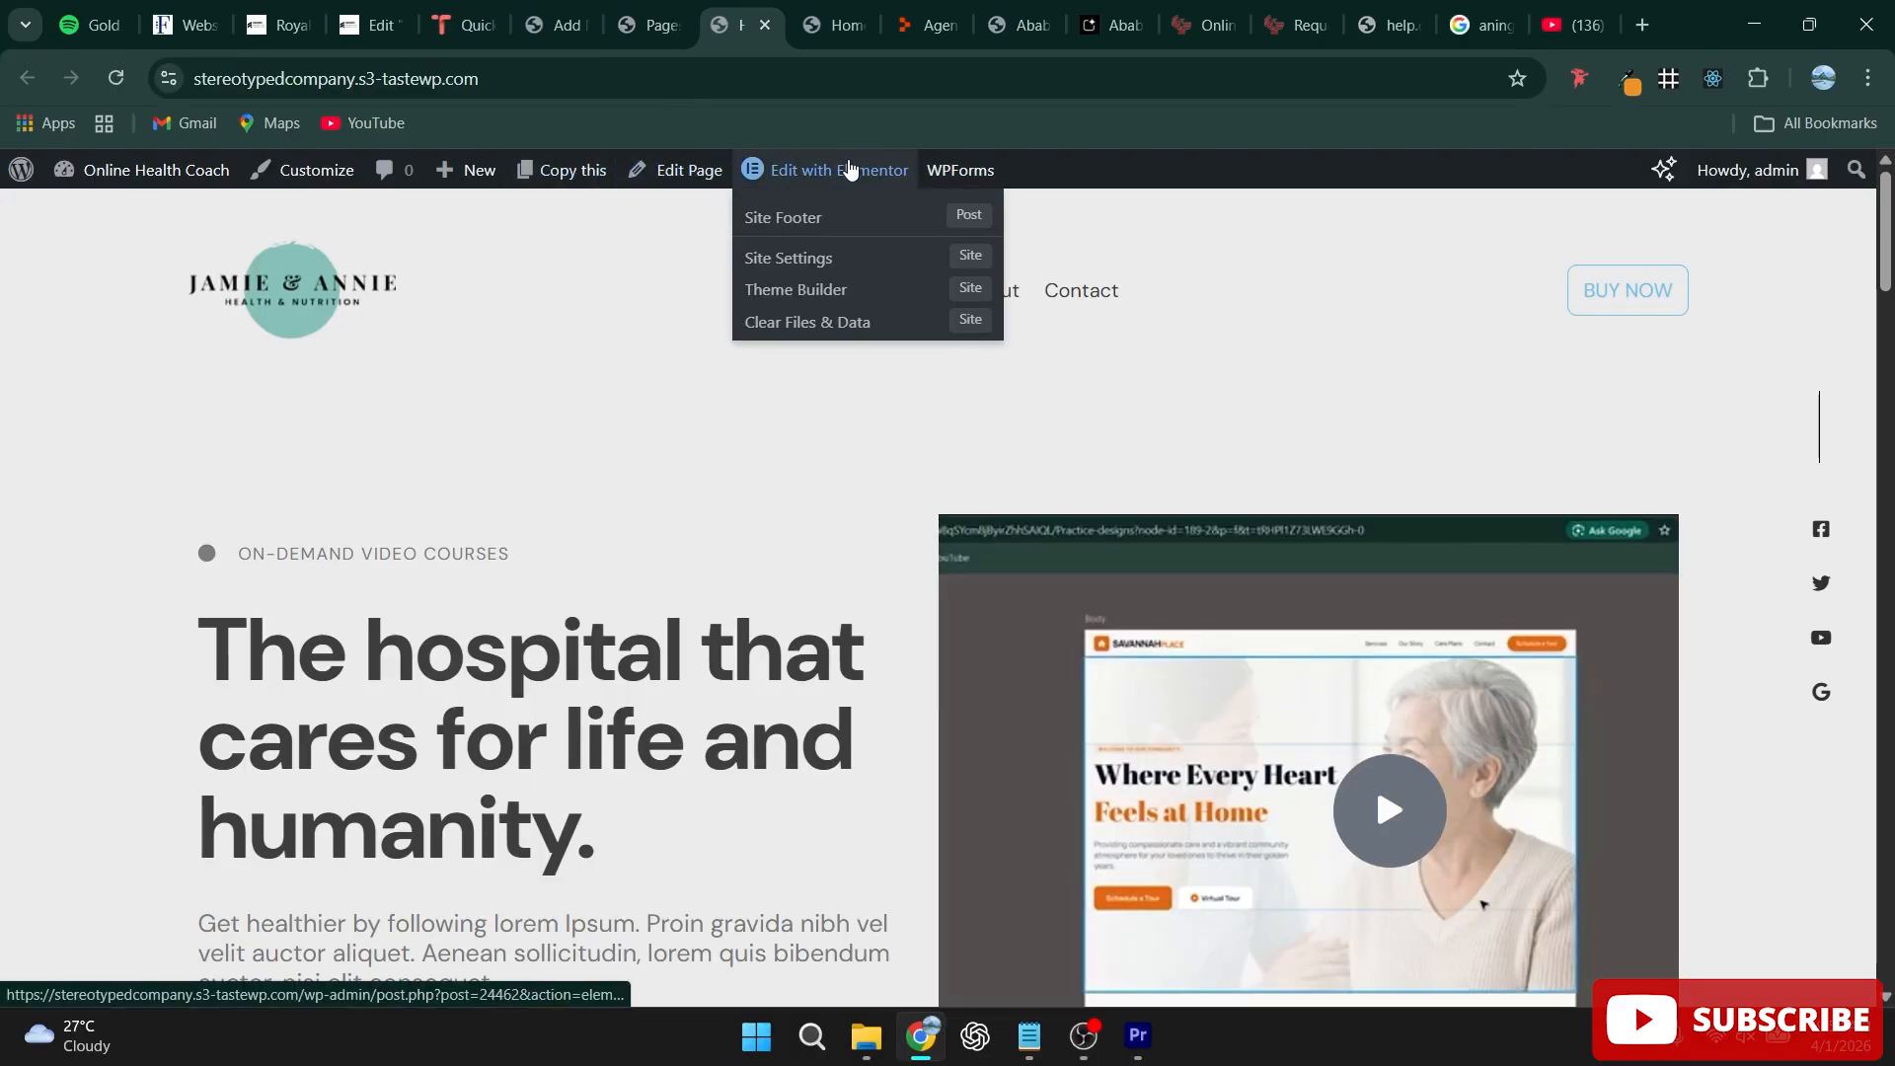
left_click(851, 170)
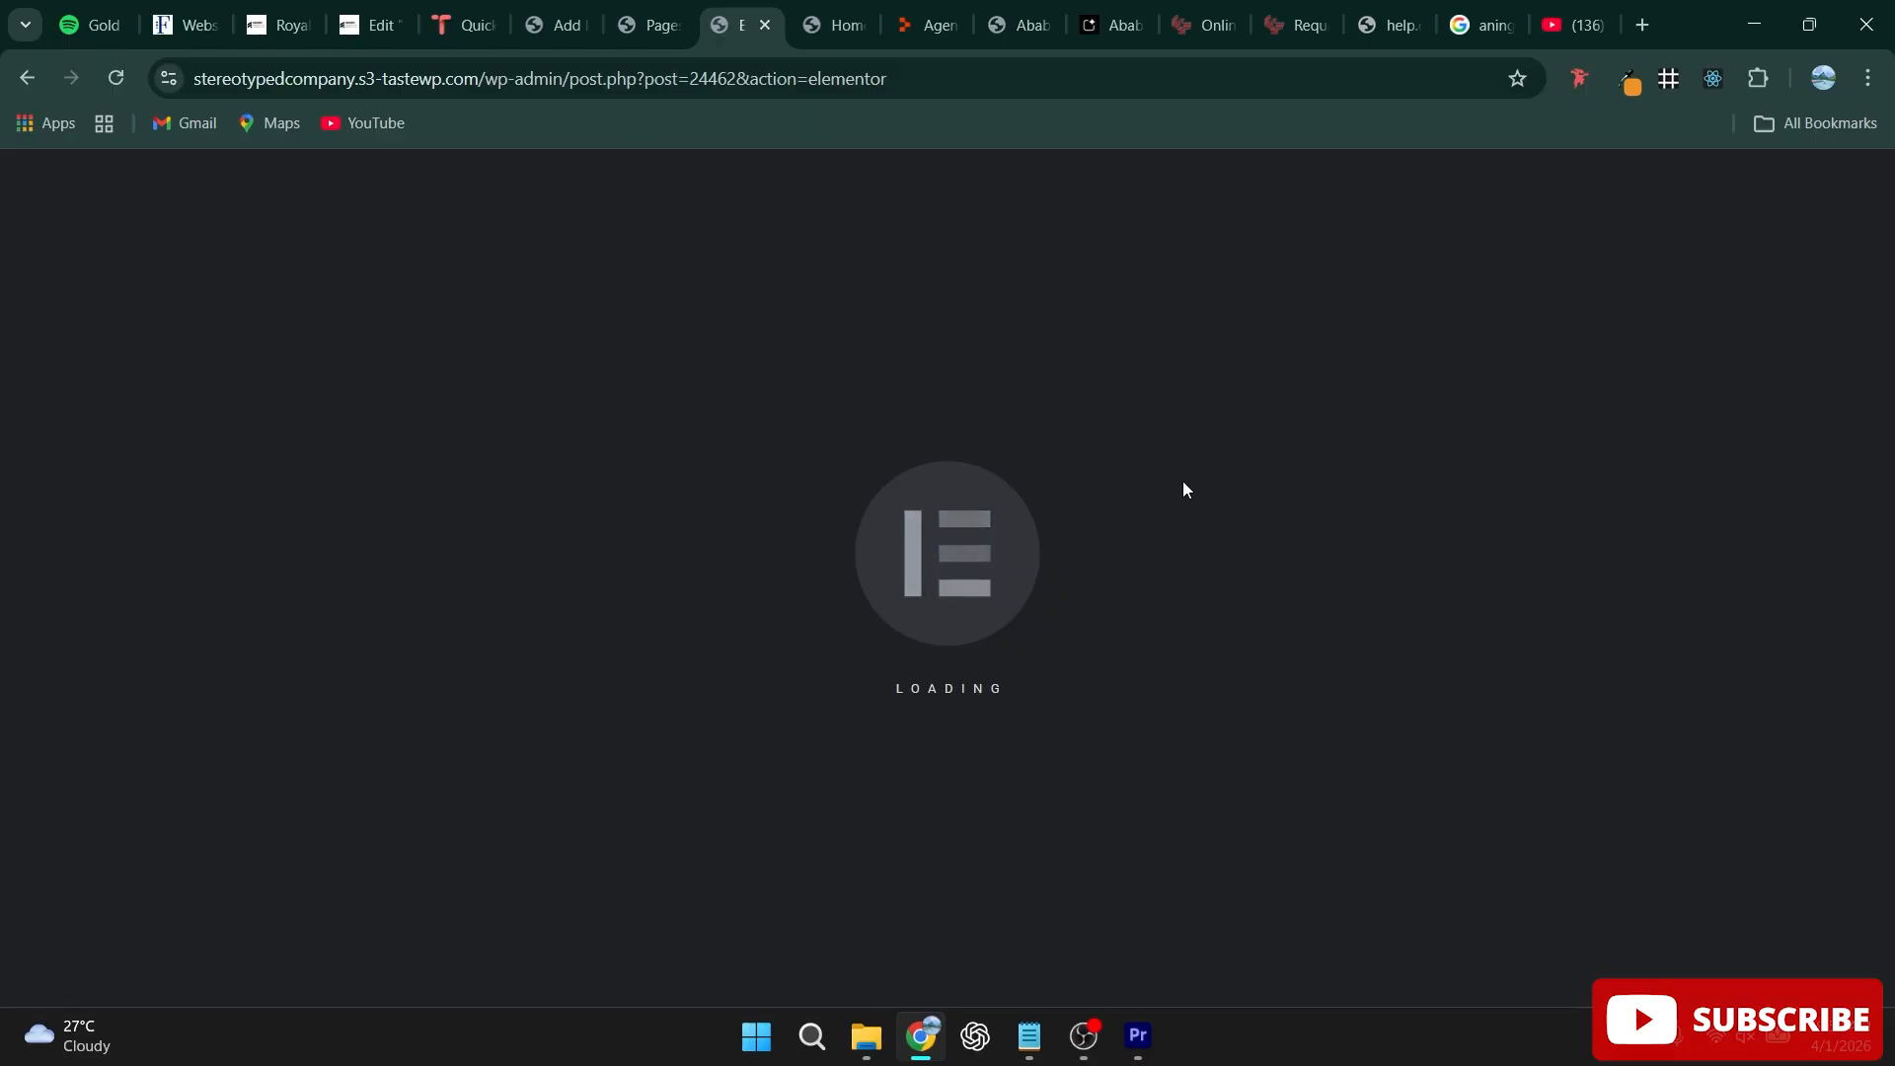
Step: Give the hero heading "The hospital that cares for life and humanity." a Fade In Up entrance animation
scroll(1028, 548, "down", 3)
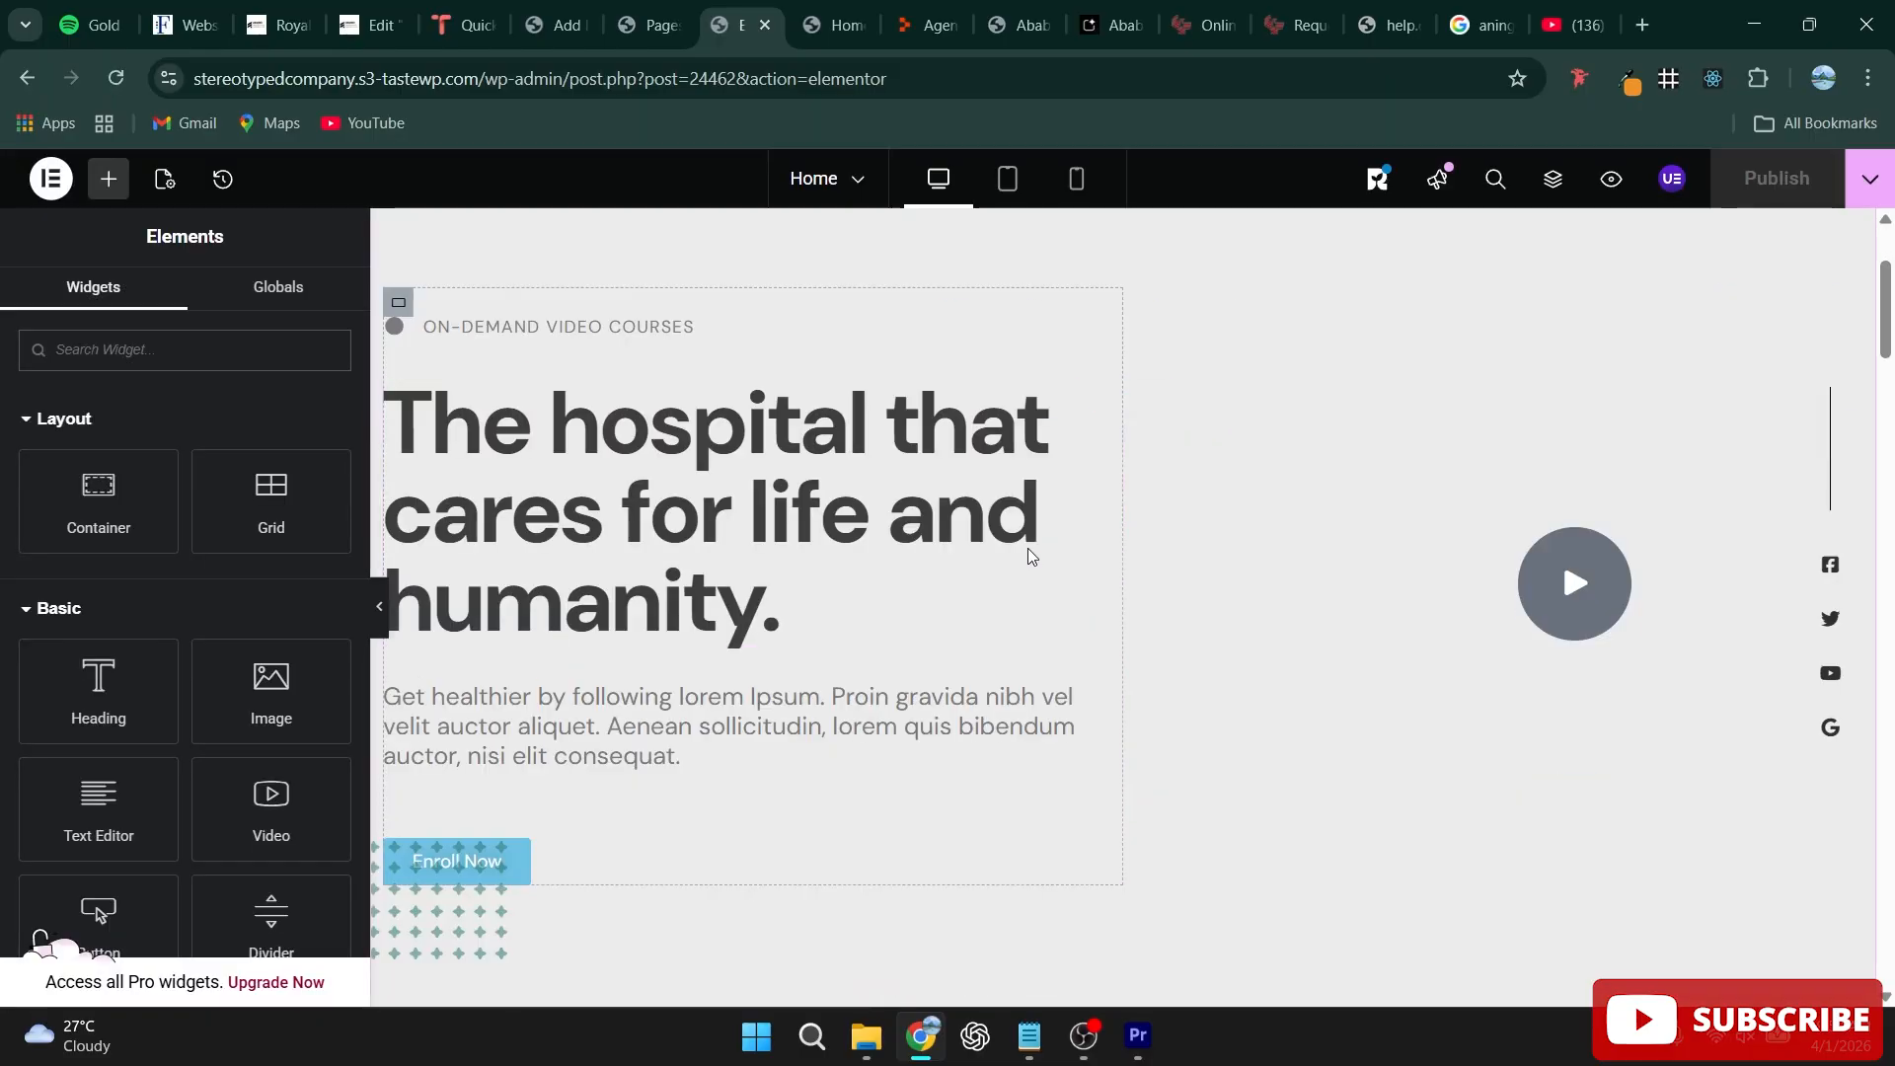
left_click(735, 546)
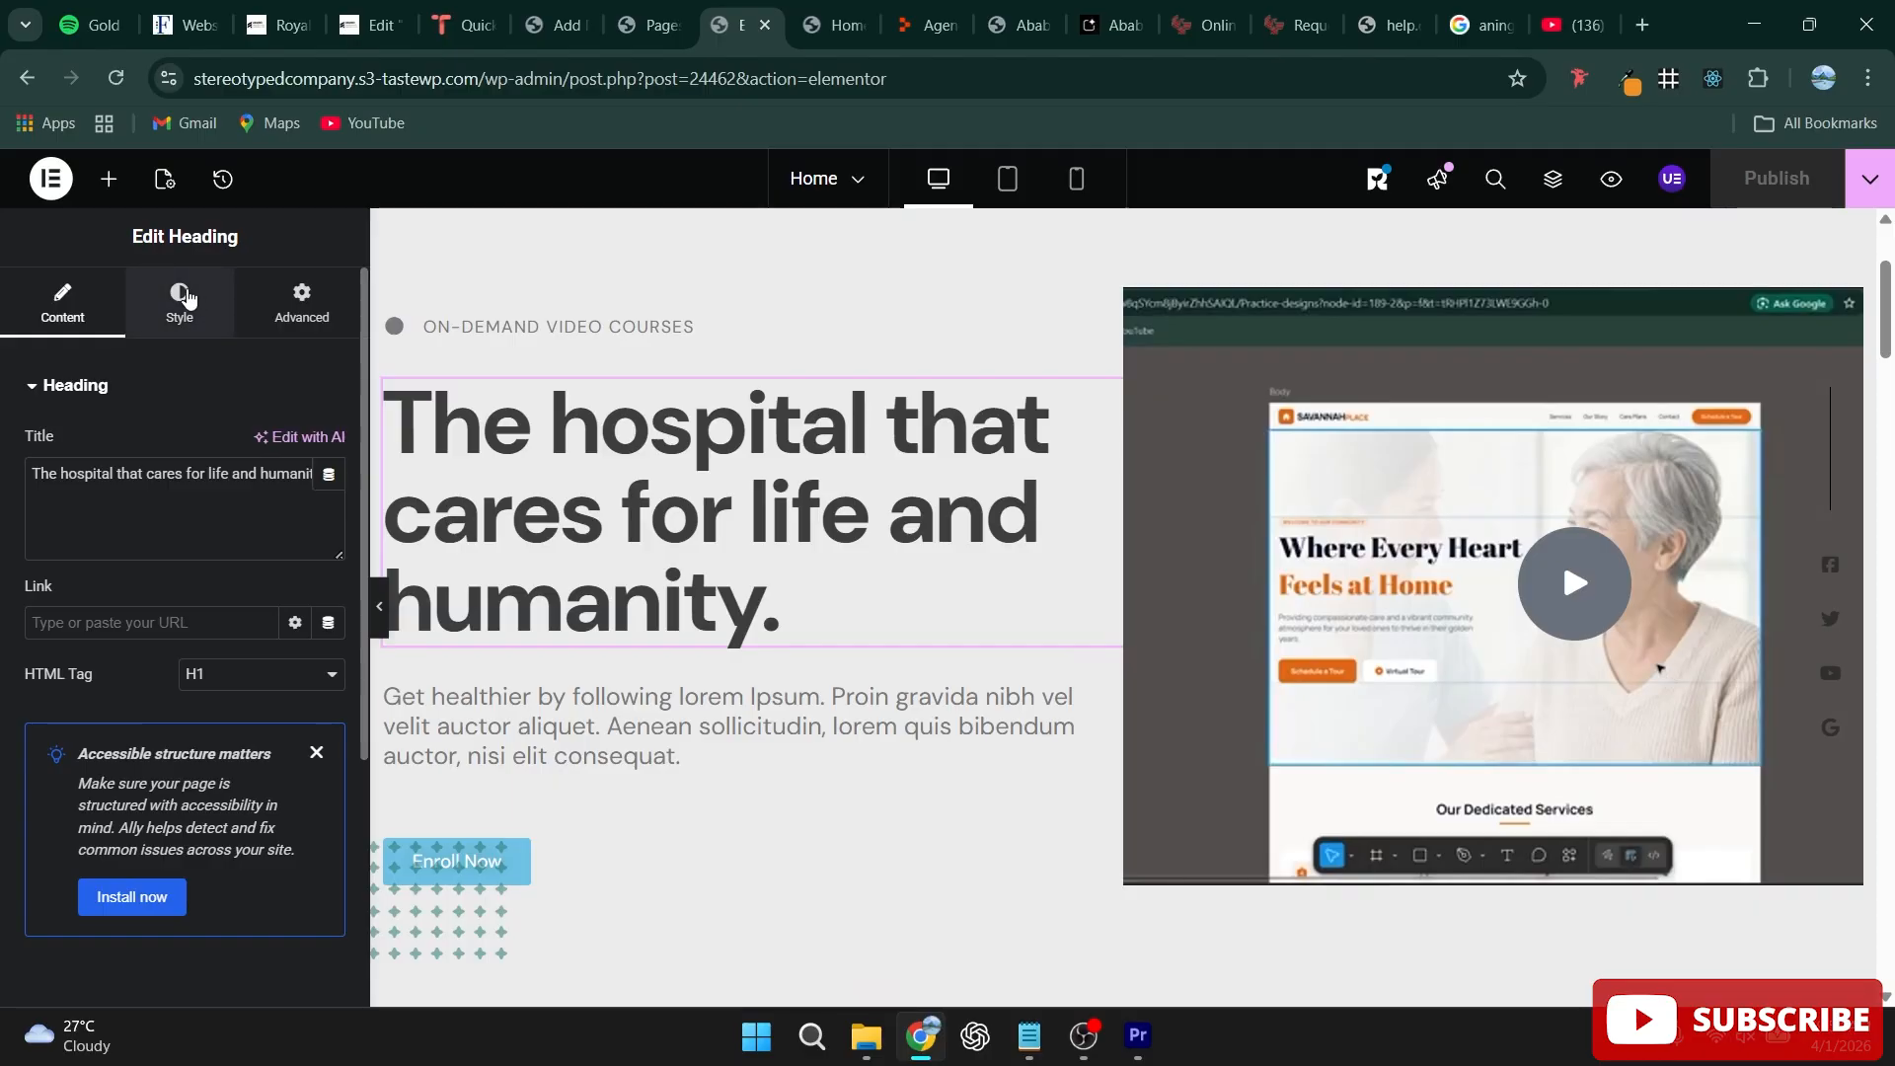
left_click(226, 302)
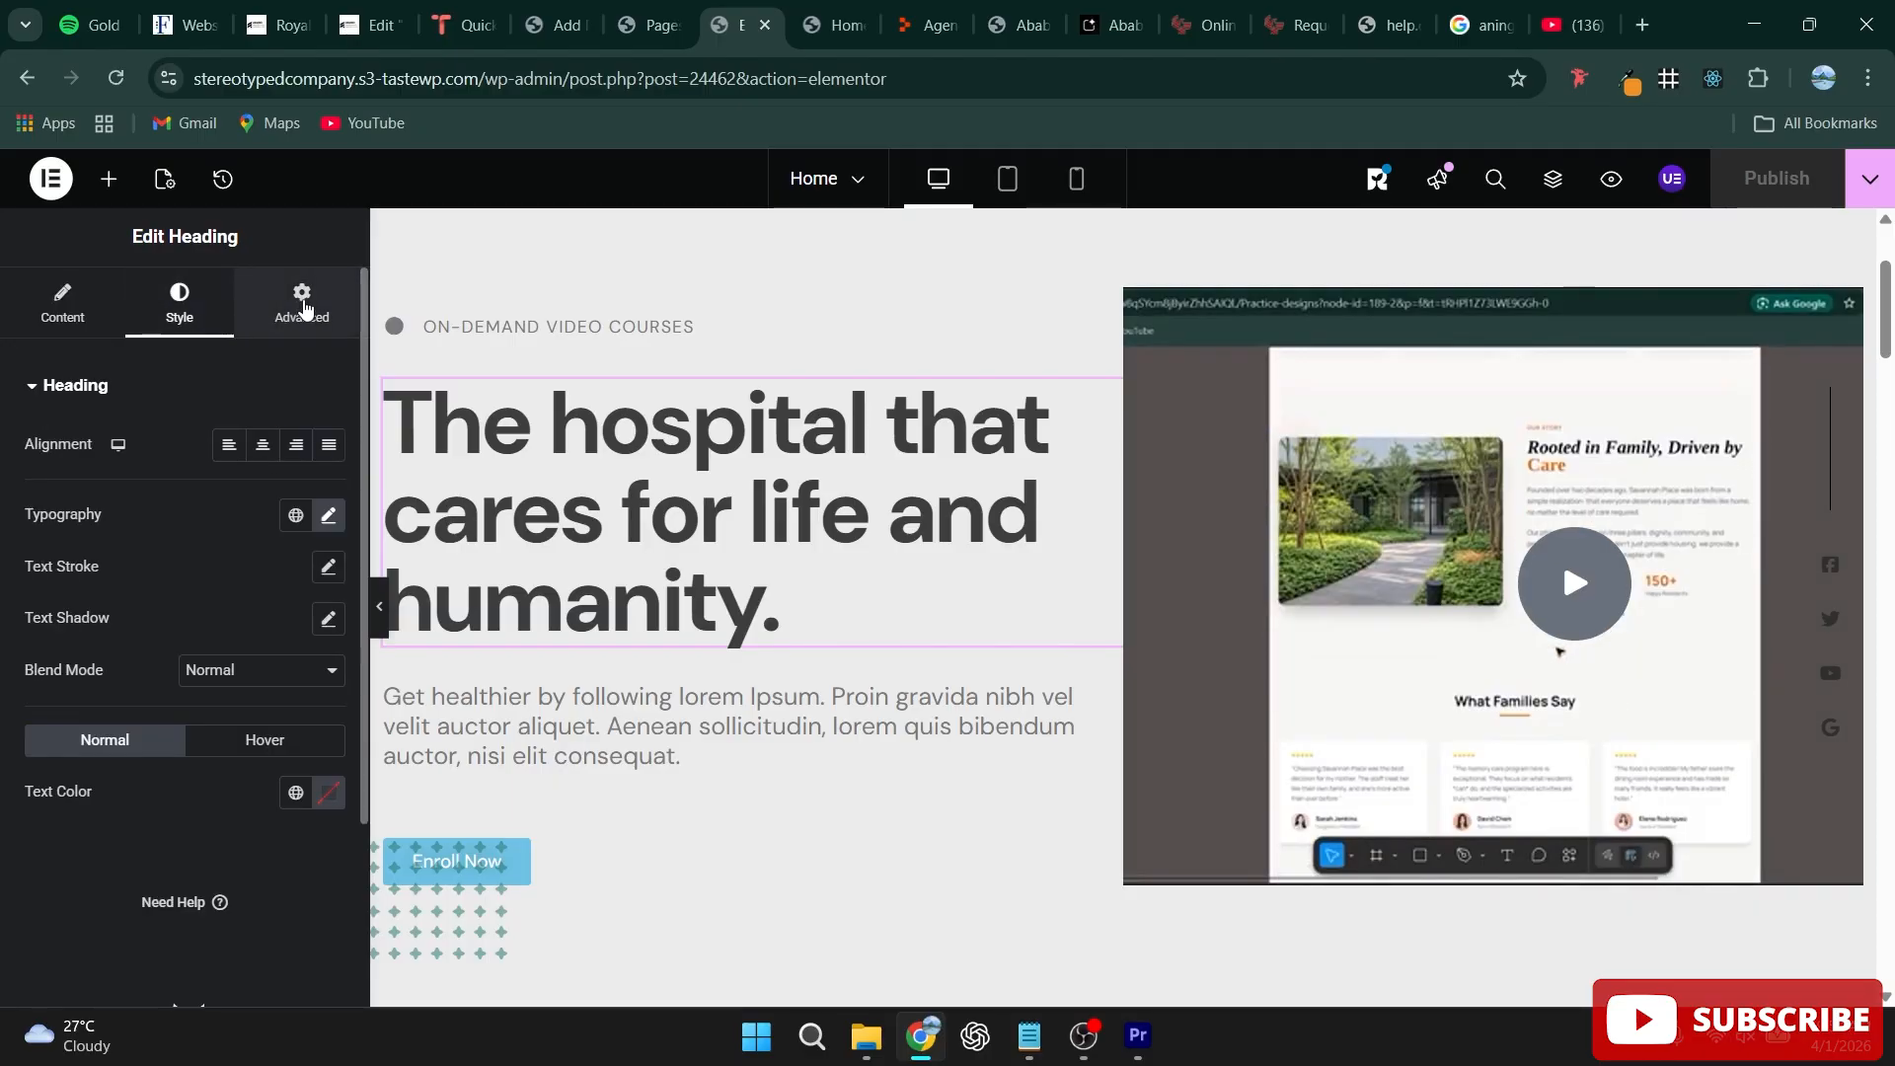
left_click(295, 318)
scroll(218, 709, "down", 10)
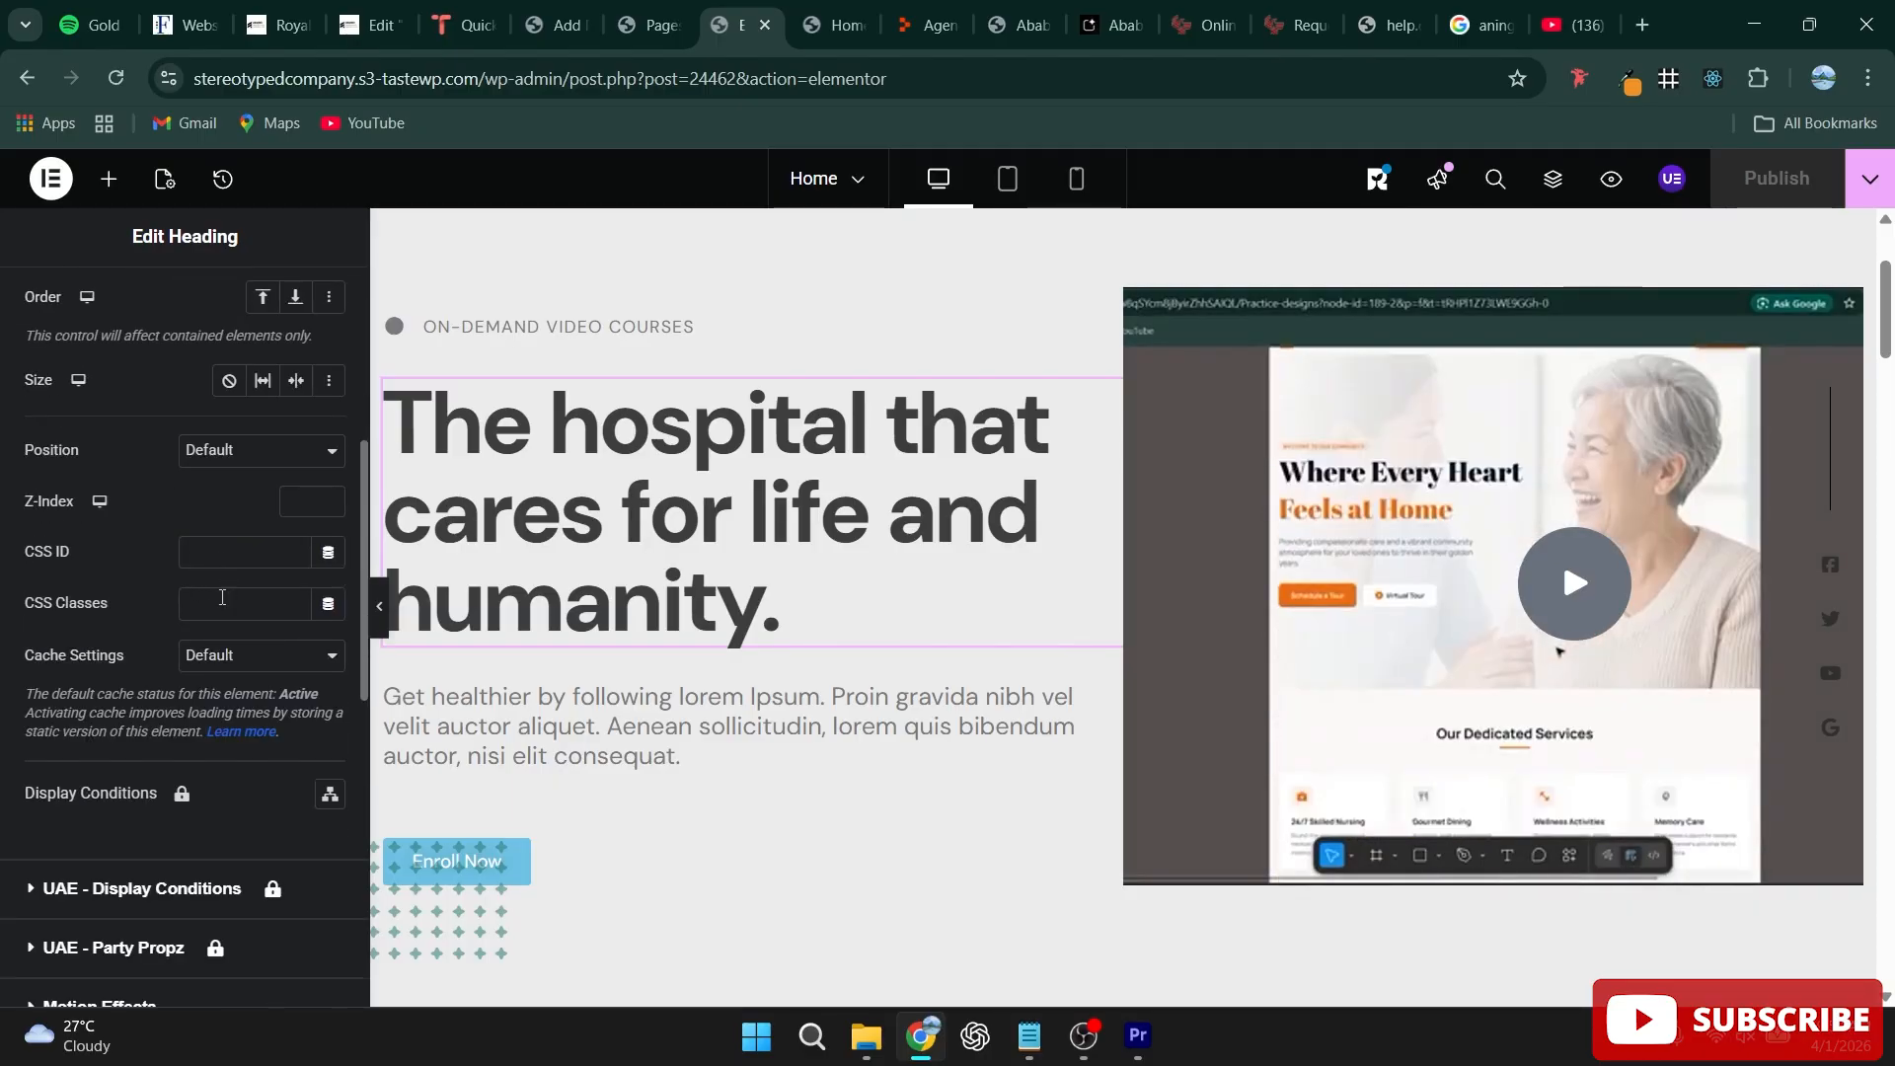
scroll(138, 511, "up", 3)
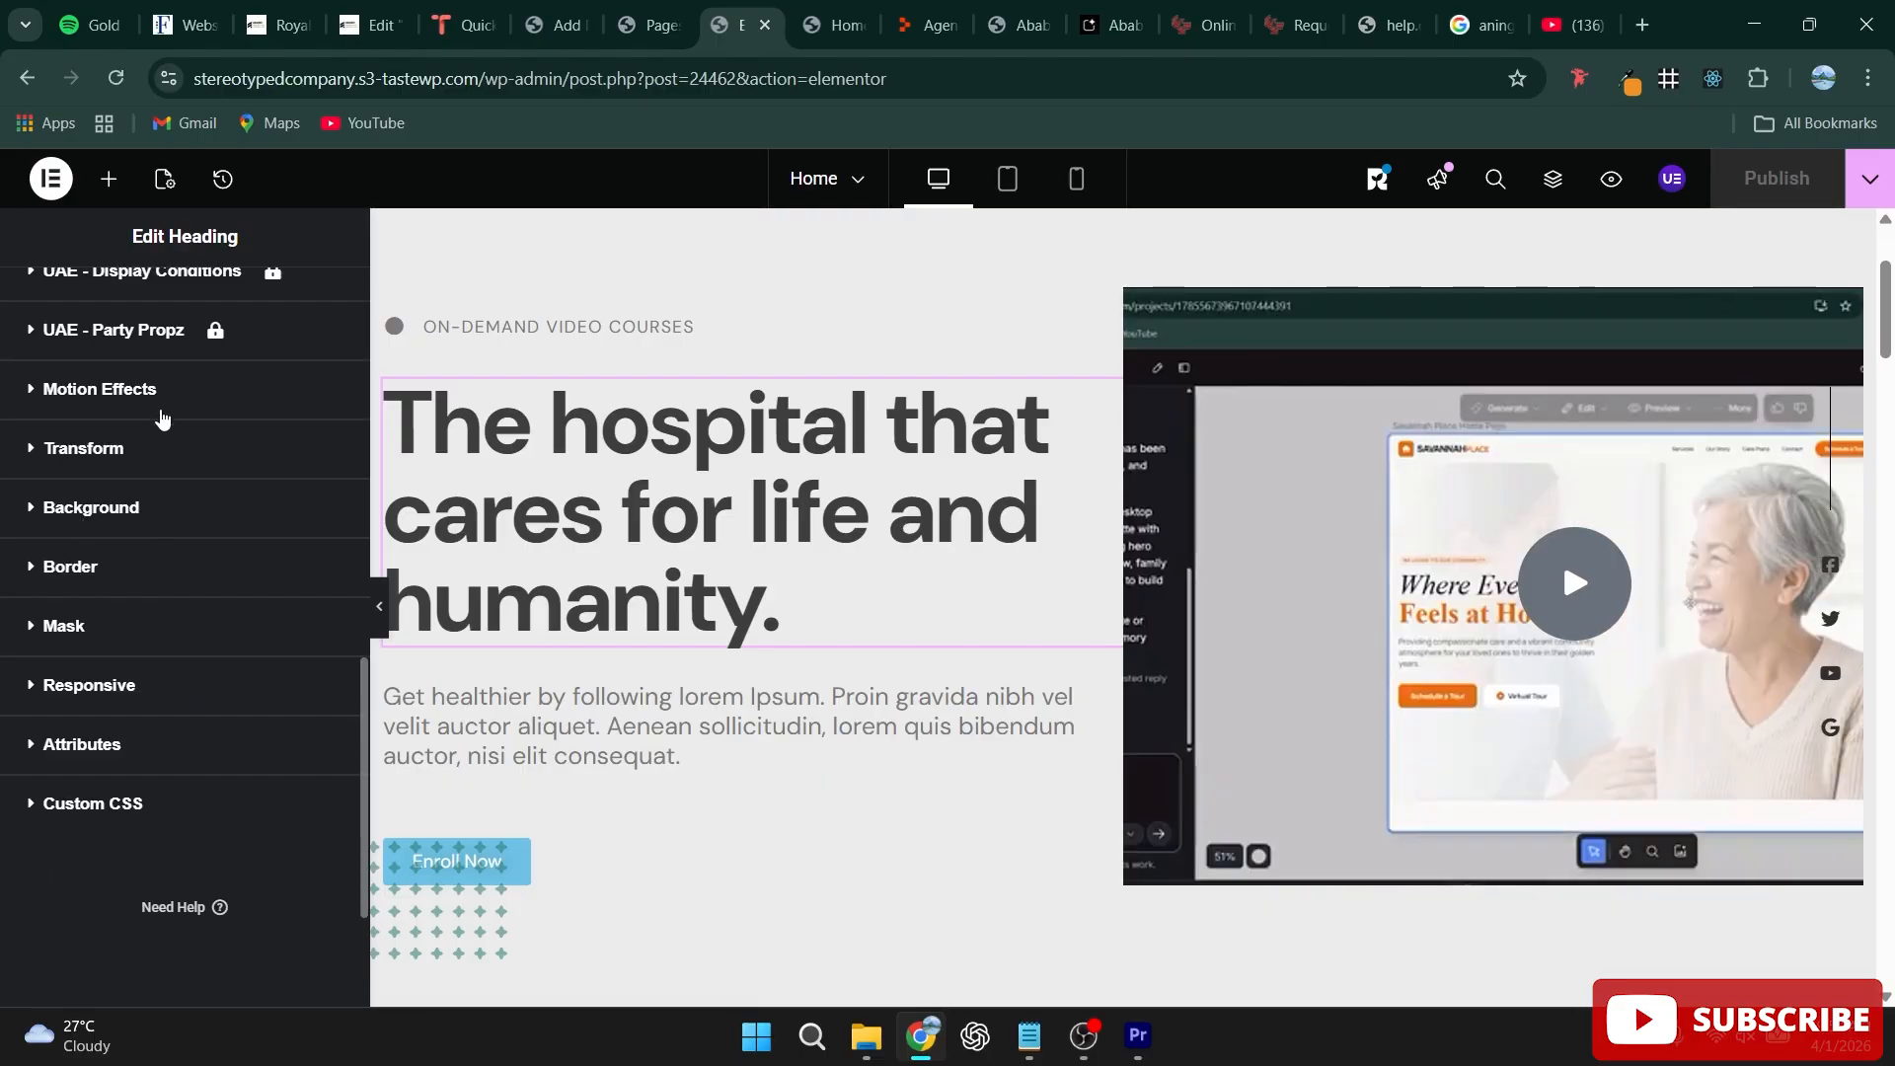
left_click(139, 389)
scroll(173, 399, "up", 2)
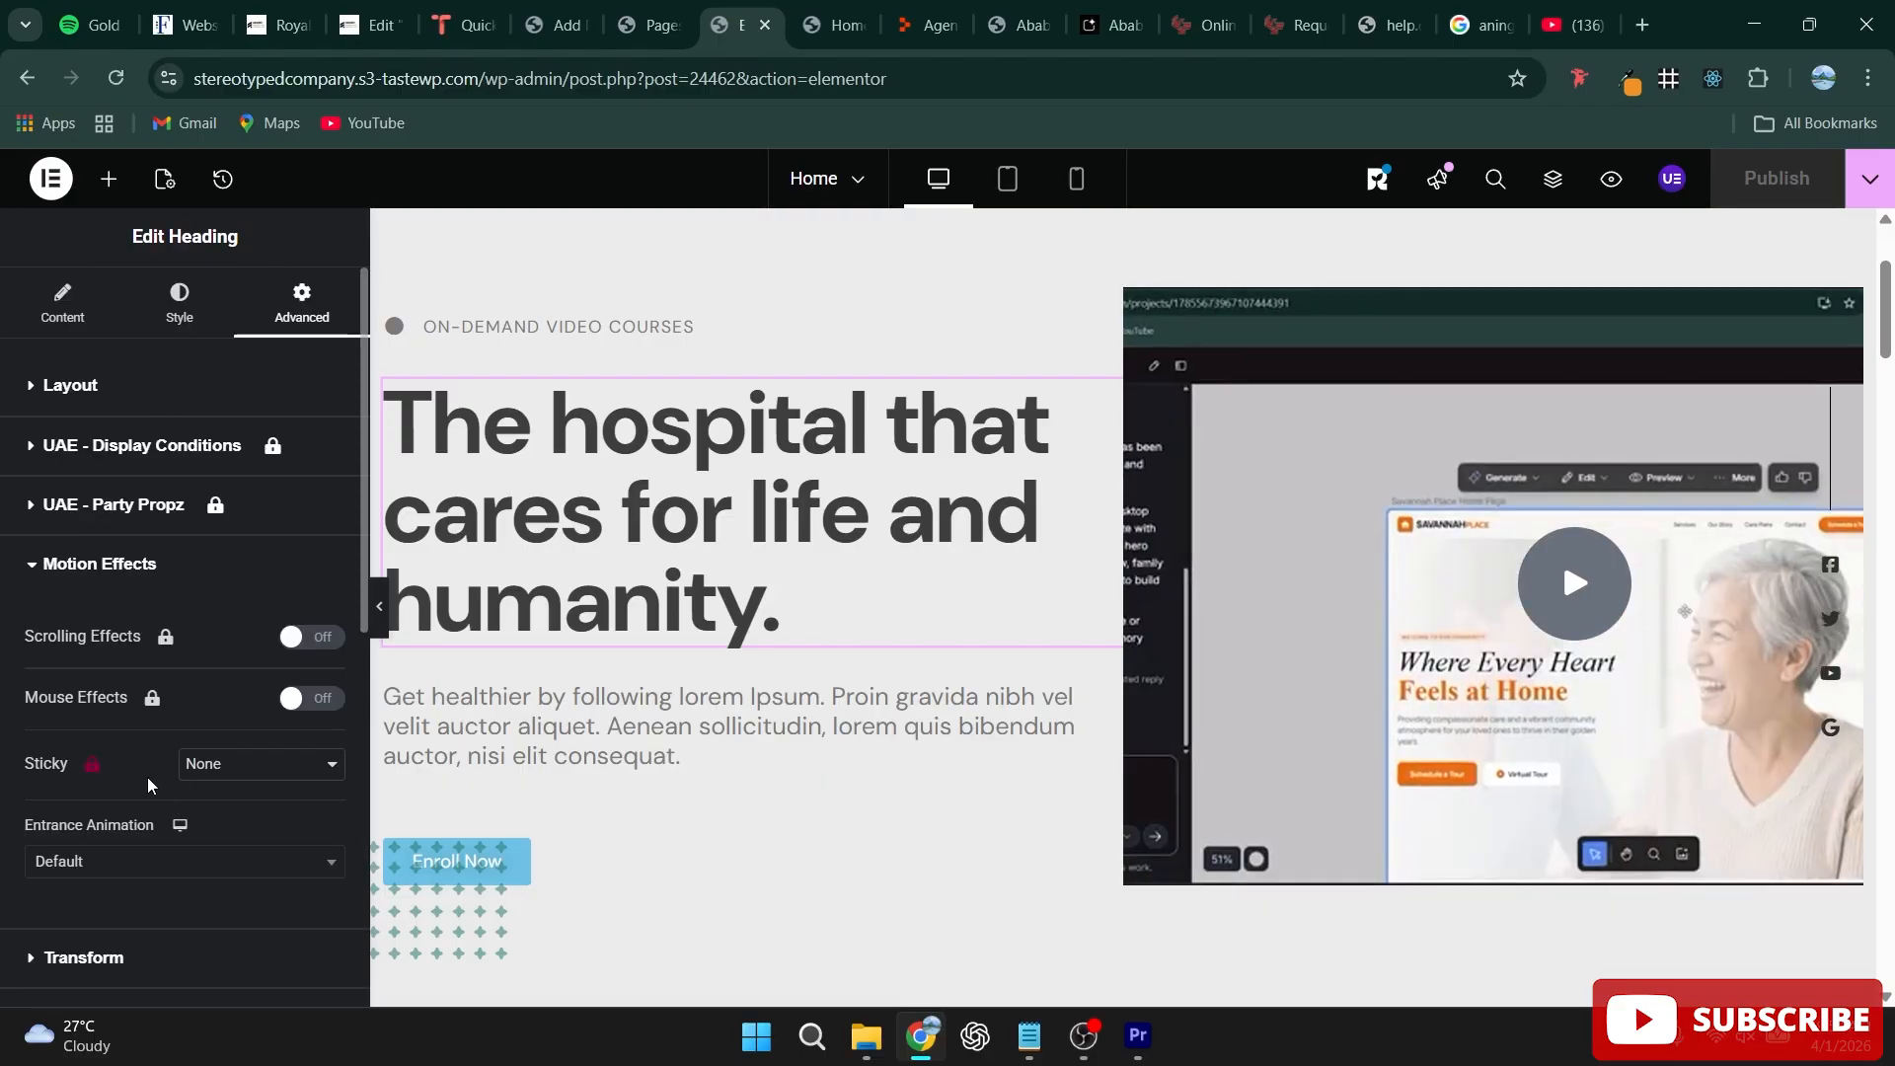
scroll(184, 730, "down", 1)
left_click(218, 736)
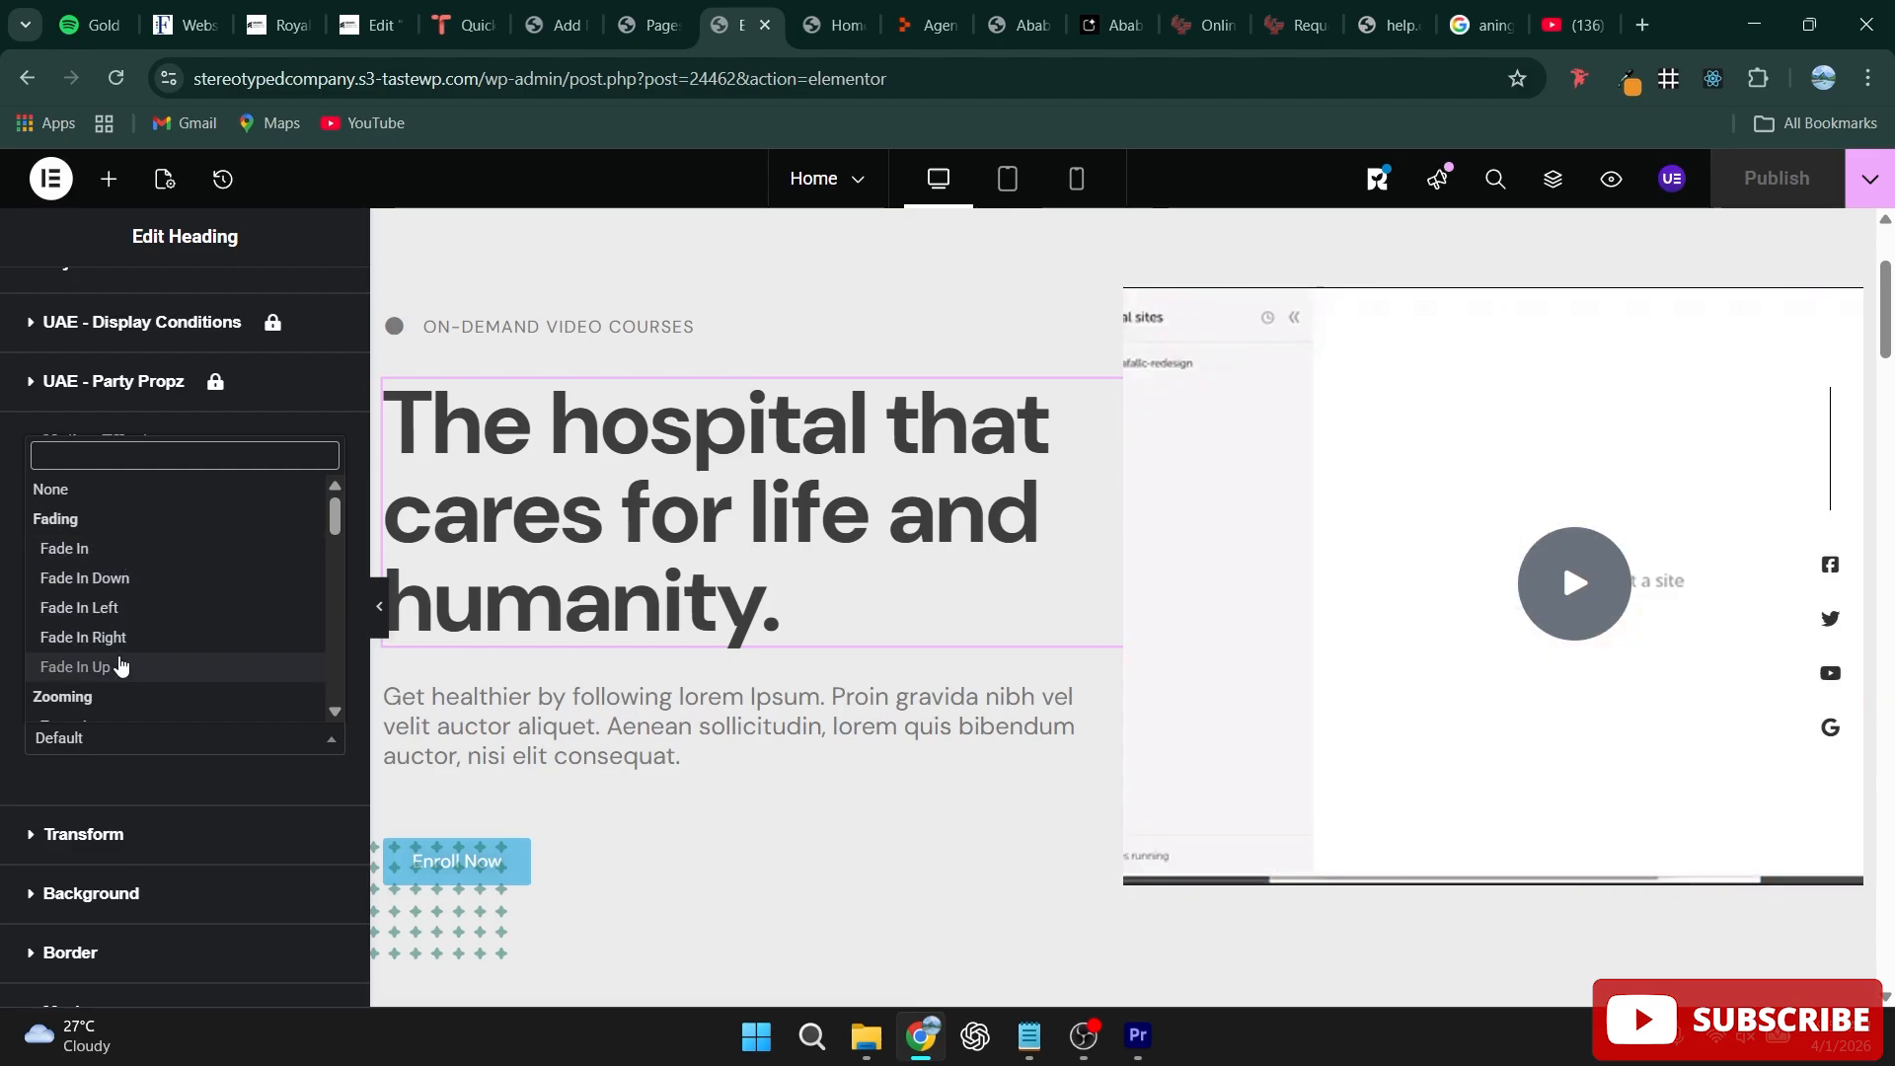
left_click(118, 666)
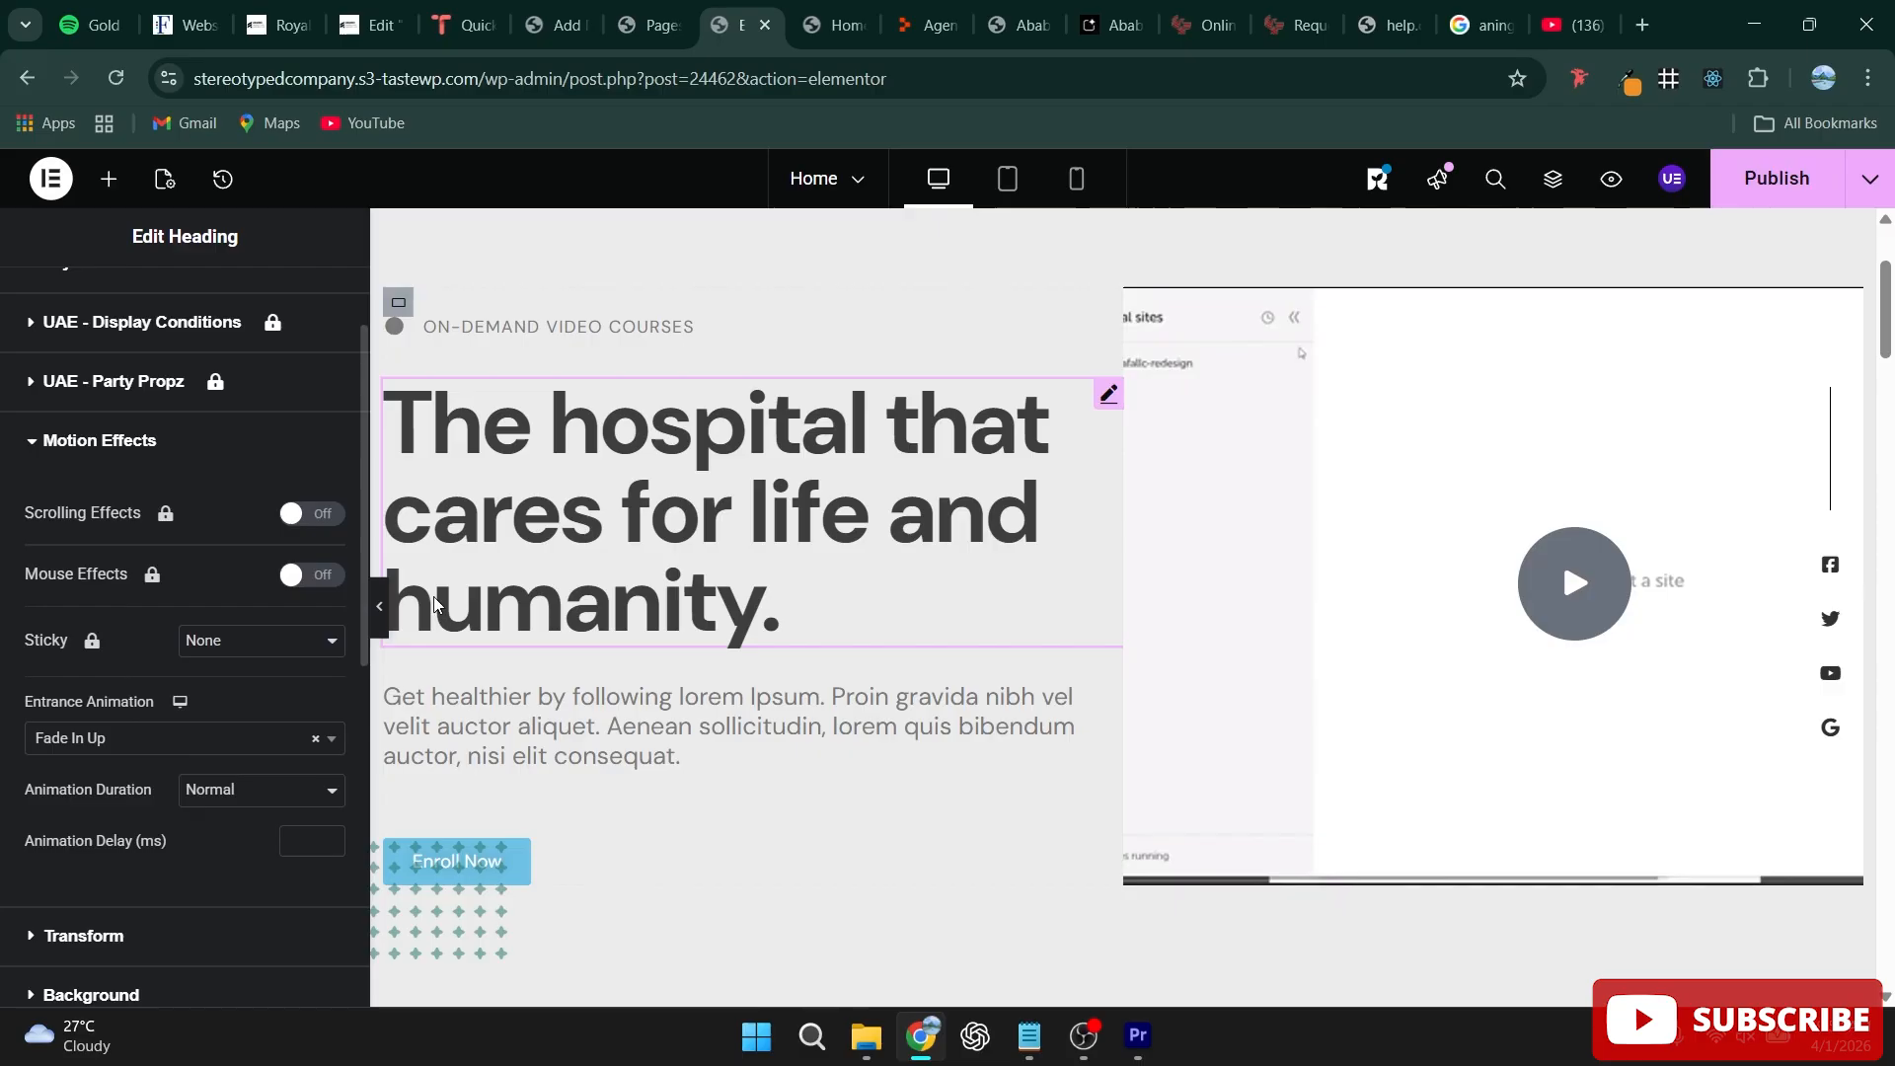
Step: Set the hero heading's animation delay to 400 ms and publish the page
left_click(295, 847)
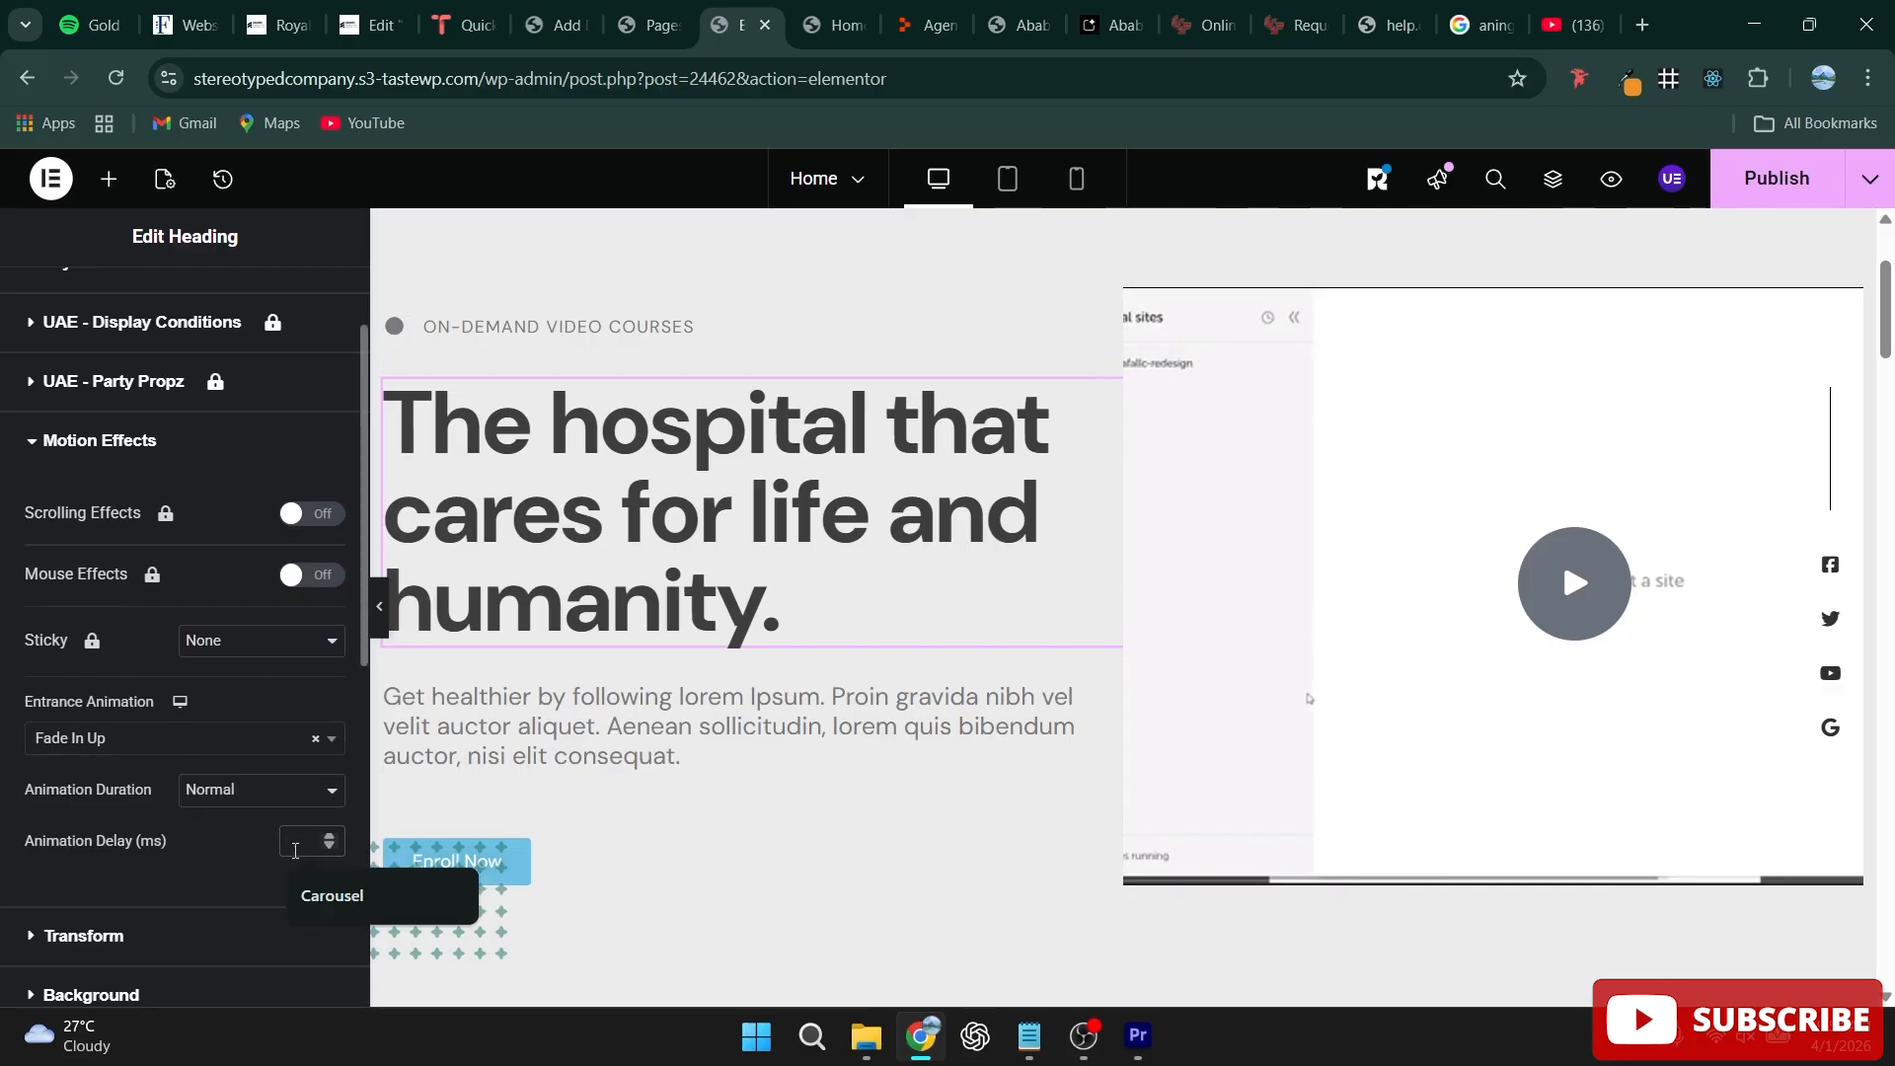
type("4")
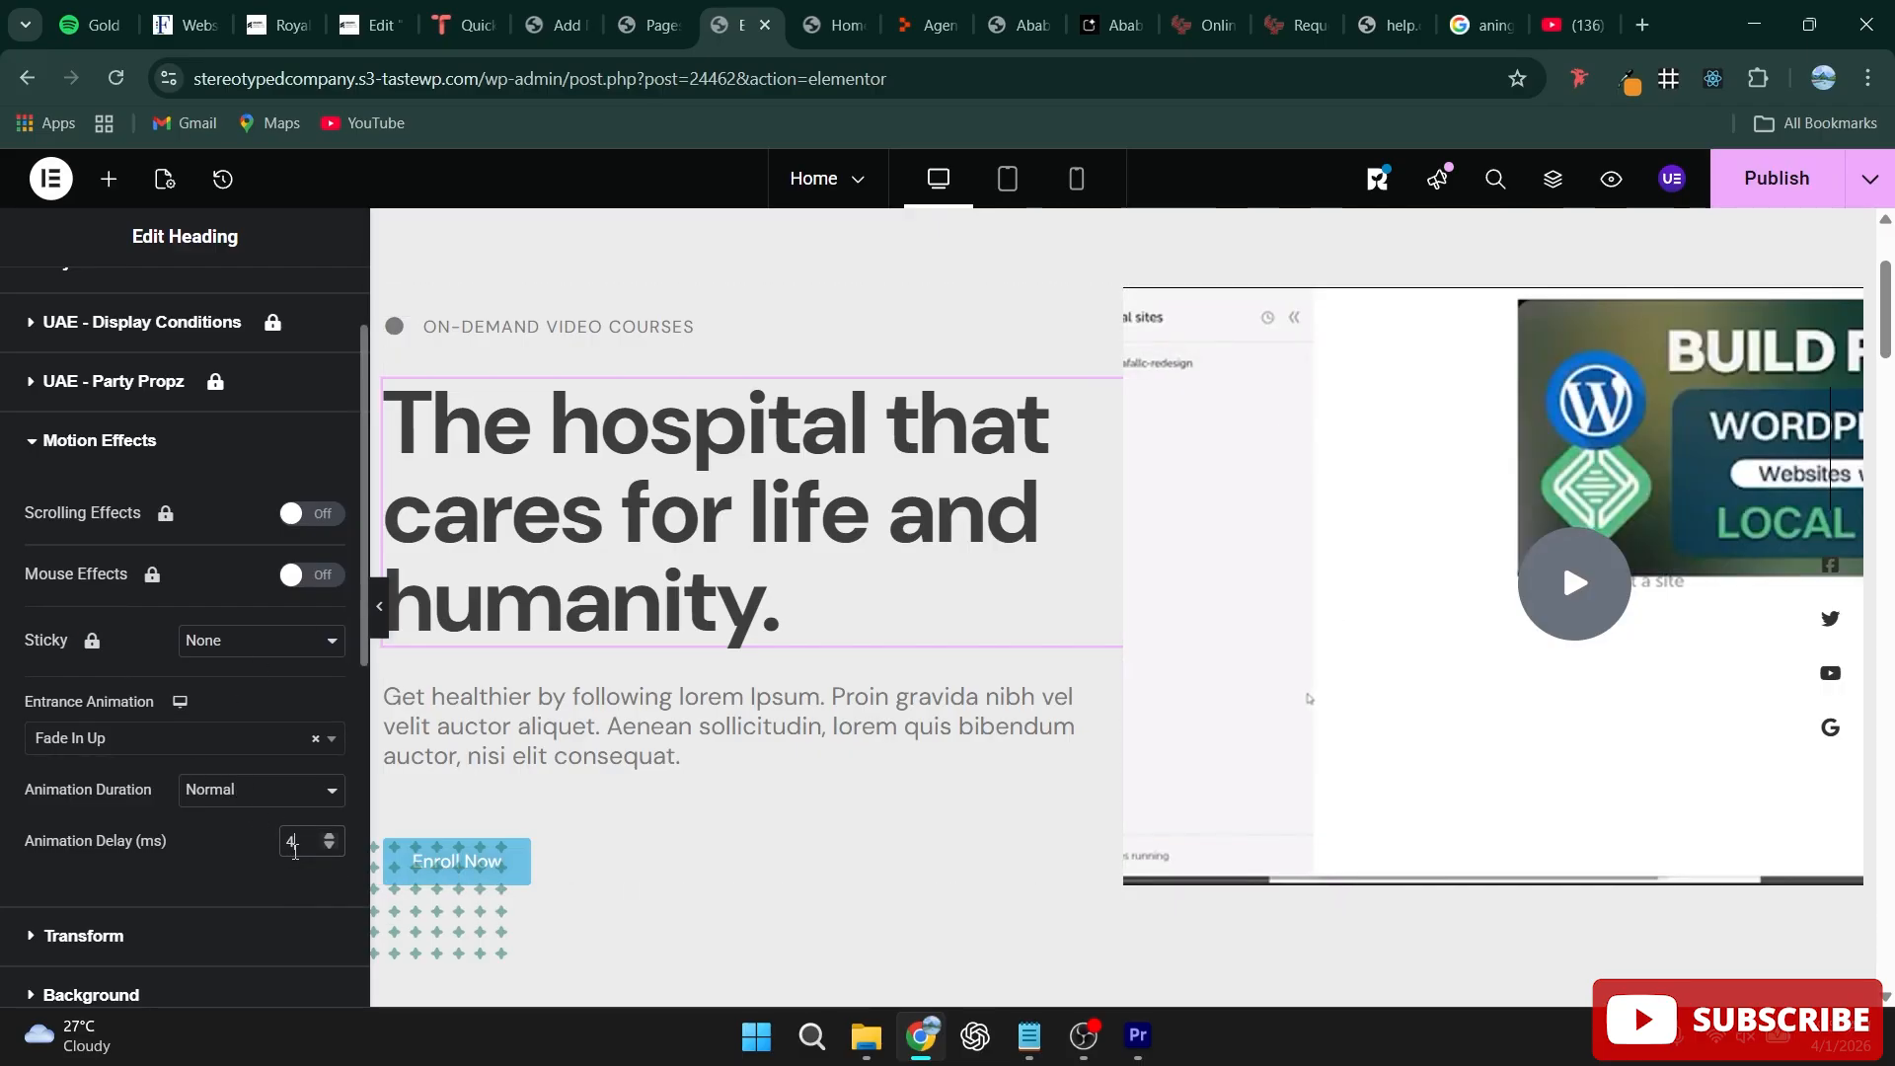
type("00")
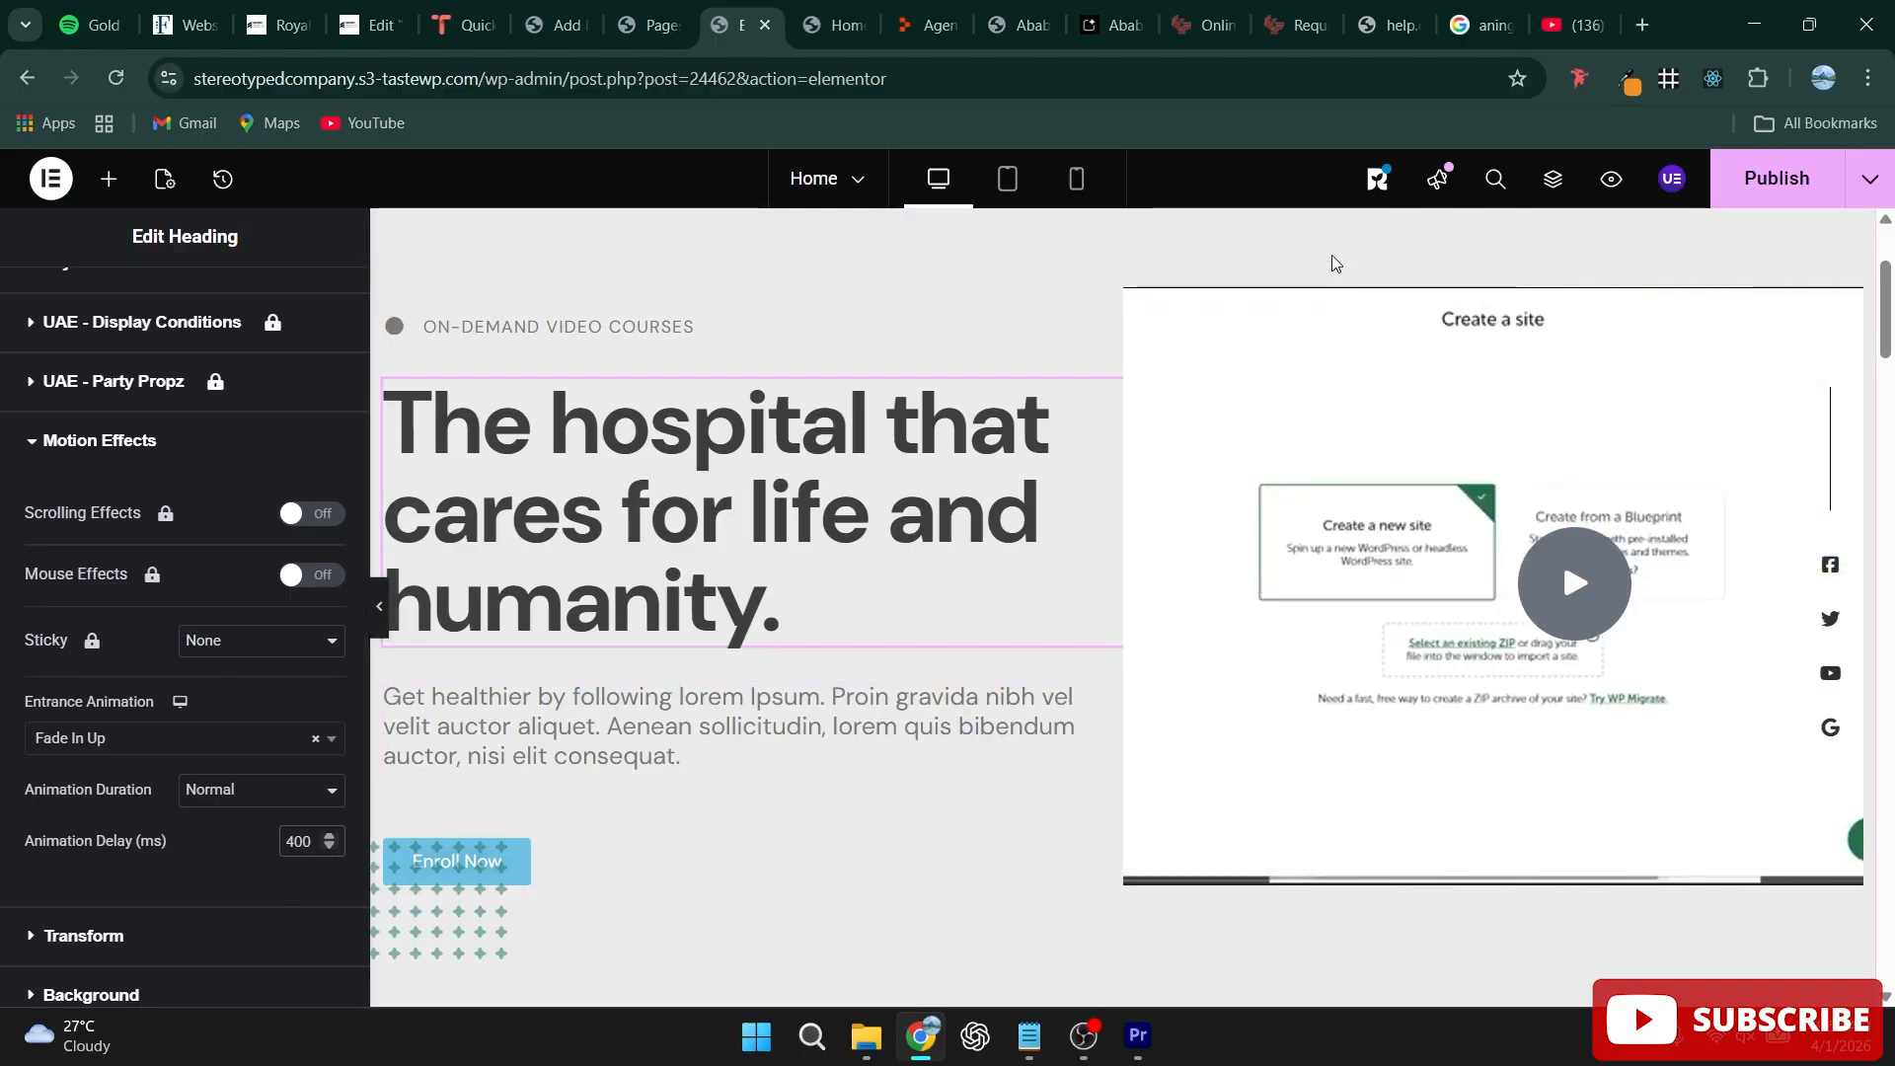
left_click(1753, 179)
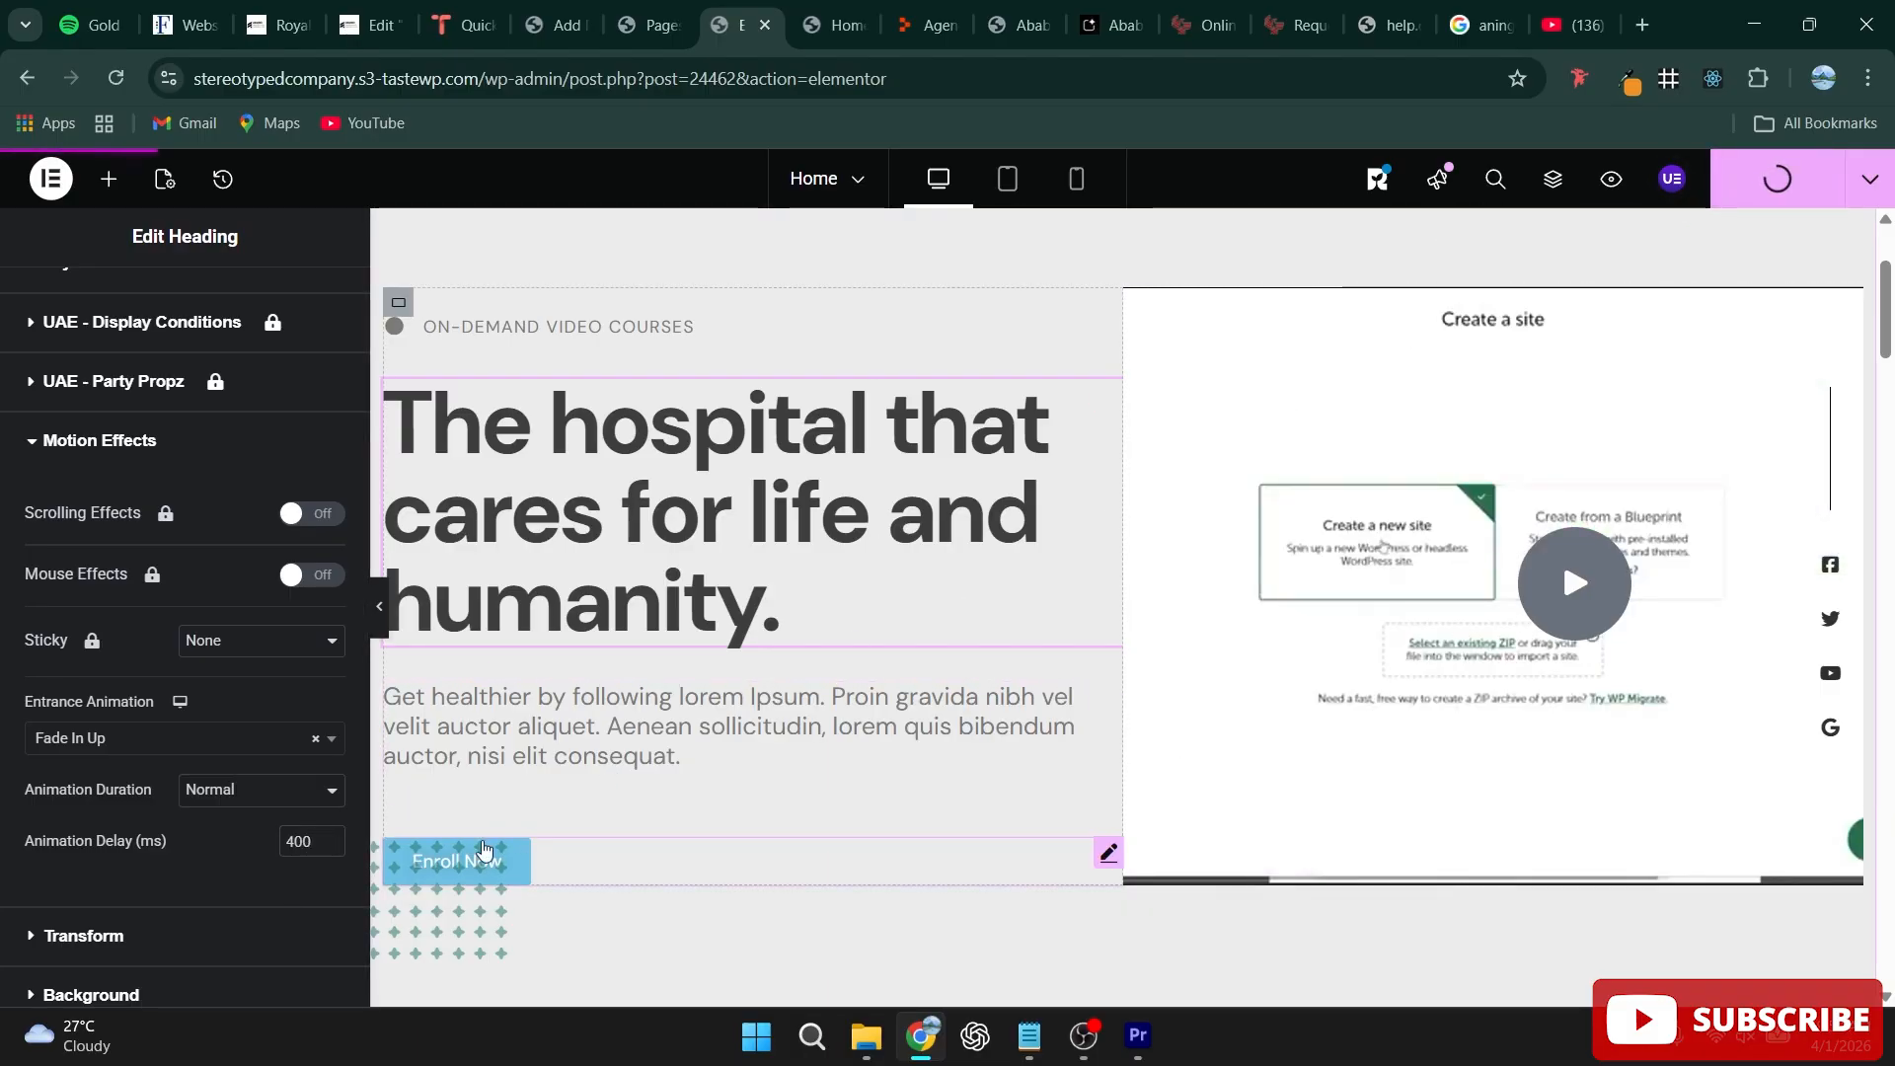
left_click(304, 796)
left_click(296, 852)
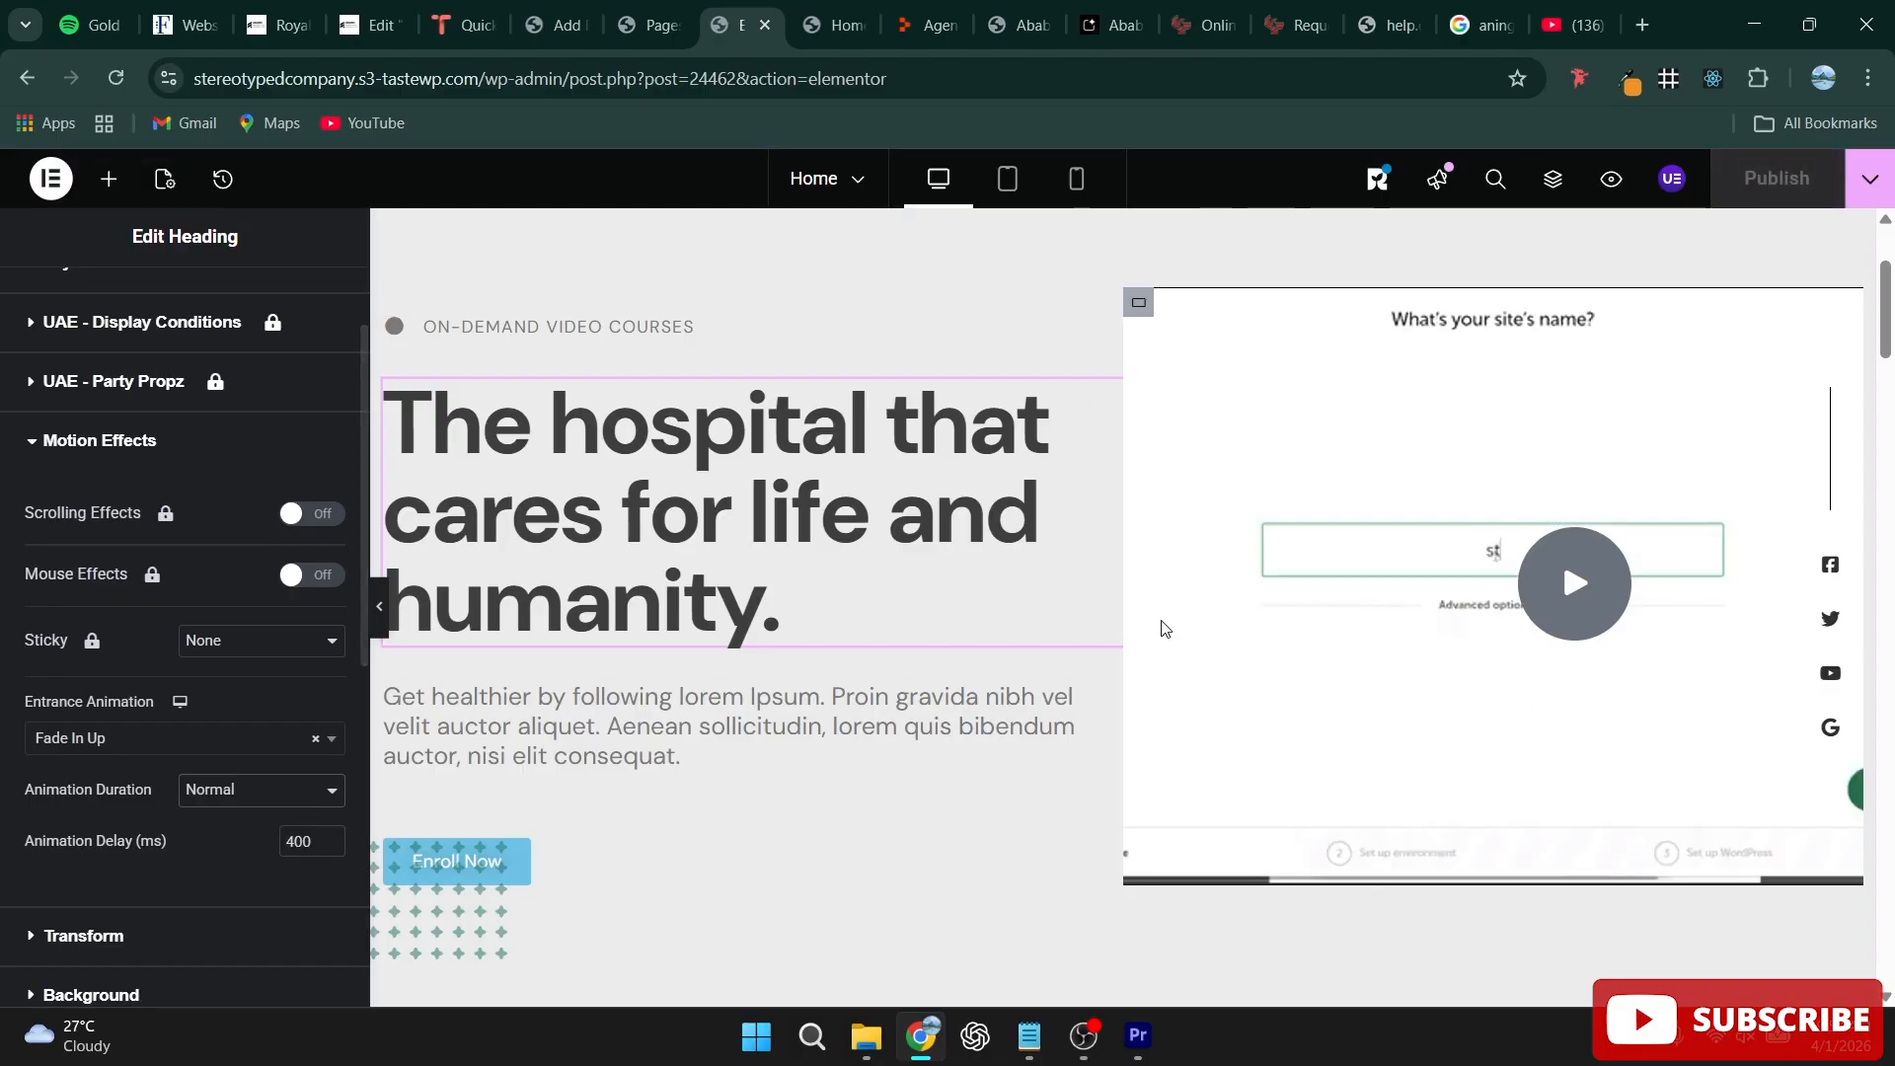
Step: Give the paragraph below the hero heading a Fade In Left entrance animation
scroll(770, 607, "down", 1)
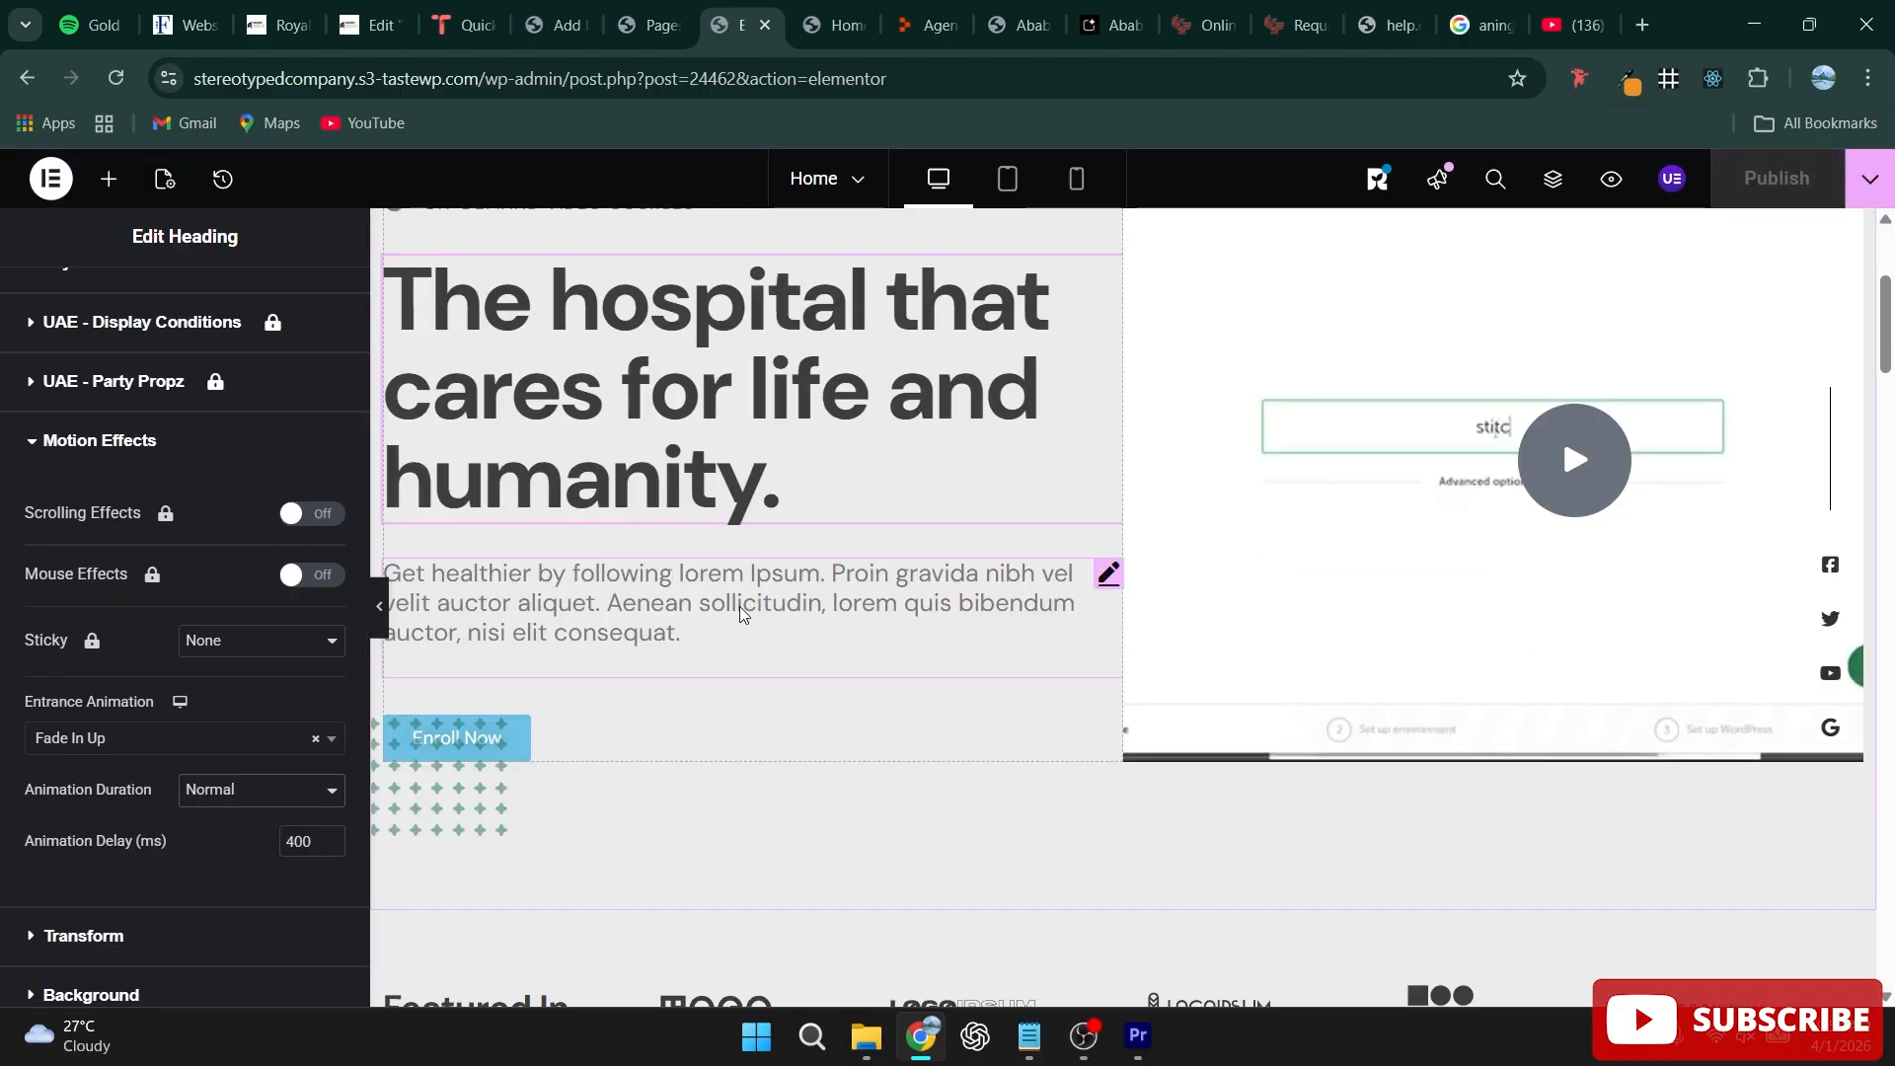
left_click(620, 632)
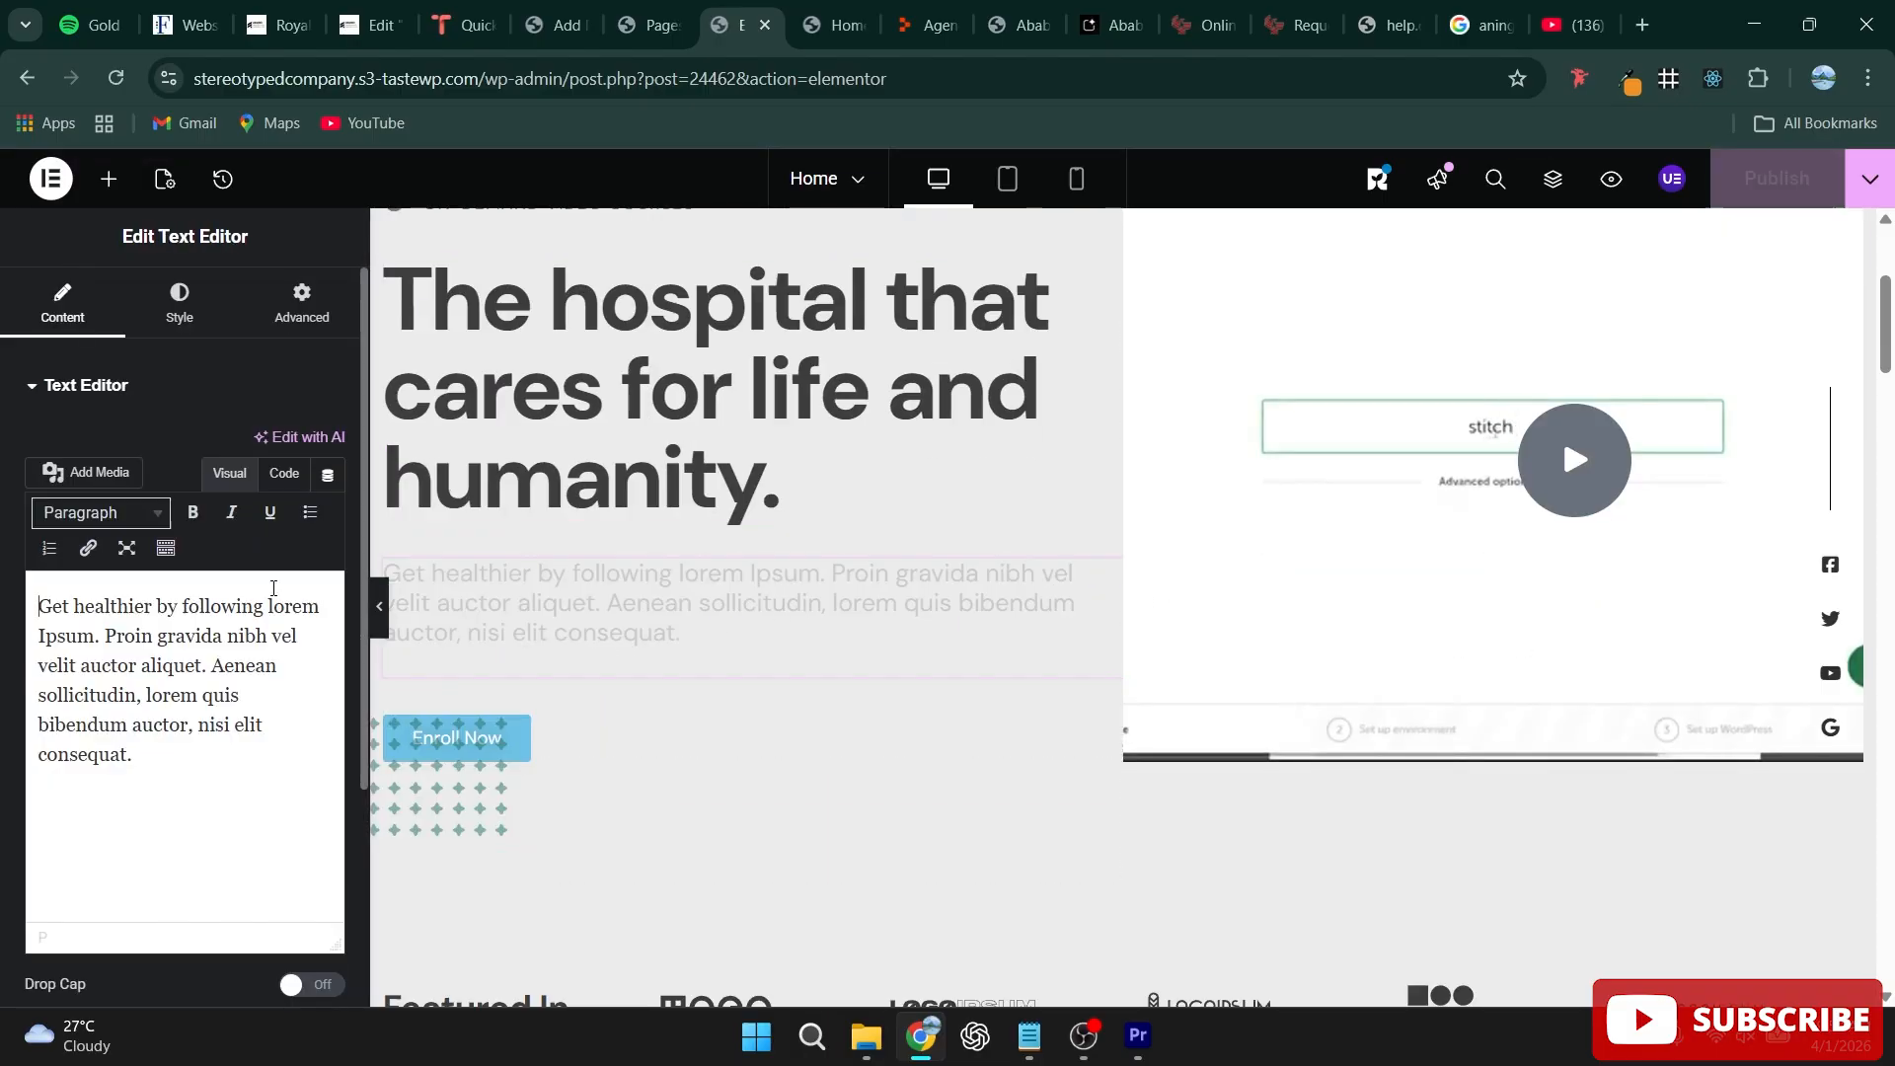
left_click(296, 316)
scroll(250, 472, "down", 5)
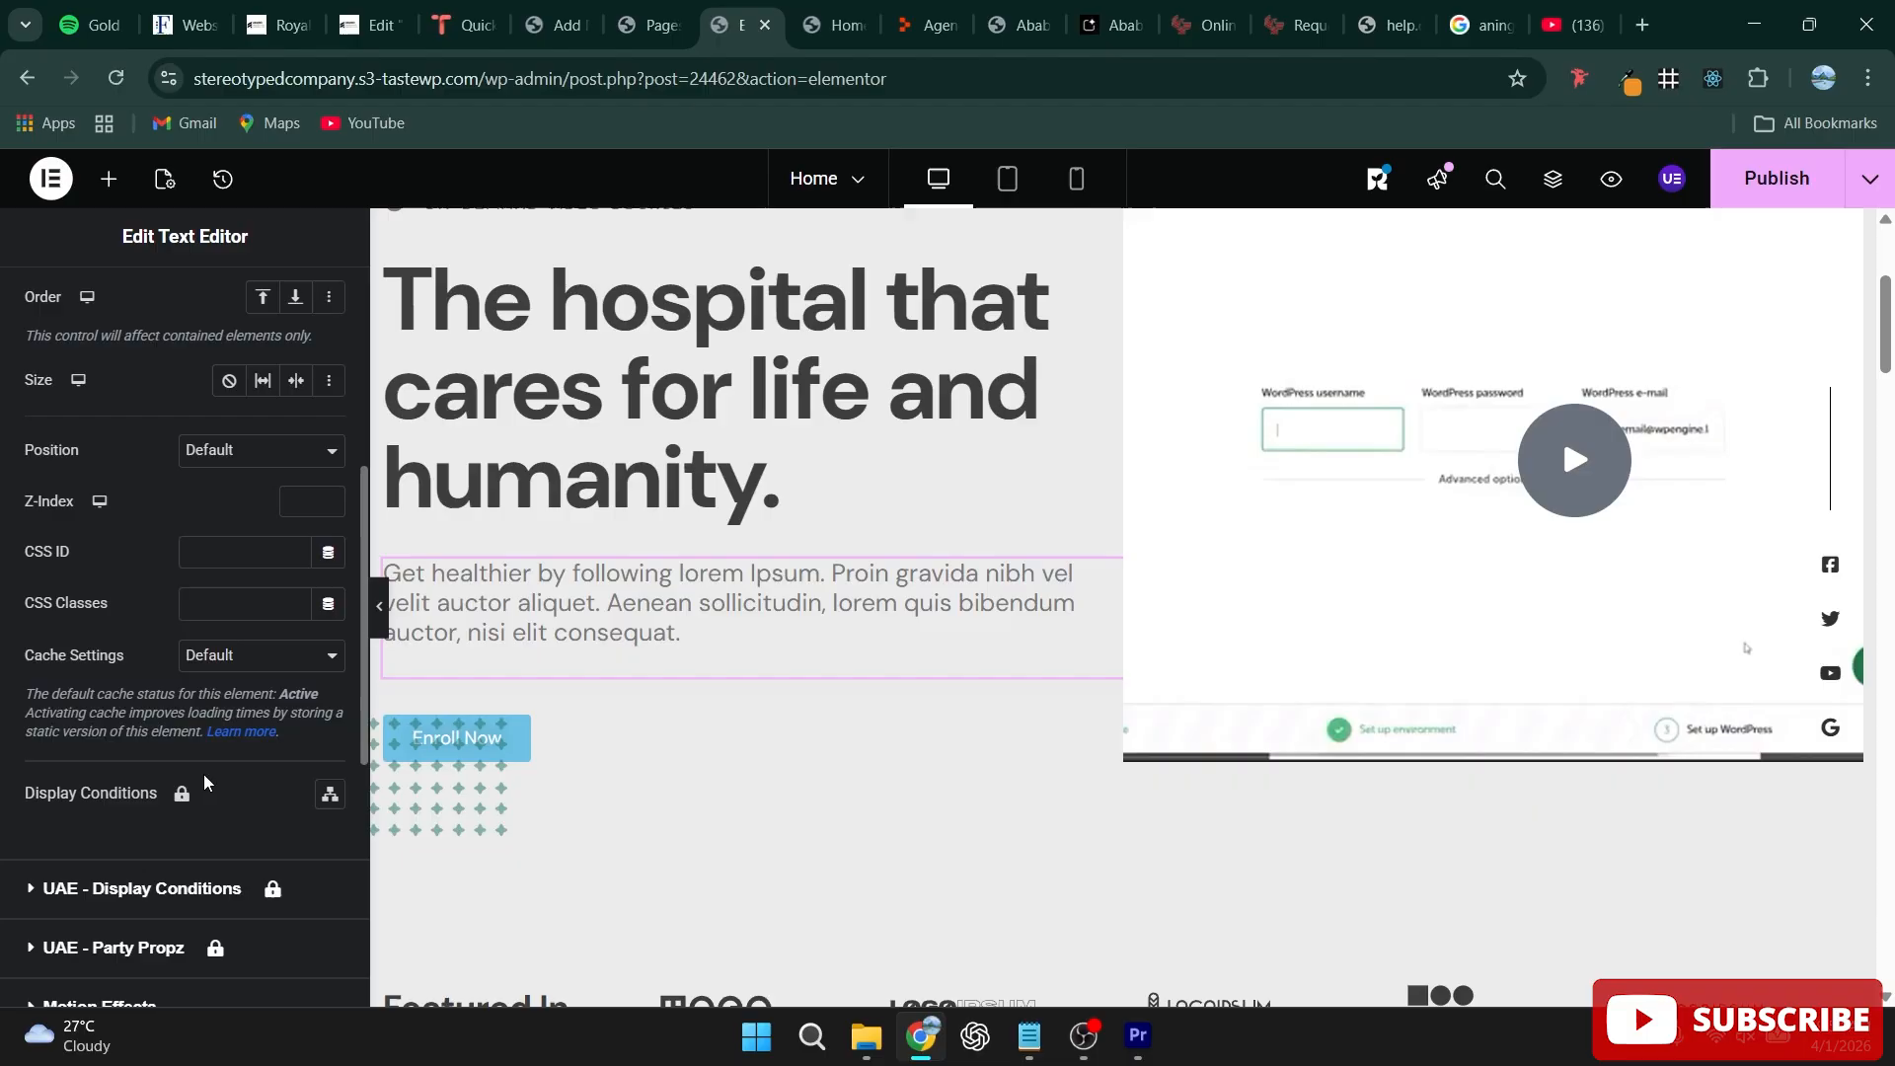
scroll(122, 655, "down", 5)
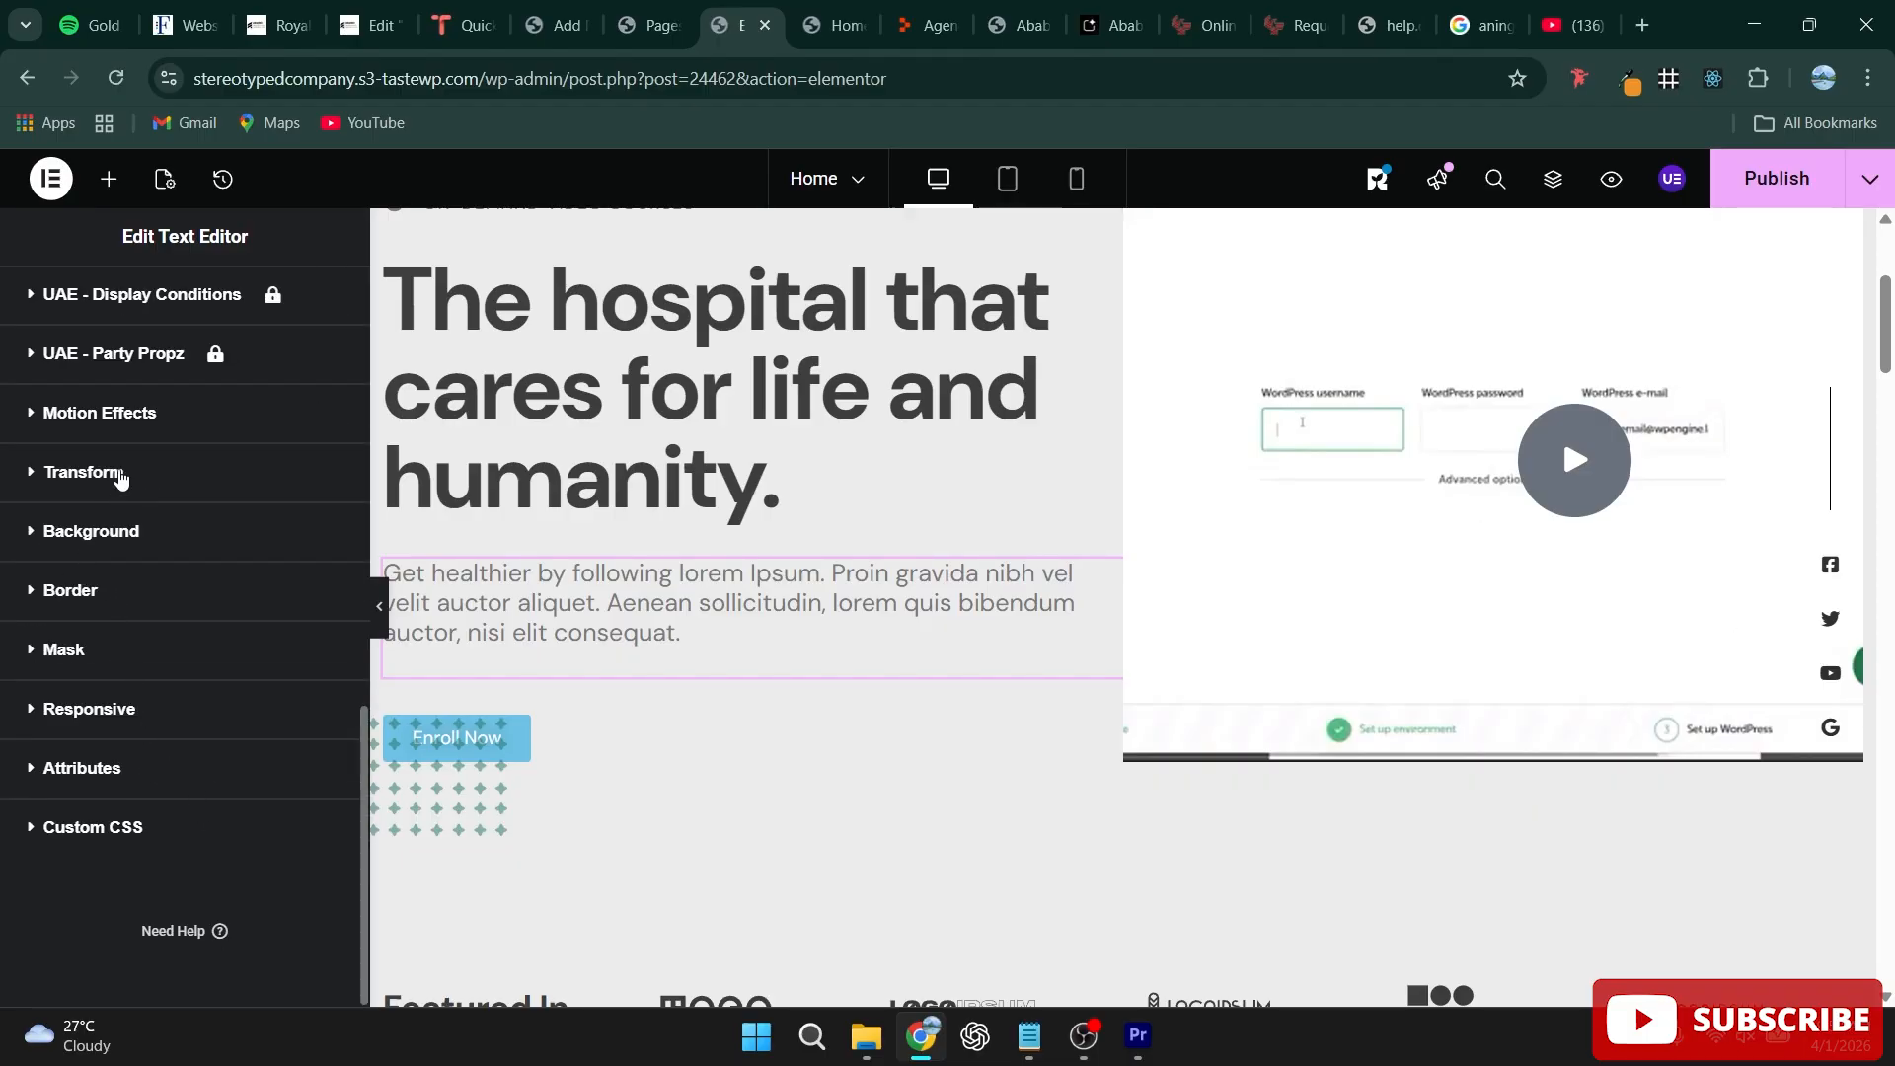
left_click(140, 420)
scroll(188, 768, "down", 1)
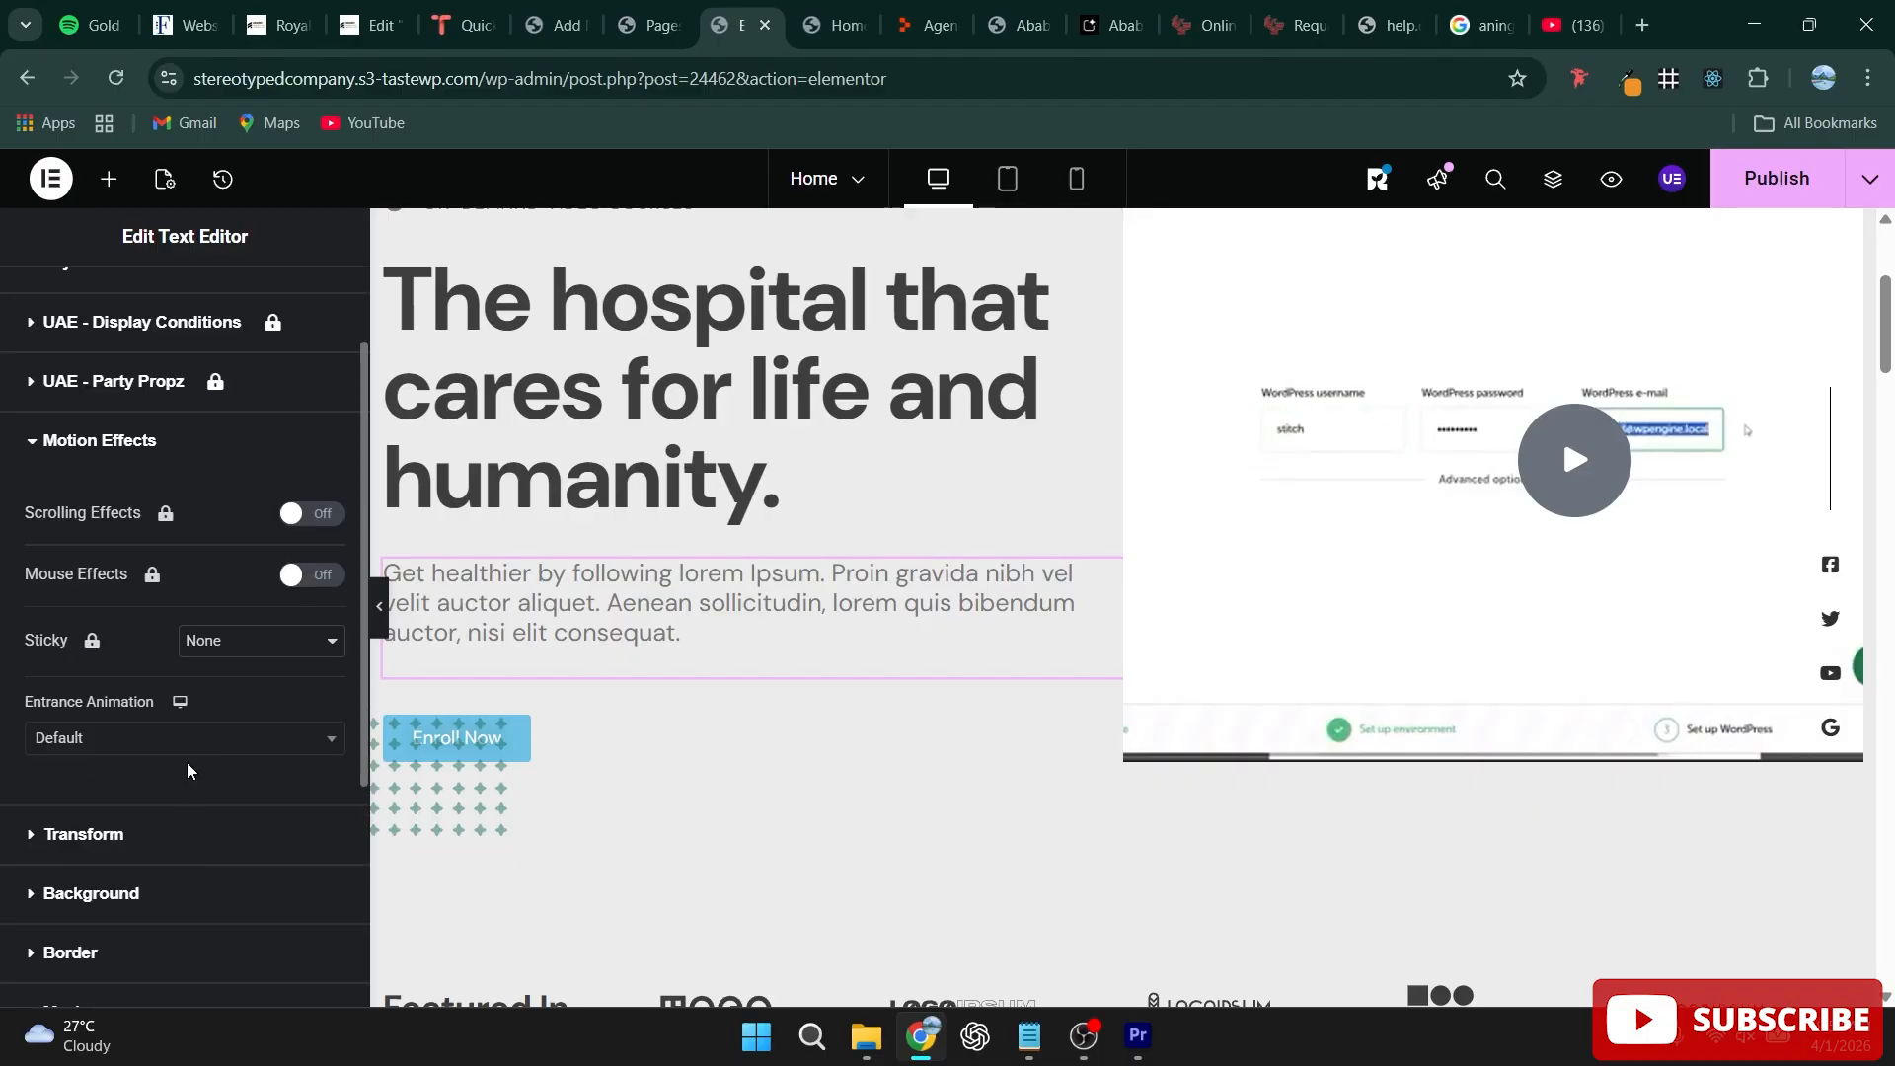
left_click(137, 735)
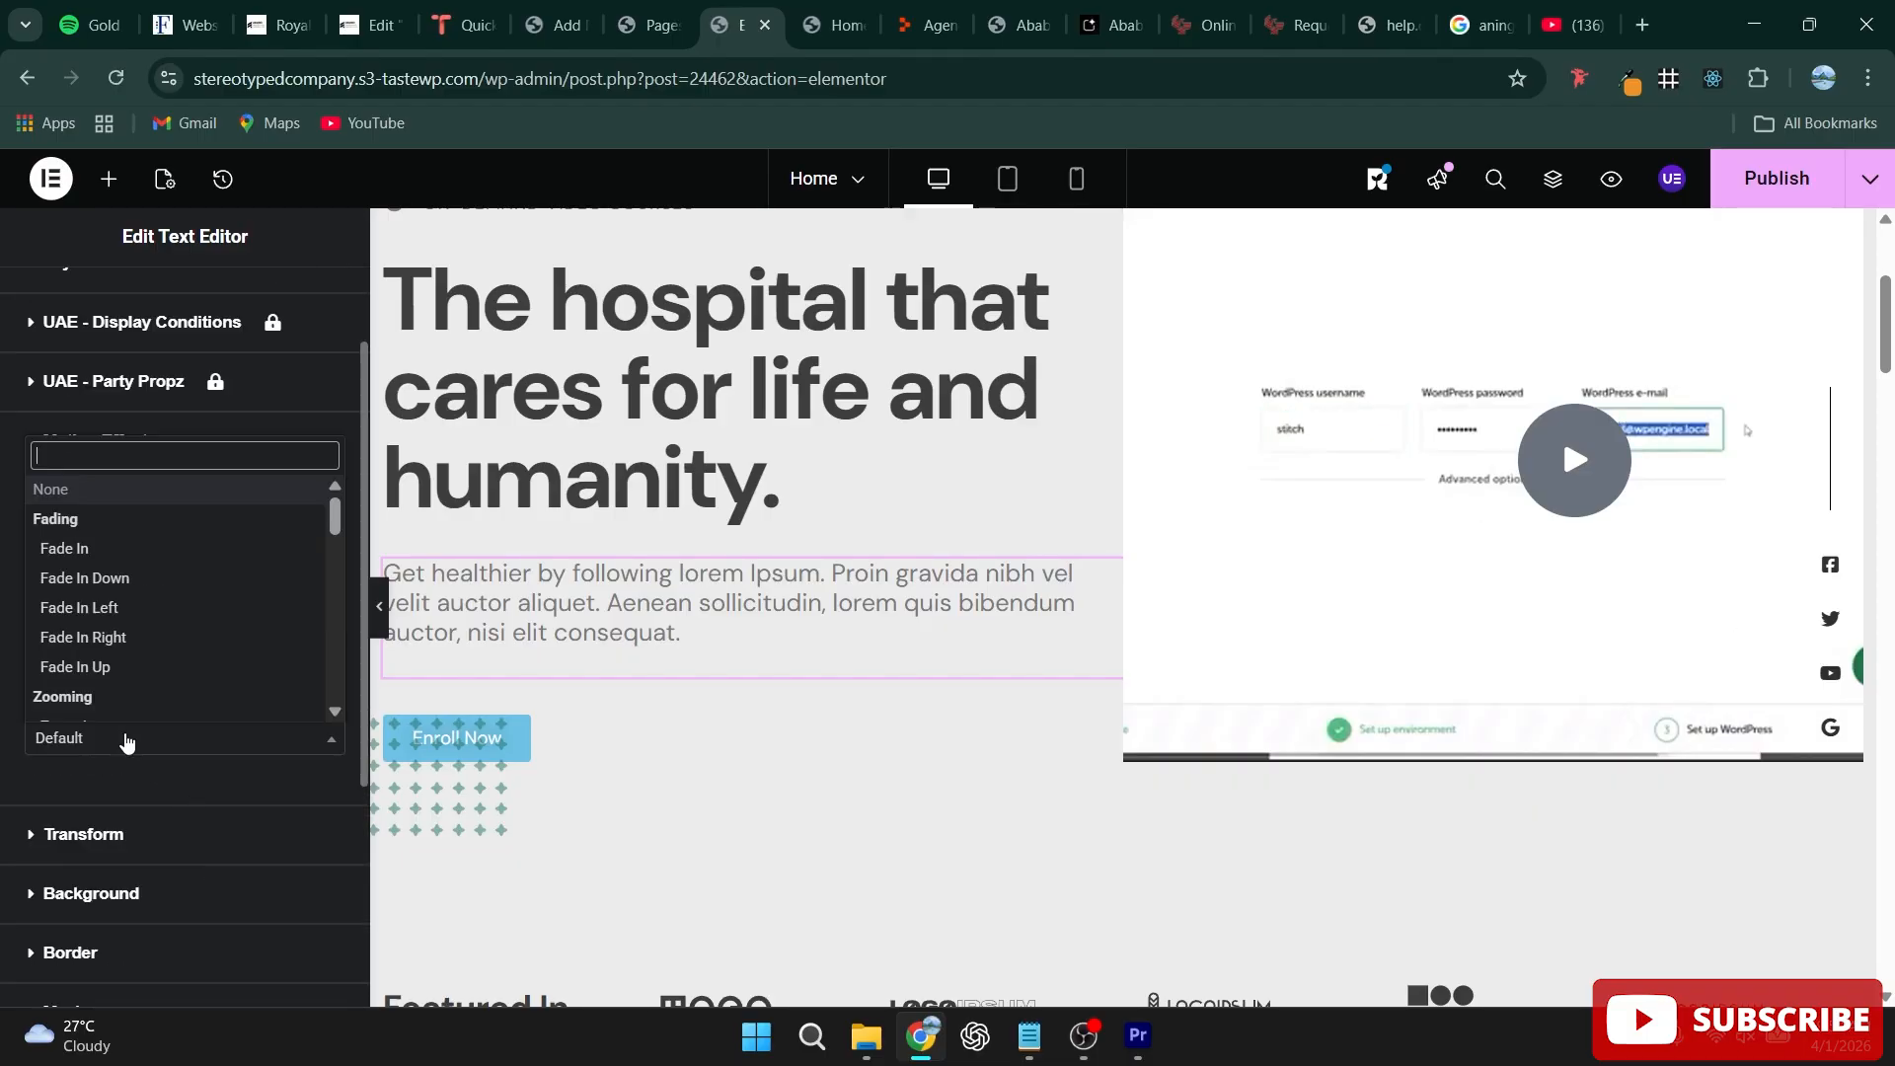
left_click(99, 619)
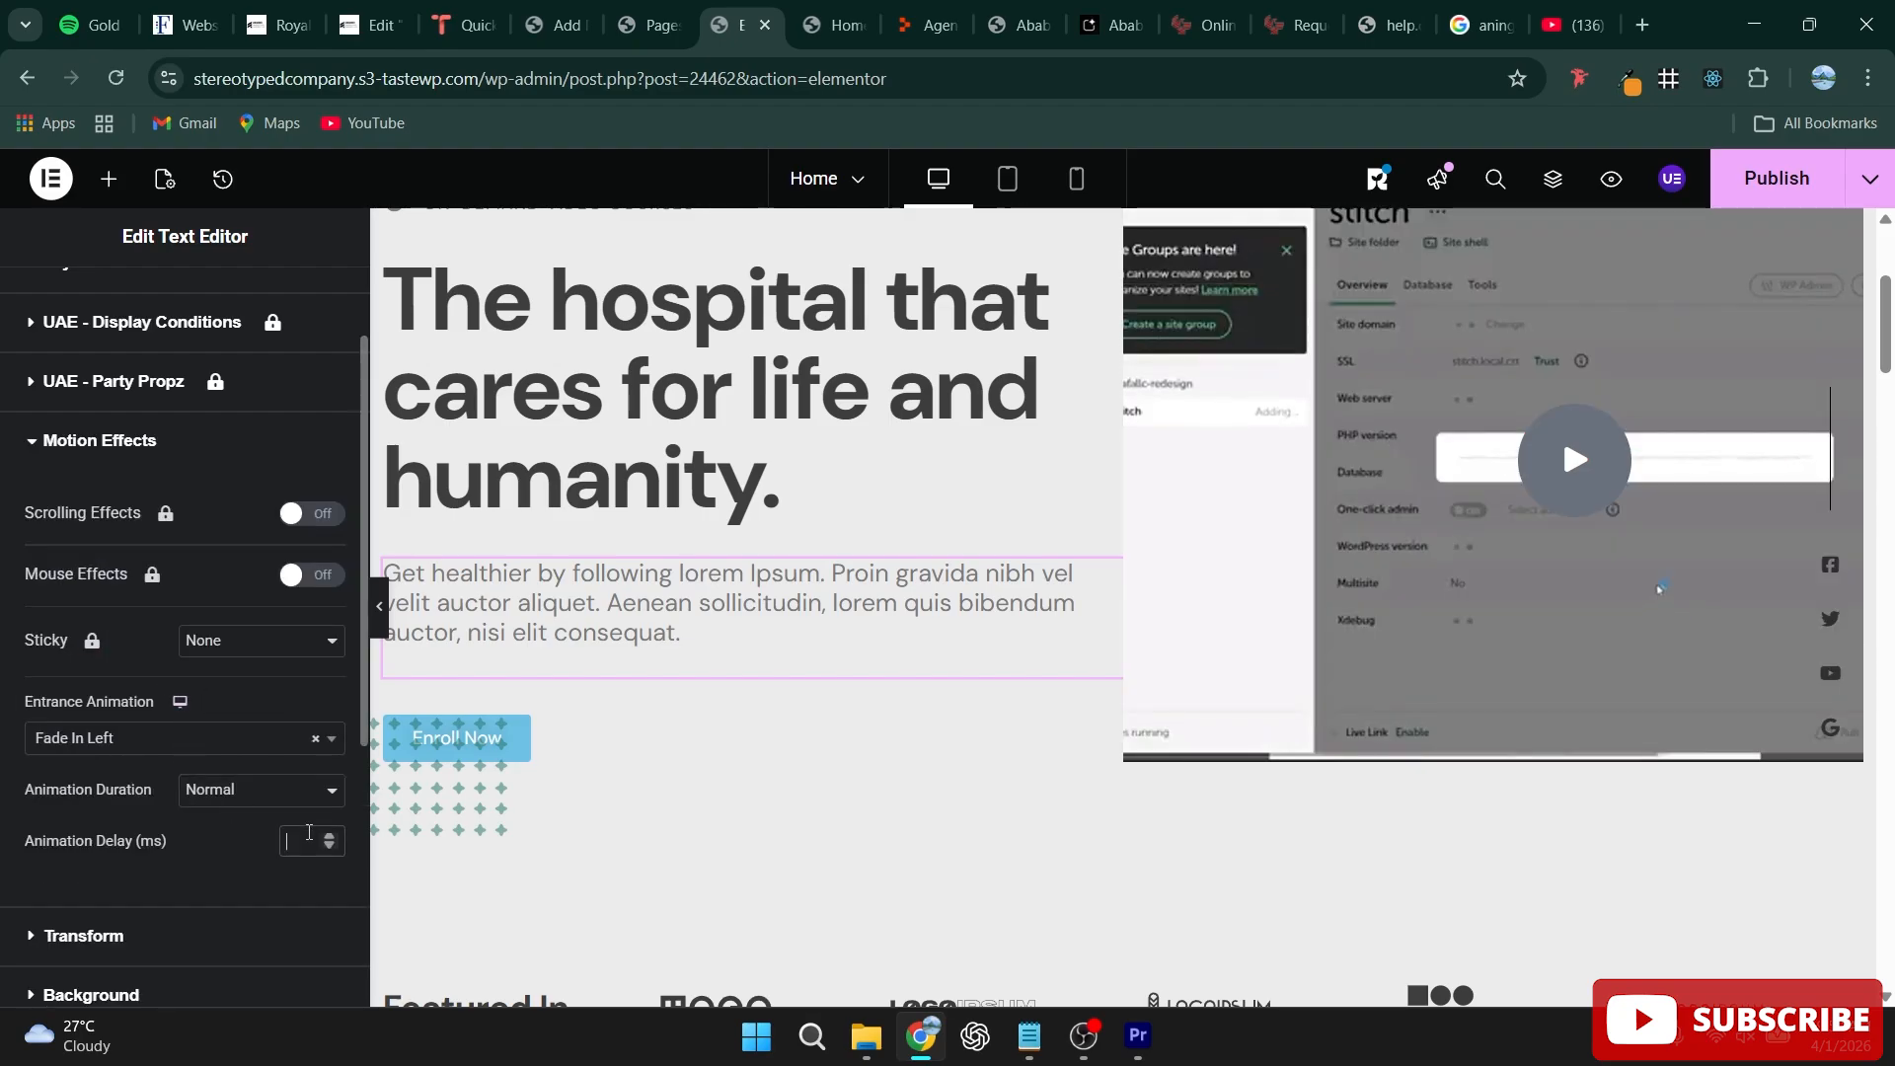
Step: Set the hero paragraph's animation delay to 600 ms and publish the page
left_click(309, 839)
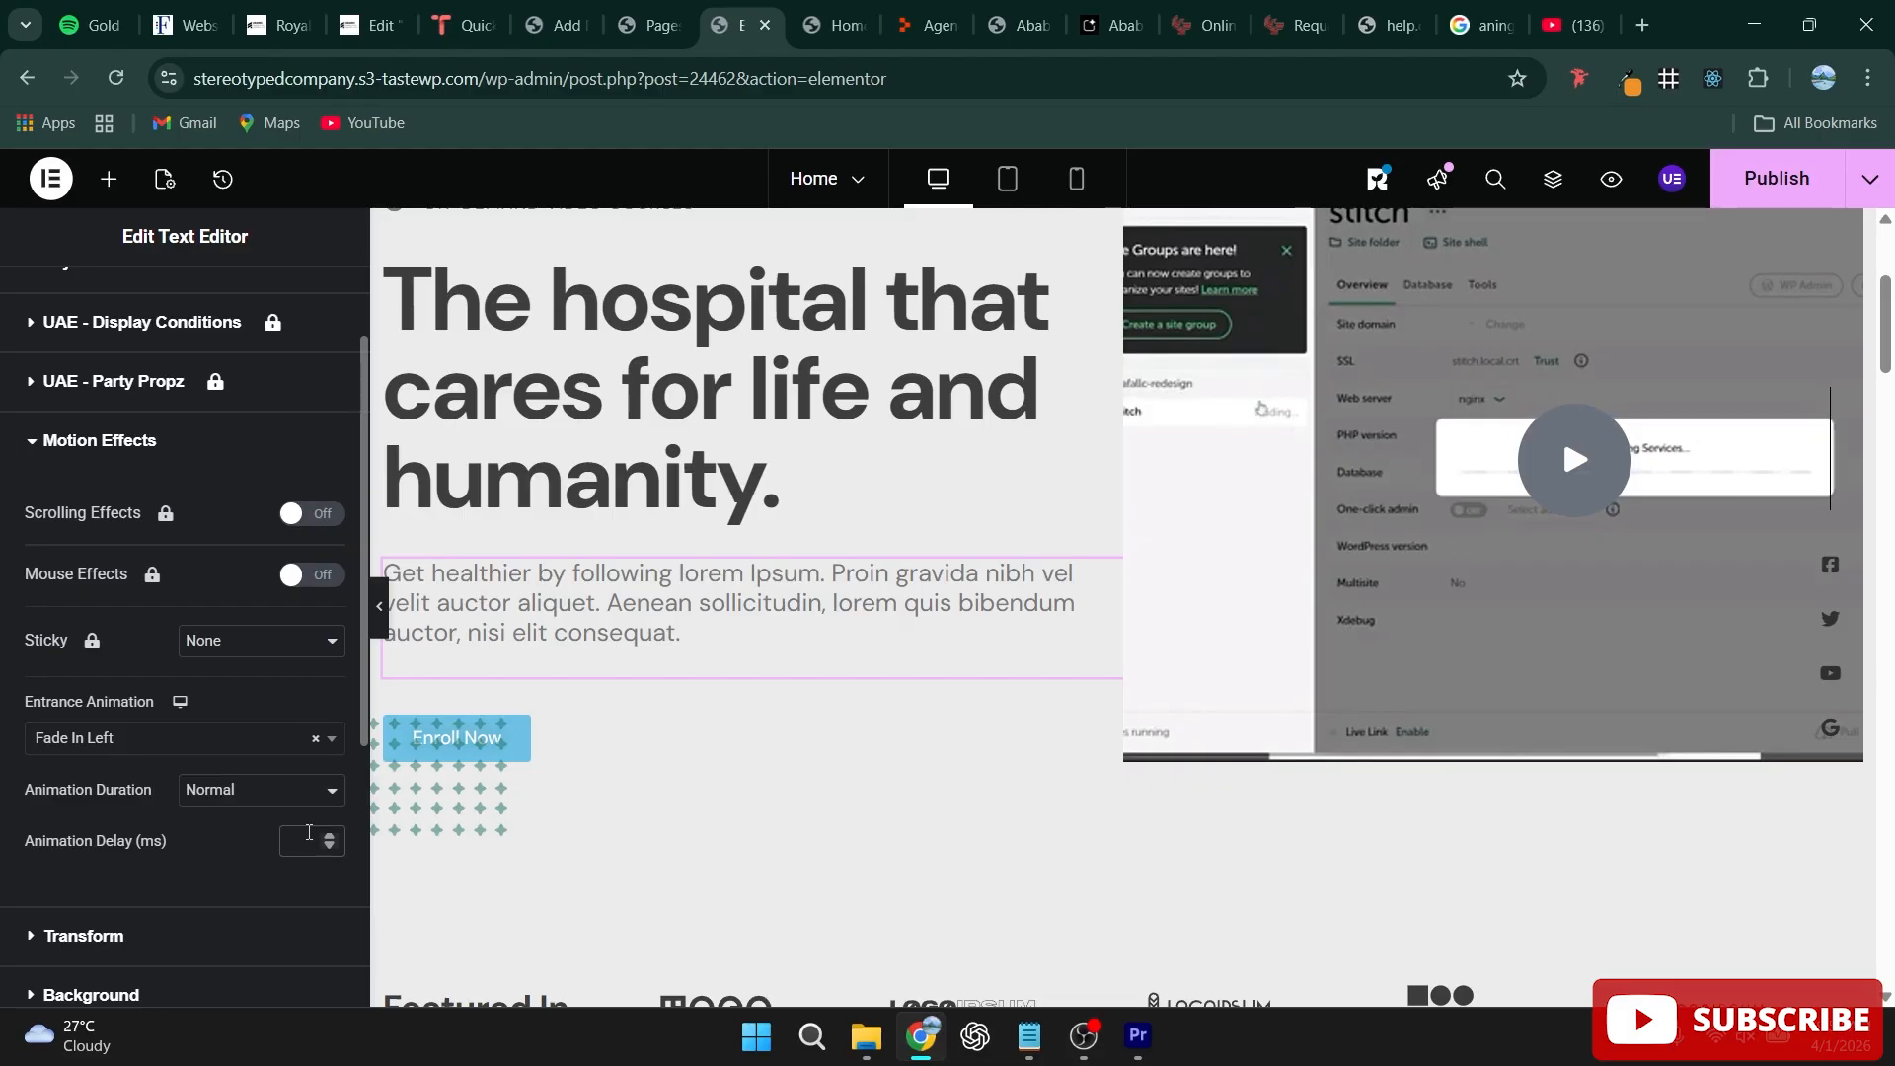
type("100")
key("BackSpace")
key("BackSpace")
type("600")
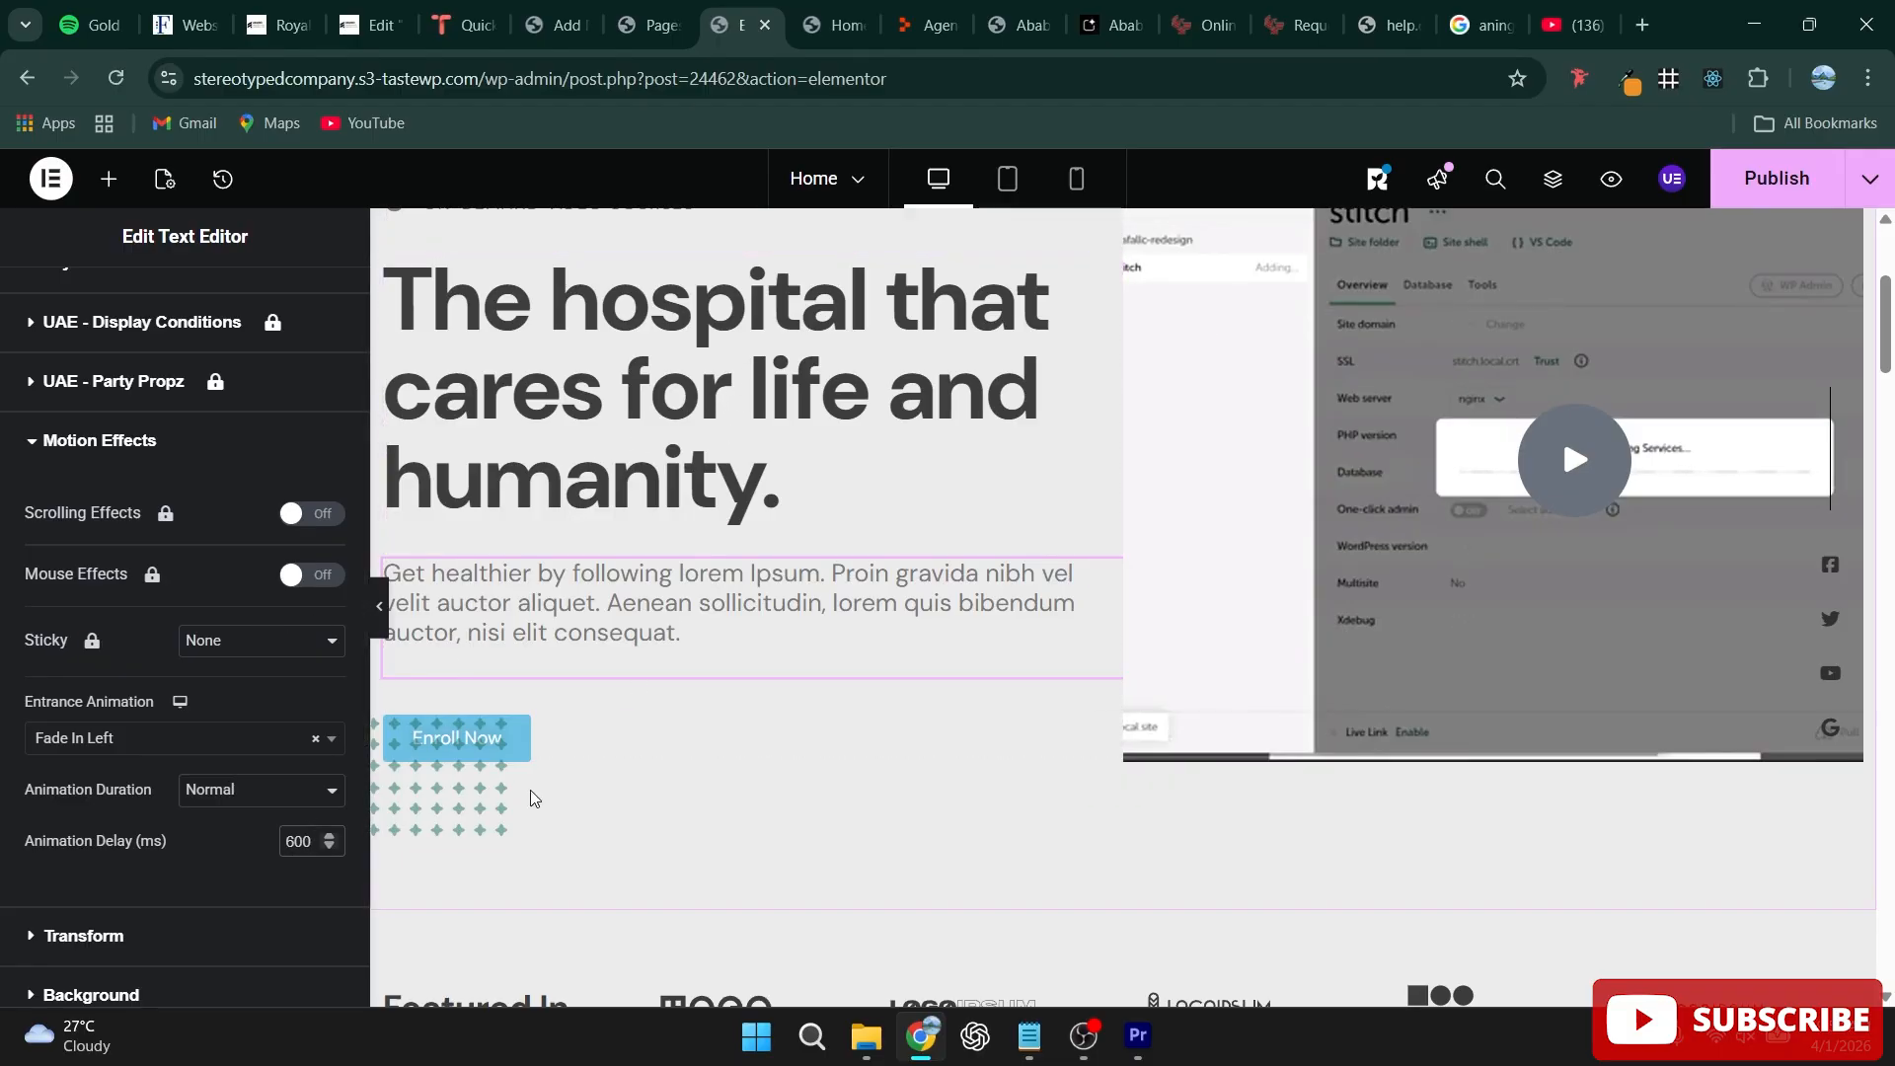
key("ctrl+s")
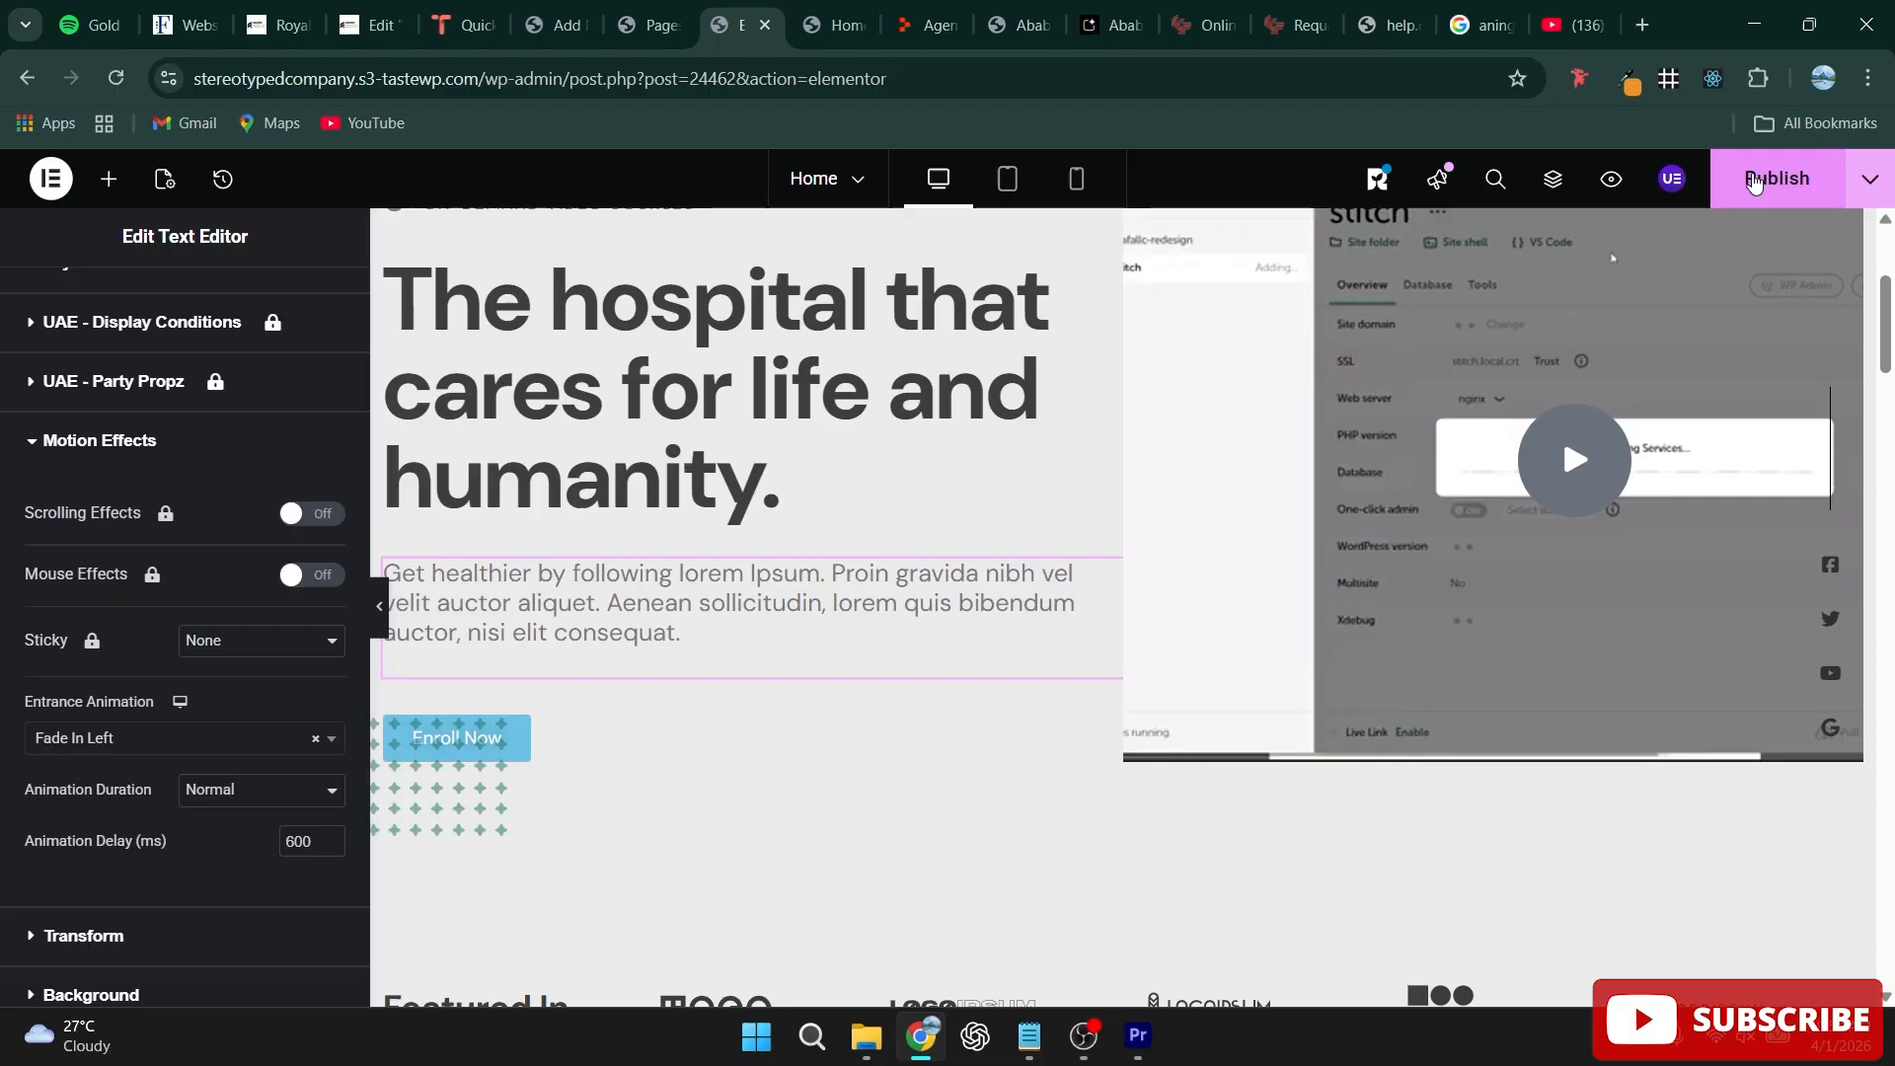
Step: Preview the home page and reload the preview to check the entrance animations in the hero section
scroll(635, 512, "down", 5)
scroll(636, 511, "up", 8)
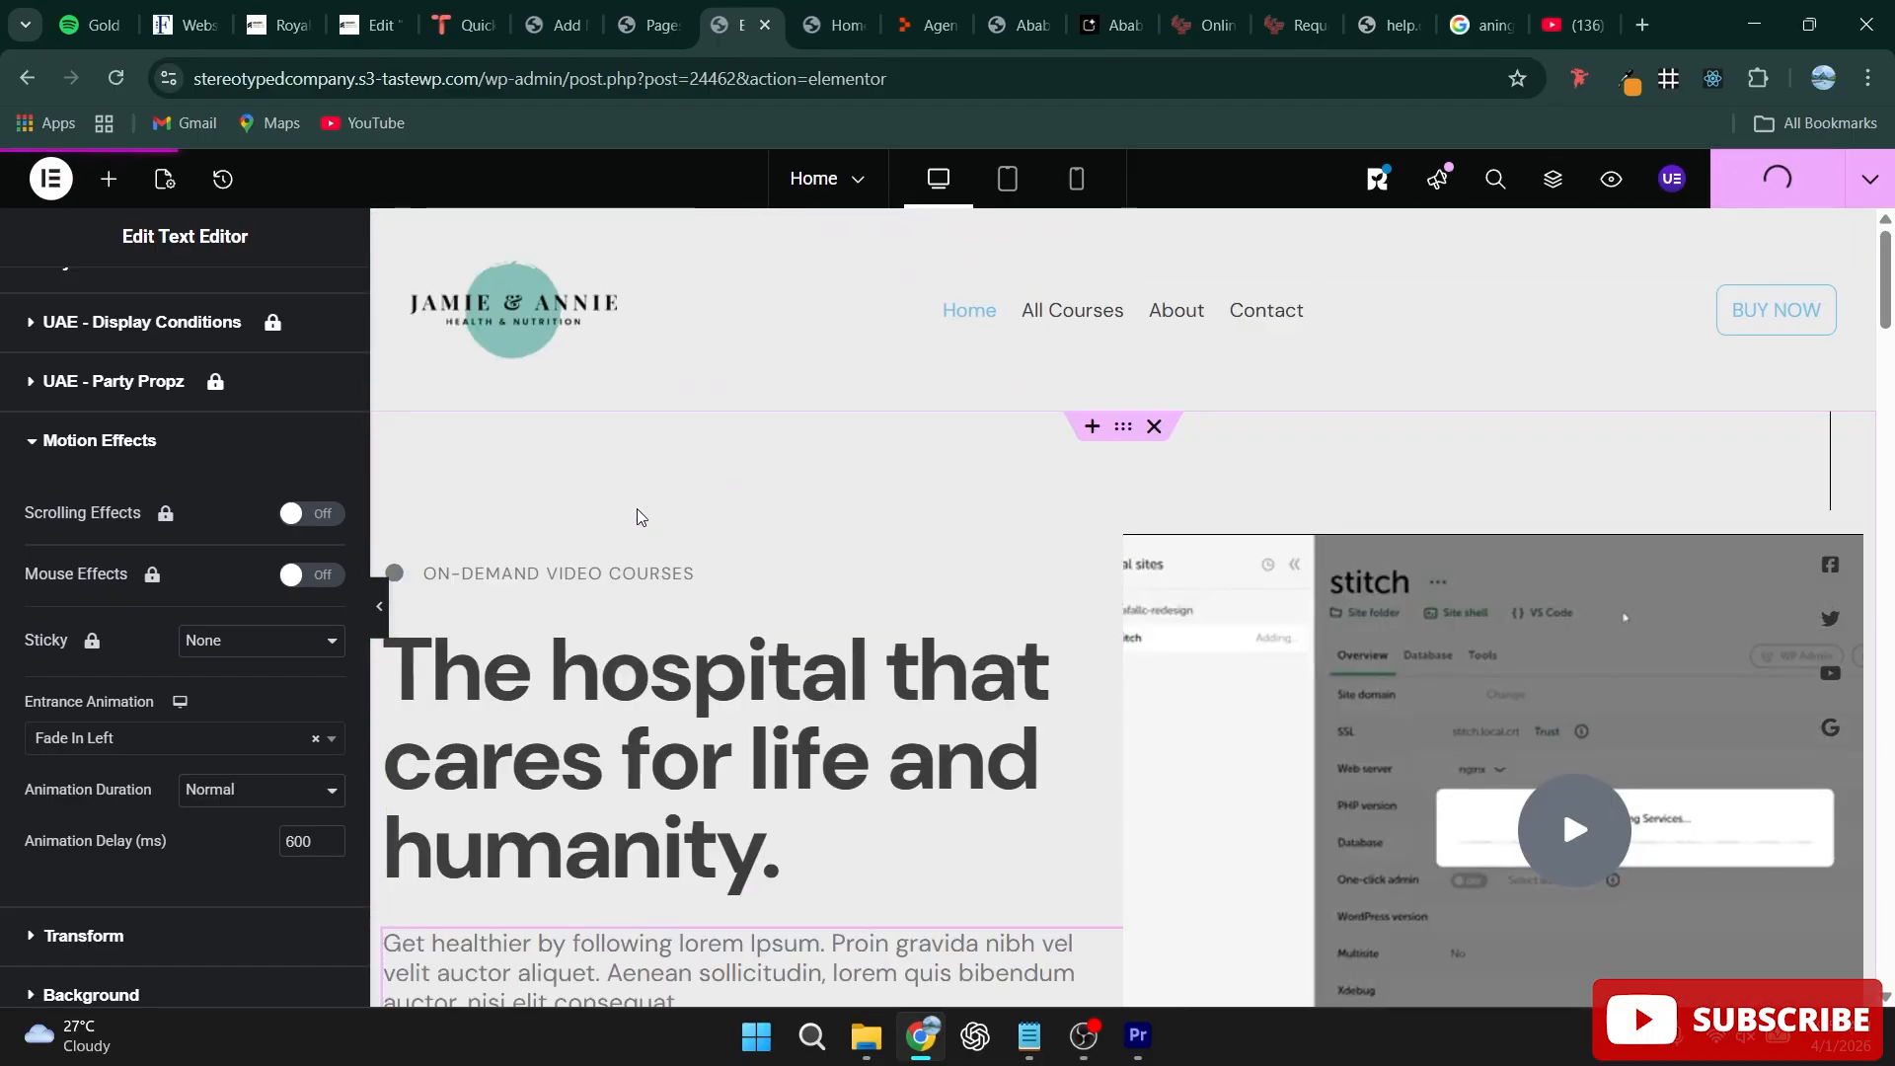
left_click(1607, 183)
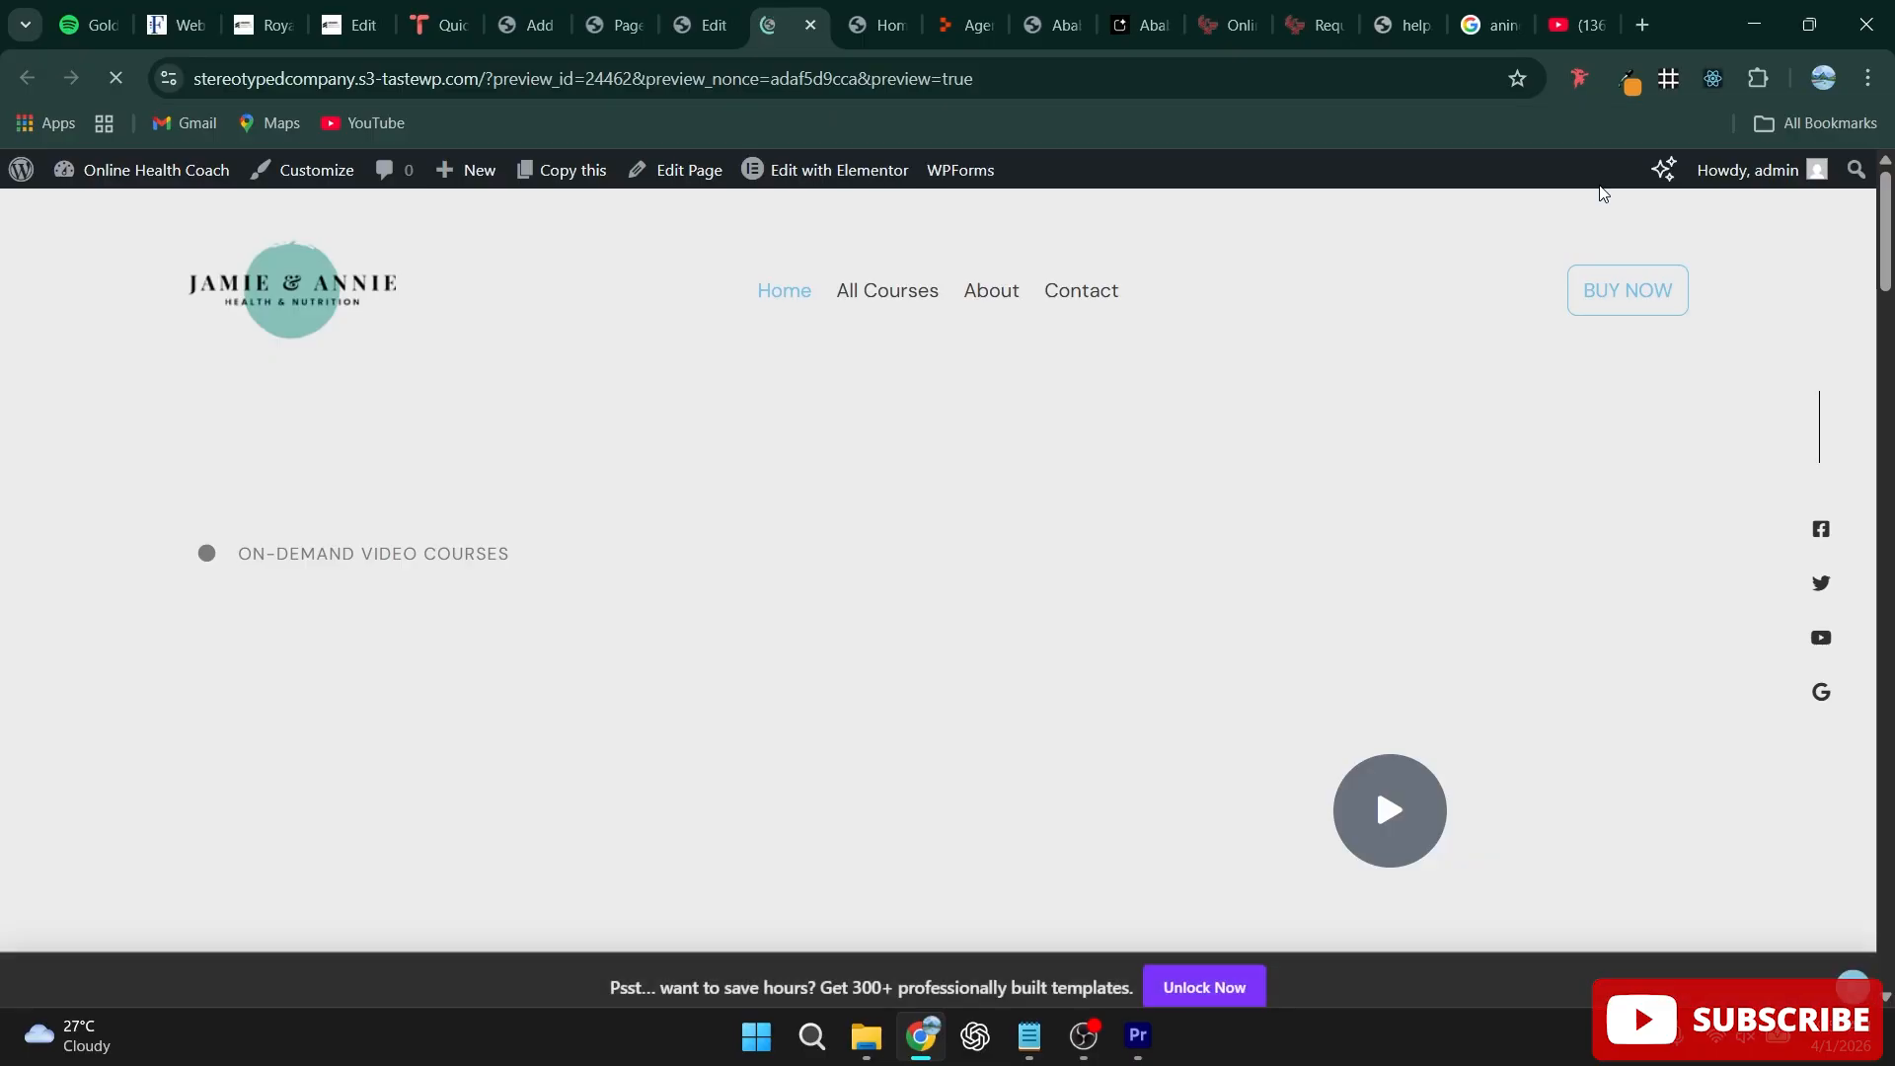
scroll(1258, 391, "down", 5)
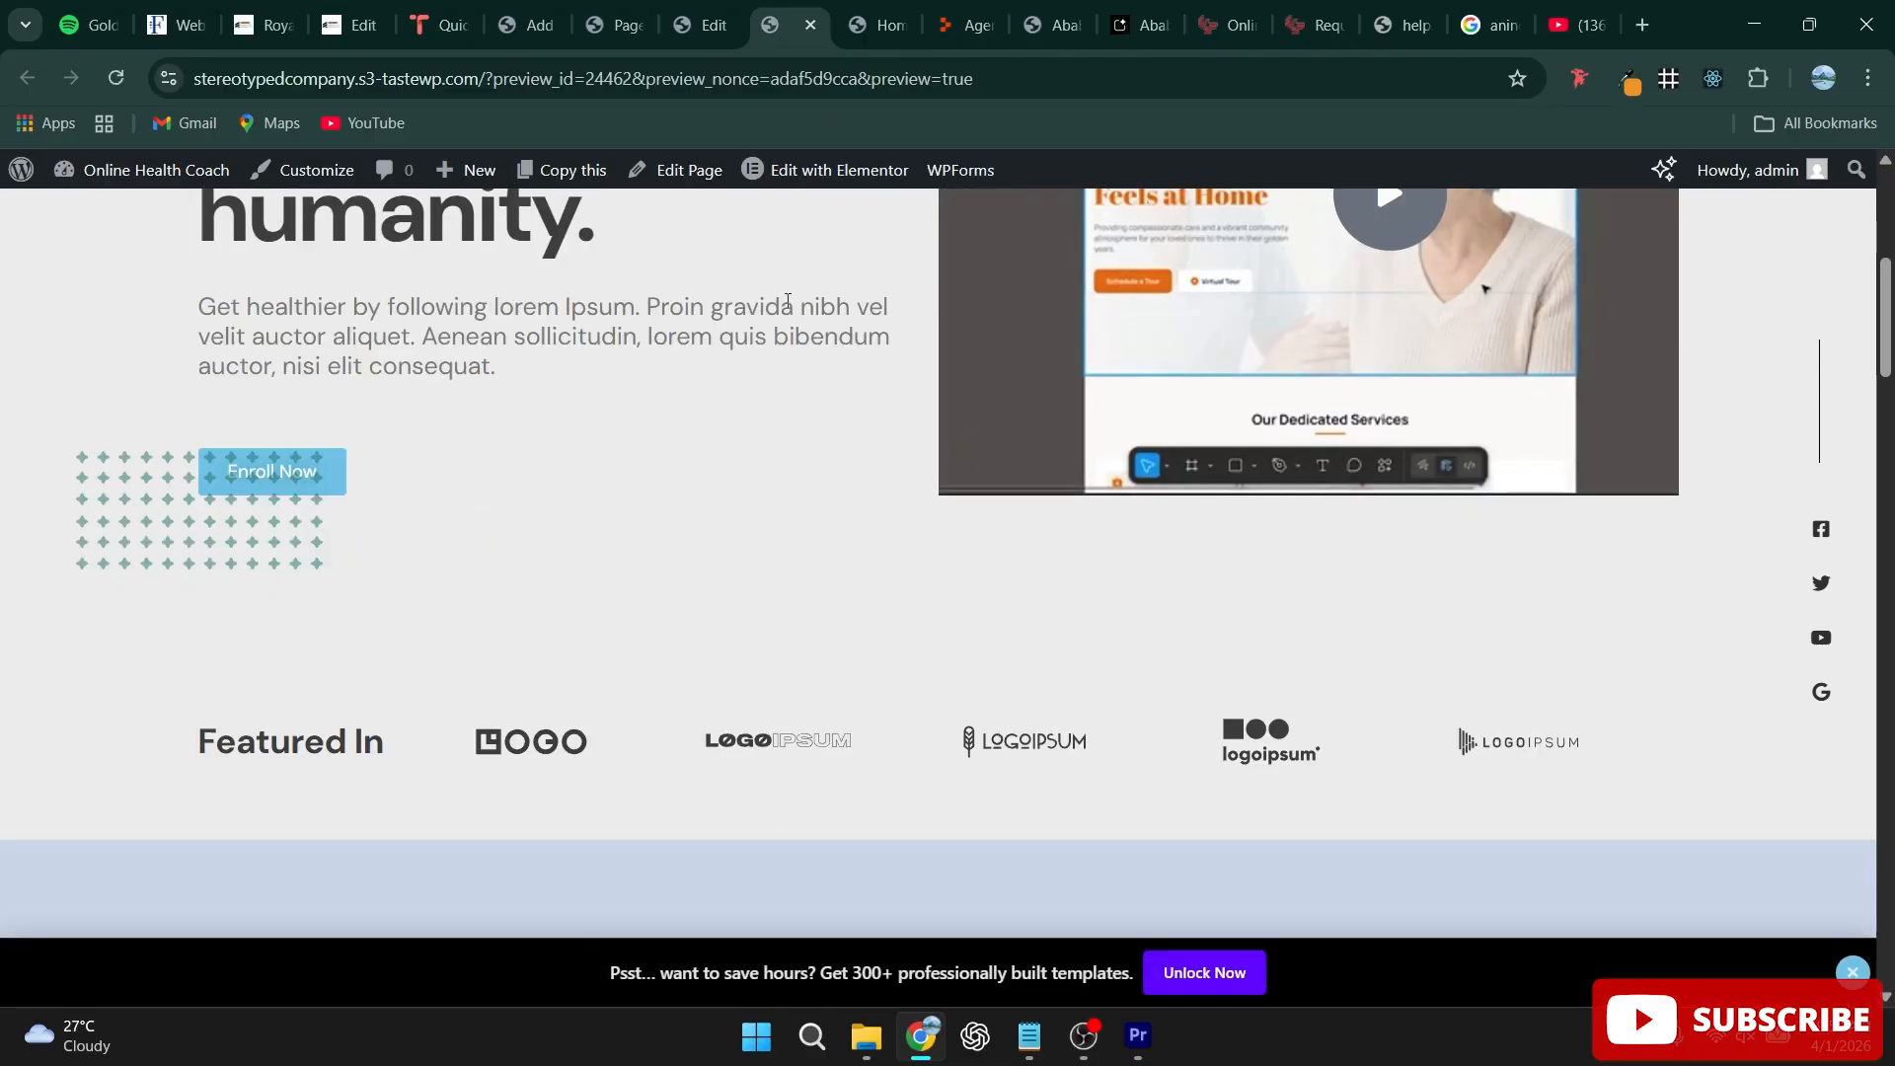
scroll(748, 292, "up", 3)
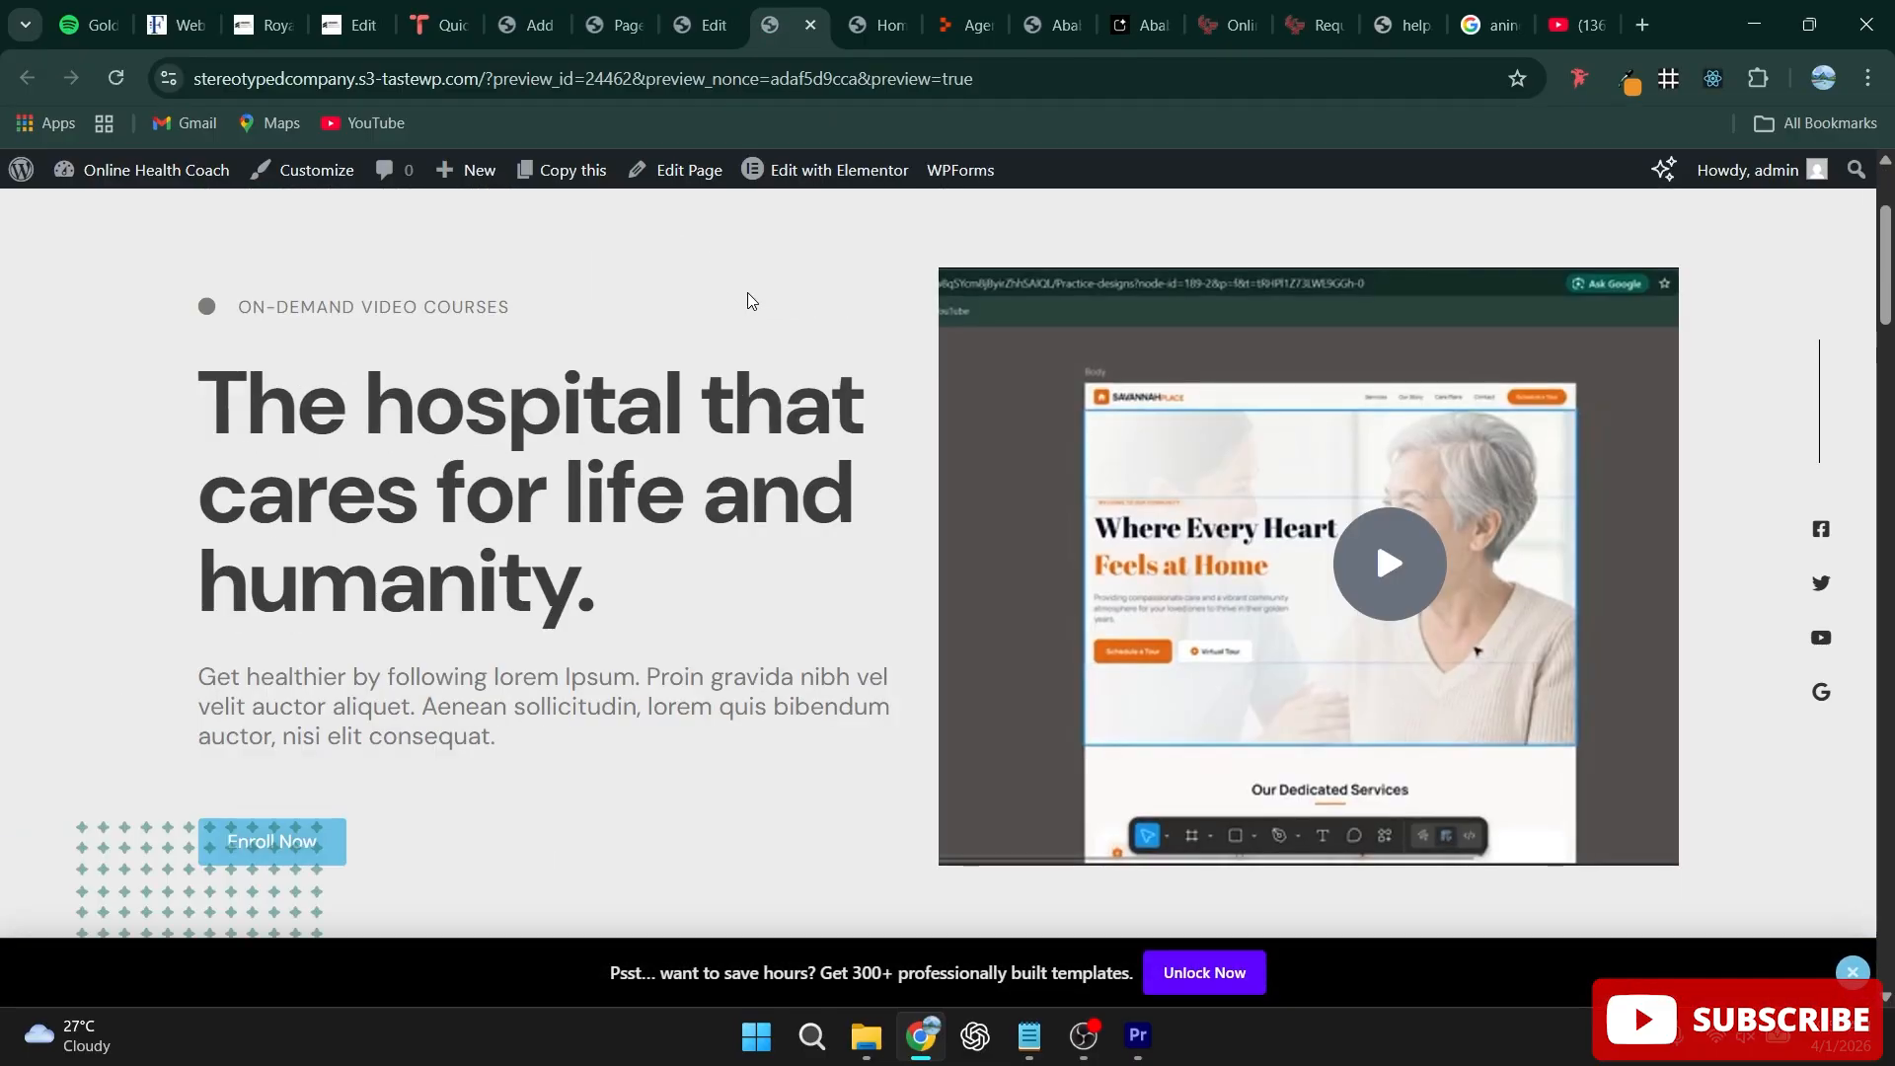
left_click(117, 78)
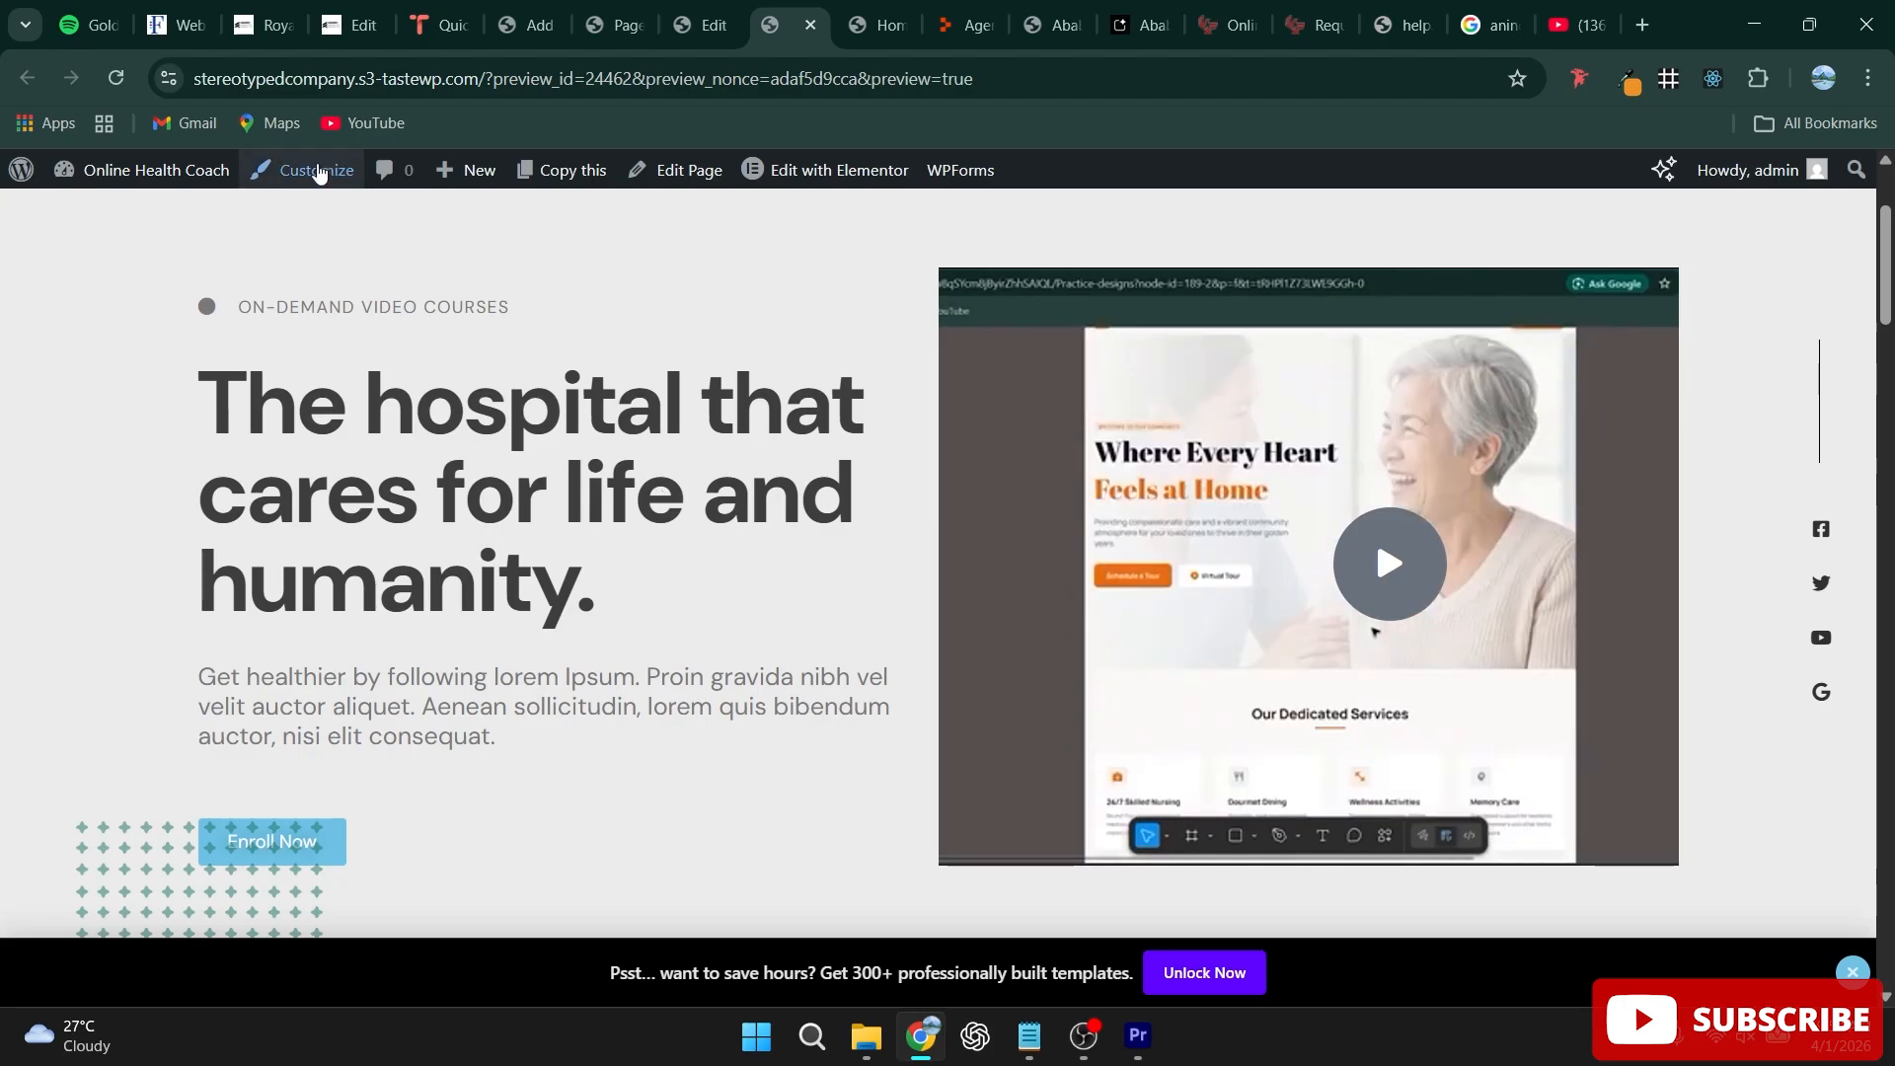
Step: Look through the previewed home page's sections down to the newsletter and back up to the hero
scroll(507, 514, "down", 2)
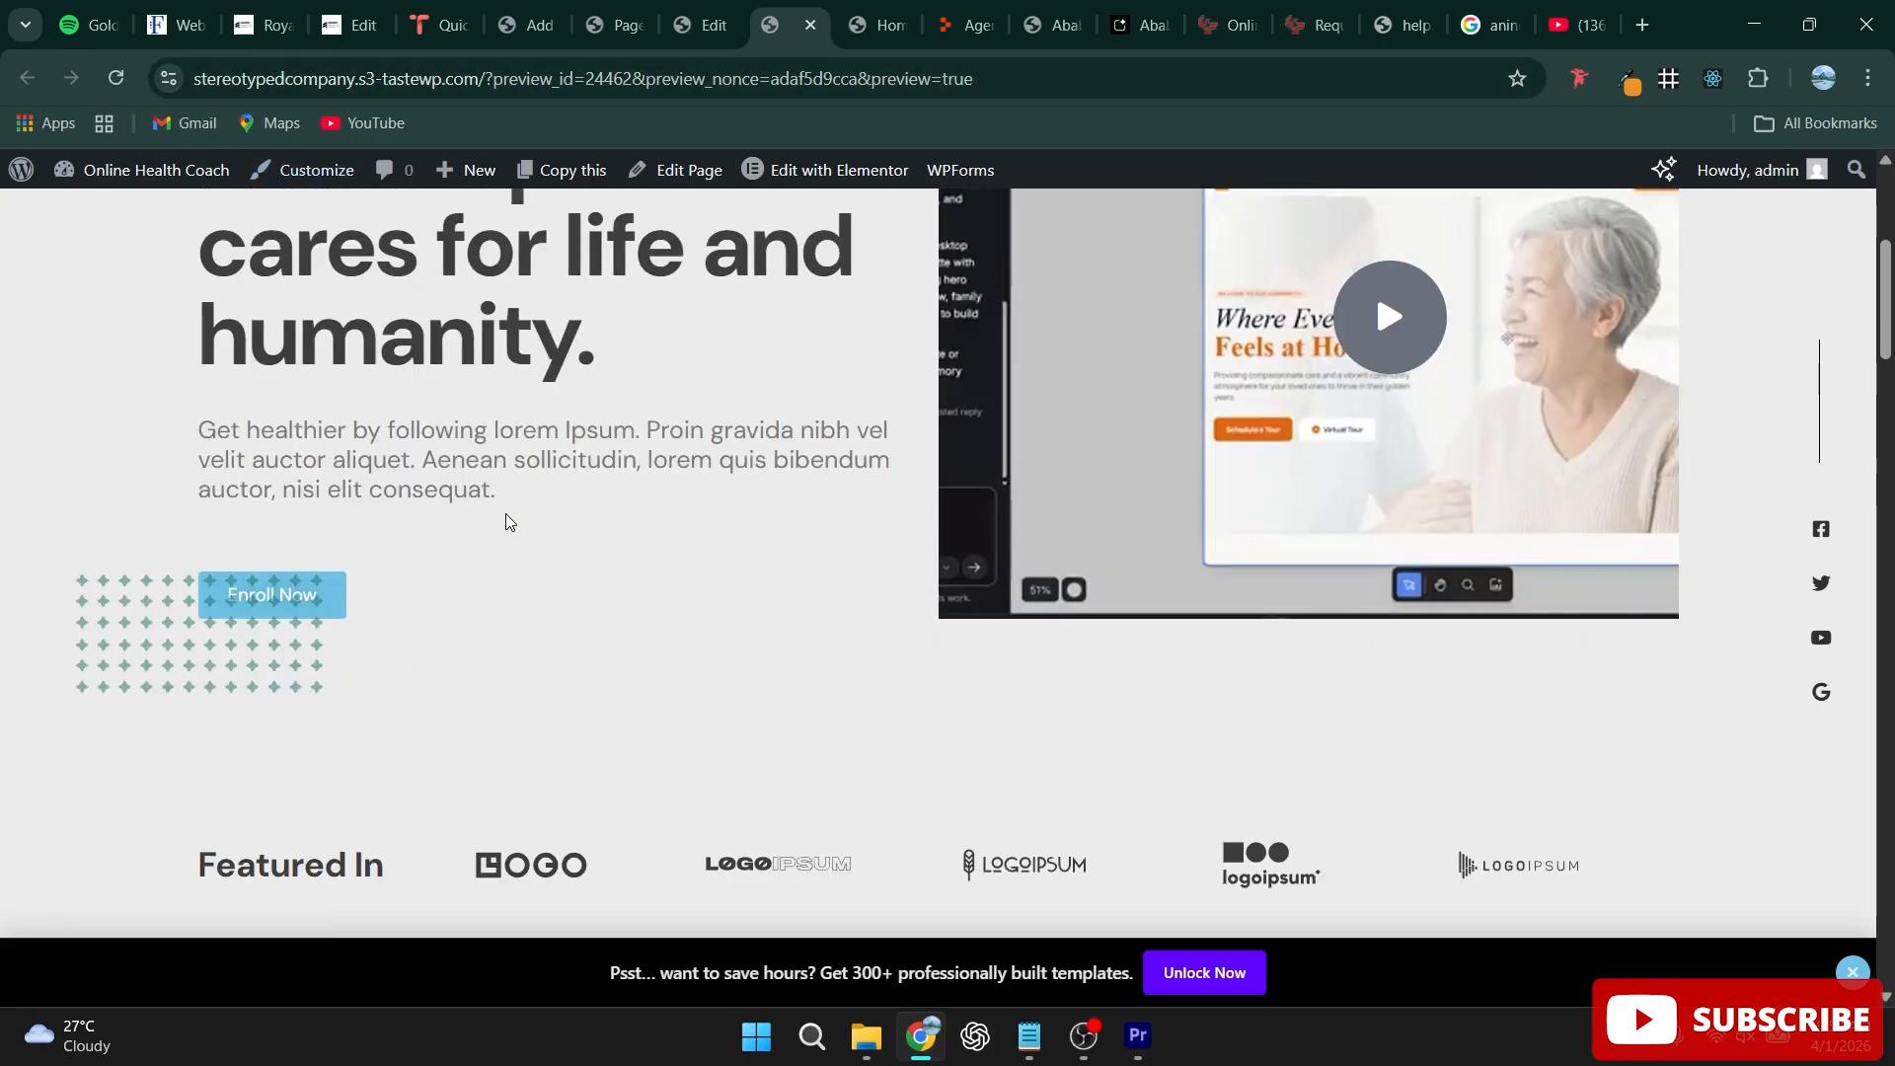
scroll(507, 514, "down", 4)
scroll(506, 521, "down", 2)
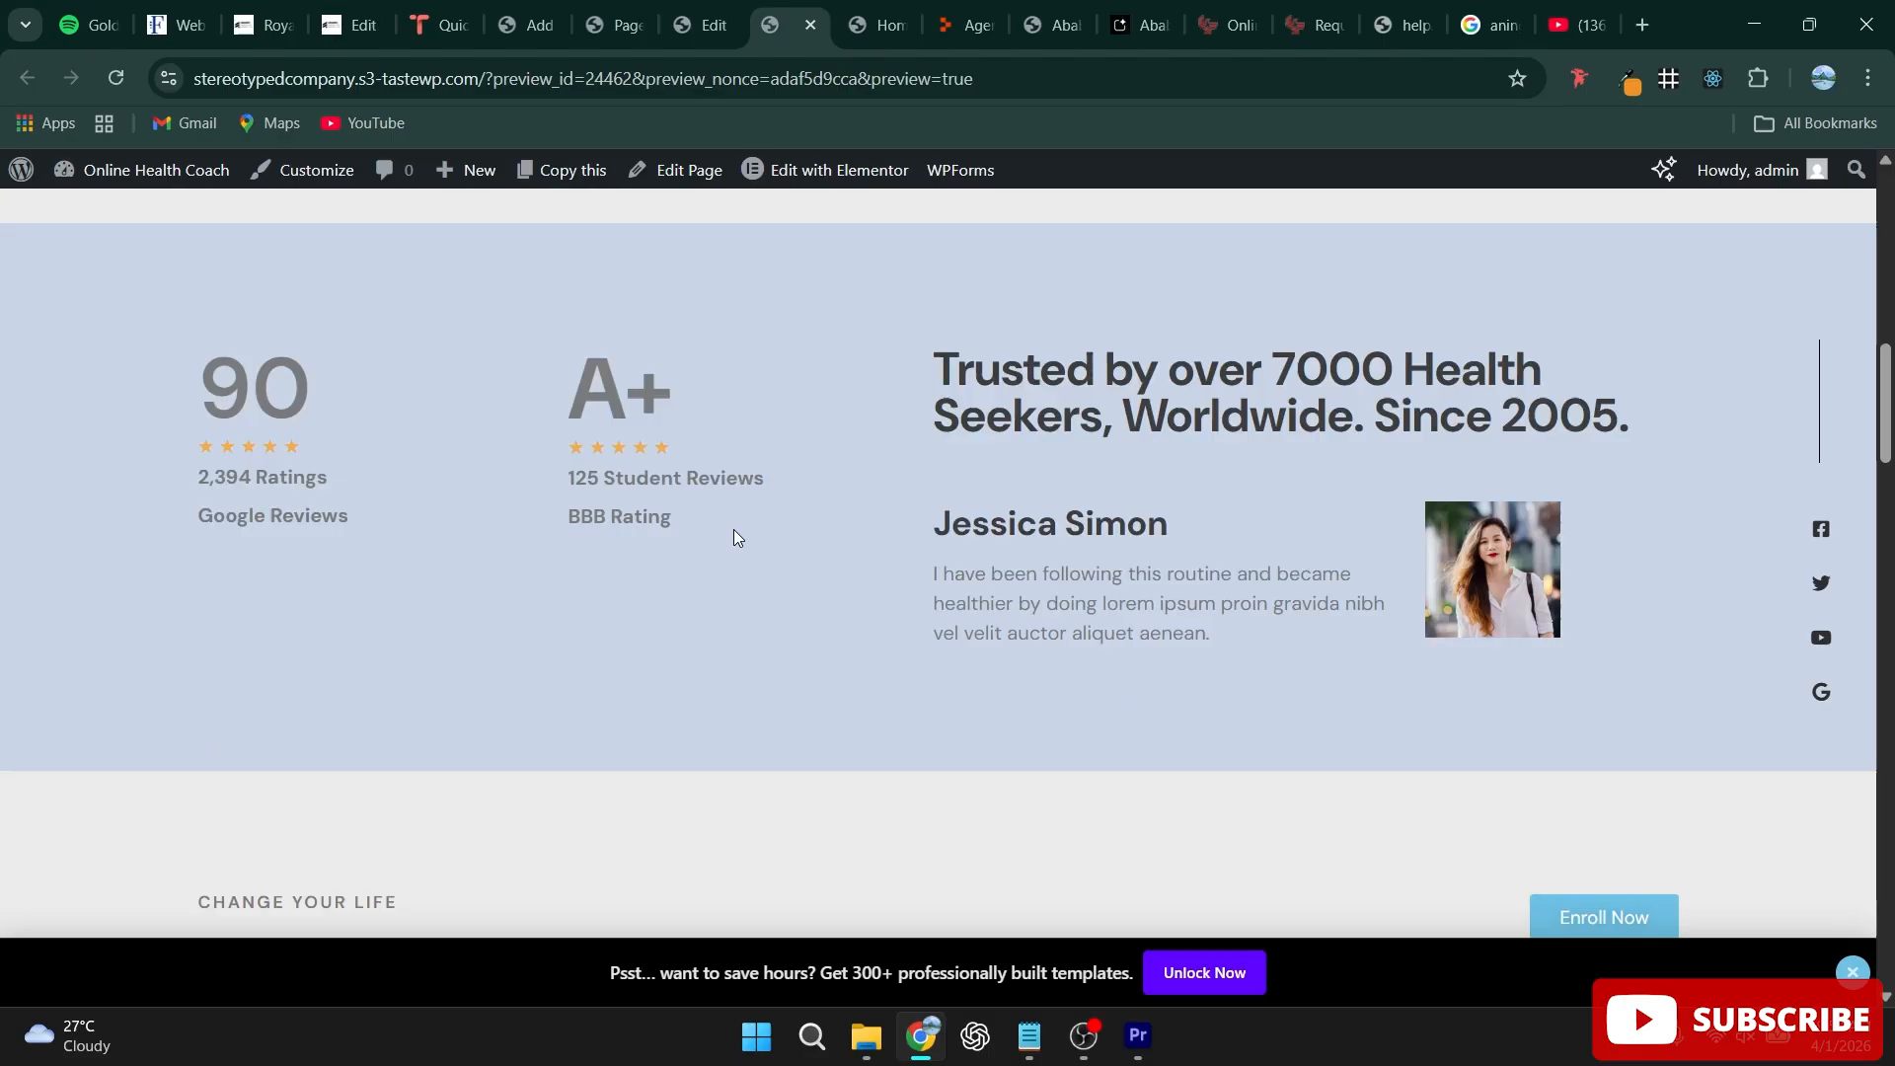
scroll(770, 521, "down", 4)
scroll(869, 632, "down", 5)
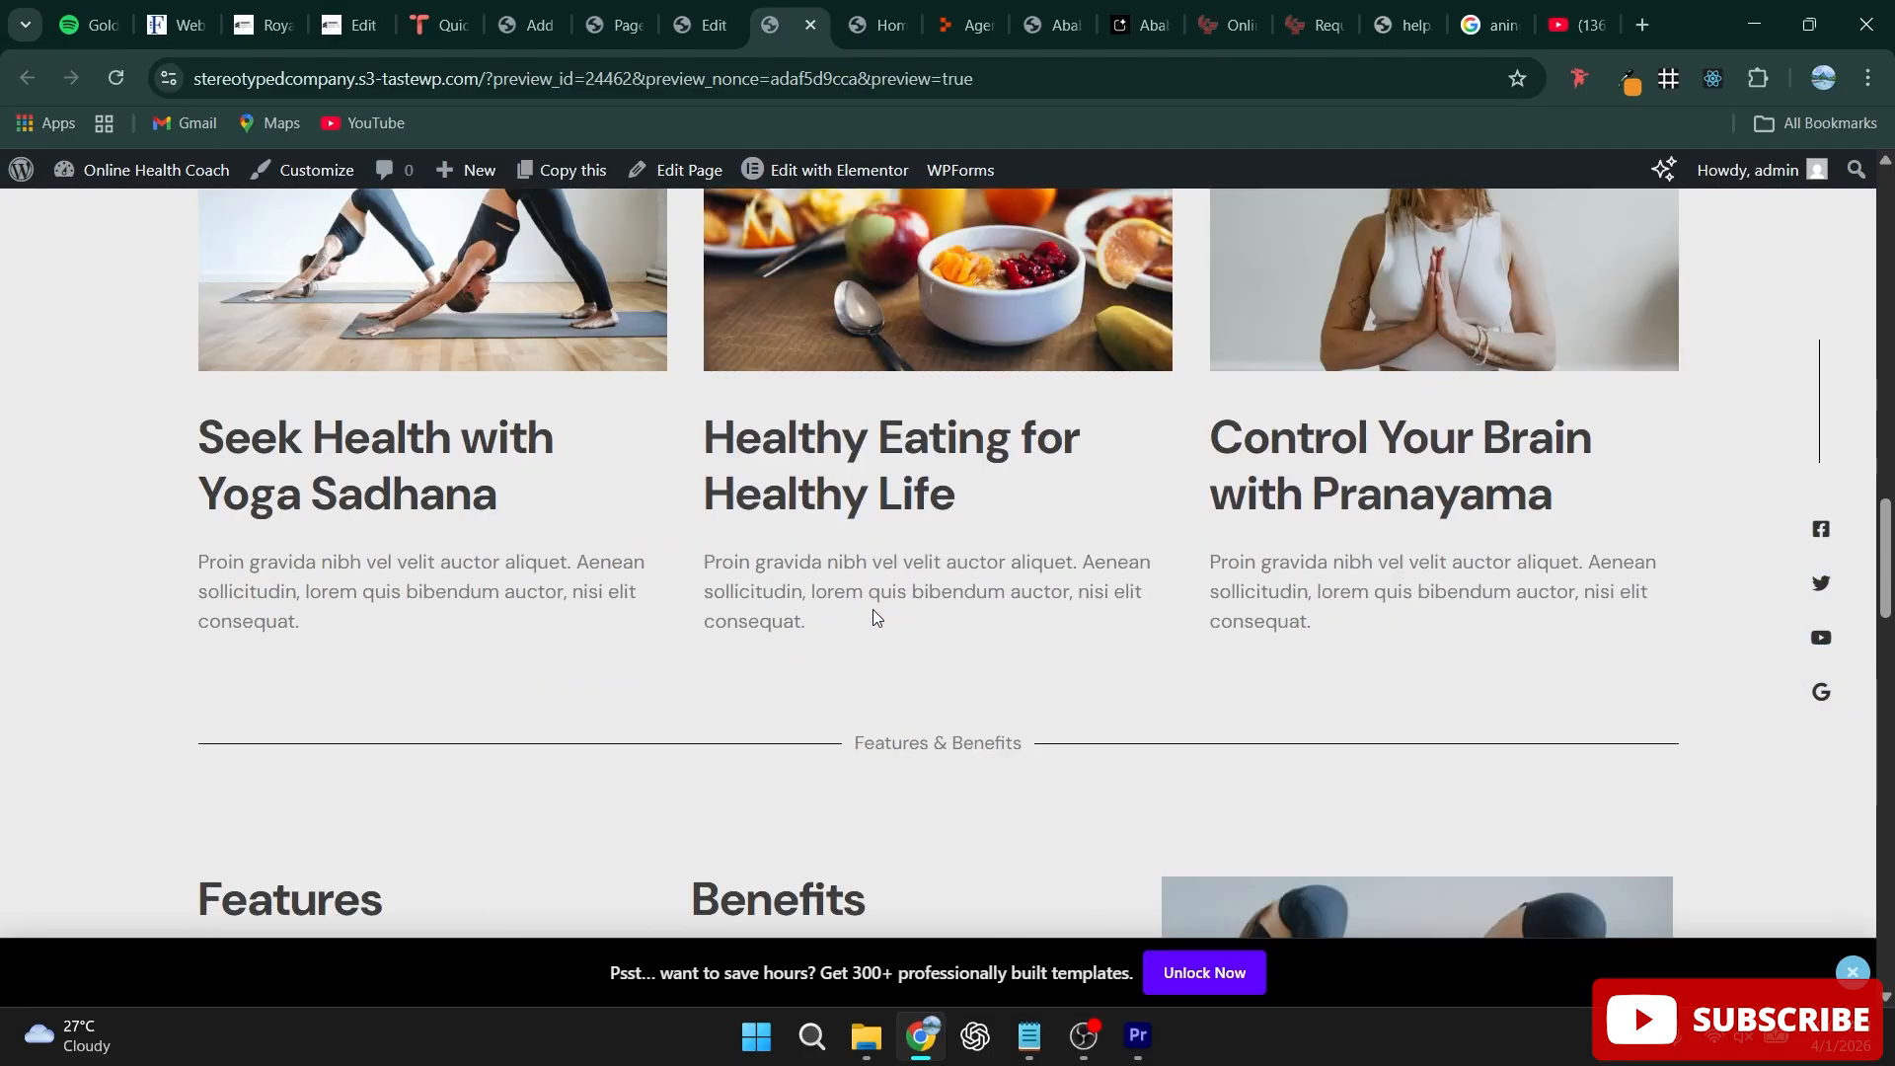
scroll(873, 604, "down", 4)
scroll(897, 570, "up", 5)
scroll(903, 573, "up", 5)
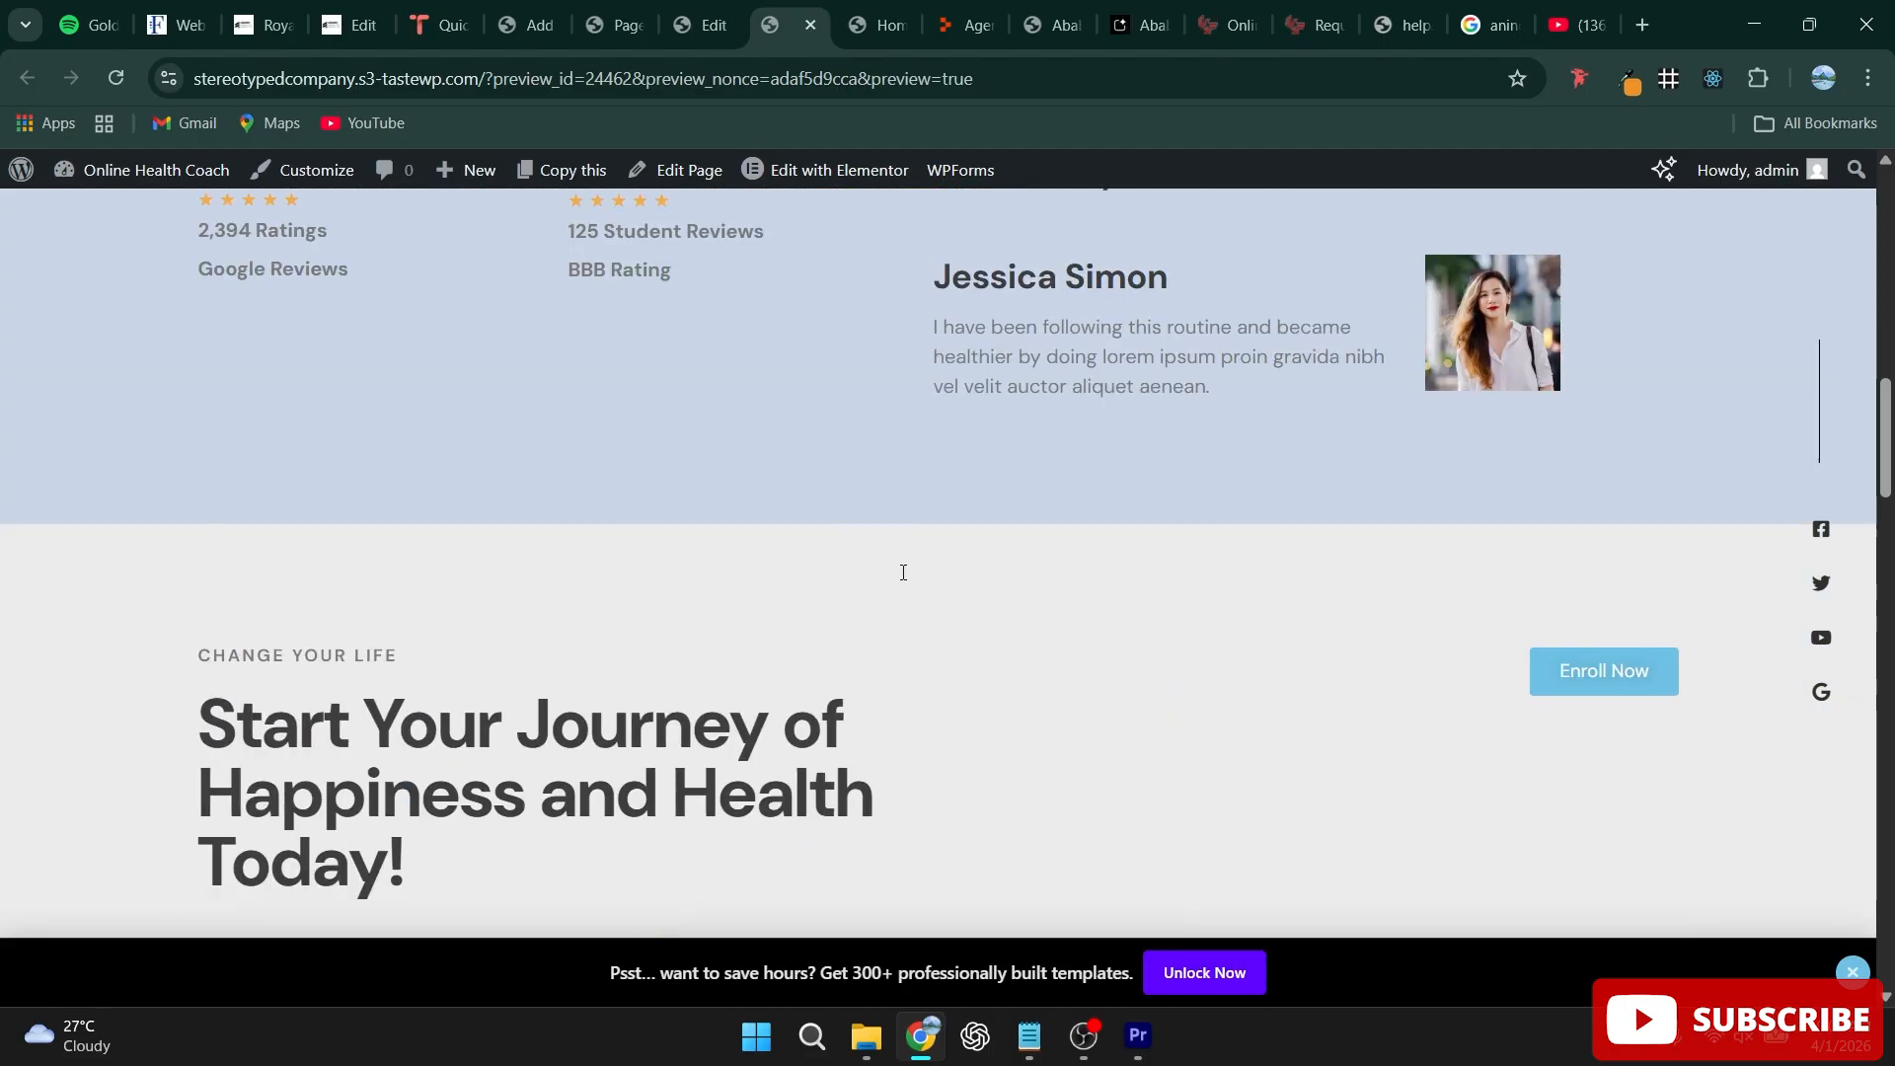
scroll(903, 572, "down", 5)
scroll(904, 572, "down", 8)
scroll(902, 572, "down", 6)
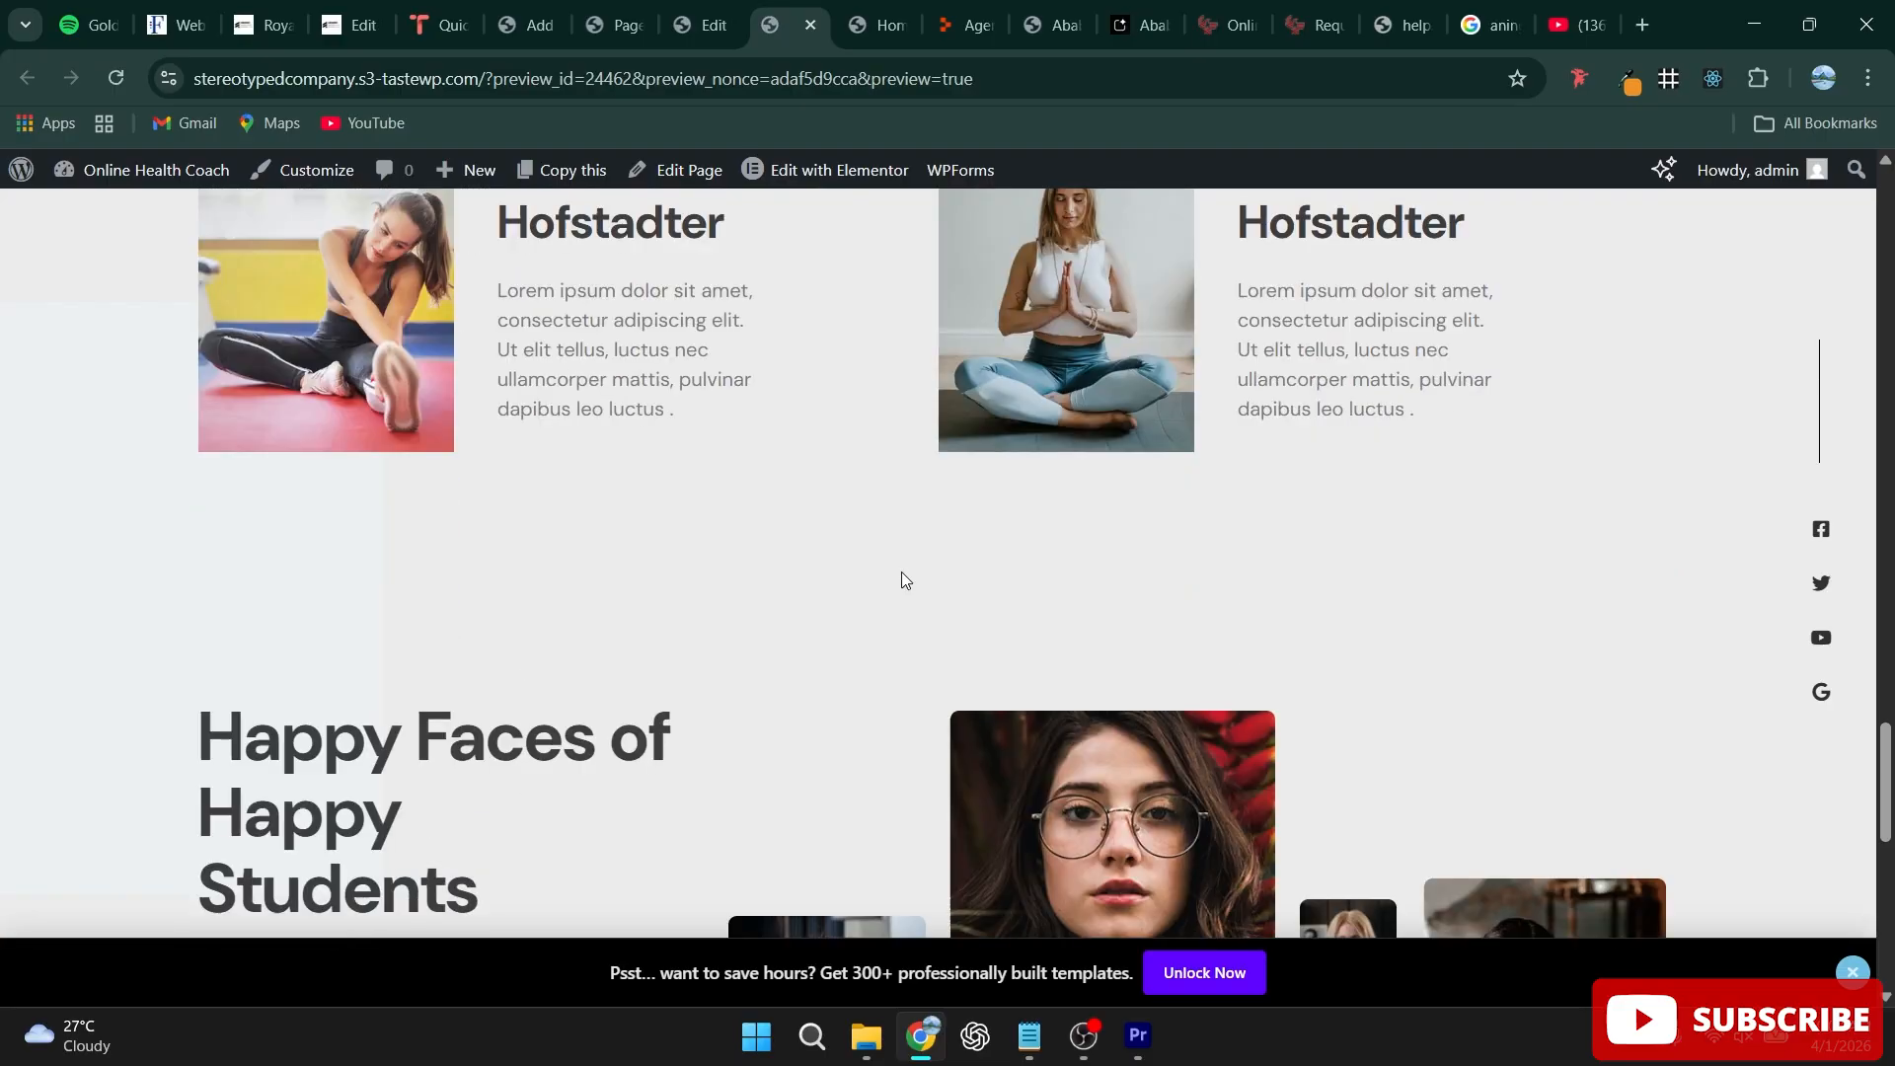
scroll(924, 544, "down", 1)
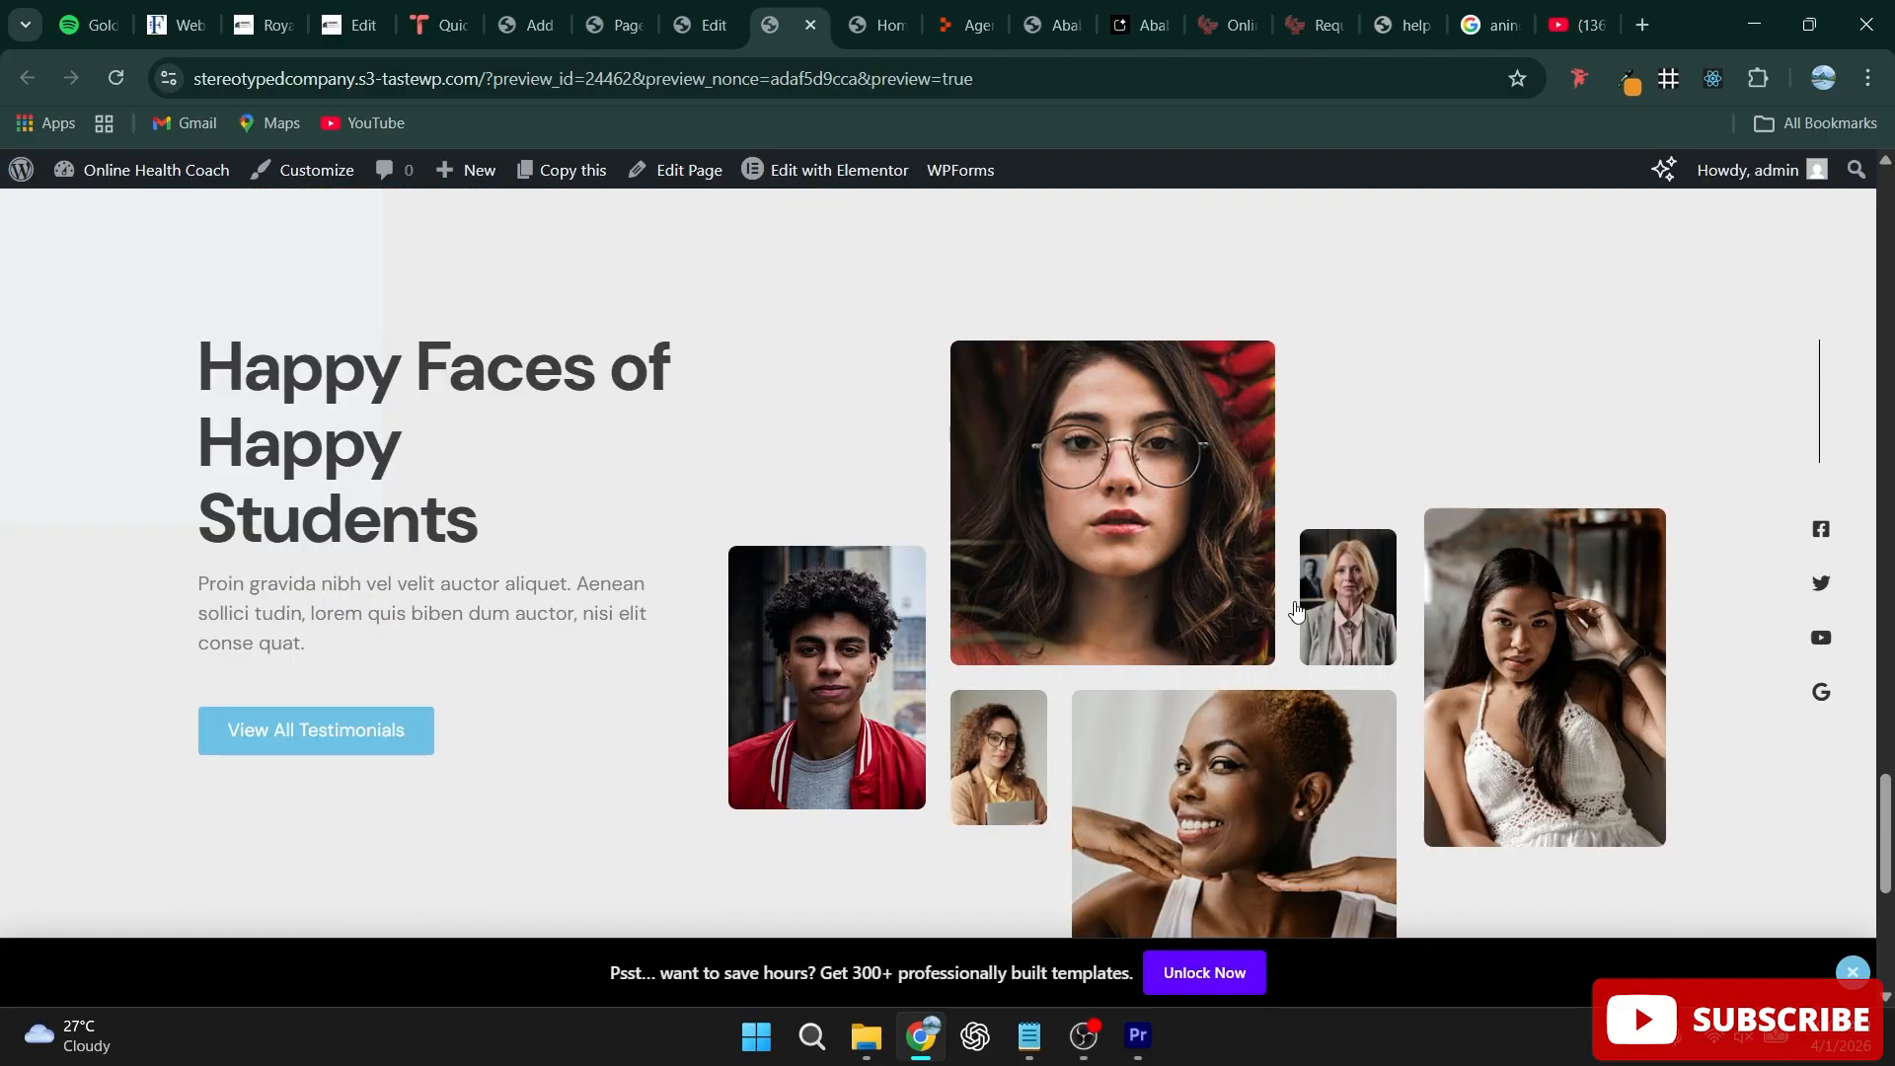
scroll(529, 538, "down", 3)
scroll(1130, 631, "down", 3)
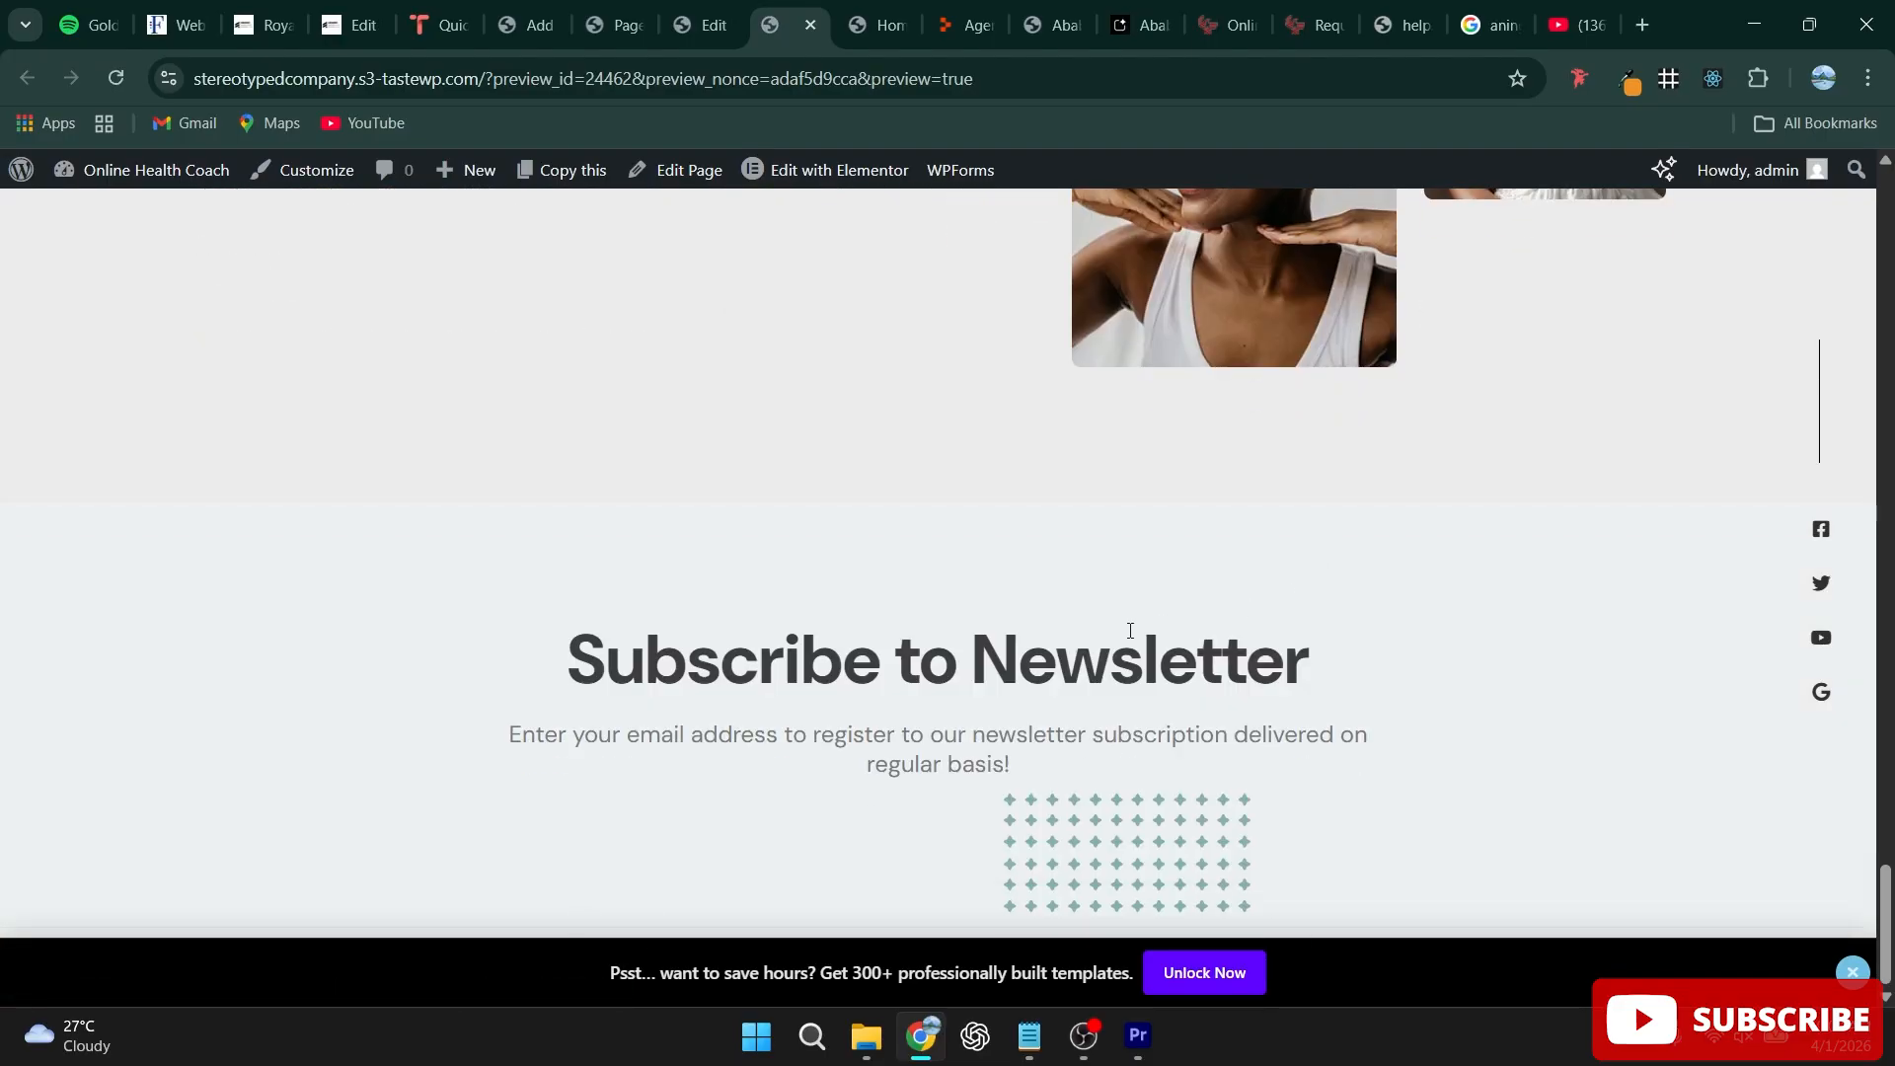
scroll(1123, 610, "up", 20)
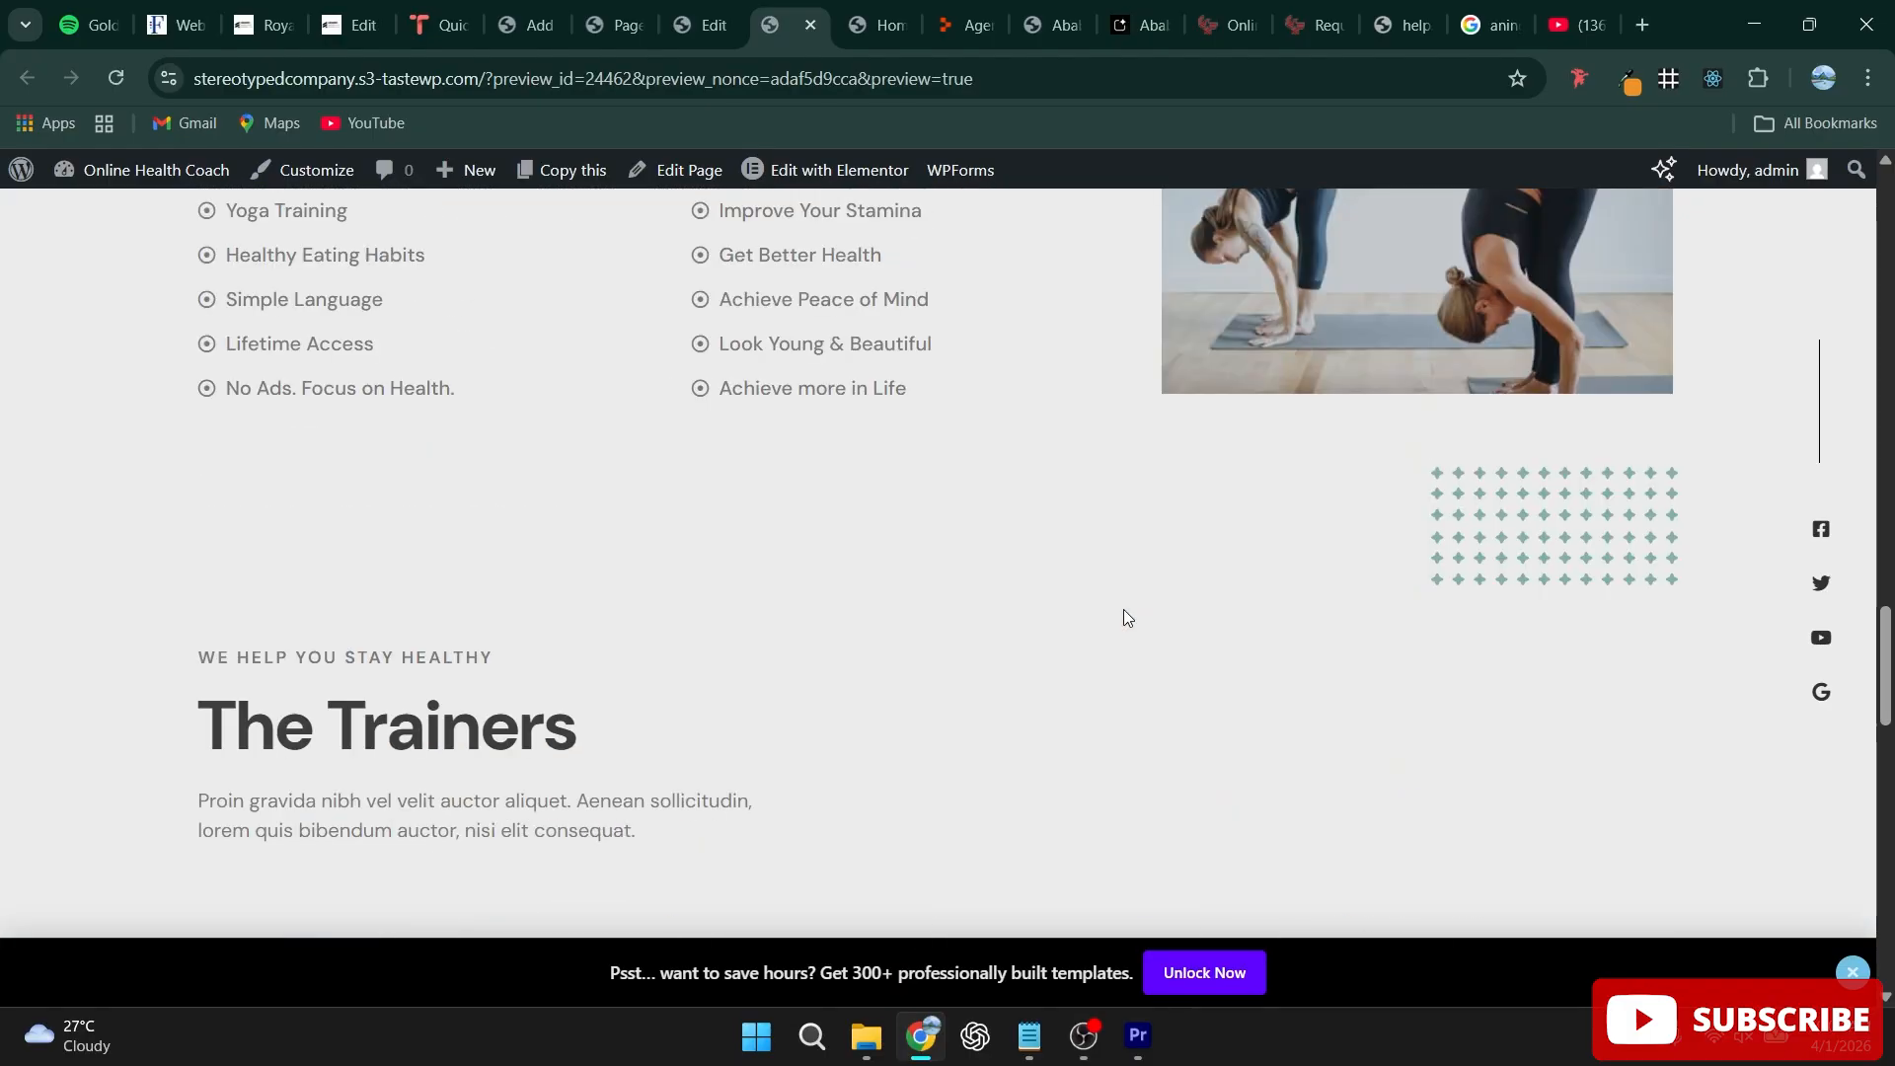
scroll(1122, 604, "up", 10)
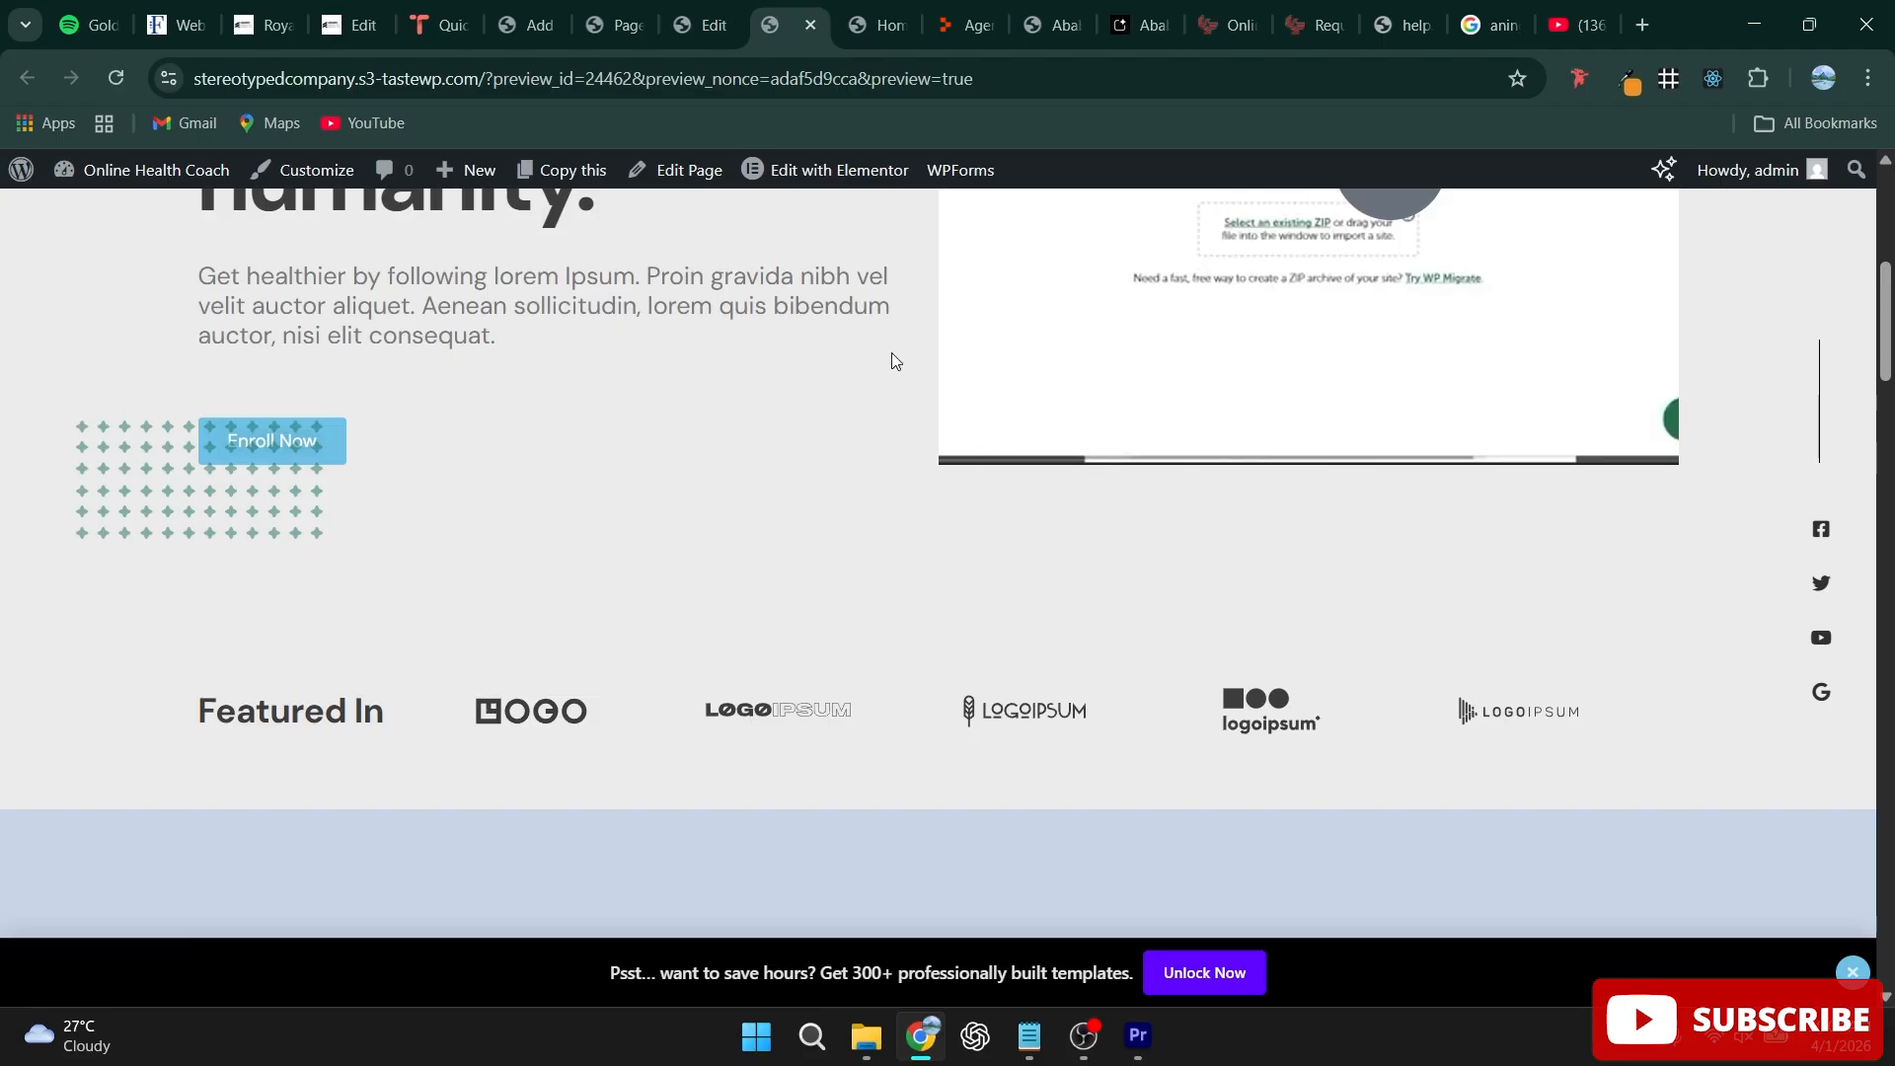
Step: Return to the Elementor editor and go to the "Happy Faces of Happy Students" section
left_click(715, 26)
scroll(1028, 507, "down", 10)
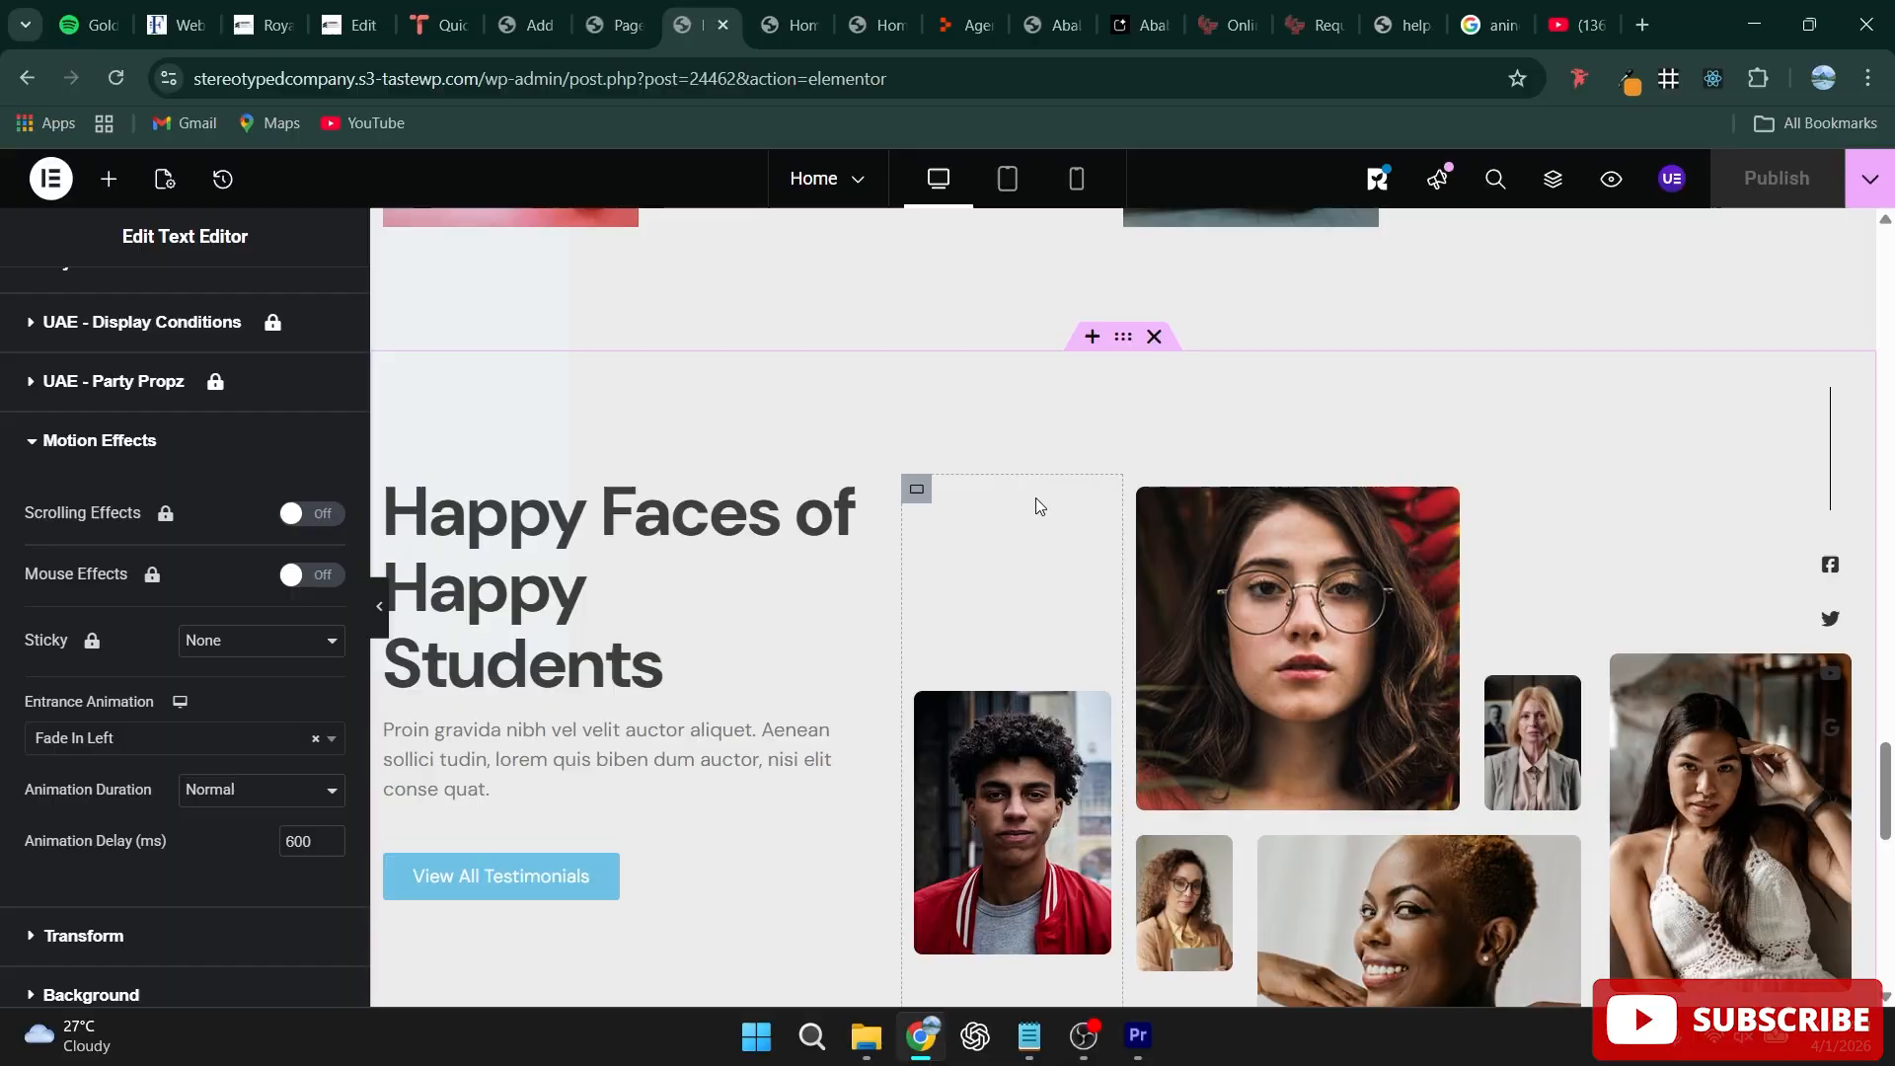